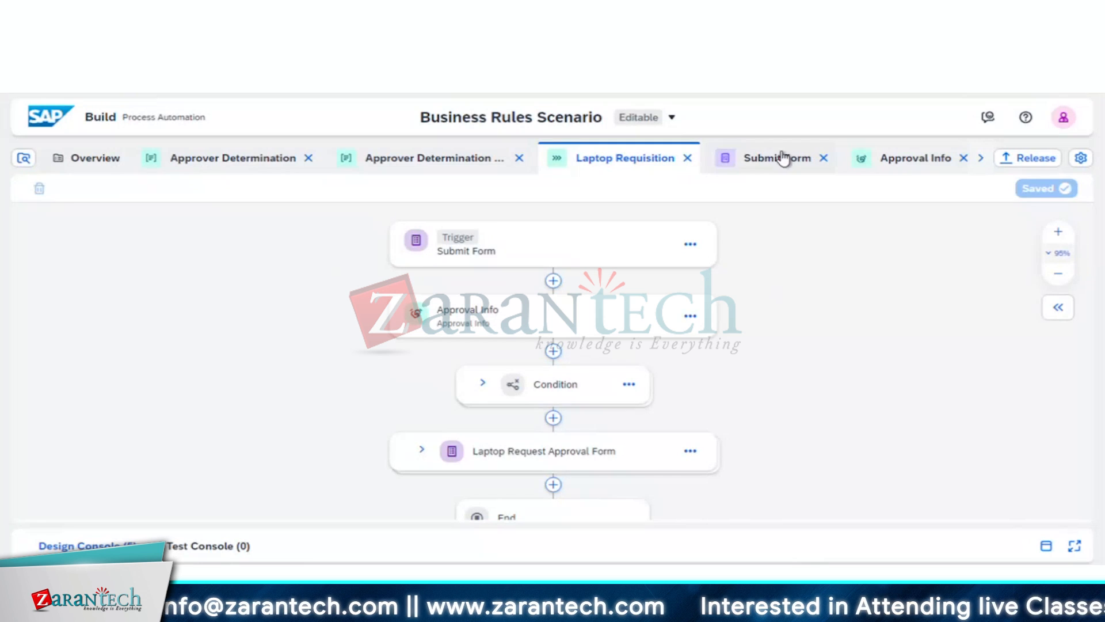
# - Examine the fields of the laptop request Submit Form and the Approver Determination Output data type
pyautogui.click(783, 158)
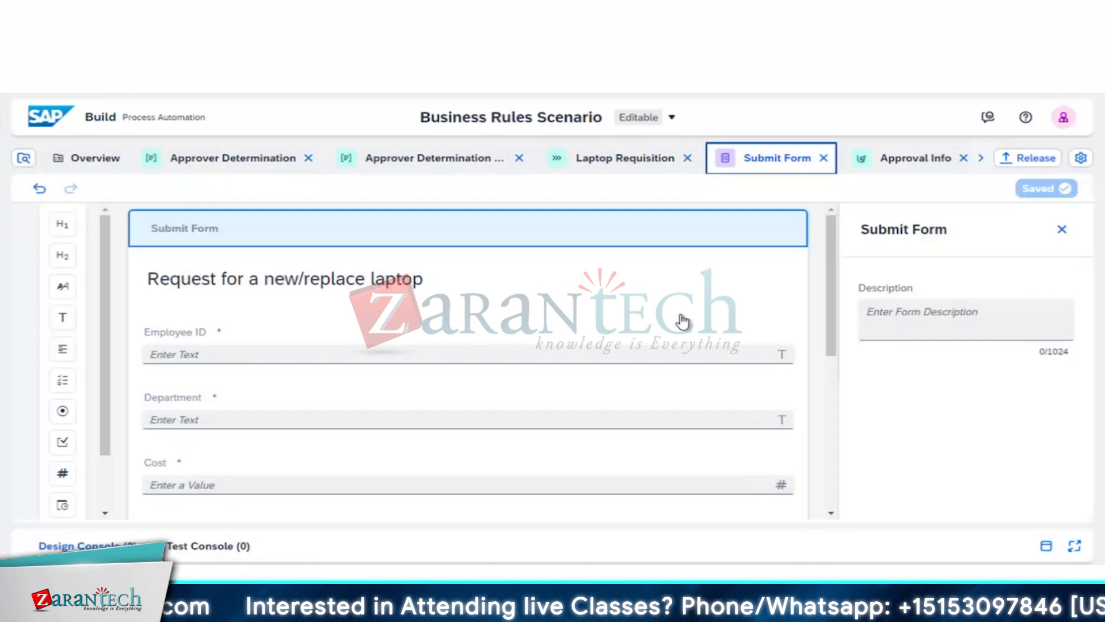
pyautogui.click(1062, 229)
pyautogui.scroll(-2, 774, 355)
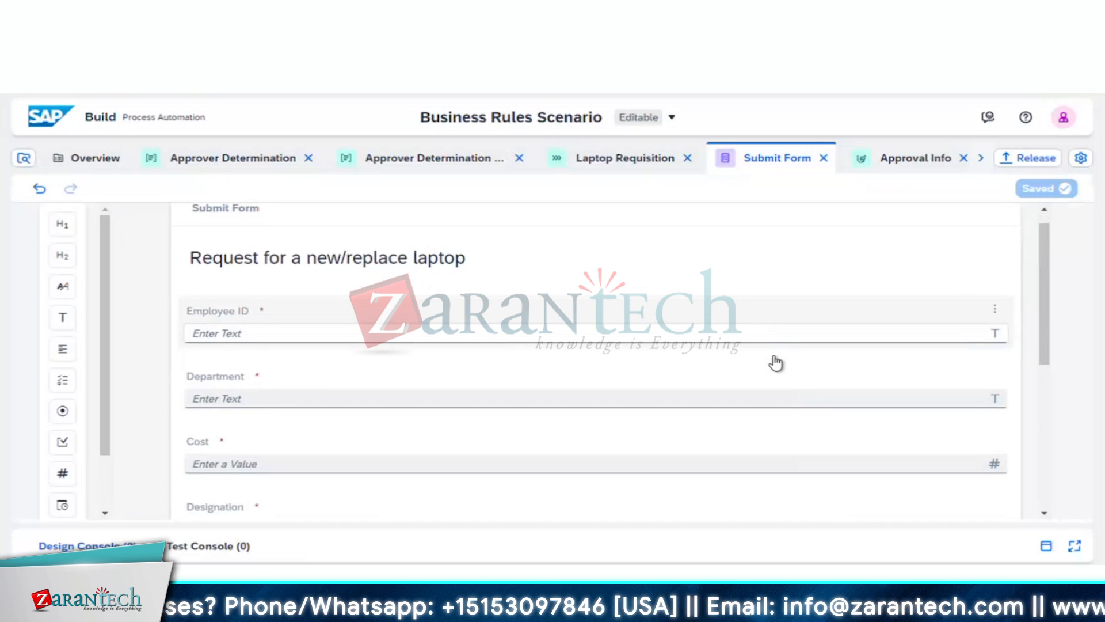
pyautogui.scroll(-1, 775, 359)
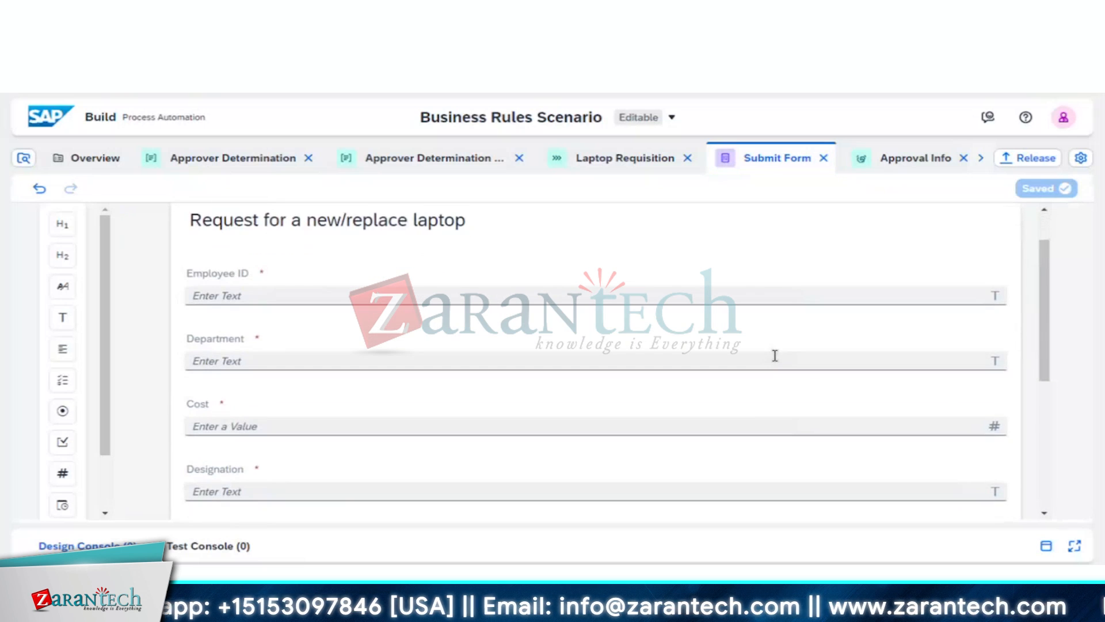
pyautogui.scroll(-3, 775, 355)
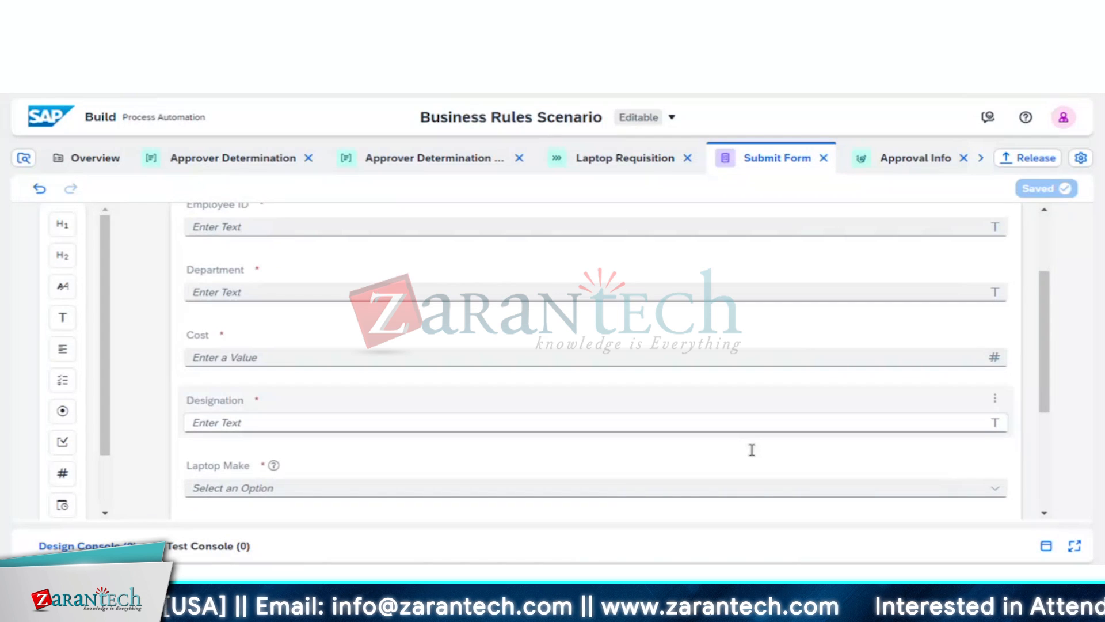
pyautogui.scroll(3, 800, 360)
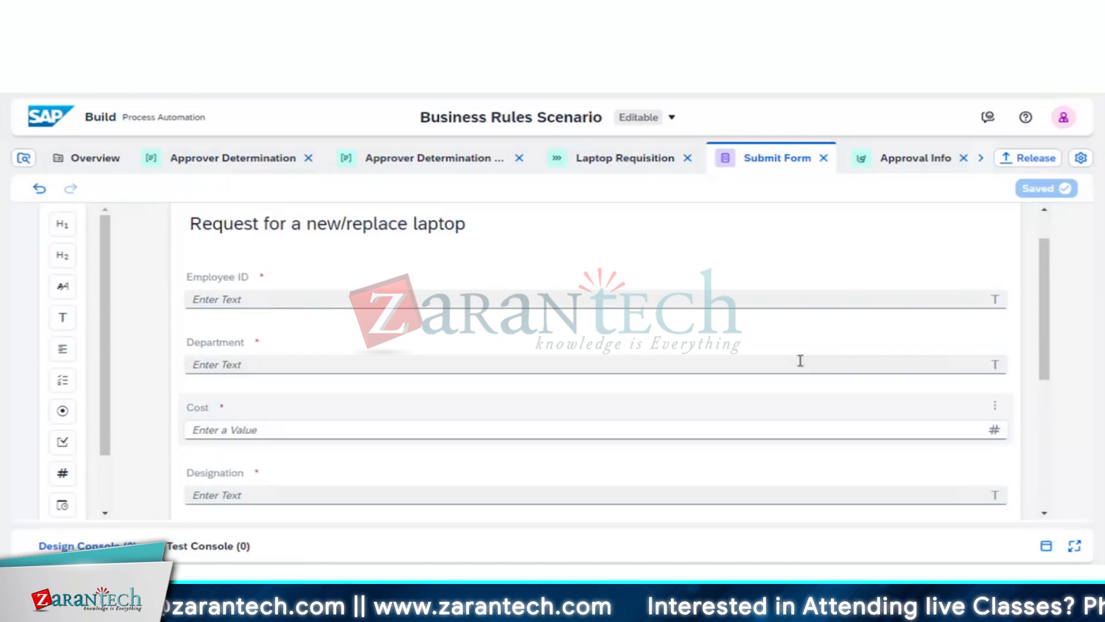
pyautogui.scroll(2, 800, 360)
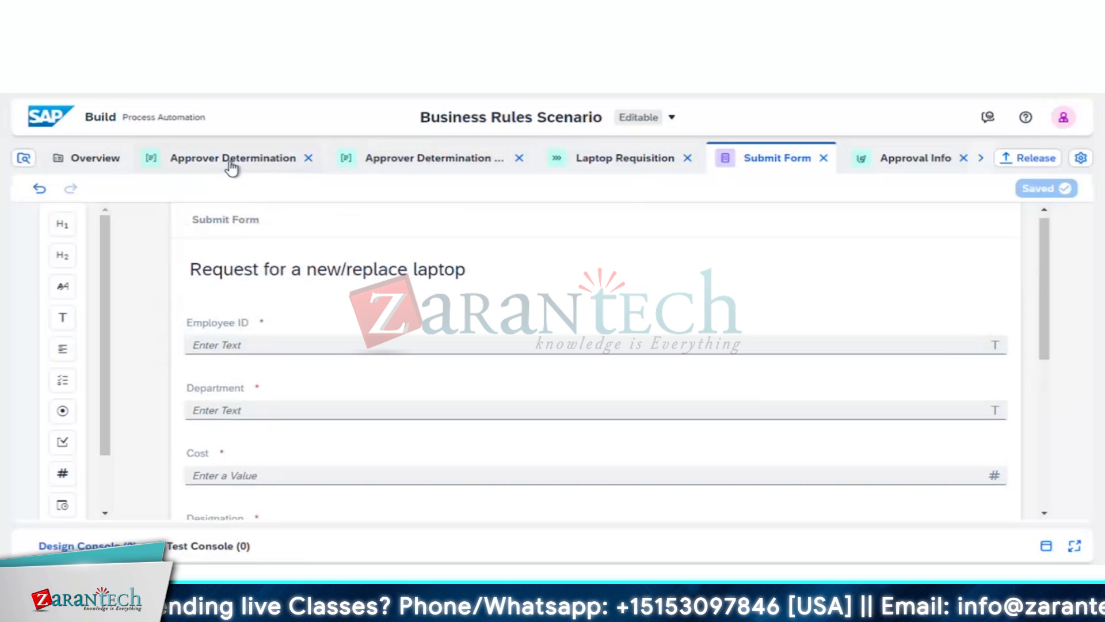
pyautogui.click(605, 167)
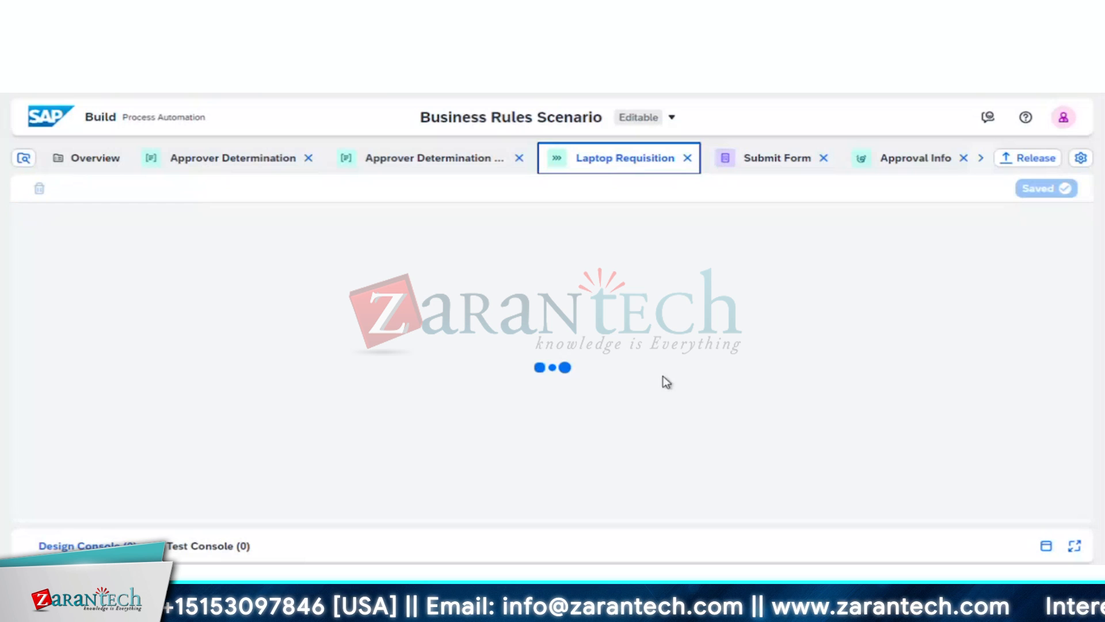
pyautogui.click(443, 160)
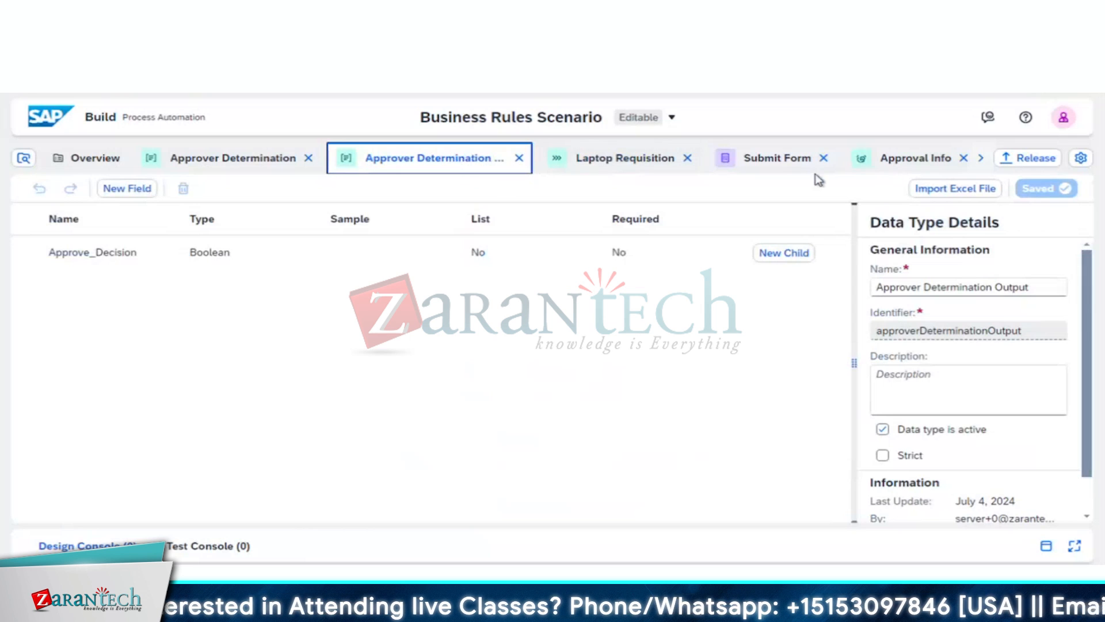
# - Examine the Laptop Request Approveral Determination decision table among the rules of the Approval Info decision
pyautogui.click(900, 158)
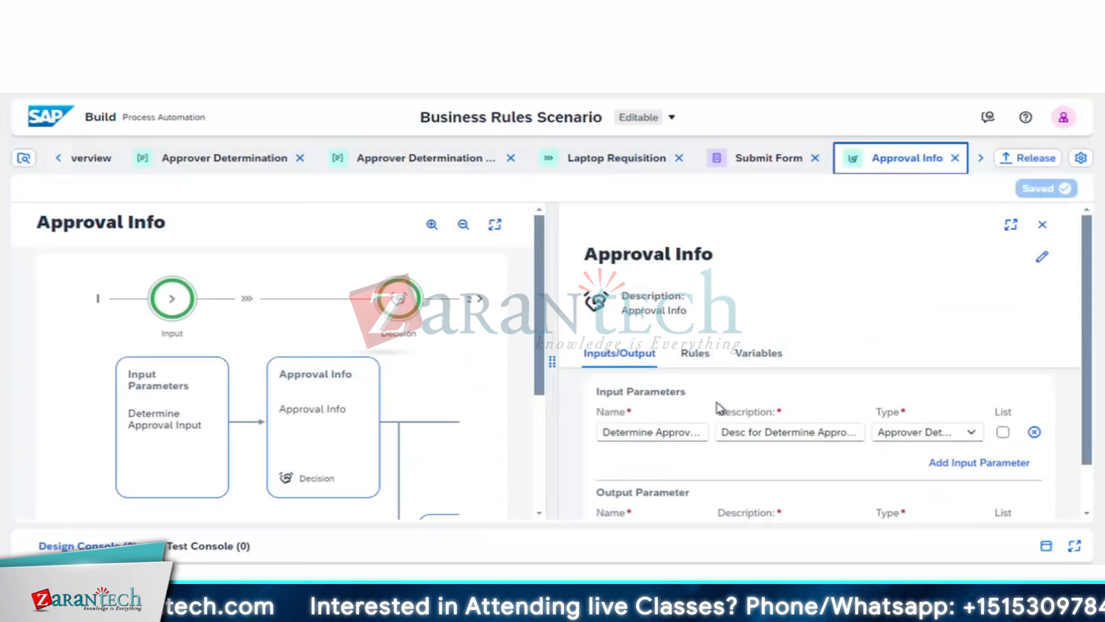
pyautogui.moveTo(552, 361); pyautogui.dragTo(263, 352)
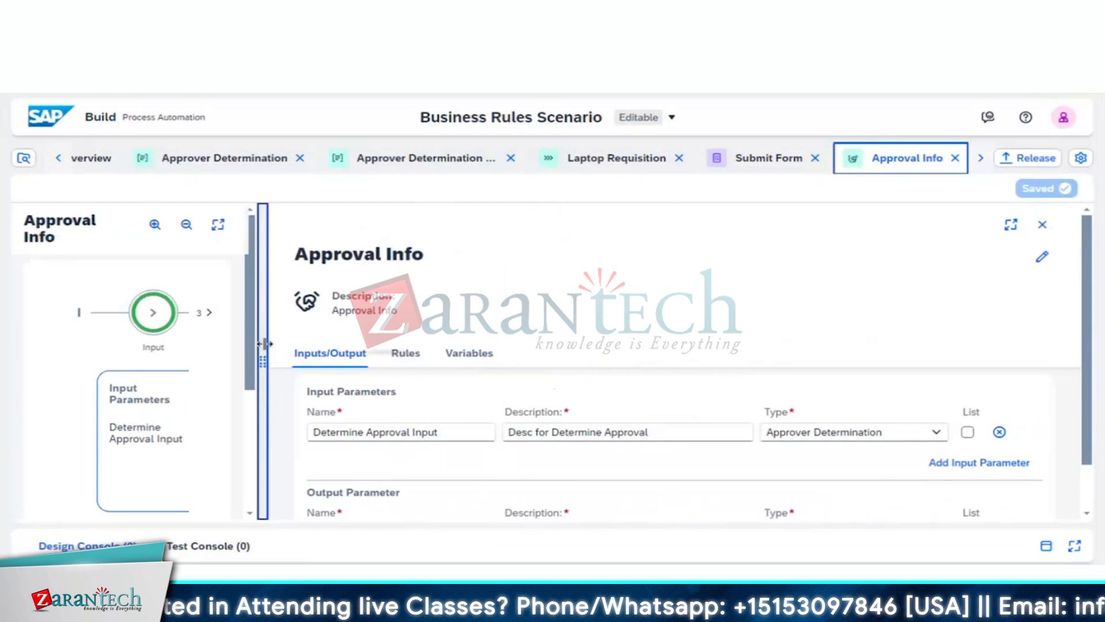
pyautogui.click(410, 358)
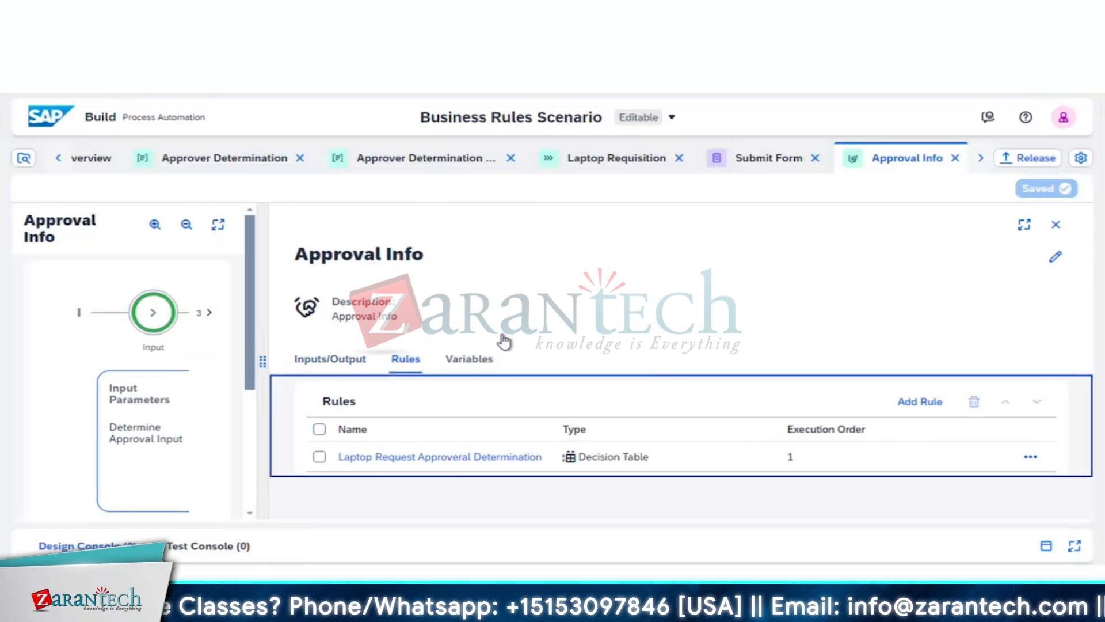
pyautogui.click(453, 459)
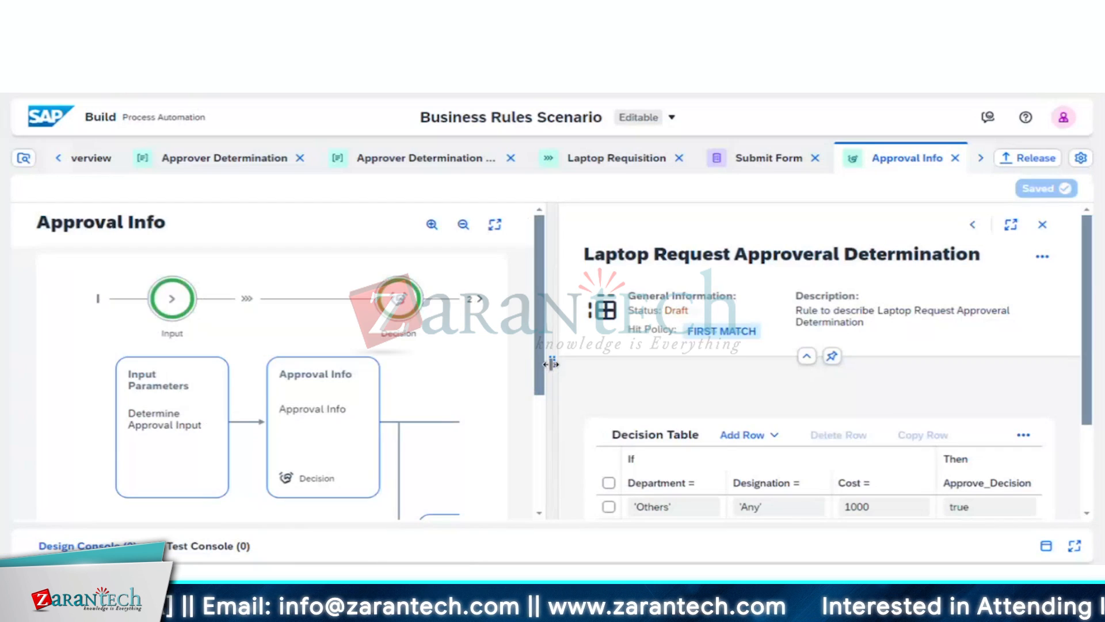
pyautogui.moveTo(552, 362); pyautogui.dragTo(185, 370)
pyautogui.scroll(-1, 491, 470)
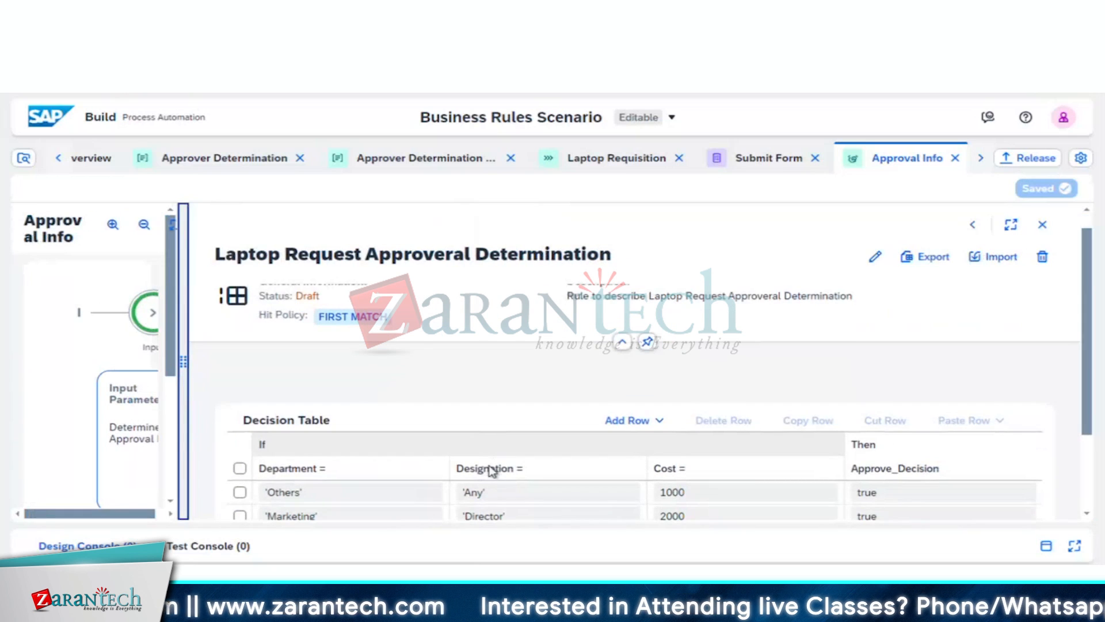
pyautogui.scroll(-2, 491, 471)
pyautogui.scroll(-1, 491, 471)
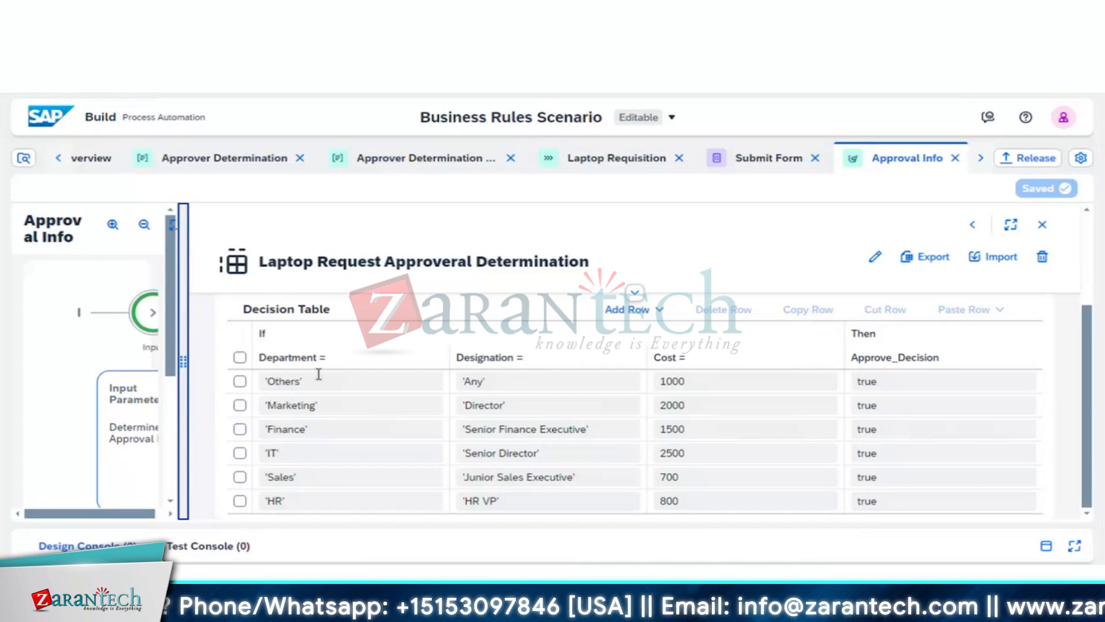
pyautogui.moveTo(181, 364); pyautogui.dragTo(504, 396)
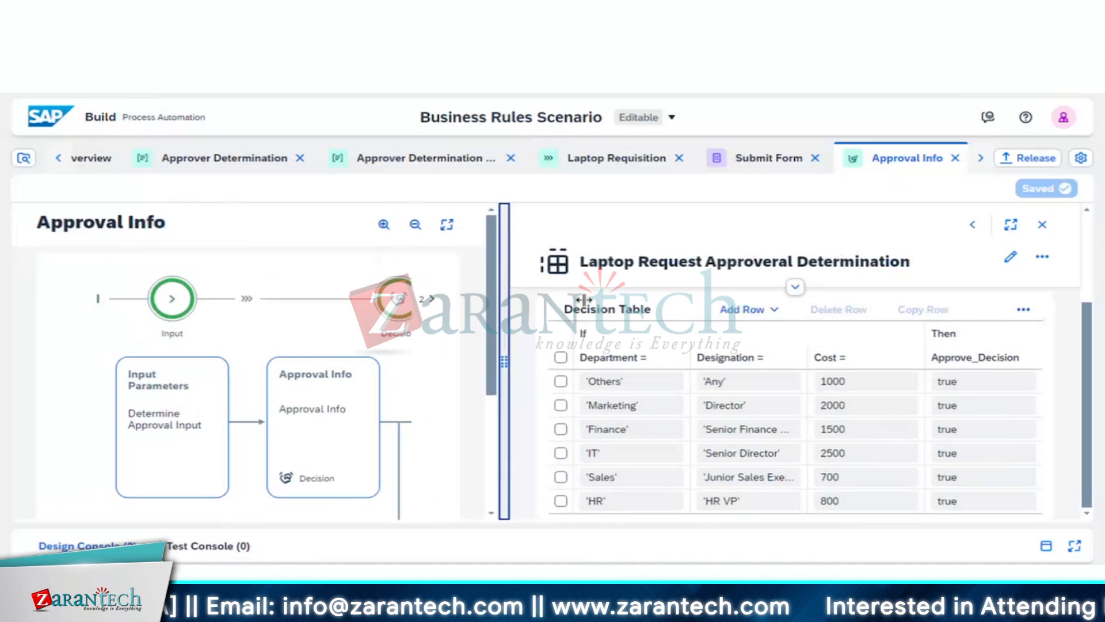
# - Add a new blank decision named Text_Rule_Decision directly after the Condition in the Laptop Requisition process
pyautogui.click(434, 160)
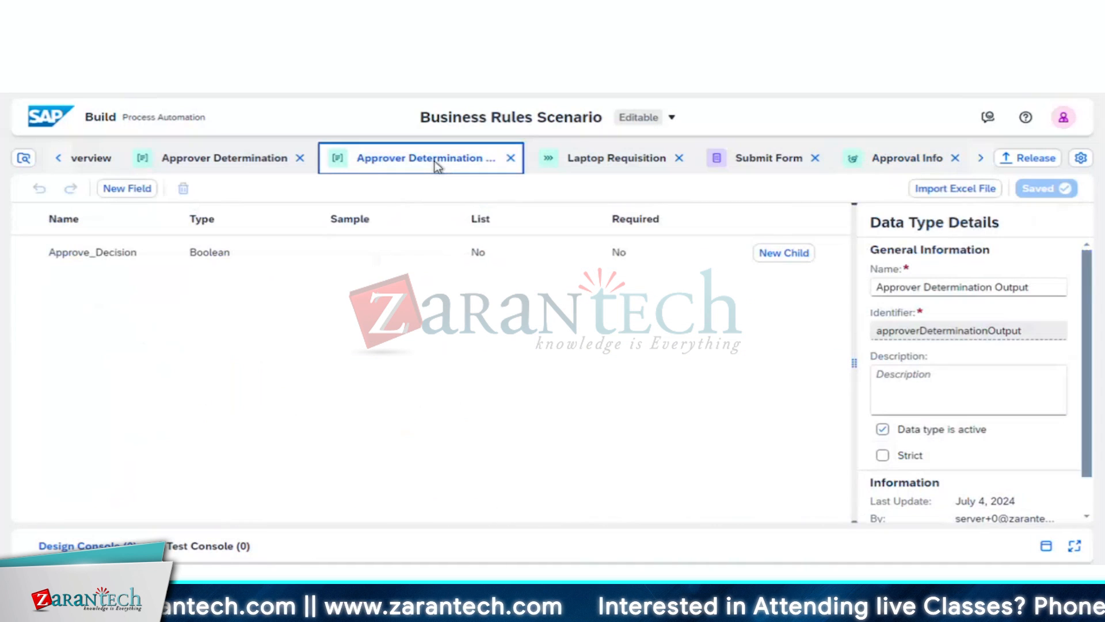
pyautogui.click(597, 154)
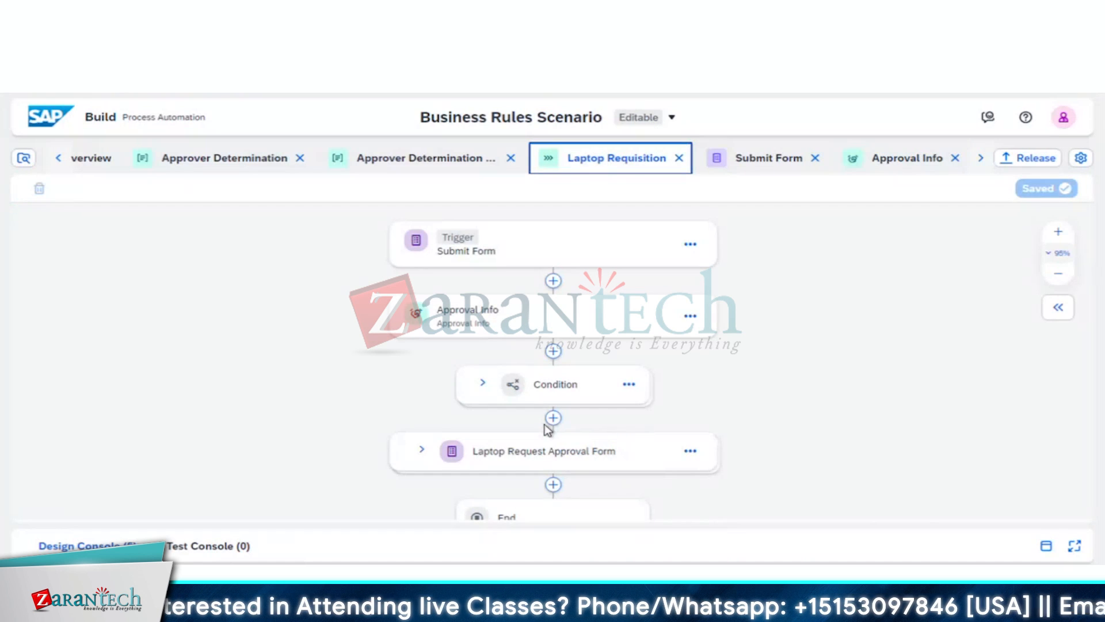
pyautogui.click(553, 419)
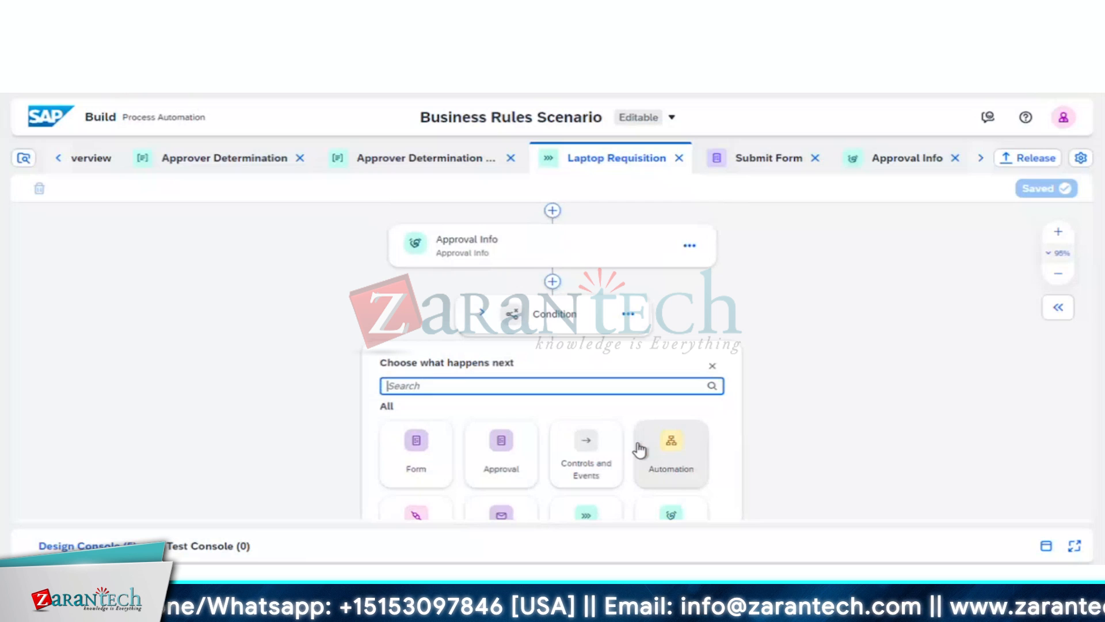
pyautogui.scroll(-3, 721, 416)
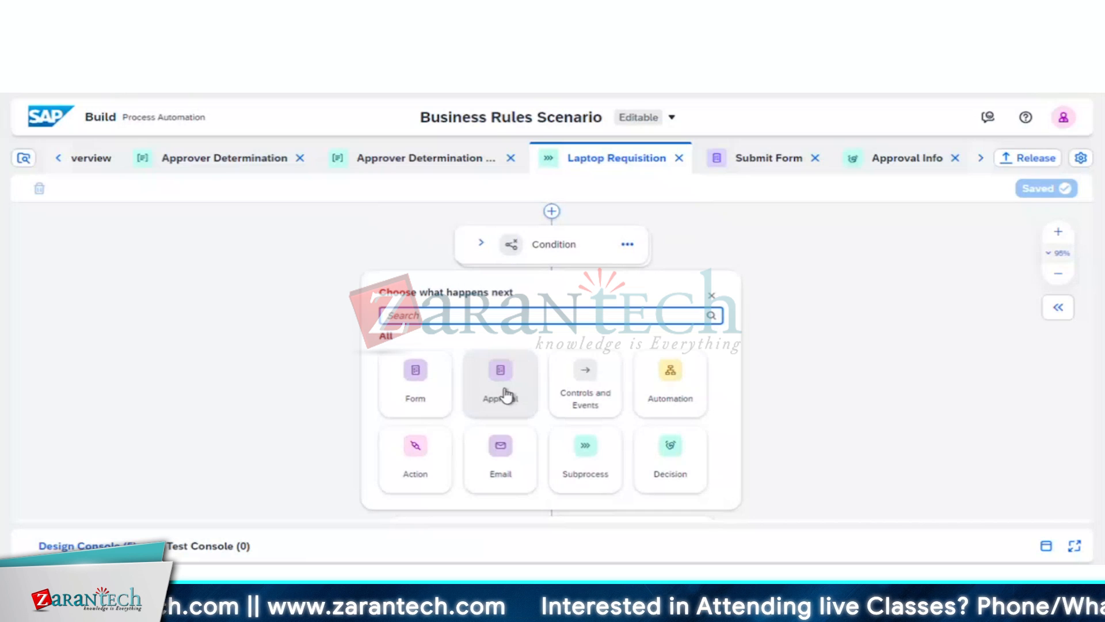
pyautogui.click(678, 459)
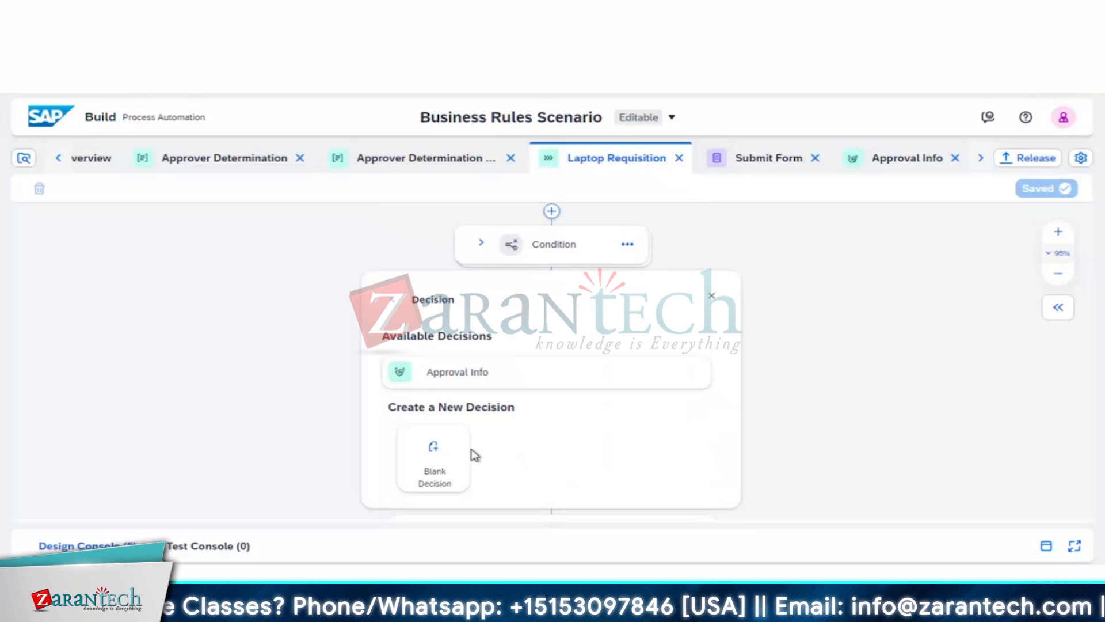
pyautogui.click(439, 454)
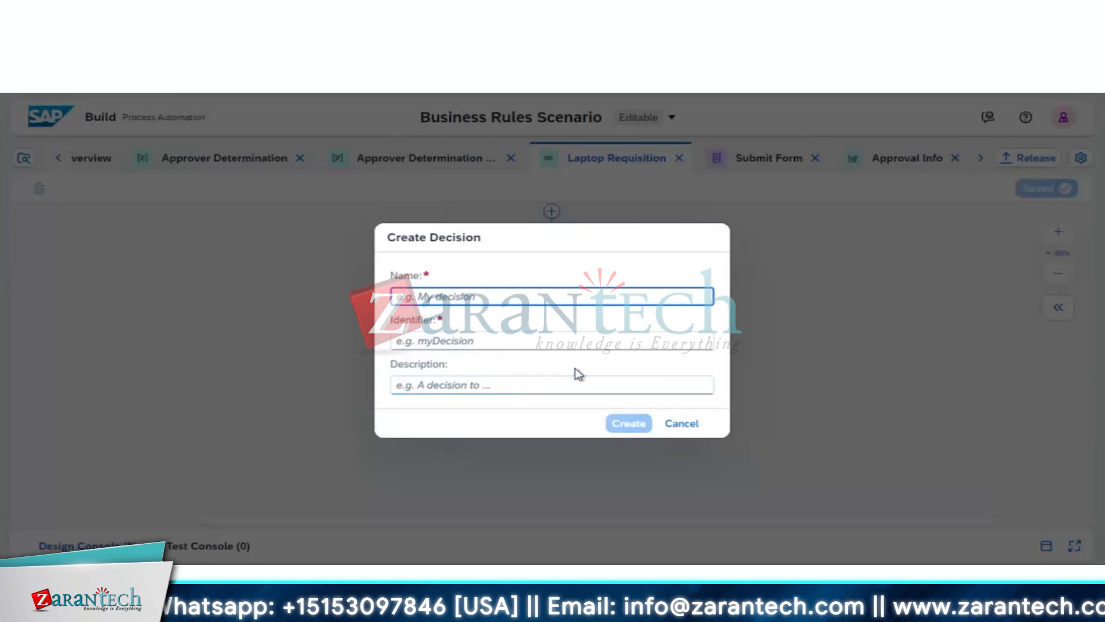
pyautogui.write('t')
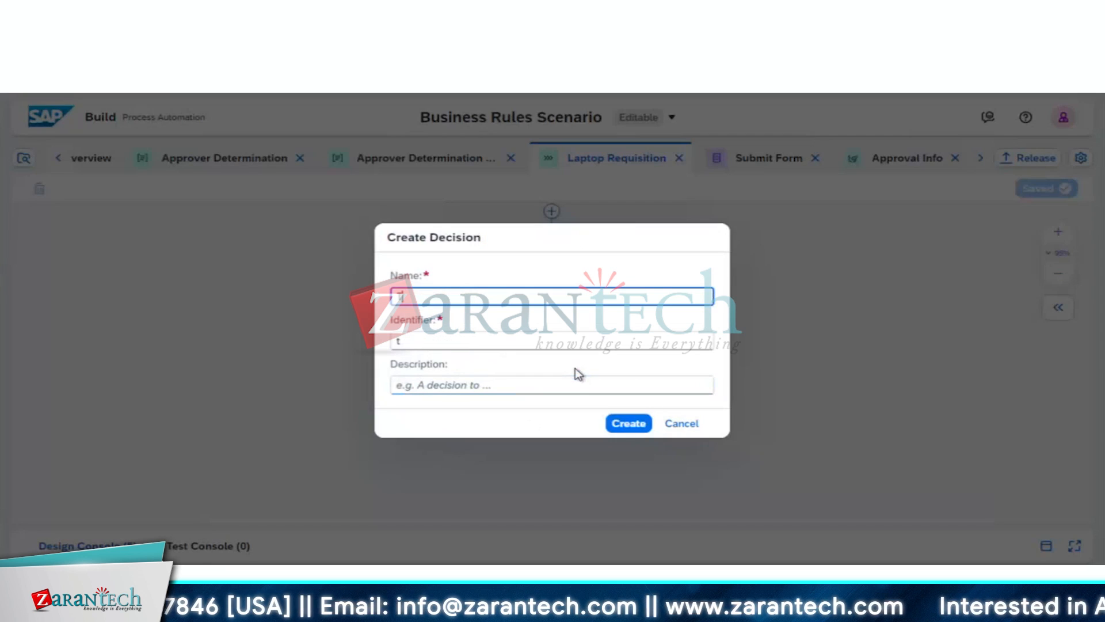
pyautogui.write('ext')
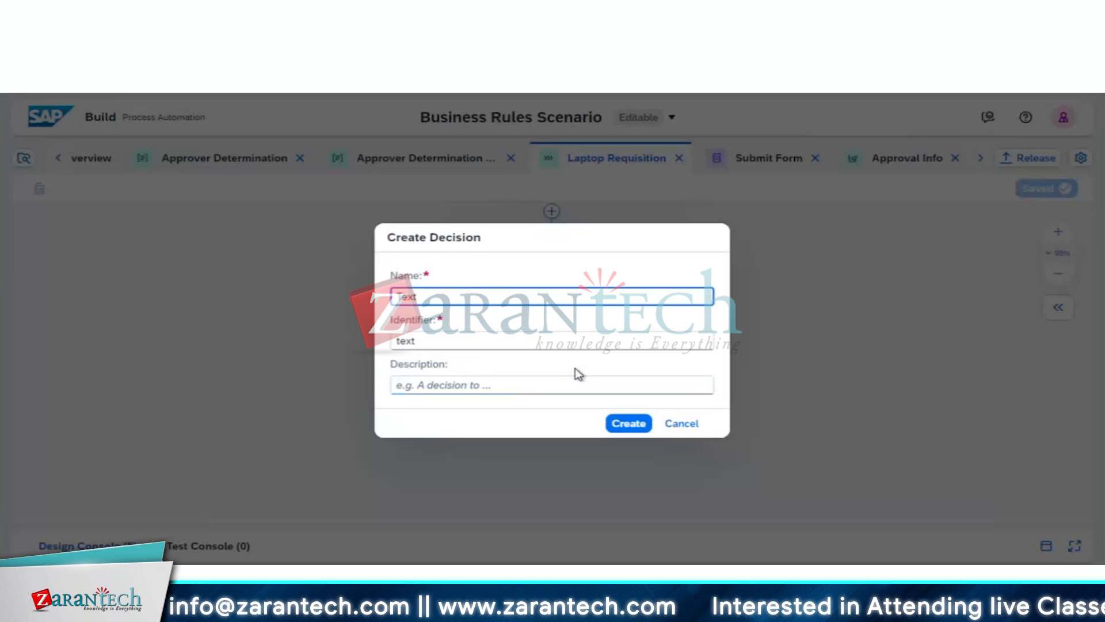
pyautogui.write('_Rule')
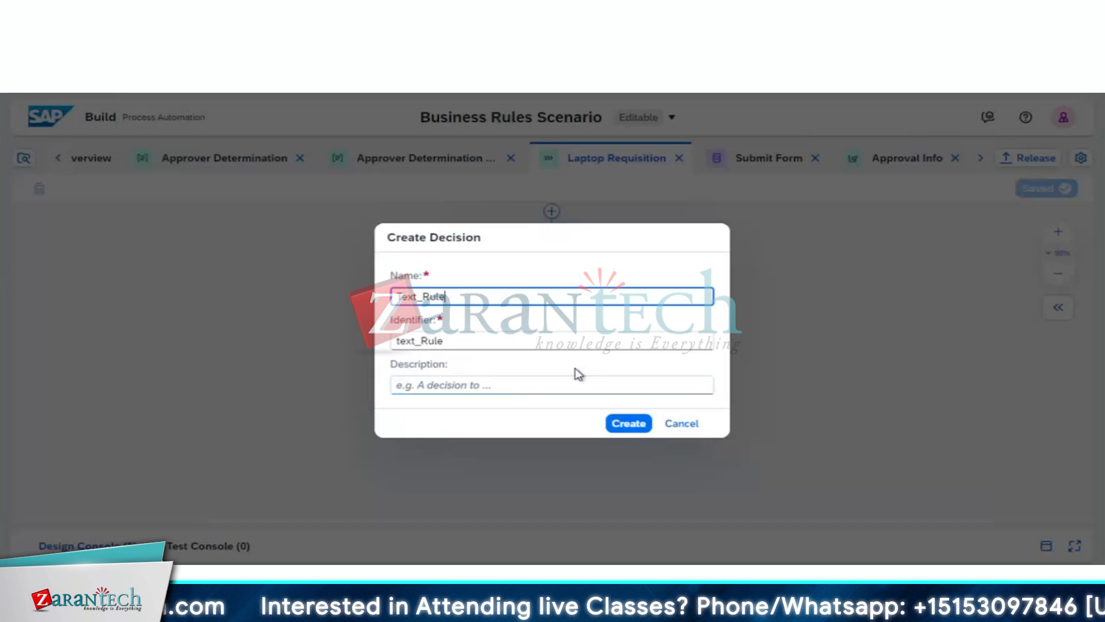
pyautogui.write('_Decision')
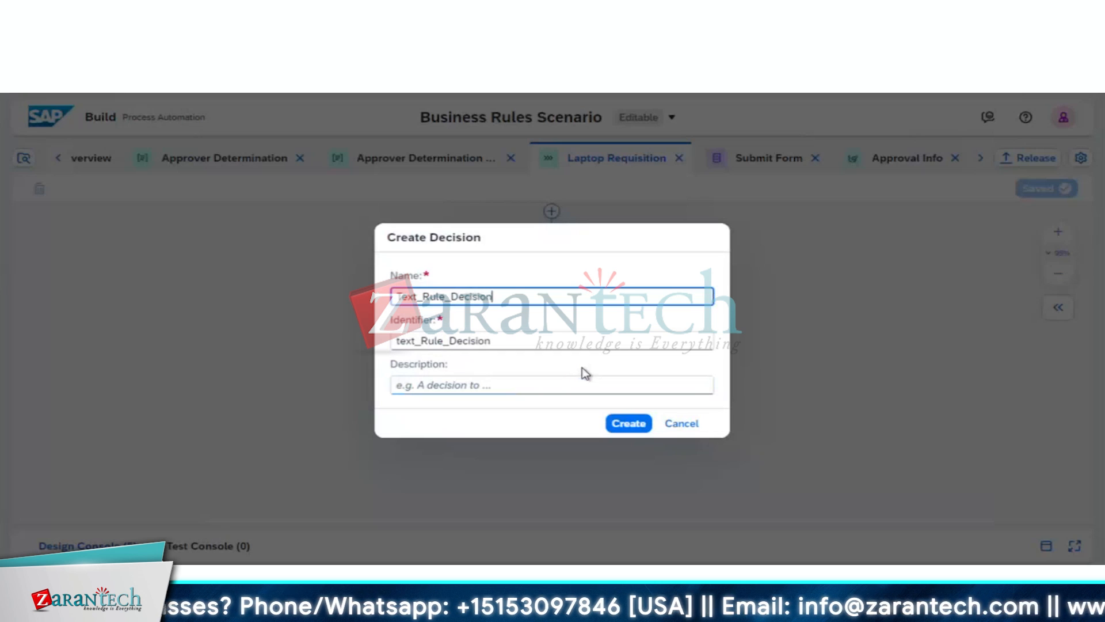
pyautogui.click(628, 425)
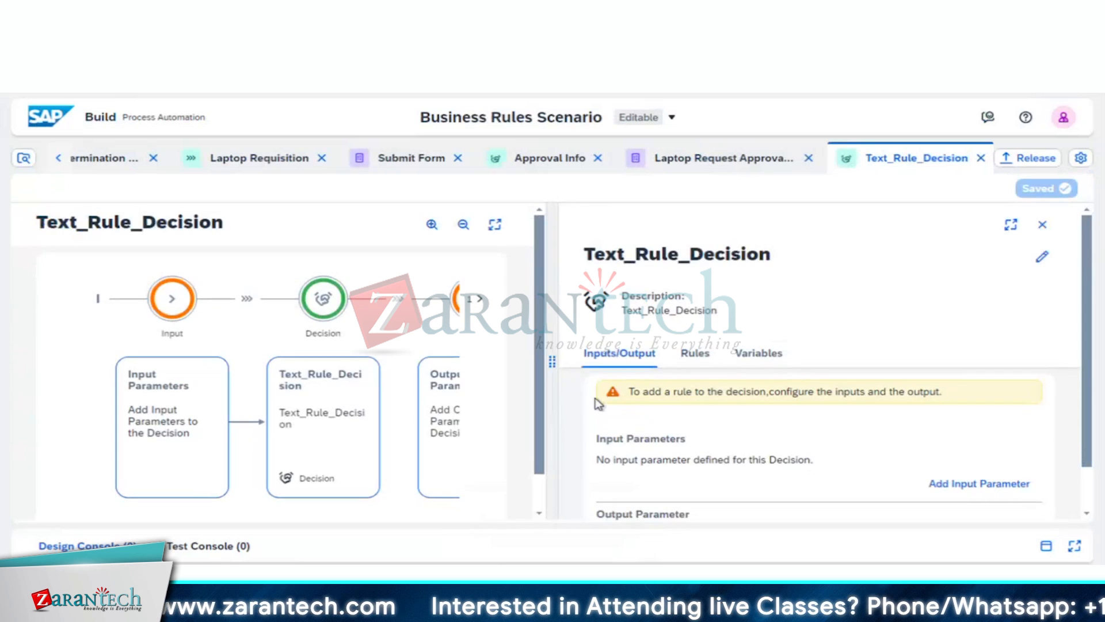
# - Add an input parameter named Text_Rule_Input to the Text_Rule_Decision decision
pyautogui.moveTo(552, 361); pyautogui.dragTo(214, 325)
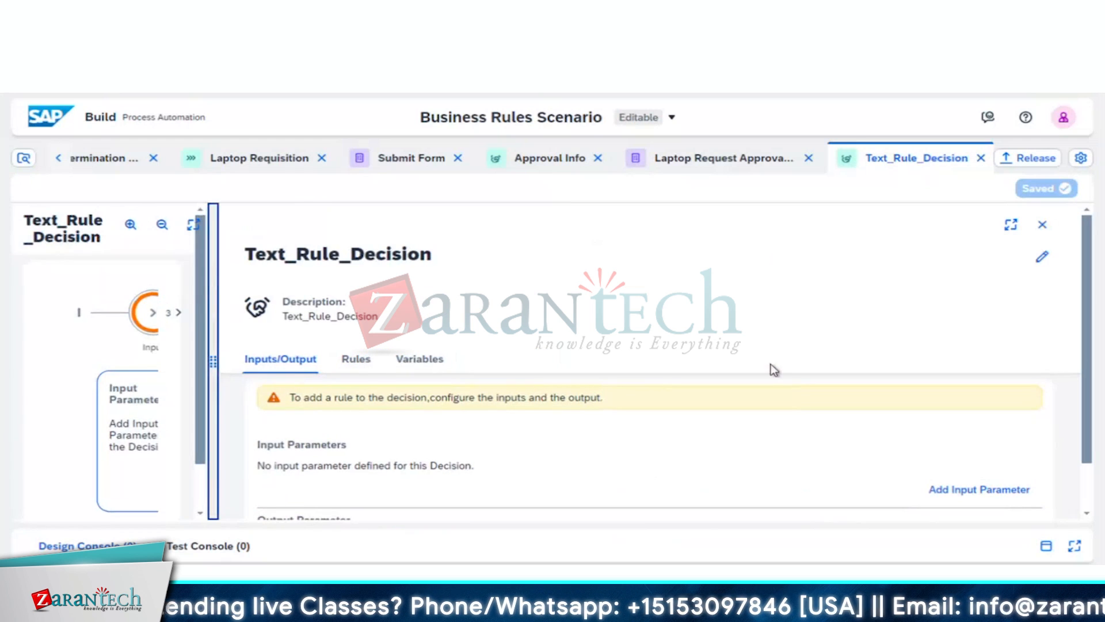
pyautogui.moveTo(1087, 333); pyautogui.dragTo(1091, 424)
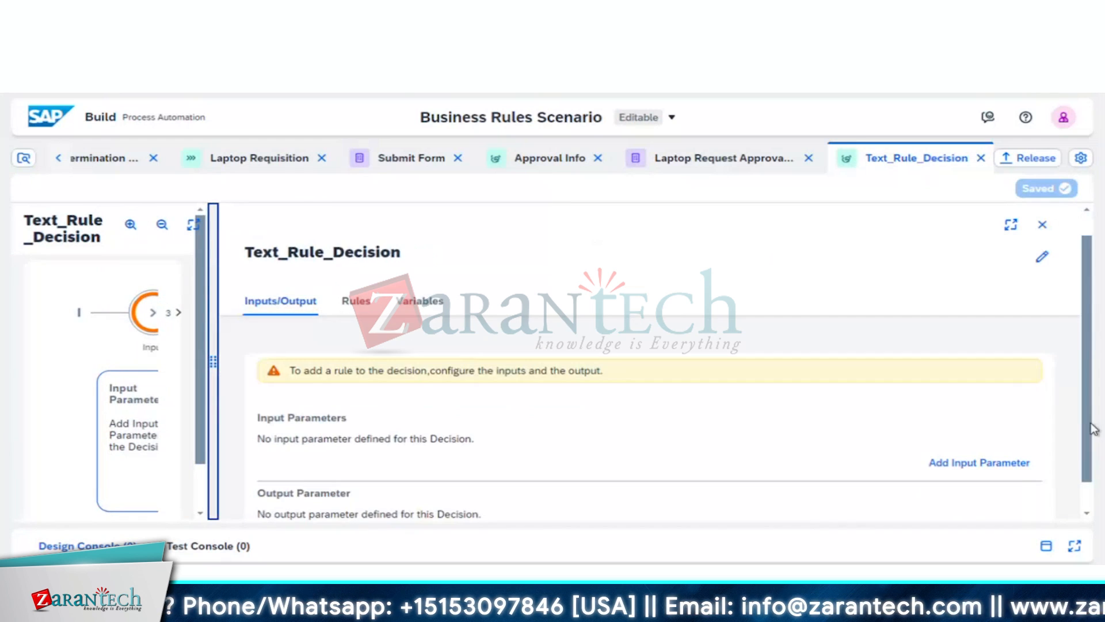
pyautogui.click(971, 464)
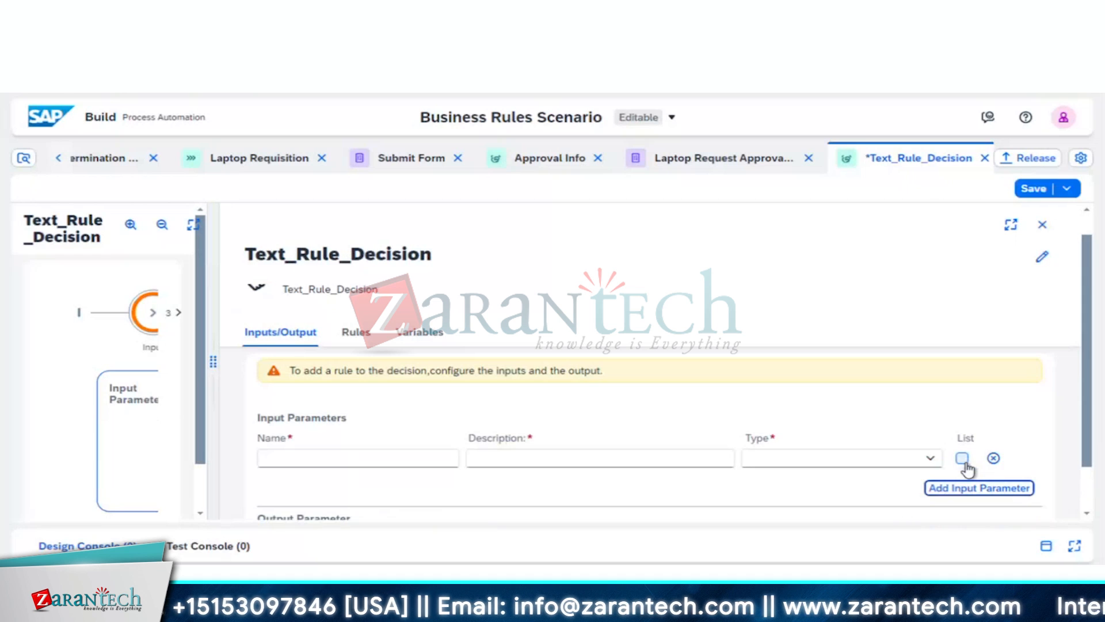
pyautogui.click(422, 459)
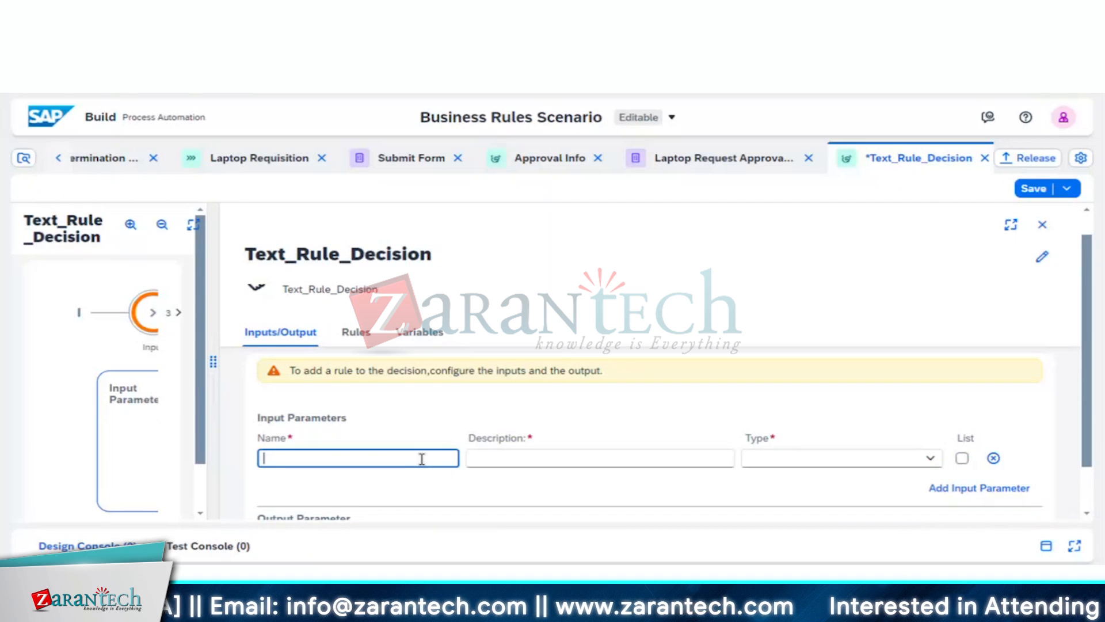
pyautogui.write('Tex')
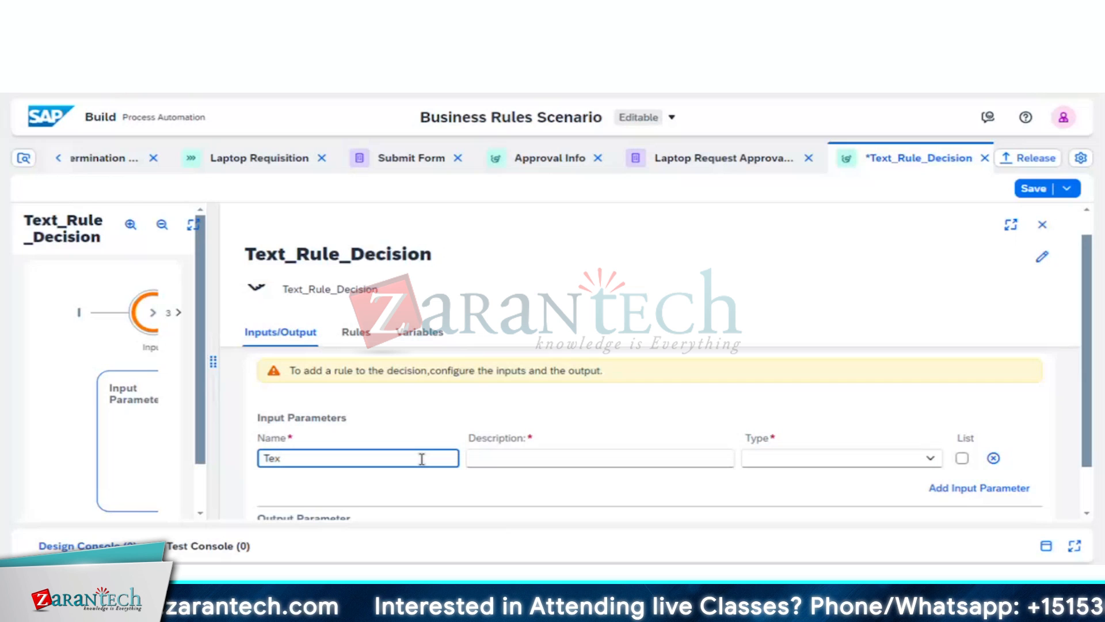
pyautogui.write('t_Rul')
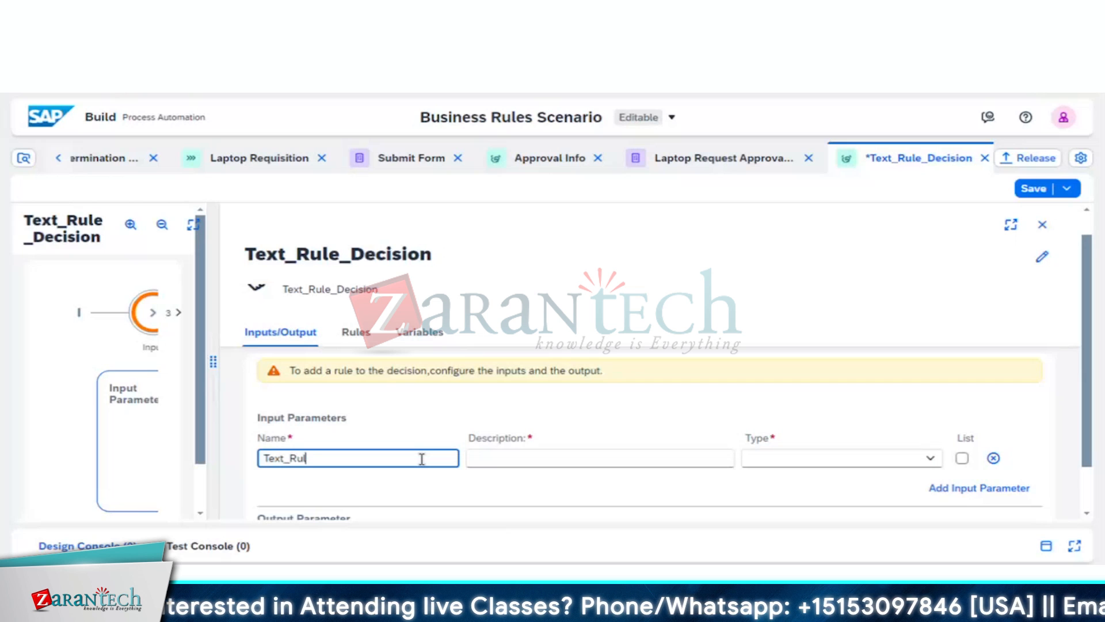
pyautogui.write('e_In')
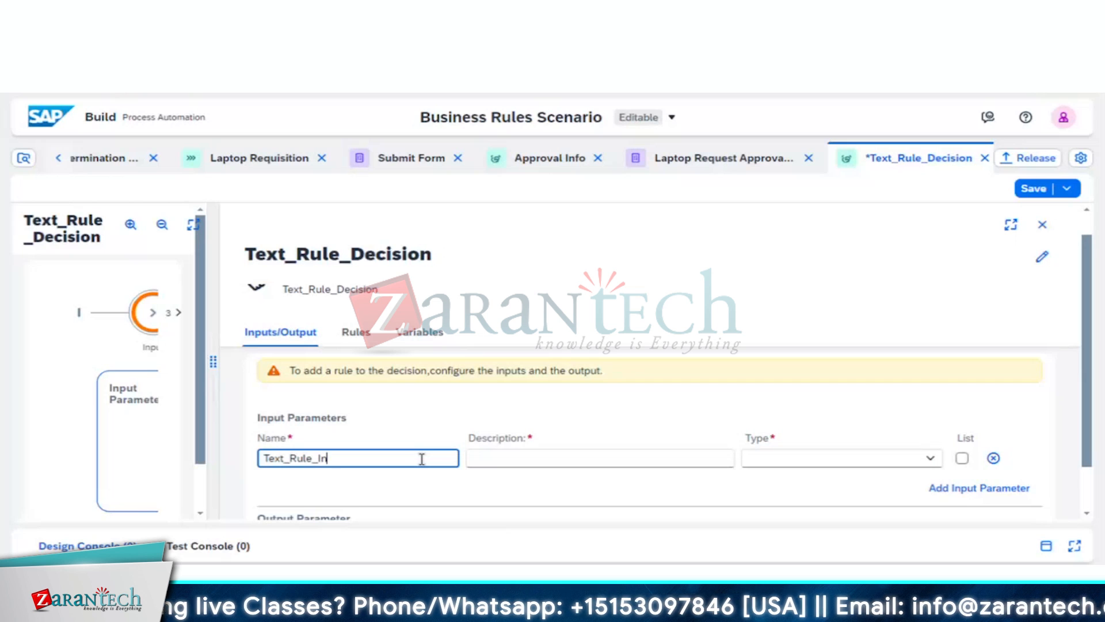
pyautogui.write('put')
pyautogui.click(437, 492)
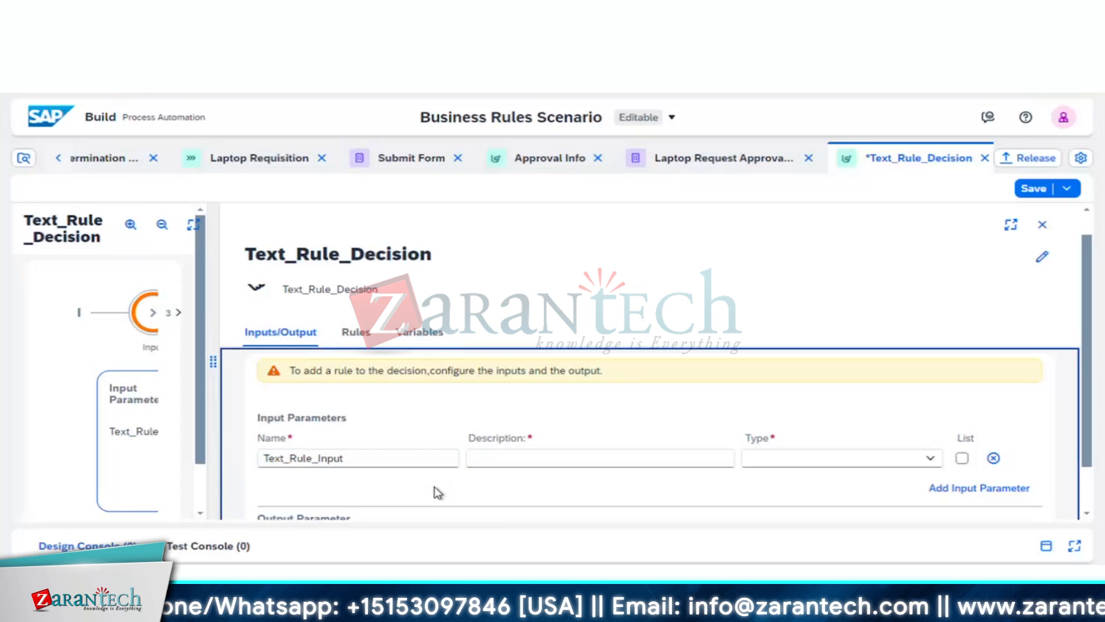
# - Describe the input parameter as "Rule Input" and set its type to Approver Determination
pyautogui.scroll(-1, 437, 492)
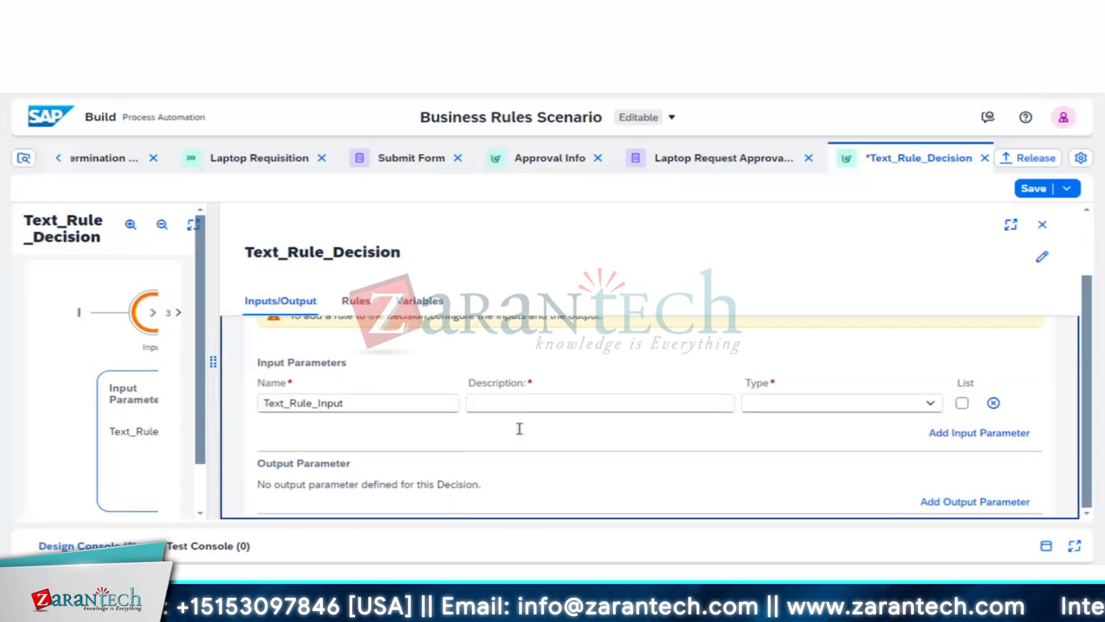
pyautogui.click(540, 403)
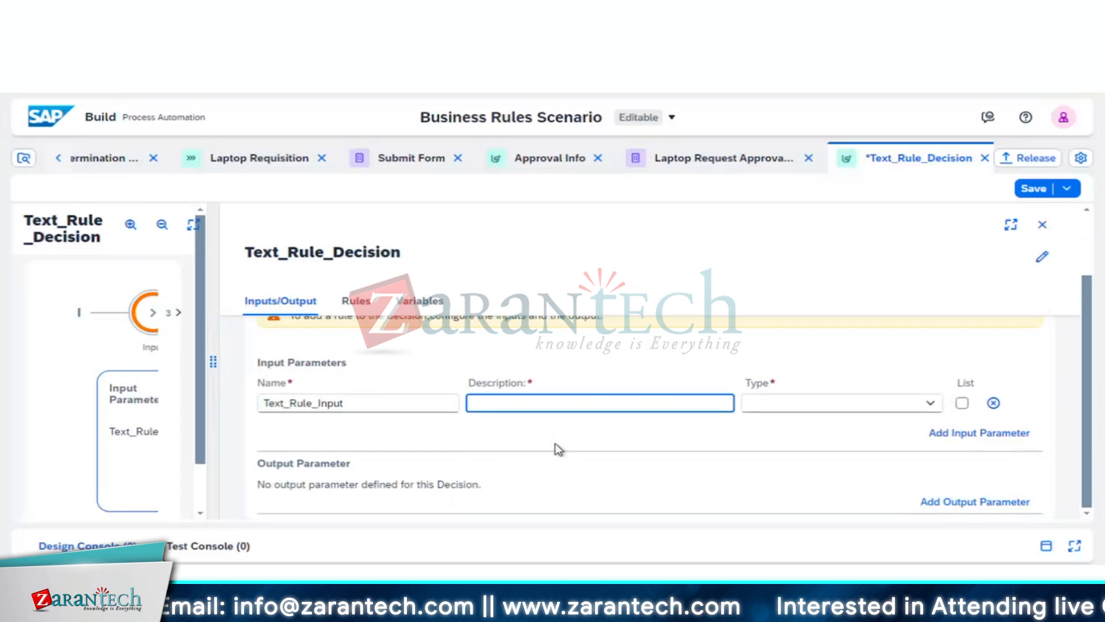
pyautogui.write('Rule')
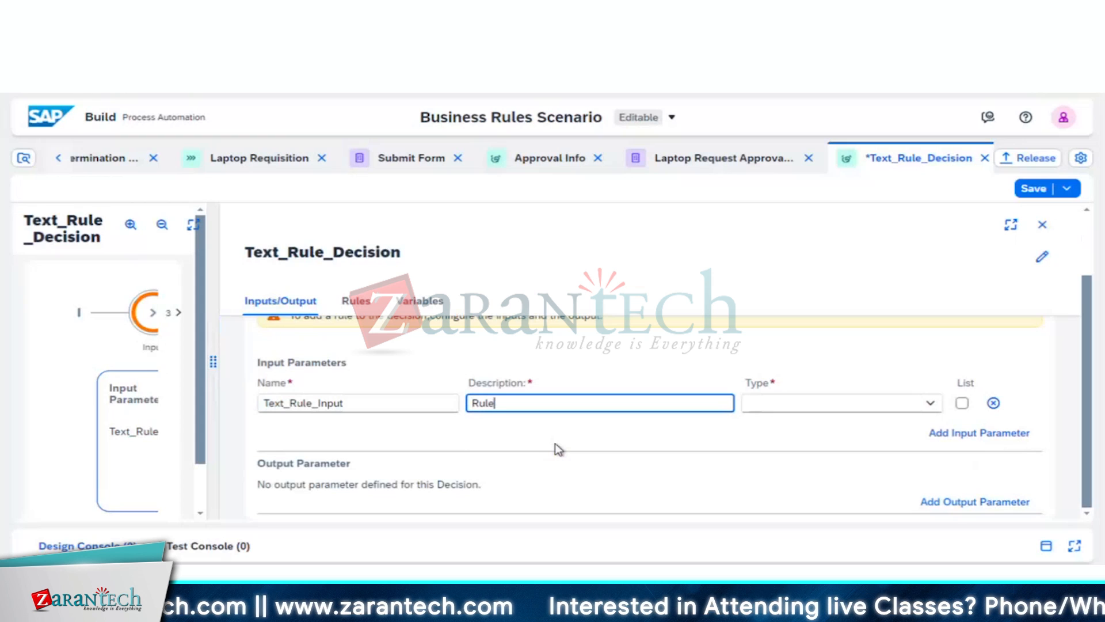
pyautogui.write(' Inp')
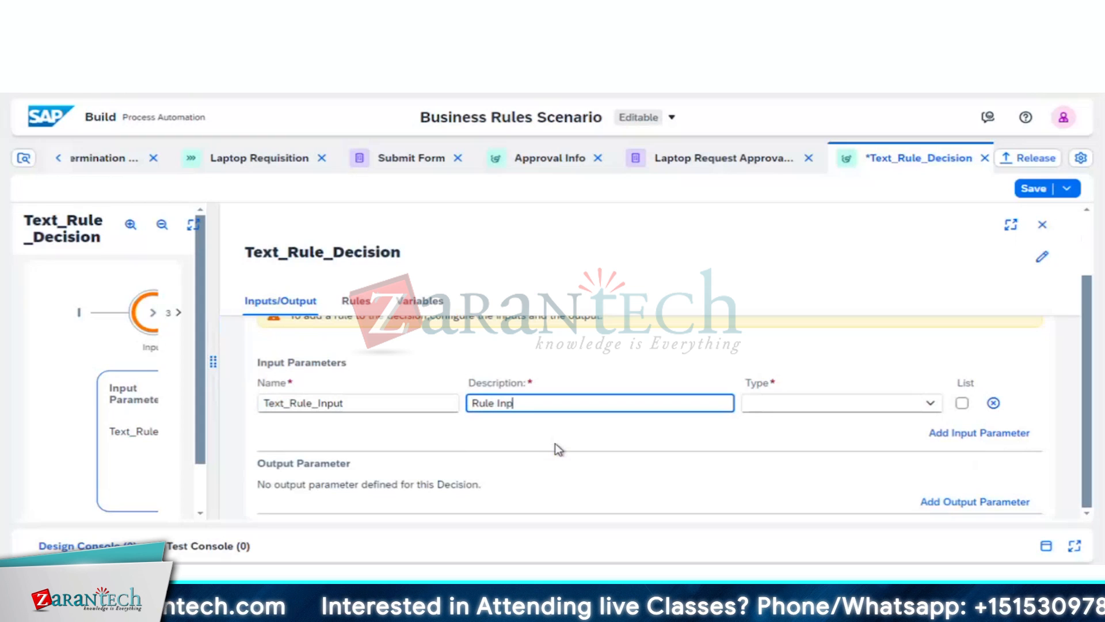
pyautogui.write('ut')
pyautogui.click(930, 404)
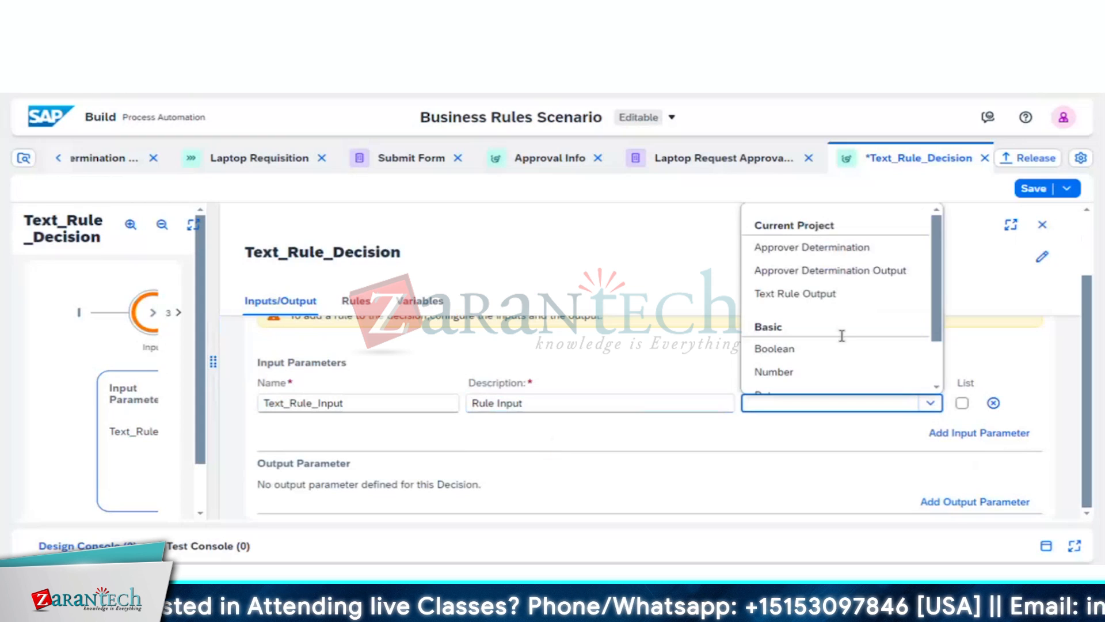
pyautogui.click(864, 248)
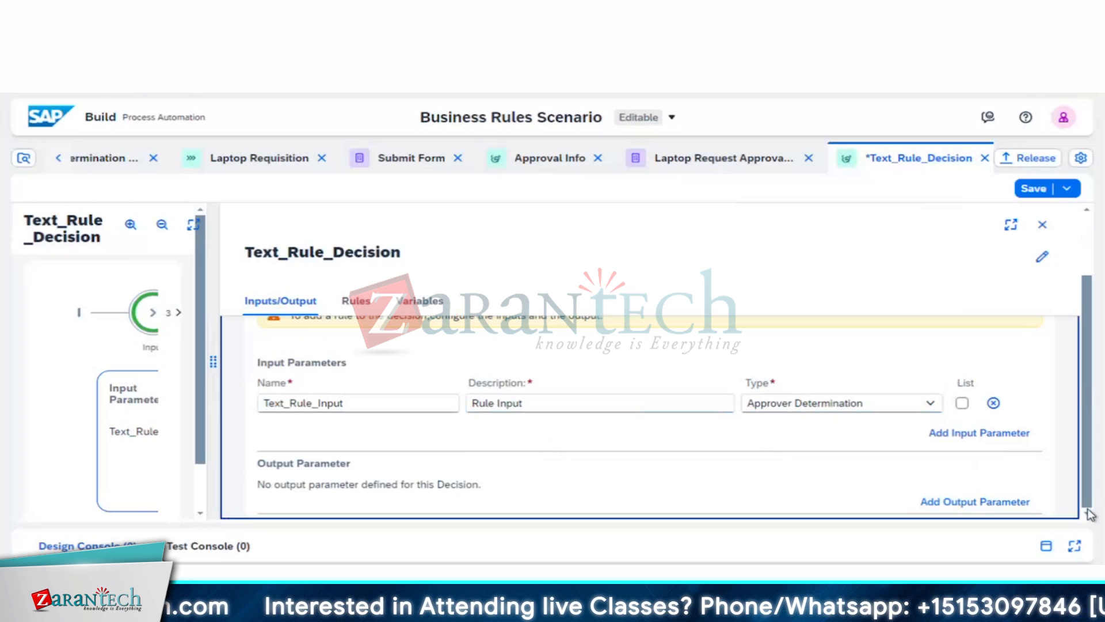
# - Add an output parameter named Text_Rule_Output to the decision
pyautogui.click(985, 503)
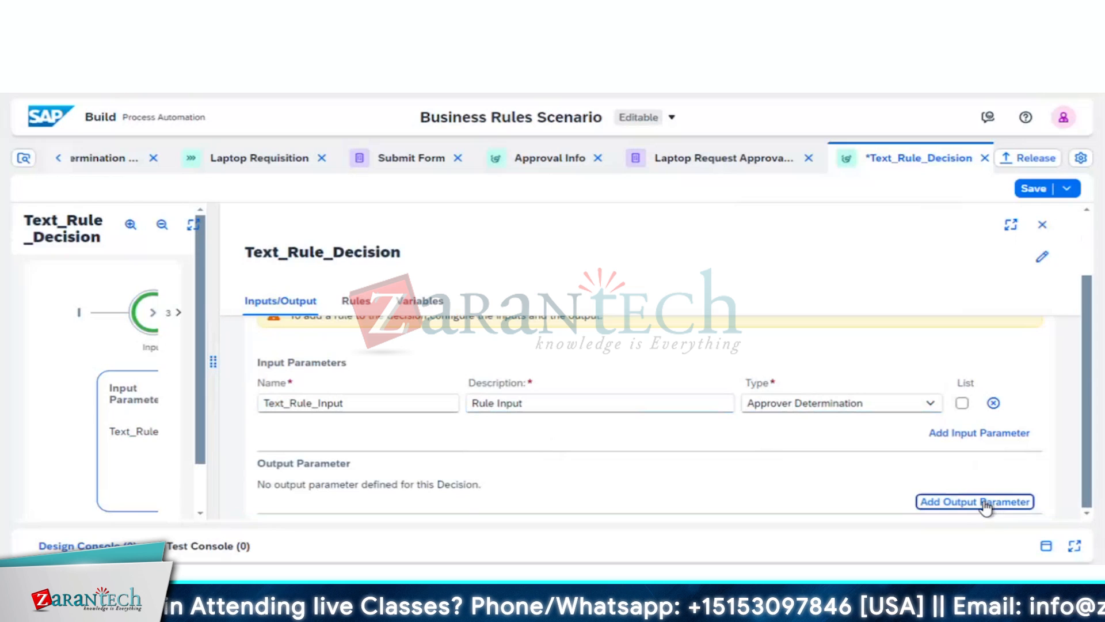
pyautogui.click(383, 502)
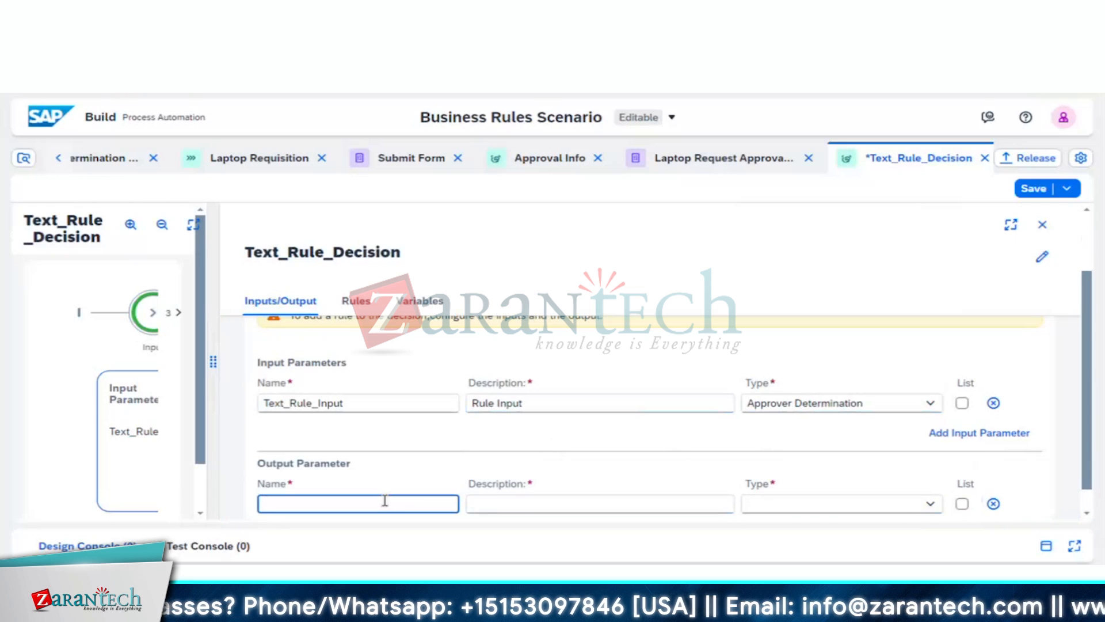
pyautogui.write('Text_')
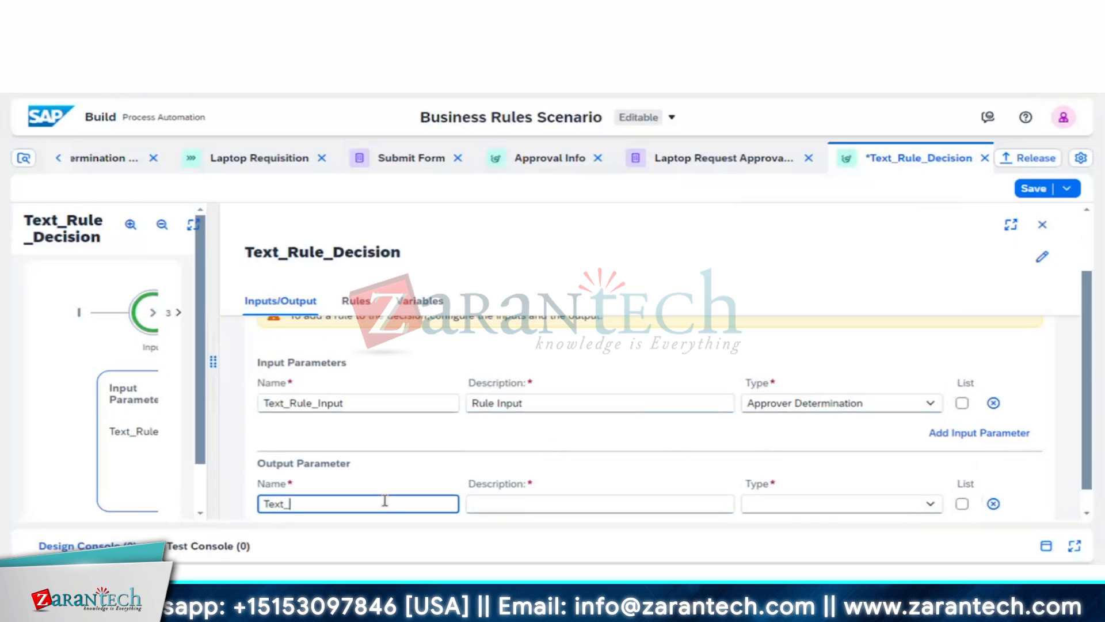
pyautogui.write('Rule')
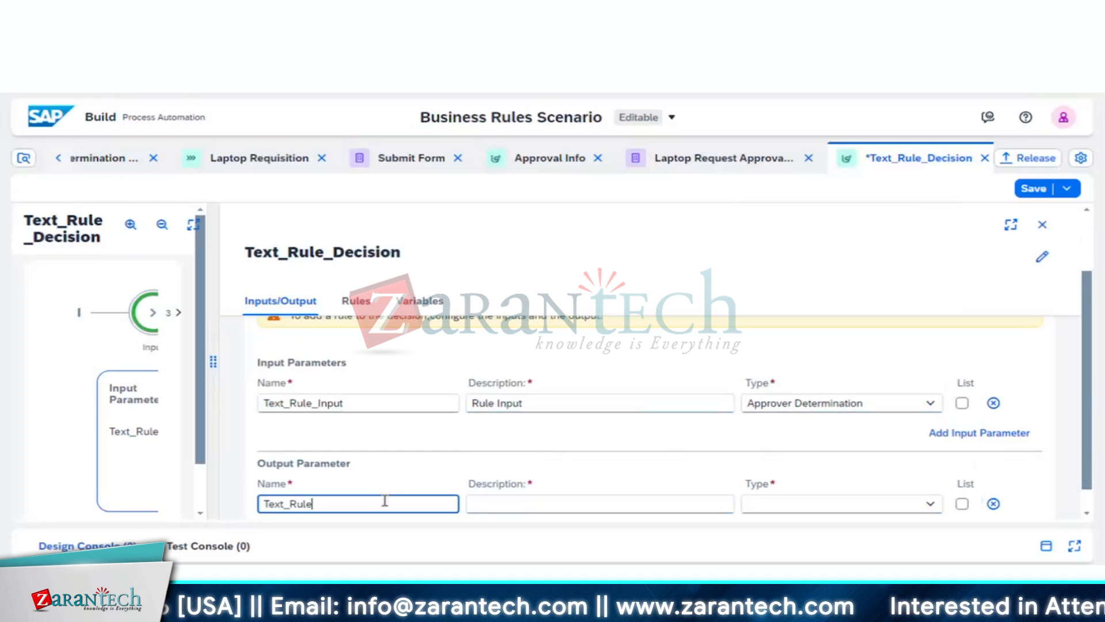
pyautogui.write('_Out')
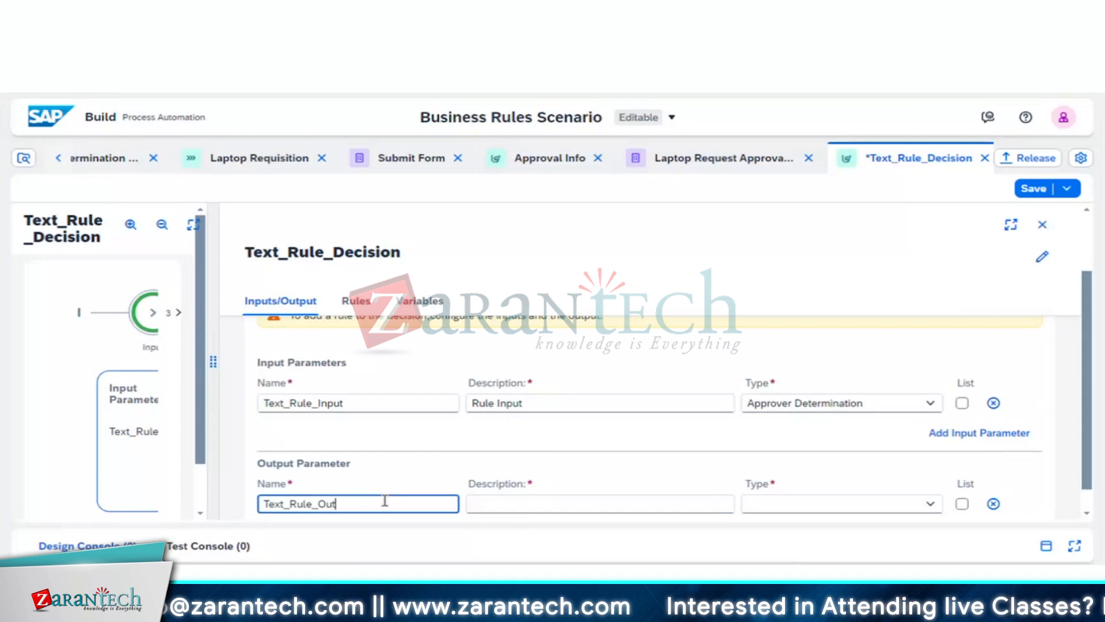
pyautogui.write('put')
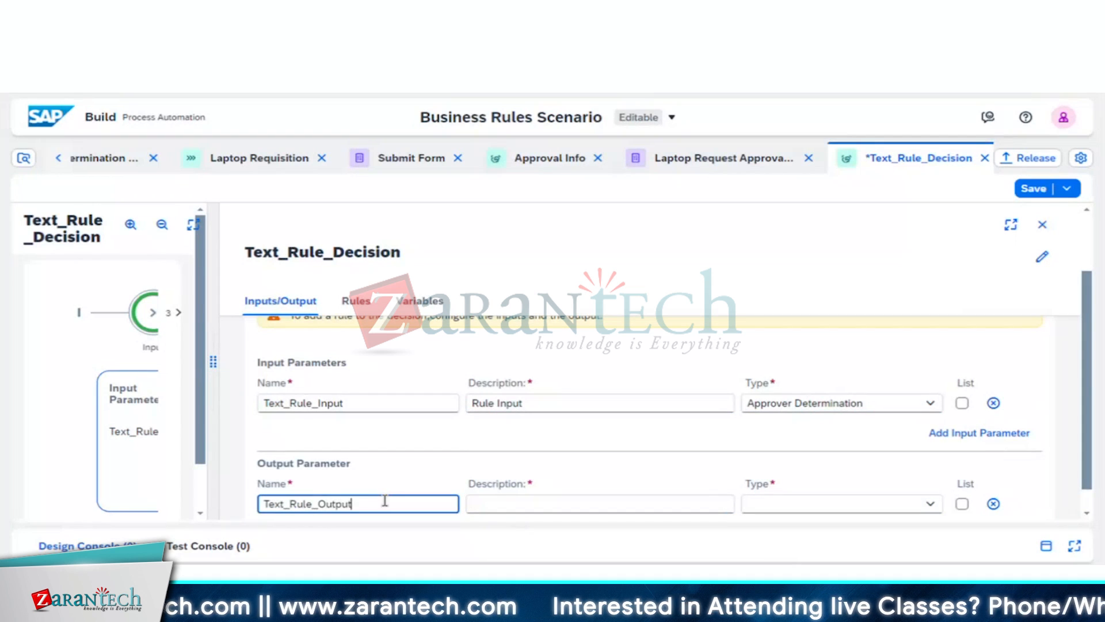
# - Describe the output parameter as "Rule Output", set its type to Text Rule Output, and save the decision
pyautogui.click(526, 502)
pyautogui.write('Ru')
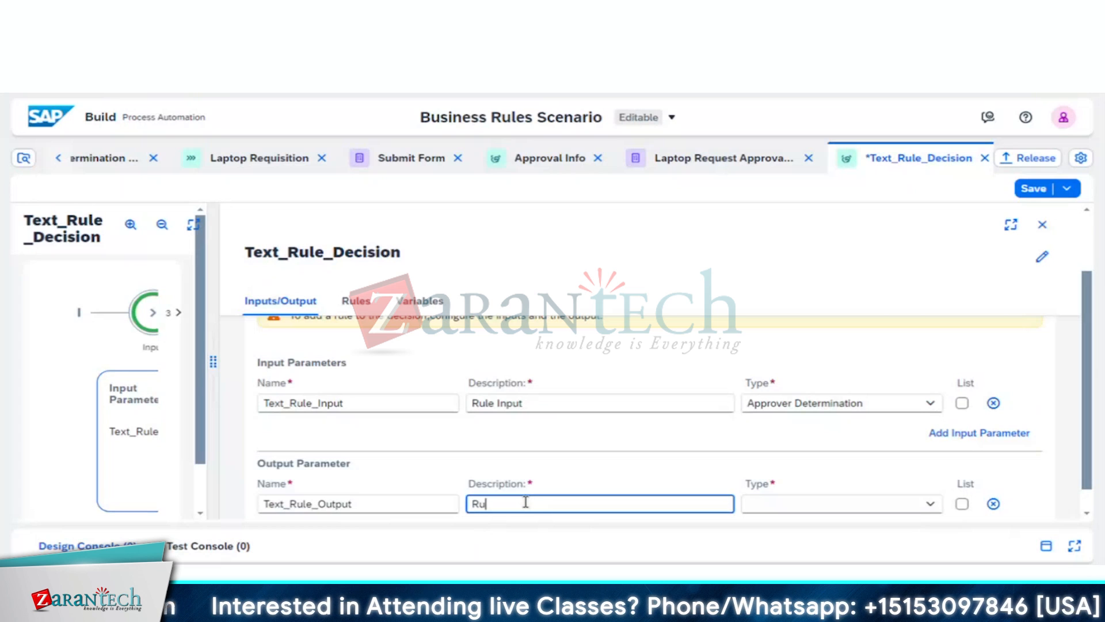
pyautogui.write('le Outp')
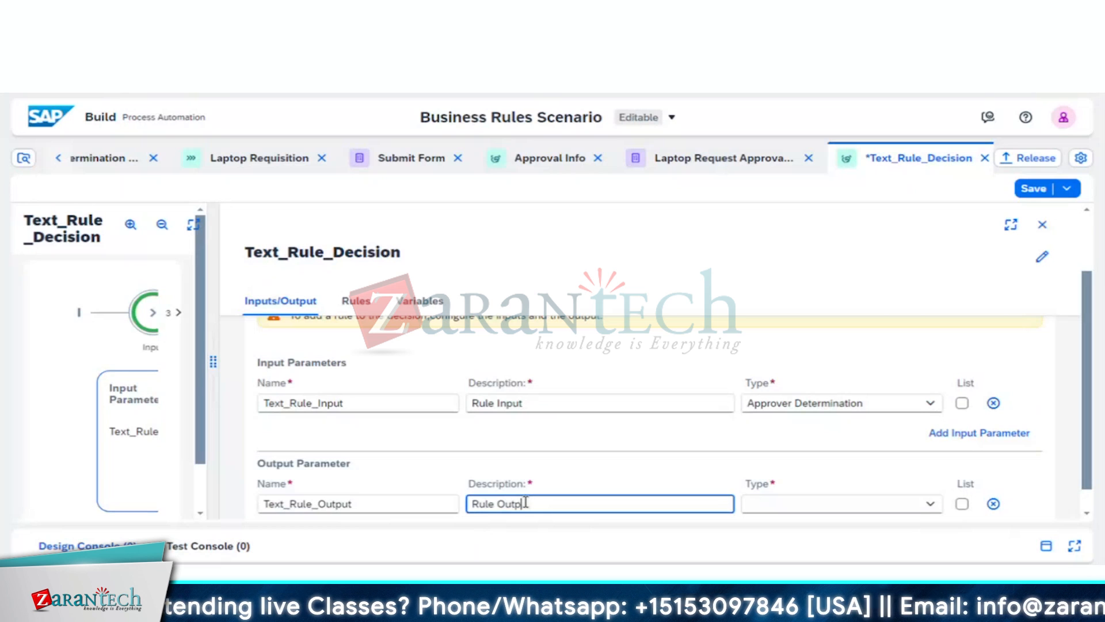
pyautogui.write('ut')
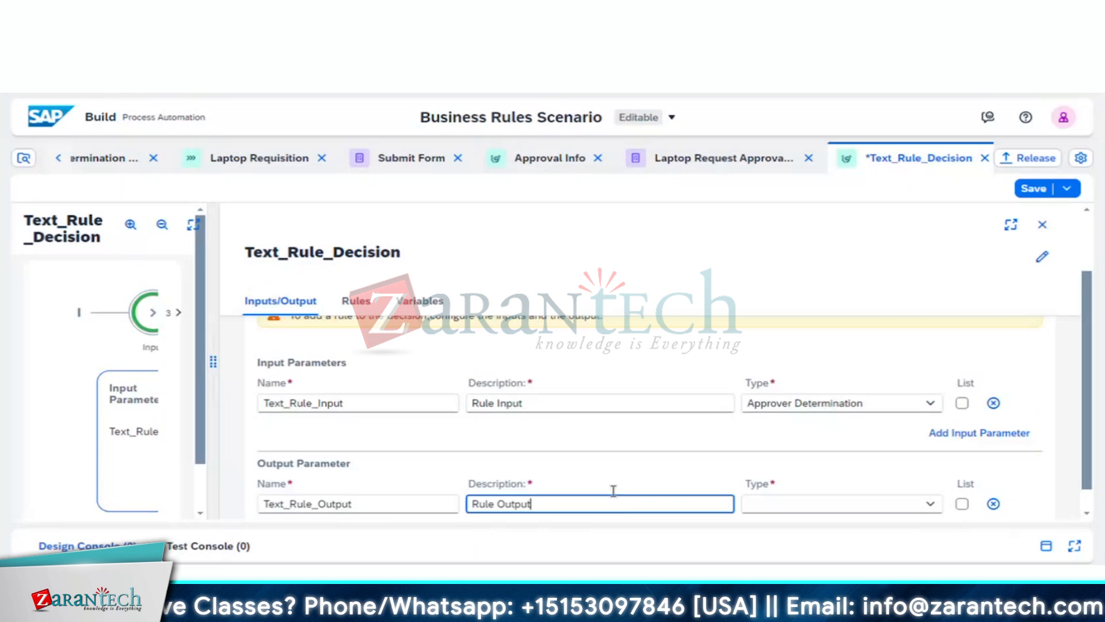
pyautogui.click(928, 502)
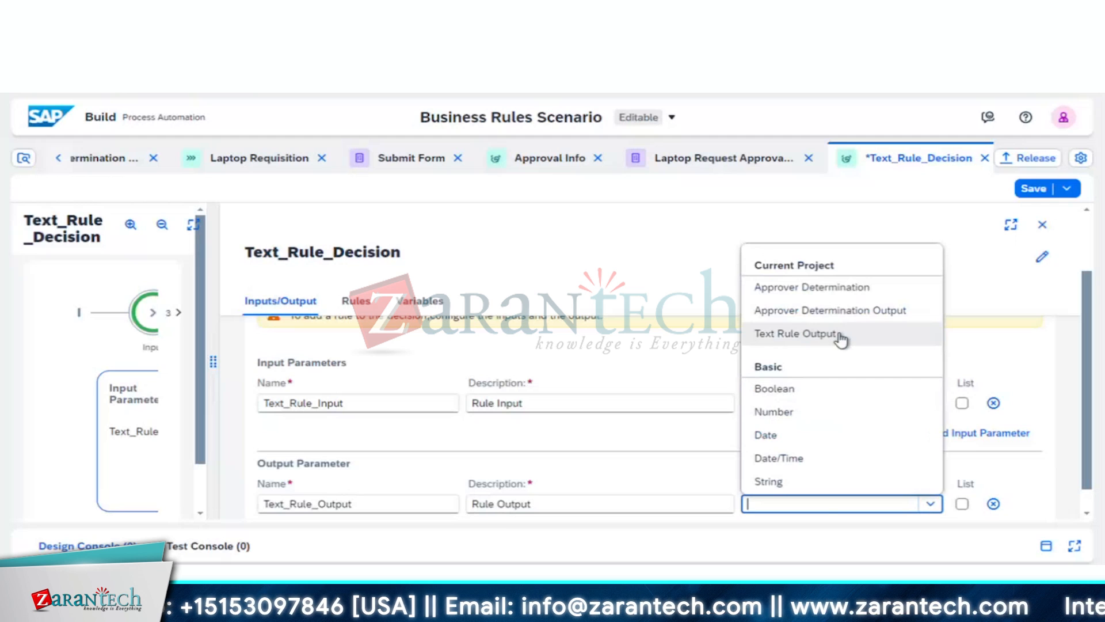
pyautogui.click(841, 340)
pyautogui.click(812, 361)
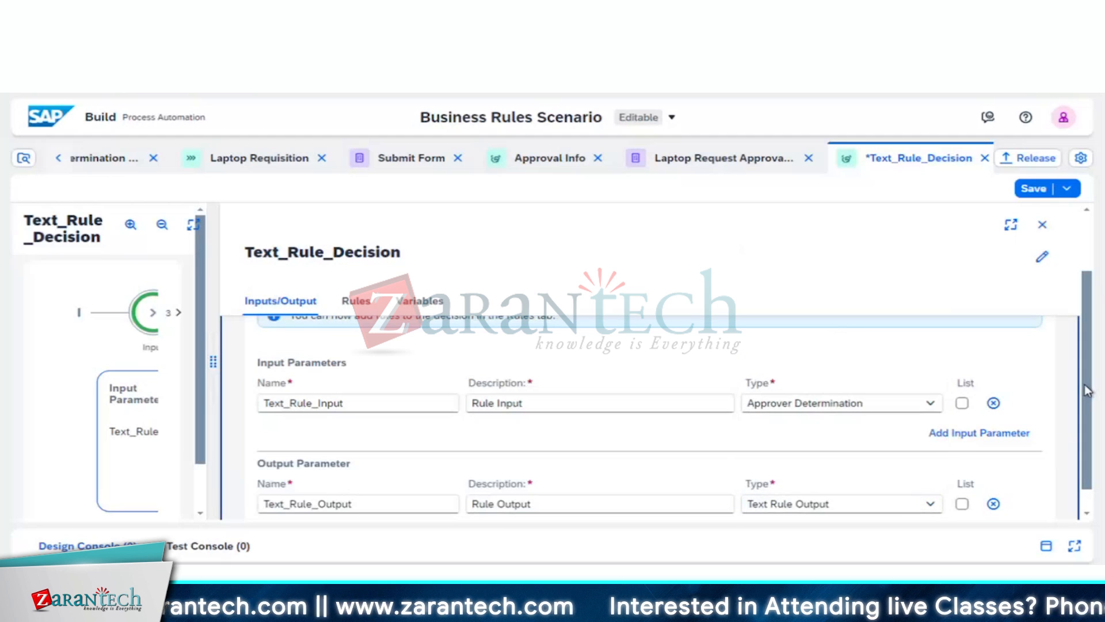
pyautogui.click(1034, 188)
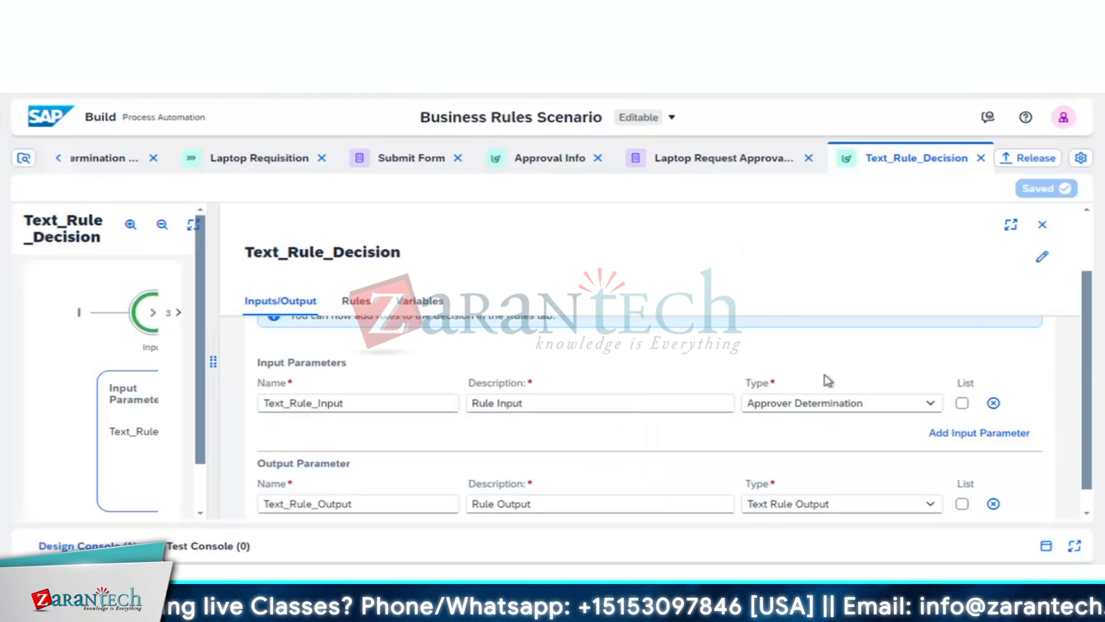
# - Start a new rule of type Text Rule in the decision and name it Text_Rule_Decision
pyautogui.click(357, 302)
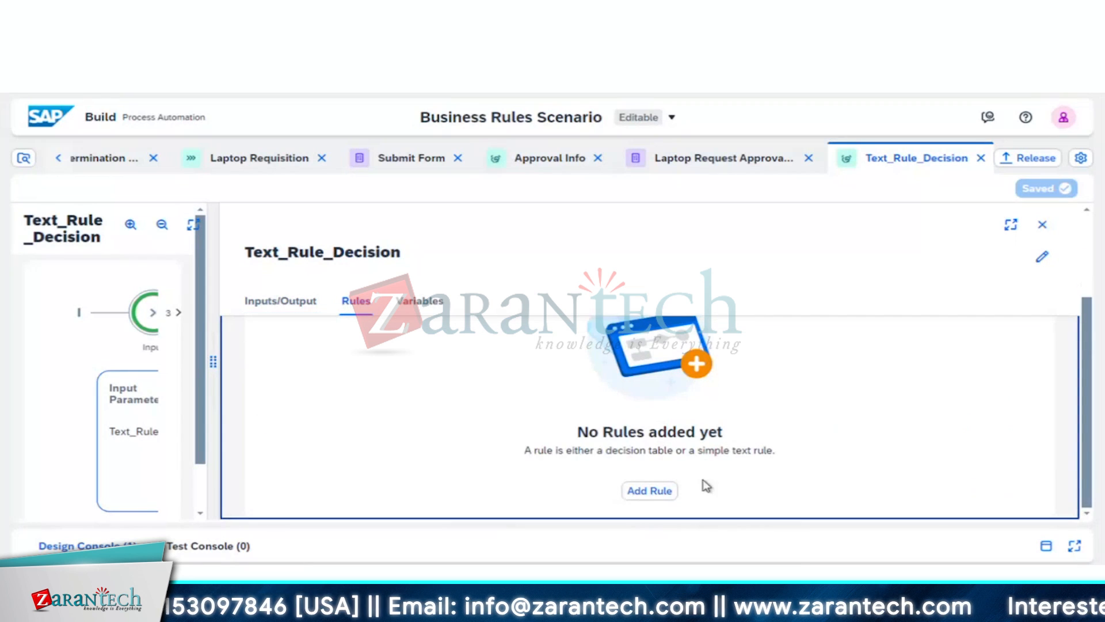
pyautogui.click(655, 492)
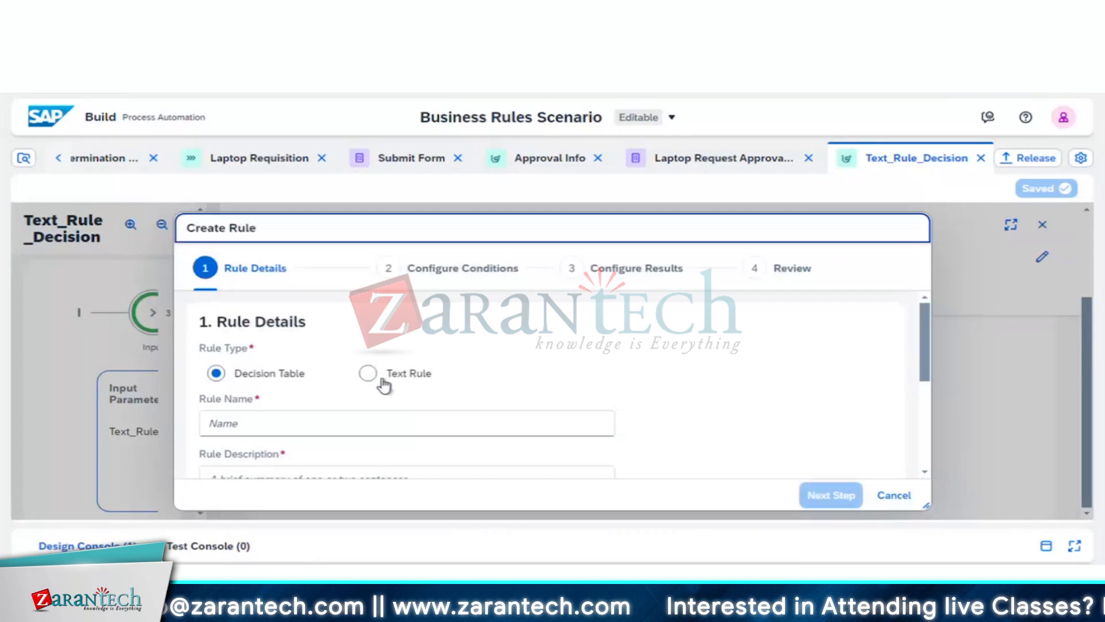
pyautogui.click(368, 373)
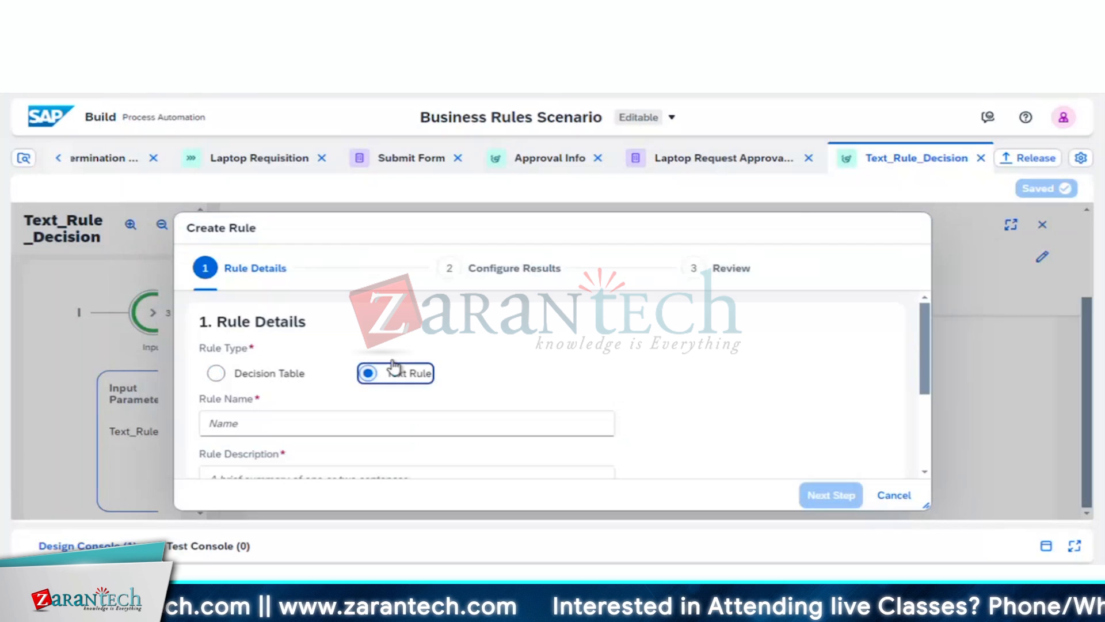
pyautogui.scroll(-2, 506, 382)
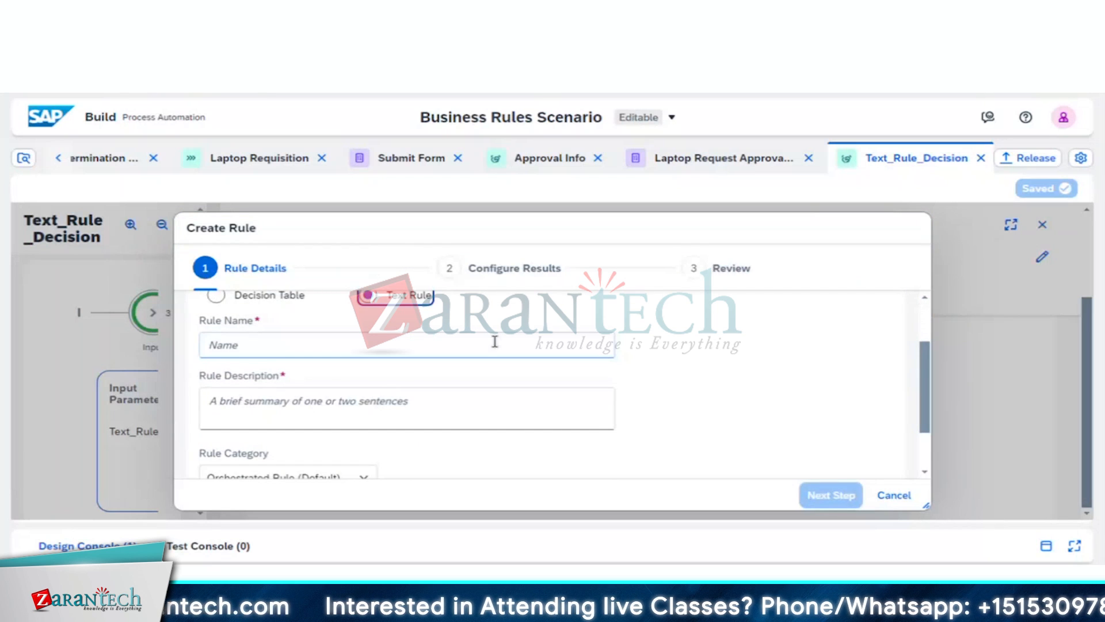
pyautogui.click(495, 342)
pyautogui.write('Text')
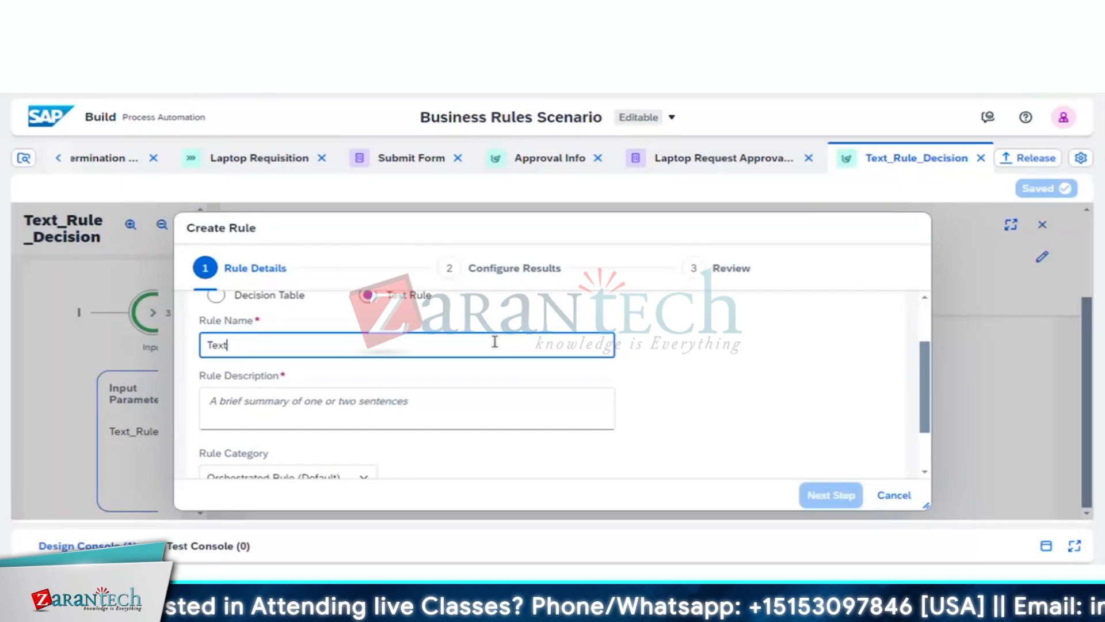
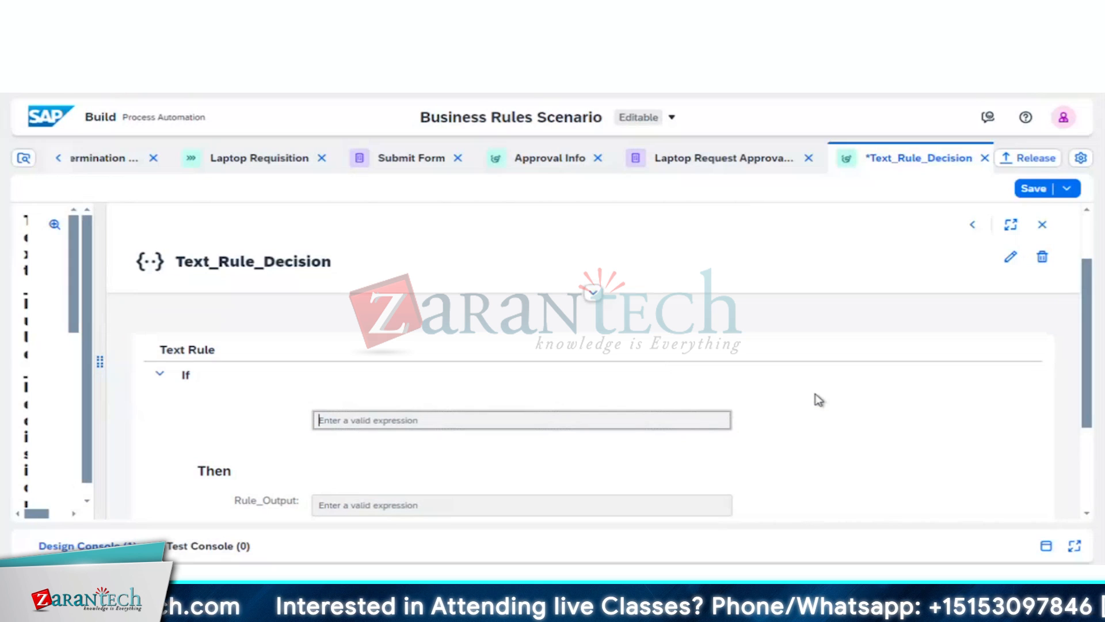
pyautogui.write('A')
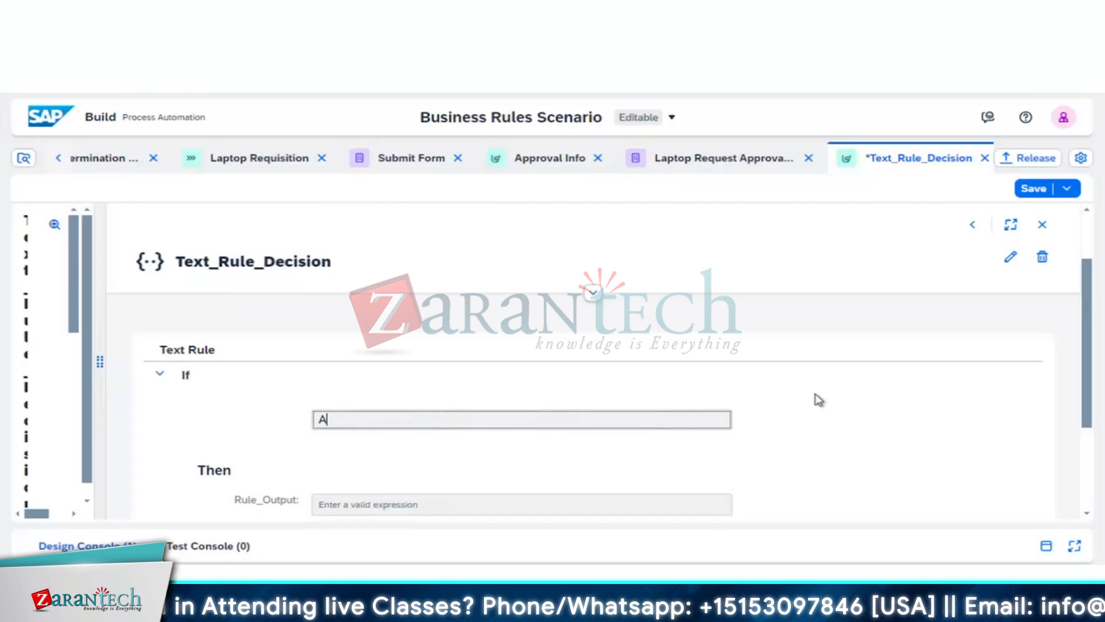
pyautogui.write('ppr')
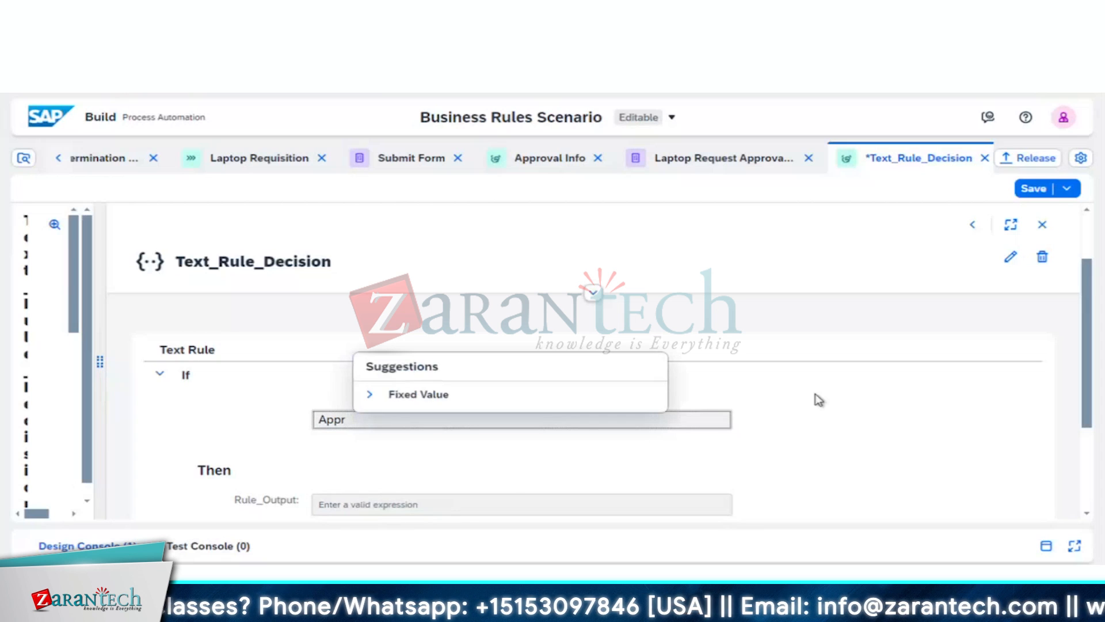
pyautogui.press('BackSpace')
pyautogui.press('BackSpace')
pyautogui.press('BackSpace')
pyautogui.press('BackSpace')
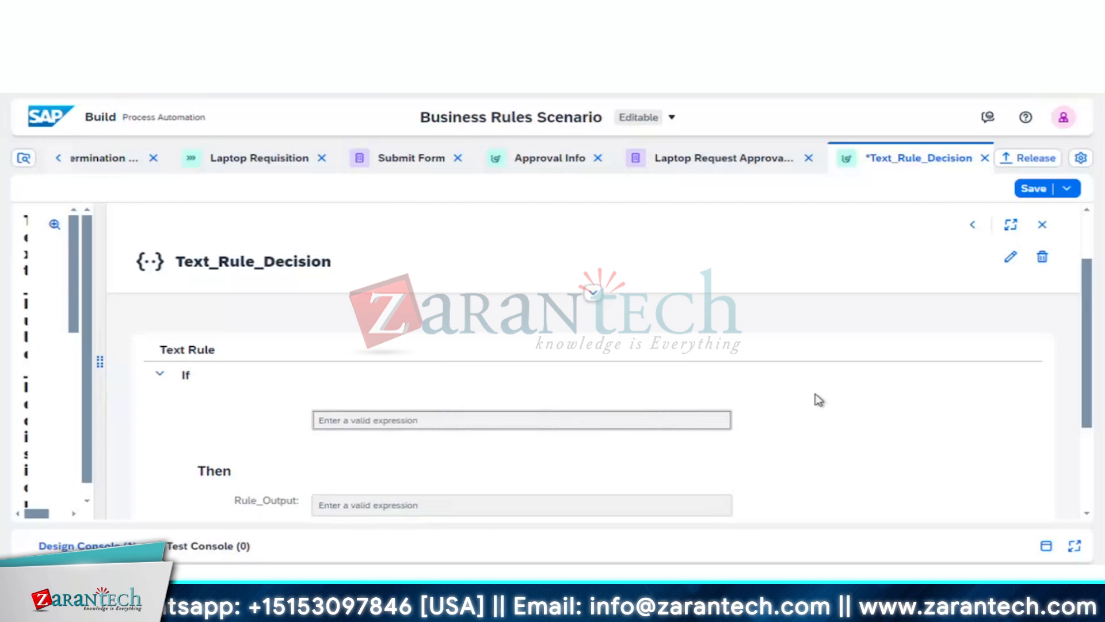
pyautogui.click(819, 400)
pyautogui.scroll(-2, 819, 400)
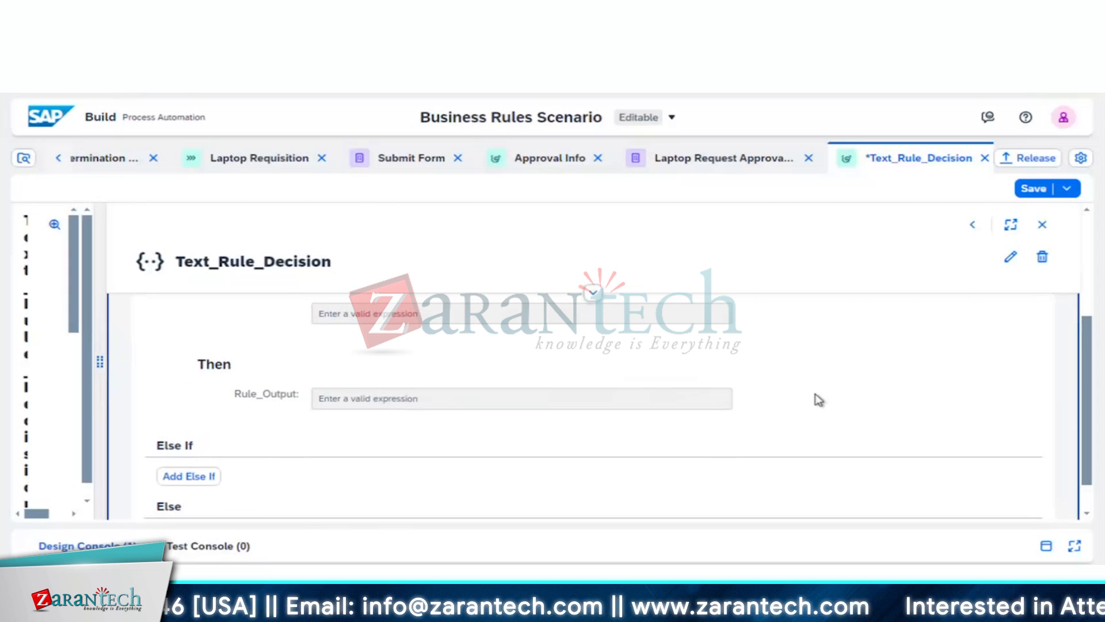
pyautogui.click(657, 316)
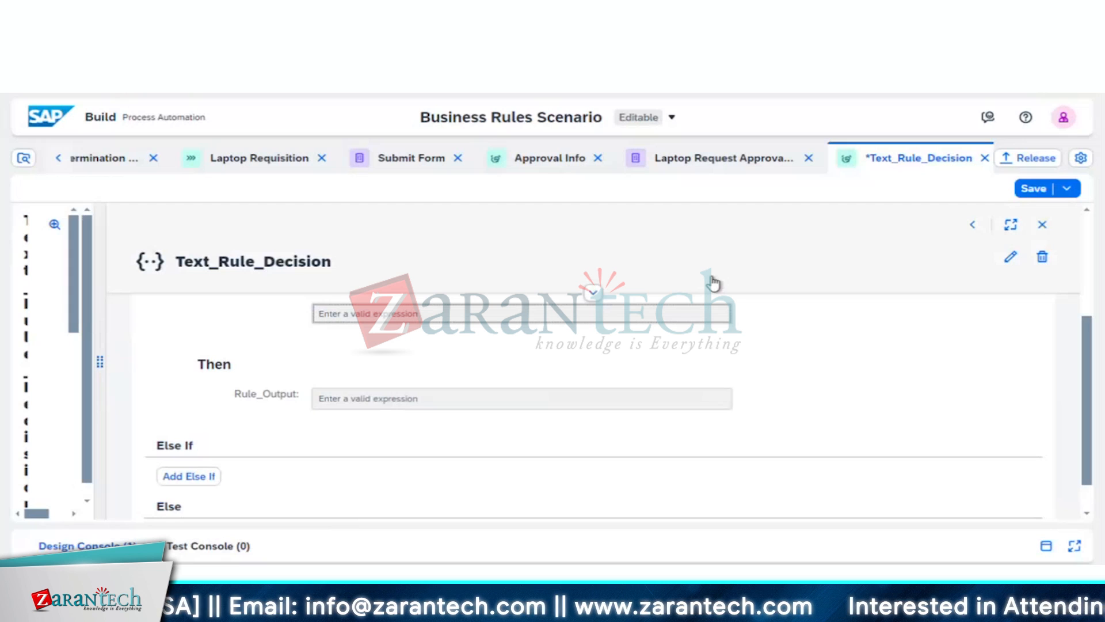
pyautogui.click(714, 163)
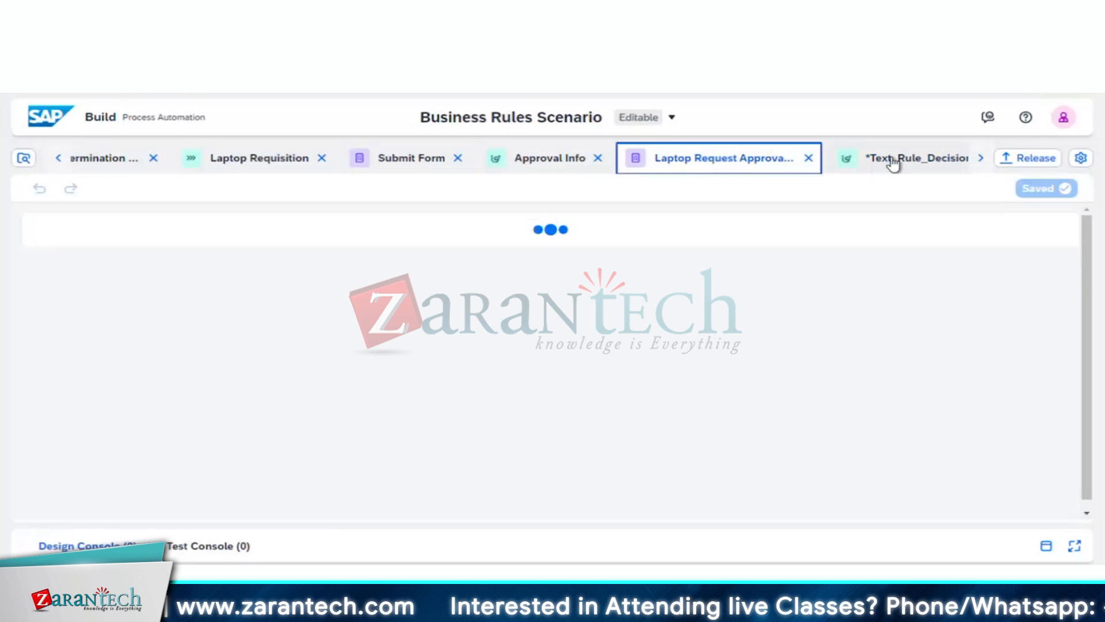
pyautogui.click(893, 161)
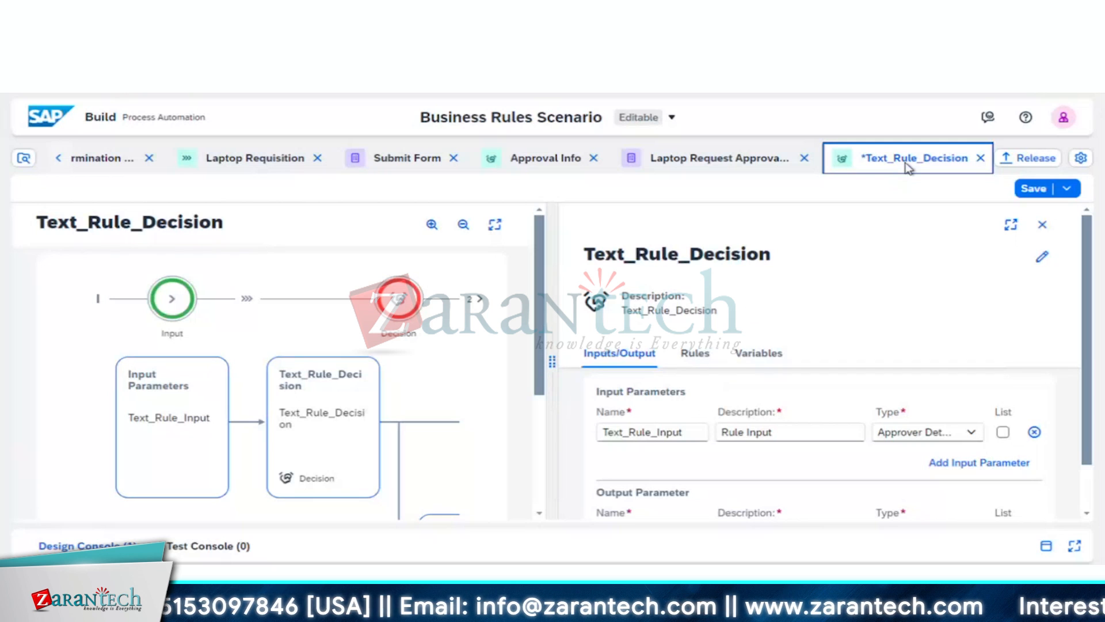
# - Open the Text_Rule_Decision text rule from the decision's rules and widen the rule editor
pyautogui.click(697, 357)
pyautogui.click(675, 452)
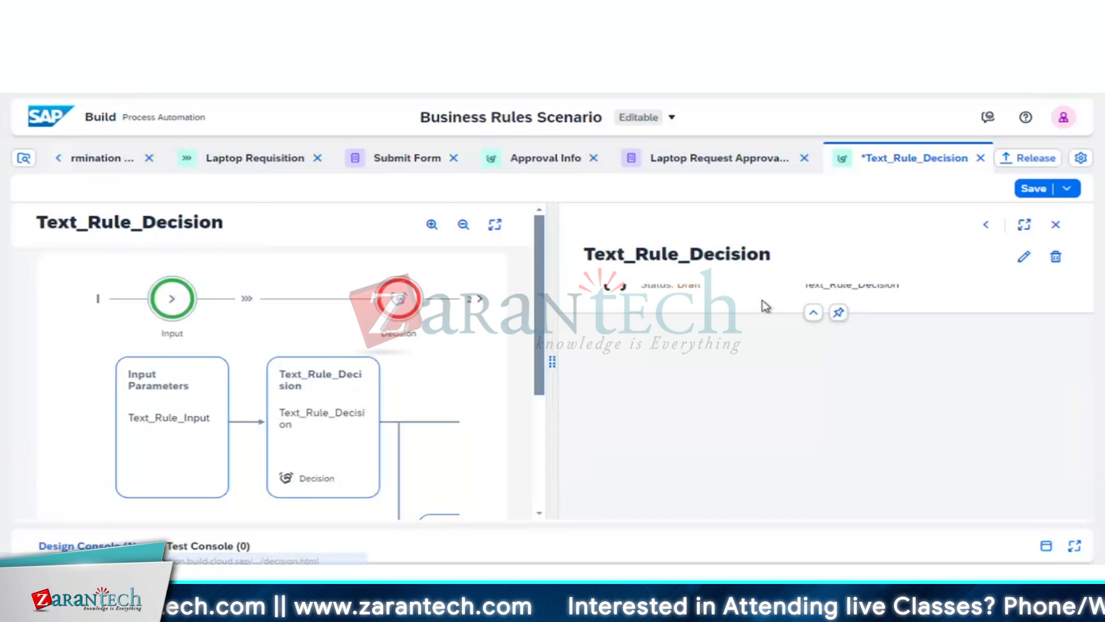
pyautogui.moveTo(553, 348); pyautogui.dragTo(224, 346)
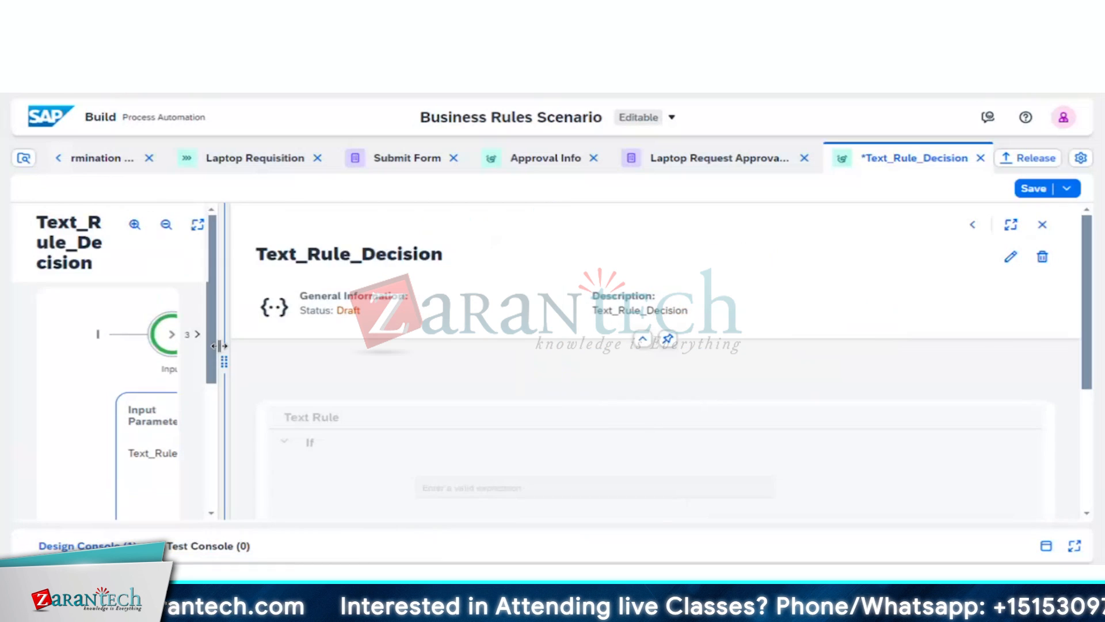
pyautogui.scroll(-1, 507, 360)
pyautogui.scroll(-1, 508, 360)
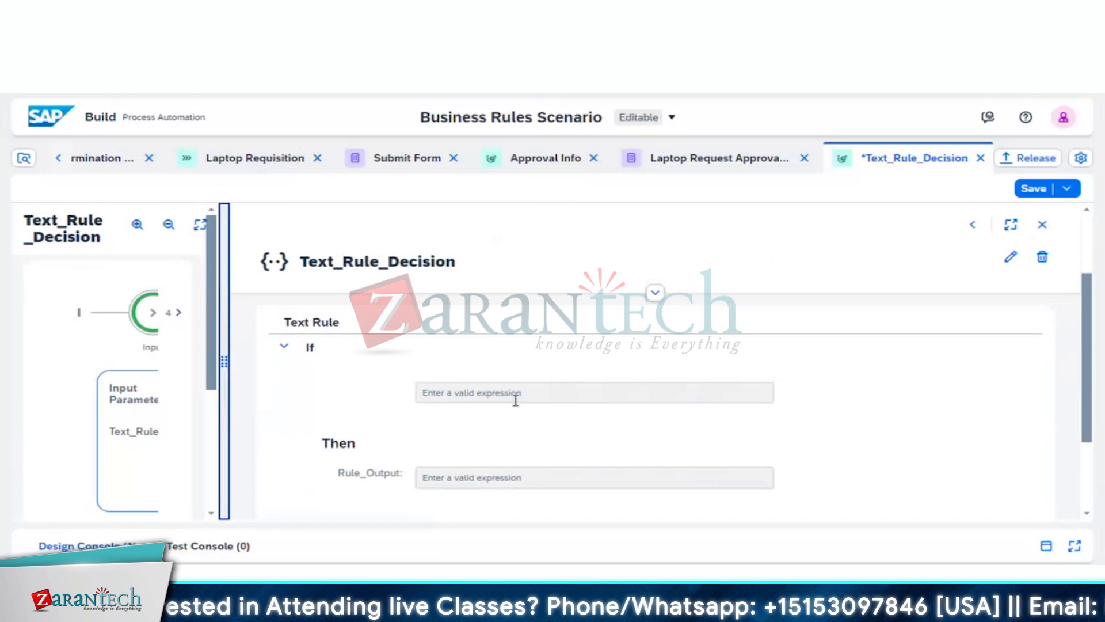
# - Begin the If condition with the Department field of Text_Rule_Input followed by an equals operator
pyautogui.click(516, 397)
pyautogui.write('Tex')
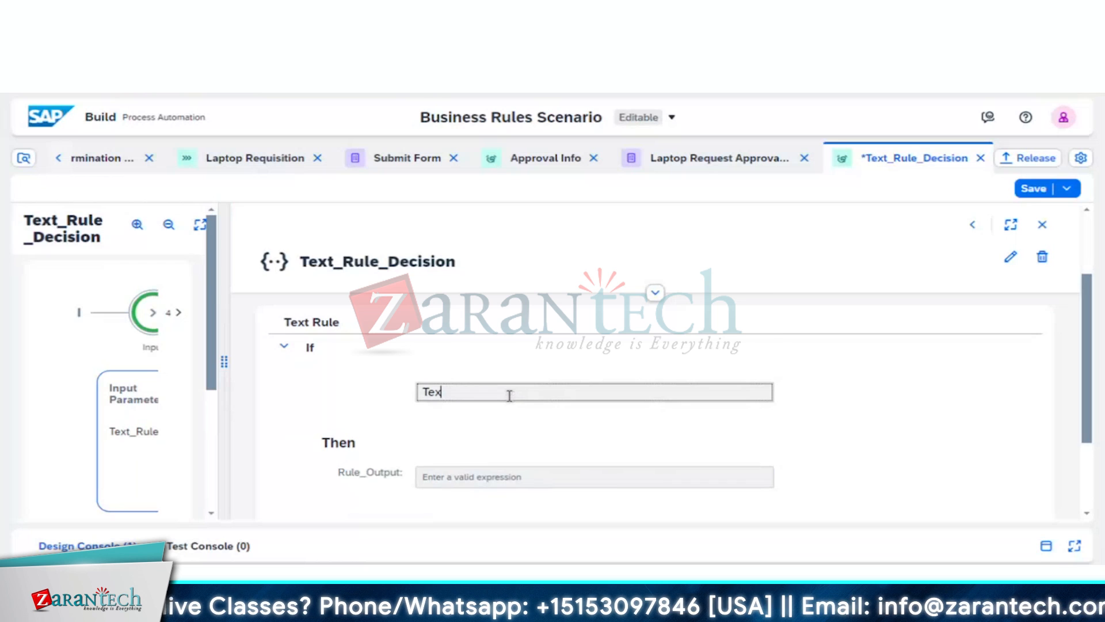
pyautogui.write('t')
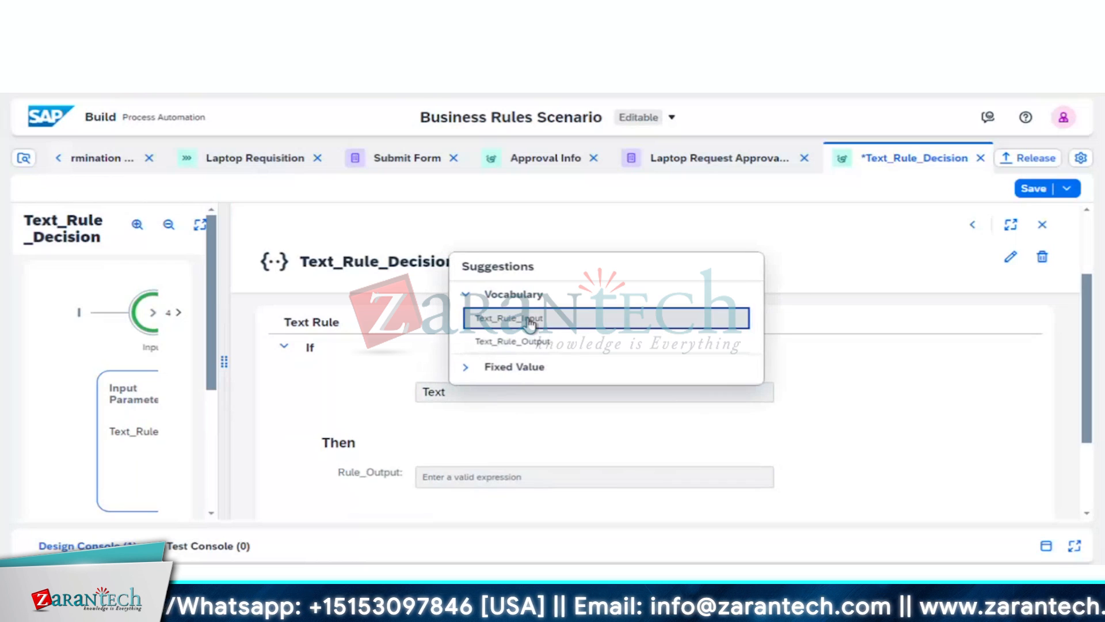
pyautogui.click(529, 324)
pyautogui.write('.')
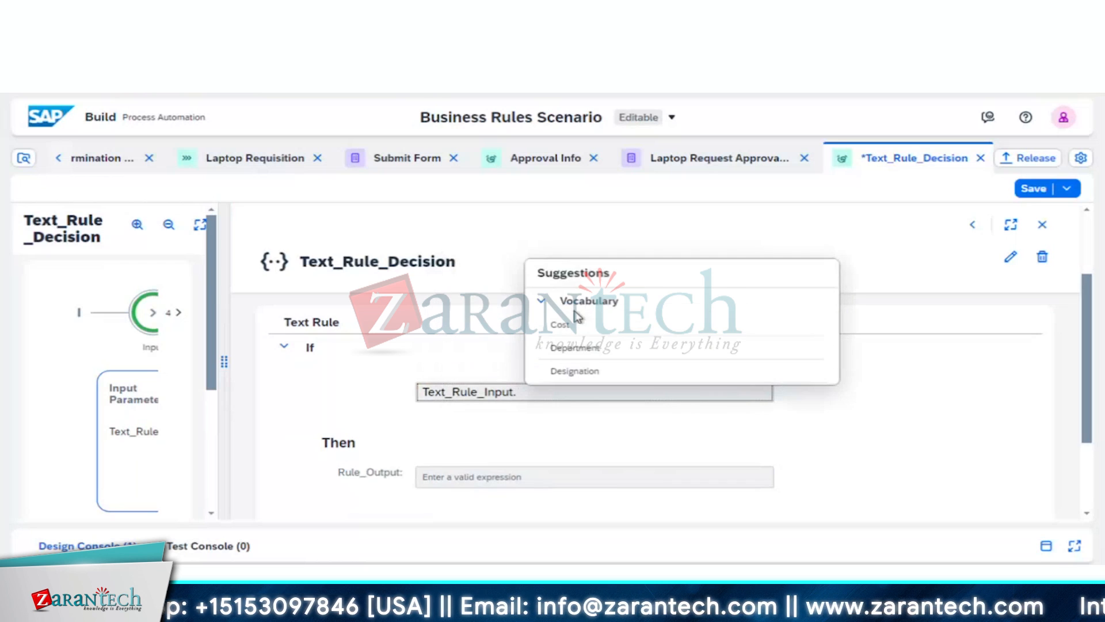
pyautogui.click(587, 349)
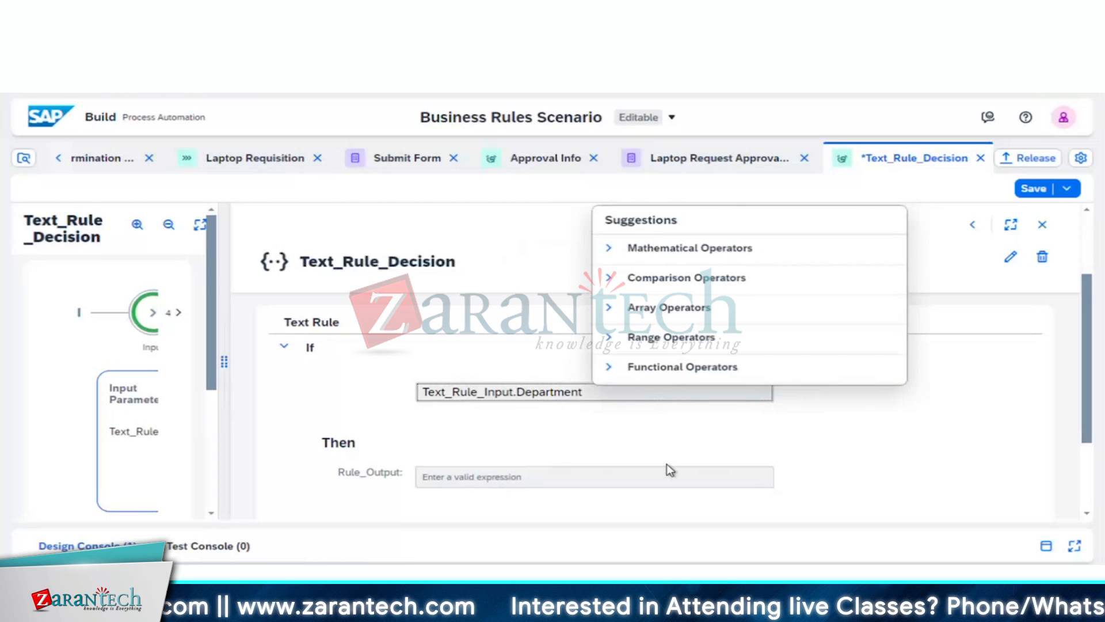
pyautogui.write('=')
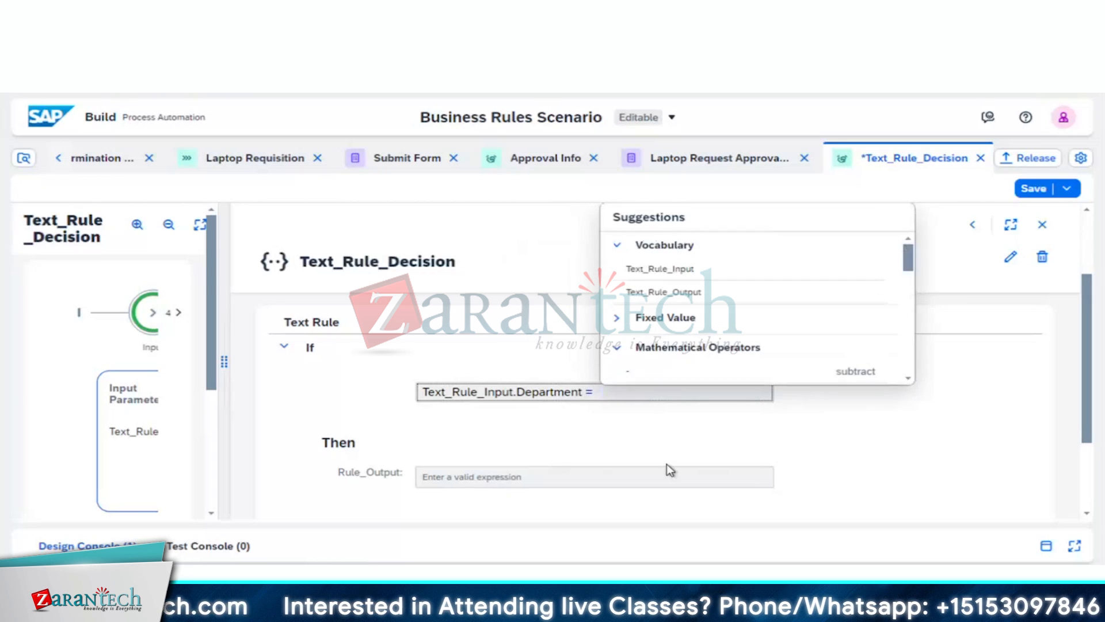
# - Complete the Department comparison in the If condition with the fixed value 'Finance'
pyautogui.click(623, 320)
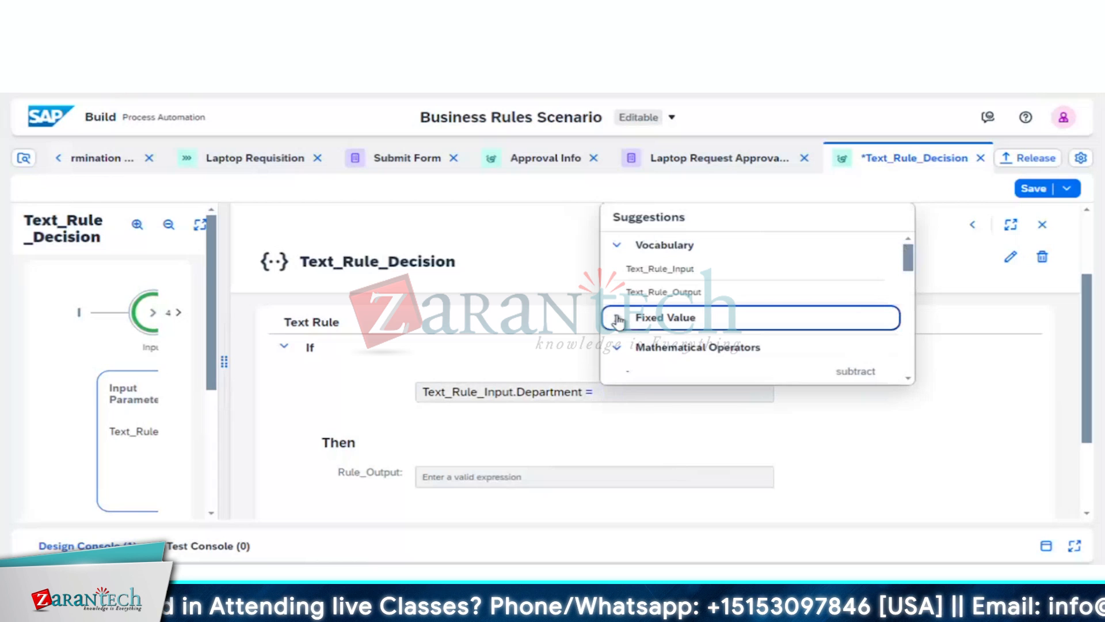
pyautogui.click(656, 341)
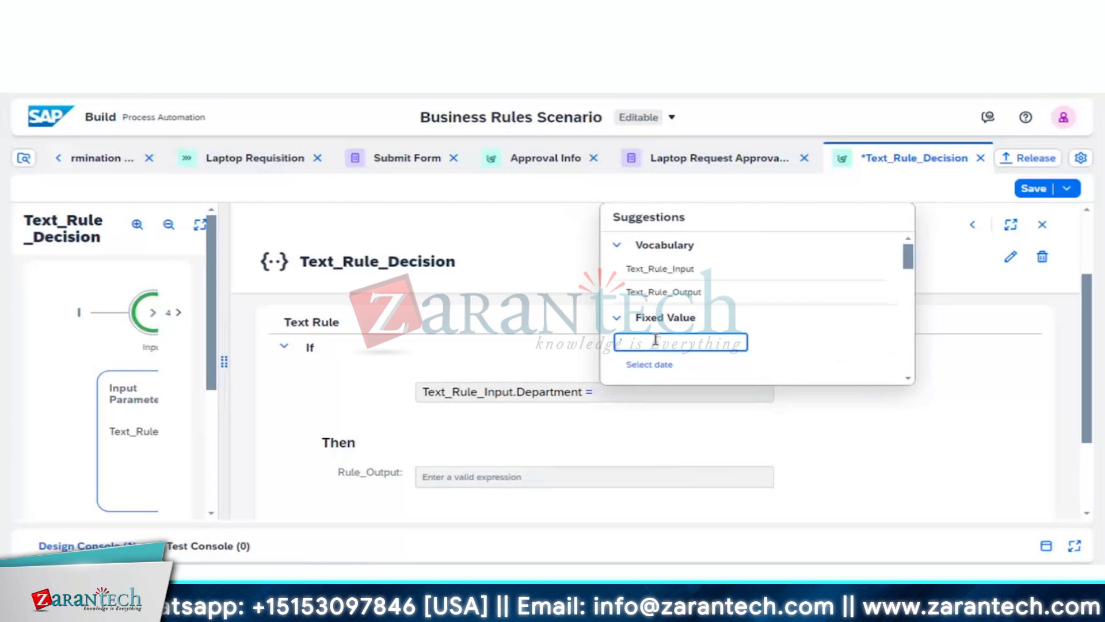
pyautogui.write("'Finsnc")
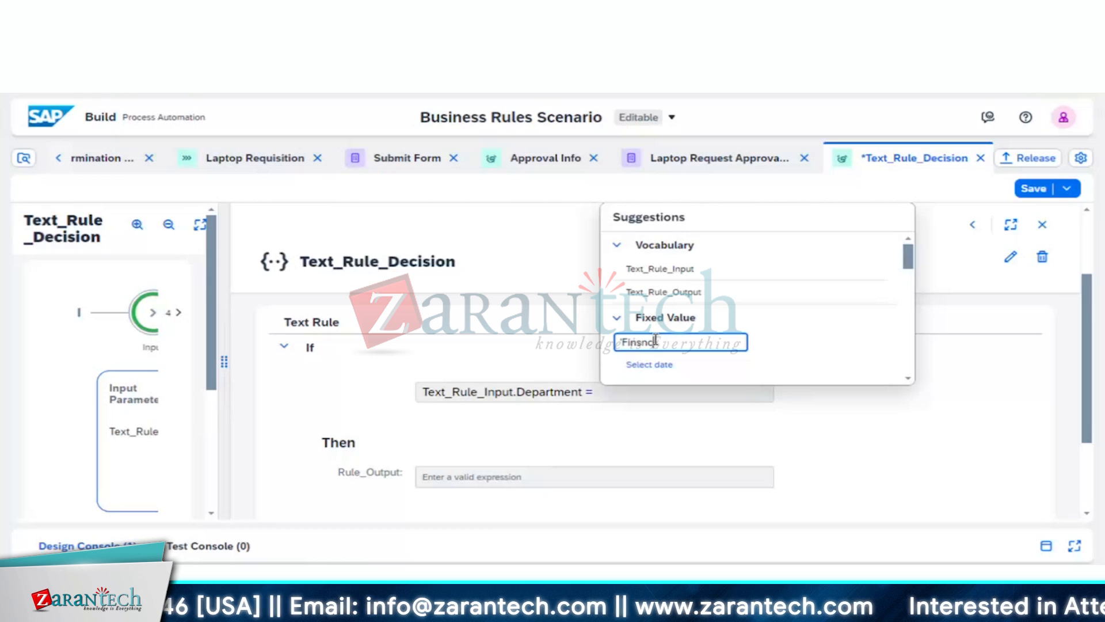
pyautogui.press('BackSpace')
pyautogui.press('BackSpace')
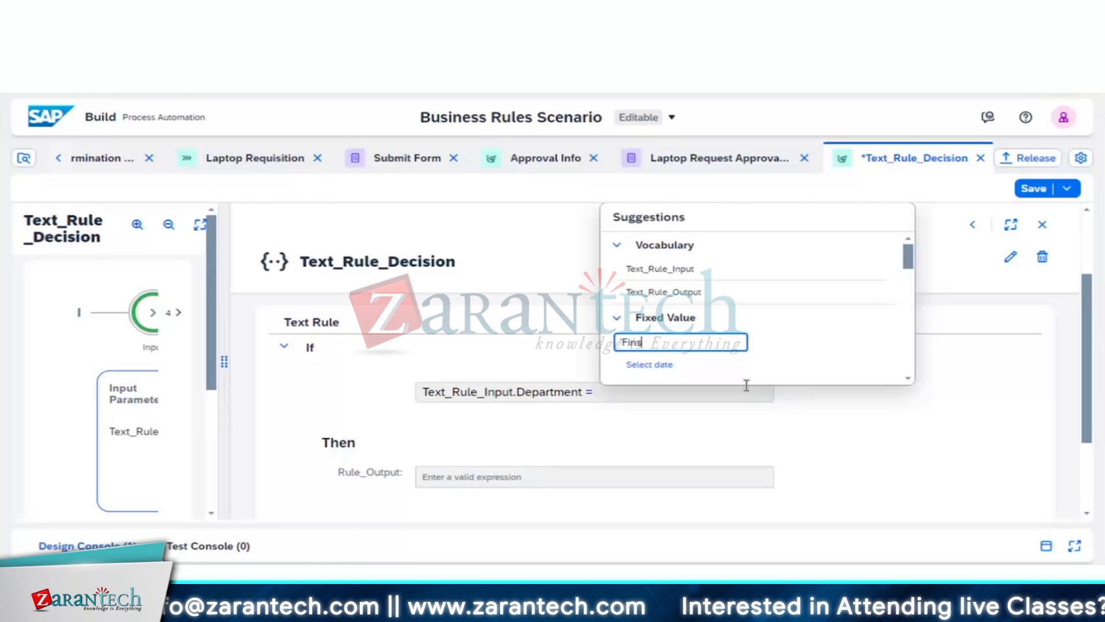
pyautogui.press('BackSpace')
pyautogui.write('an')
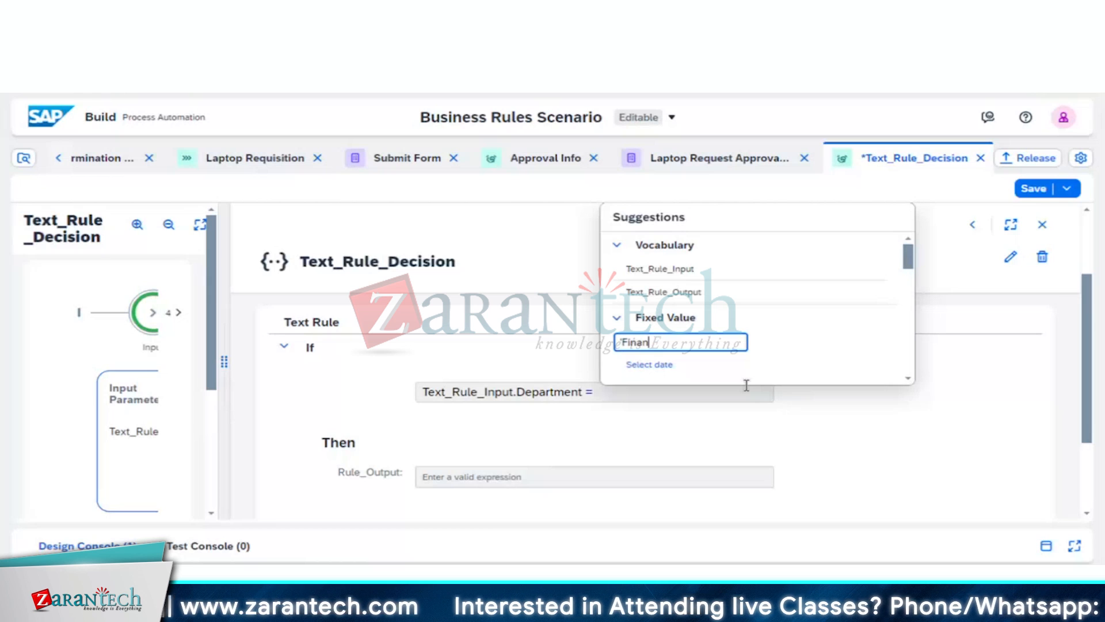
pyautogui.write("ce'")
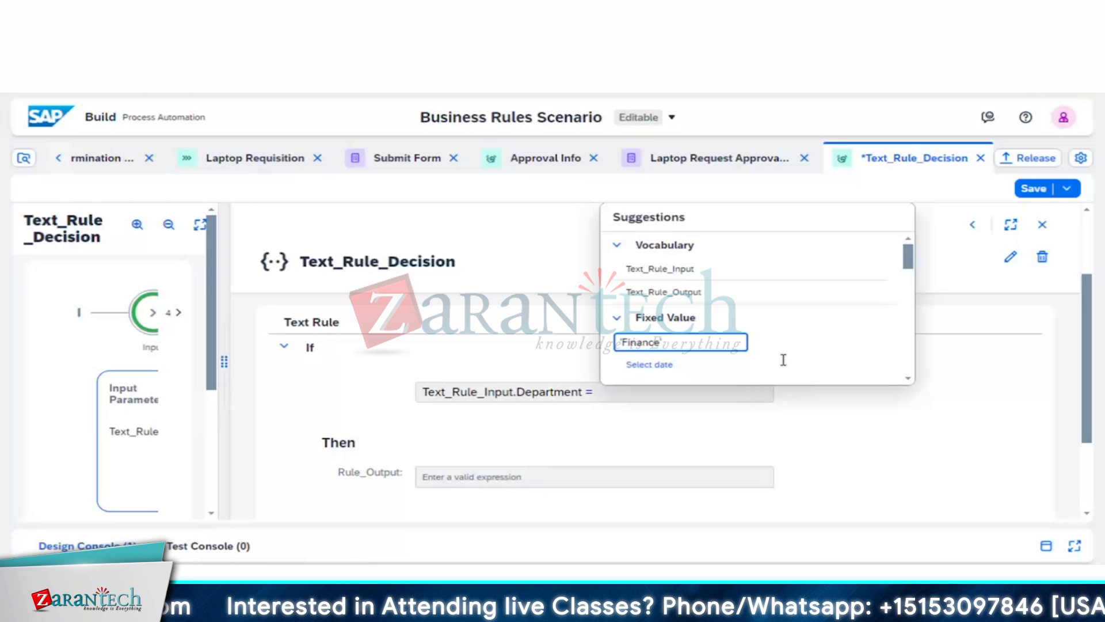
pyautogui.press('Return')
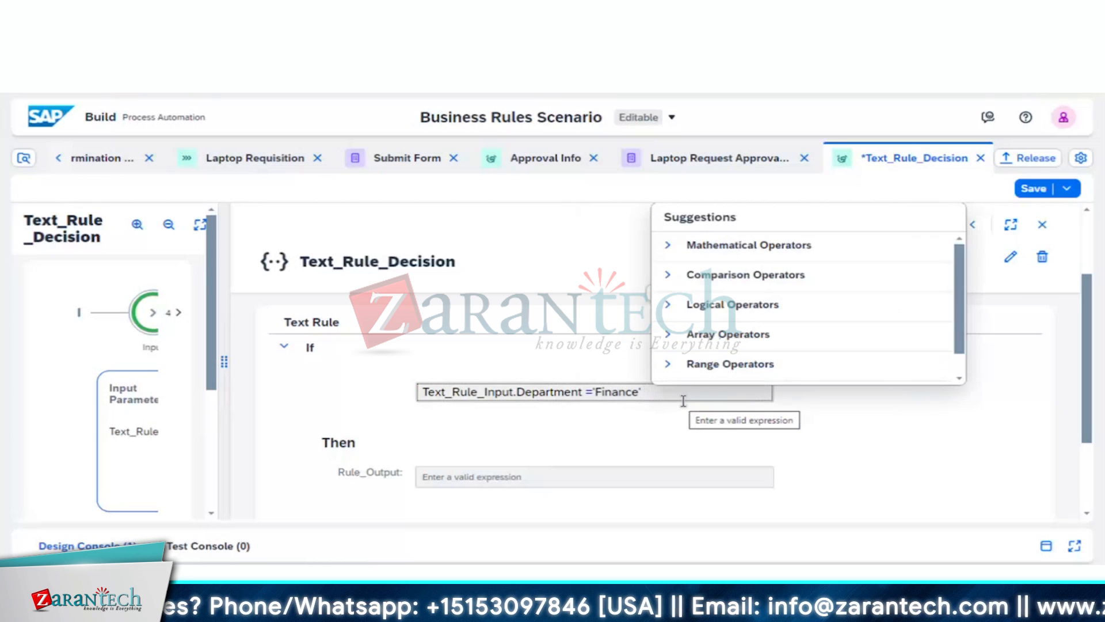
# - Look through the suggested operators and append the logical operator AND to the Department condition
pyautogui.click(670, 276)
pyautogui.click(669, 276)
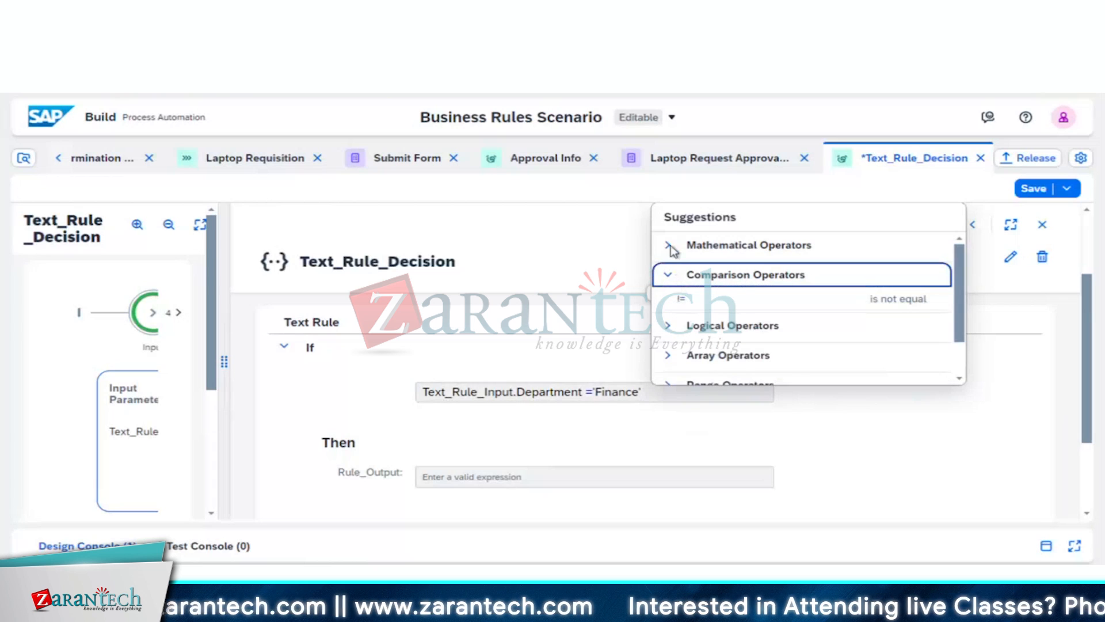
pyautogui.click(669, 246)
pyautogui.click(669, 246)
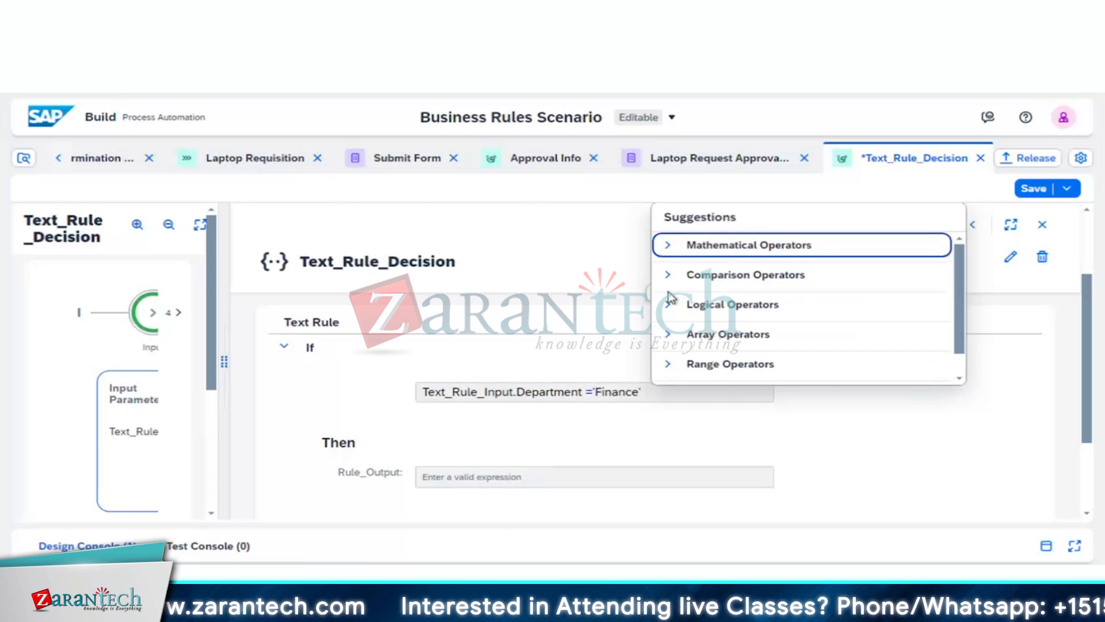
pyautogui.click(671, 306)
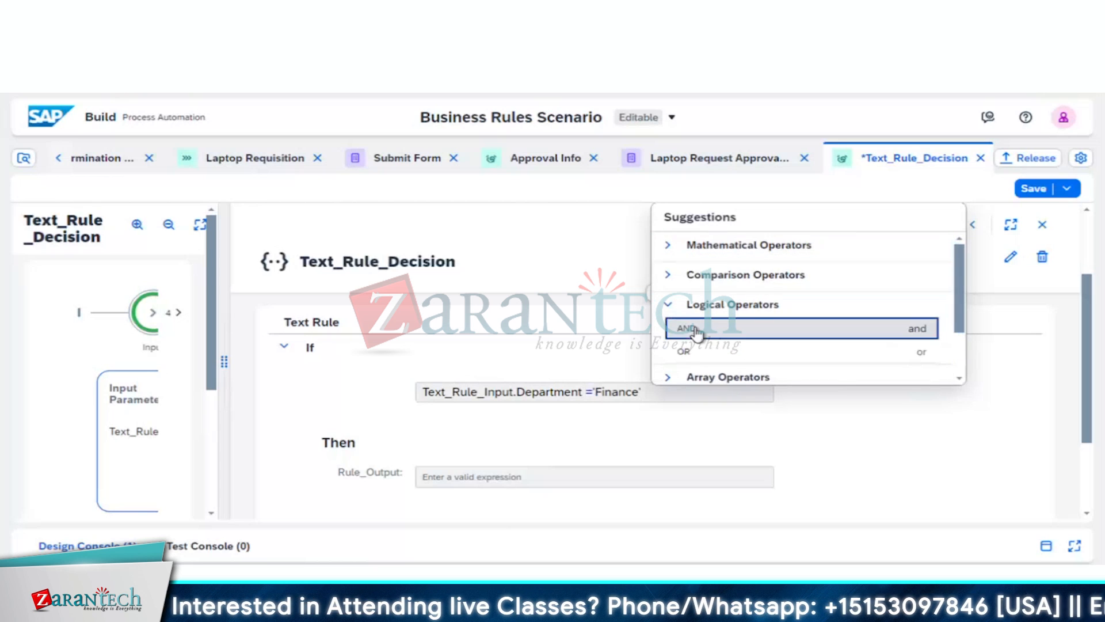
pyautogui.click(693, 329)
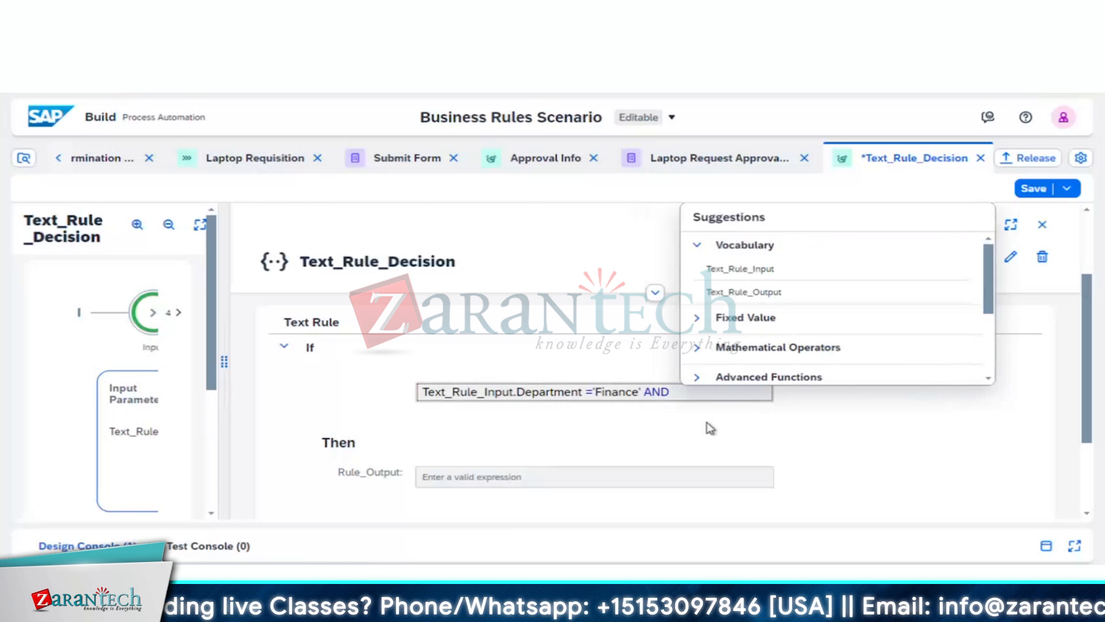
# - Add the second comparison Text_Rule_Input.Designation = 'Director' to the If condition
pyautogui.click(748, 271)
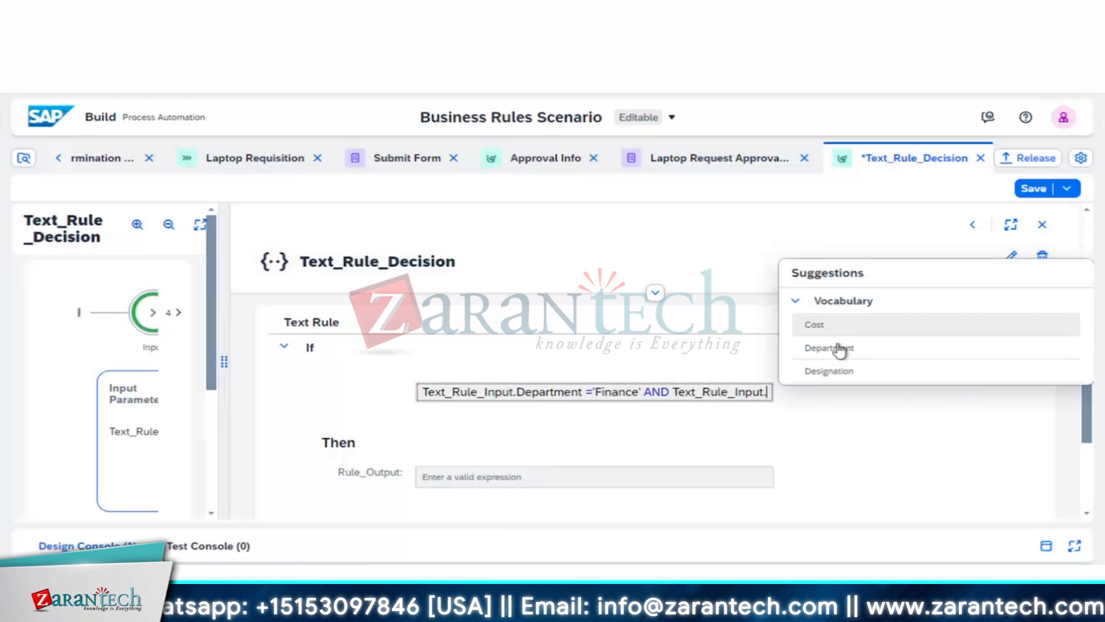
pyautogui.click(842, 373)
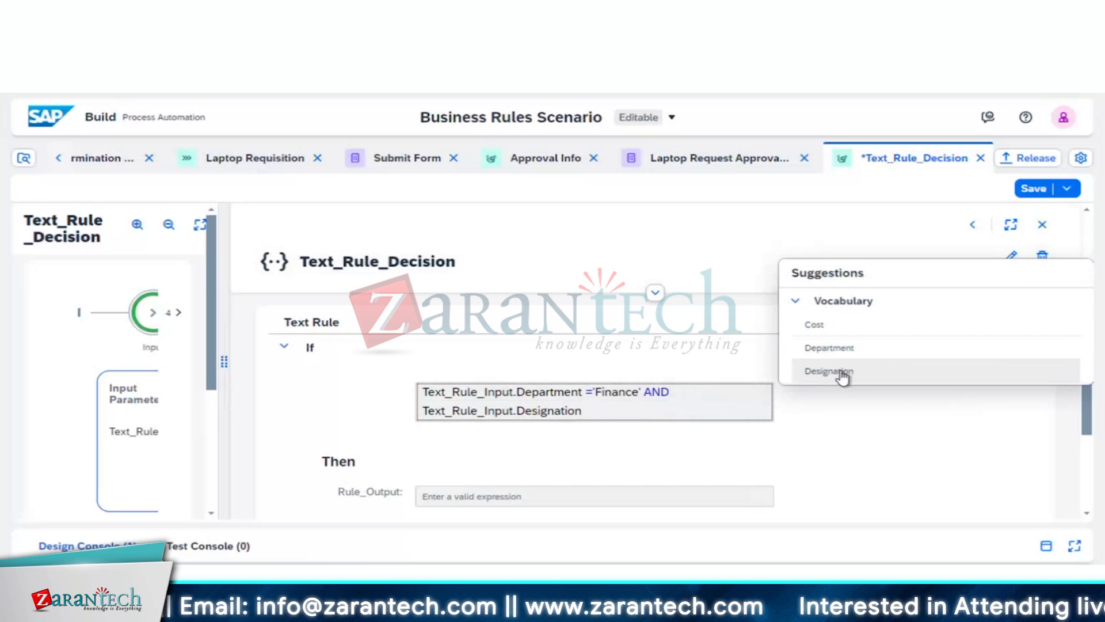
pyautogui.write('=')
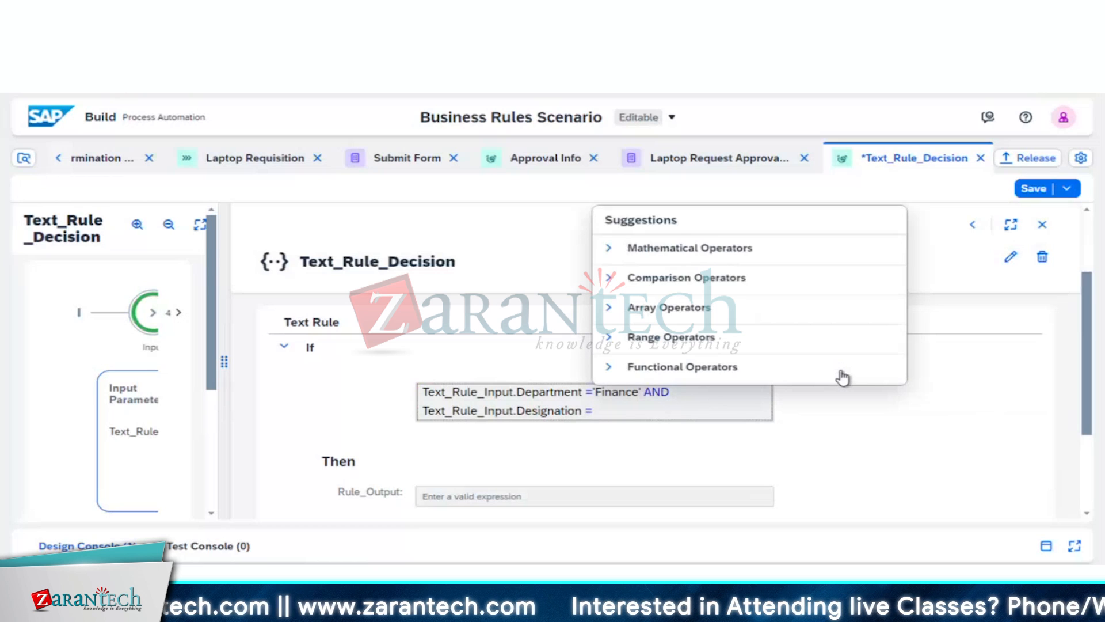
pyautogui.write("'Dite")
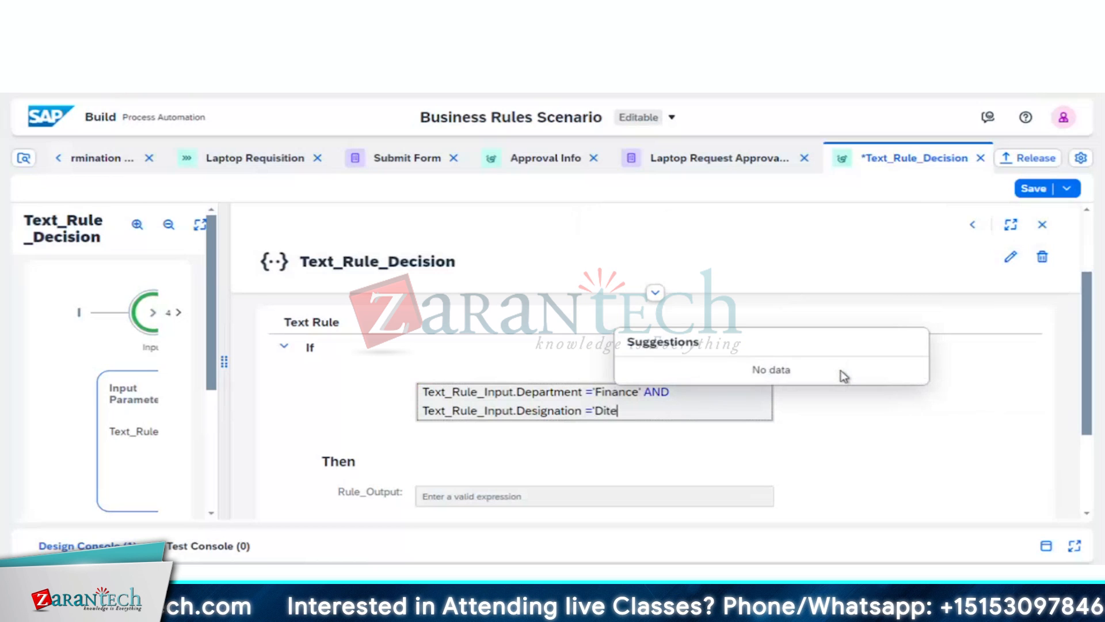
pyautogui.press('BackSpace')
pyautogui.write('r')
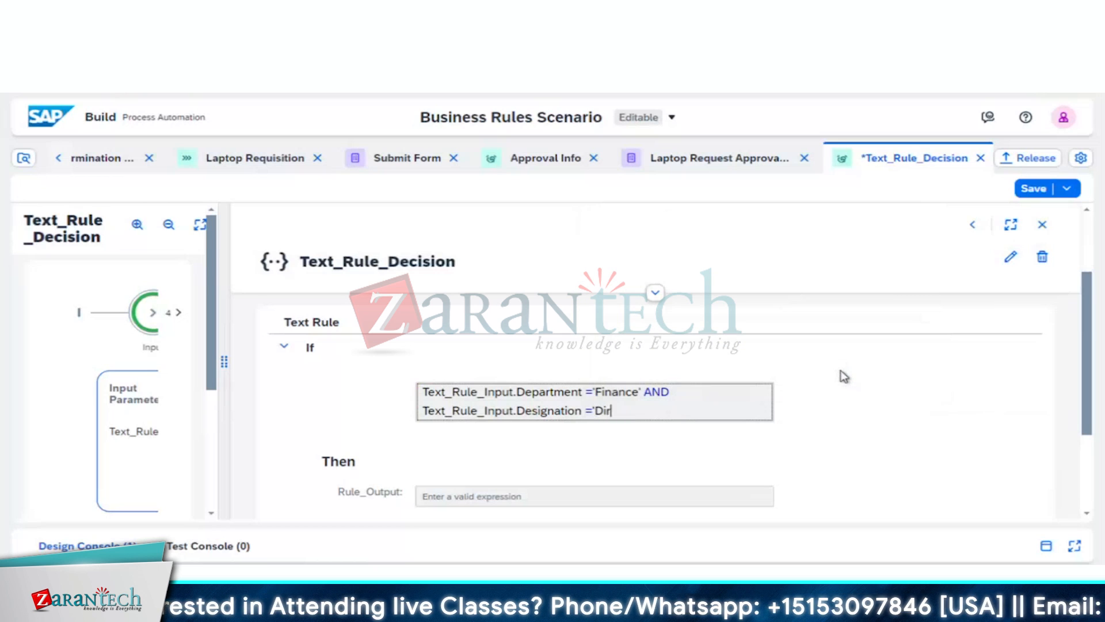
pyautogui.write('ector')
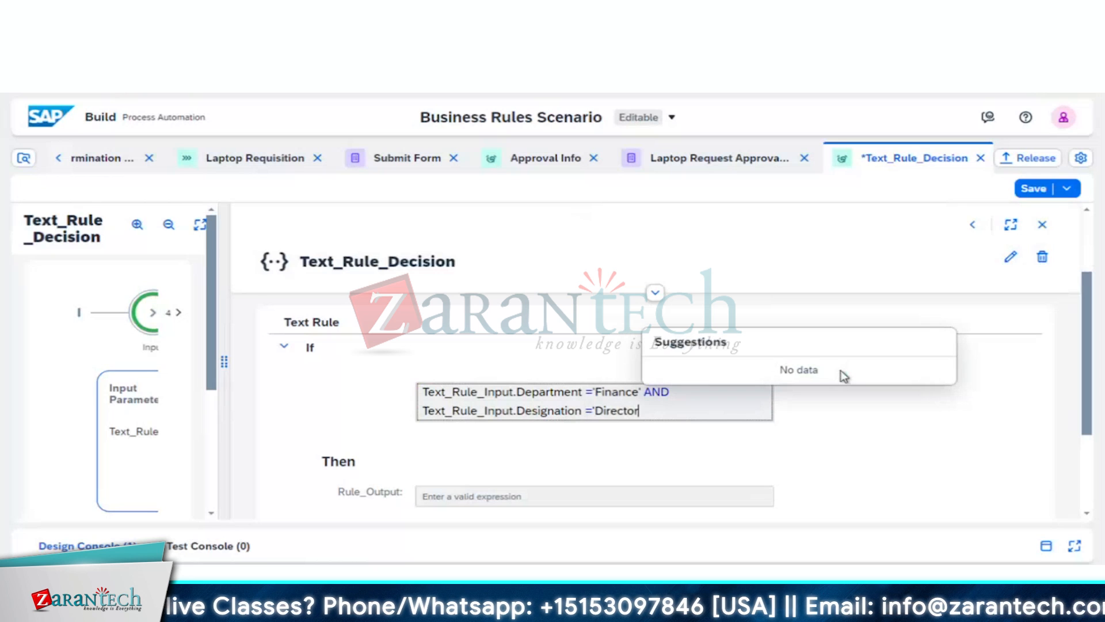
pyautogui.write("'")
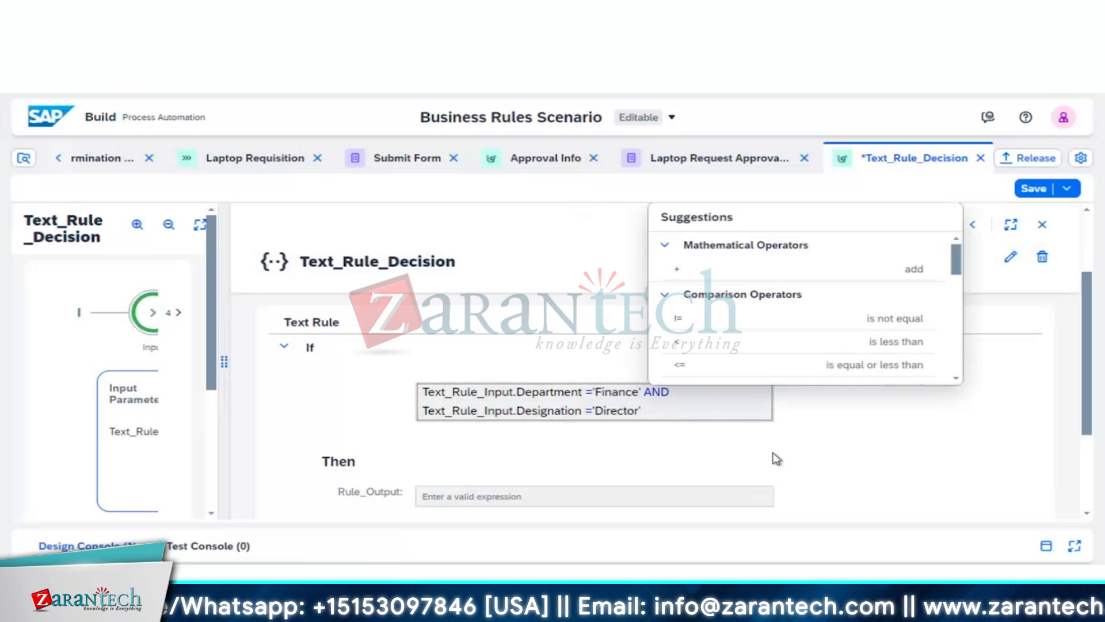
pyautogui.click(773, 459)
# - Append another AND operator after the 'Director' comparison in the If condition
pyautogui.scroll(-1, 872, 423)
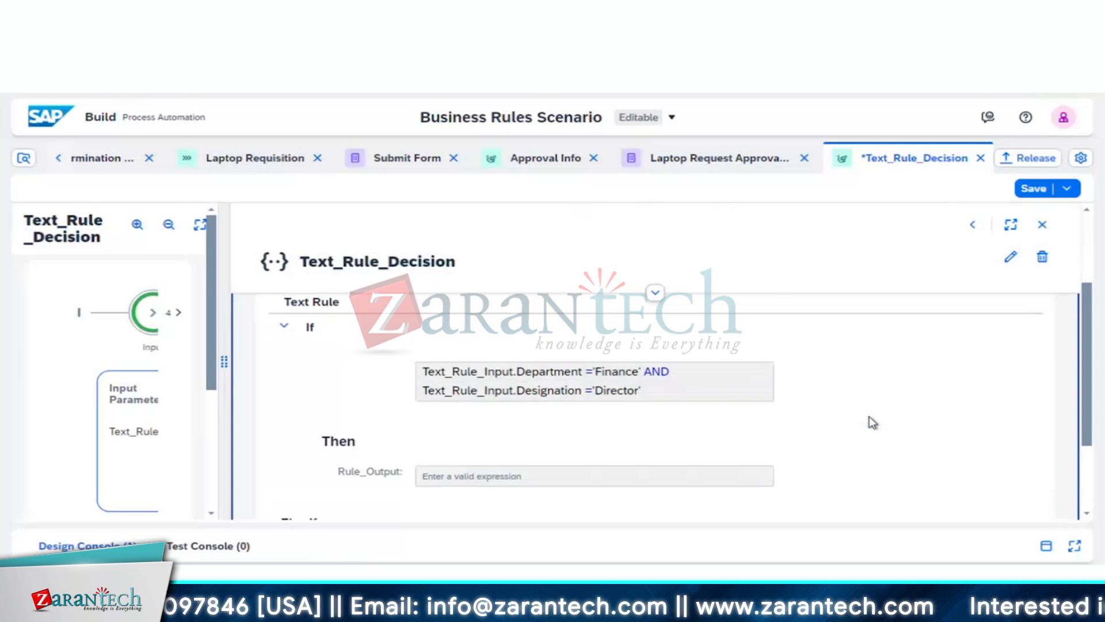
pyautogui.scroll(-2, 873, 423)
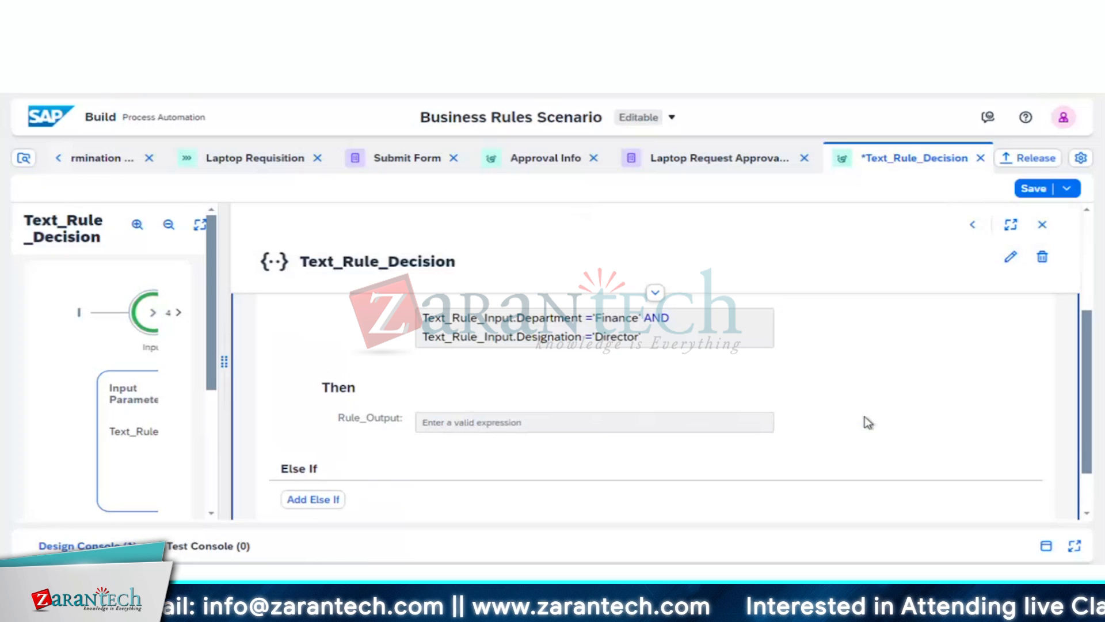
pyautogui.click(662, 345)
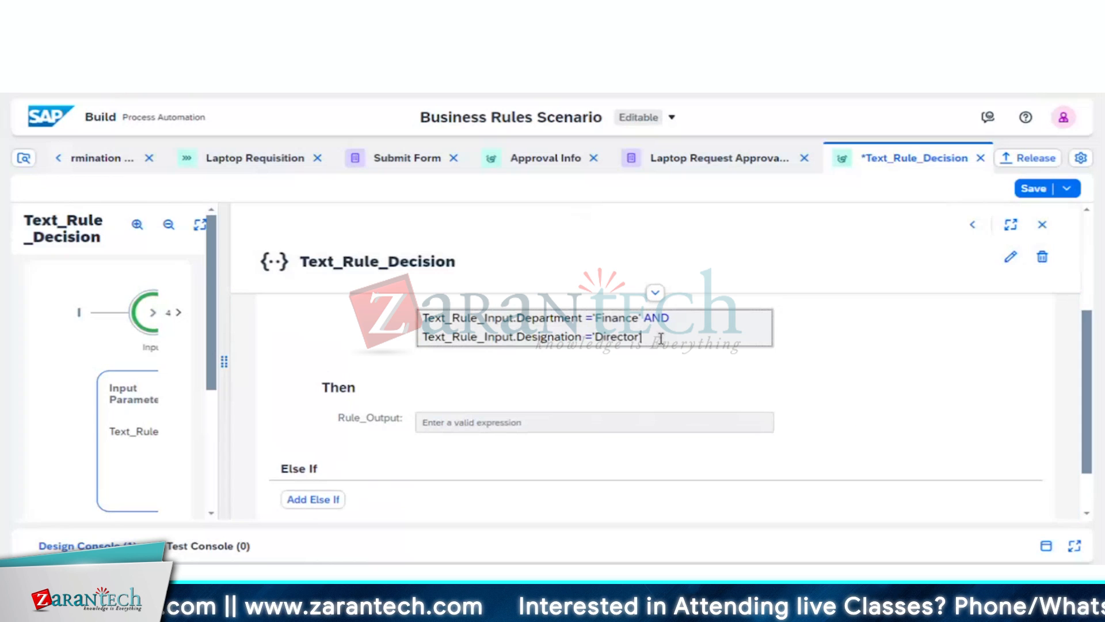
pyautogui.write('AN')
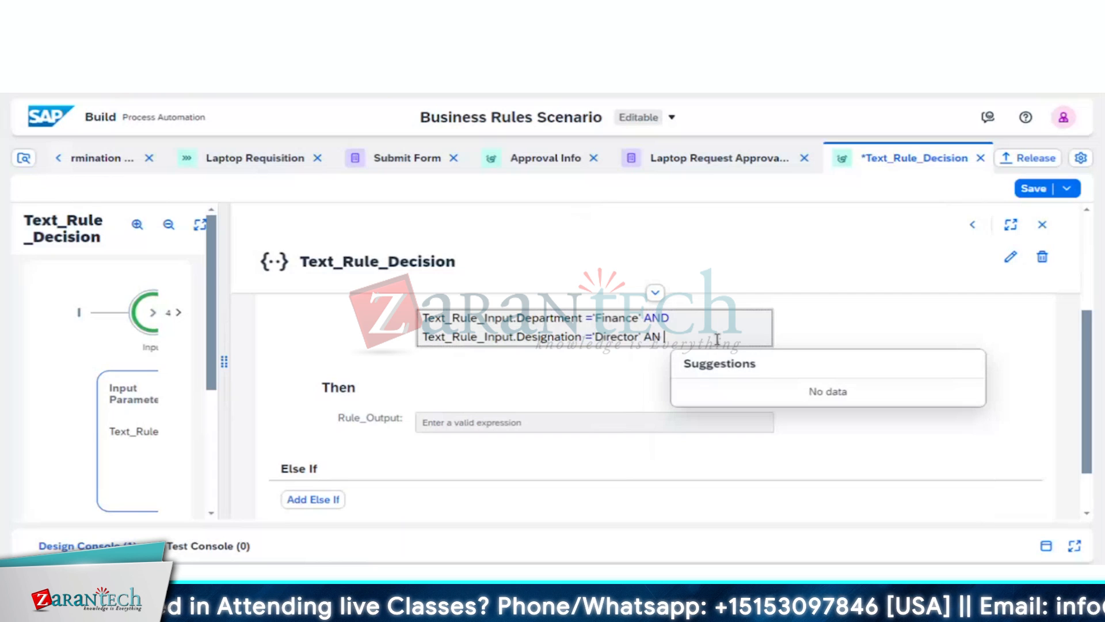
pyautogui.press('BackSpace')
pyautogui.write('D')
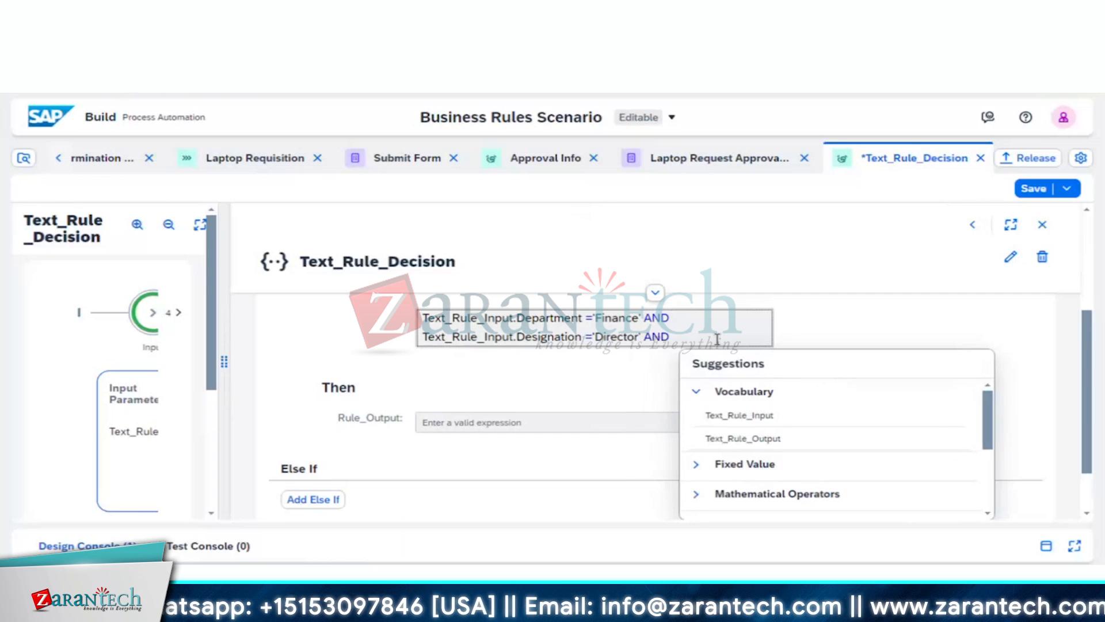
# - Add the third comparison Text_Rule_Input.Cost = 1000 to the If condition, using a fixed value
pyautogui.click(751, 419)
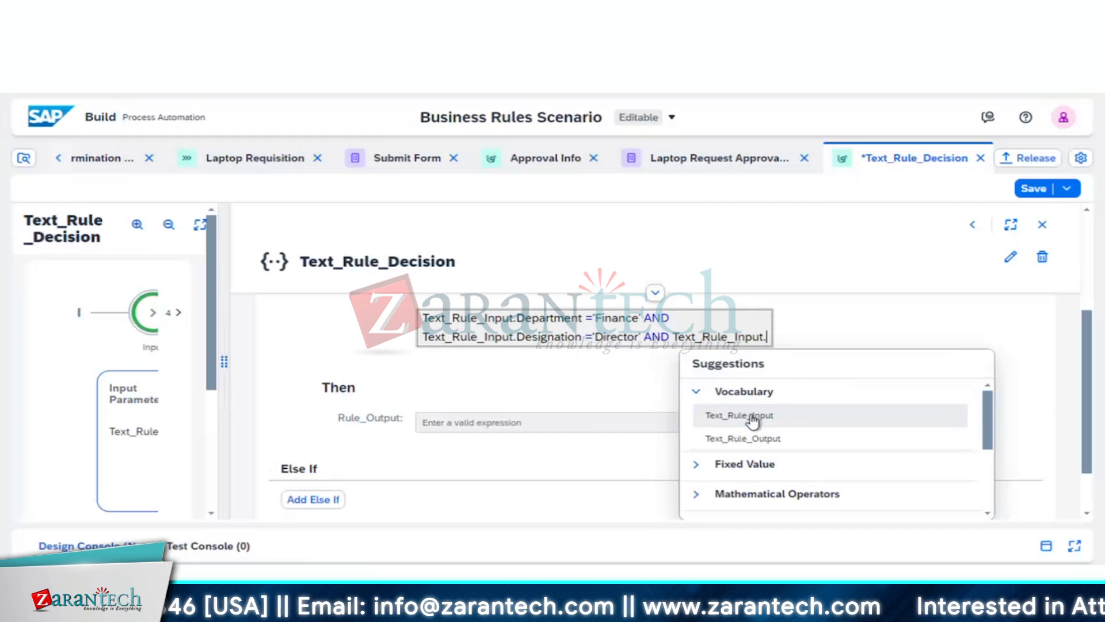
pyautogui.click(822, 421)
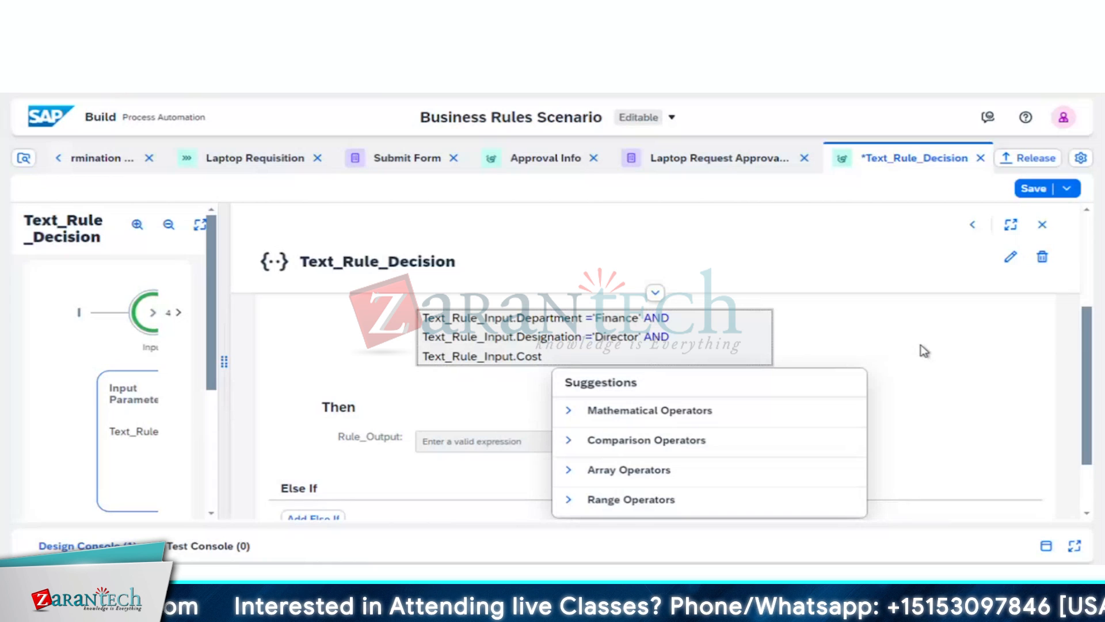
pyautogui.write('=')
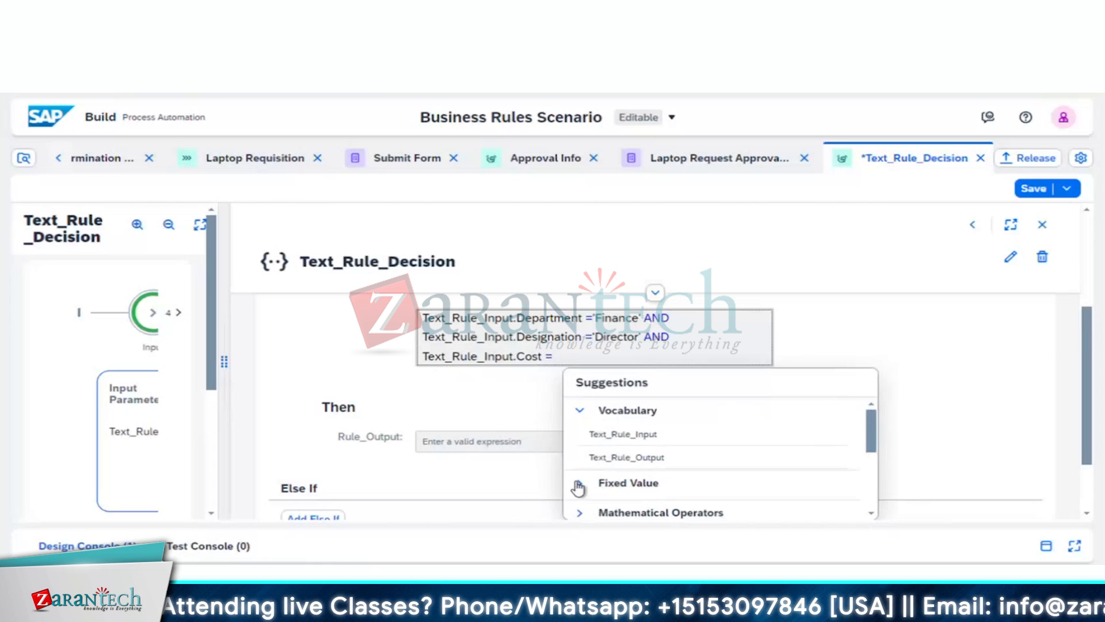
pyautogui.click(579, 486)
pyautogui.click(579, 485)
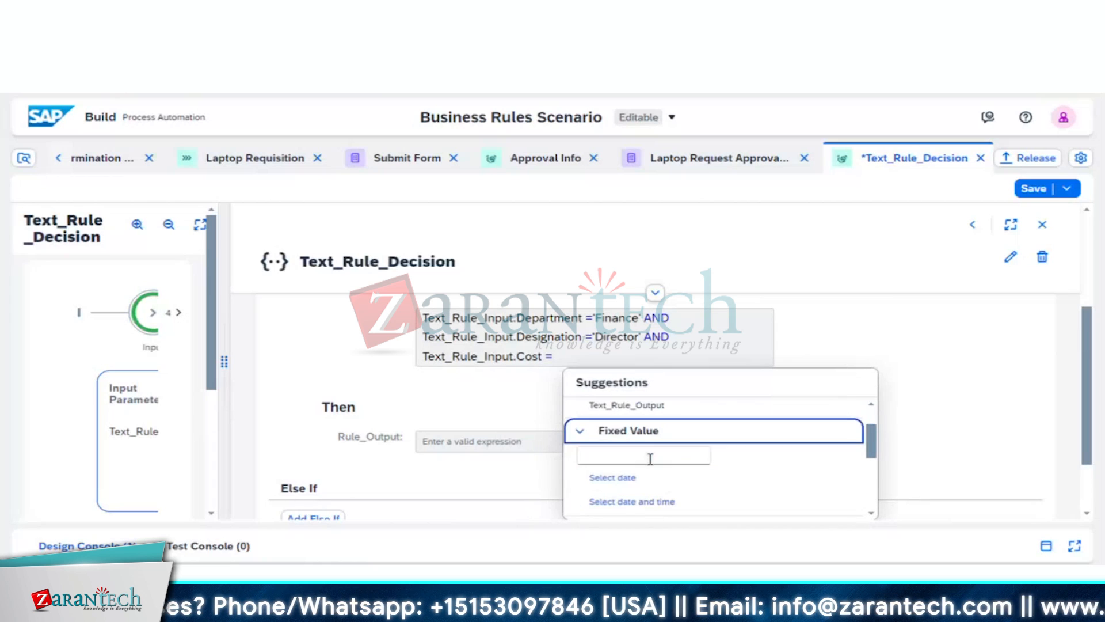
pyautogui.click(650, 457)
pyautogui.write('10')
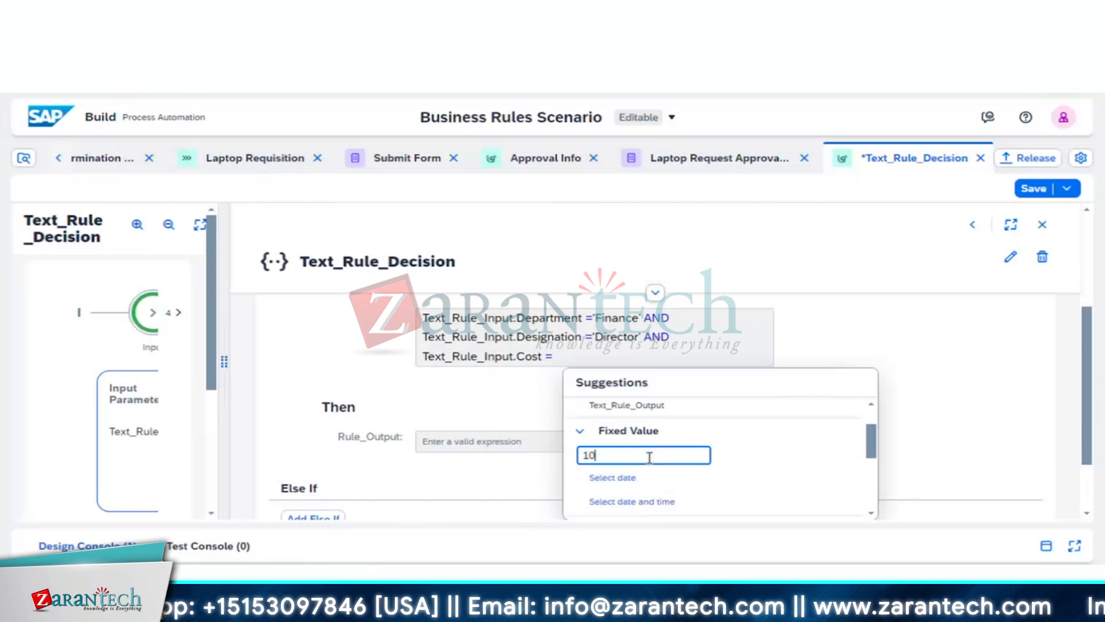
pyautogui.write('00')
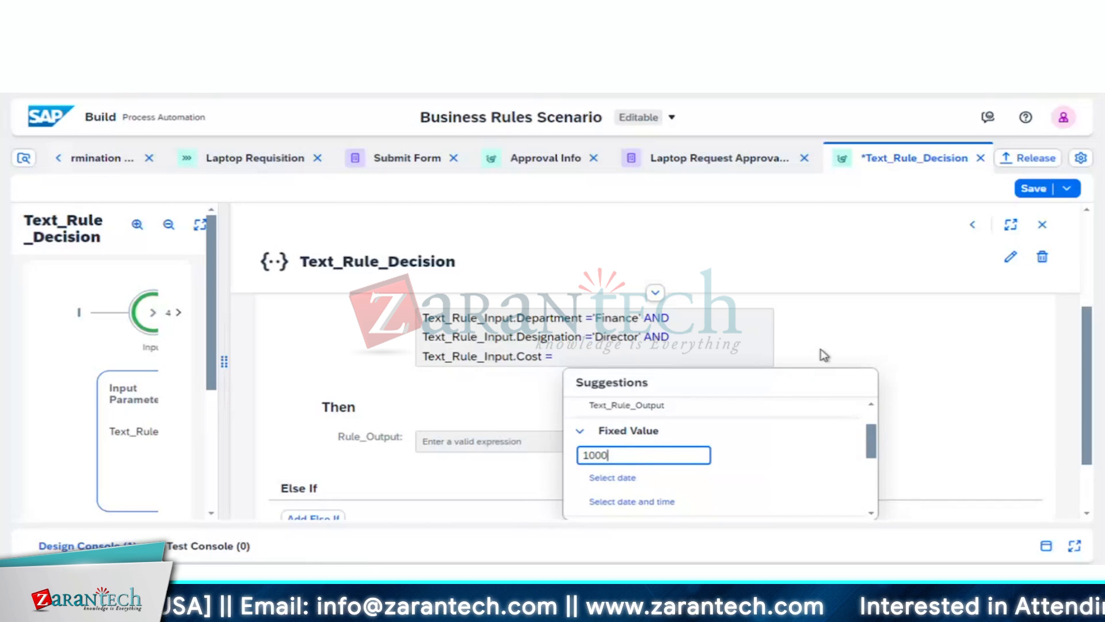
pyautogui.press('Return')
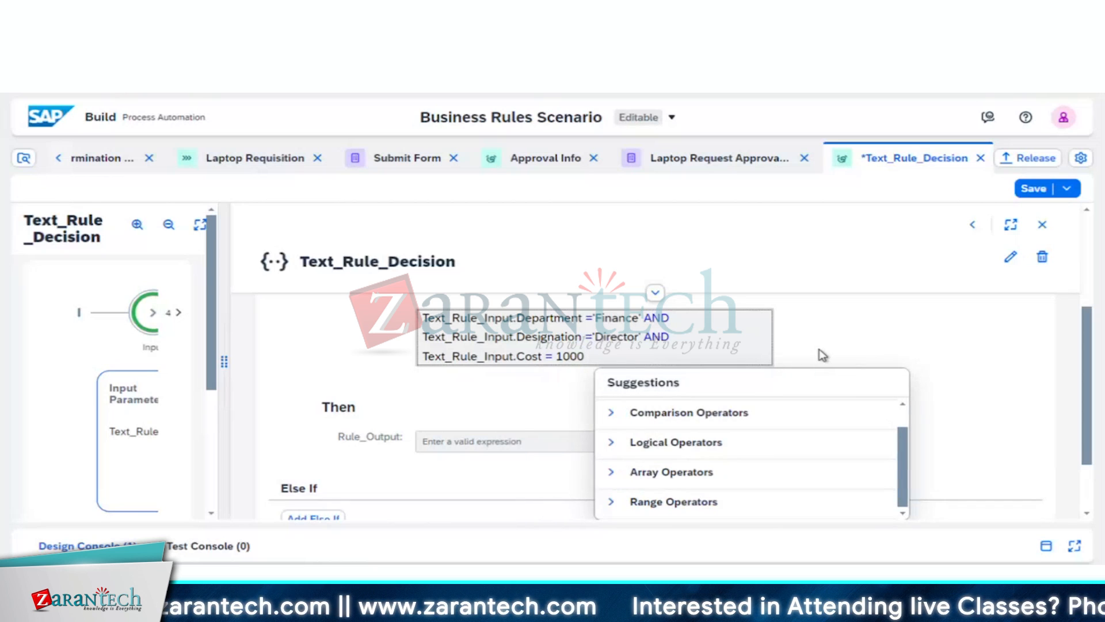
pyautogui.click(515, 424)
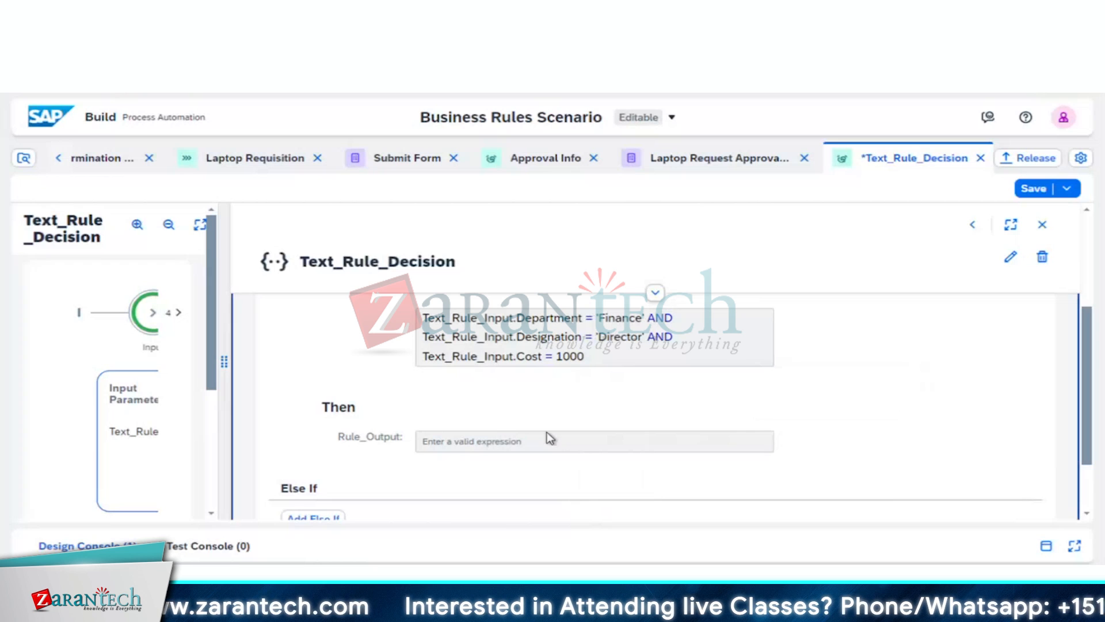
# - Set the Rule_Output of the If branch's Then section to 'Yes'
pyautogui.click(524, 442)
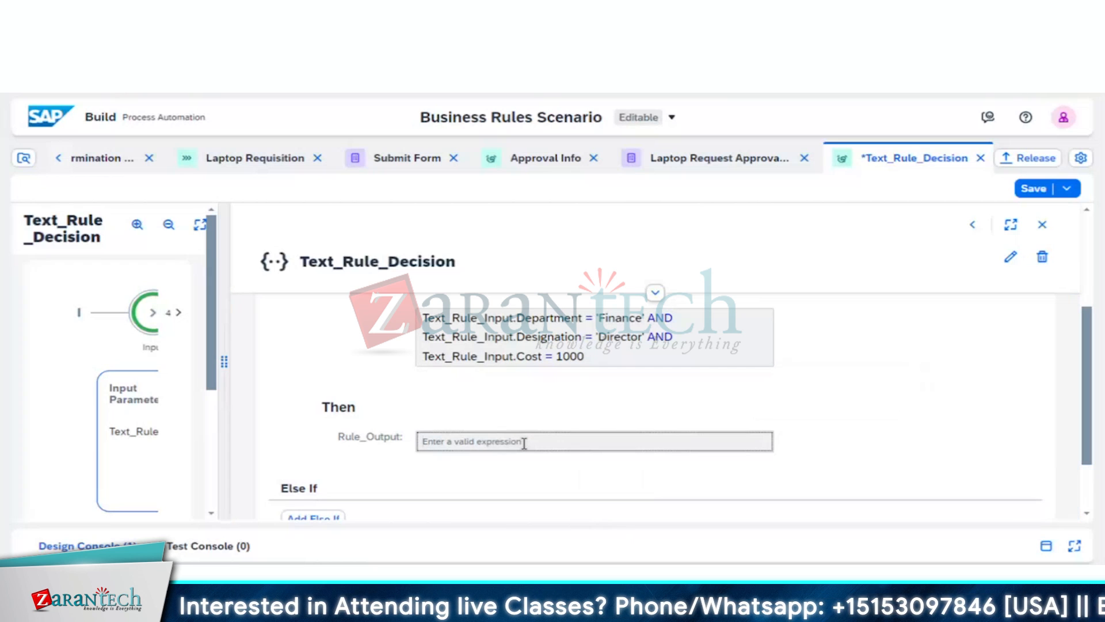
pyautogui.write("'")
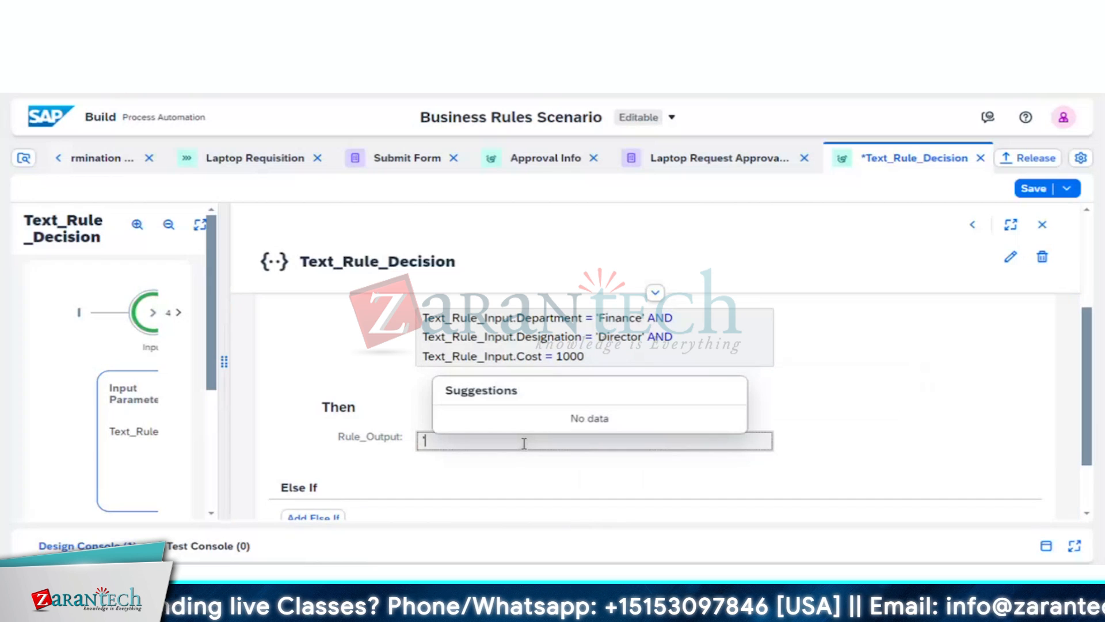
pyautogui.write('Yes')
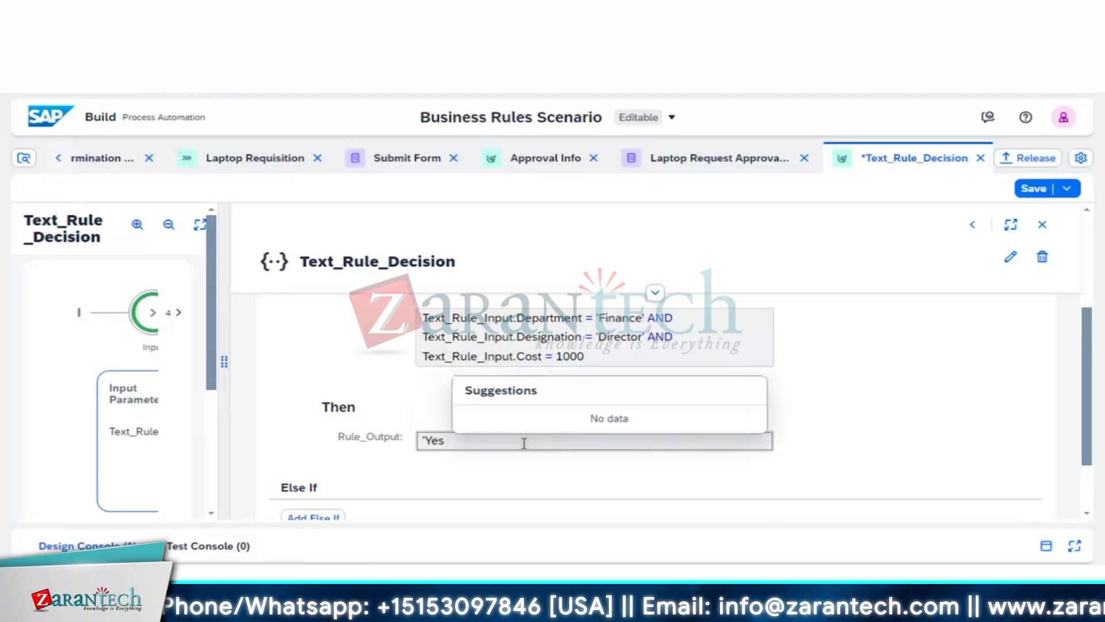
pyautogui.write("'")
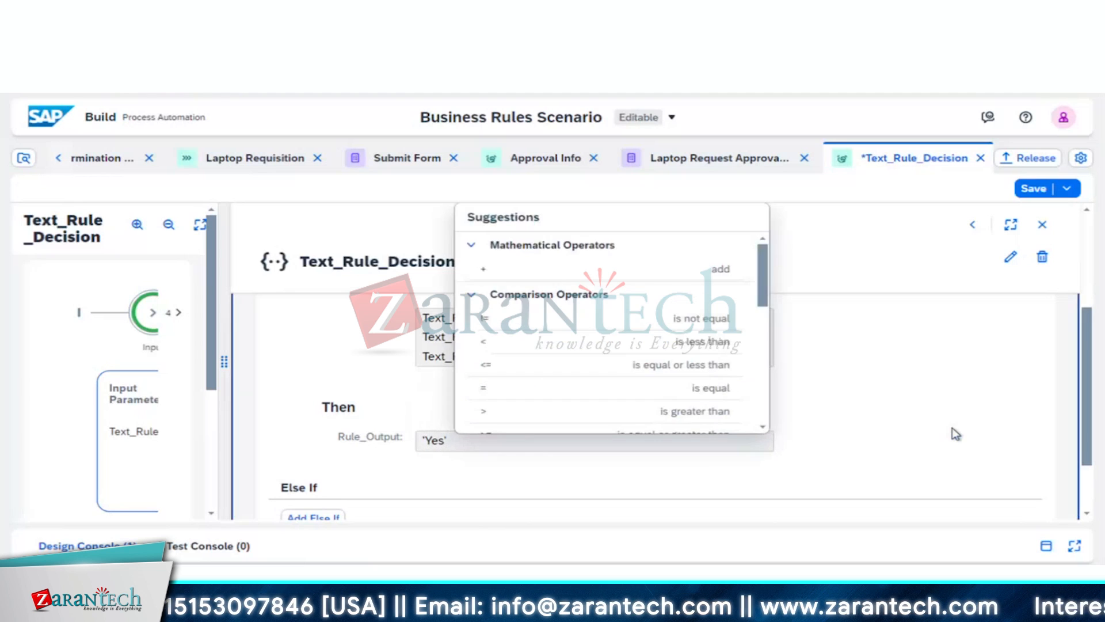
pyautogui.click(955, 435)
# - Add an Else If branch to the rule and copy the complete three-line If condition
pyautogui.scroll(-3, 868, 457)
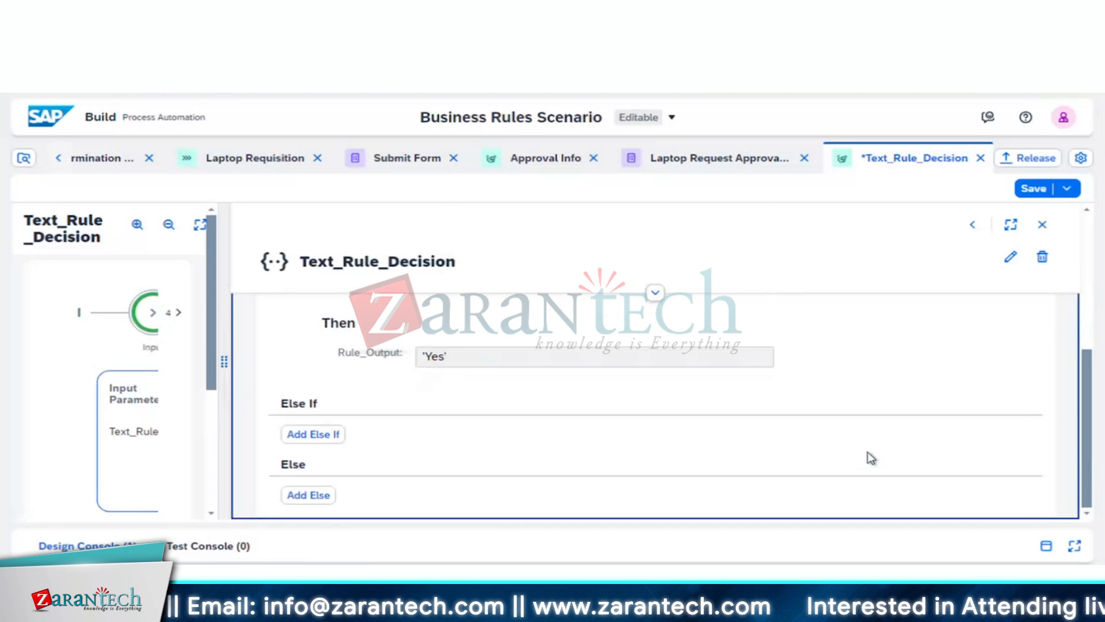
pyautogui.click(333, 435)
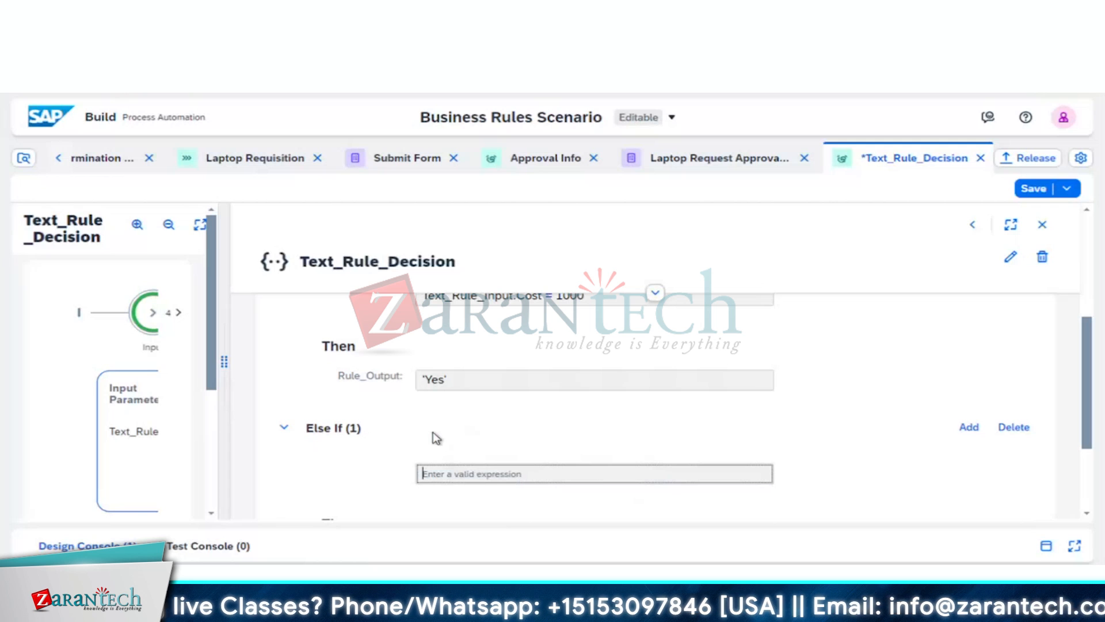
pyautogui.scroll(1, 453, 437)
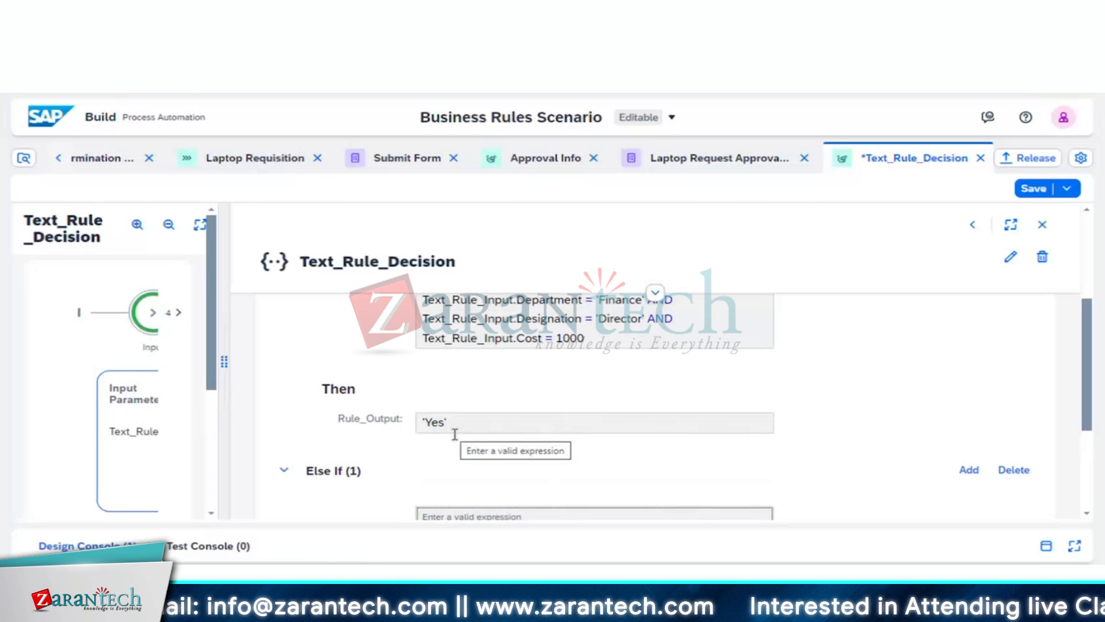
pyautogui.scroll(1, 457, 464)
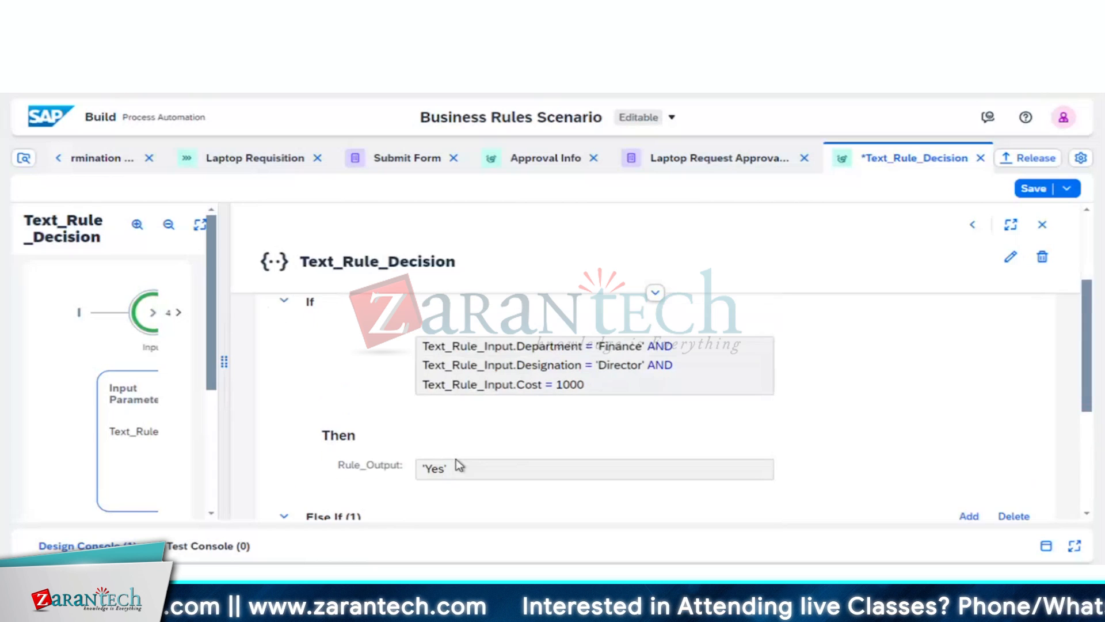
pyautogui.scroll(-1, 459, 466)
pyautogui.scroll(1, 459, 465)
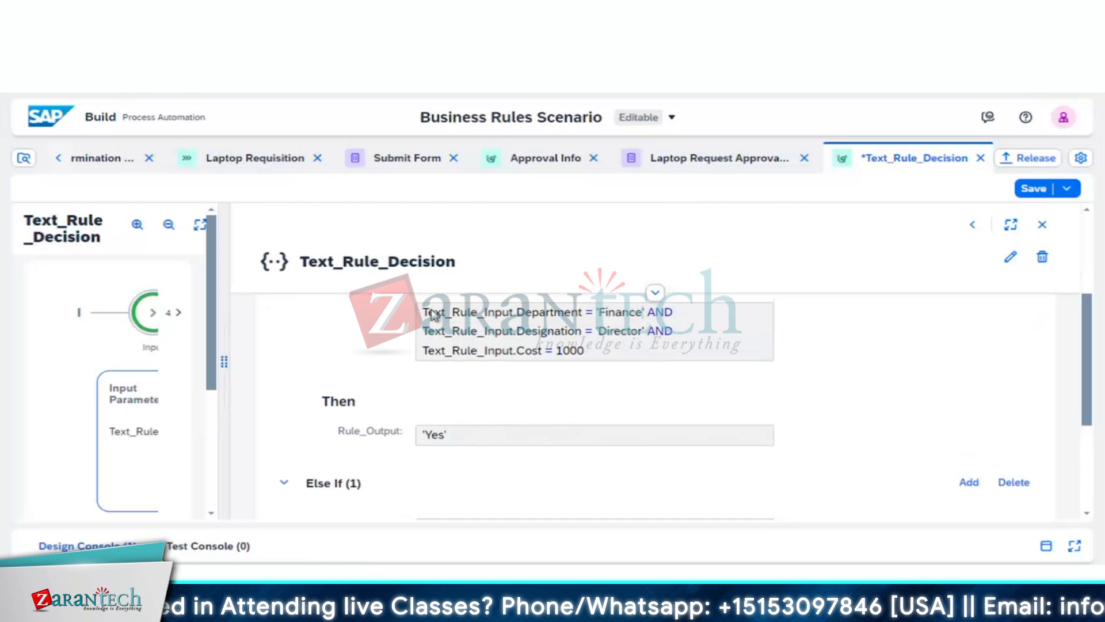
pyautogui.click(496, 317)
pyautogui.moveTo(424, 312); pyautogui.dragTo(600, 352)
pyautogui.hotkey('ctrl', 'c')
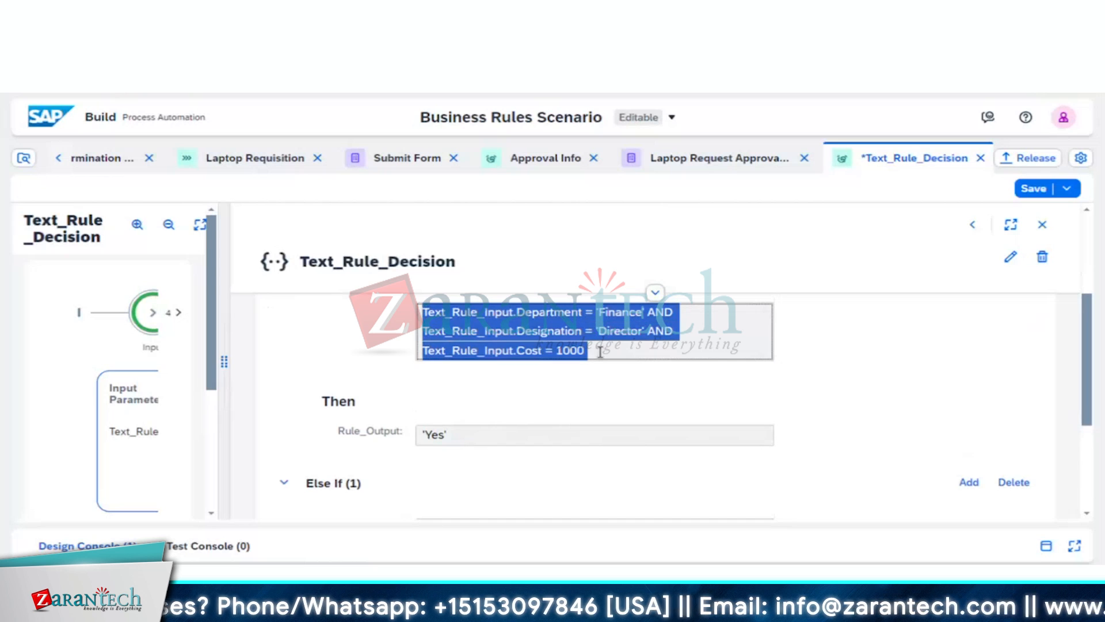
# - Paste the copied Department, Designation and Cost condition into the empty Else If (1) expression
pyautogui.click(649, 403)
pyautogui.scroll(-2, 649, 402)
pyautogui.click(593, 441)
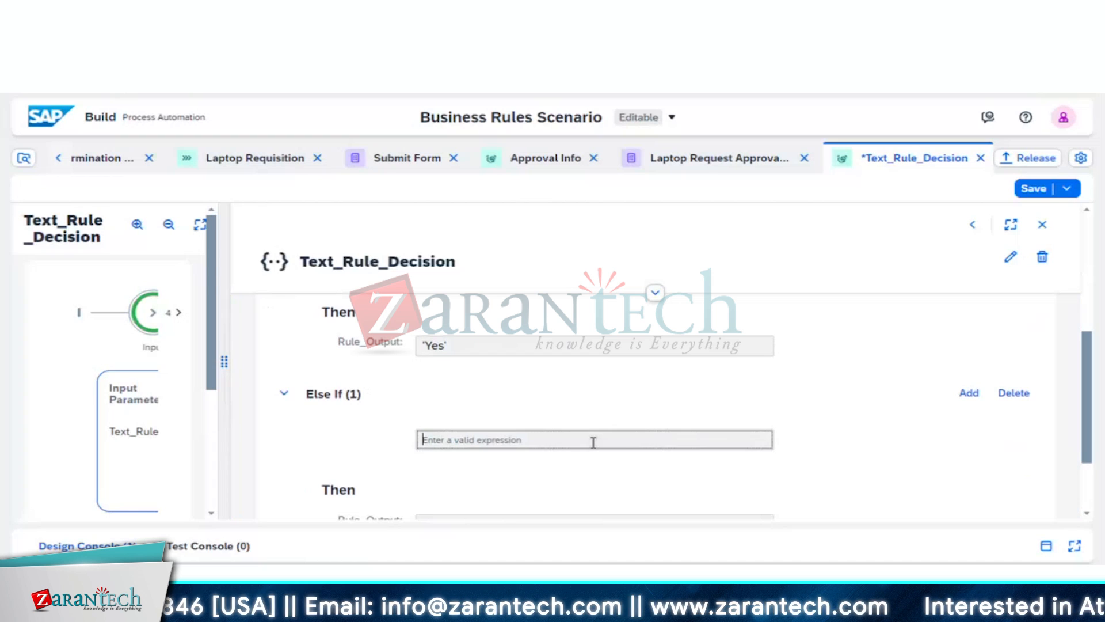
pyautogui.hotkey('ctrl', 'v')
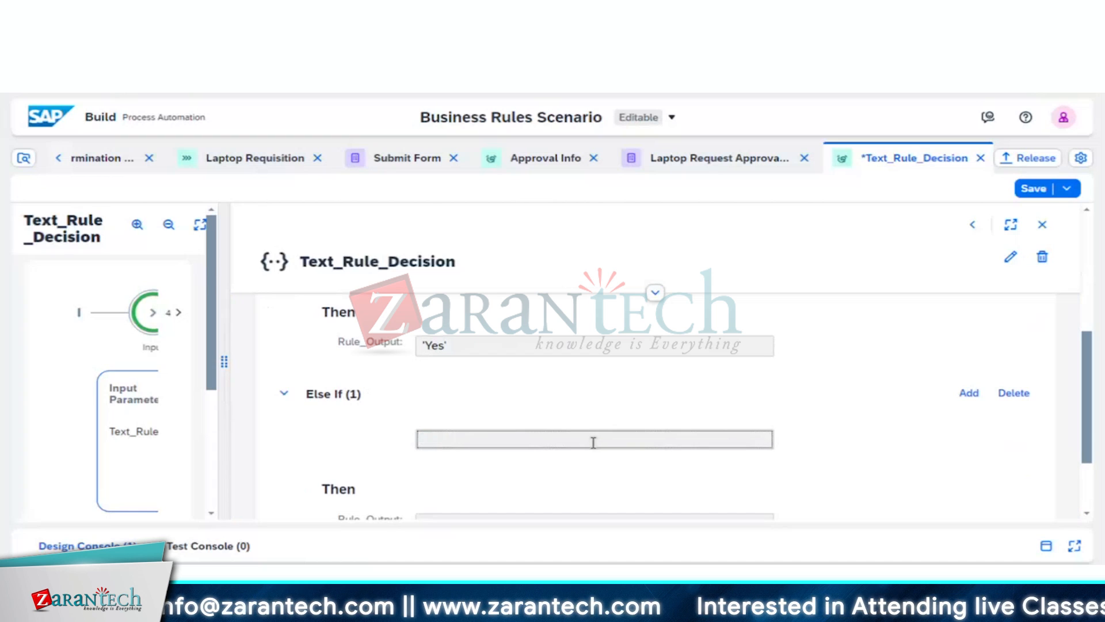
pyautogui.click(811, 418)
pyautogui.click(686, 440)
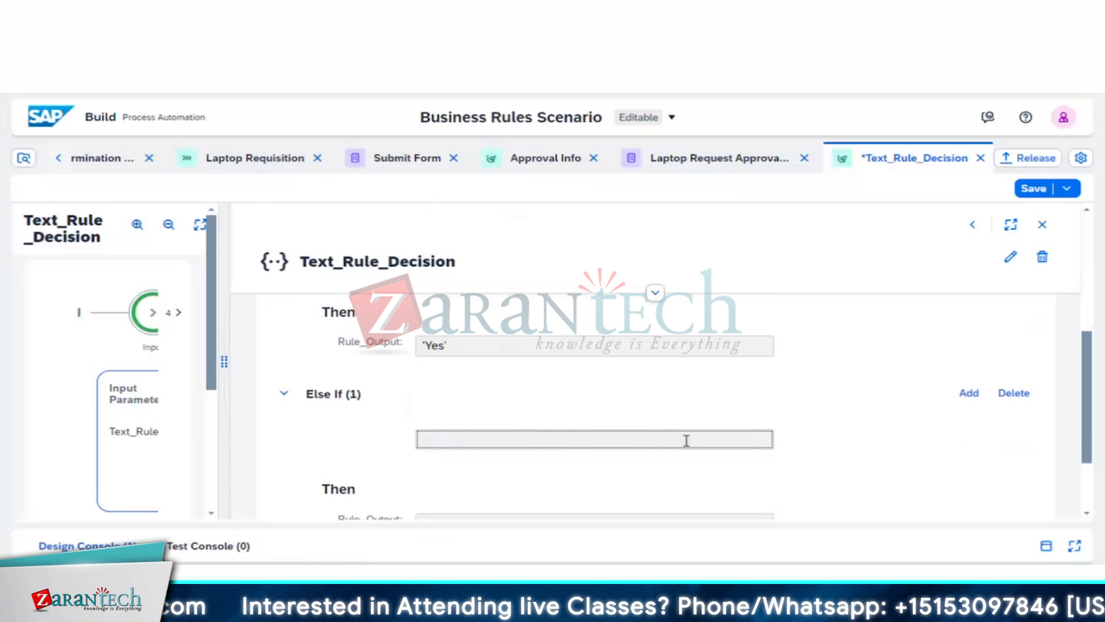
pyautogui.hotkey('ctrl', 'v')
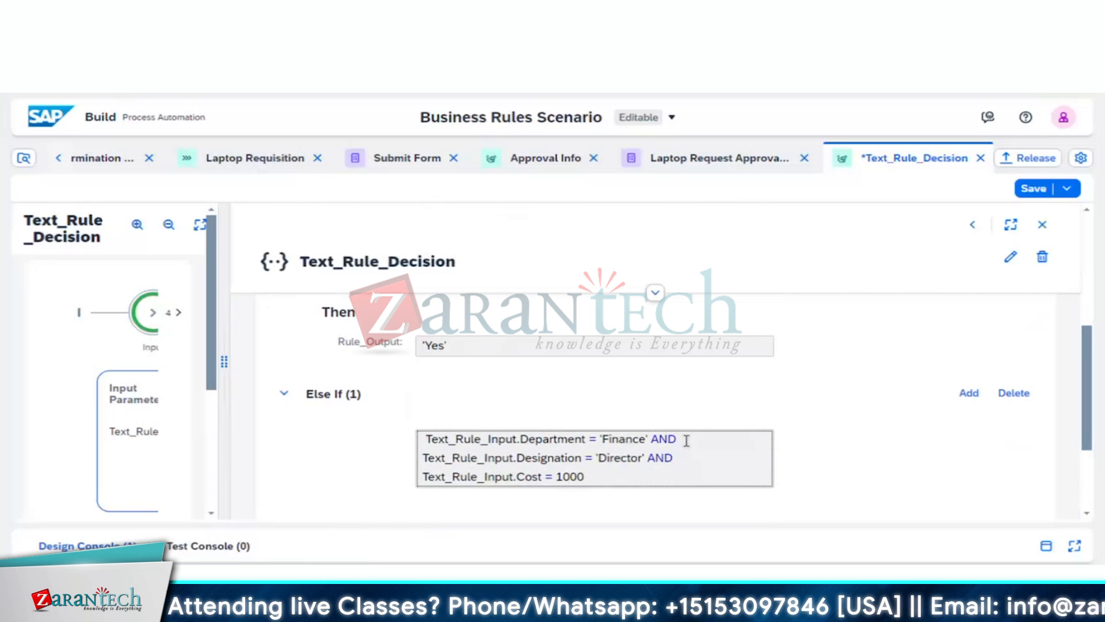
pyautogui.click(843, 461)
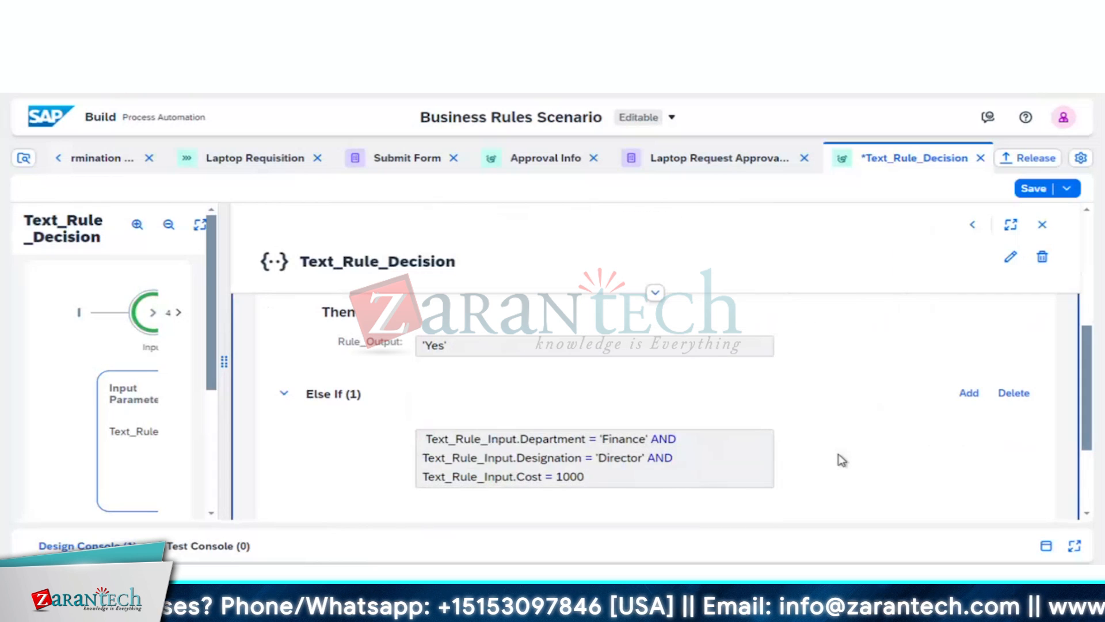
# - Change the Department value in the Else If (1) condition to 'Sales'
pyautogui.click(645, 441)
pyautogui.press('BackSpace')
pyautogui.press('BackSpace')
pyautogui.press('BackSpace')
pyautogui.press('BackSpace')
pyautogui.press('BackSpace')
pyautogui.press('BackSpace')
pyautogui.press('BackSpace')
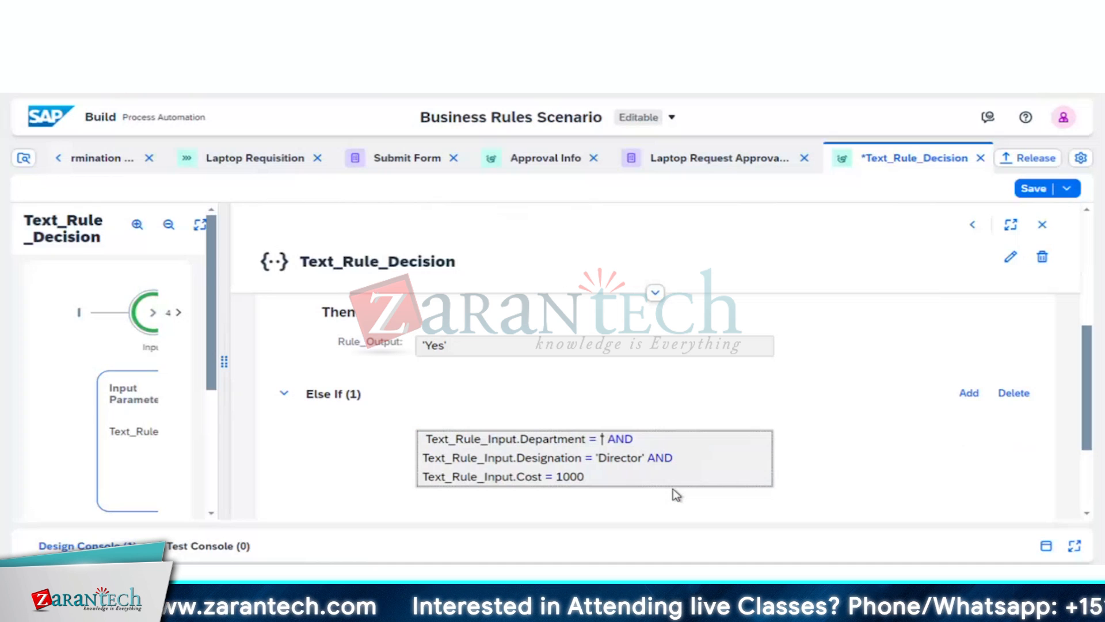
pyautogui.write('Sales')
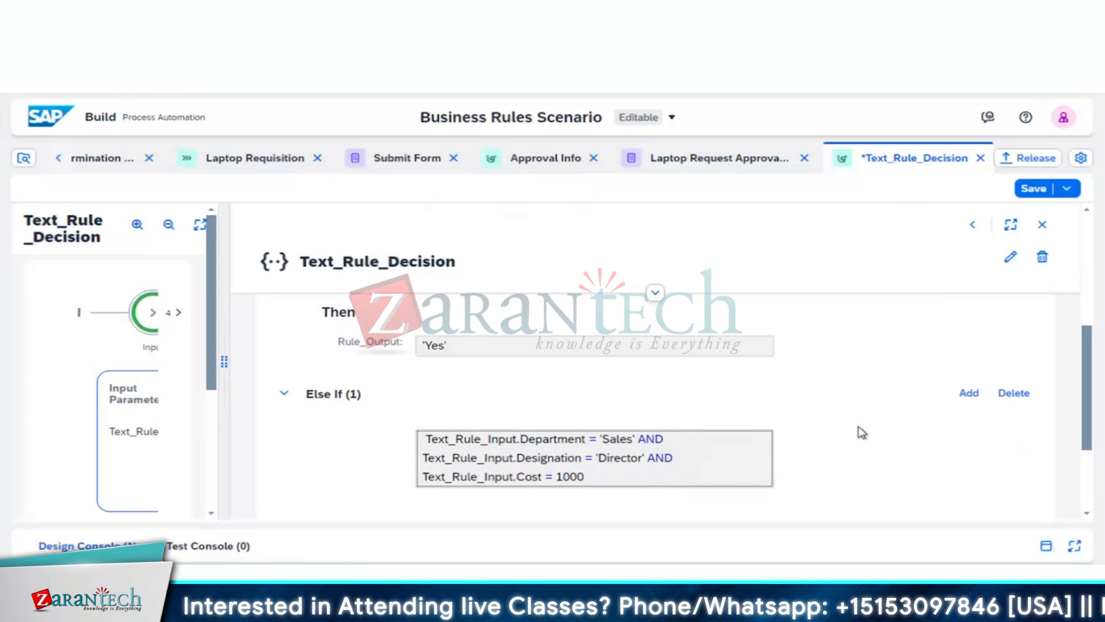
pyautogui.click(859, 427)
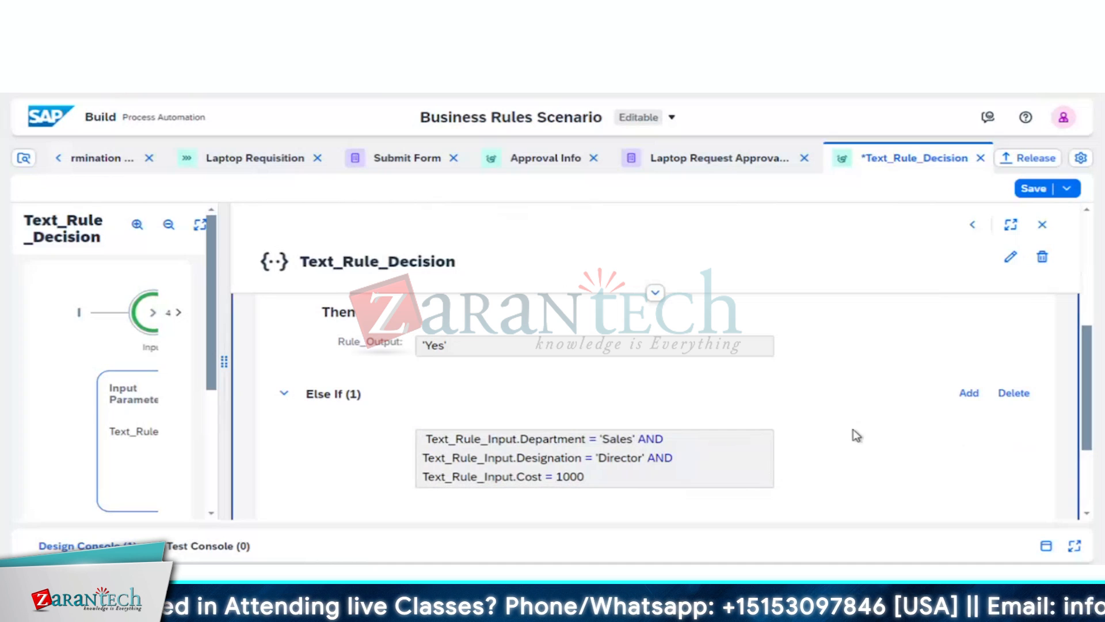
# - Change the Designation value in the Else If (1) condition to 'Senior Associate'
pyautogui.click(598, 455)
pyautogui.write('S')
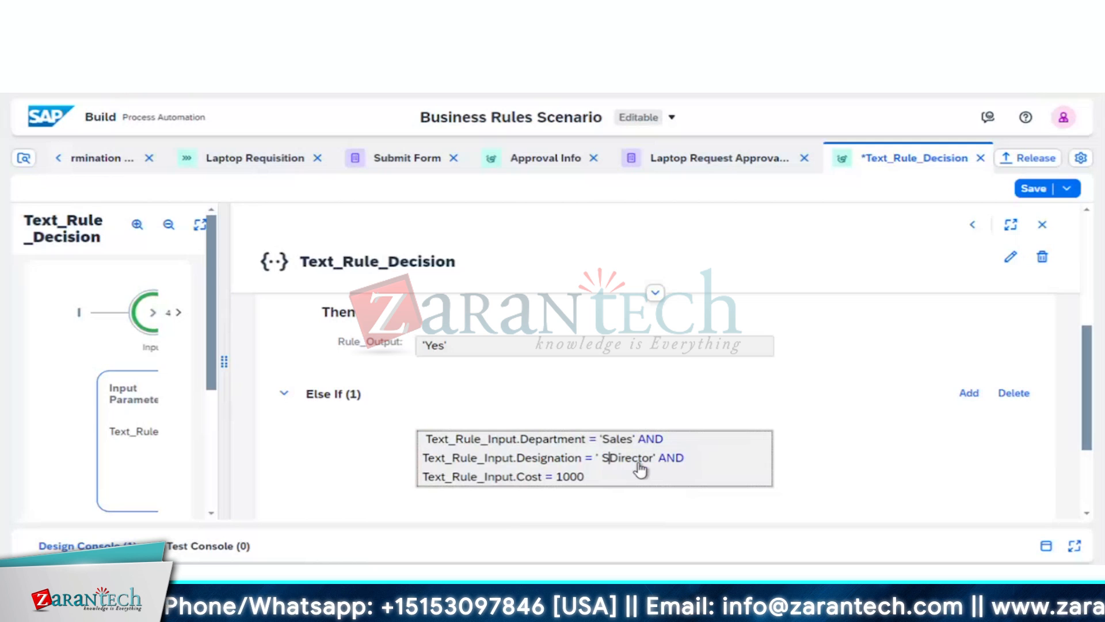
pyautogui.write('nio')
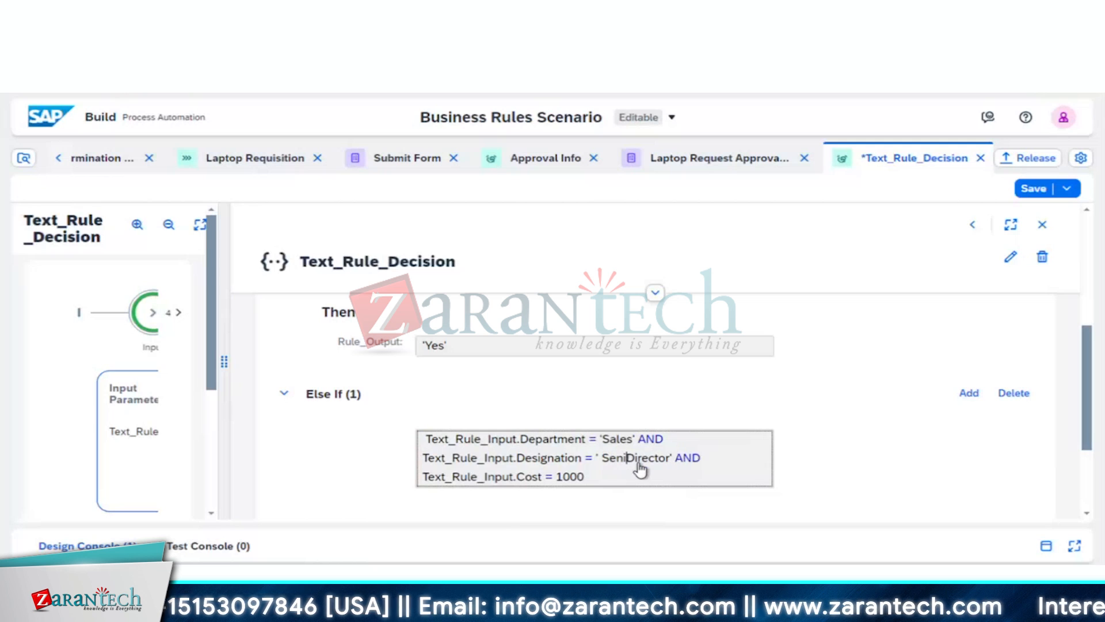
pyautogui.write('r')
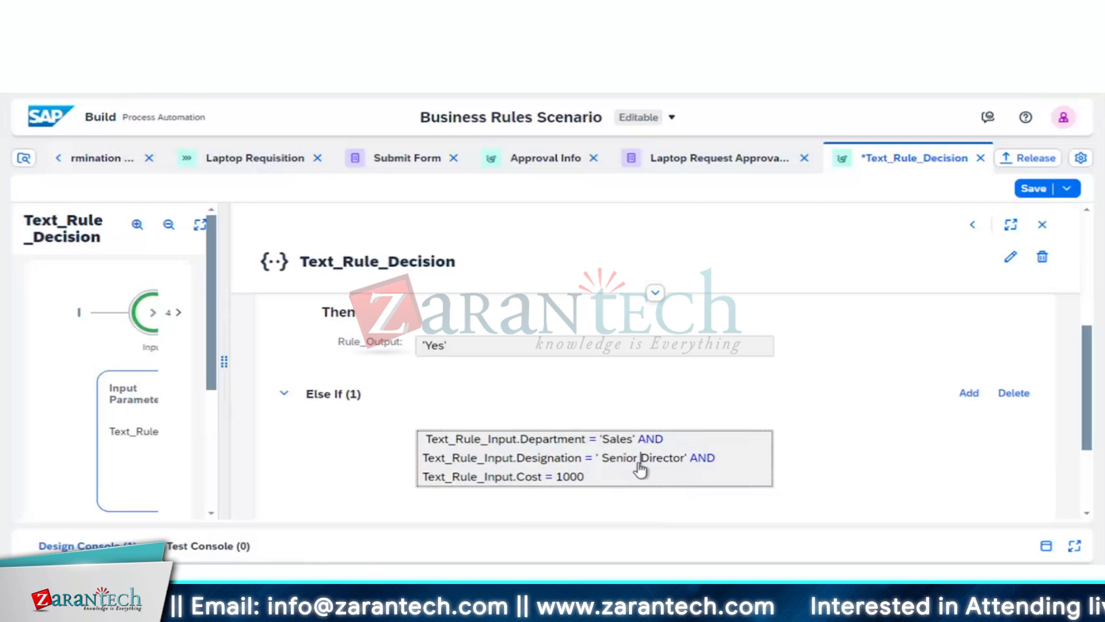
pyautogui.press('Right')
pyautogui.press('Right')
pyautogui.press('Right')
pyautogui.press('Right')
pyautogui.press('Right')
pyautogui.press('Right')
pyautogui.press('Right')
pyautogui.press('Right')
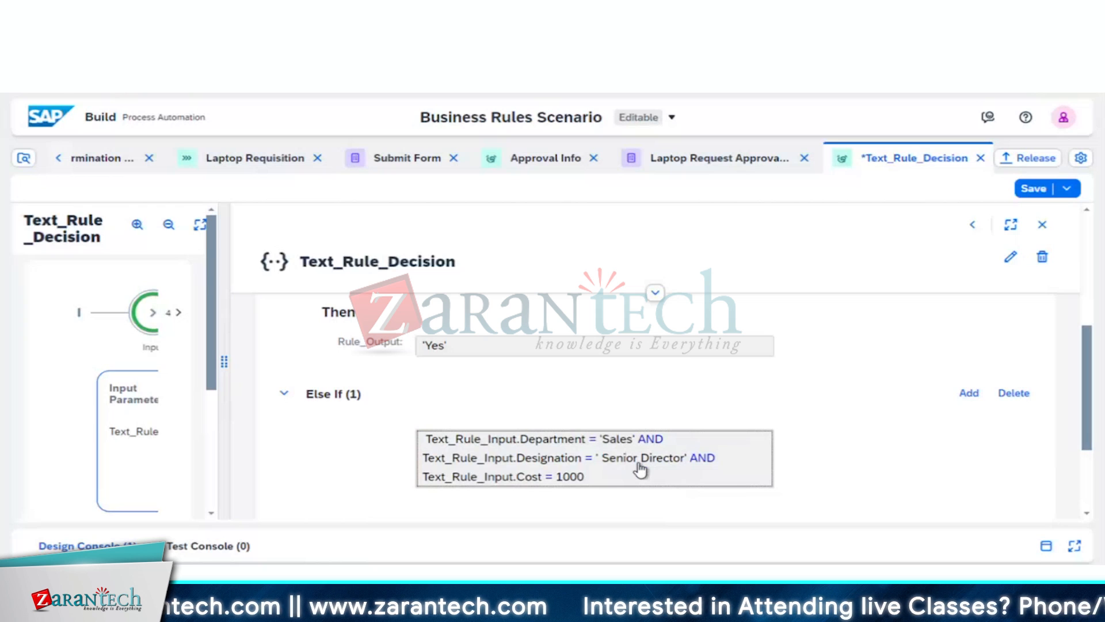
pyautogui.press('BackSpace')
pyautogui.press('BackSpace')
pyautogui.press('BackSpace')
pyautogui.press('BackSpace')
pyautogui.press('BackSpace')
pyautogui.press('BackSpace')
pyautogui.press('BackSpace')
pyautogui.press('BackSpace')
pyautogui.press('BackSpace')
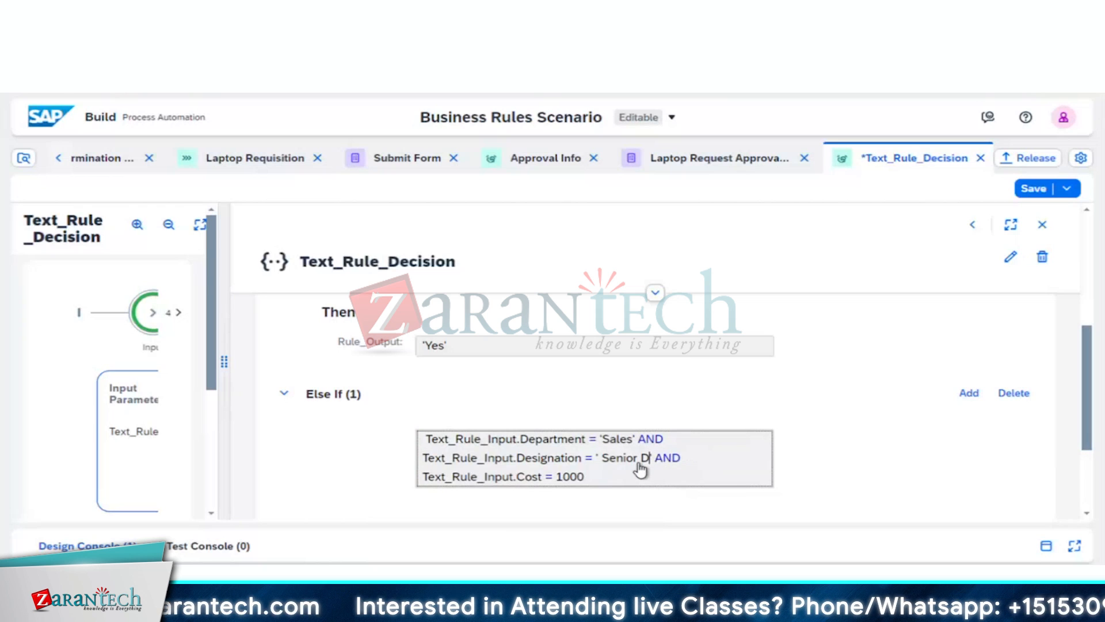
pyautogui.write('Asso')
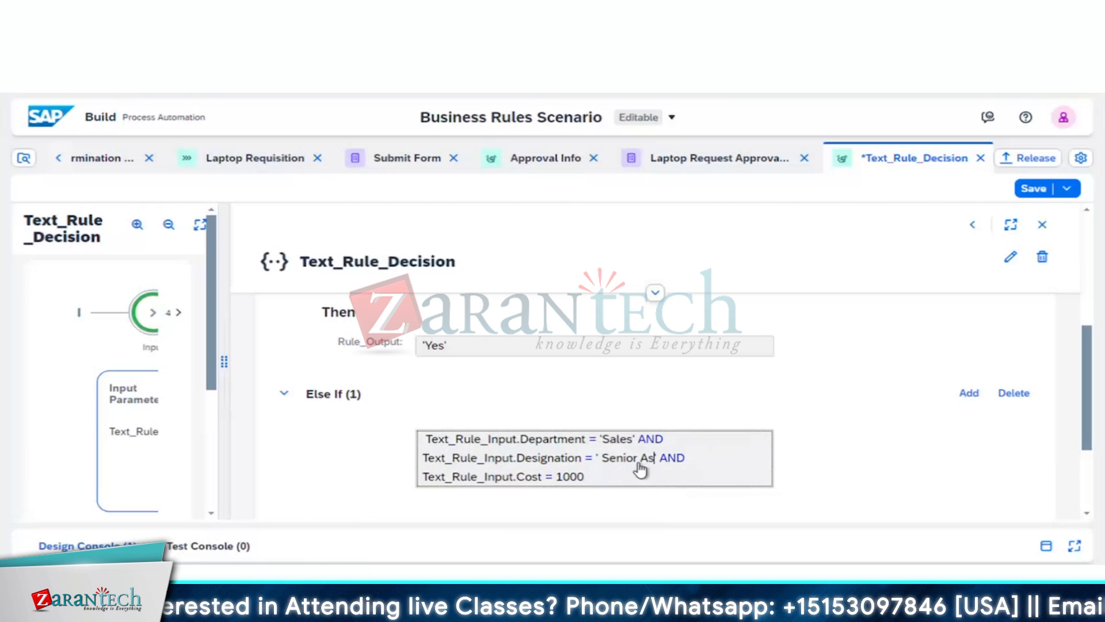
pyautogui.write('ciate')
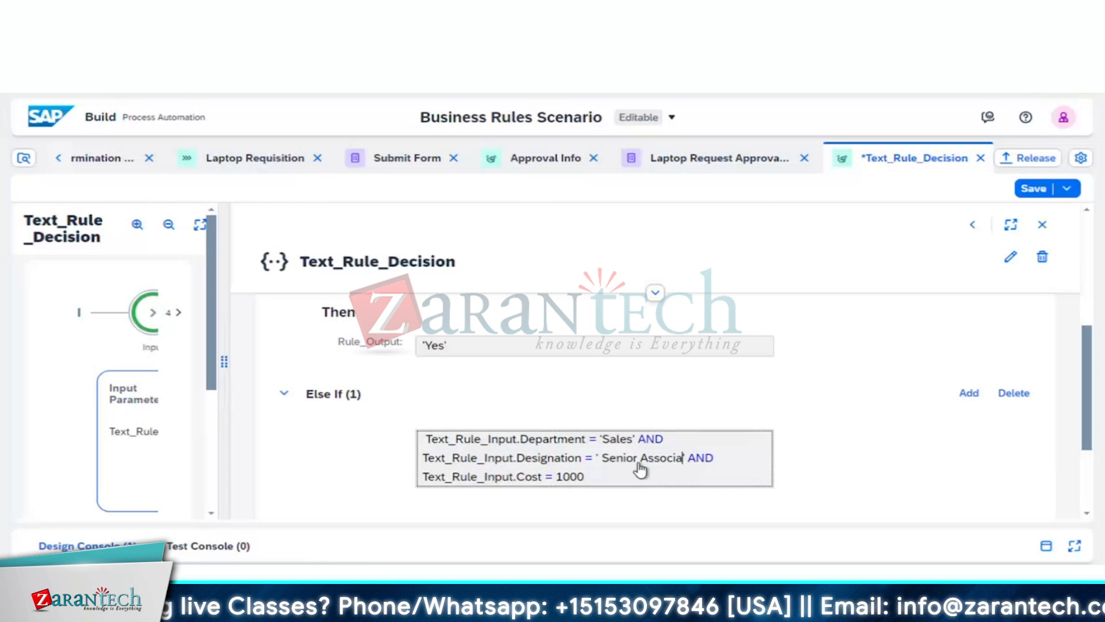
pyautogui.click(772, 462)
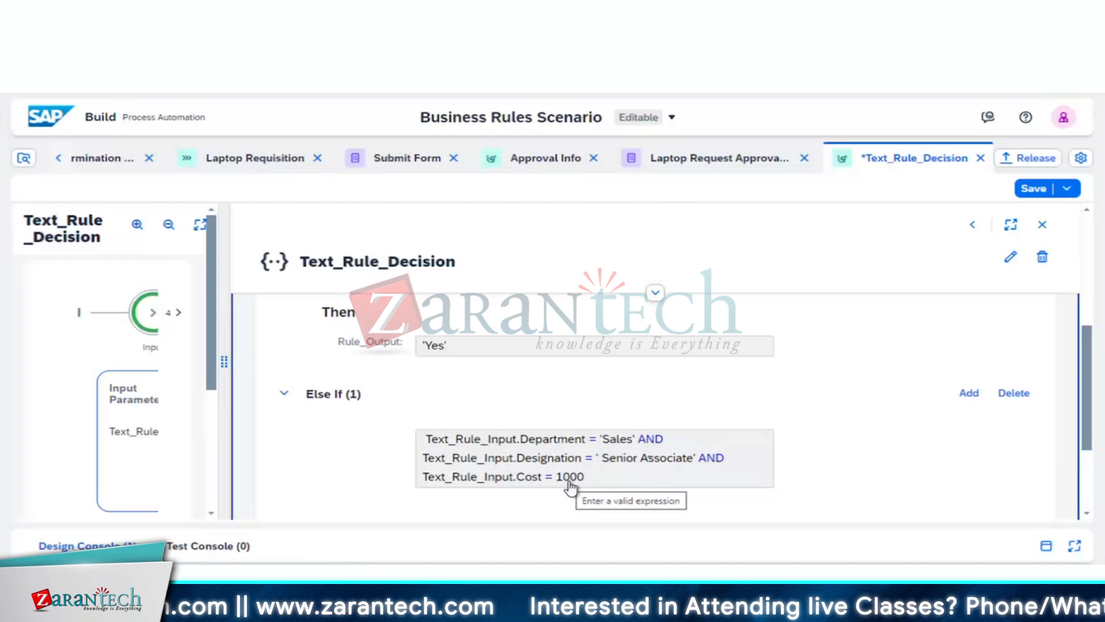
# - Change the Cost comparison in the Else If (1) condition to less than 500
pyautogui.click(588, 481)
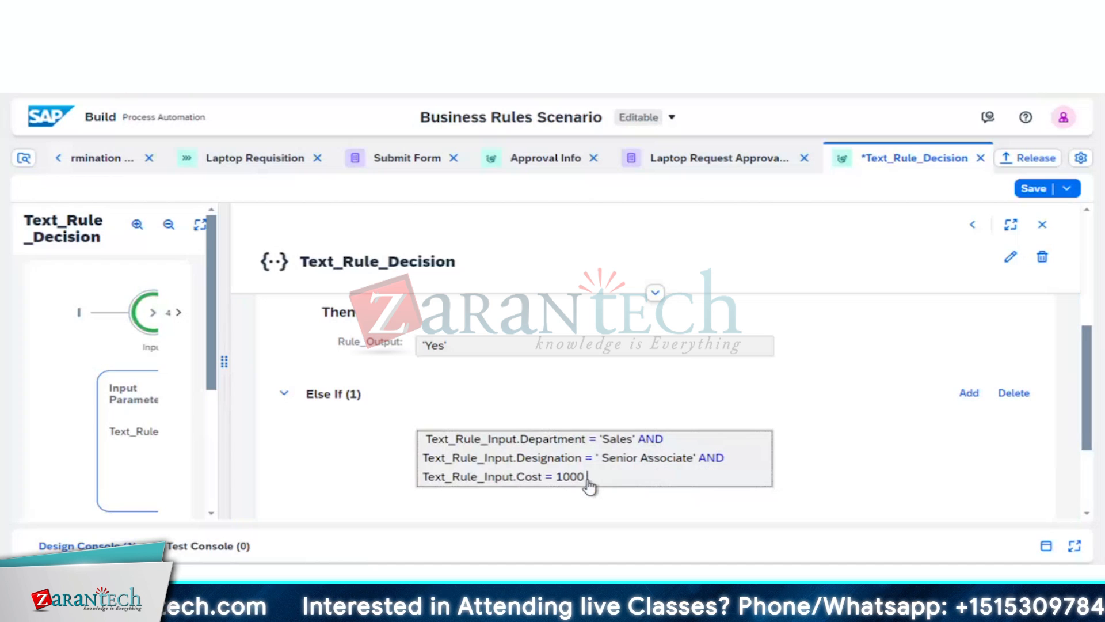
pyautogui.press('BackSpace')
pyautogui.press('BackSpace')
pyautogui.press('BackSpace')
pyautogui.press('BackSpace')
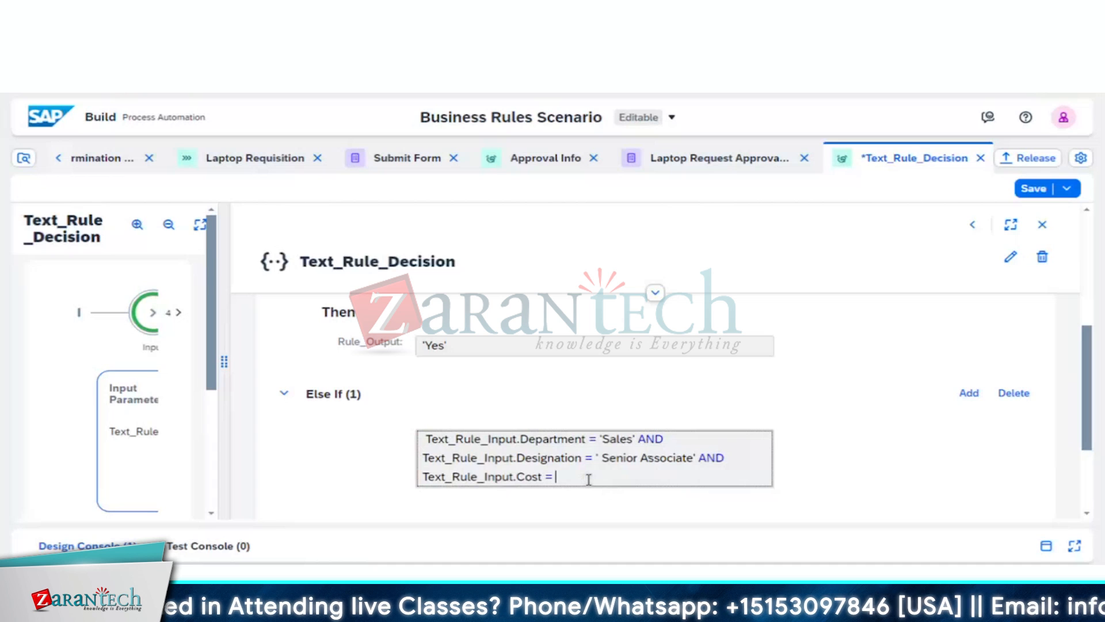
pyautogui.press('BackSpace')
pyautogui.press('BackSpace')
pyautogui.write('< ')
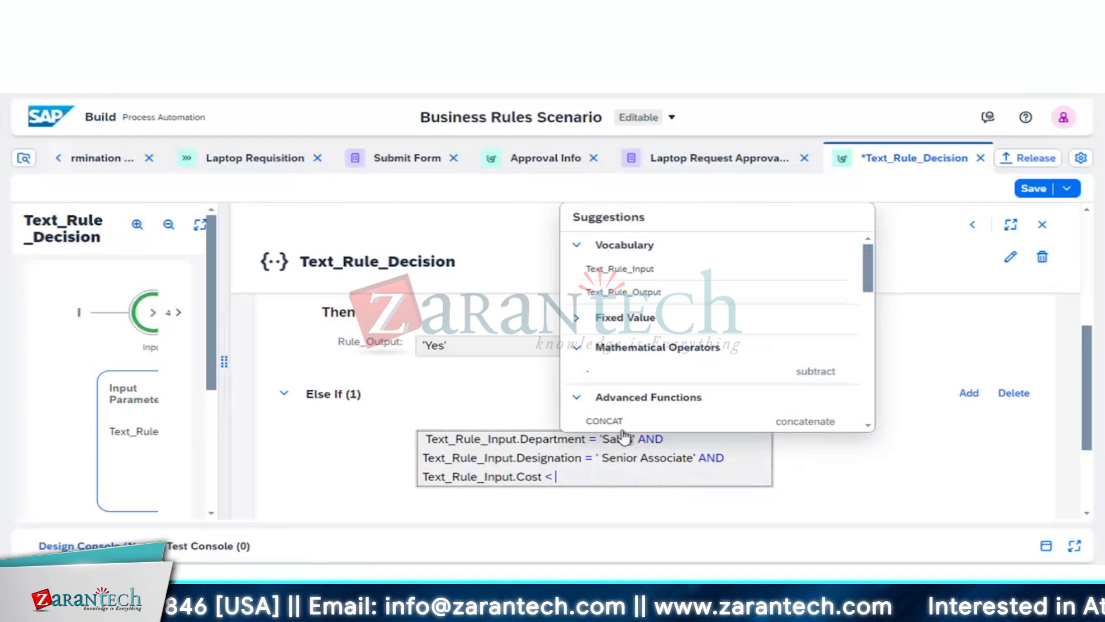
pyautogui.write('1')
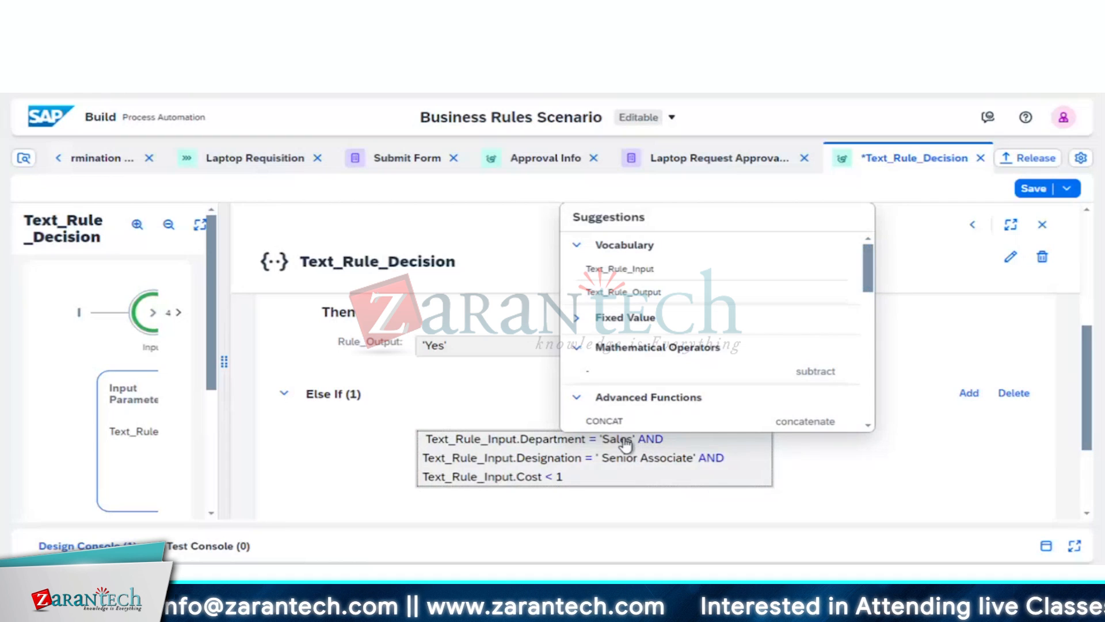
pyautogui.press('BackSpace')
pyautogui.write('5000')
pyautogui.press('BackSpace')
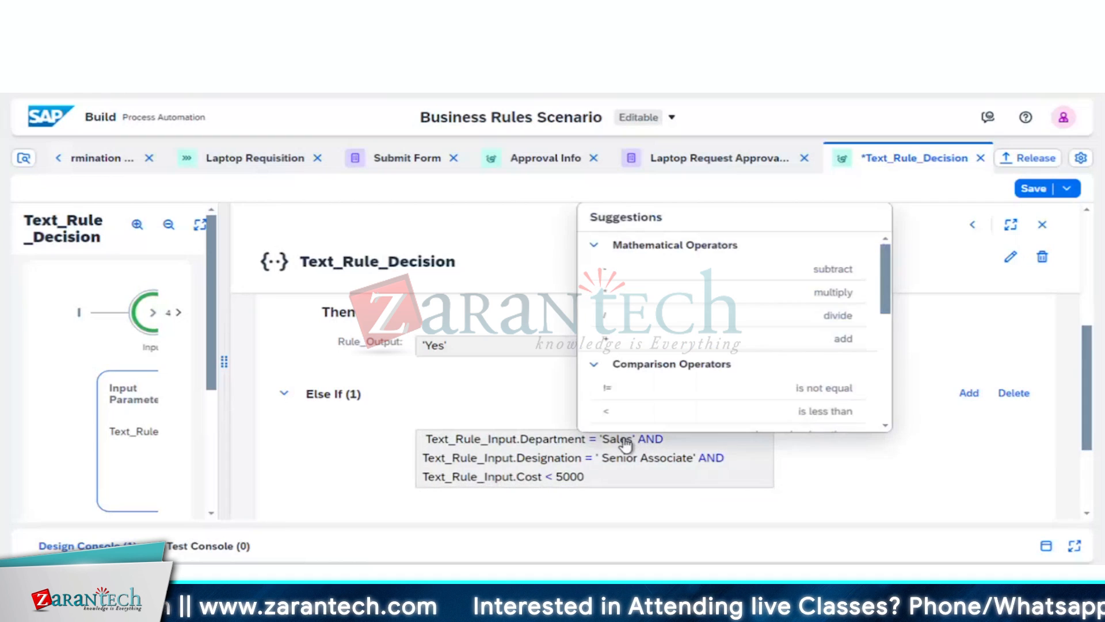
pyautogui.click(865, 467)
# - Set the Rule_Output of the Else If (1) branch to 'Yes'
pyautogui.scroll(-2, 864, 467)
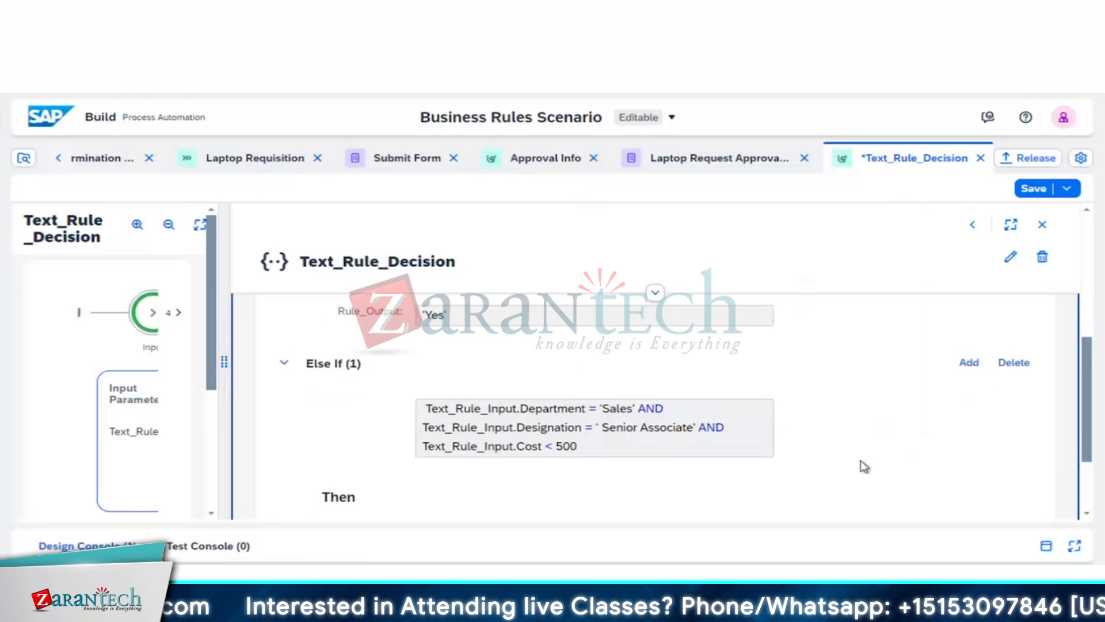
pyautogui.scroll(-1, 865, 466)
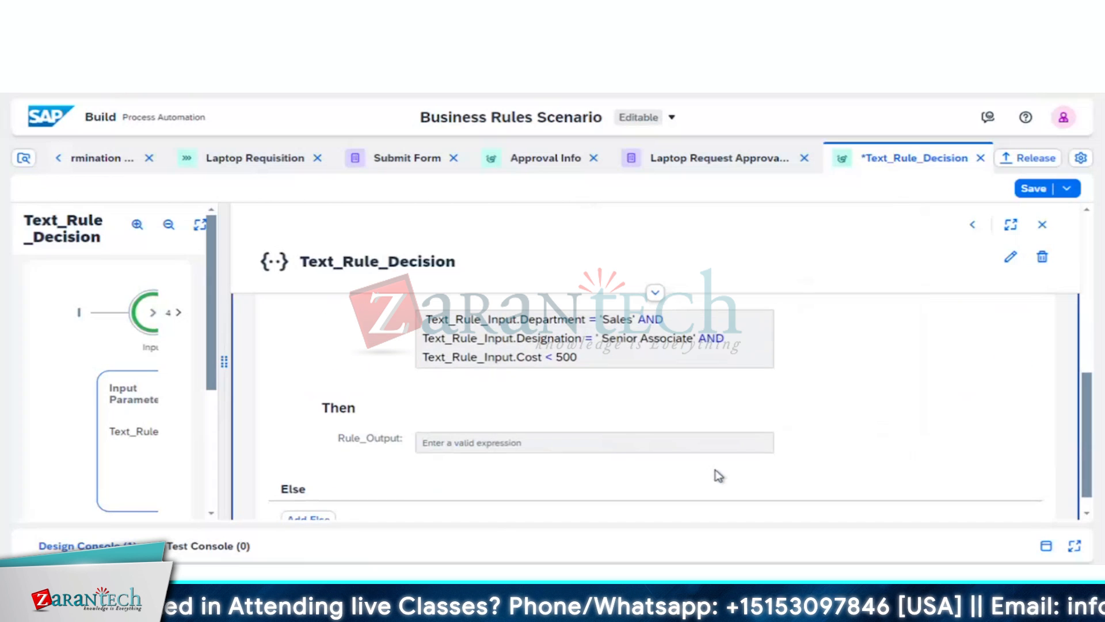
pyautogui.click(639, 443)
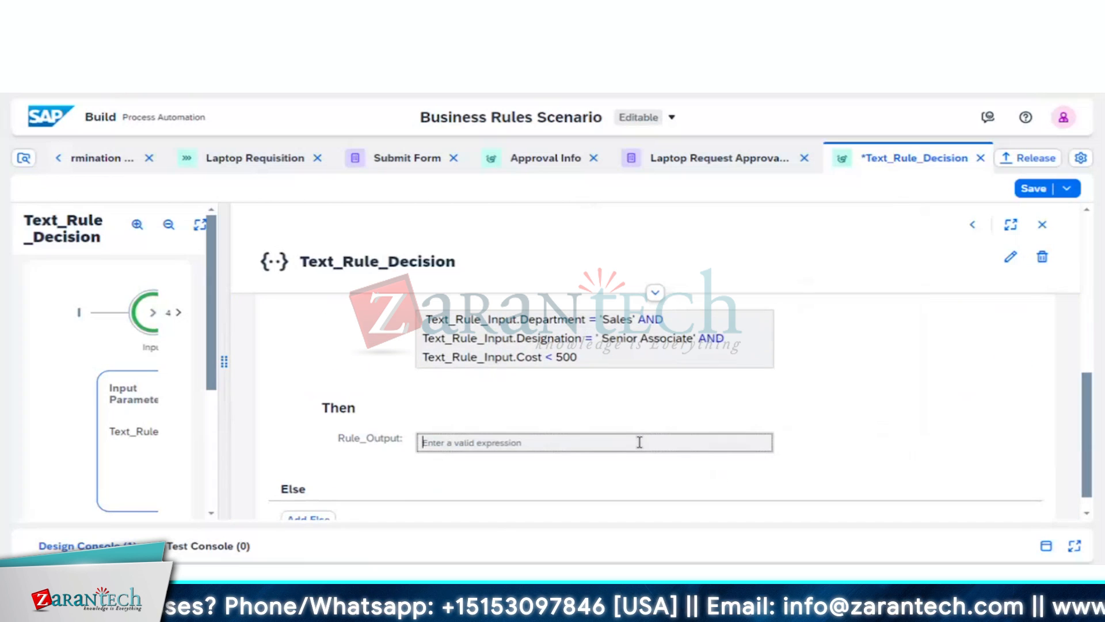
pyautogui.write("'Y")
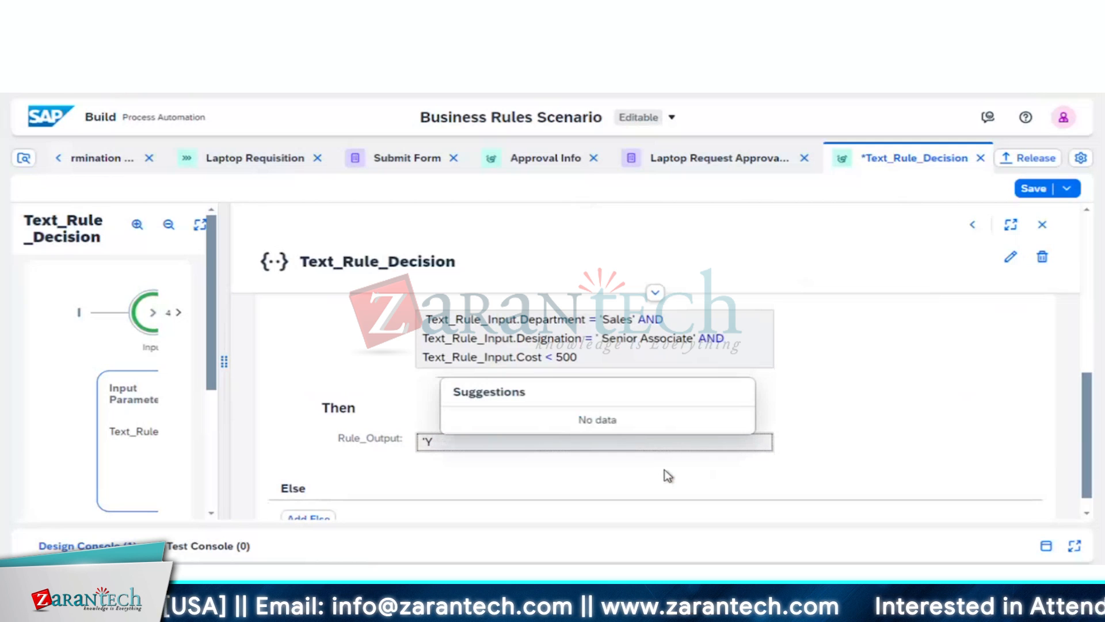
pyautogui.write("es'")
pyautogui.click(853, 442)
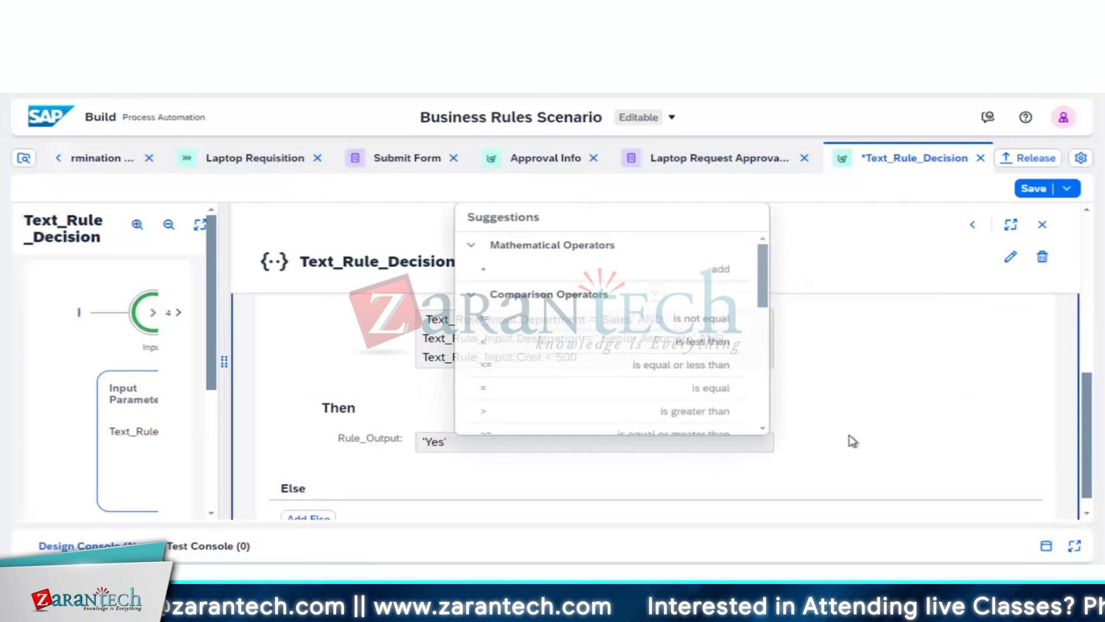
# - Add an Else branch to the text rule and set its Rule_Output to 'NO'
pyautogui.scroll(3, 854, 442)
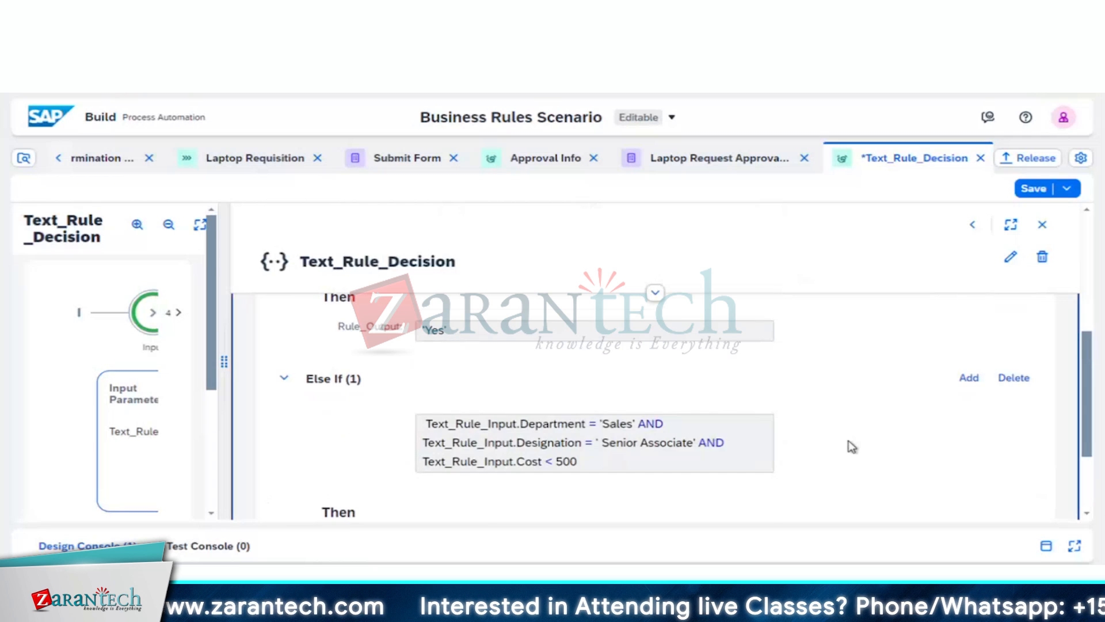
pyautogui.scroll(-5, 854, 447)
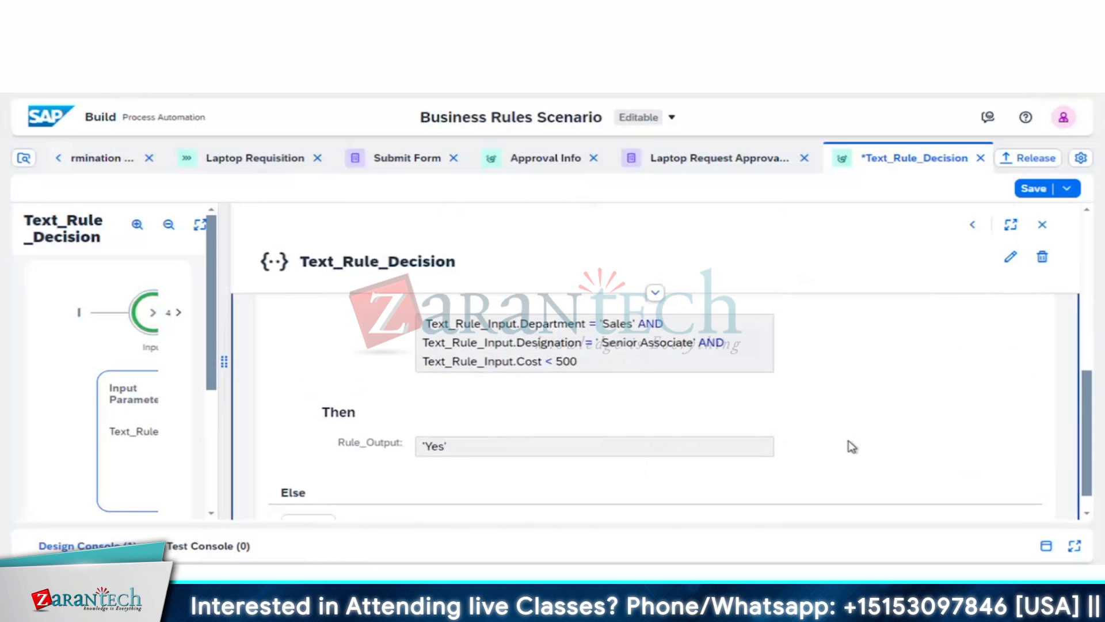
pyautogui.click(315, 496)
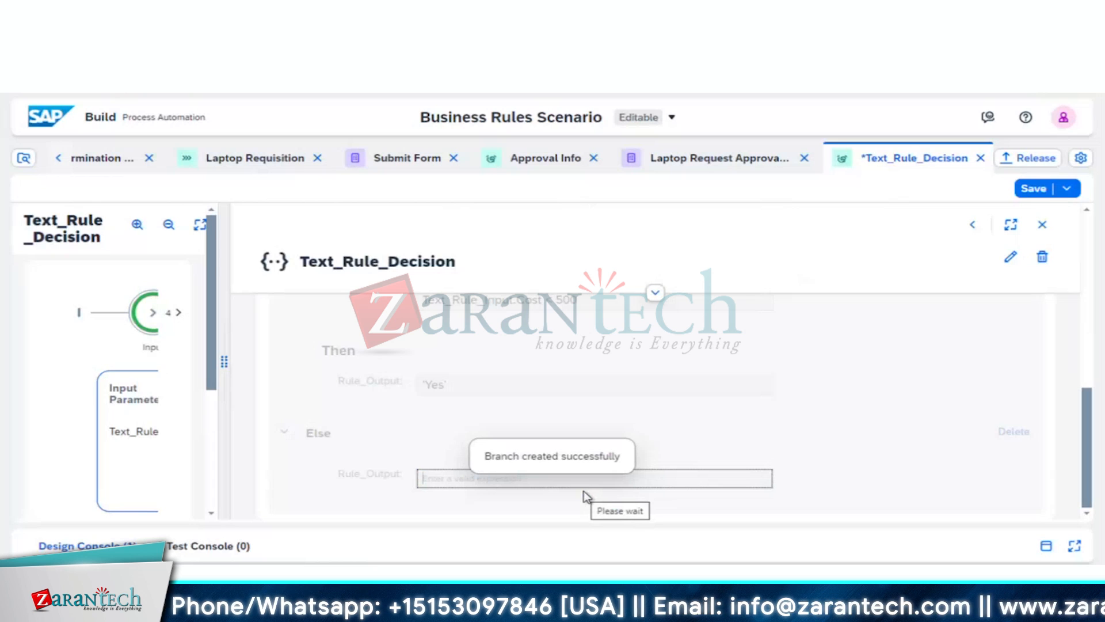
pyautogui.write("'")
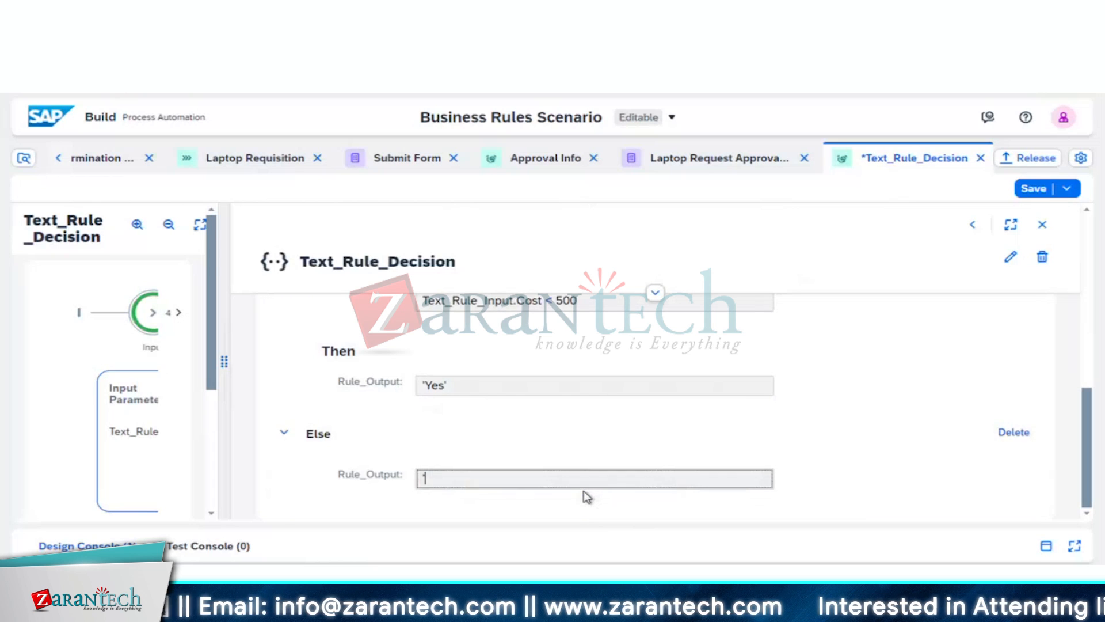
pyautogui.write('NO')
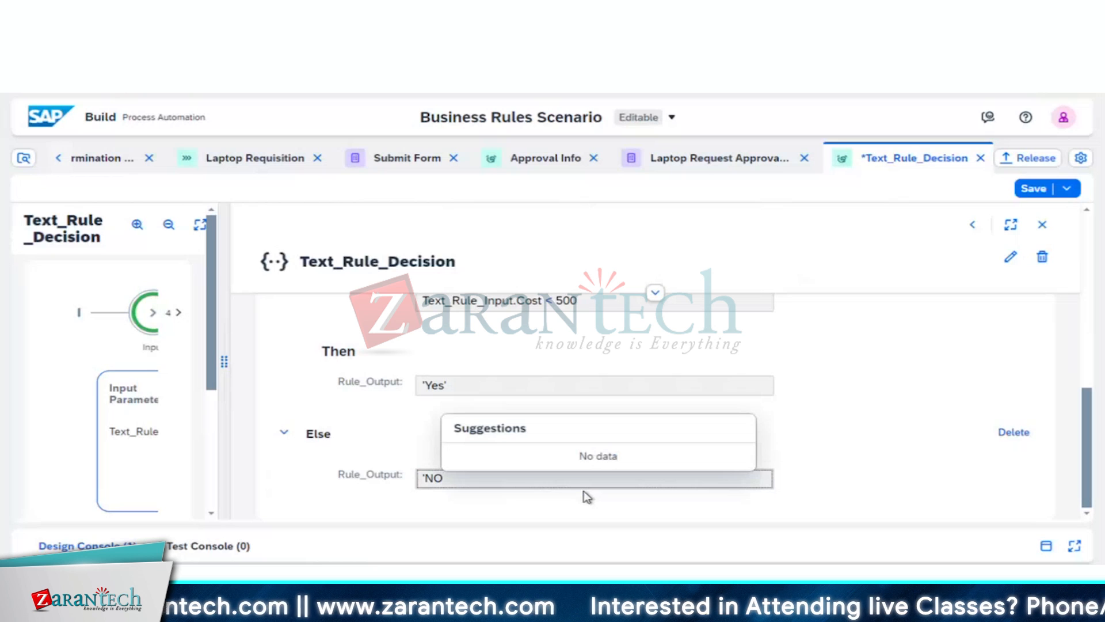
pyautogui.write("'")
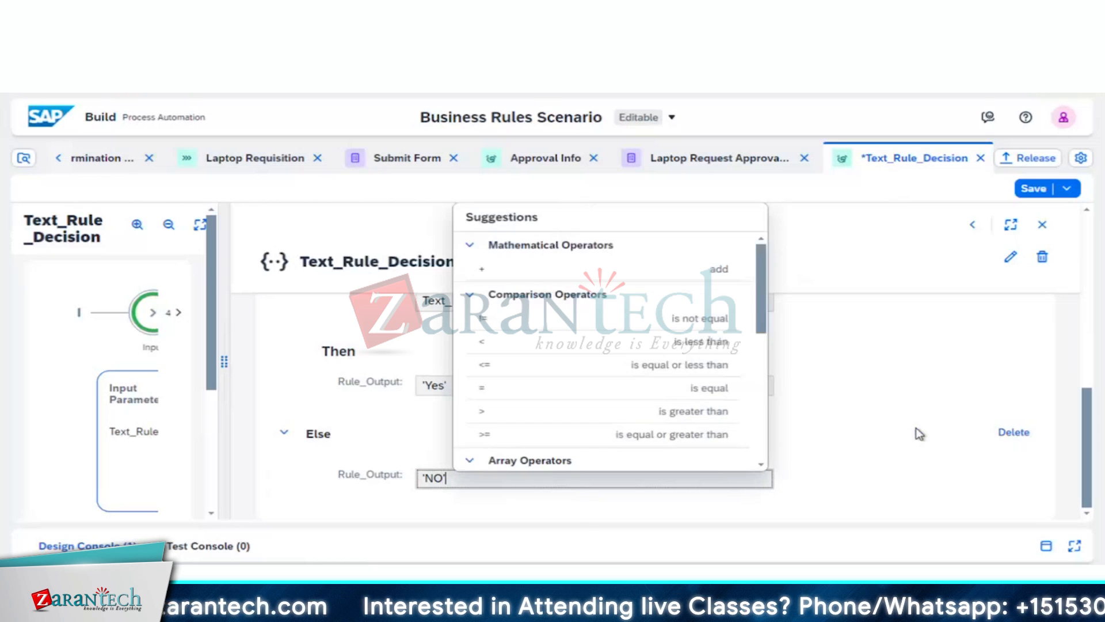
pyautogui.click(916, 434)
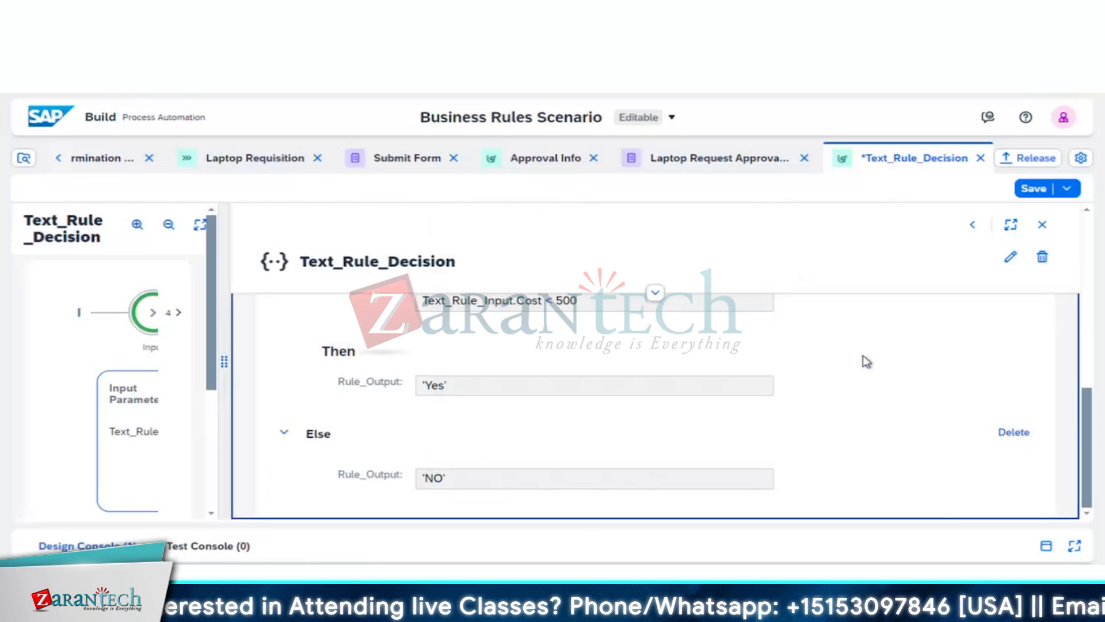
# - Review the text rule back up to its If condition and save the Text_Rule_Decision
pyautogui.scroll(3, 867, 361)
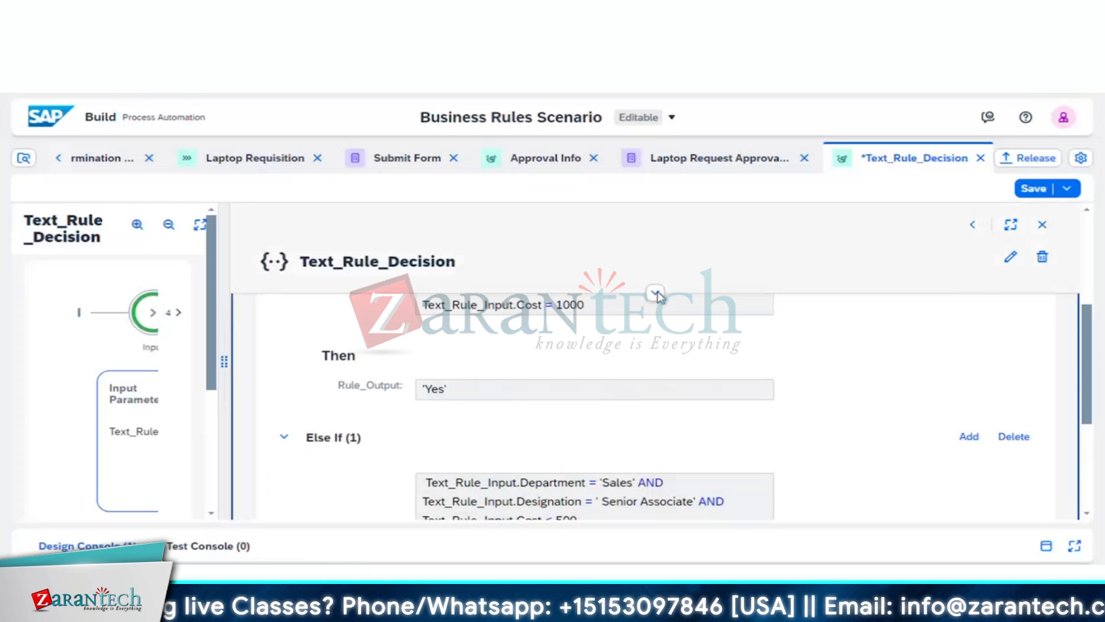
pyautogui.click(657, 294)
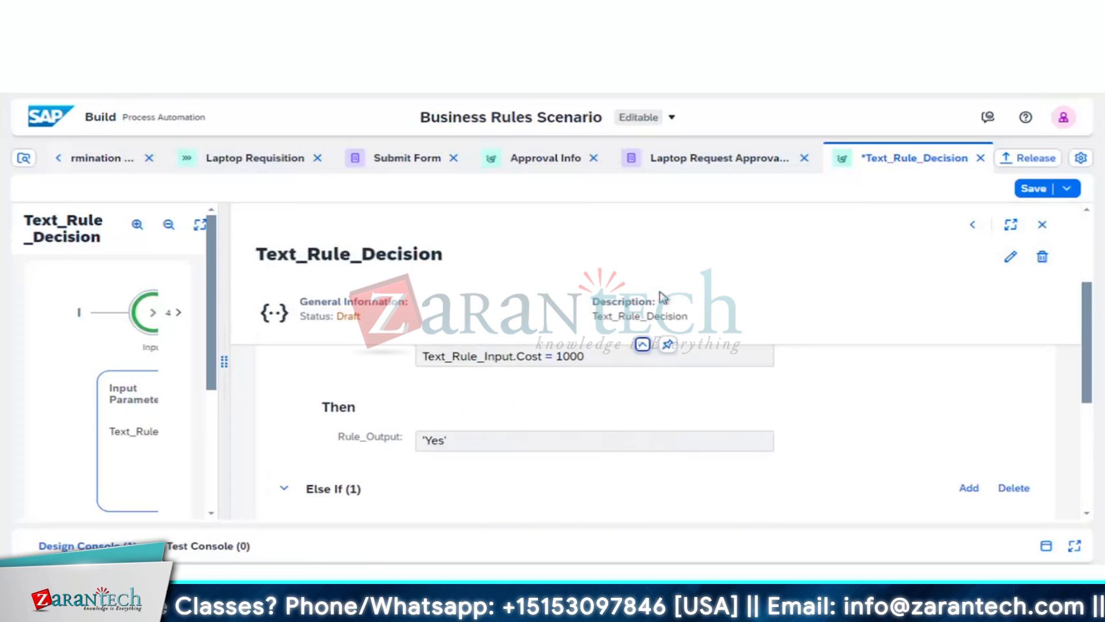
pyautogui.click(643, 344)
pyautogui.scroll(2, 749, 380)
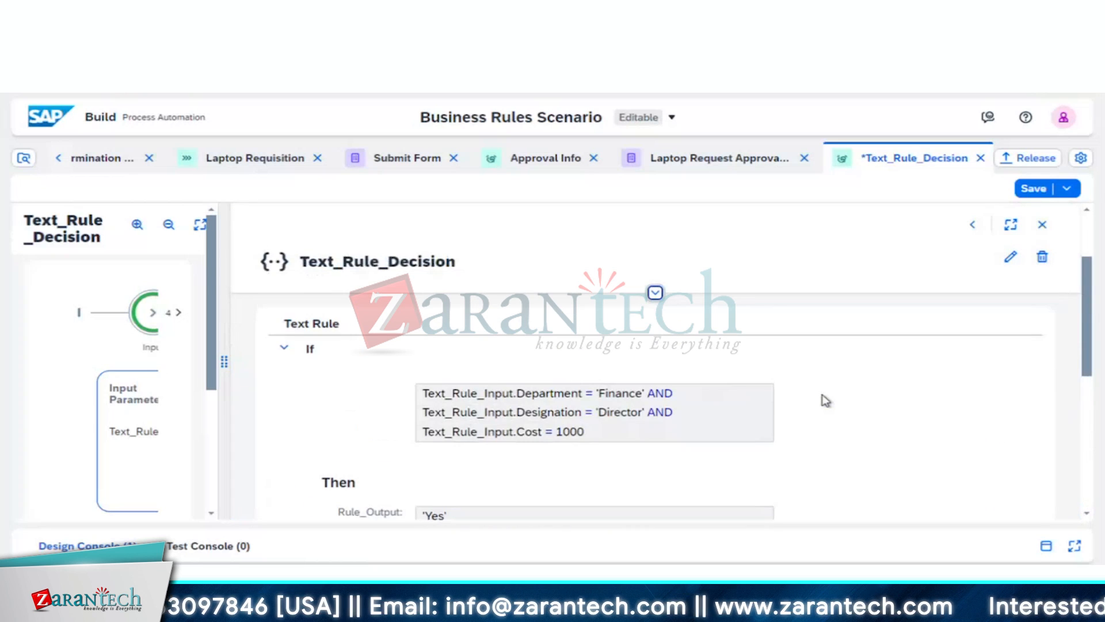
pyautogui.scroll(1, 826, 400)
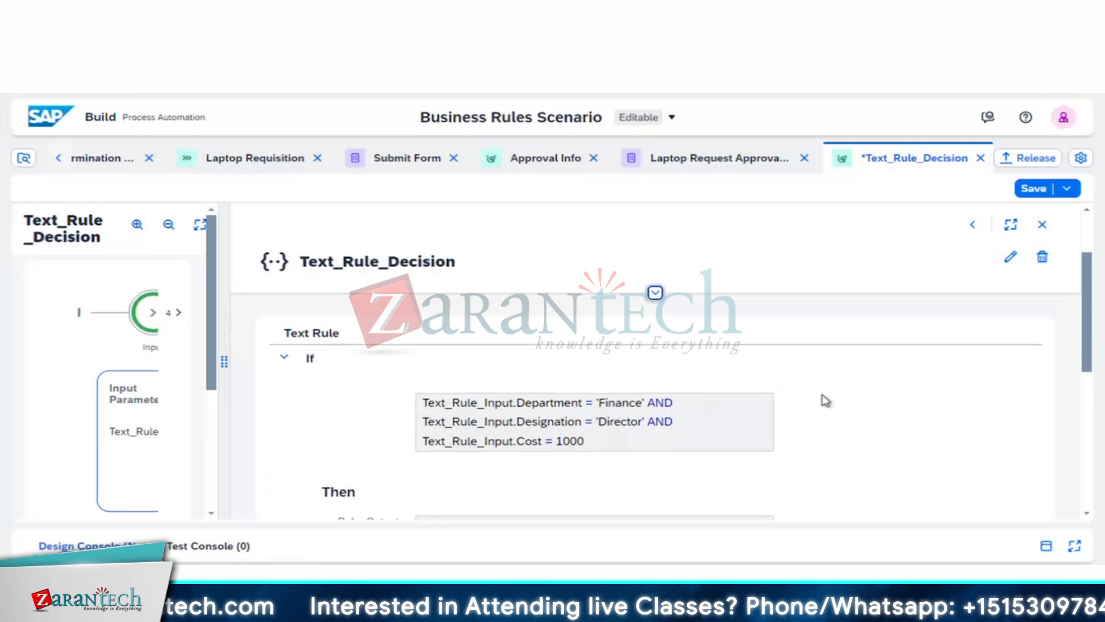
pyautogui.scroll(-1, 827, 401)
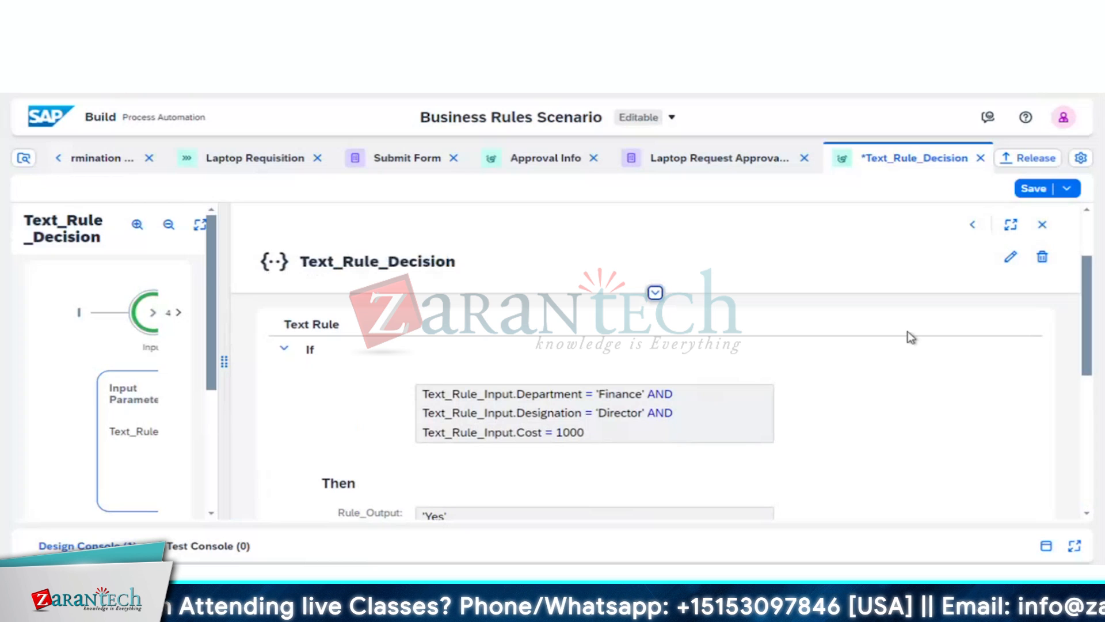
pyautogui.click(1034, 190)
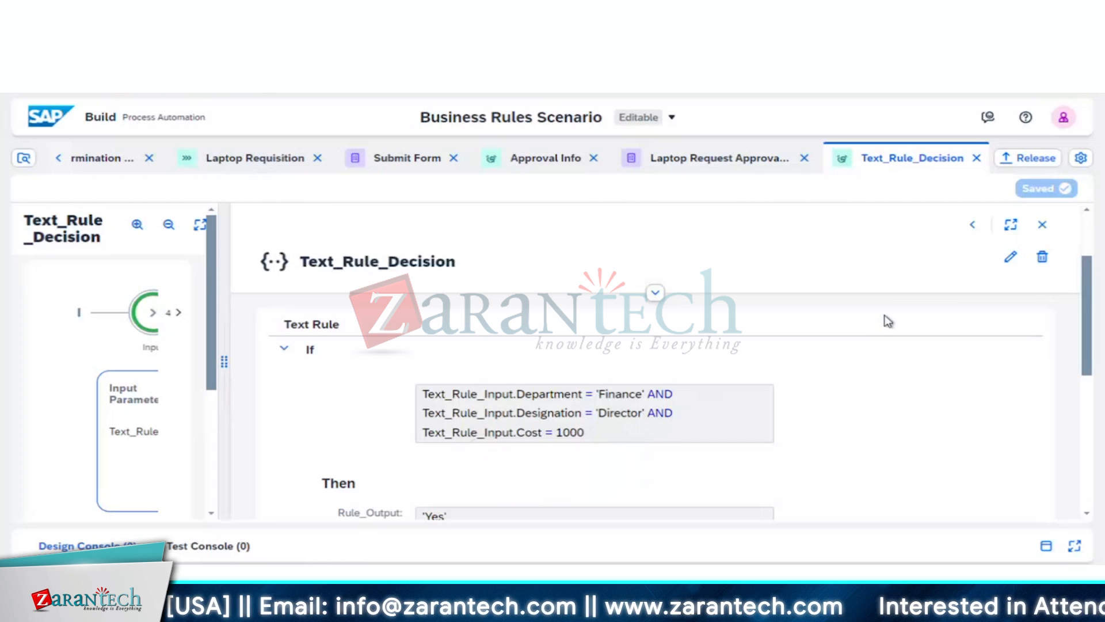
# - Insert the existing Text_Rule_Decision into the Laptop Requisition process between the Condition and the Laptop Request Approval Form
pyautogui.click(710, 157)
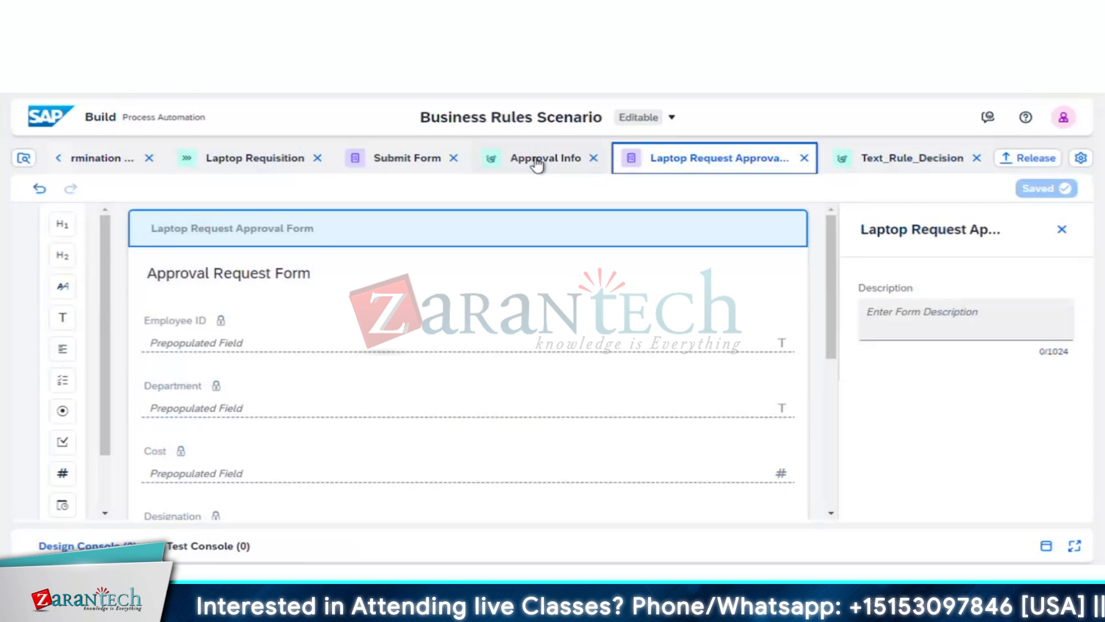
pyautogui.click(266, 159)
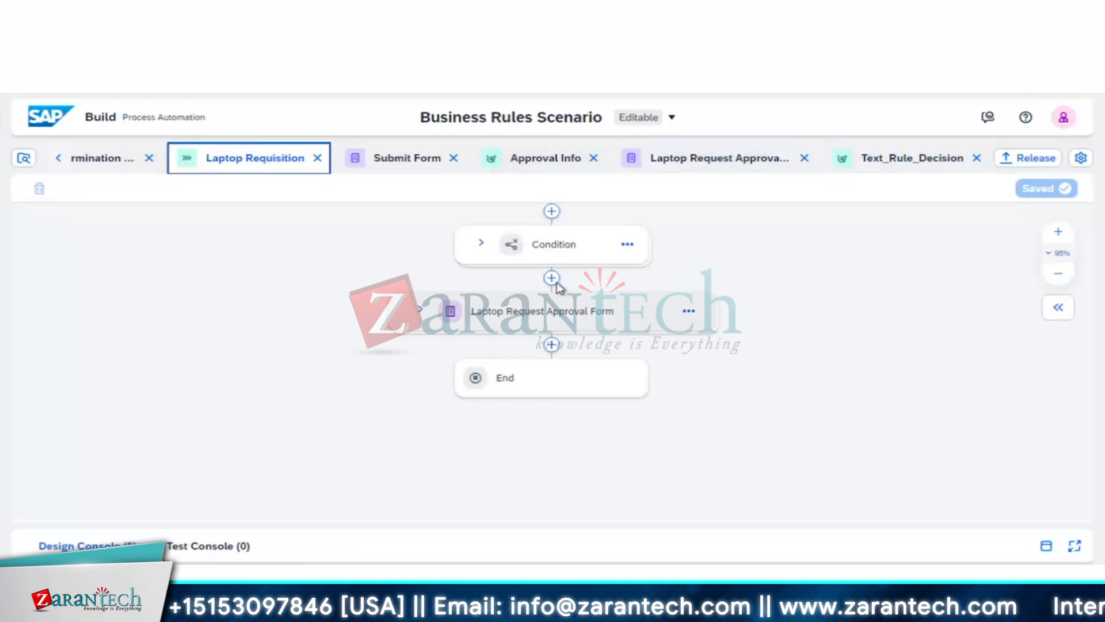
pyautogui.scroll(1, 554, 282)
pyautogui.click(552, 303)
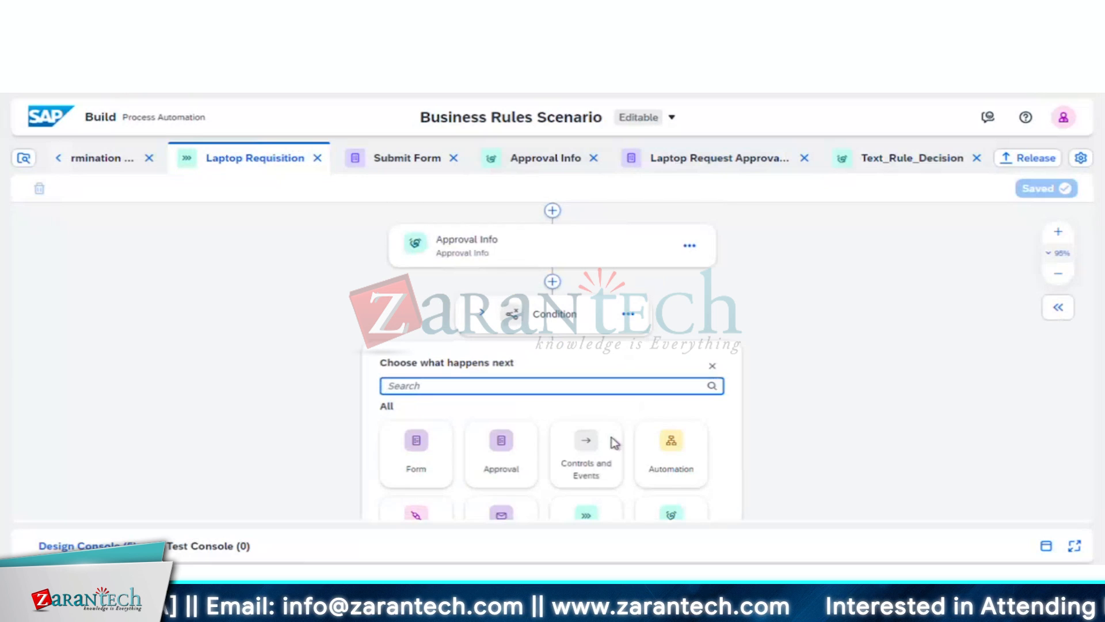
pyautogui.scroll(-3, 717, 452)
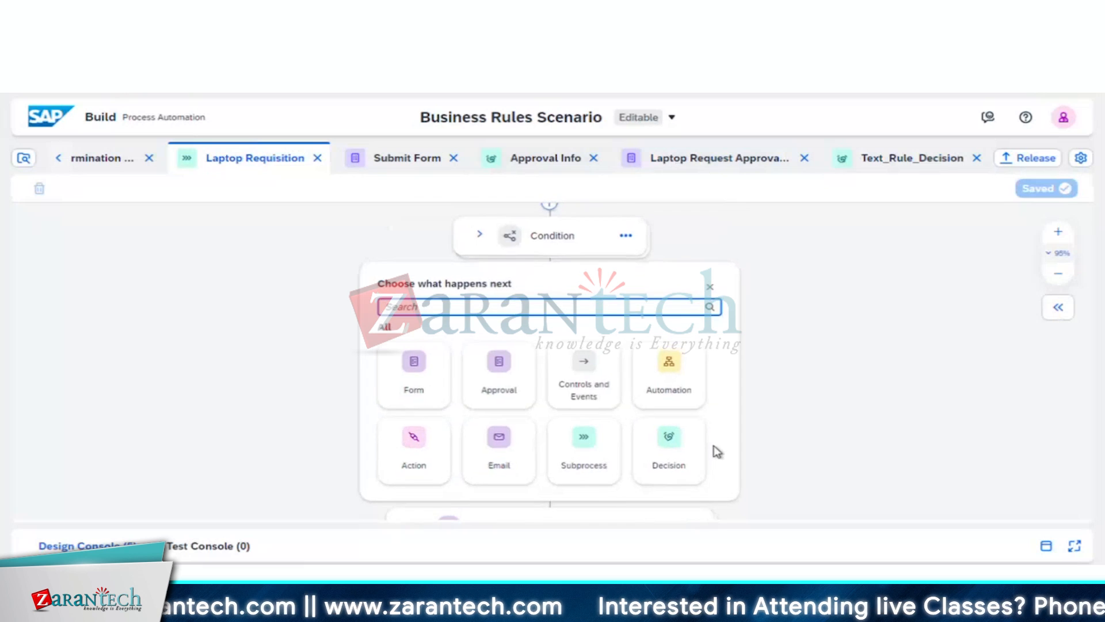
pyautogui.scroll(4, 717, 451)
pyautogui.scroll(-4, 717, 452)
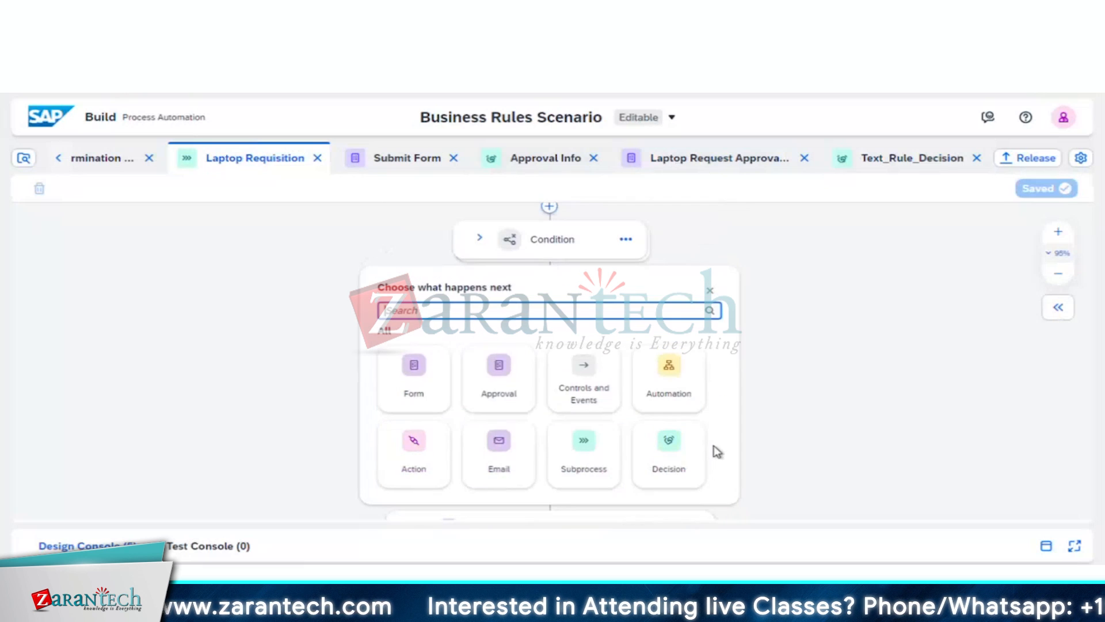
pyautogui.click(662, 452)
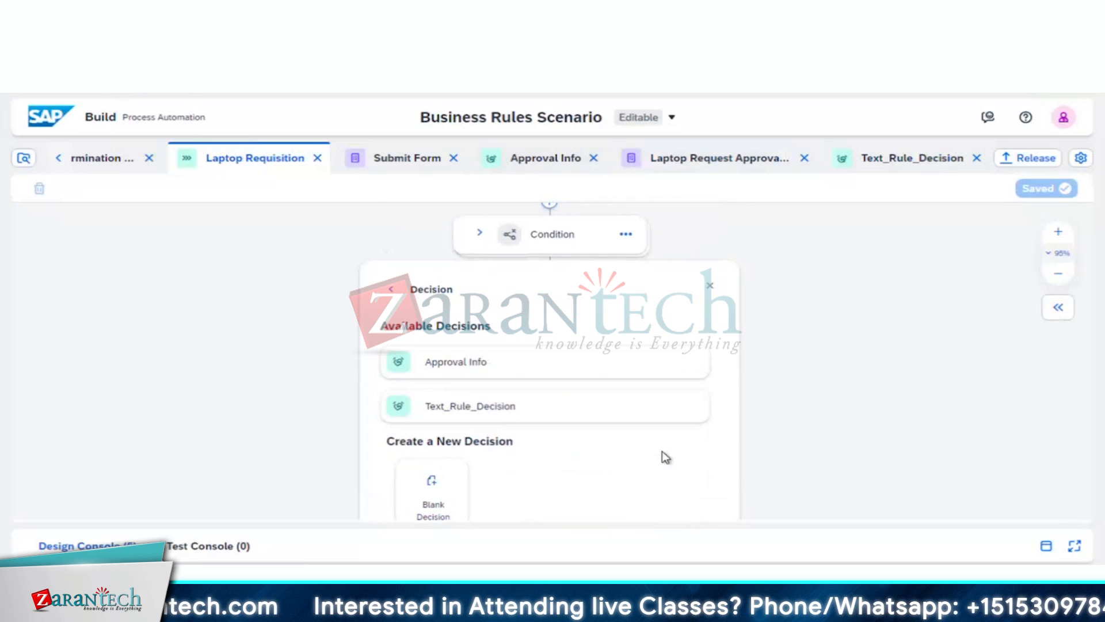
pyautogui.click(516, 415)
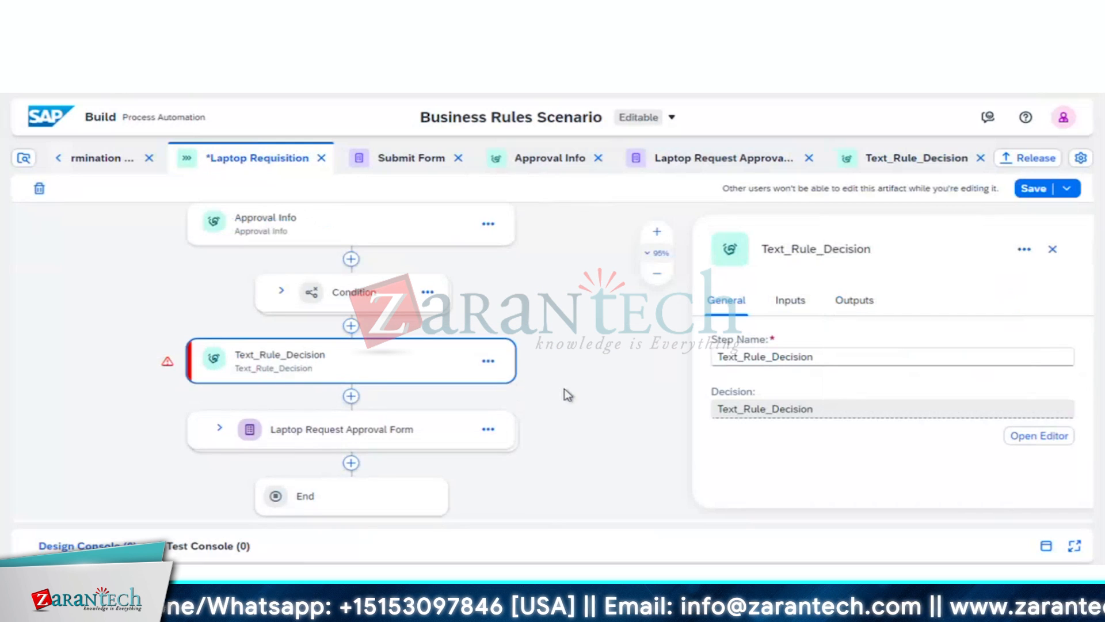
# - Set the Text_Rule_Input of the Text_Rule_Decision step to be supplied as Single Properties
pyautogui.click(792, 302)
pyautogui.click(854, 382)
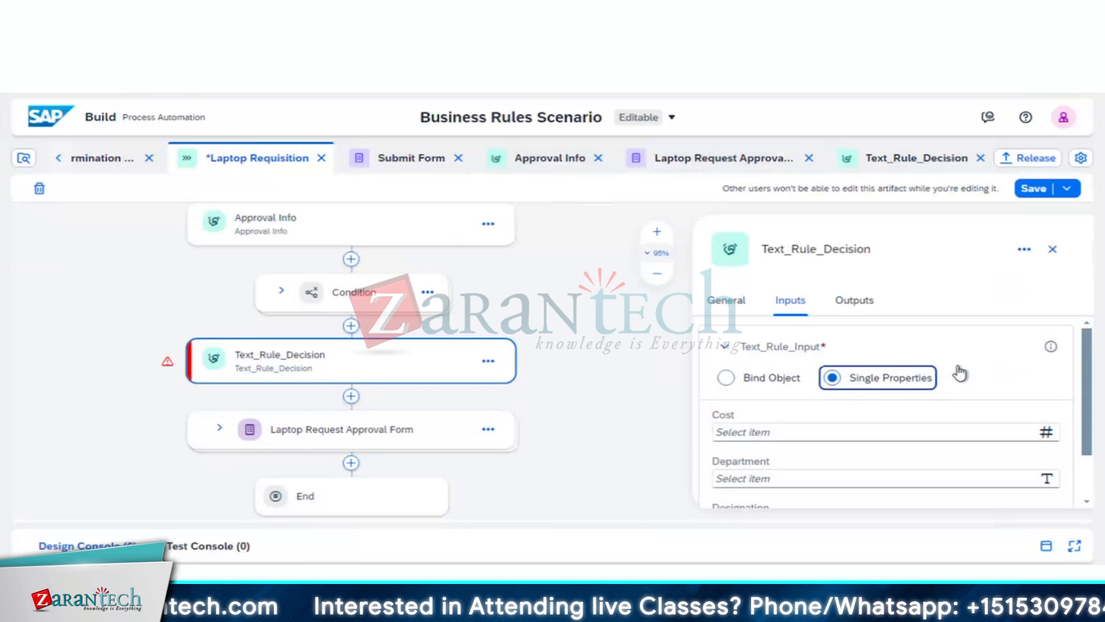
pyautogui.scroll(-1, 960, 374)
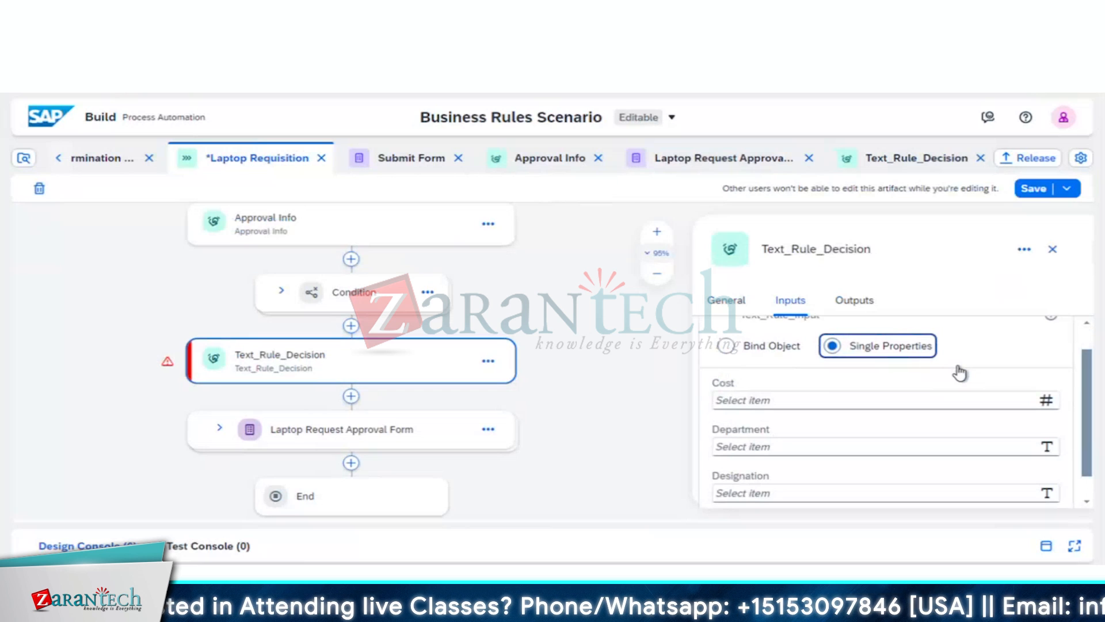
pyautogui.scroll(-1, 961, 374)
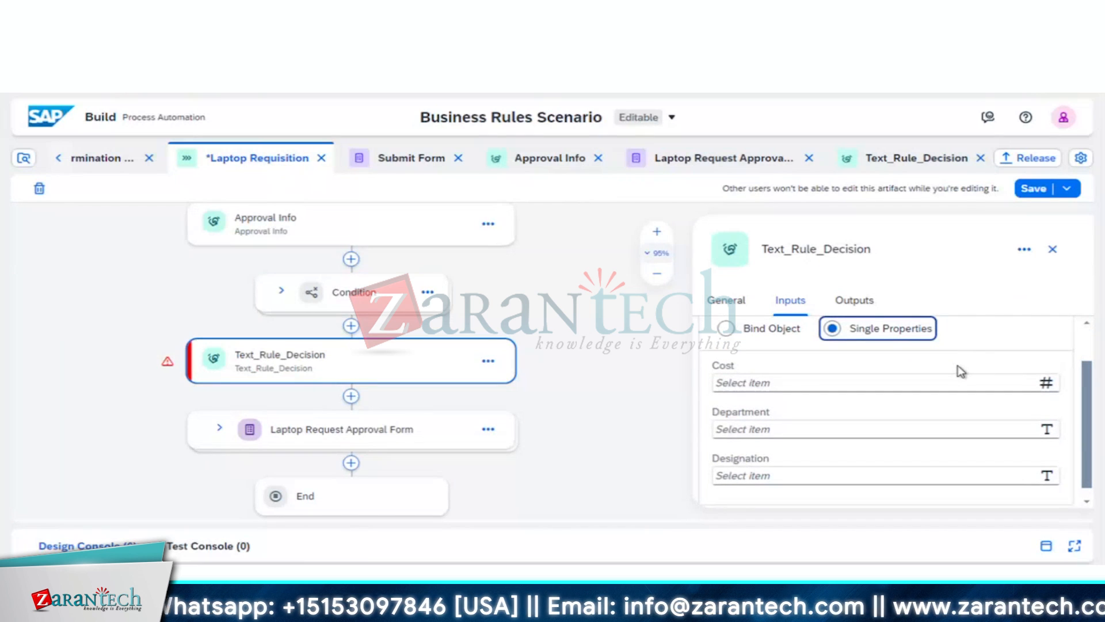
# - Map the Text_Rule_Decision's Cost input to Cost from the Submit Form trigger
pyautogui.click(919, 383)
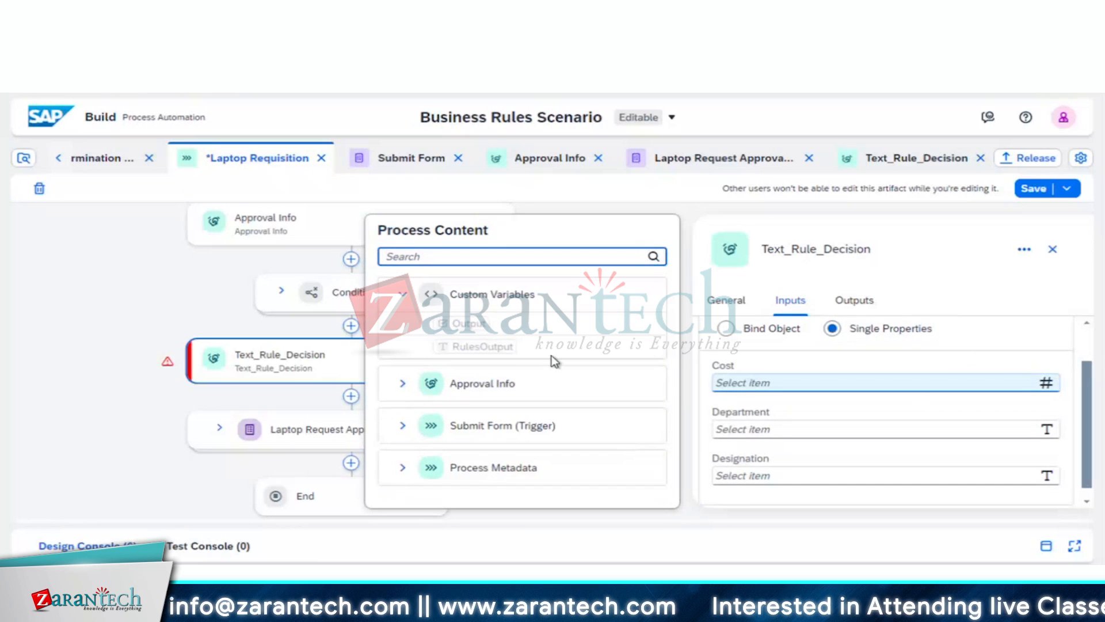
pyautogui.click(404, 296)
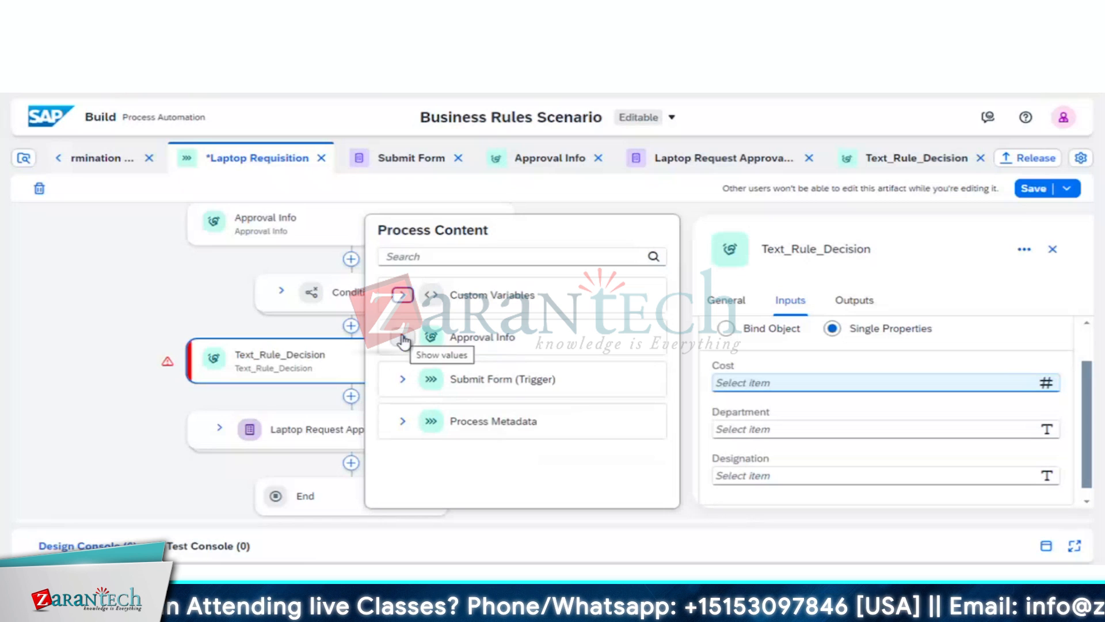
pyautogui.click(404, 379)
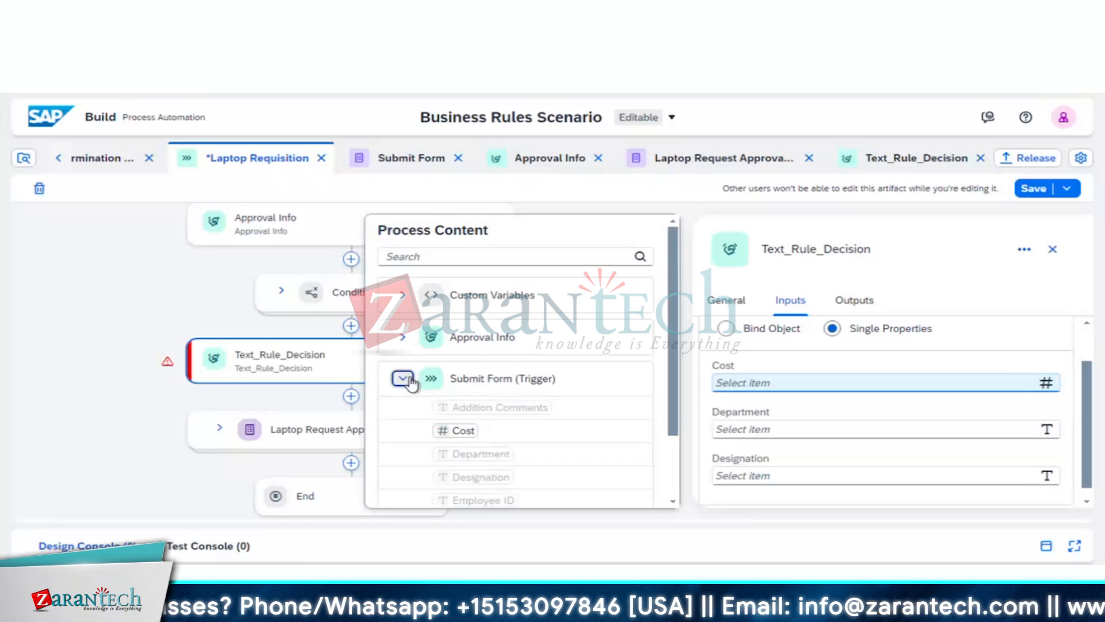
pyautogui.click(463, 431)
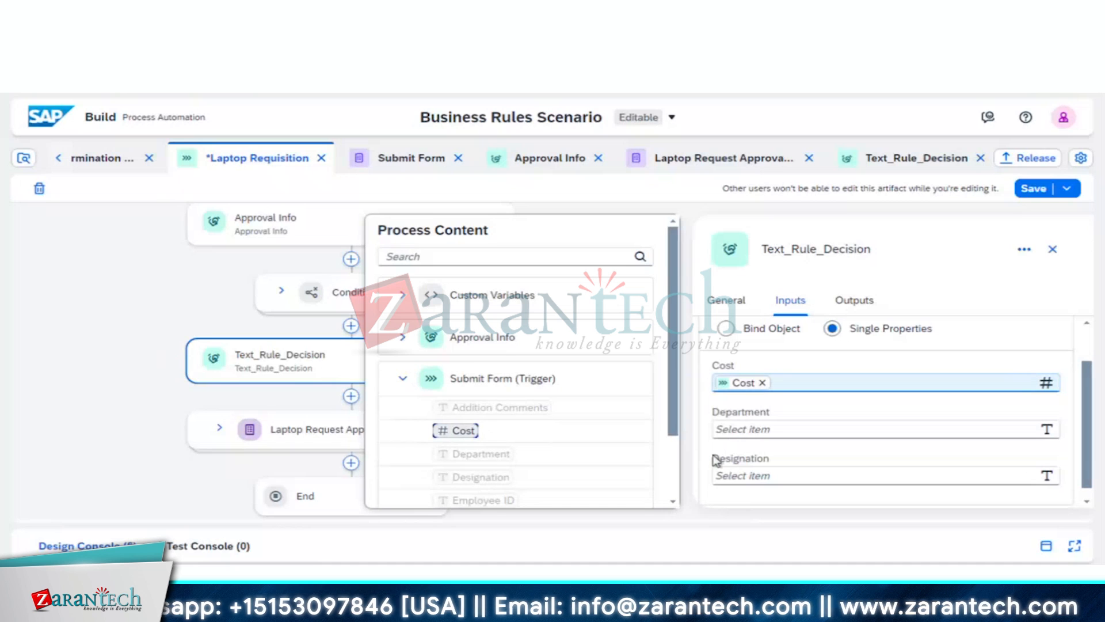
# - Map the Department and Designation inputs to the Department and Designation fields of the Submit Form trigger
pyautogui.click(759, 430)
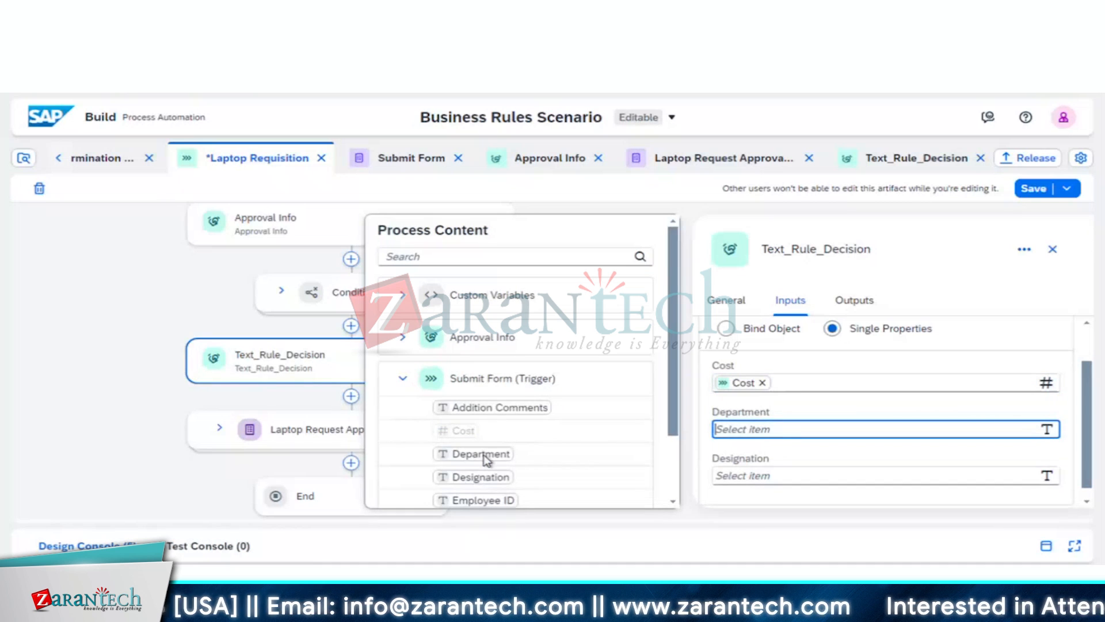
pyautogui.click(477, 455)
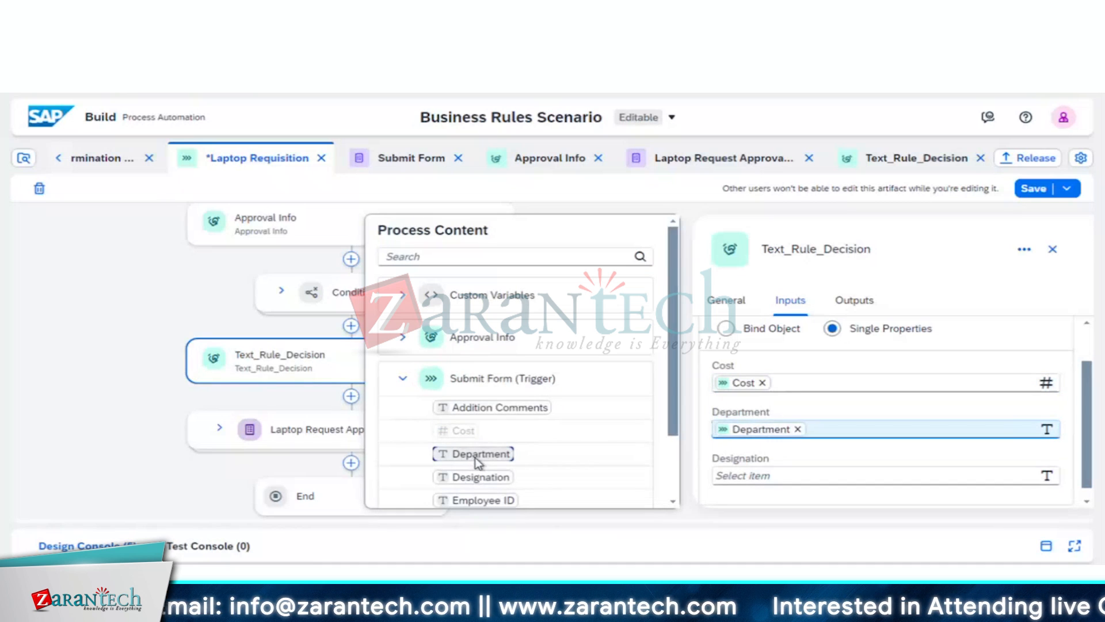
pyautogui.click(784, 477)
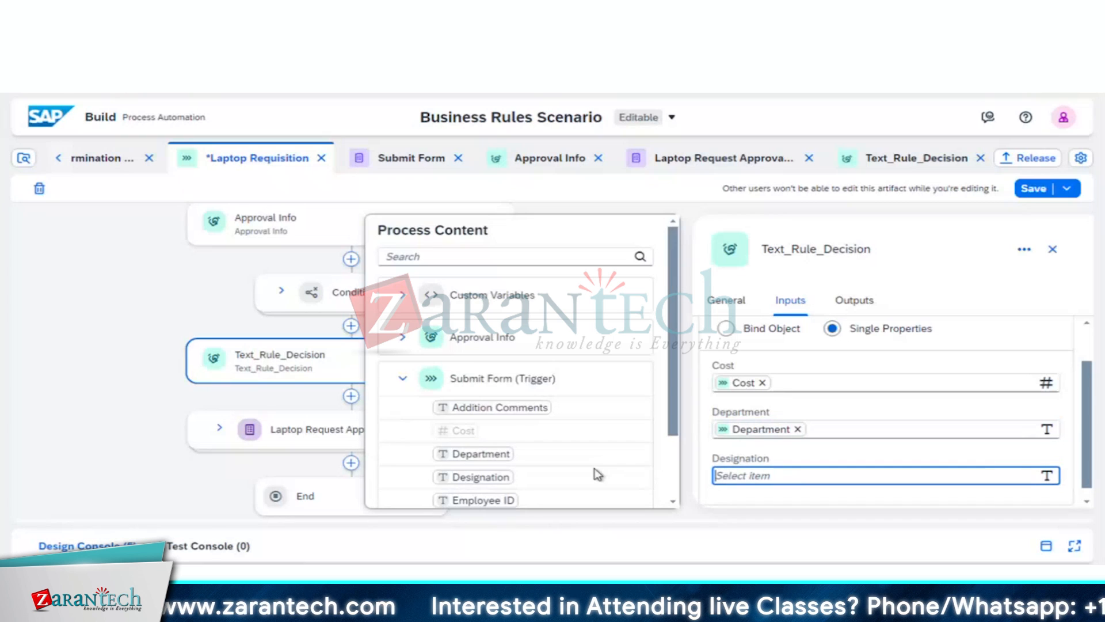
pyautogui.scroll(-2, 592, 473)
pyautogui.click(481, 429)
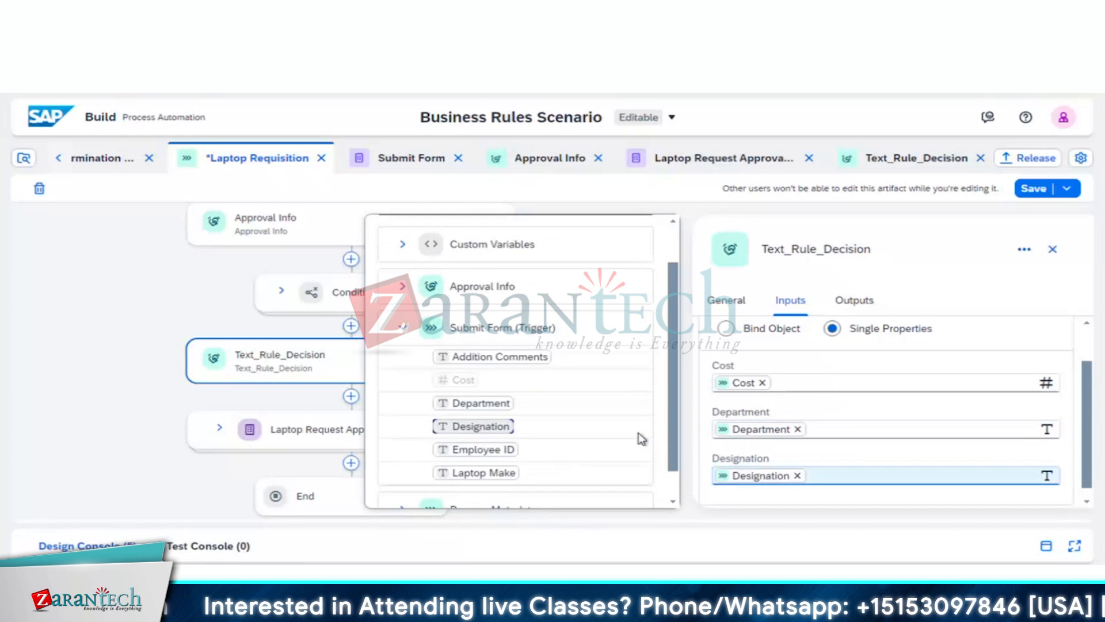
pyautogui.scroll(-1, 795, 481)
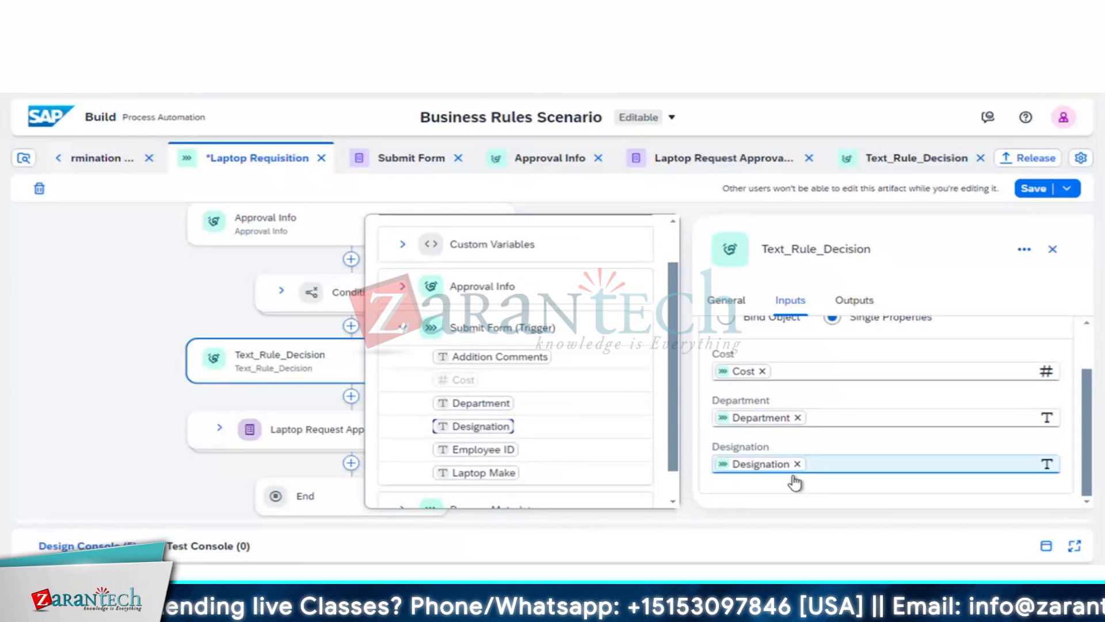
# - Check the Text_Rule_Decision's outputs and insert a Condition control directly after that decision in the process
pyautogui.click(851, 300)
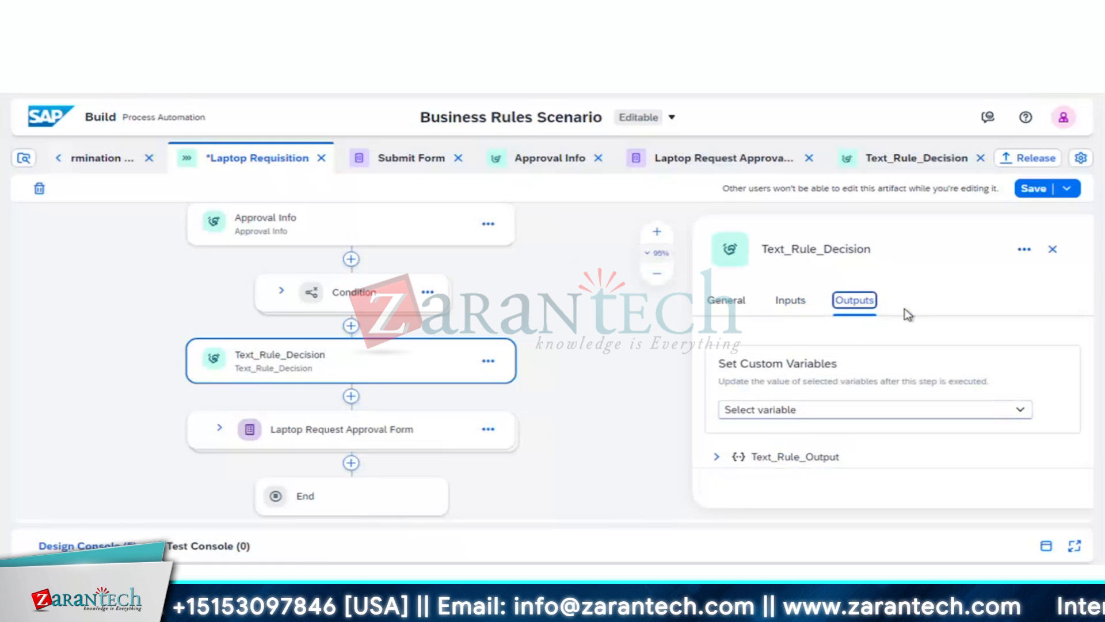
pyautogui.click(660, 362)
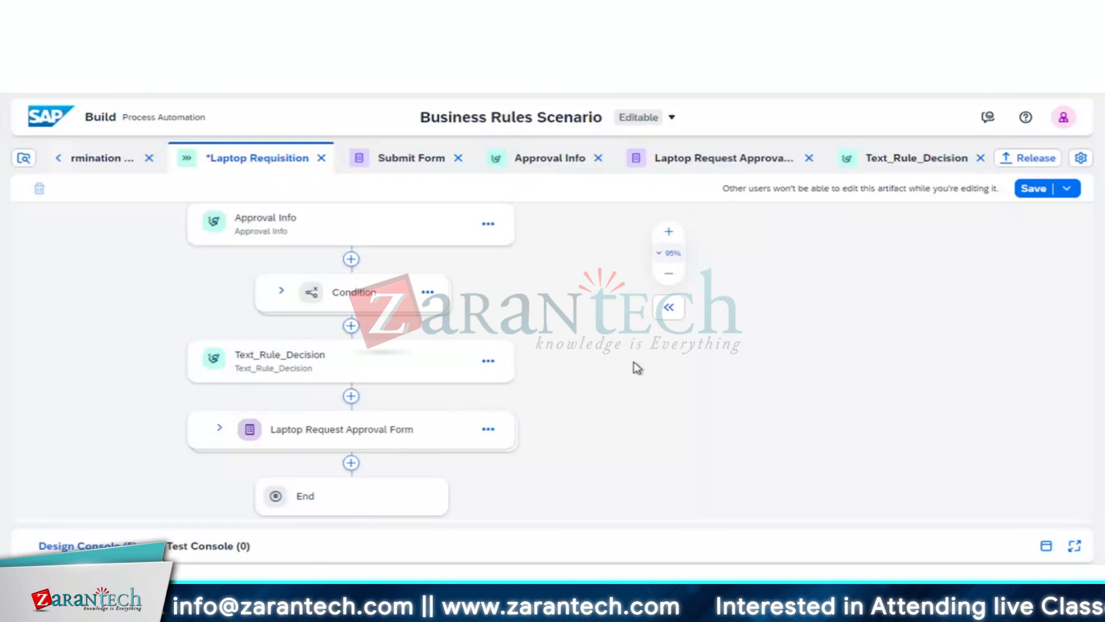
pyautogui.click(352, 396)
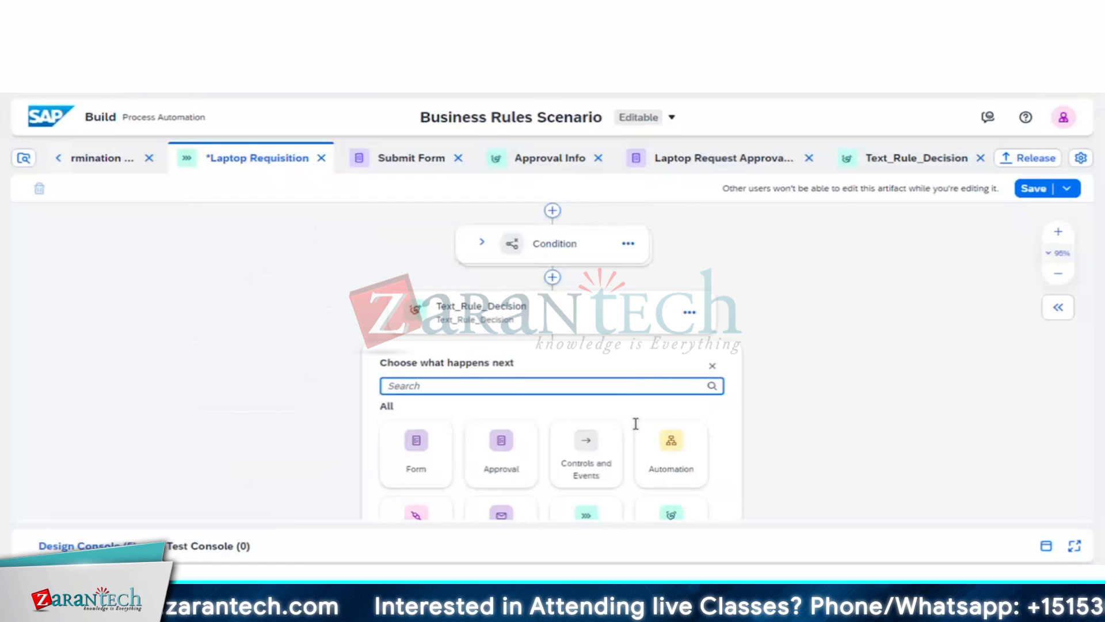
pyautogui.click(591, 469)
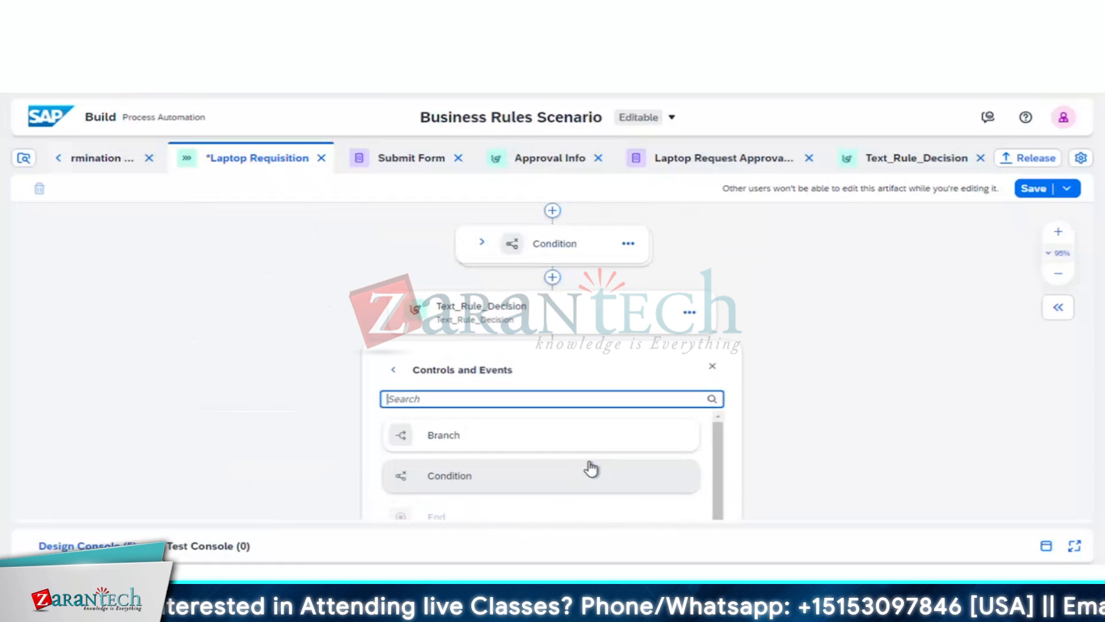
pyautogui.click(550, 486)
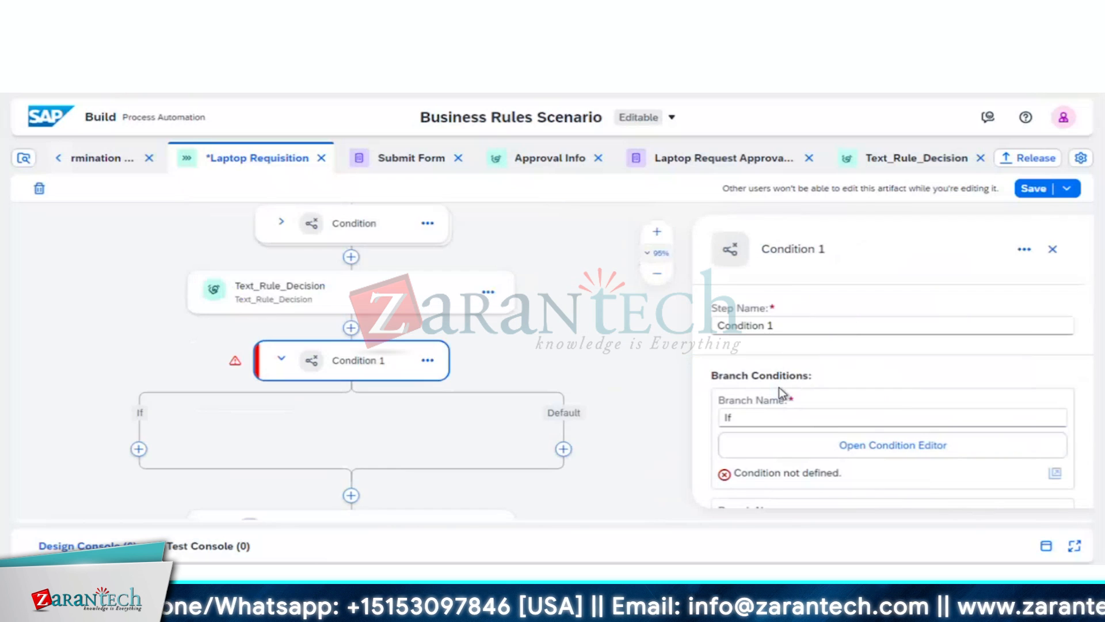
# - Try to set the new condition's If branch to the Text_Rule_Decision's Rule_Output is equal to Yes
pyautogui.click(866, 448)
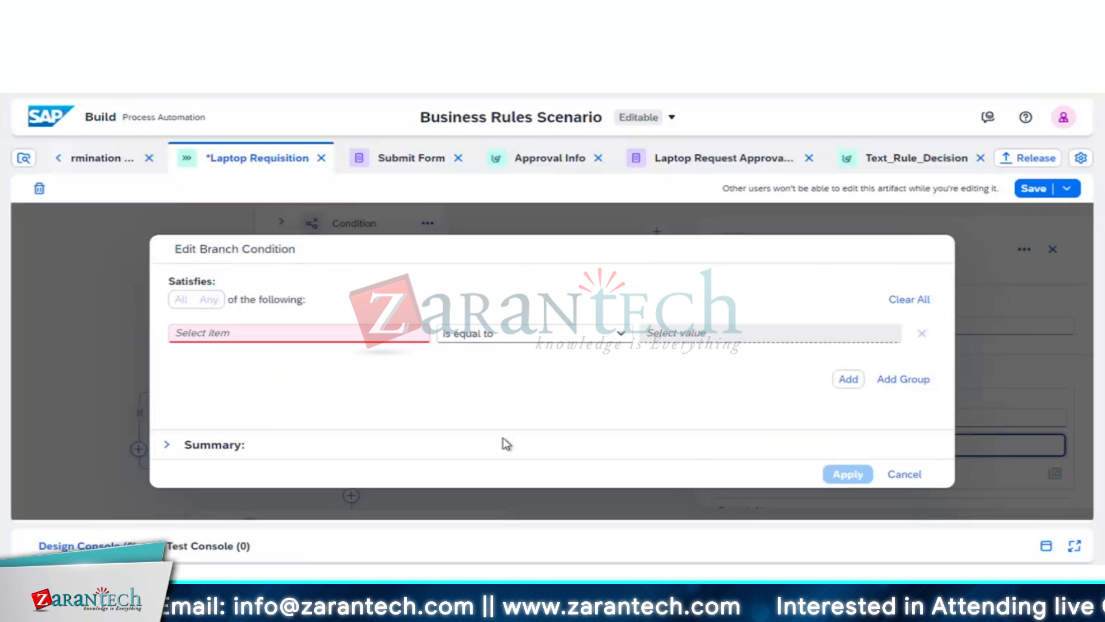
pyautogui.click(328, 333)
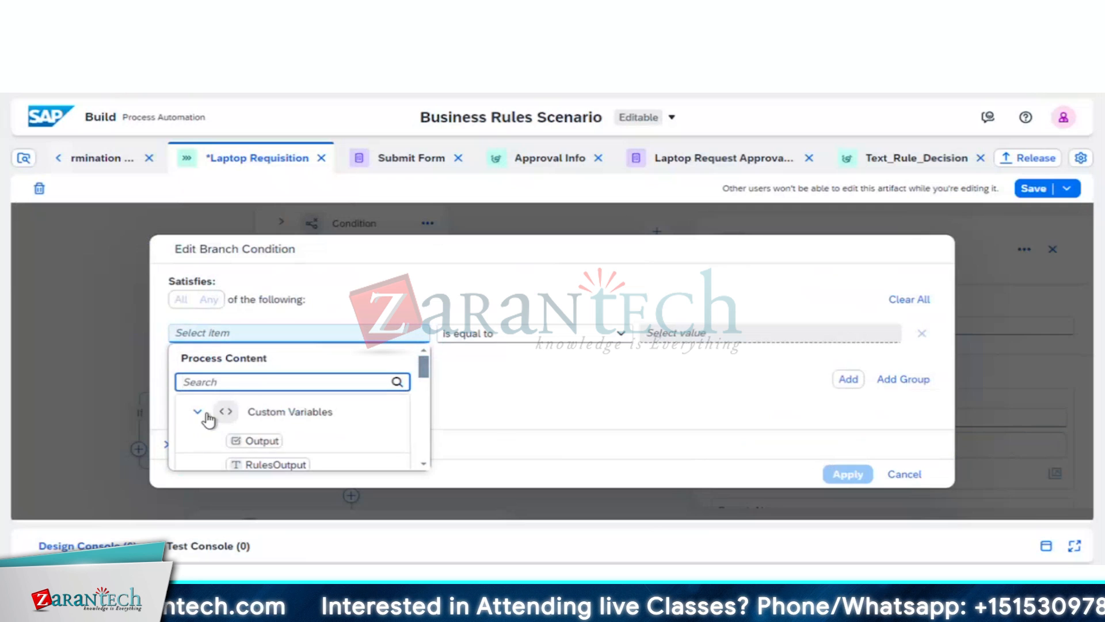
pyautogui.click(206, 415)
pyautogui.scroll(-1, 315, 416)
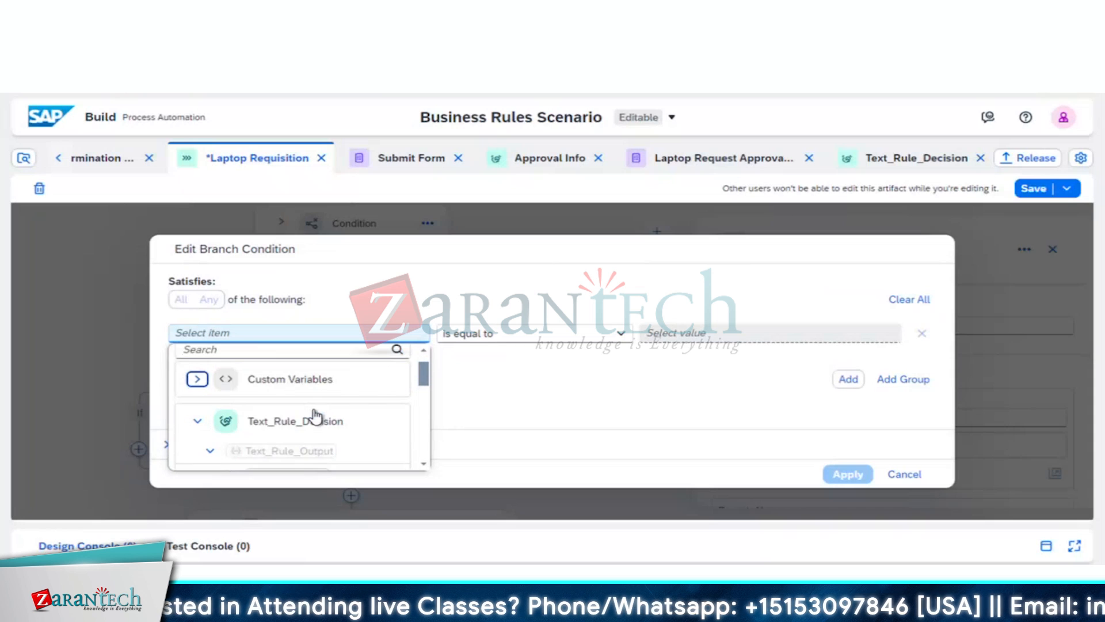
pyautogui.scroll(-1, 315, 416)
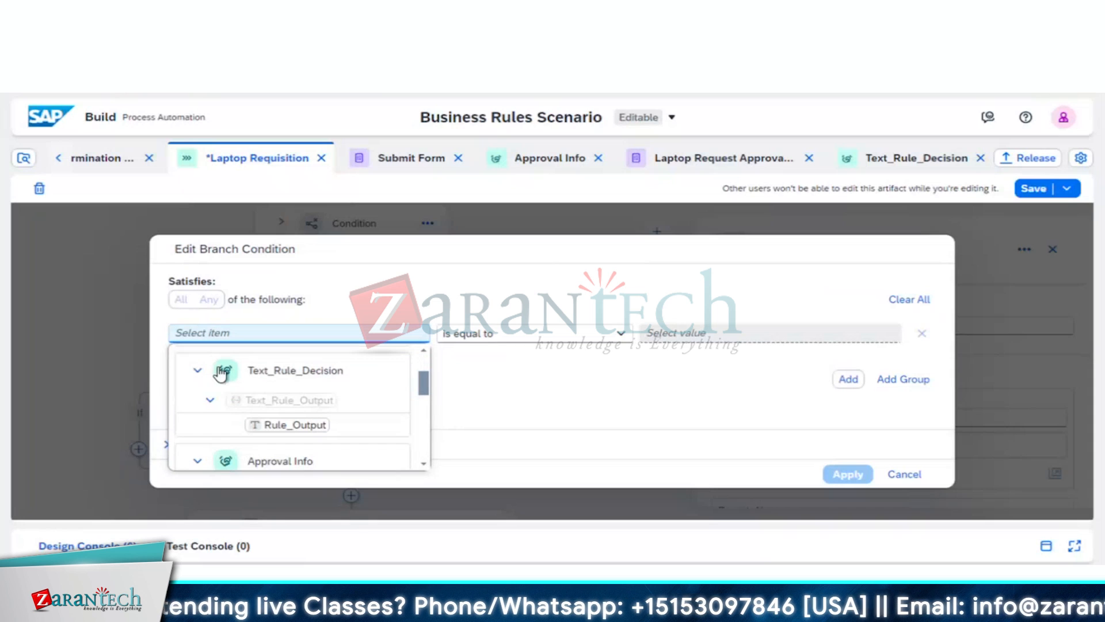
pyautogui.click(288, 425)
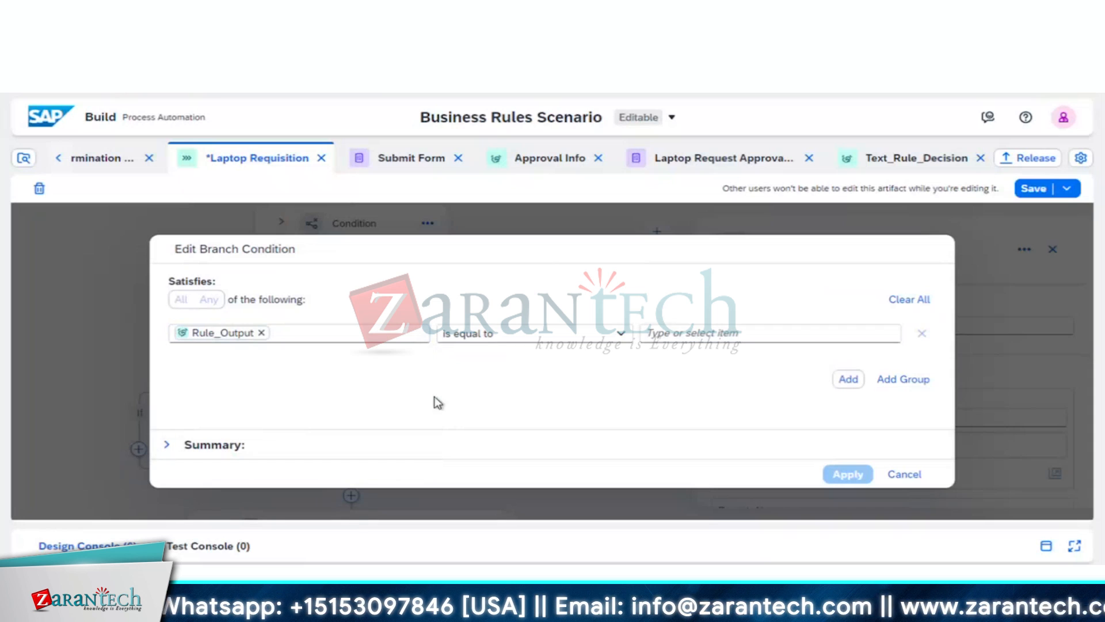
pyautogui.click(622, 339)
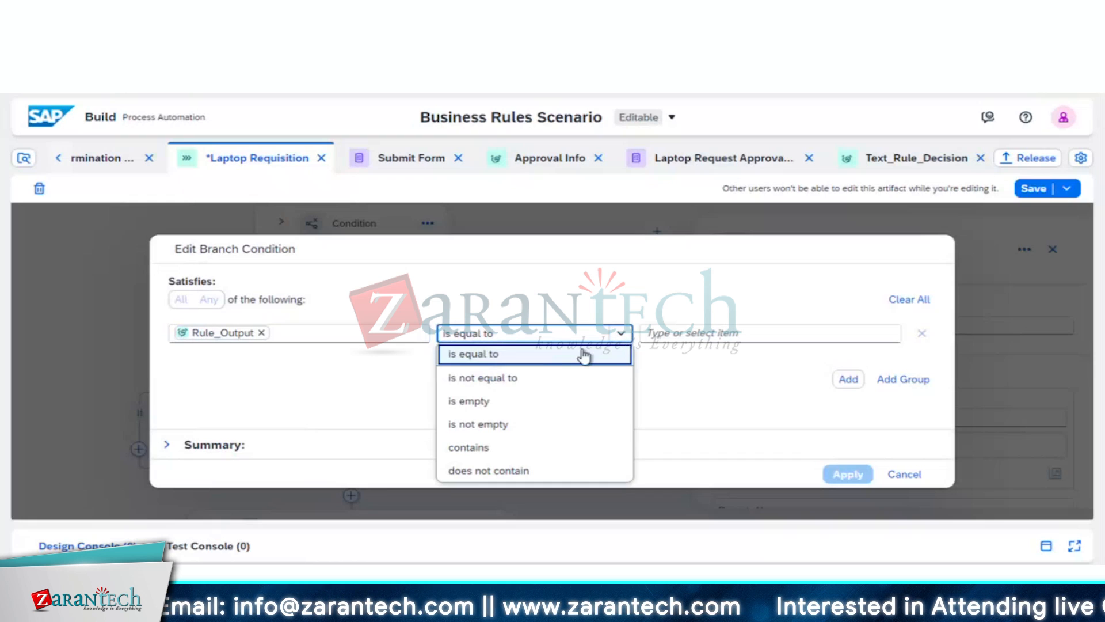
pyautogui.click(545, 360)
pyautogui.click(680, 334)
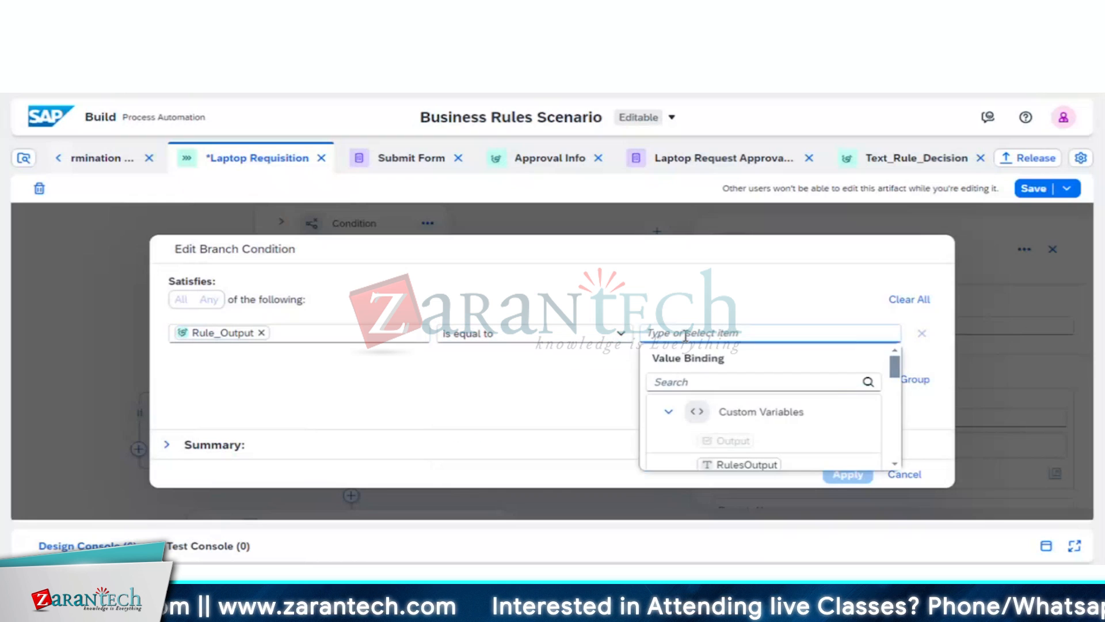
pyautogui.write('Yes')
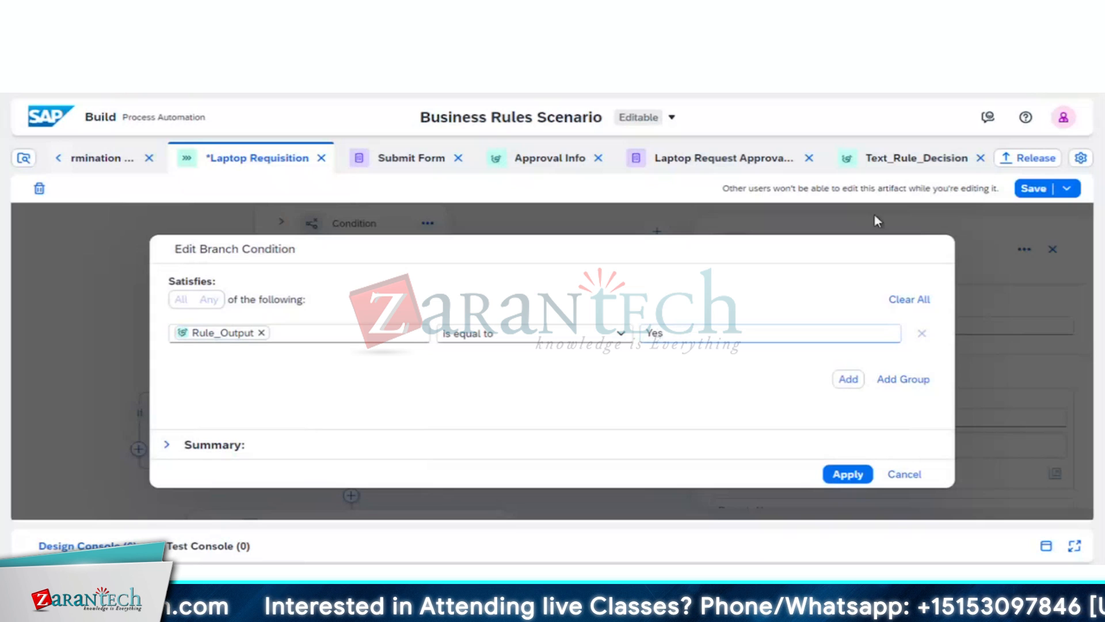
# - Check the exact Rule_Output value of the If branch in the Text_Rule_Decision's text rule
pyautogui.click(933, 157)
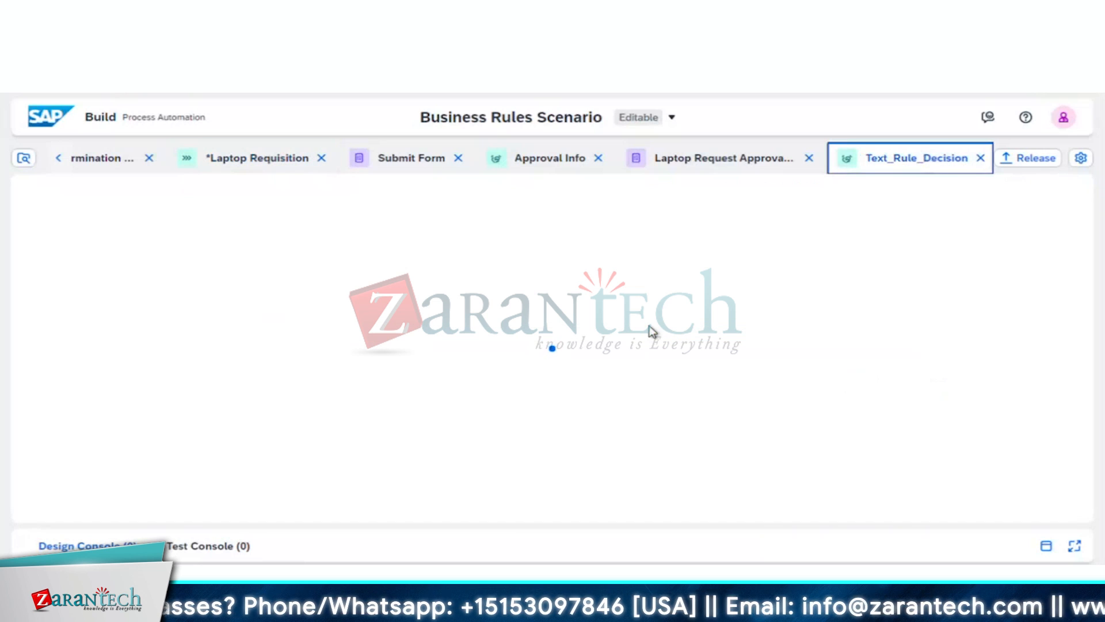
pyautogui.scroll(-2, 659, 367)
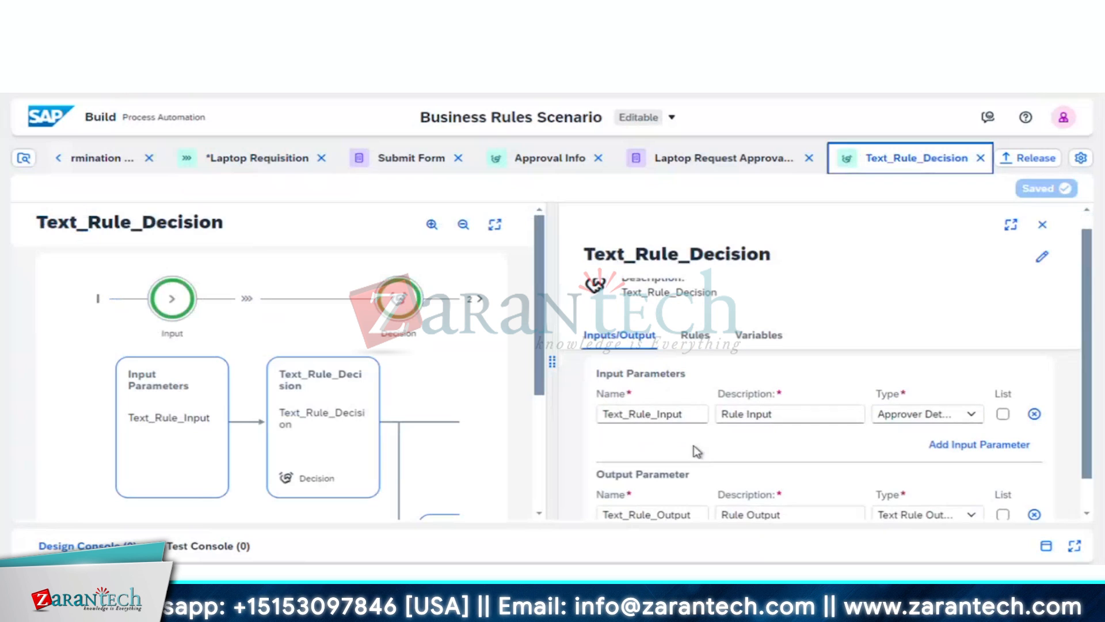
pyautogui.click(703, 322)
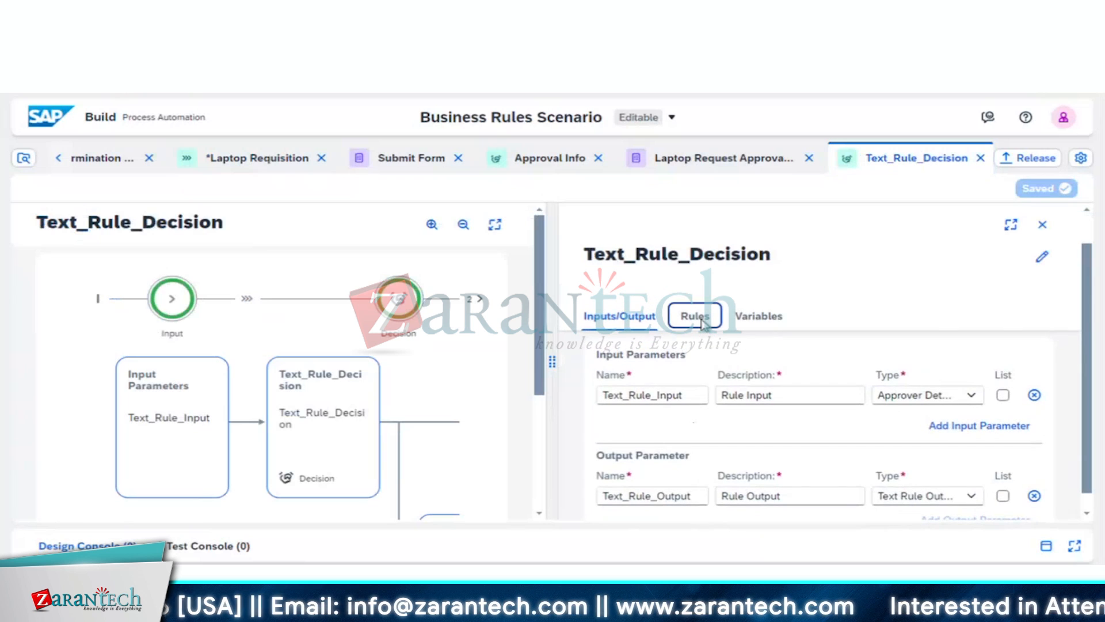
pyautogui.click(681, 455)
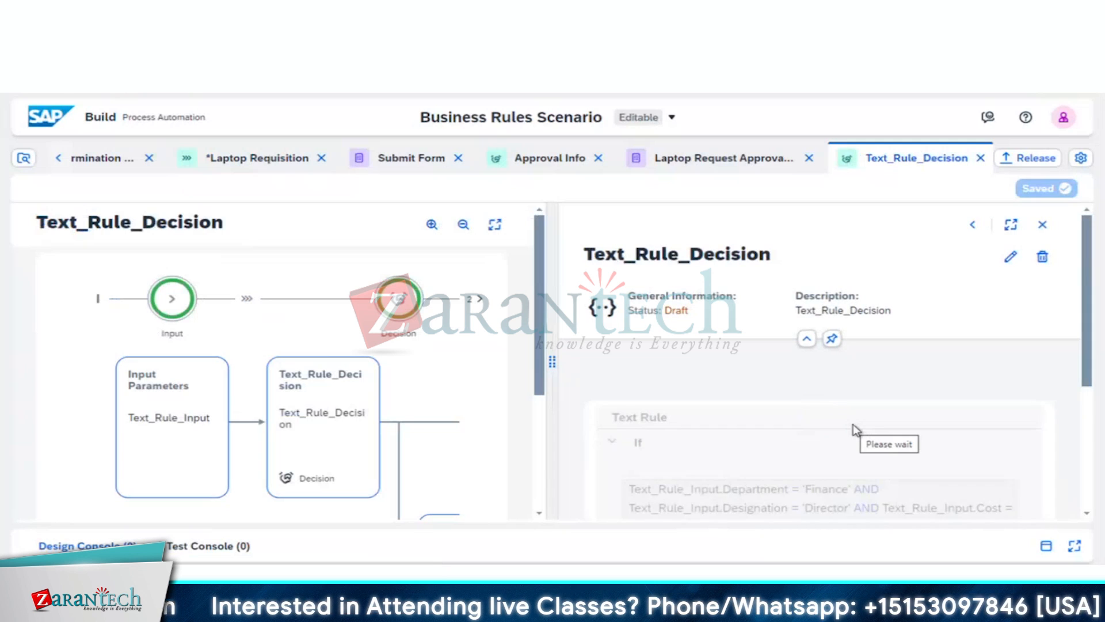
pyautogui.scroll(-5, 862, 457)
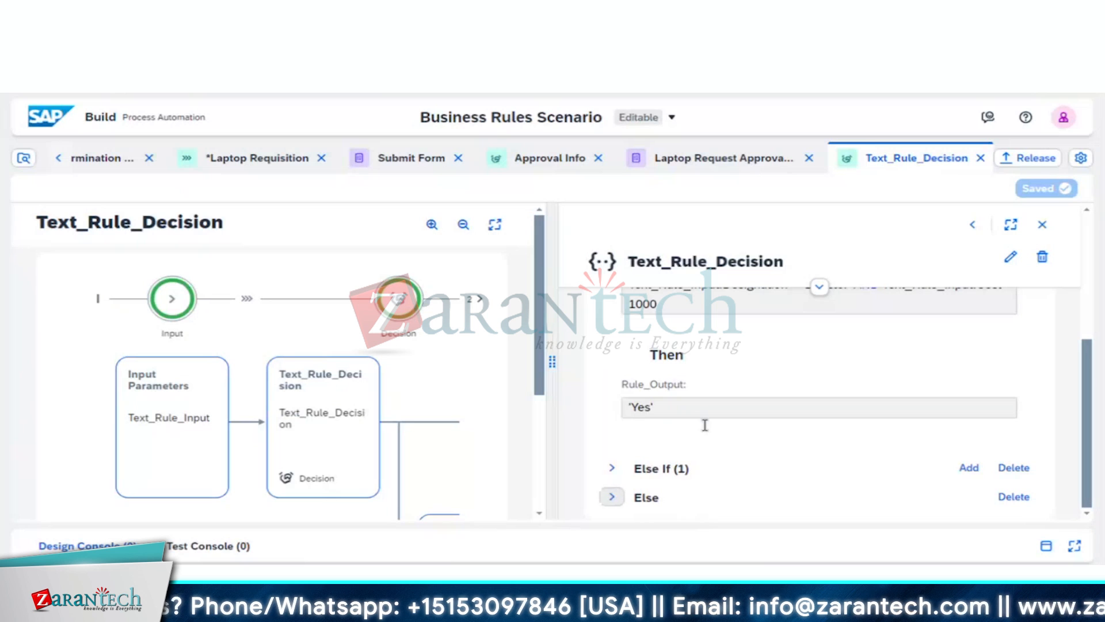
# - Define the If branch of Condition 1 in the Laptop Requisition process as Rule_Output is equal to Yes and apply it
pyautogui.click(308, 159)
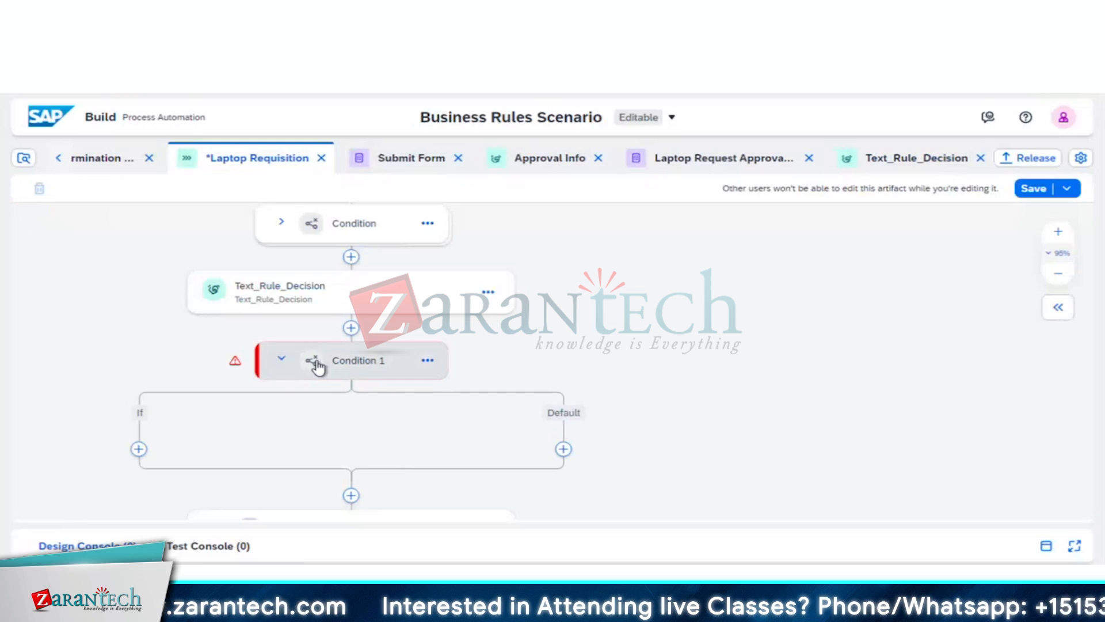
pyautogui.click(316, 363)
pyautogui.click(876, 447)
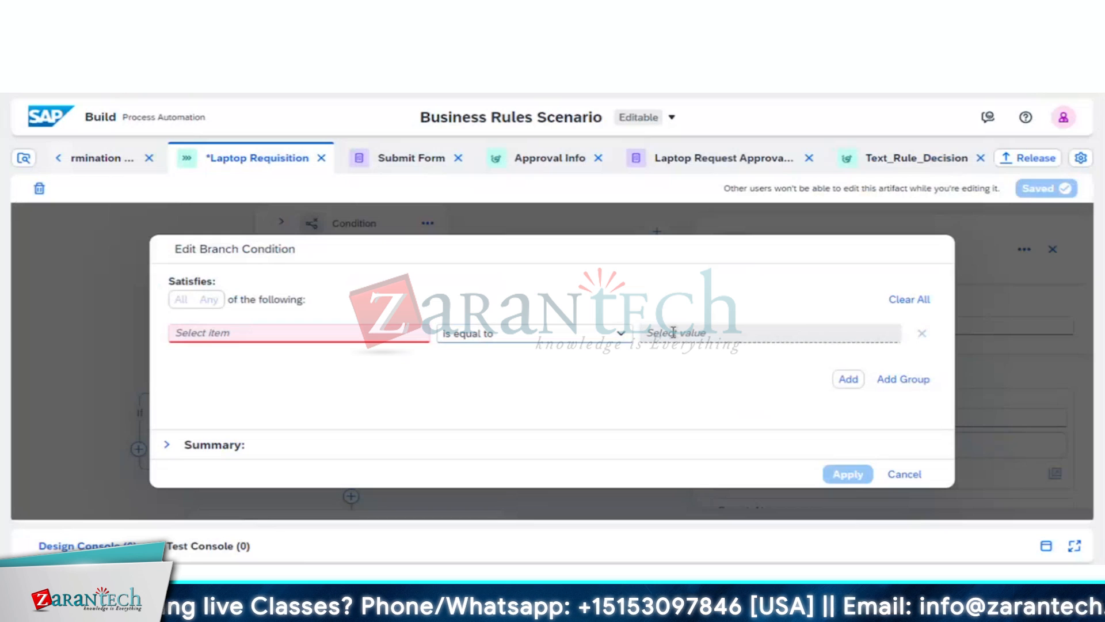
pyautogui.click(265, 332)
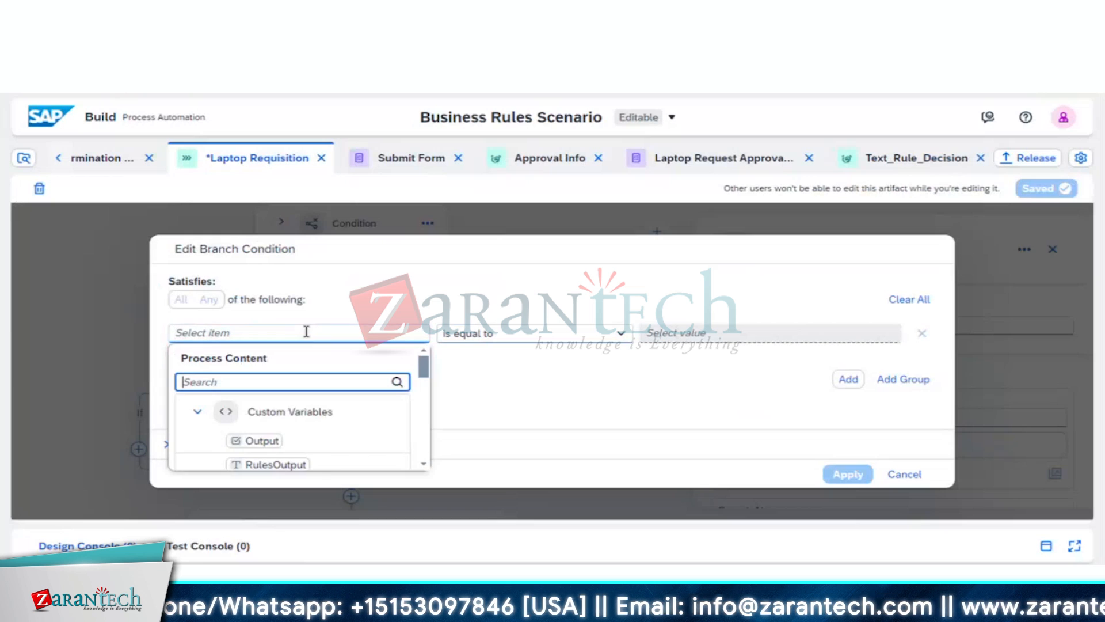
pyautogui.click(197, 412)
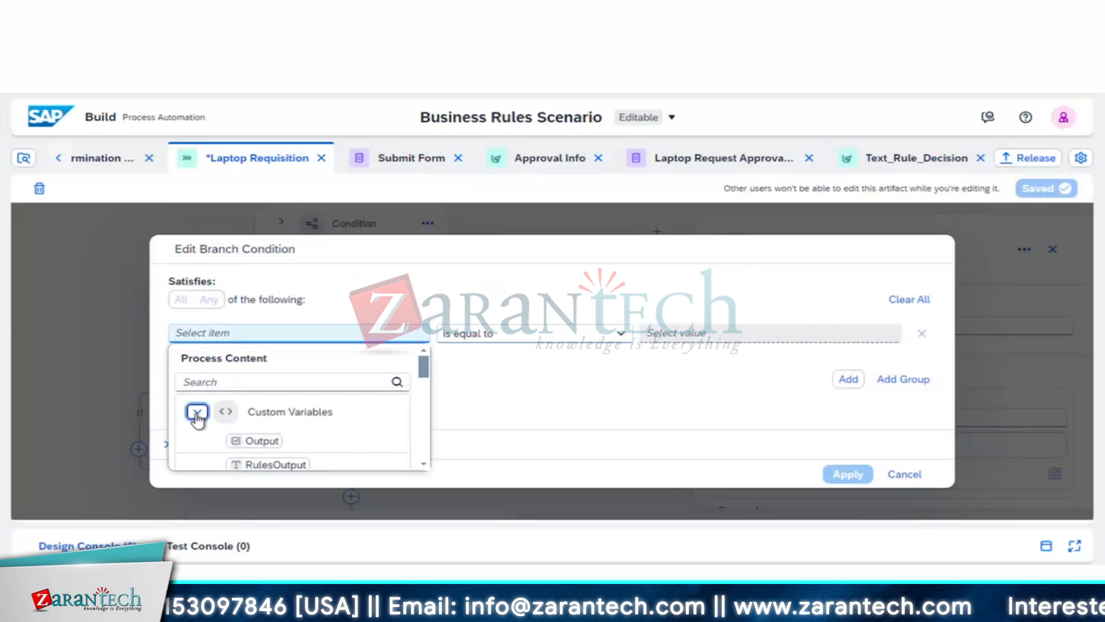
pyautogui.scroll(-2, 291, 436)
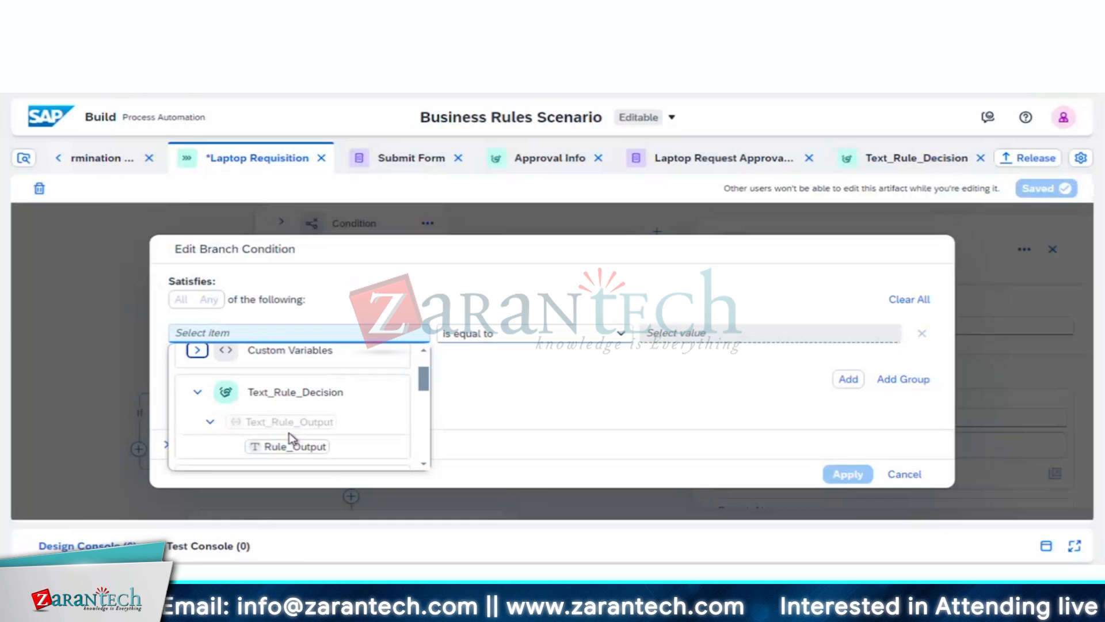
pyautogui.click(287, 447)
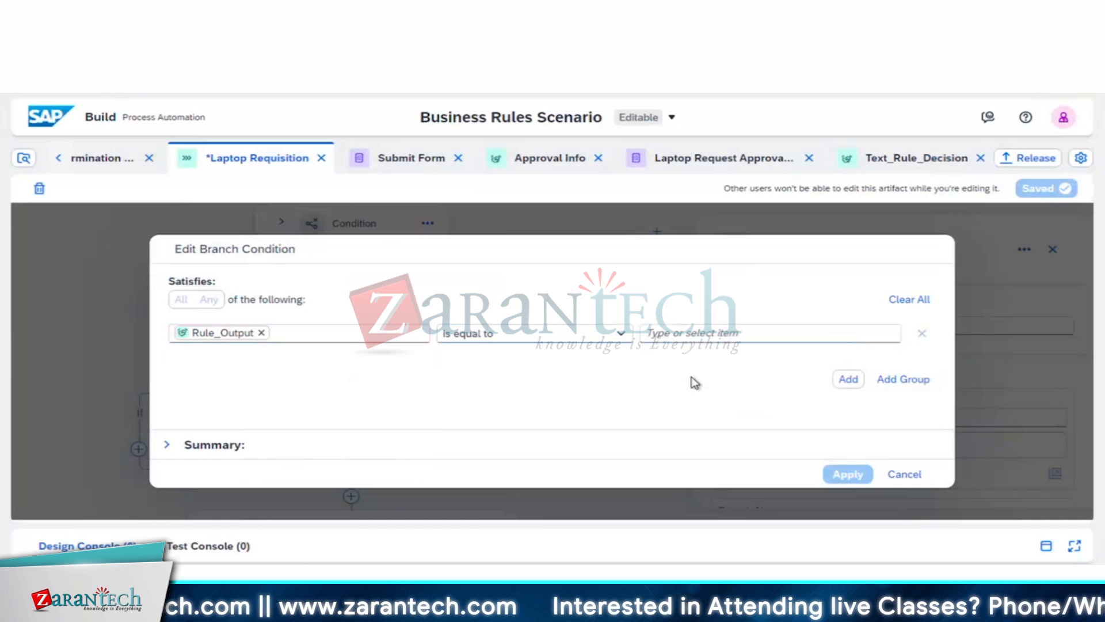
pyautogui.click(703, 331)
pyautogui.write('Yes')
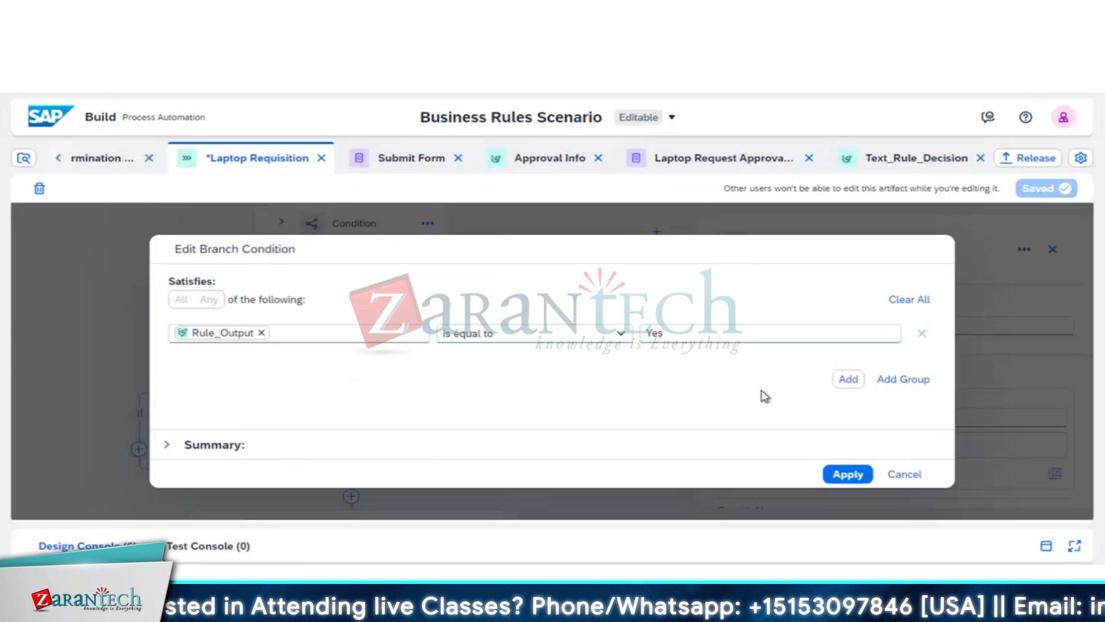
pyautogui.click(848, 474)
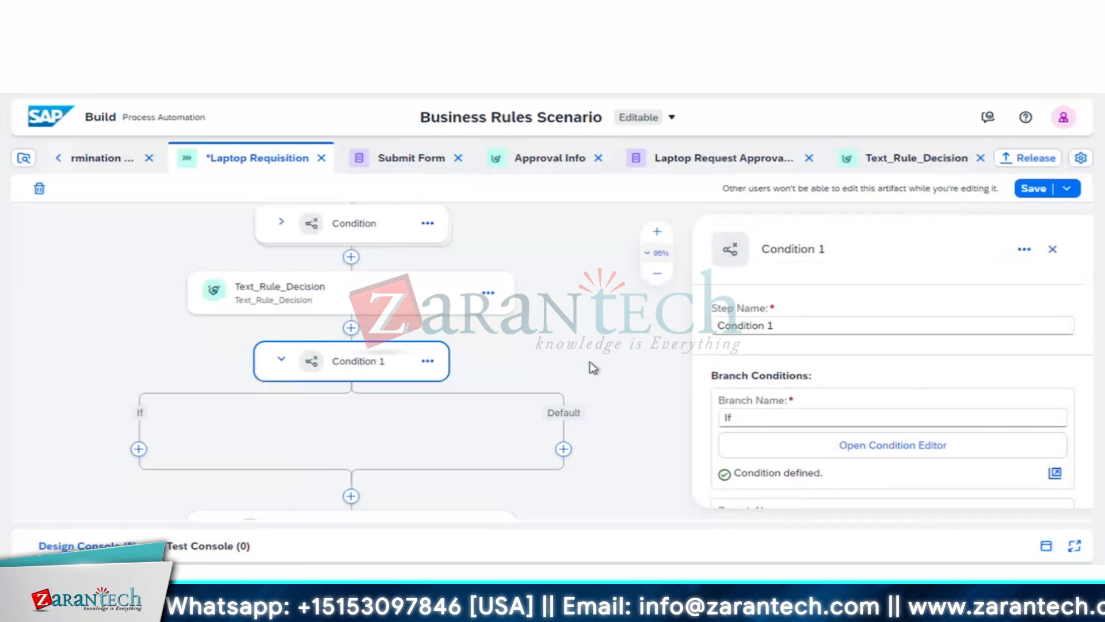
# - Insert an End control in the Default branch of Condition 1 in the Laptop Requisition process
pyautogui.scroll(-2, 573, 371)
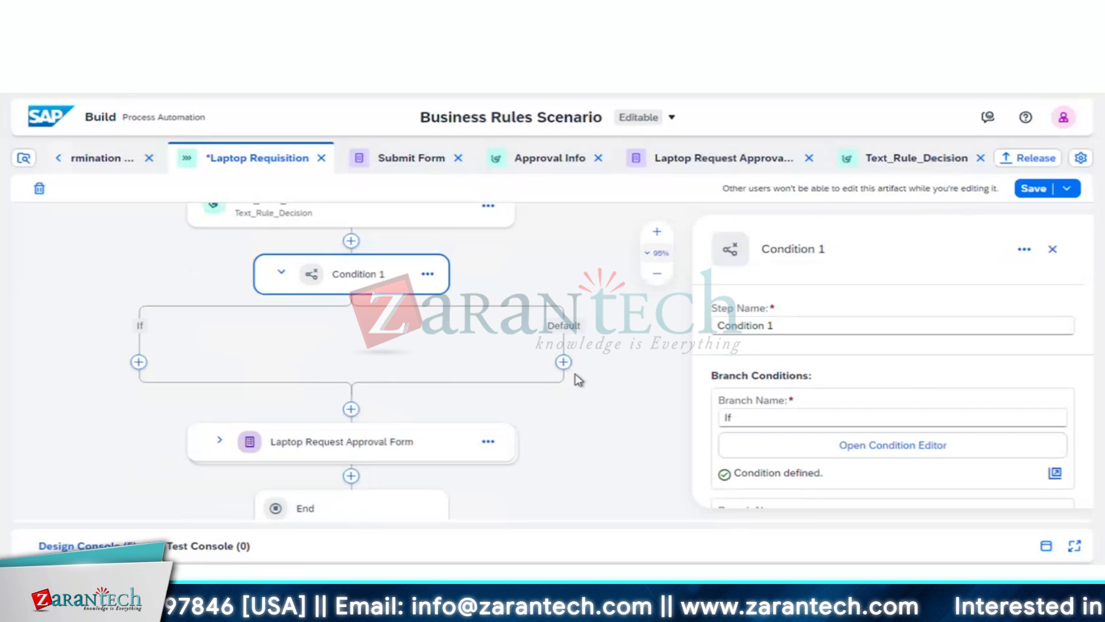
pyautogui.scroll(1, 598, 323)
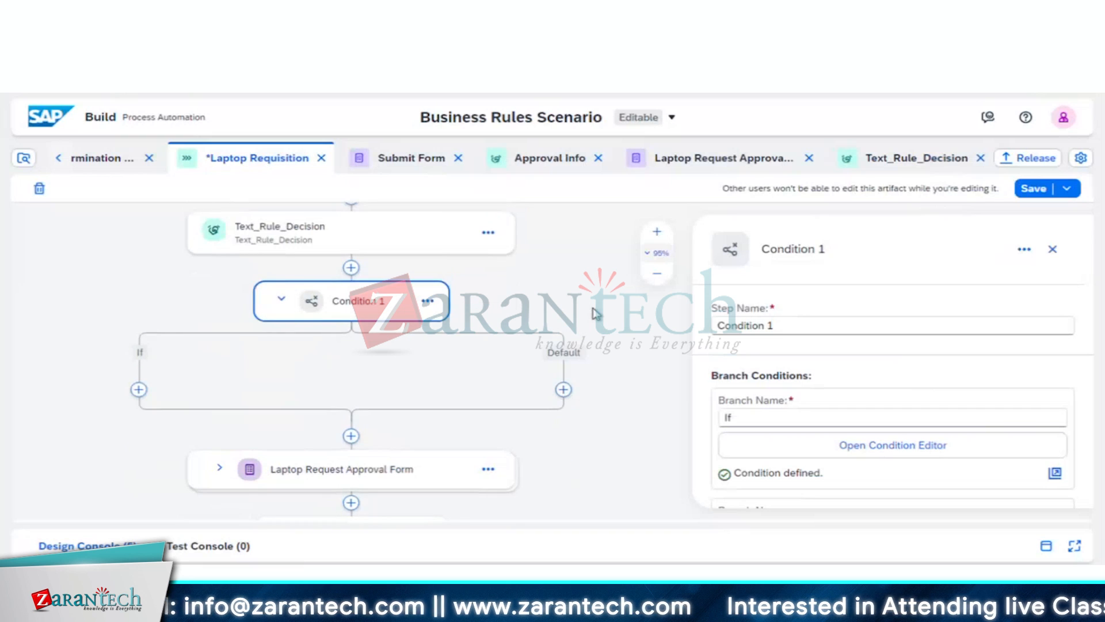
pyautogui.scroll(2, 596, 314)
pyautogui.scroll(-2, 575, 356)
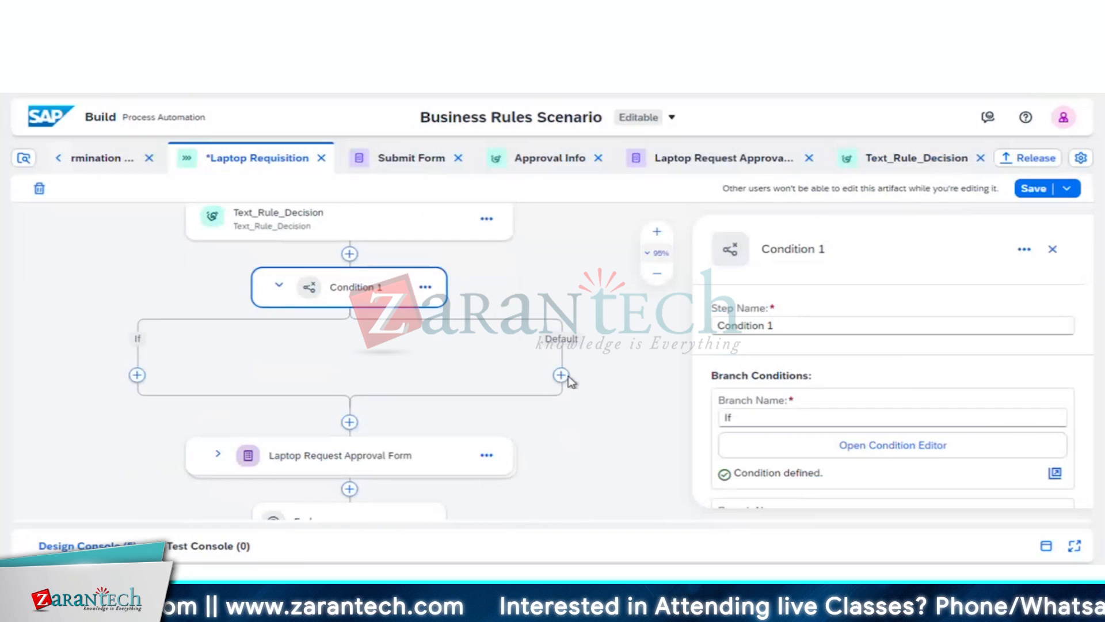
pyautogui.click(562, 375)
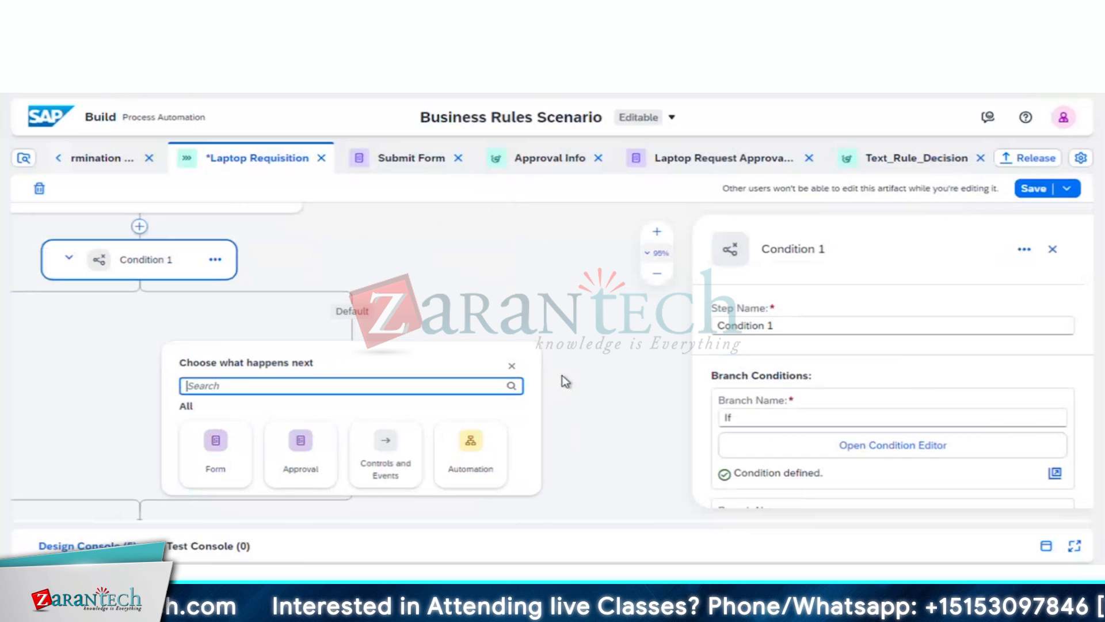
pyautogui.click(387, 461)
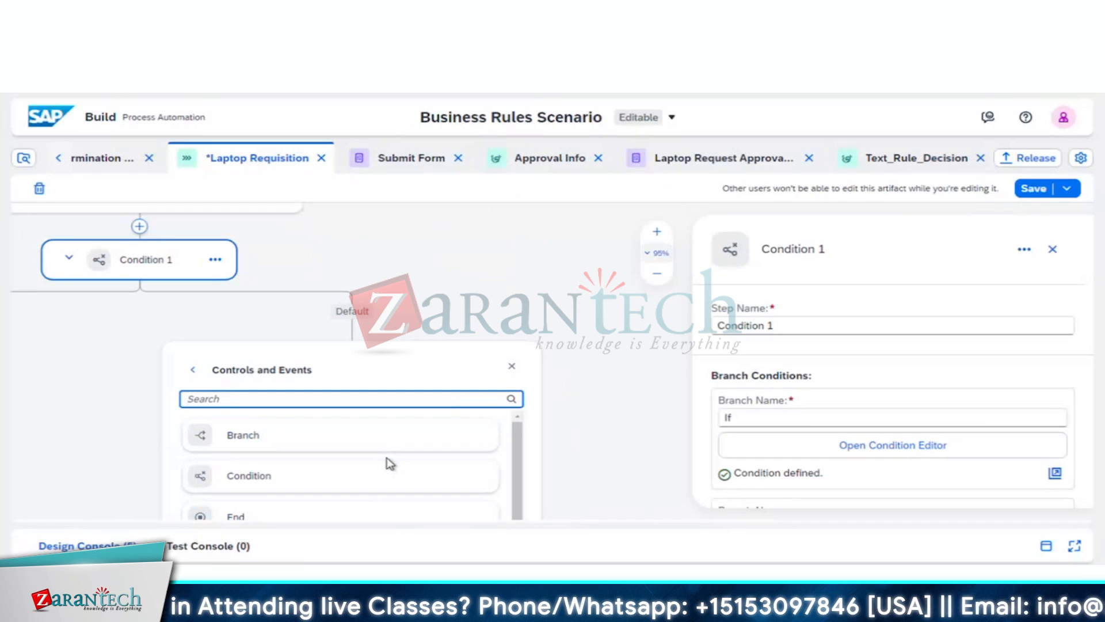
pyautogui.click(313, 516)
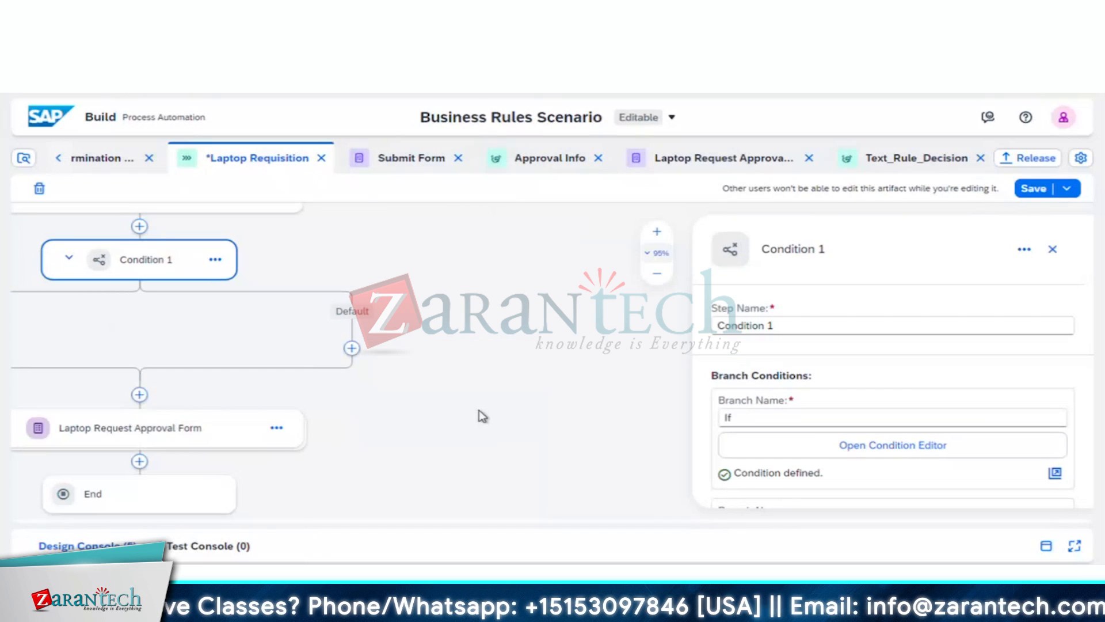
pyautogui.click(520, 360)
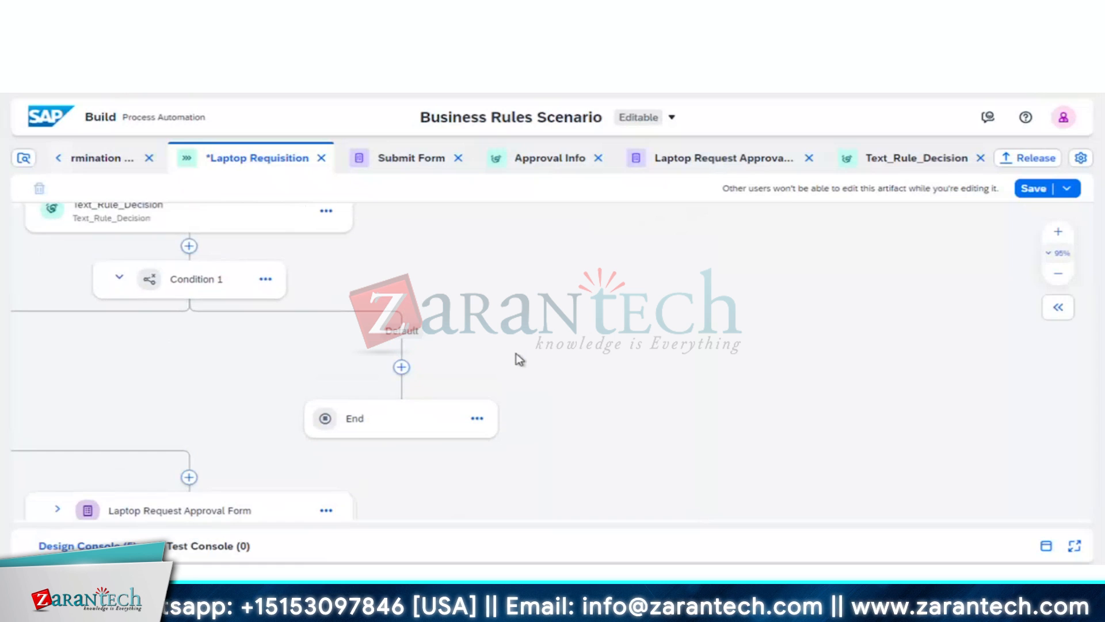
# - Expand the first Condition after Approval Info and review the If and Default branches of both conditions
pyautogui.scroll(5, 520, 360)
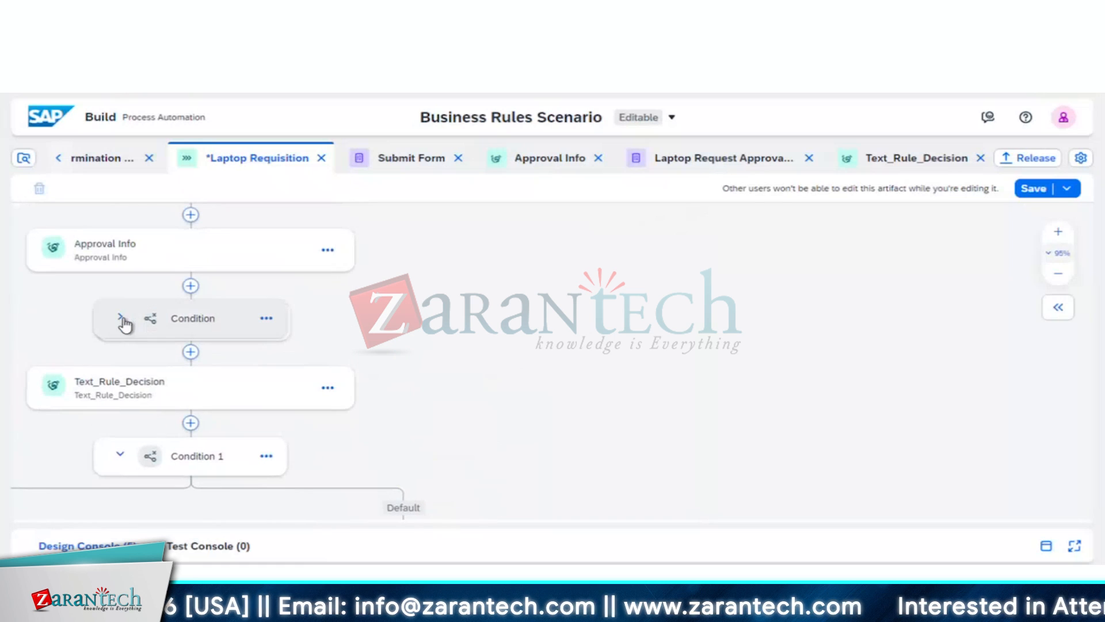
pyautogui.click(121, 319)
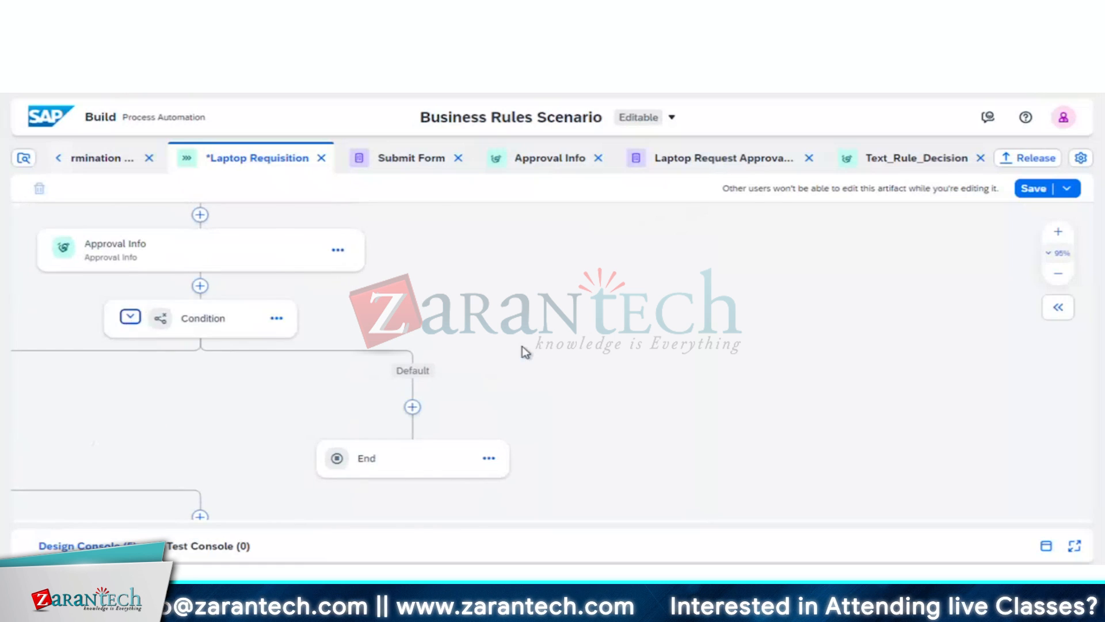
pyautogui.scroll(-5, 525, 352)
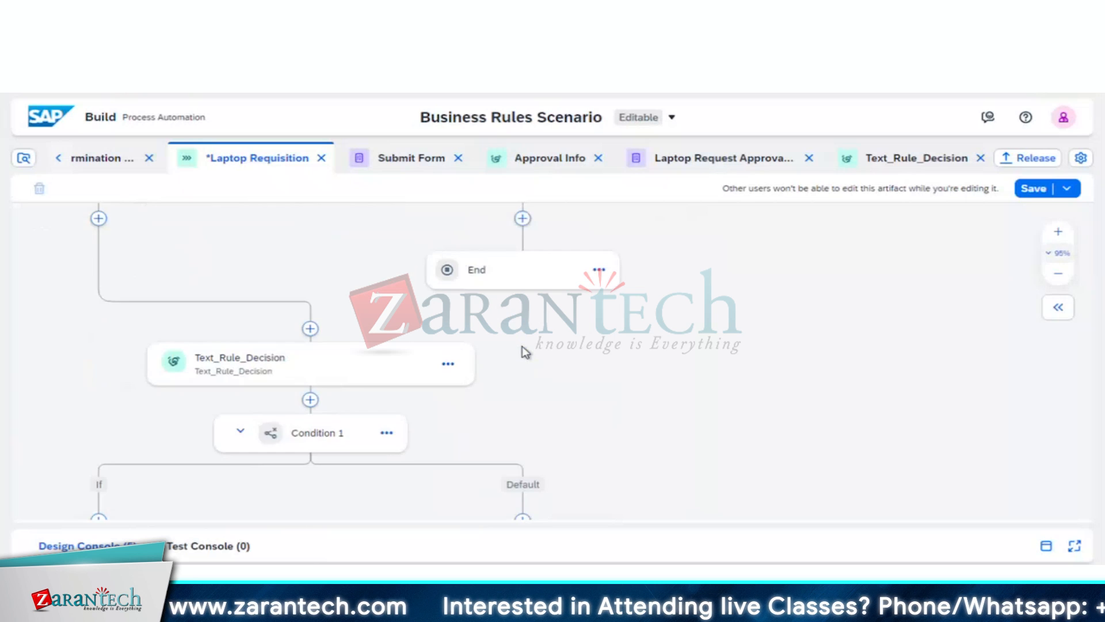
pyautogui.scroll(-3, 526, 352)
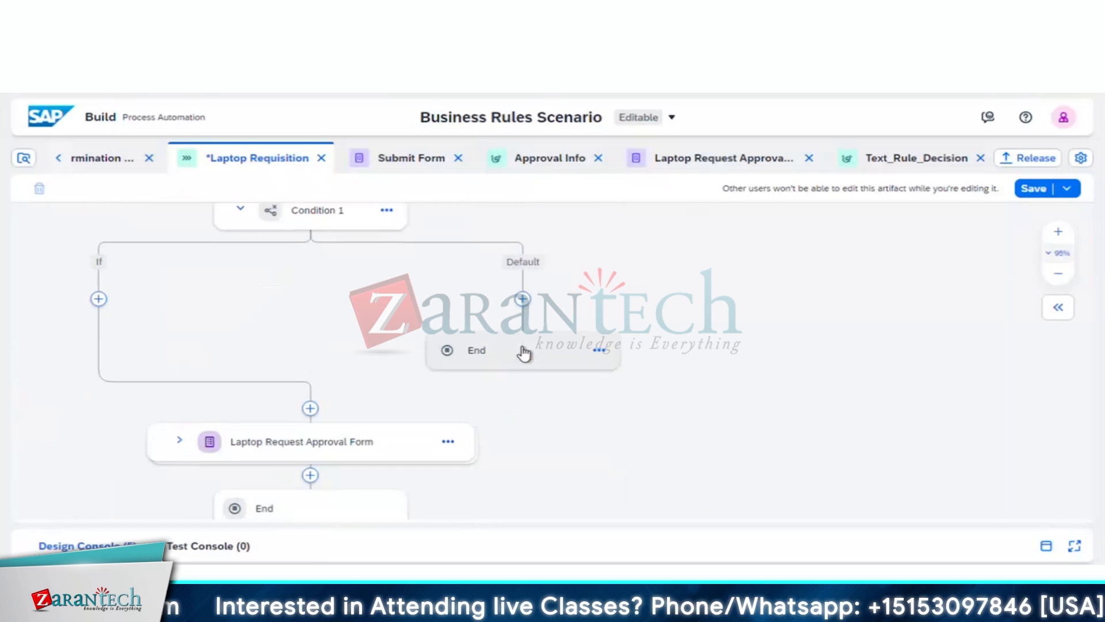
pyautogui.scroll(-1, 524, 353)
pyautogui.scroll(5, 524, 352)
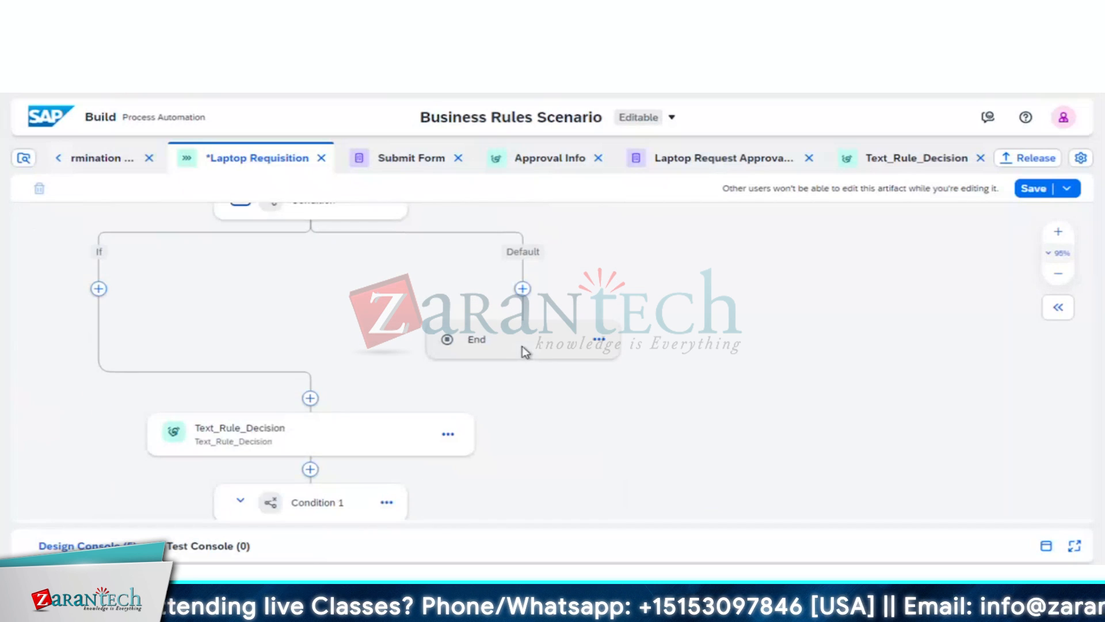
pyautogui.scroll(3, 523, 346)
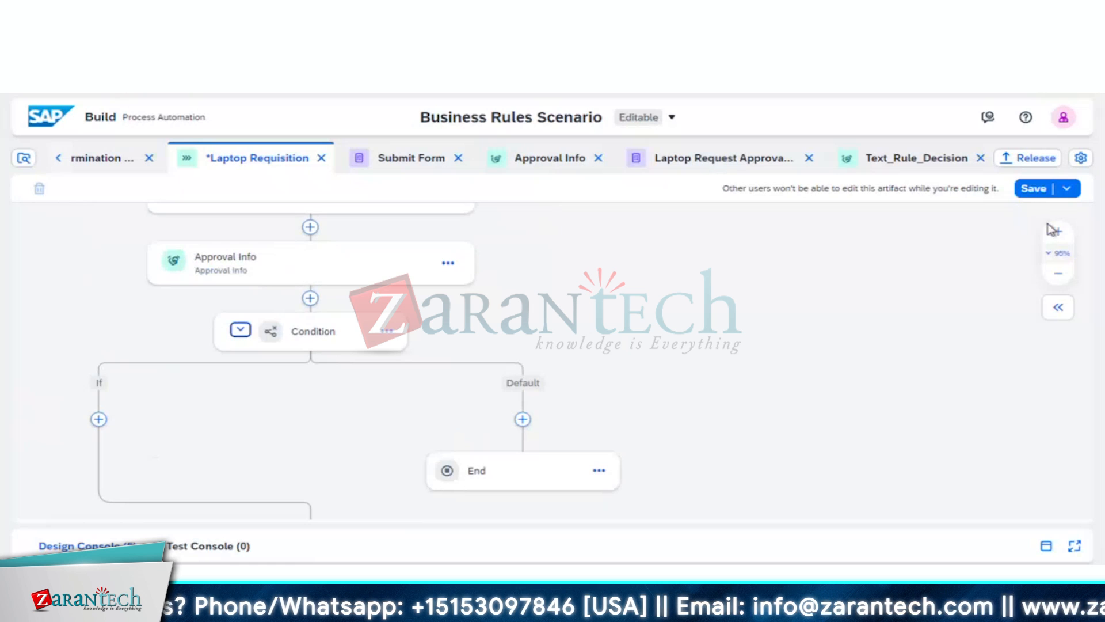
# - Save the Laptop Requisition process and start releasing the project
pyautogui.click(1032, 190)
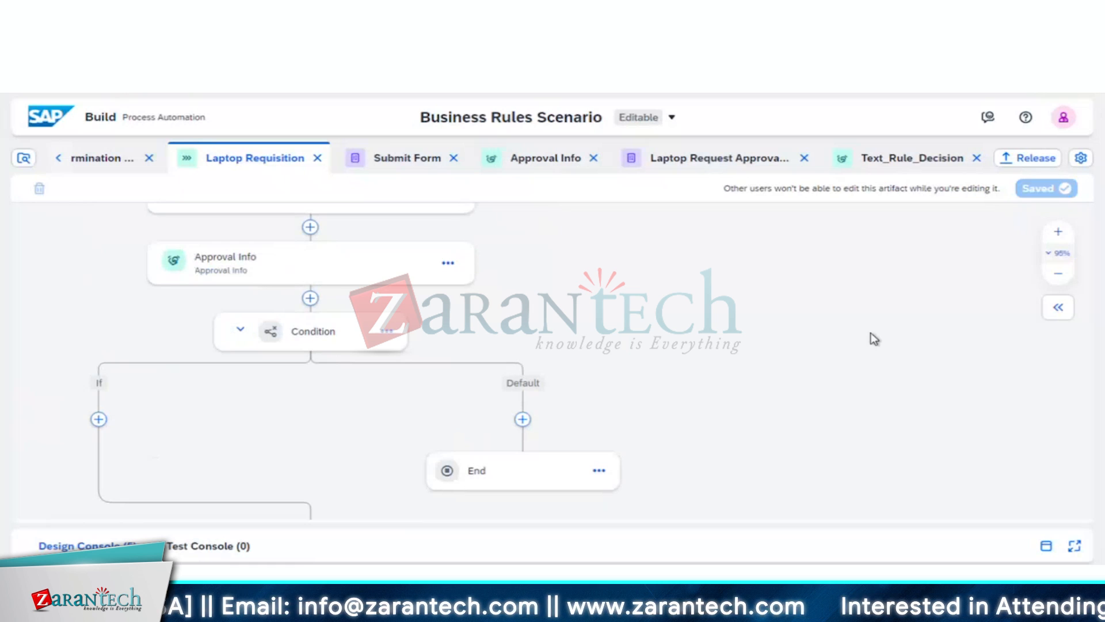
pyautogui.click(1036, 158)
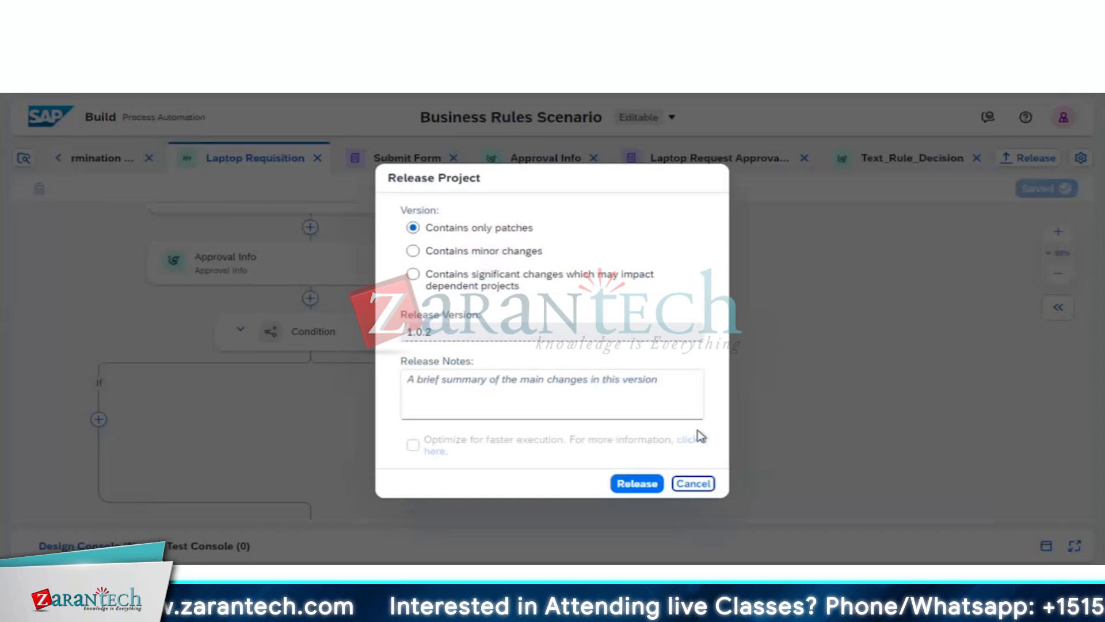
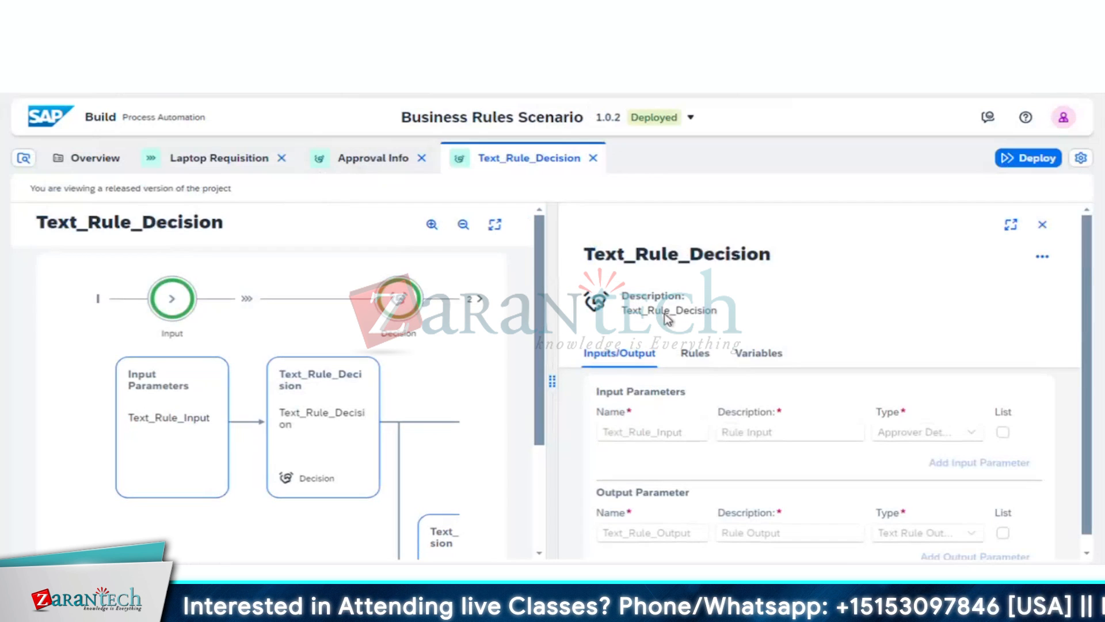
# - Examine the Text_Rule_Decision's text rule and the Approval Info decision's Laptop Request Approveral Determination table in released version 1.0.2
pyautogui.click(697, 354)
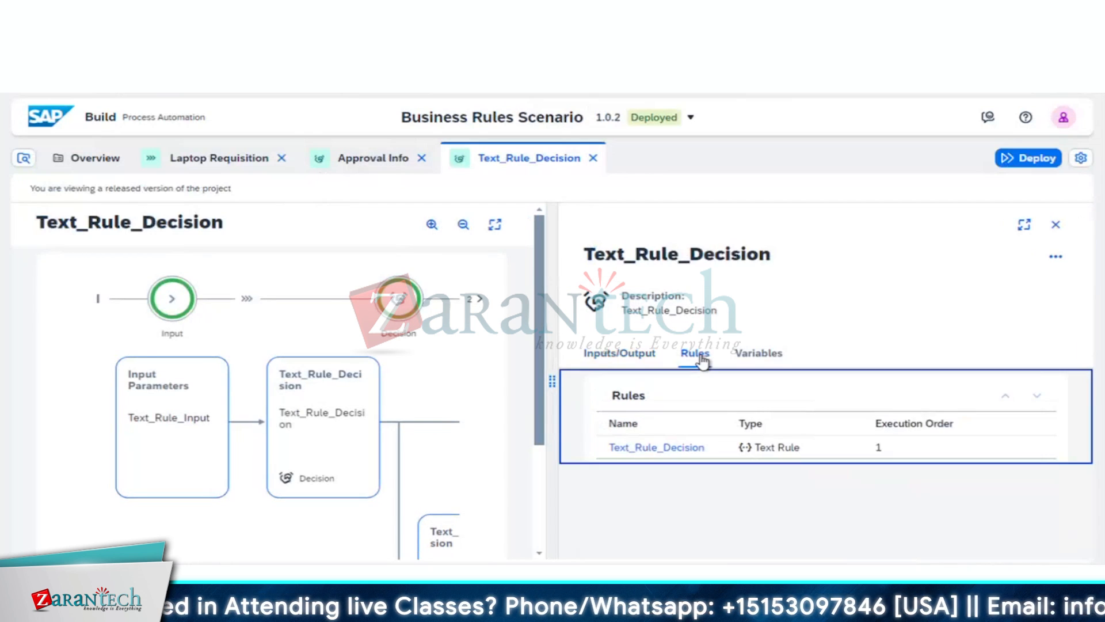
pyautogui.doubleClick(662, 452)
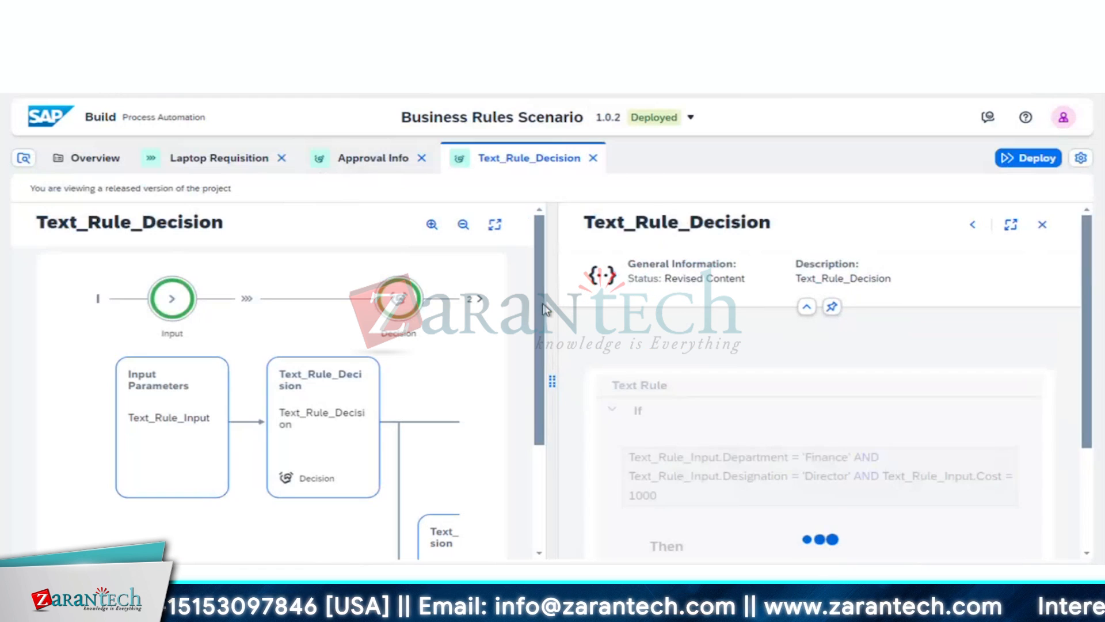
pyautogui.click(369, 158)
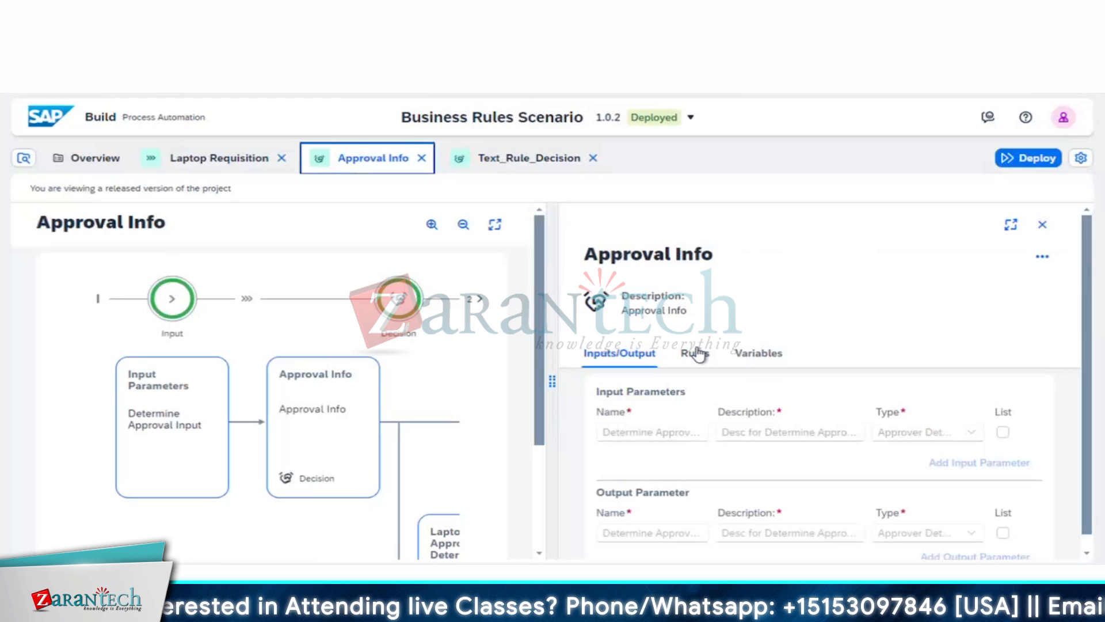
pyautogui.click(699, 354)
pyautogui.click(659, 448)
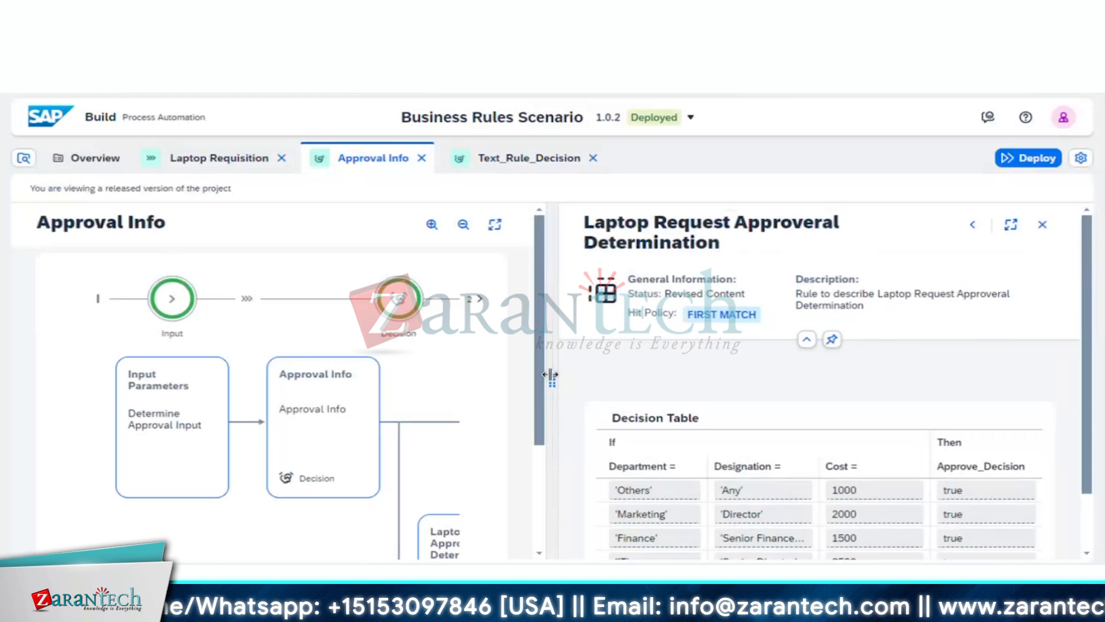
pyautogui.moveTo(551, 375); pyautogui.dragTo(220, 381)
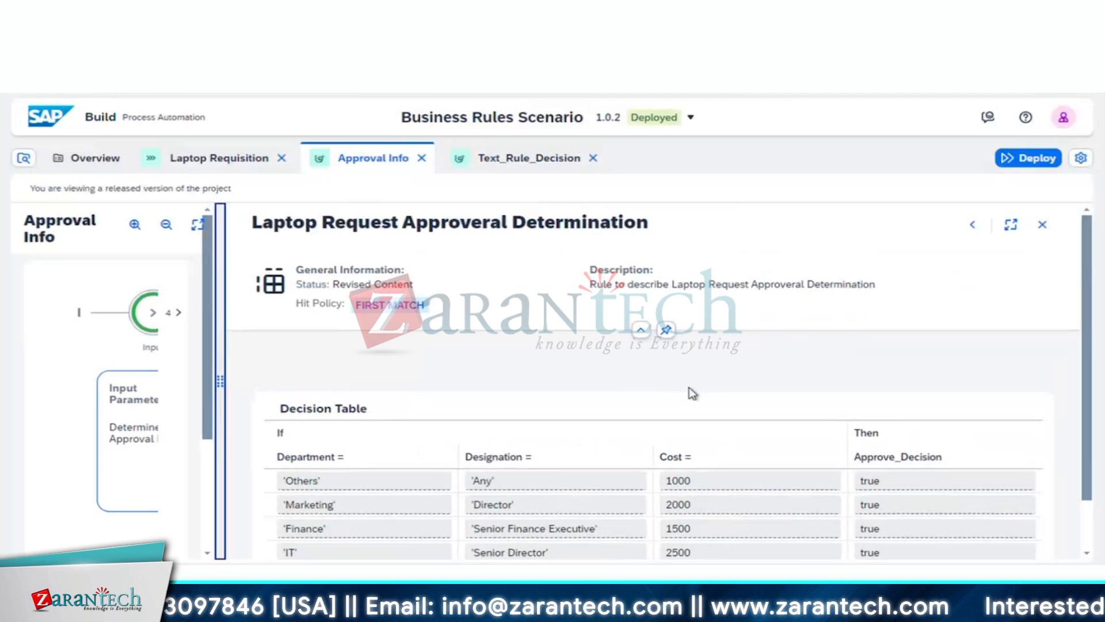
pyautogui.scroll(-3, 691, 391)
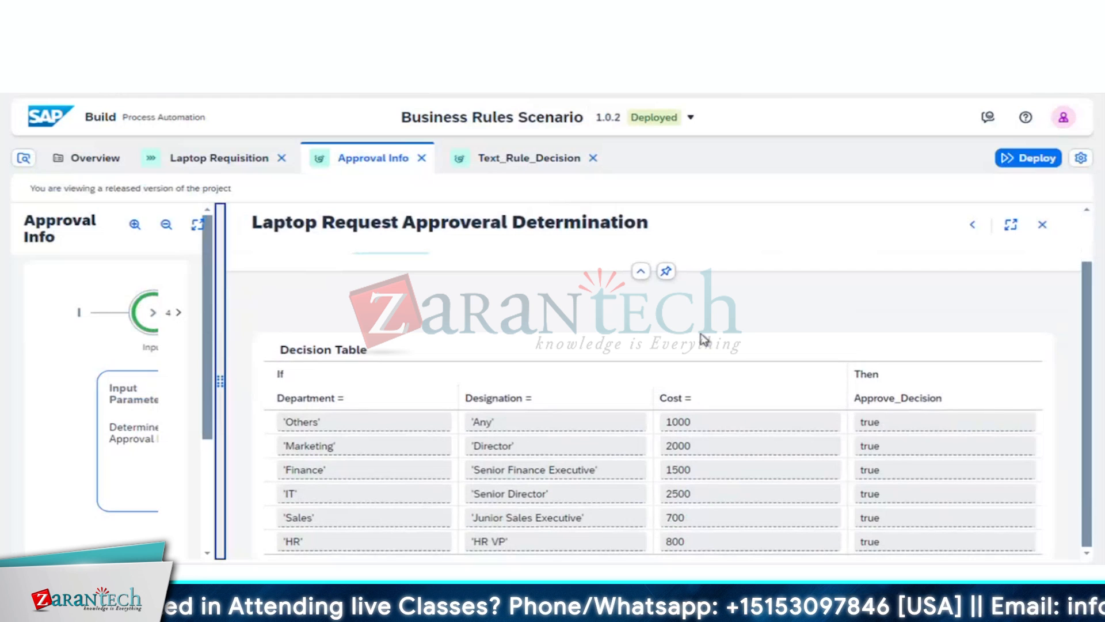
# - Try to return to the Text_Rule_Decision in the released version of the project
pyautogui.click(526, 160)
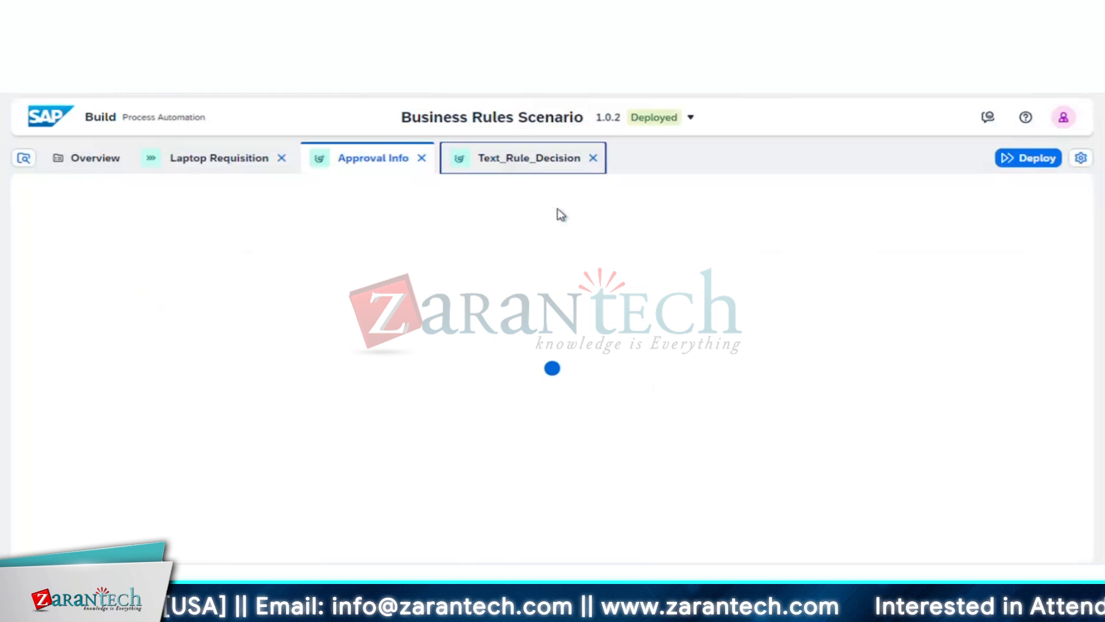
pyautogui.click(518, 157)
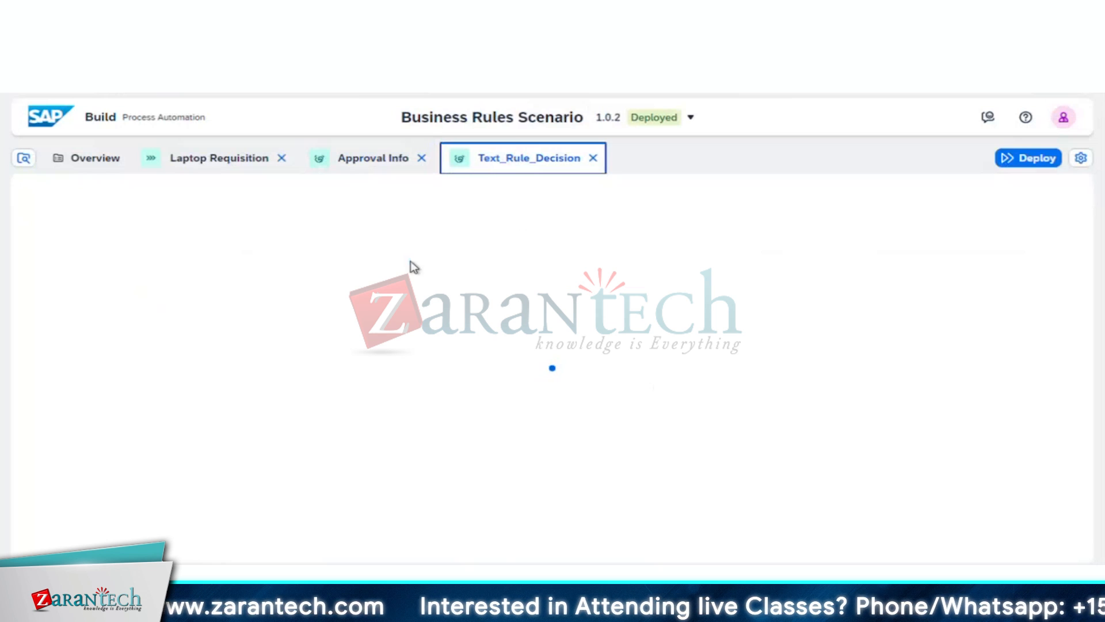
pyautogui.click(367, 159)
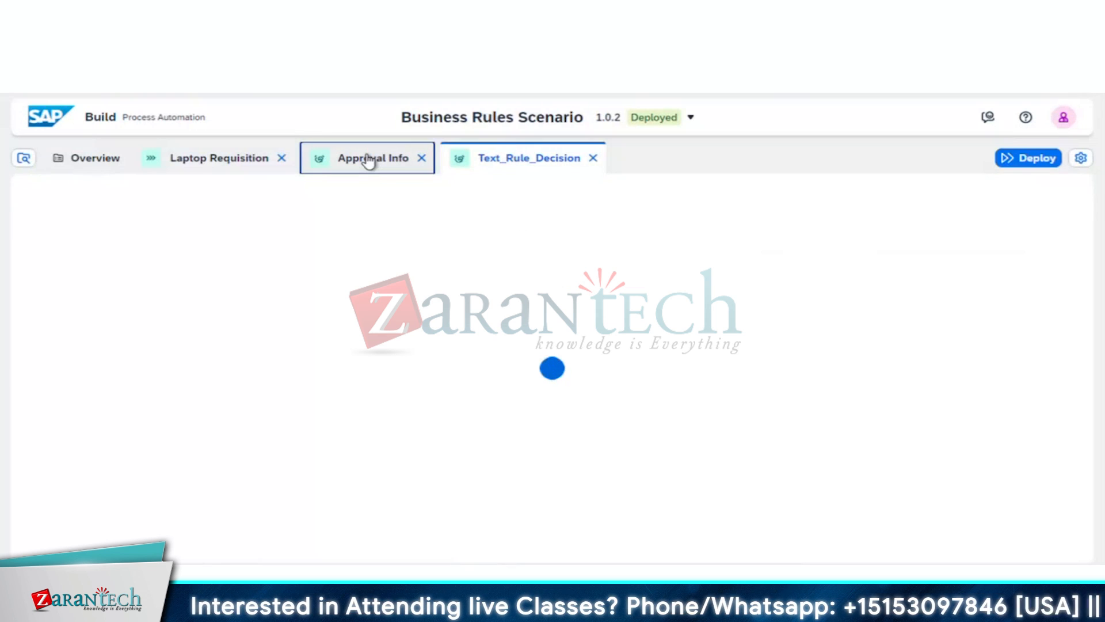
pyautogui.click(491, 164)
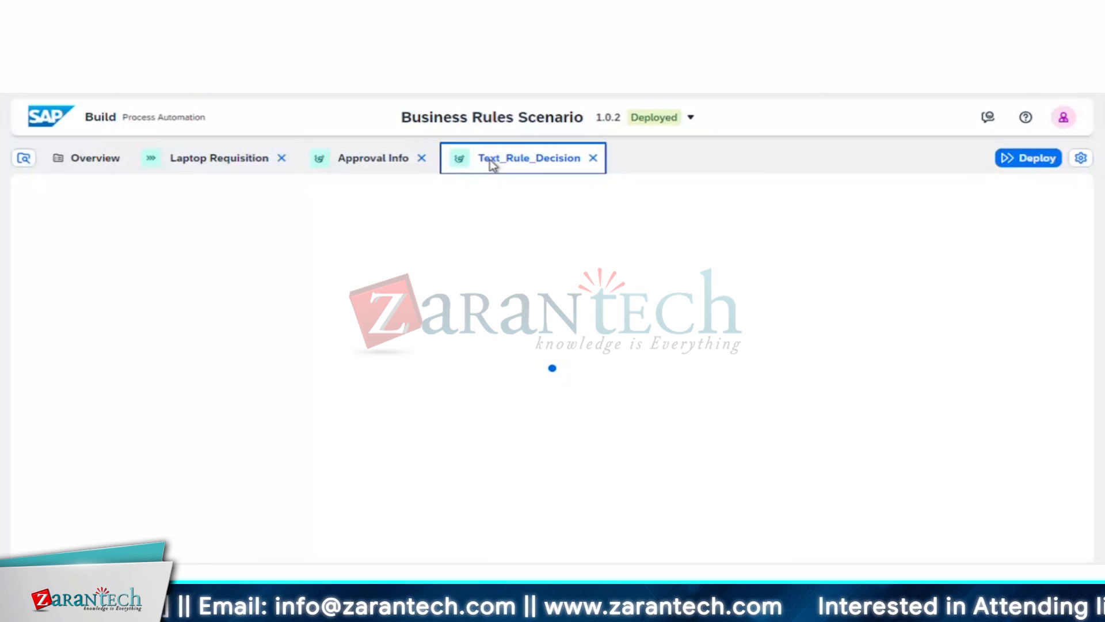
# - Switch the Business Rules Scenario project to its Editable version and open the Text_Rule_Decision
pyautogui.click(690, 119)
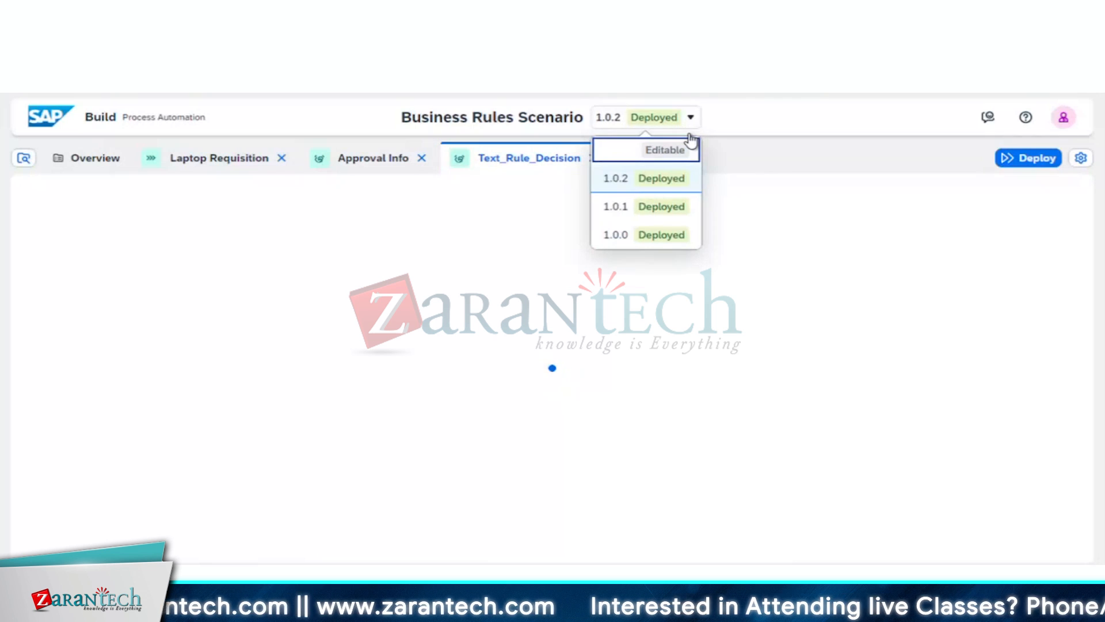
pyautogui.click(672, 155)
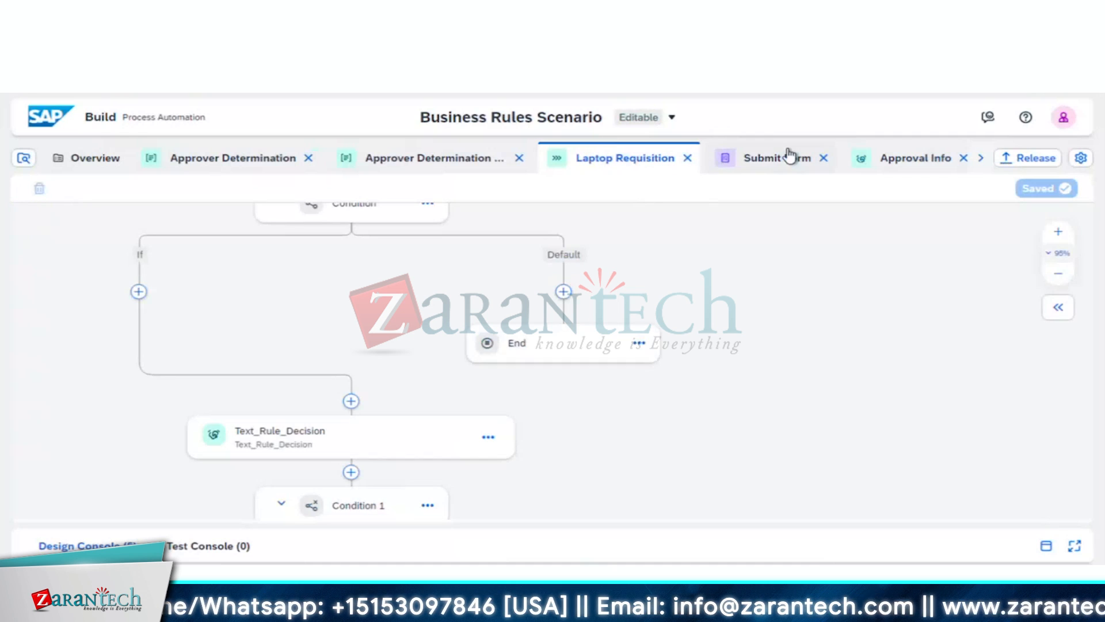
pyautogui.click(981, 158)
pyautogui.click(981, 159)
pyautogui.click(981, 158)
pyautogui.click(981, 158)
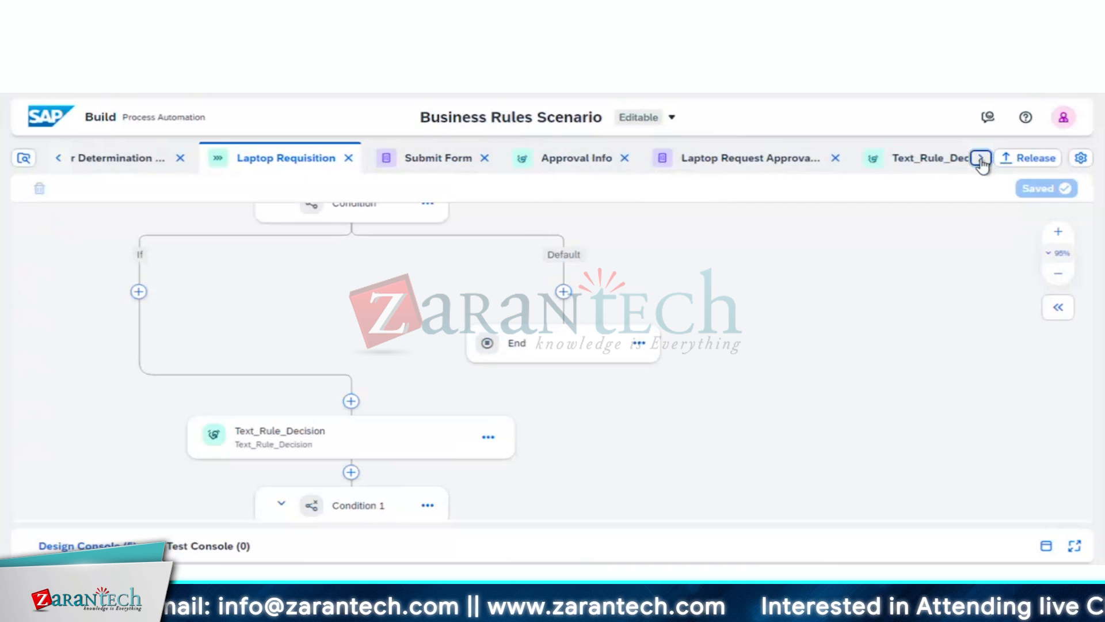
pyautogui.click(981, 158)
pyautogui.click(898, 157)
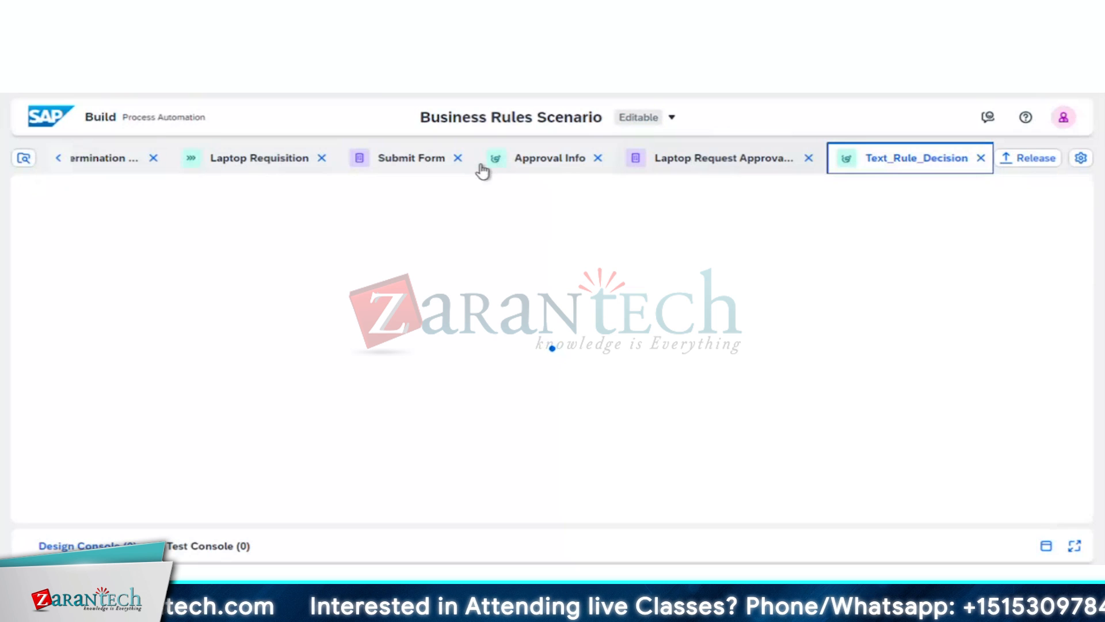
pyautogui.press('Left')
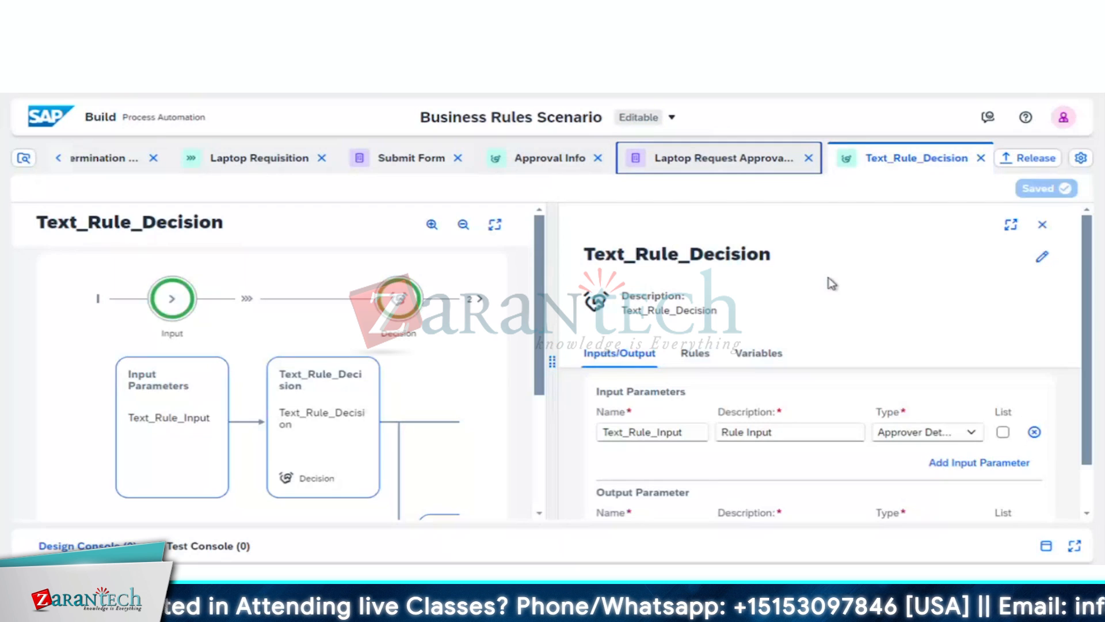
# - Open the Text_Rule_Decision's text rule in a widened detail view and examine its If conditions
pyautogui.click(691, 358)
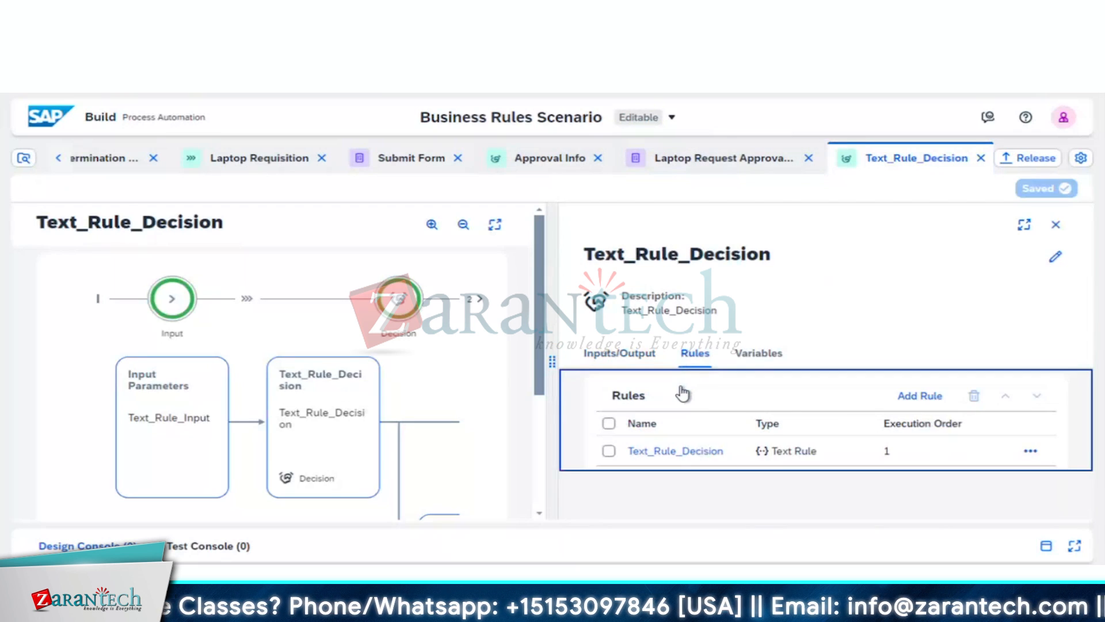
pyautogui.doubleClick(676, 453)
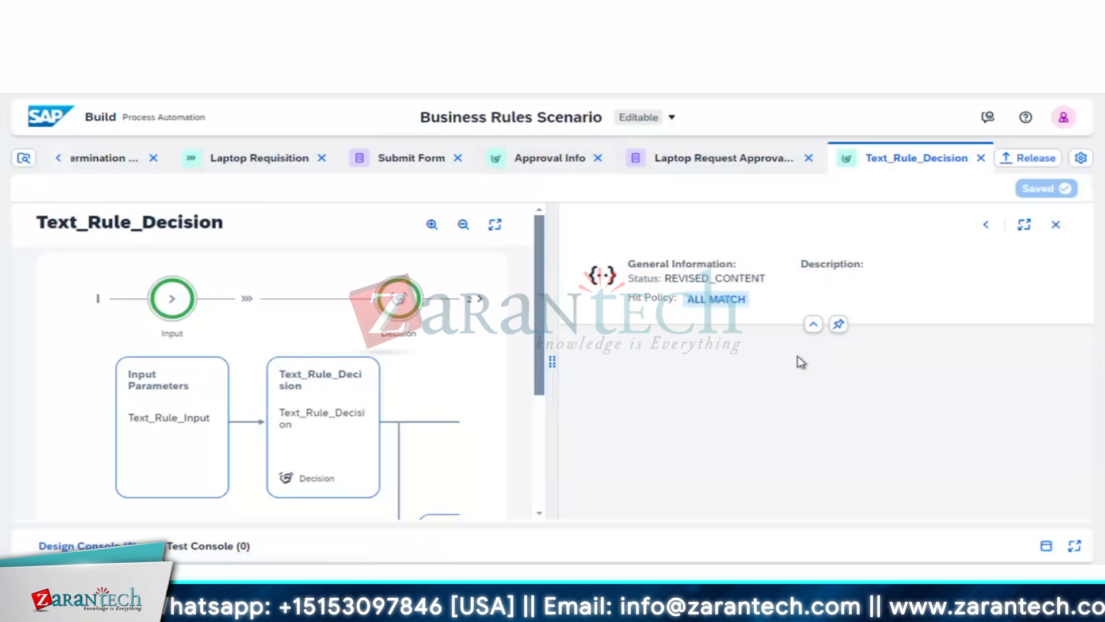
pyautogui.moveTo(548, 357); pyautogui.dragTo(308, 361)
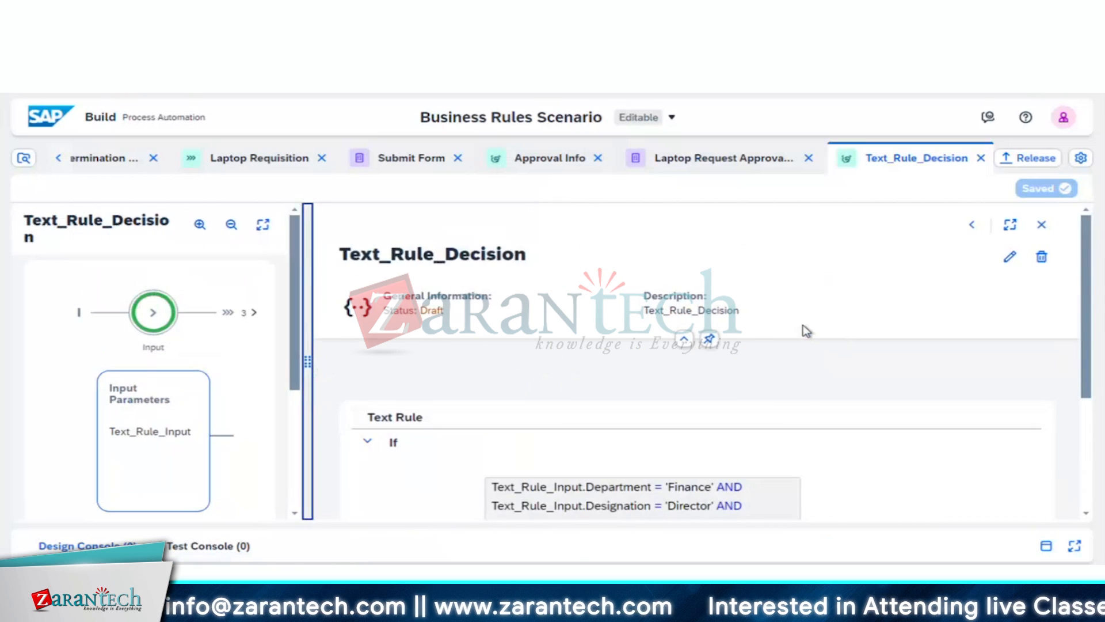
pyautogui.scroll(-2, 806, 331)
# - Open the Approval Info decision's Laptop Request Approveral Determination rule in a widened view and examine its decision table rows
pyautogui.click(528, 164)
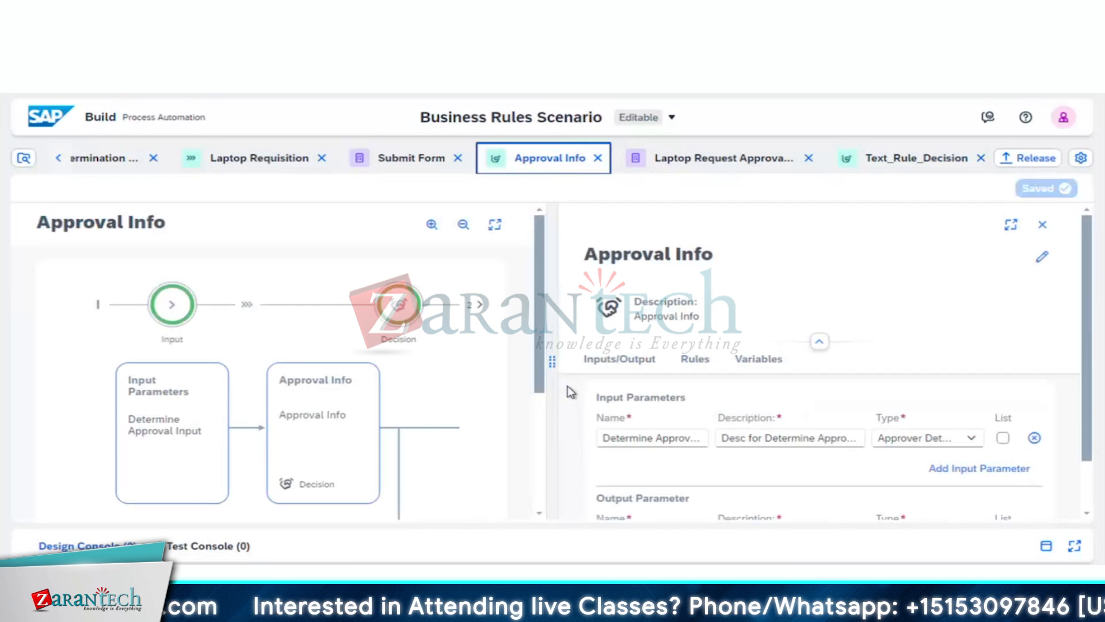
pyautogui.click(694, 354)
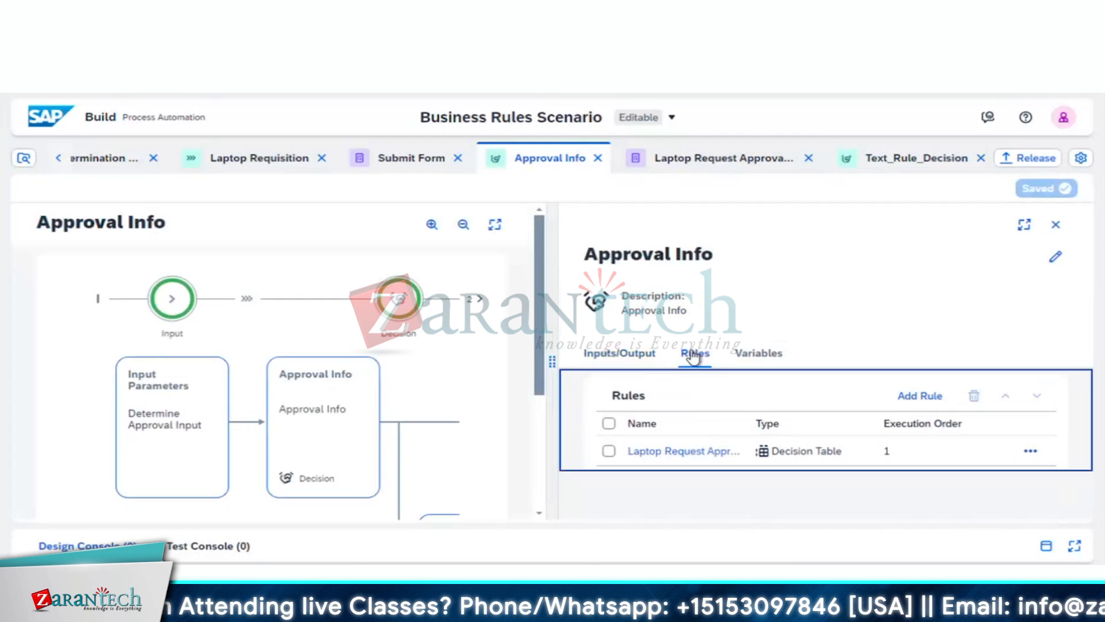
pyautogui.doubleClick(682, 454)
pyautogui.click(682, 453)
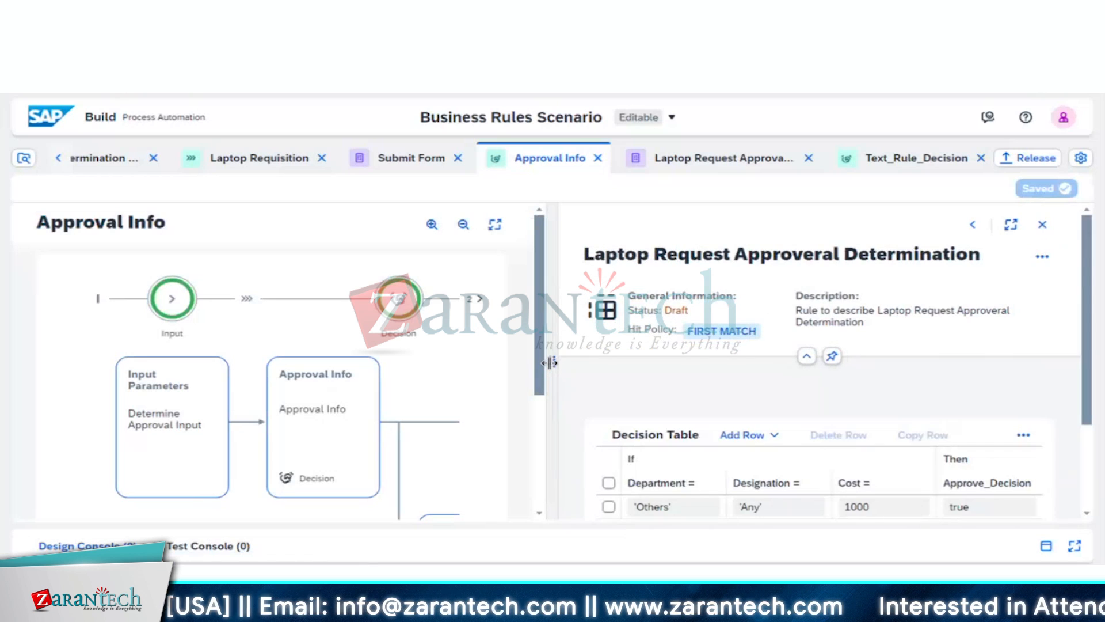
pyautogui.moveTo(553, 369); pyautogui.dragTo(251, 349)
pyautogui.scroll(-3, 515, 389)
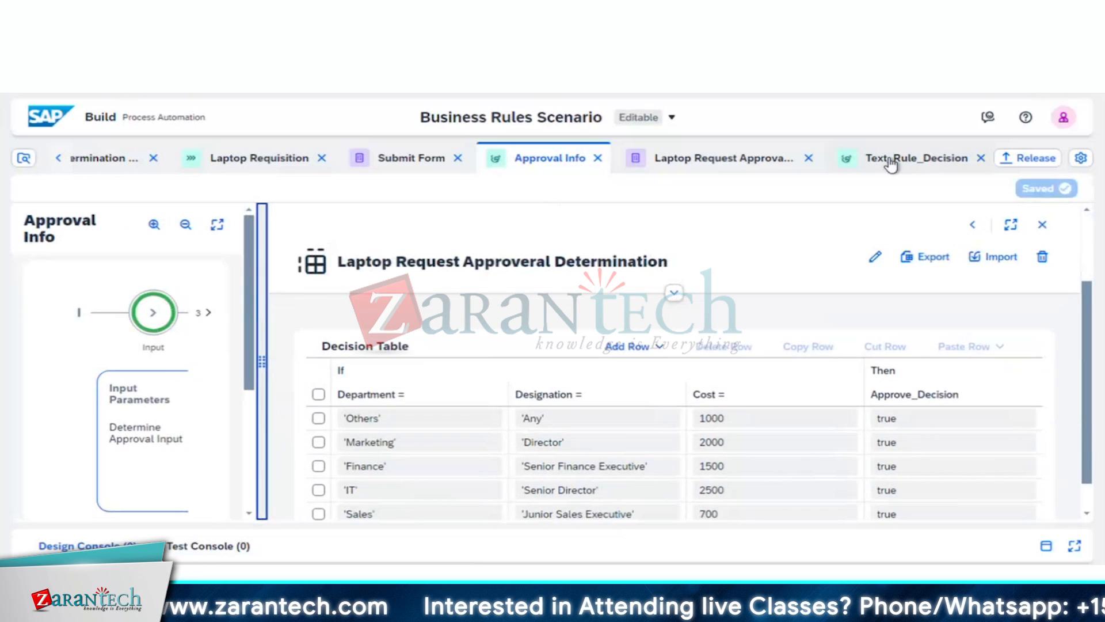
# - Reopen the Text_Rule_Decision's text rule in a widened view and check its If conditions against the decision table
pyautogui.click(892, 164)
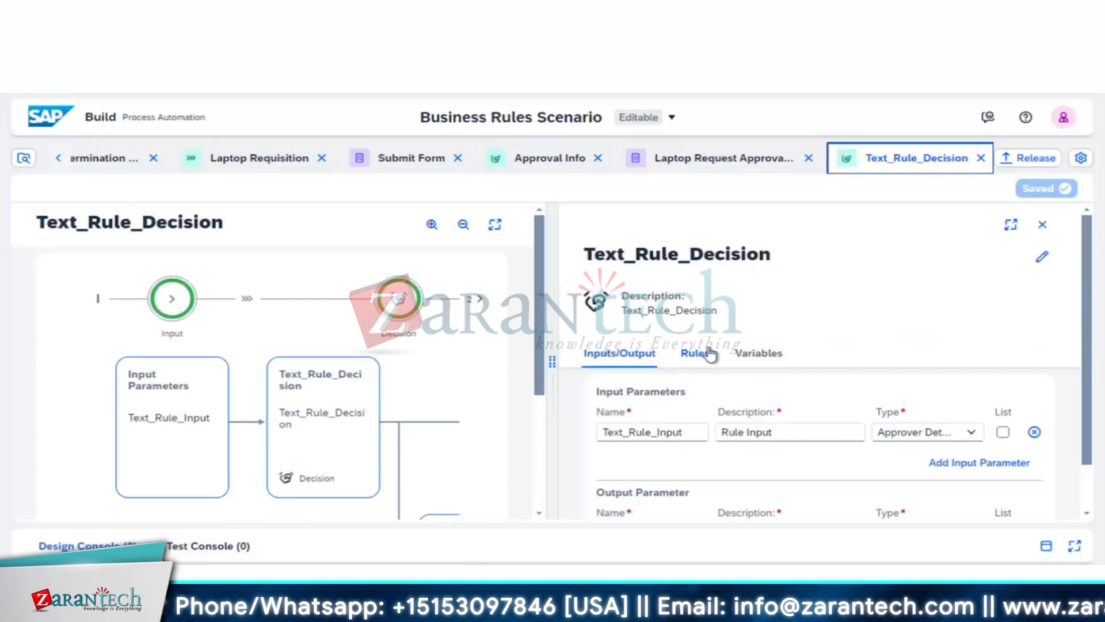
pyautogui.click(696, 354)
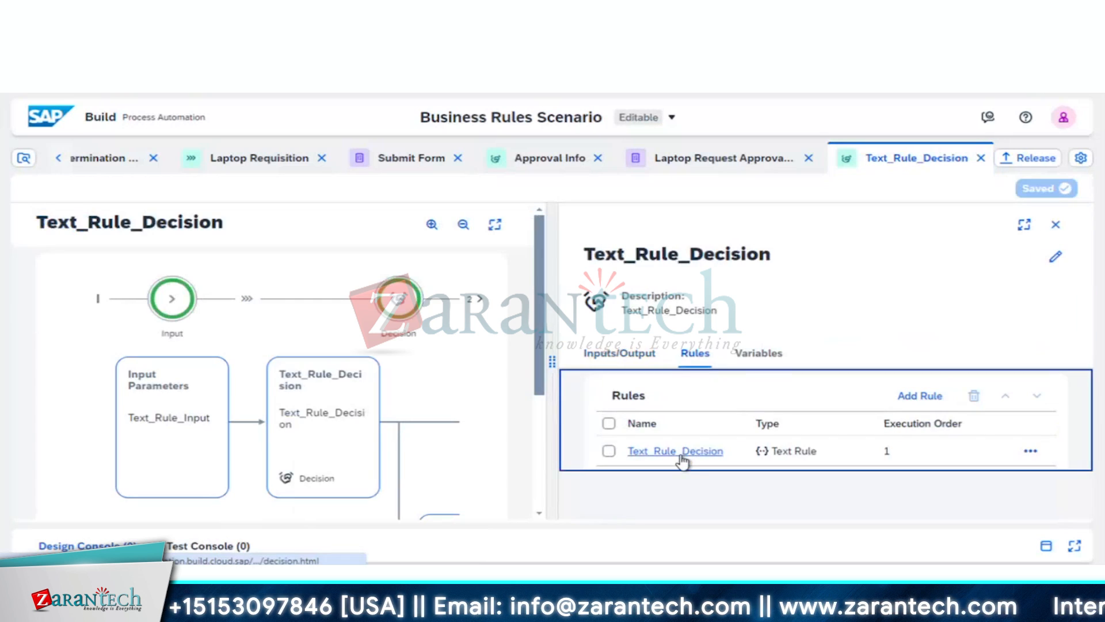
pyautogui.click(682, 454)
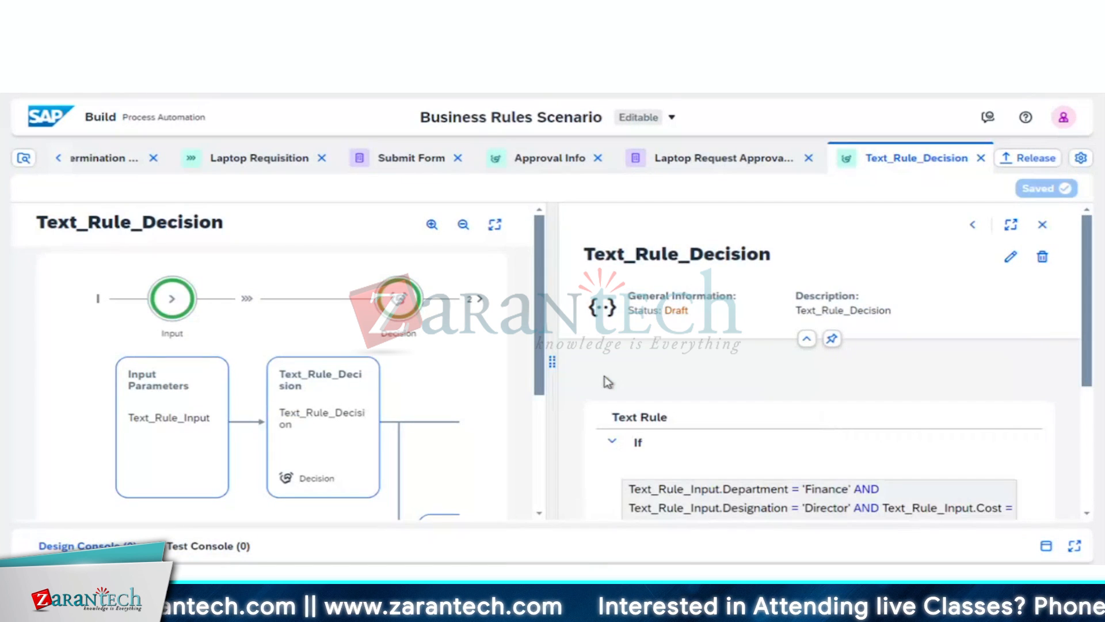
pyautogui.moveTo(549, 362); pyautogui.dragTo(291, 363)
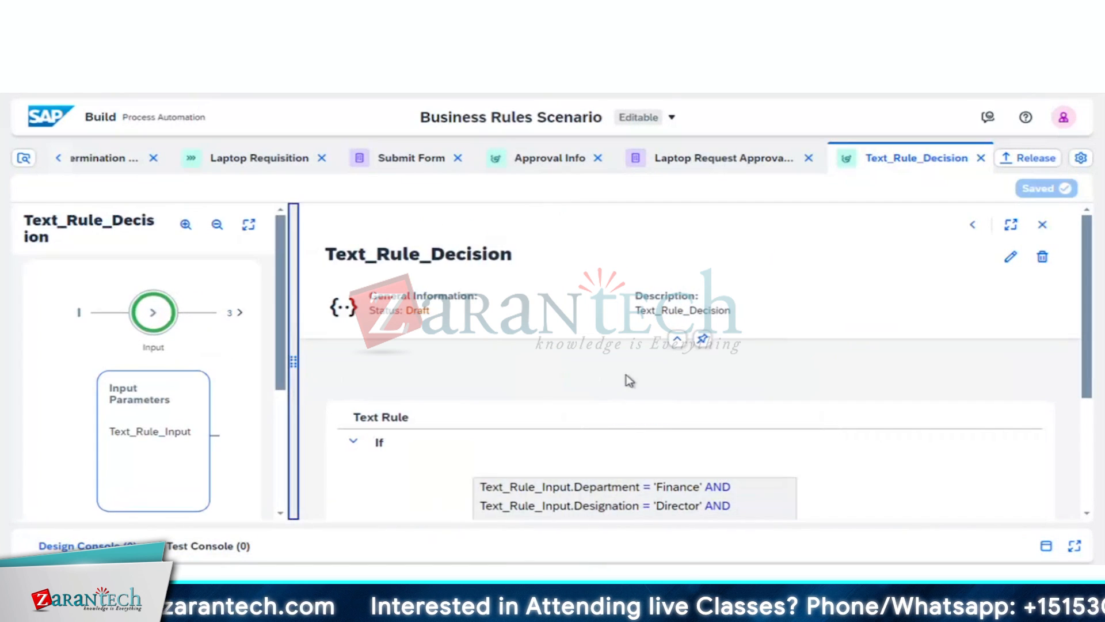
pyautogui.scroll(-3, 633, 381)
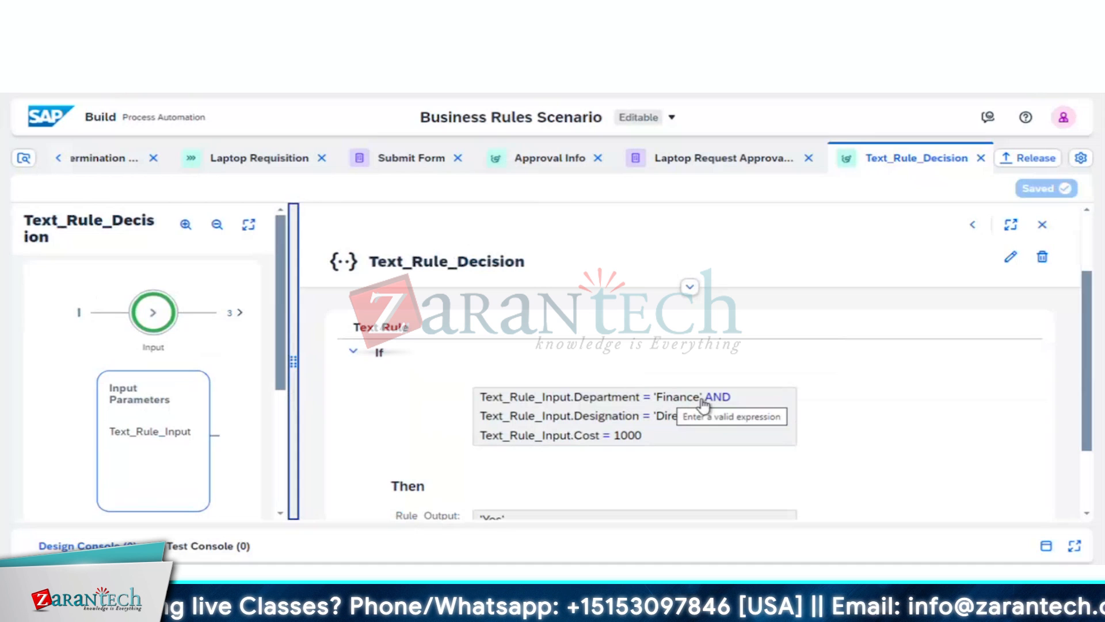
# - Copy the designation Senior Finance Executive from the Finance row of Approval Info's Laptop Request Approveral Determination table
pyautogui.click(551, 160)
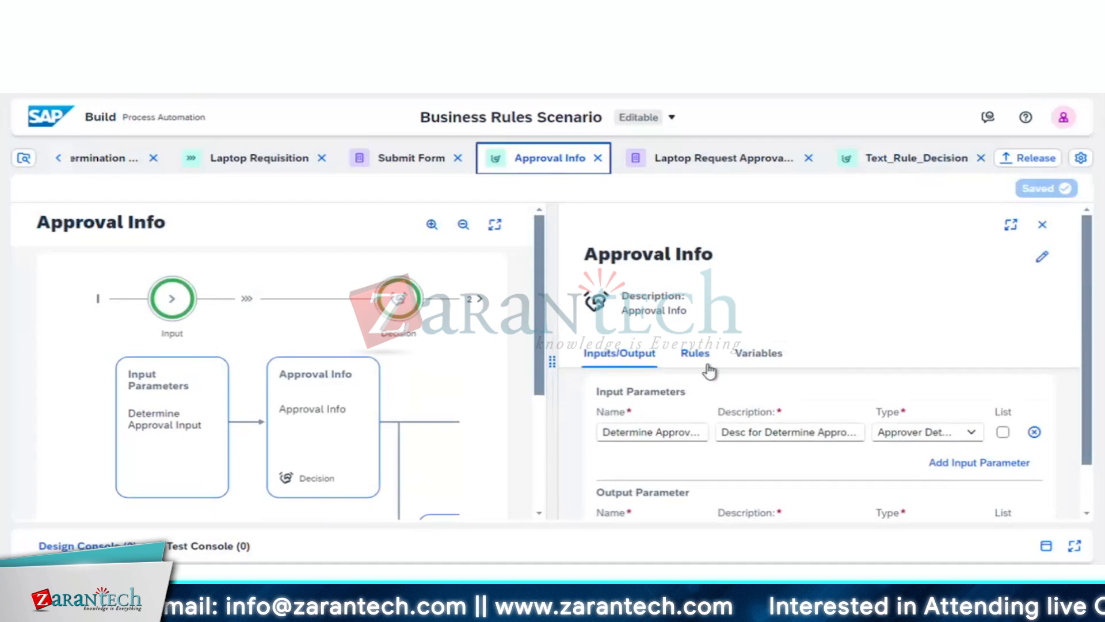
pyautogui.click(704, 352)
pyautogui.click(688, 453)
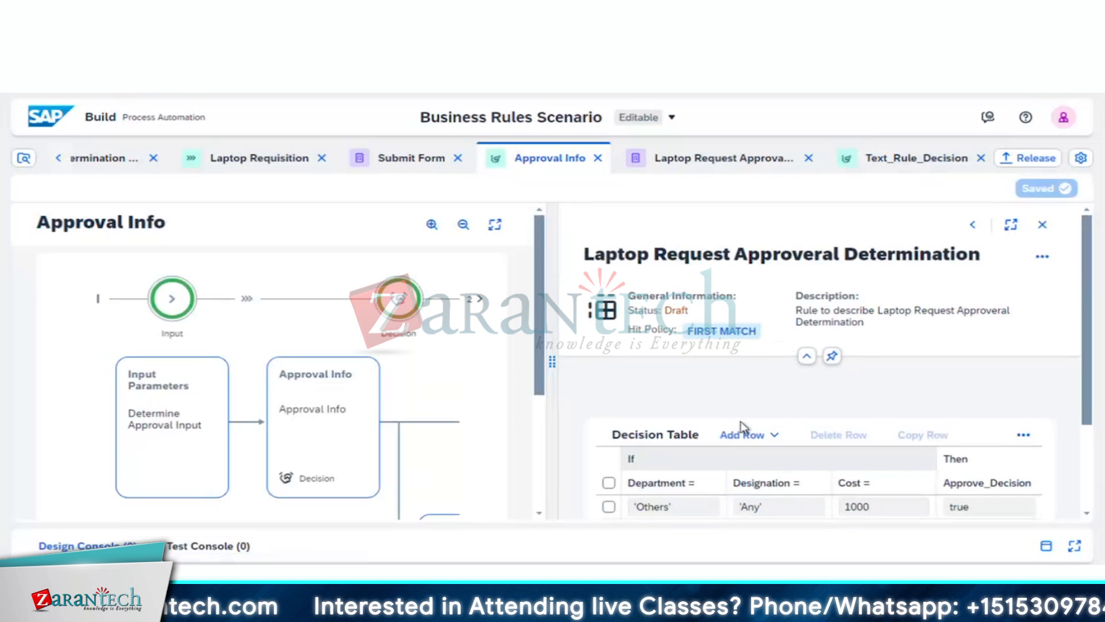
pyautogui.scroll(-3, 741, 427)
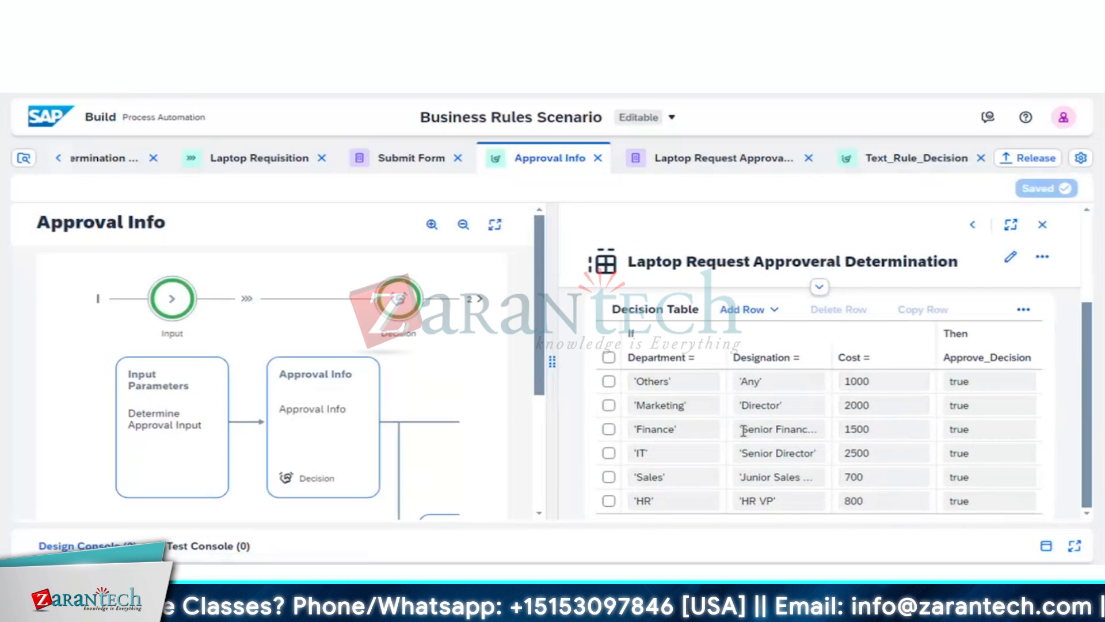
pyautogui.moveTo(741, 426); pyautogui.dragTo(820, 431)
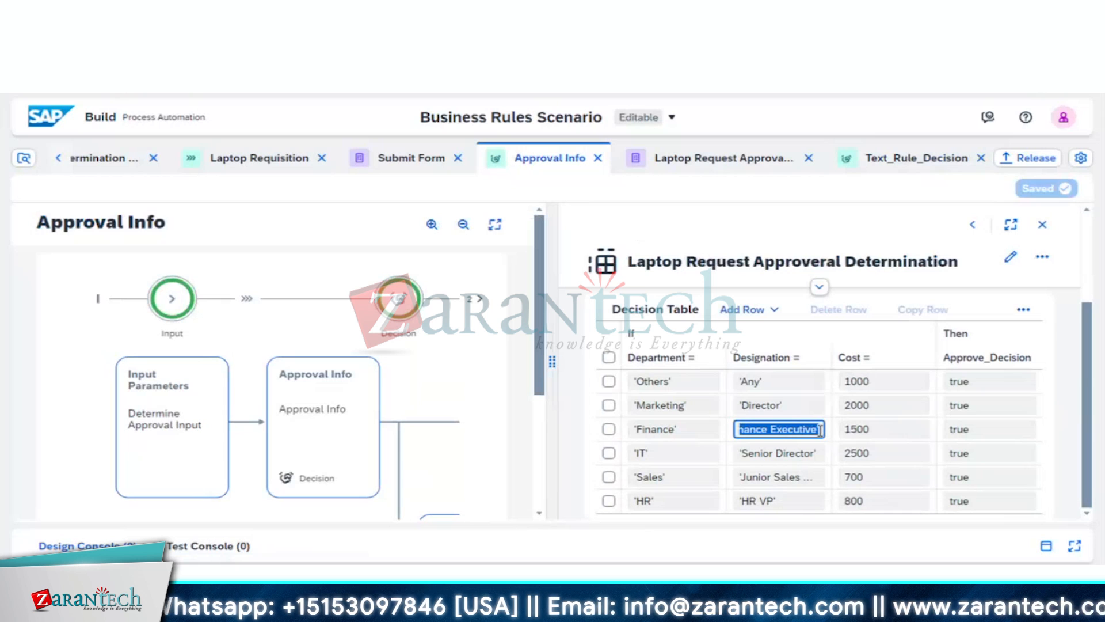
pyautogui.click(820, 431)
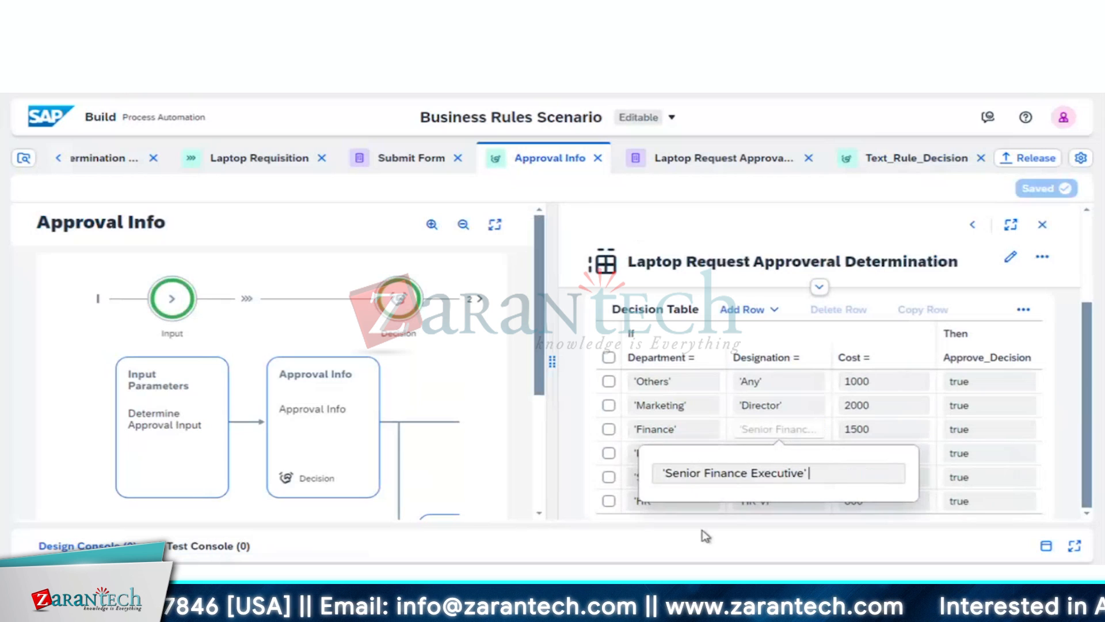
pyautogui.click(666, 475)
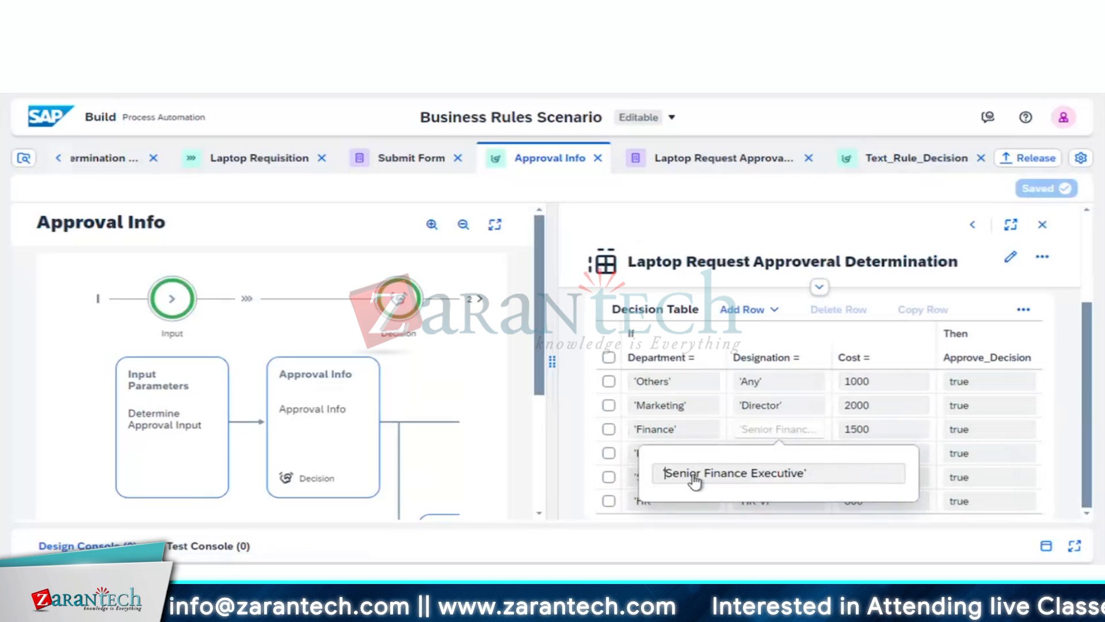
pyautogui.moveTo(694, 479); pyautogui.dragTo(804, 477)
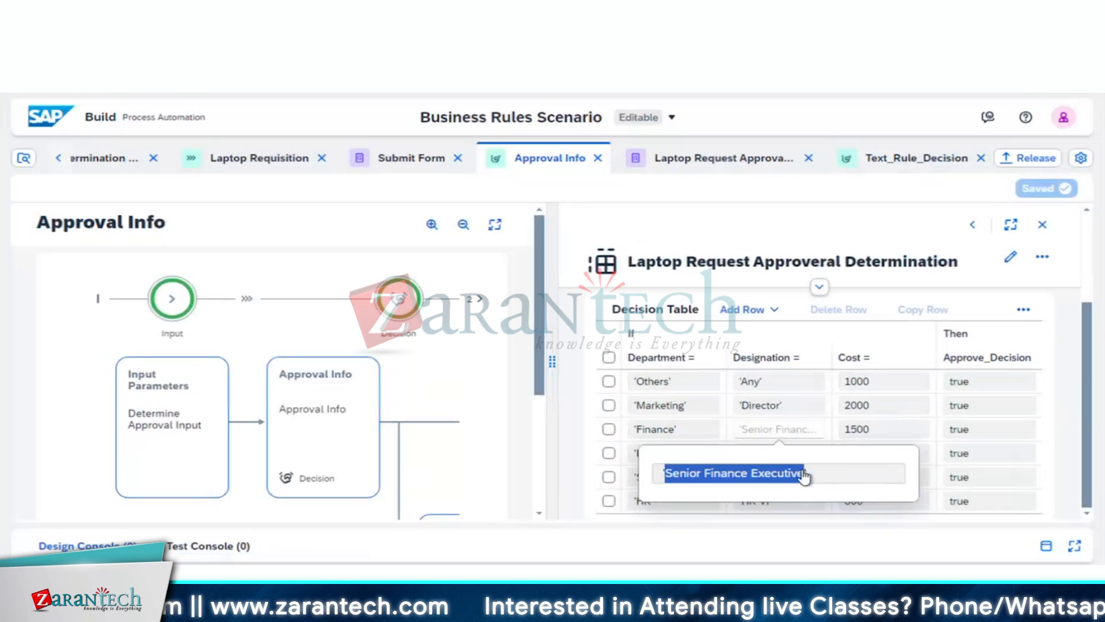
pyautogui.hotkey('ctrl', 'c')
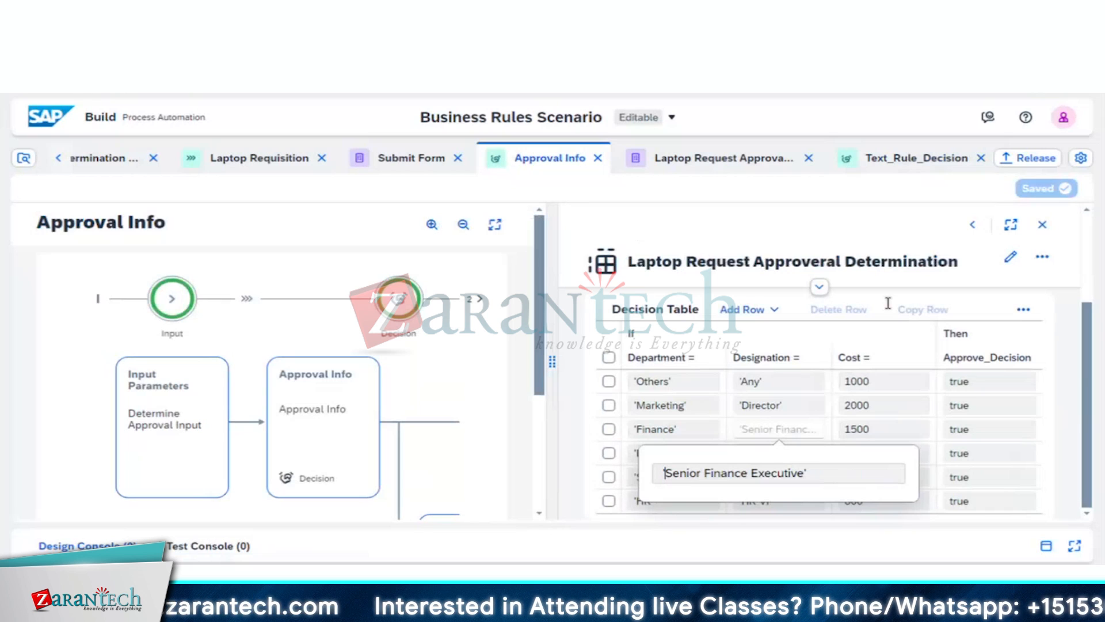
pyautogui.click(903, 232)
pyautogui.click(902, 234)
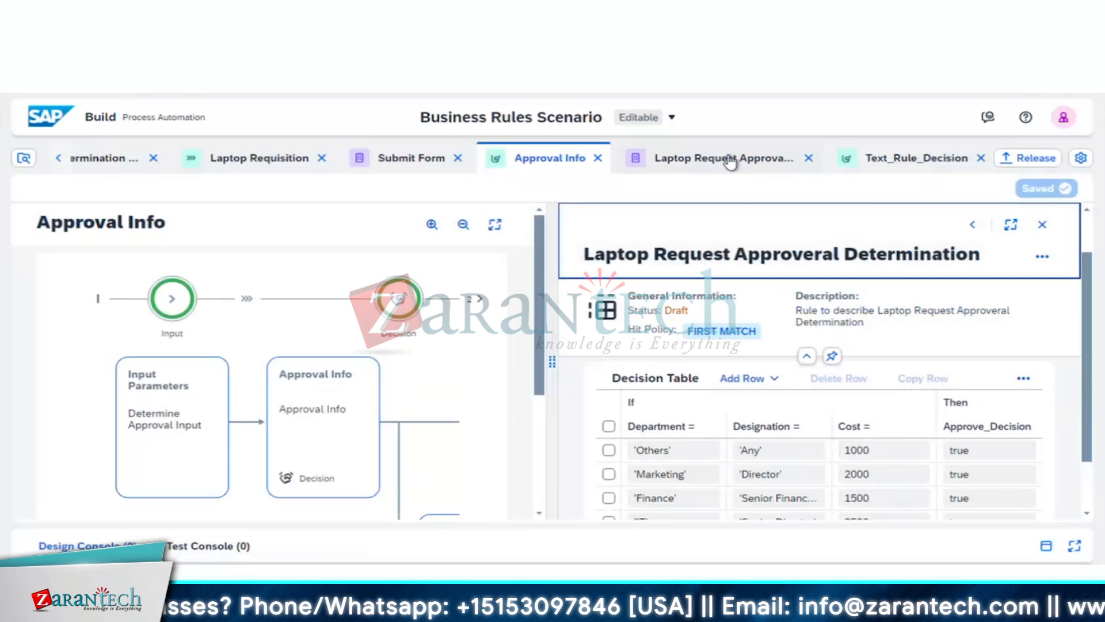
# - Replace the designation in the Text_Rule_Decision text rule's If condition with the copied value 'Senior Finance Executive'
pyautogui.click(879, 158)
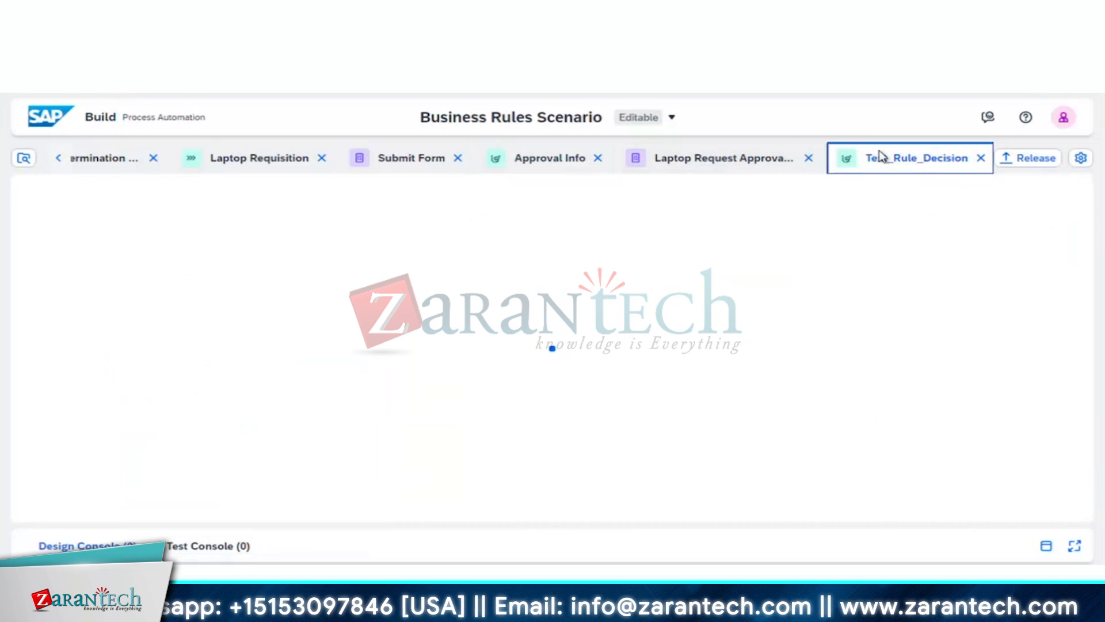
pyautogui.click(695, 352)
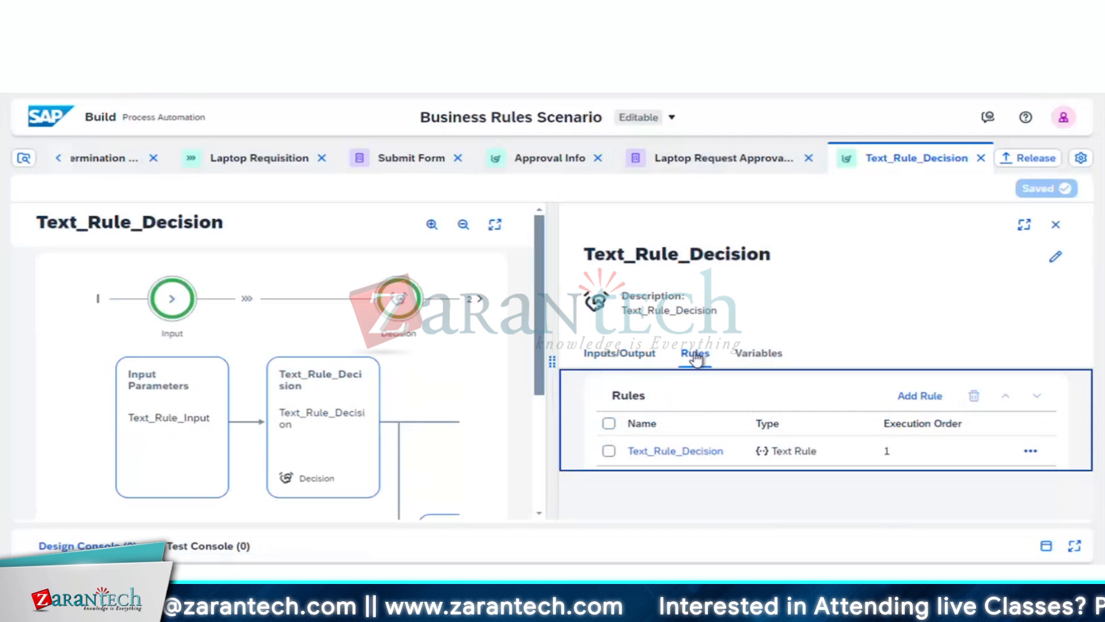
pyautogui.click(675, 451)
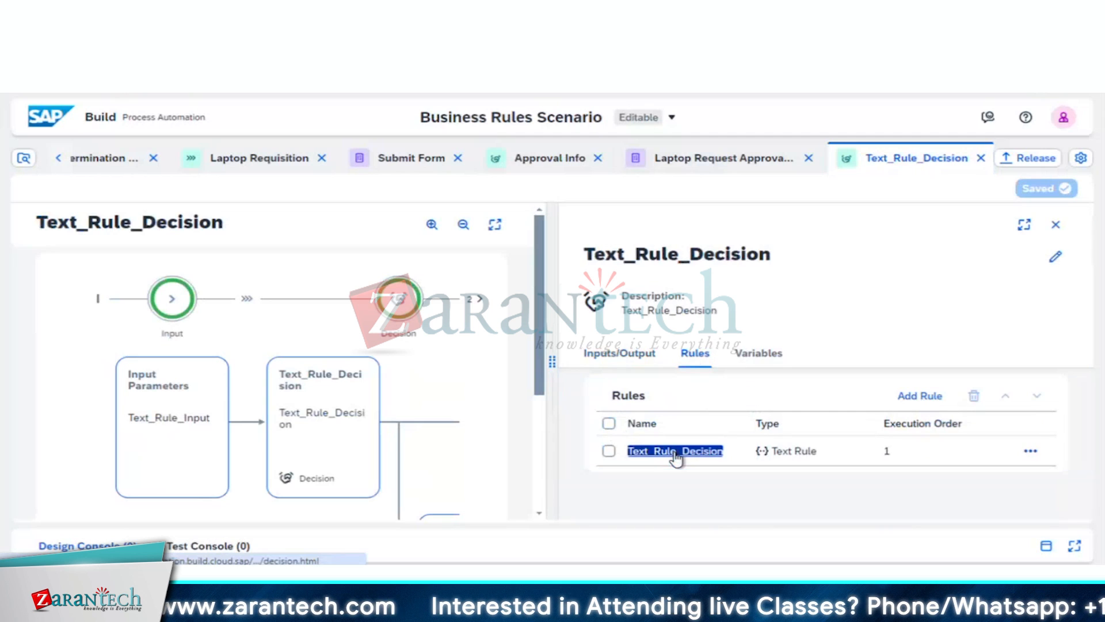
pyautogui.moveTo(551, 353); pyautogui.dragTo(260, 354)
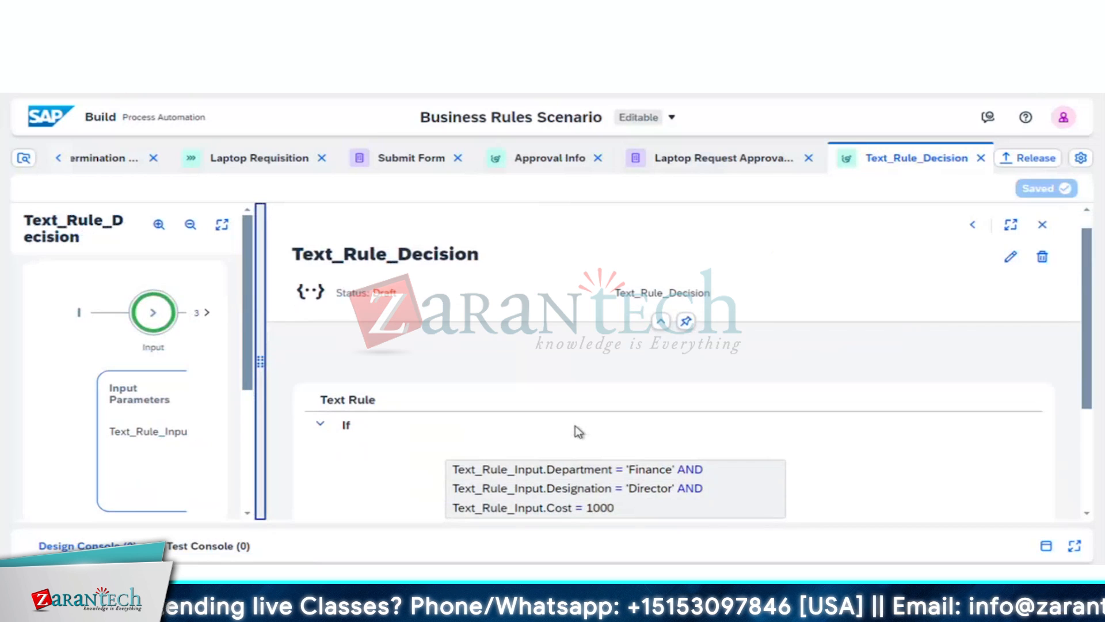
pyautogui.scroll(-2, 575, 426)
pyautogui.click(646, 436)
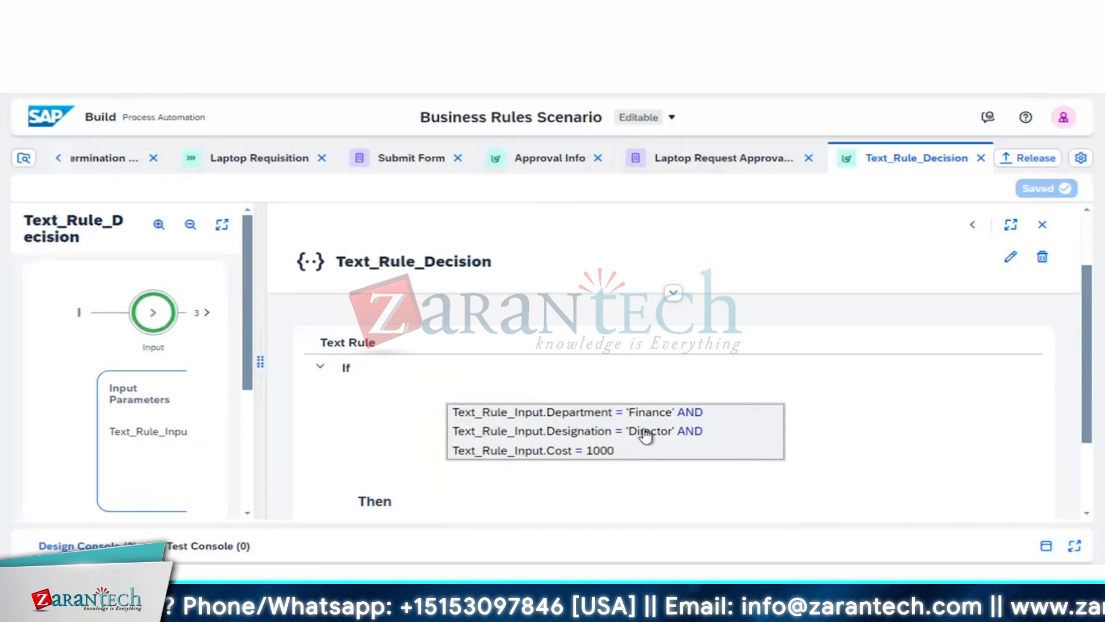
pyautogui.moveTo(629, 437); pyautogui.dragTo(680, 439)
pyautogui.press('BackSpace')
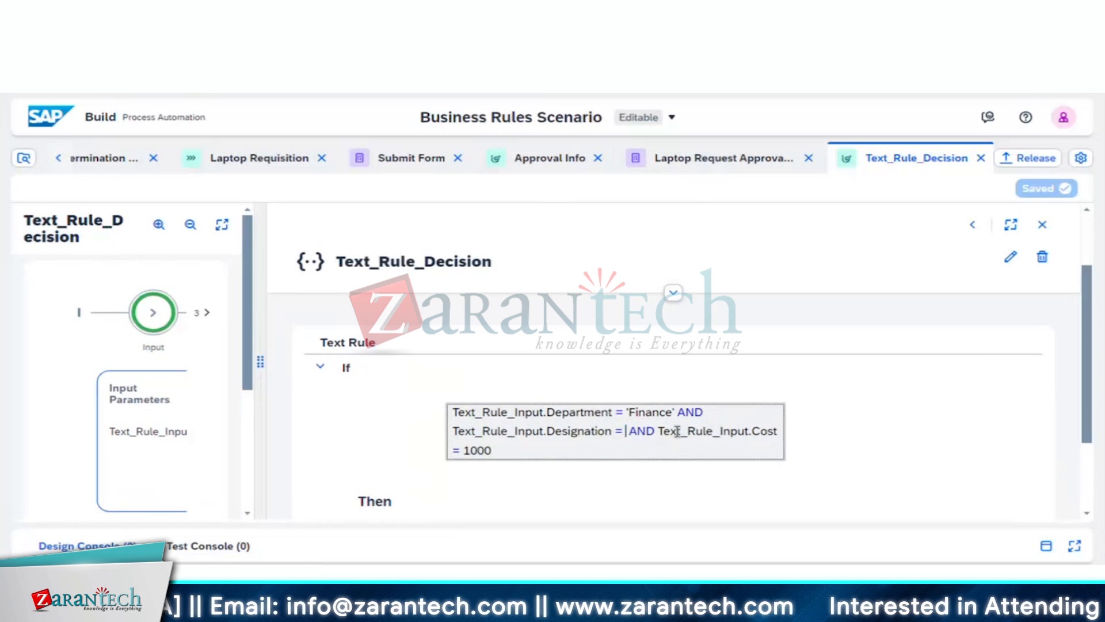
pyautogui.write("'")
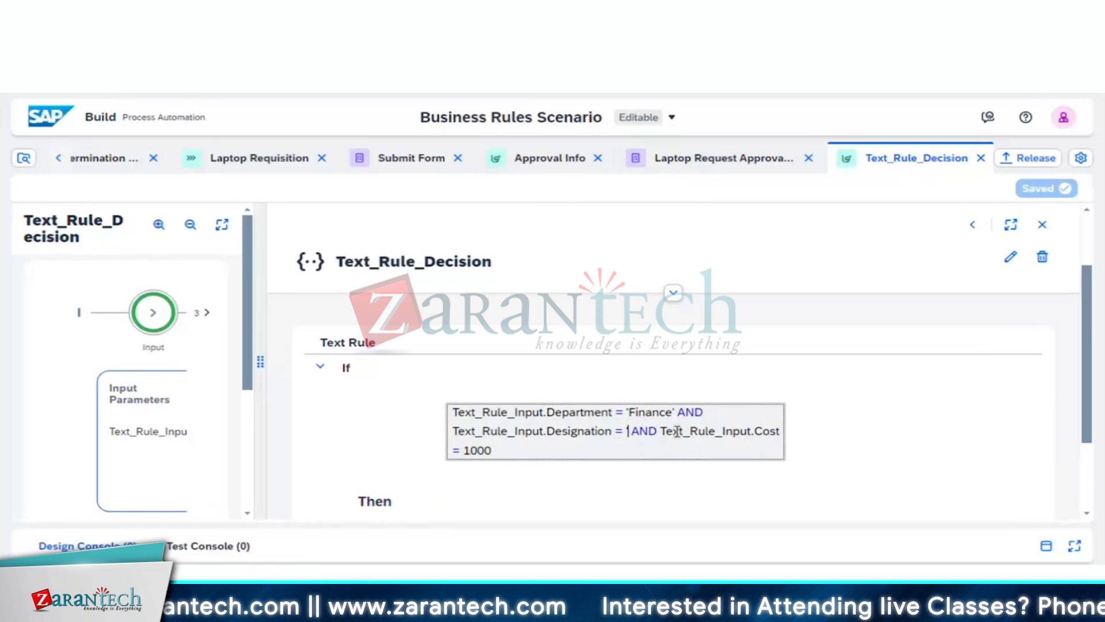
pyautogui.write("'")
pyautogui.press('Left')
pyautogui.hotkey('ctrl', 'v')
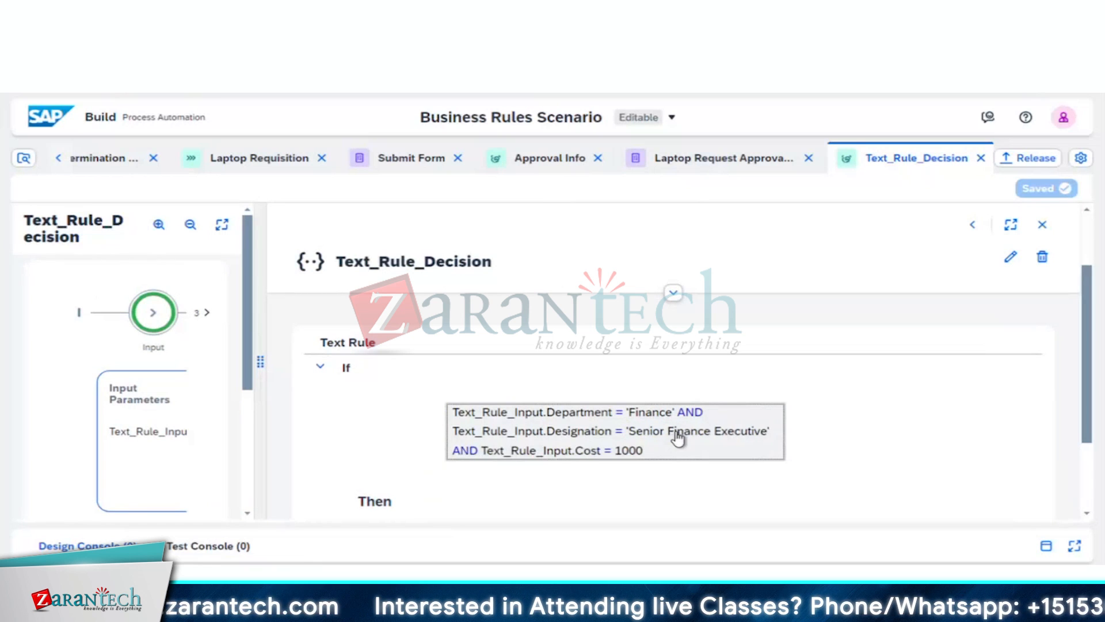
# - Set the cost in the text rule's If condition to 1500 and save the decision
pyautogui.click(629, 452)
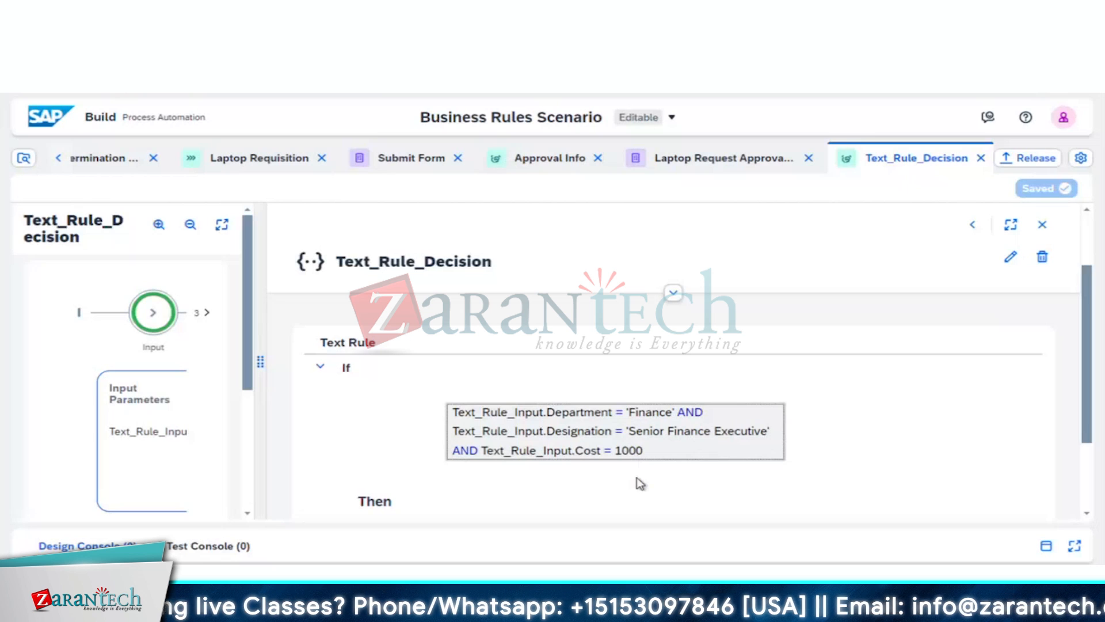
pyautogui.press('BackSpace')
pyautogui.write('5')
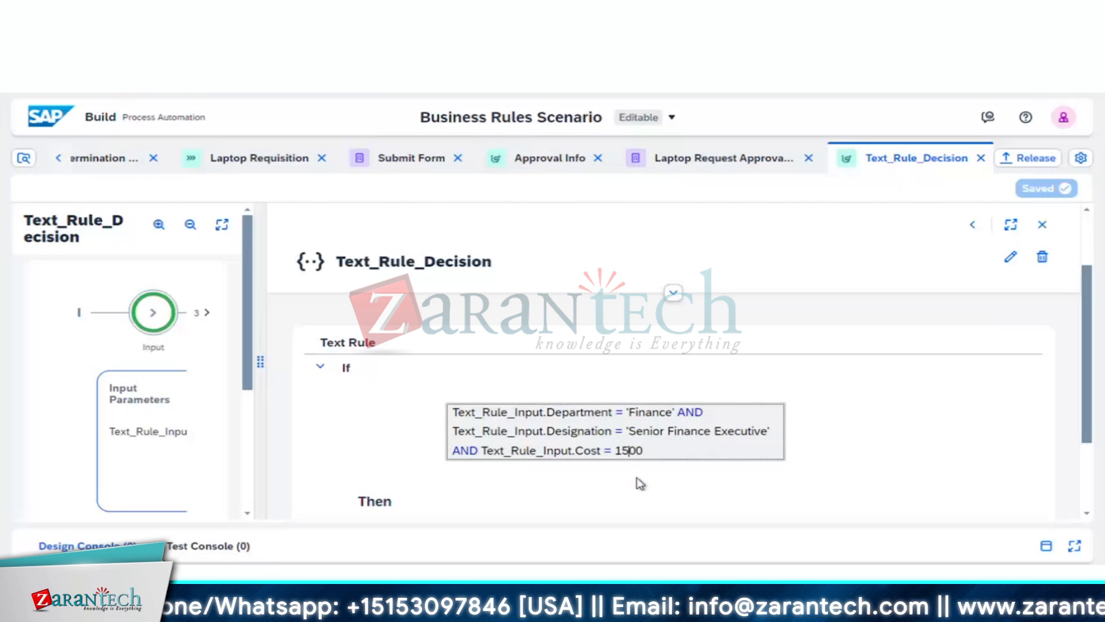
pyautogui.click(641, 483)
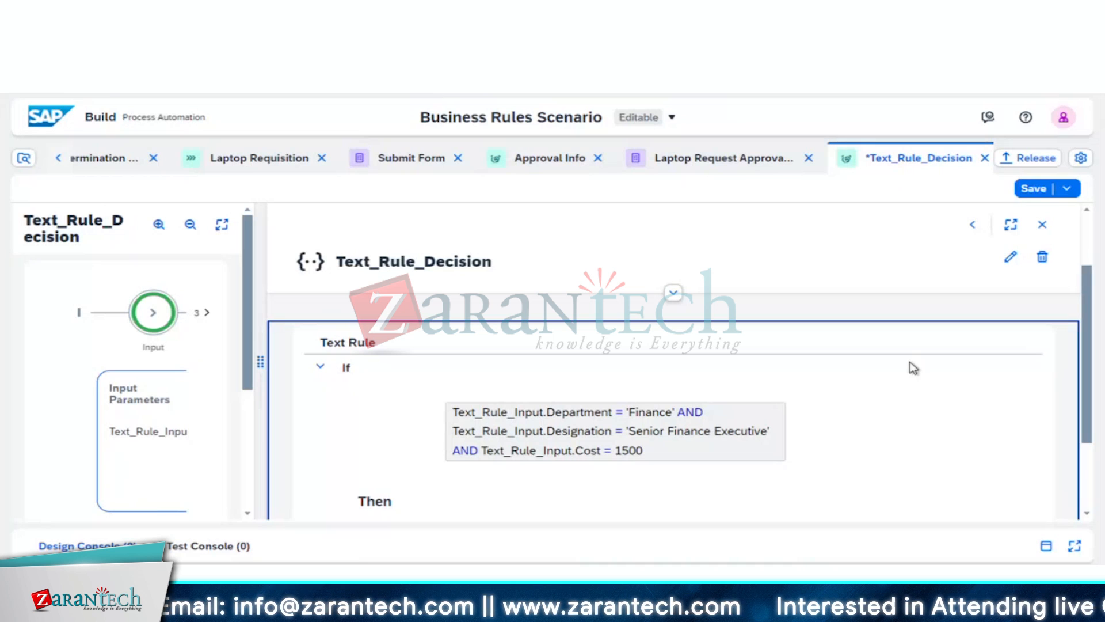
pyautogui.click(1034, 188)
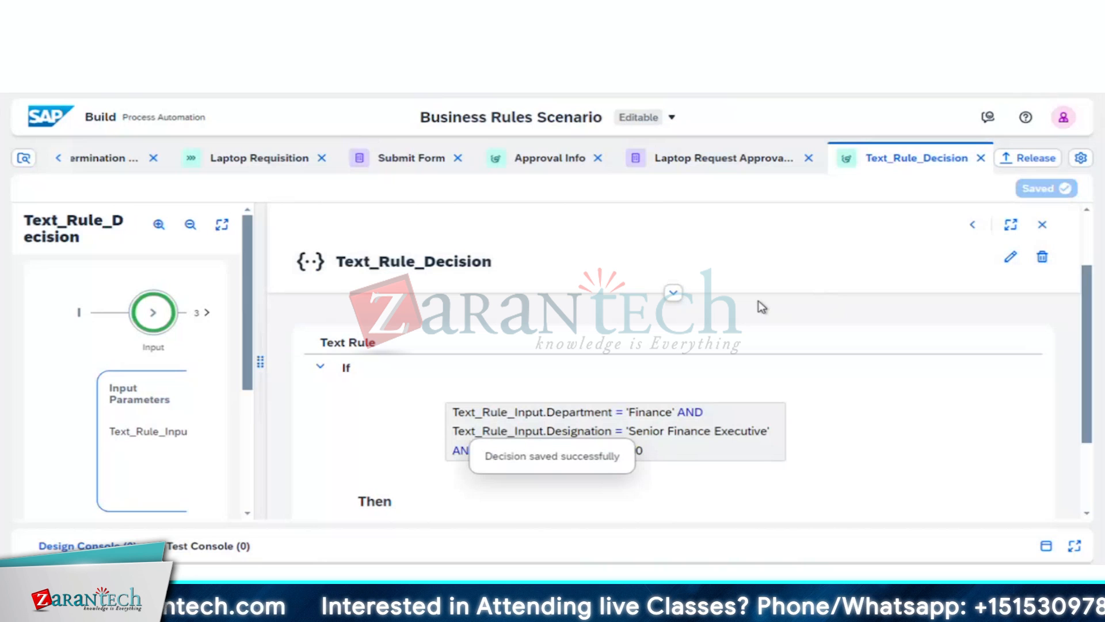
# - Release the Business Rules Scenario project as version 1.0.3 containing only patches, and start its deployment
pyautogui.click(1018, 160)
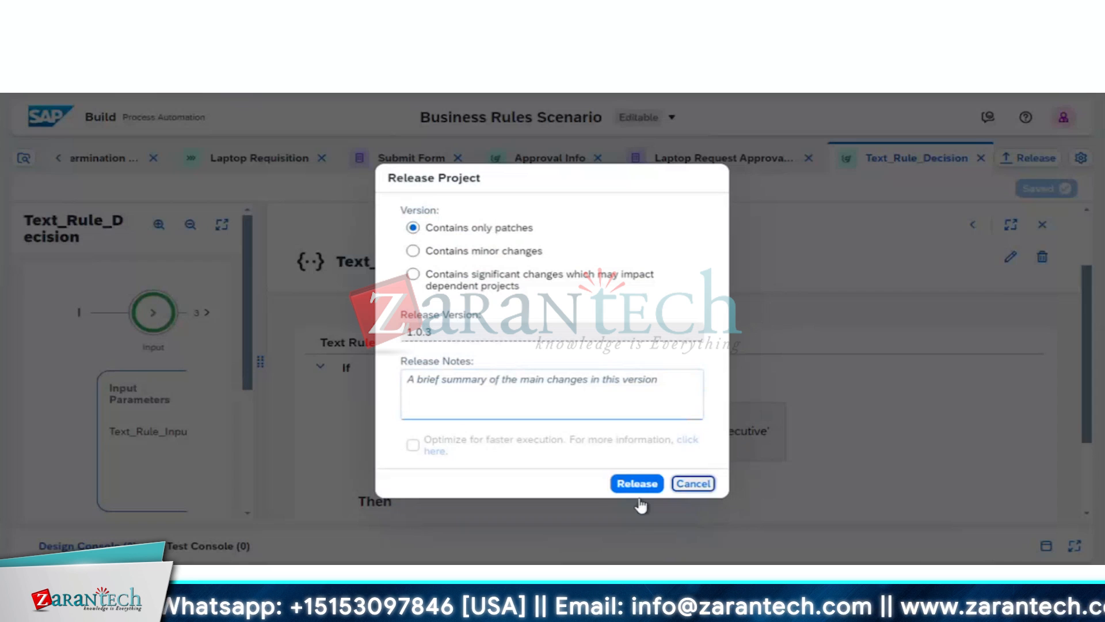
pyautogui.click(627, 488)
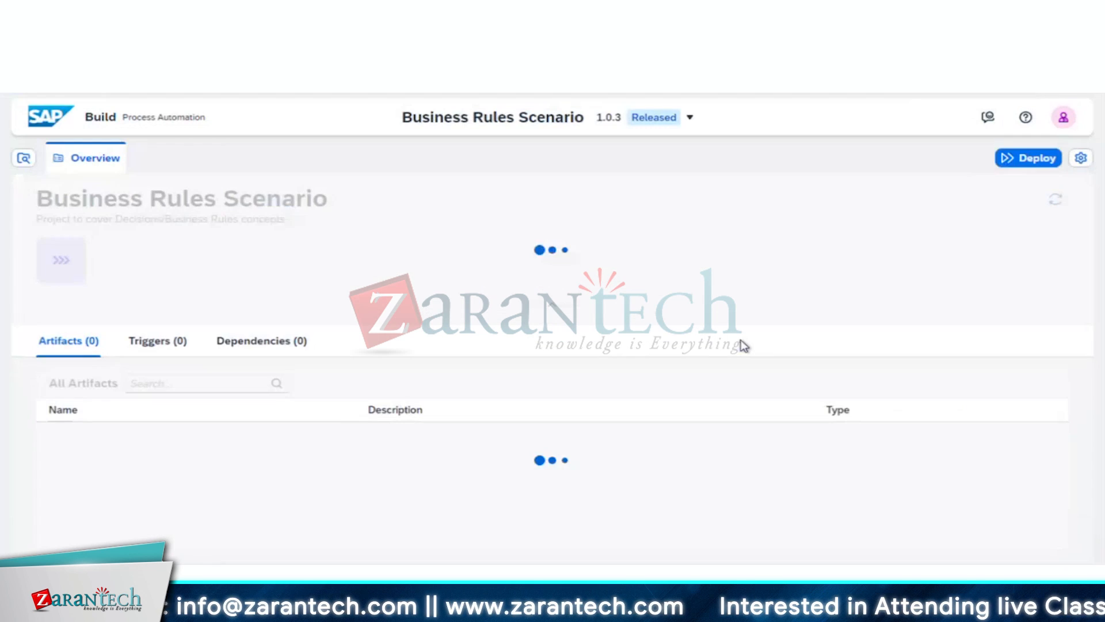
pyautogui.click(1023, 157)
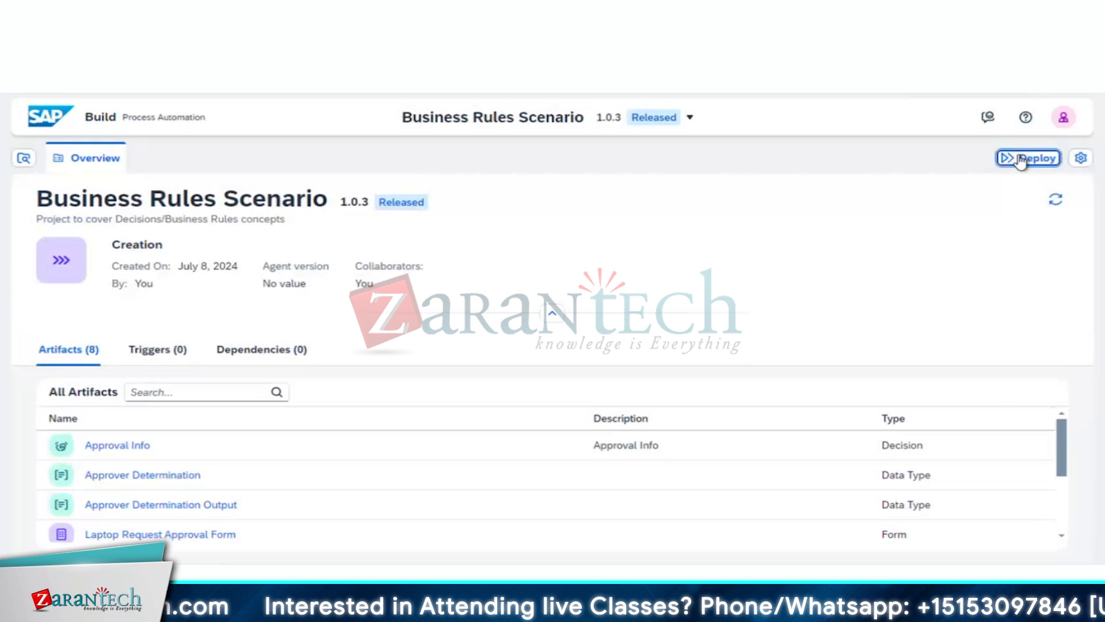
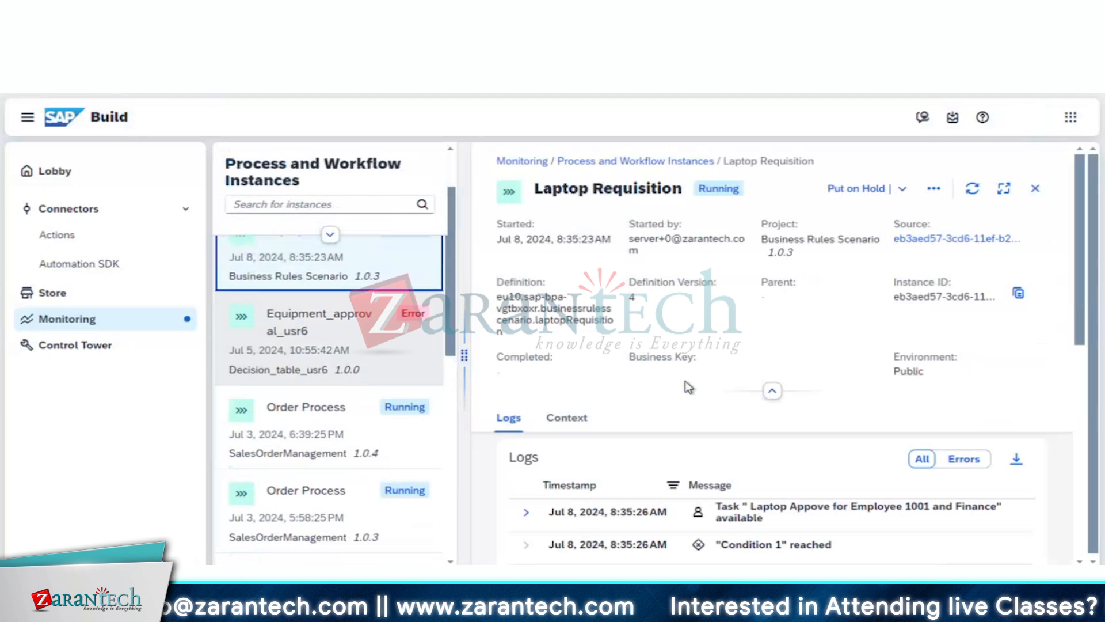
# - Examine the Laptop Requisition instance's log entries, from the instance start through the decisions and conditions to the approval task
pyautogui.scroll(-2, 819, 430)
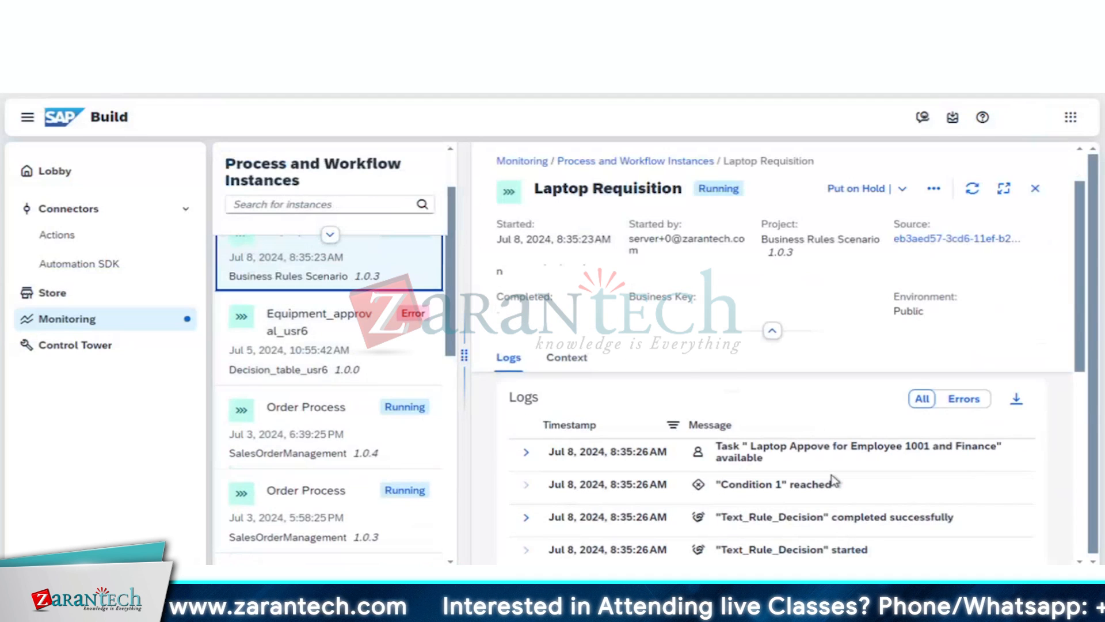
pyautogui.scroll(-3, 829, 461)
pyautogui.scroll(-2, 836, 484)
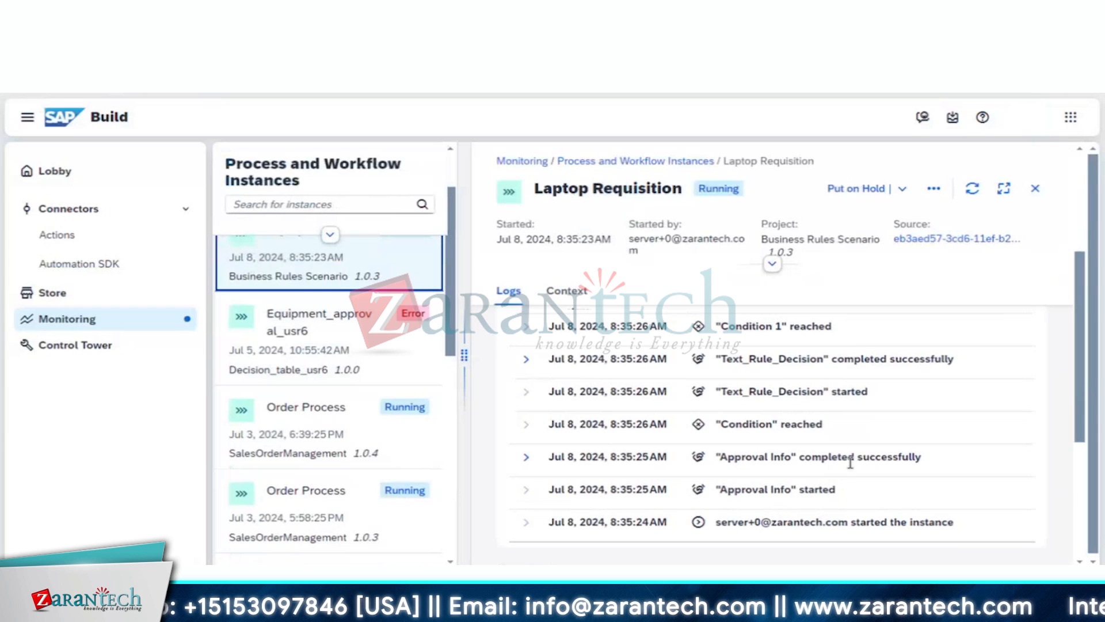
pyautogui.scroll(2, 851, 463)
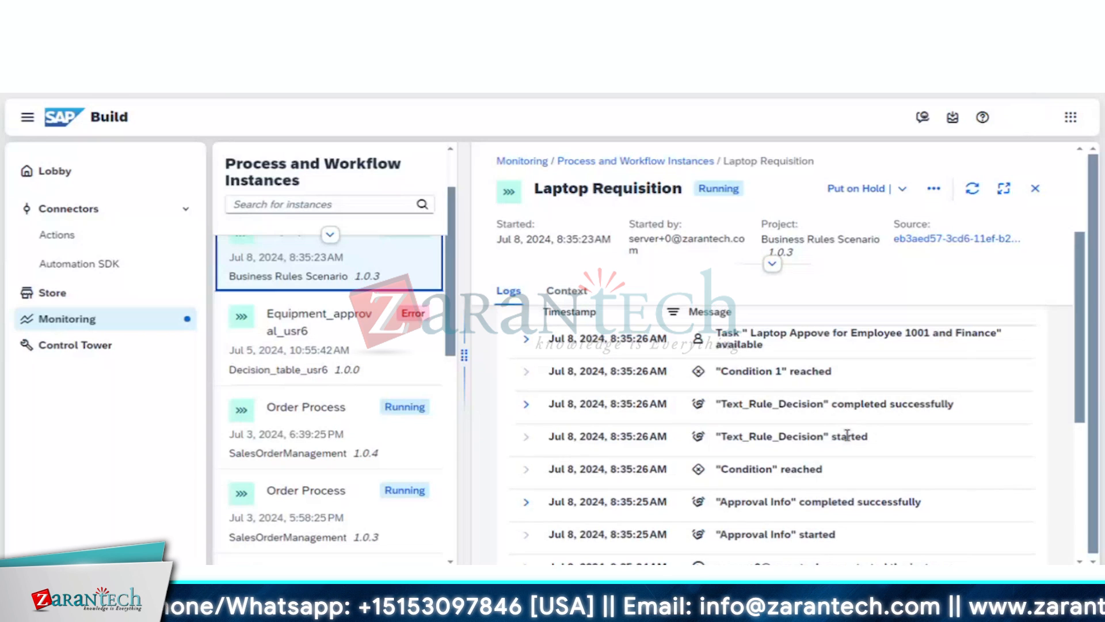
pyautogui.scroll(1, 848, 435)
pyautogui.scroll(1, 847, 434)
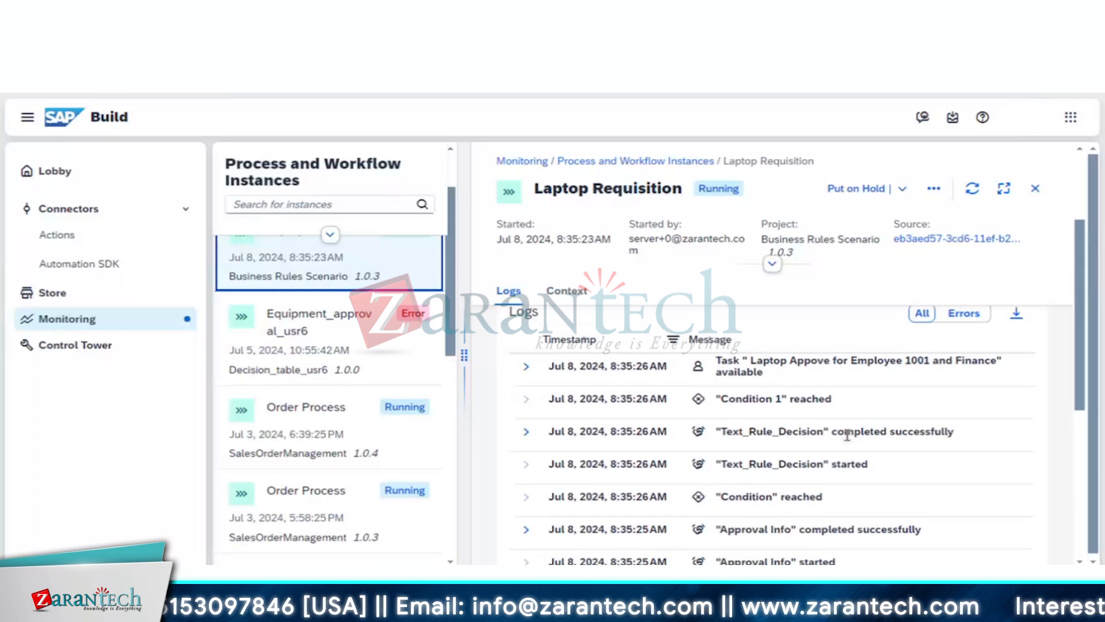
pyautogui.scroll(1, 847, 436)
pyautogui.scroll(1, 847, 435)
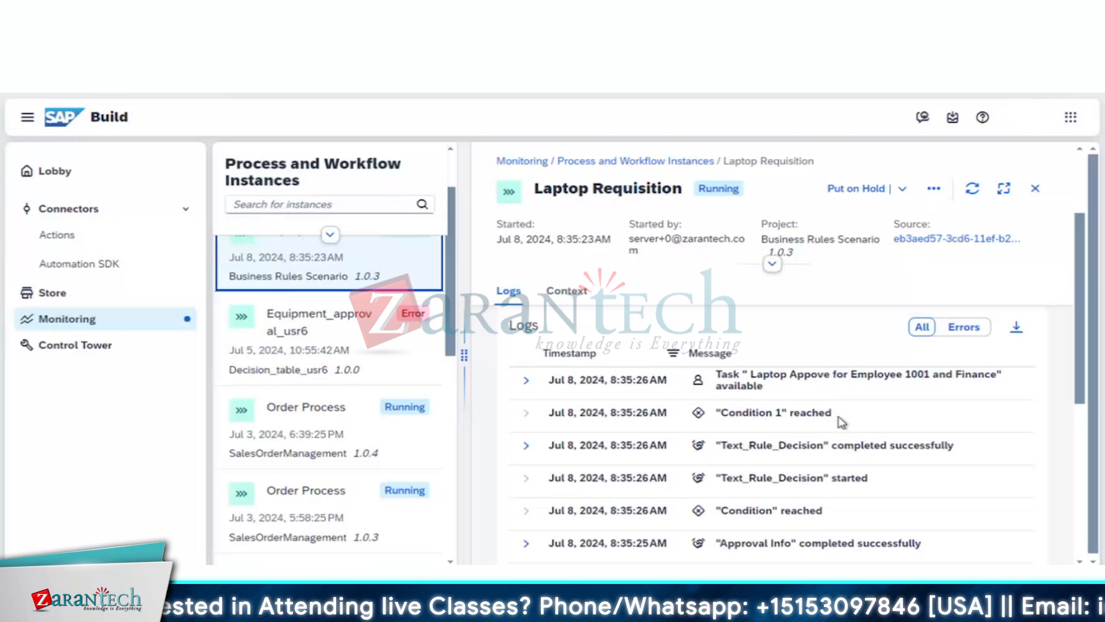
pyautogui.scroll(2, 844, 414)
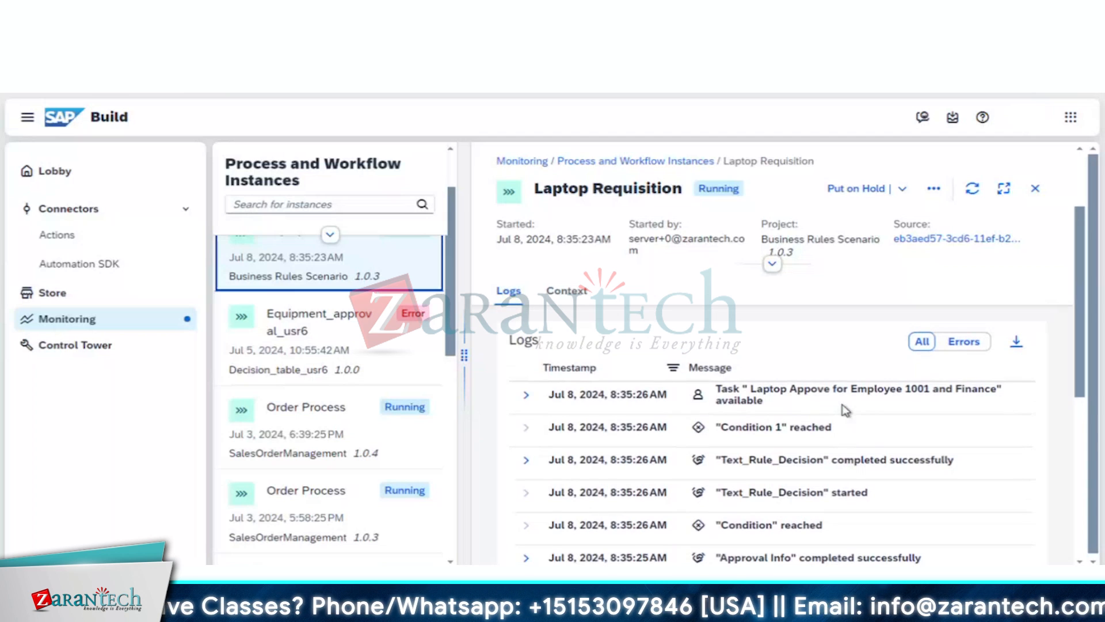
# - Expand the log entries for the completion of Approval Info and Text_Rule_Decision to view their rule service details
pyautogui.scroll(-3, 567, 449)
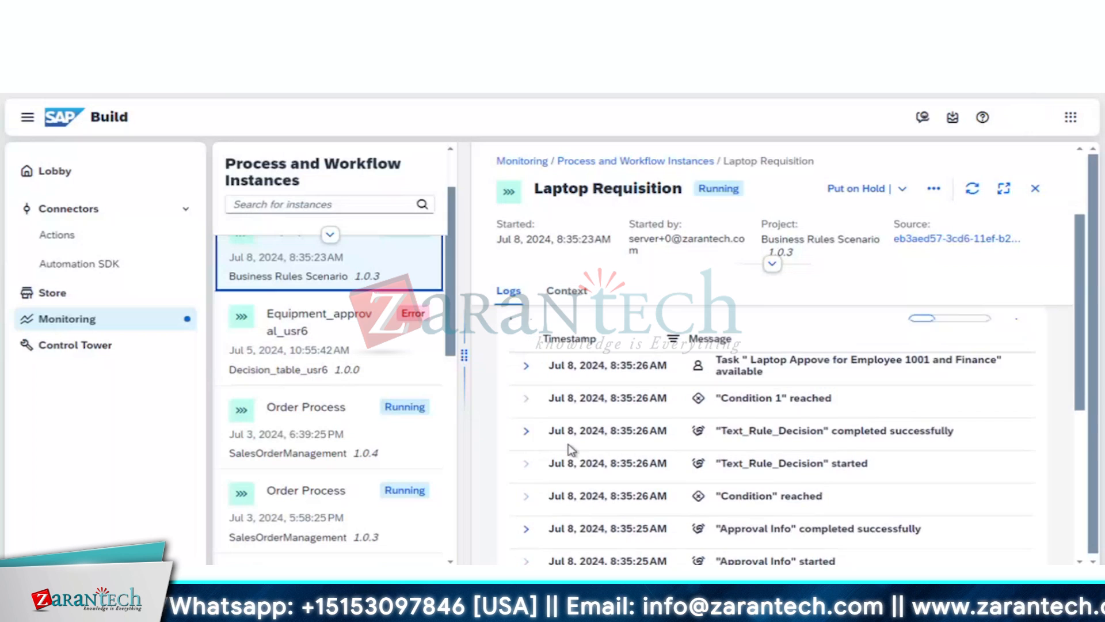
pyautogui.click(526, 466)
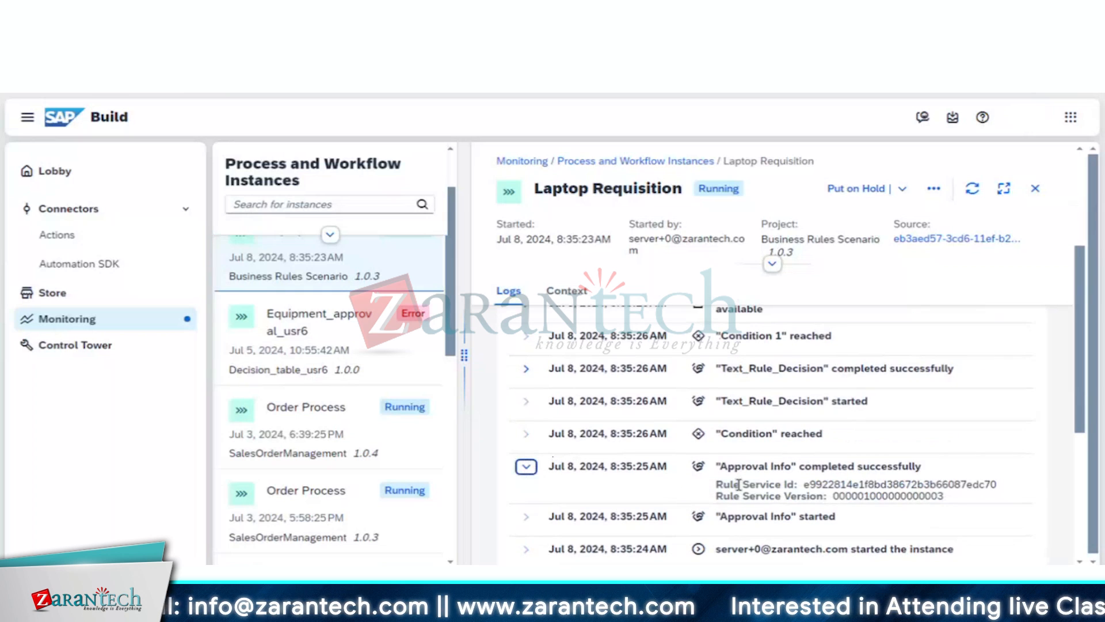
pyautogui.click(526, 369)
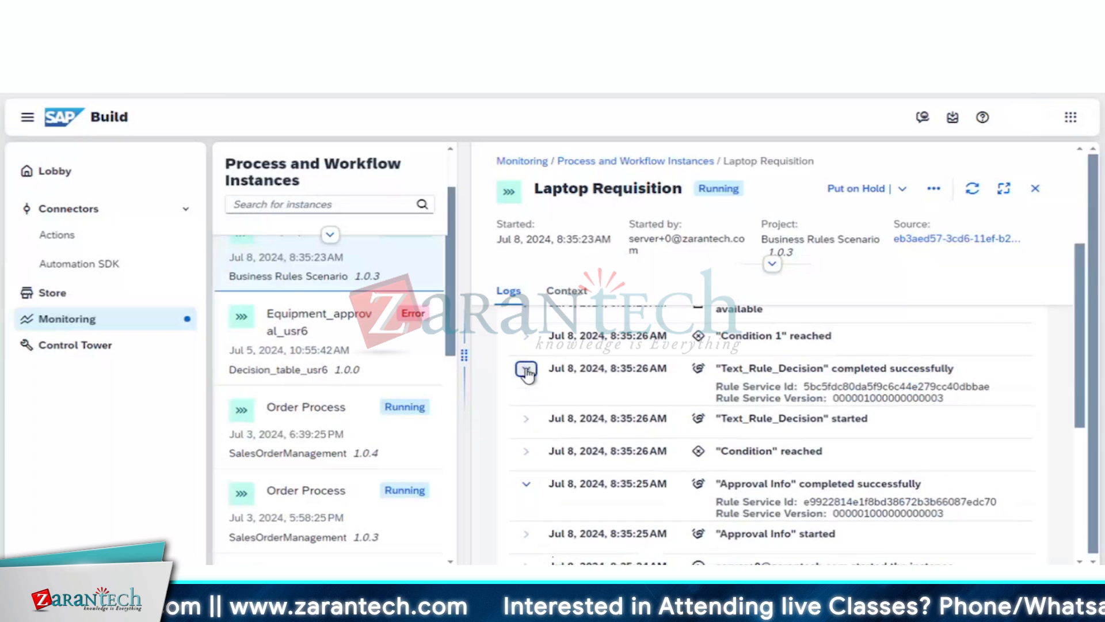
# - Examine the instance's Context data, highlighting Approve_Decision under Determine_Approval_Output and Rule_Output under Text_Rule_Output
pyautogui.scroll(-3, 715, 464)
pyautogui.scroll(-3, 716, 464)
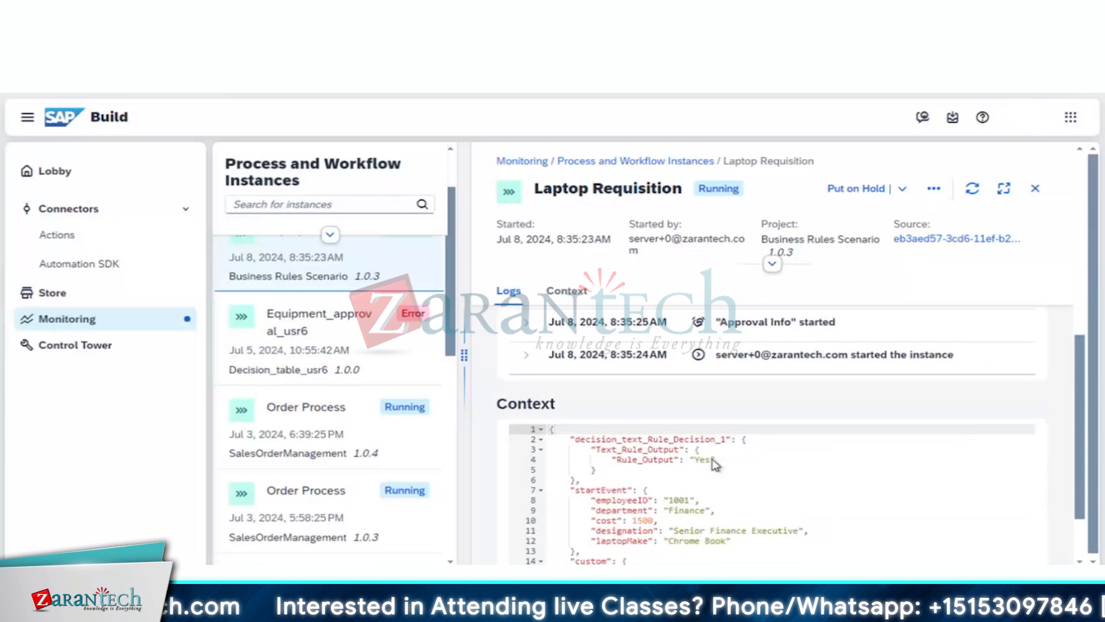
pyautogui.scroll(-1, 716, 464)
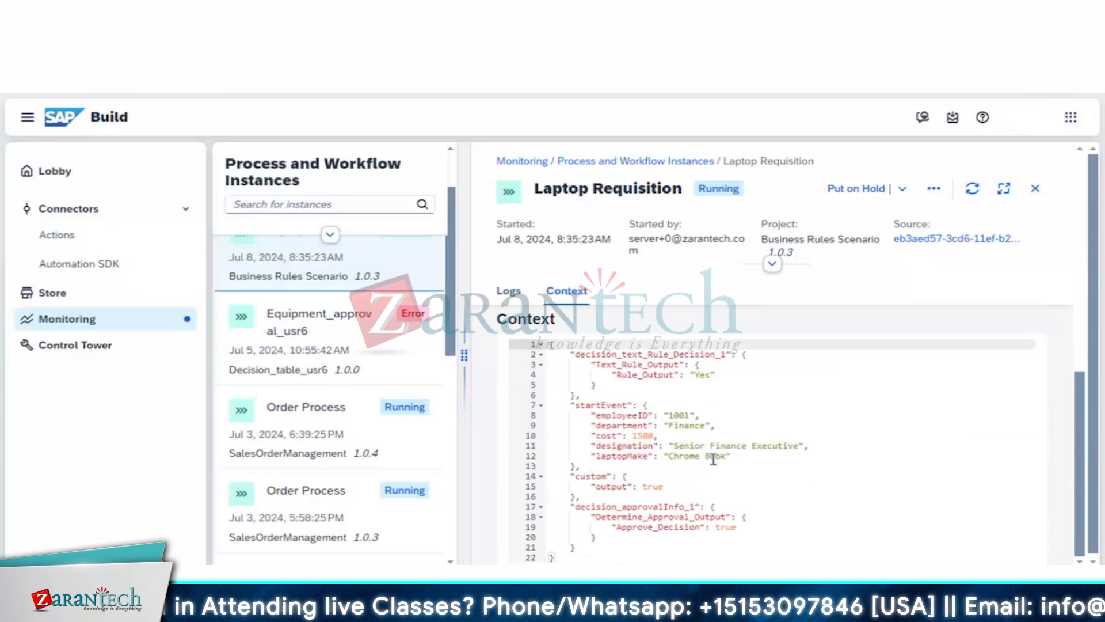
pyautogui.scroll(-1, 713, 459)
pyautogui.scroll(1, 713, 459)
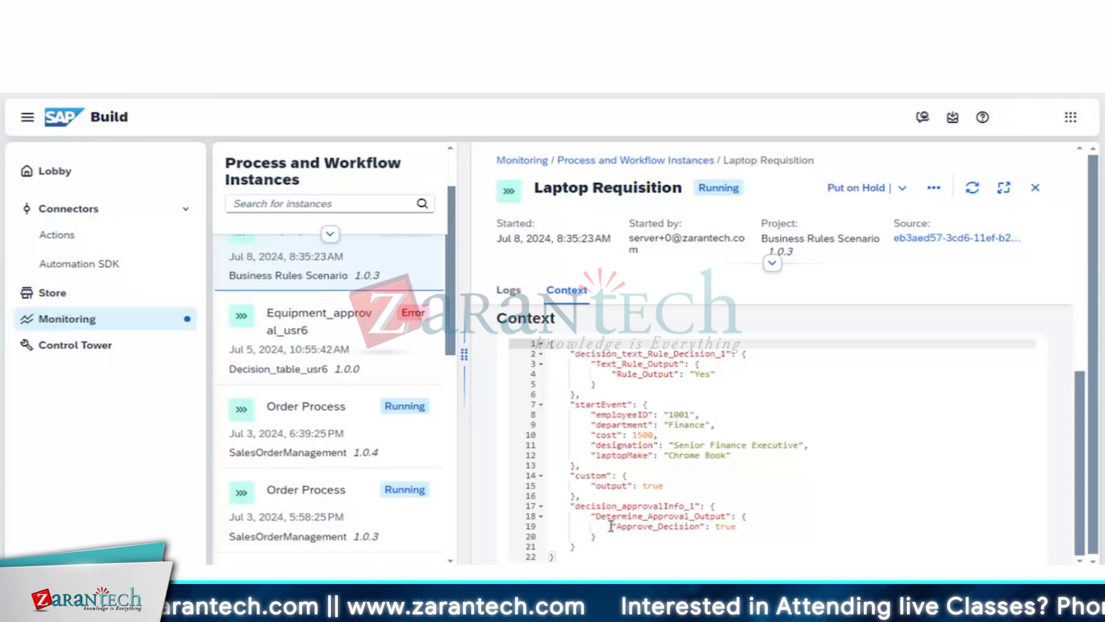
pyautogui.click(733, 524)
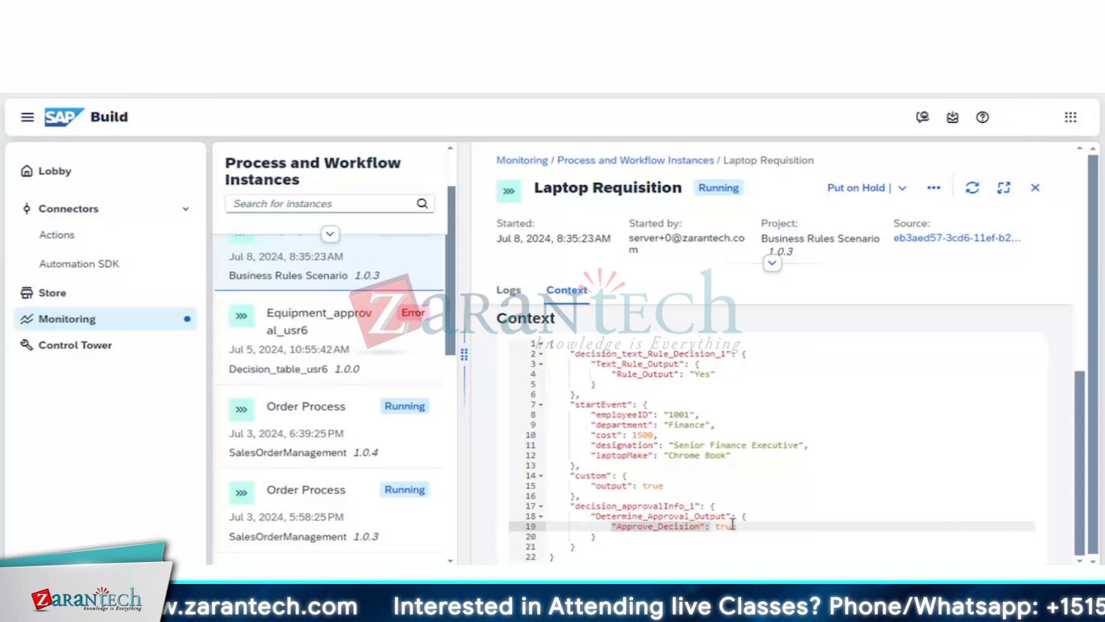
pyautogui.click(621, 373)
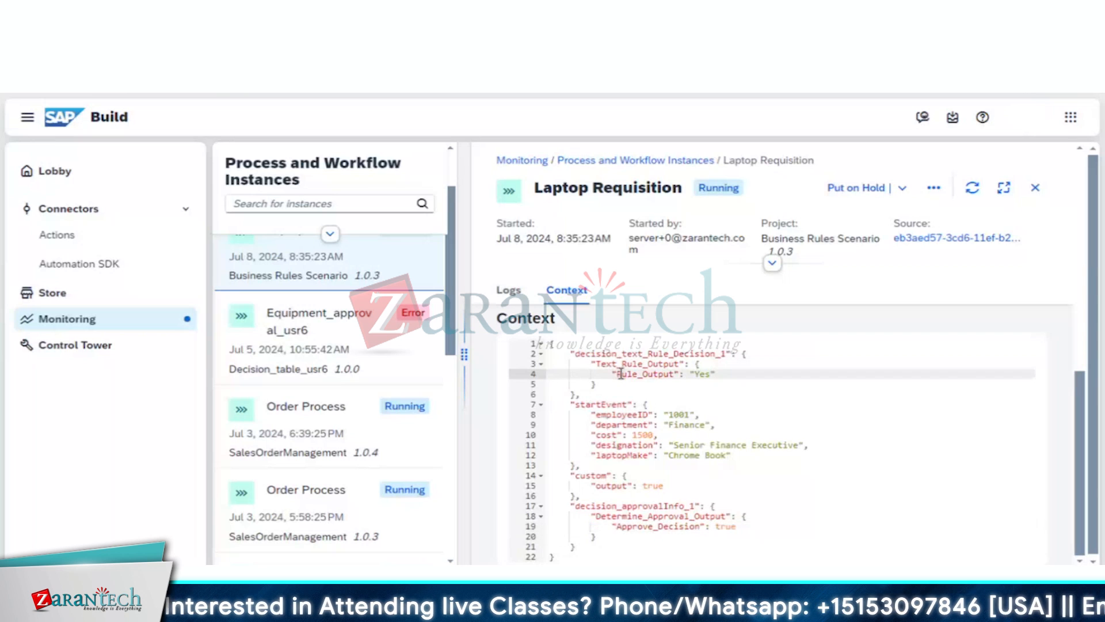
pyautogui.moveTo(612, 373); pyautogui.dragTo(681, 372)
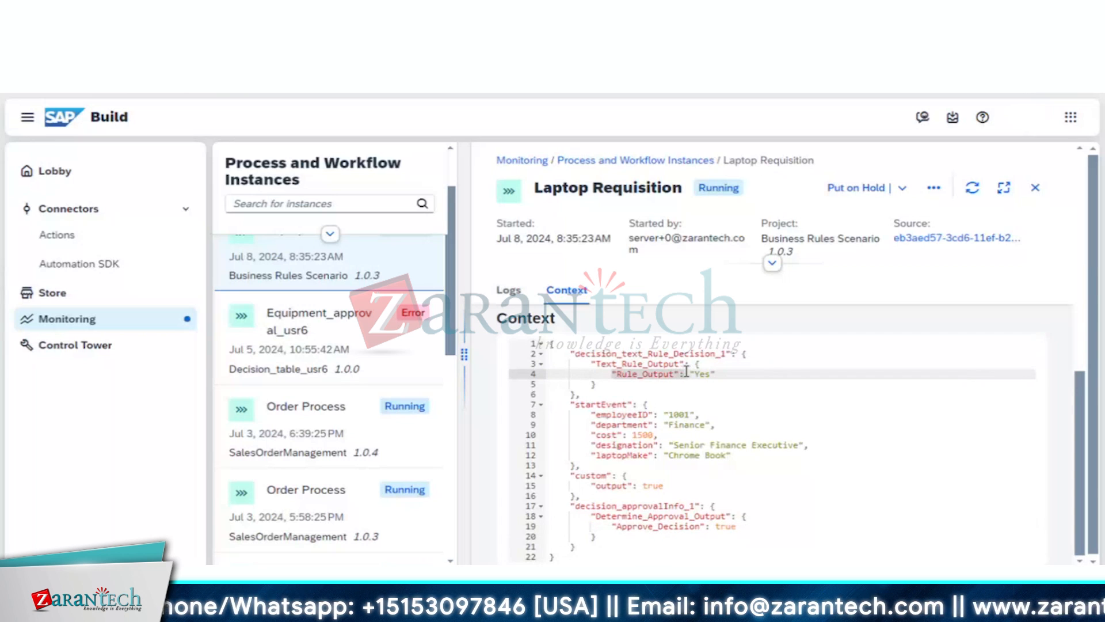
pyautogui.doubleClick(722, 369)
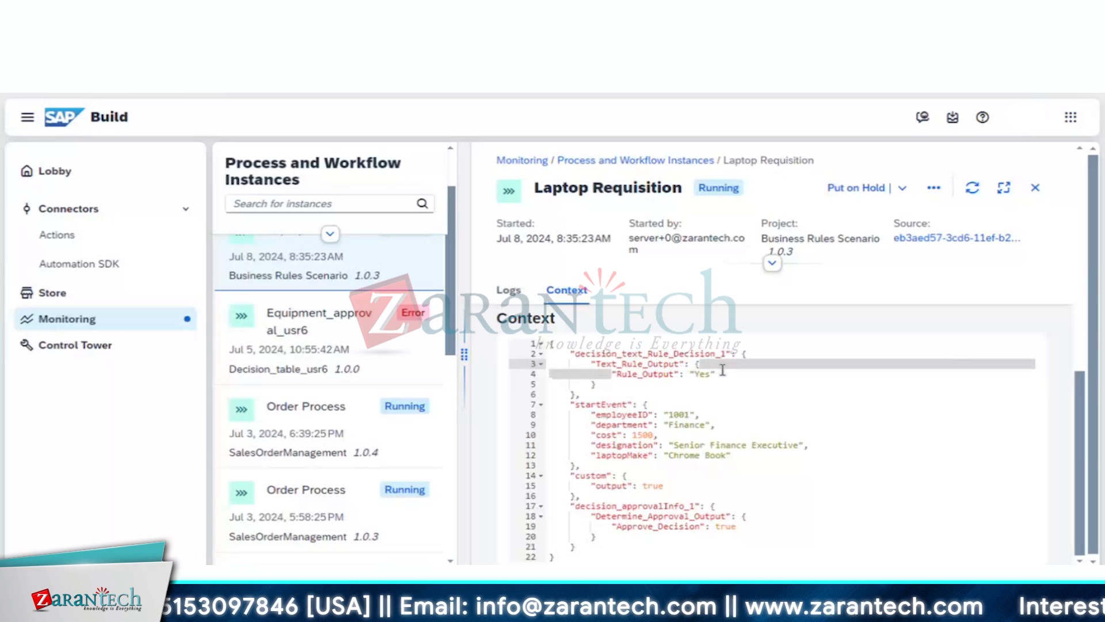
pyautogui.moveTo(722, 370); pyautogui.dragTo(721, 373)
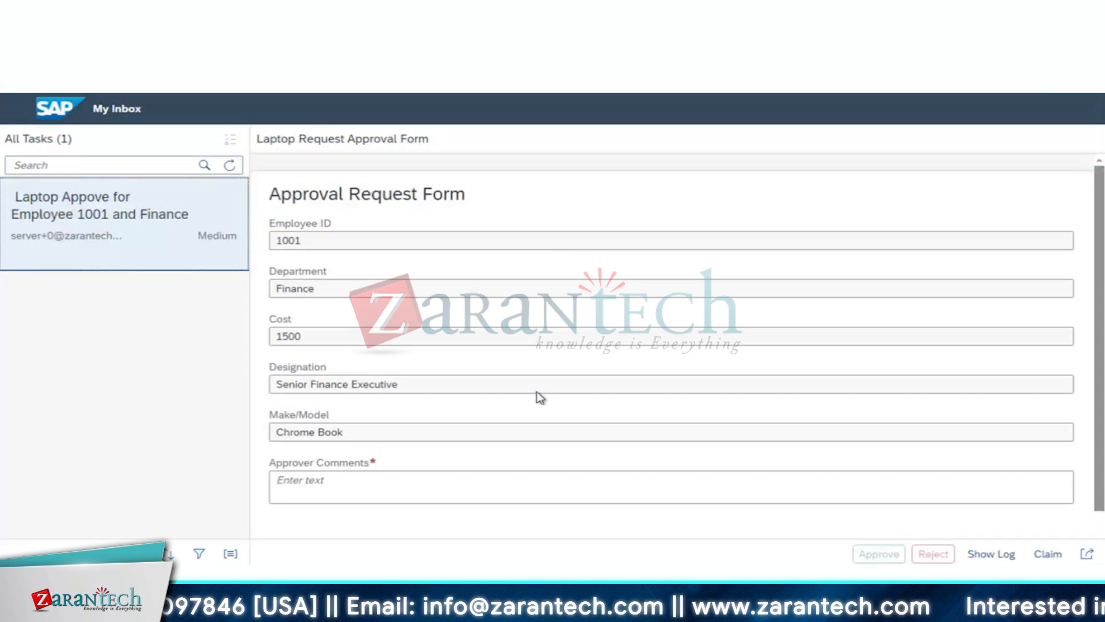
# - In My Inbox, enter 'Approved' as the approver comment on the Finance laptop request's approval form and approve the task
pyautogui.click(502, 480)
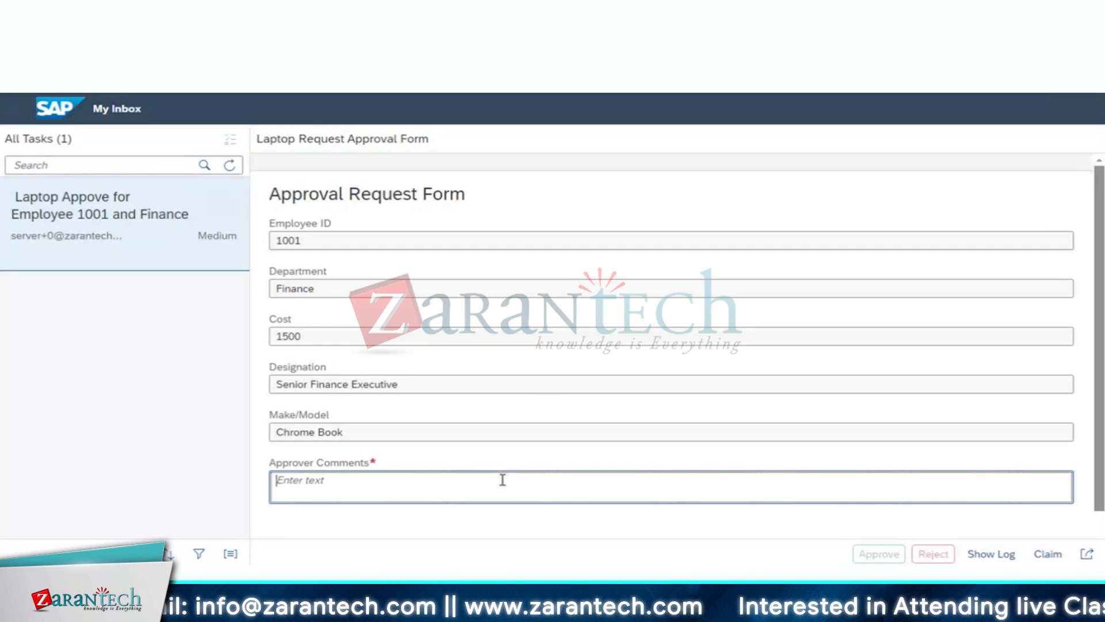
pyautogui.write('Approved')
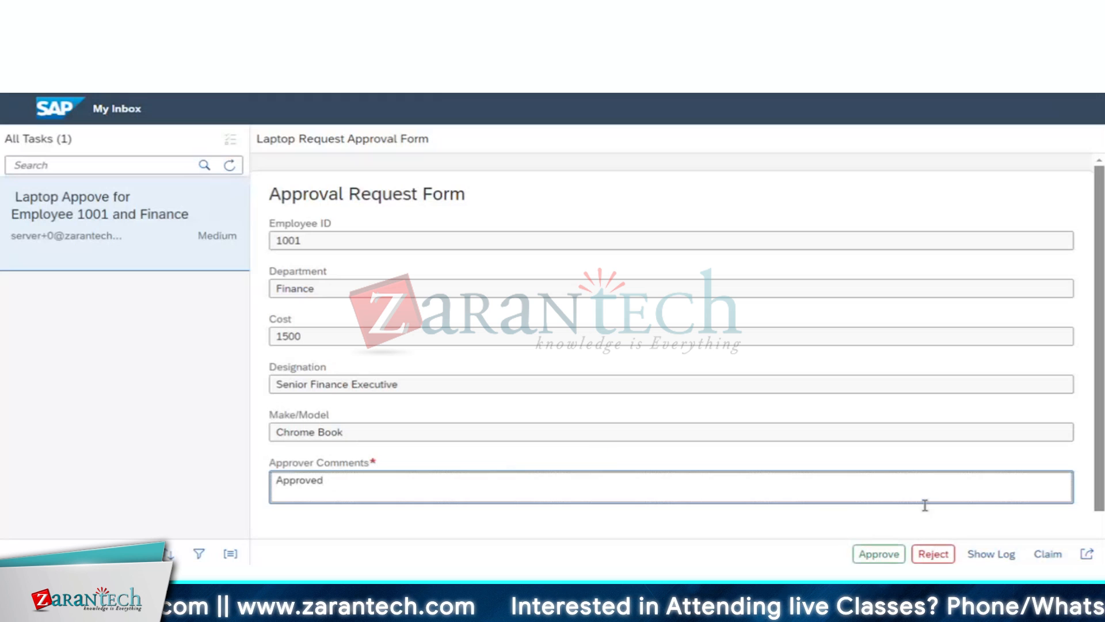
pyautogui.click(892, 554)
pyautogui.click(888, 555)
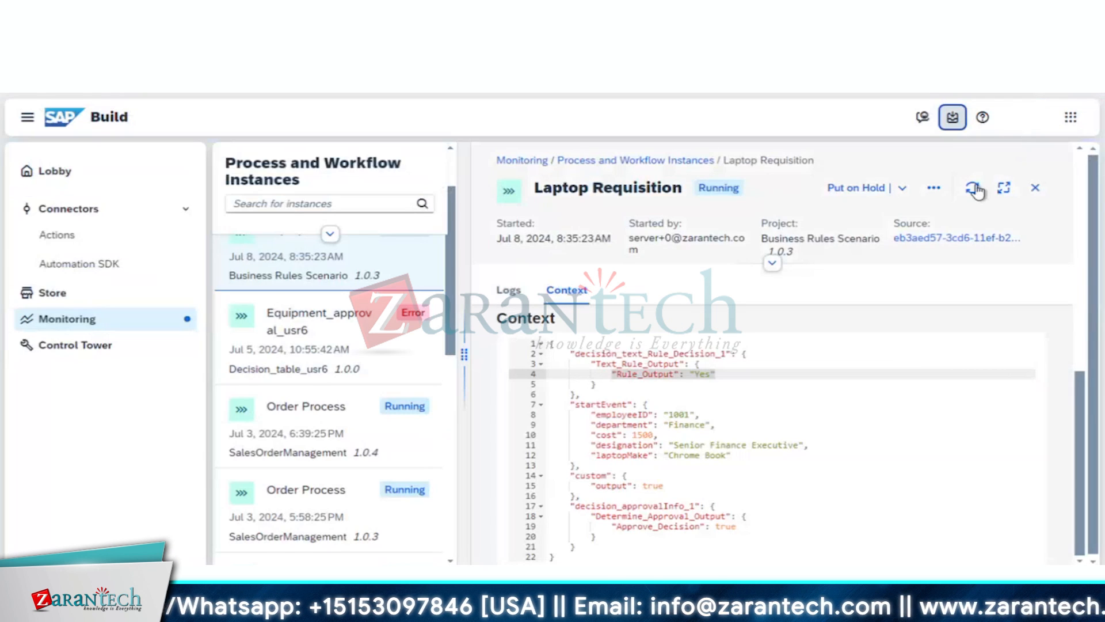
# - Refresh the Laptop Requisition instance in SAP Build monitoring and review its status, context and logs
pyautogui.click(973, 188)
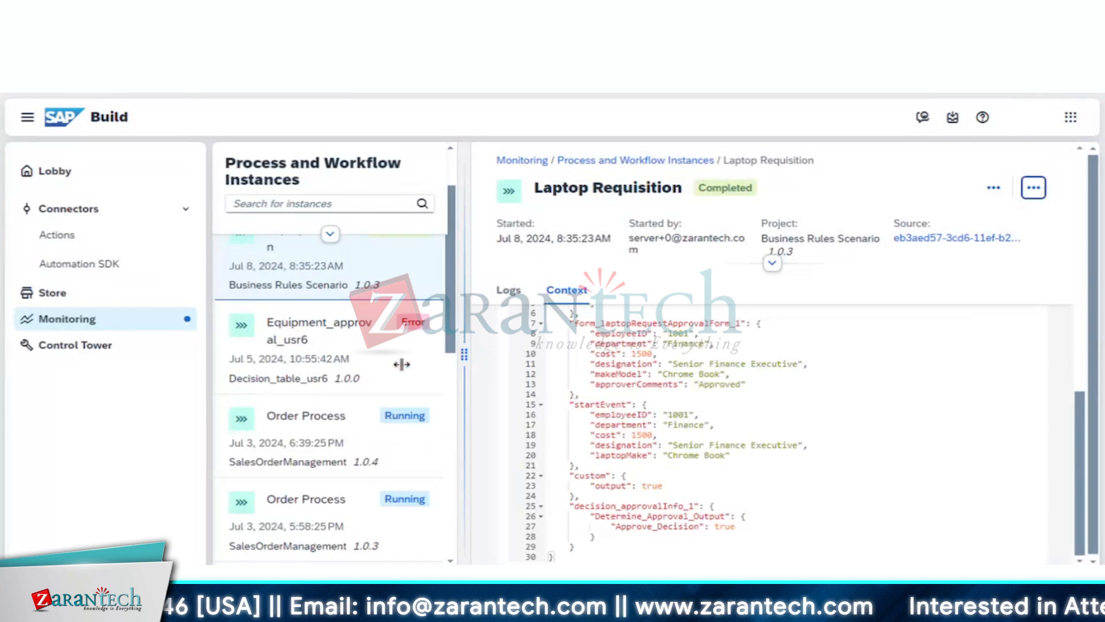
pyautogui.scroll(2, 374, 357)
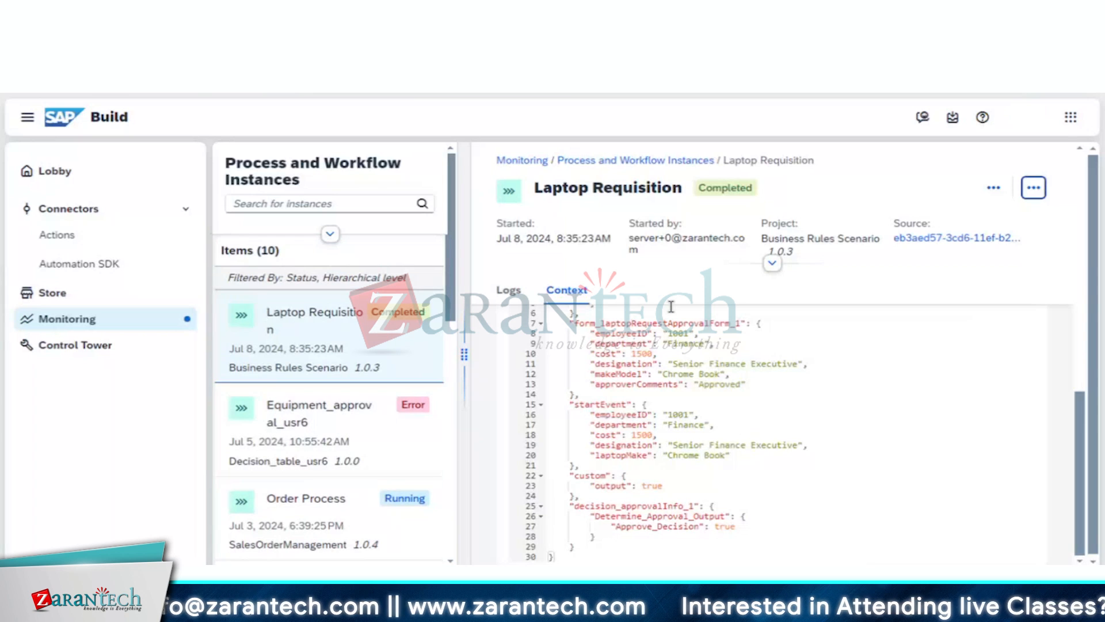
pyautogui.scroll(6, 671, 311)
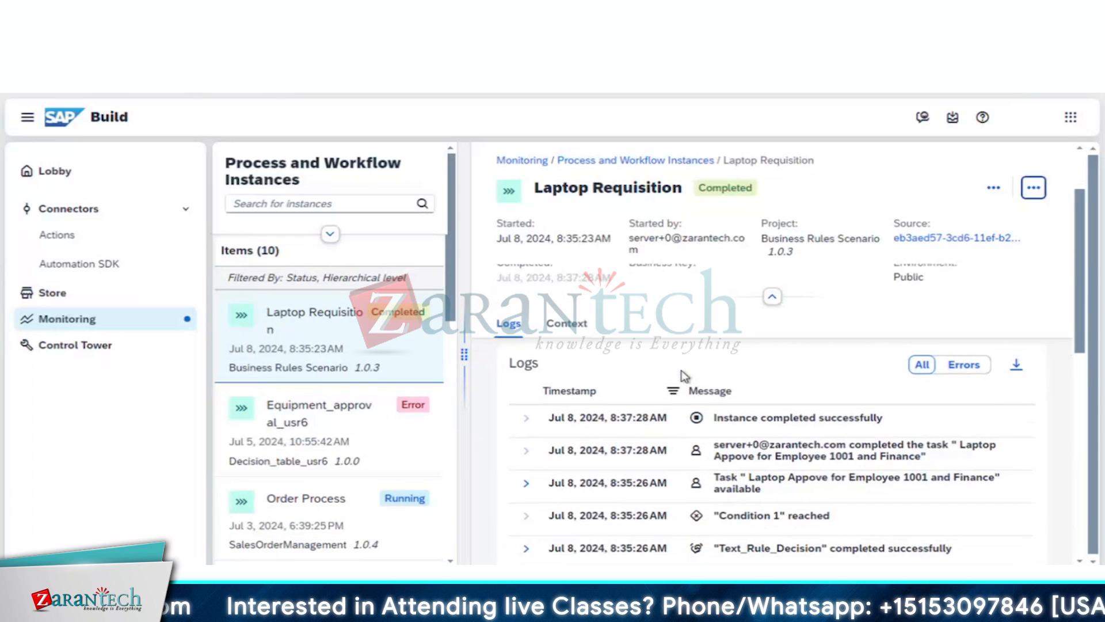
pyautogui.scroll(-2, 685, 375)
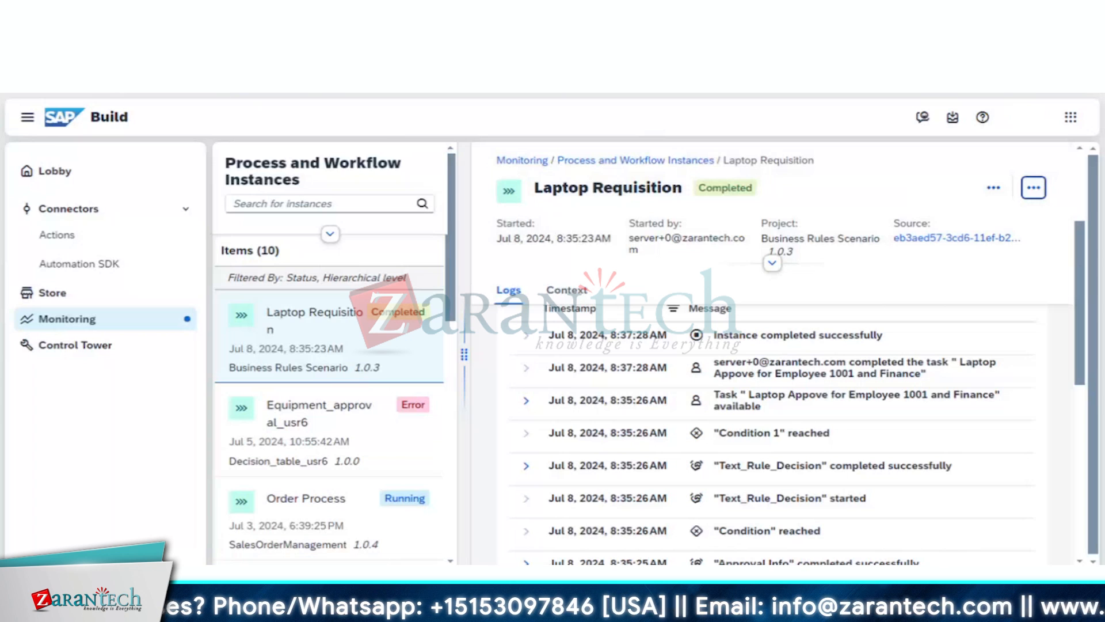
# - Open the Control Tower and look over its tenant, backend and agent configuration options
pyautogui.click(75, 345)
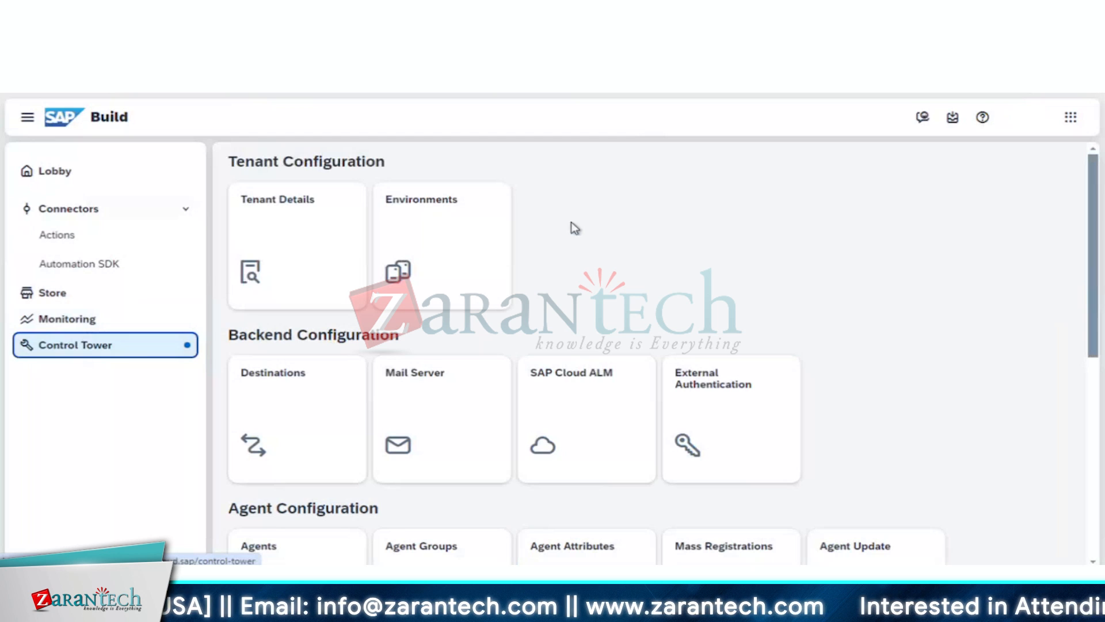
pyautogui.scroll(-2, 677, 292)
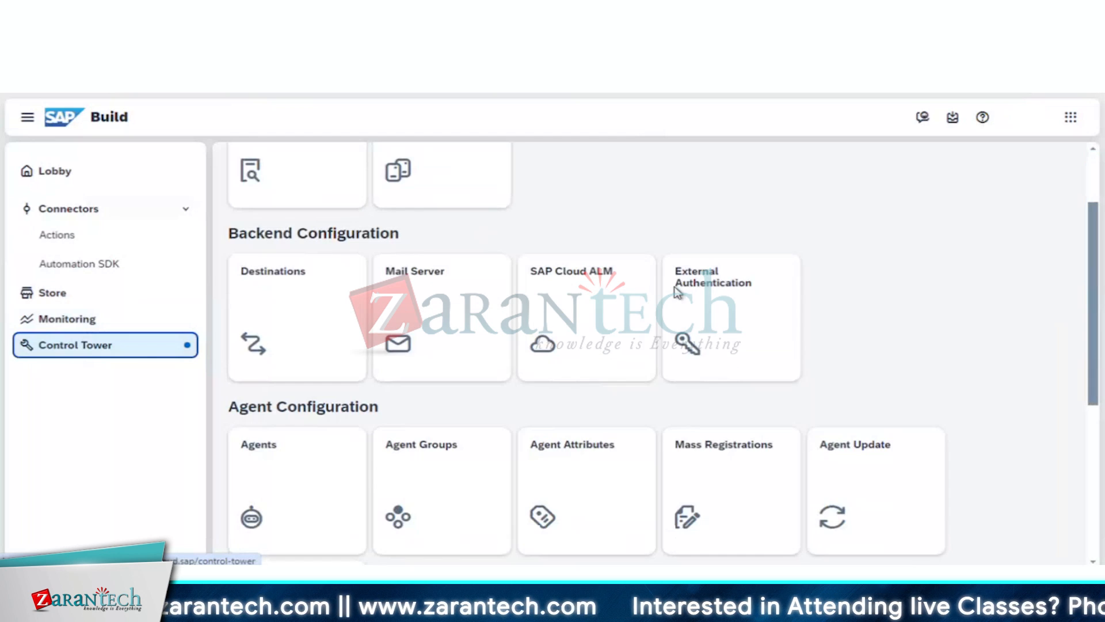
pyautogui.scroll(-2, 677, 292)
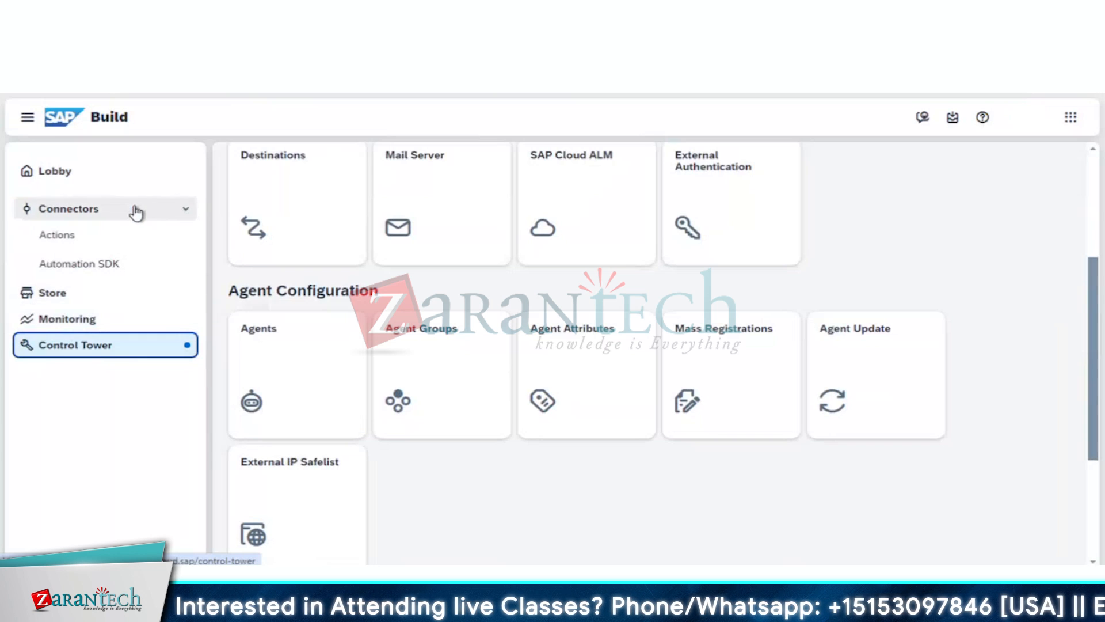
# - Return to the lobby and collapse the Connectors group in the navigation
pyautogui.click(117, 174)
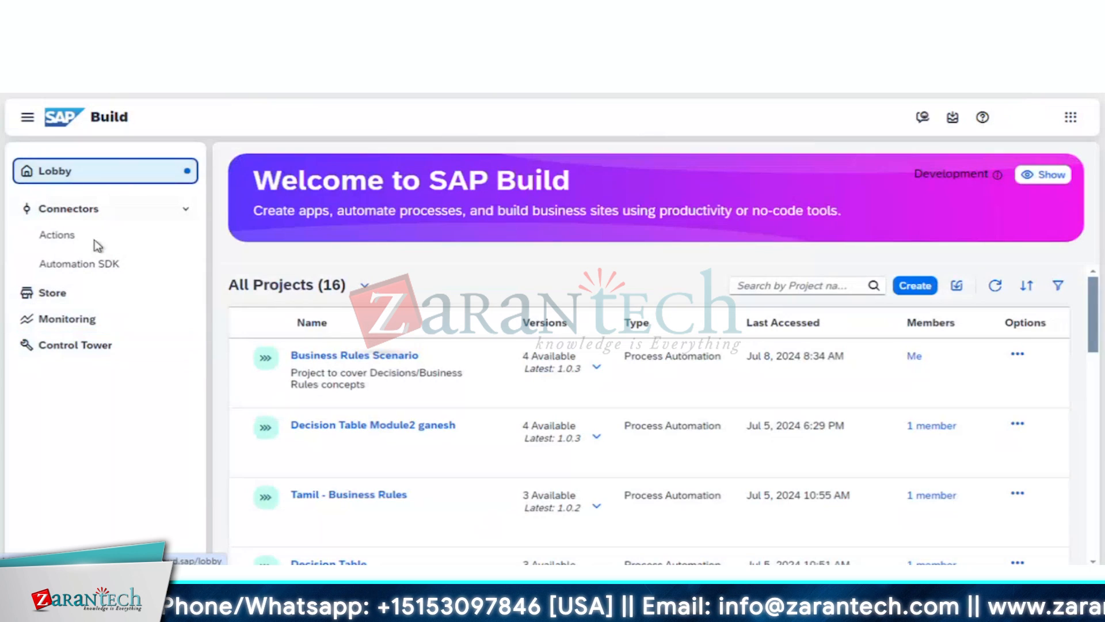
pyautogui.click(187, 212)
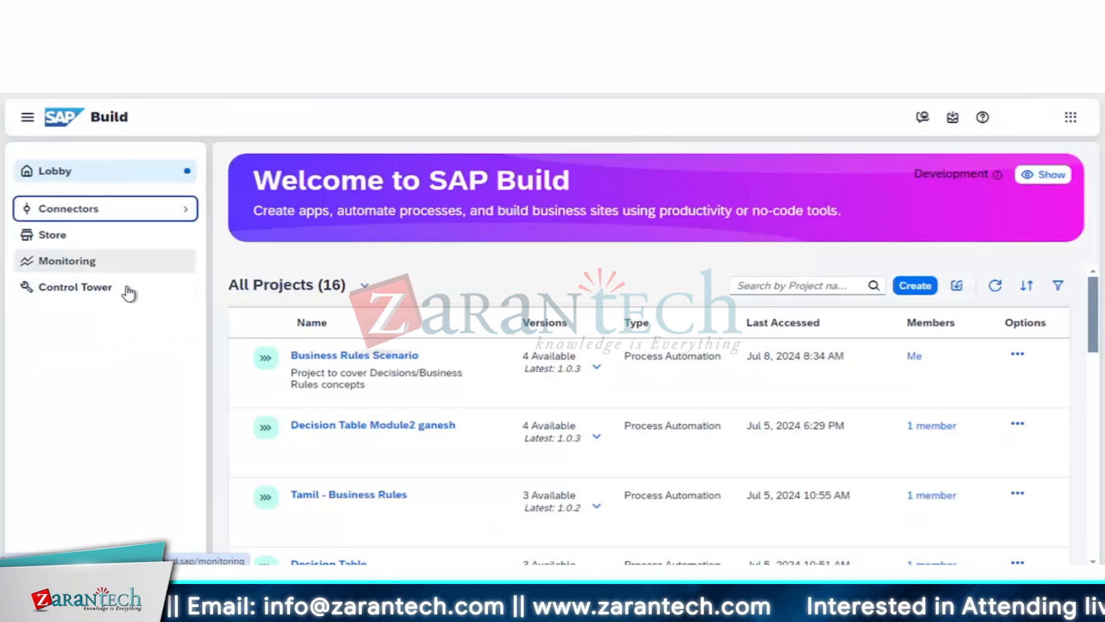
# - Reopen the Control Tower and review all its configuration sections down to API Keys under Others
pyautogui.click(128, 295)
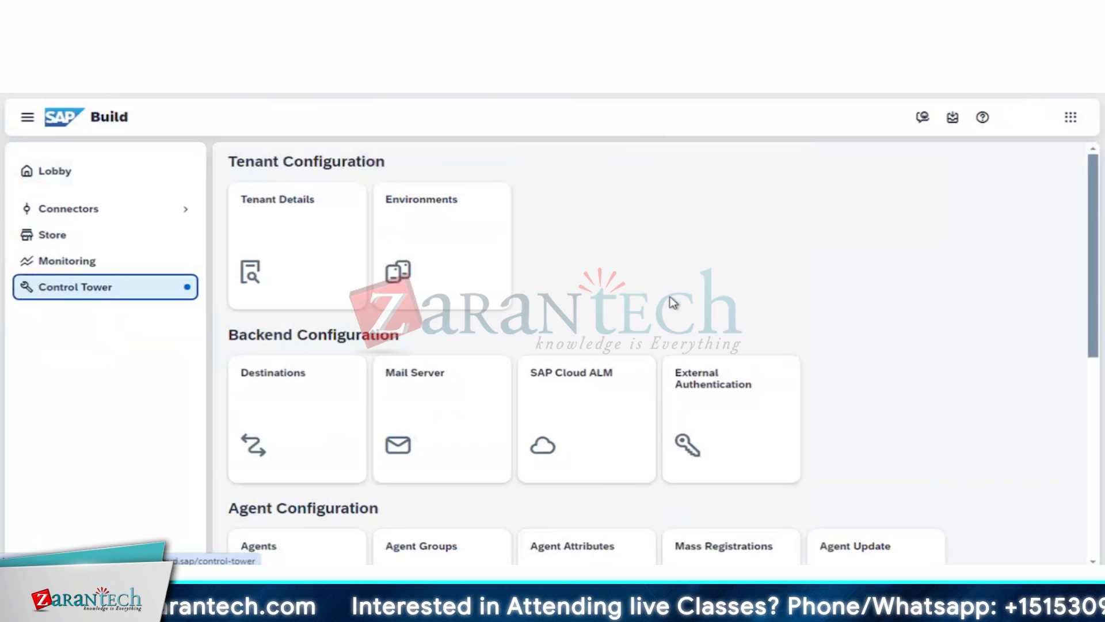
pyautogui.scroll(-3, 673, 303)
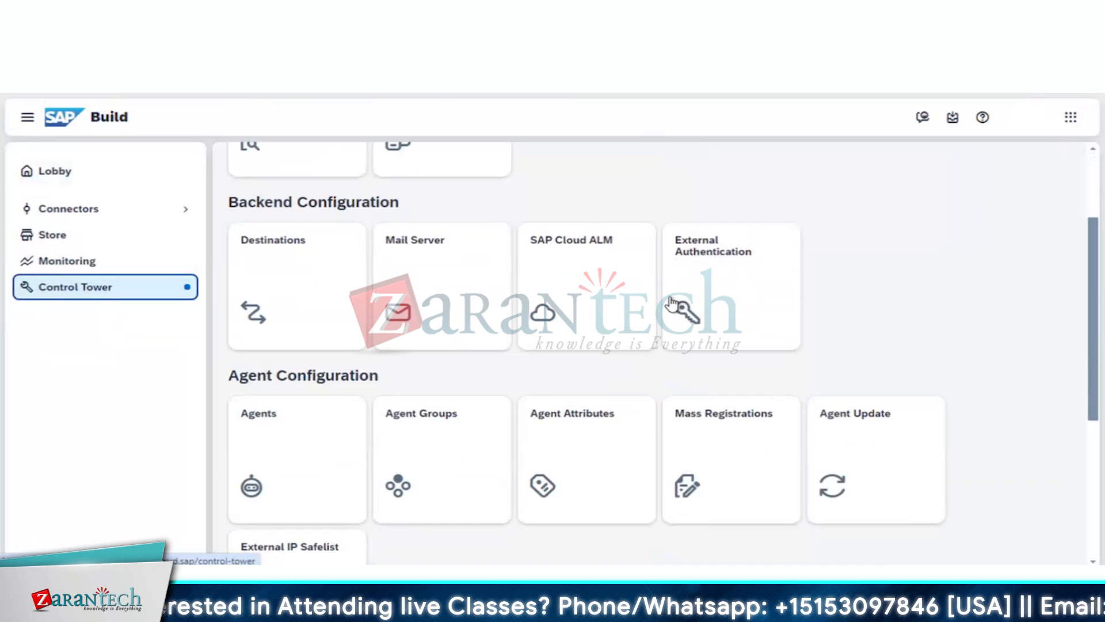
pyautogui.scroll(-2, 673, 303)
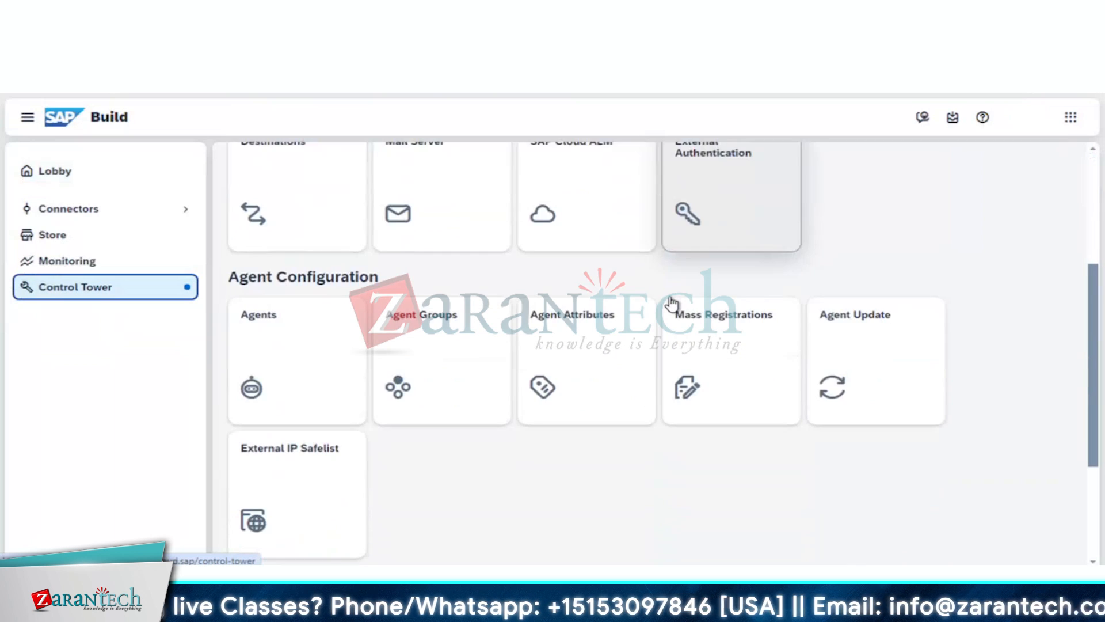
pyautogui.scroll(-1, 653, 445)
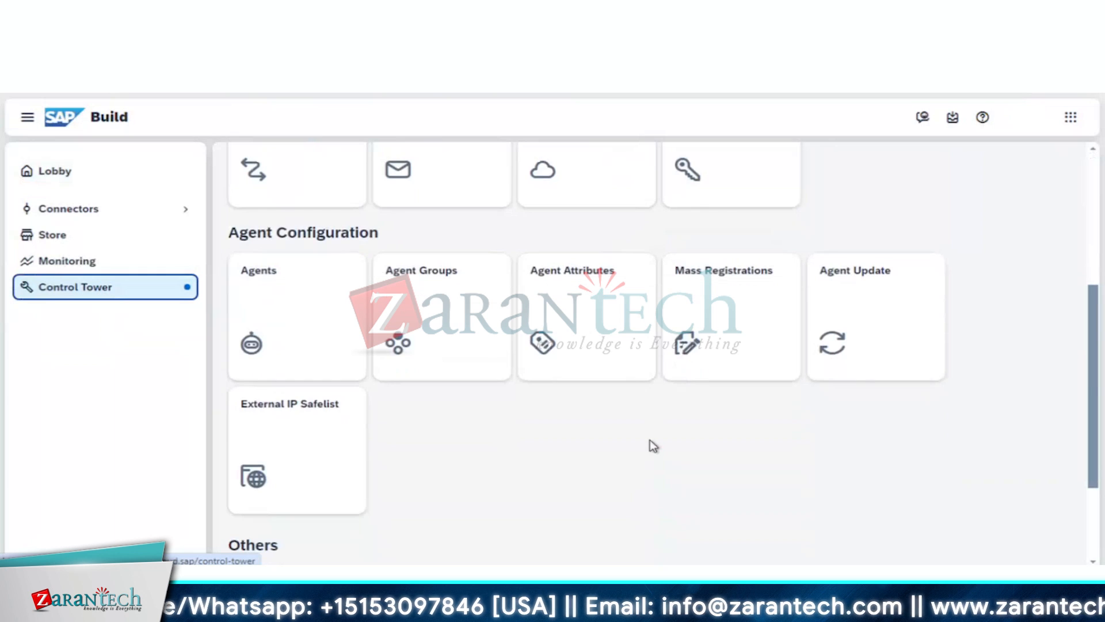
pyautogui.scroll(-1, 654, 445)
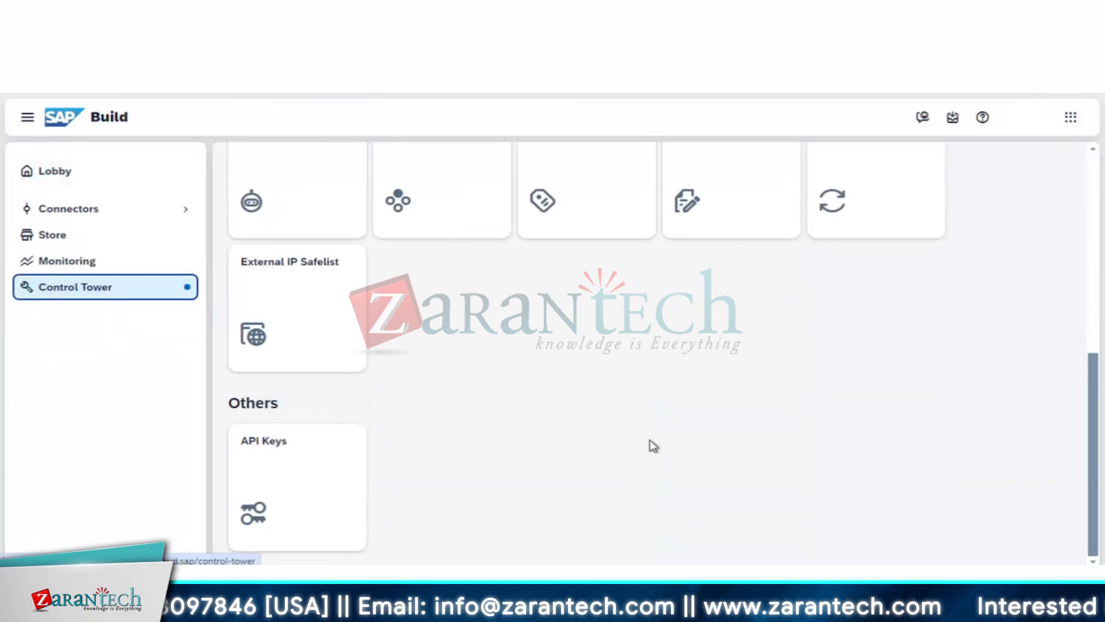
pyautogui.scroll(2, 653, 446)
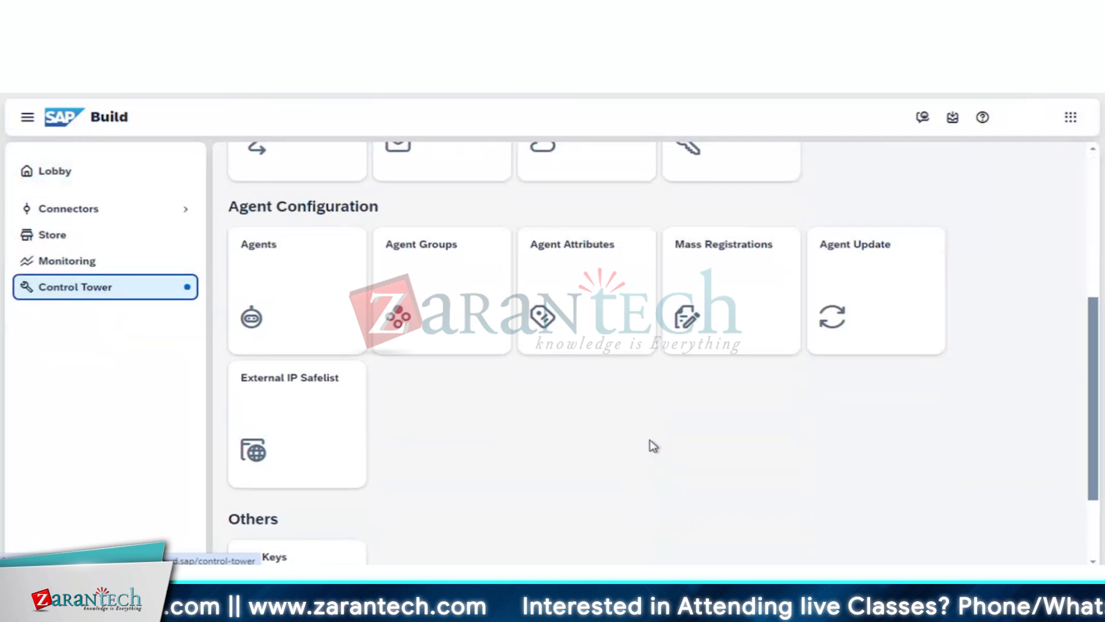
# - Look over the project catalogue in the Store and expand the Connectors group in the navigation
pyautogui.scroll(2, 653, 446)
pyautogui.scroll(2, 651, 446)
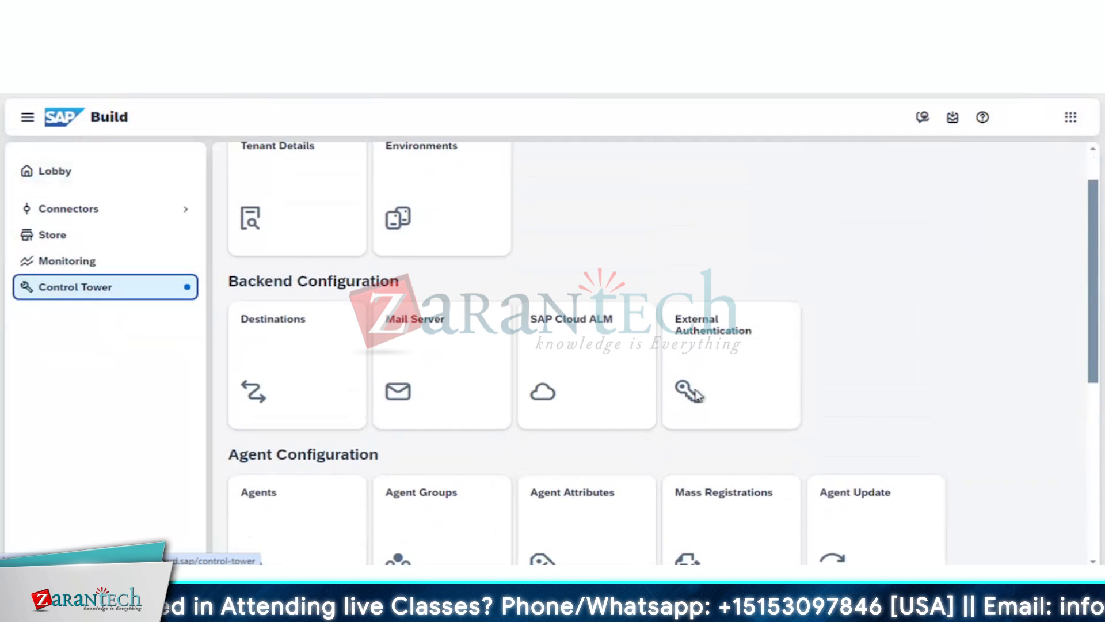
pyautogui.scroll(1, 680, 247)
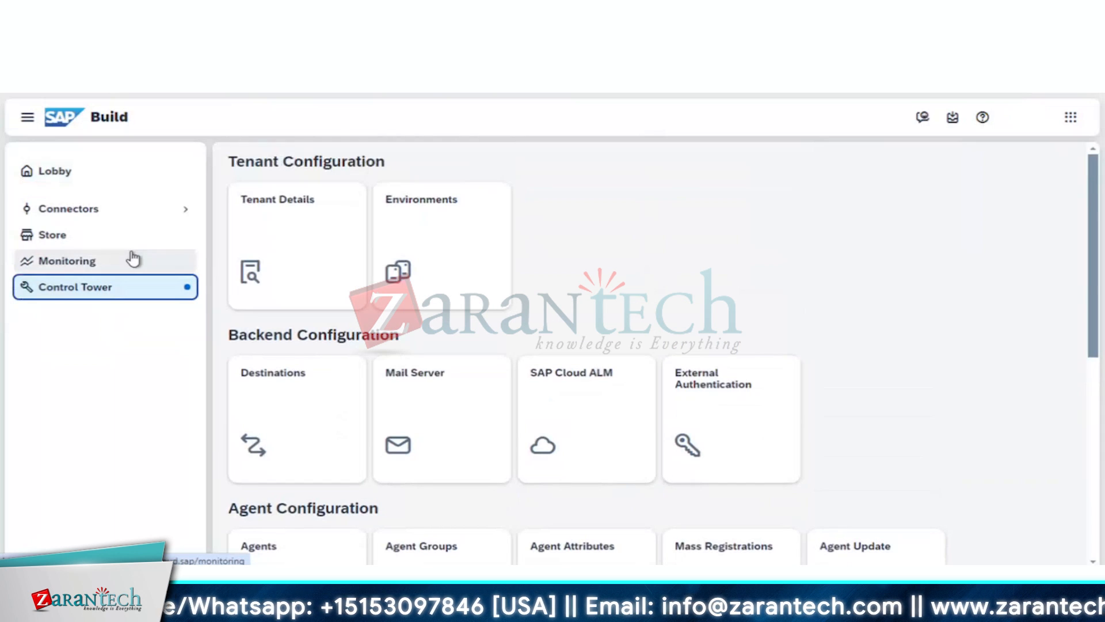
pyautogui.click(101, 238)
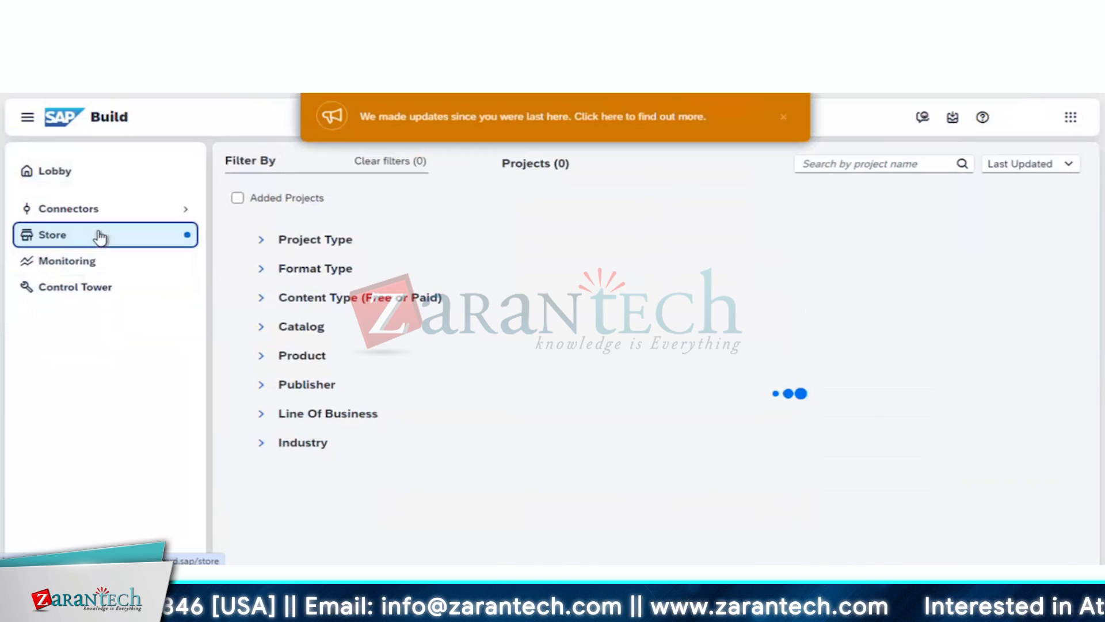
pyautogui.click(99, 211)
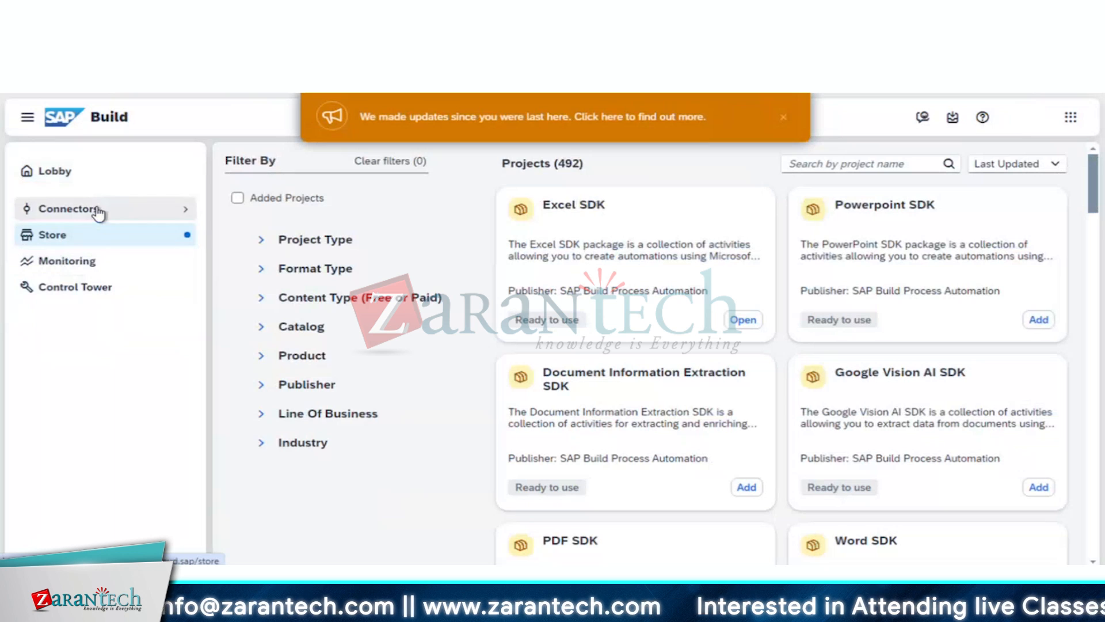
# - Return to the lobby and view the linked SAP resources, such as SAP BTP Cockpit, Roadmap, Learning Journeys and Missions
pyautogui.click(115, 179)
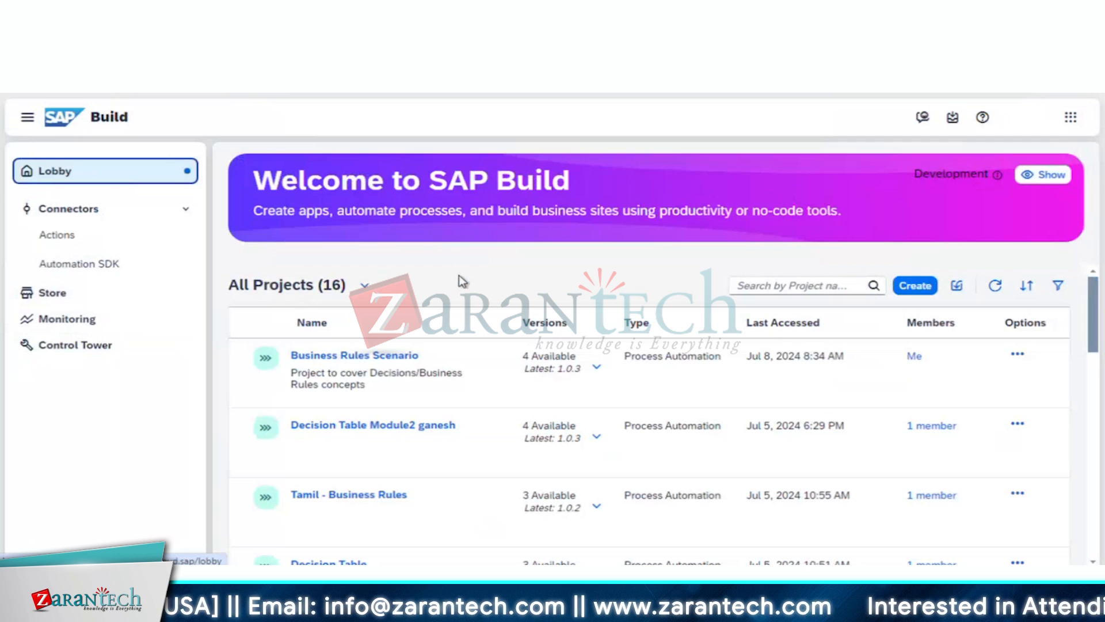
pyautogui.click(1069, 119)
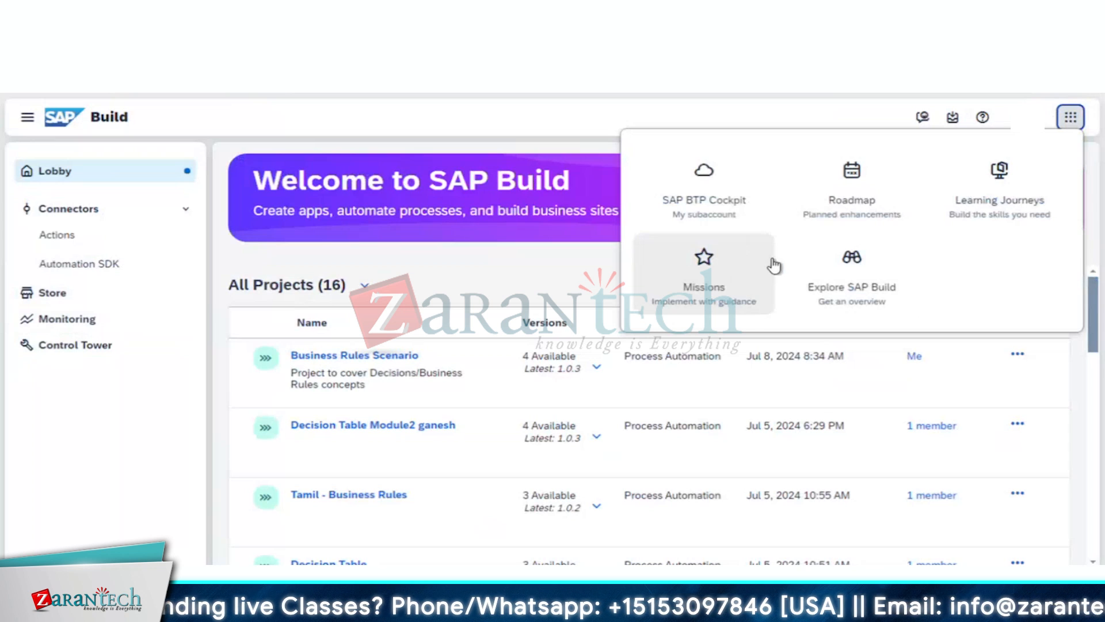
pyautogui.click(778, 114)
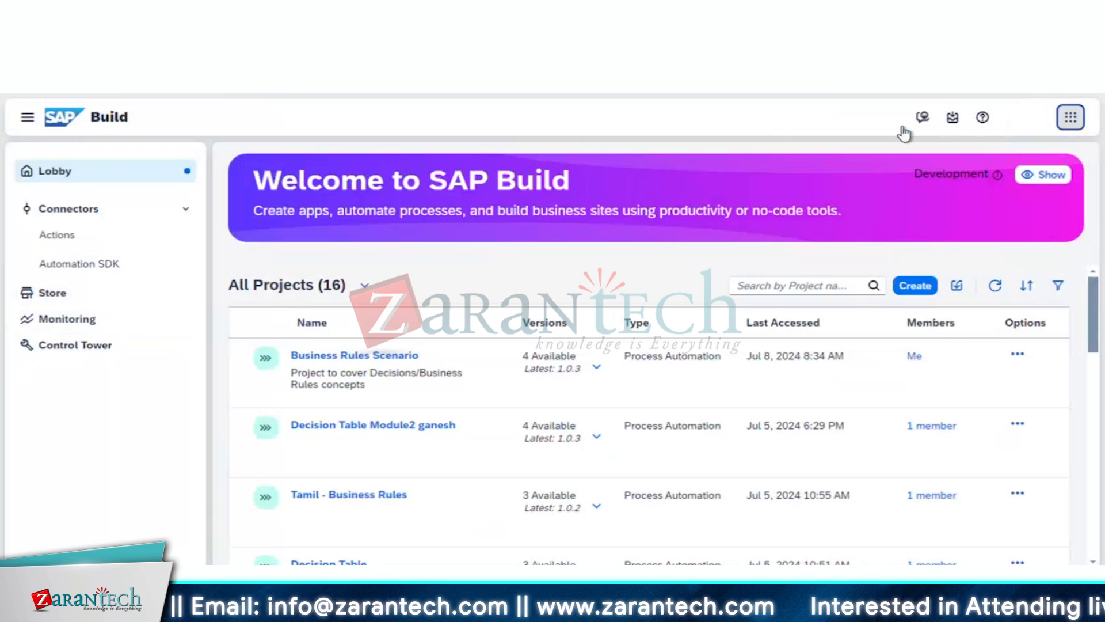
# - Show and hide the Quick Start cards in the lobby's welcome banner and reopen the Control Tower
pyautogui.click(1051, 175)
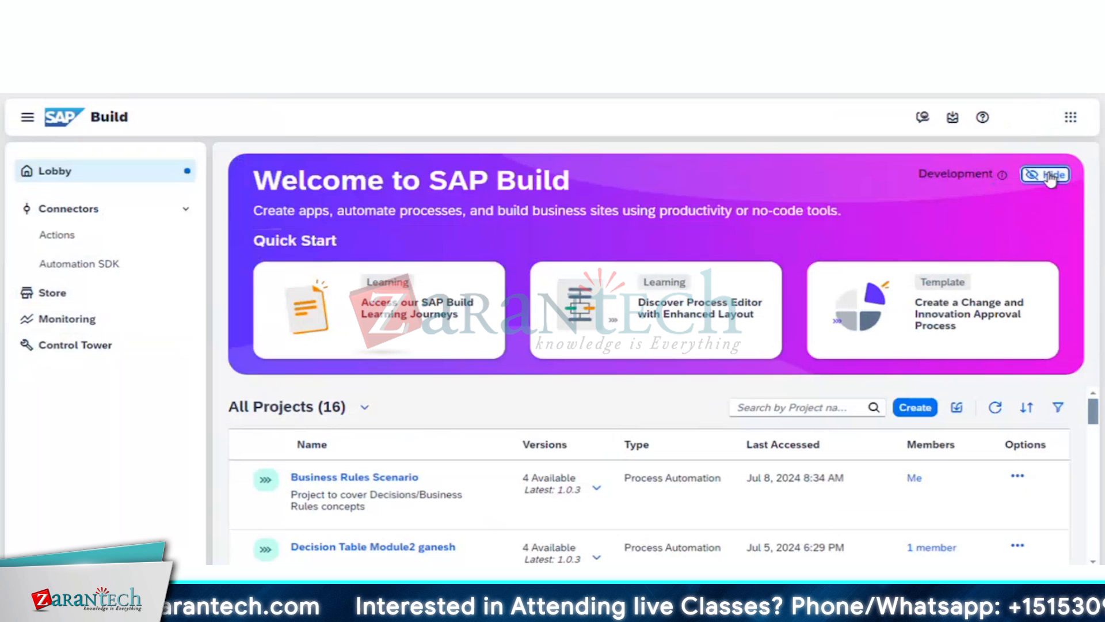
pyautogui.click(1051, 175)
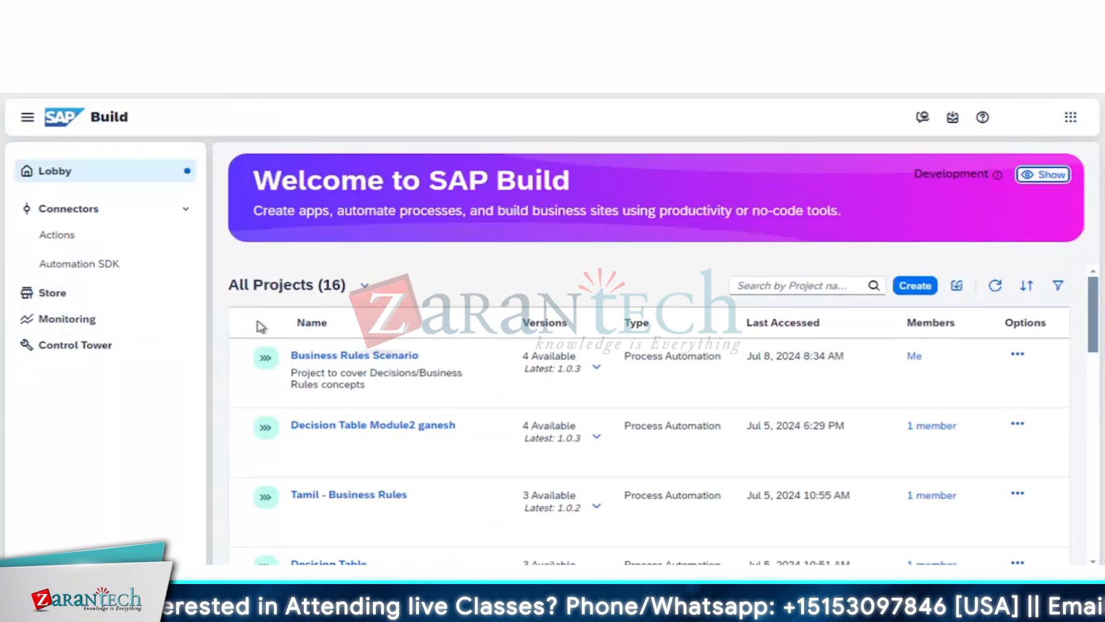
pyautogui.click(86, 349)
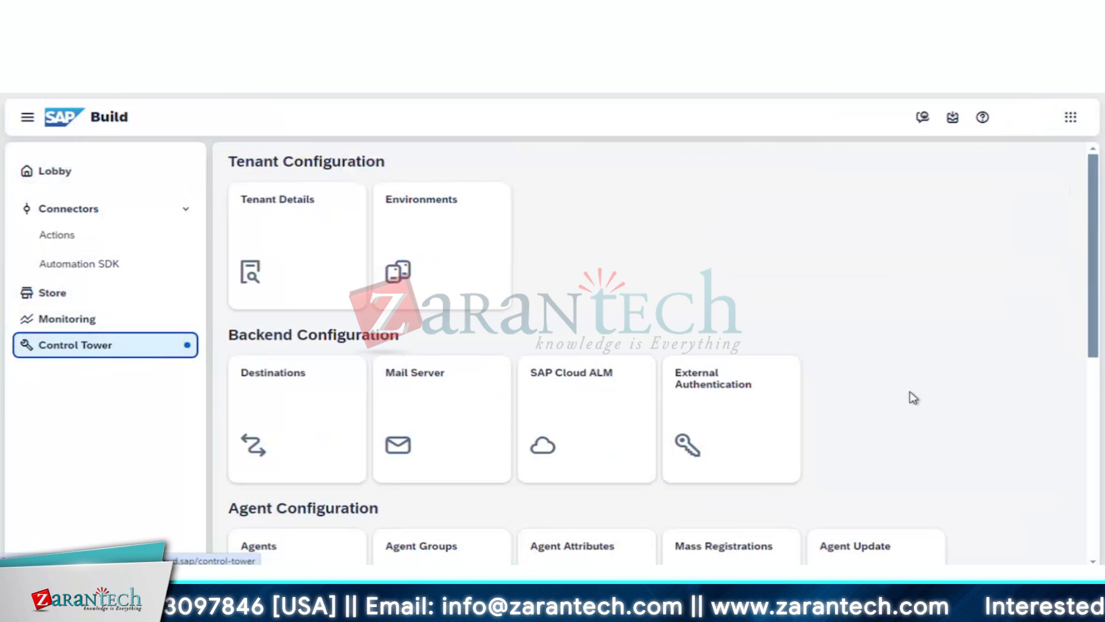
# - Look over the Control Tower's tenant, backend and agent configuration tiles and collapse the Connectors group
pyautogui.scroll(-1, 913, 398)
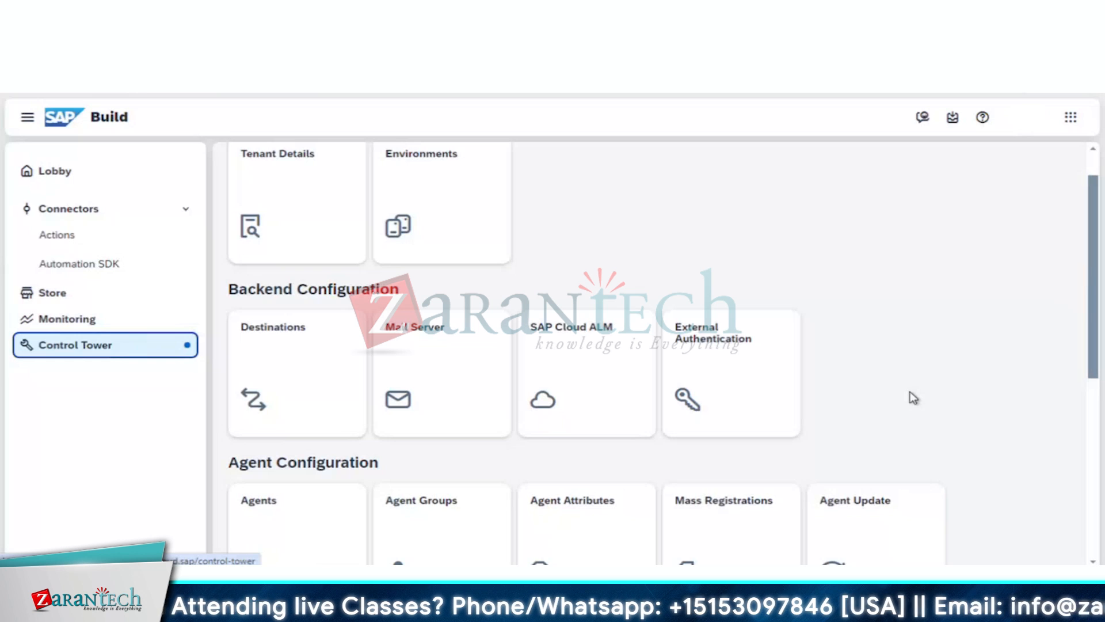
pyautogui.scroll(1, 914, 398)
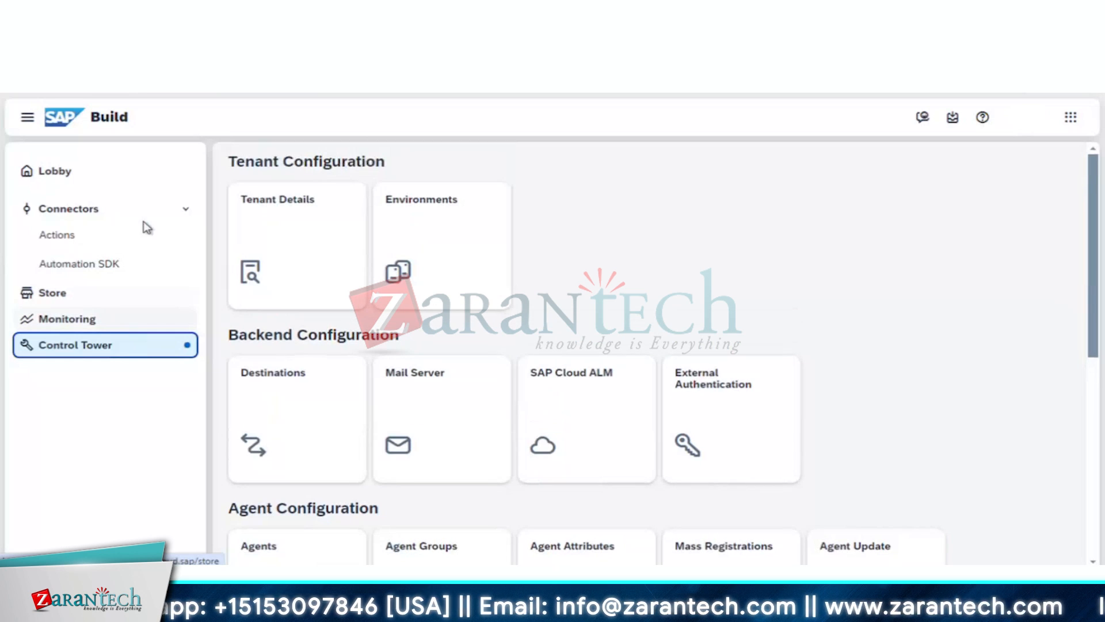
pyautogui.click(190, 214)
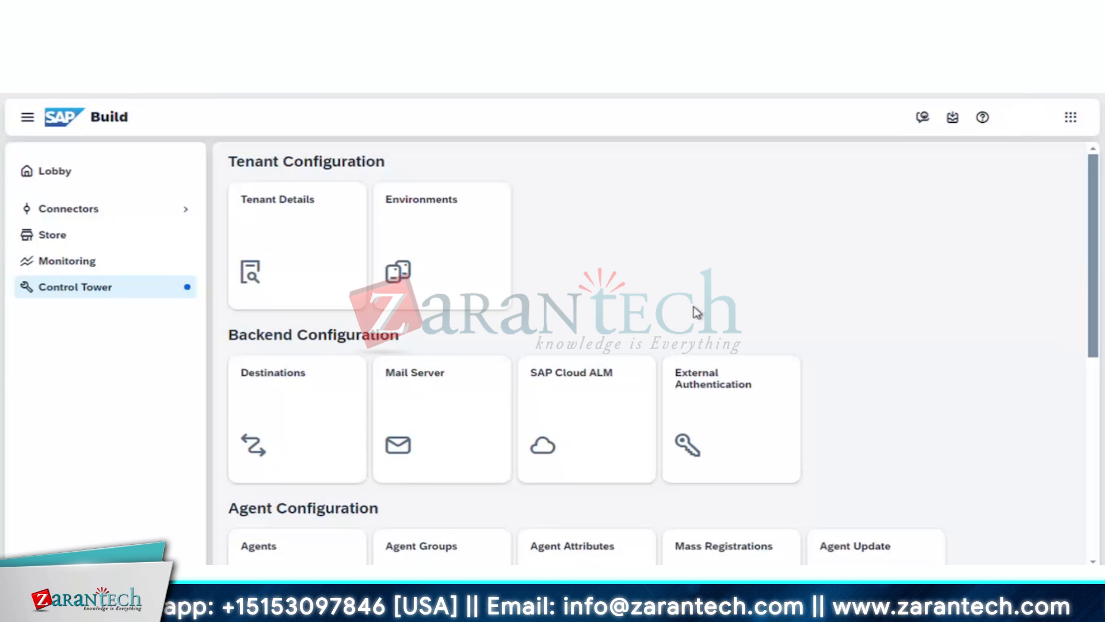
pyautogui.scroll(-1, 697, 313)
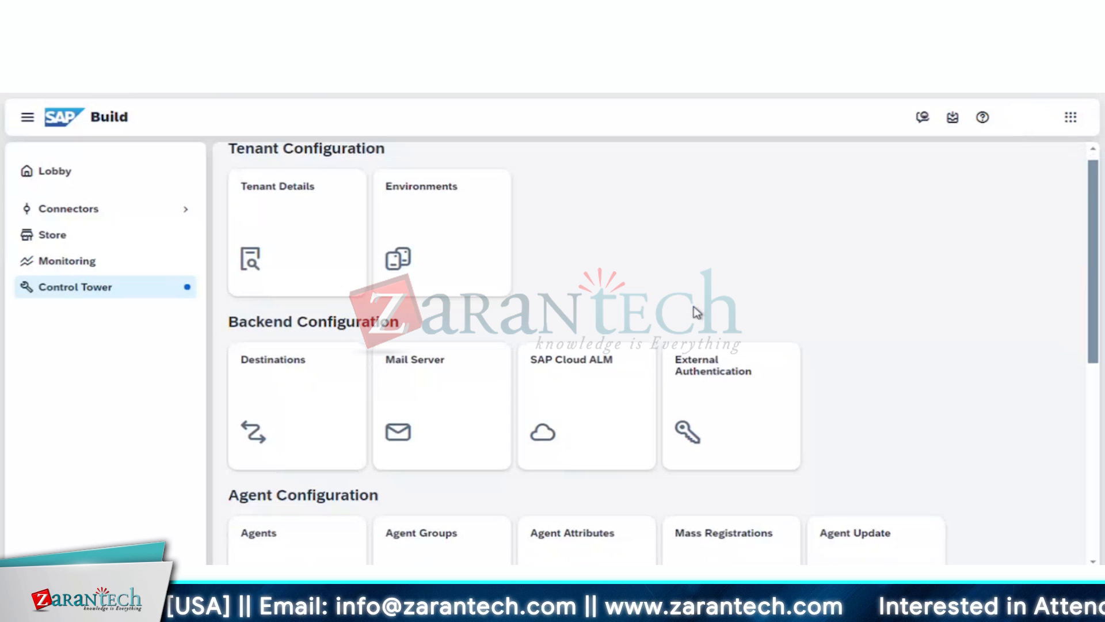
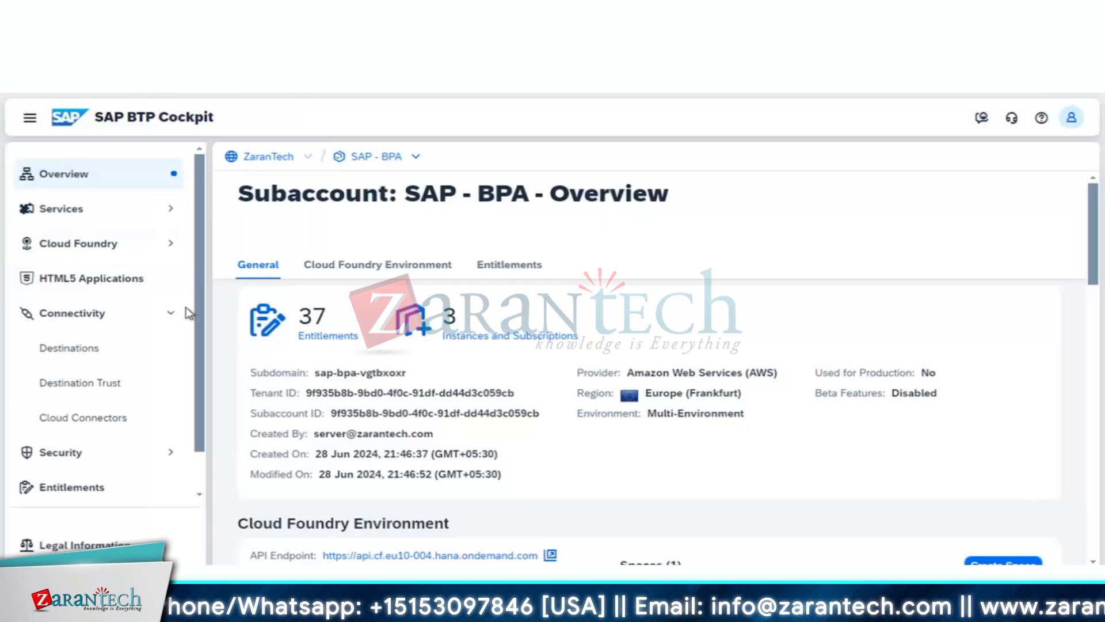
# - Open the destinations list of the SAP - BPA subaccount
pyautogui.click(102, 356)
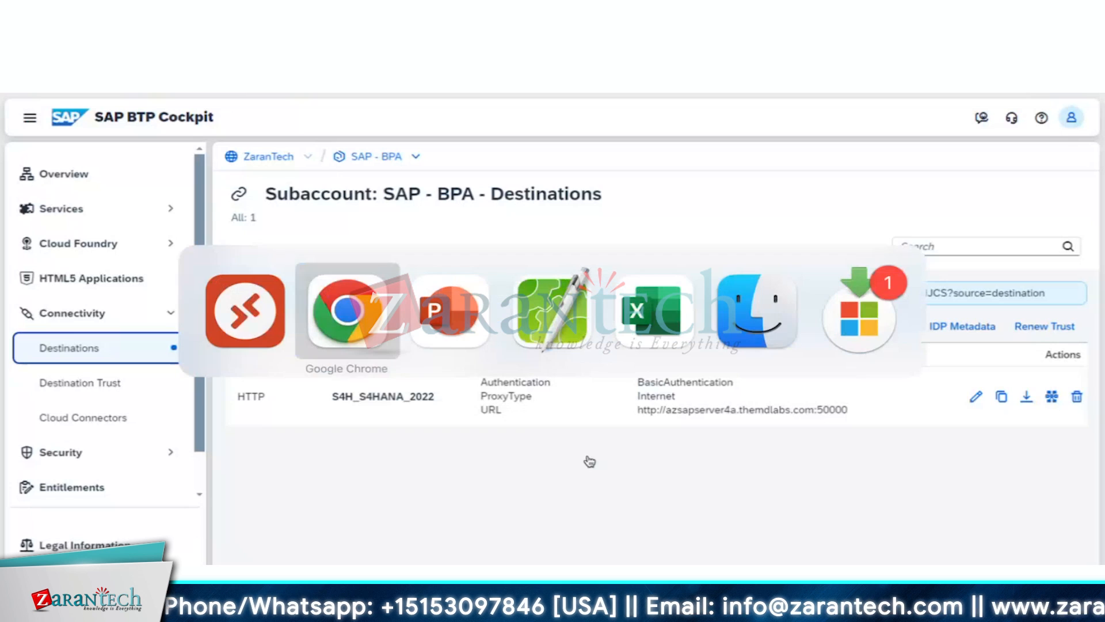
# - Switch to the BPA presentation in PowerPoint and draw a wide text box below the destinations definition on slide 8
pyautogui.press('super+Tab')
pyautogui.press('super+Tab')
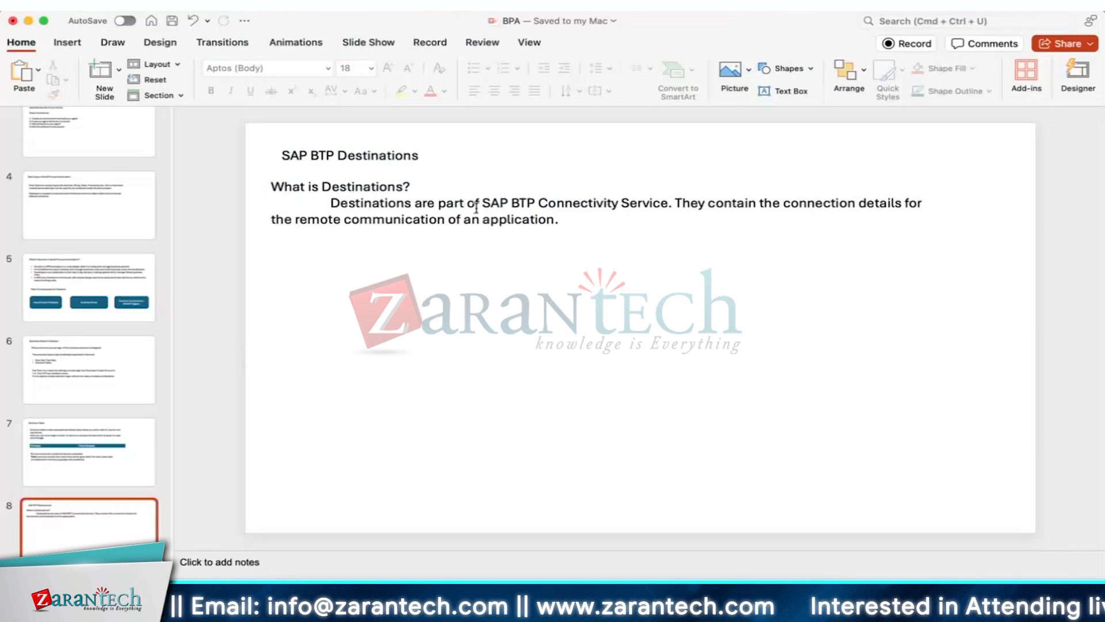
pyautogui.click(784, 89)
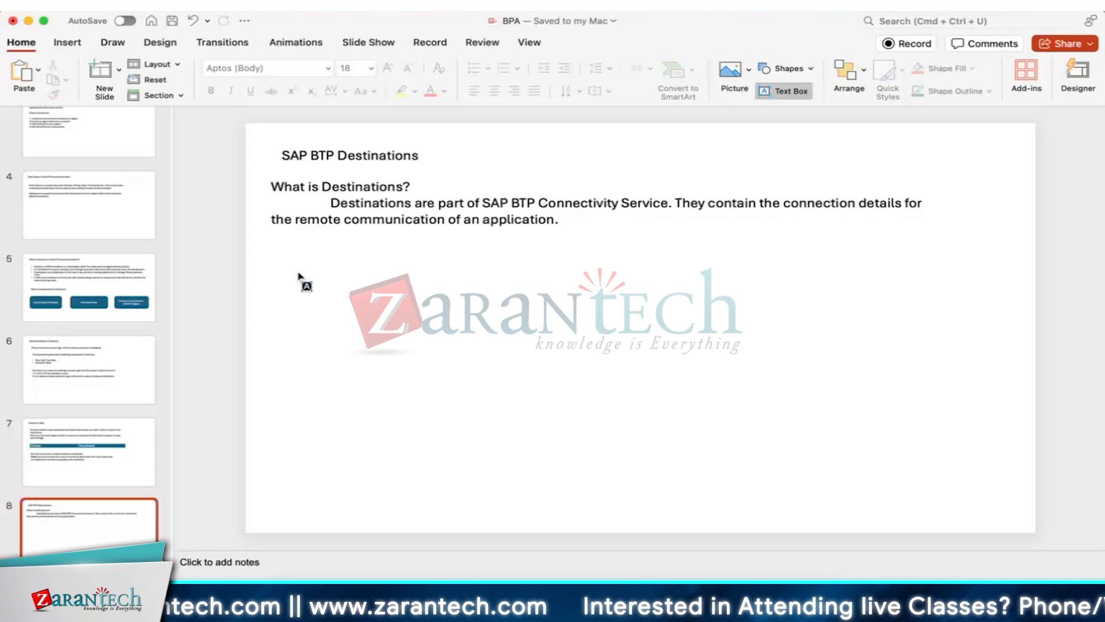
pyautogui.moveTo(276, 264); pyautogui.dragTo(1003, 513)
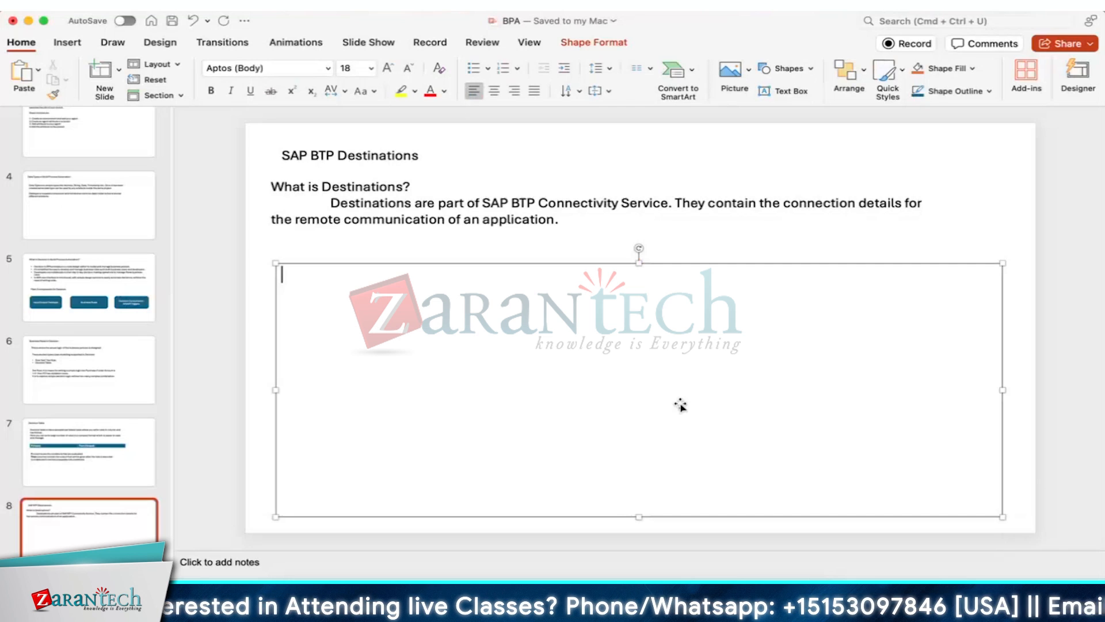
# - Enter the heading "Steps to connect Destinations and Consume an Odata API" in the new text box
pyautogui.write('Steps ')
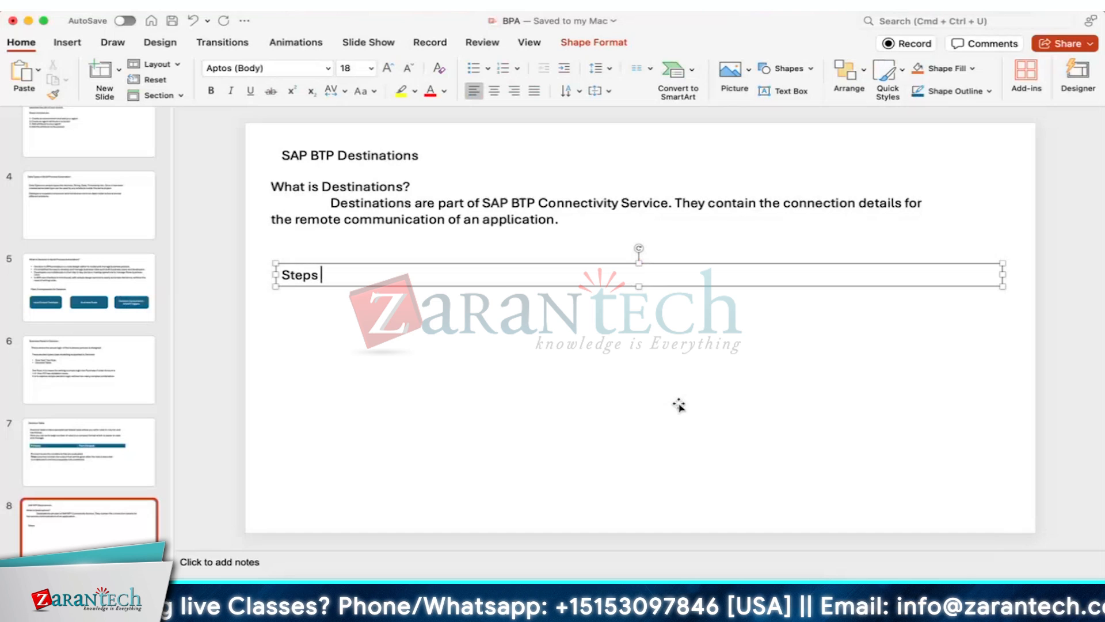
pyautogui.write('to ')
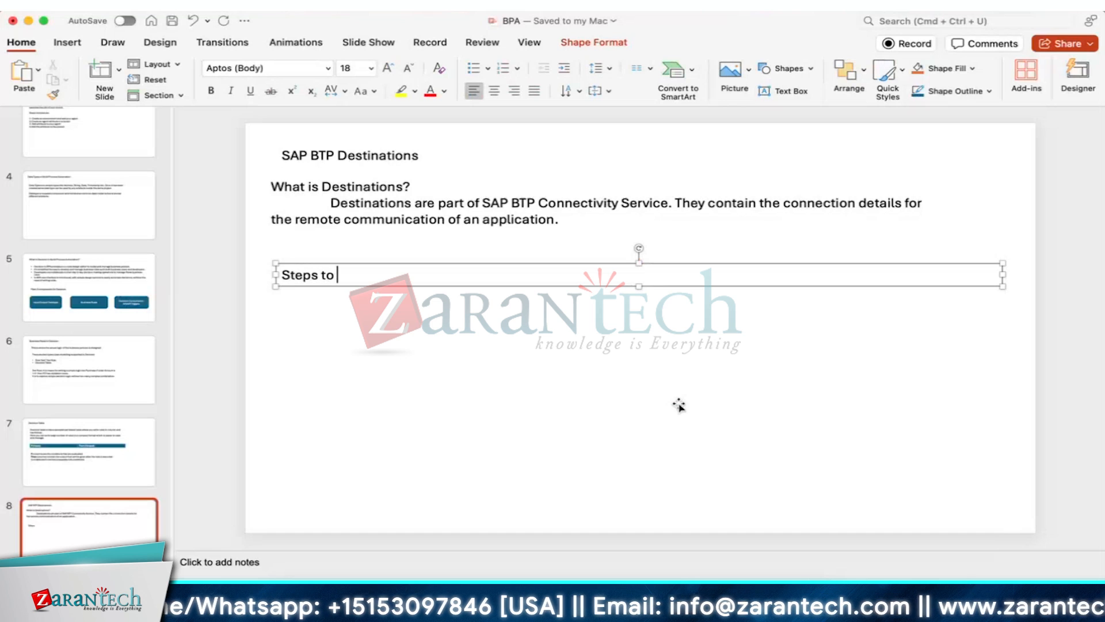
pyautogui.write('connect ')
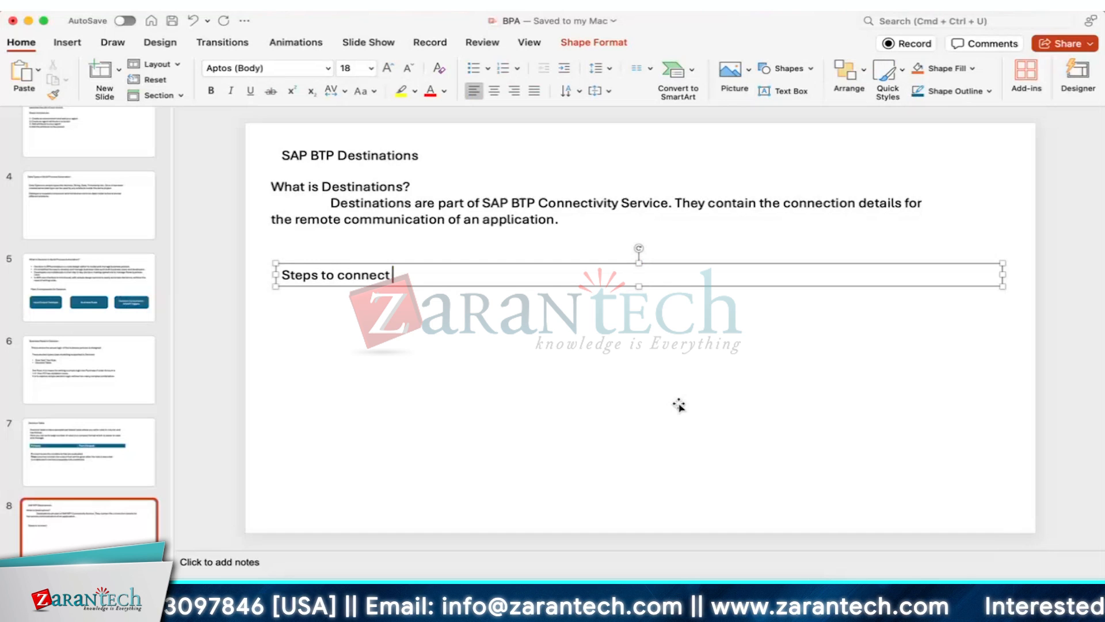
pyautogui.write('Dest')
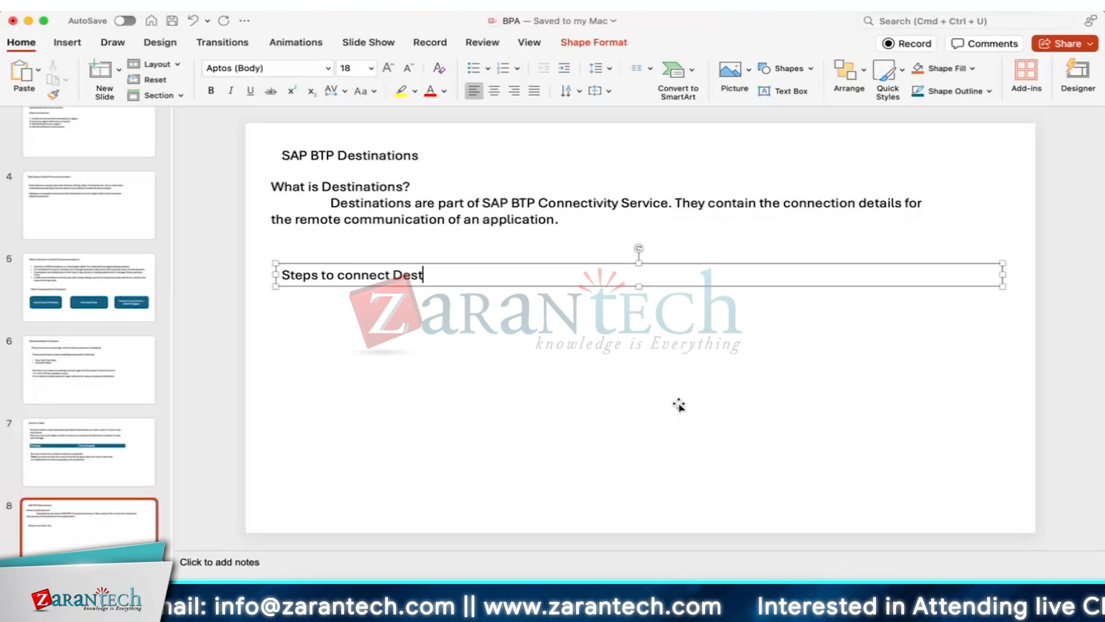
pyautogui.write('inations and')
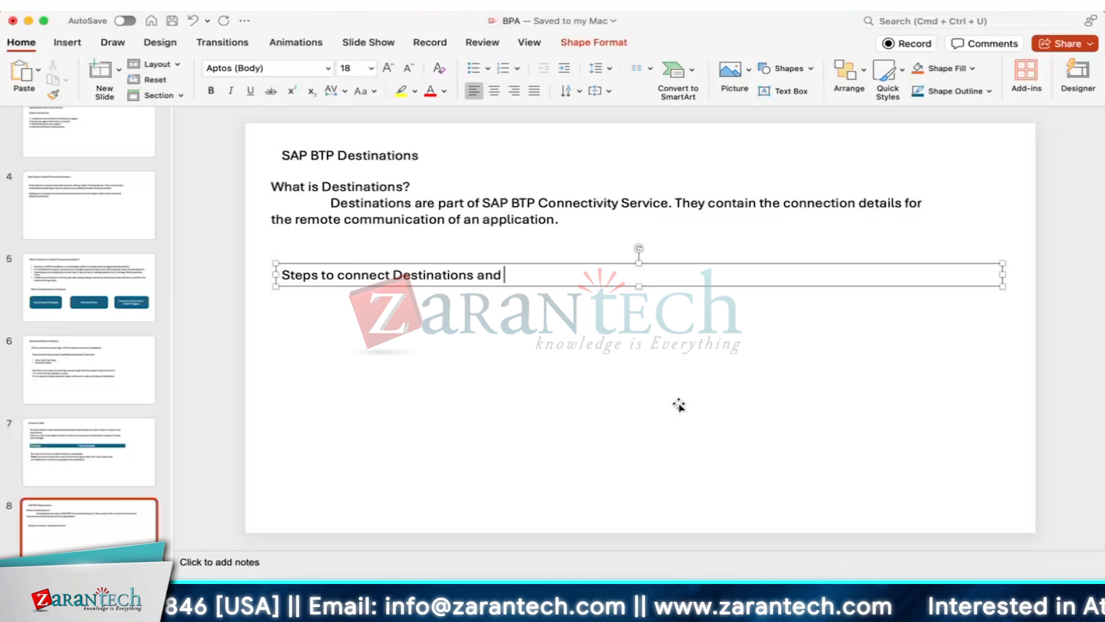
pyautogui.write('Co')
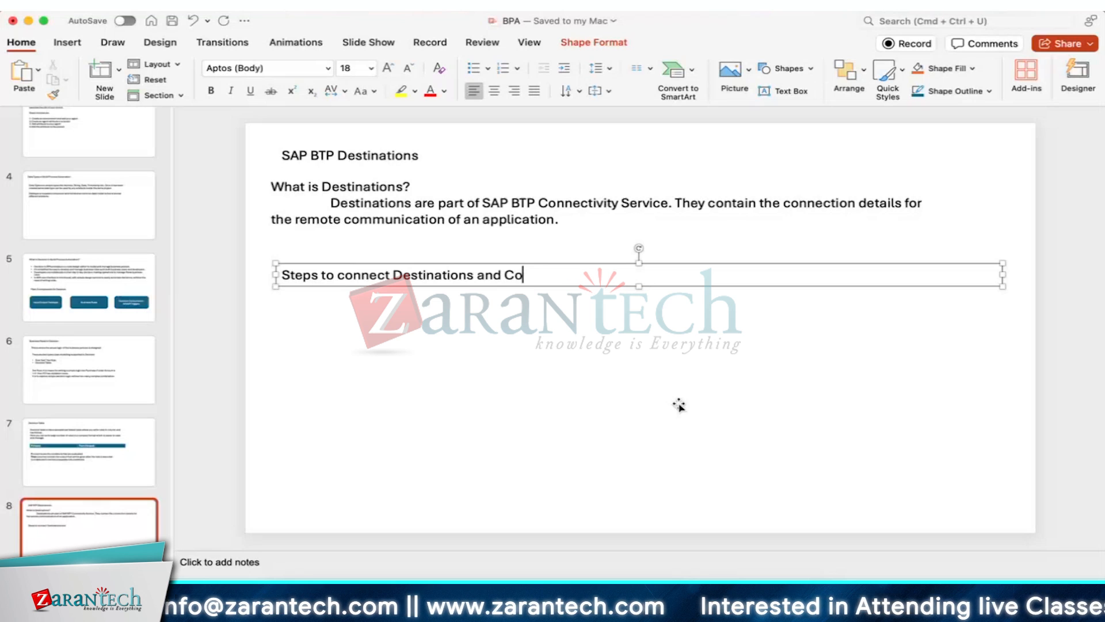
pyautogui.write('nsume ')
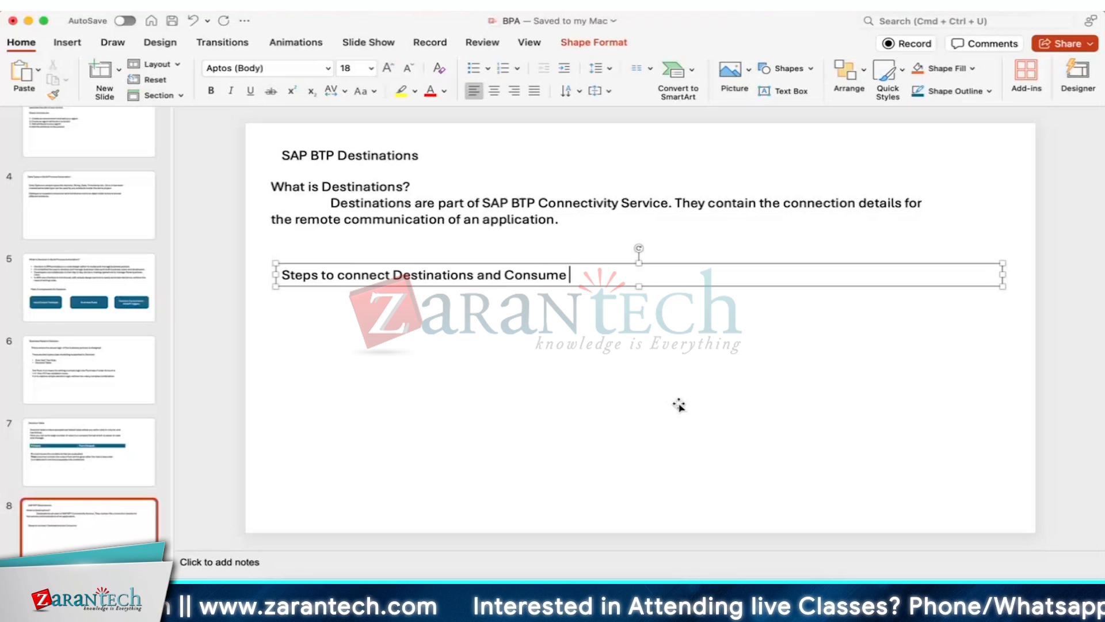
pyautogui.write('an')
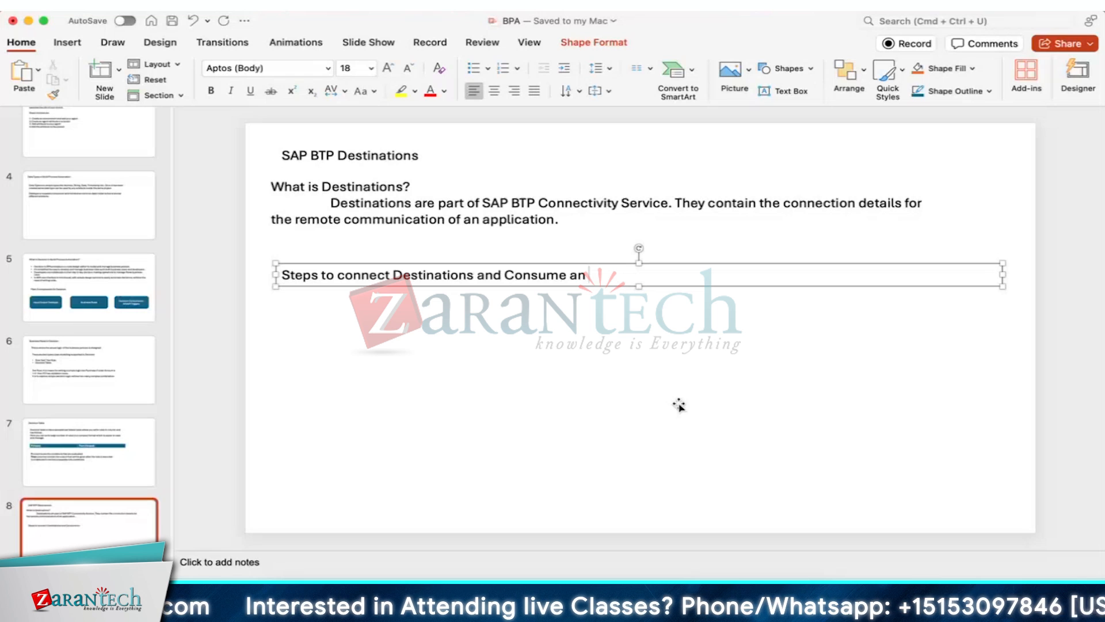
pyautogui.write(' OData ')
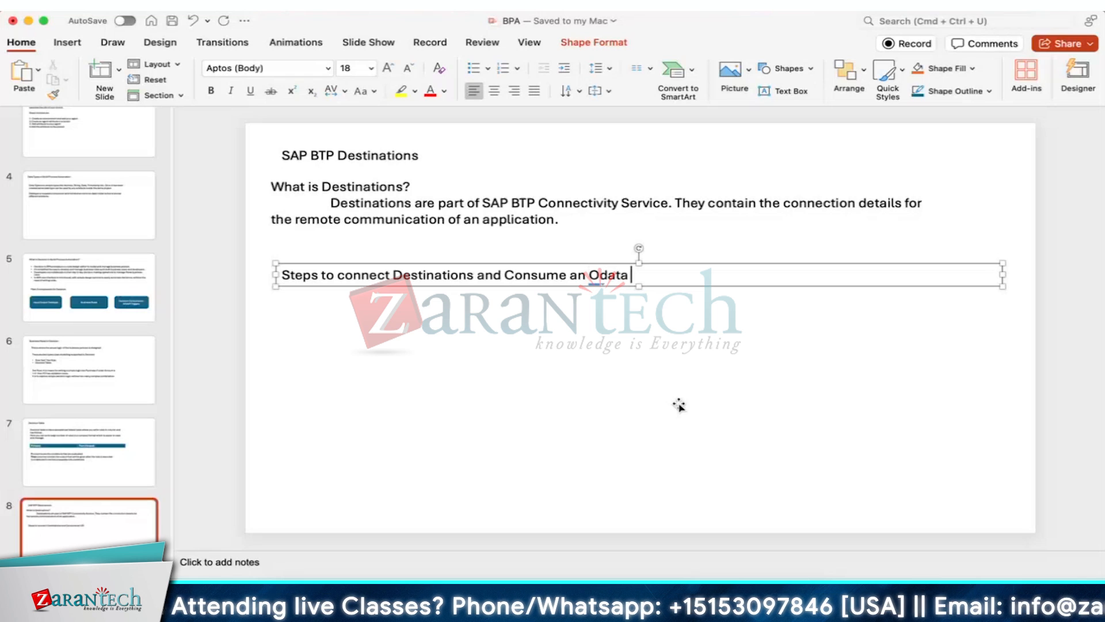
pyautogui.write('API')
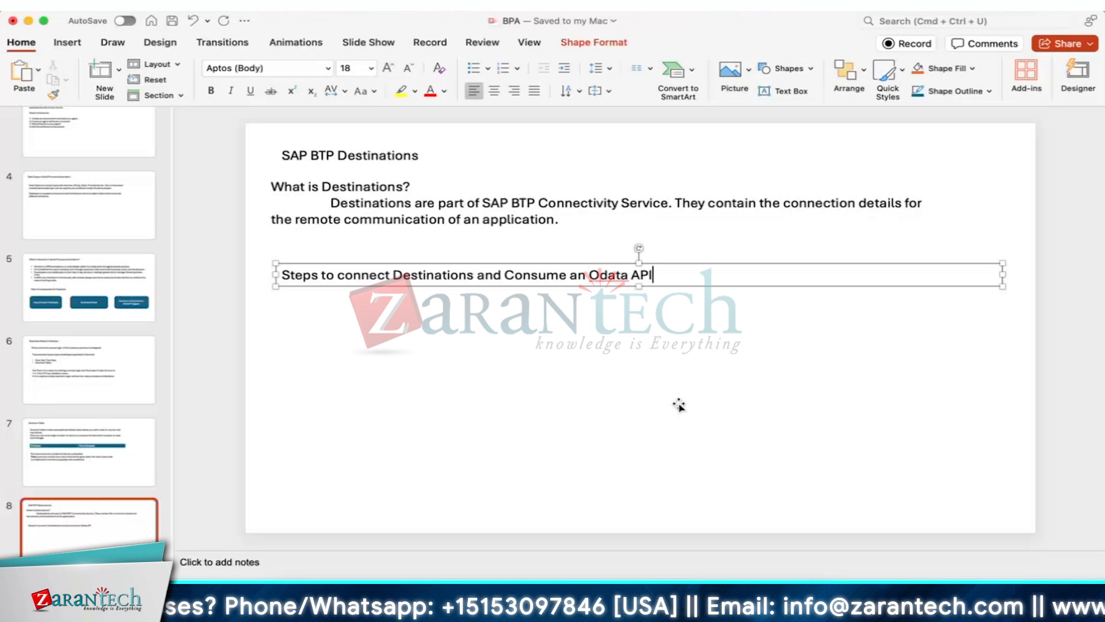
# - Correct the capitalization of "Odata" in the heading to "OData"
pyautogui.press('Left')
pyautogui.press('Left')
pyautogui.press('Left')
pyautogui.press('Left')
pyautogui.press('Left')
pyautogui.press('Left')
pyautogui.press('Left')
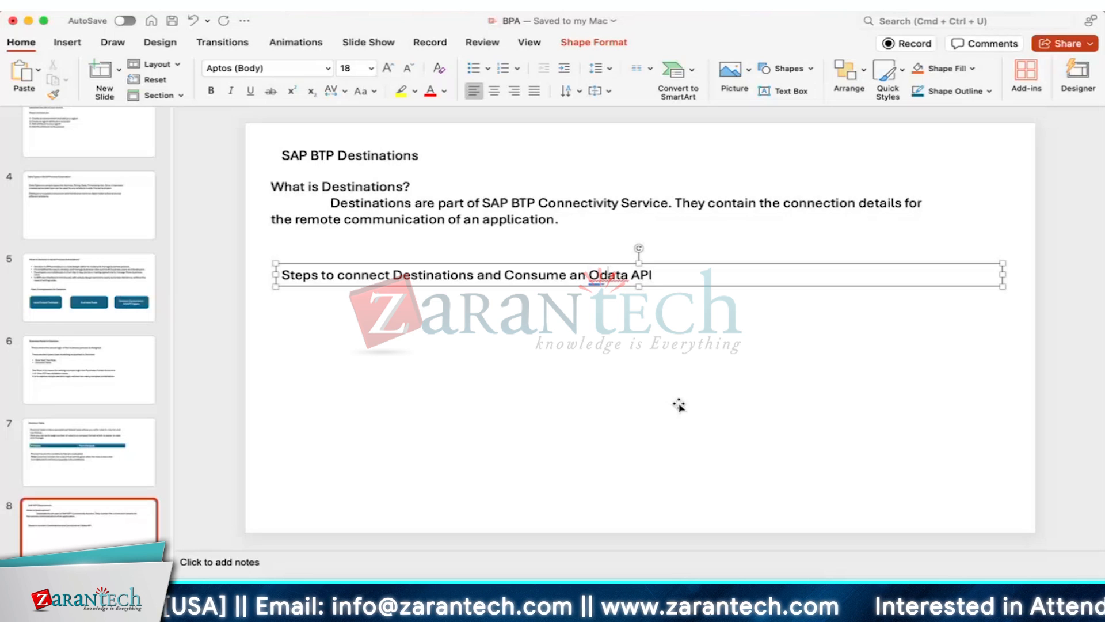
pyautogui.press('BackSpace')
pyautogui.write('D')
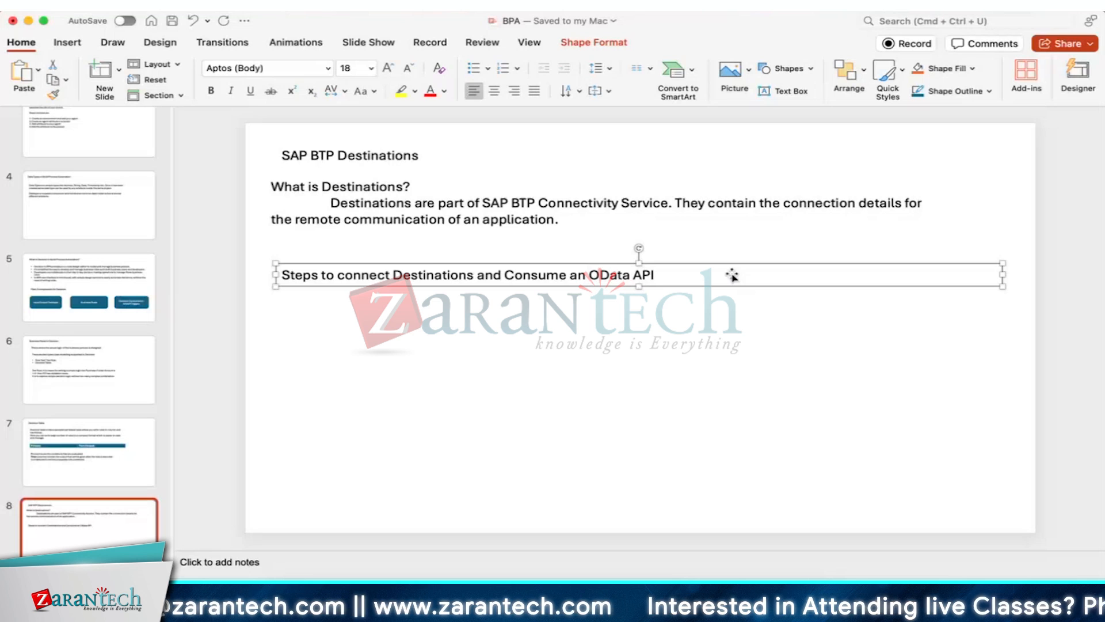
# - Leave a blank line below the OData API heading and enter "Step1: Create Destination" in the text box
pyautogui.click(692, 275)
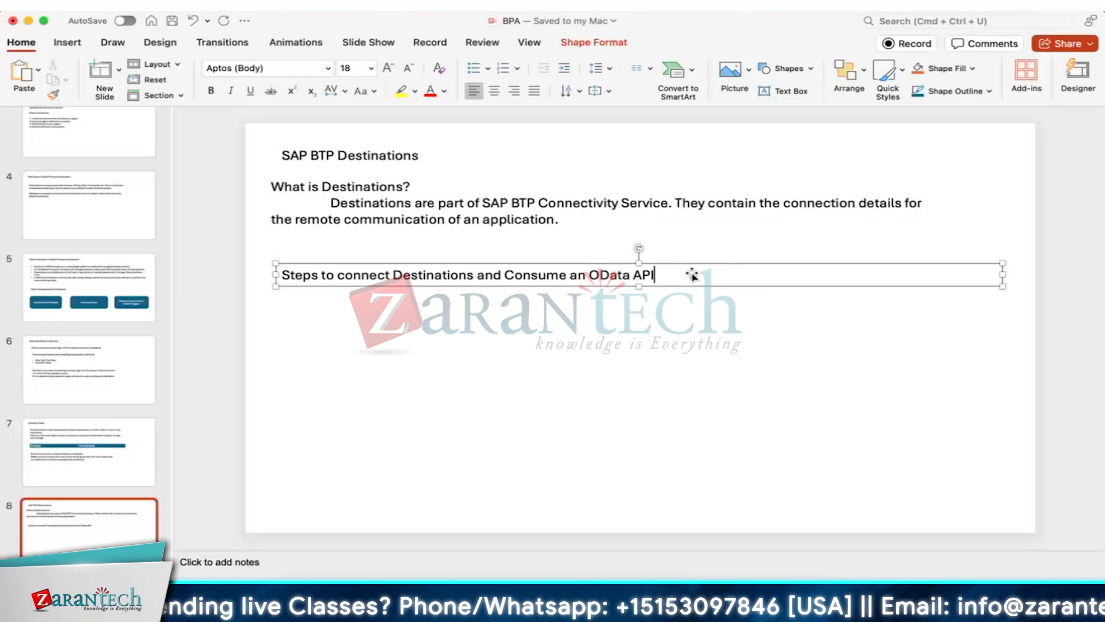
pyautogui.press('Return')
pyautogui.press('Return')
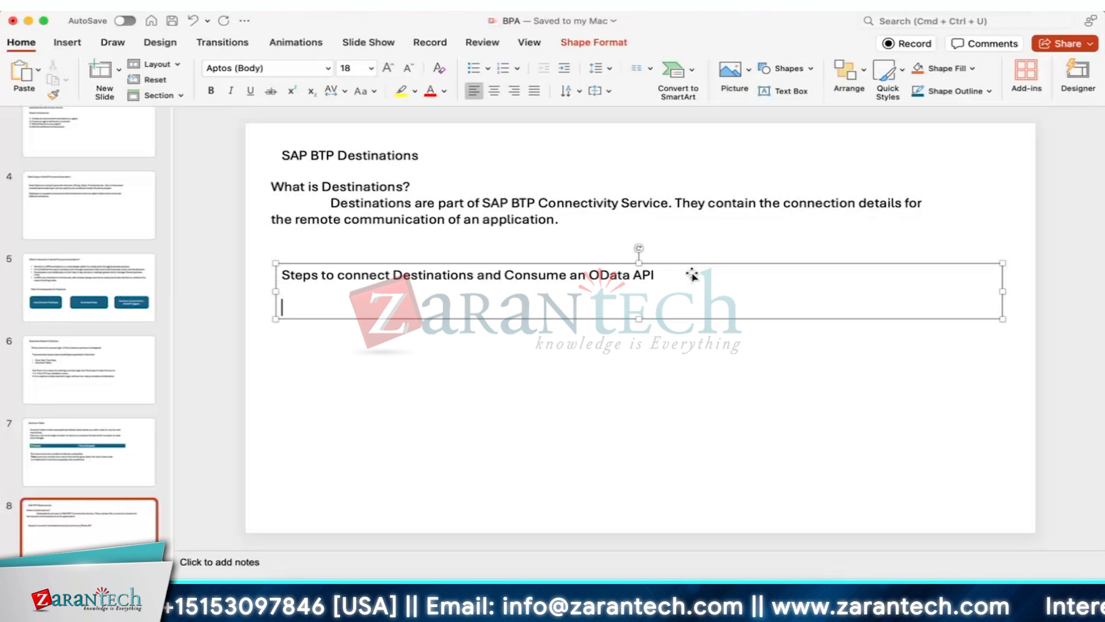
pyautogui.write('Step')
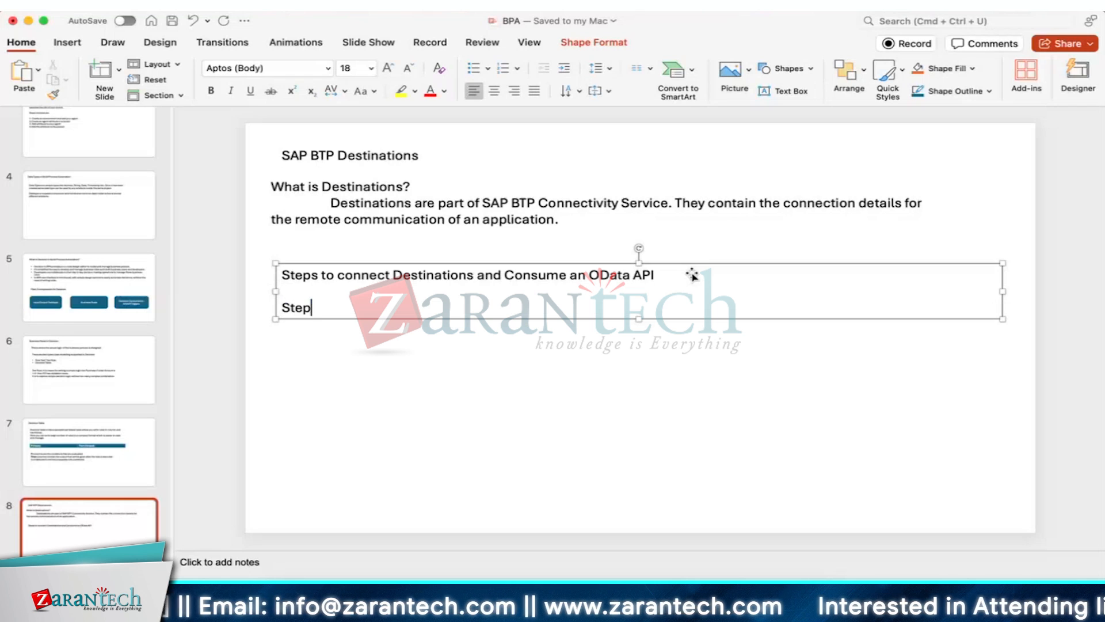
pyautogui.write('1: ')
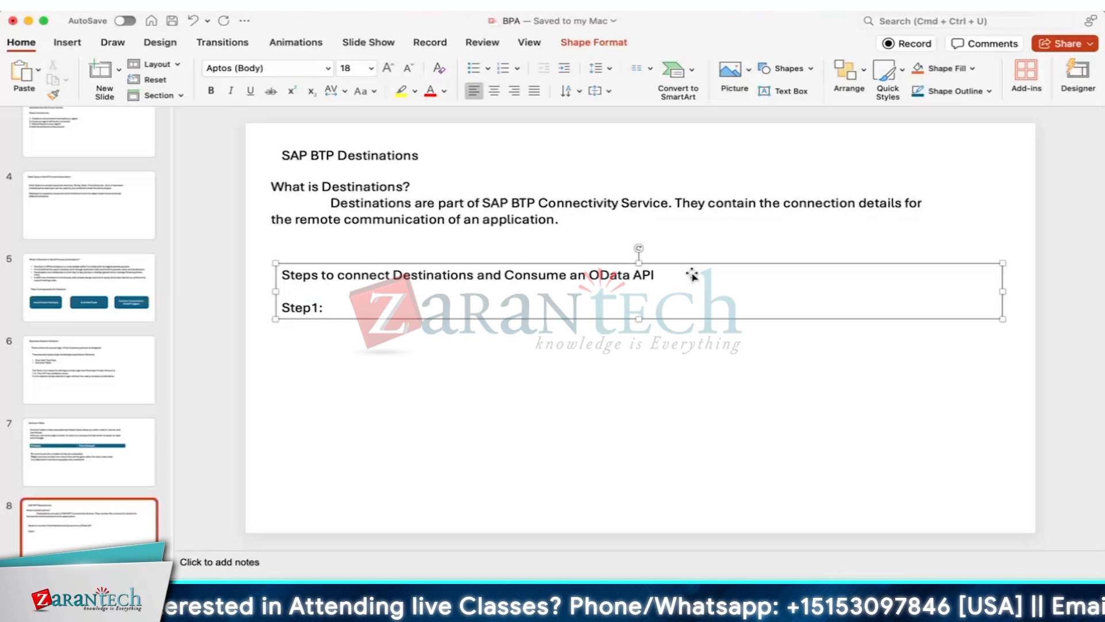
pyautogui.write('Crea')
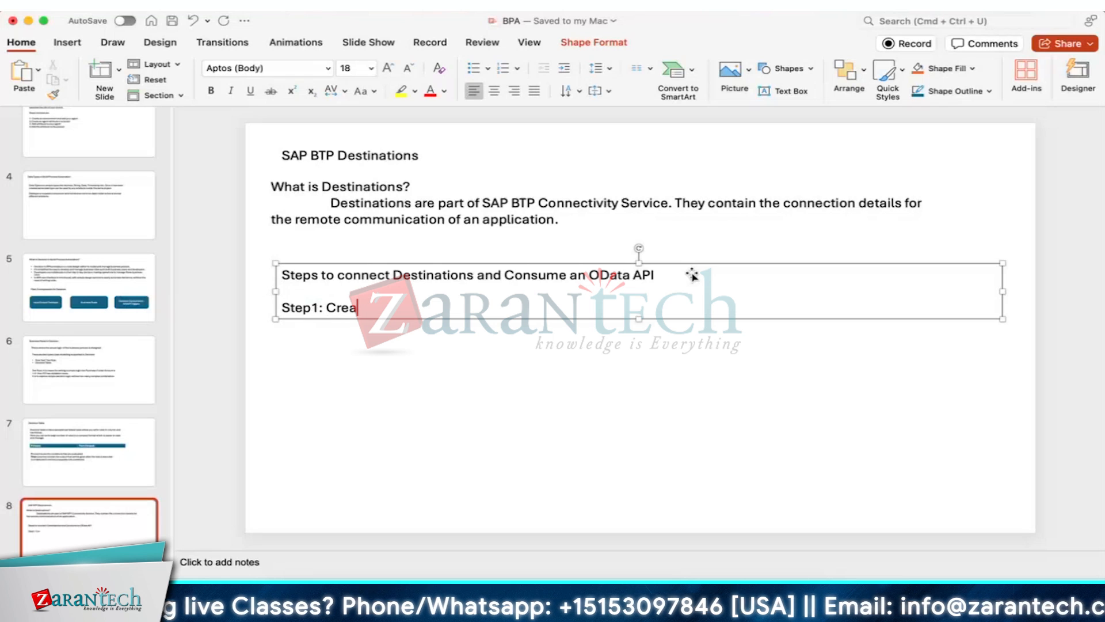
pyautogui.write('te Desy')
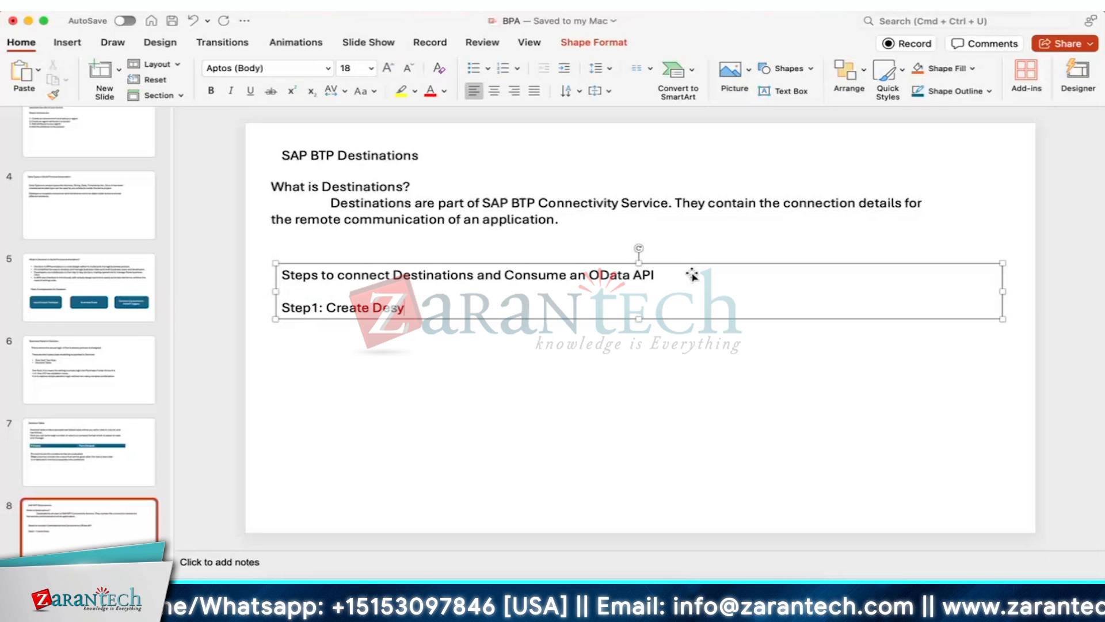
pyautogui.press('BackSpace')
pyautogui.write('tinati')
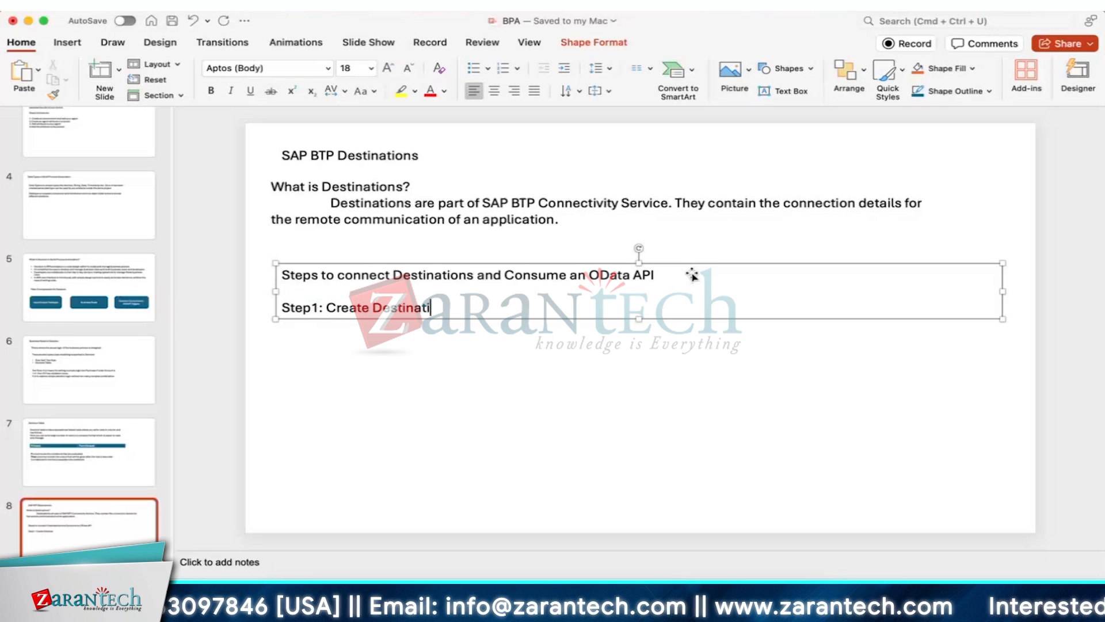
pyautogui.write('on')
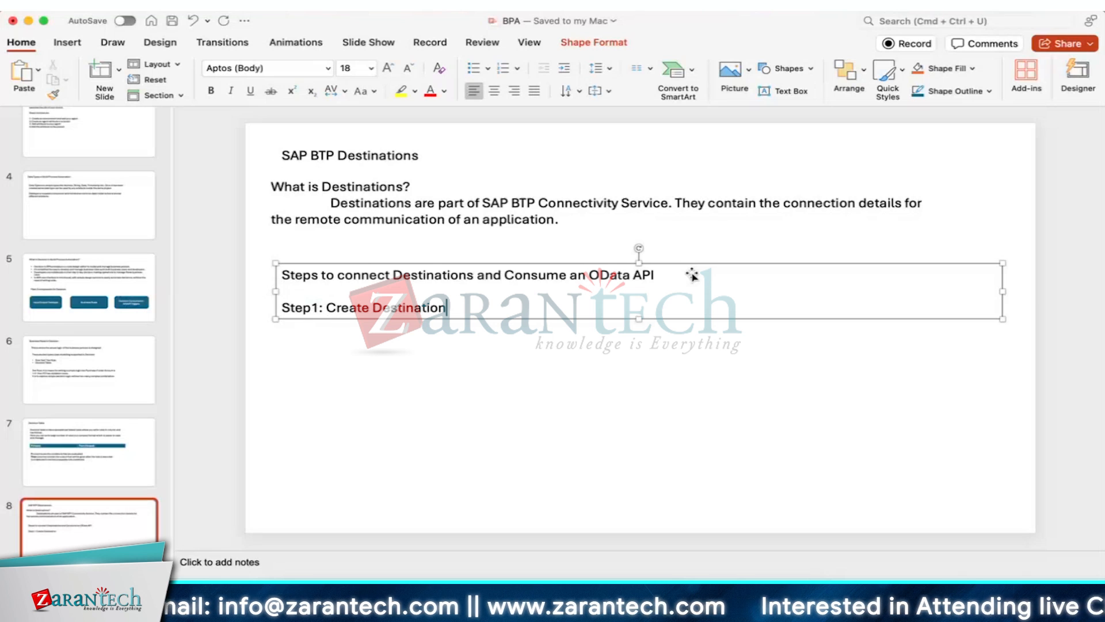
# - Extend the Step1 line with ", Test connection and Publish as Action" and start a new line below it
pyautogui.write(', test')
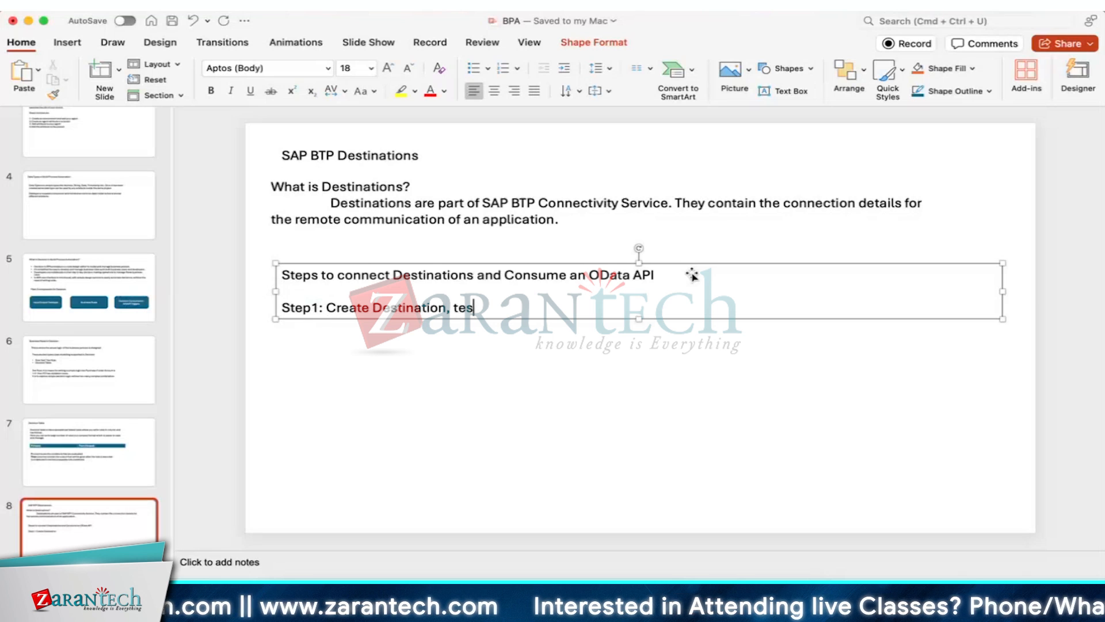
pyautogui.press('BackSpace')
pyautogui.press('BackSpace')
pyautogui.press('BackSpace')
pyautogui.press('BackSpace')
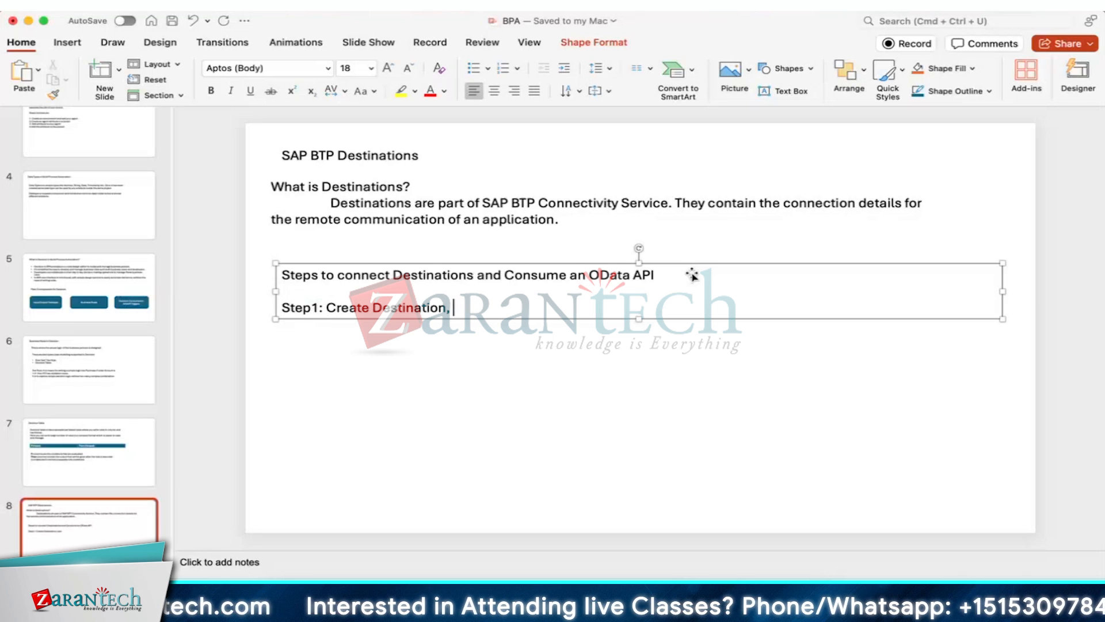
pyautogui.write('Test con')
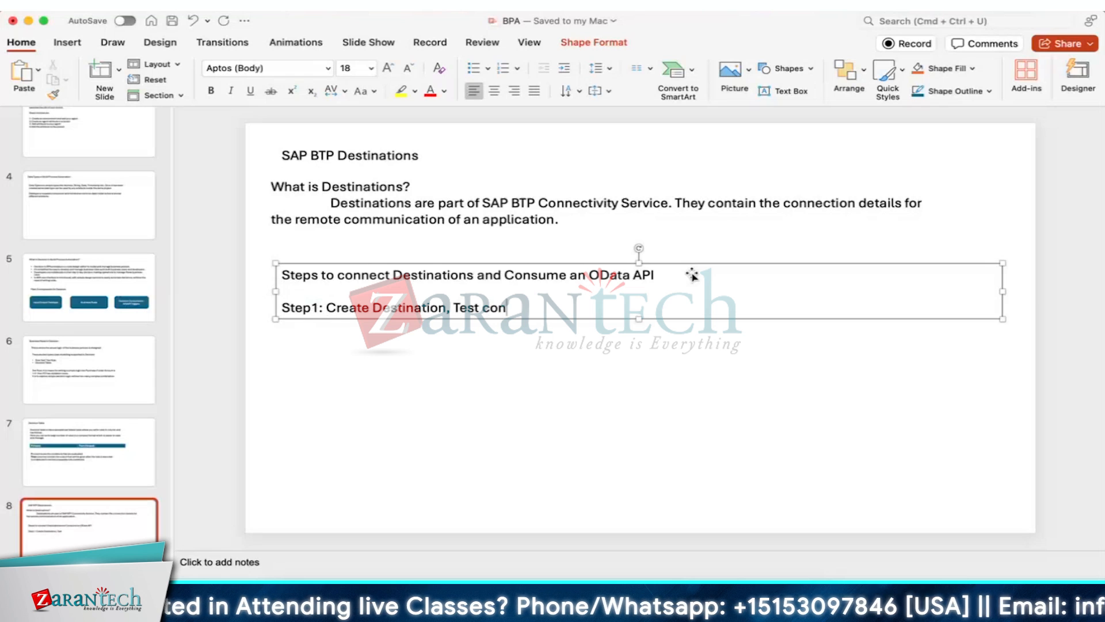
pyautogui.write('nection')
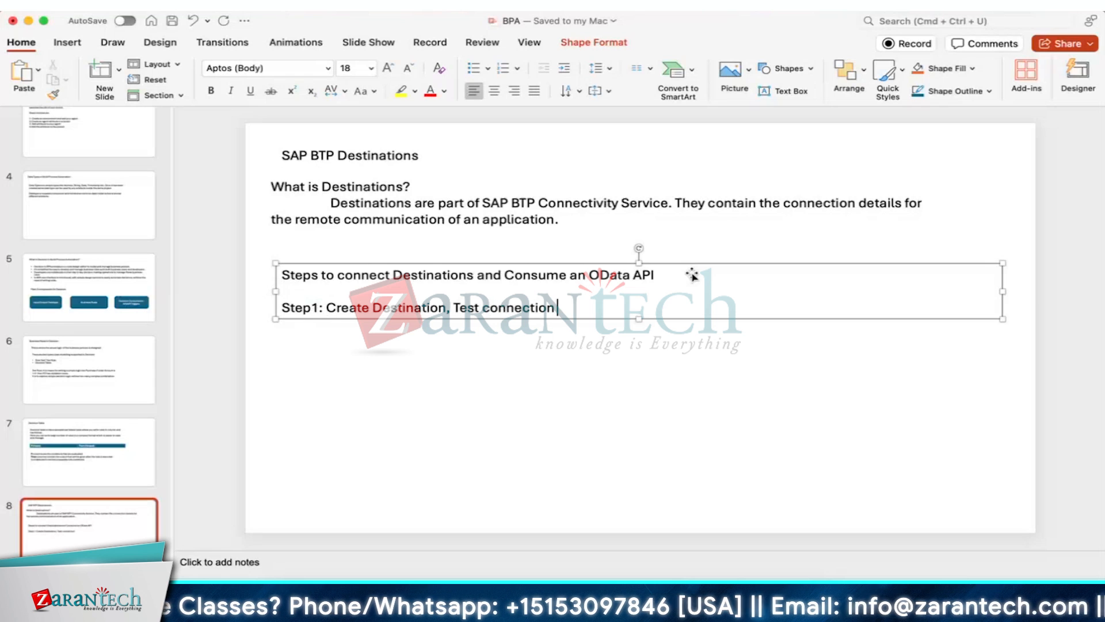
pyautogui.write(' and ')
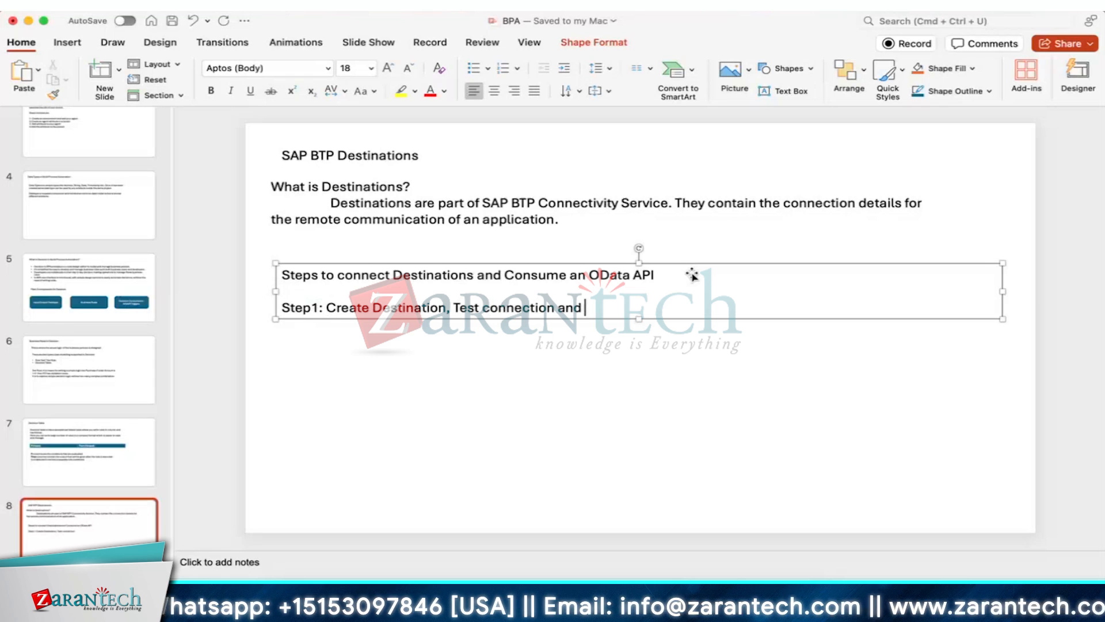
pyautogui.write('Pub')
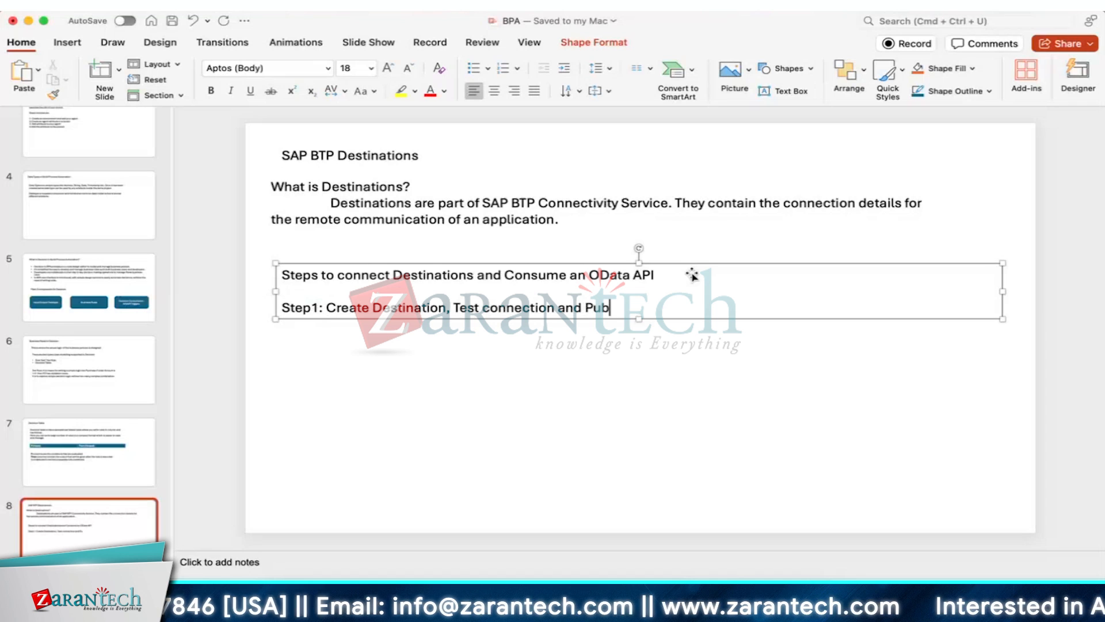
pyautogui.write('lish as')
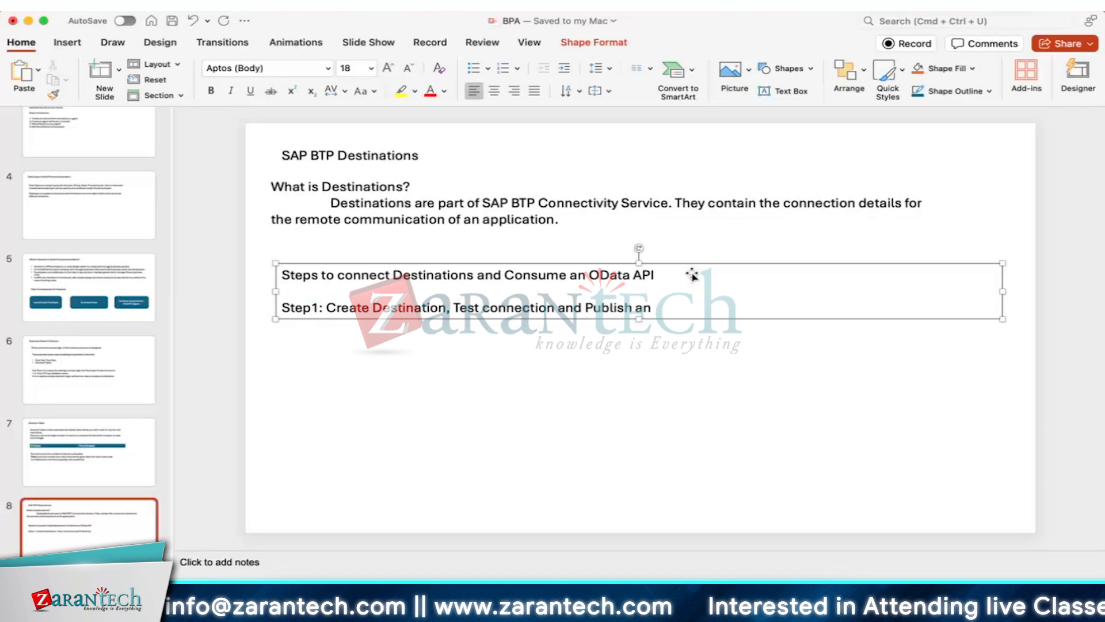
pyautogui.write(' Acy')
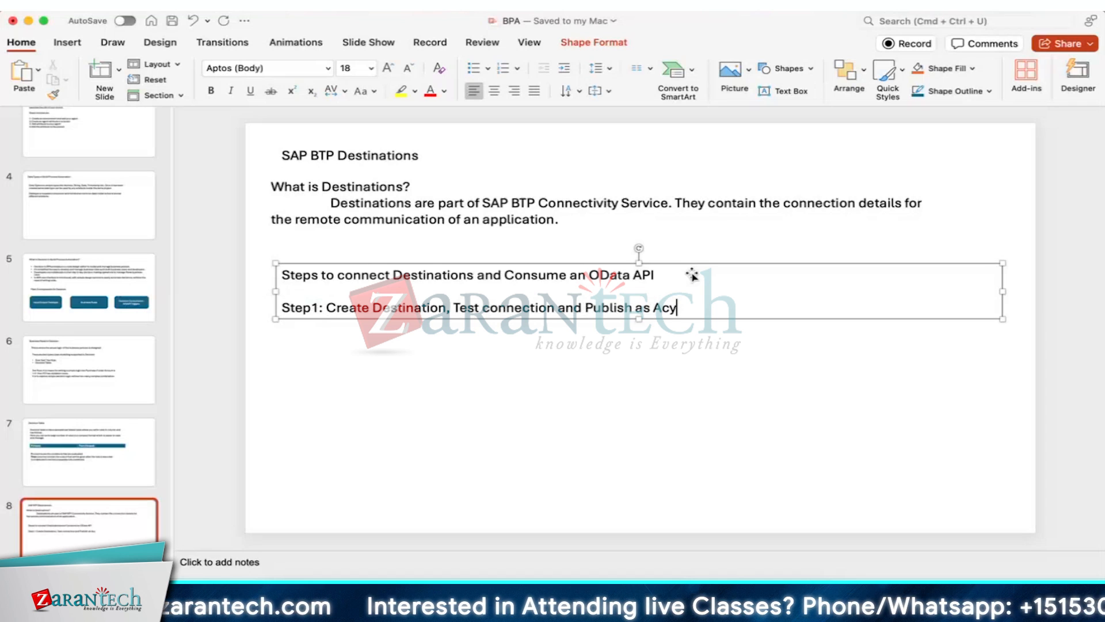
pyautogui.press('BackSpace')
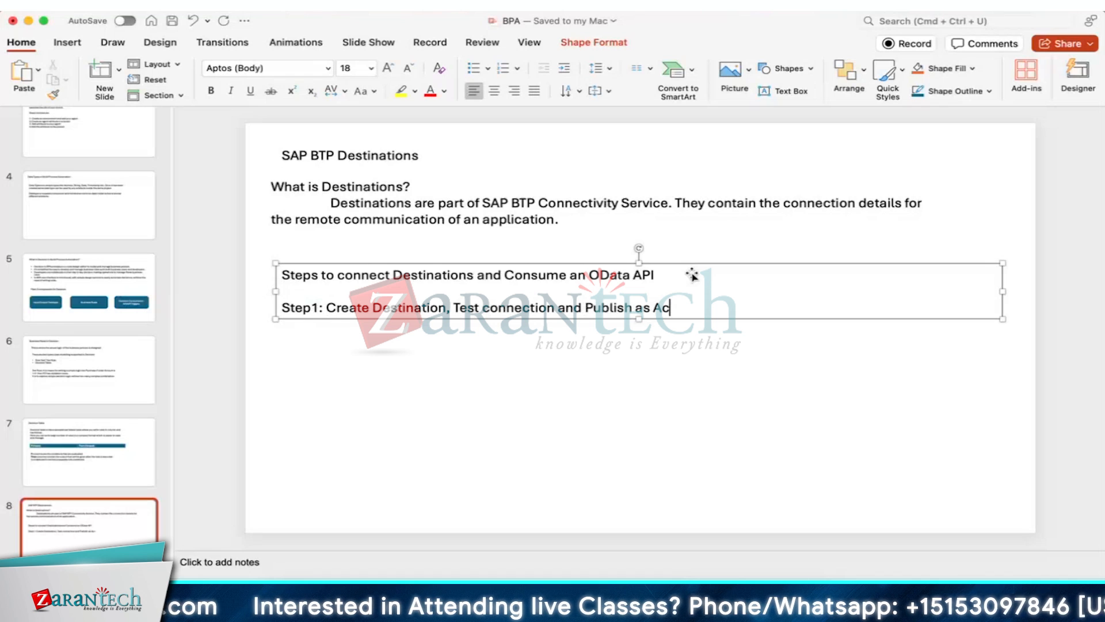
pyautogui.write('tion')
pyautogui.press('Return')
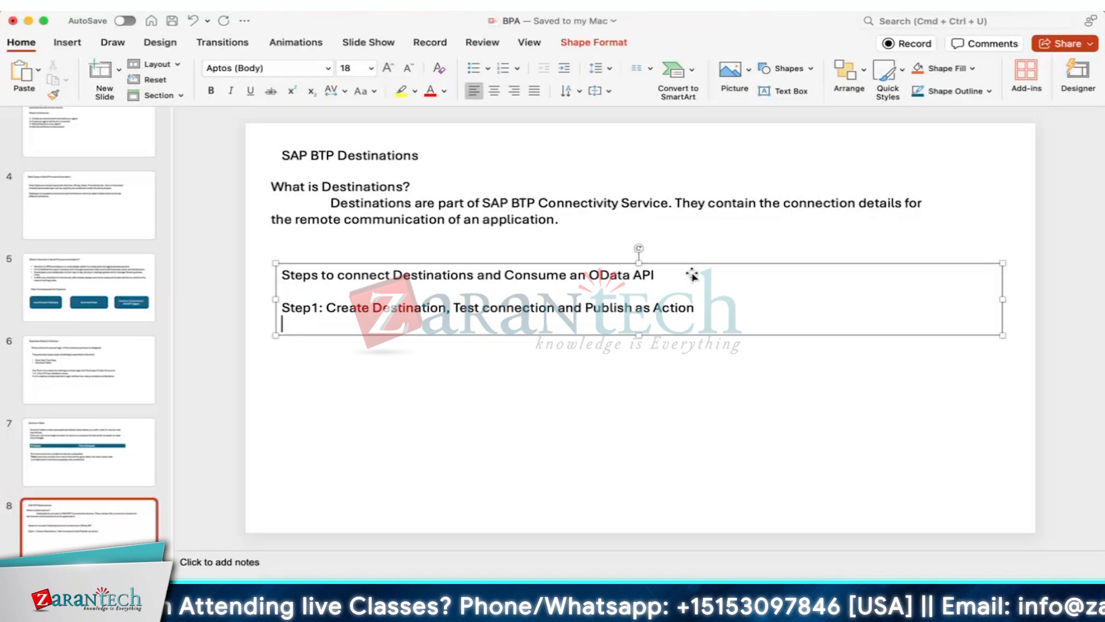
# - Enter "Step2: Consume Action in Build Process Automation" on the line below Step1
pyautogui.write('Step')
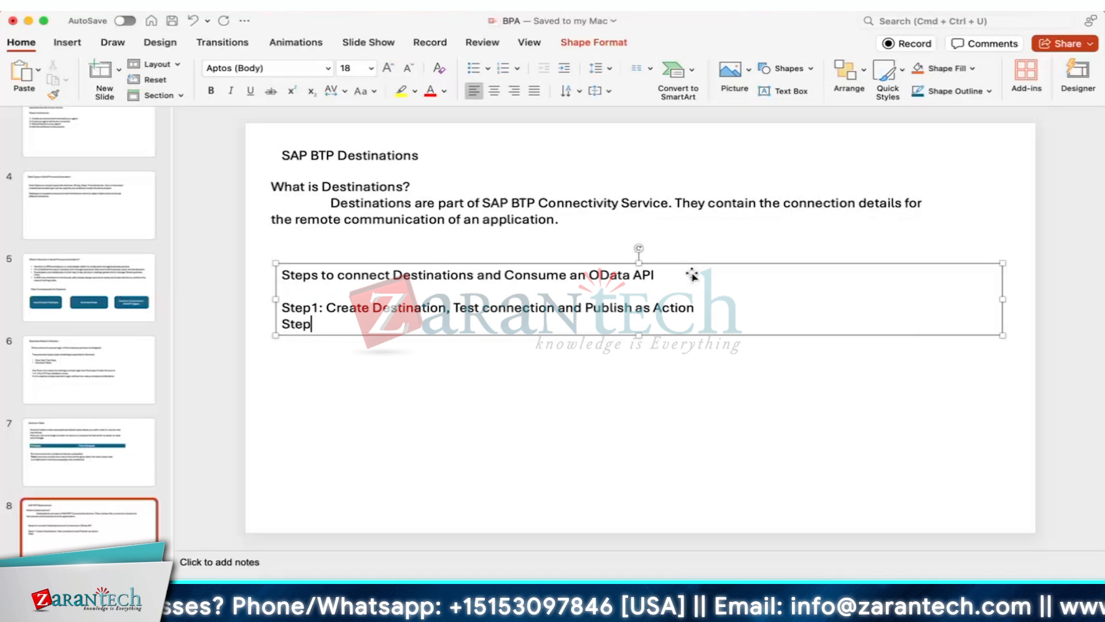
pyautogui.write('2:')
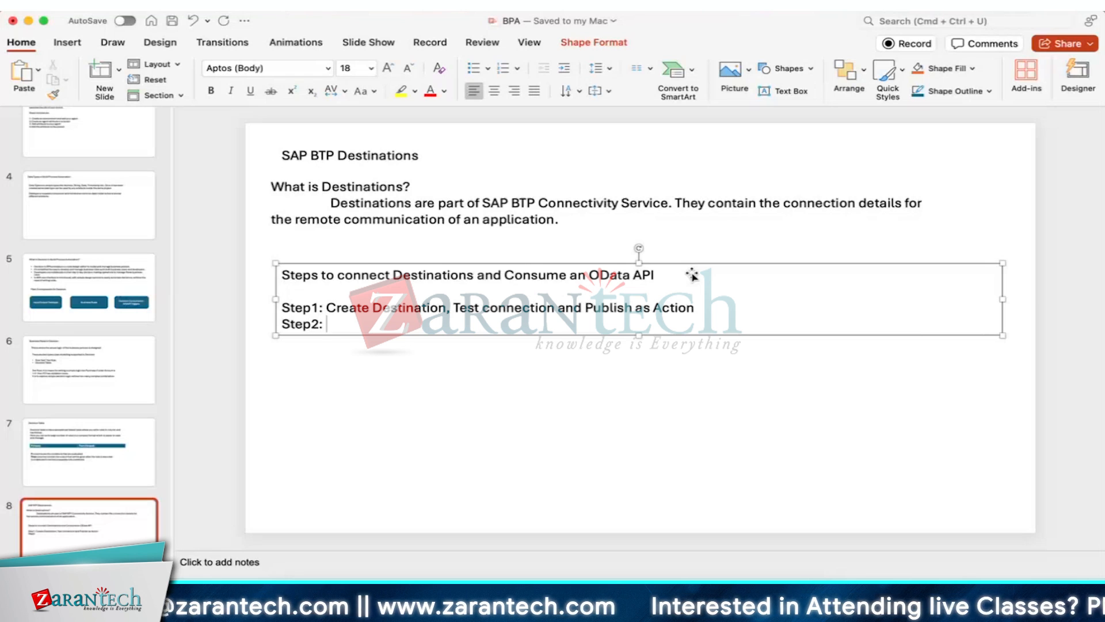
pyautogui.write('C')
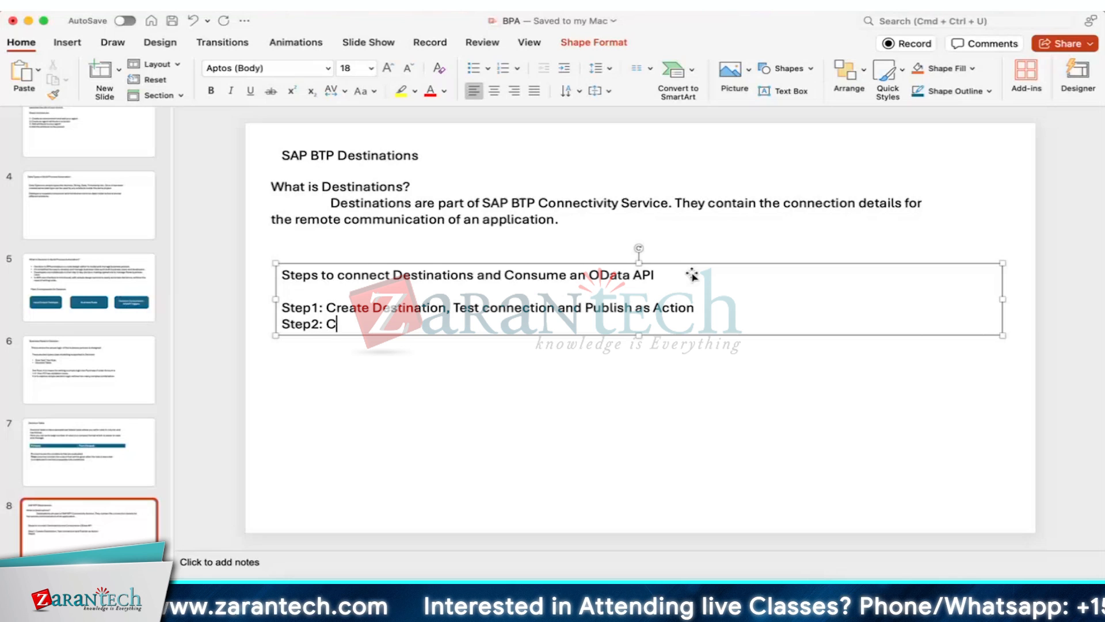
pyautogui.write('onsume')
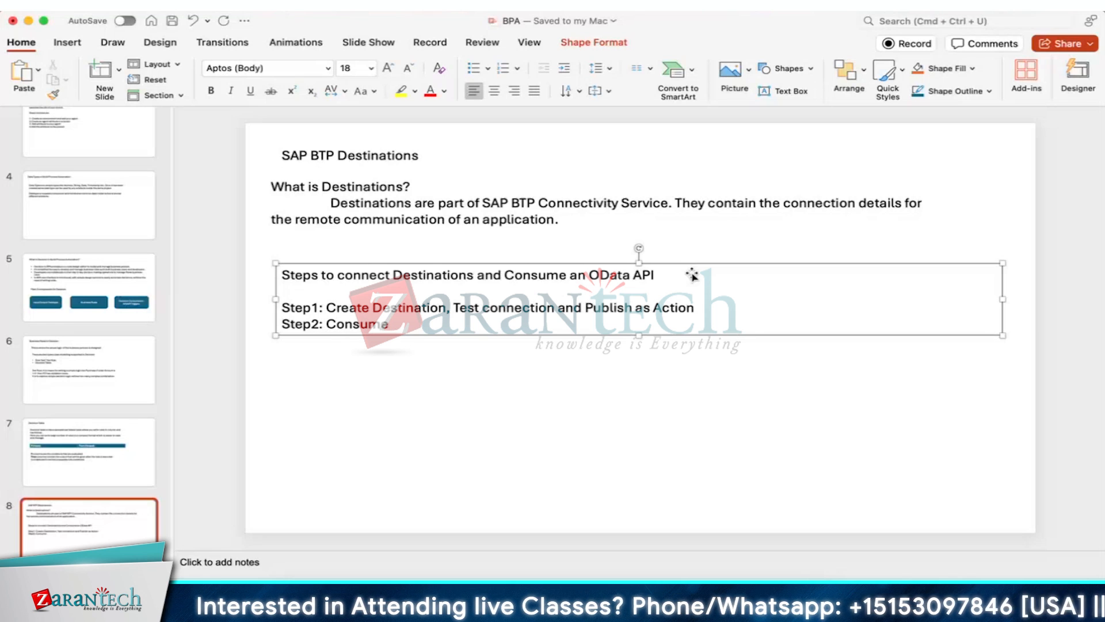
pyautogui.write(' Acti')
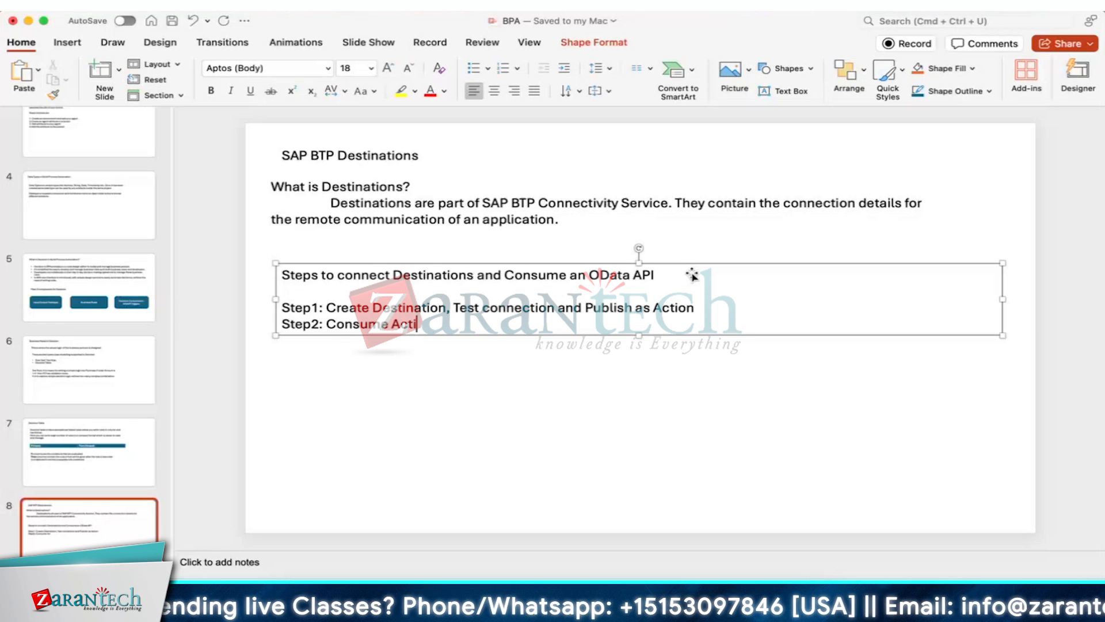
pyautogui.write('on i')
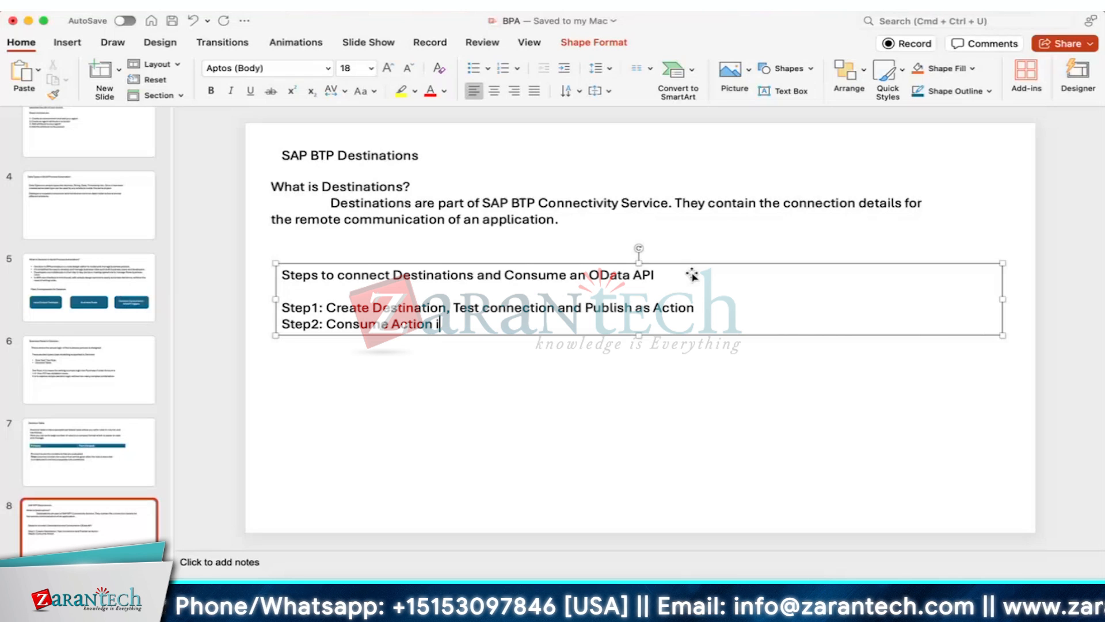
pyautogui.write('n Bui')
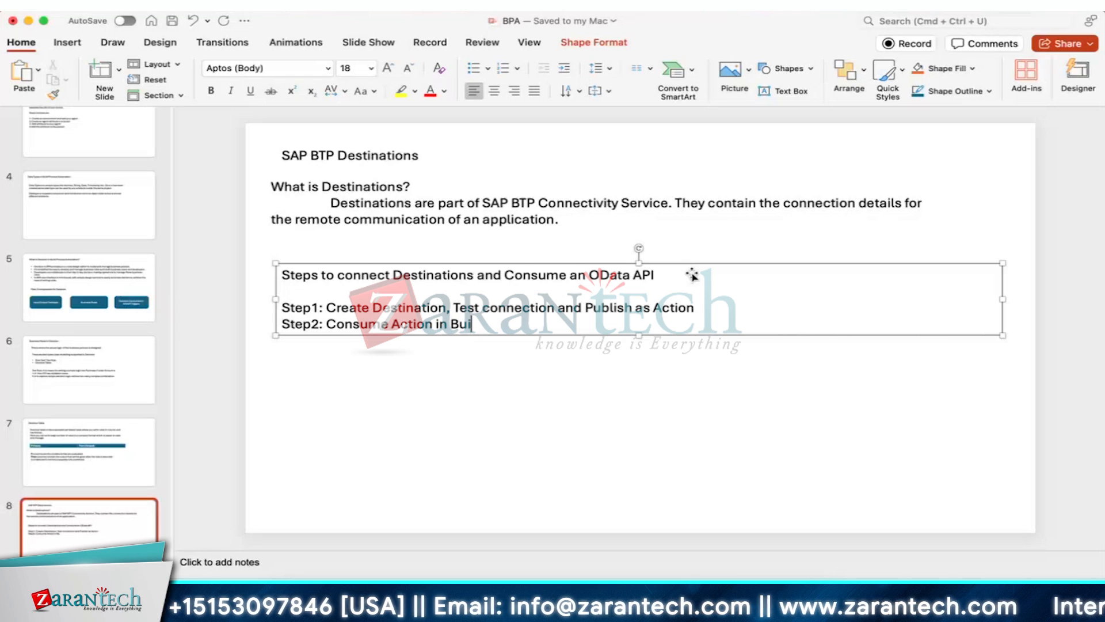
pyautogui.write('ld Proess')
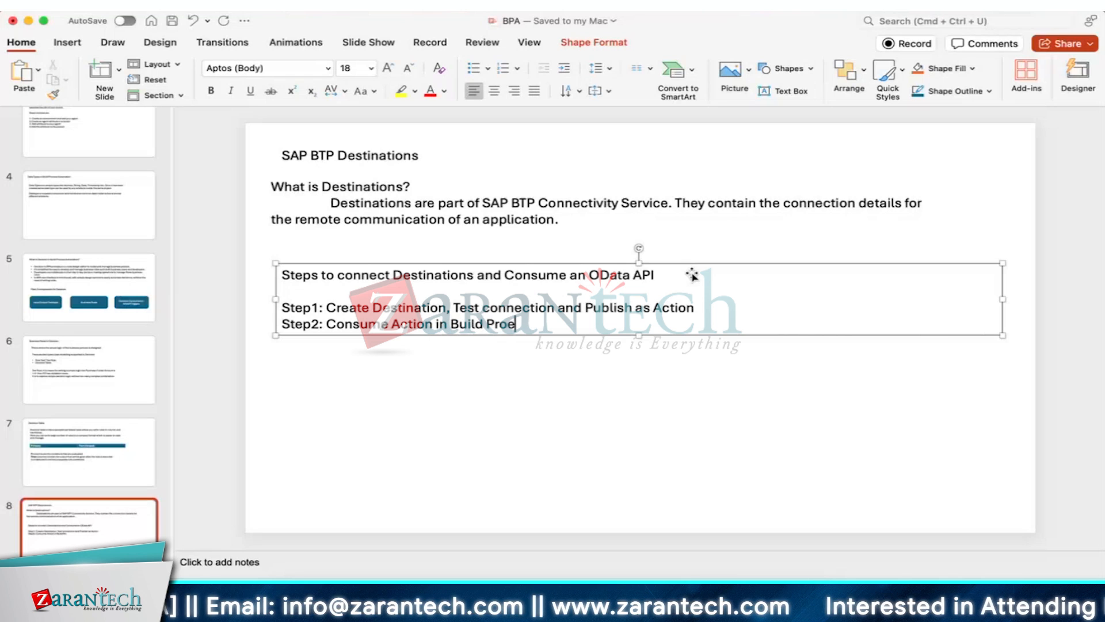
pyautogui.press('BackSpace')
pyautogui.press('BackSpace')
pyautogui.press('BackSpace')
pyautogui.press('BackSpace')
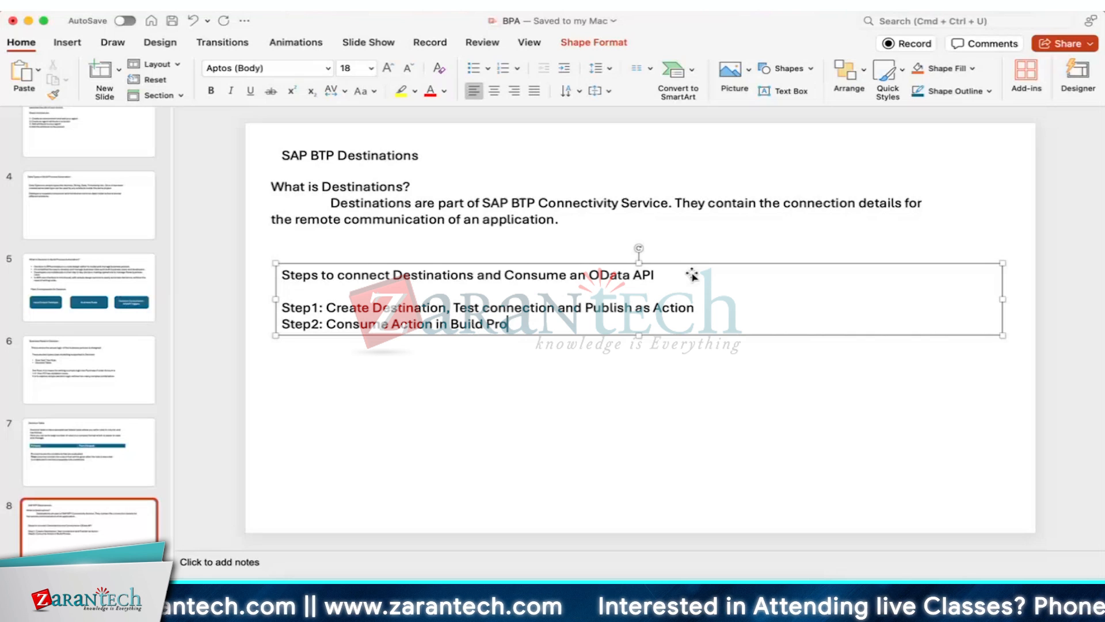
pyautogui.write('cess a')
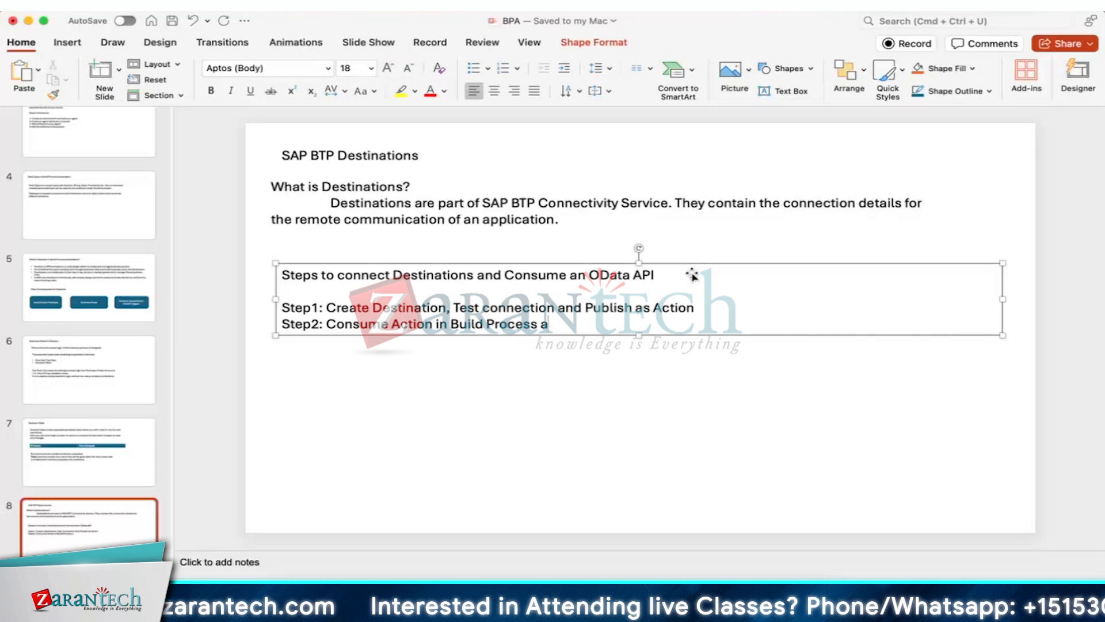
pyautogui.press('BackSpace')
pyautogui.write('Aut')
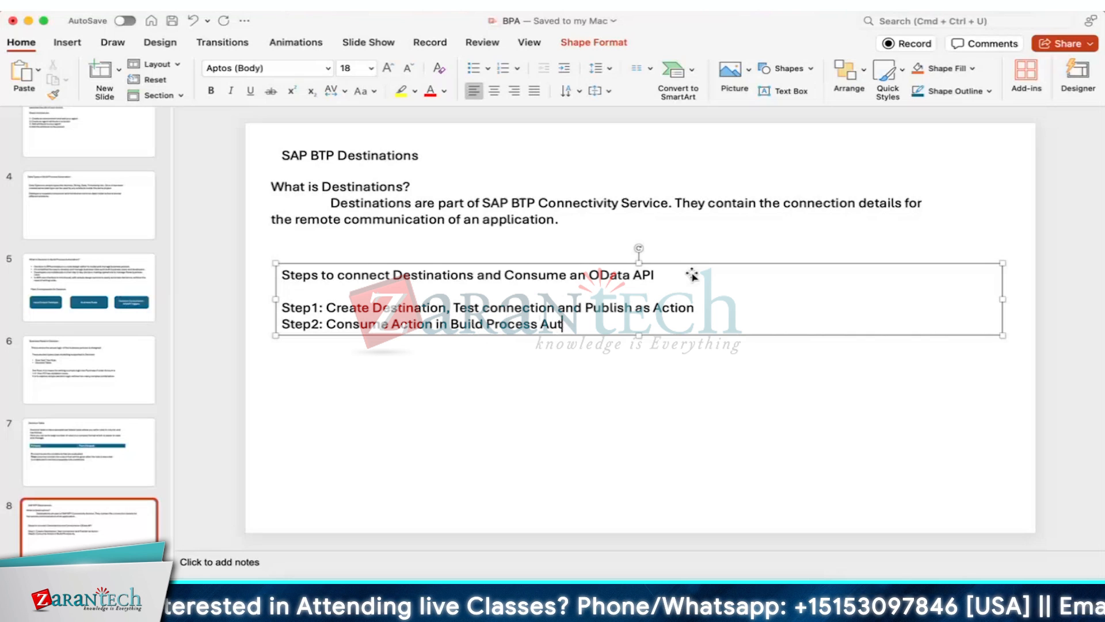
pyautogui.write('omation')
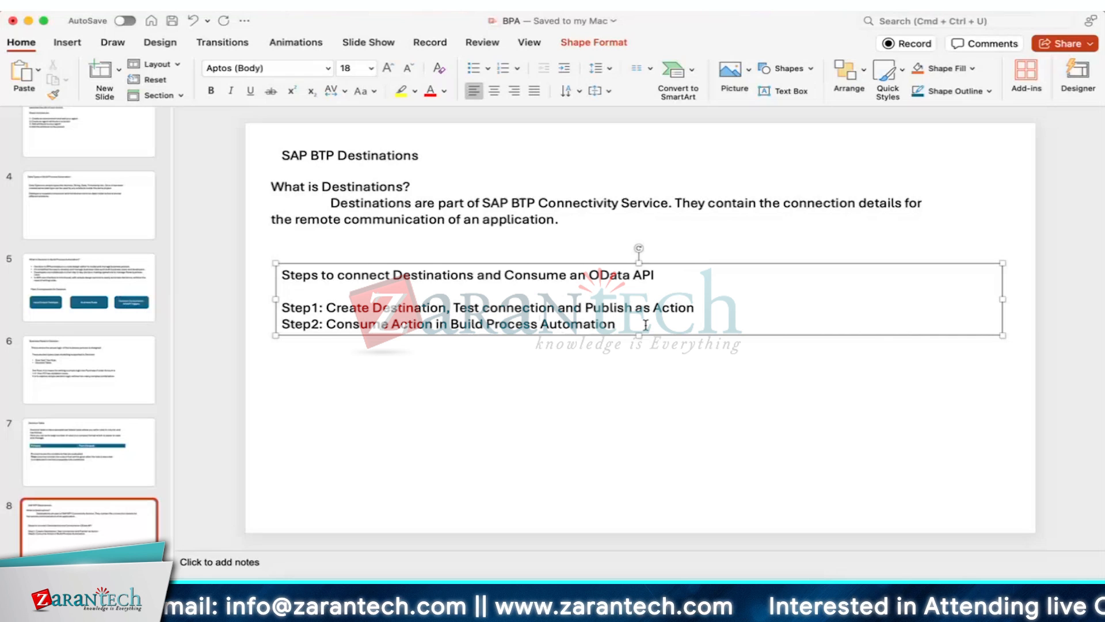
# - Add the line "Step3: Create a Employee Relocation Scenario with Action Data" below Step2 in the text box
pyautogui.press('Return')
pyautogui.write('Ste')
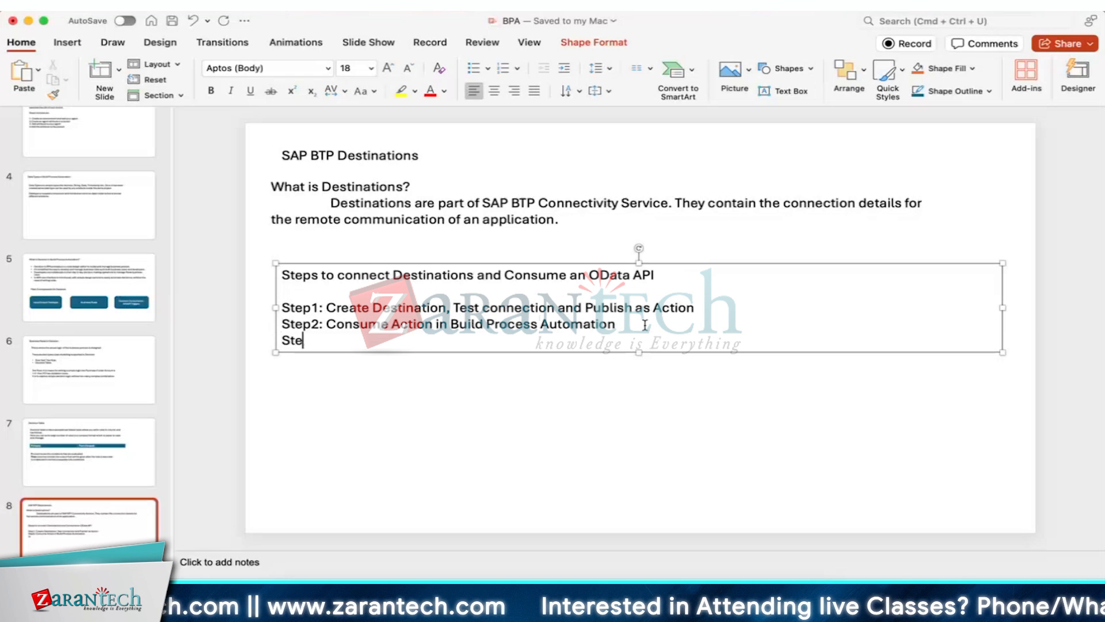
pyautogui.write('p')
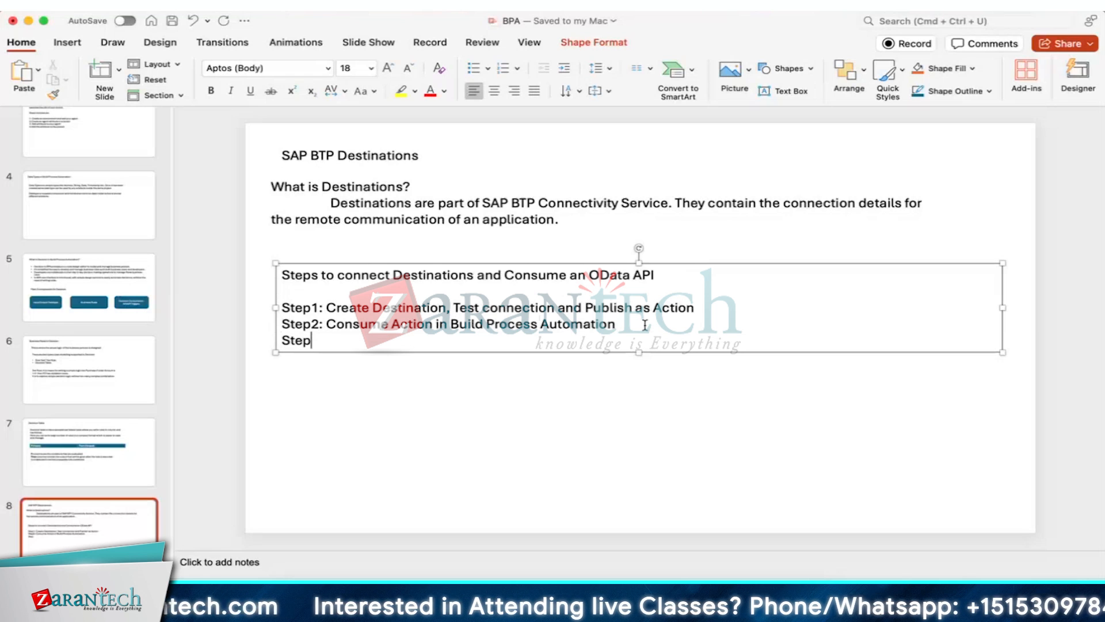
pyautogui.write('3:')
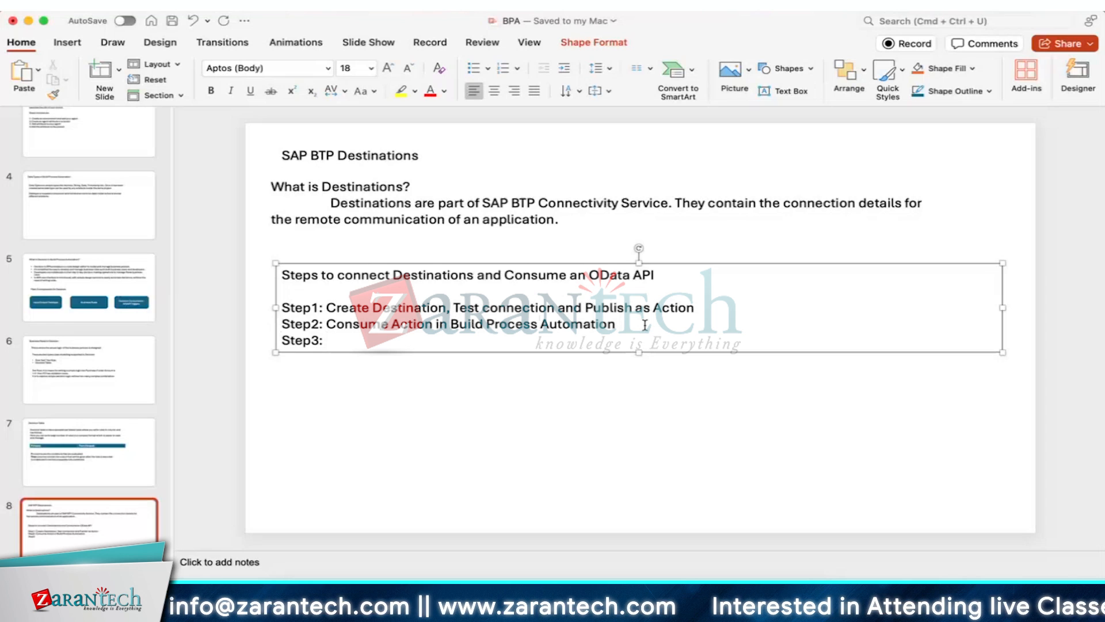
pyautogui.write('Crea')
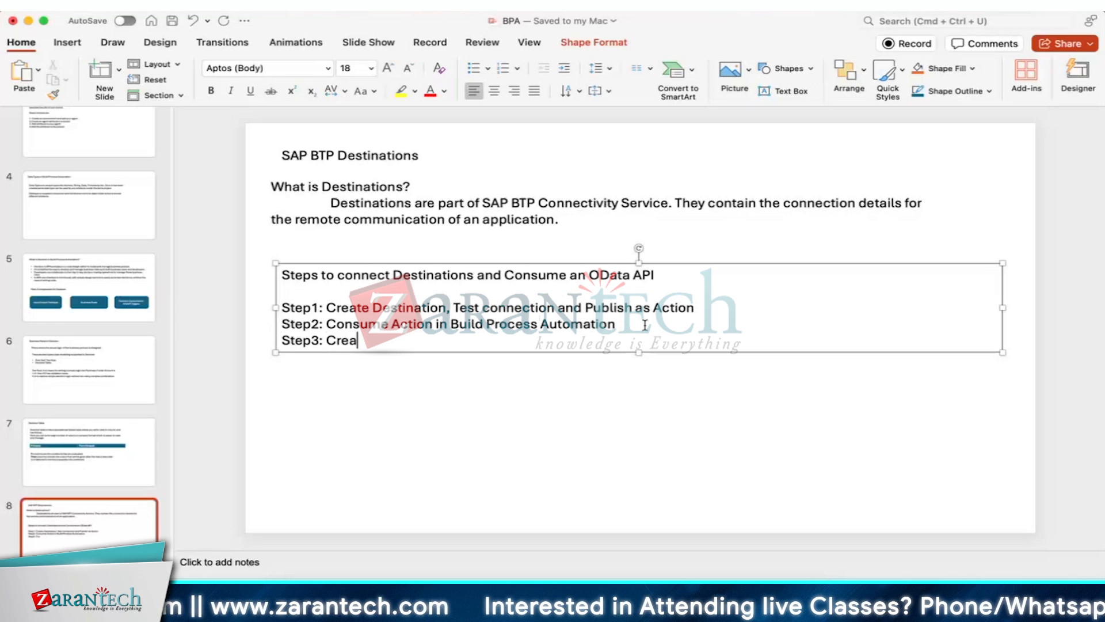
pyautogui.write('te a')
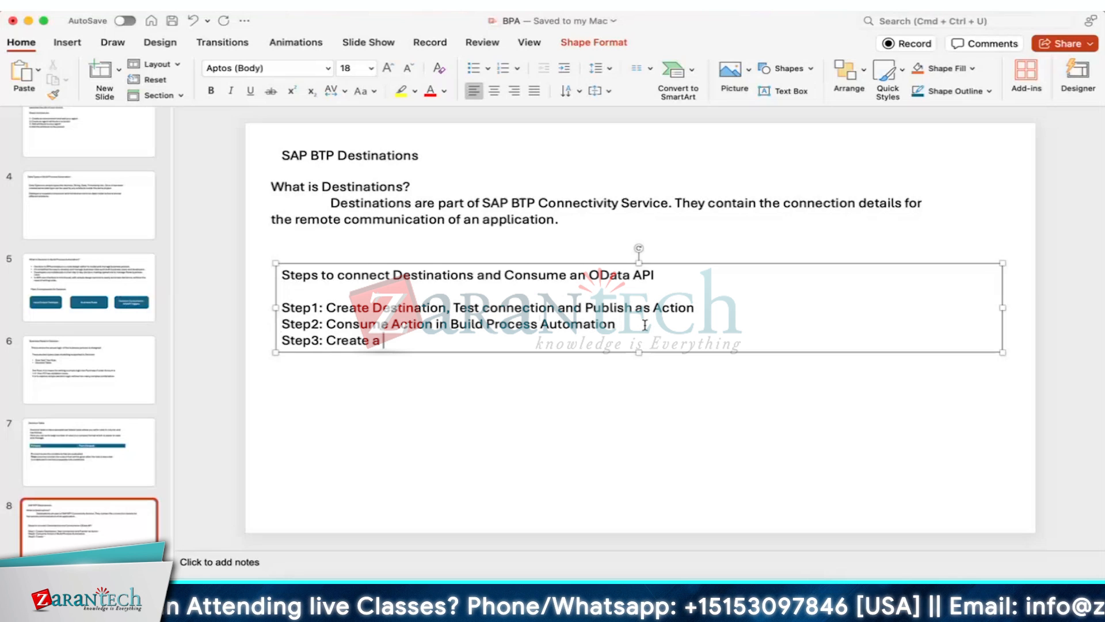
pyautogui.write(' Employee')
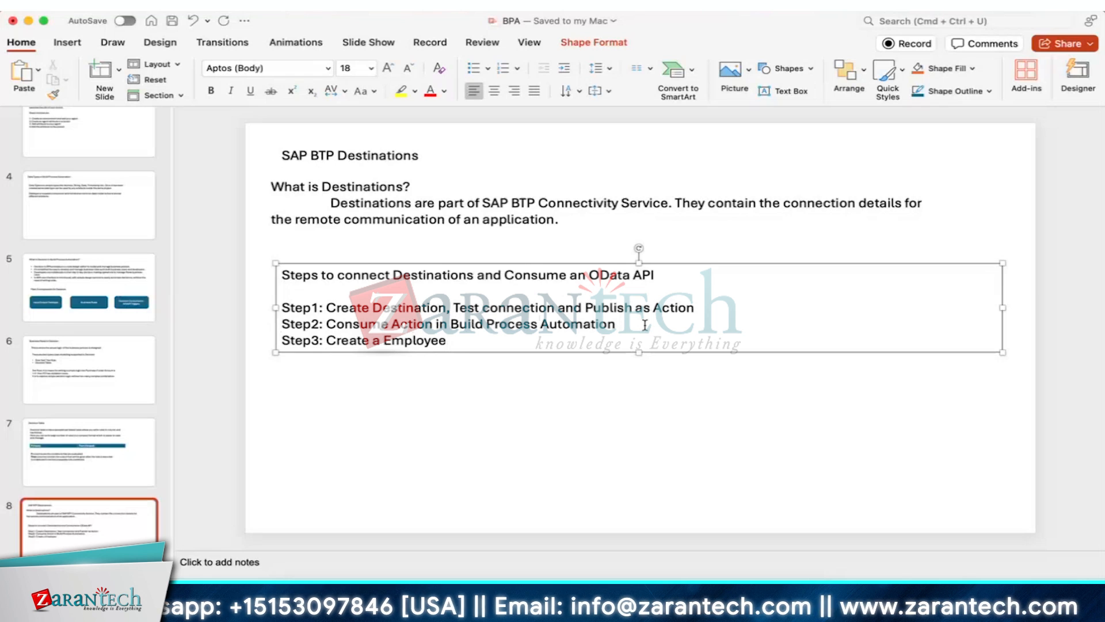
pyautogui.write(' Relo')
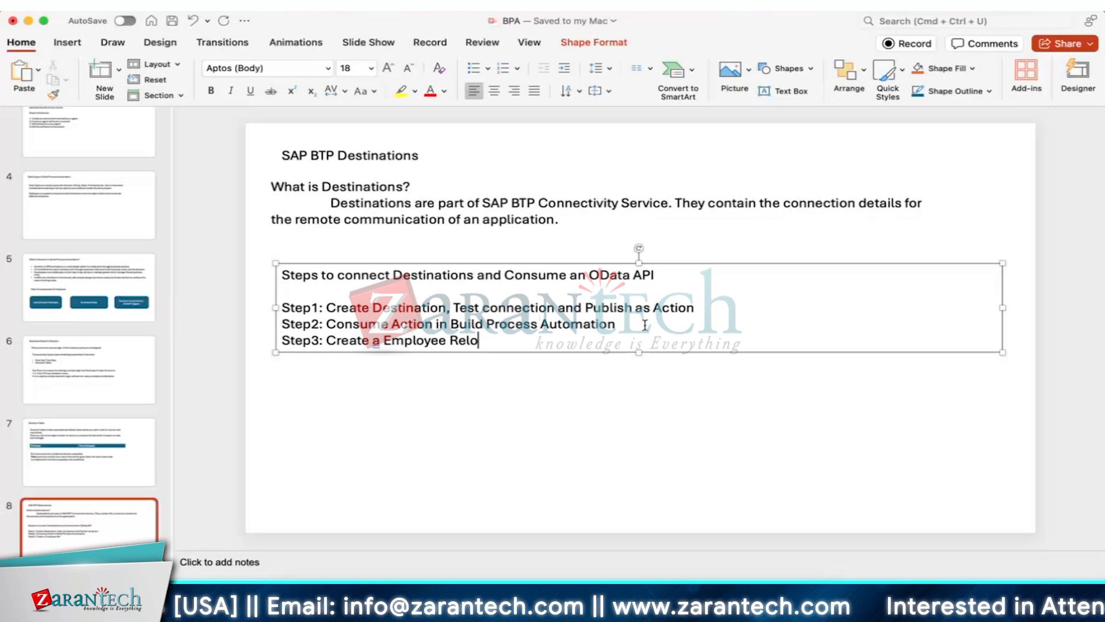
pyautogui.write('cation')
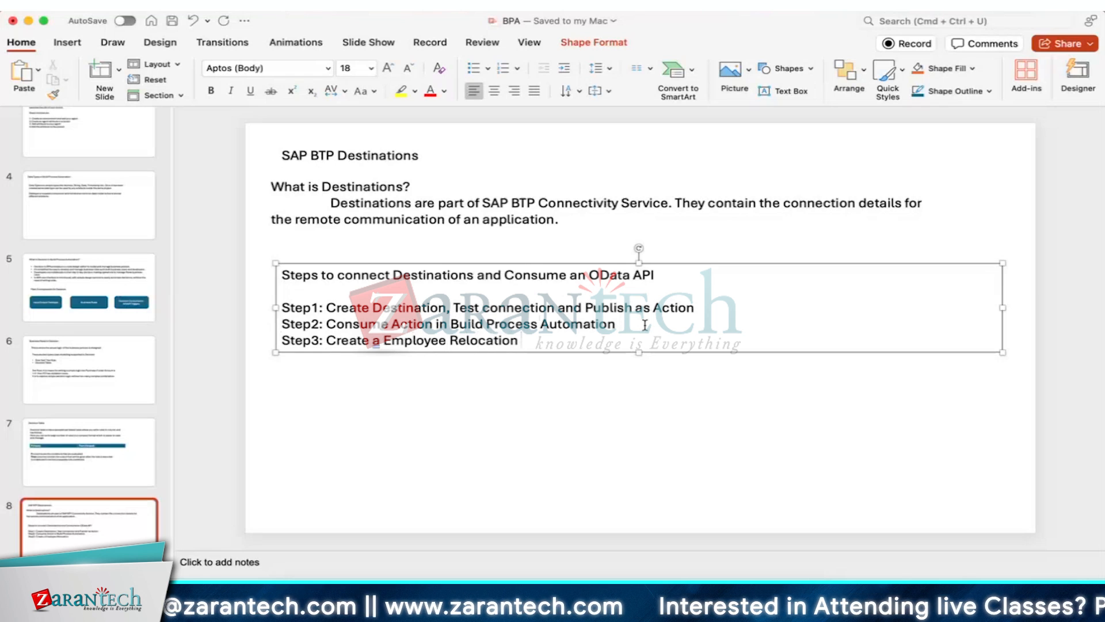
pyautogui.write(' Sce')
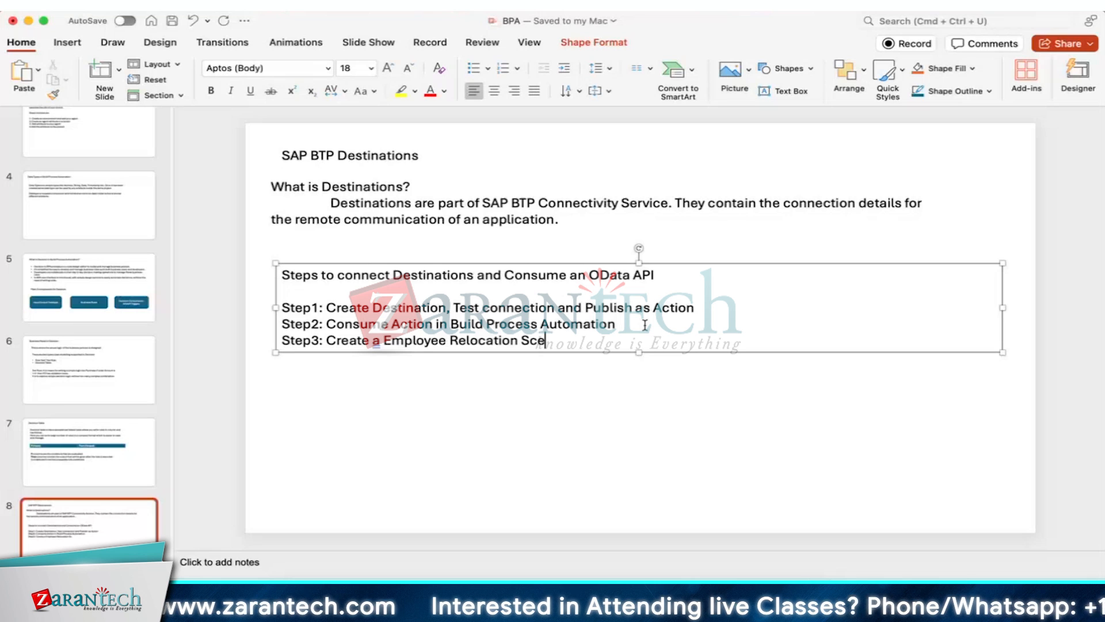
pyautogui.write('nario ')
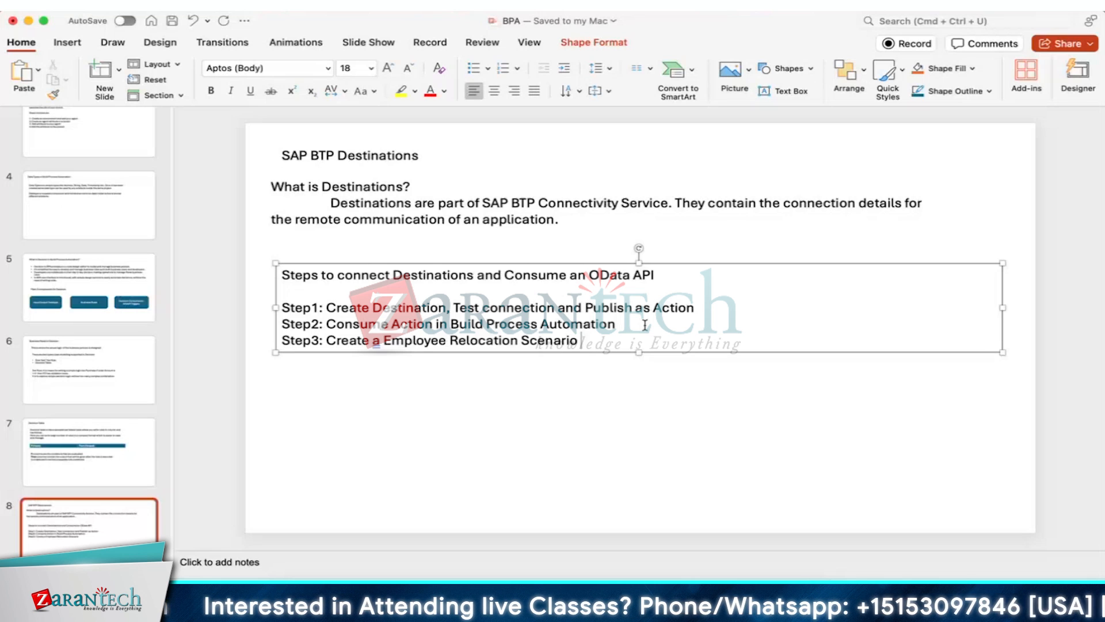
pyautogui.write('with ')
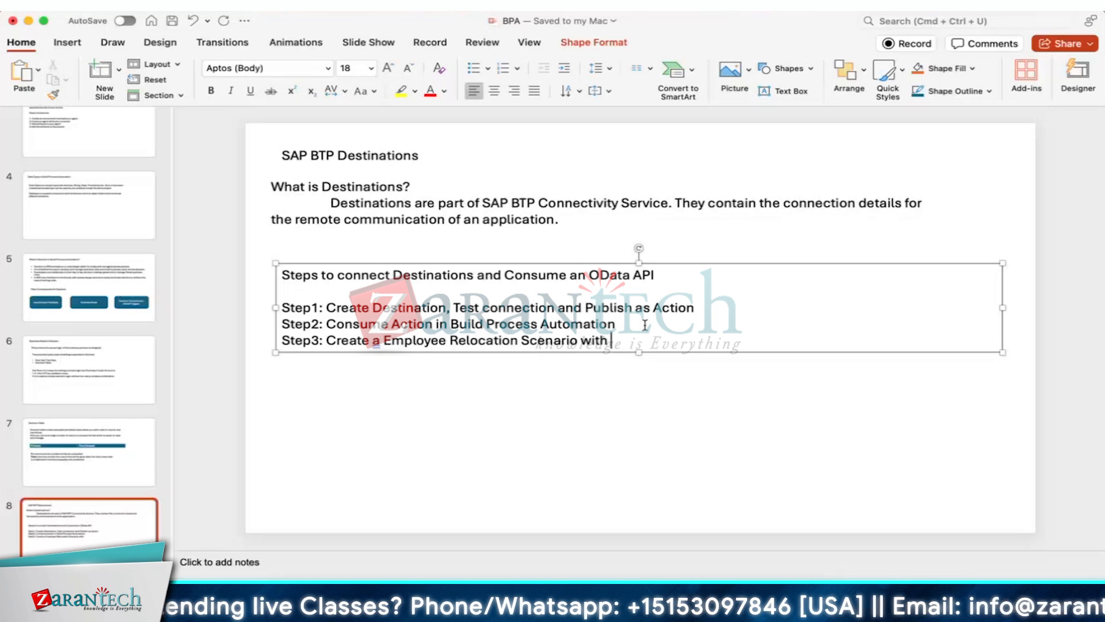
pyautogui.write('Actio')
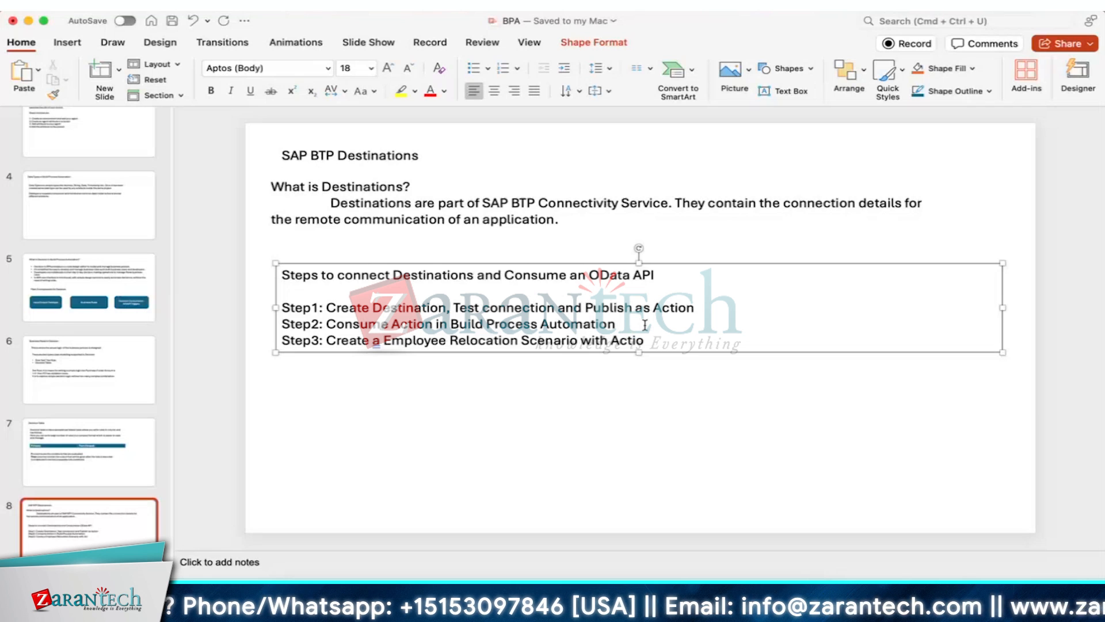
pyautogui.write('n Data')
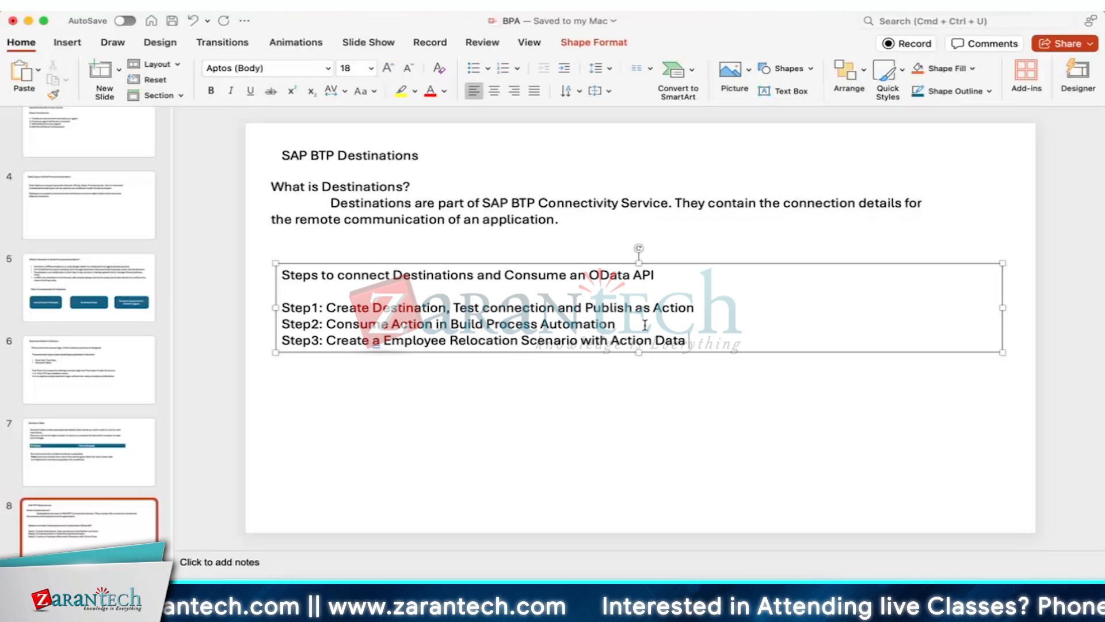
# - Remove the article "a" before "Employee" in the Step3 line
pyautogui.click(382, 341)
pyautogui.press('BackSpace')
pyautogui.press('BackSpace')
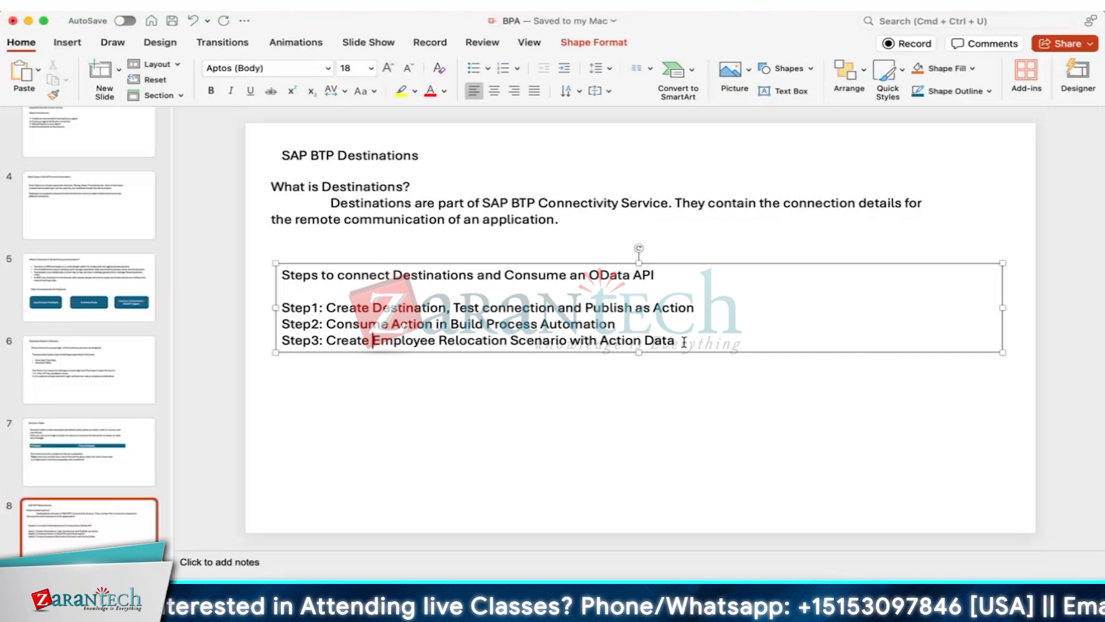
# - Extend the Step3 line with "and Consume API's" and finish editing the text box
pyautogui.click(684, 342)
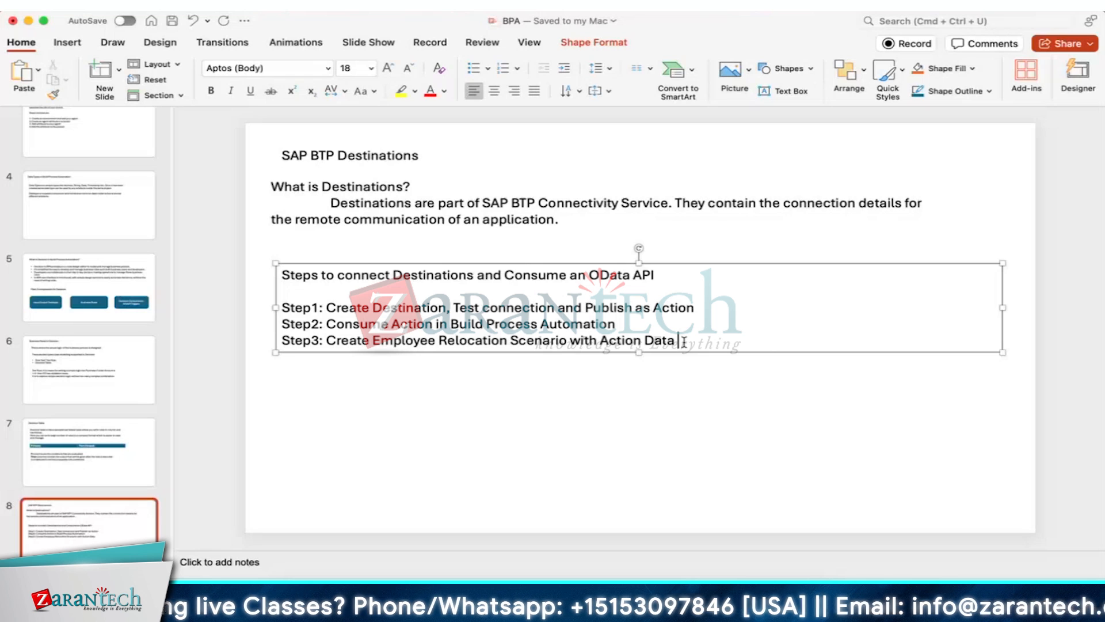
pyautogui.write('and Consu')
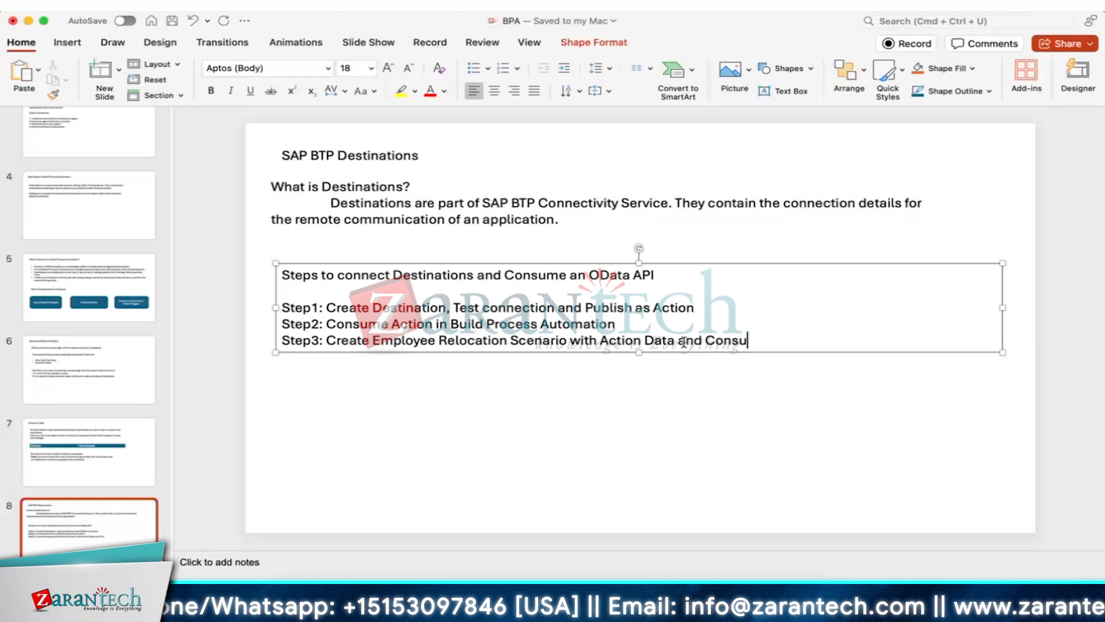
pyautogui.write('me ')
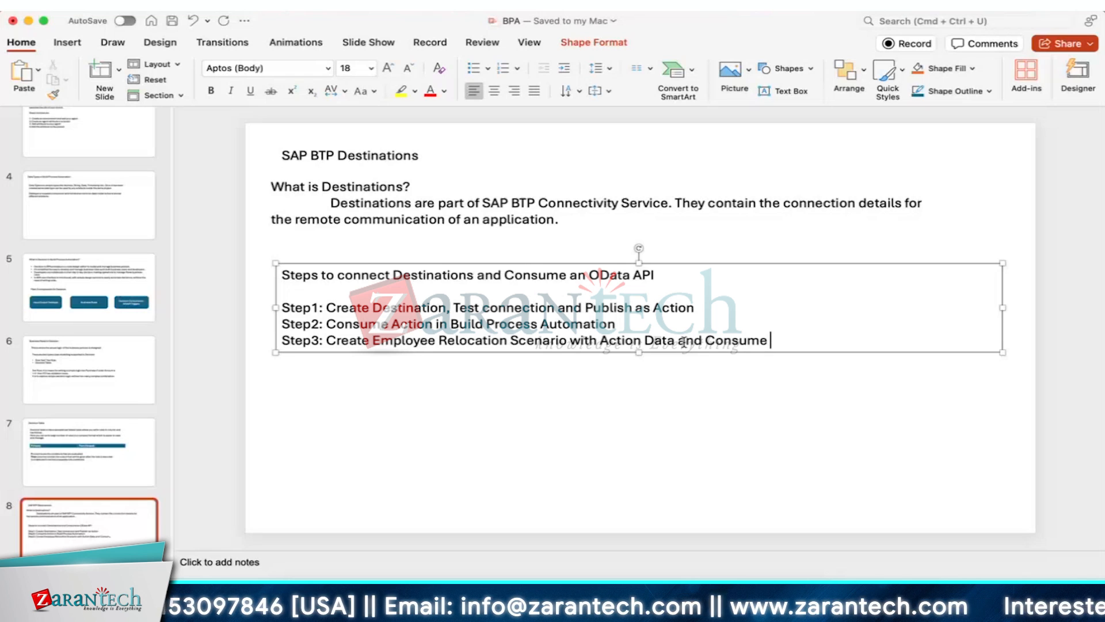
pyautogui.write('API')
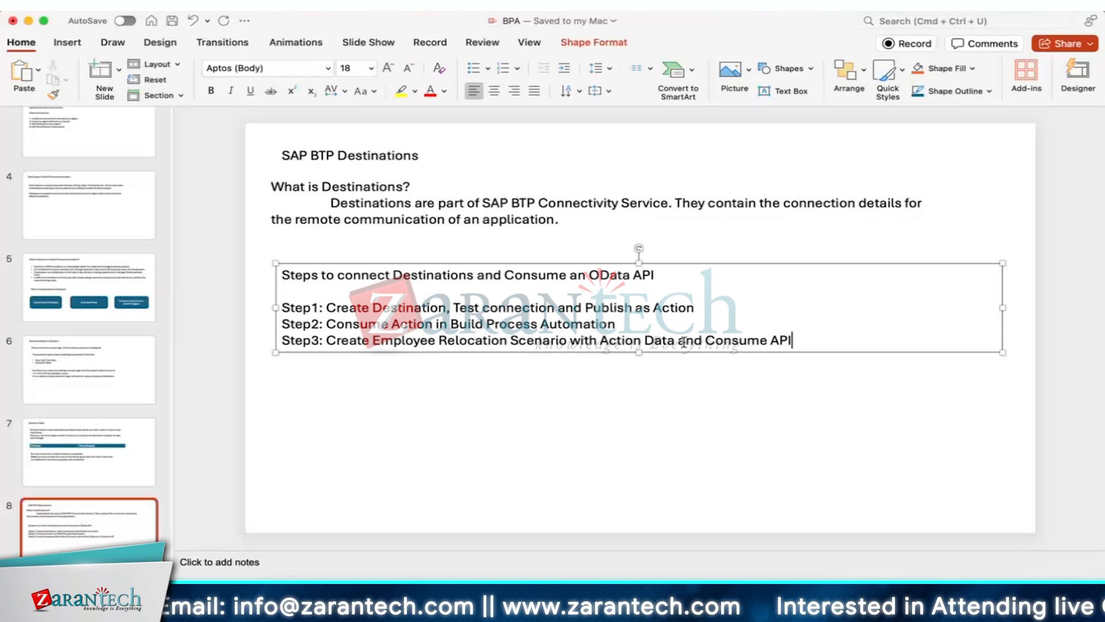
pyautogui.write("'s")
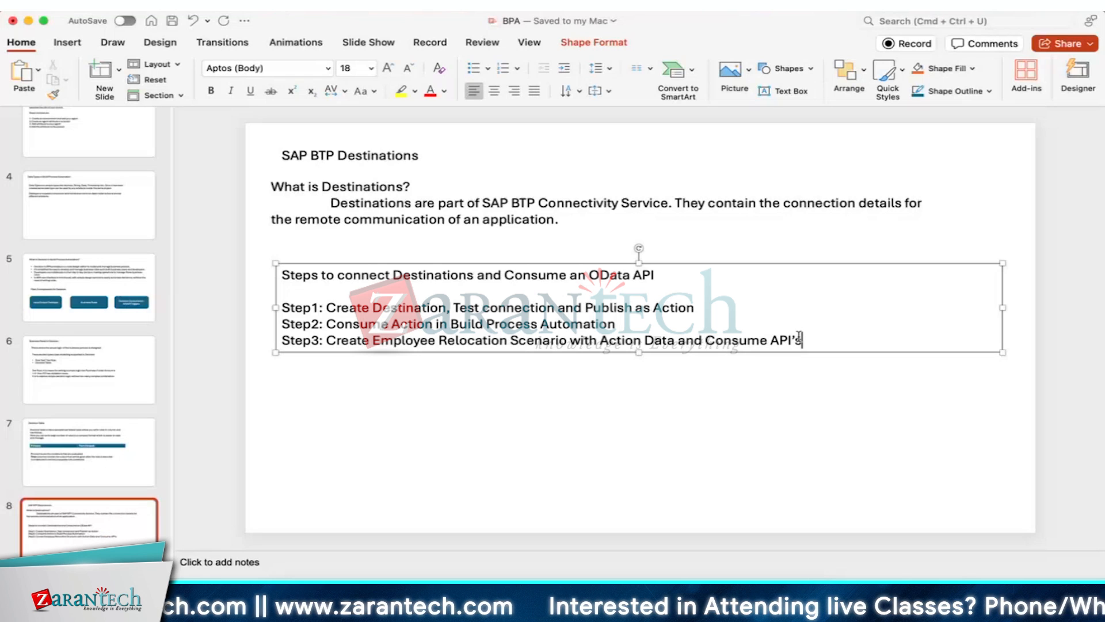
pyautogui.press('Escape')
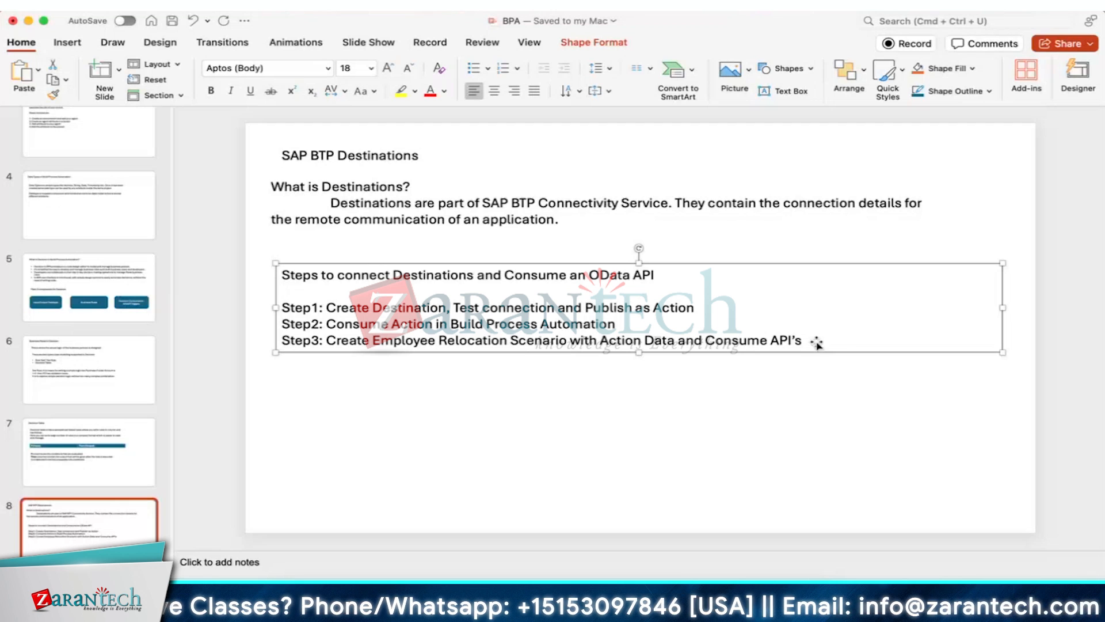
pyautogui.click(787, 390)
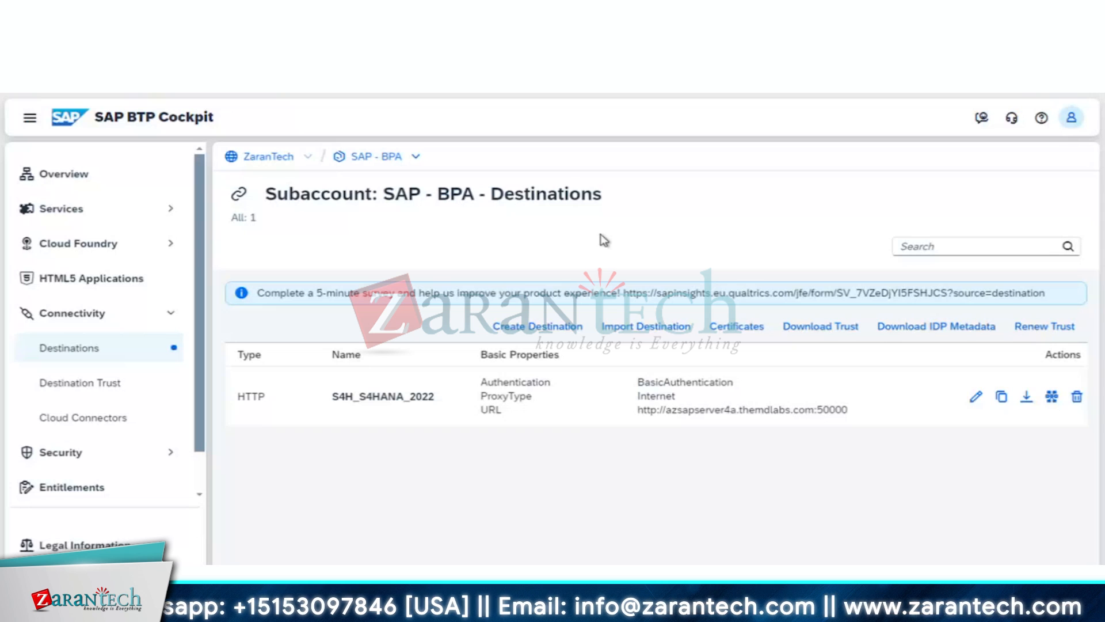
# - Switch to SAP BTP Cockpit and start a new destination in the SAP - BPA subaccount named "Nortwind"
pyautogui.click(532, 326)
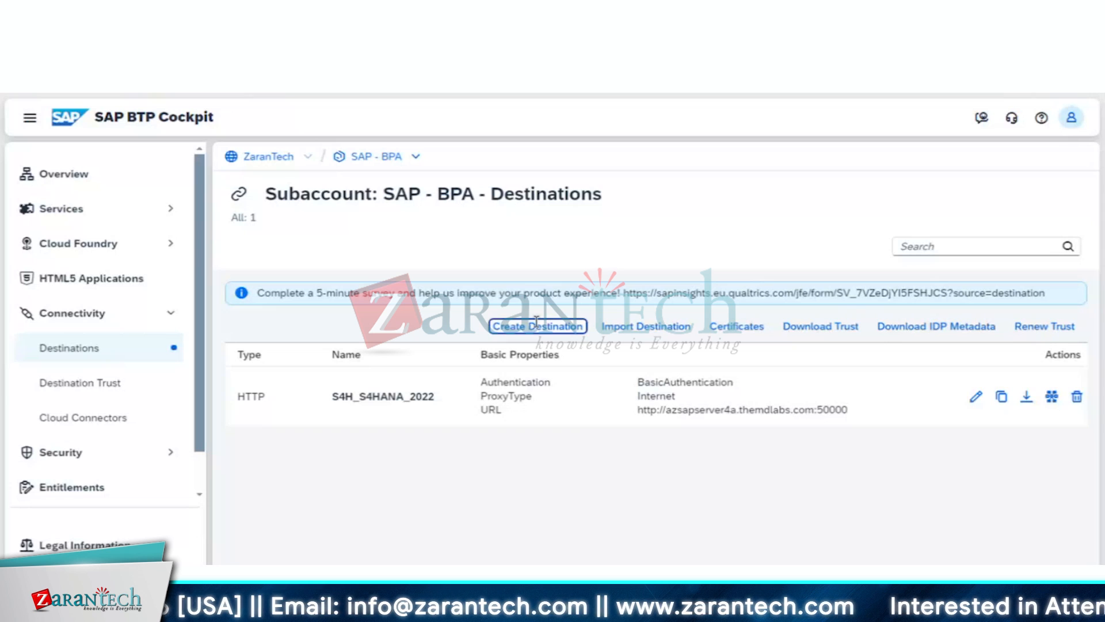
pyautogui.scroll(-3, 707, 281)
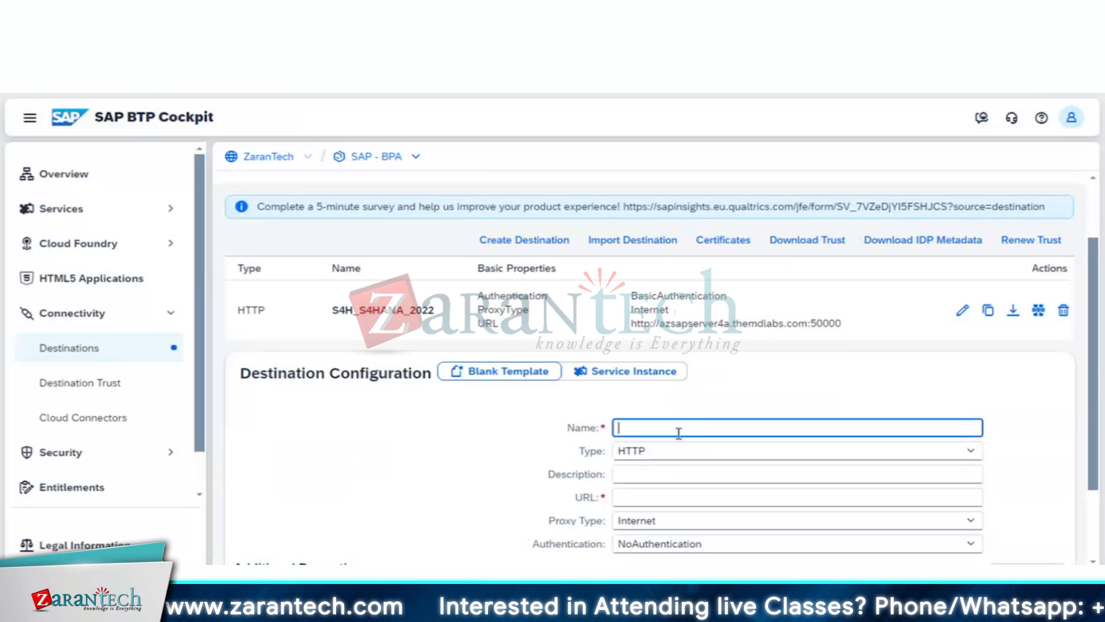
pyautogui.write('Nort')
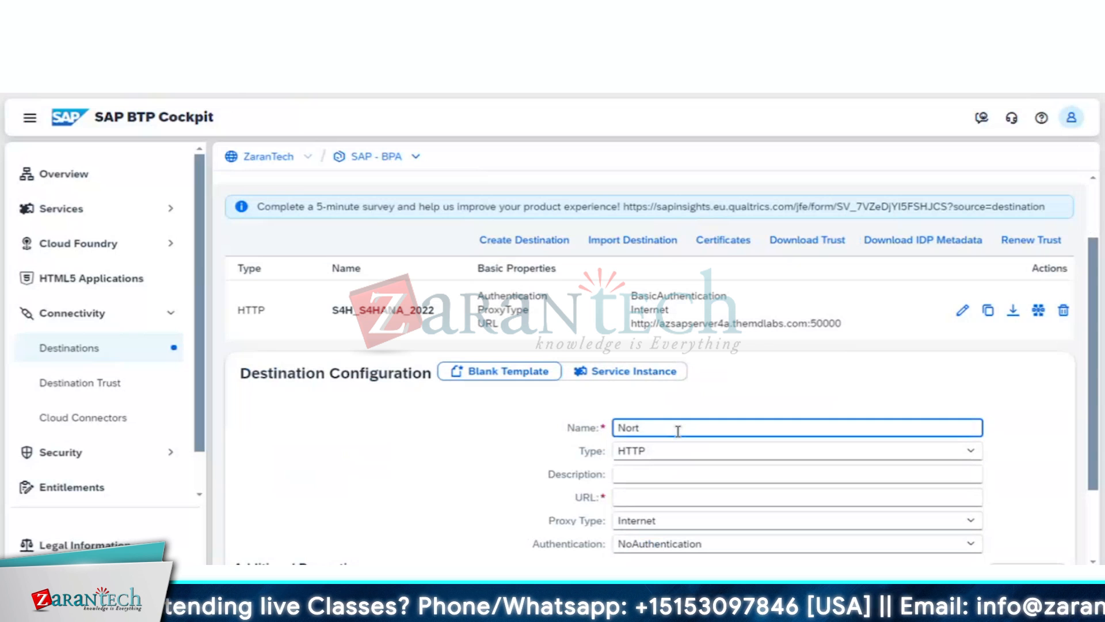
pyautogui.write('wind')
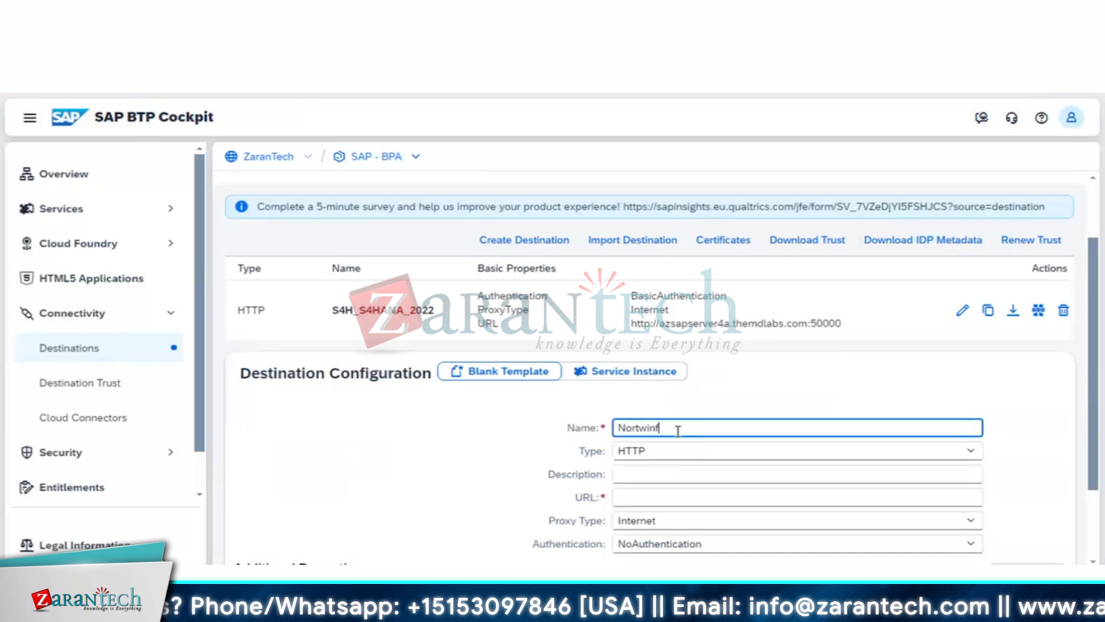
# - Enter "Northwind OData API" as the new destination's description
pyautogui.scroll(-2, 802, 391)
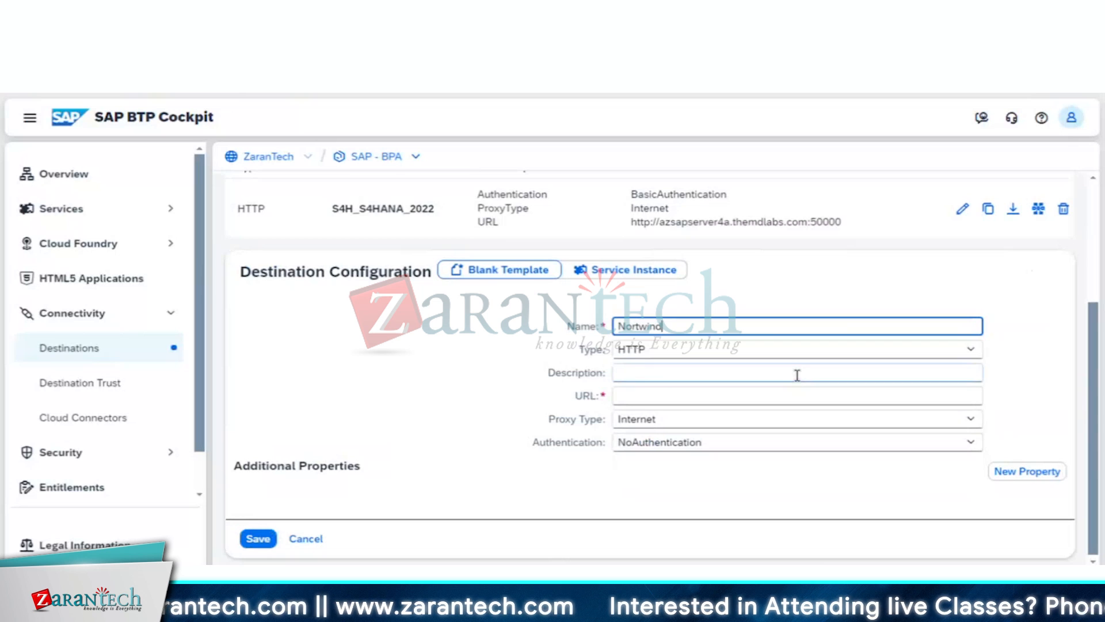
pyautogui.click(798, 375)
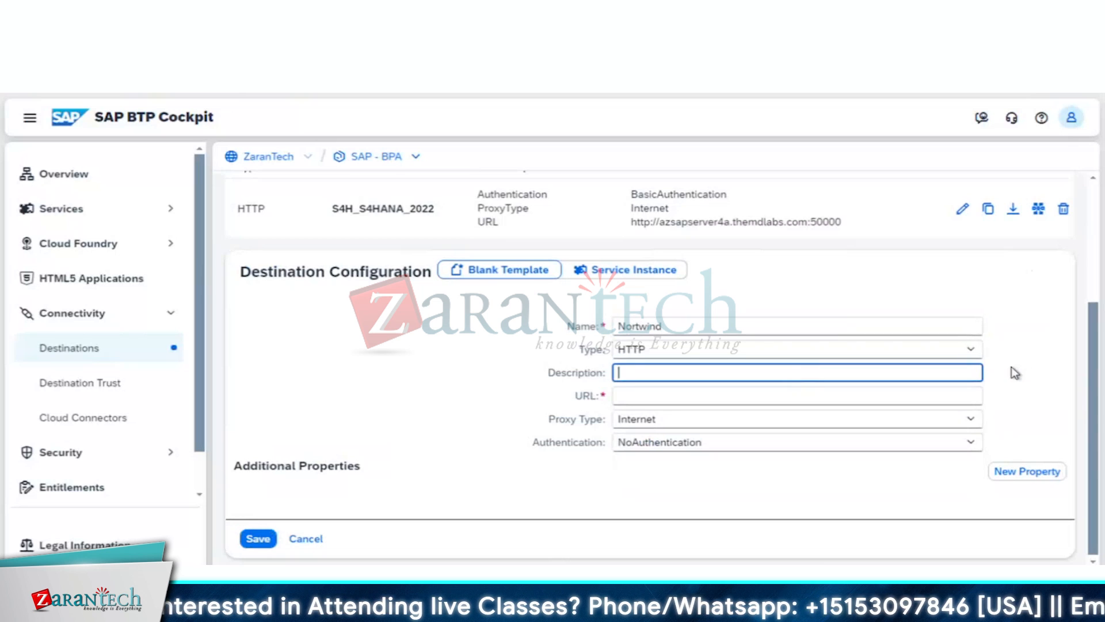
pyautogui.write('North')
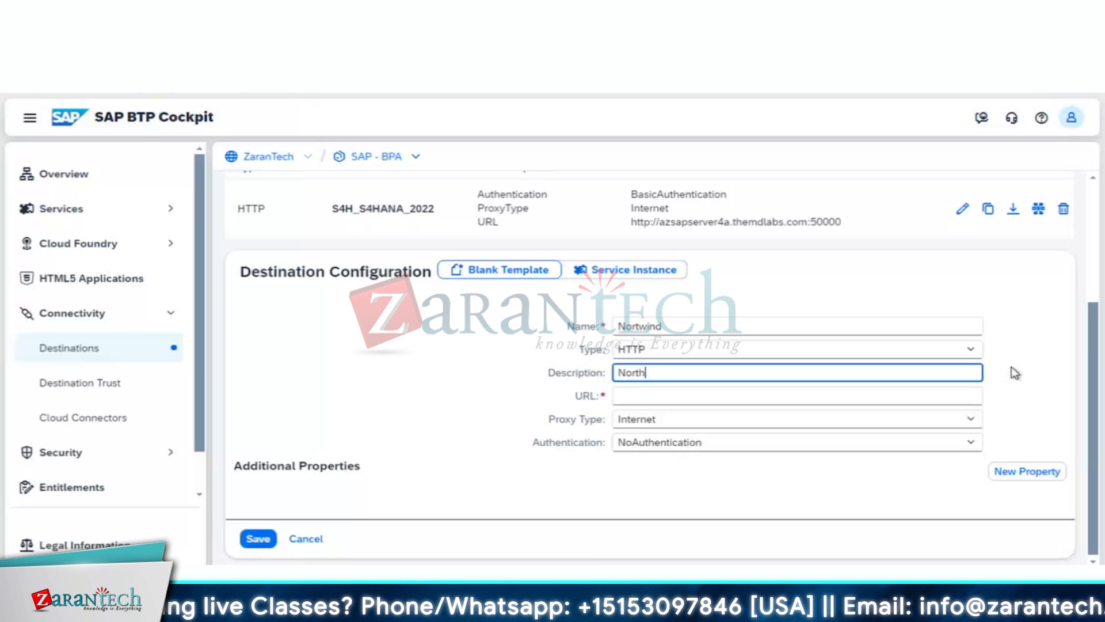
pyautogui.write('wind O')
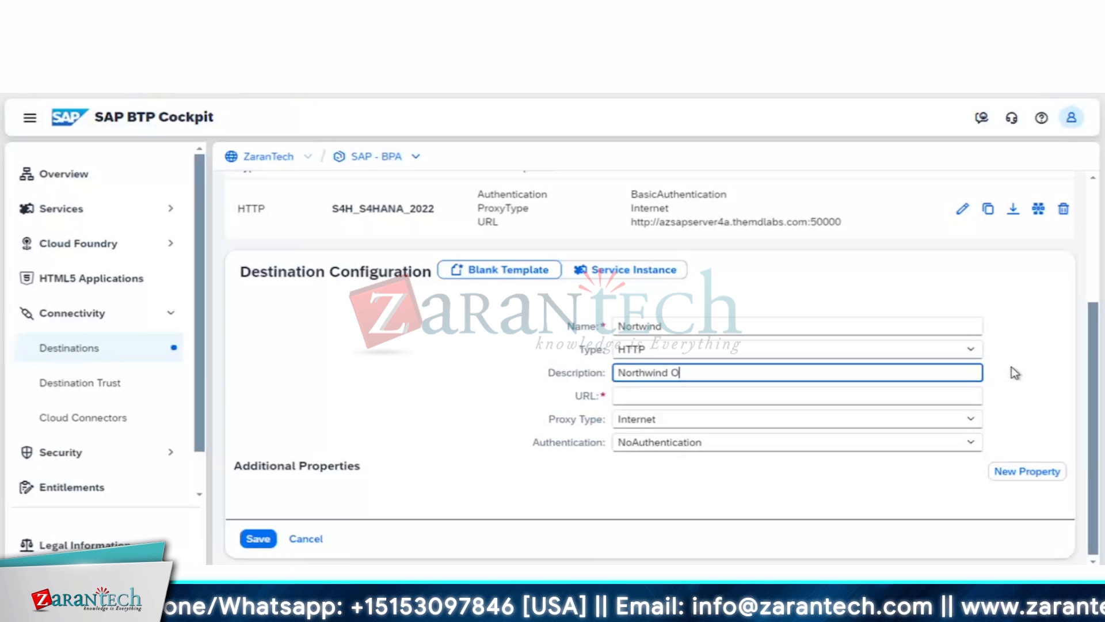
pyautogui.write('Data')
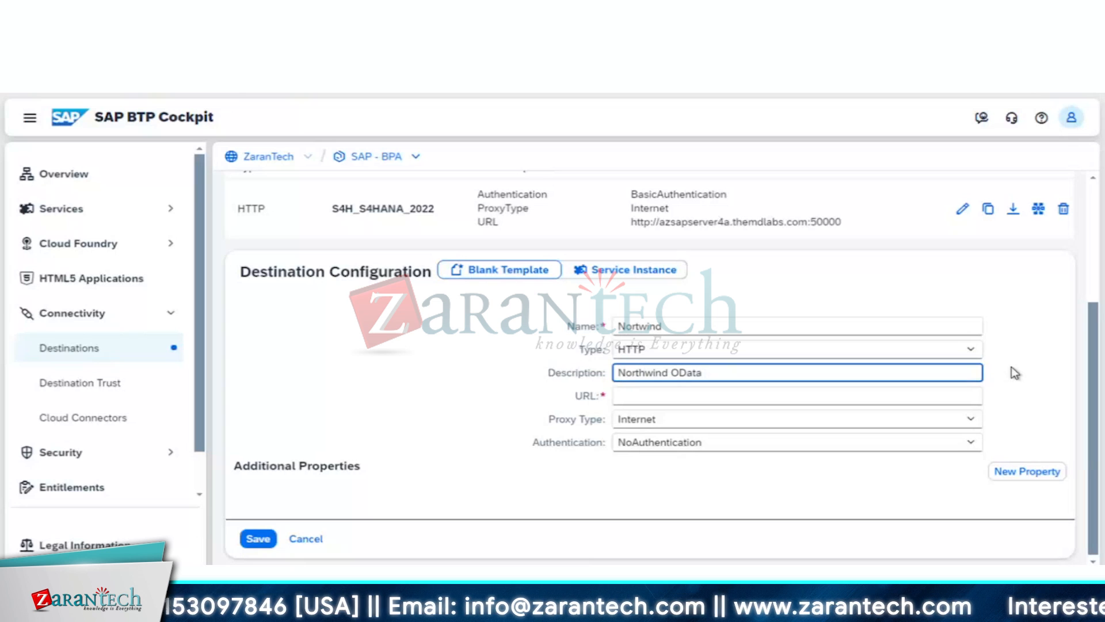
pyautogui.write(' API')
pyautogui.click(1040, 362)
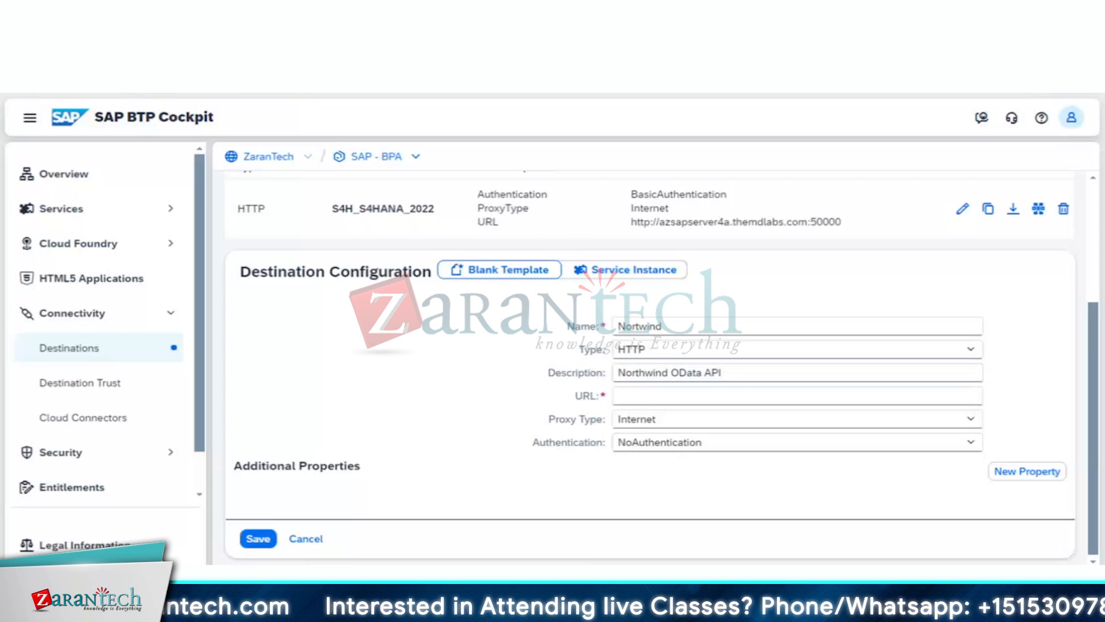
# - Search Google for "northwind odata" in a new browser tab and look through the cookie consent dialog
pyautogui.hotkey('ctrl', 't')
pyautogui.write('northwind odata')
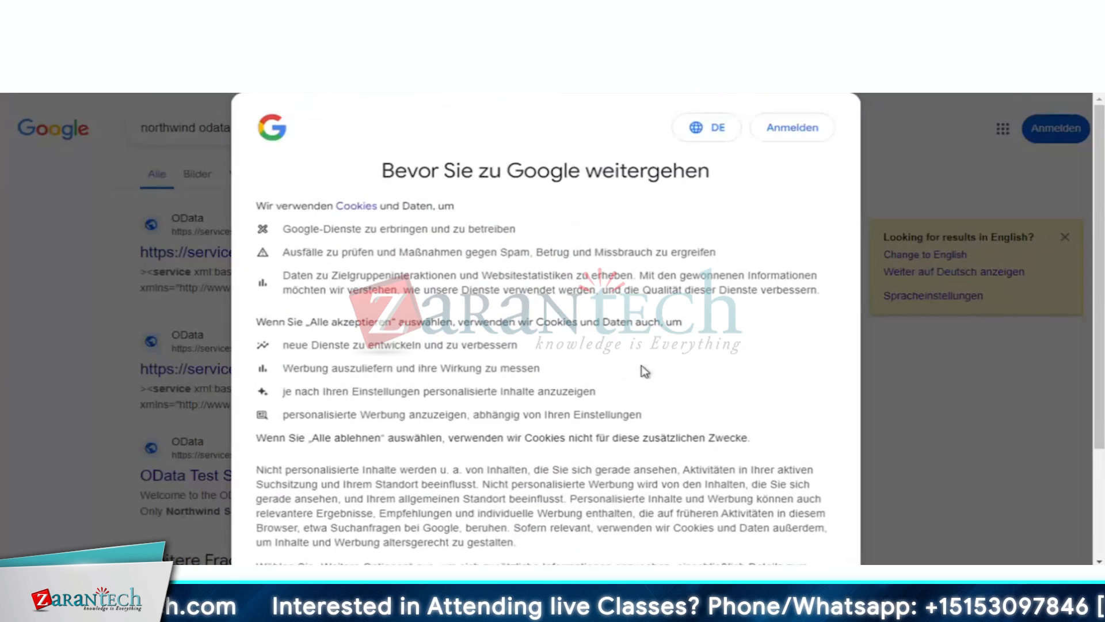
pyautogui.scroll(-2, 641, 364)
pyautogui.scroll(2, 642, 365)
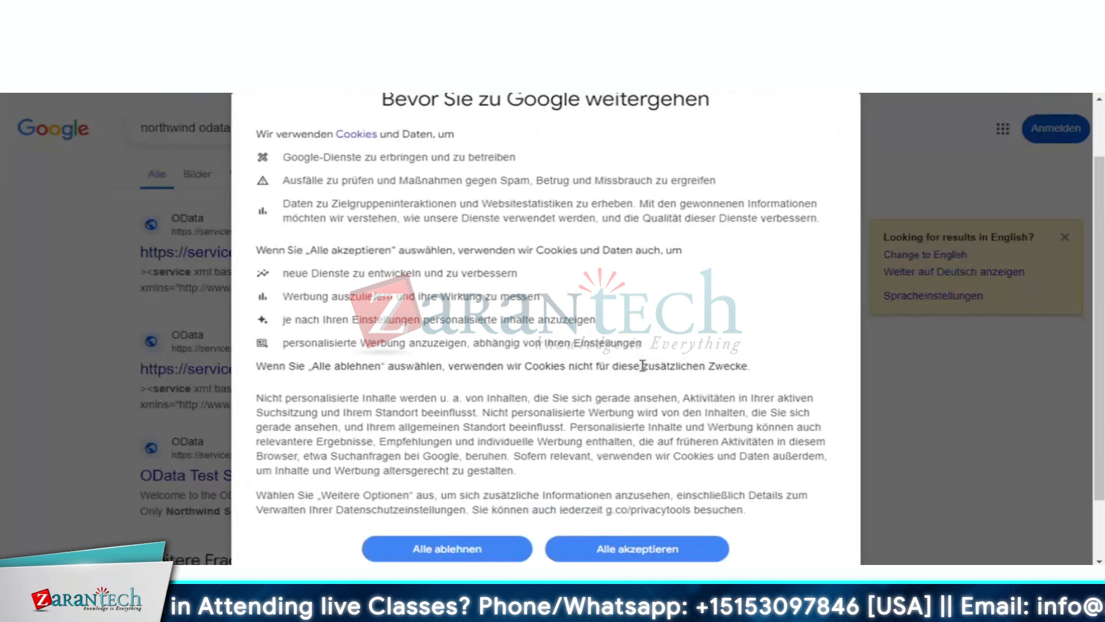
pyautogui.scroll(2, 643, 365)
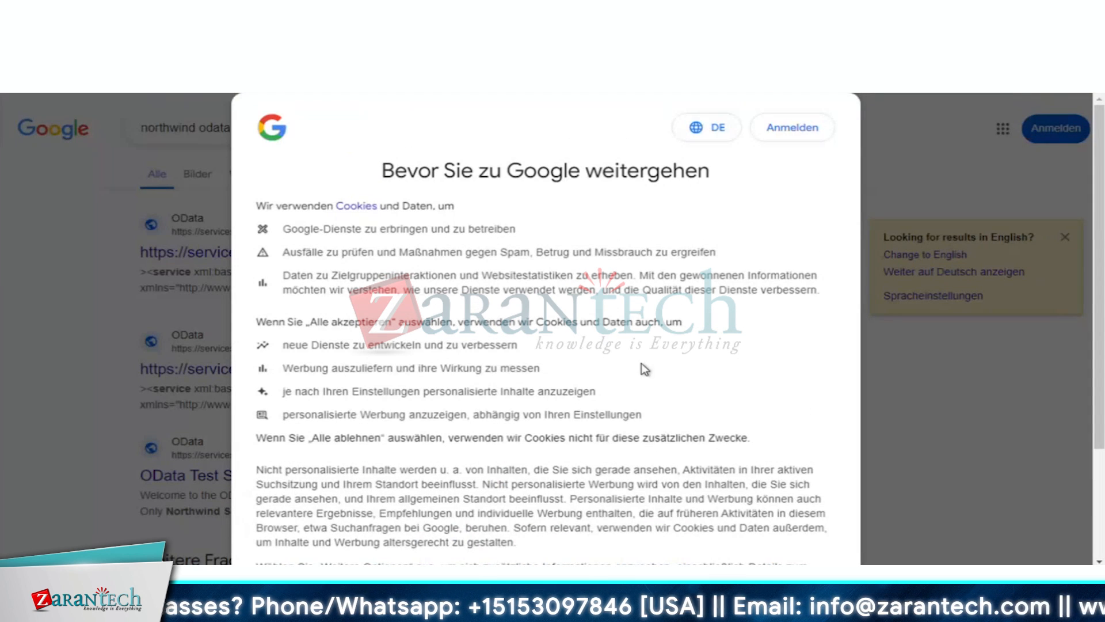
# - Switch the Google consent dialog's language to English and reject all optional cookies
pyautogui.click(714, 128)
pyautogui.scroll(-3, 719, 262)
pyautogui.scroll(-2, 720, 261)
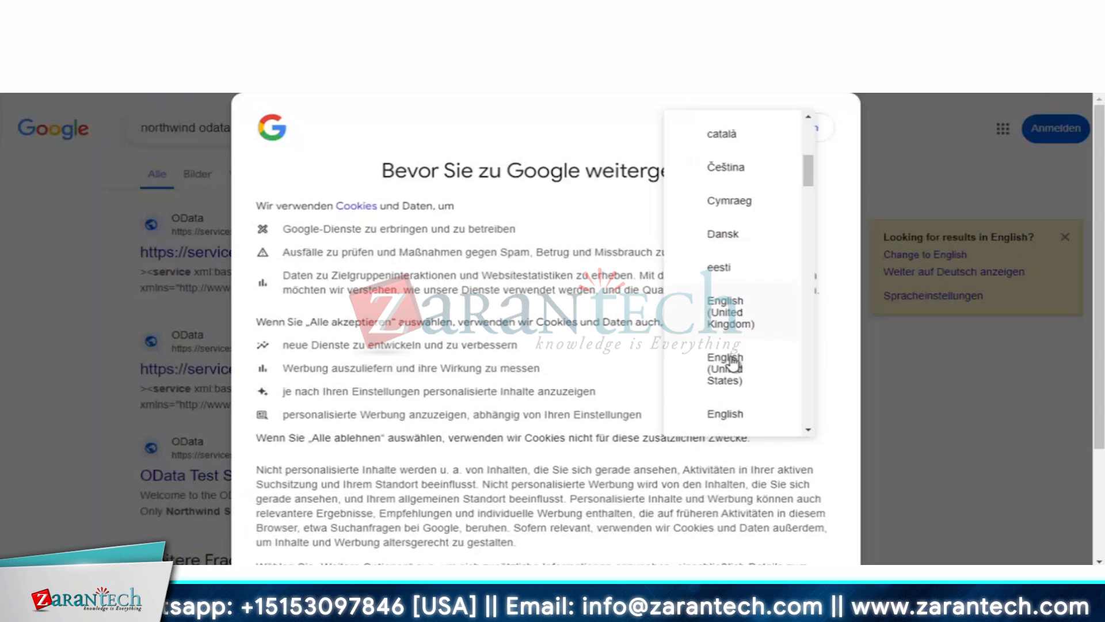
pyautogui.click(728, 362)
pyautogui.scroll(2, 556, 391)
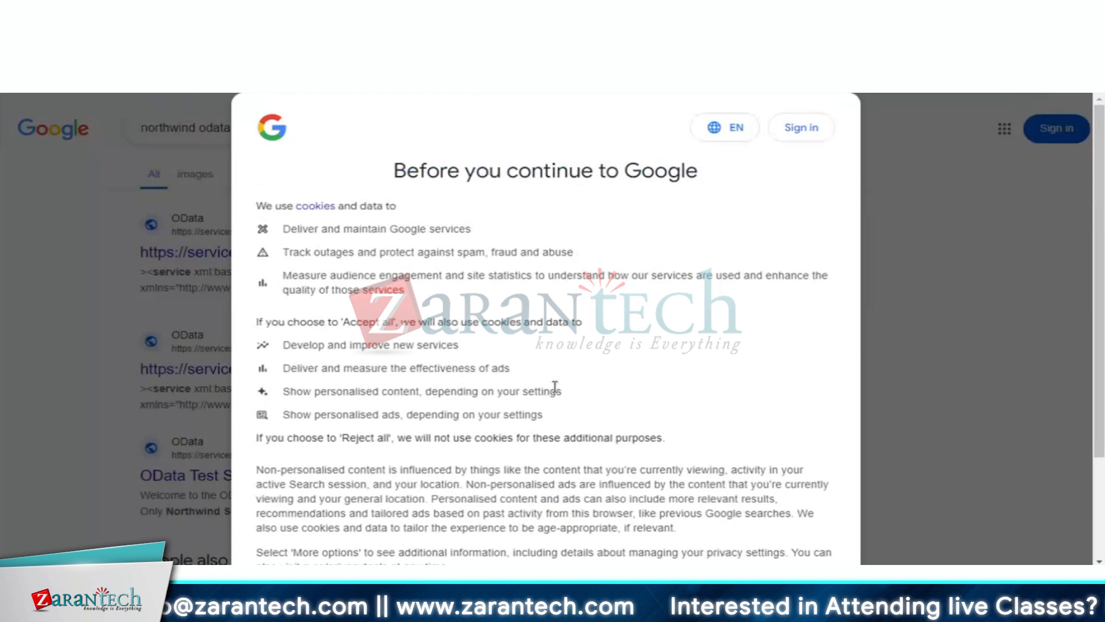
pyautogui.scroll(-2, 555, 387)
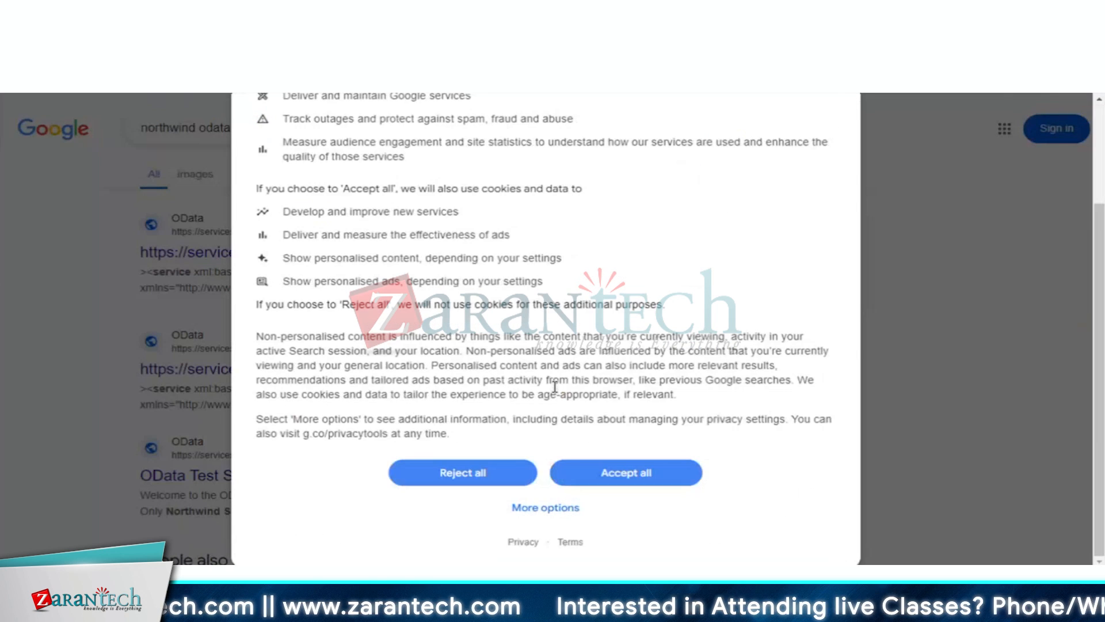
pyautogui.click(506, 464)
# - Examine the OData Test Service, Northwind.svc and v4 Northwind service pages from the search results
pyautogui.scroll(-1, 651, 296)
pyautogui.click(298, 403)
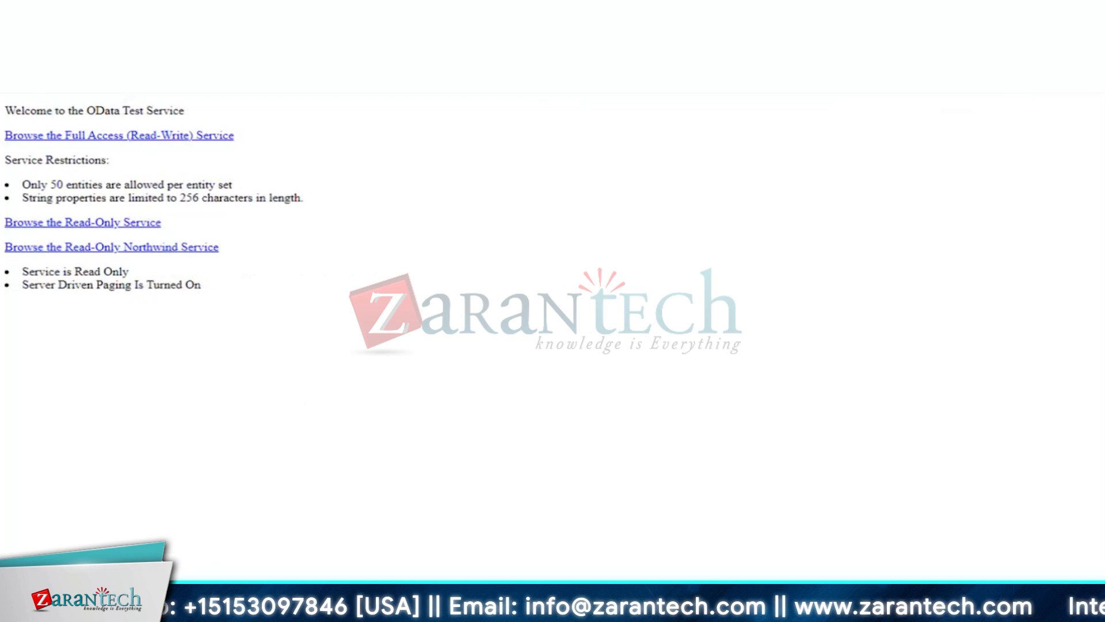
pyautogui.hotkey('alt', 'Left')
pyautogui.scroll(2, 280, 196)
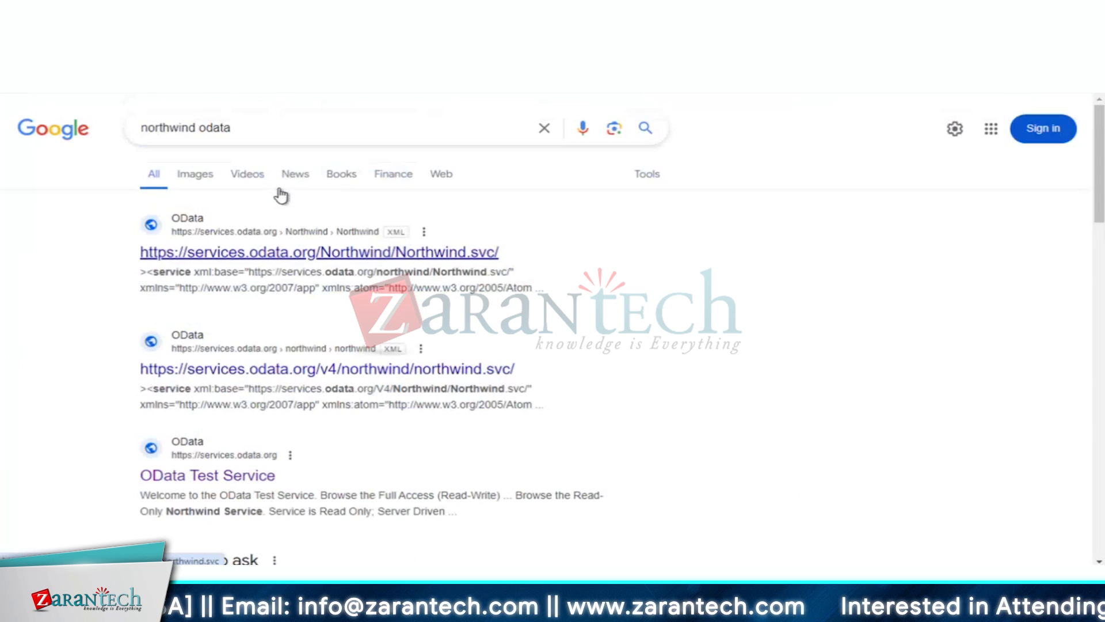
pyautogui.click(297, 257)
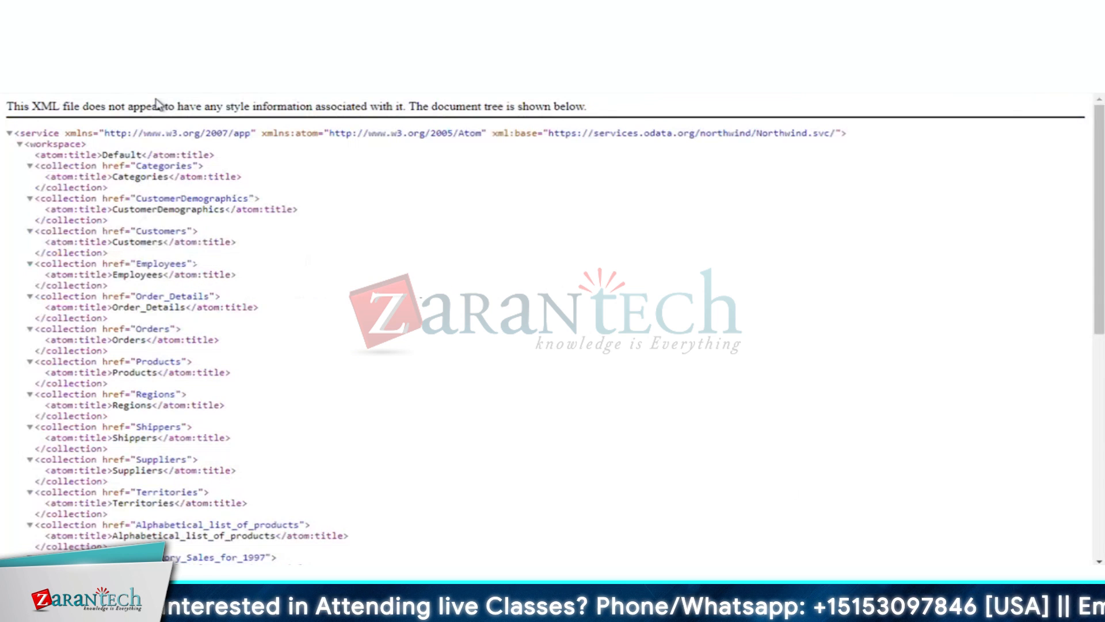
pyautogui.click(16, 51)
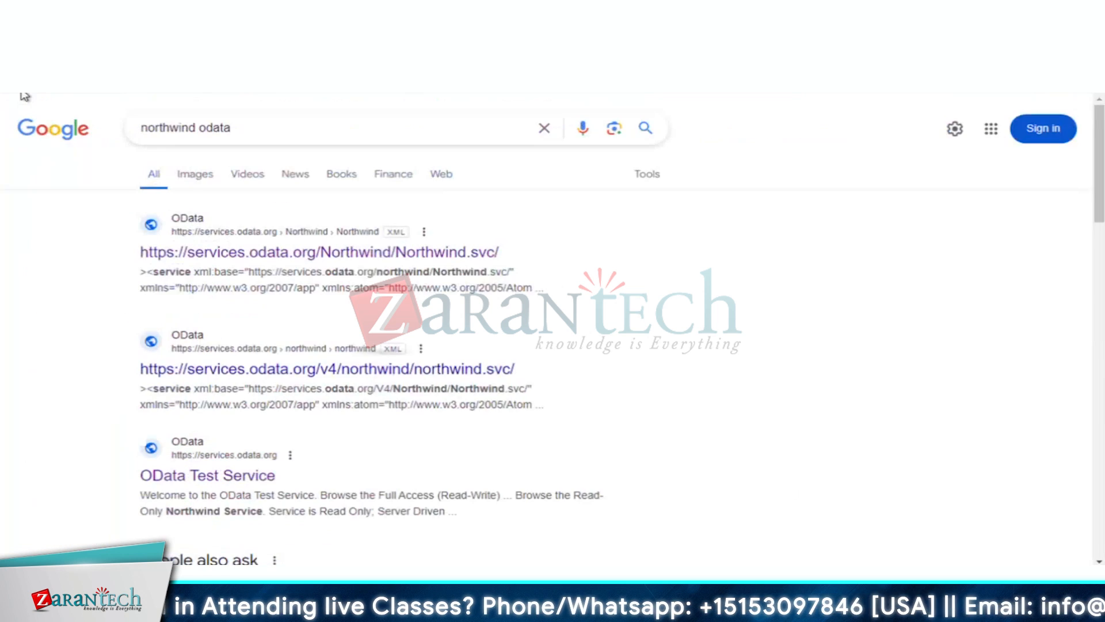
pyautogui.click(244, 367)
pyautogui.click(16, 51)
pyautogui.scroll(-6, 298, 350)
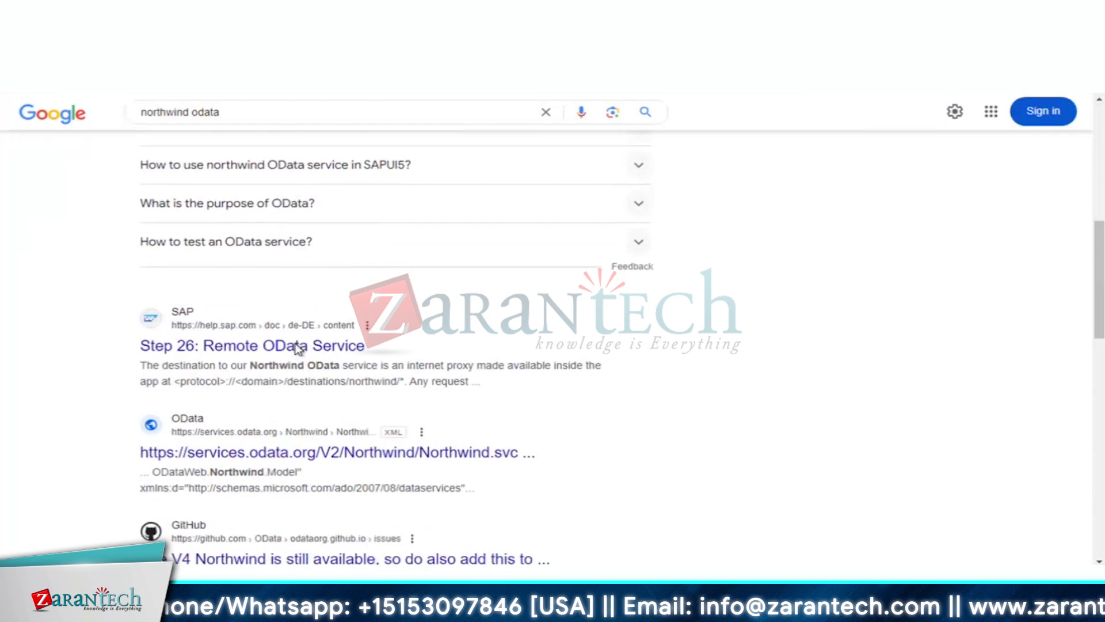
pyautogui.scroll(5, 298, 350)
pyautogui.scroll(2, 786, 287)
pyautogui.hotkey('ctrl', 't')
pyautogui.write('servic')
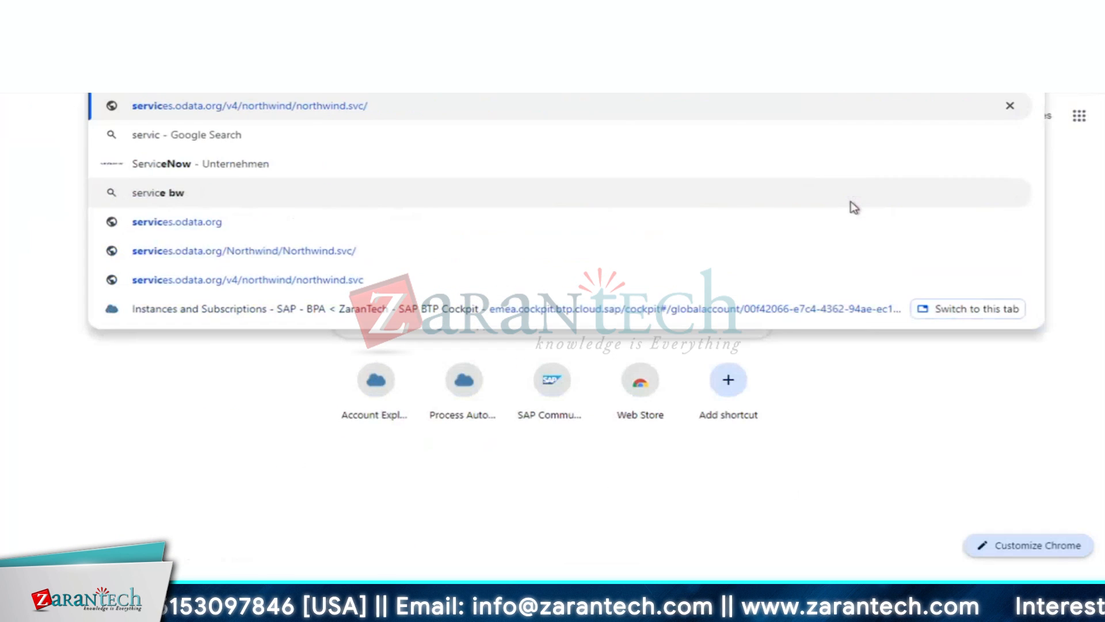
pyautogui.write('e.odata')
pyautogui.press('Return')
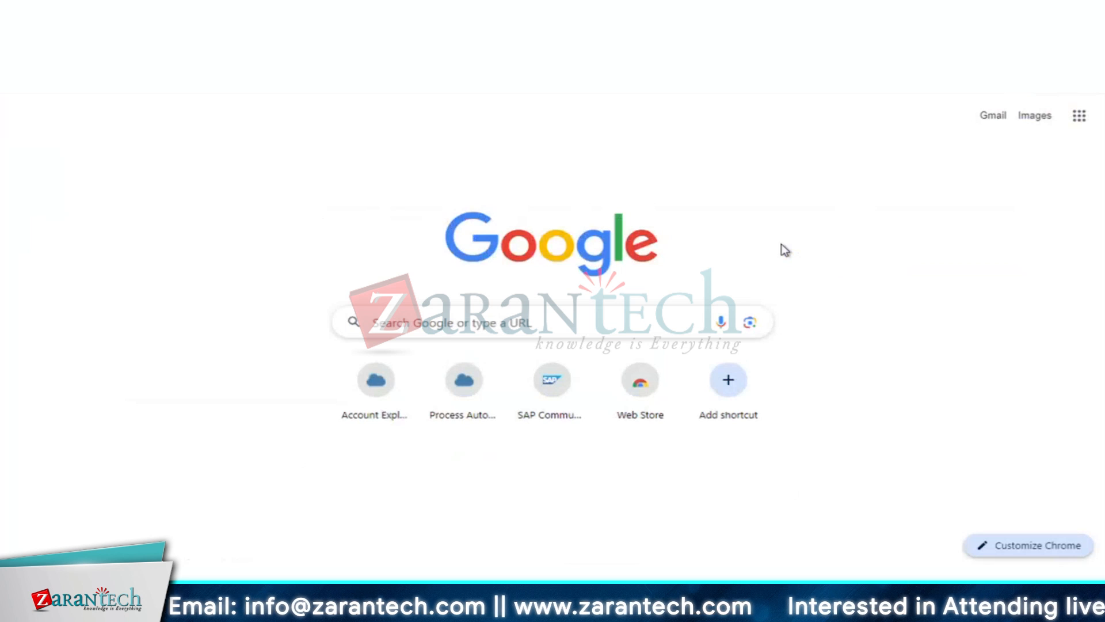
pyautogui.write('https://service.odata.org')
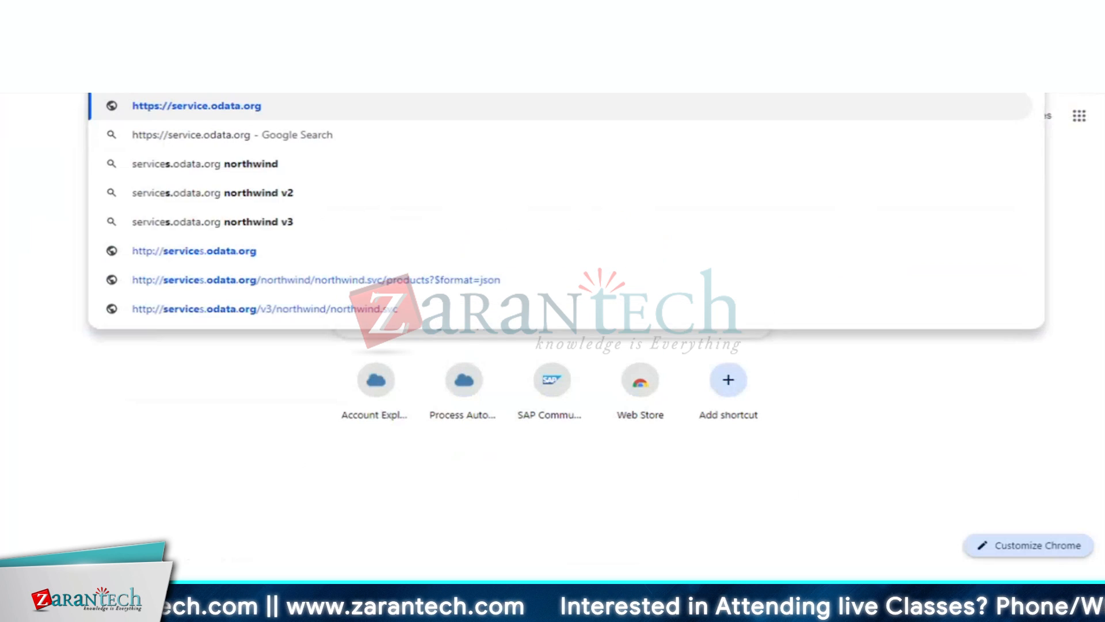
pyautogui.press('Return')
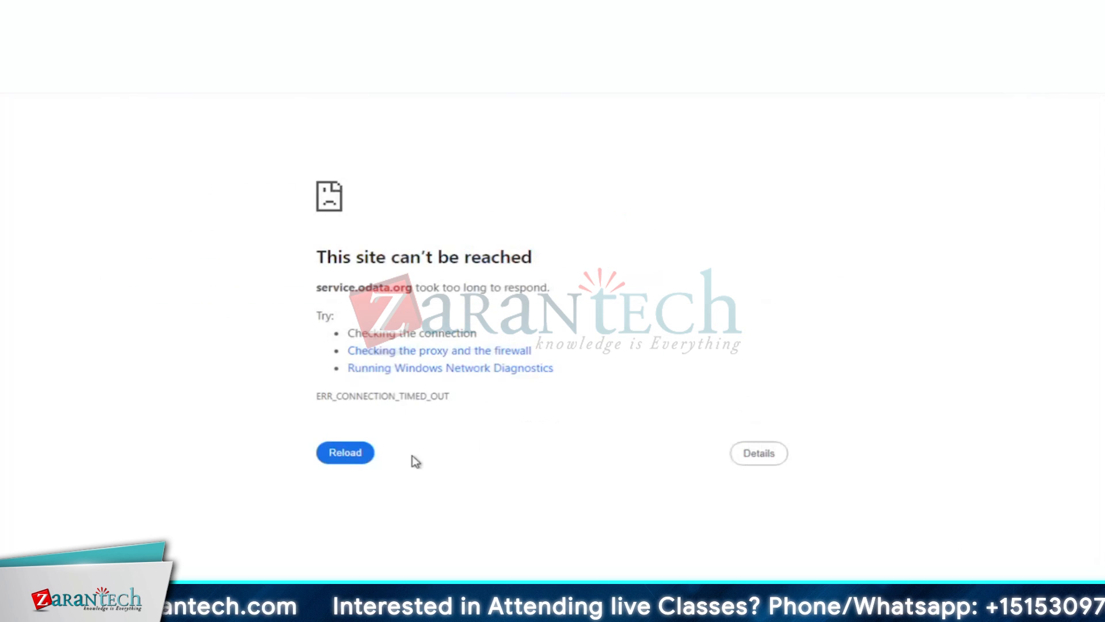
pyautogui.click(781, 14)
# - Replace the Google query with "service.org" and look through the results
pyautogui.click(293, 122)
pyautogui.press('BackSpace')
pyautogui.press('BackSpace')
pyautogui.press('BackSpace')
pyautogui.press('BackSpace')
pyautogui.press('BackSpace')
pyautogui.press('BackSpace')
pyautogui.press('BackSpace')
pyautogui.press('BackSpace')
pyautogui.press('BackSpace')
pyautogui.press('BackSpace')
pyautogui.press('BackSpace')
pyautogui.press('BackSpace')
pyautogui.press('BackSpace')
pyautogui.press('BackSpace')
pyautogui.press('BackSpace')
pyautogui.write('service.org')
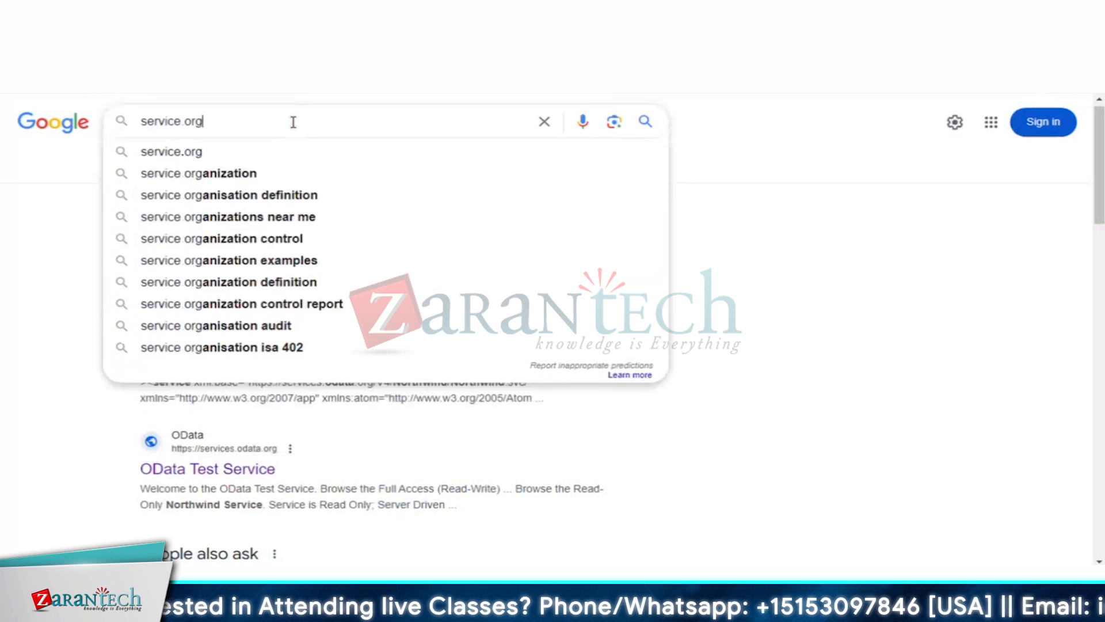
pyautogui.press('Return')
pyautogui.scroll(-4, 486, 353)
pyautogui.scroll(4, 486, 353)
pyautogui.click(144, 127)
pyautogui.write('northwind')
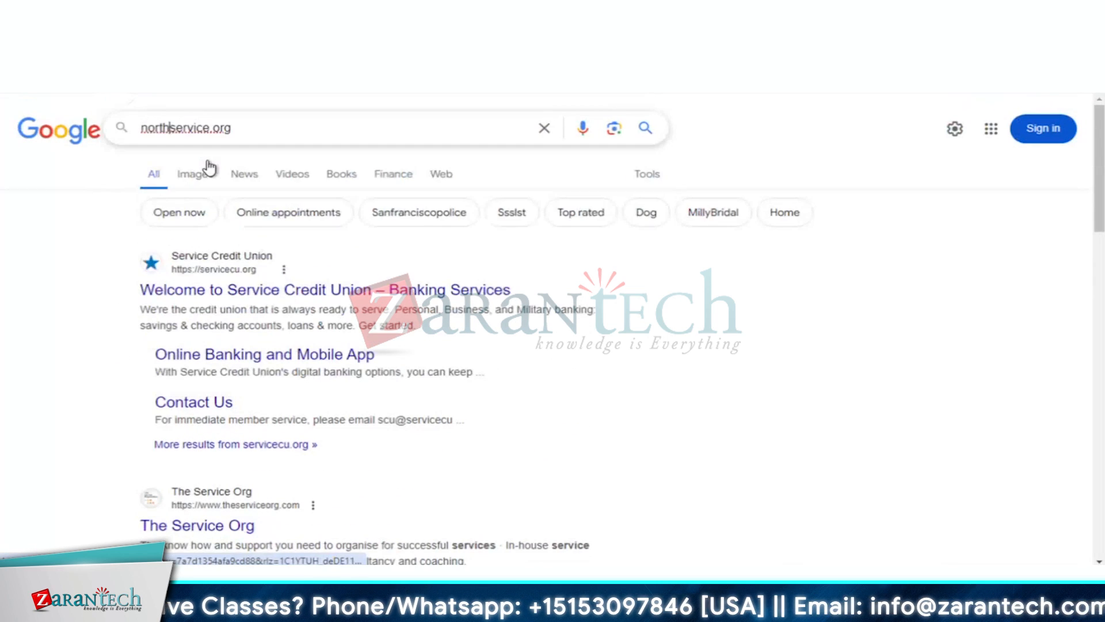
pyautogui.press('Return')
pyautogui.scroll(-2, 777, 331)
pyautogui.scroll(-7, 774, 324)
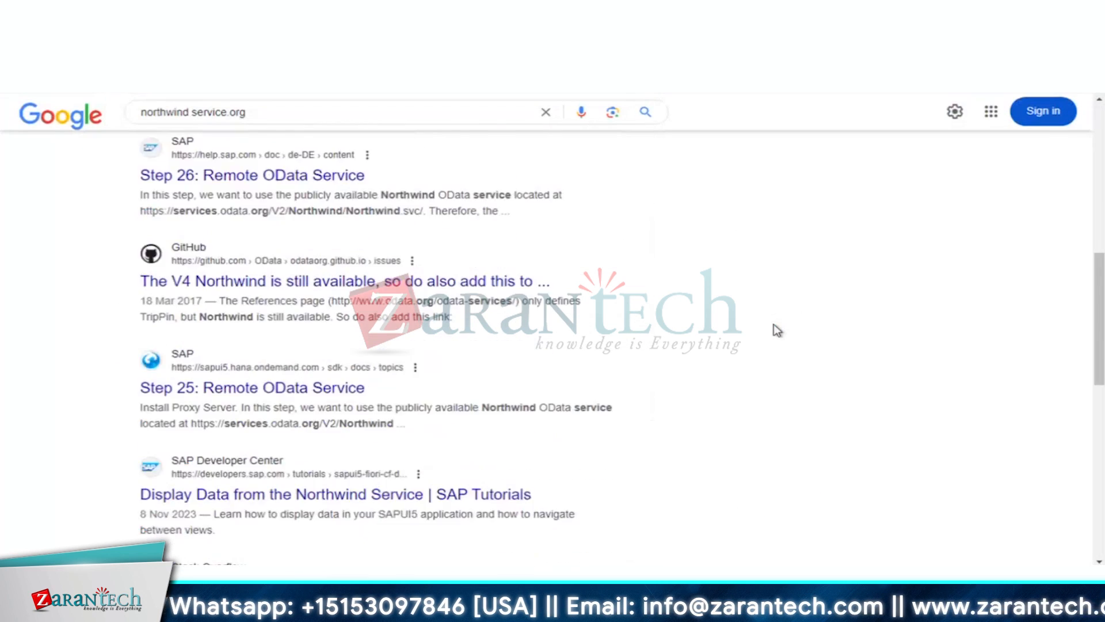
pyautogui.scroll(10, 773, 323)
pyautogui.click(424, 200)
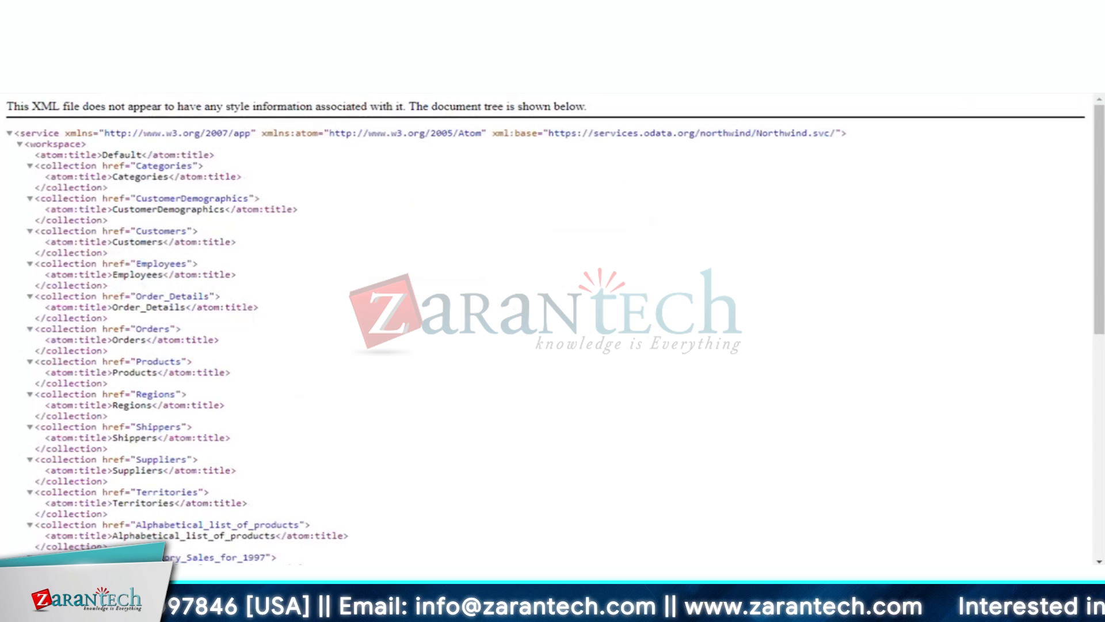
# - Examine the full access, read-only and read-only Northwind services on the OData Test Service page and return to the search results
pyautogui.press('BackSpace')
pyautogui.press('Return')
pyautogui.click(156, 138)
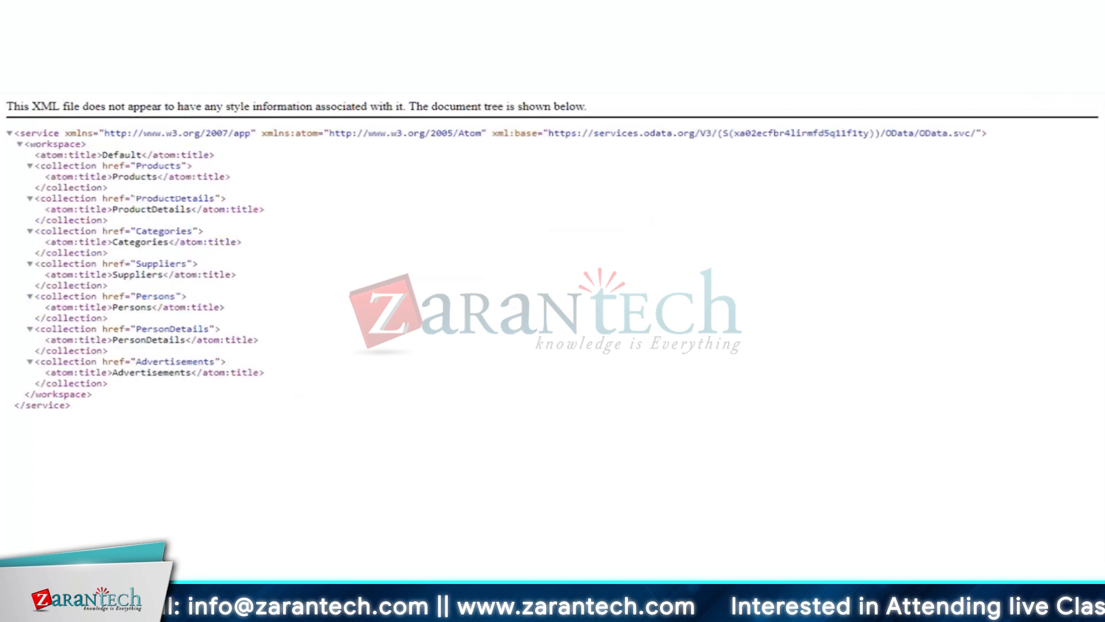
pyautogui.hotkey('alt', 'Left')
pyautogui.click(84, 224)
pyautogui.hotkey('alt', 'Left')
pyautogui.click(97, 248)
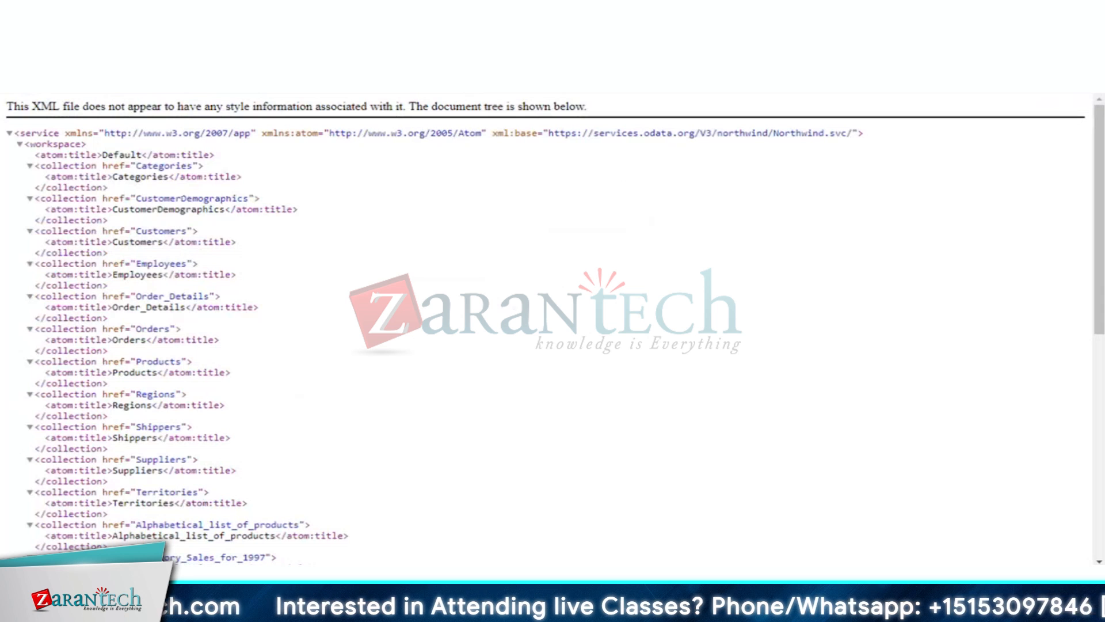
pyautogui.hotkey('alt', 'Left')
pyautogui.hotkey('alt', 'Left')
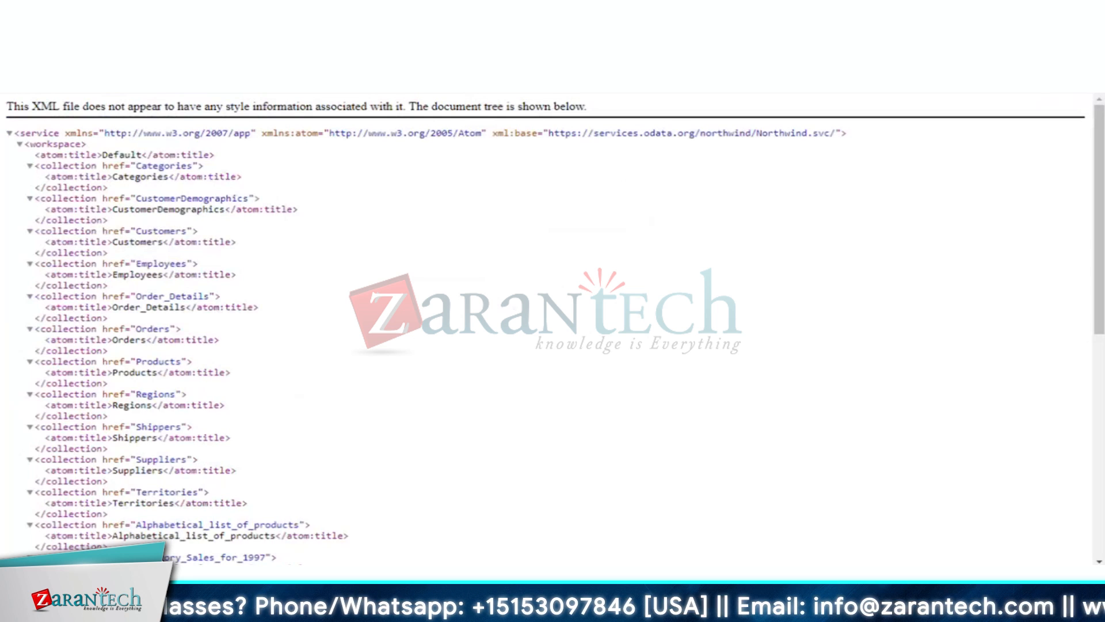
pyautogui.hotkey('alt', 'Left')
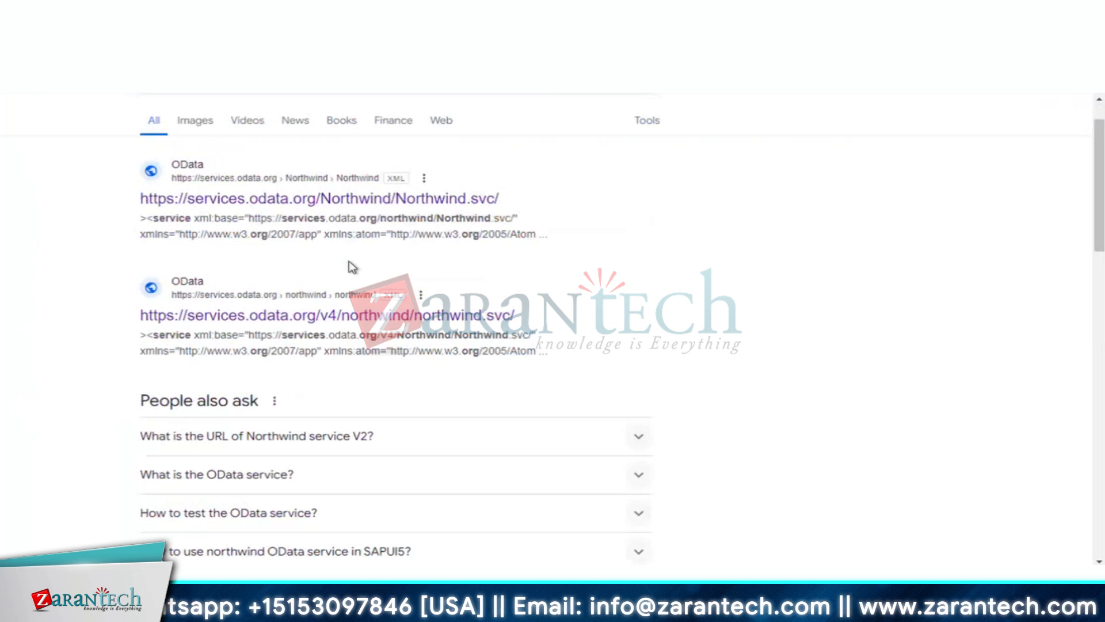
pyautogui.scroll(-2, 564, 304)
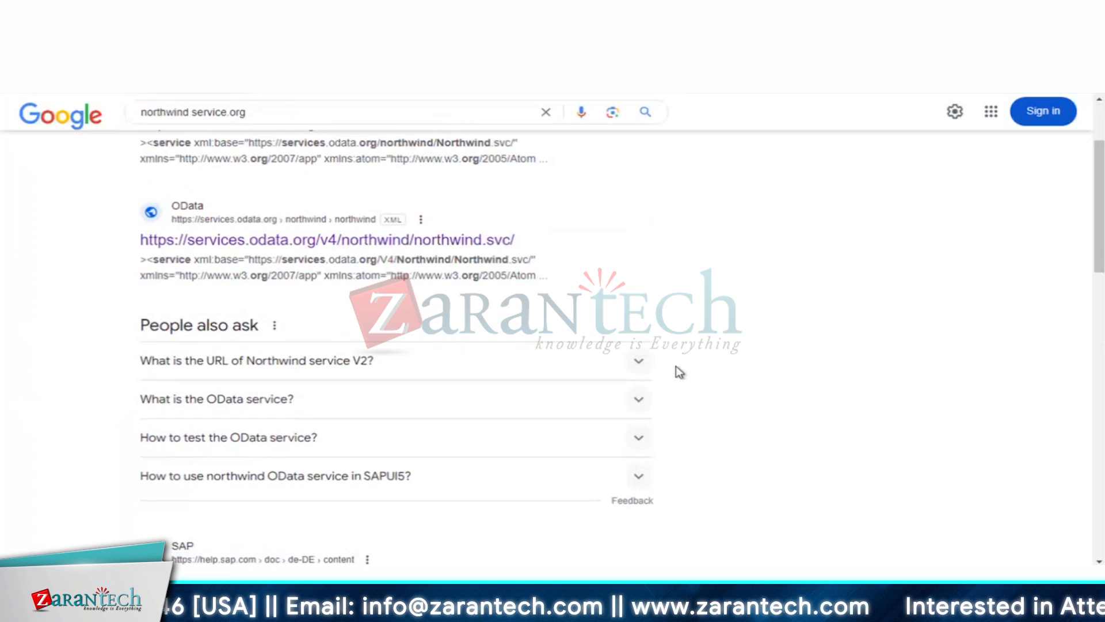
pyautogui.click(638, 361)
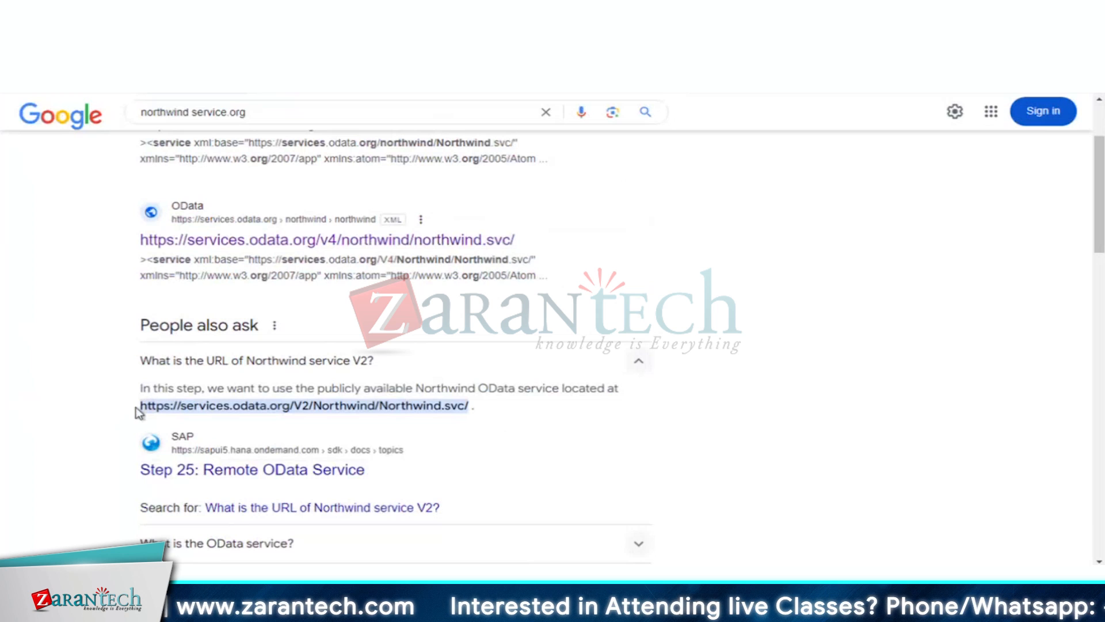
pyautogui.moveTo(140, 405); pyautogui.dragTo(468, 405)
pyautogui.hotkey('ctrl', 'c')
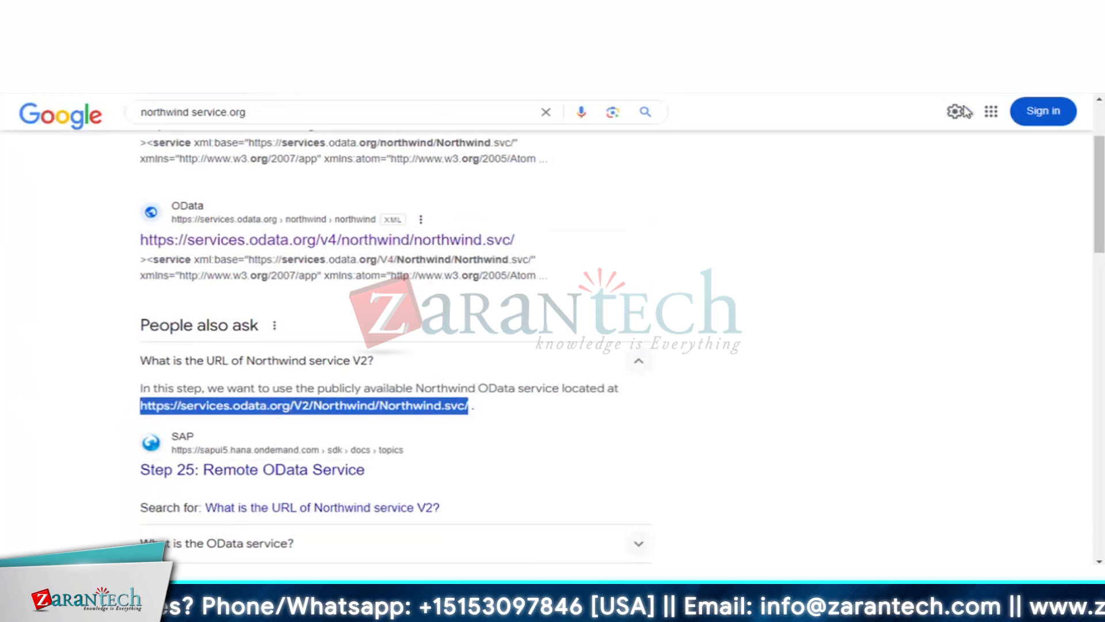
# - Open the copied Northwind V2 service URL in a new browser tab
pyautogui.hotkey('ctrl', 't')
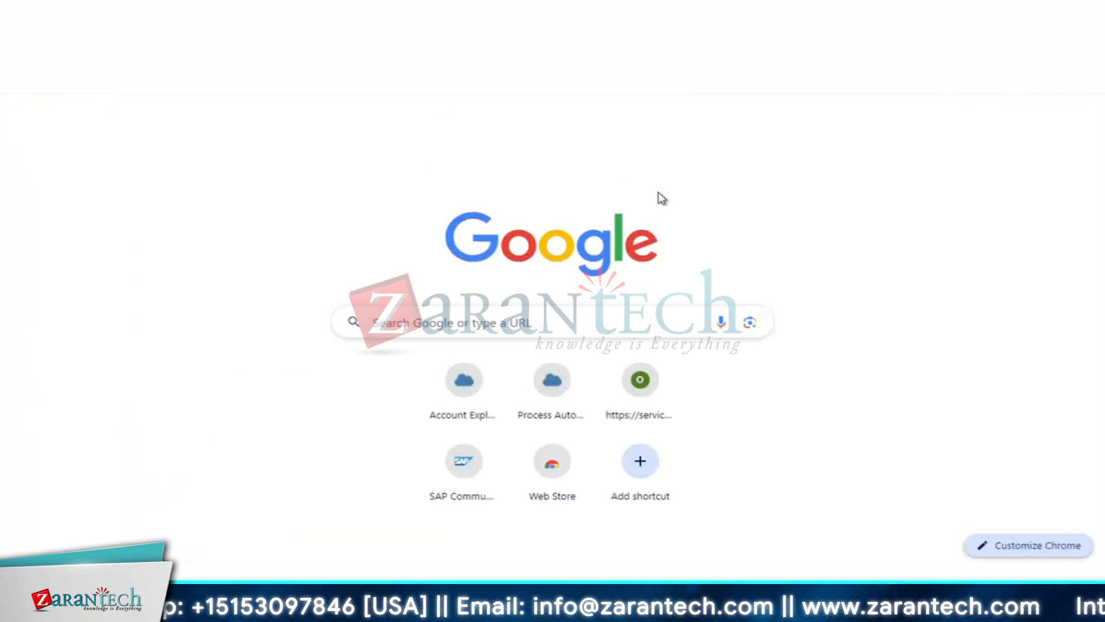
pyautogui.hotkey('ctrl', 'v')
pyautogui.press('Return')
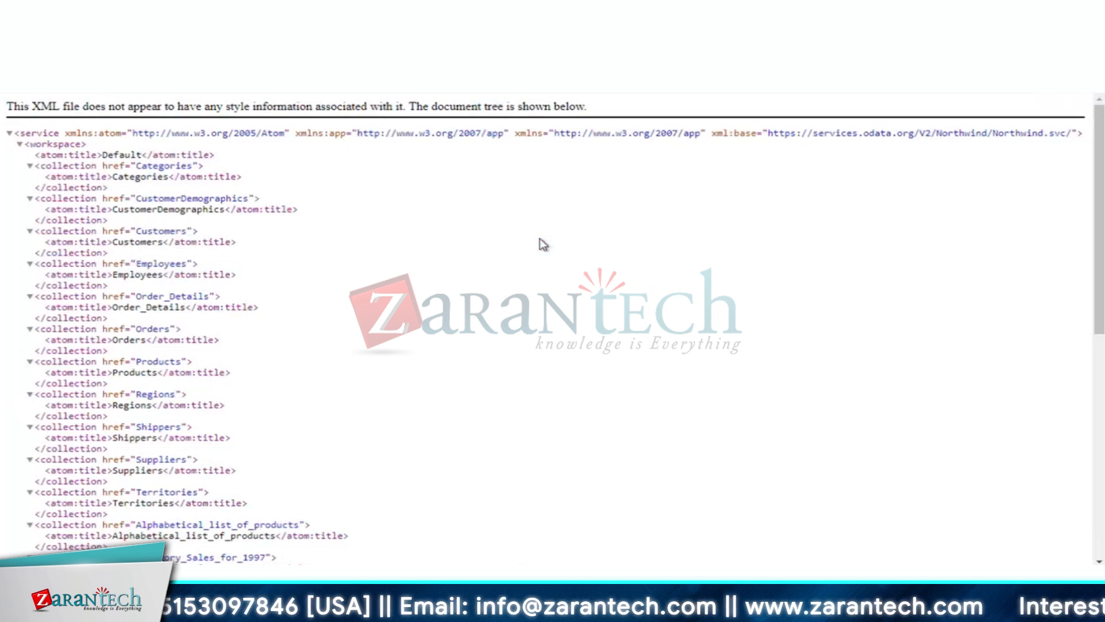
# - Append $metadata to the Northwind V2 service URL, load it and look through the entity types
pyautogui.write('$m')
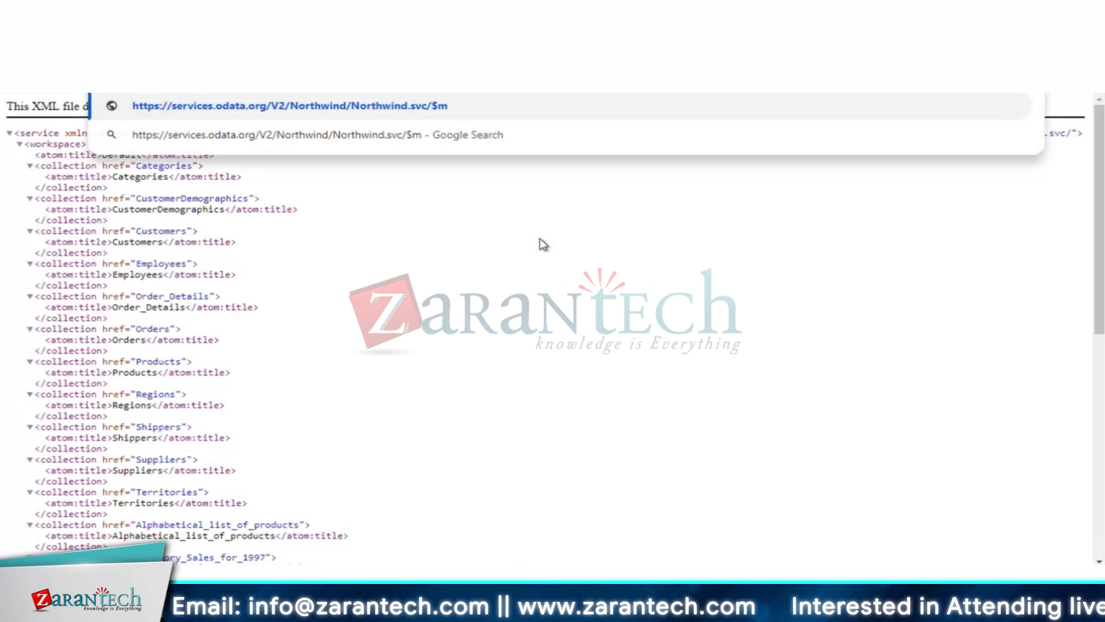
pyautogui.write('etada')
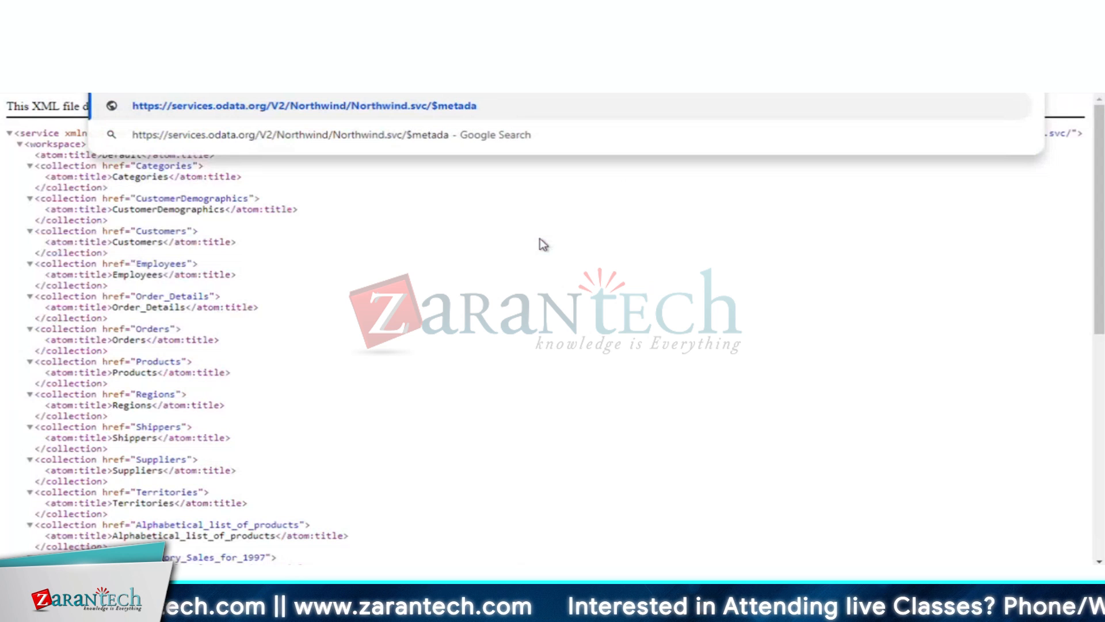
pyautogui.write('ta')
pyautogui.press('Return')
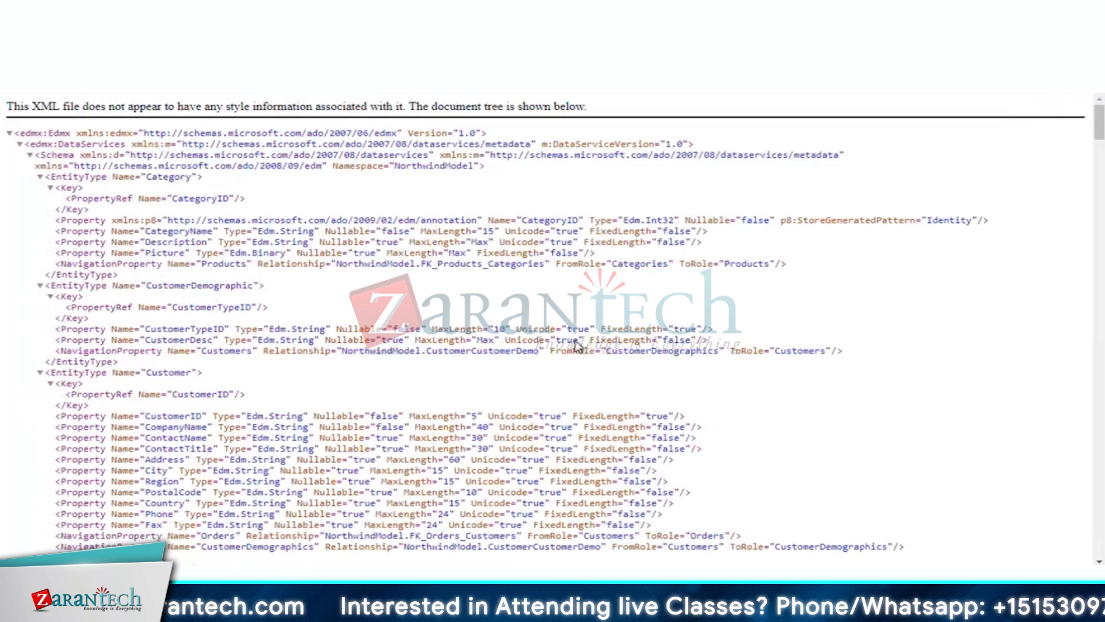
pyautogui.scroll(-5, 576, 346)
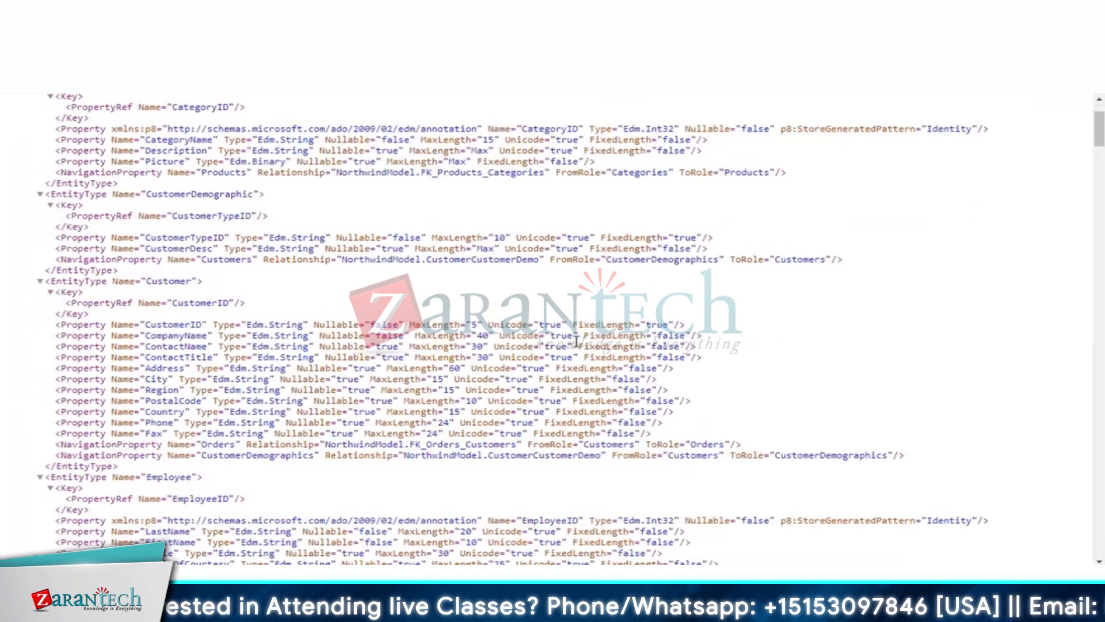
pyautogui.scroll(-2, 577, 341)
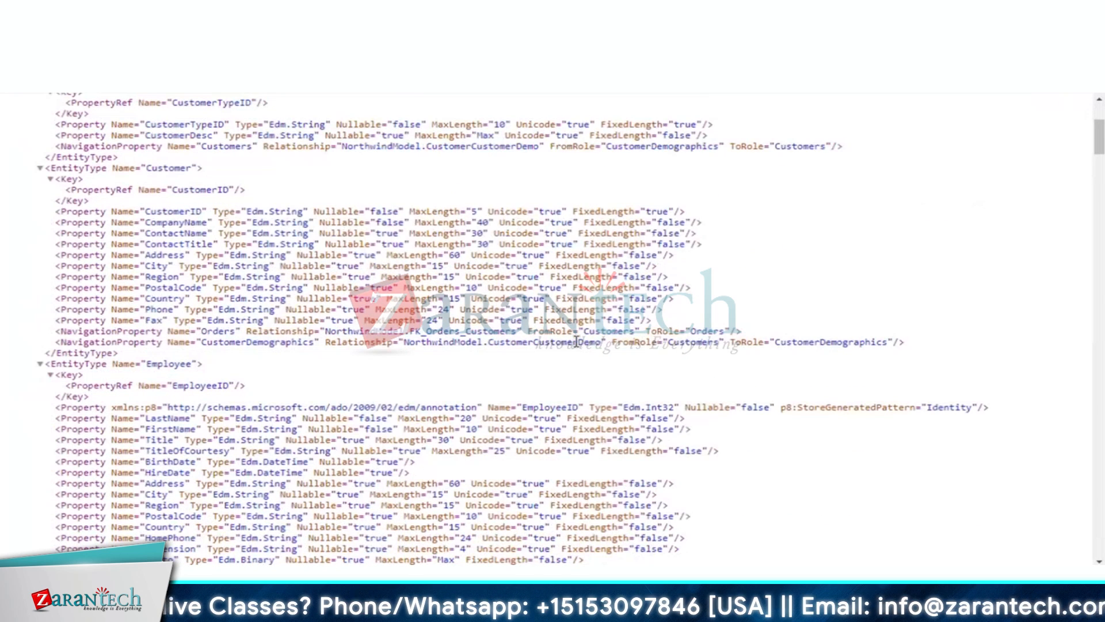
pyautogui.press('super')
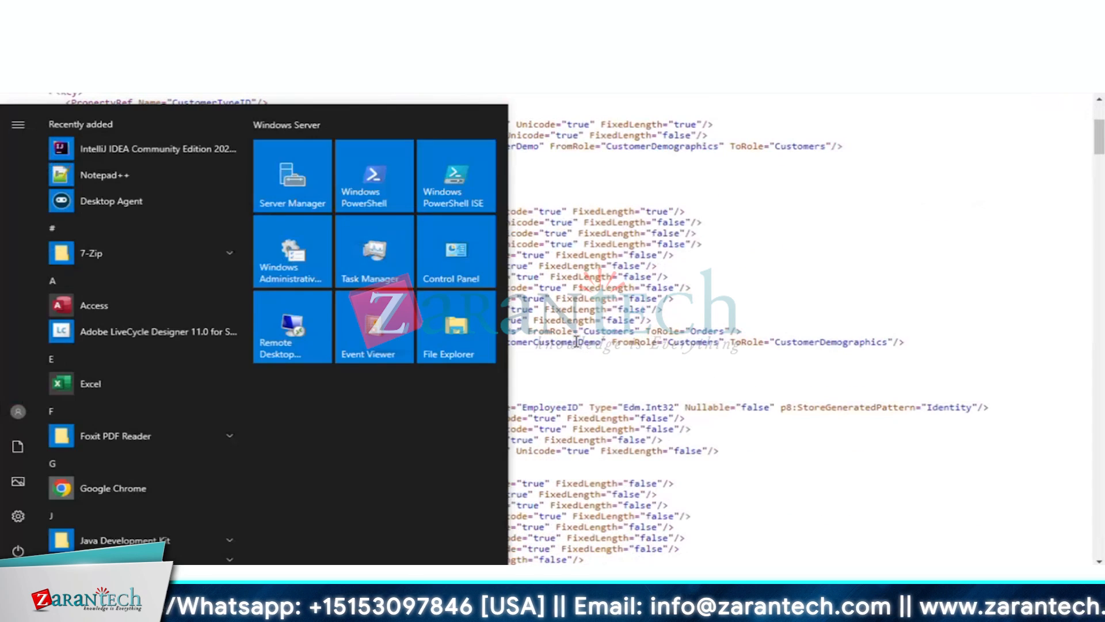
pyautogui.press('super')
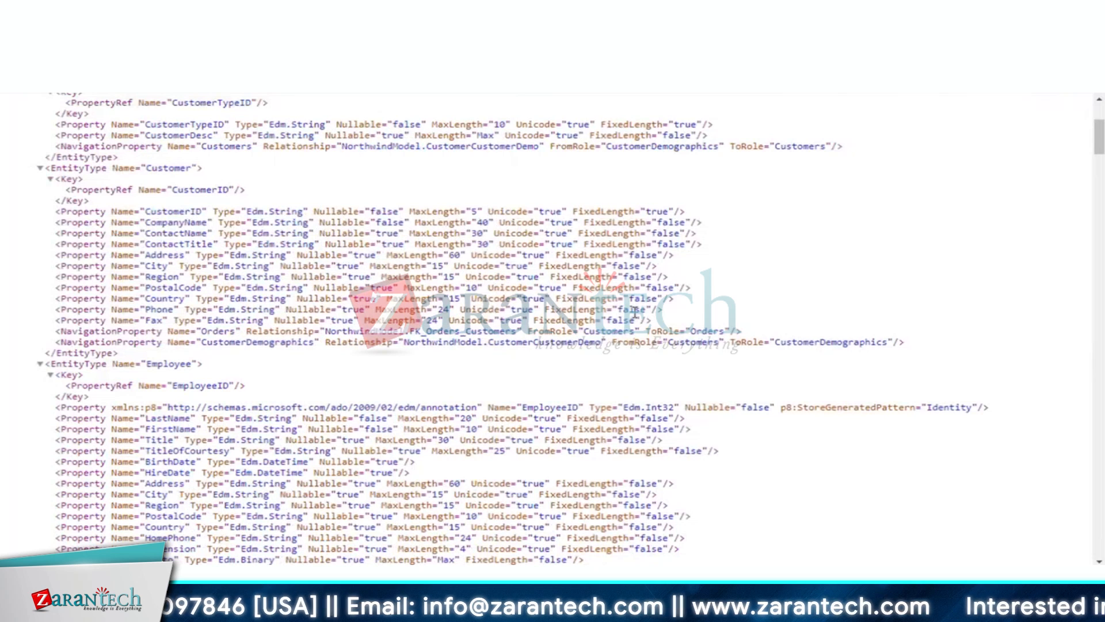
# - Find "Entityset" in the Northwind V2 metadata document
pyautogui.hotkey('ctrl', 'f')
pyautogui.write('En')
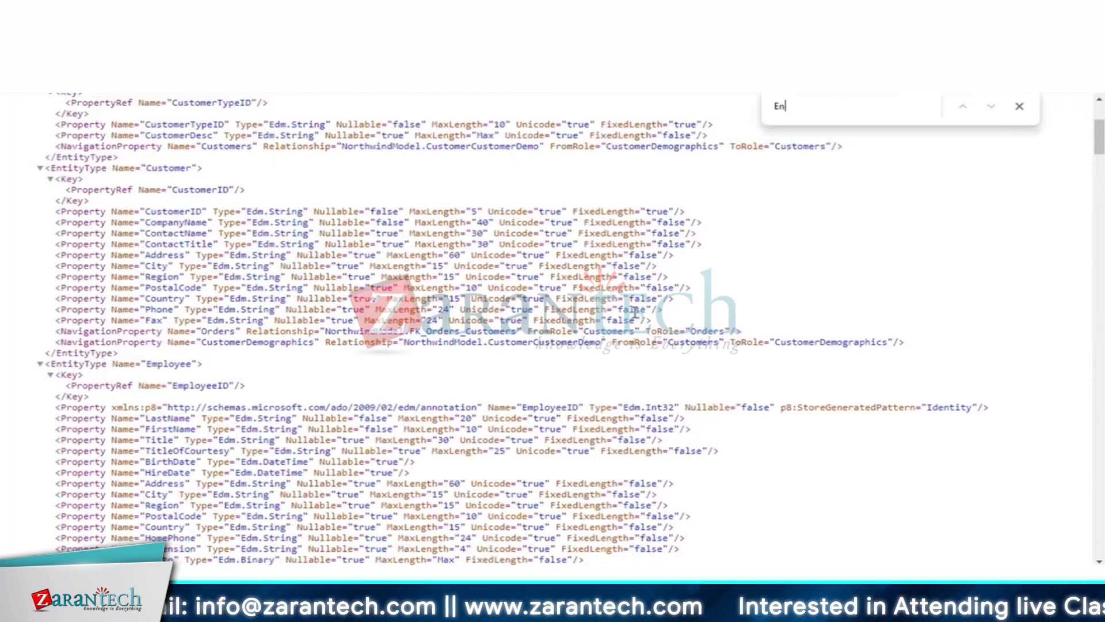
pyautogui.write('tity')
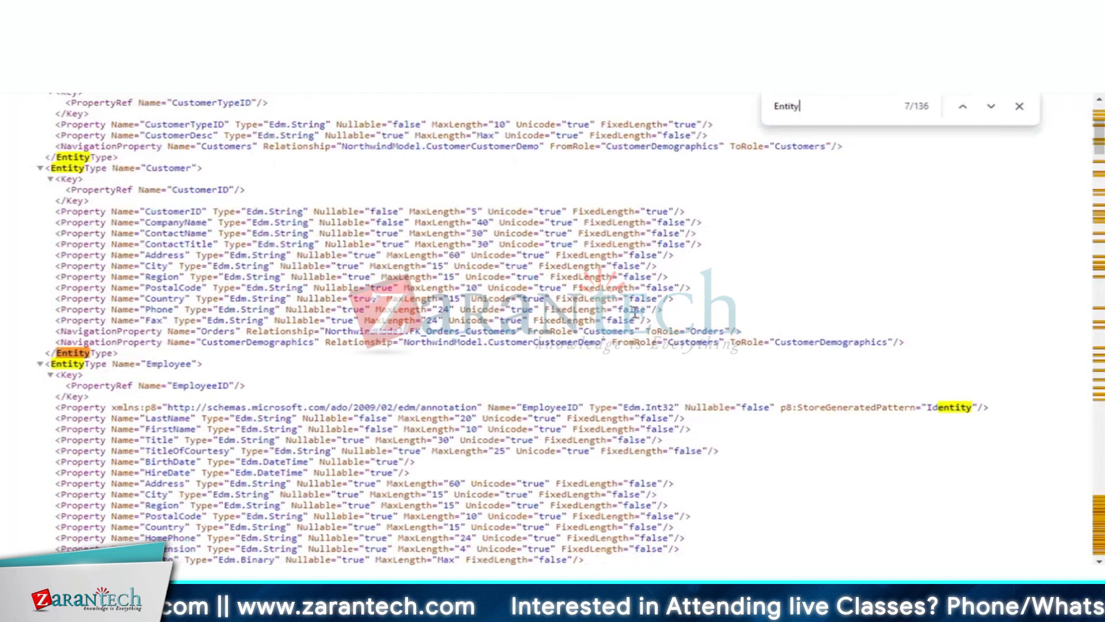
pyautogui.write('set')
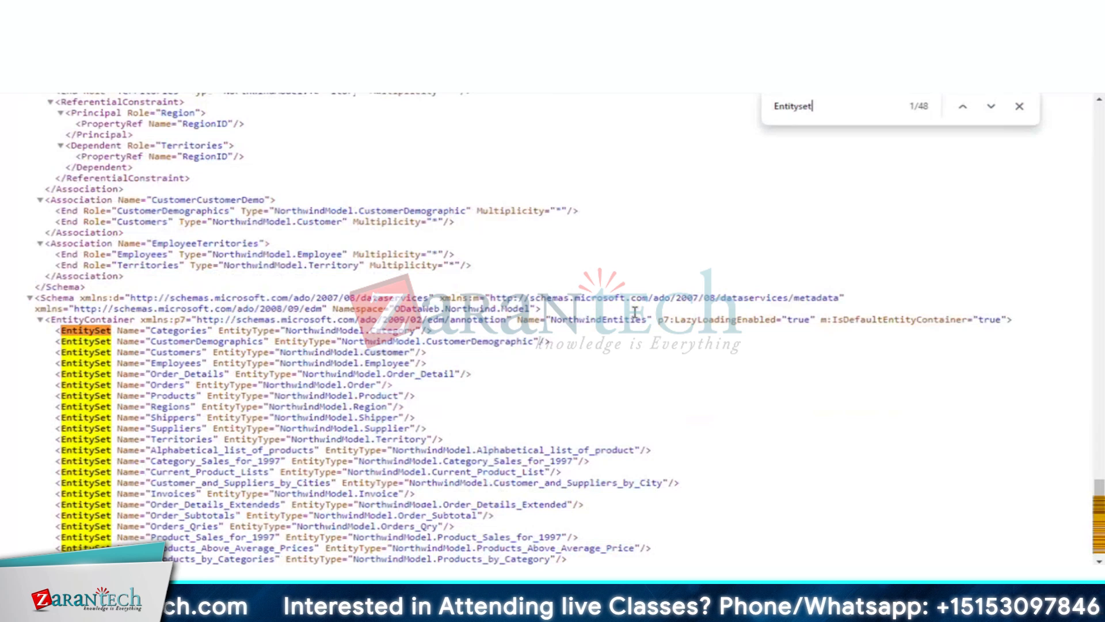
# - Copy the entity set name Employees from the Northwind V2 metadata document
pyautogui.scroll(-1, 578, 373)
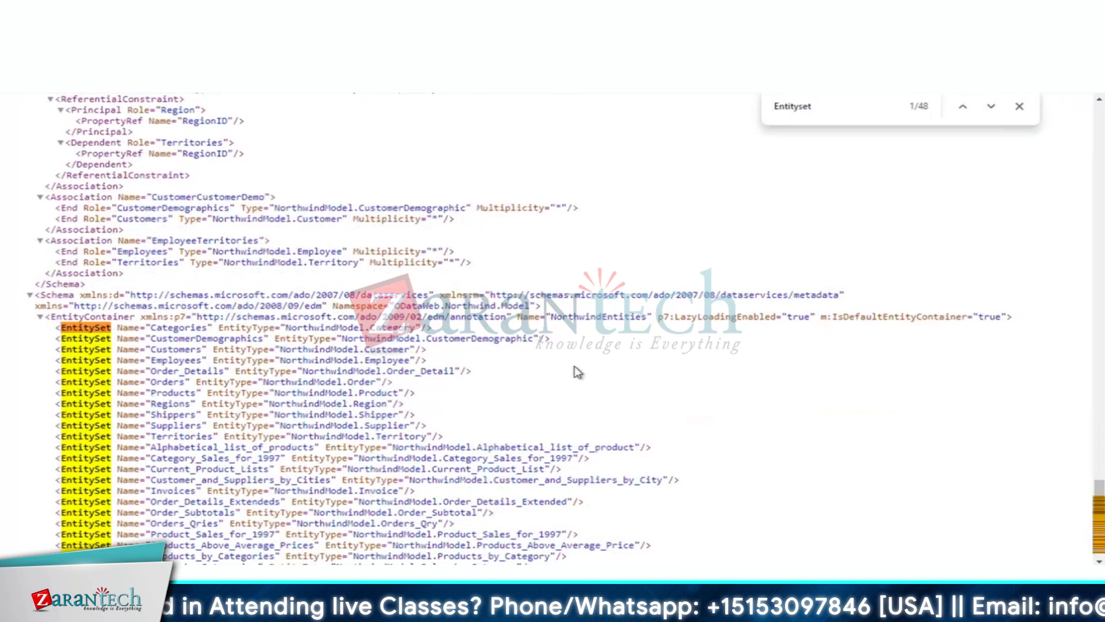
pyautogui.scroll(-1, 571, 366)
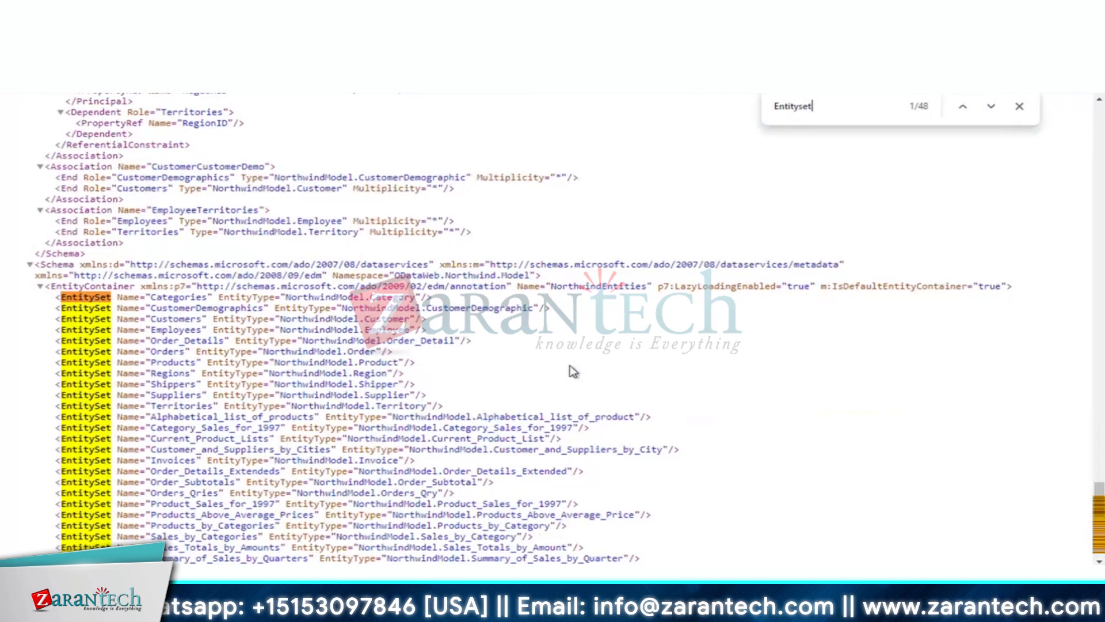
pyautogui.moveTo(151, 331); pyautogui.dragTo(202, 330)
pyautogui.hotkey('ctrl', 'c')
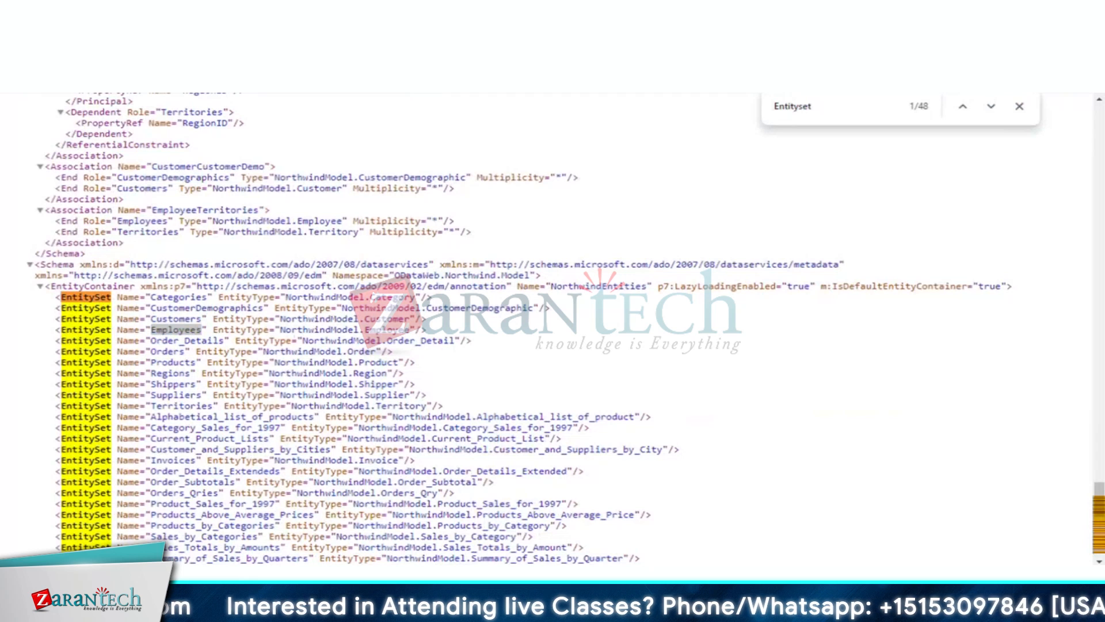
# - Replace $metadata with Employees in the Northwind V2 service URL and load the employee feed
pyautogui.press('BackSpace')
pyautogui.press('BackSpace')
pyautogui.press('BackSpace')
pyautogui.press('BackSpace')
pyautogui.press('BackSpace')
pyautogui.press('BackSpace')
pyautogui.press('BackSpace')
pyautogui.press('BackSpace')
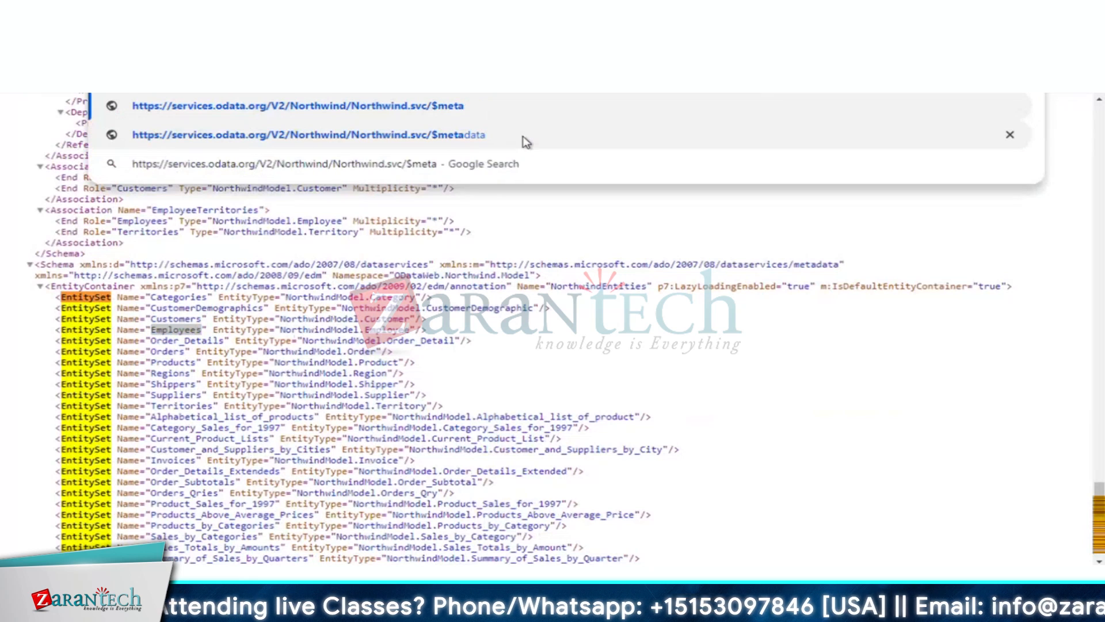
pyautogui.press('BackSpace')
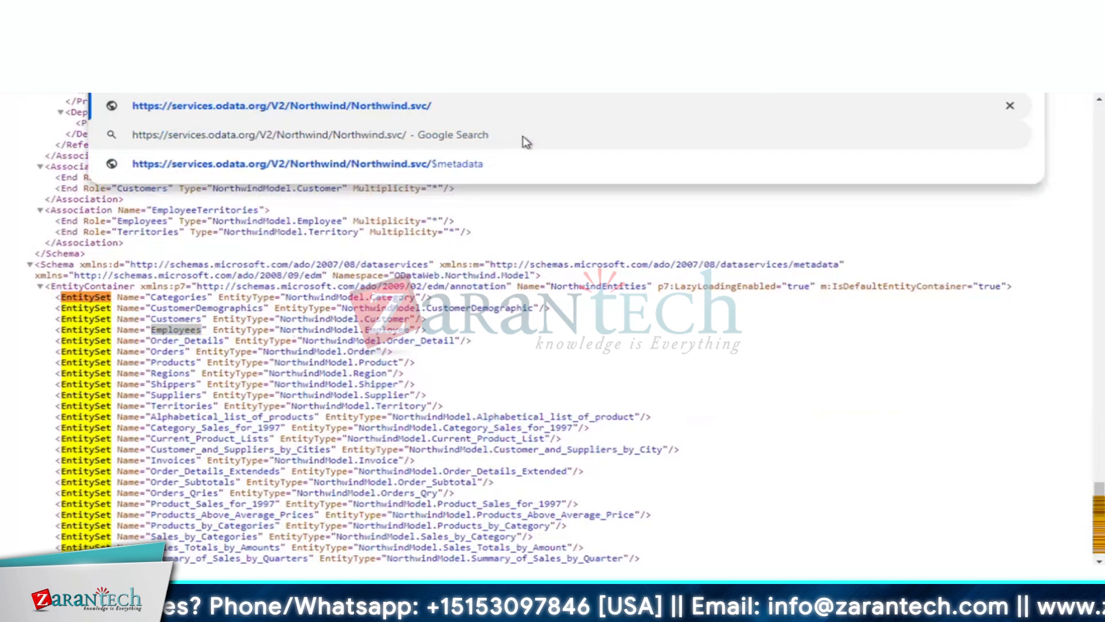
pyautogui.hotkey('ctrl', 'v')
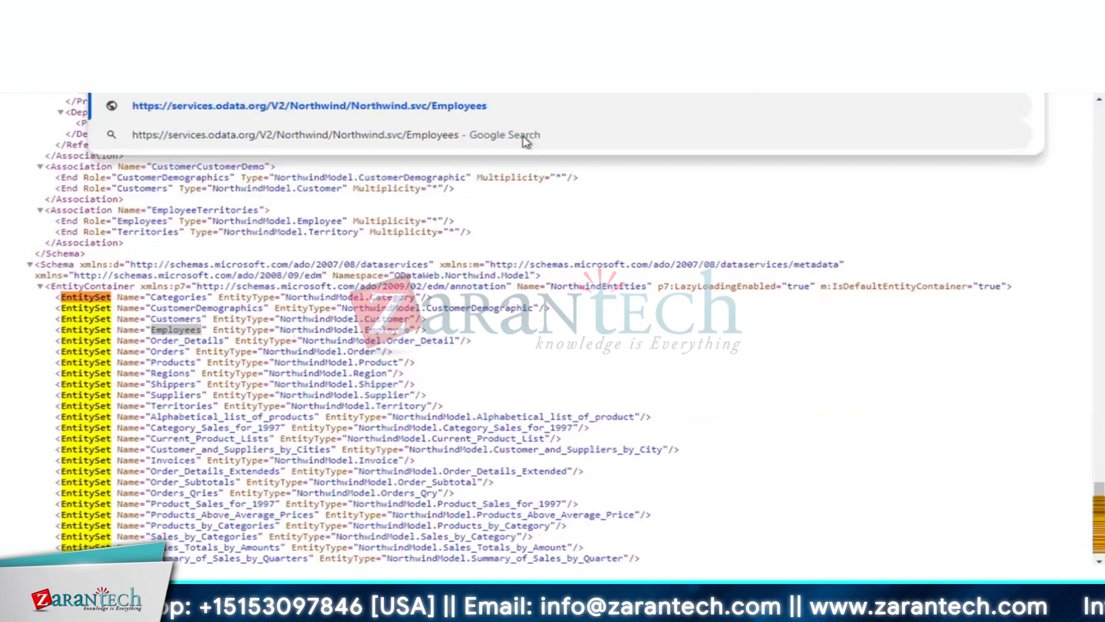
pyautogui.press('Return')
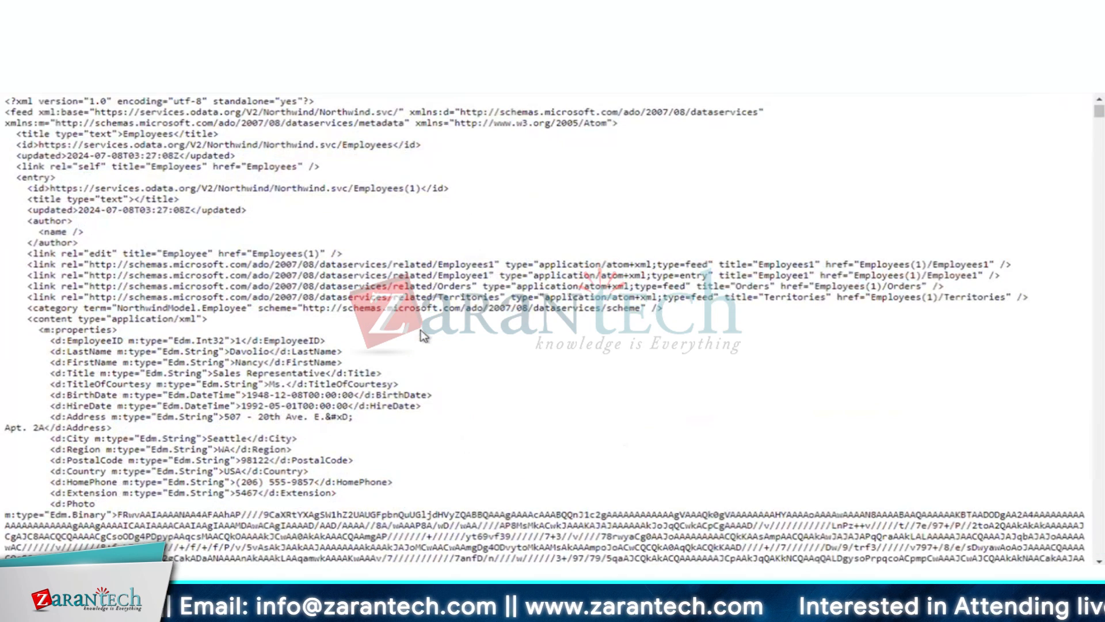
pyautogui.scroll(-2, 547, 328)
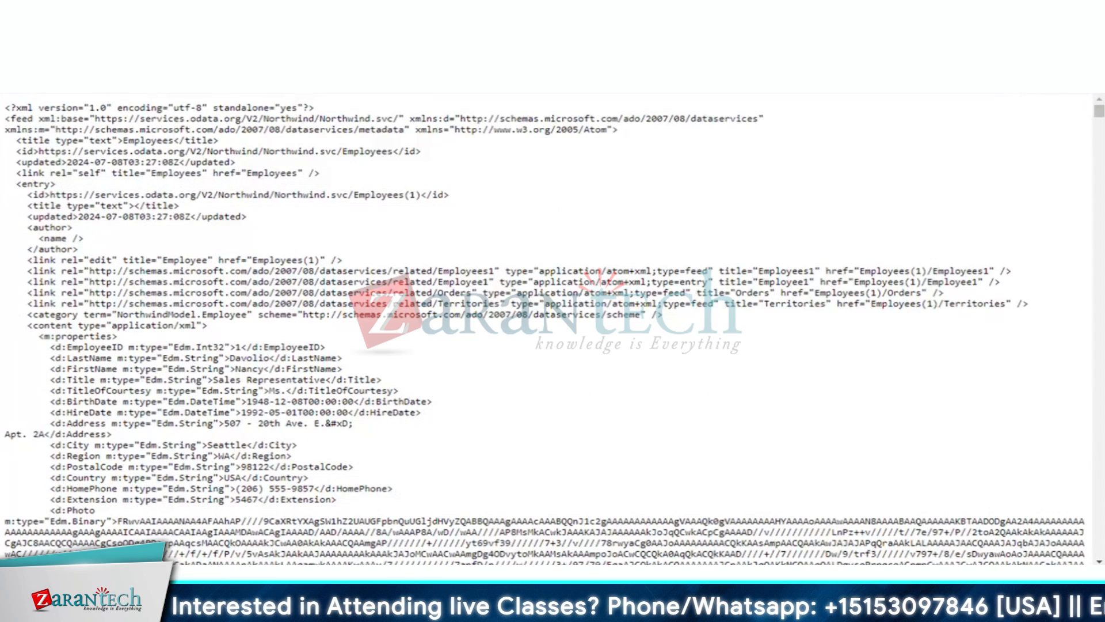
# - Append ?$format=json to the Employees URL, load it and turn on pretty-print for the JSON response
pyautogui.write('?')
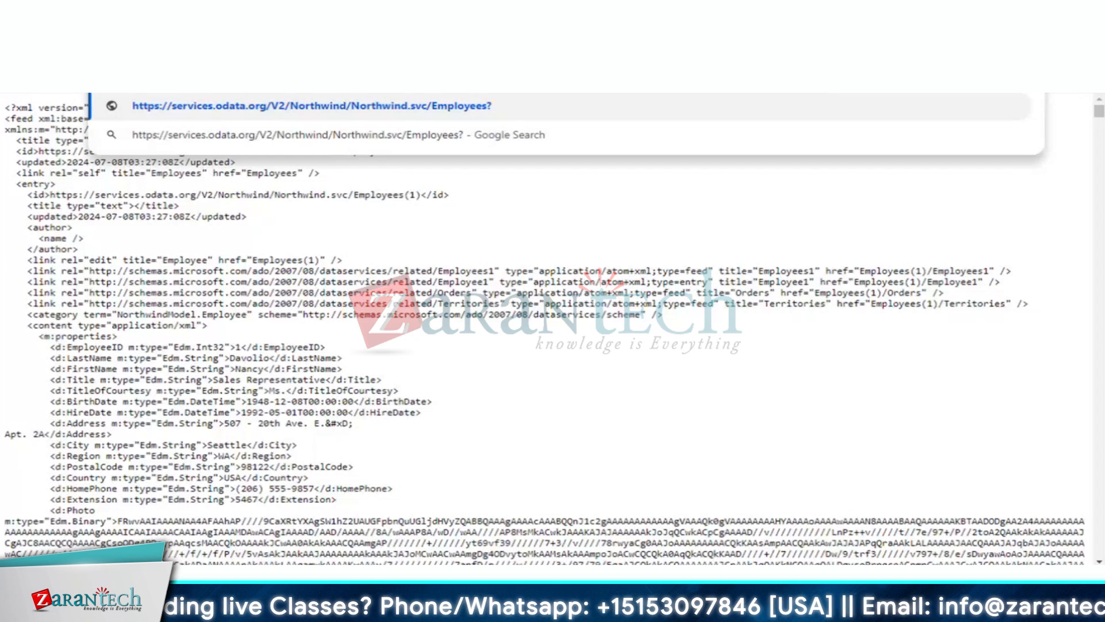
pyautogui.write('$')
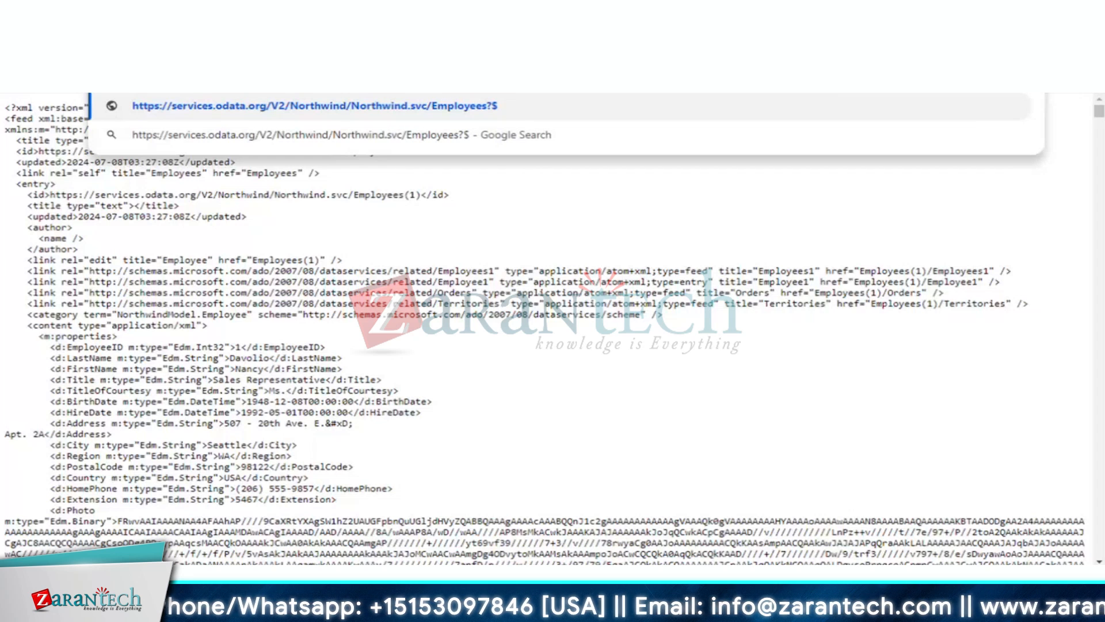
pyautogui.write('format')
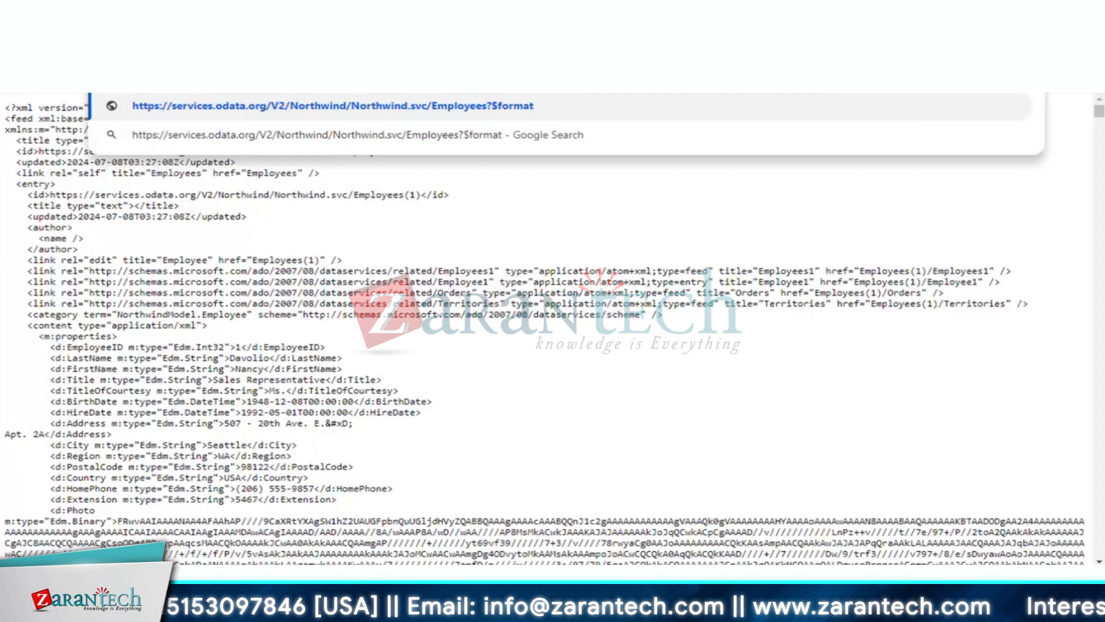
pyautogui.write('=json')
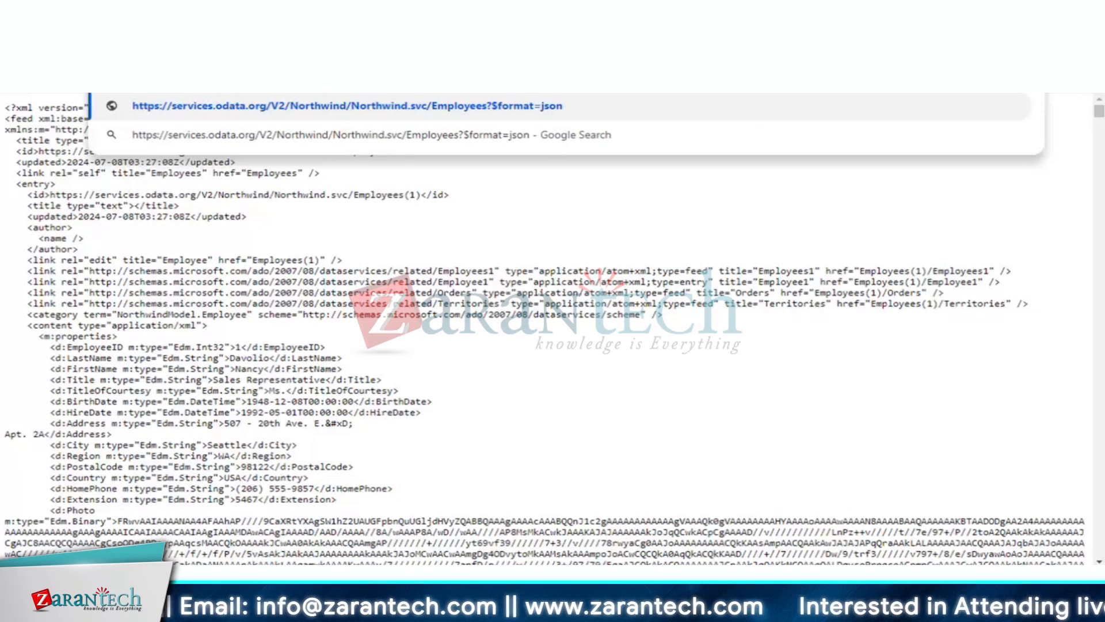
pyautogui.press('Return')
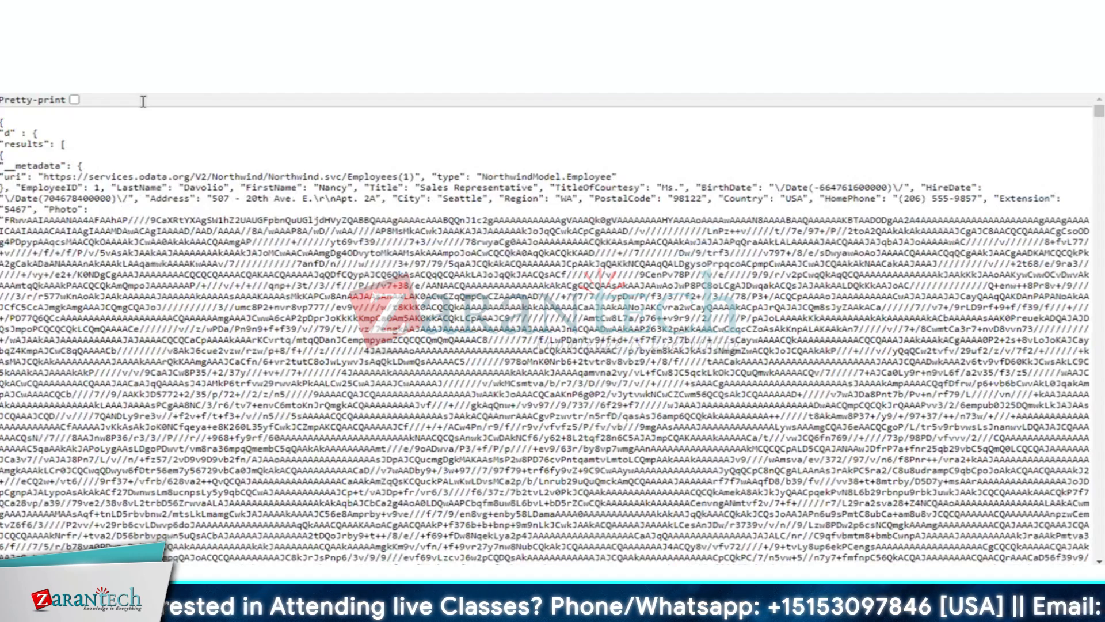
pyautogui.click(74, 99)
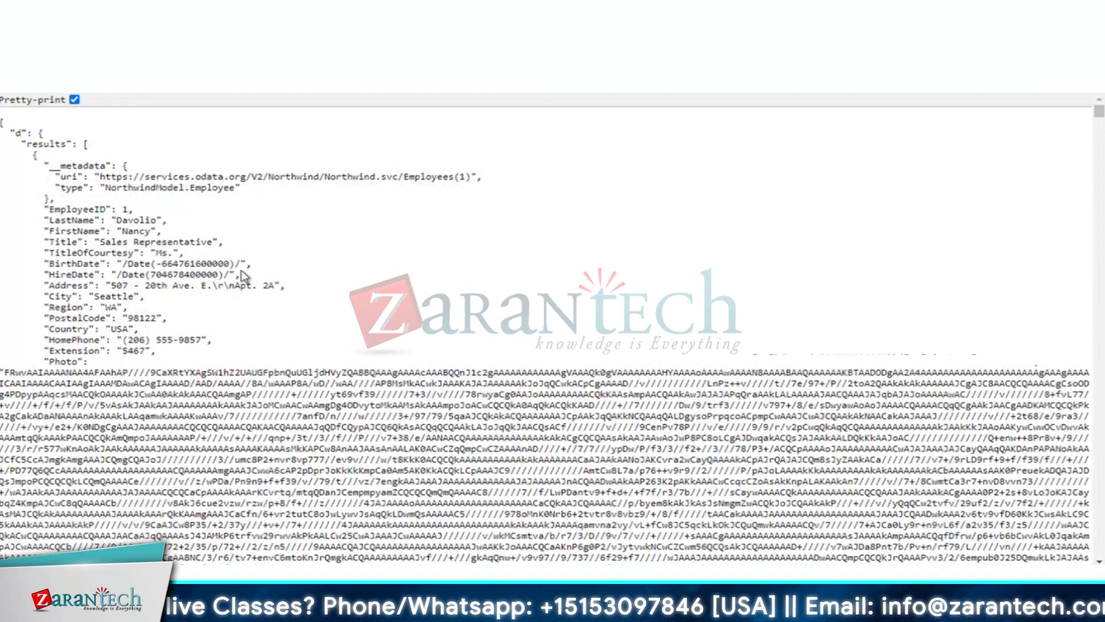
# - Look through the first two employee records in the JSON response, including their fields and linked entities
pyautogui.scroll(-2, 242, 276)
pyautogui.scroll(2, 241, 270)
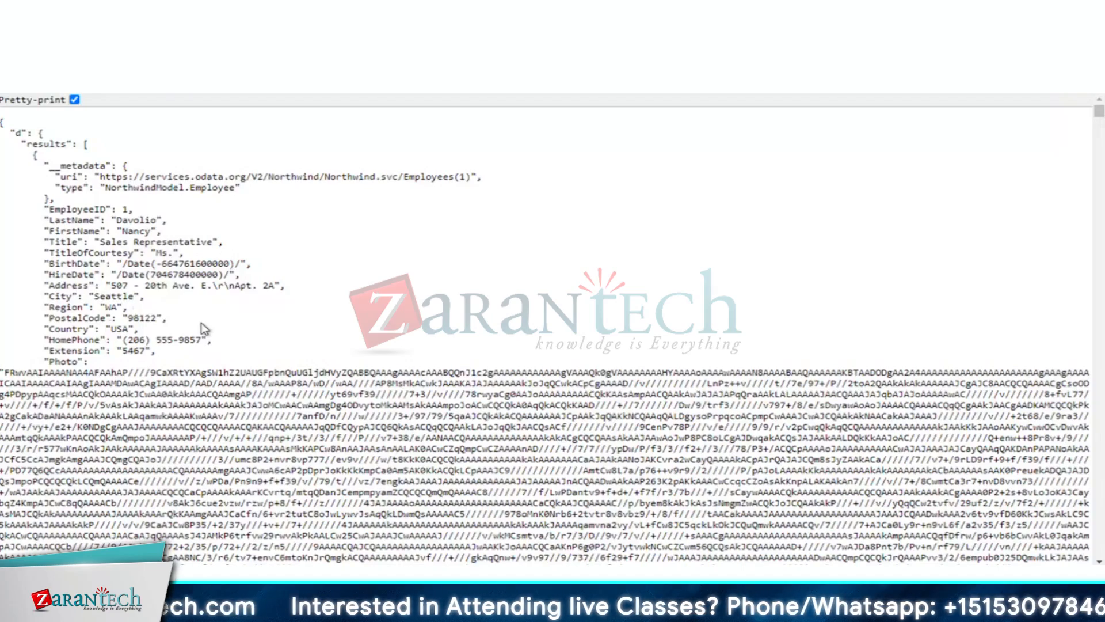
pyautogui.scroll(-3, 201, 328)
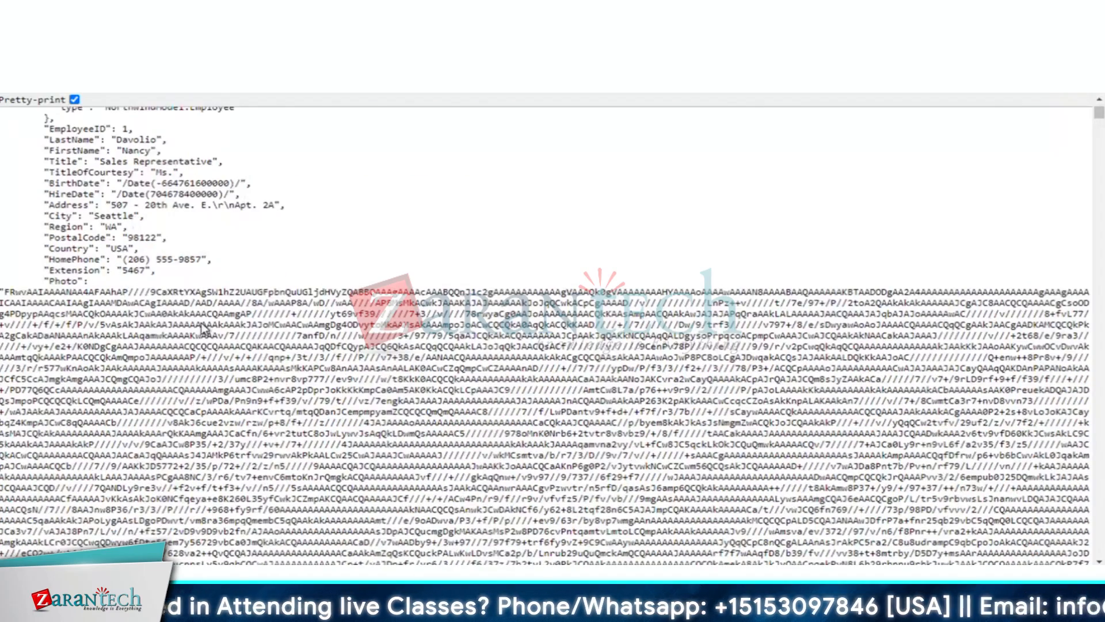
pyautogui.scroll(-8, 202, 328)
pyautogui.scroll(-6, 203, 327)
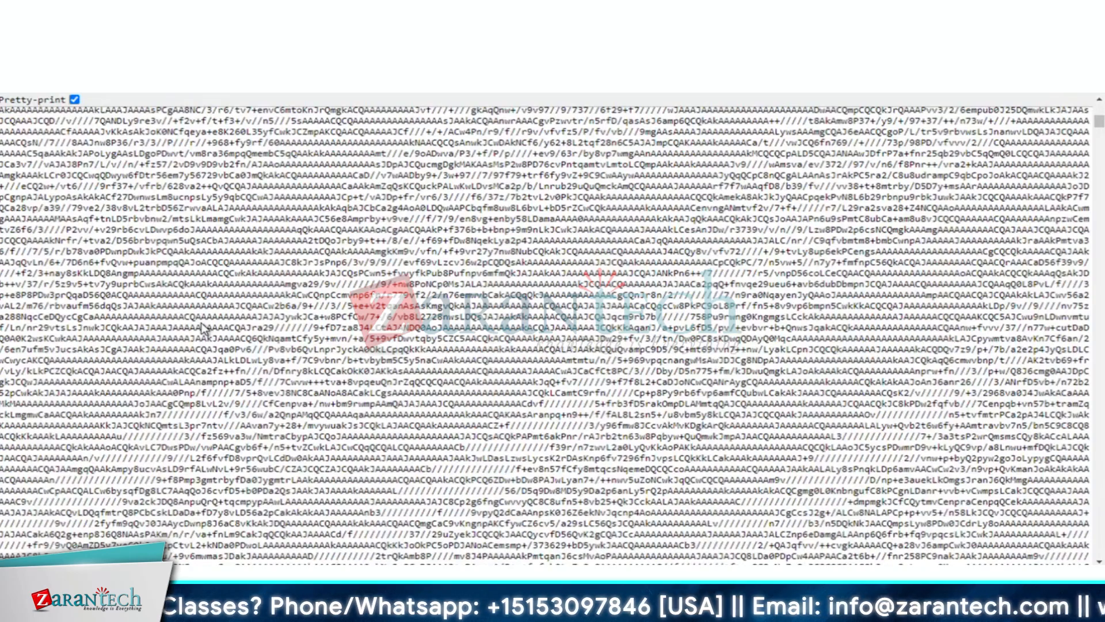
pyautogui.scroll(-20, 202, 329)
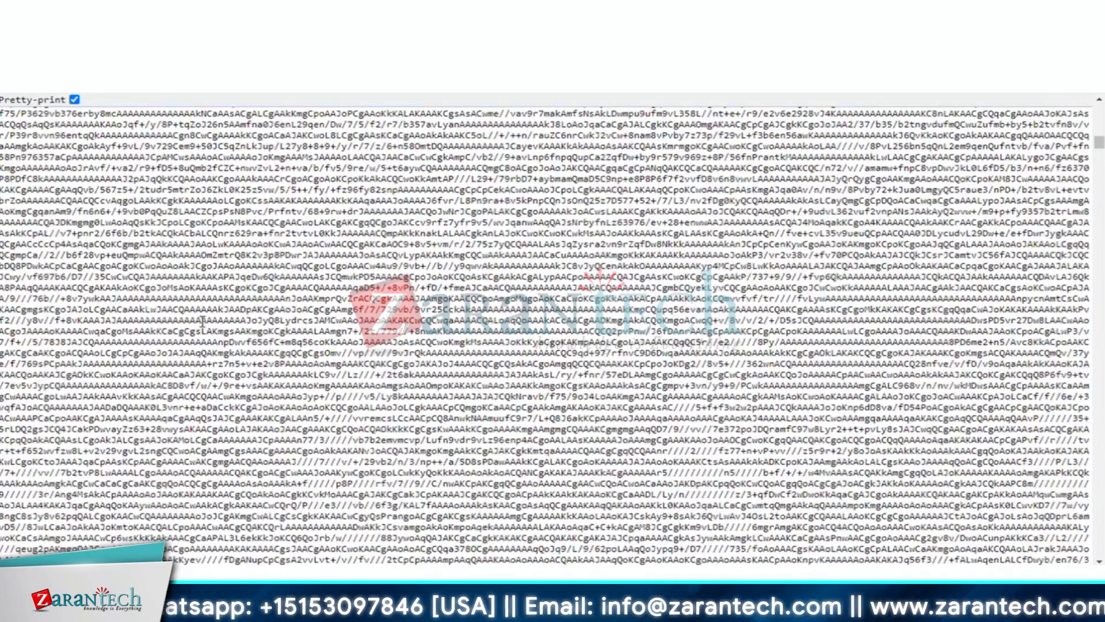
pyautogui.scroll(-8, 202, 320)
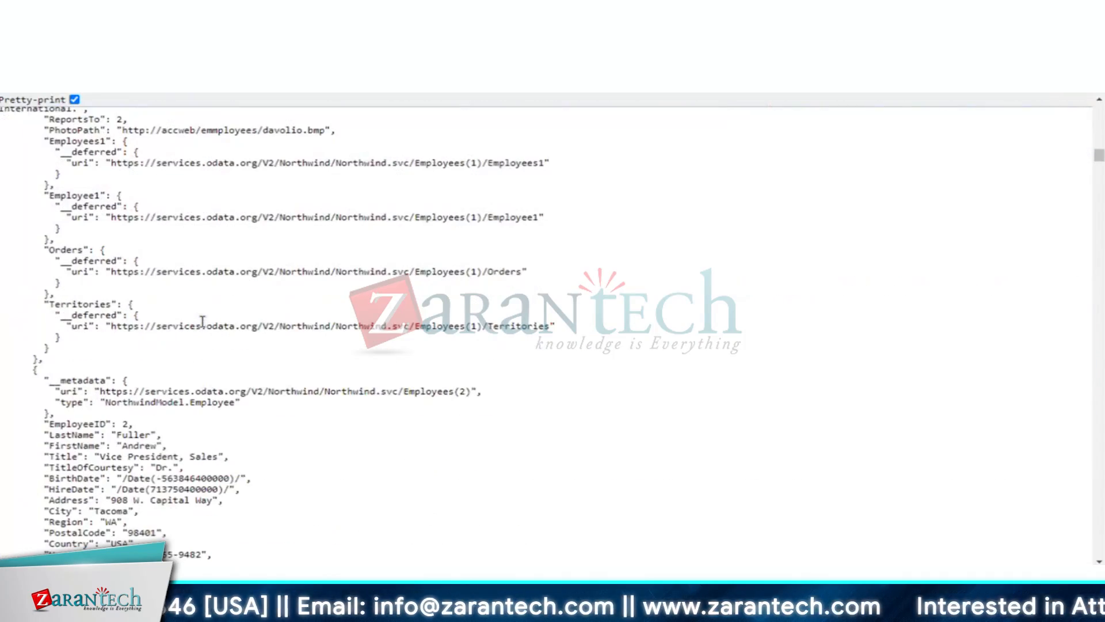
pyautogui.scroll(-8, 203, 323)
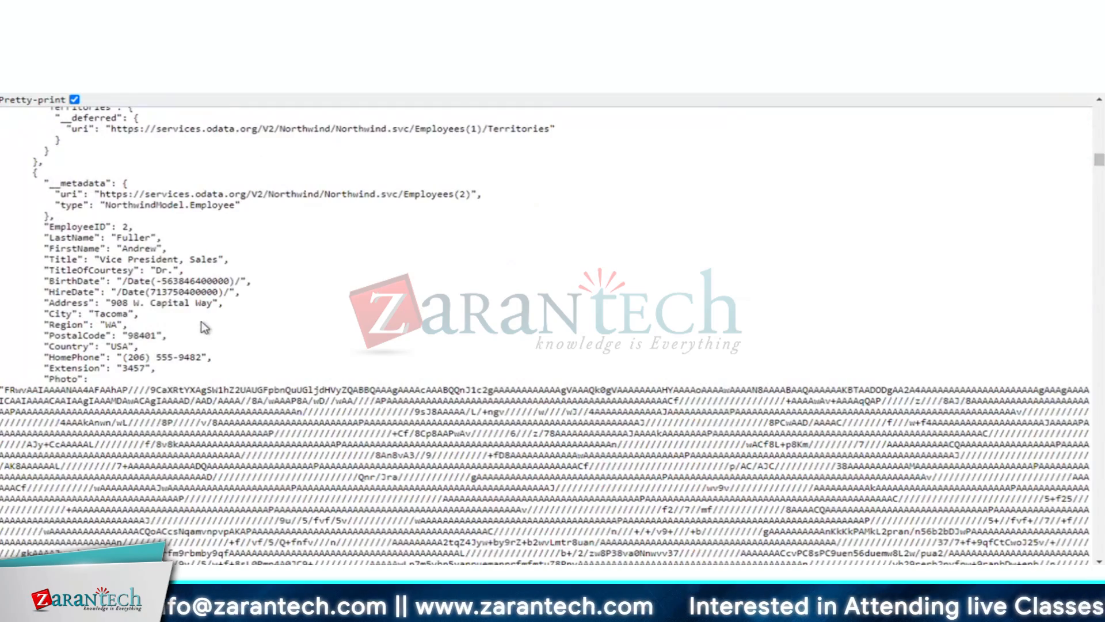
pyautogui.scroll(-2, 204, 327)
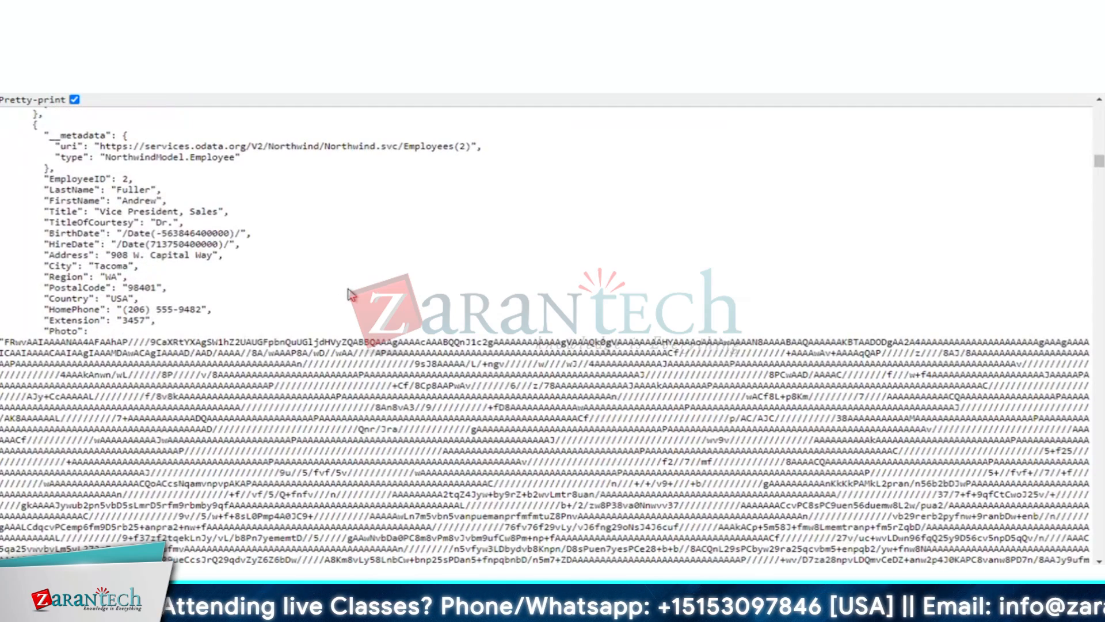
pyautogui.scroll(-5, 351, 293)
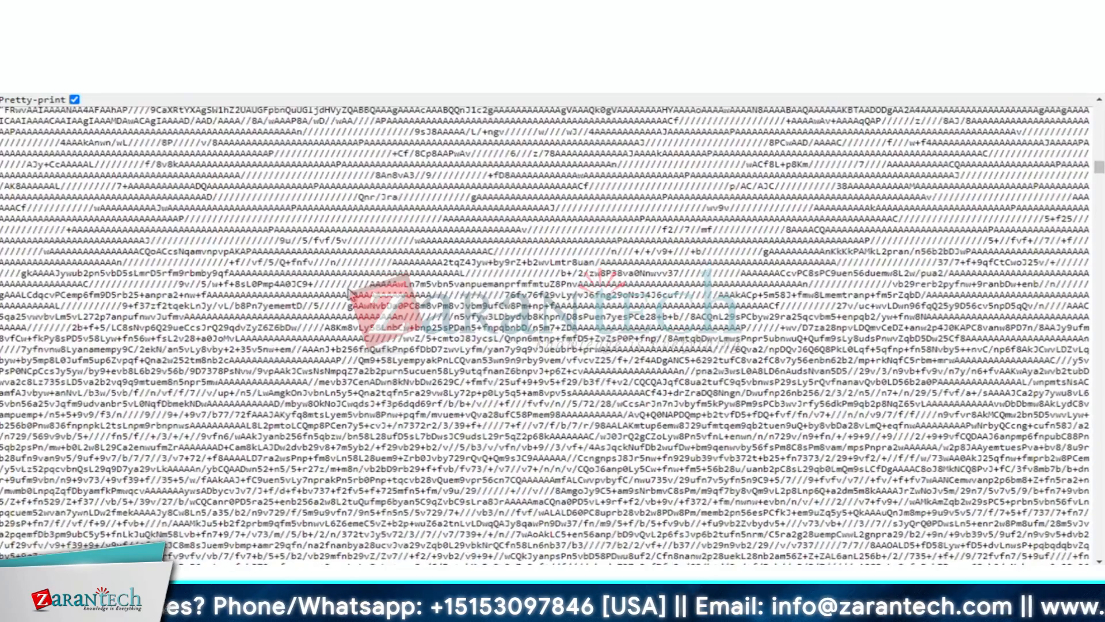
pyautogui.scroll(-5, 350, 292)
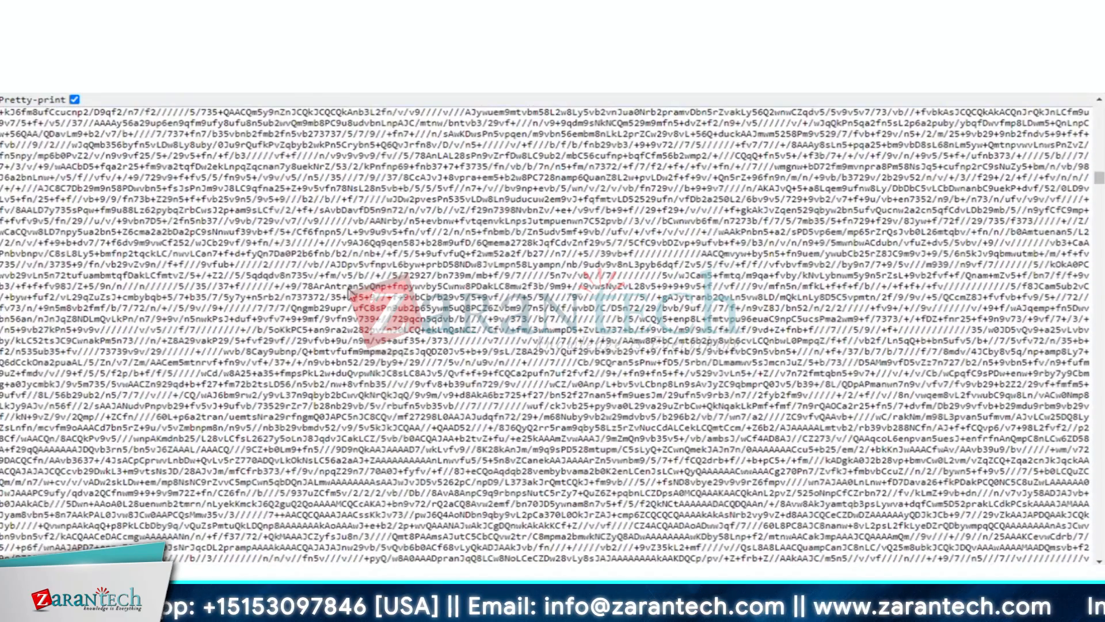
pyautogui.scroll(-3, 350, 292)
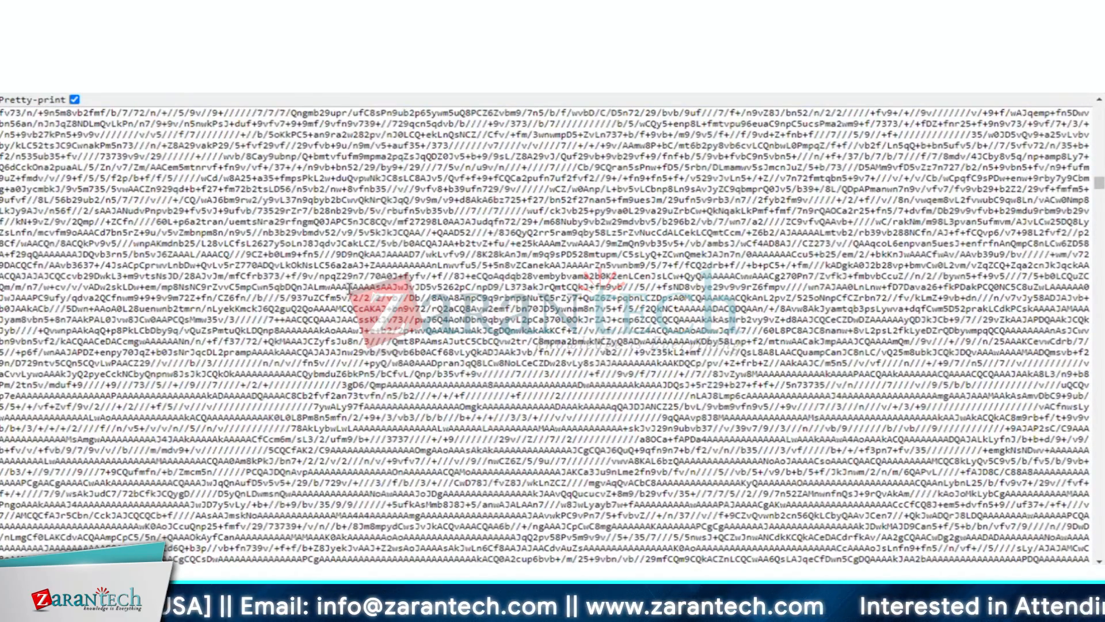
pyautogui.scroll(-5, 349, 289)
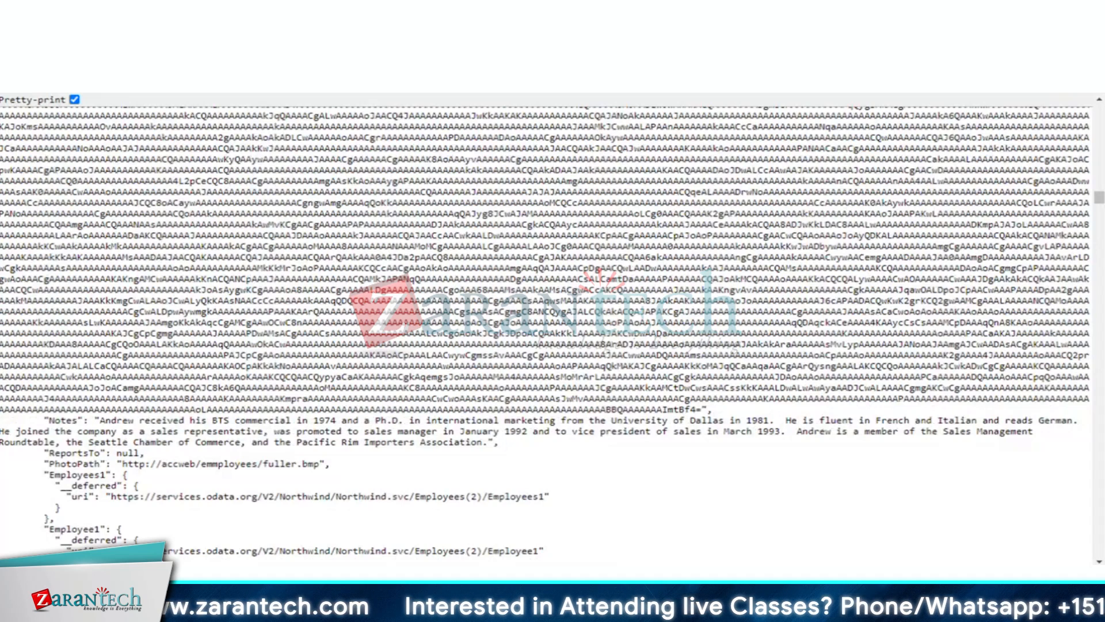
pyautogui.click(368, 14)
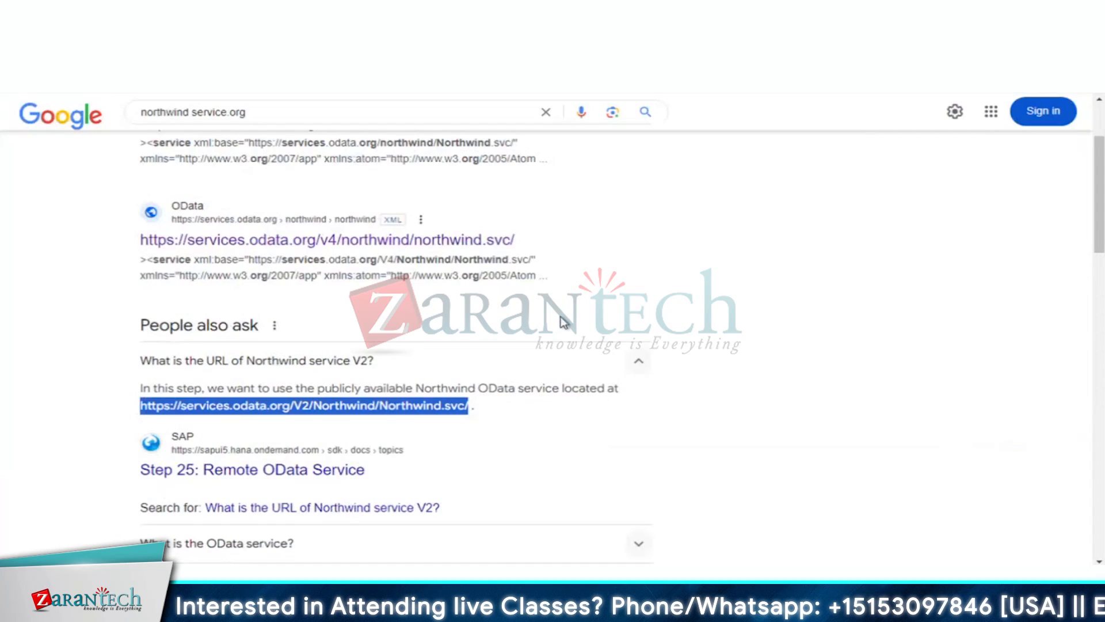
pyautogui.click(526, 440)
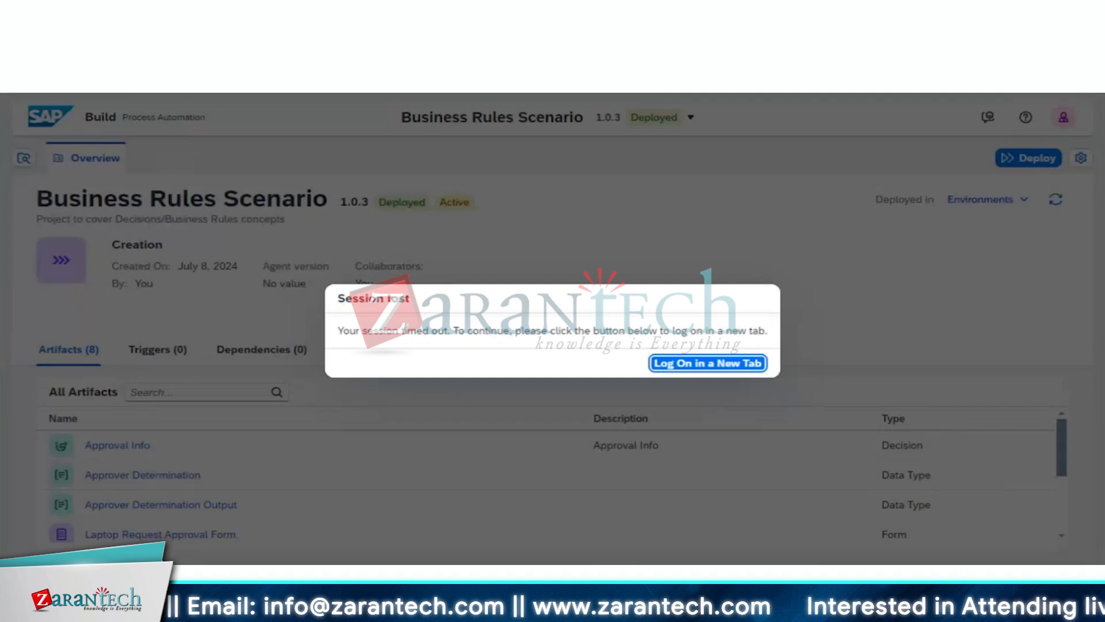
pyautogui.click(74, 46)
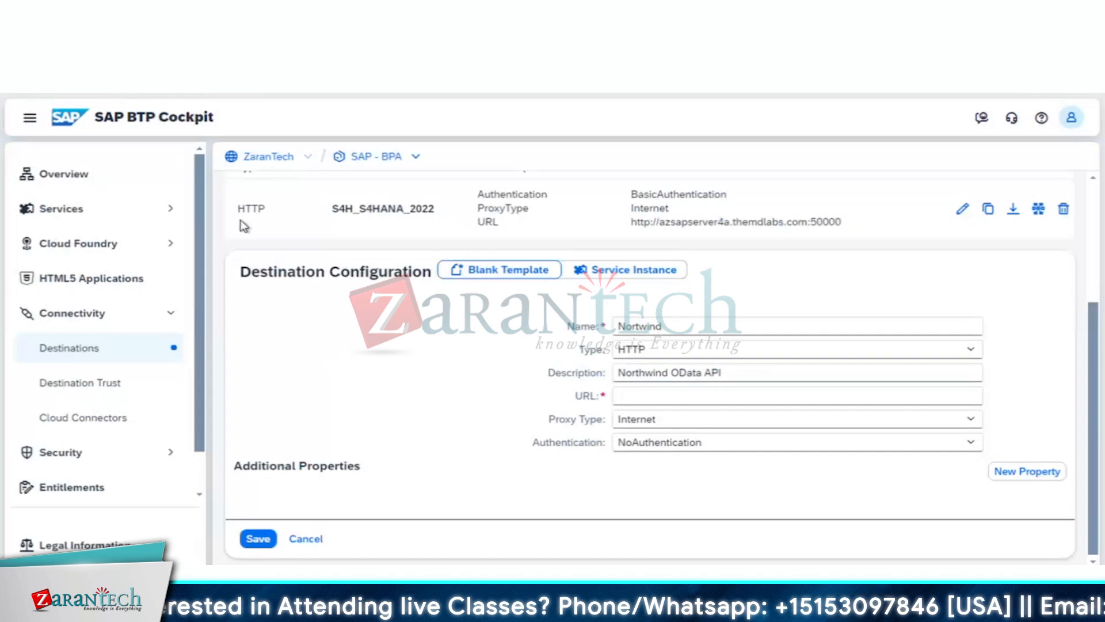
pyautogui.click(648, 396)
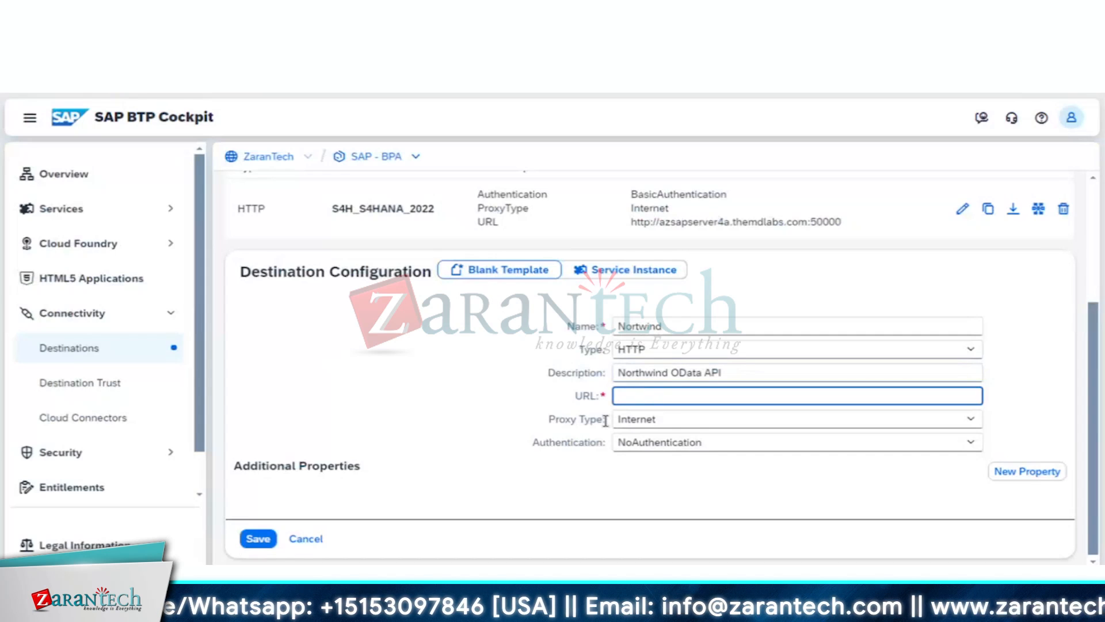
pyautogui.write('https://services.odata.org/V2/Northwind/Northwind.svc/')
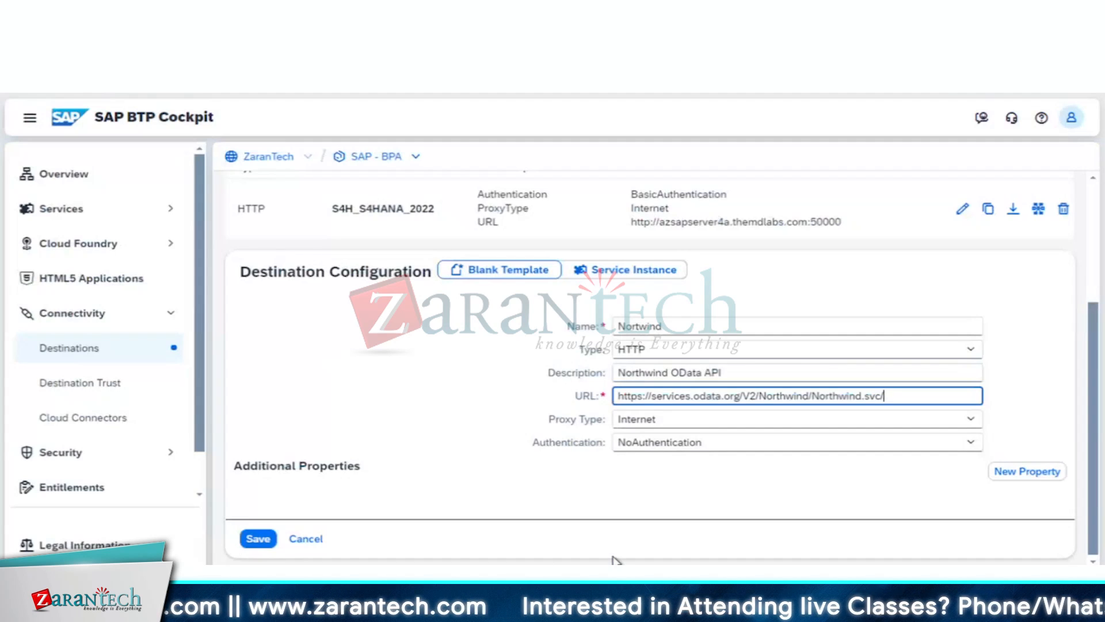
pyautogui.click(690, 485)
pyautogui.scroll(3, 690, 486)
pyautogui.scroll(-4, 690, 486)
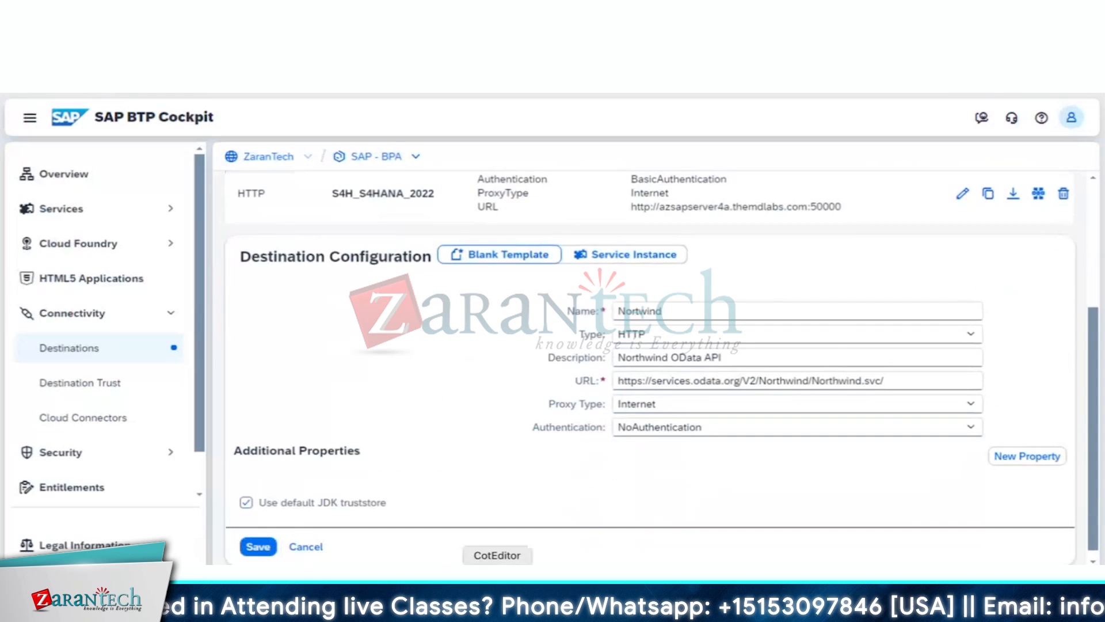
pyautogui.click(515, 588)
pyautogui.click(279, 291)
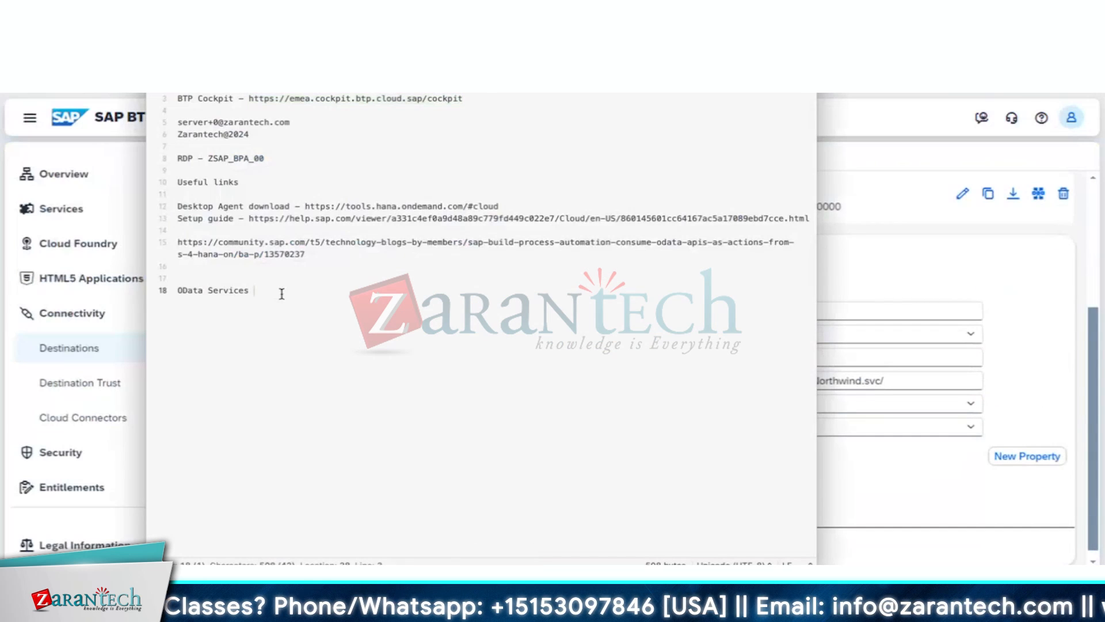
pyautogui.write('-')
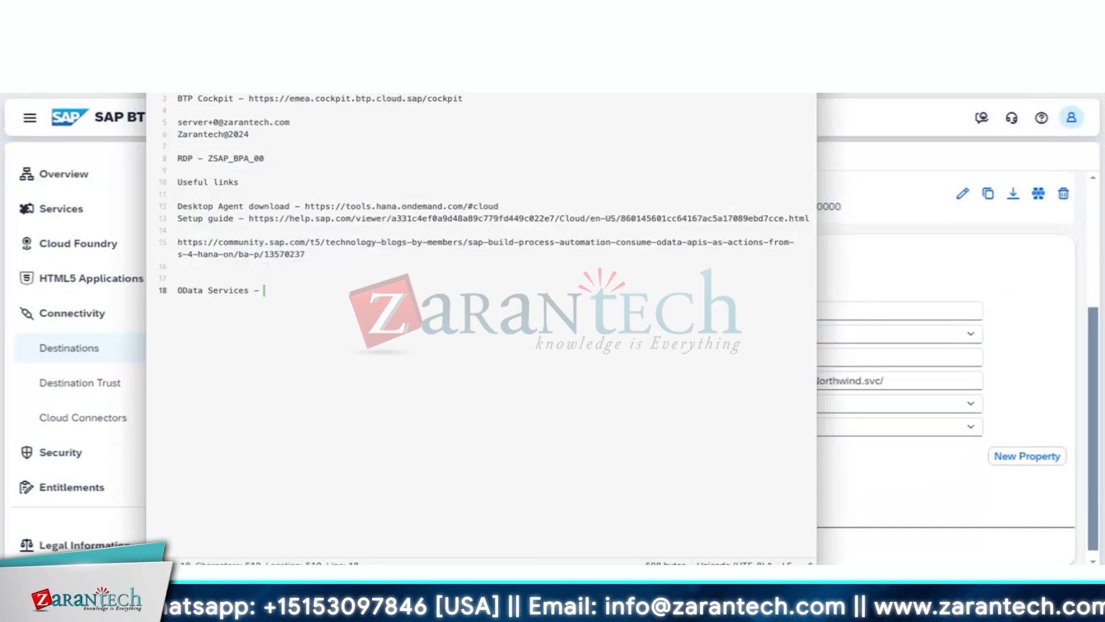
pyautogui.write('https://services.odata.org/V2/Northwind/Northwind.svc/')
pyautogui.press('super+Tab')
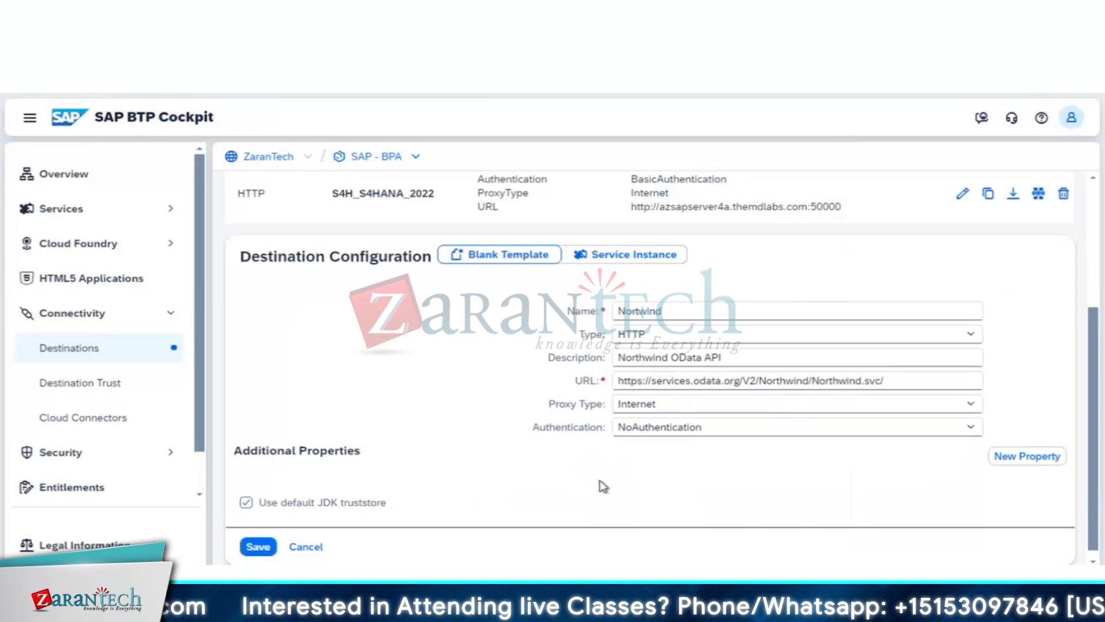
# - Look through the available proxy types and authentication methods for the destination, keeping Internet and NoAuthentication
pyautogui.click(971, 406)
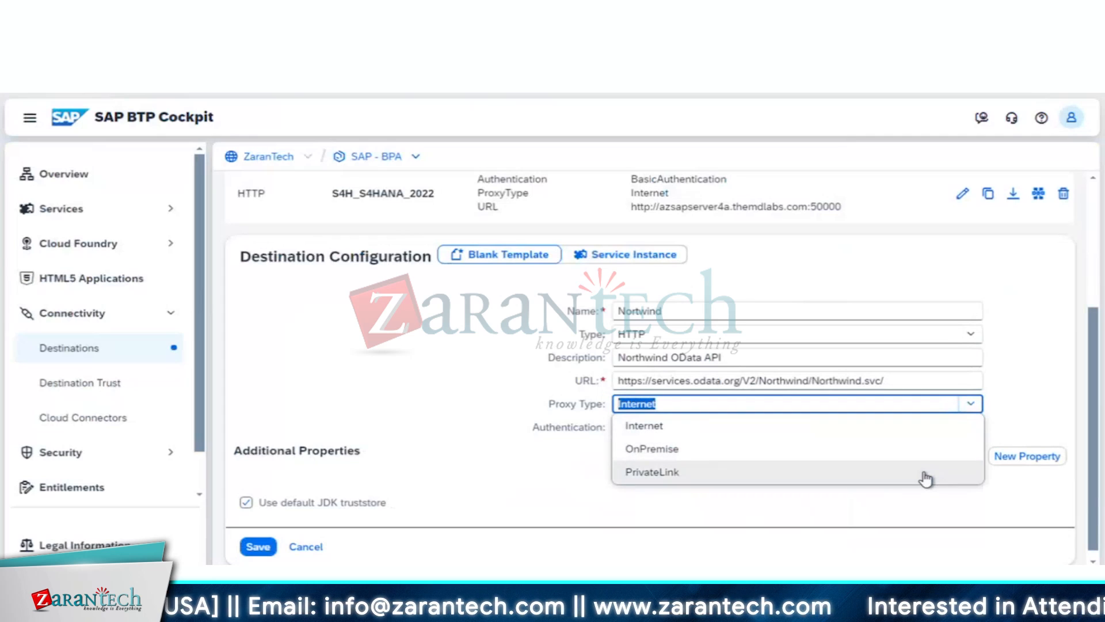
pyautogui.click(1017, 392)
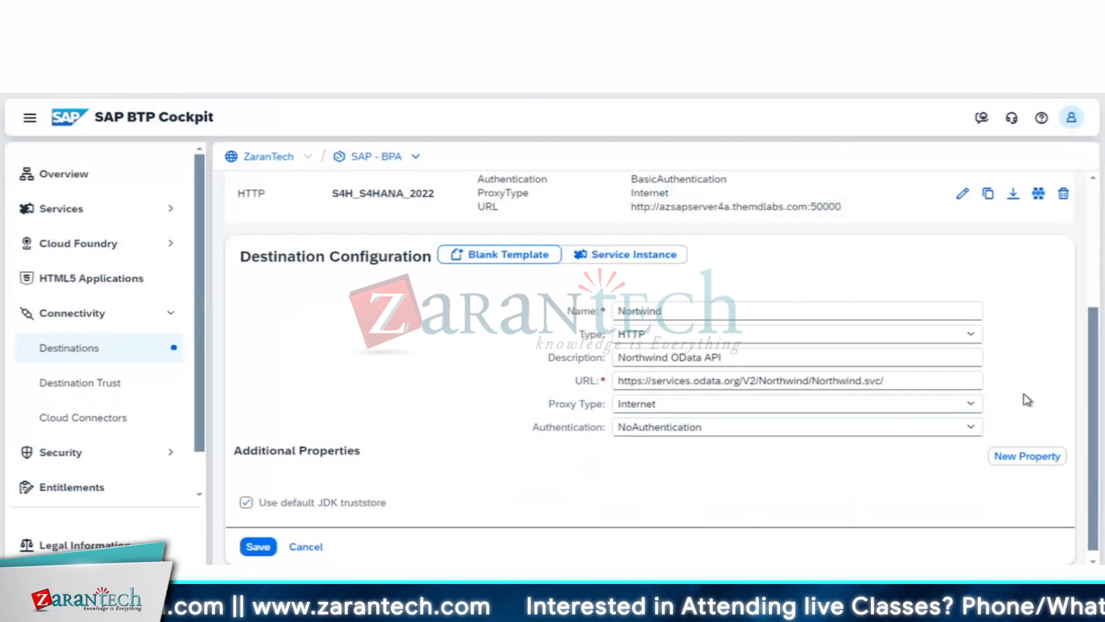
pyautogui.click(972, 426)
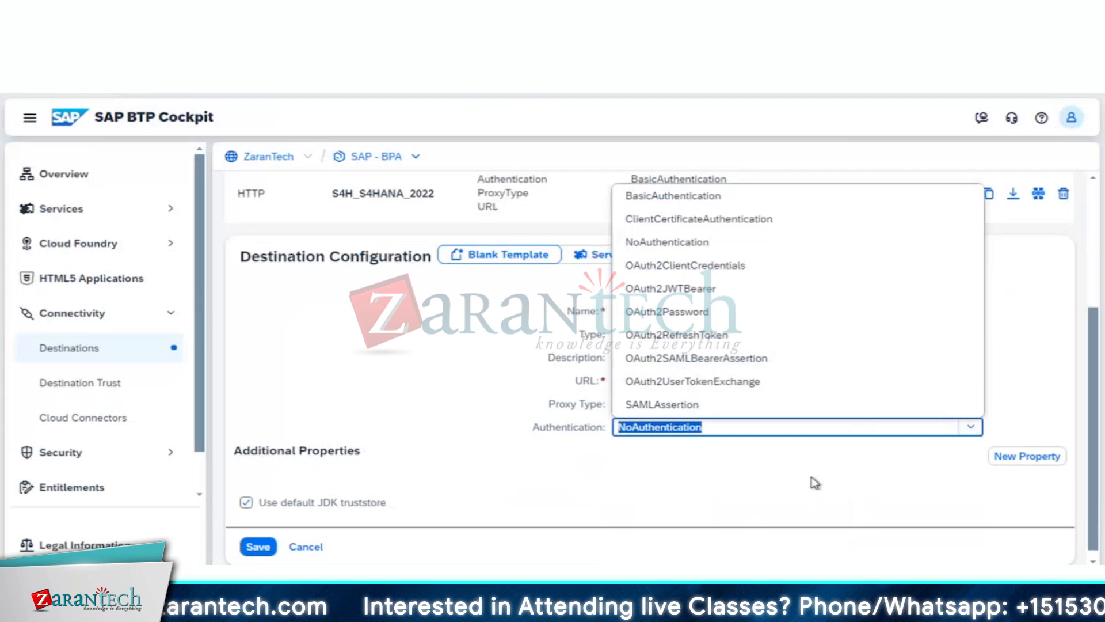
pyautogui.click(815, 482)
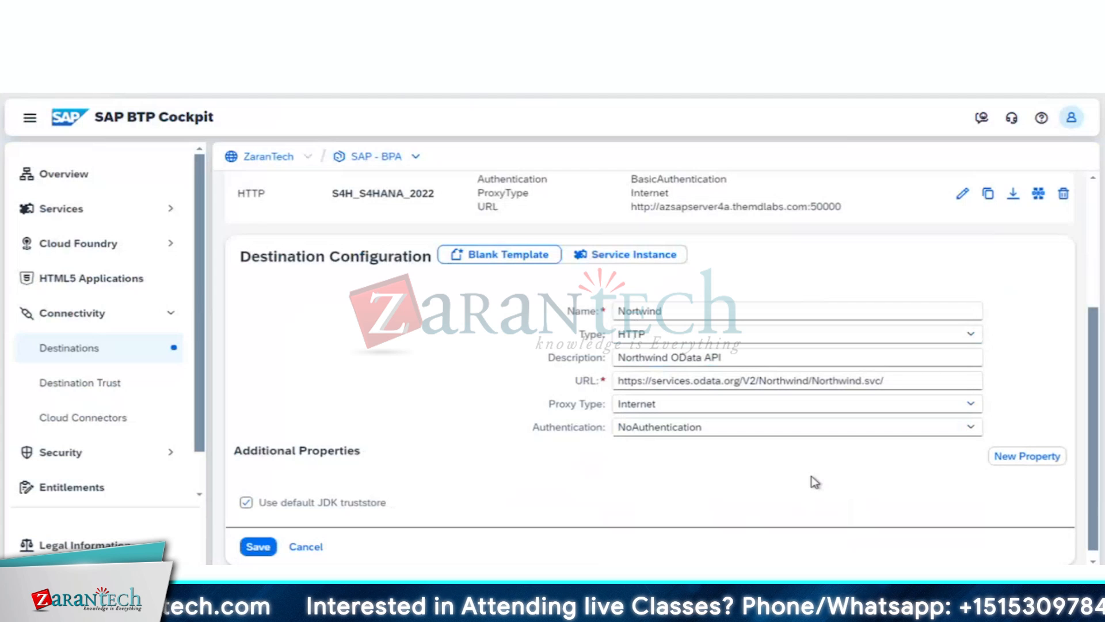
# - Add the additional property sap.applicationdevelopment.actions.enabled with the value true to the destination
pyautogui.click(1030, 464)
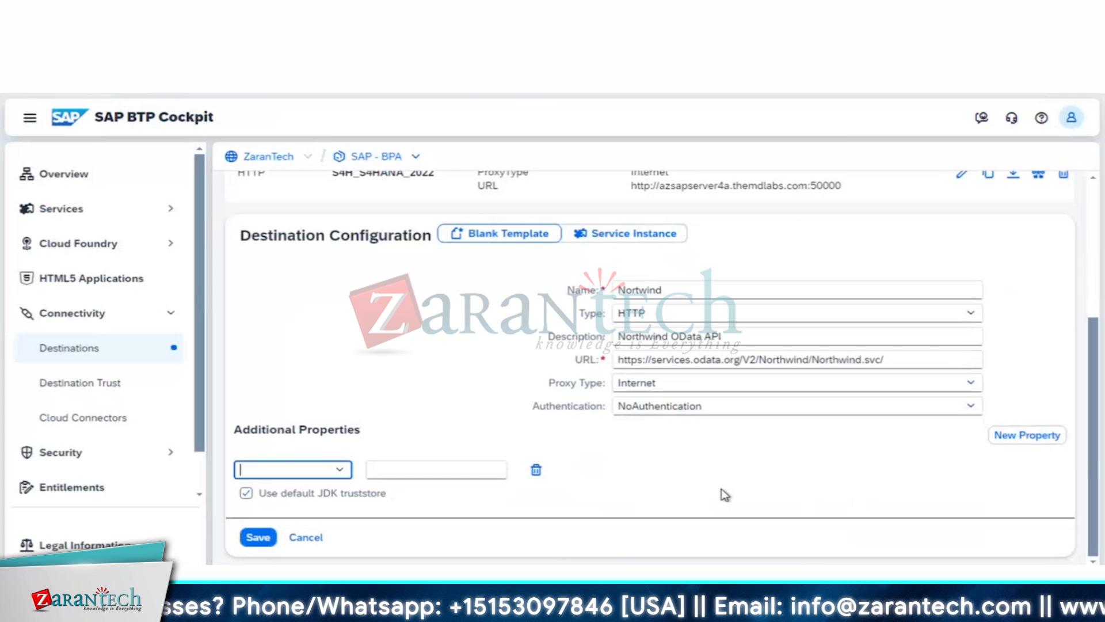
pyautogui.write('sap')
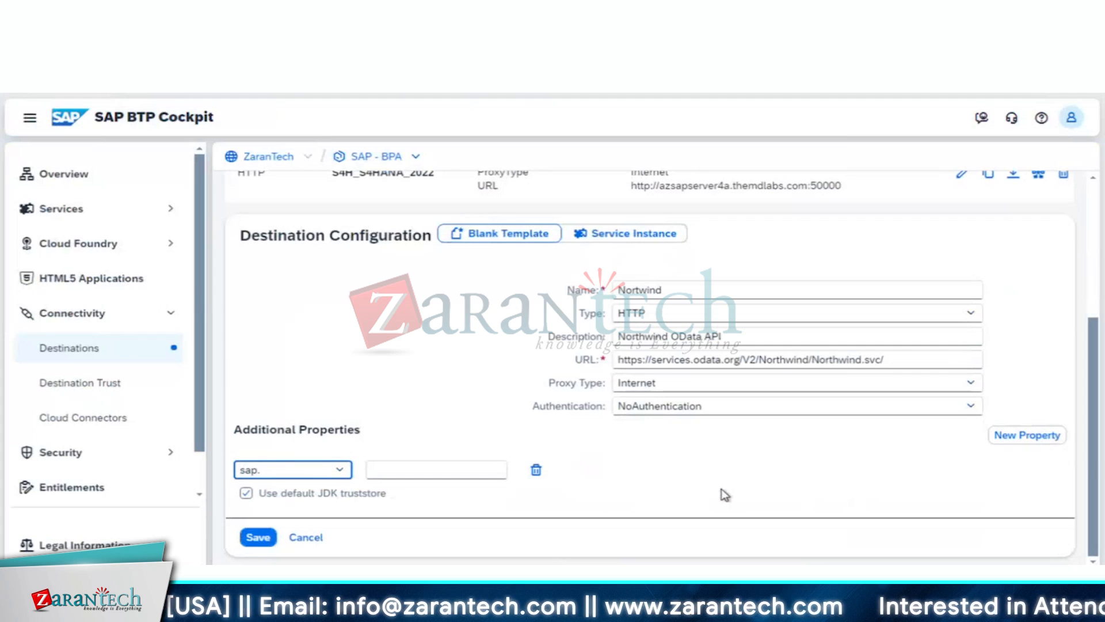
pyautogui.write('.appl')
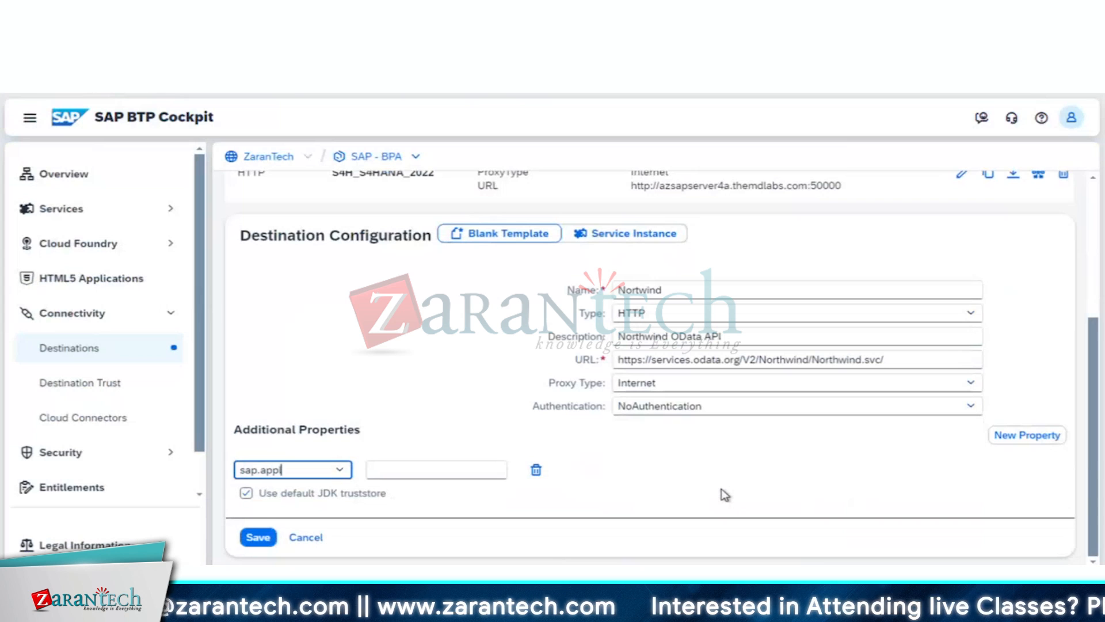
pyautogui.write('ication')
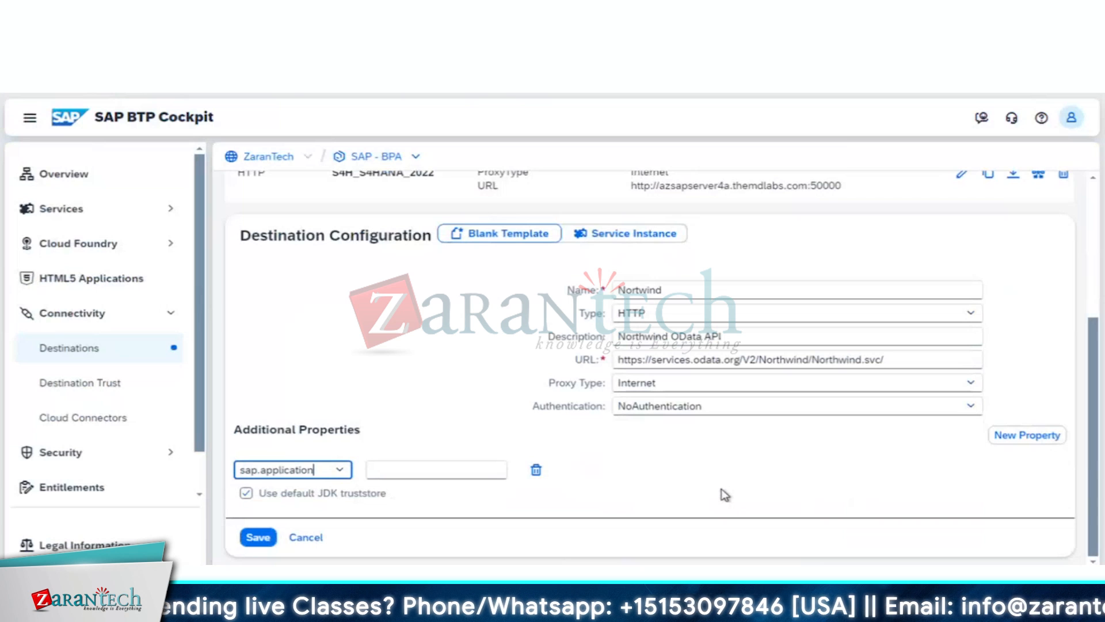
pyautogui.write('devel')
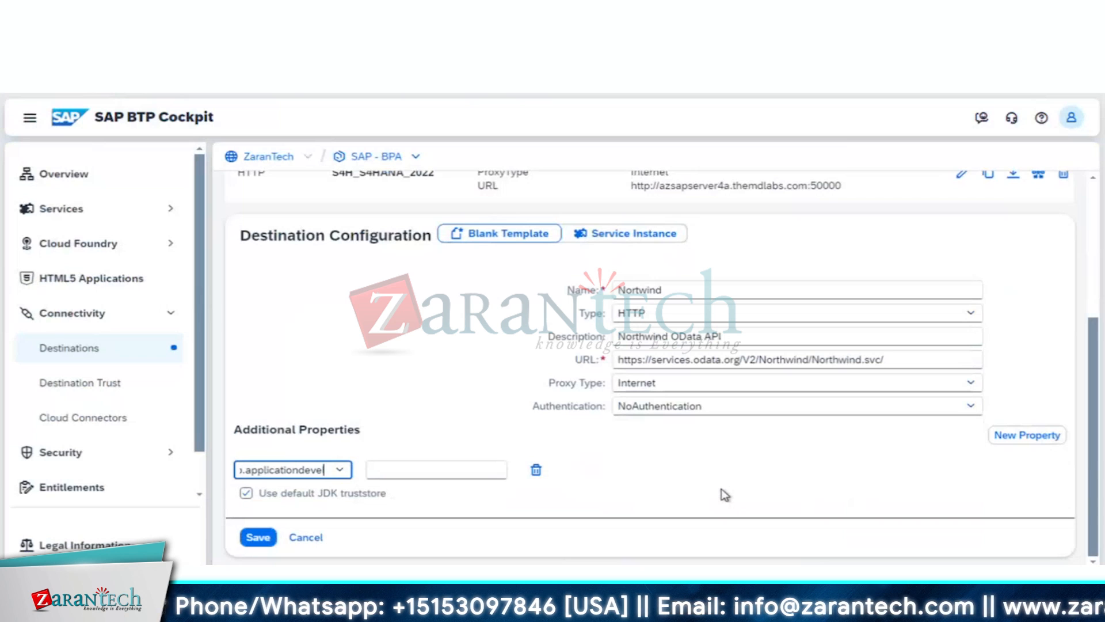
pyautogui.write('opmen')
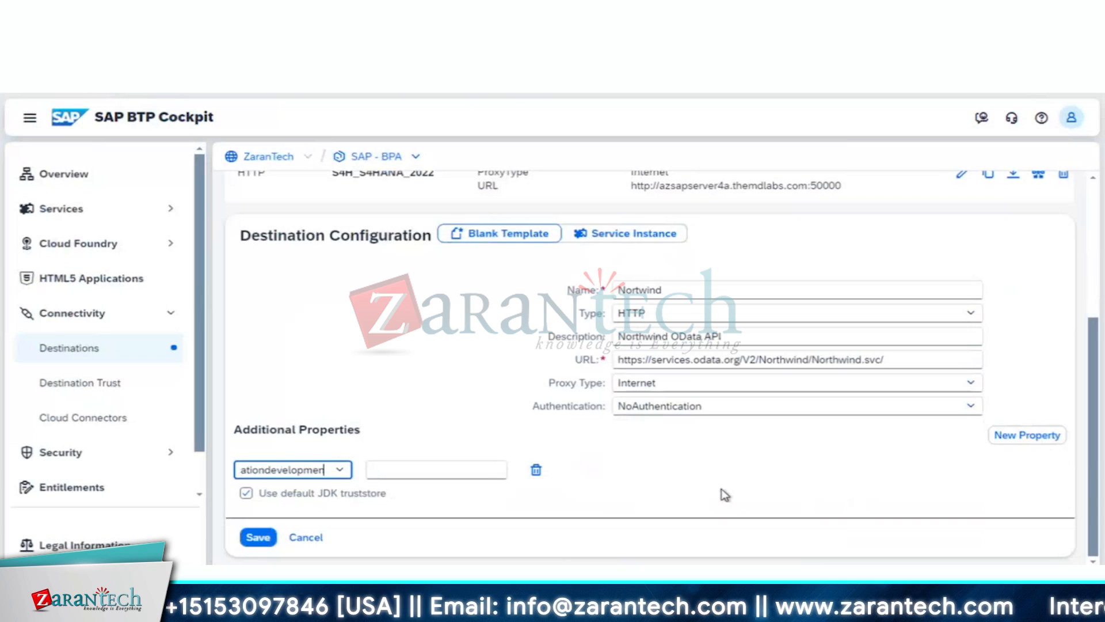
pyautogui.write('t.')
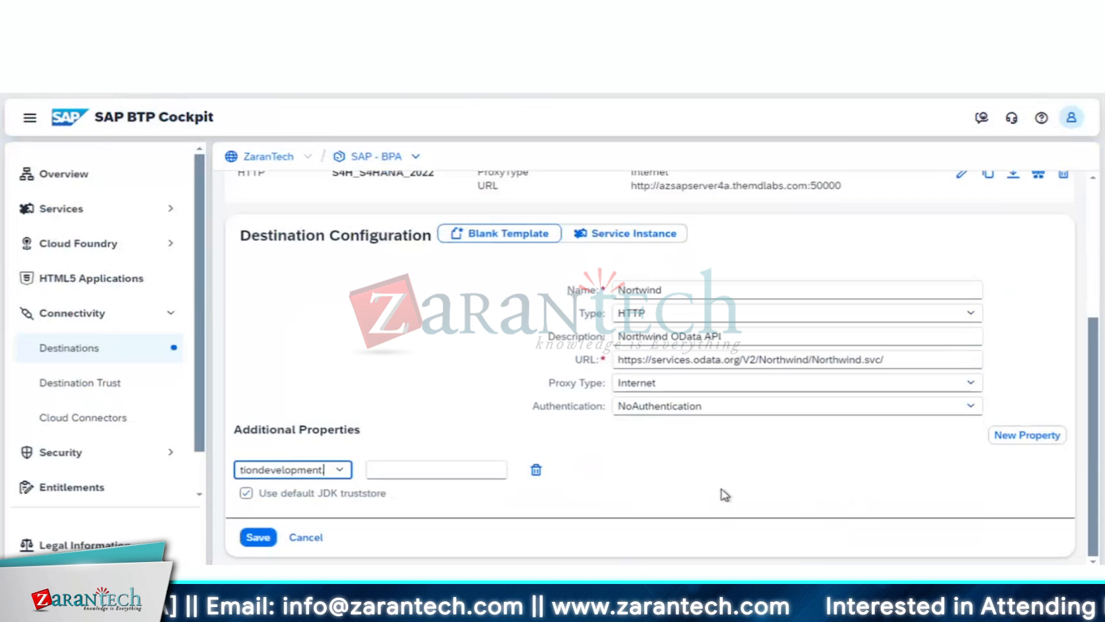
pyautogui.write('actions')
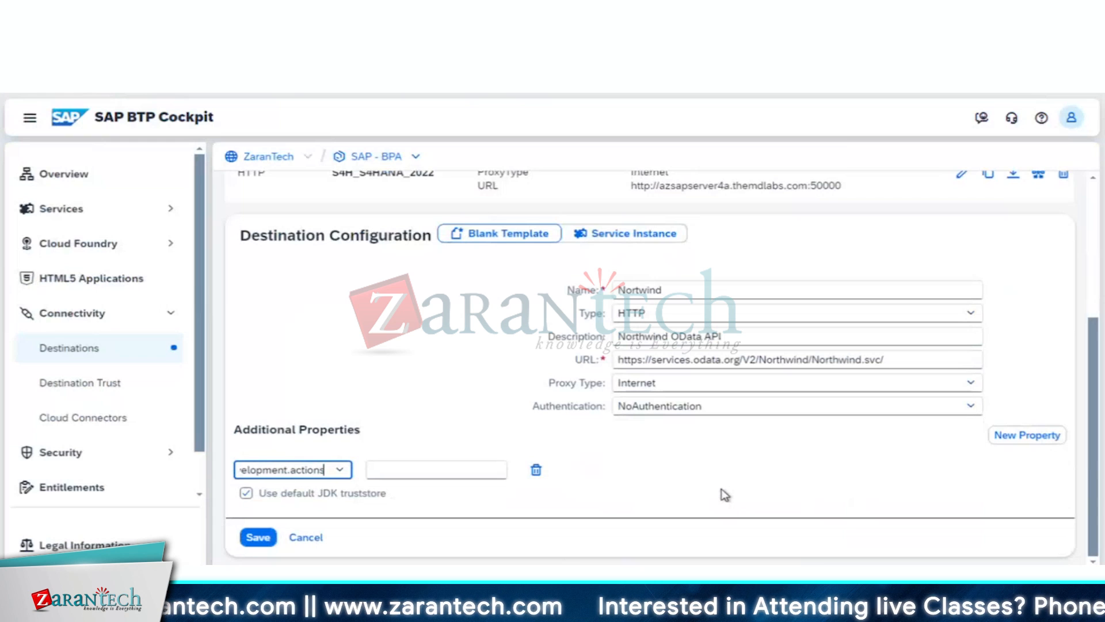
pyautogui.write('.en')
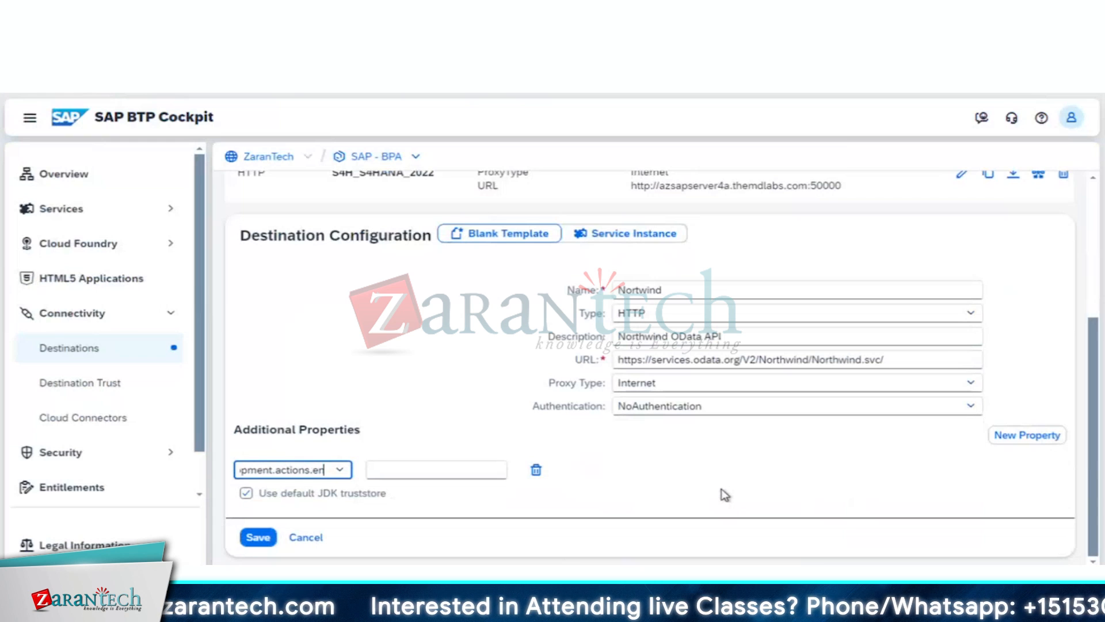
pyautogui.write('abled')
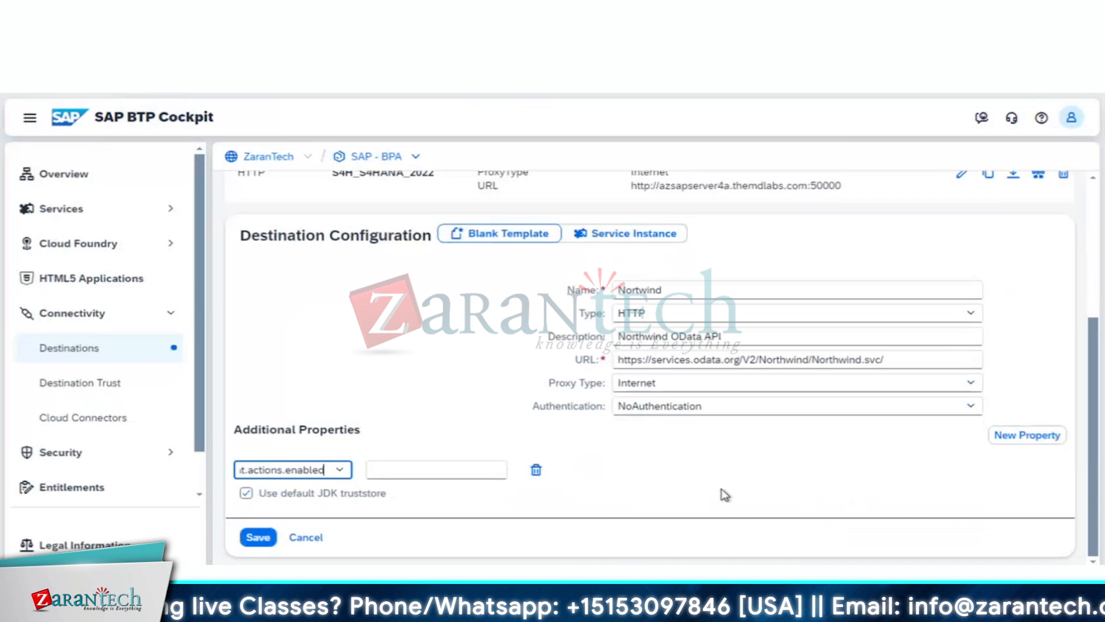
pyautogui.click(443, 471)
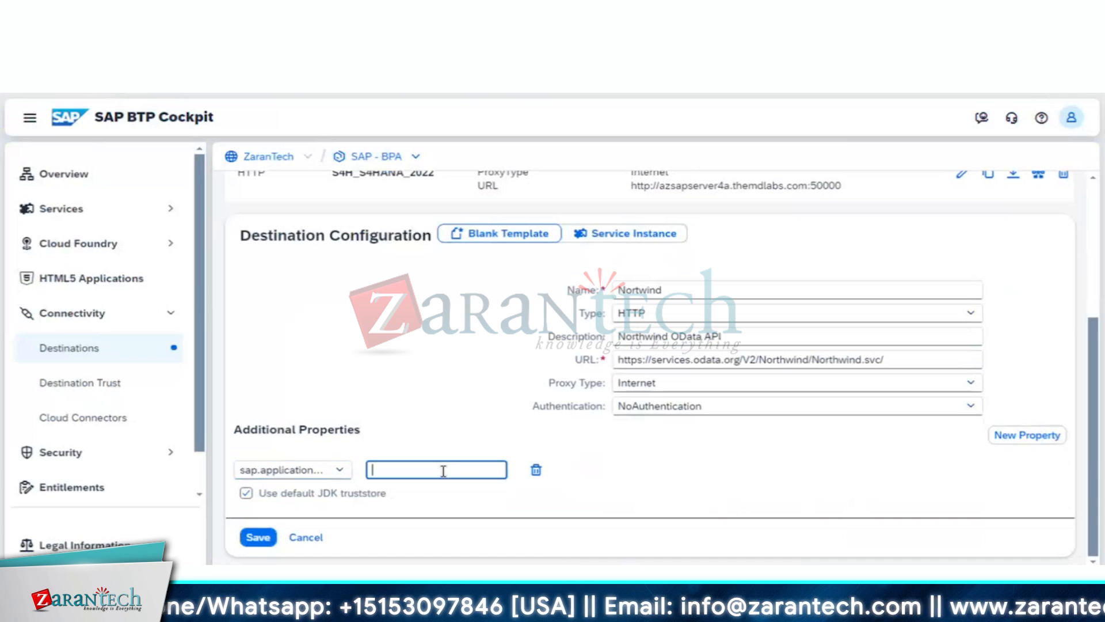
pyautogui.write('true')
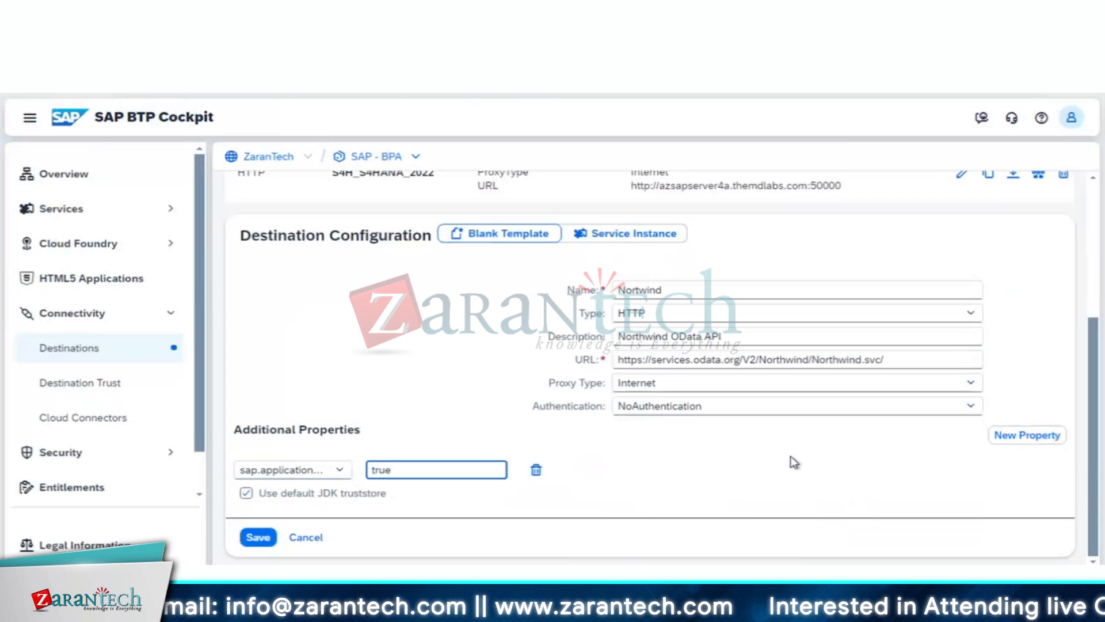
# - Add a second additional property, sap.processautomation.enabled, with the value true
pyautogui.click(1030, 436)
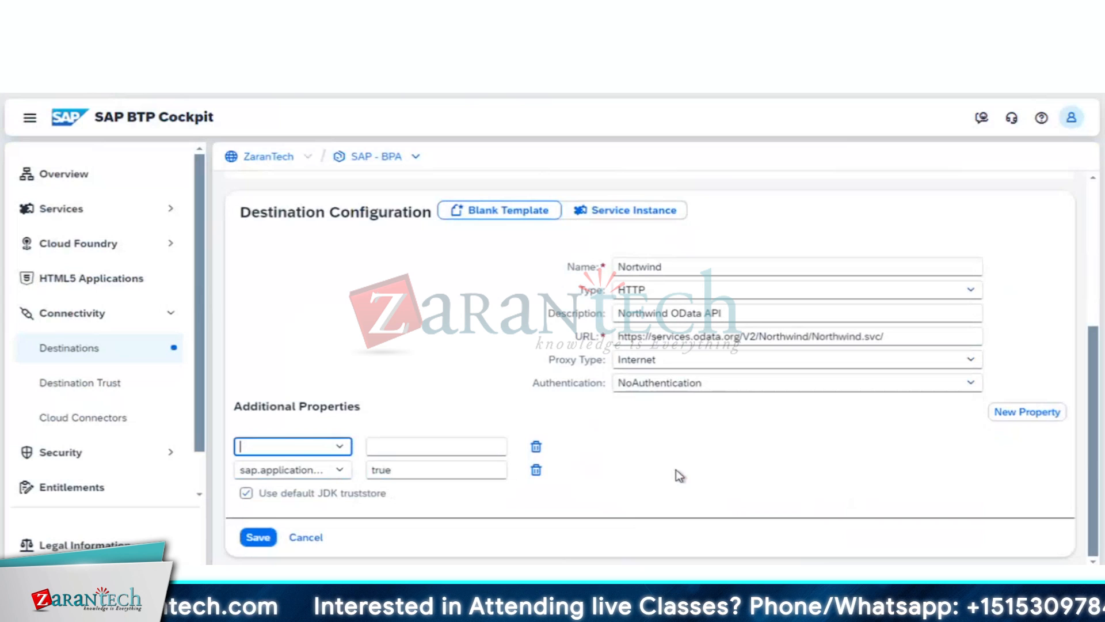
pyautogui.write('sap.')
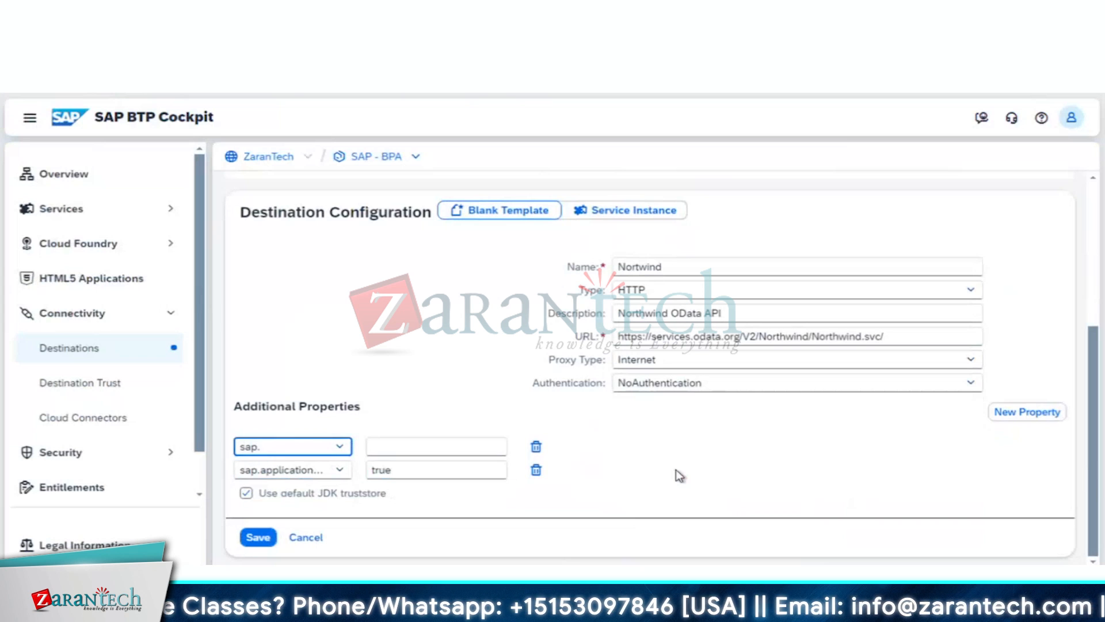
pyautogui.write('proces')
pyautogui.write('sa')
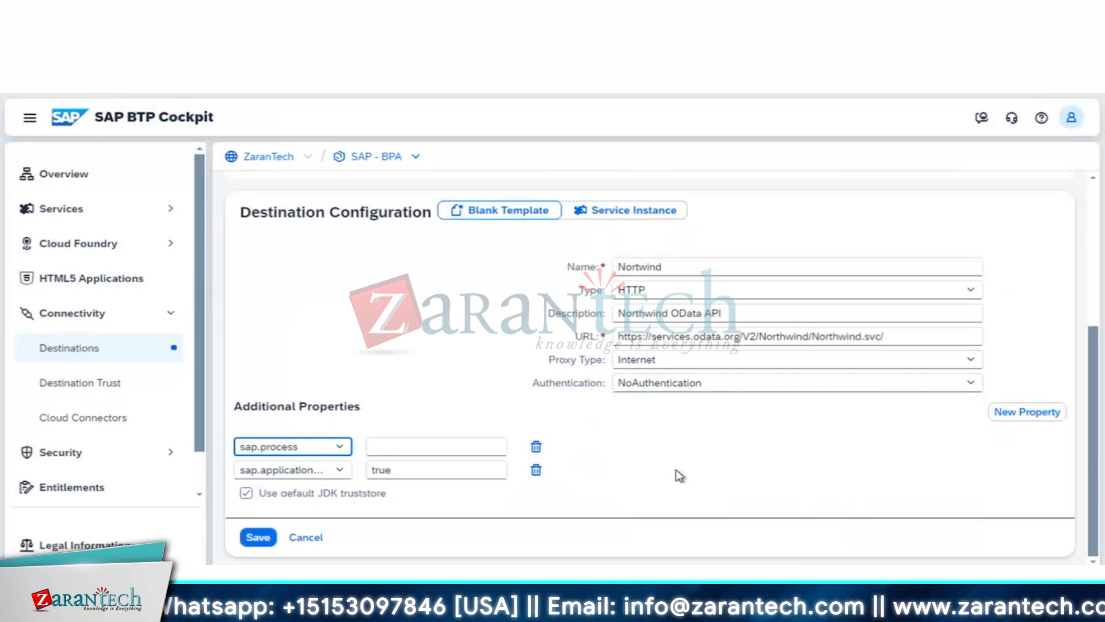
pyautogui.write('u')
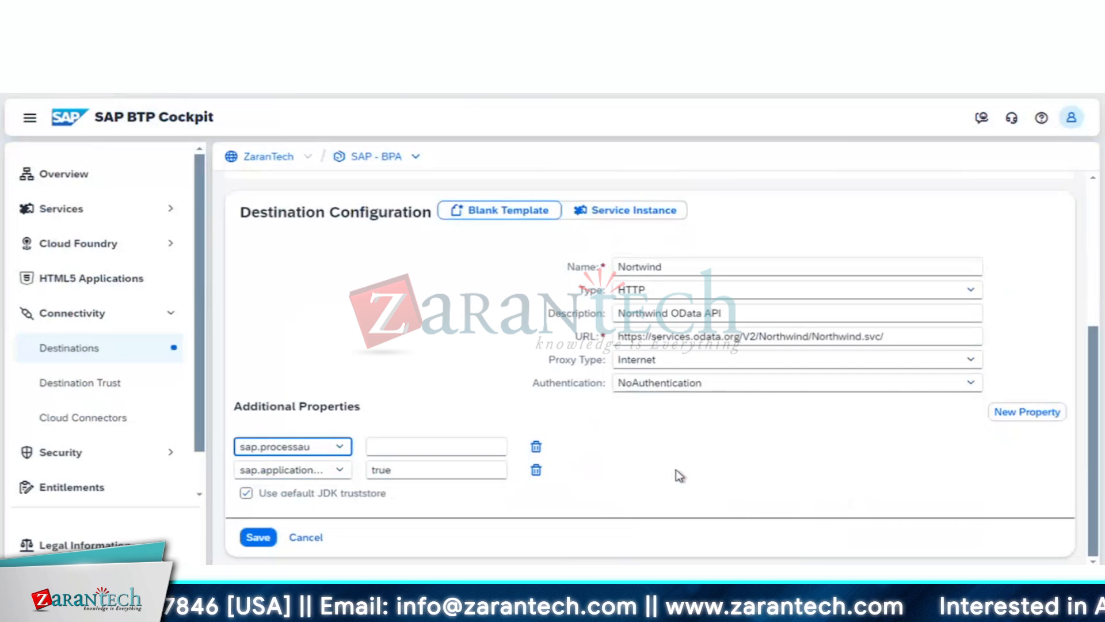
pyautogui.write('tomation')
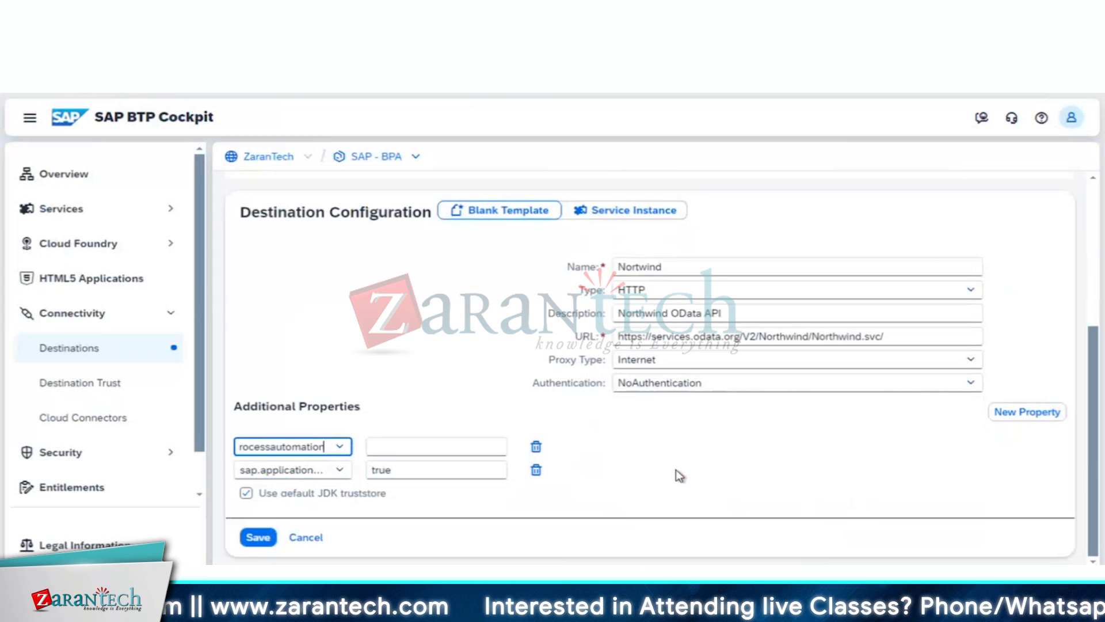
pyautogui.write('.enabled')
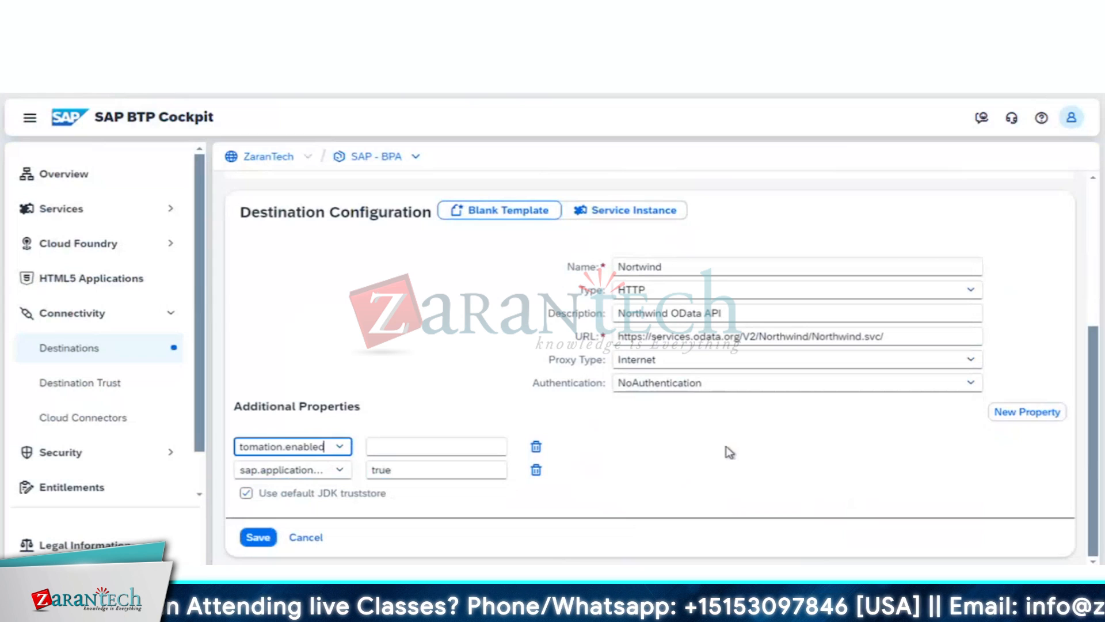
pyautogui.click(469, 447)
pyautogui.write('true')
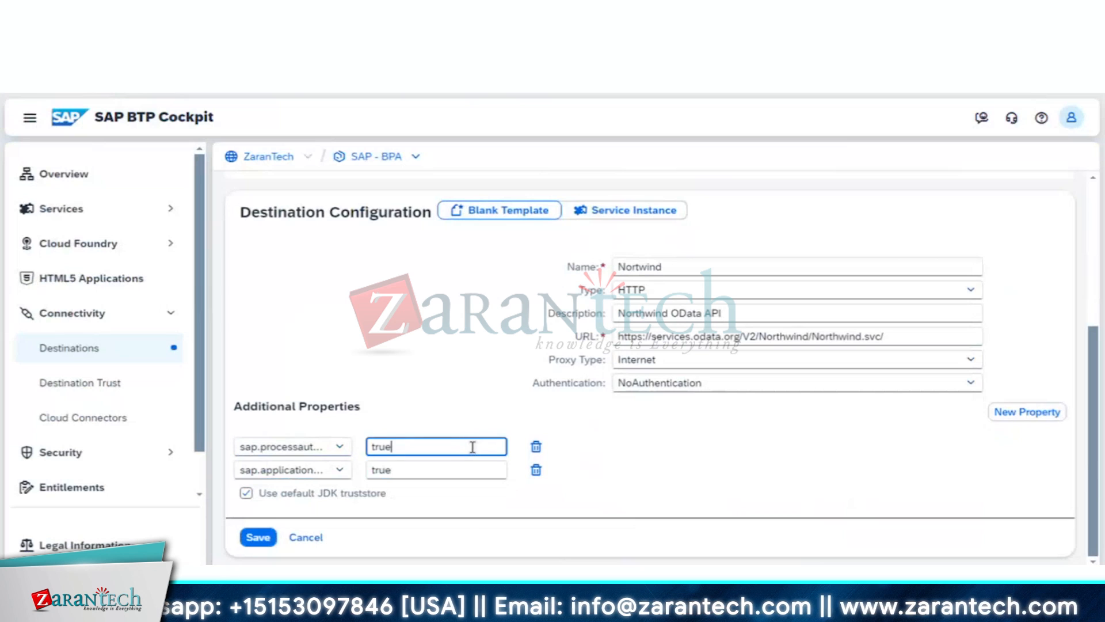
# - Add a third additional property, sap.build.usage, with the value odata_gen
pyautogui.click(1036, 410)
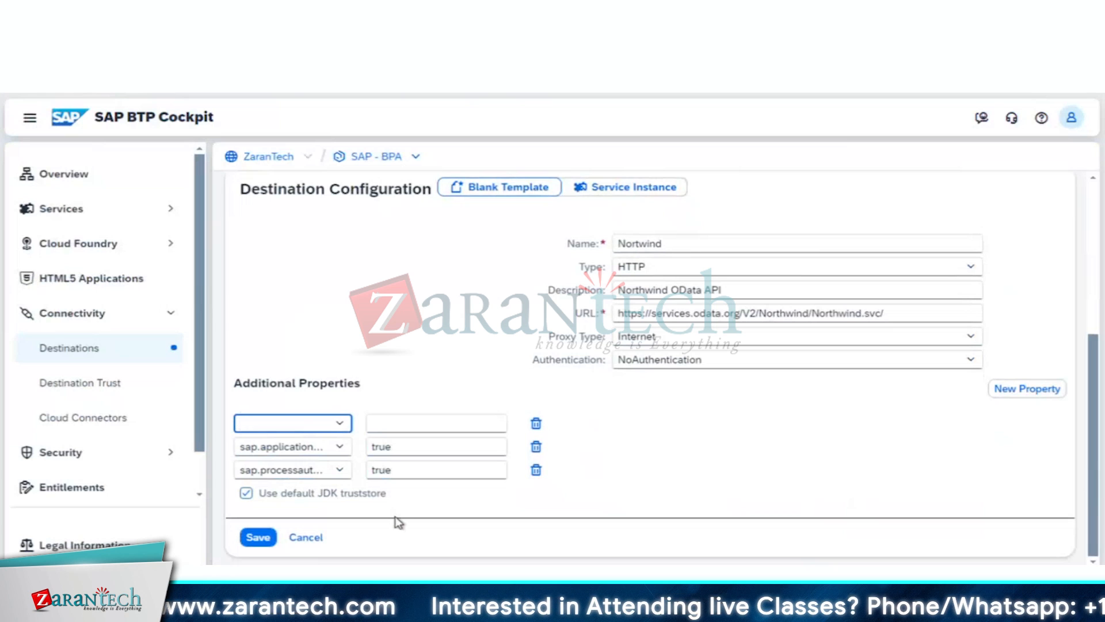
pyautogui.write('sap.')
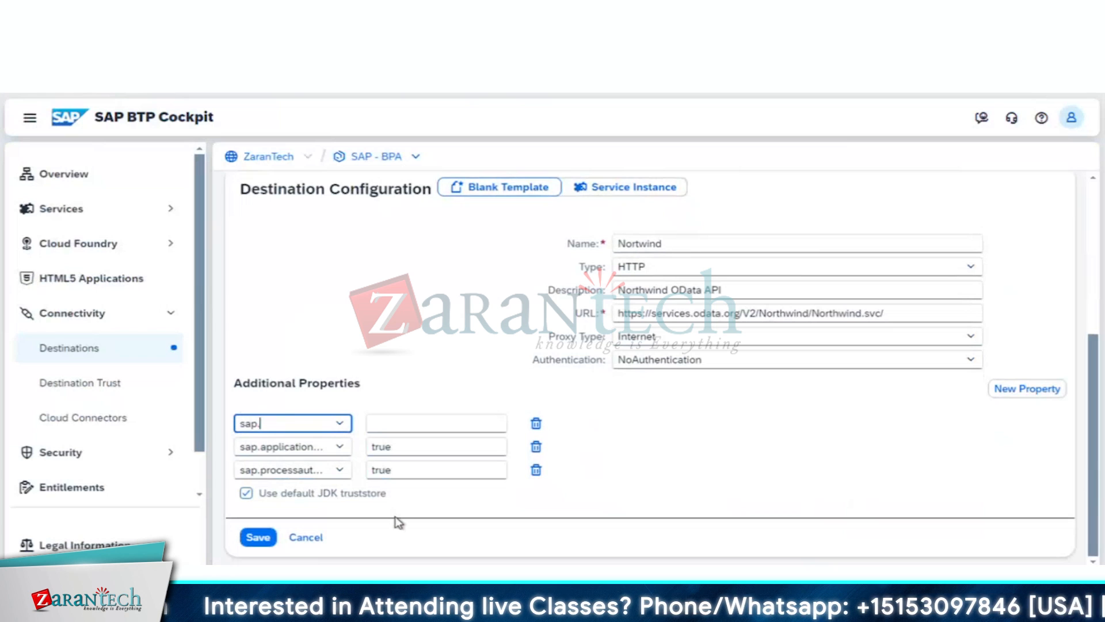
pyautogui.write('build')
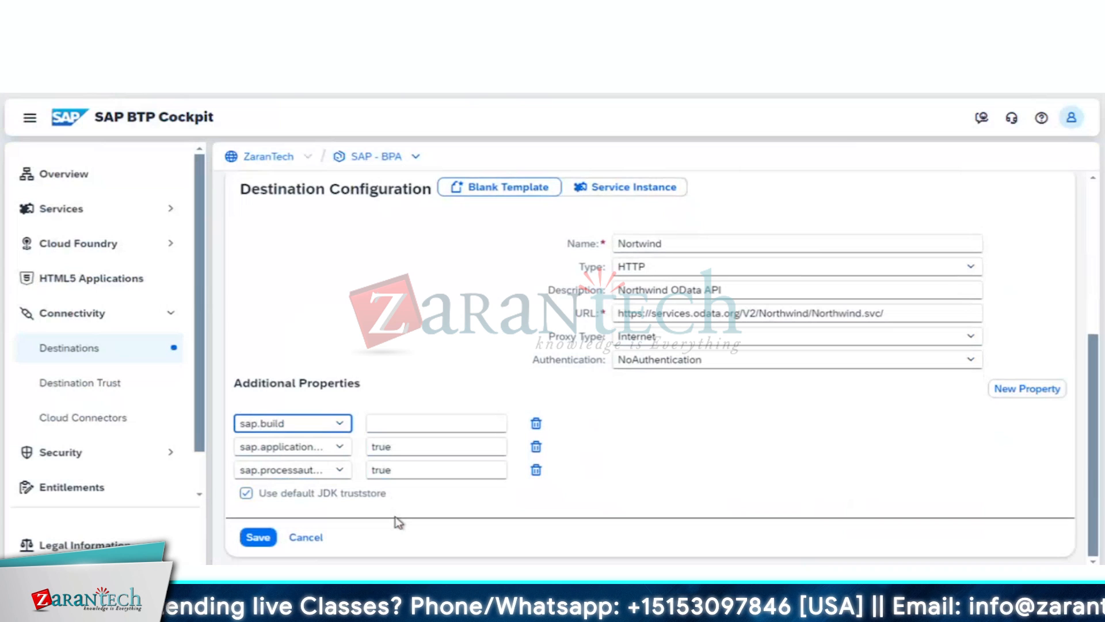
pyautogui.write('.usage')
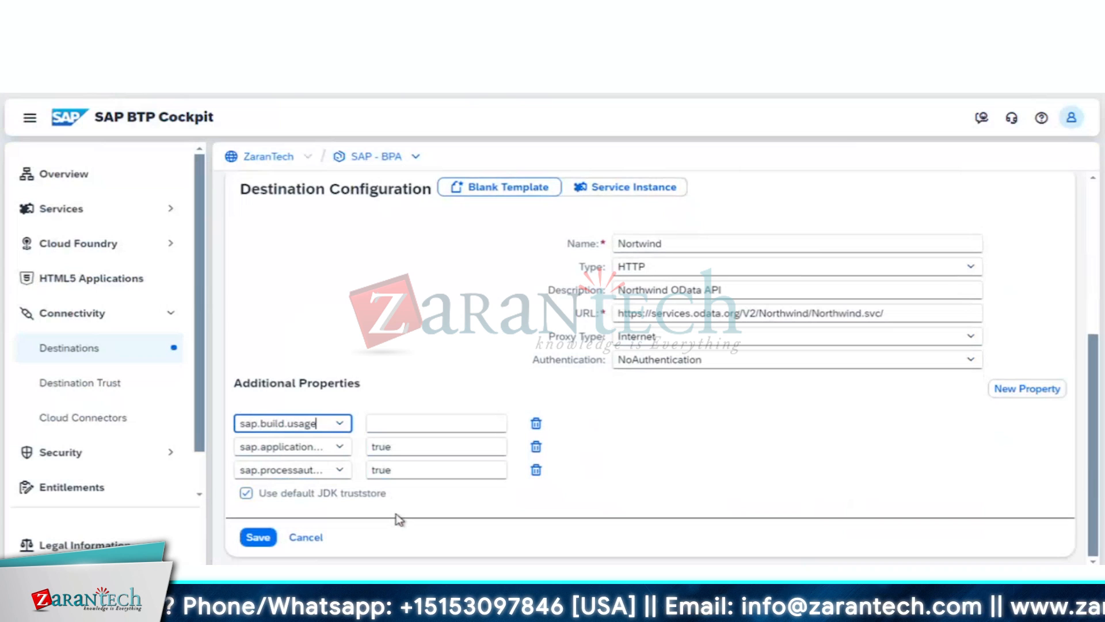
pyautogui.click(441, 428)
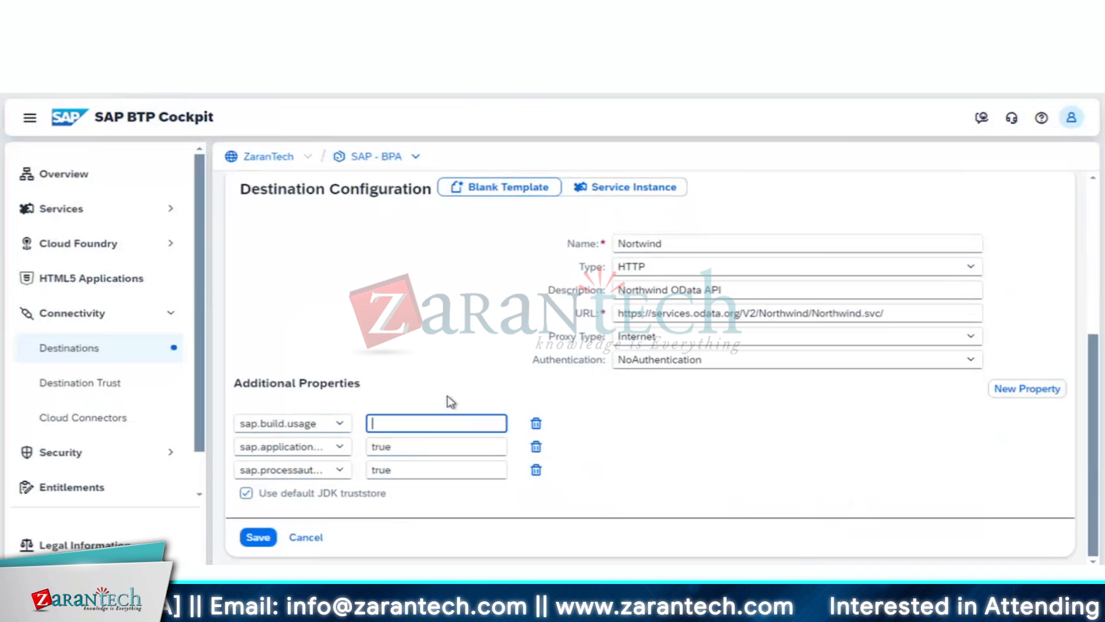
pyautogui.write('odata_')
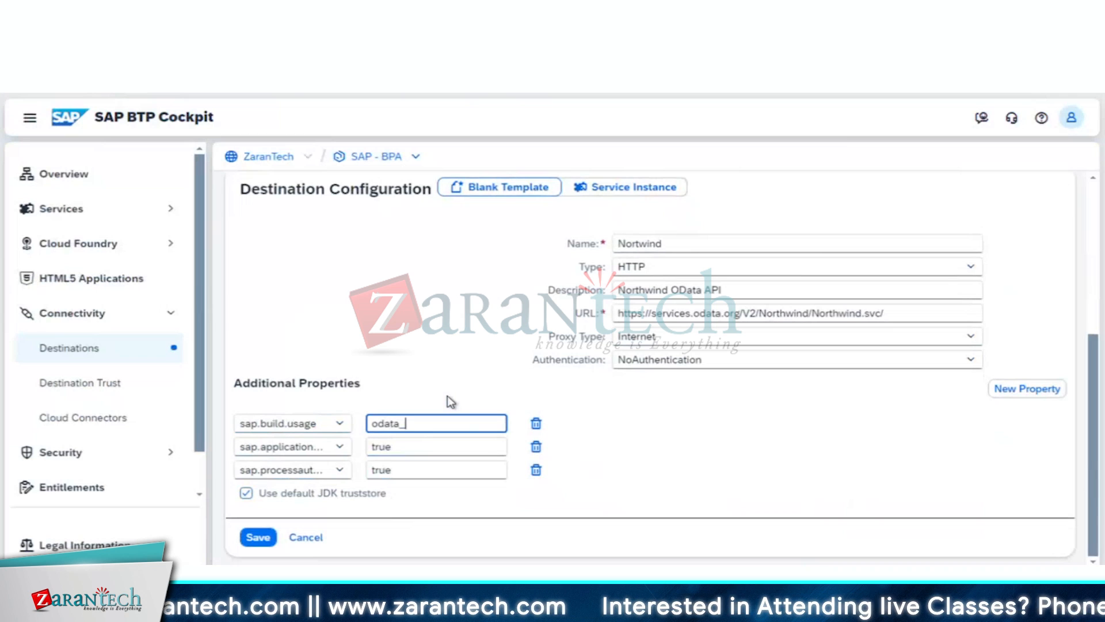
pyautogui.write('gen')
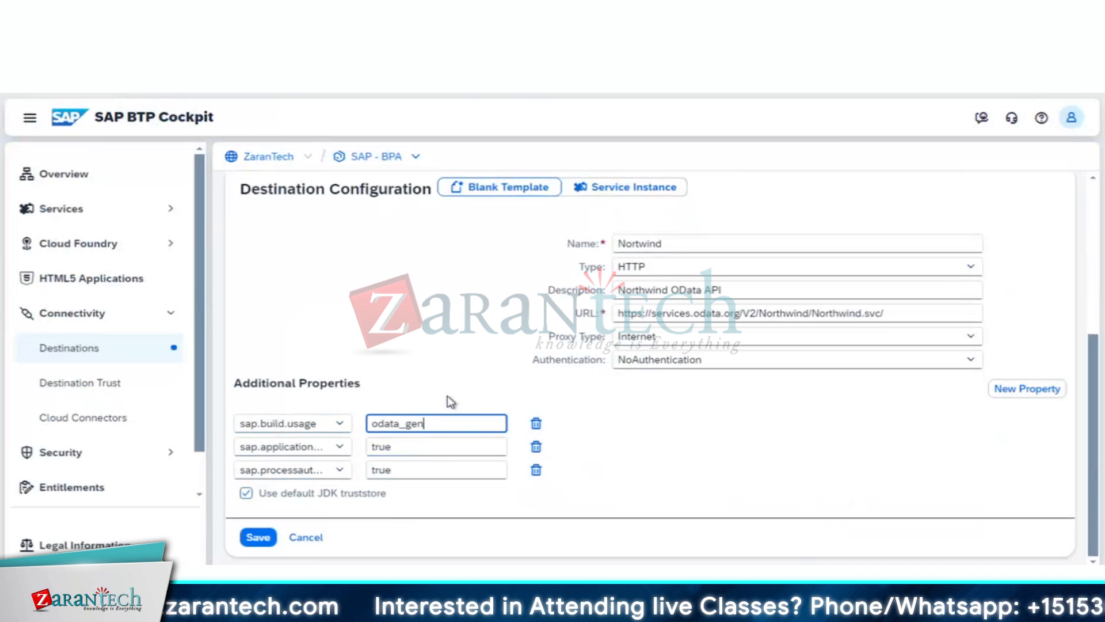
pyautogui.click(724, 465)
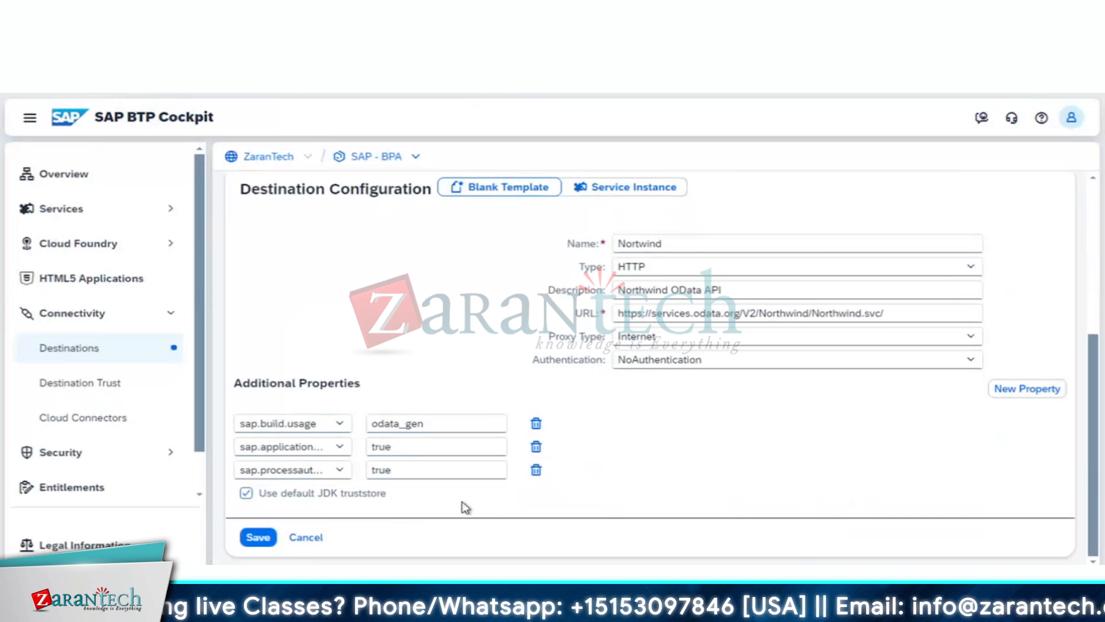
# - Save the Nortwind destination, check its connection and dismiss the result
pyautogui.click(257, 537)
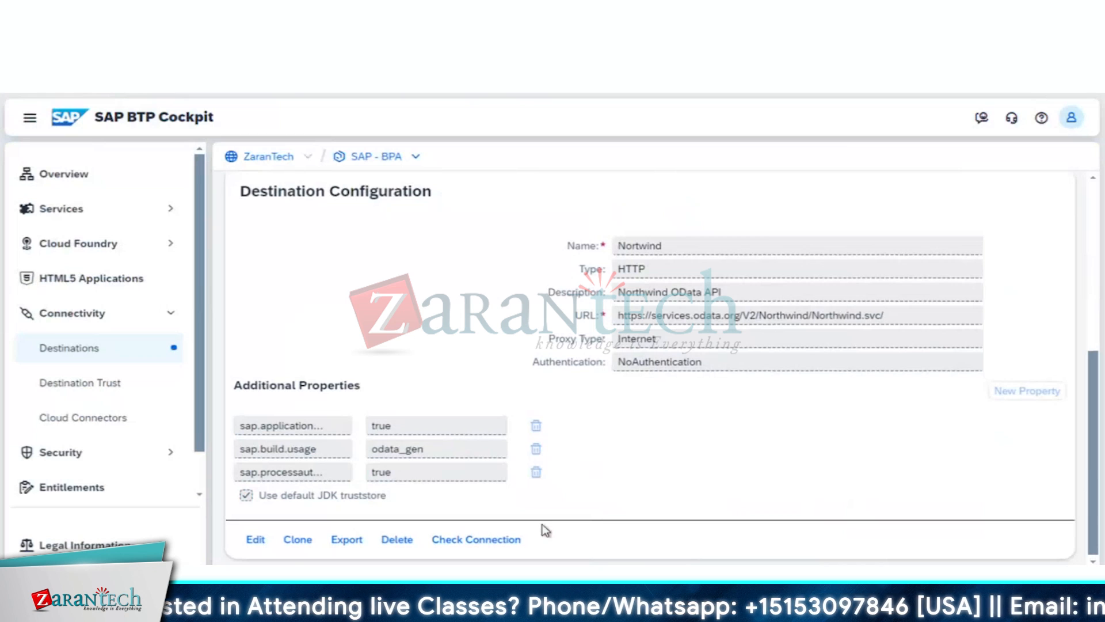
pyautogui.click(487, 543)
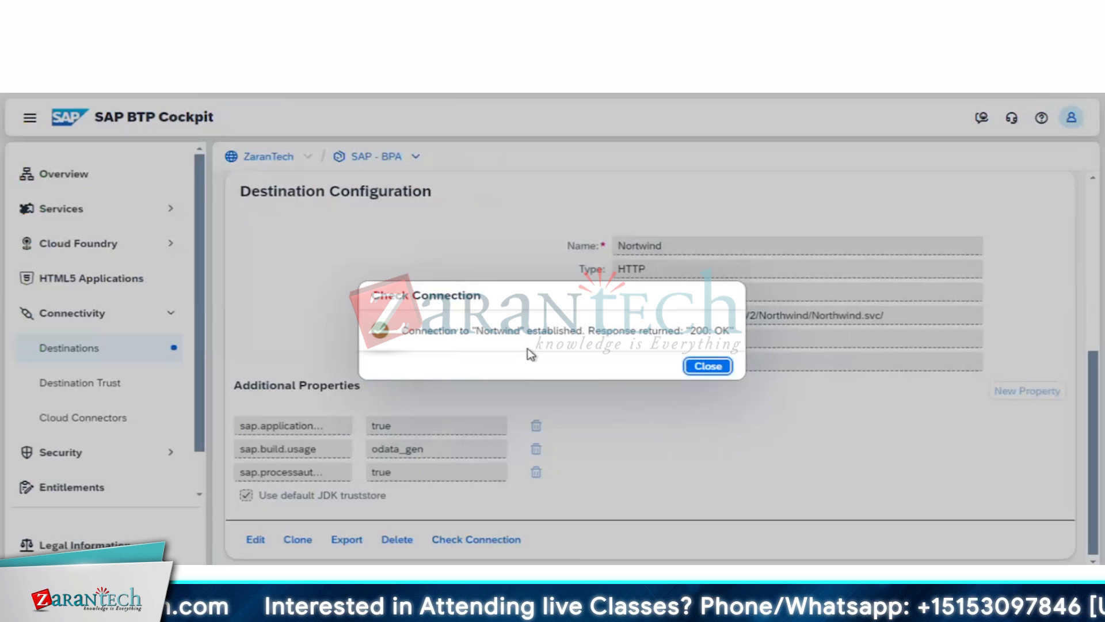
pyautogui.click(706, 369)
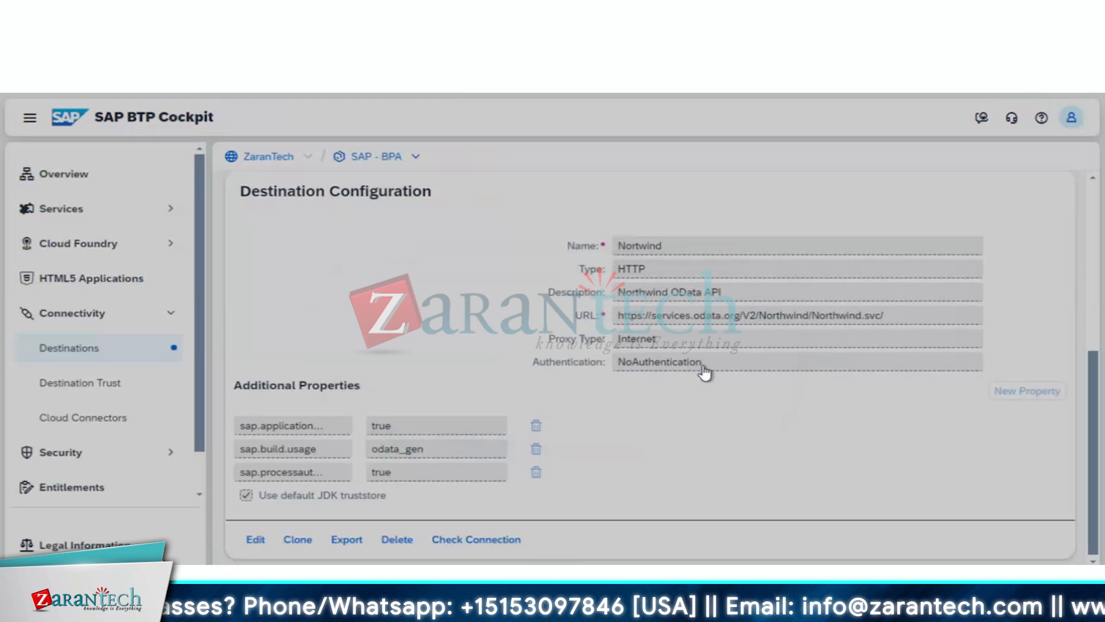
pyautogui.scroll(2, 483, 296)
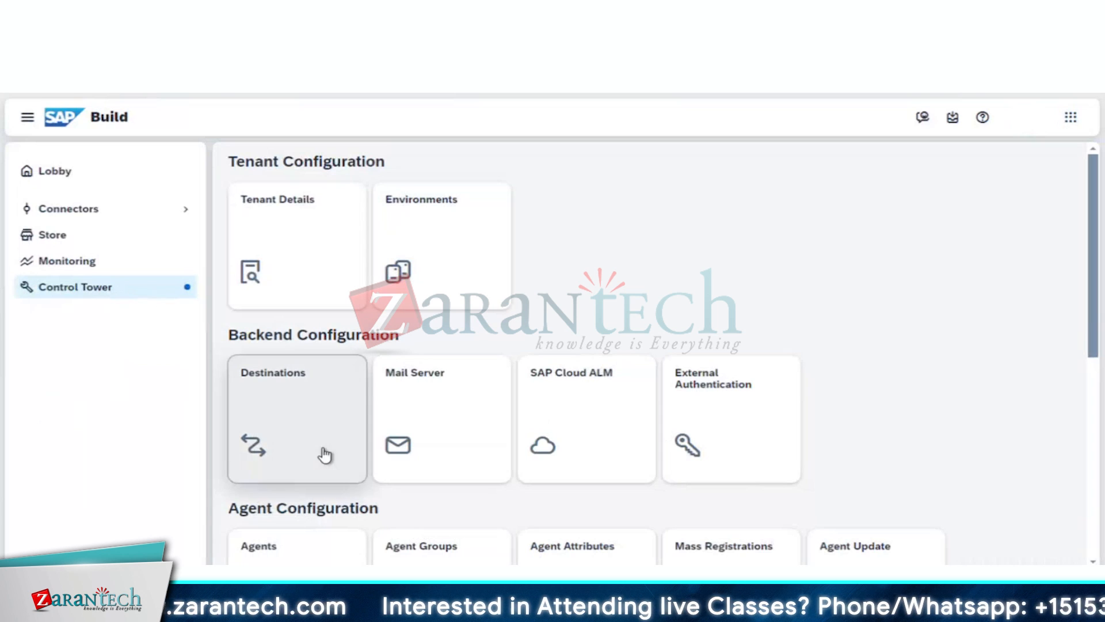
# - Add the Nortwind destination to the Control Tower's Destinations and associate it with all environments
pyautogui.click(284, 403)
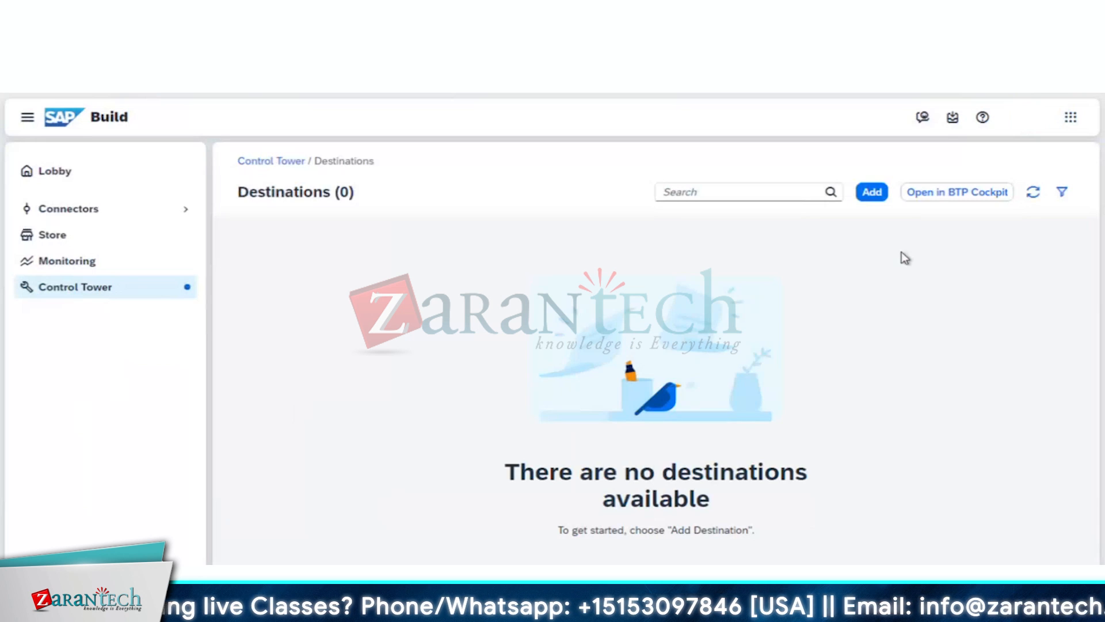
pyautogui.click(874, 194)
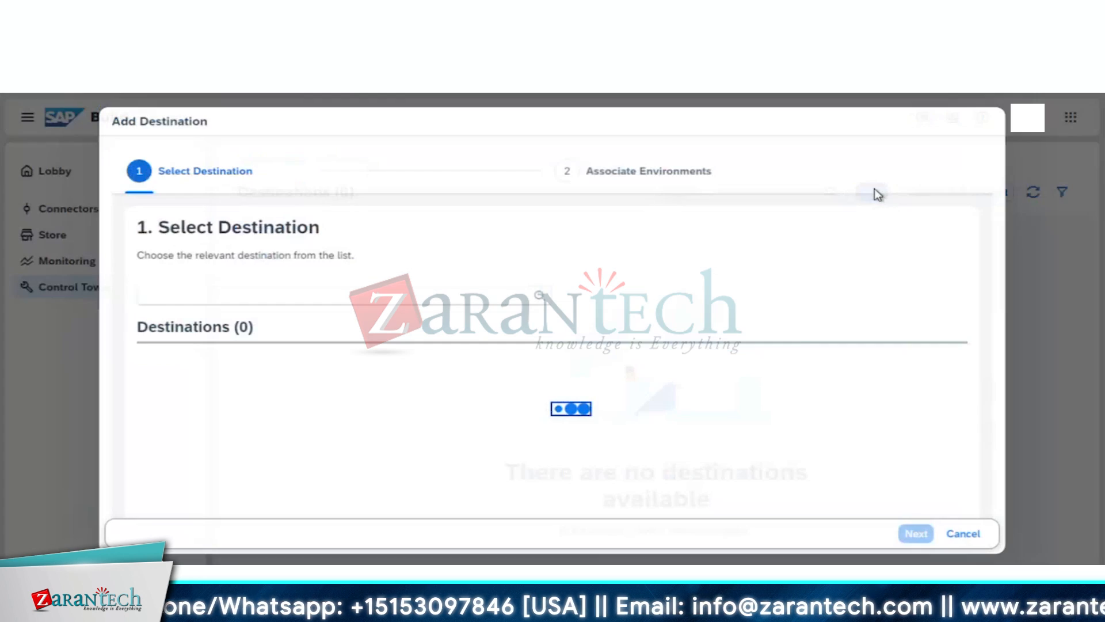
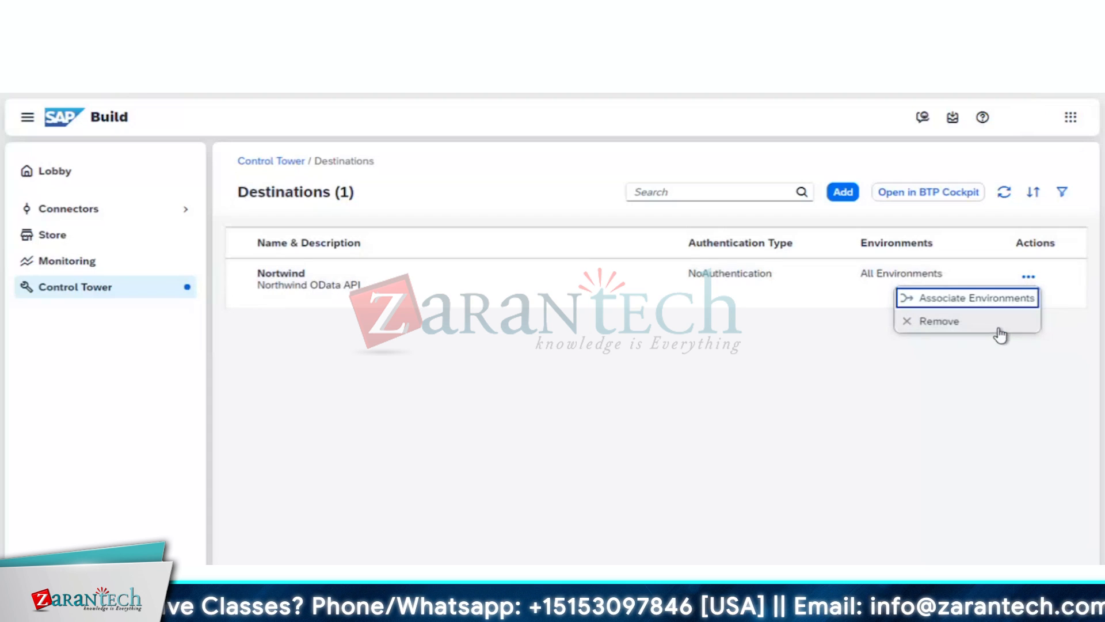
pyautogui.click(950, 397)
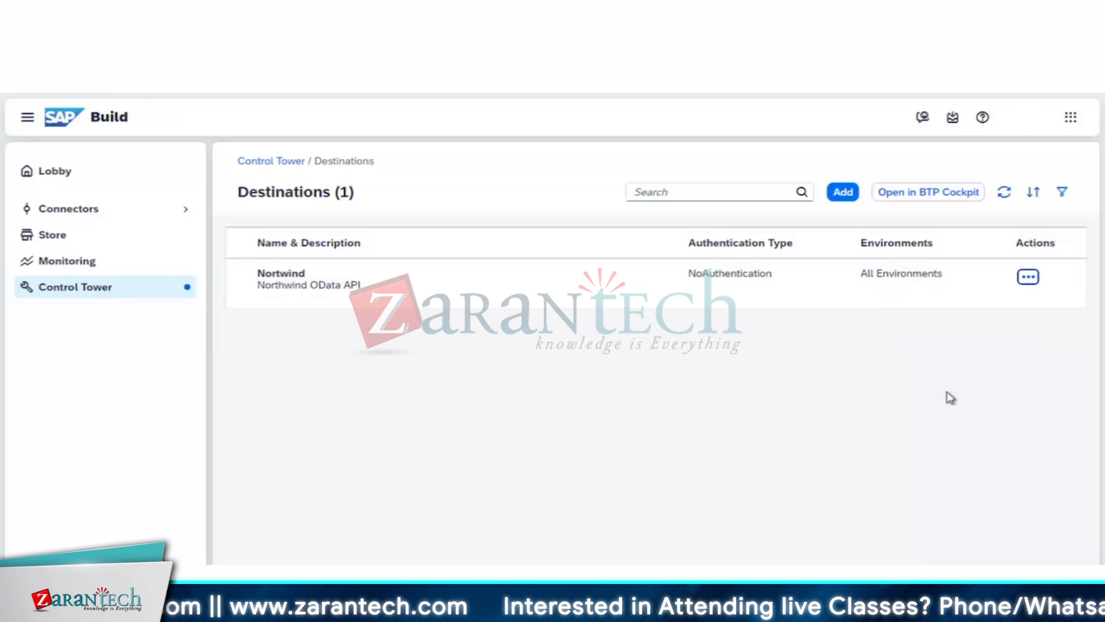
# - Start a new project from the Lobby as an automated process of the Business Process type
pyautogui.click(164, 175)
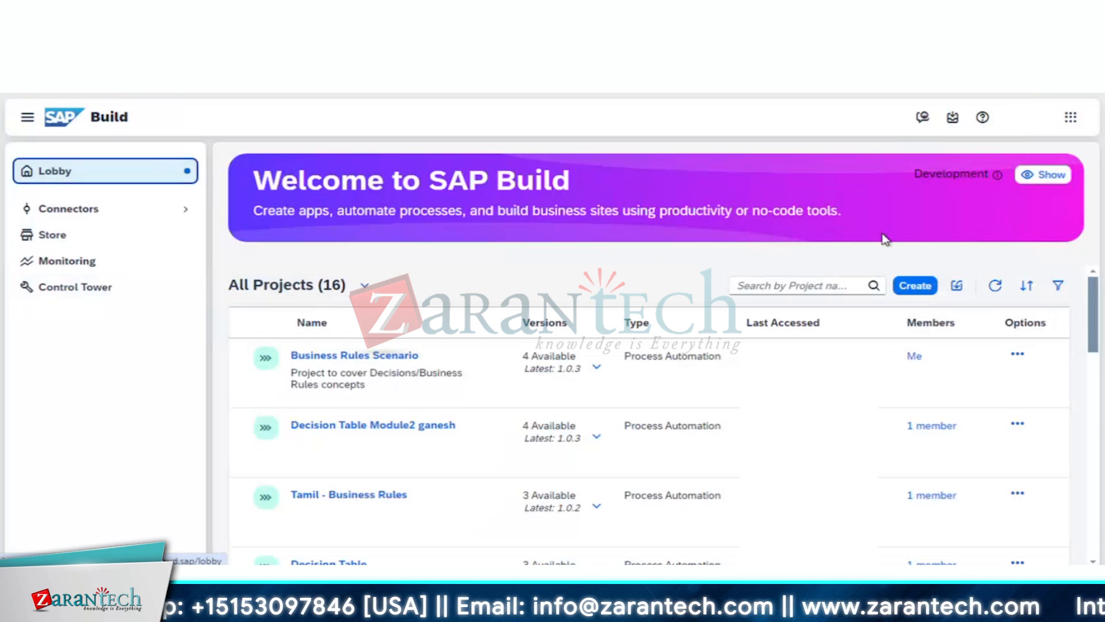
pyautogui.click(916, 286)
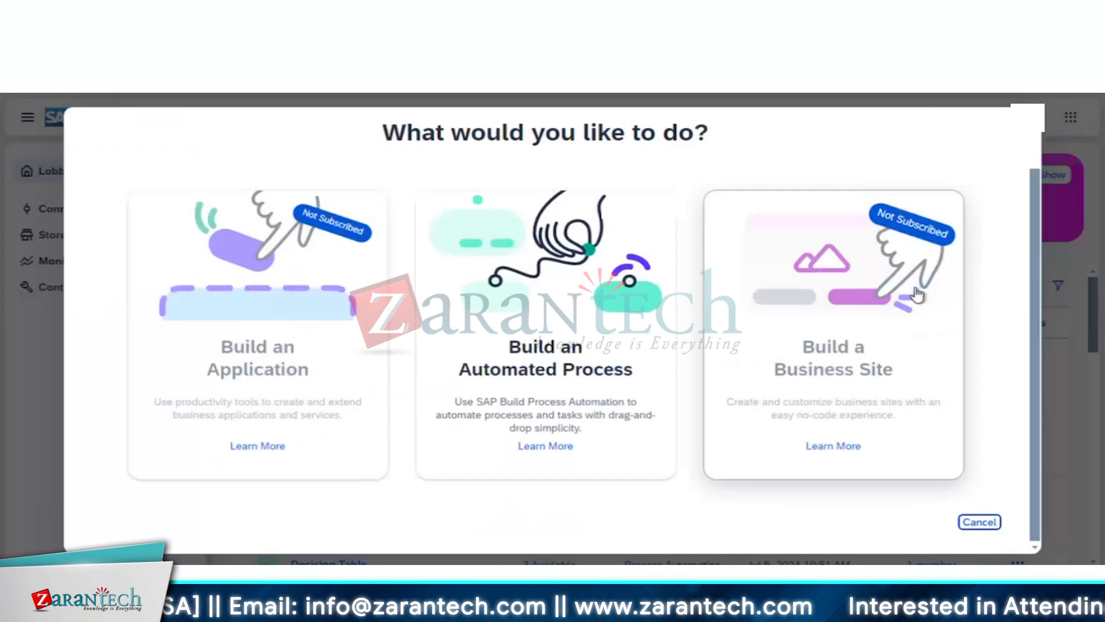
pyautogui.click(517, 347)
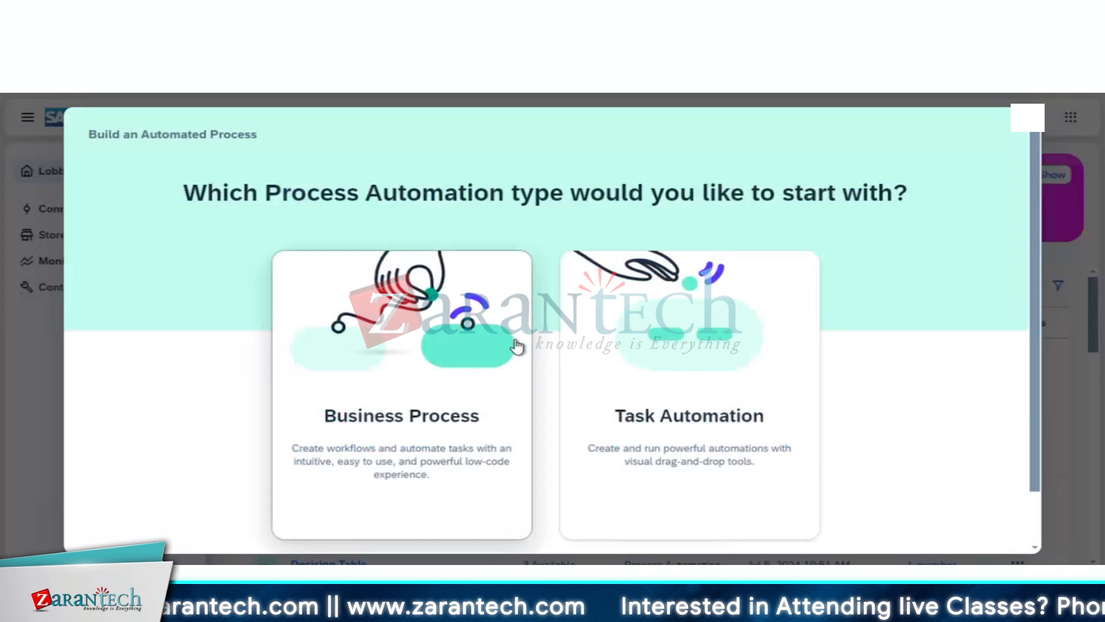
pyautogui.click(412, 413)
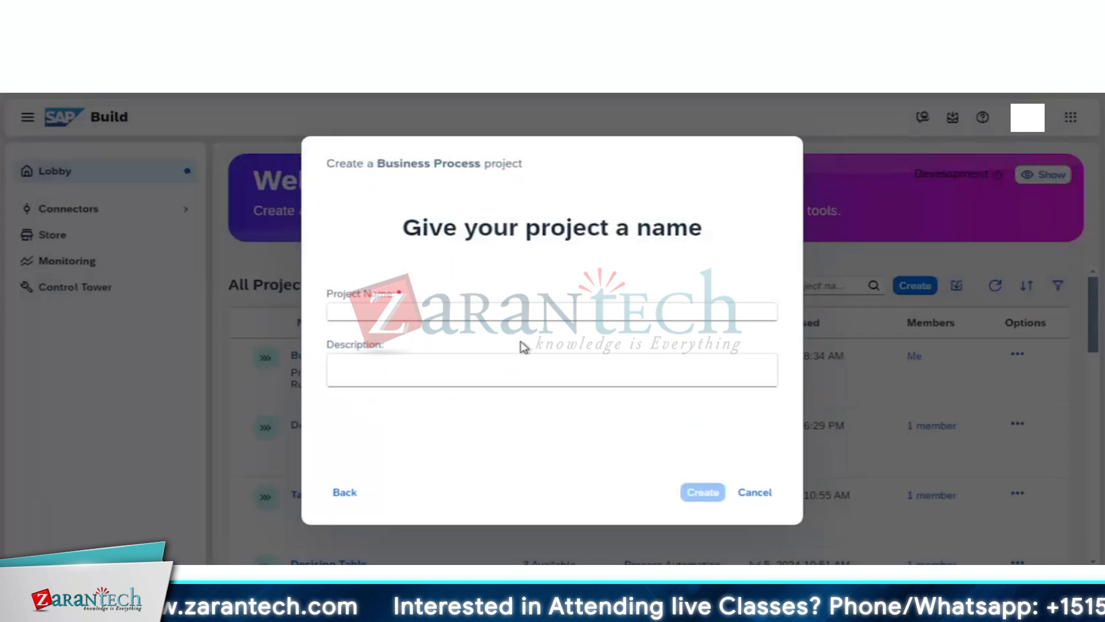
pyautogui.click(492, 313)
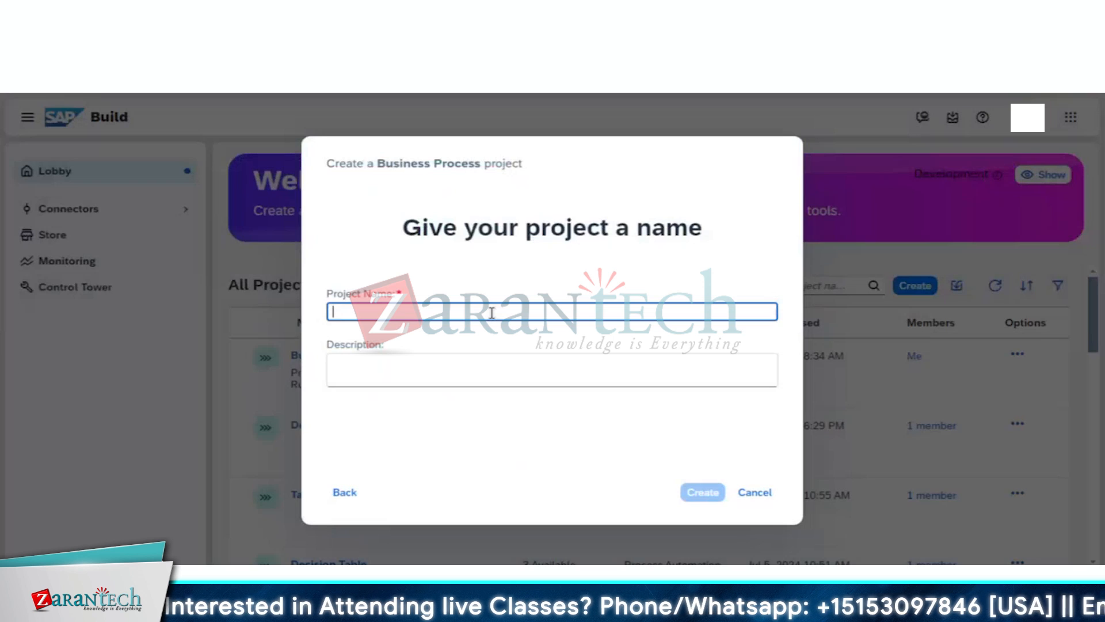
pyautogui.write('Relocat')
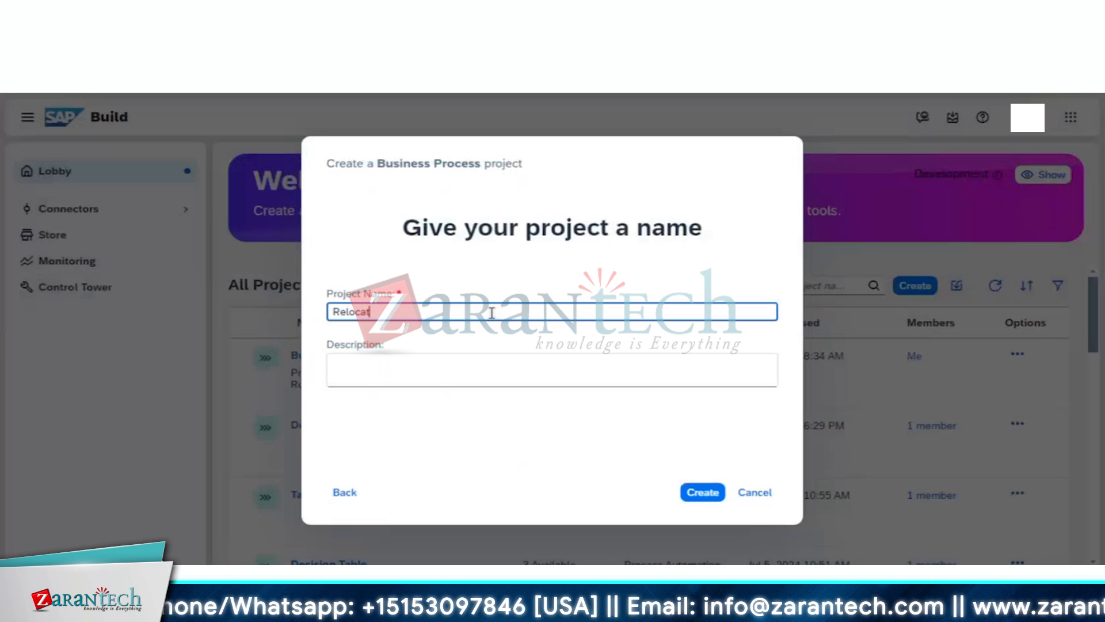
pyautogui.write('ion')
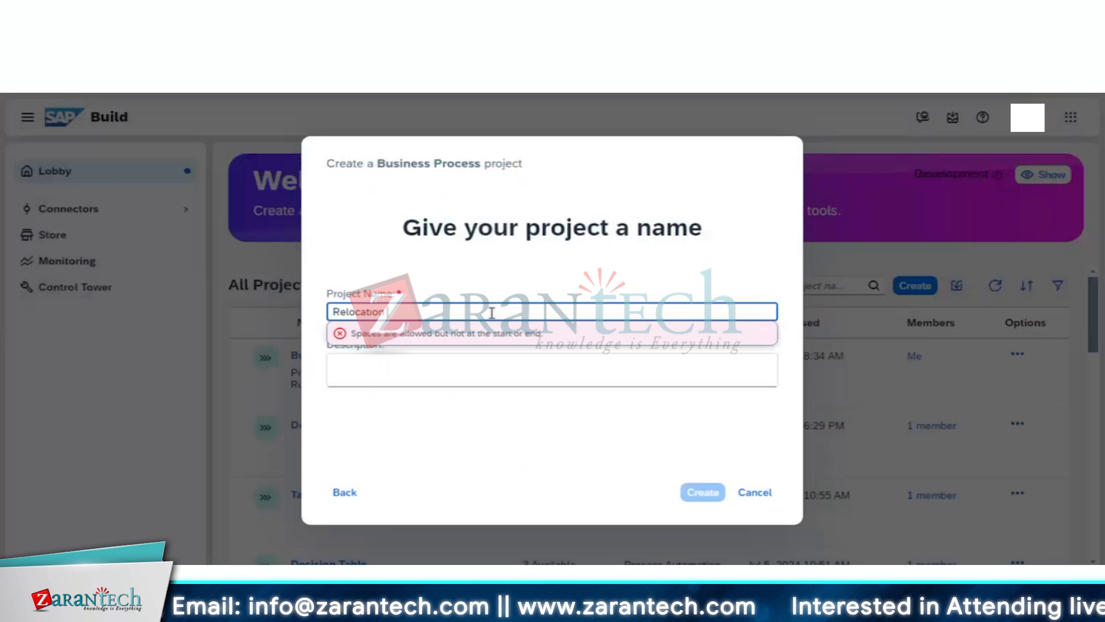
pyautogui.press('BackSpace')
pyautogui.press('BackSpace')
pyautogui.press('BackSpace')
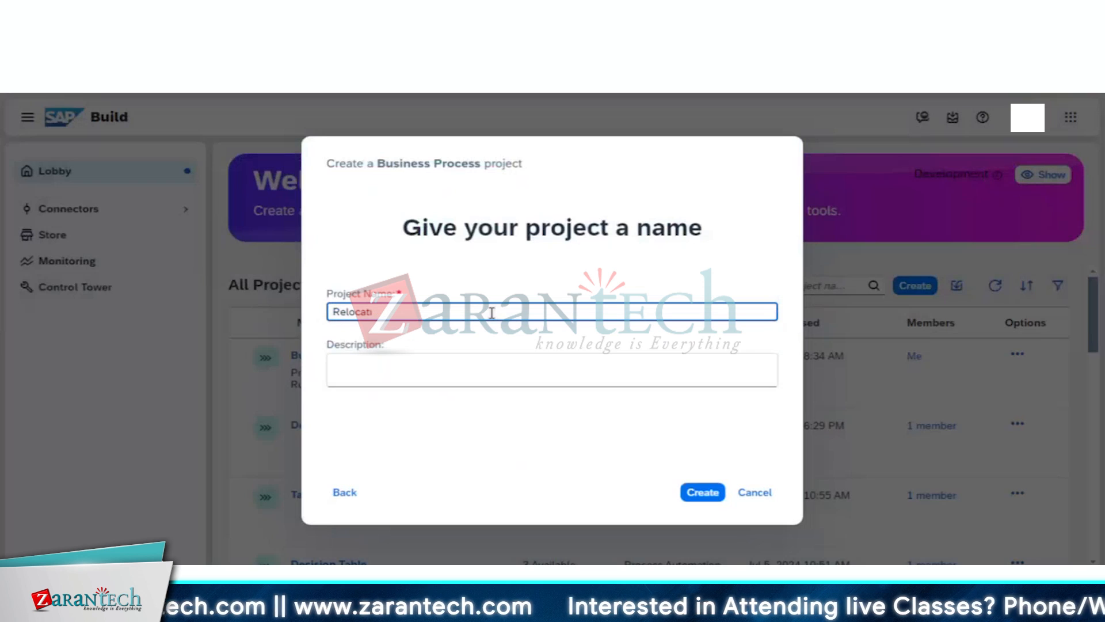
pyautogui.press('BackSpace')
pyautogui.press('BackSpace')
pyautogui.press('BackSpace')
pyautogui.press('BackSpace')
pyautogui.press('BackSpace')
pyautogui.press('BackSpace')
pyautogui.press('BackSpace')
pyautogui.press('BackSpace')
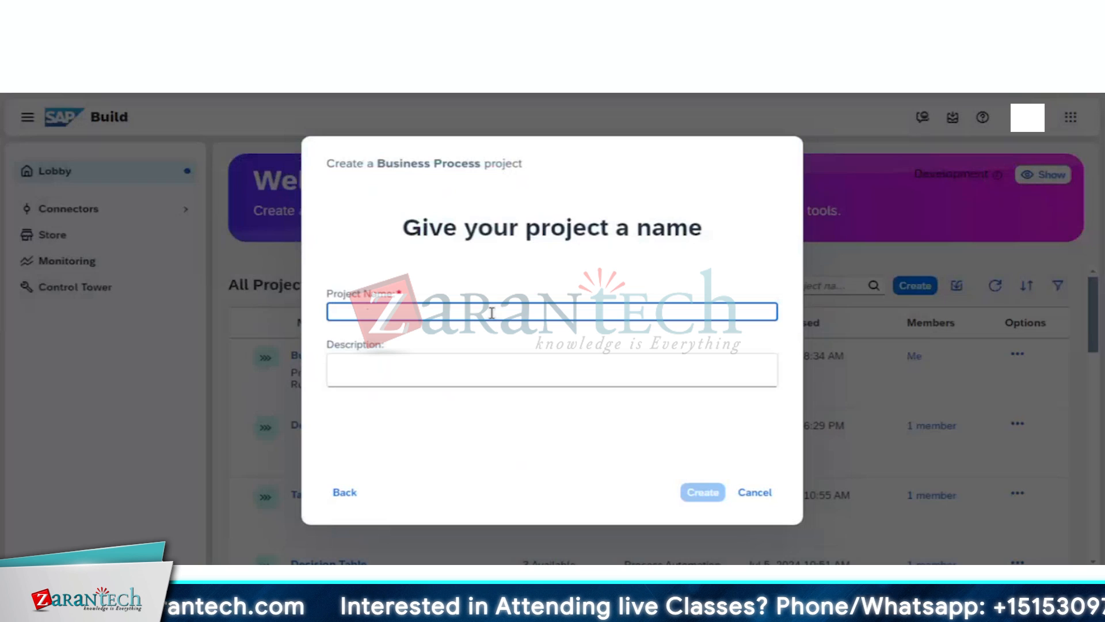
# - Name the new project Employee_Relocation_Approval
pyautogui.write('Em')
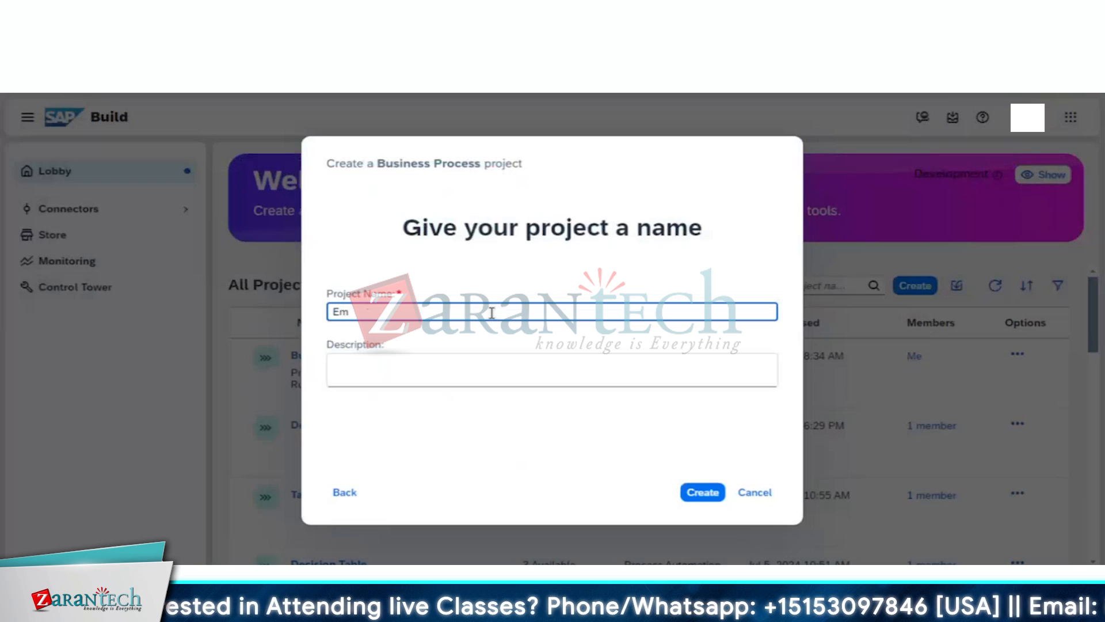
pyautogui.write('ploy')
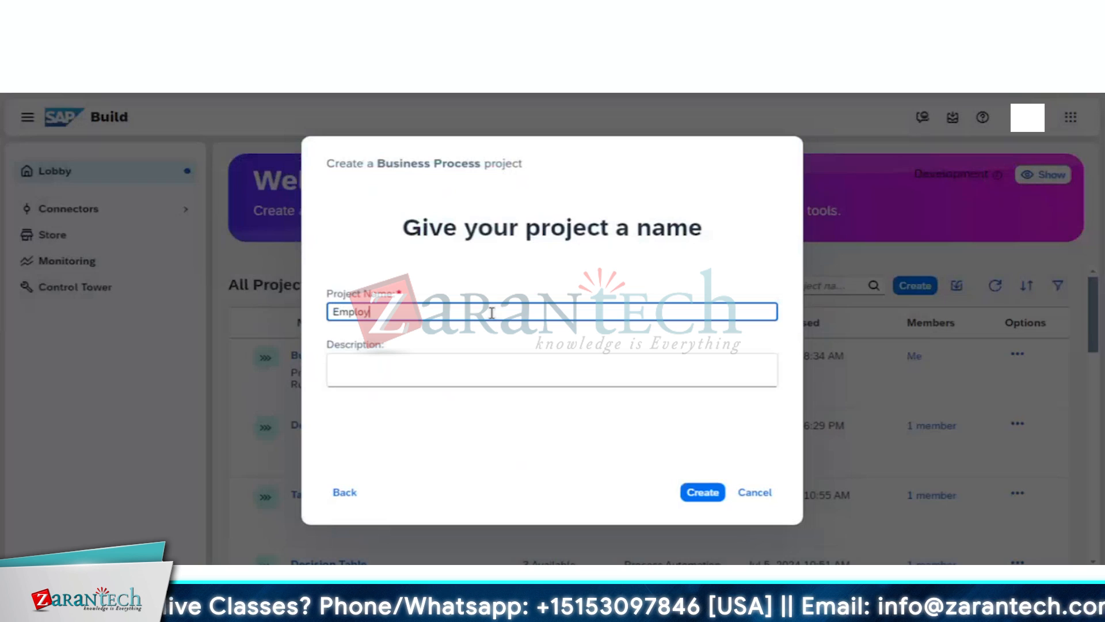
pyautogui.write('ee ')
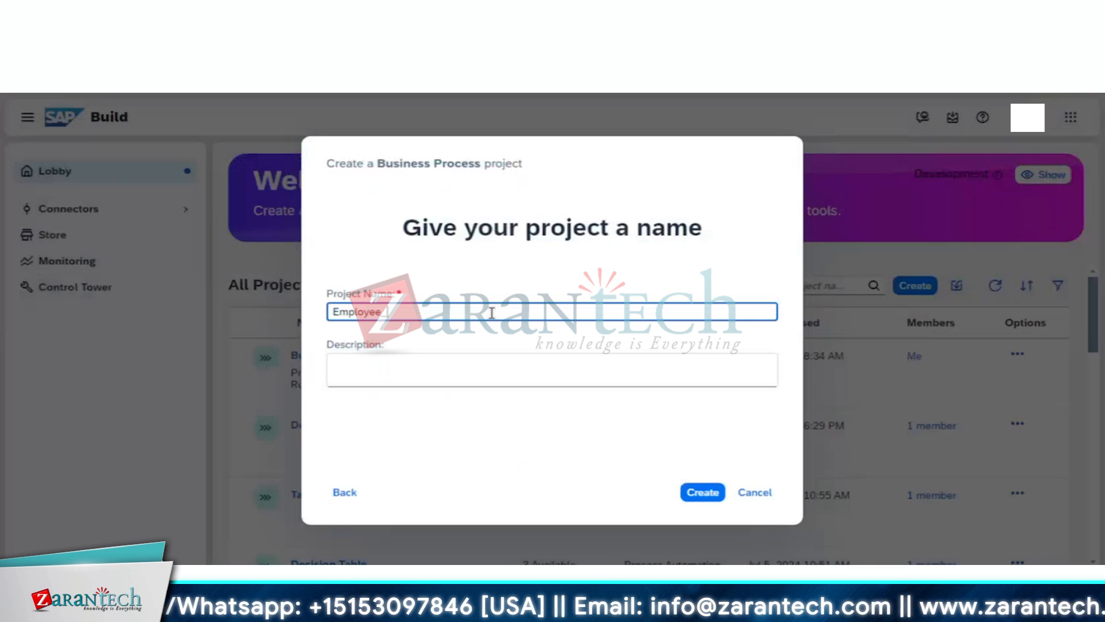
pyautogui.write('Relo')
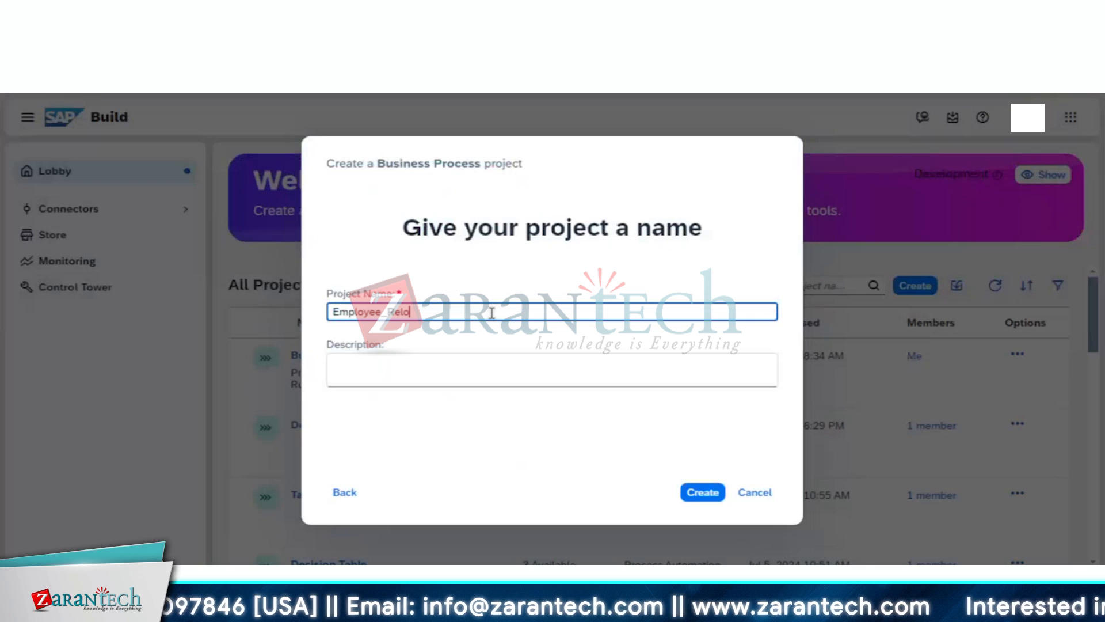
pyautogui.write('cation')
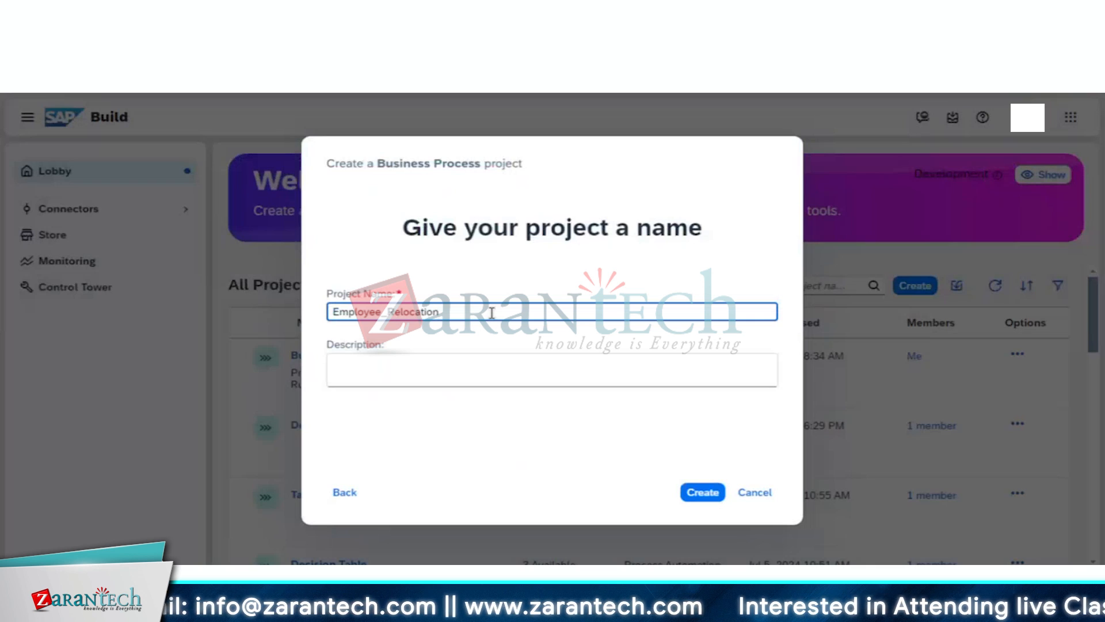
pyautogui.write('_')
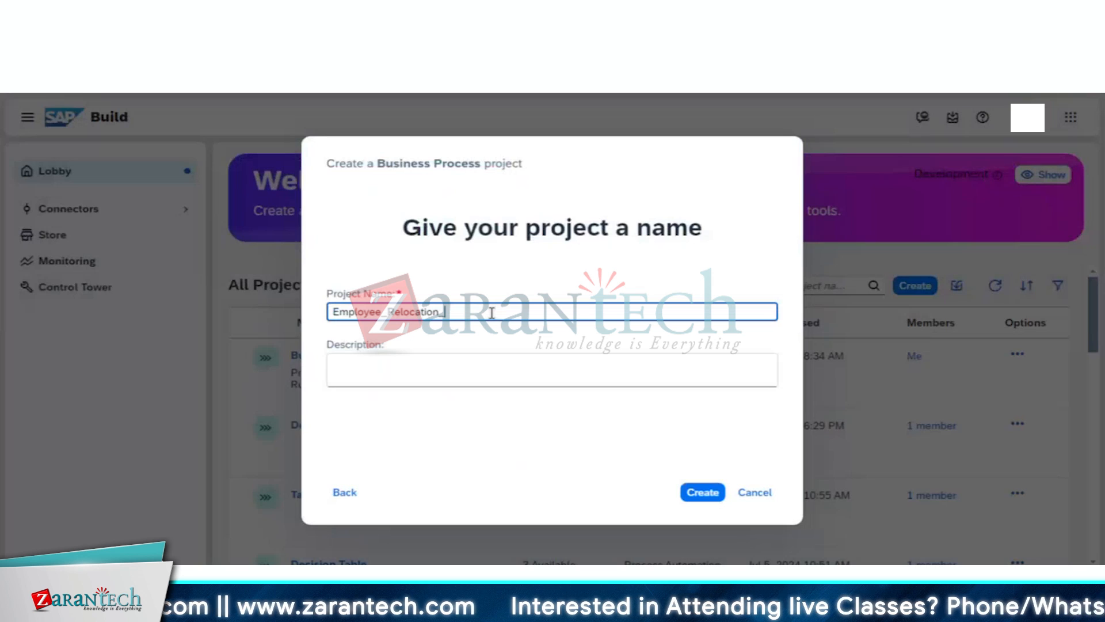
pyautogui.write('Approval')
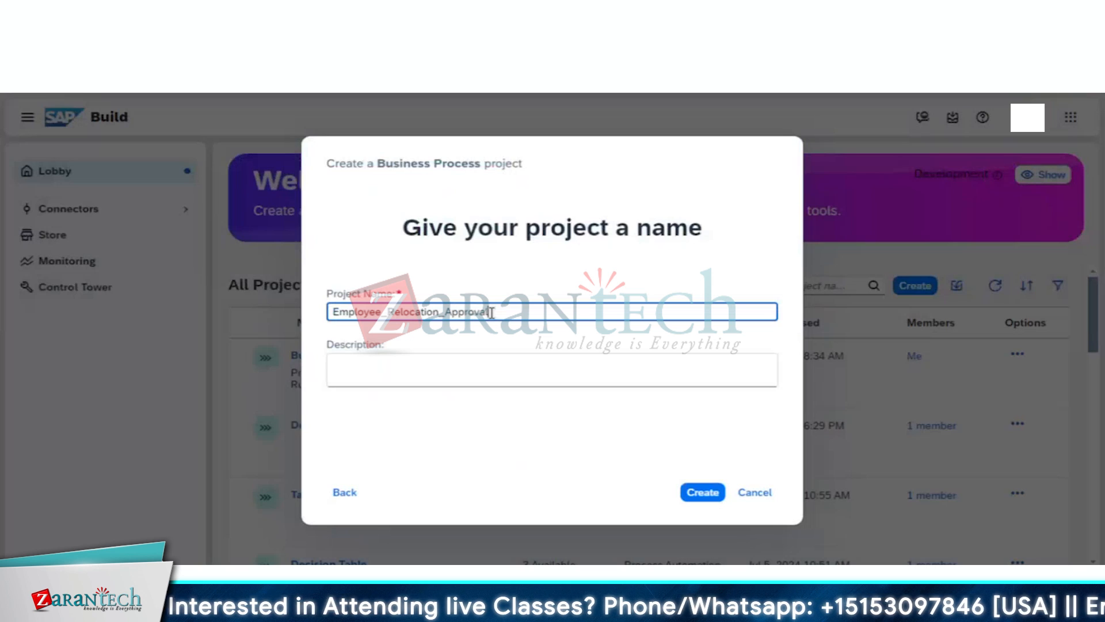
# - Give the project the description "Approval Process for employee relocation" and create it
pyautogui.click(500, 367)
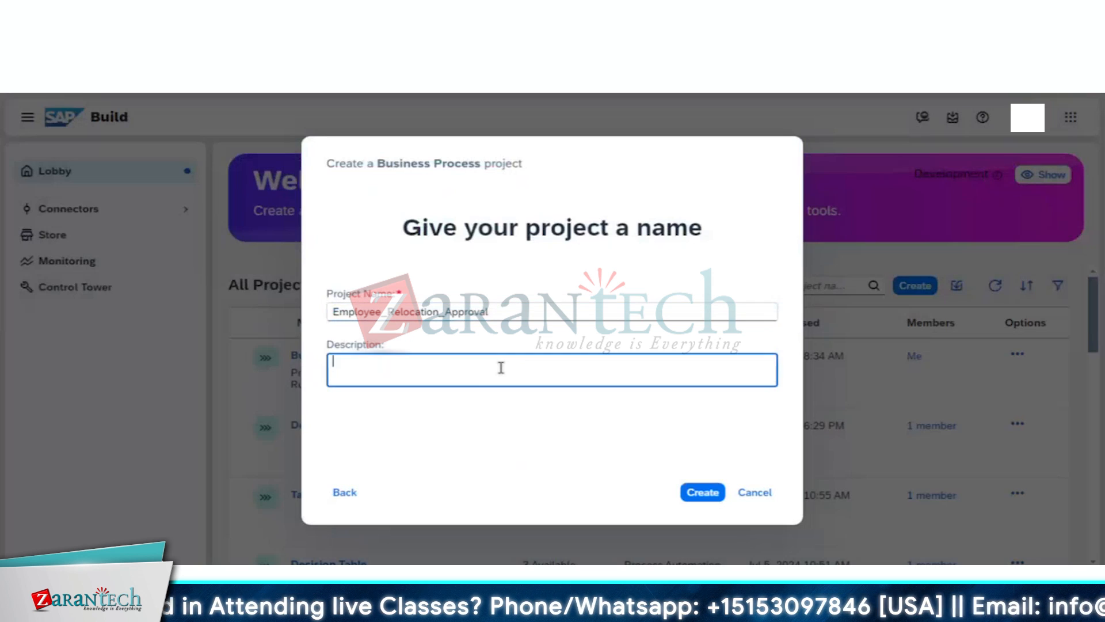
pyautogui.write('Approval')
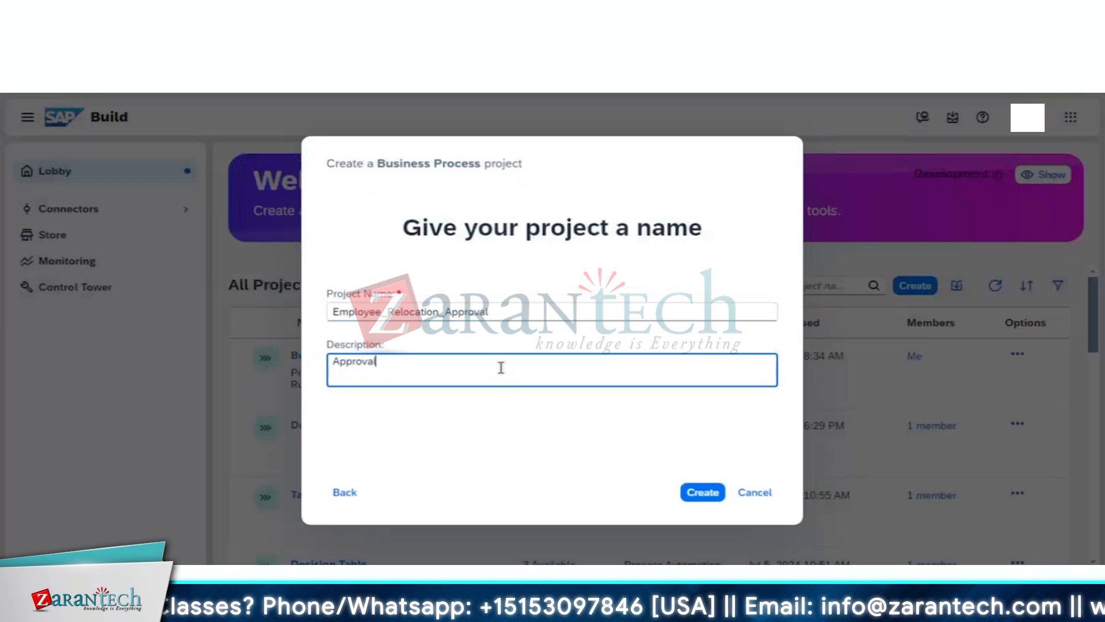
pyautogui.write(' Pro')
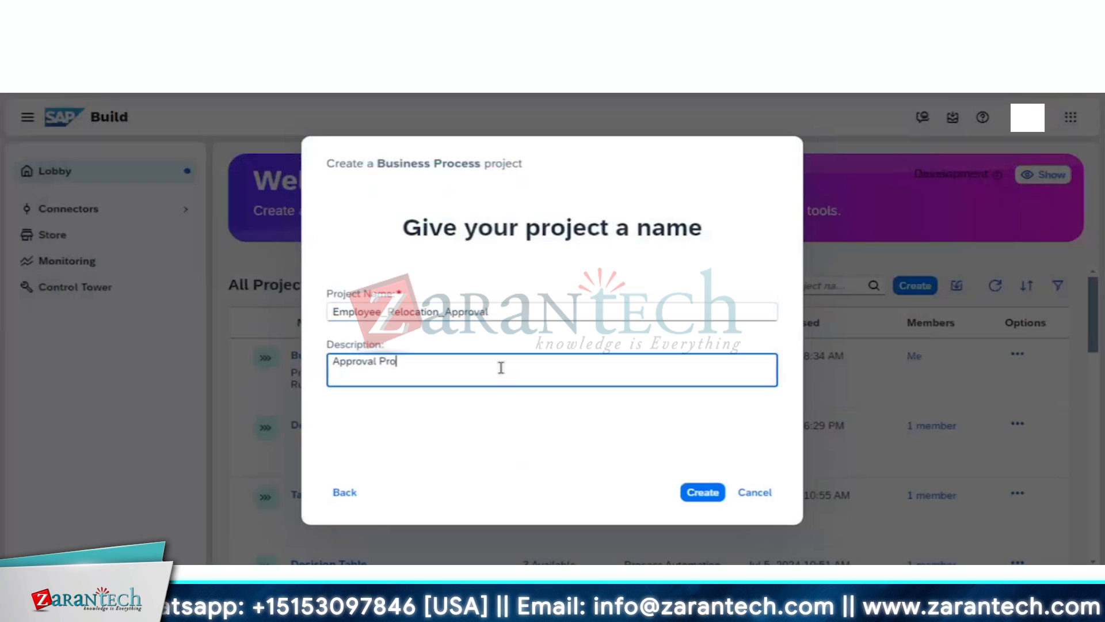
pyautogui.write('cess ')
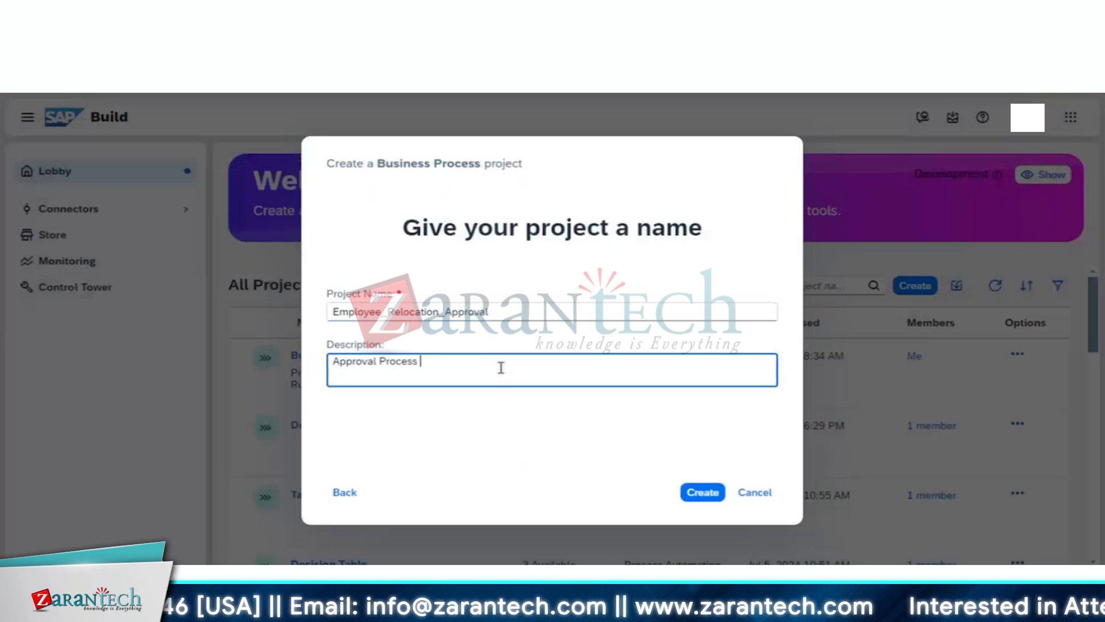
pyautogui.write('for em')
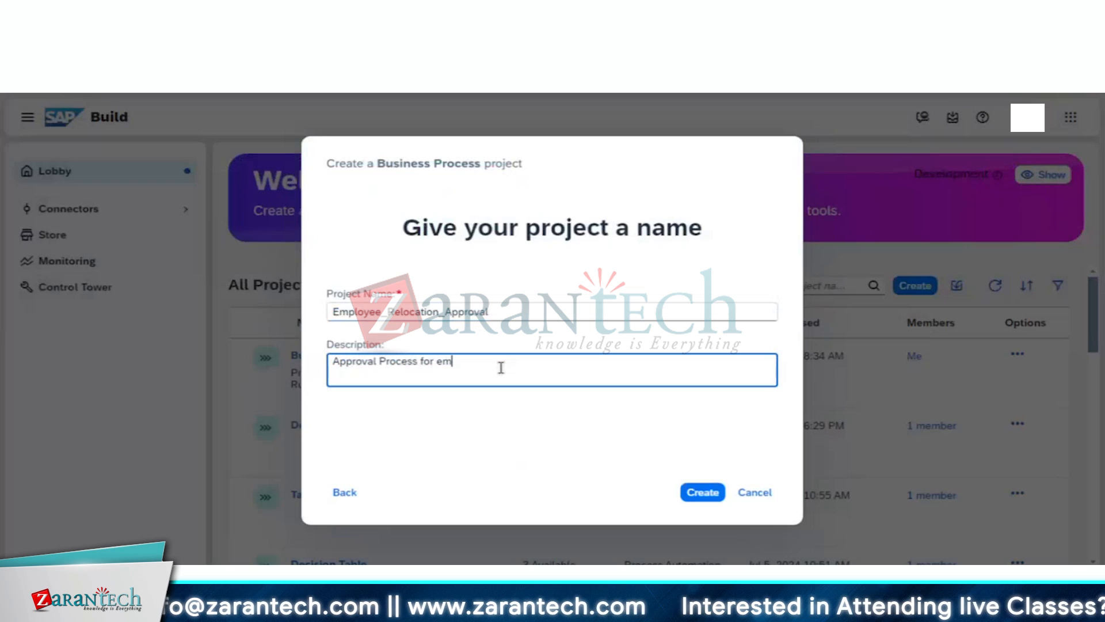
pyautogui.write('ployee ')
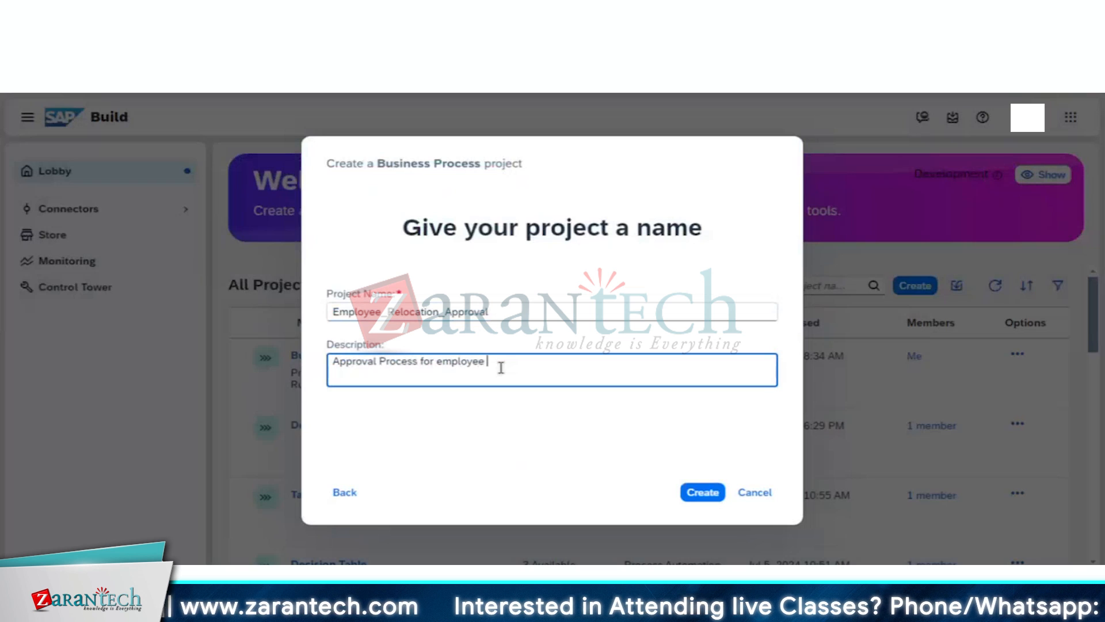
pyautogui.write('relocTION')
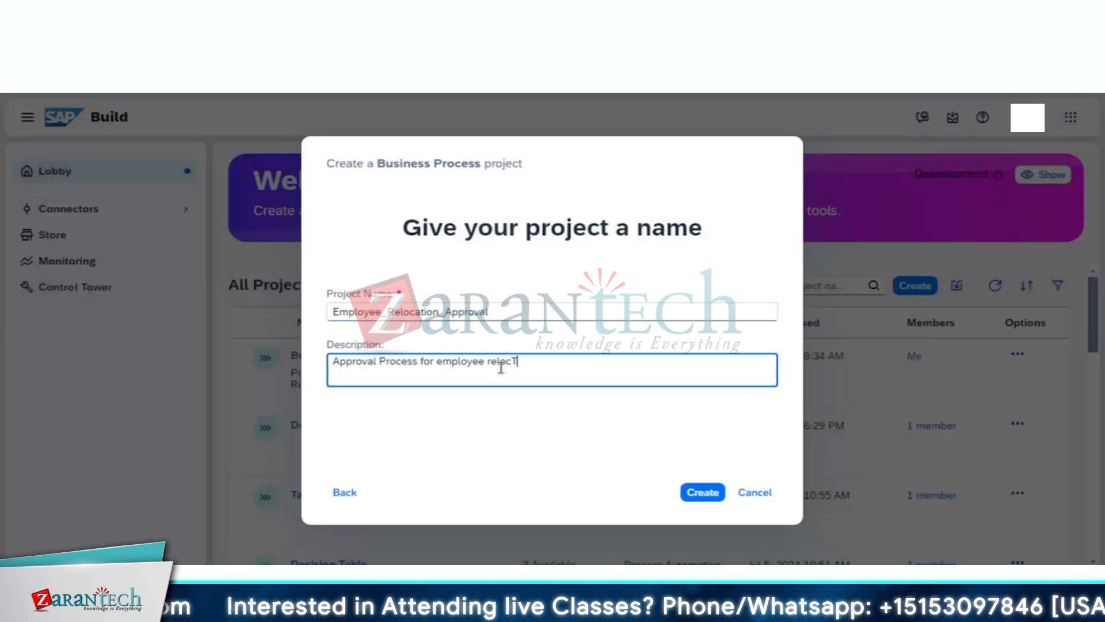
pyautogui.press('BackSpace')
pyautogui.press('BackSpace')
pyautogui.press('BackSpace')
pyautogui.press('BackSpace')
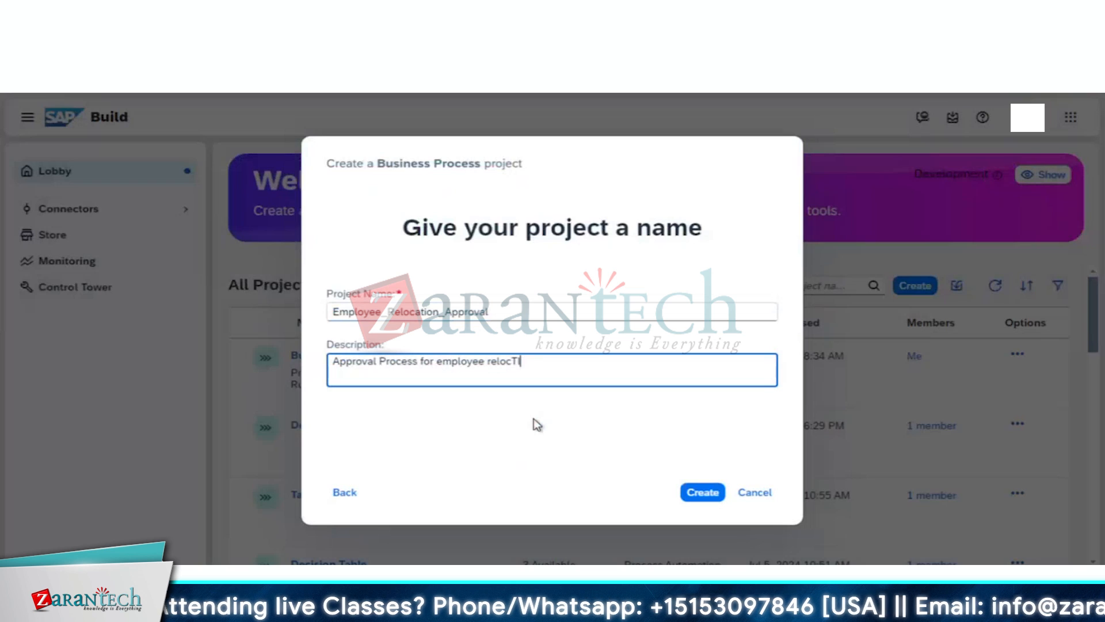
pyautogui.press('BackSpace')
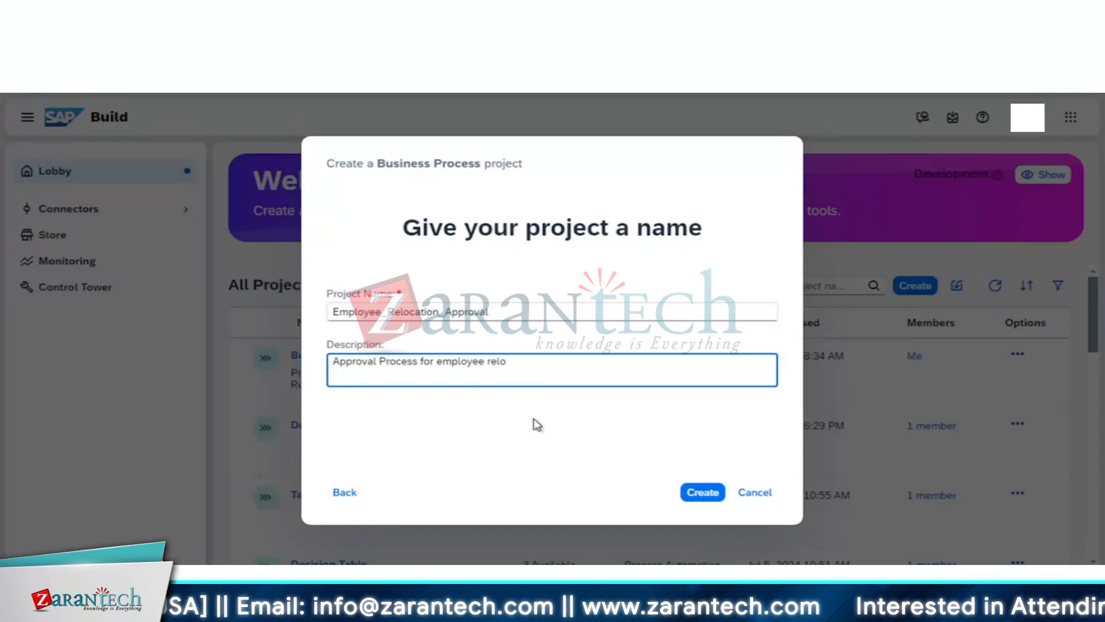
pyautogui.write('cation')
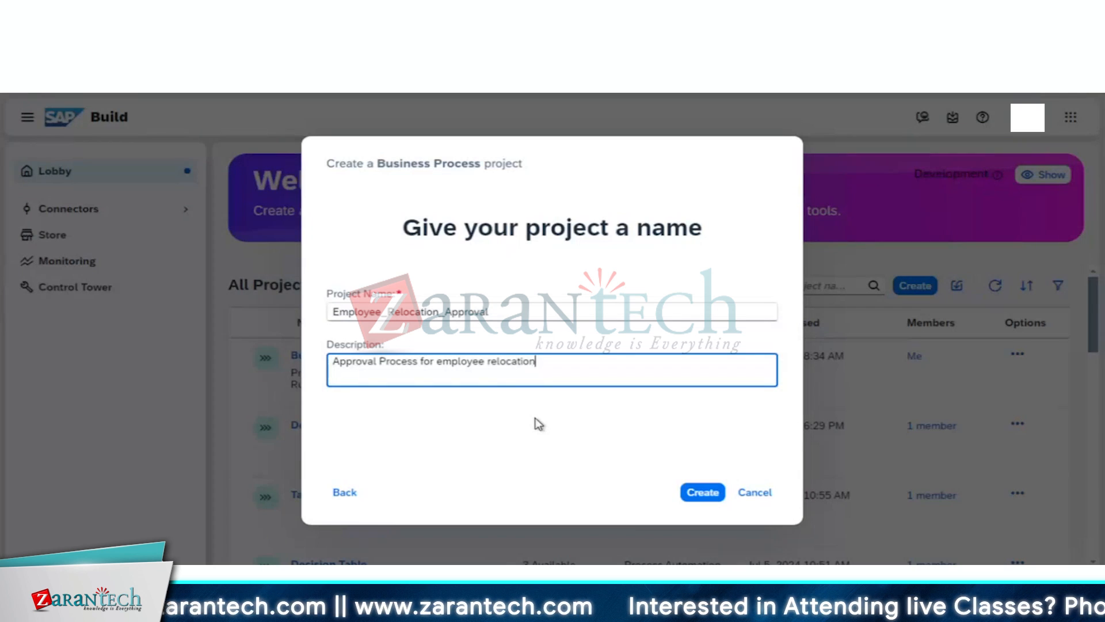
pyautogui.click(706, 494)
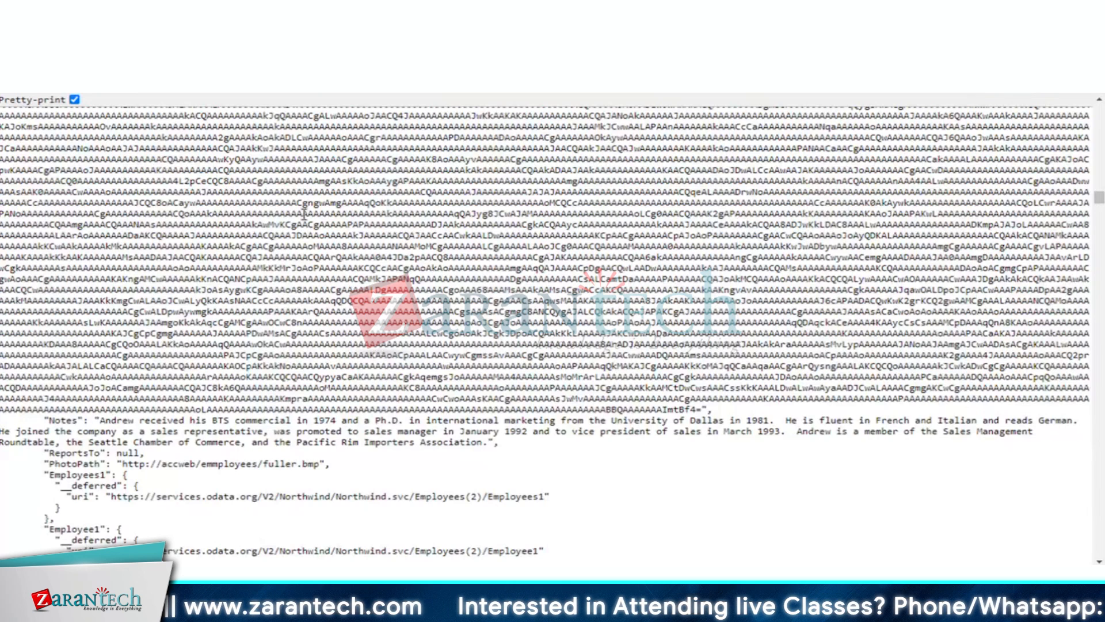
# - Review the employee records in the Northwind OData service response, going back towards the first record
pyautogui.scroll(1, 304, 214)
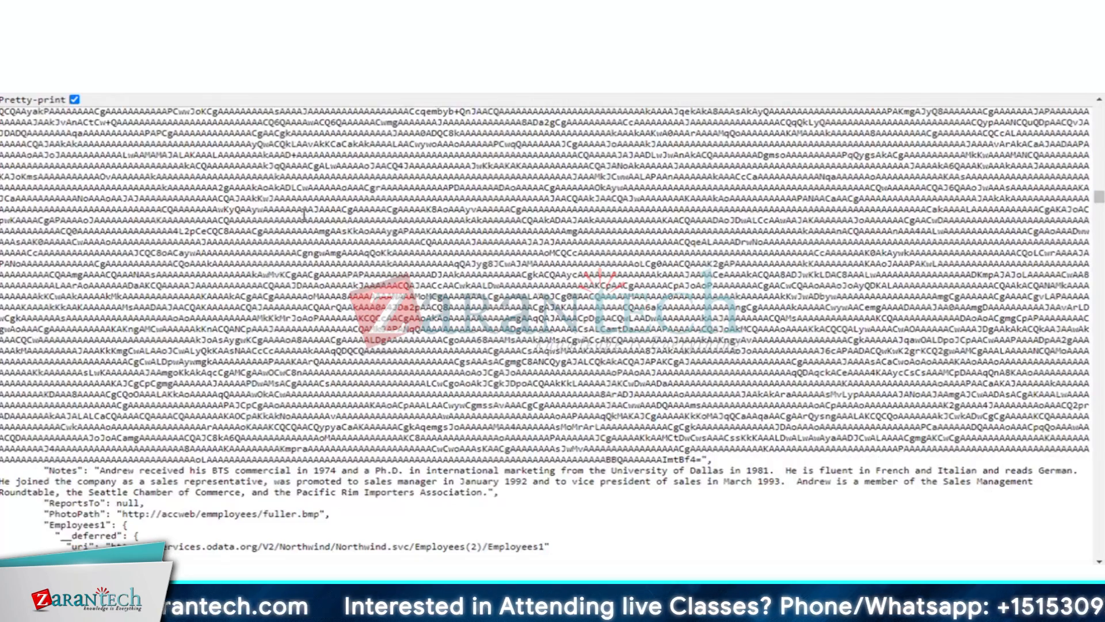
pyautogui.scroll(15, 304, 215)
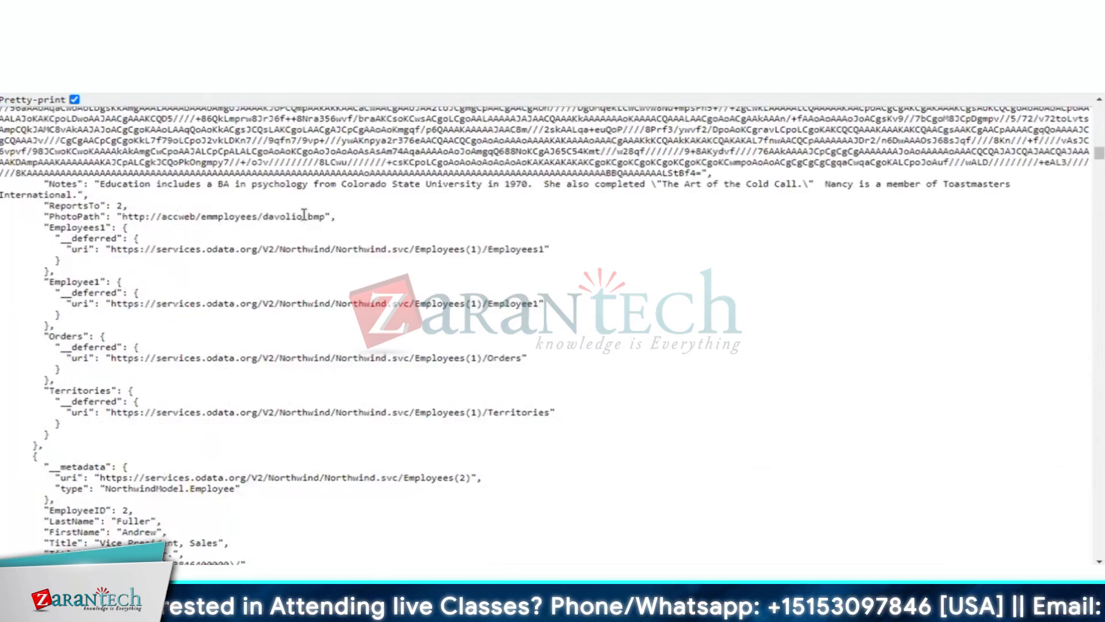
pyautogui.scroll(20, 304, 214)
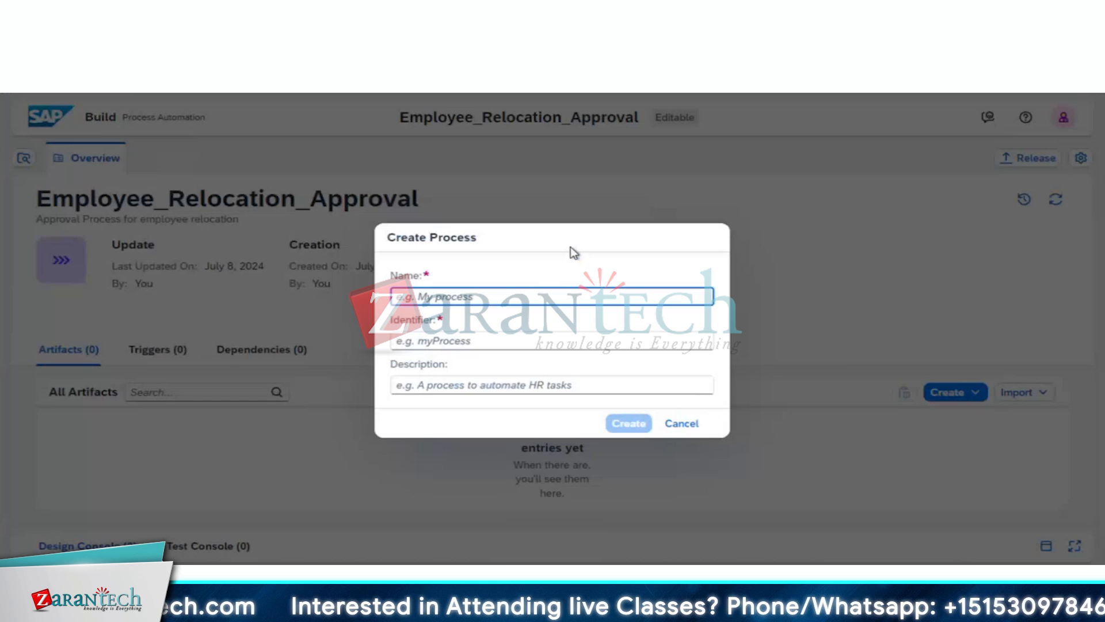
# - Create a process named Employee_Relocation in the Employee_Relocation_Approval project
pyautogui.write('Employe')
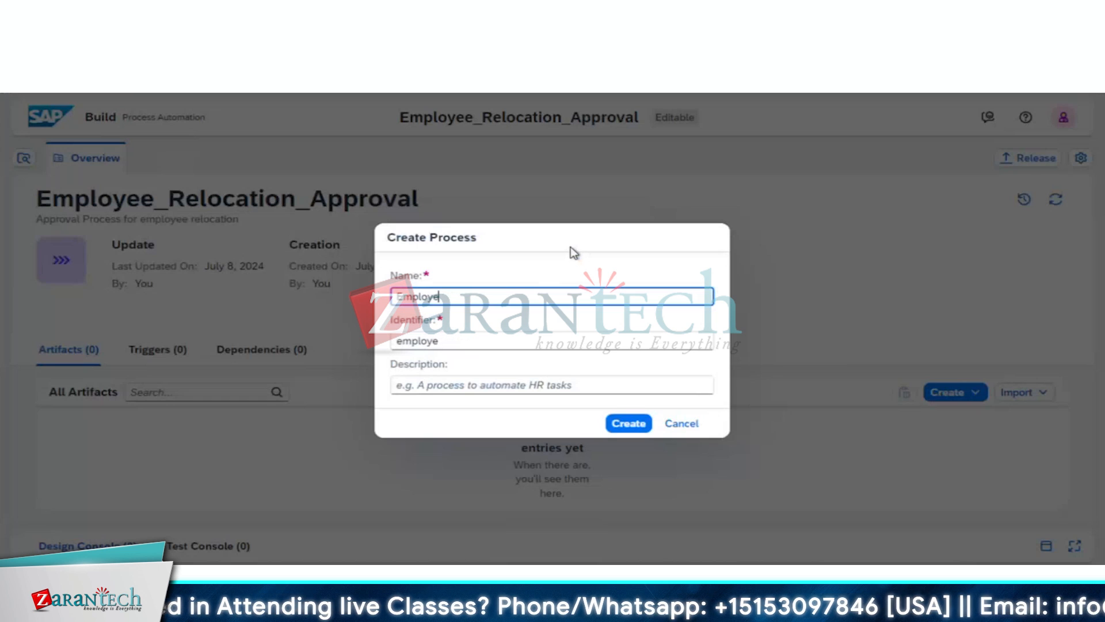
pyautogui.write('e_')
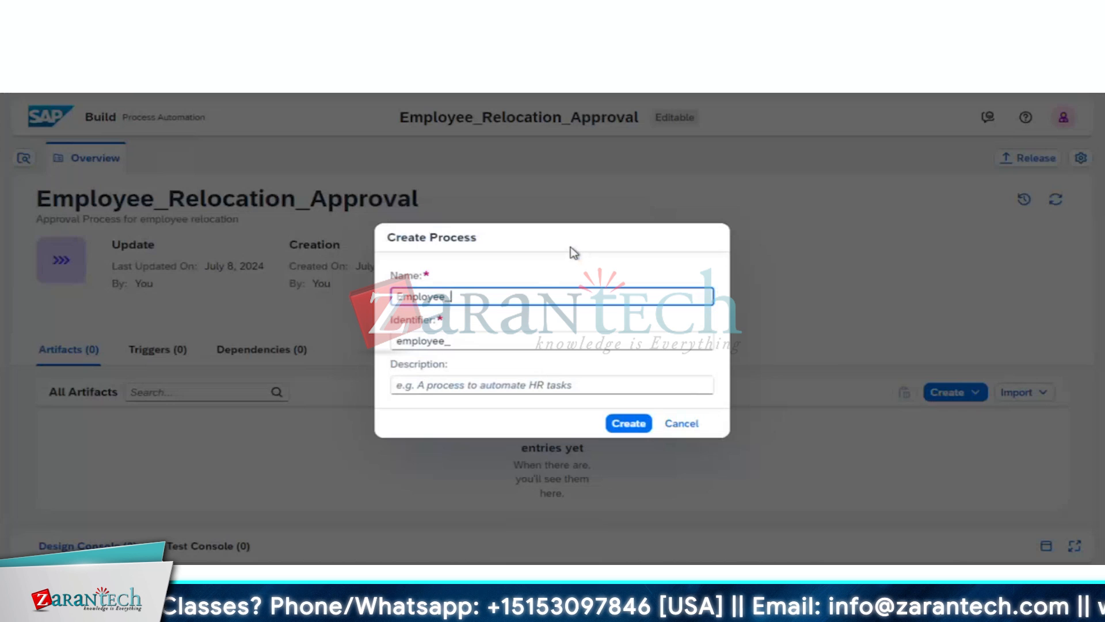
pyautogui.write('Relocation')
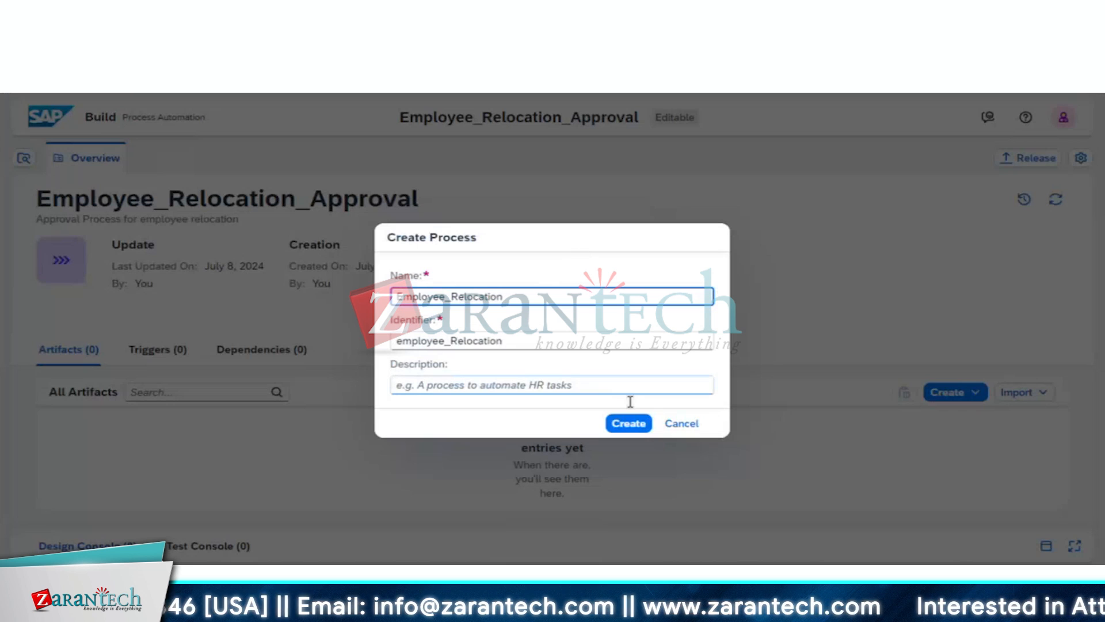
pyautogui.click(626, 423)
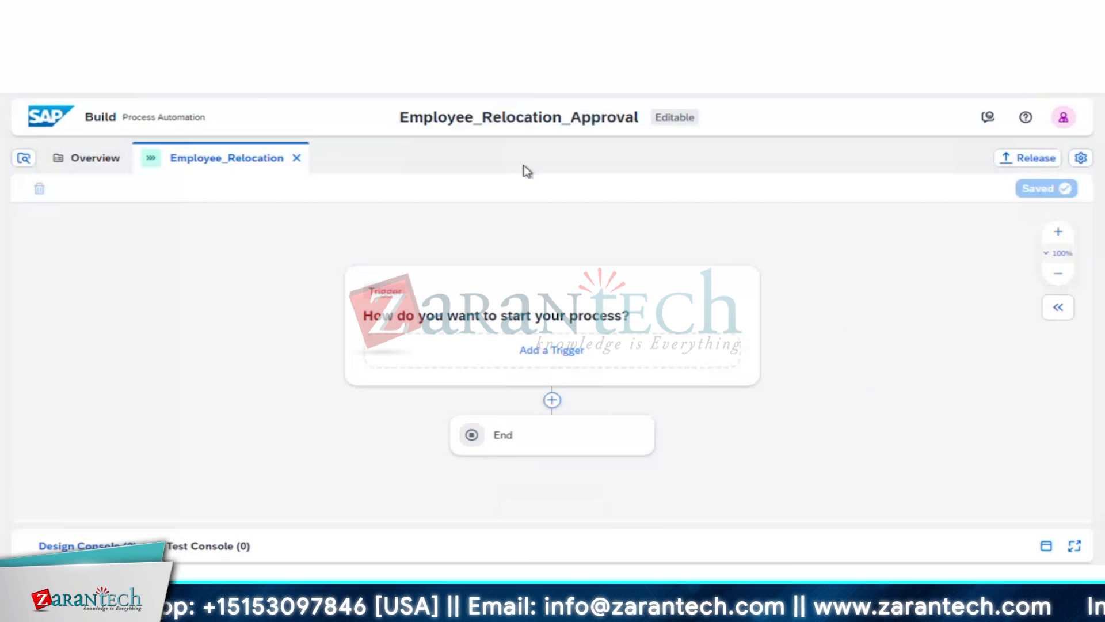
# - Return to the SAP Build lobby, open the Actions list of the connectors and dismiss the update notice
pyautogui.click(172, 15)
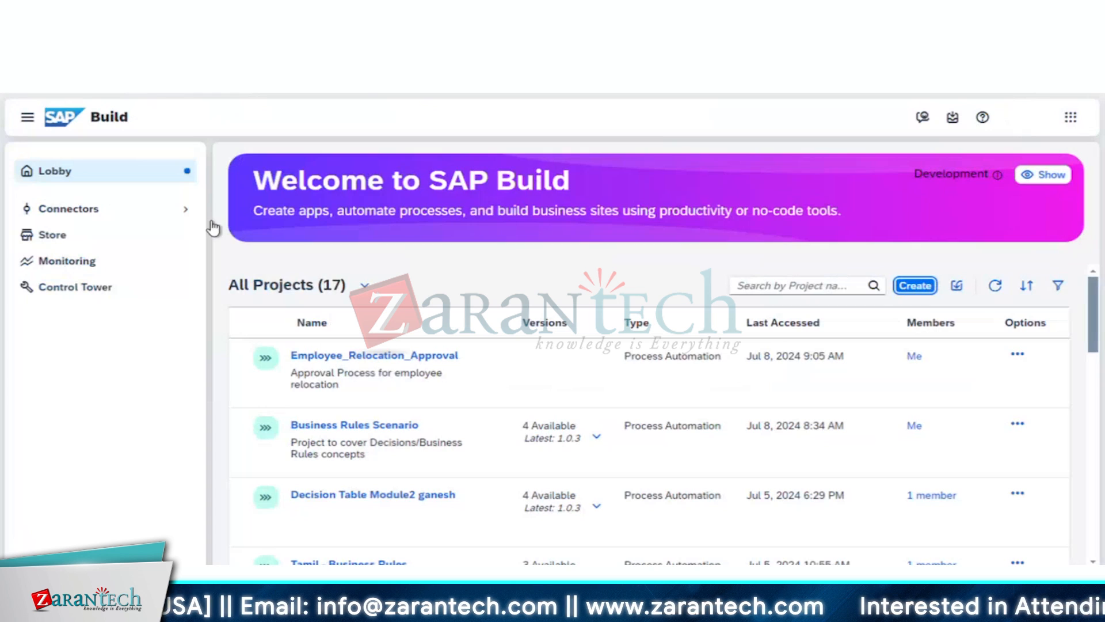
pyautogui.click(186, 211)
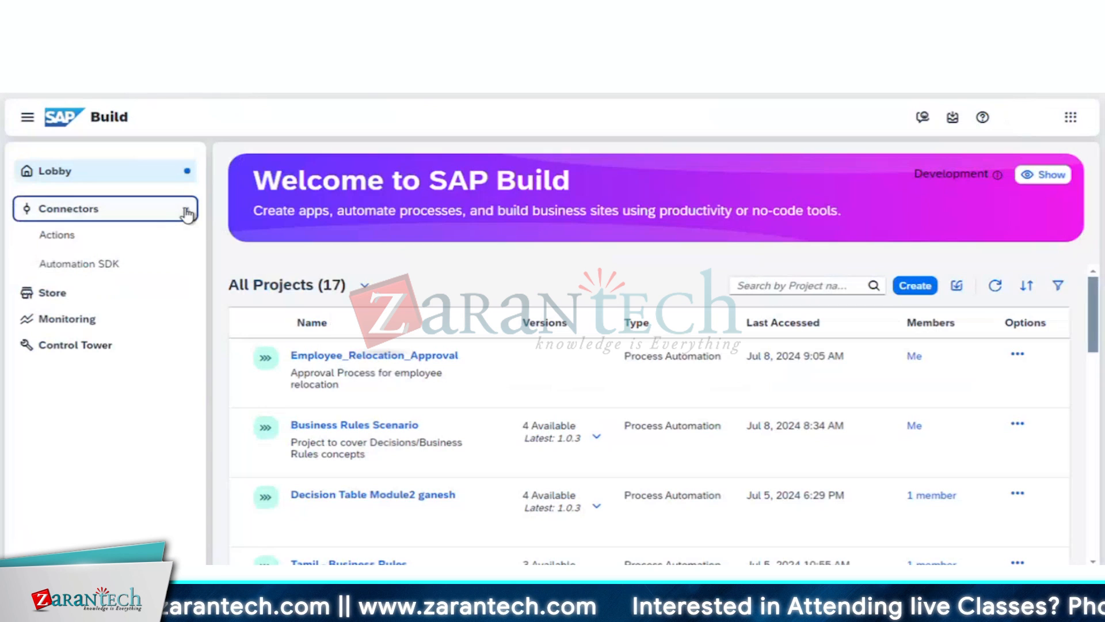
pyautogui.click(128, 241)
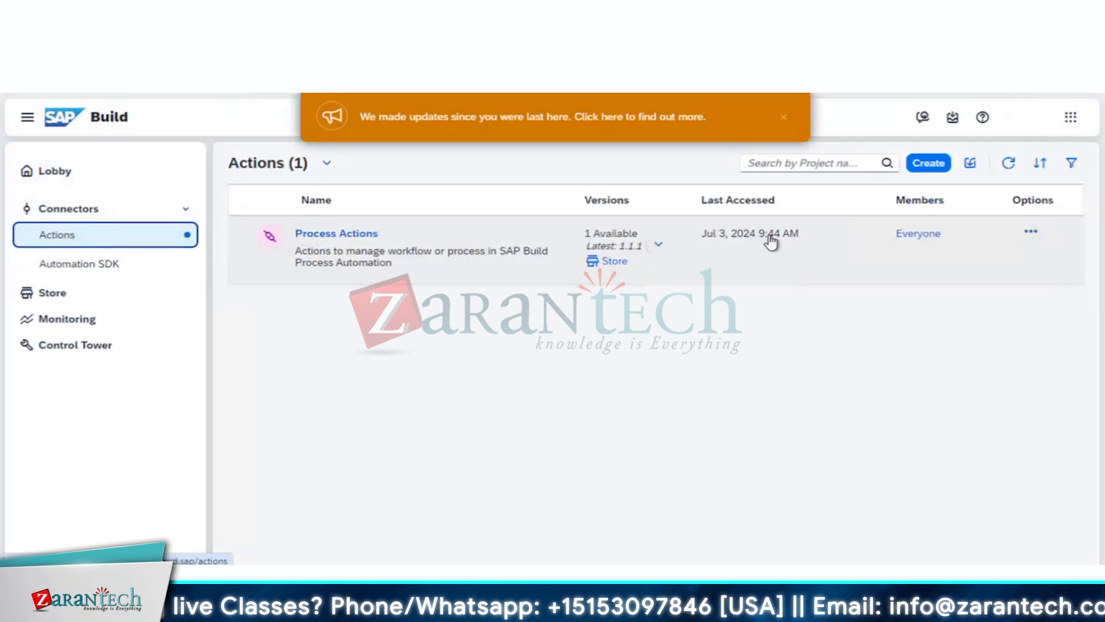
pyautogui.click(784, 118)
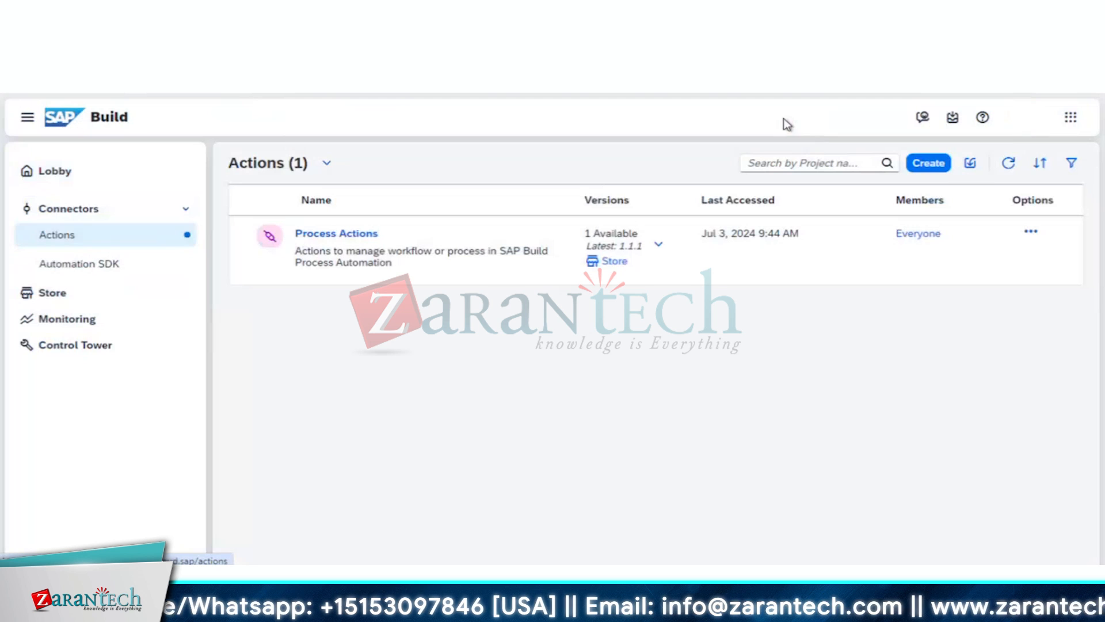
# - Examine the Retrieve process instances and Update process instances actions in the Process Actions project
pyautogui.click(332, 233)
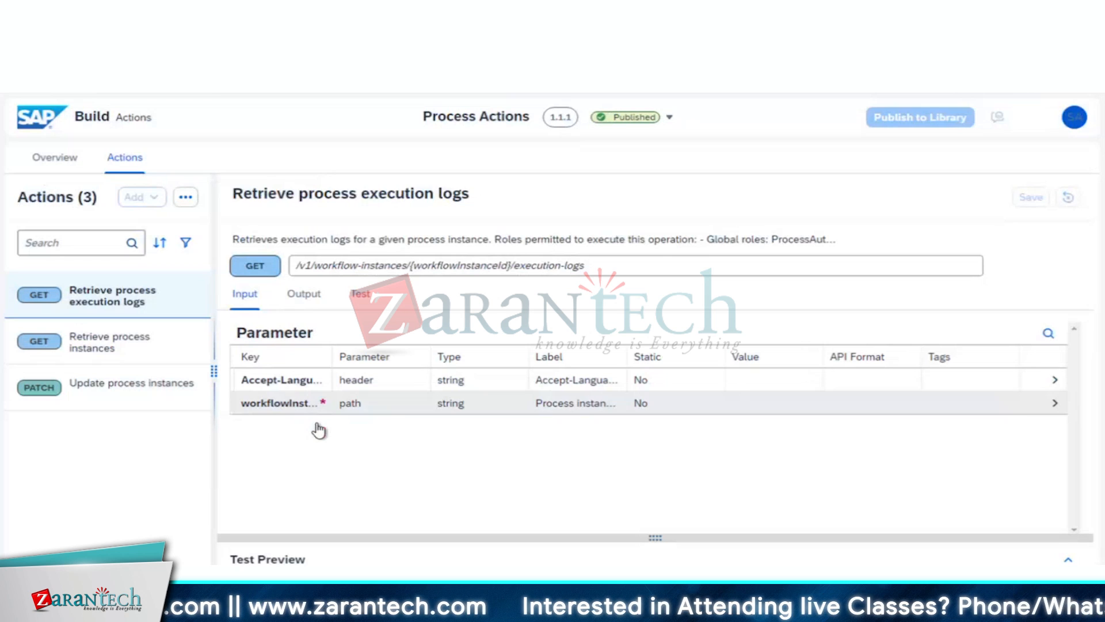
pyautogui.click(165, 352)
pyautogui.click(148, 391)
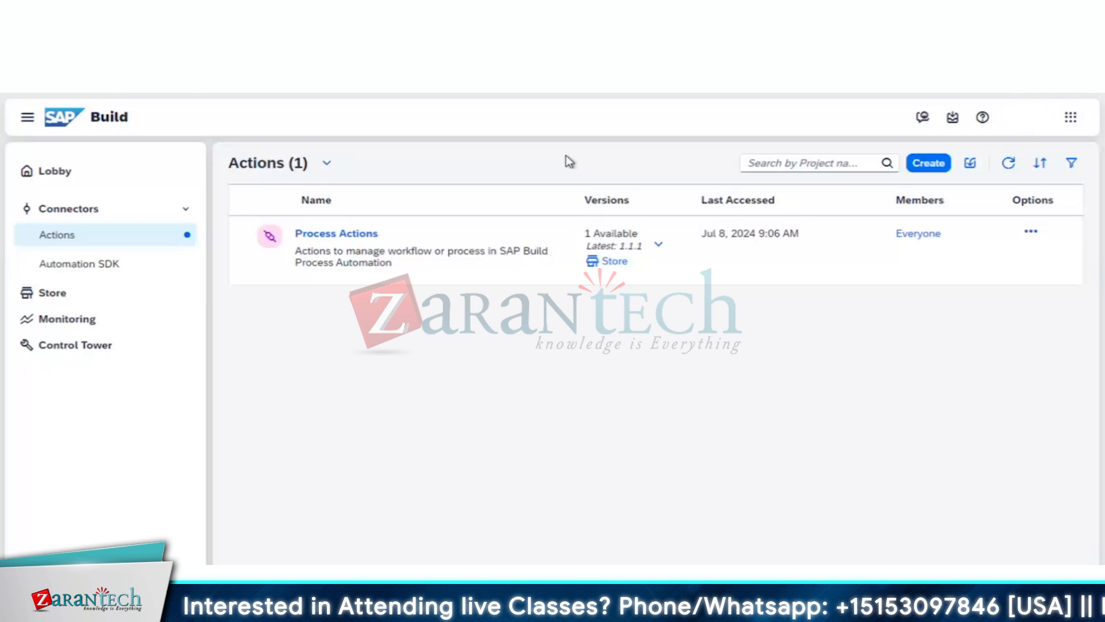
# - Start a new action project and replace its proposed name with Accessing Northwind API
pyautogui.click(930, 165)
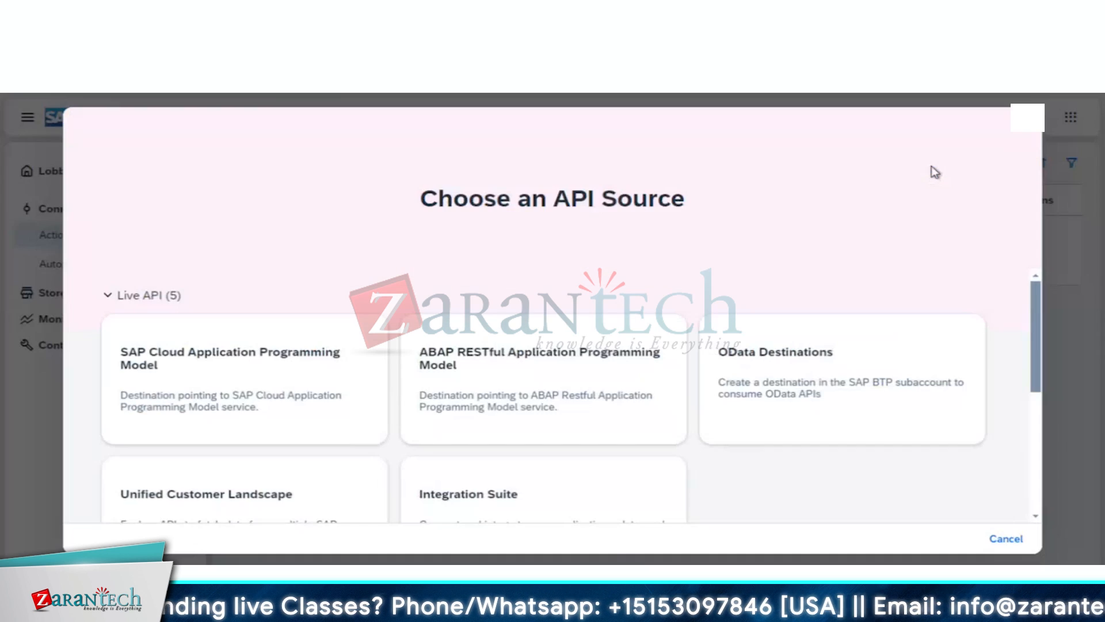
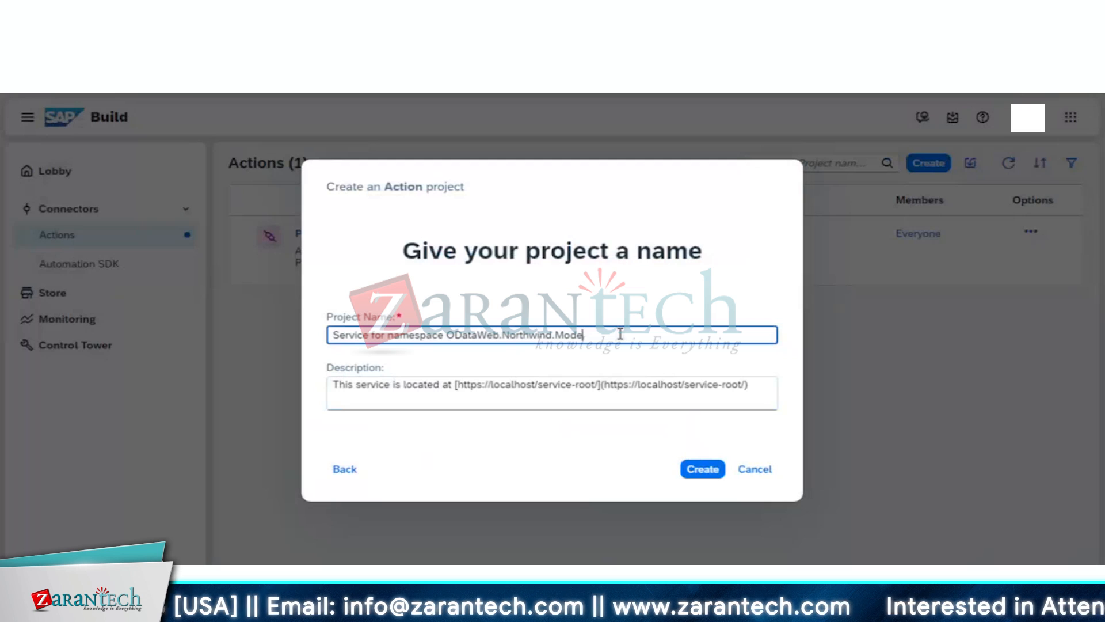
pyautogui.press('BackSpace')
pyautogui.press('BackSpace')
pyautogui.press('BackSpace')
pyautogui.press('BackSpace')
pyautogui.press('BackSpace')
pyautogui.press('BackSpace')
pyautogui.press('BackSpace')
pyautogui.press('BackSpace')
pyautogui.press('BackSpace')
pyautogui.press('BackSpace')
pyautogui.press('BackSpace')
pyautogui.press('BackSpace')
pyautogui.press('BackSpace')
pyautogui.press('BackSpace')
pyautogui.press('BackSpace')
pyautogui.press('BackSpace')
pyautogui.press('BackSpace')
pyautogui.press('BackSpace')
pyautogui.press('BackSpace')
pyautogui.press('BackSpace')
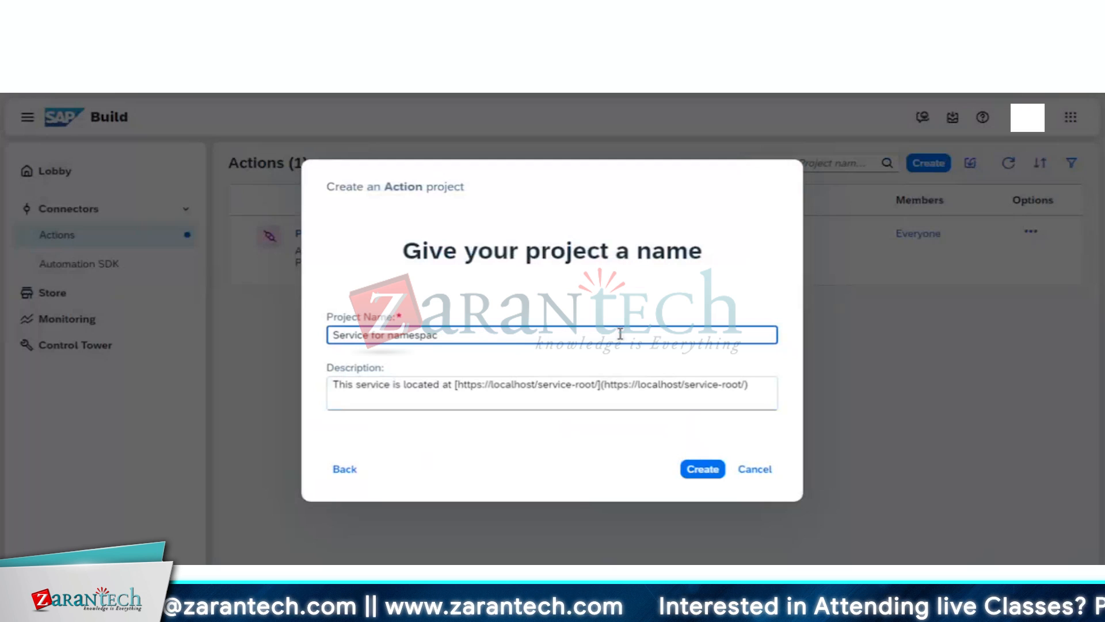
pyautogui.press('BackSpace')
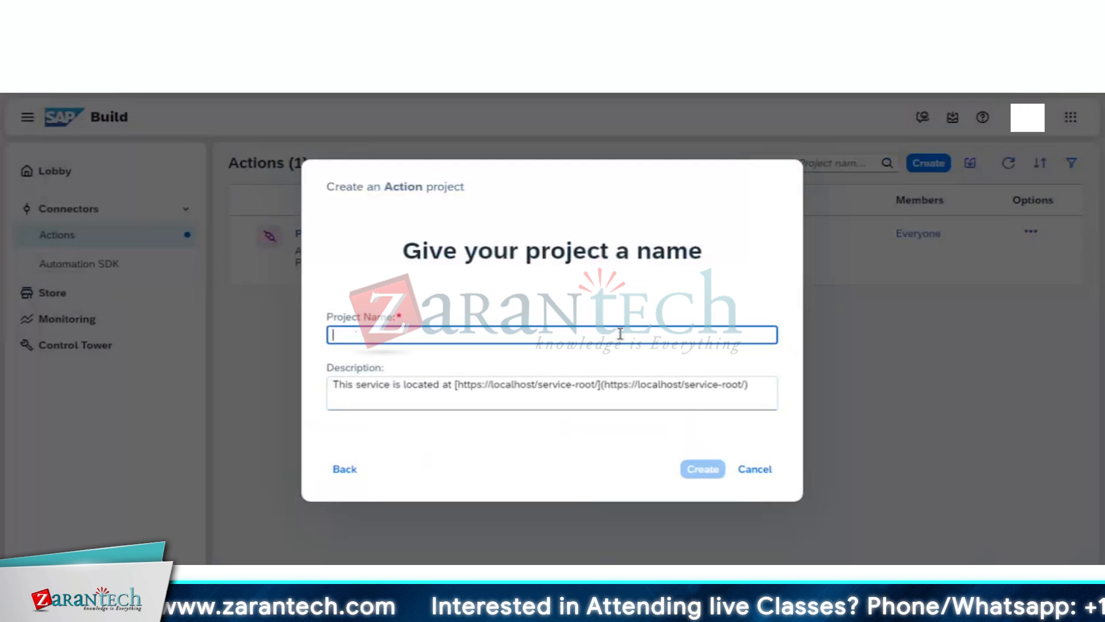
pyautogui.write('A')
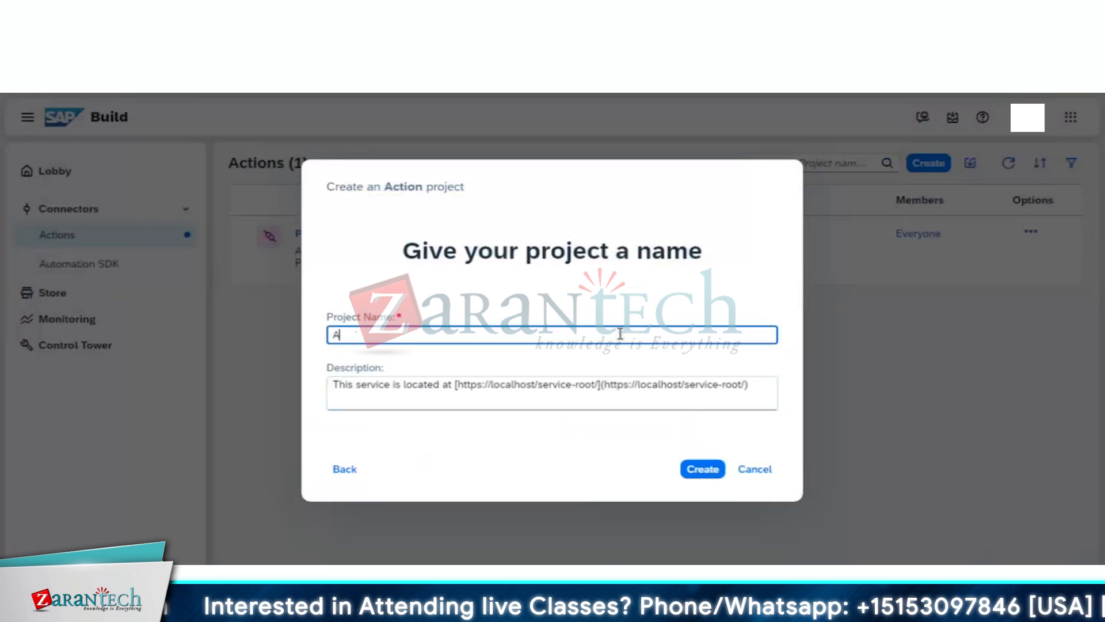
pyautogui.write('ccessing')
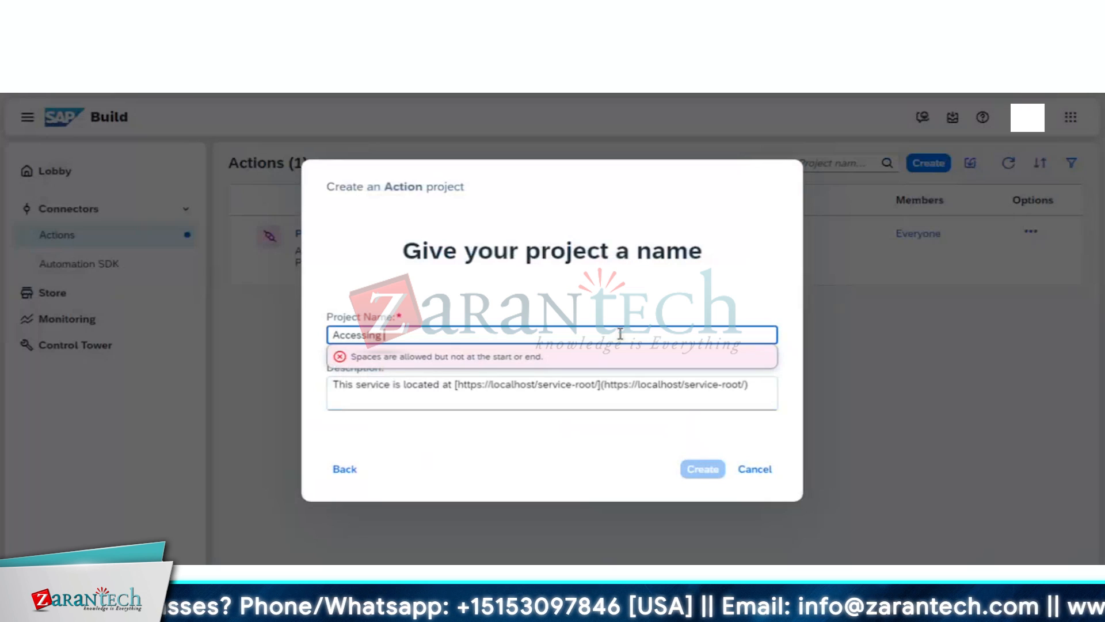
pyautogui.press('BackSpace')
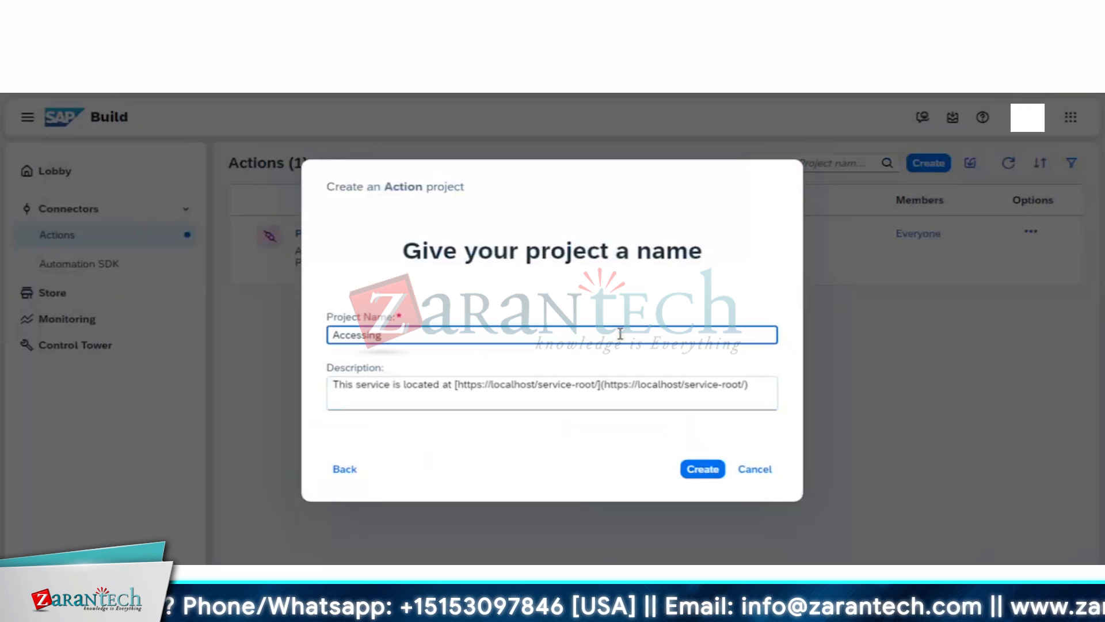
pyautogui.write('_')
pyautogui.press('BackSpace')
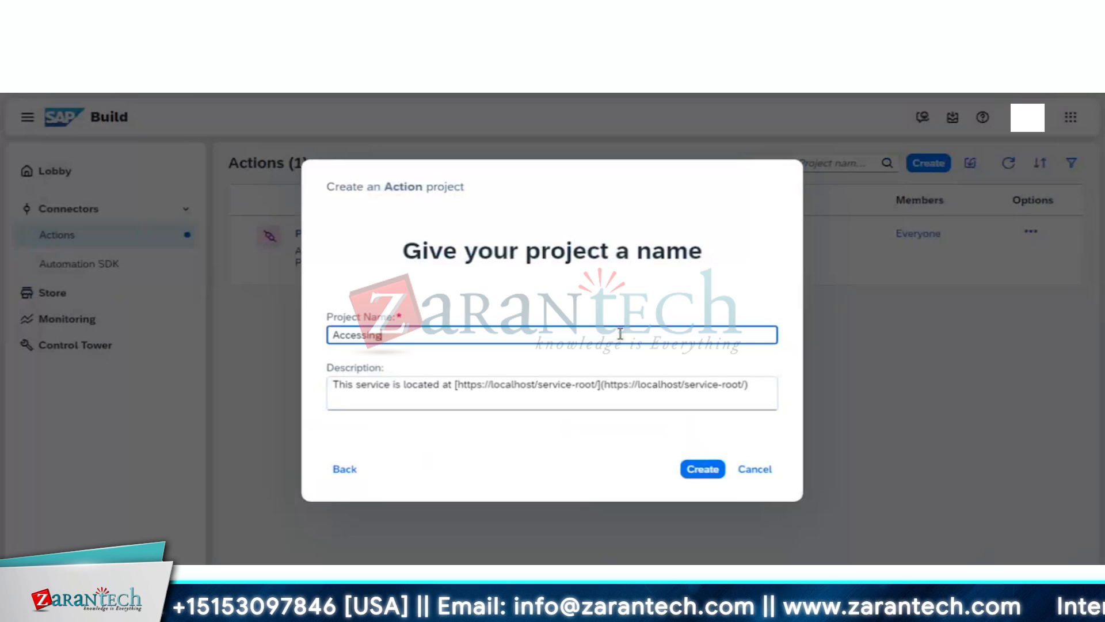
pyautogui.write('OData')
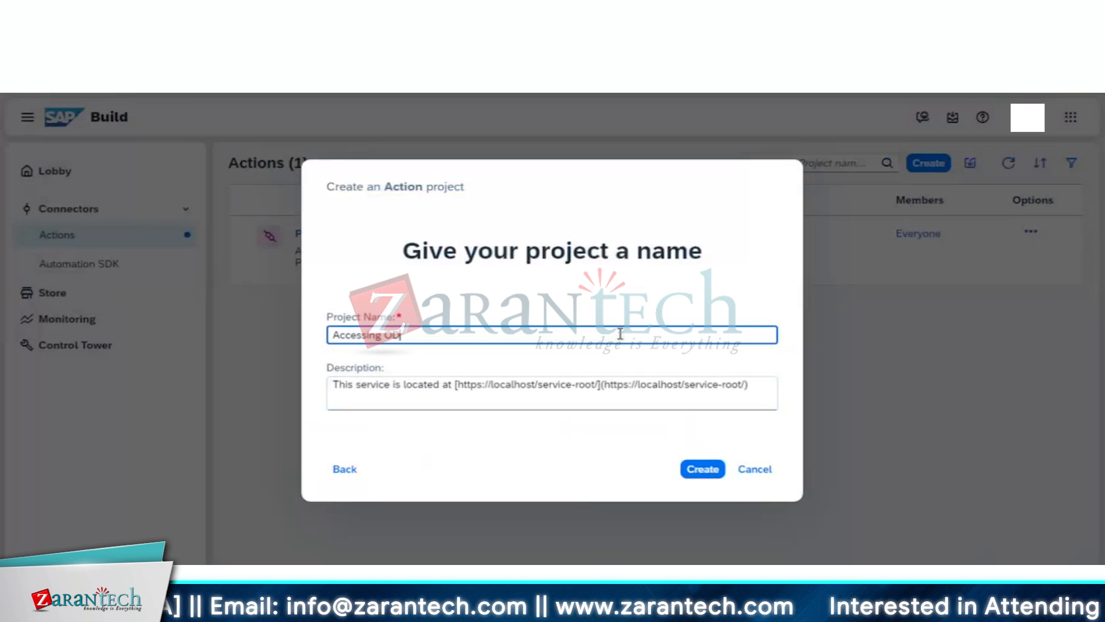
pyautogui.press('BackSpace')
pyautogui.press('BackSpace')
pyautogui.press('BackSpace')
pyautogui.press('BackSpace')
pyautogui.press('BackSpace')
pyautogui.press('BackSpace')
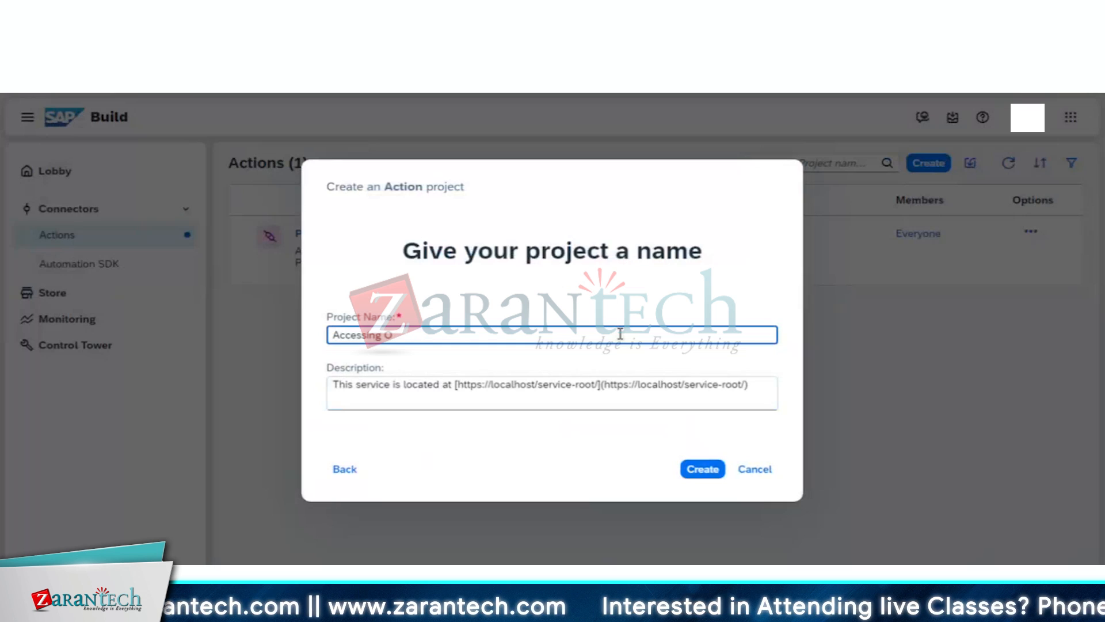
pyautogui.write('No')
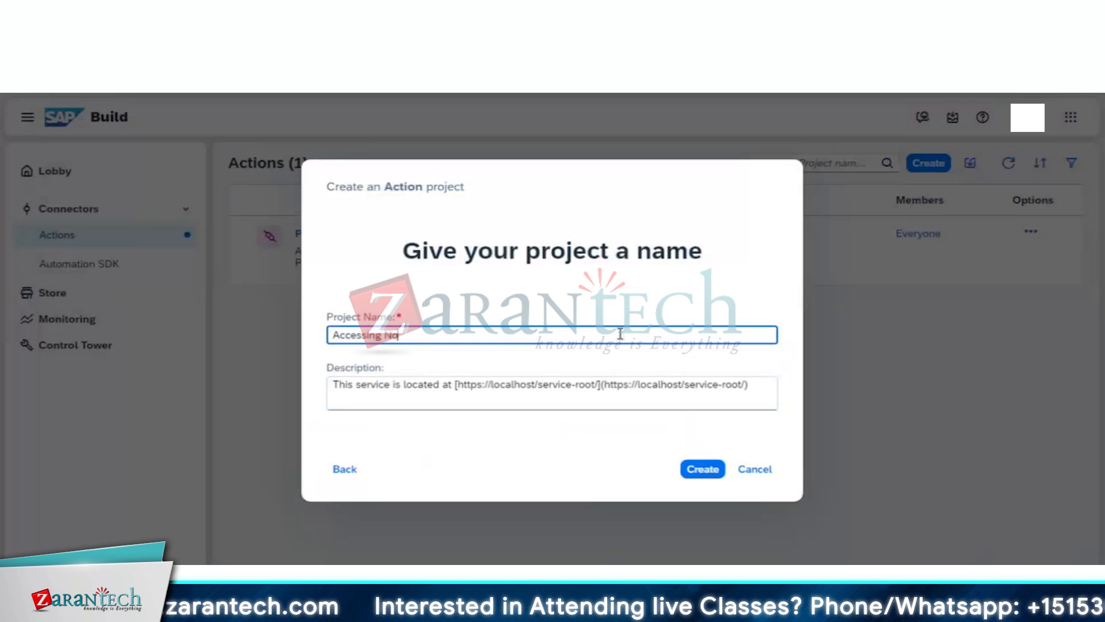
pyautogui.write('rthwin')
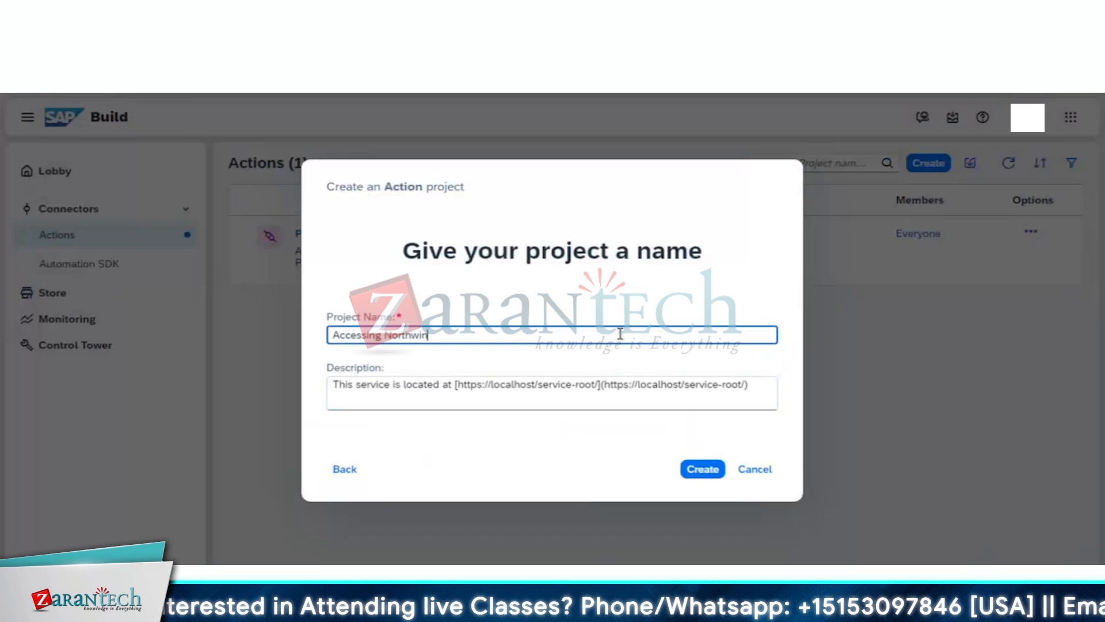
pyautogui.write('d ')
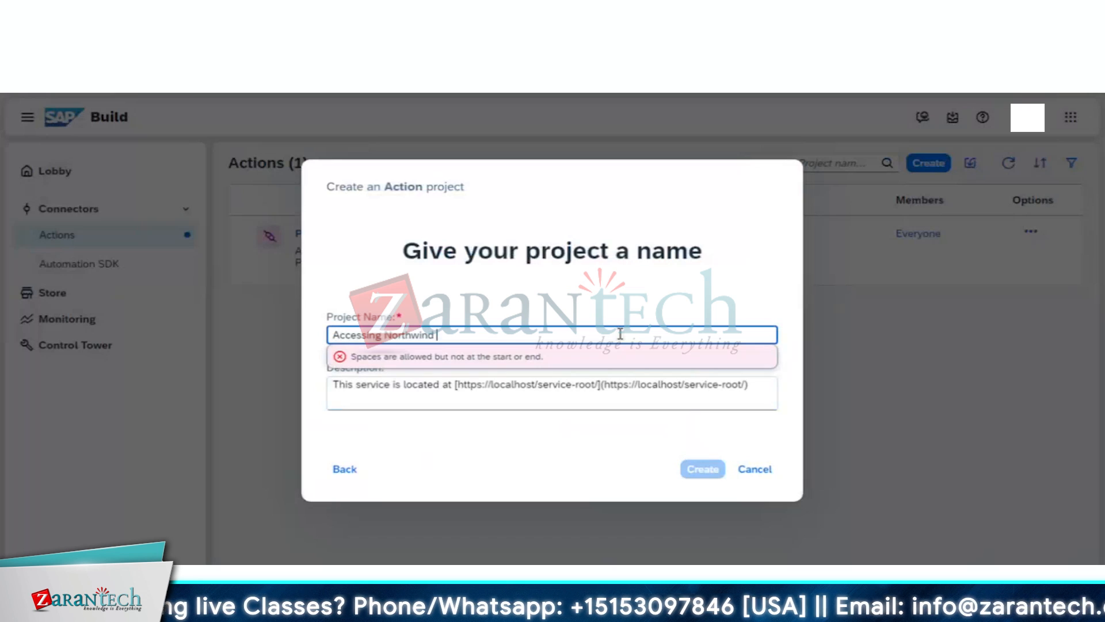
pyautogui.write('API')
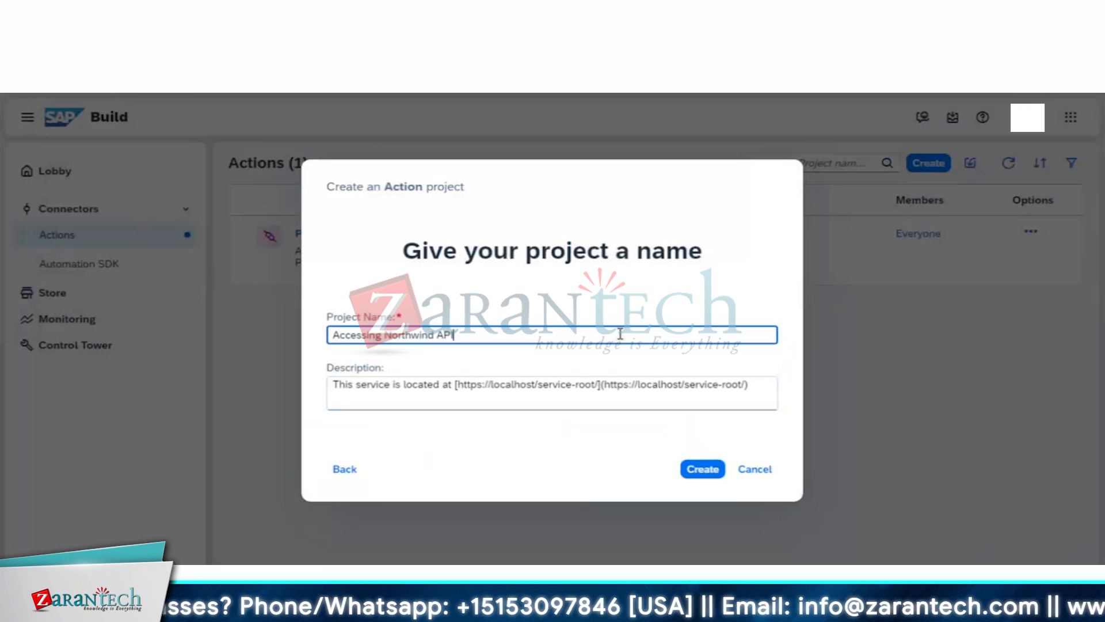
pyautogui.click(657, 362)
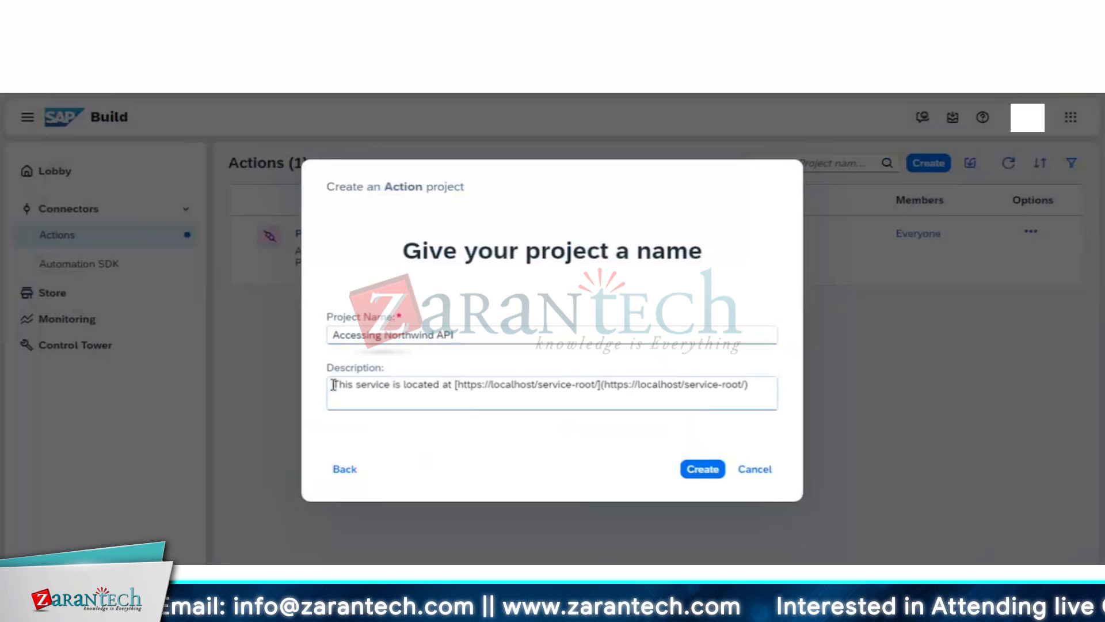
# - Replace the proposed description with "Connecting to Northwind API Service with No Auth" and create the action project
pyautogui.moveTo(334, 385); pyautogui.dragTo(771, 390)
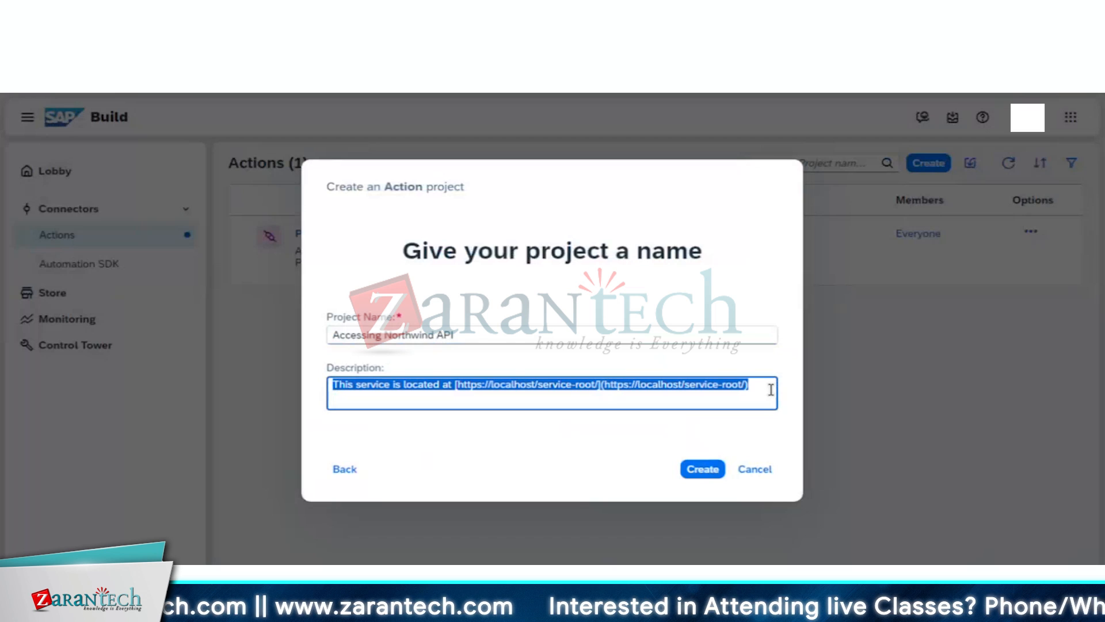
pyautogui.press('BackSpace')
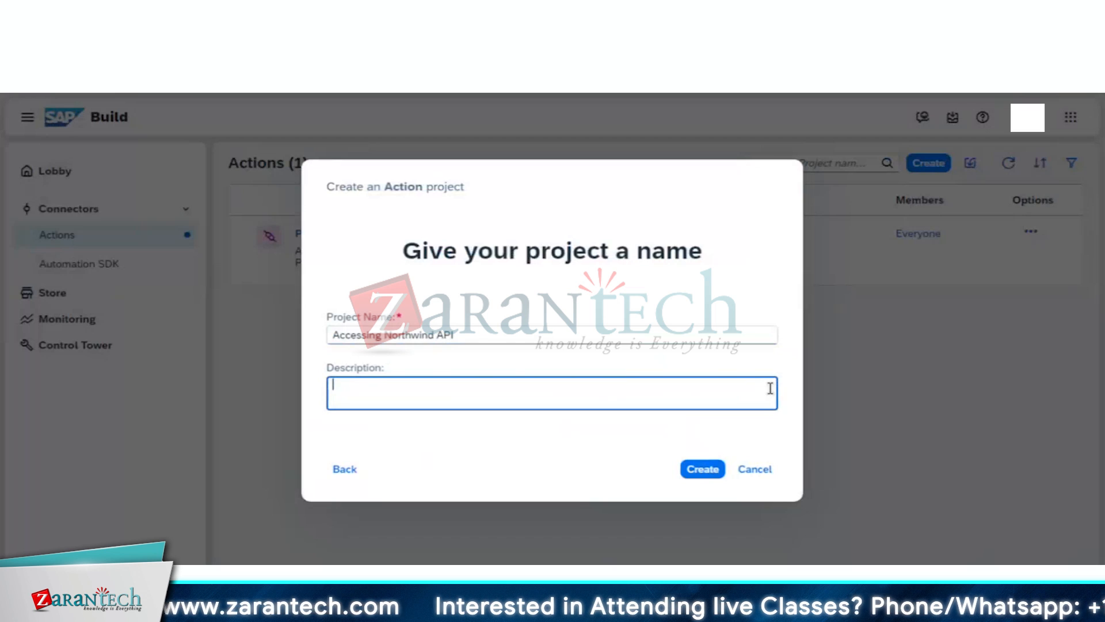
pyautogui.click(580, 362)
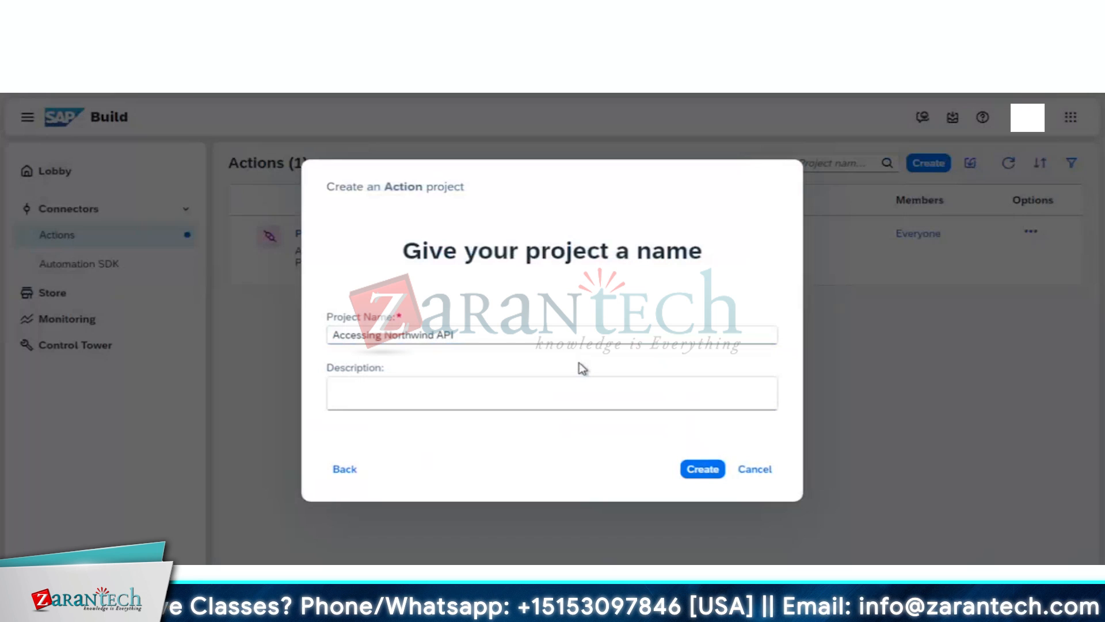
pyautogui.click(556, 385)
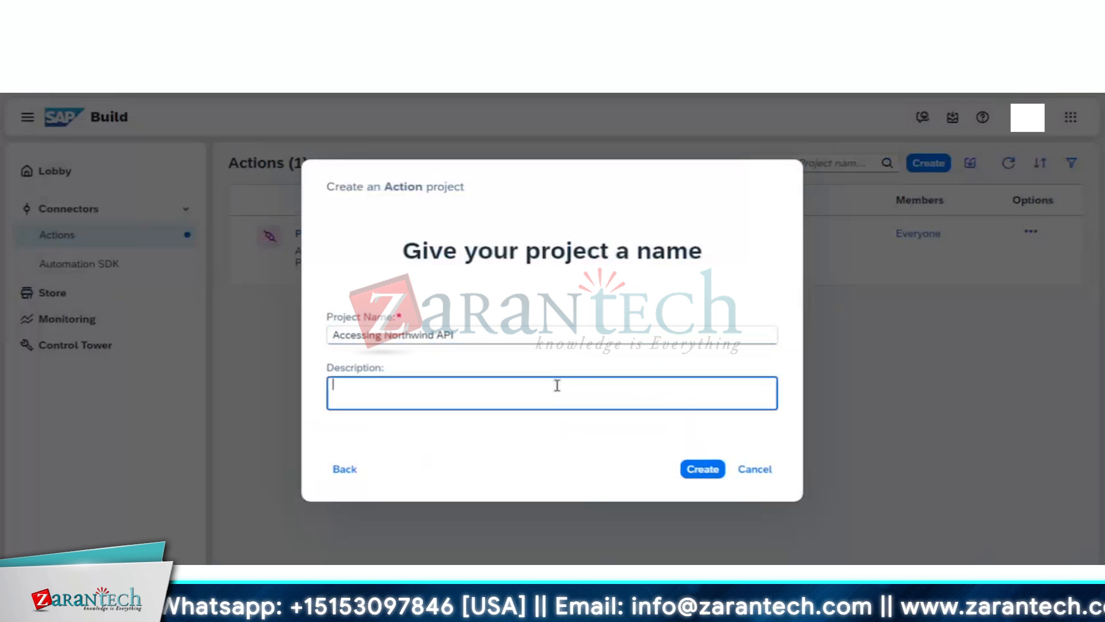
pyautogui.write('connect')
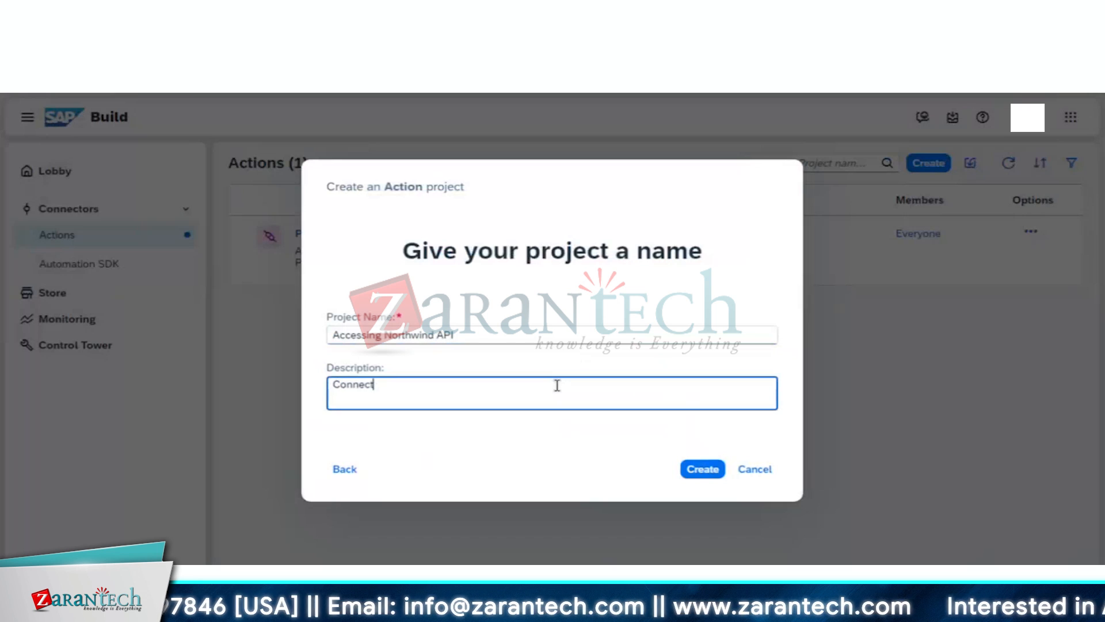
pyautogui.write('ing to M')
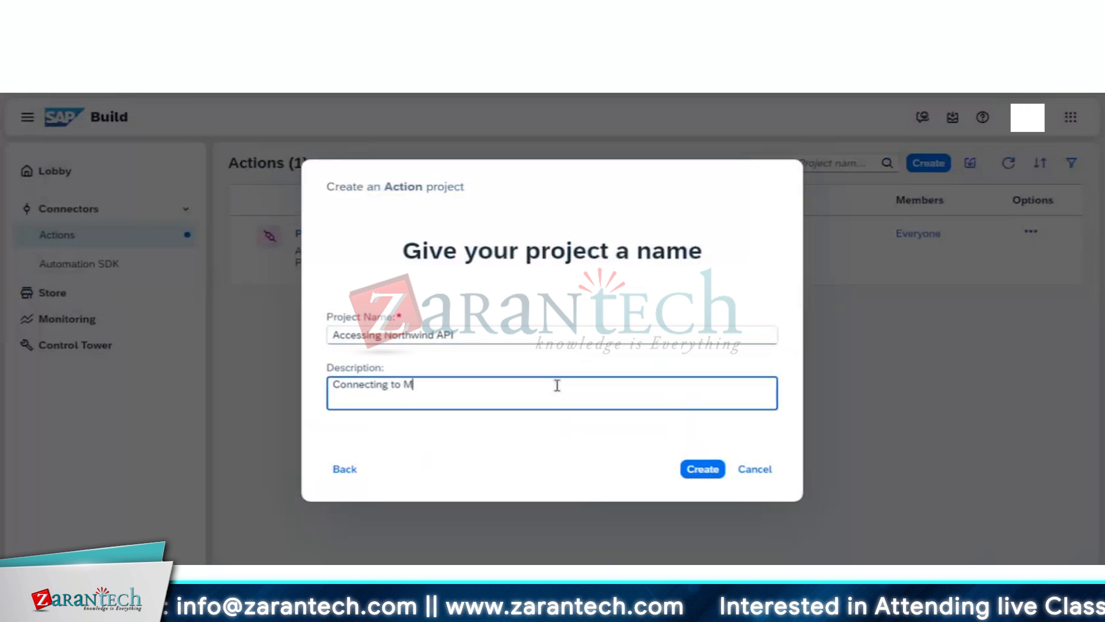
pyautogui.press('BackSpace')
pyautogui.write('Nor')
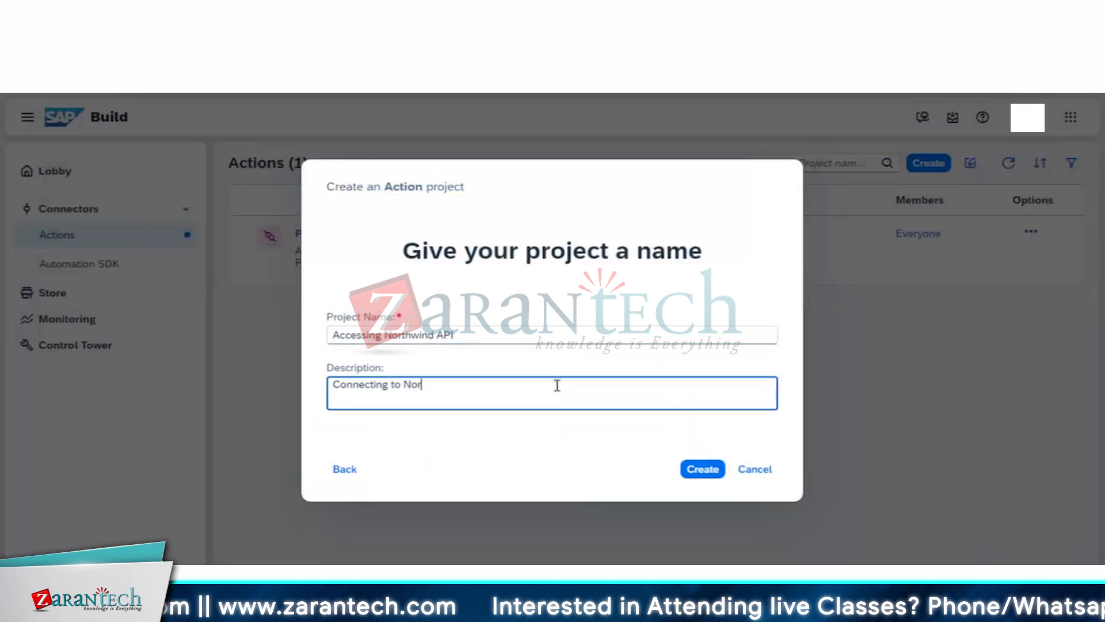
pyautogui.write('thw')
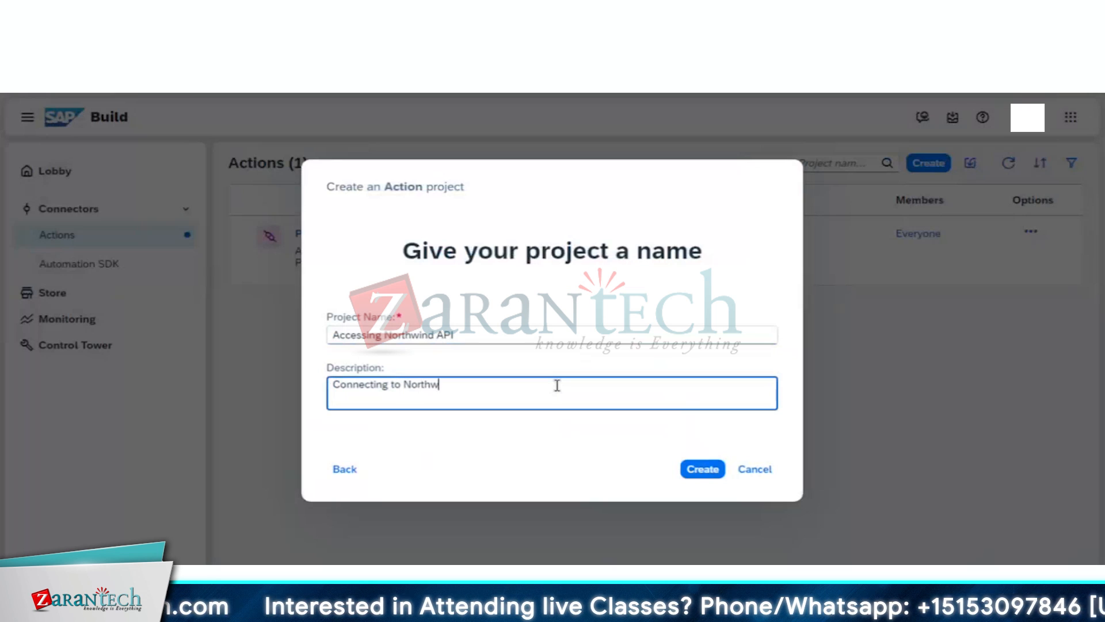
pyautogui.write('ind')
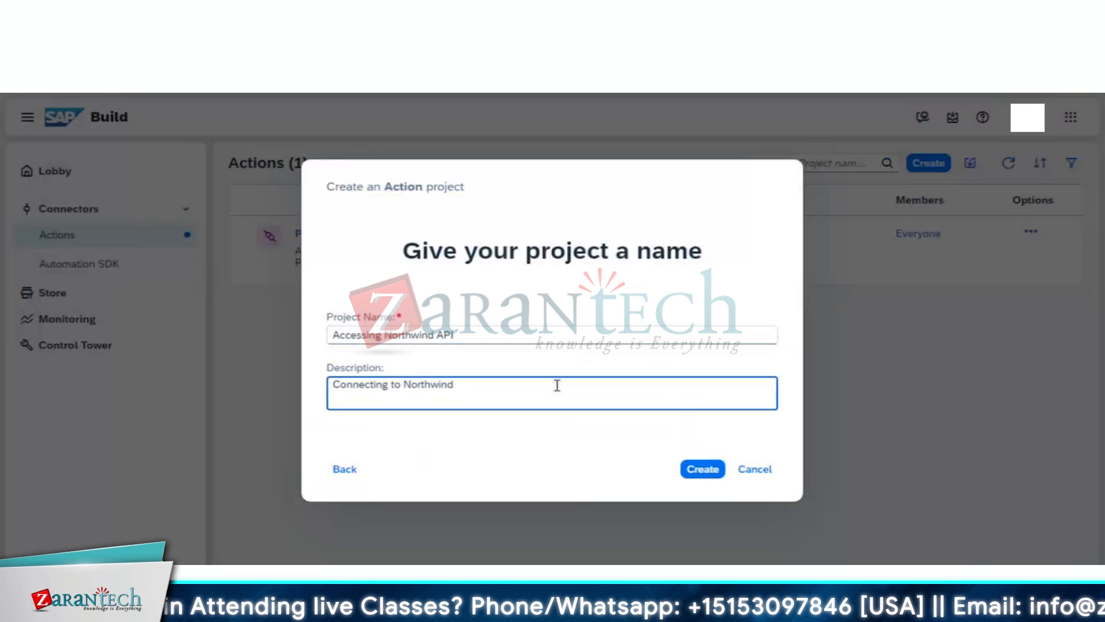
pyautogui.write(' API ')
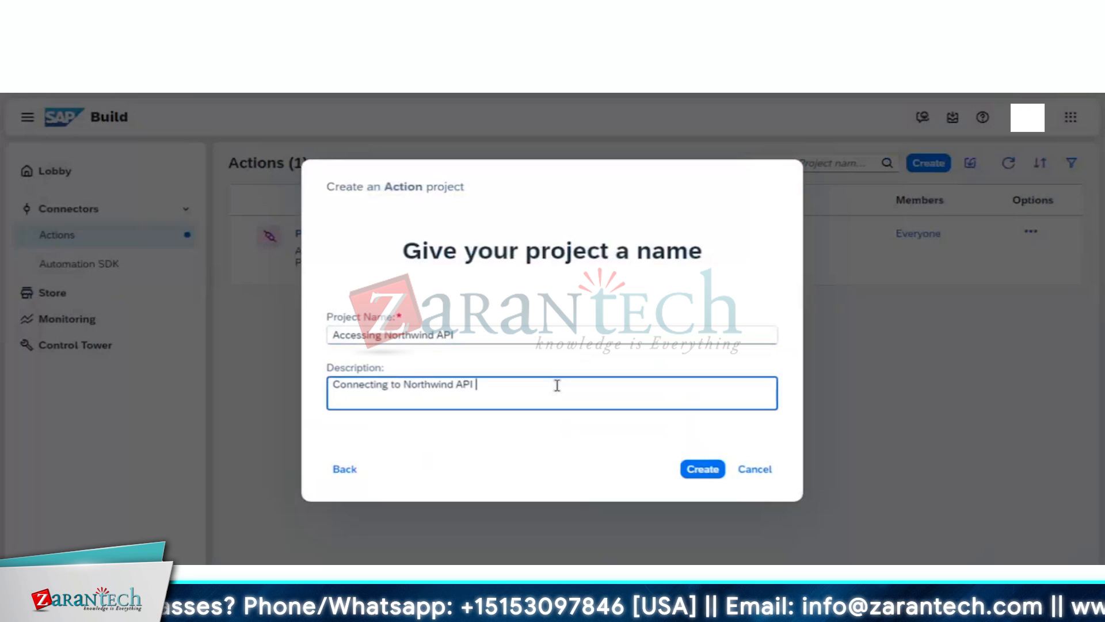
pyautogui.write('Servic')
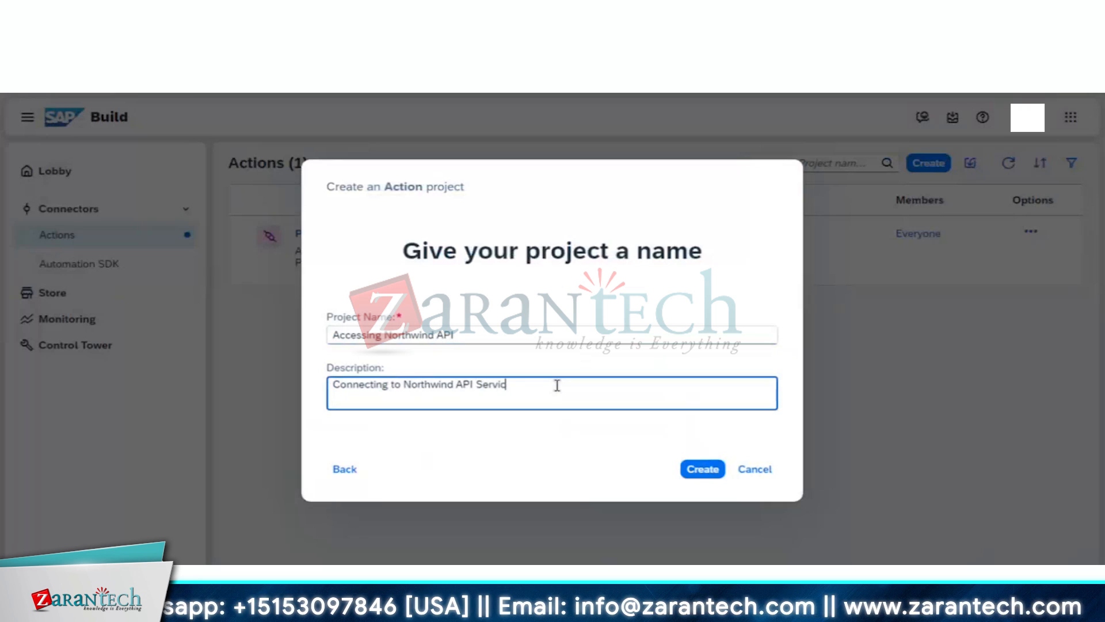
pyautogui.write('e ')
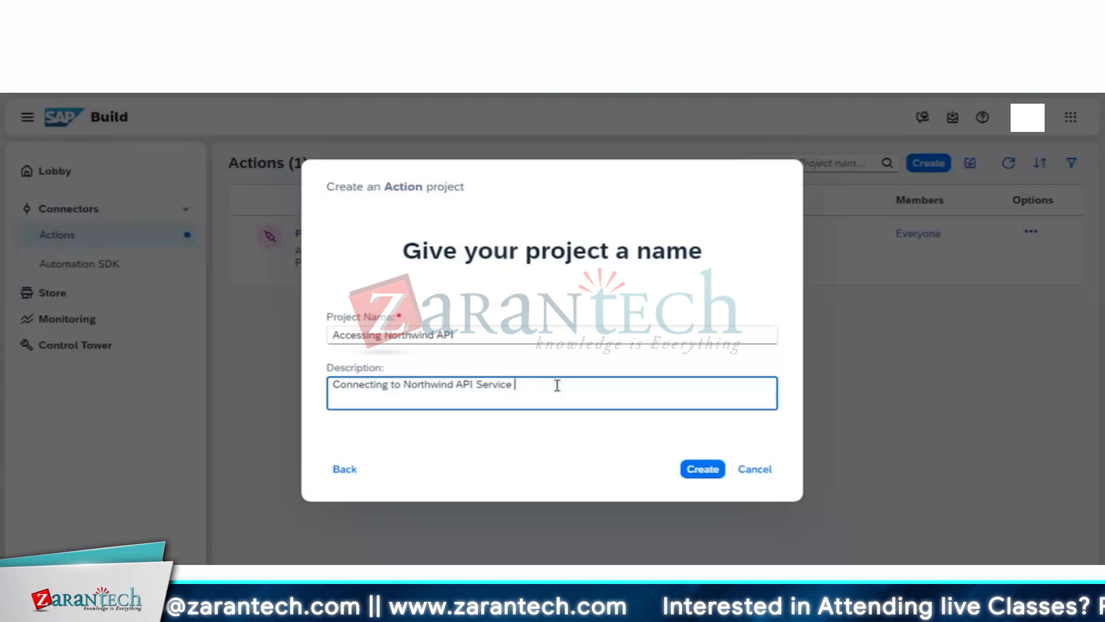
pyautogui.write('wit')
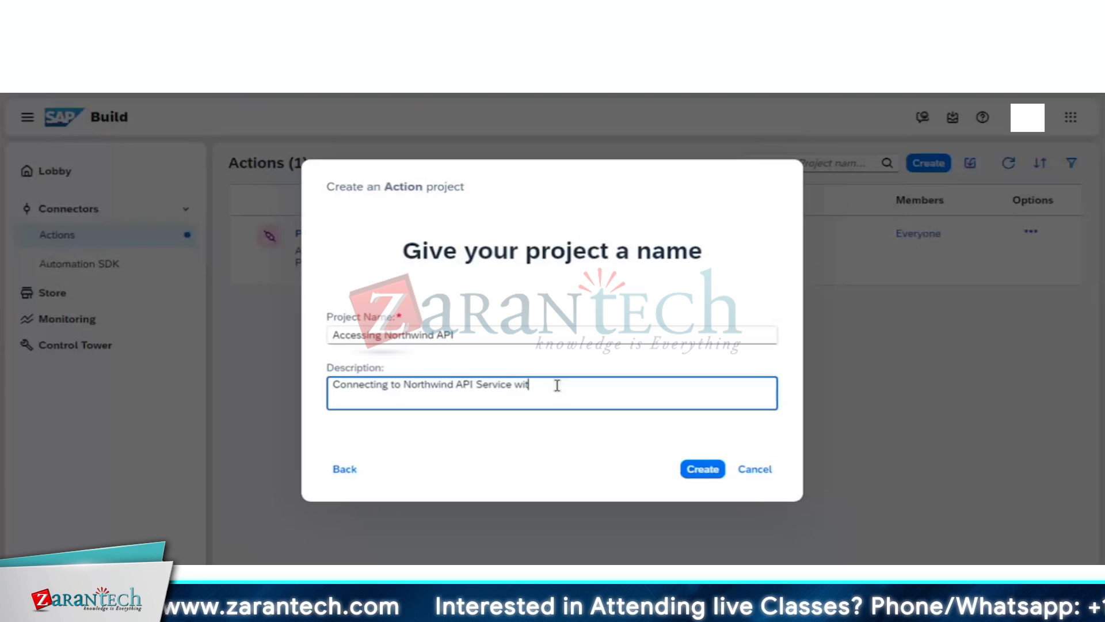
pyautogui.write('h N')
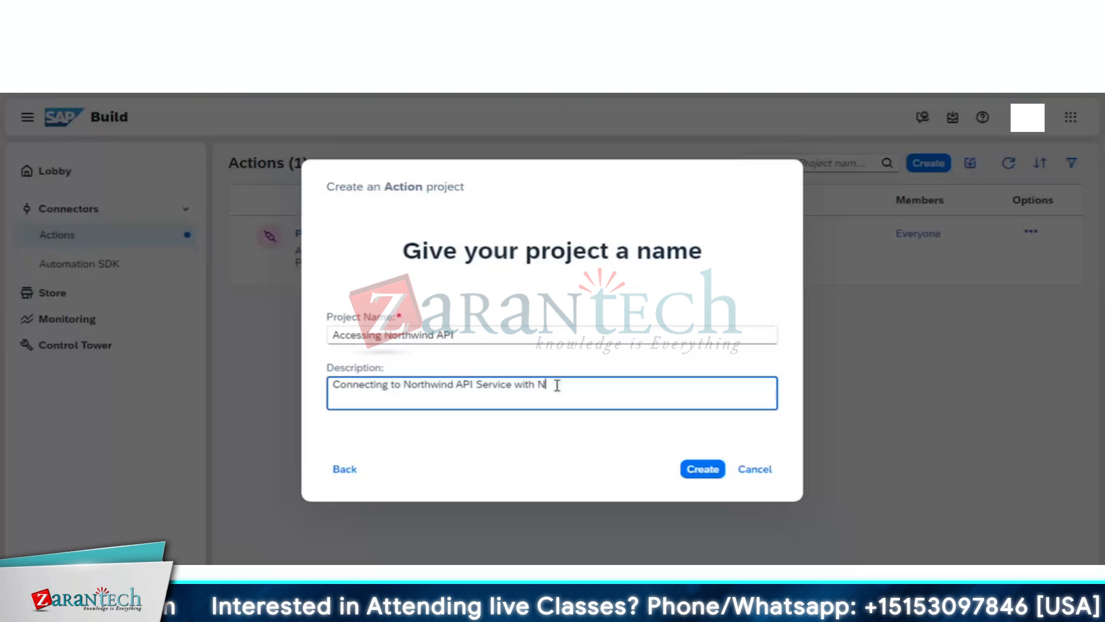
pyautogui.write('o Au')
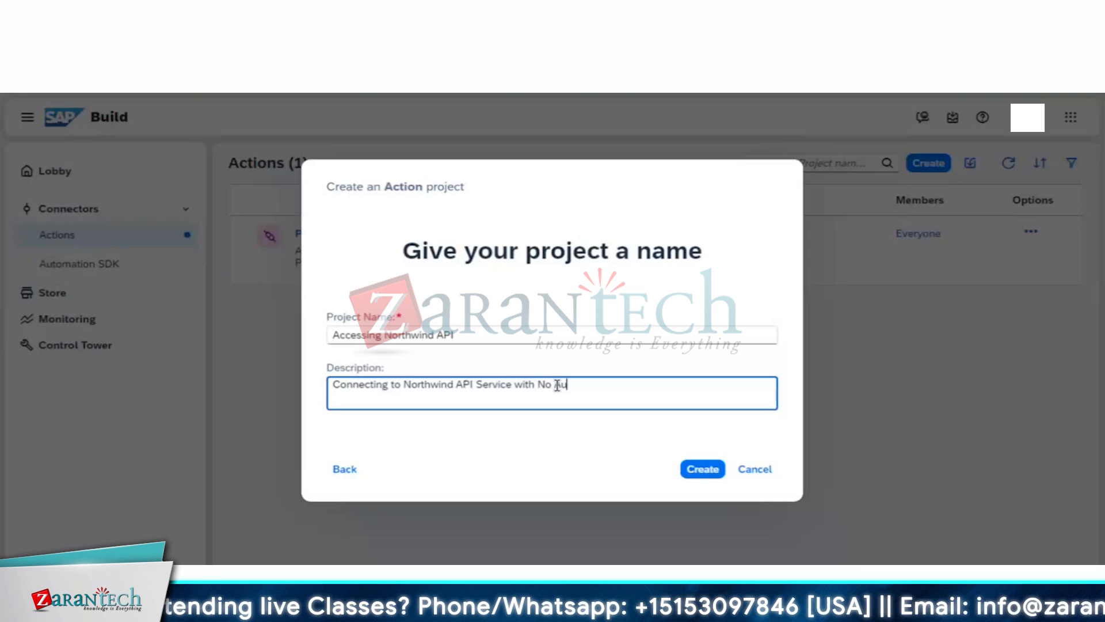
pyautogui.write('th')
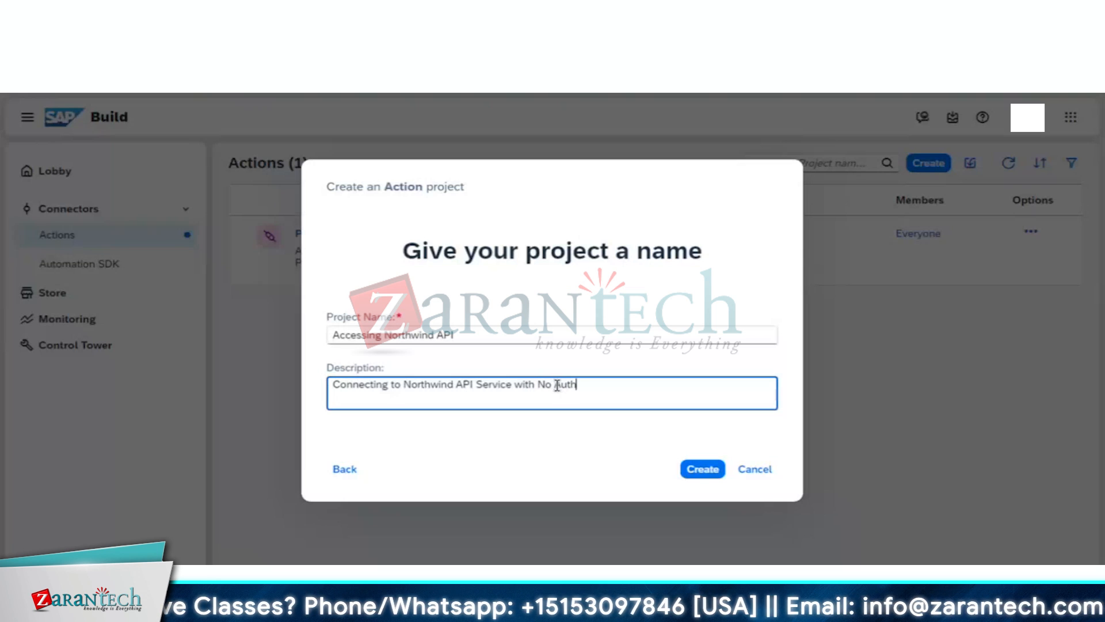
pyautogui.click(589, 457)
pyautogui.click(703, 469)
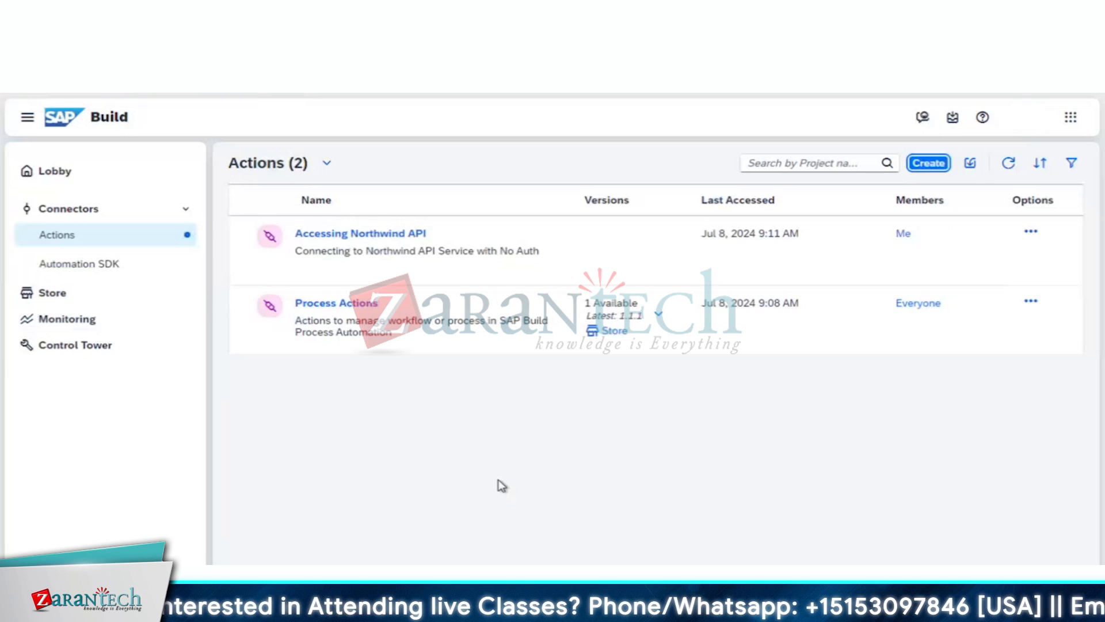
# - Open the Accessing Northwind API project and select the GET /Employees action in the Employees group
pyautogui.click(382, 234)
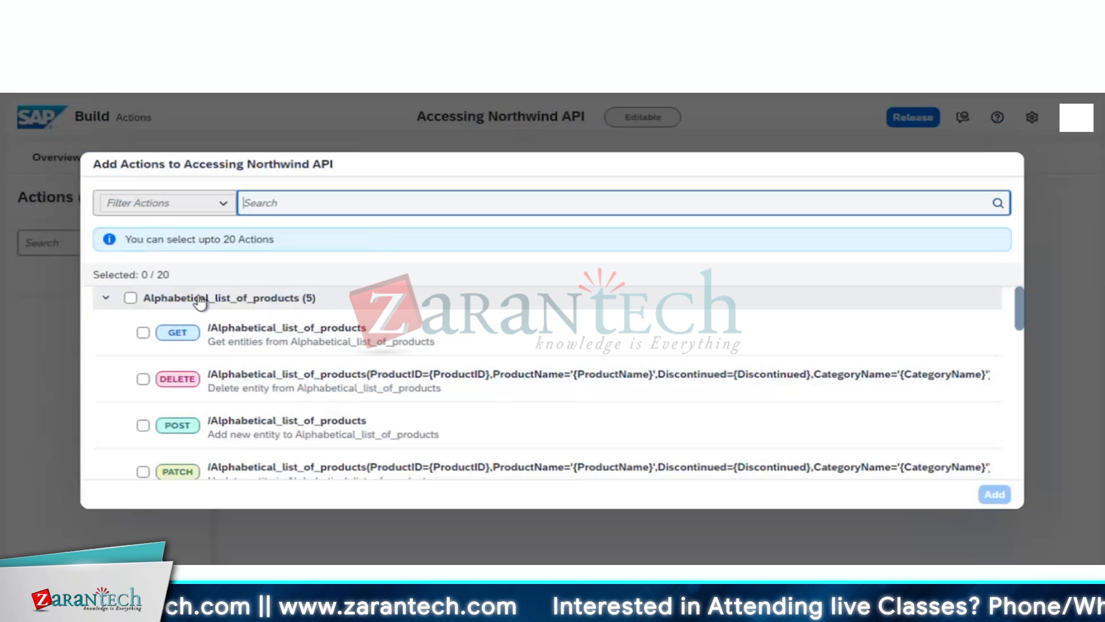
pyautogui.click(107, 299)
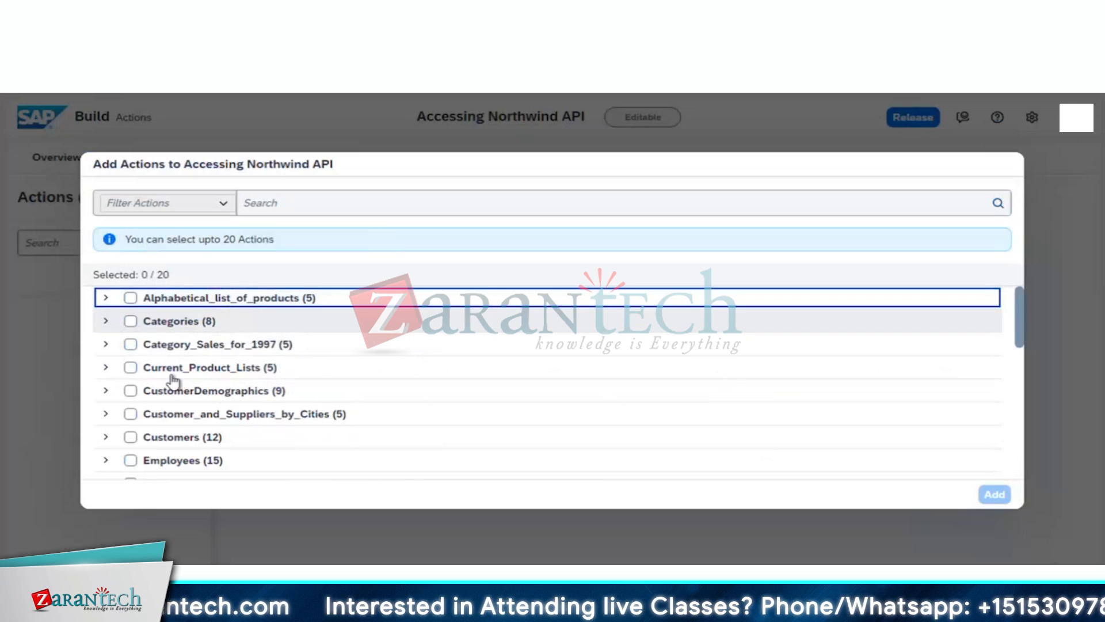
pyautogui.scroll(-2, 176, 380)
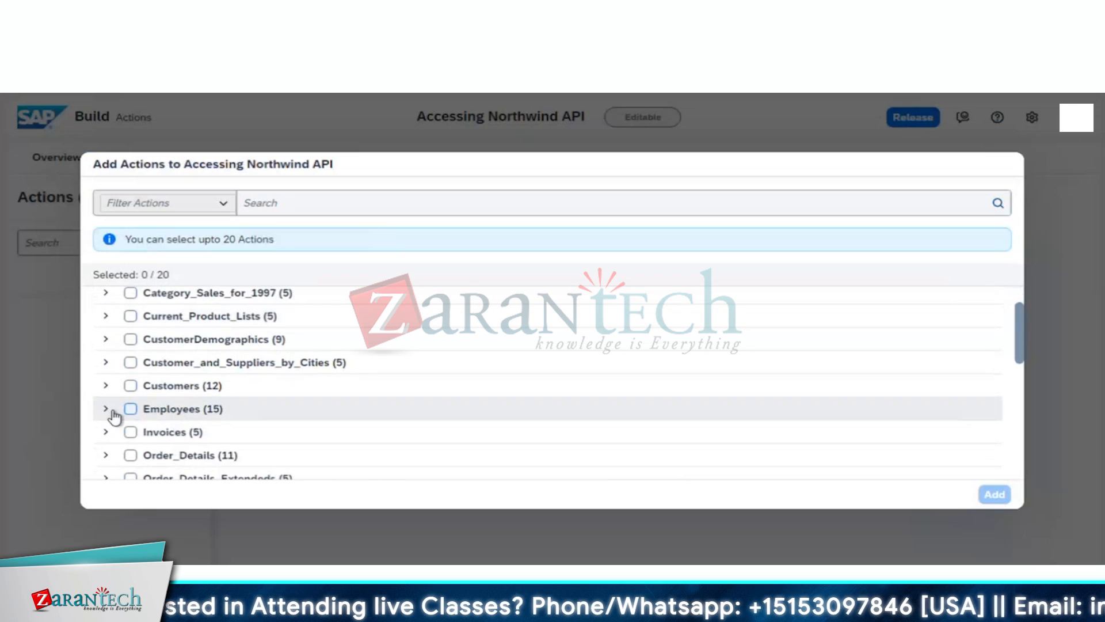
pyautogui.click(106, 409)
pyautogui.scroll(-3, 265, 410)
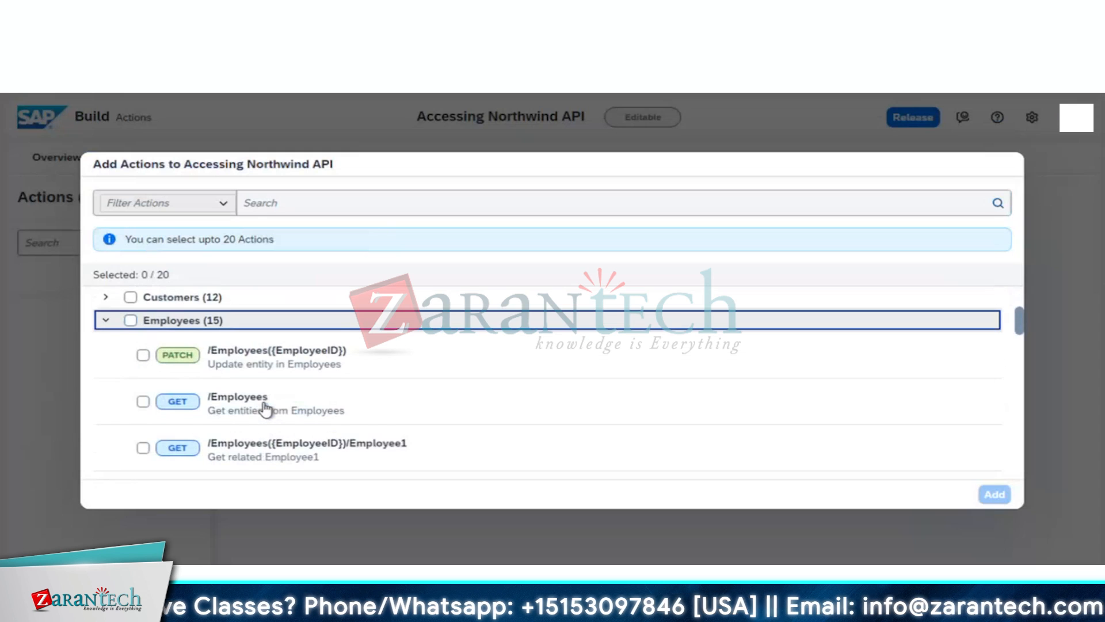
pyautogui.click(143, 381)
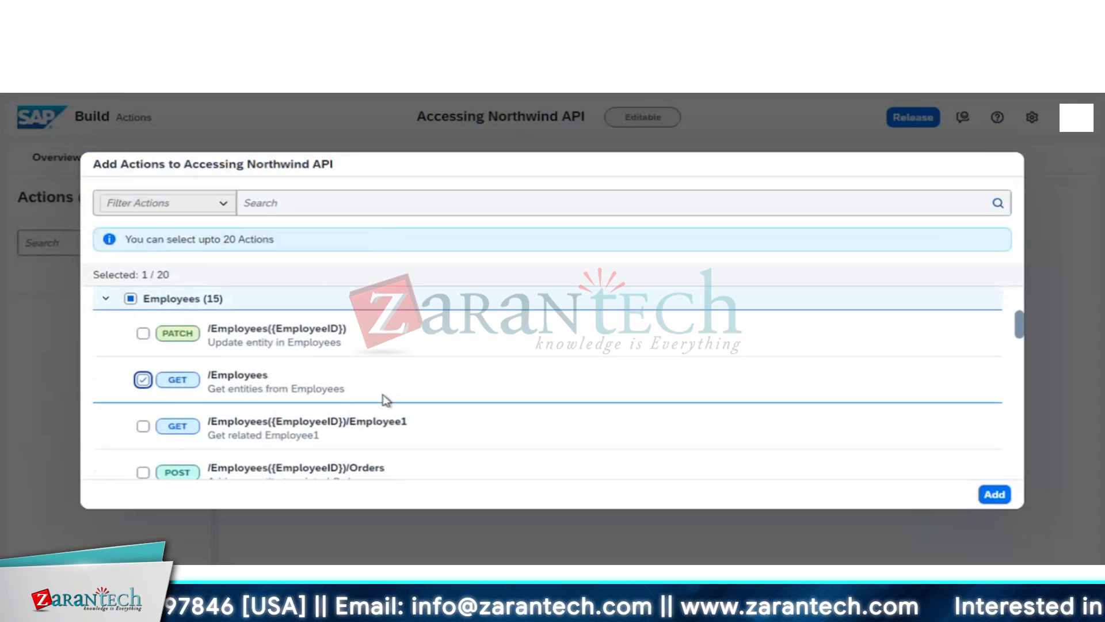
# - Look through the other Employees actions and add only the selected GET /Employees action to the project
pyautogui.scroll(-2, 386, 400)
pyautogui.scroll(-1, 396, 394)
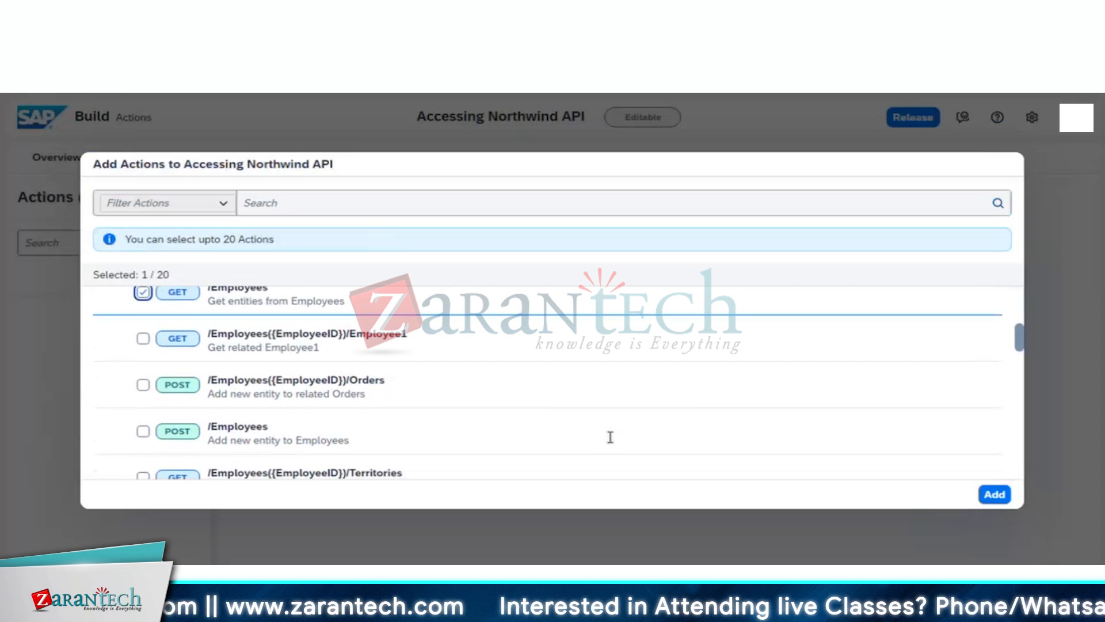
pyautogui.scroll(2, 777, 422)
pyautogui.scroll(1, 777, 424)
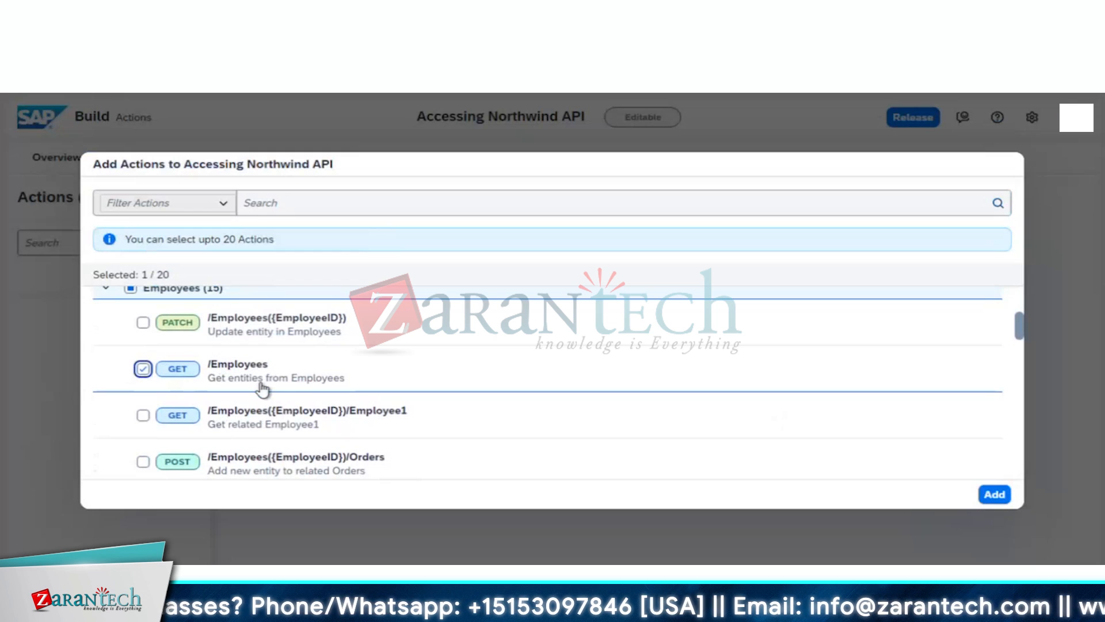
pyautogui.scroll(1, 286, 366)
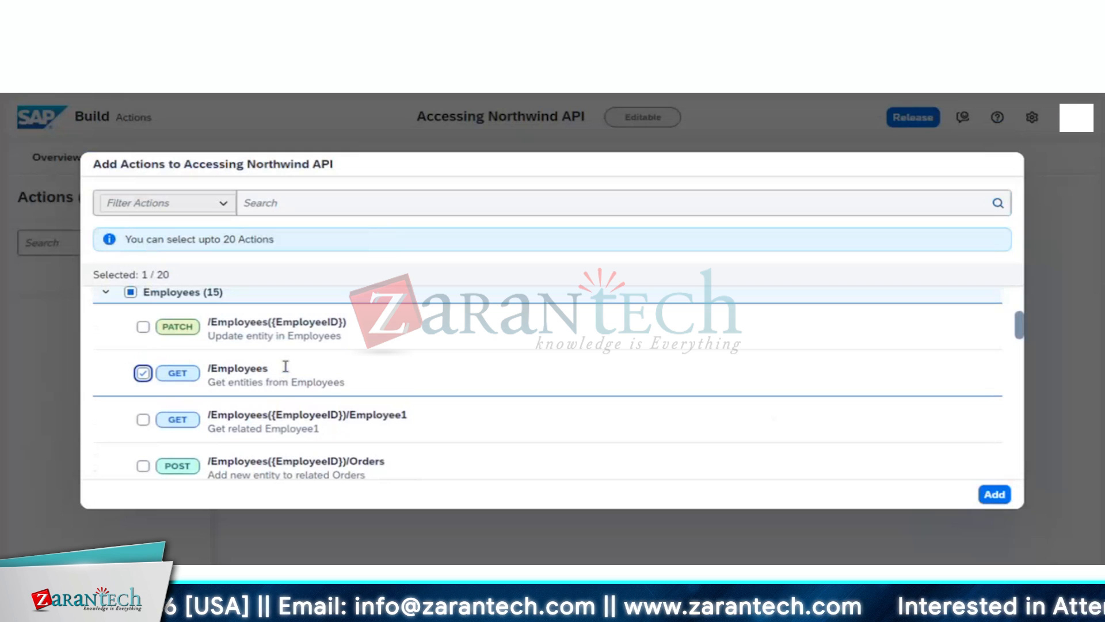
pyautogui.scroll(-3, 285, 366)
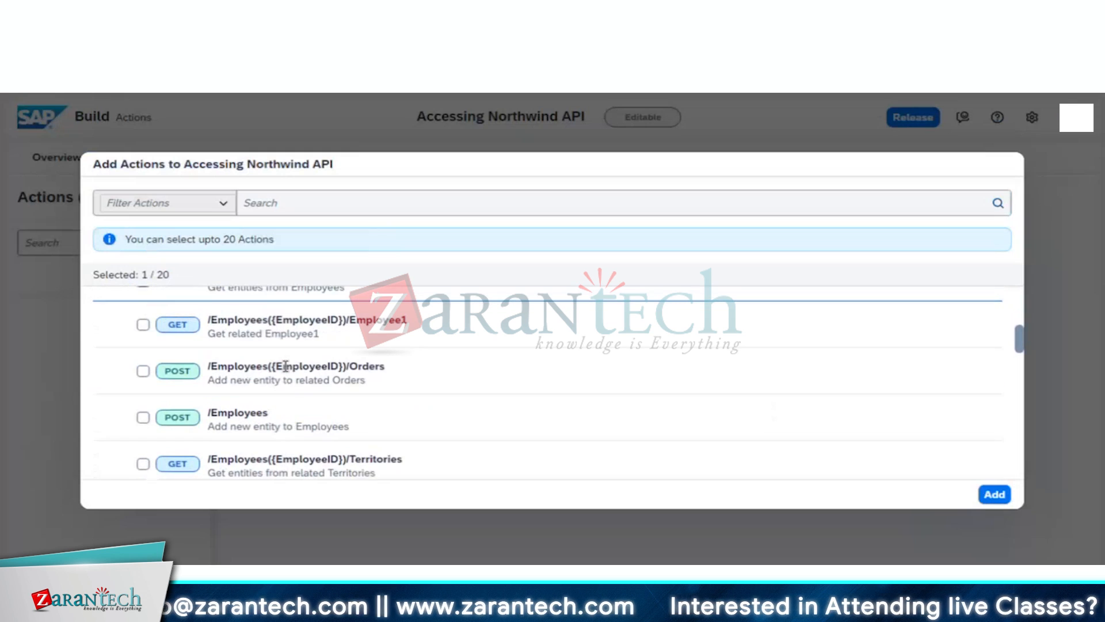
pyautogui.scroll(-3, 286, 366)
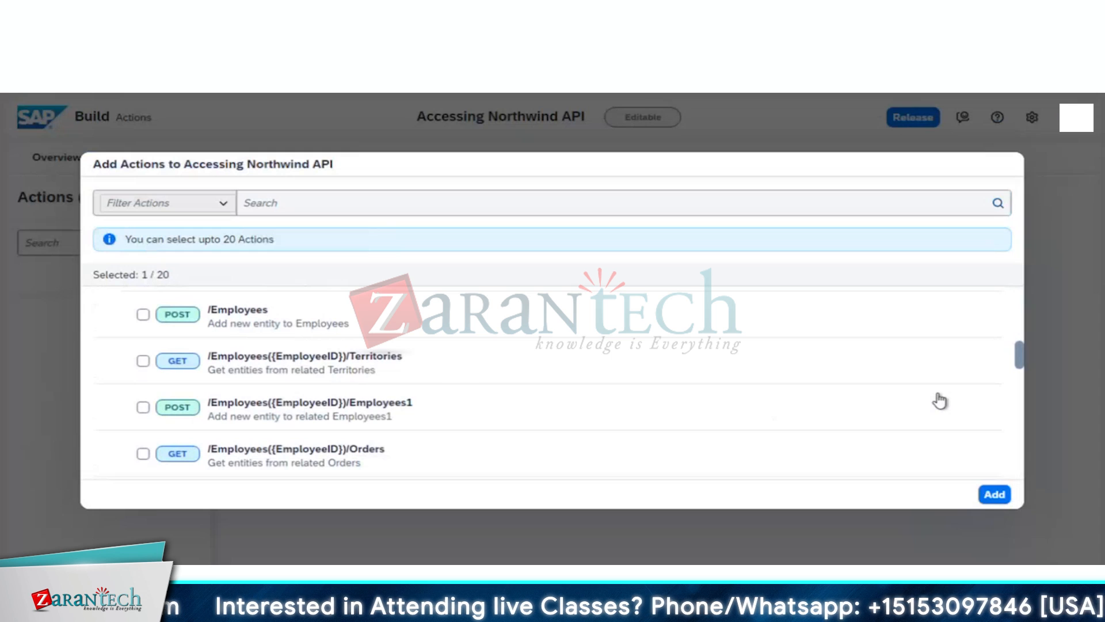
pyautogui.scroll(3, 812, 396)
pyautogui.scroll(2, 813, 396)
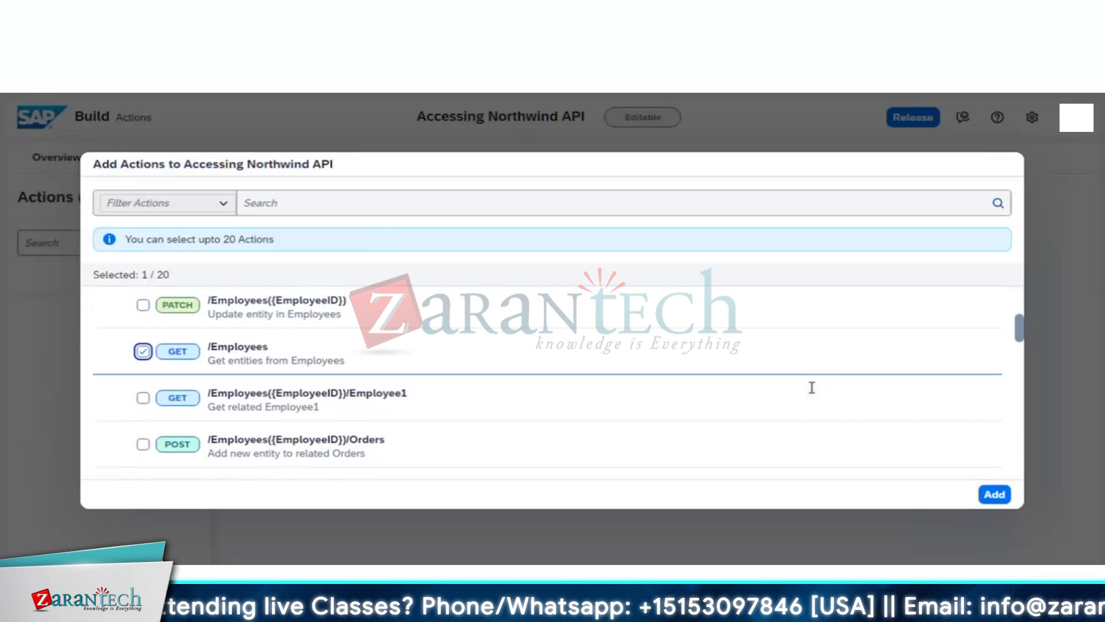
pyautogui.click(994, 495)
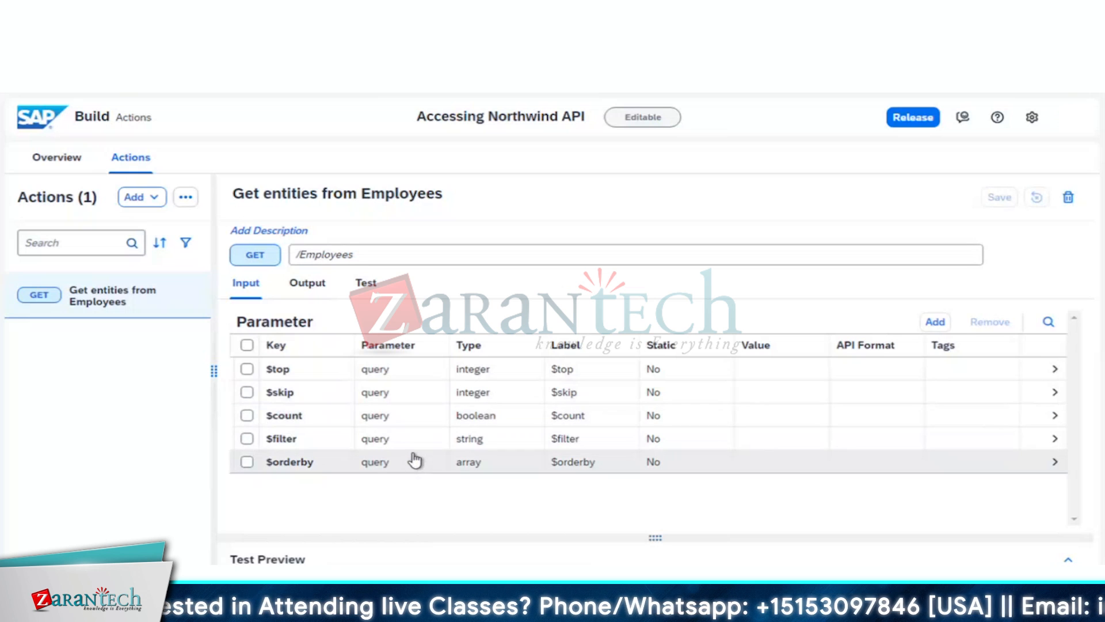
# - Examine the output structure and the test connectivity settings of the Get entities from Employees action
pyautogui.click(320, 288)
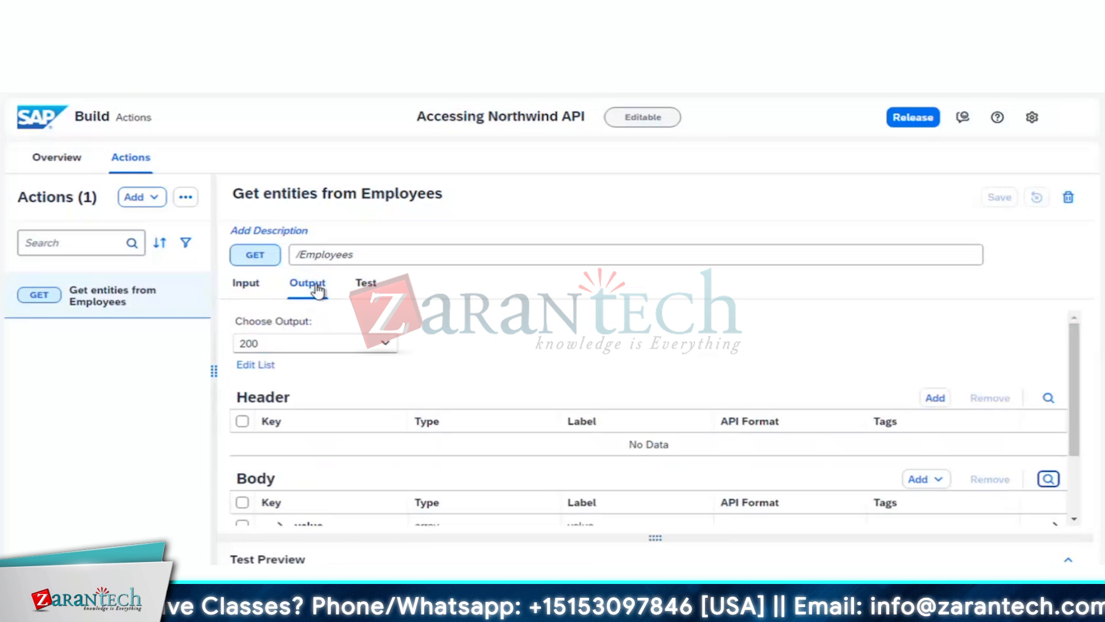
pyautogui.scroll(-3, 548, 370)
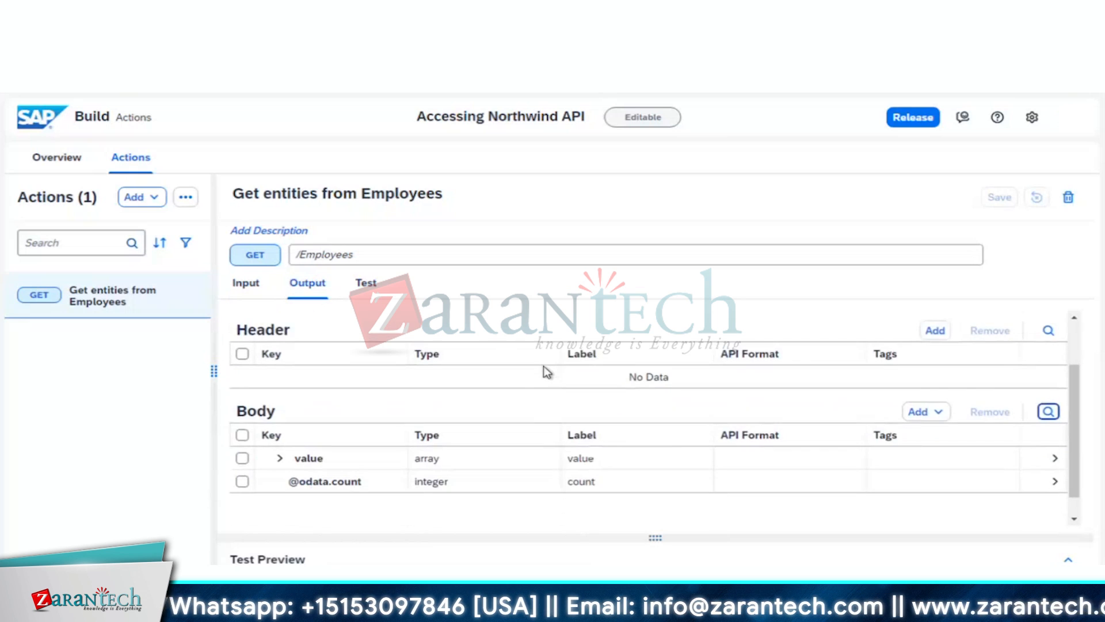
pyautogui.scroll(3, 543, 365)
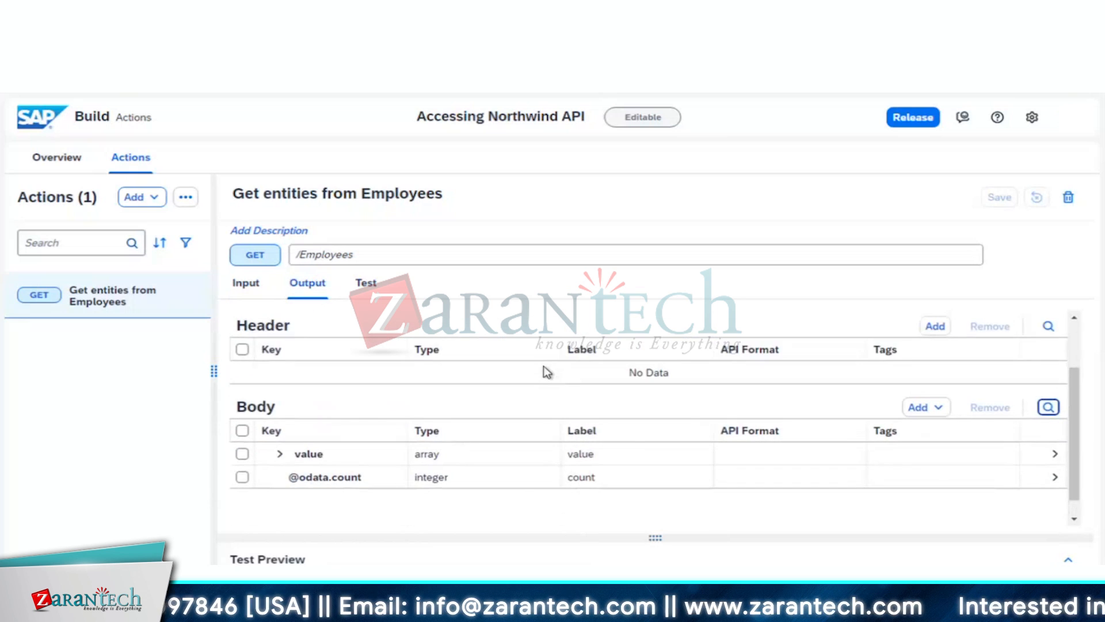
pyautogui.click(366, 282)
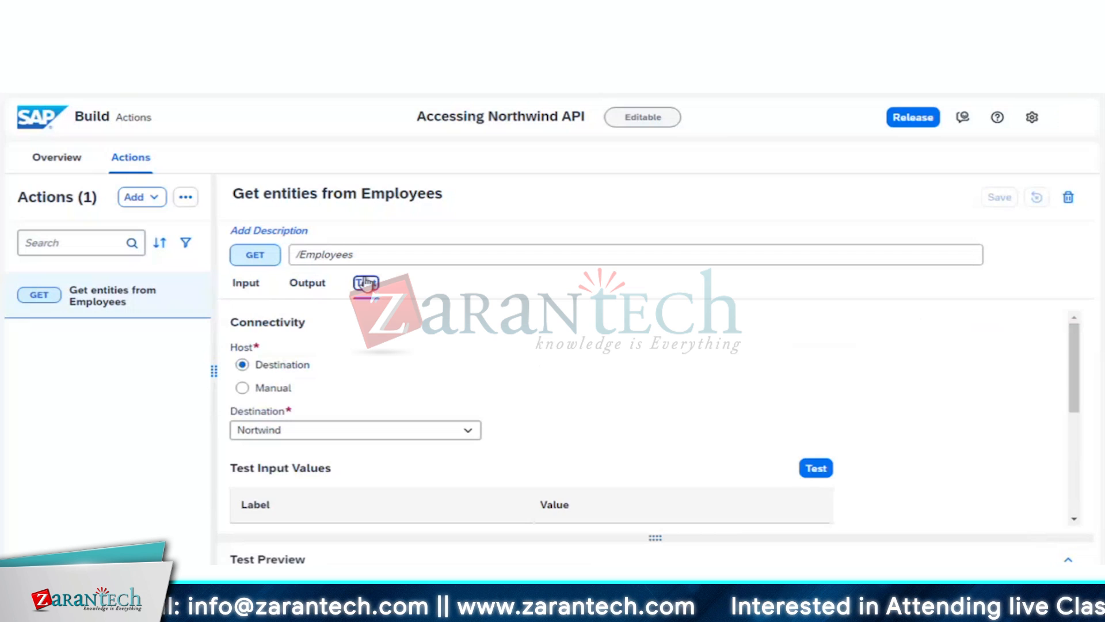
pyautogui.scroll(-2, 602, 384)
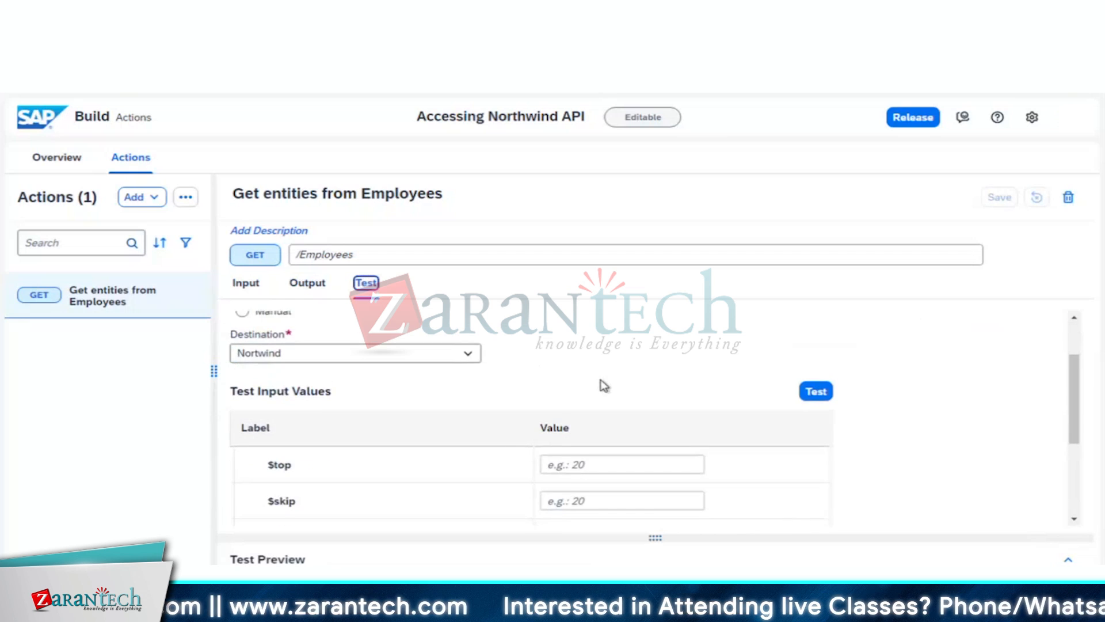
pyautogui.scroll(3, 599, 383)
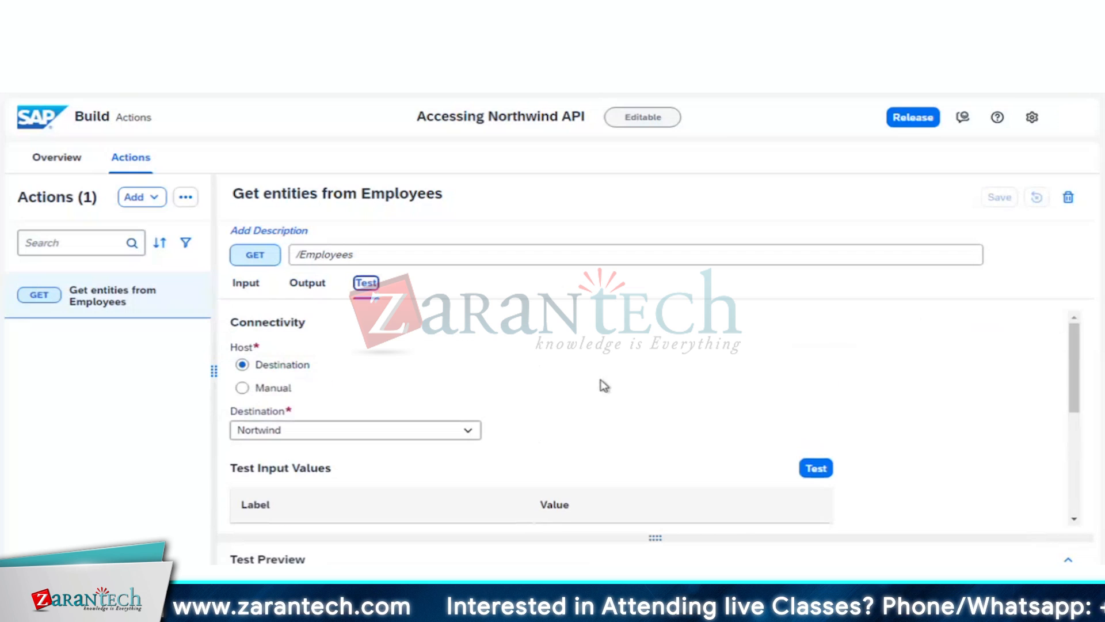
# - Open the $top input parameter of the Get entities from Employees action and set its value to 20
pyautogui.click(246, 285)
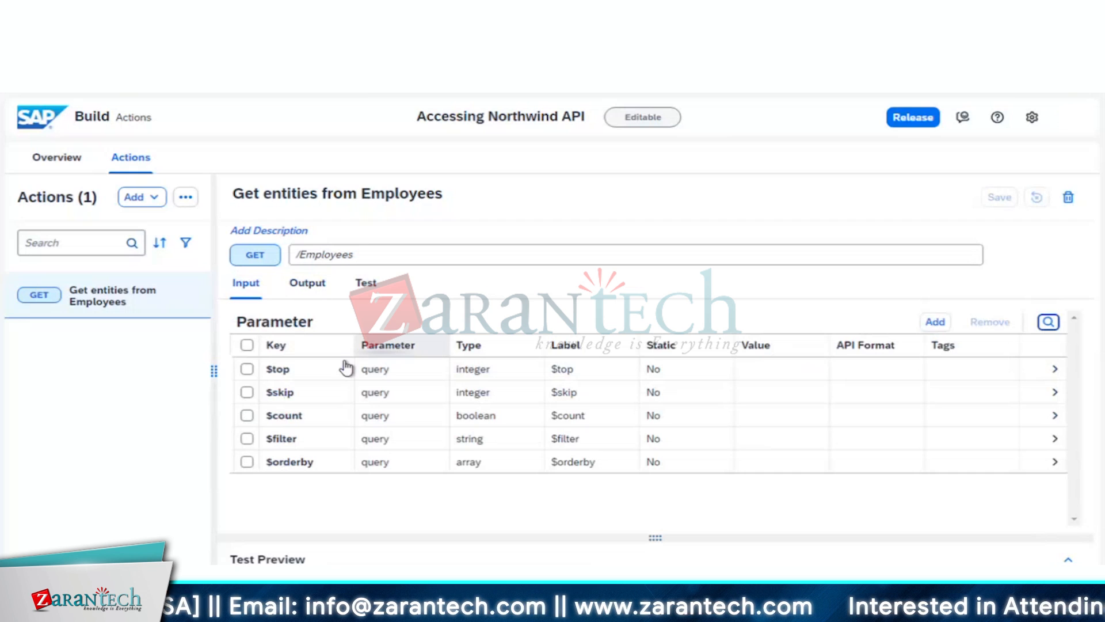
pyautogui.click(1058, 371)
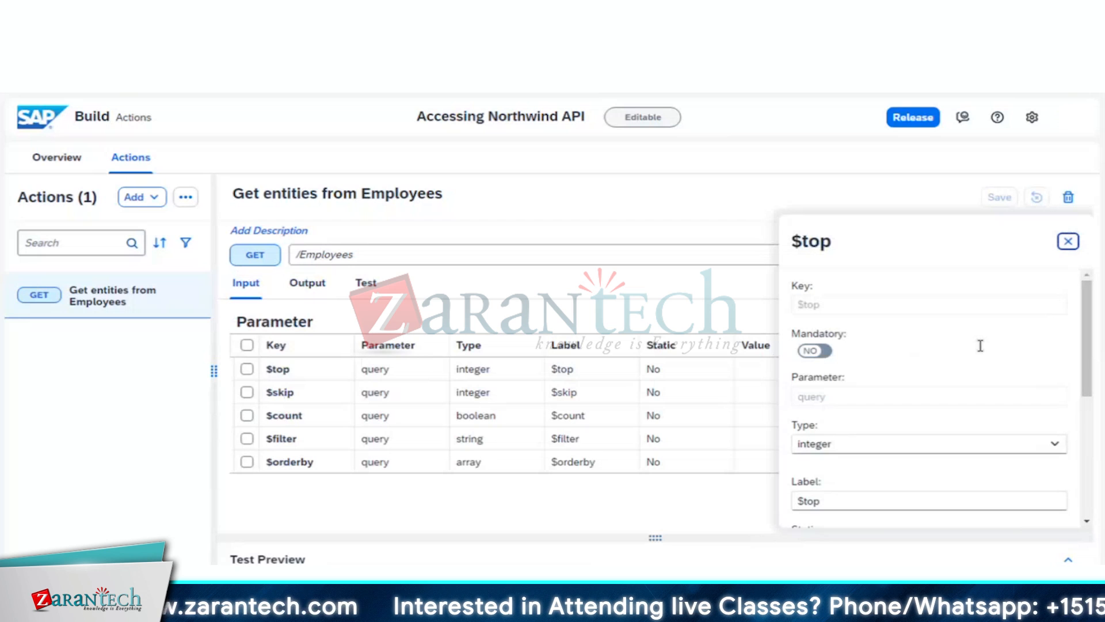
pyautogui.scroll(-1, 980, 345)
pyautogui.scroll(-2, 983, 351)
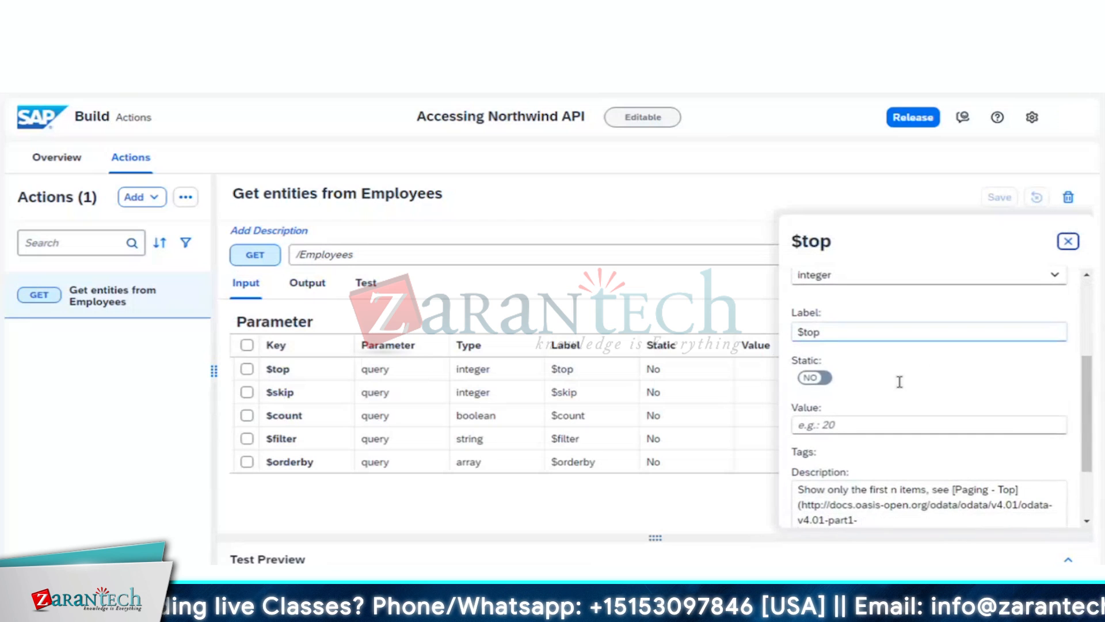
pyautogui.click(892, 424)
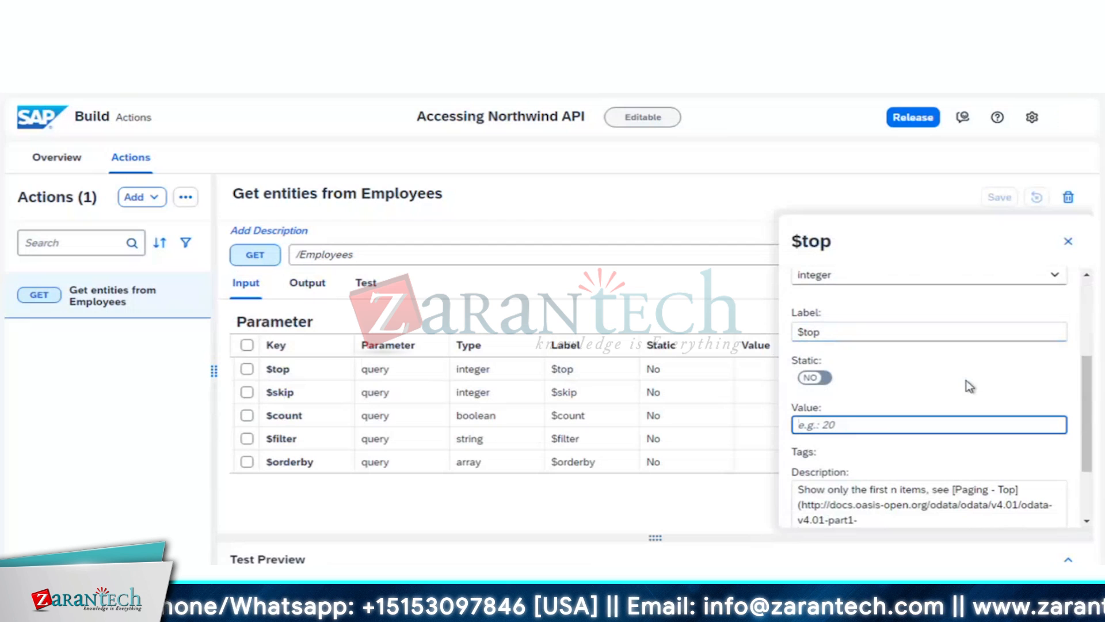
pyautogui.write('20')
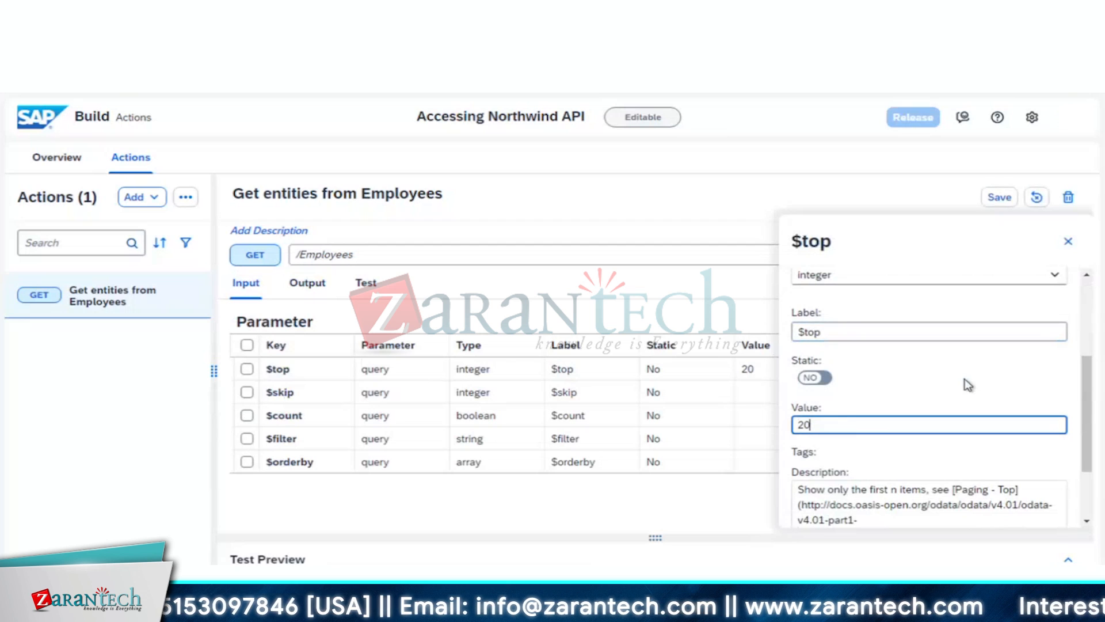
pyautogui.scroll(-3, 969, 385)
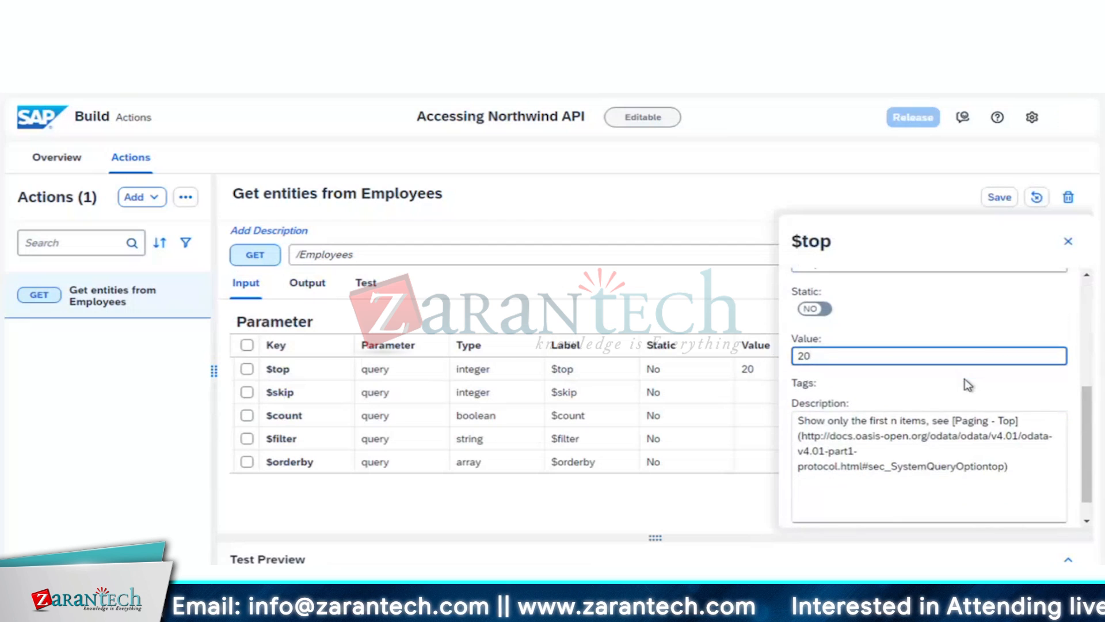
# - Make the $top parameter mandatory, close its details and select it in the parameter list
pyautogui.scroll(3, 966, 379)
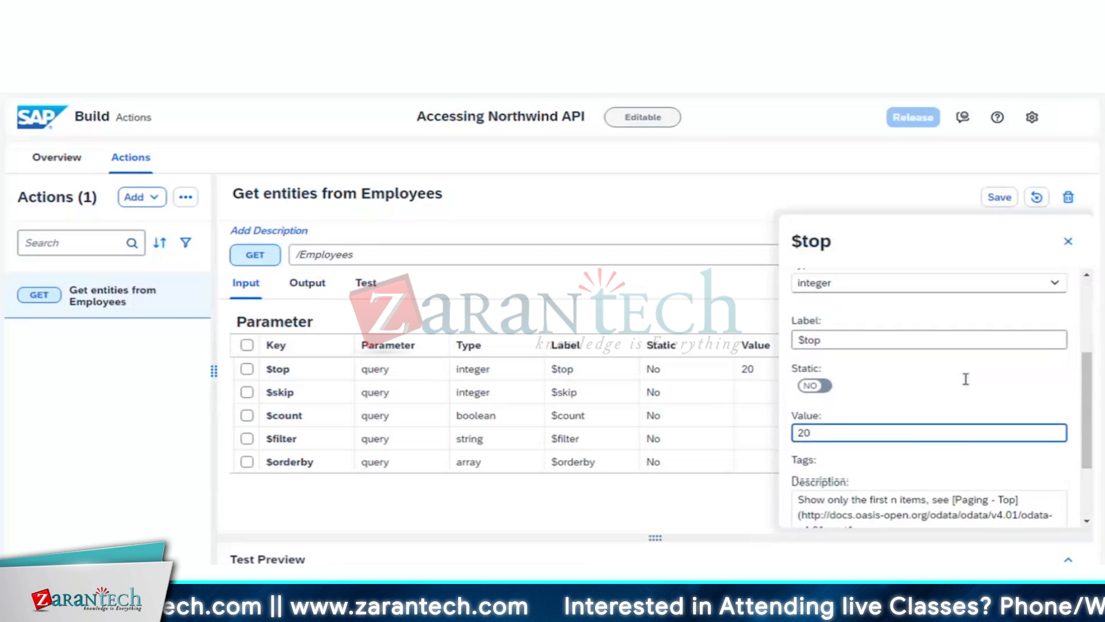
pyautogui.scroll(2, 966, 379)
pyautogui.scroll(1, 966, 379)
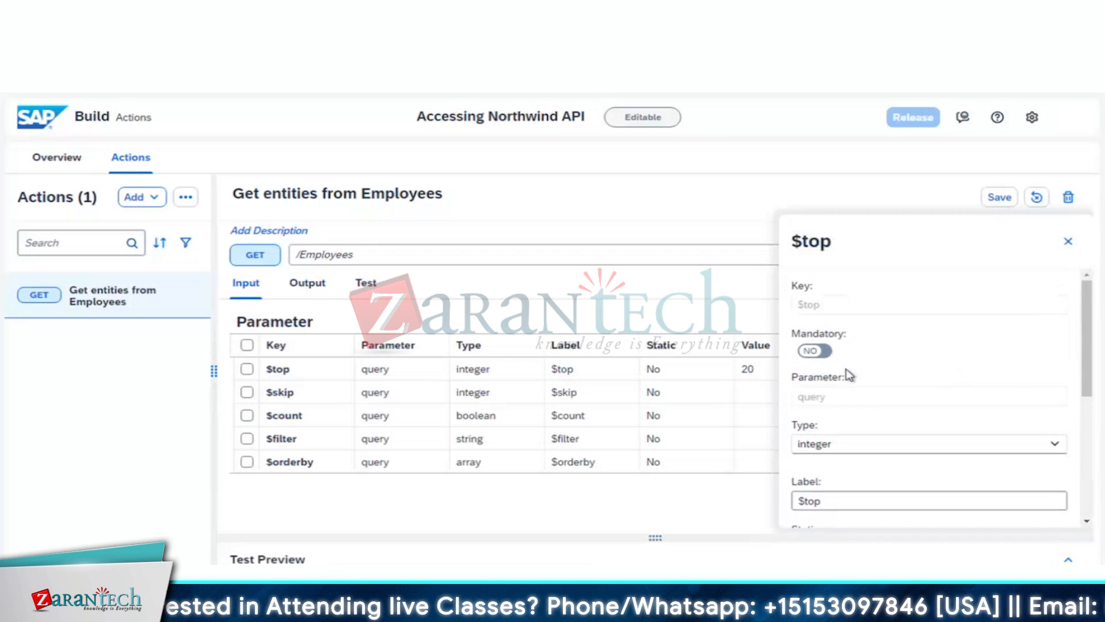
pyautogui.click(818, 353)
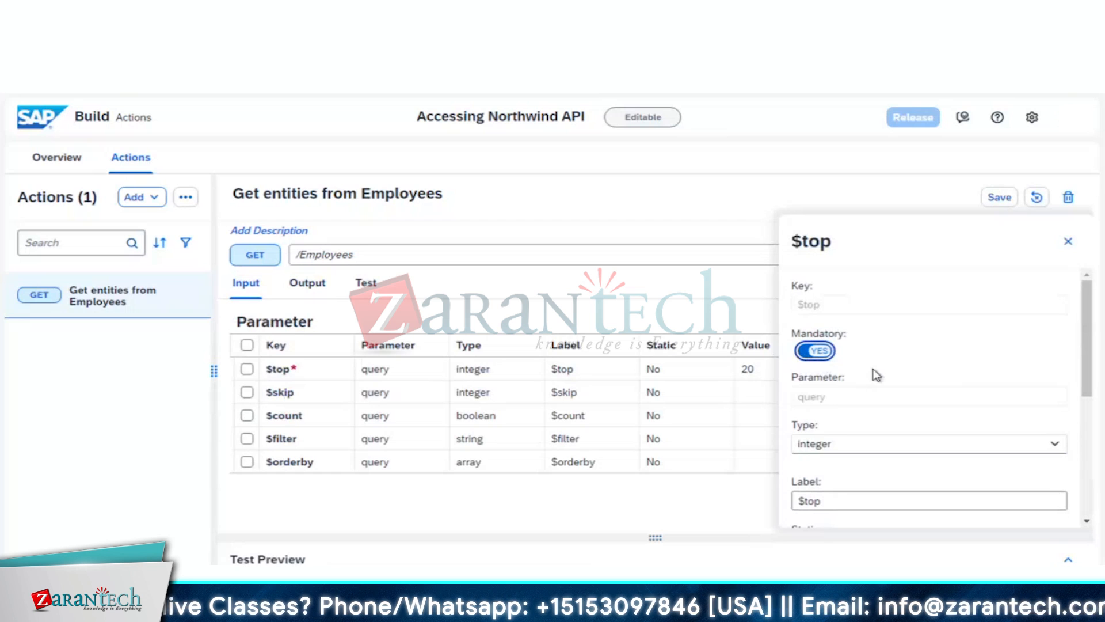
pyautogui.scroll(-1, 910, 381)
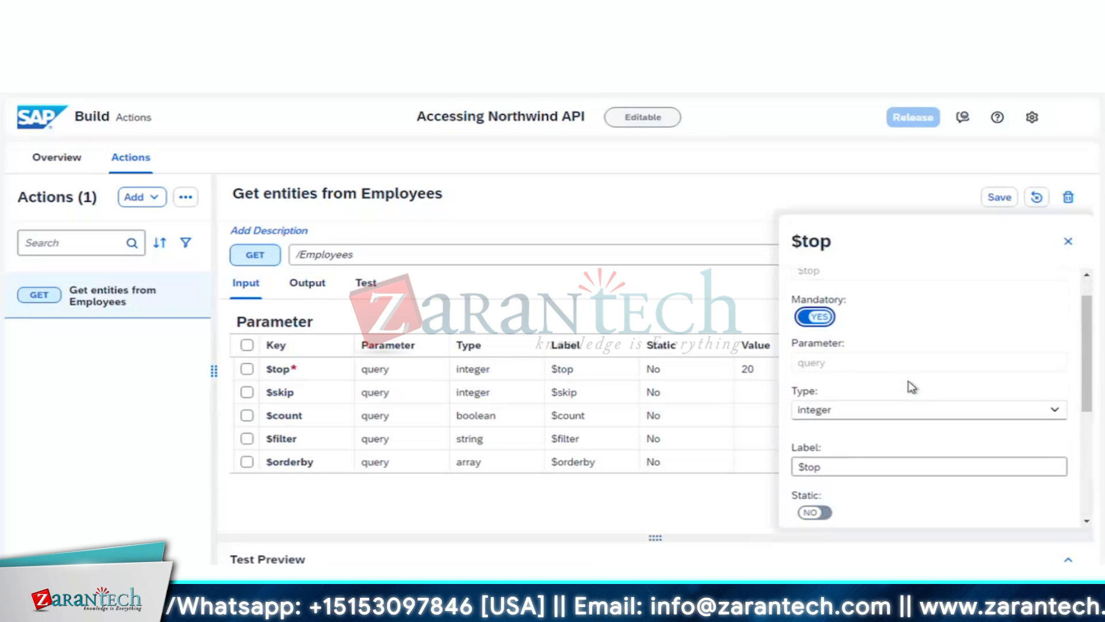
pyautogui.scroll(-2, 911, 386)
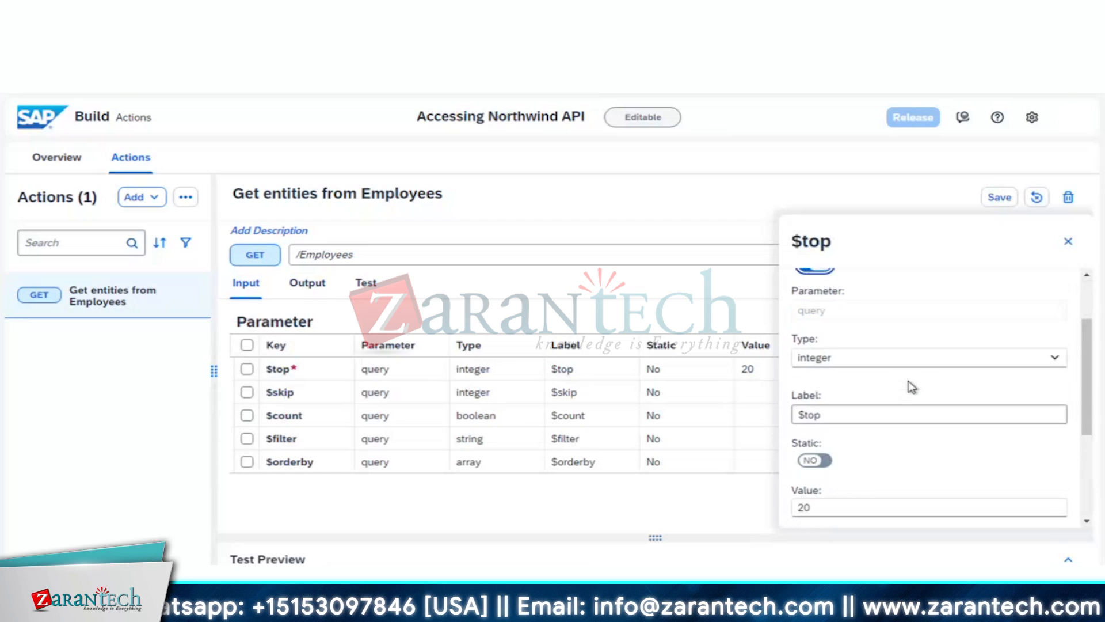
pyautogui.click(1067, 244)
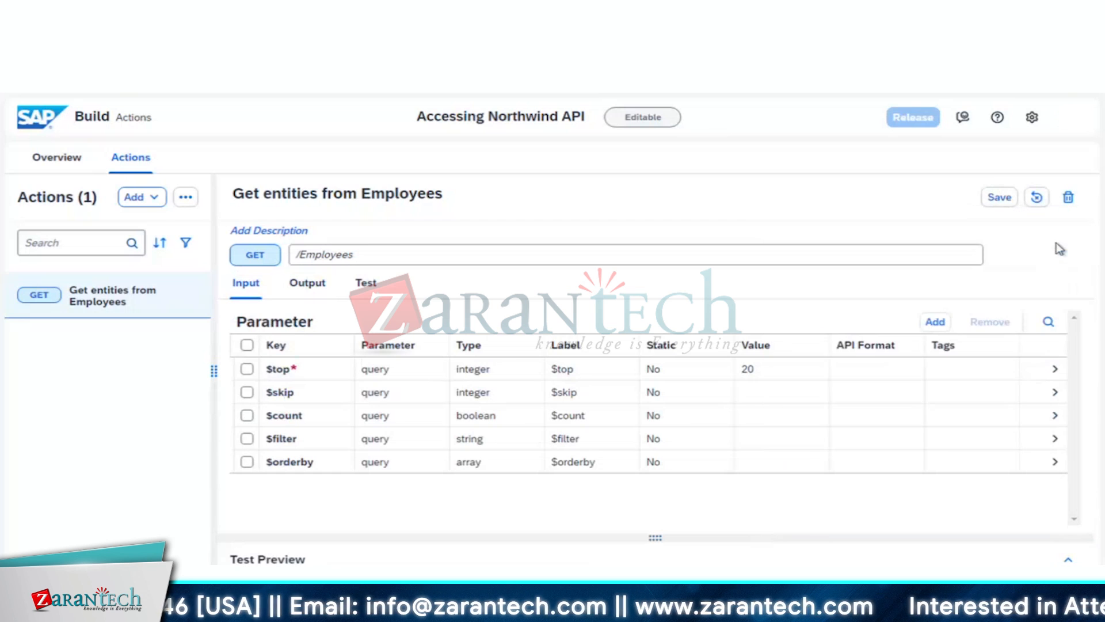
pyautogui.click(246, 370)
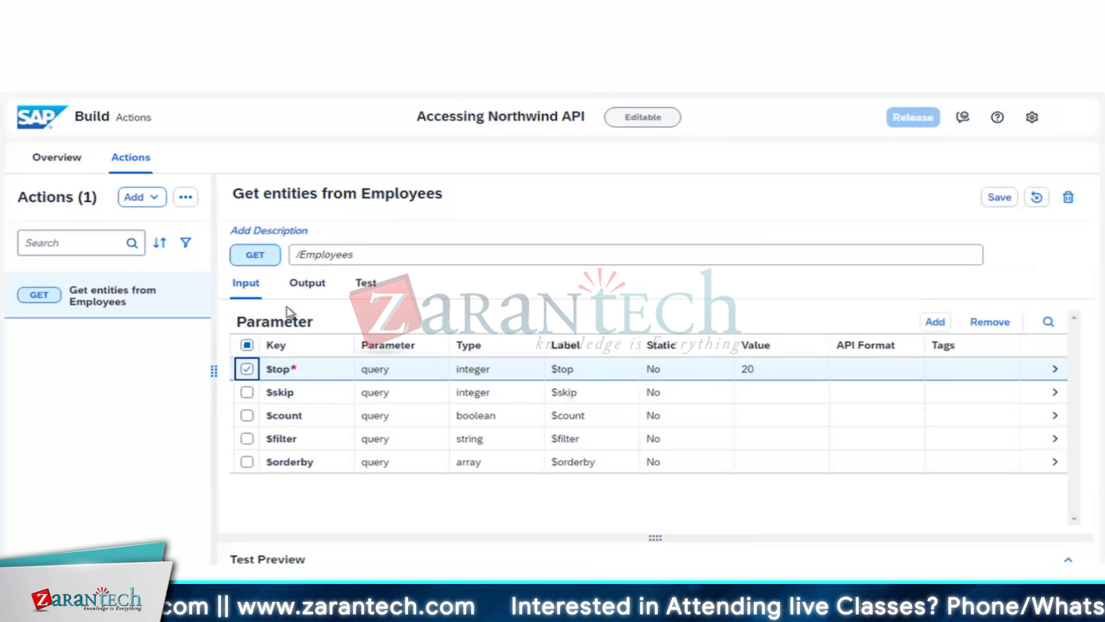
# - Review the action's available output response codes and the header and body structure of the 200 output
pyautogui.click(310, 285)
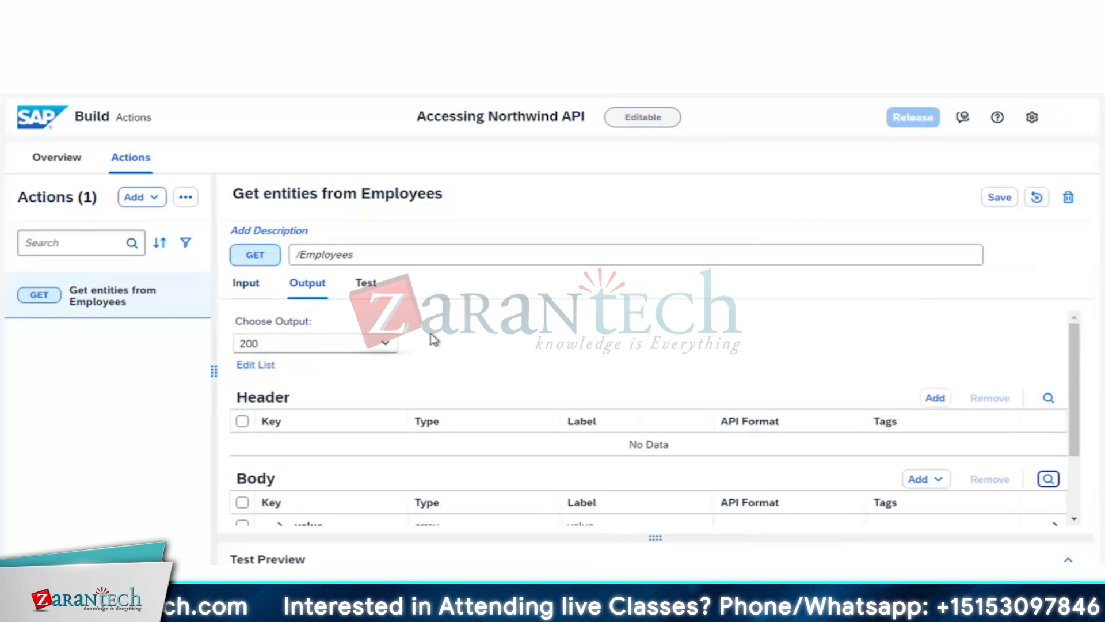
pyautogui.click(387, 344)
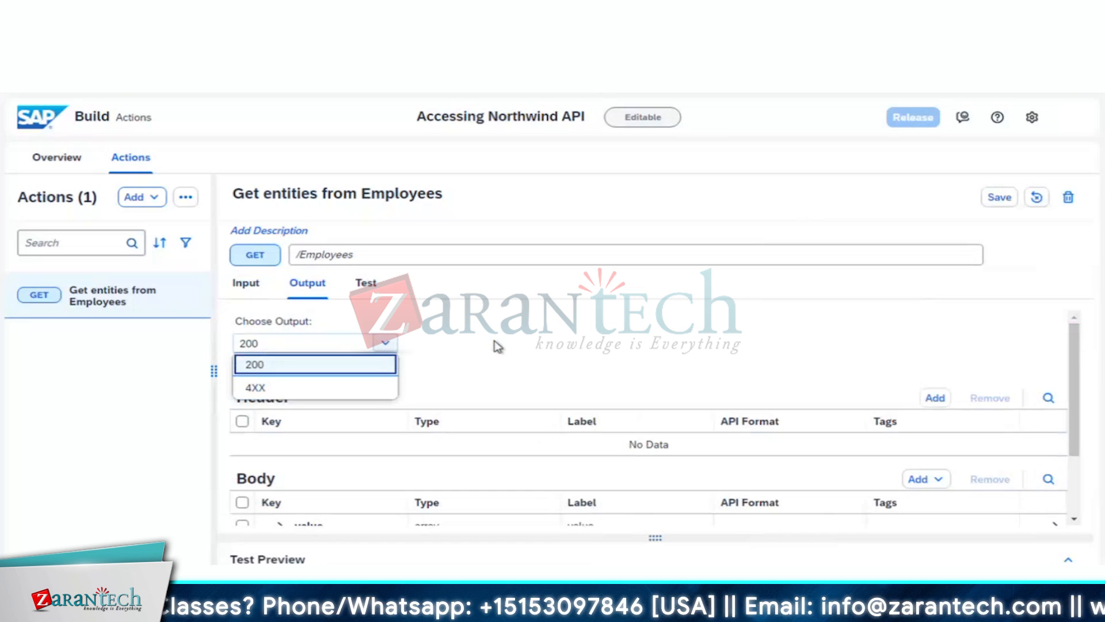
pyautogui.click(499, 346)
pyautogui.scroll(-1, 499, 346)
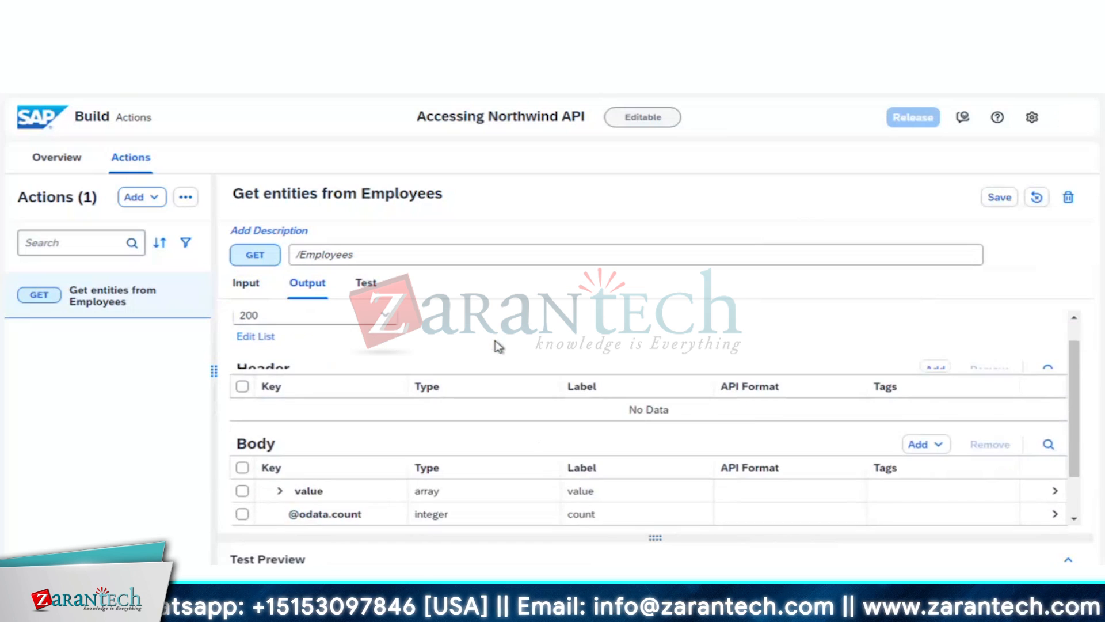
pyautogui.scroll(-2, 499, 345)
pyautogui.scroll(-1, 499, 346)
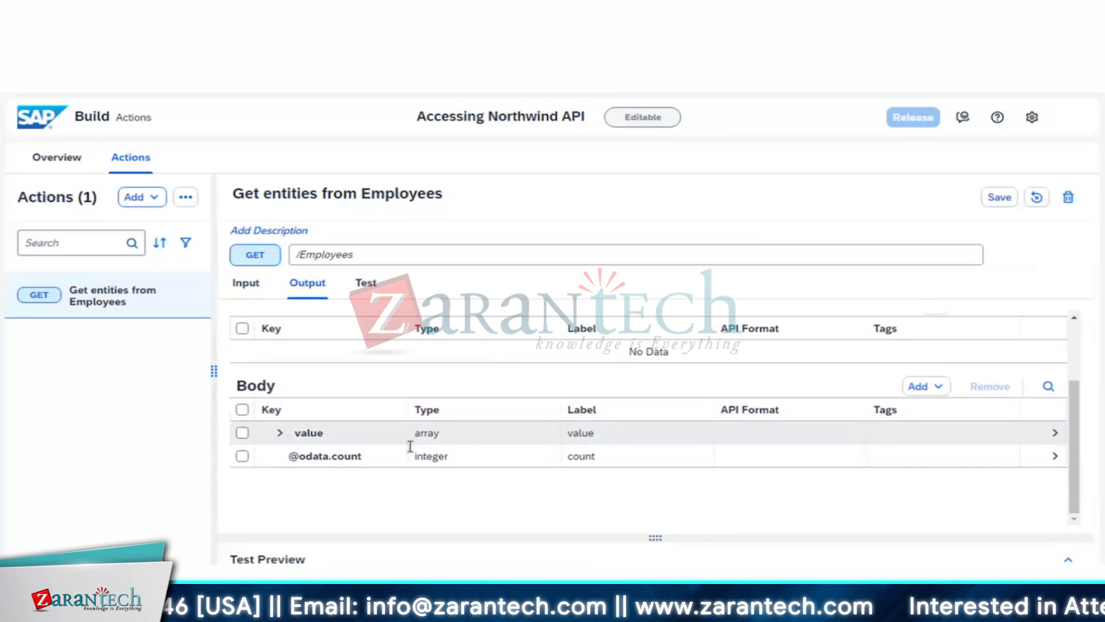
# - Test the action through the Nortwind destination with $top at 20, and inspect the request that was sent
pyautogui.click(373, 292)
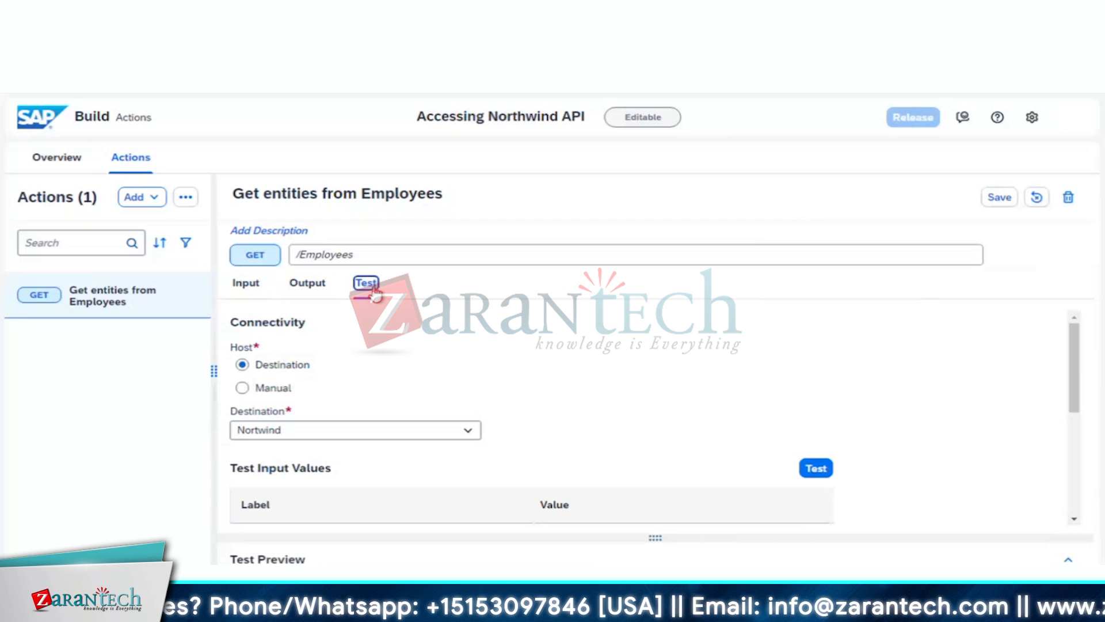
pyautogui.scroll(-1, 513, 375)
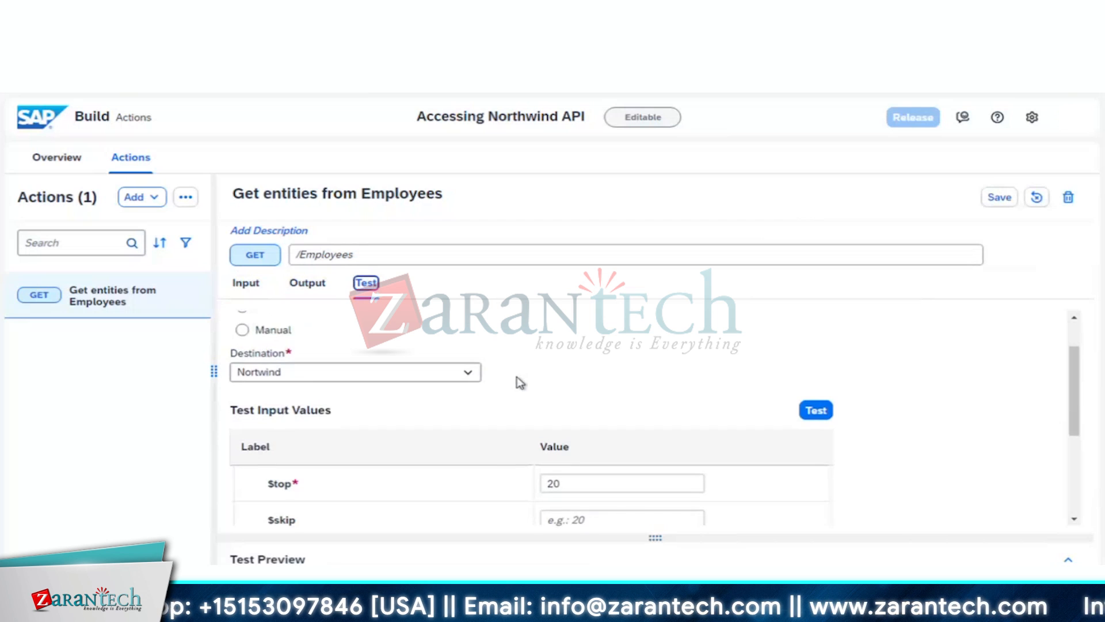
pyautogui.scroll(1, 515, 379)
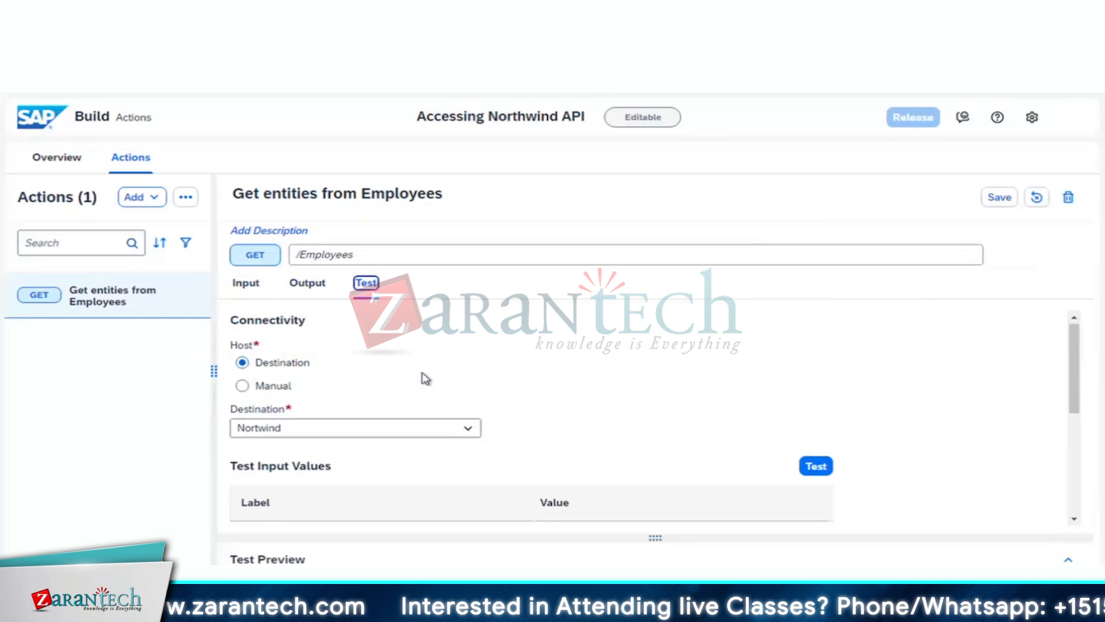
pyautogui.scroll(-1, 426, 377)
pyautogui.scroll(-4, 589, 390)
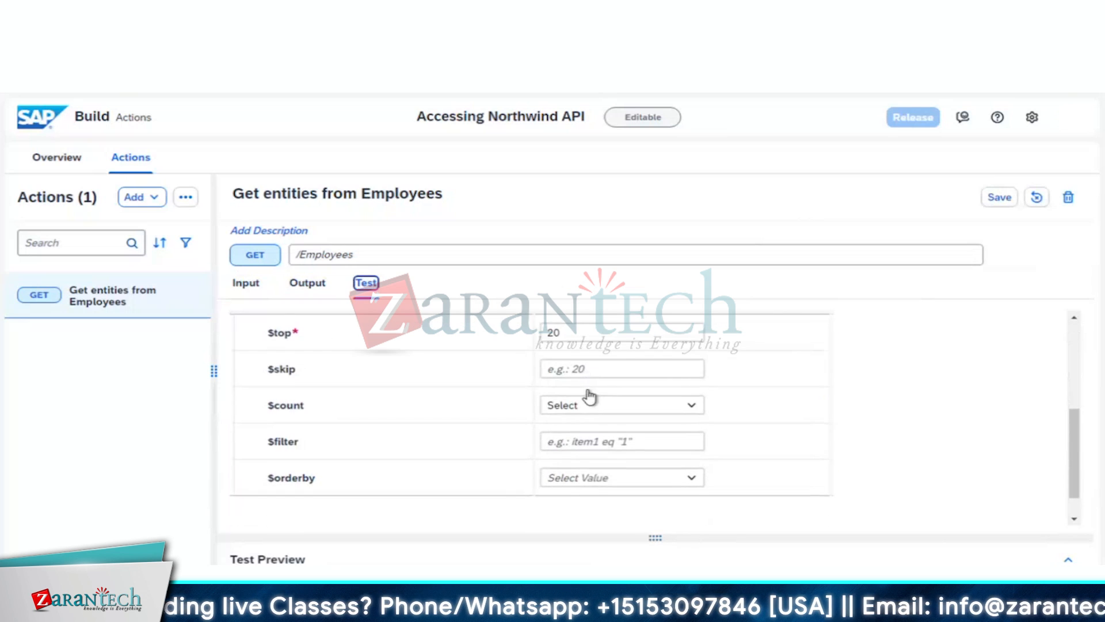
pyautogui.scroll(2, 587, 395)
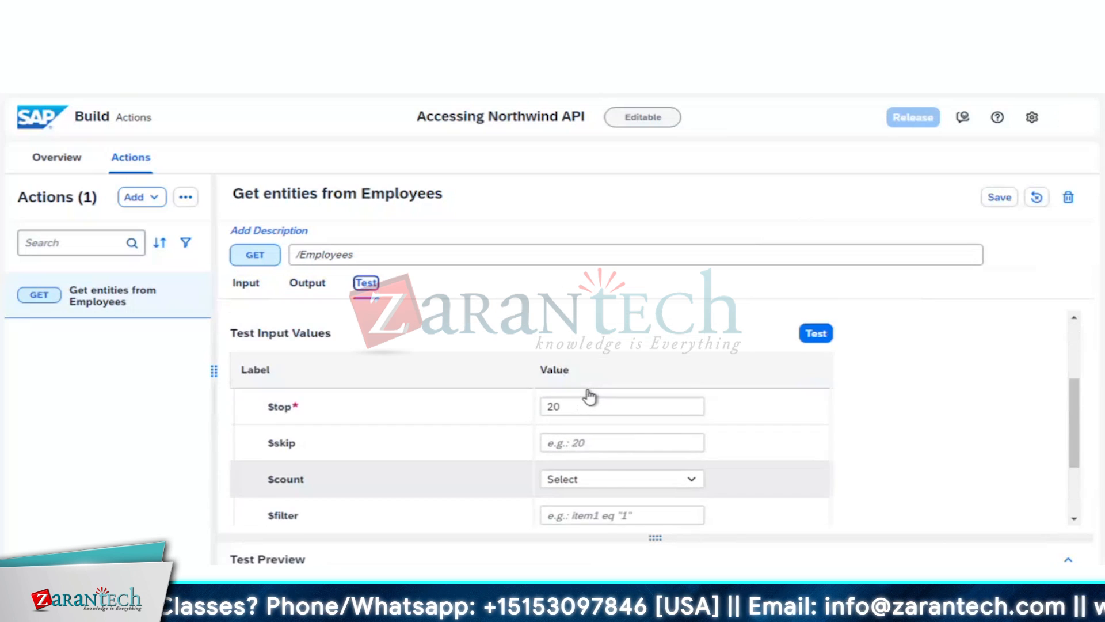
pyautogui.click(816, 337)
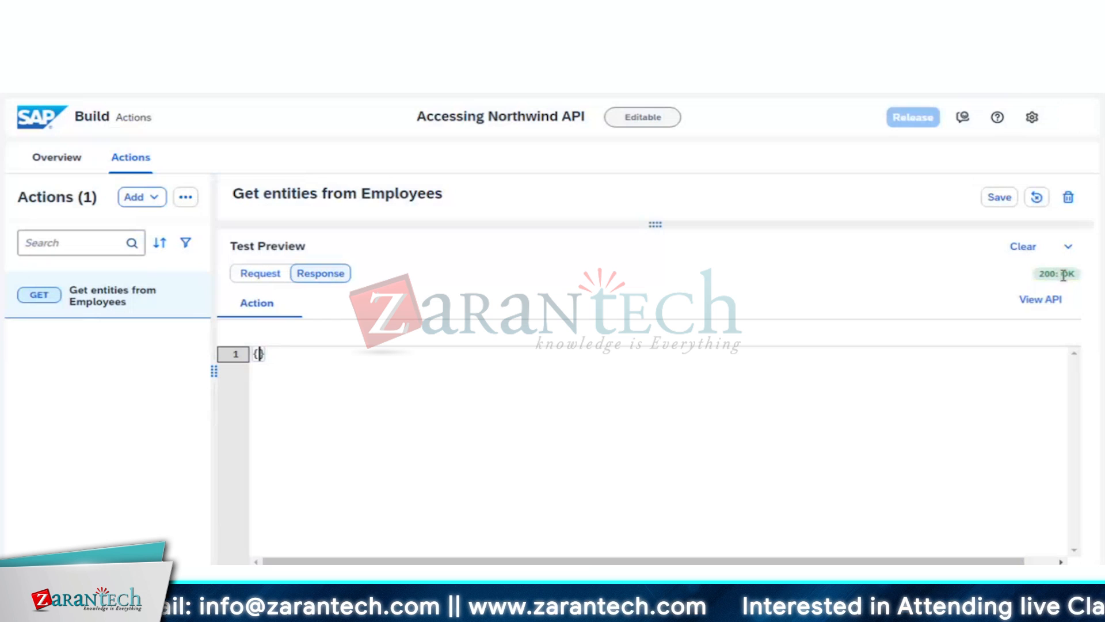
pyautogui.click(262, 275)
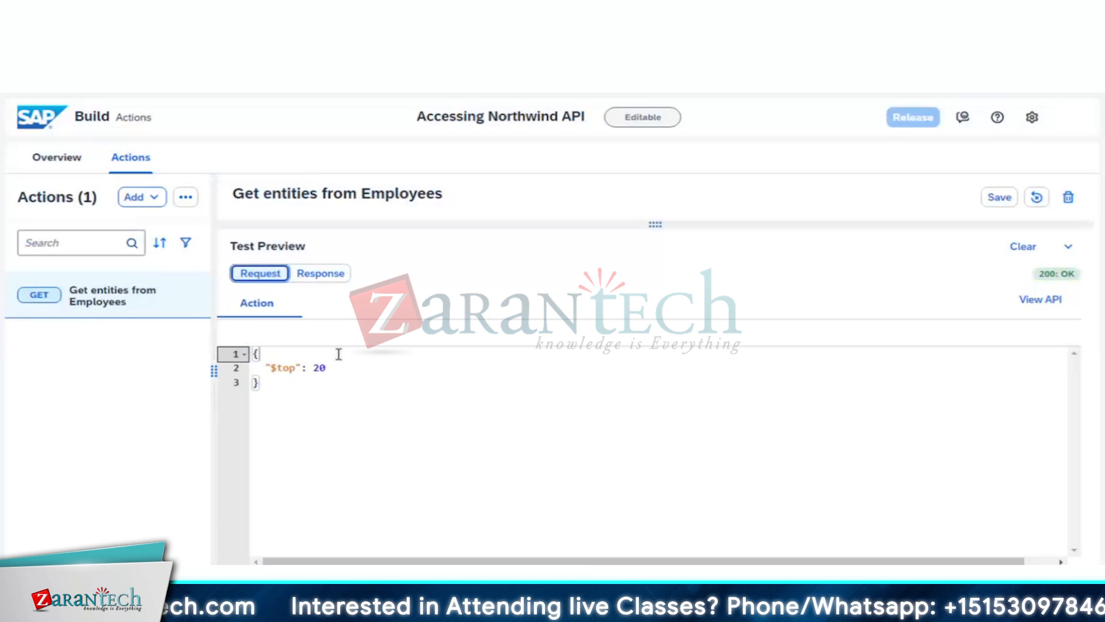
pyautogui.click(327, 368)
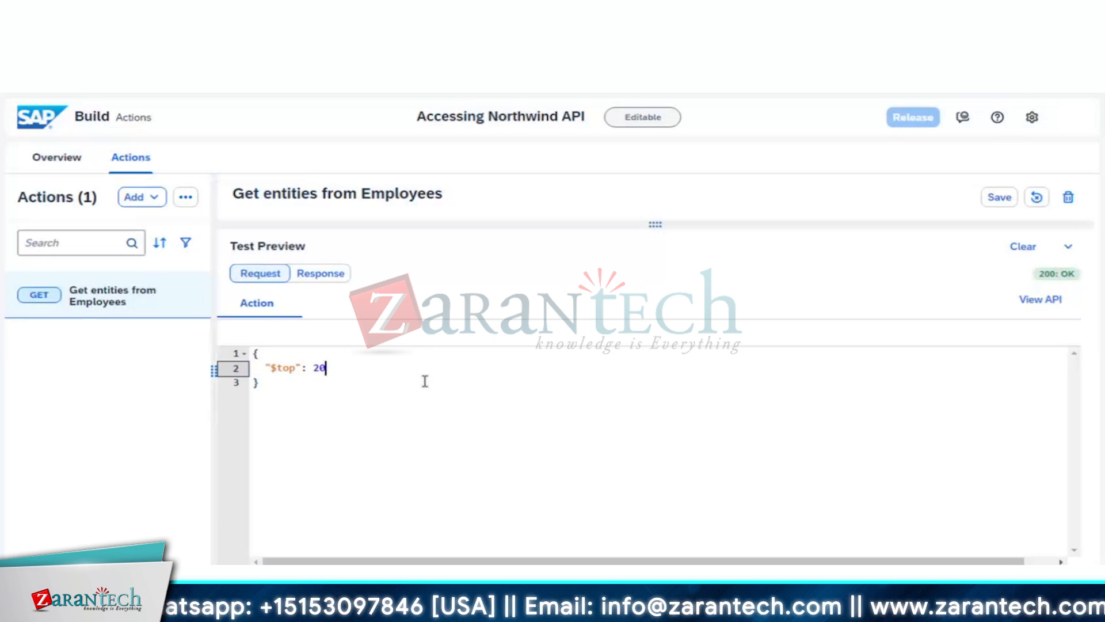
# - Clear the test preview, shrink its pane and return to the action's input parameters
pyautogui.click(1015, 253)
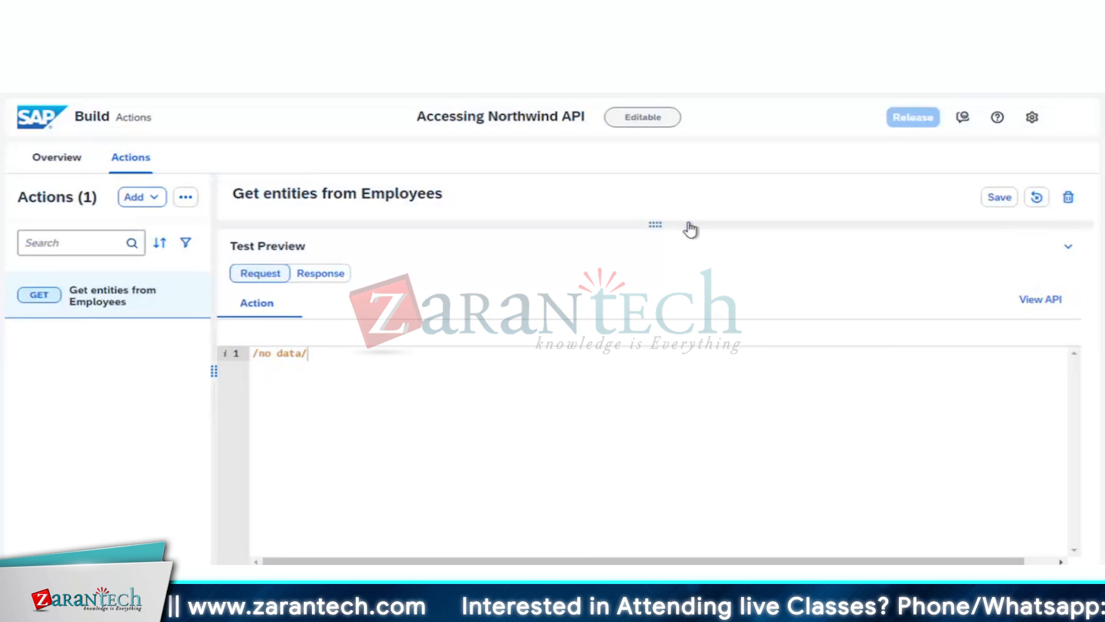
pyautogui.moveTo(659, 222); pyautogui.dragTo(654, 528)
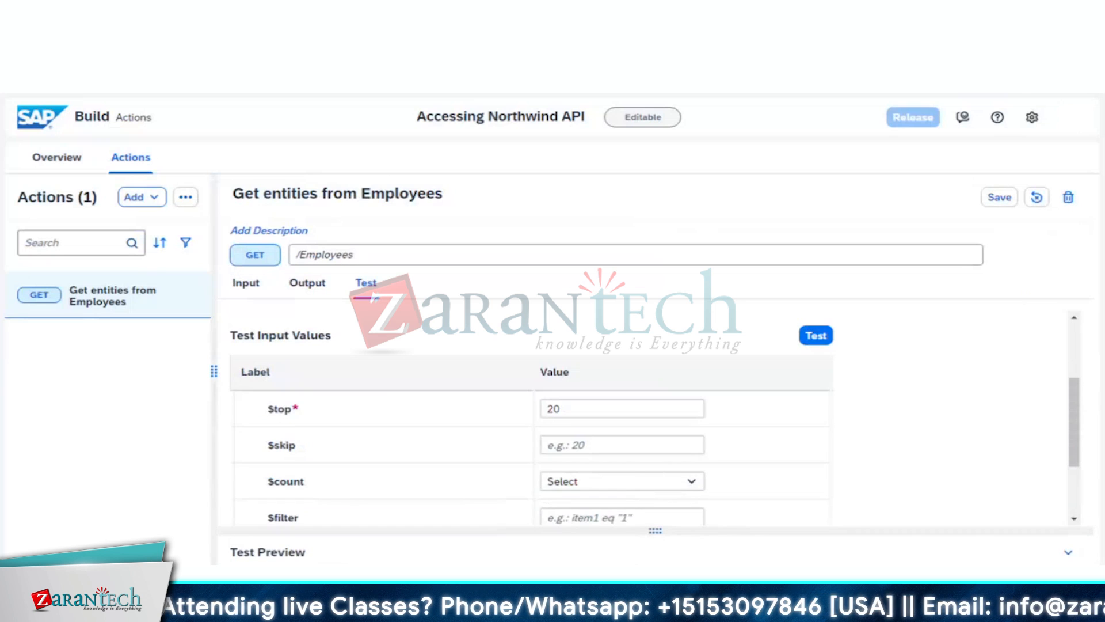
pyautogui.click(246, 285)
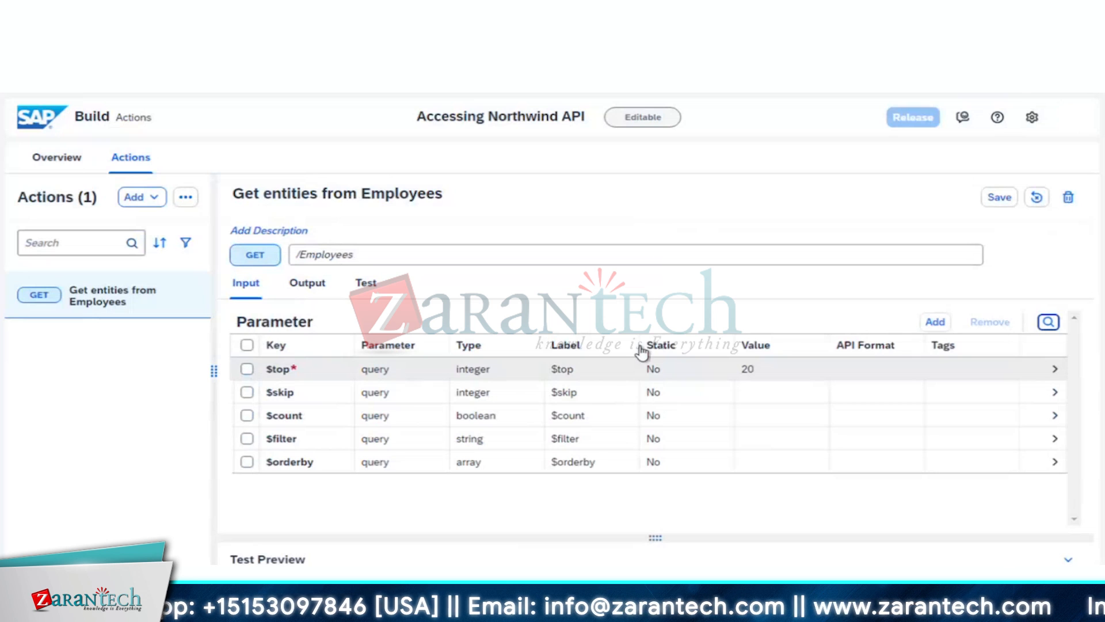
# - Make the $top query parameter optional and clear its default value
pyautogui.click(1054, 368)
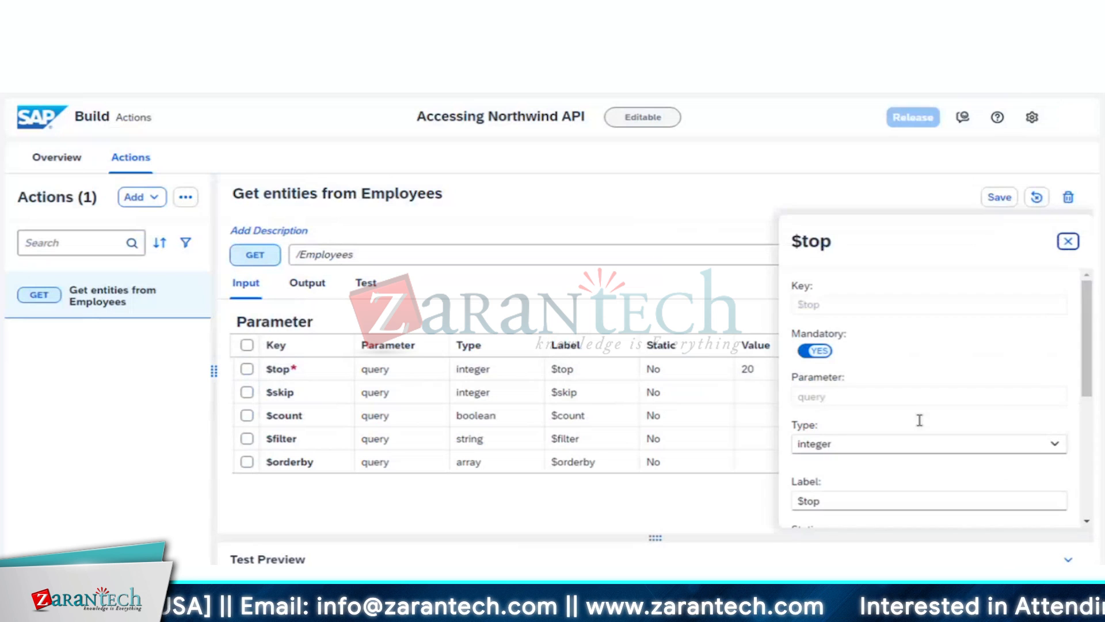
pyautogui.click(815, 351)
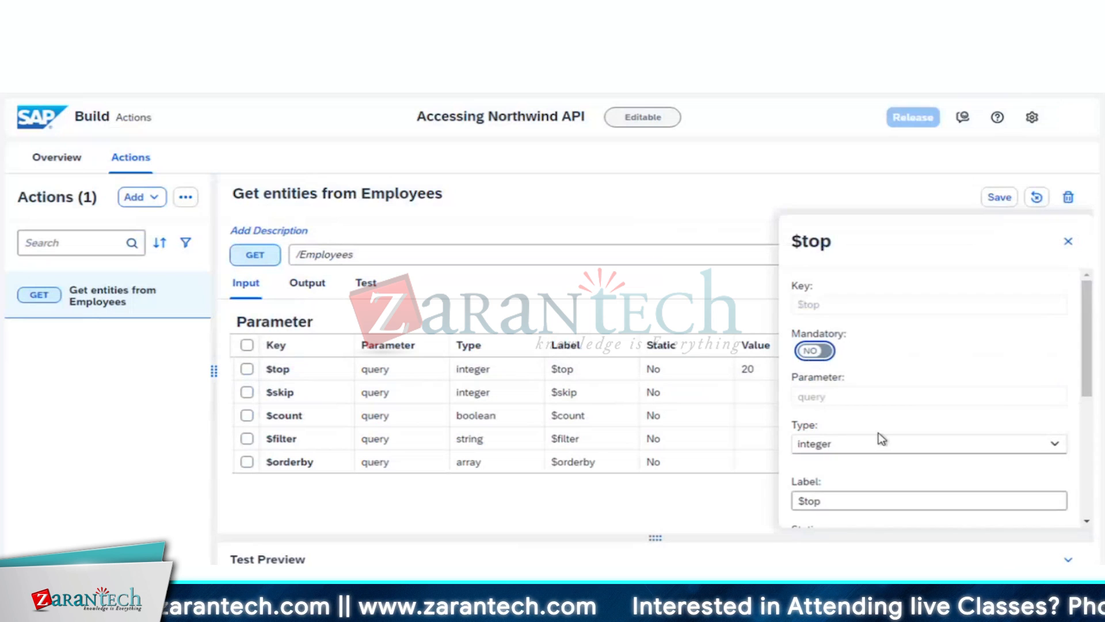
pyautogui.scroll(-3, 881, 439)
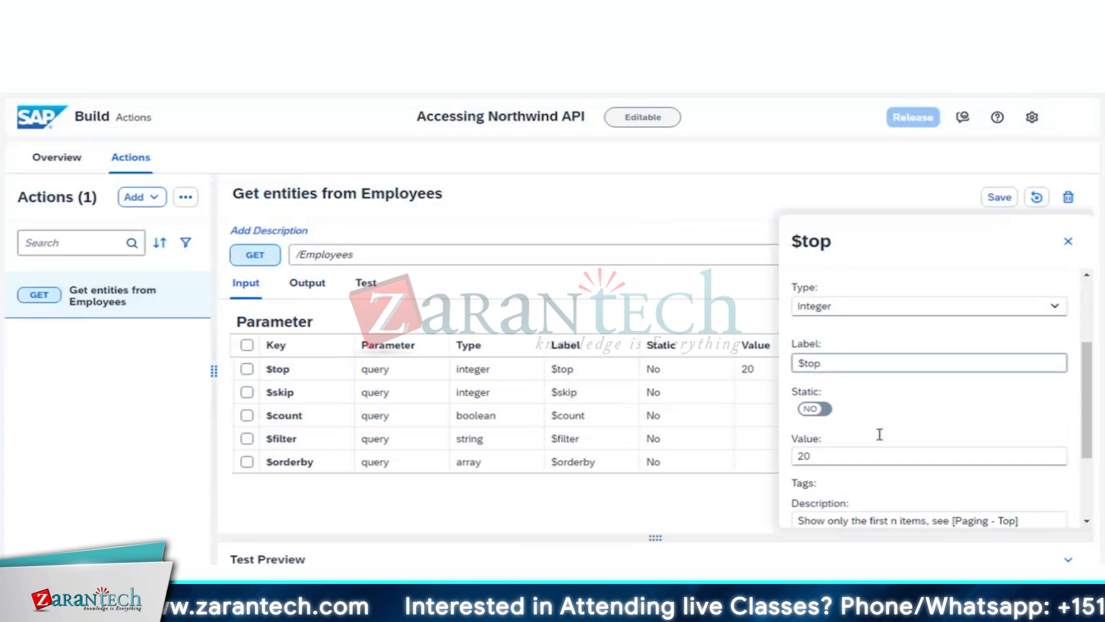
pyautogui.click(854, 464)
pyautogui.press('BackSpace')
pyautogui.press('BackSpace')
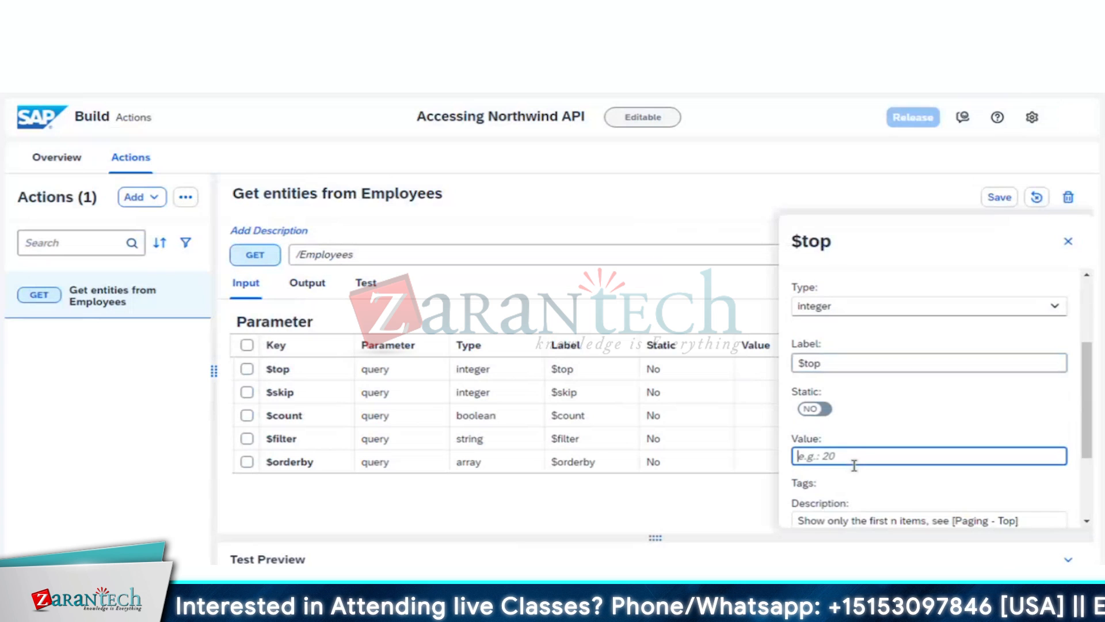
pyautogui.click(1068, 243)
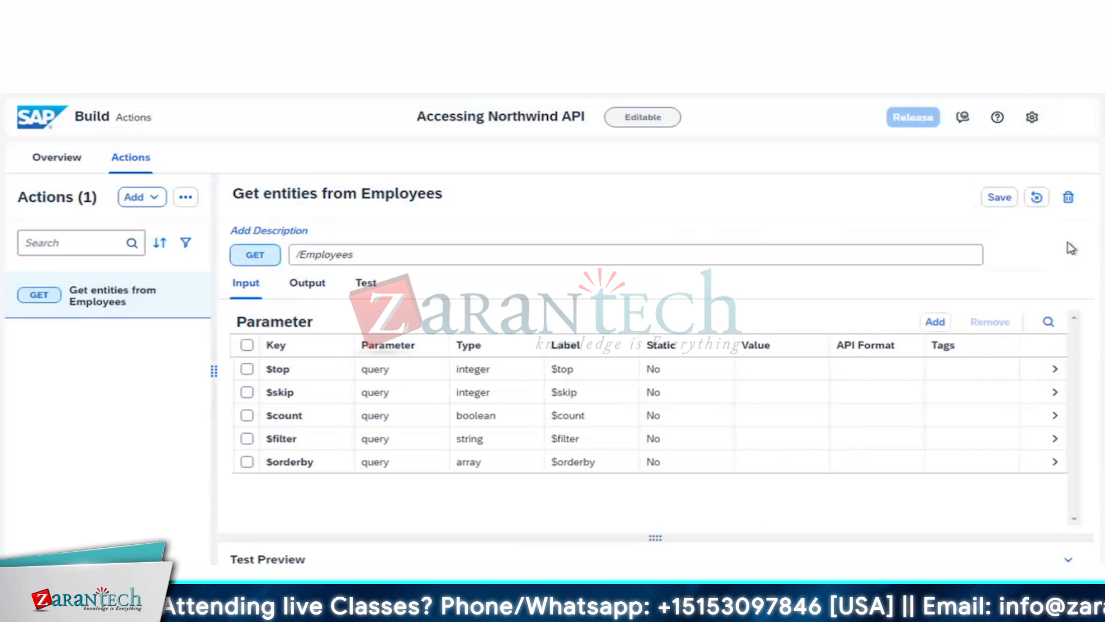
# - Run the test of the Get entities from Employees action without input values and enlarge the test preview
pyautogui.click(366, 284)
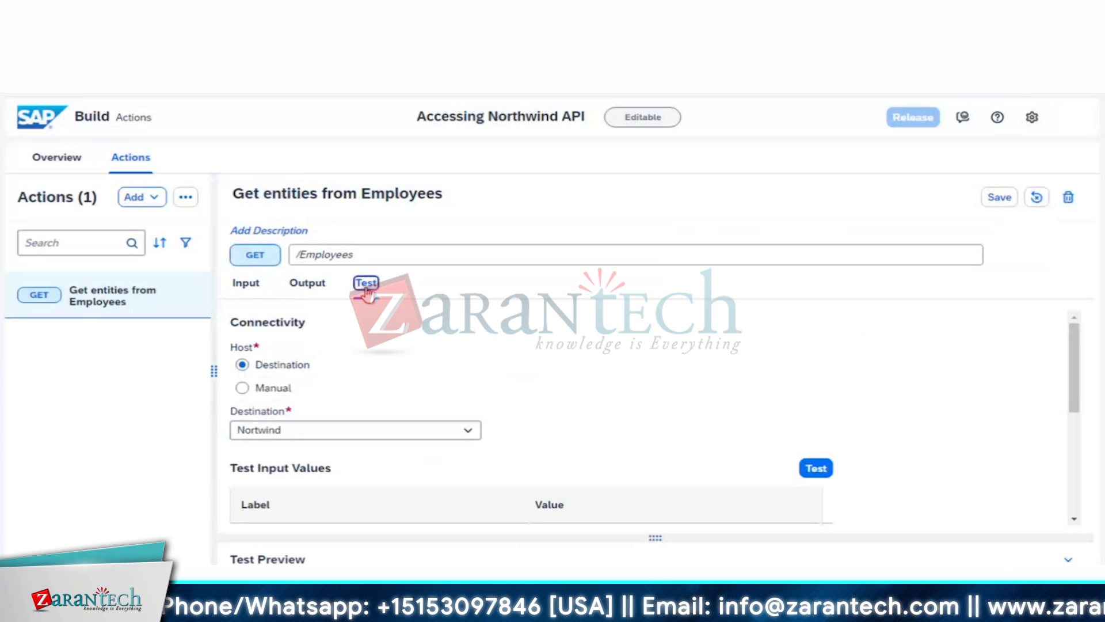
pyautogui.scroll(-3, 427, 374)
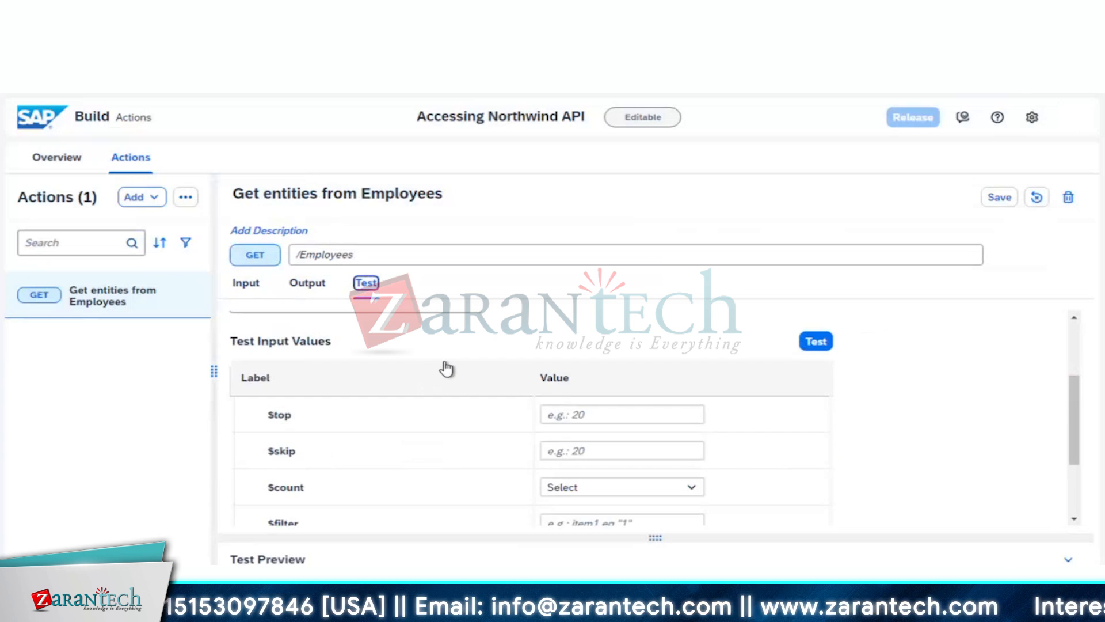
pyautogui.click(820, 345)
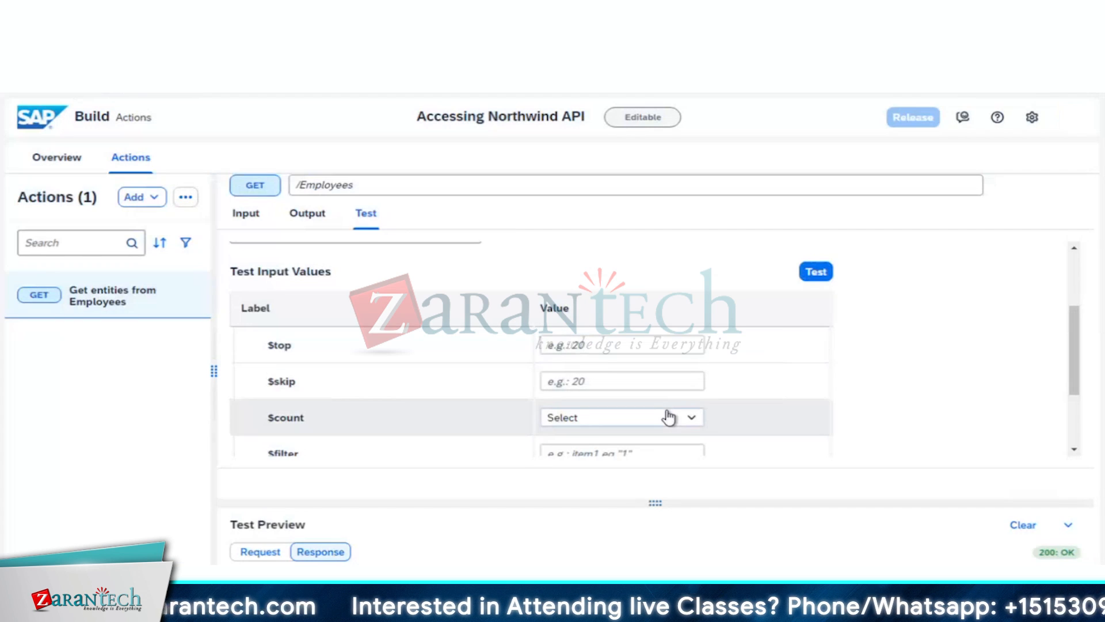
pyautogui.scroll(-1, 668, 418)
pyautogui.moveTo(656, 499); pyautogui.dragTo(654, 262)
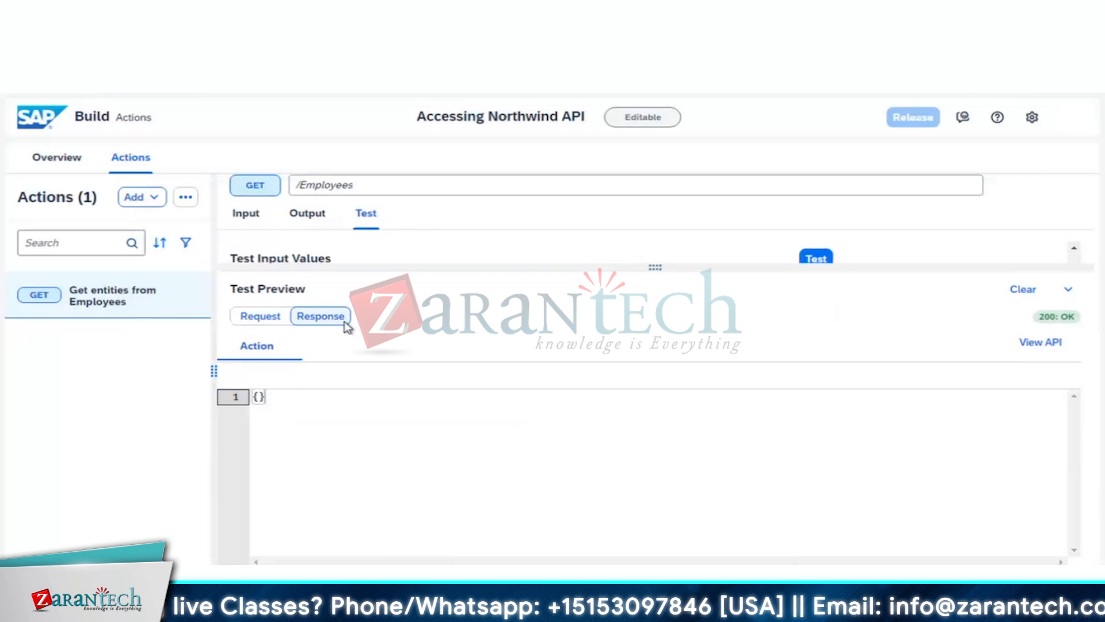
# - Compare the test's request and response previews, and examine the API response's general details and headers
pyautogui.click(264, 317)
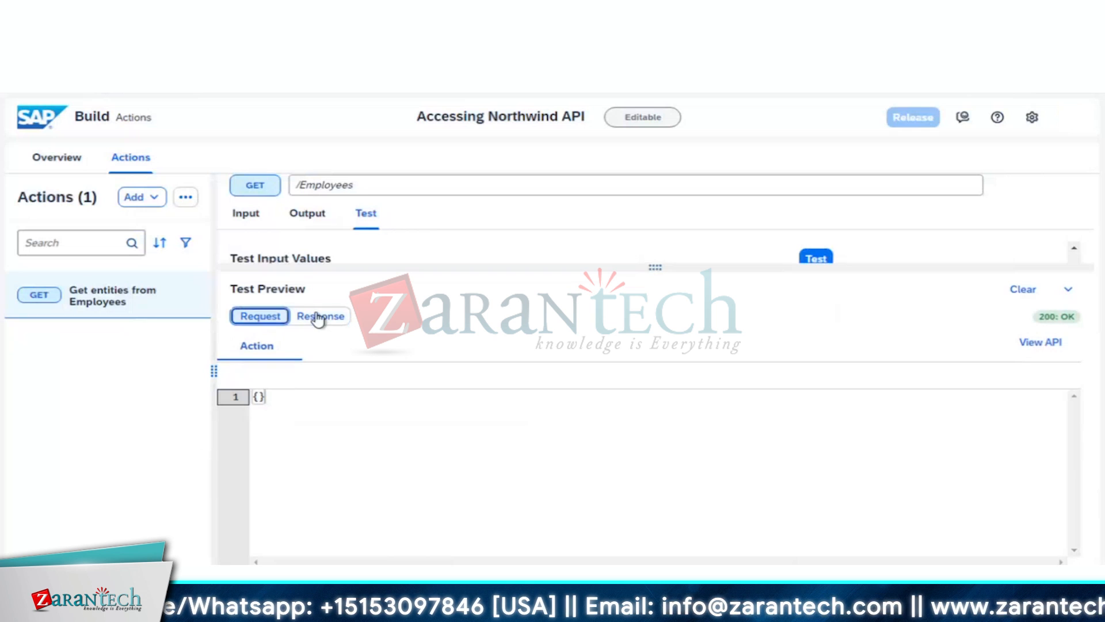
pyautogui.click(319, 318)
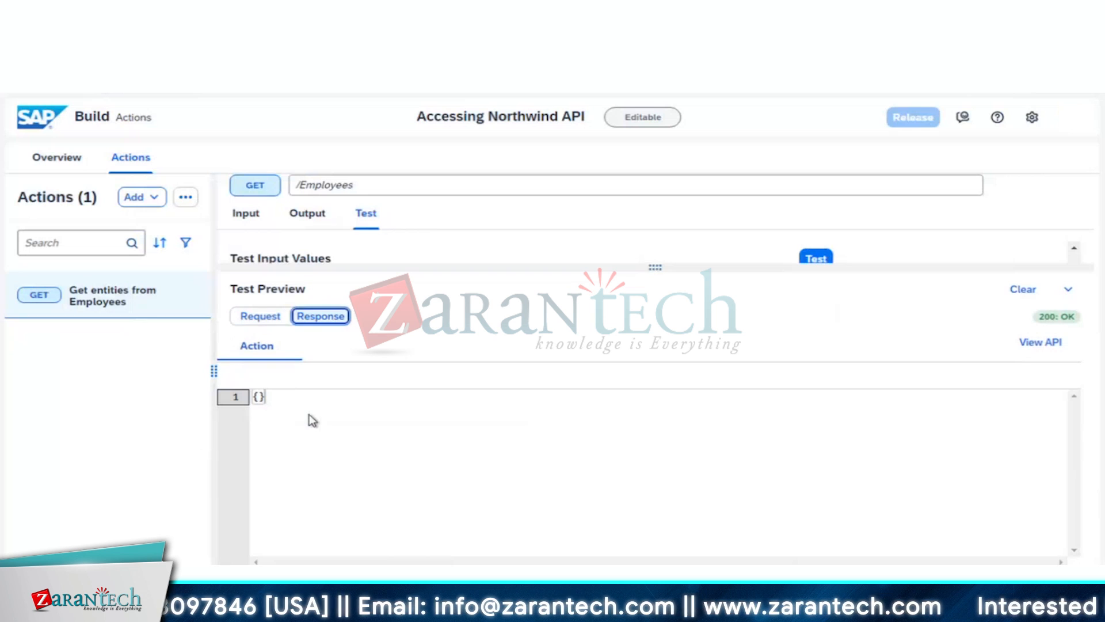
pyautogui.click(1045, 344)
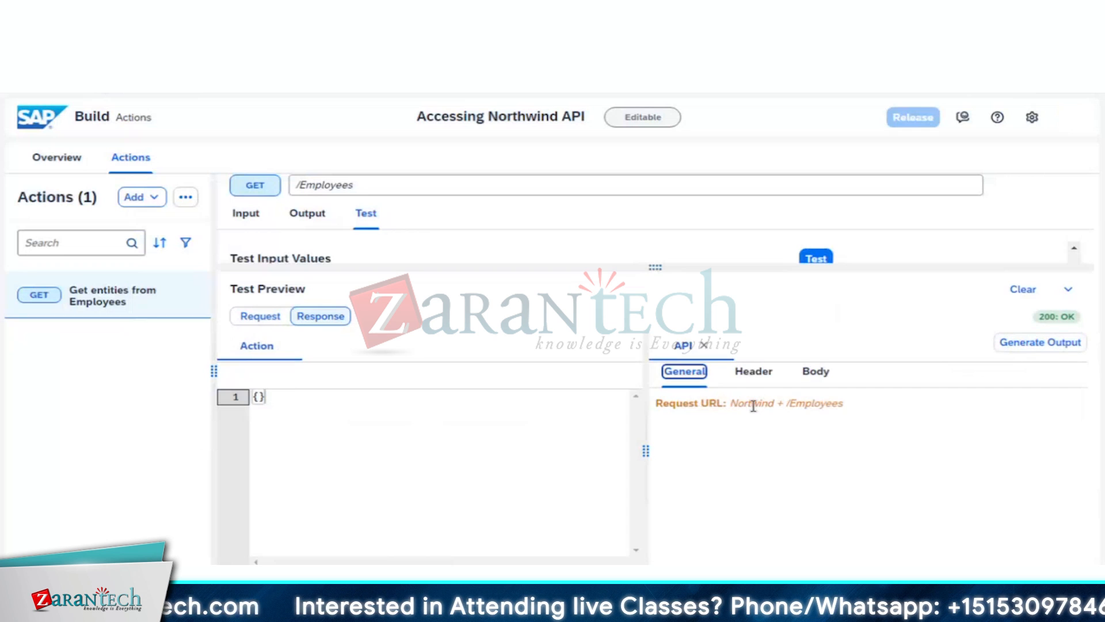
pyautogui.click(755, 373)
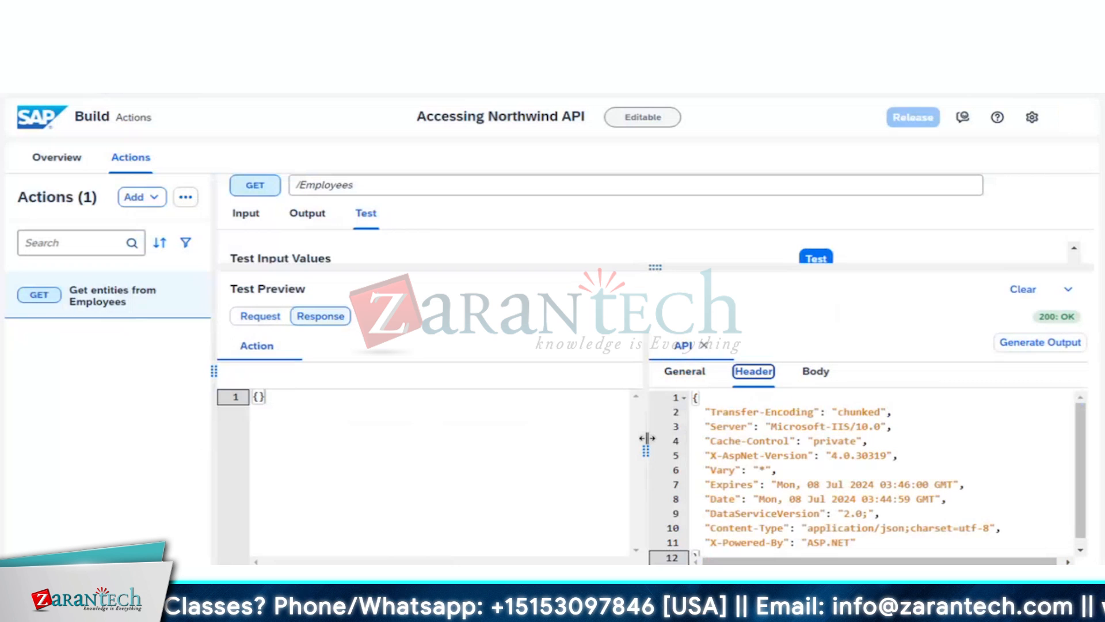
pyautogui.moveTo(647, 438); pyautogui.dragTo(395, 432)
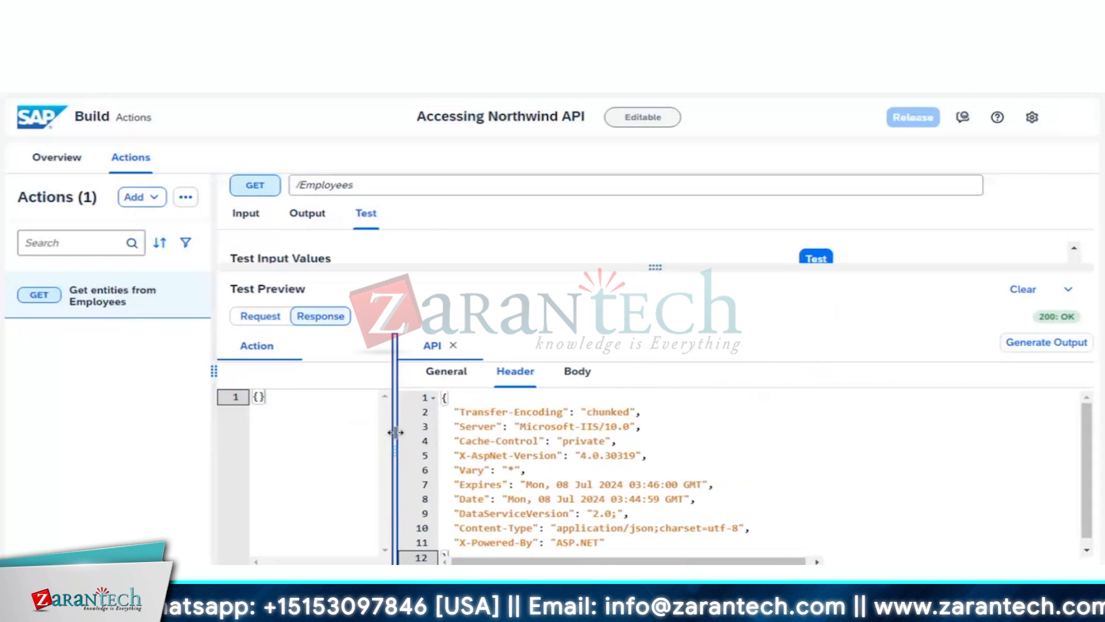
pyautogui.scroll(-1, 552, 481)
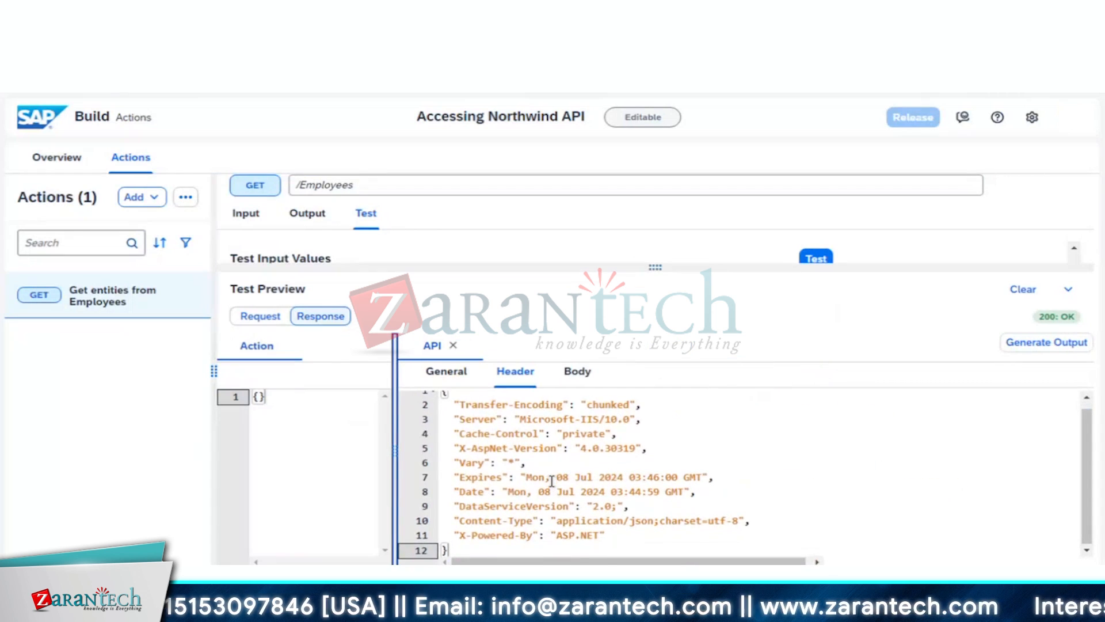
# - Examine the API response body, reading through the fields of the first employee record
pyautogui.click(581, 381)
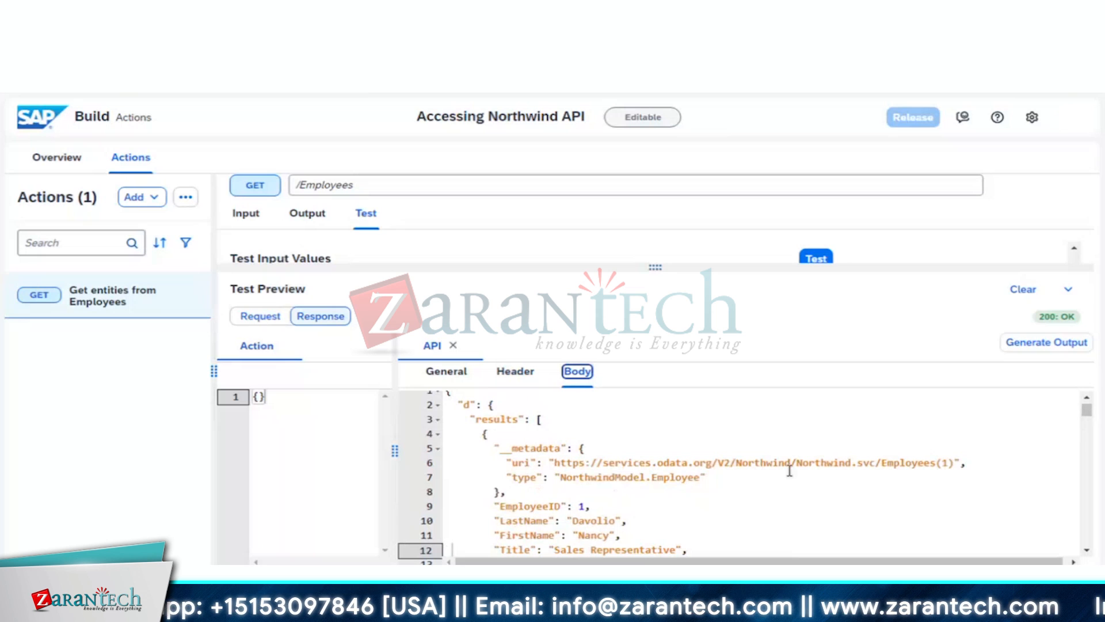
pyautogui.click(954, 463)
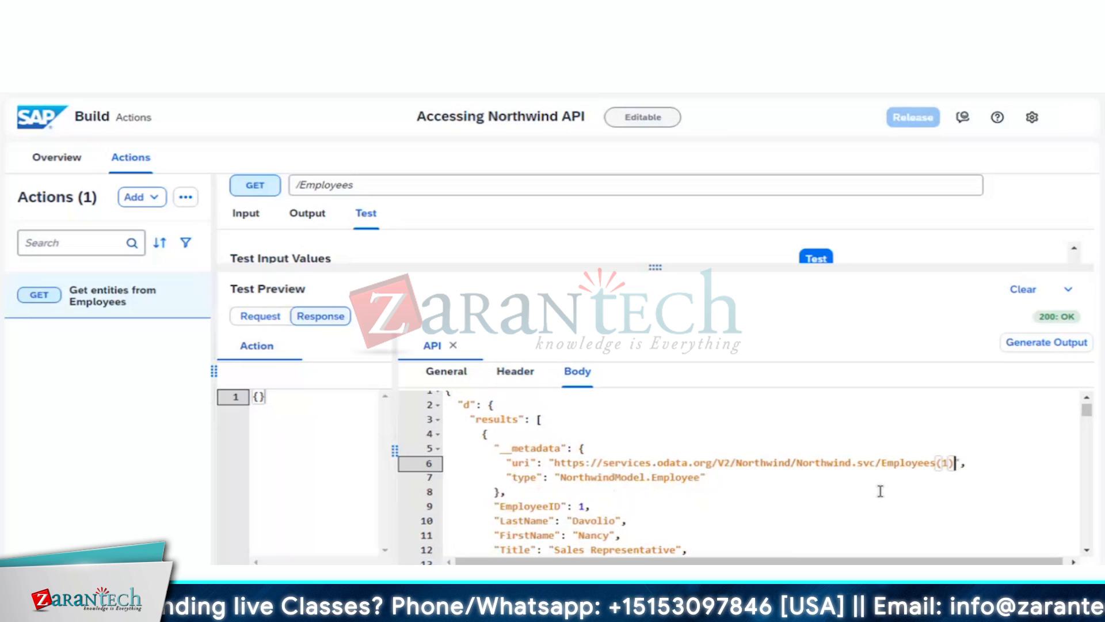
pyautogui.scroll(-1, 639, 500)
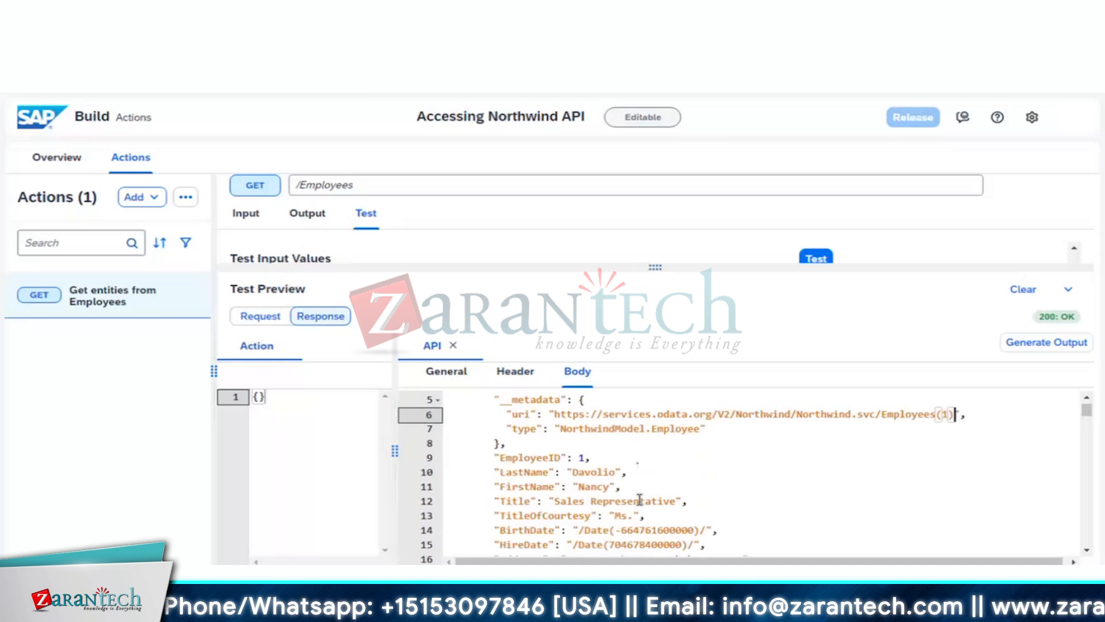
pyautogui.scroll(-1, 640, 499)
pyautogui.scroll(-1, 640, 499)
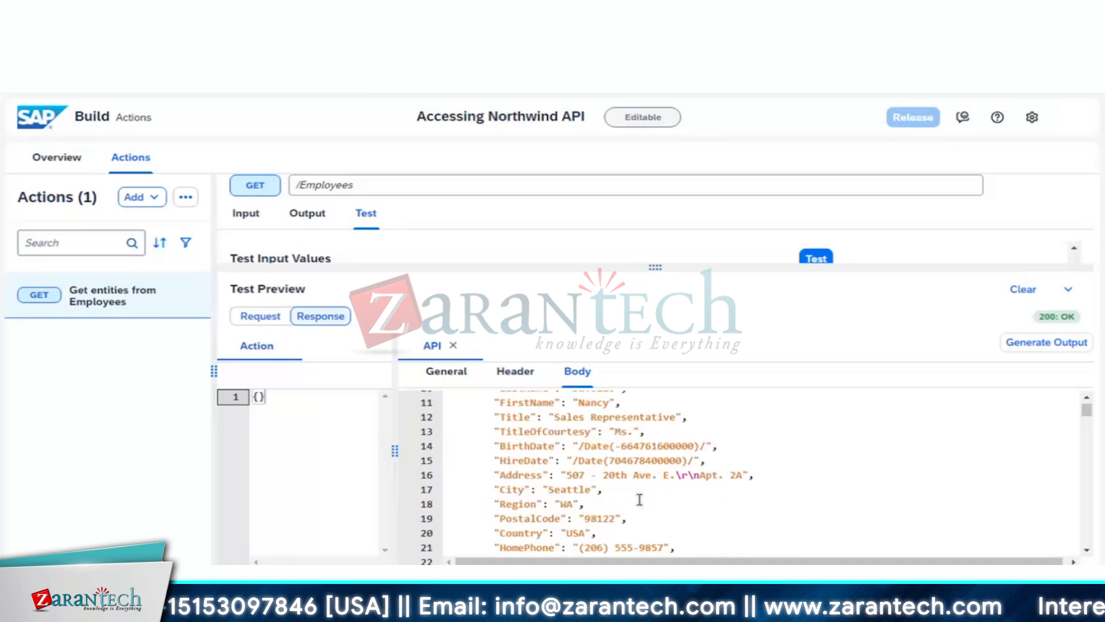
pyautogui.scroll(-1, 640, 500)
pyautogui.scroll(-2, 639, 500)
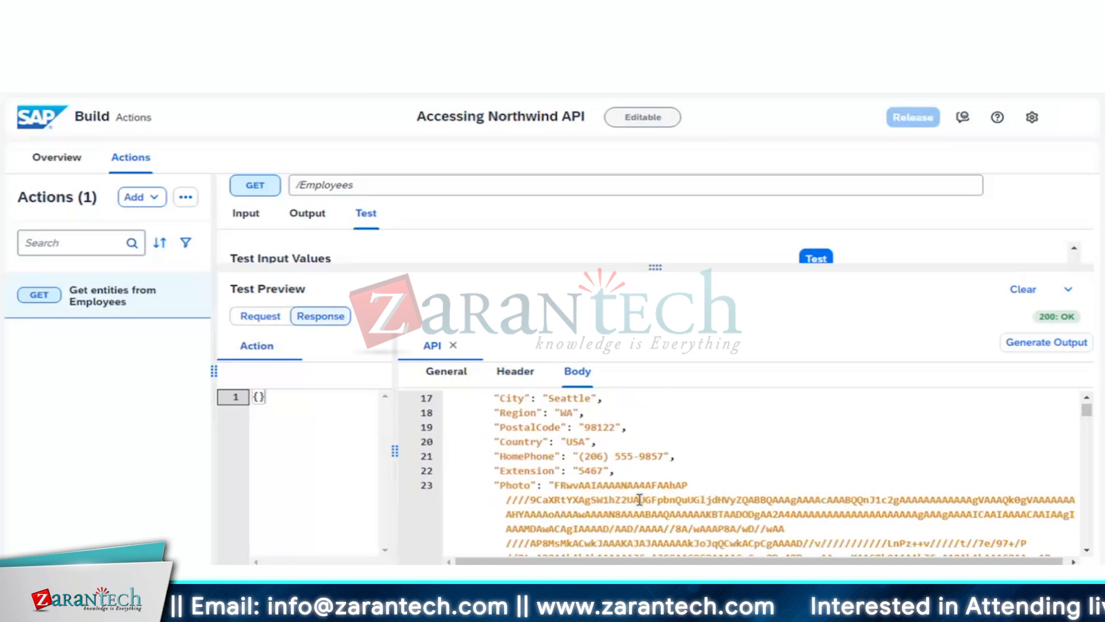
pyautogui.scroll(-1, 640, 500)
pyautogui.scroll(4, 639, 500)
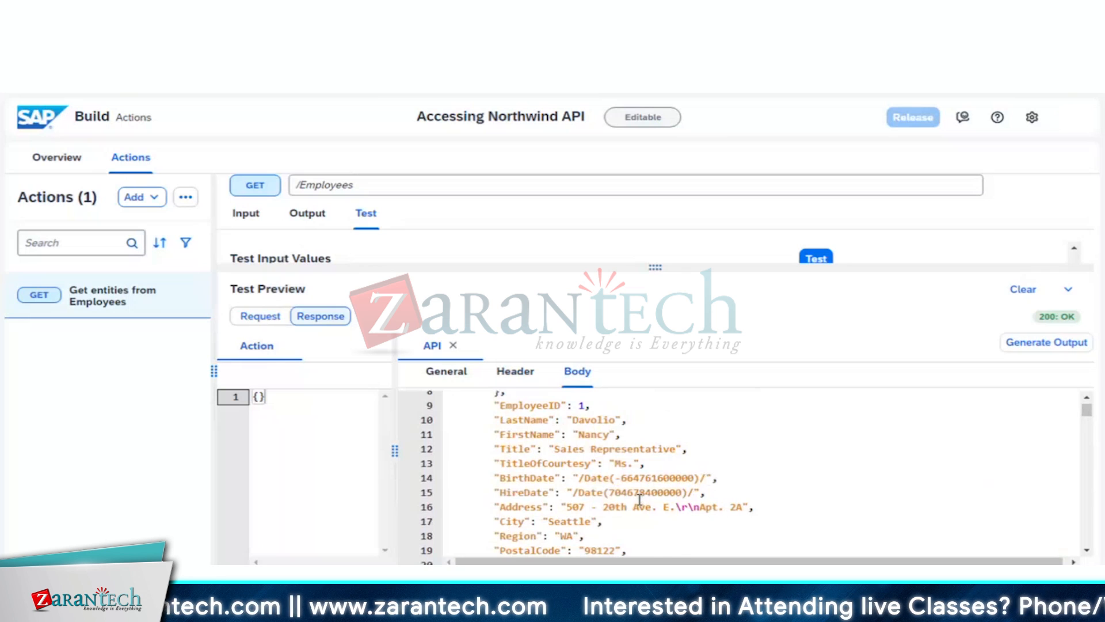
pyautogui.scroll(2, 639, 499)
# - Review the output keys and types generated from the API response without adding them to the action
pyautogui.click(1029, 346)
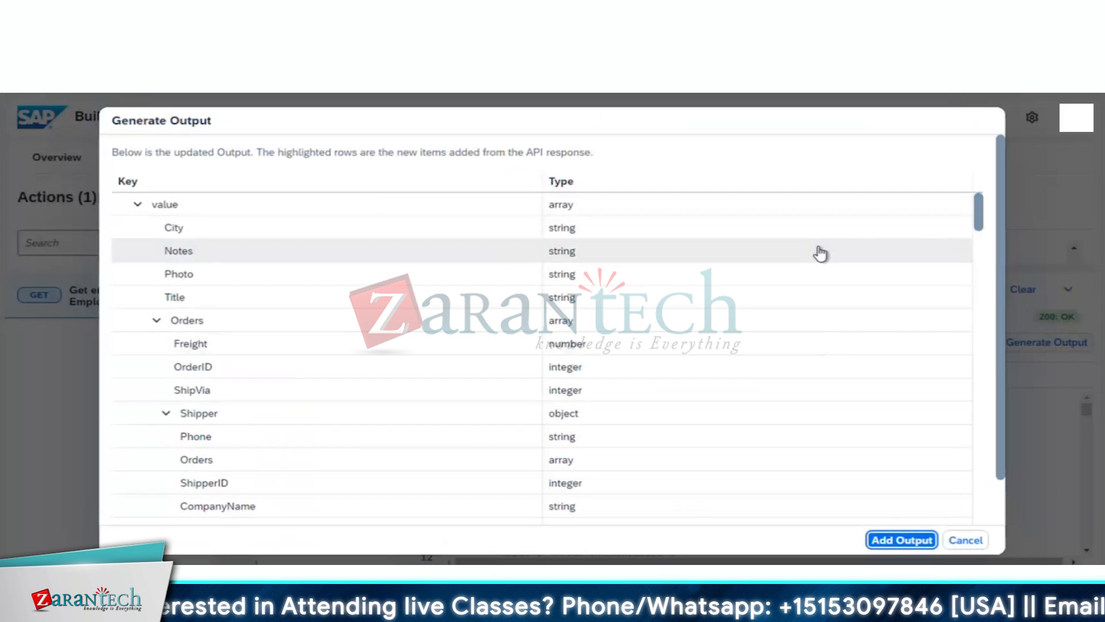
pyautogui.scroll(-10, 821, 253)
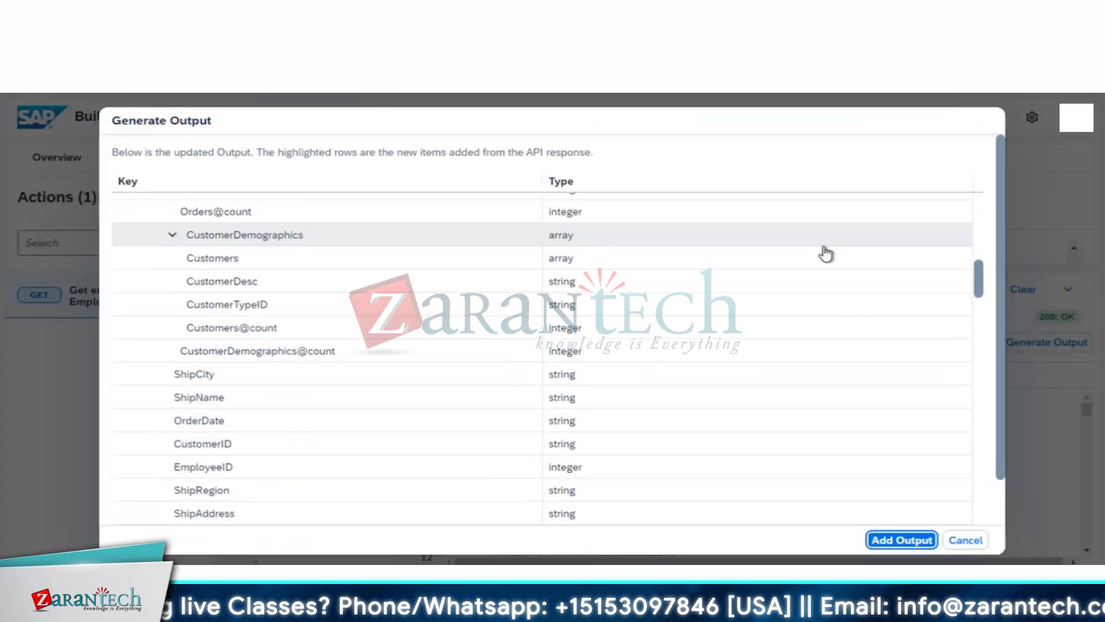
pyautogui.scroll(-2, 927, 481)
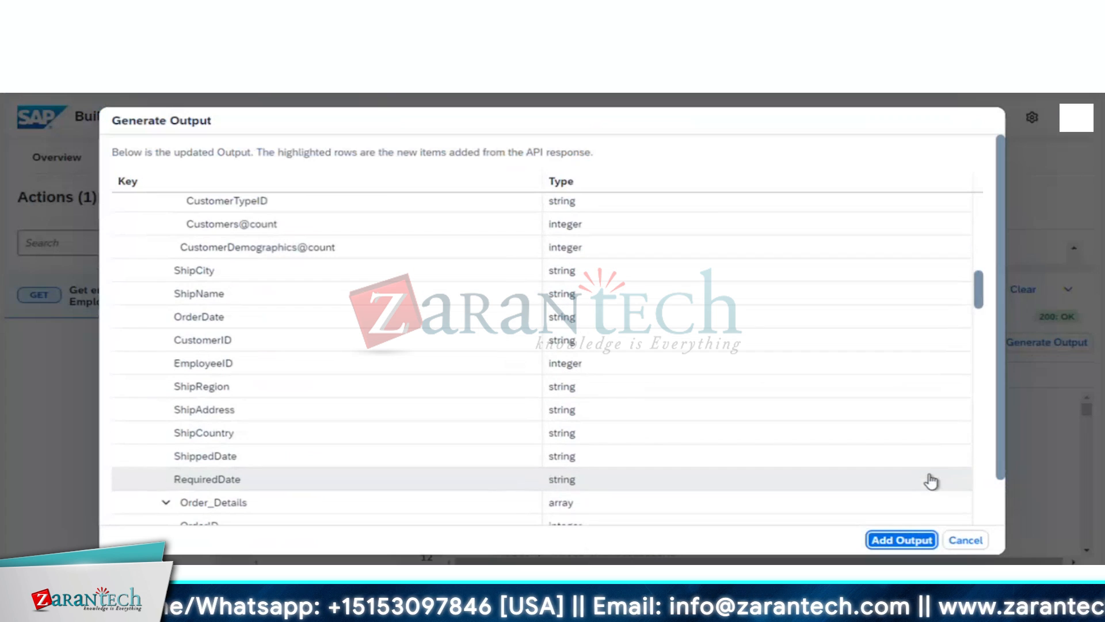
pyautogui.click(962, 539)
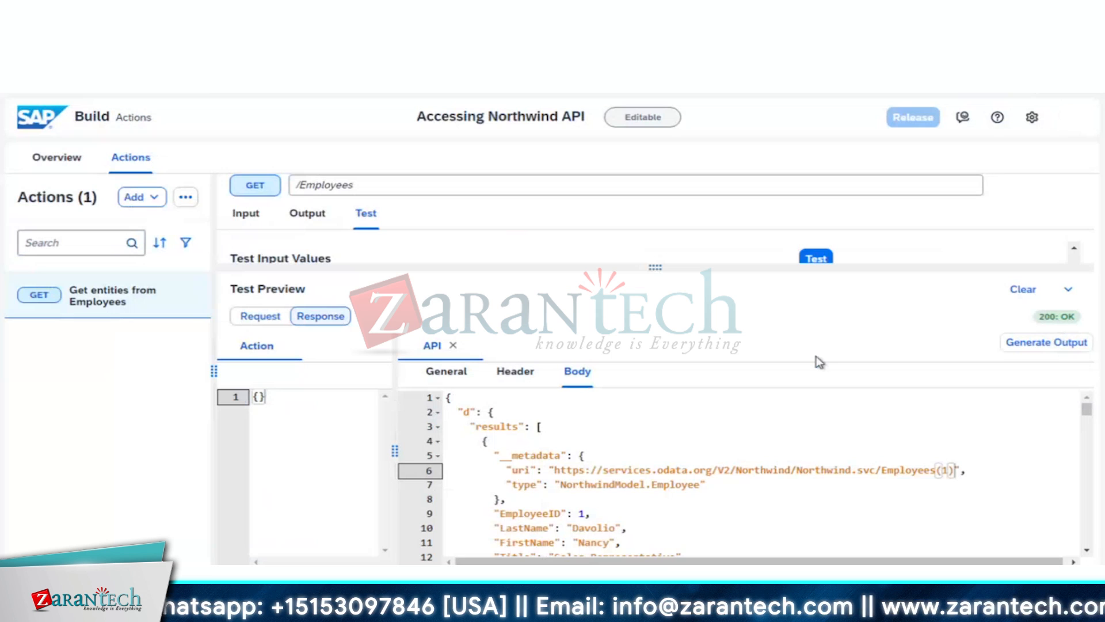
# - Shrink the test preview and show the action's input parameters again
pyautogui.moveTo(653, 266); pyautogui.dragTo(654, 503)
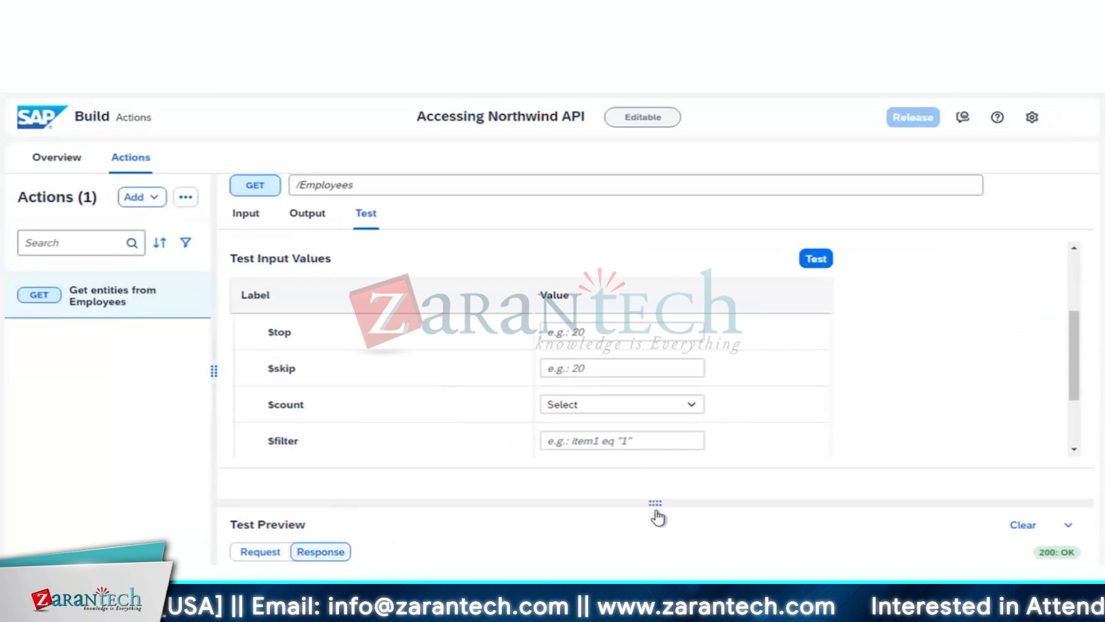
pyautogui.click(245, 214)
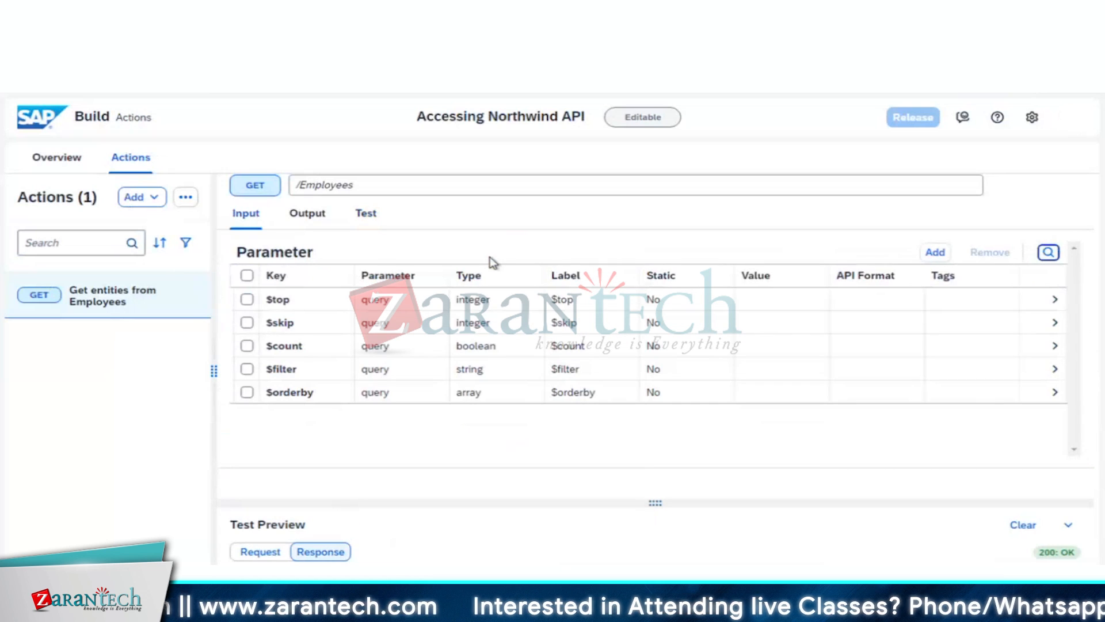
pyautogui.click(143, 300)
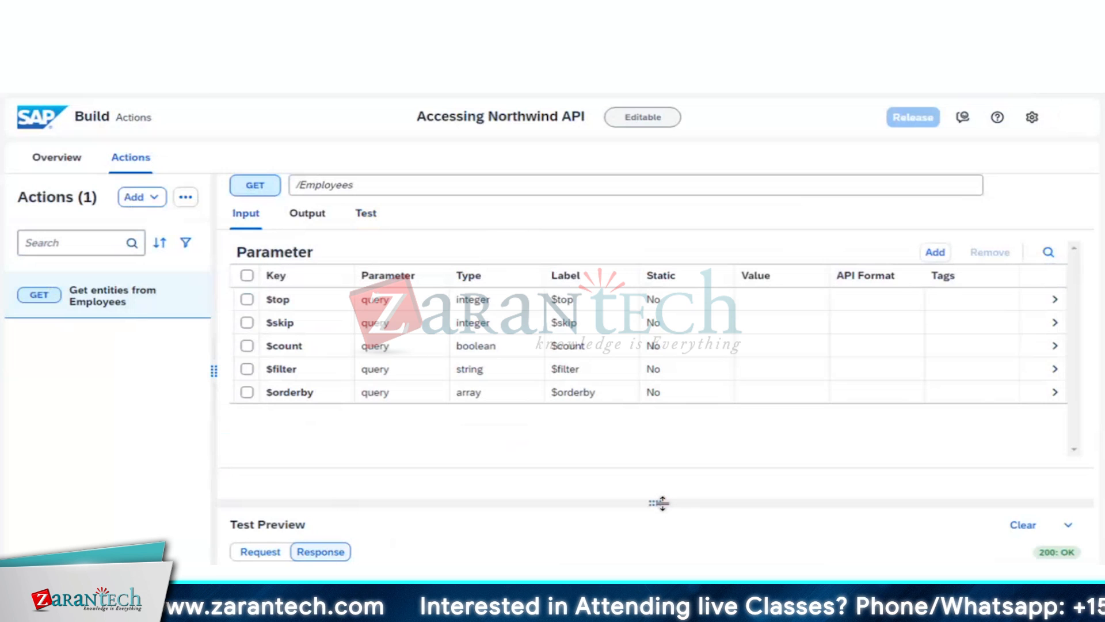
pyautogui.moveTo(662, 503); pyautogui.dragTo(669, 357)
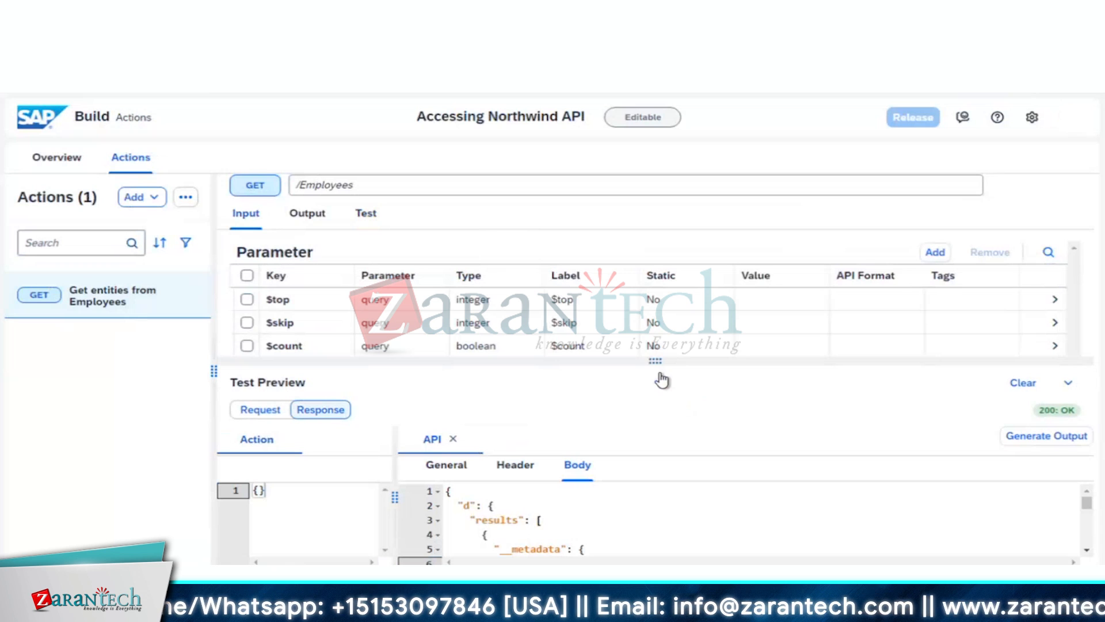
pyautogui.moveTo(651, 361); pyautogui.dragTo(657, 506)
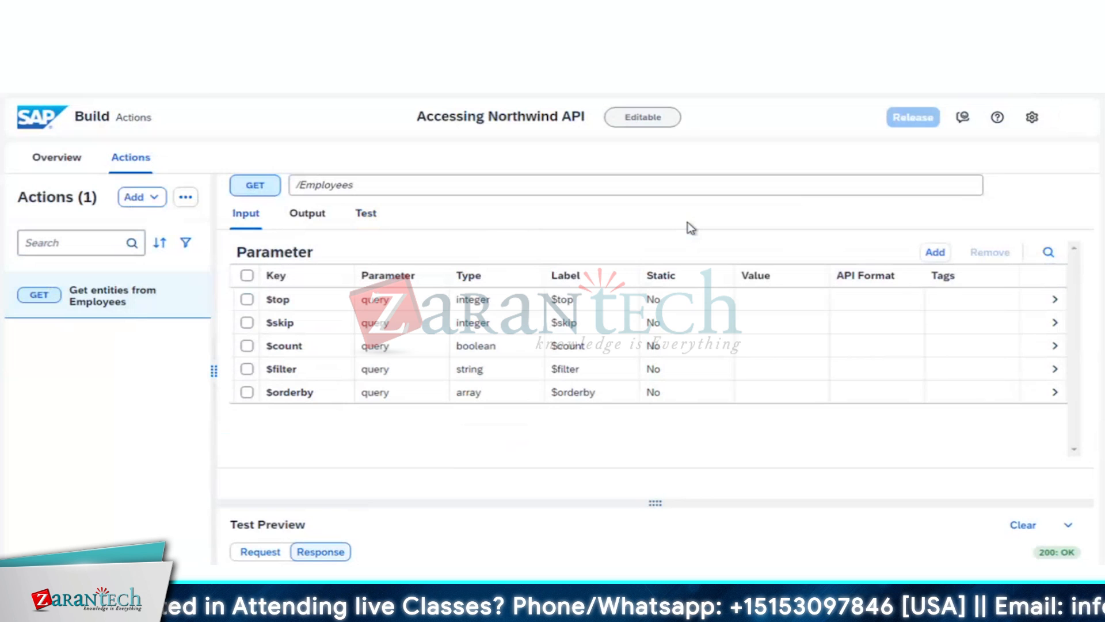
pyautogui.click(185, 199)
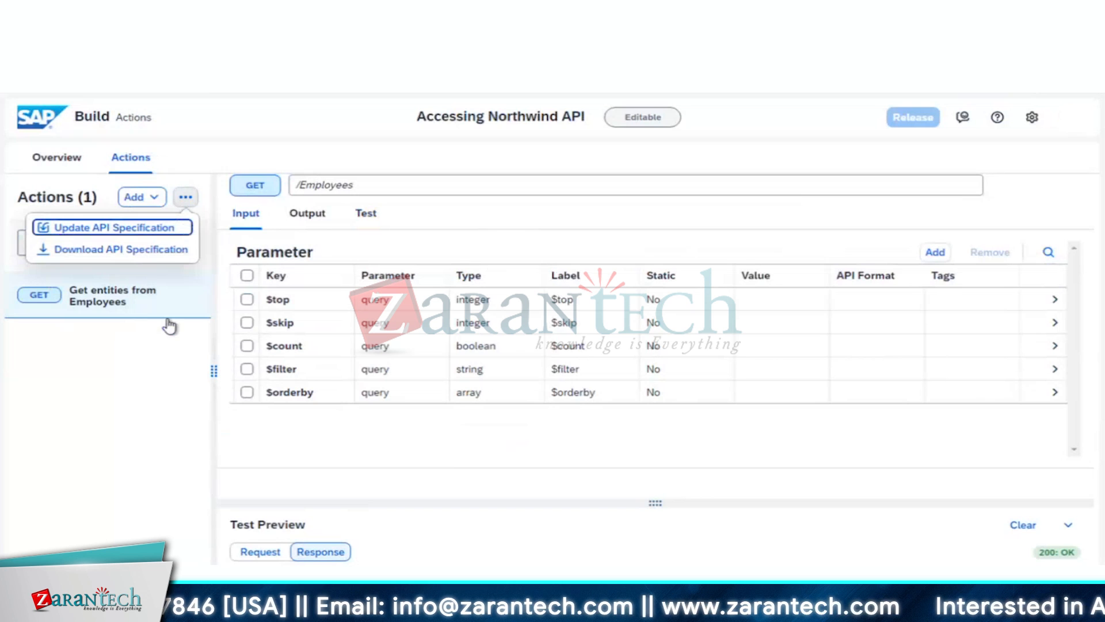
pyautogui.click(141, 357)
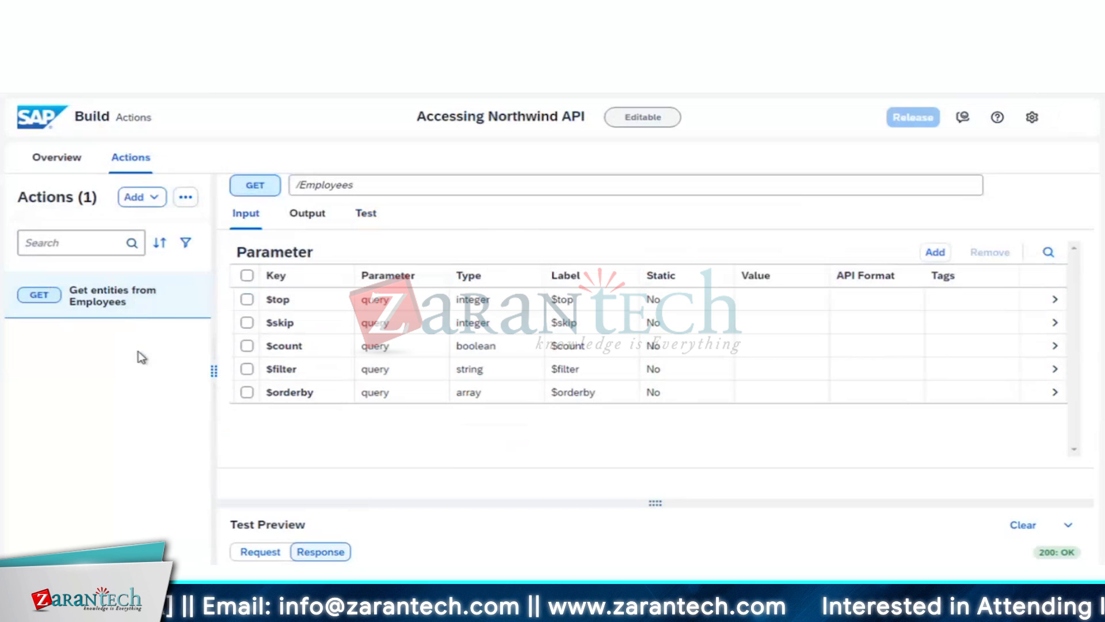
# - Discard the unsaved changes to the Employees action and open the project's list of available actions
pyautogui.click(153, 199)
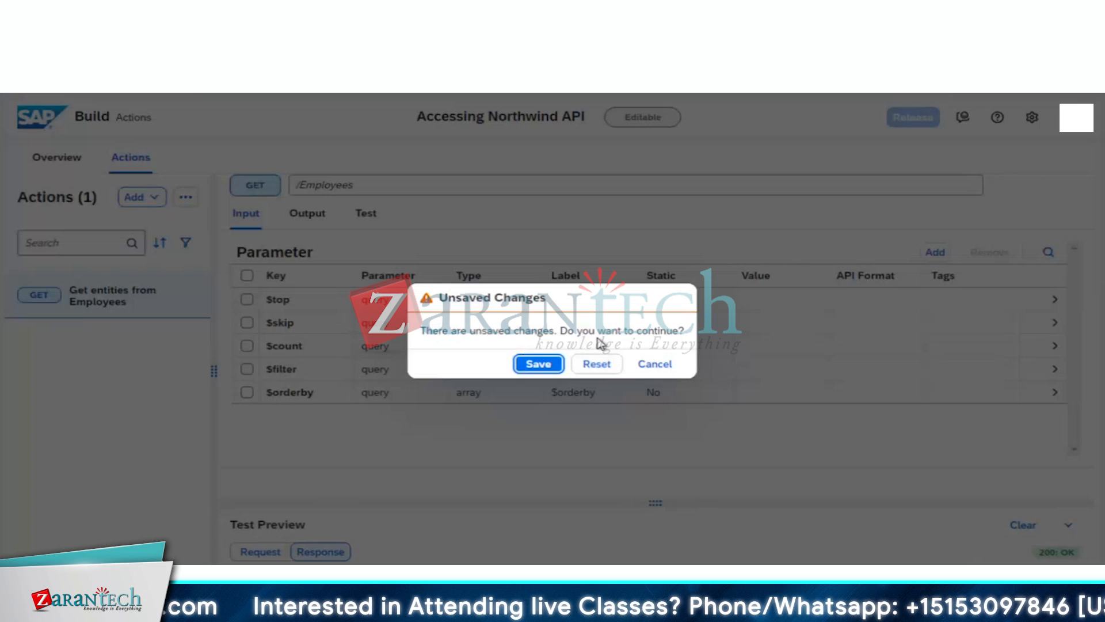
pyautogui.click(597, 367)
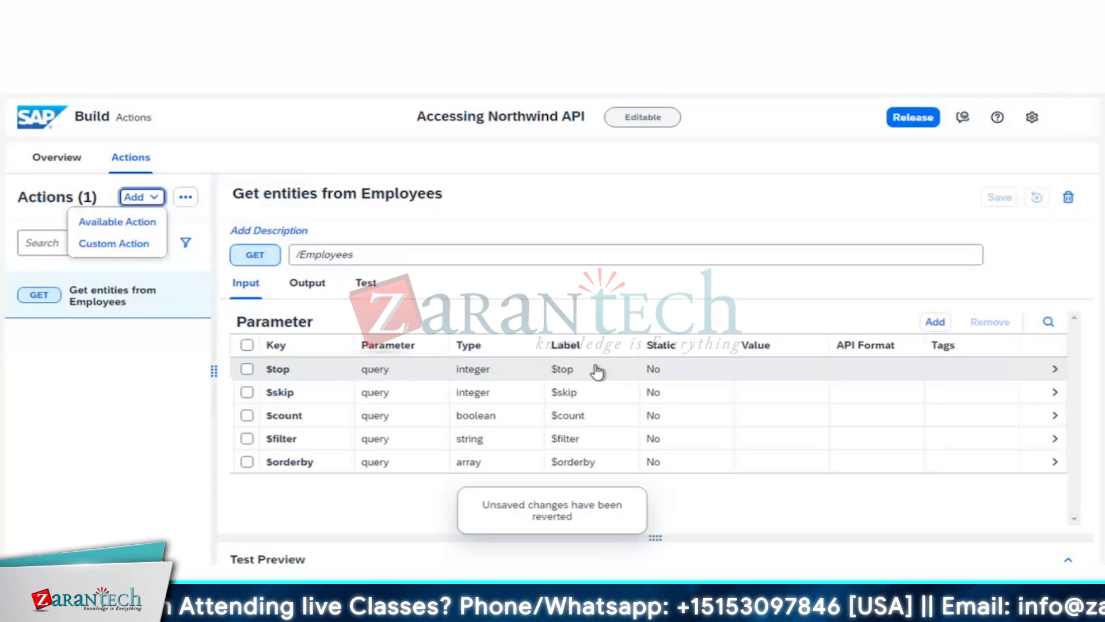
pyautogui.click(121, 224)
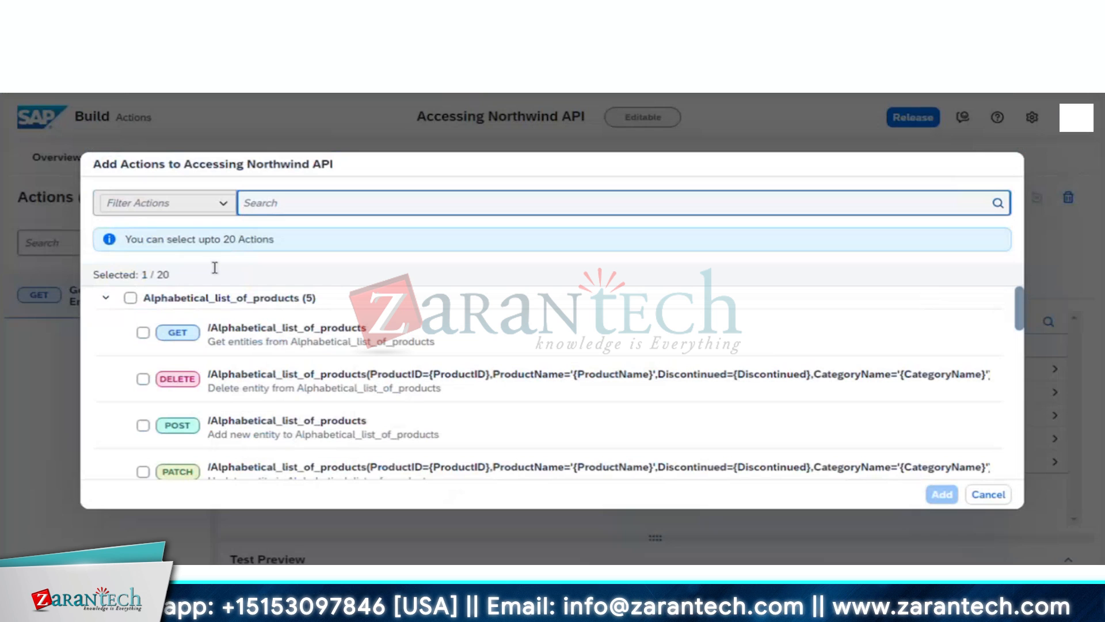
# - Add the GET /Employees({EmployeeID})/Employee1 action from the Employees group to the project
pyautogui.click(130, 298)
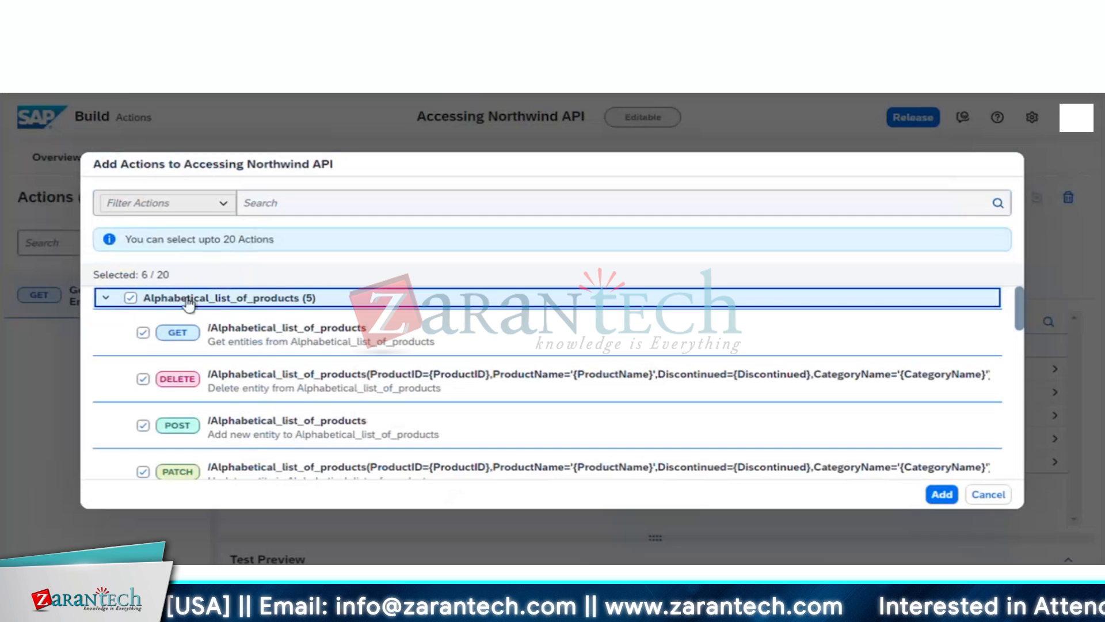
pyautogui.click(129, 300)
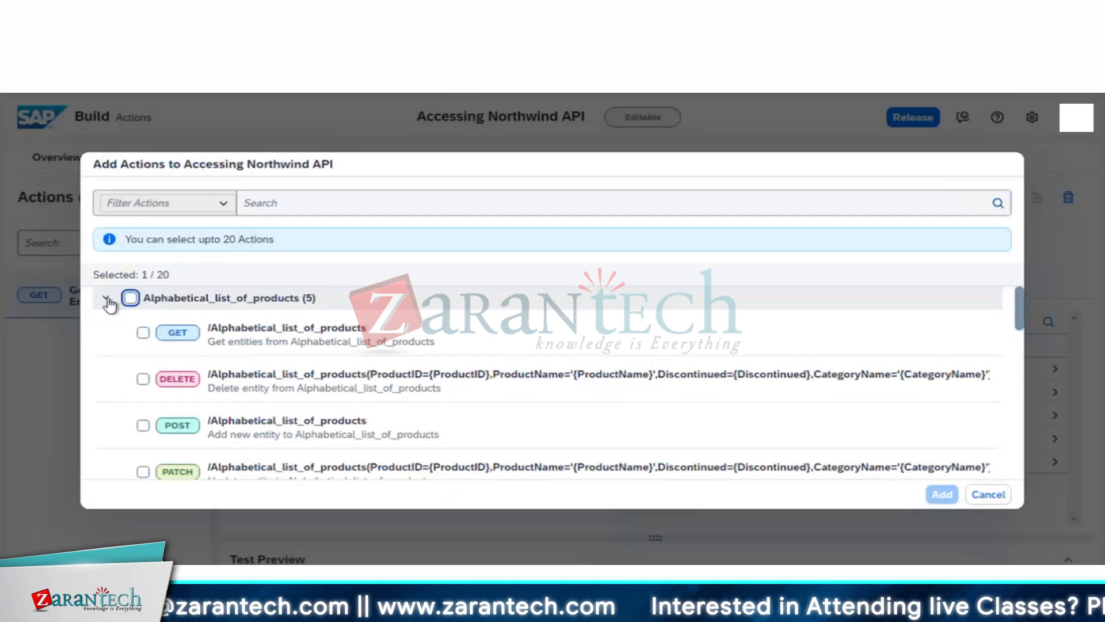
pyautogui.click(106, 299)
pyautogui.scroll(-1, 184, 317)
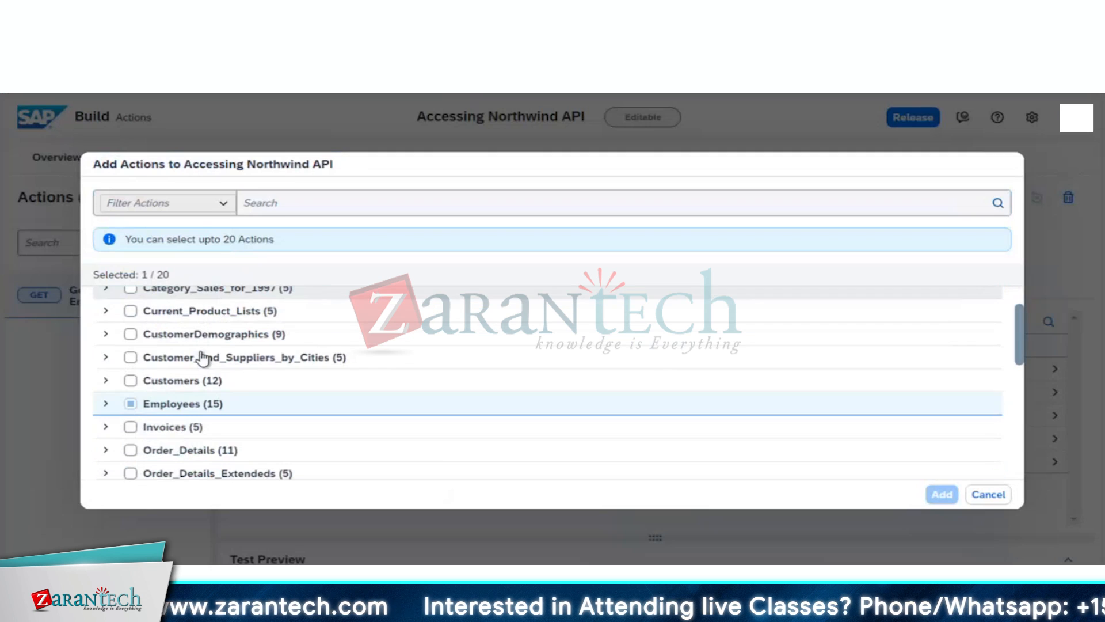
pyautogui.click(110, 406)
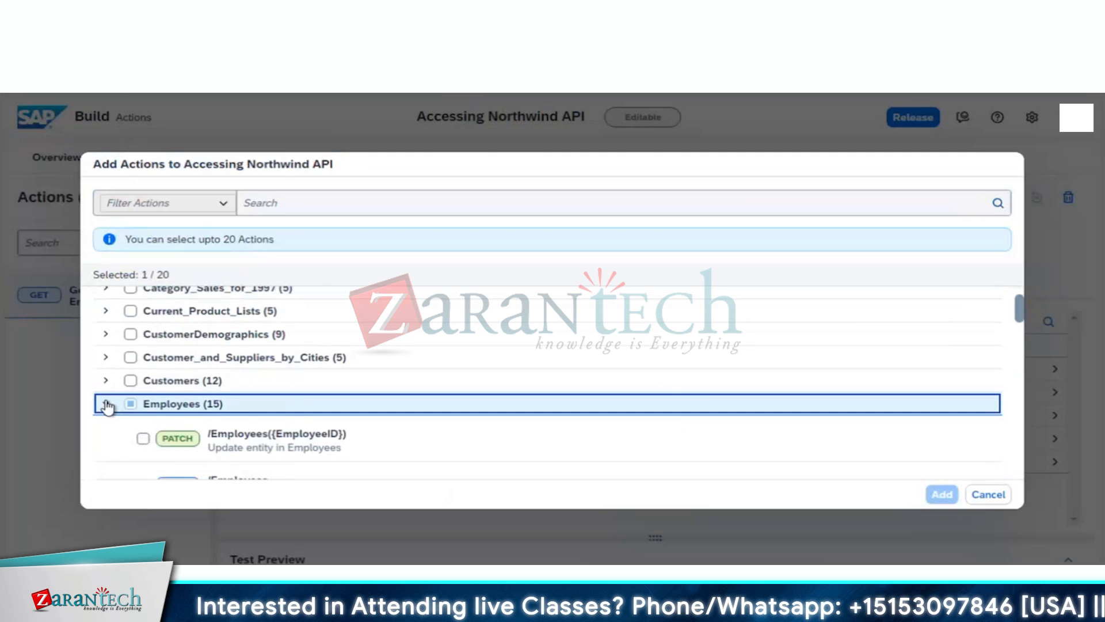
pyautogui.scroll(-2, 296, 427)
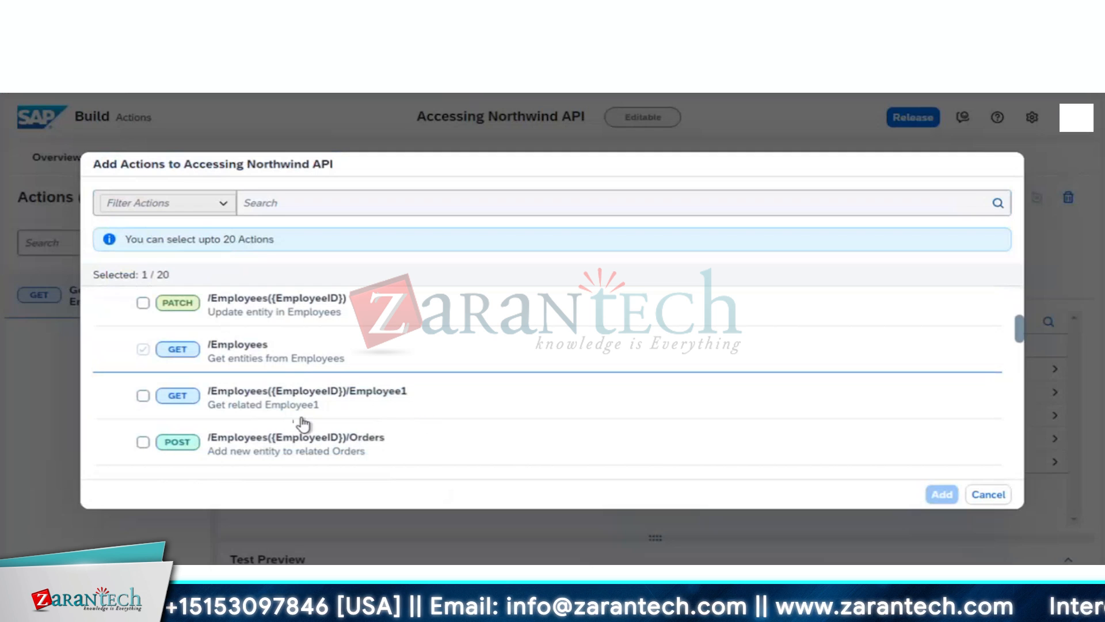
pyautogui.click(143, 395)
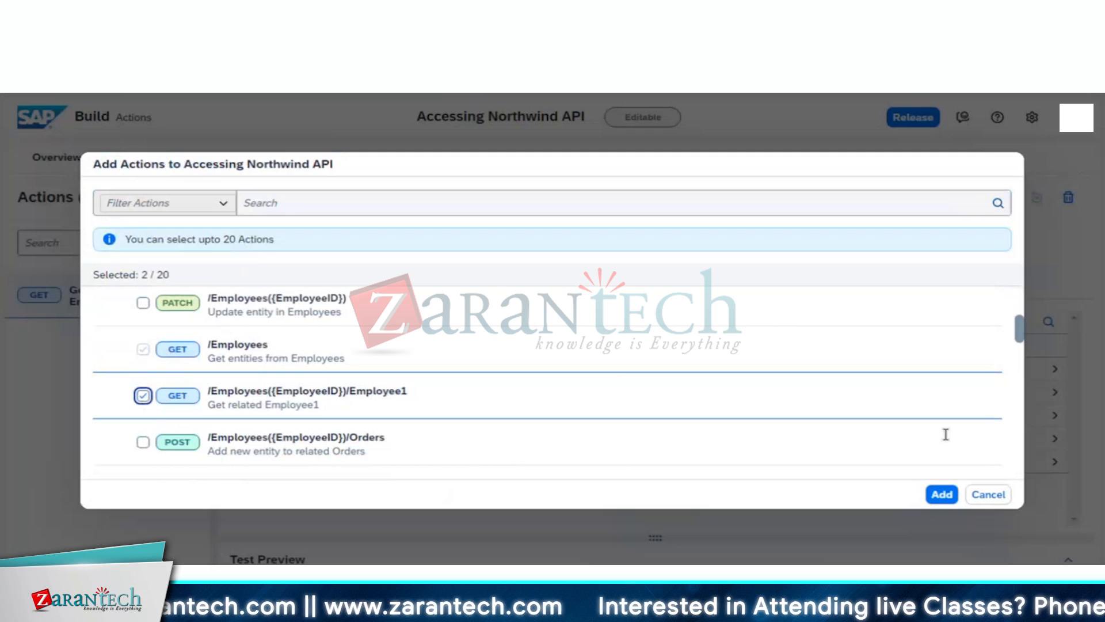
pyautogui.click(944, 495)
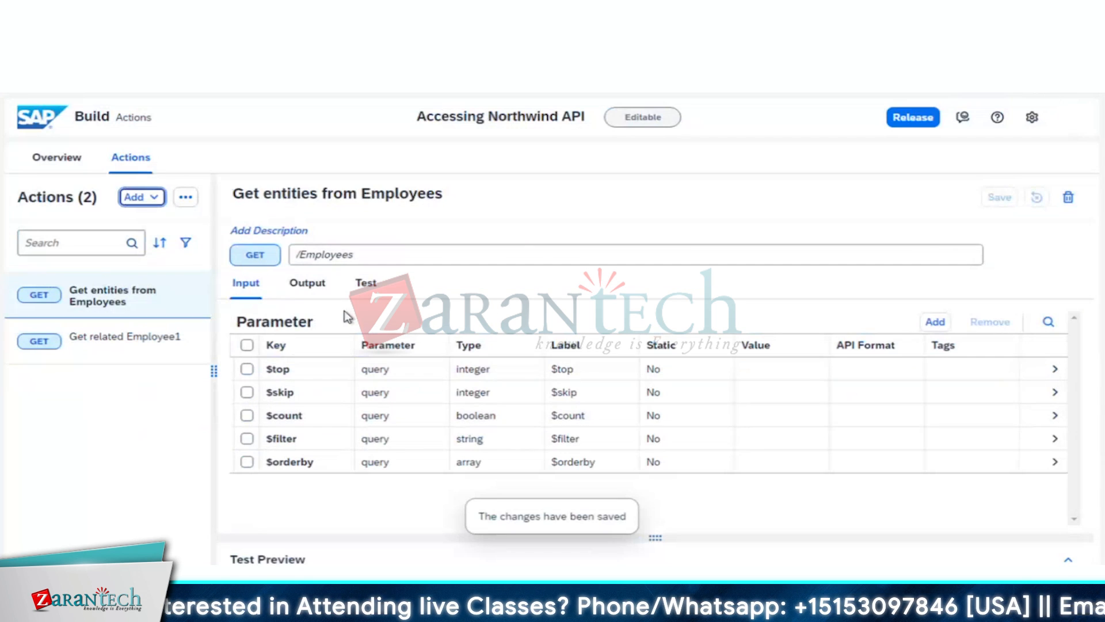
# - Open the Get related Employee1 action, and expand the Employees group in the project's list of available actions
pyautogui.click(134, 340)
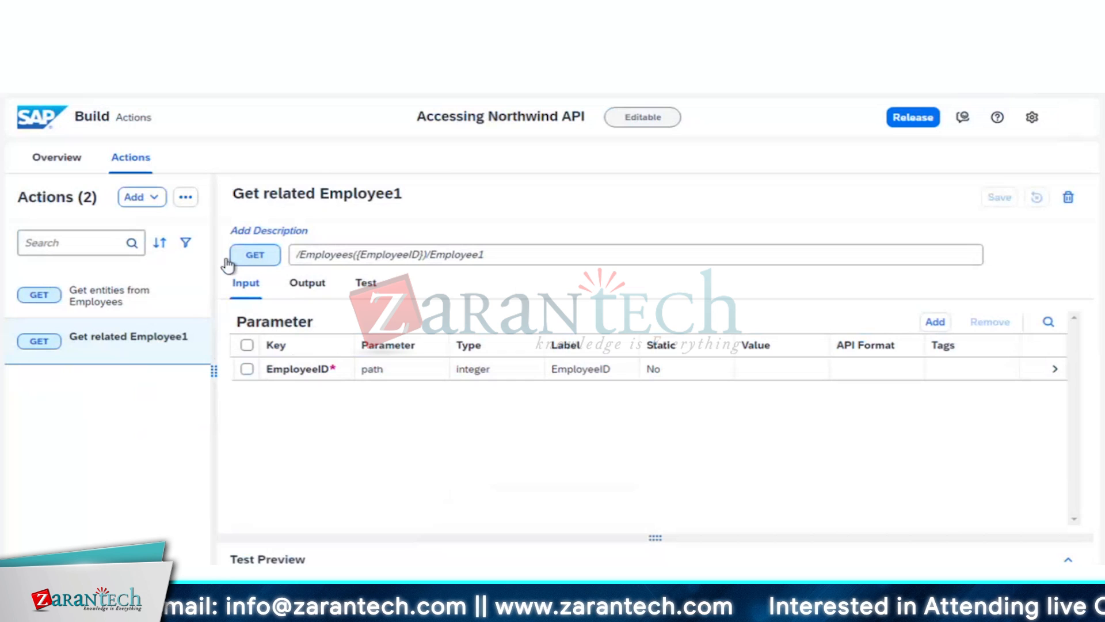
pyautogui.click(159, 197)
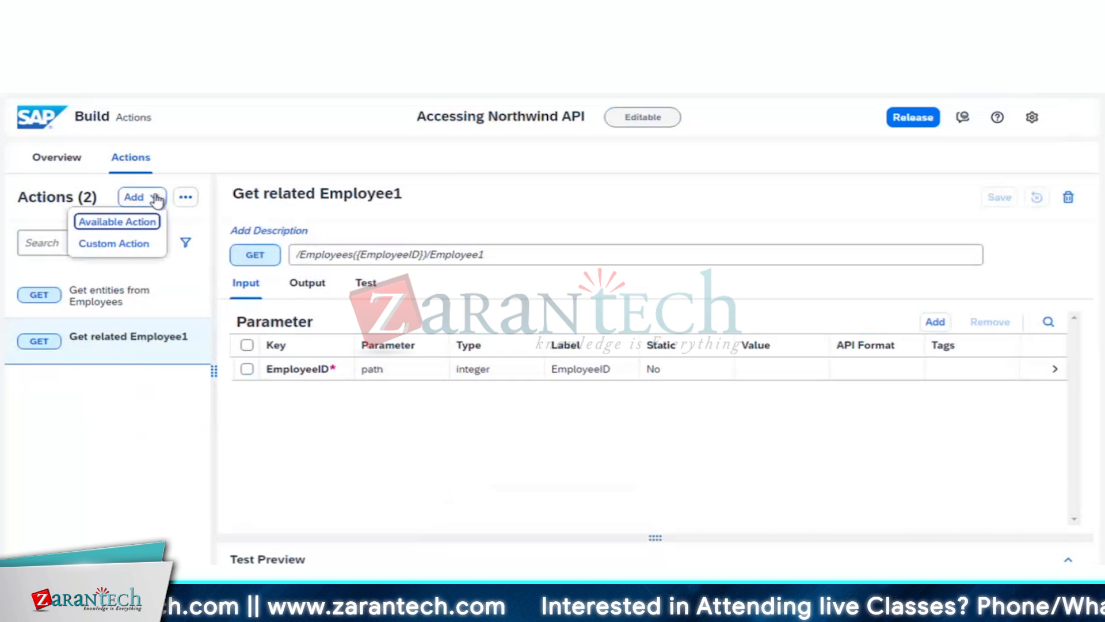
pyautogui.click(119, 222)
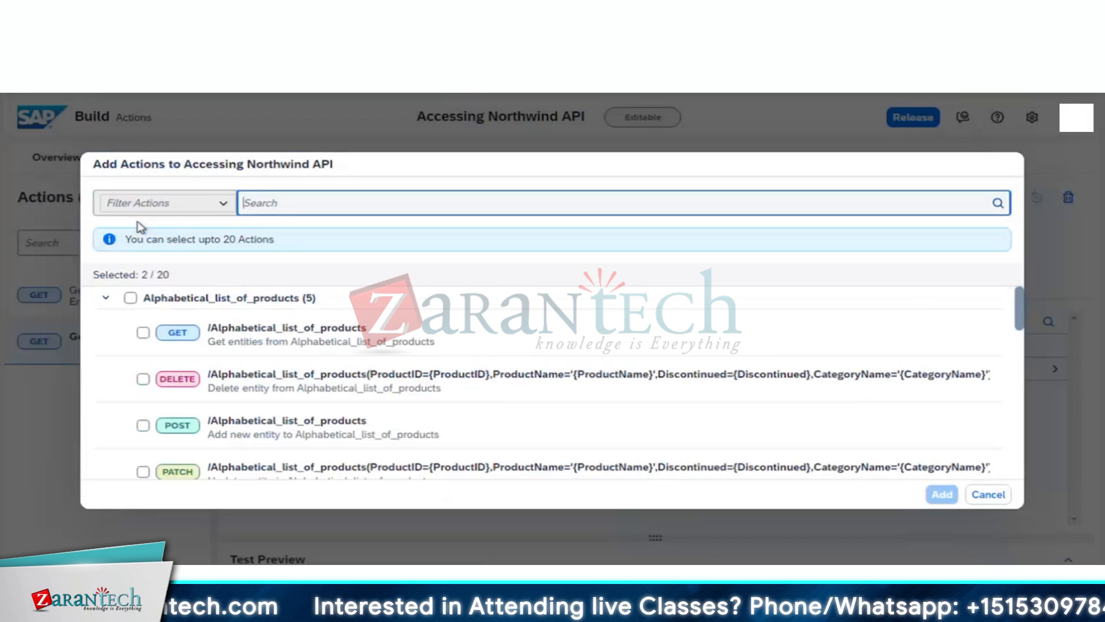
pyautogui.click(109, 298)
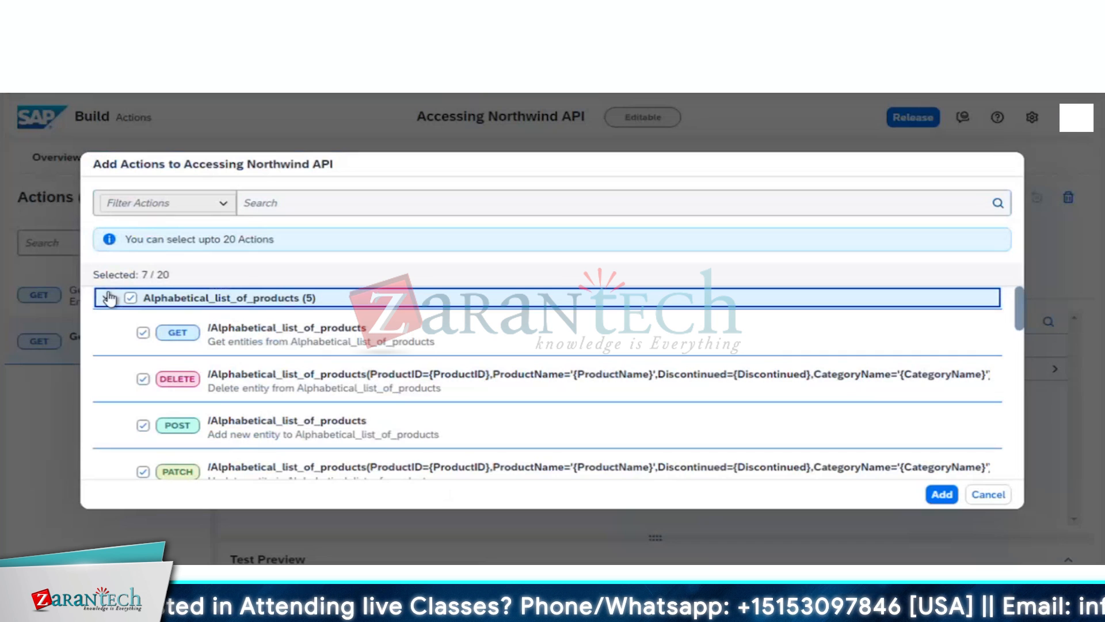
pyautogui.click(103, 304)
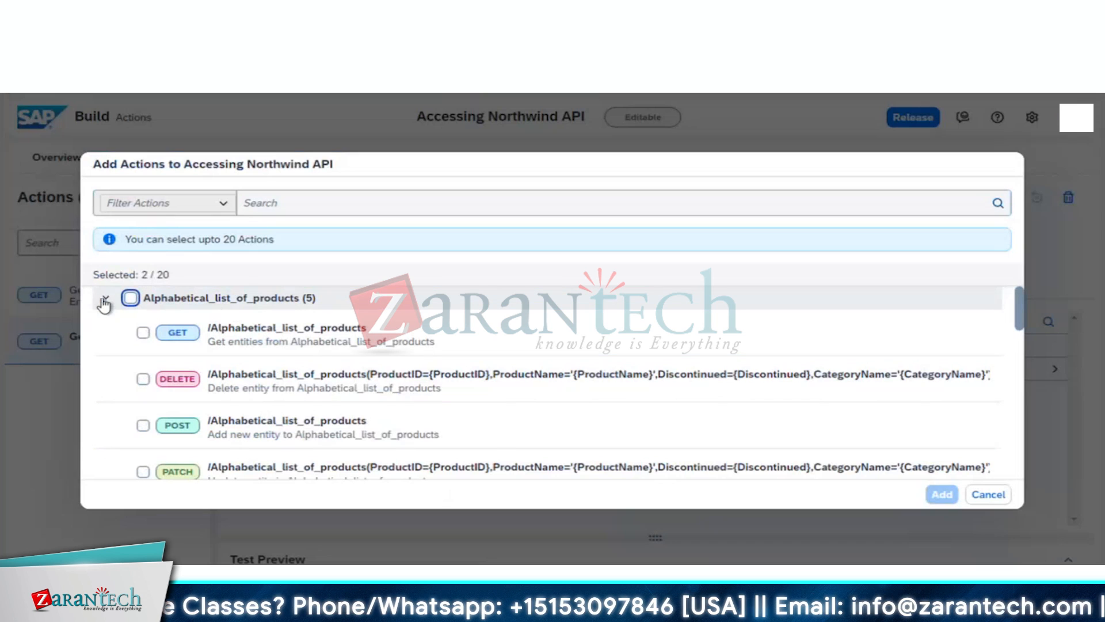
pyautogui.click(105, 302)
pyautogui.scroll(-3, 154, 368)
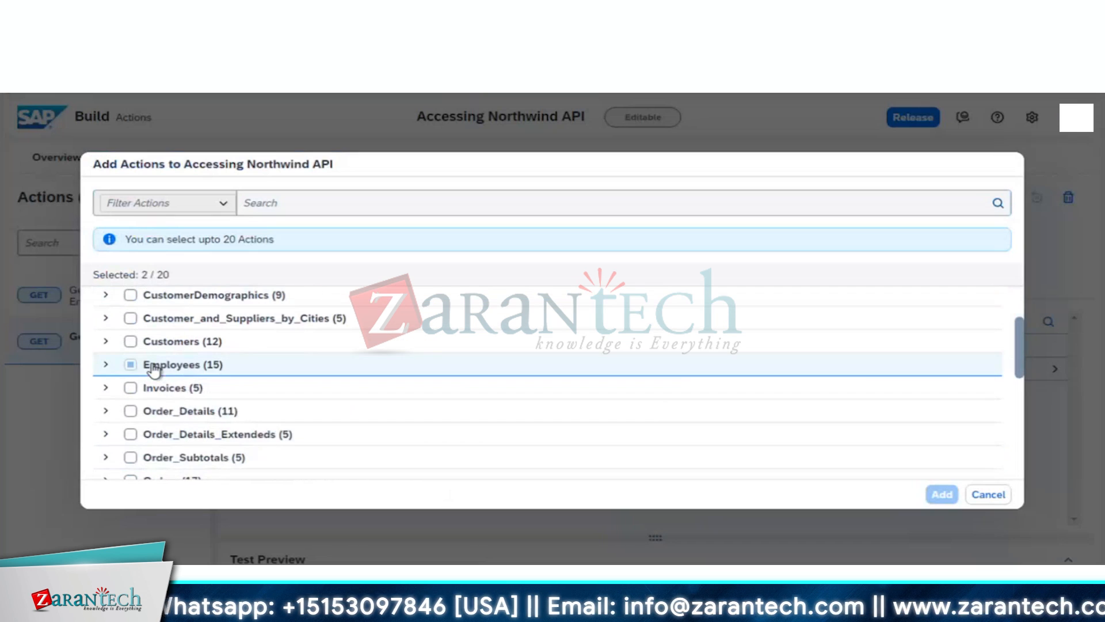
pyautogui.click(106, 364)
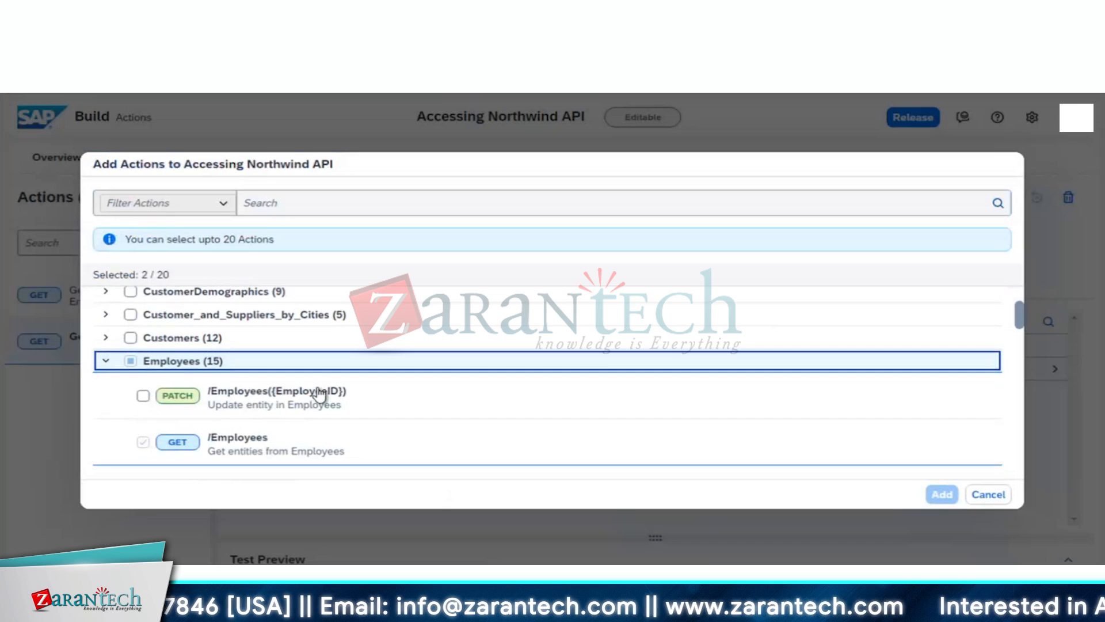
# - Add the GET /Employees({EmployeeID}) action, Get entity from Employees by key, to the project
pyautogui.scroll(-1, 320, 394)
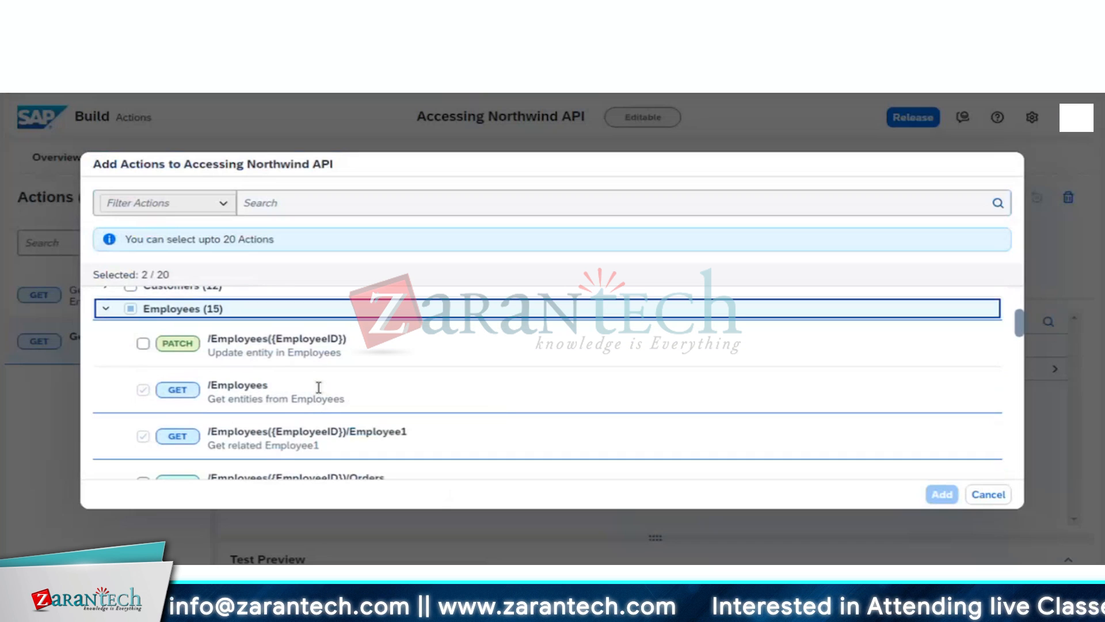
pyautogui.scroll(-2, 318, 391)
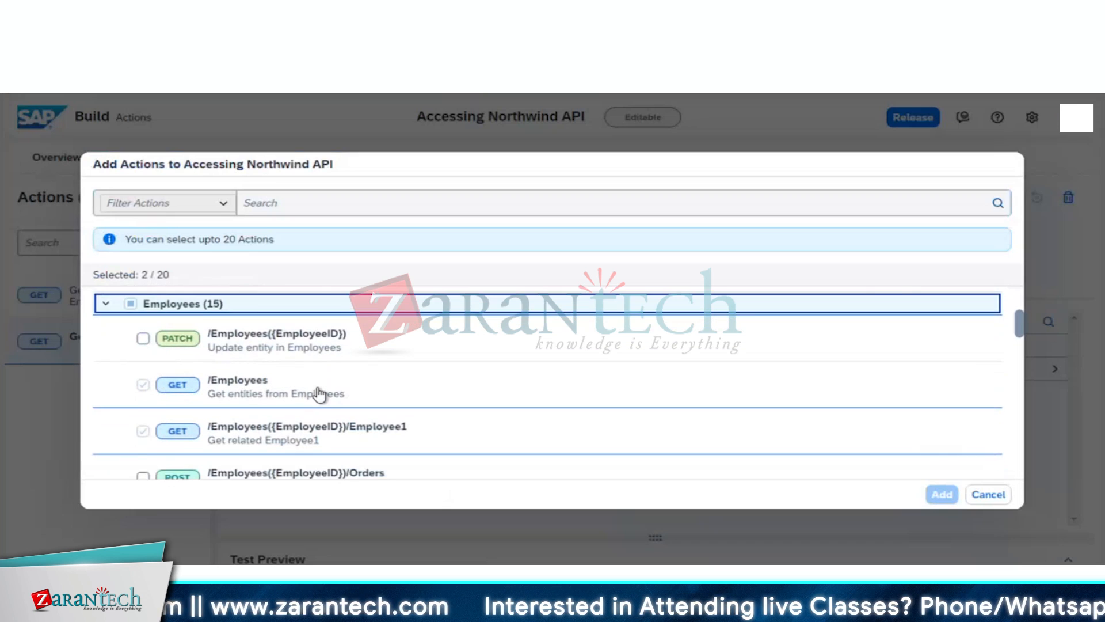
pyautogui.scroll(-3, 320, 394)
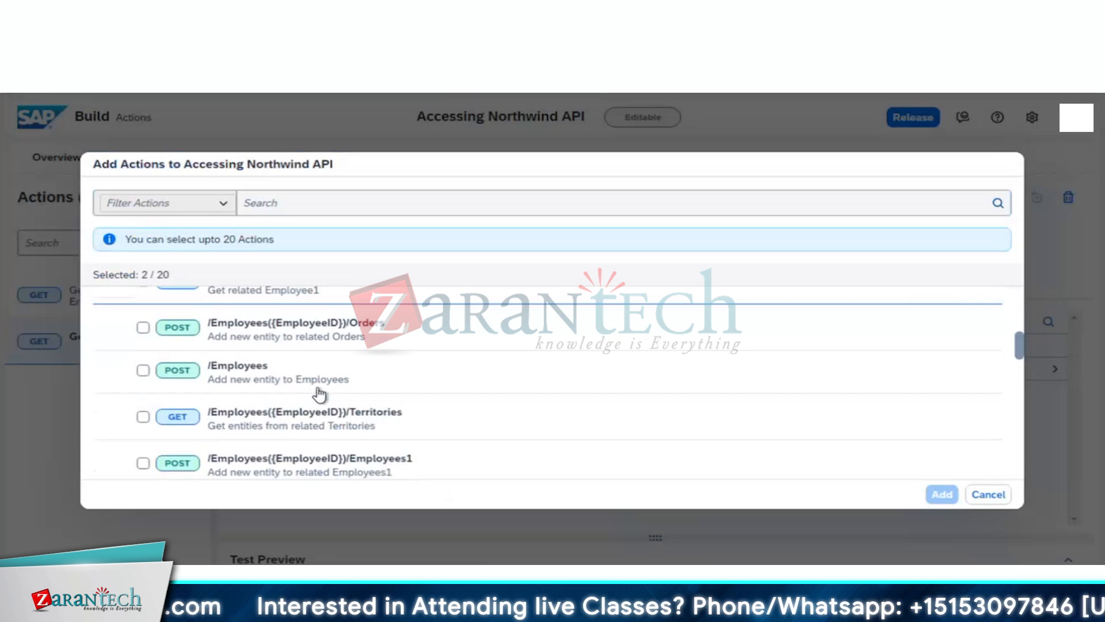
pyautogui.scroll(-1, 320, 392)
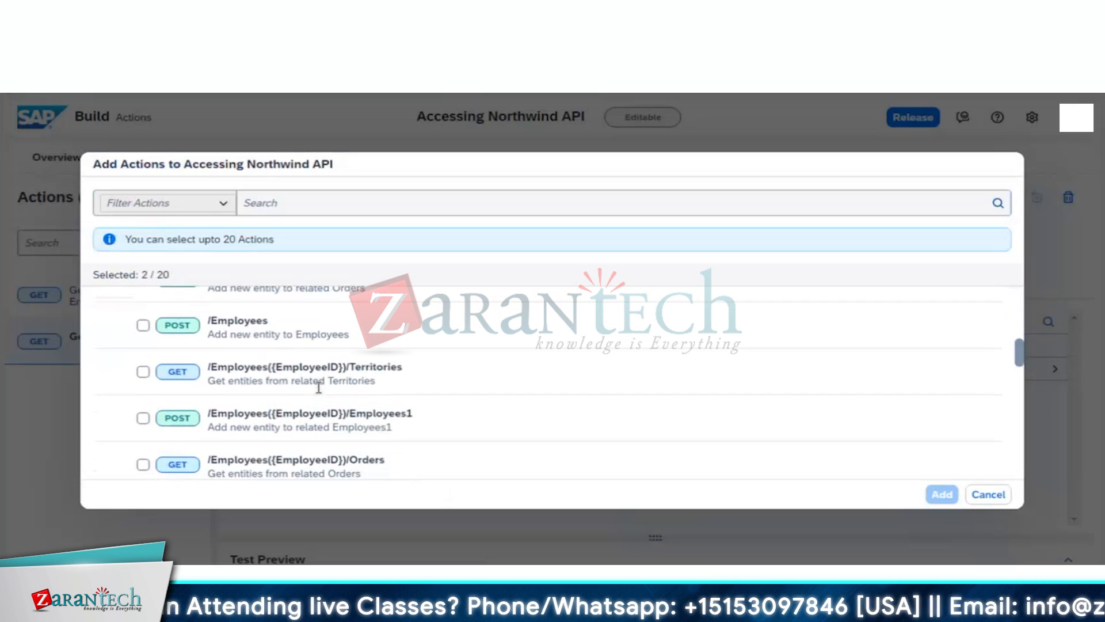
pyautogui.scroll(-1, 319, 391)
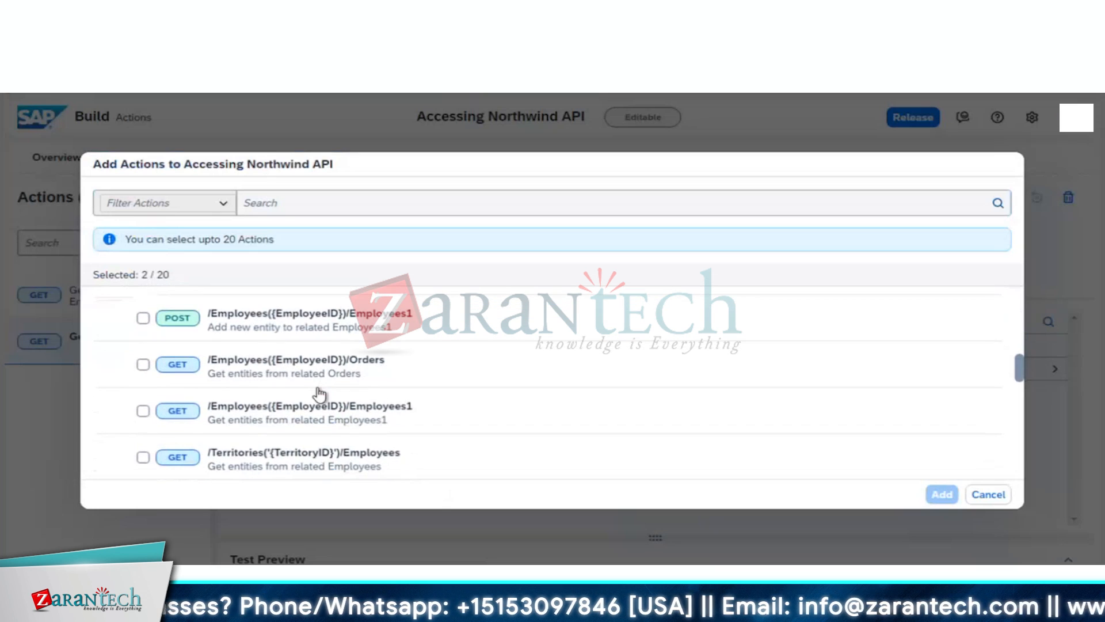
pyautogui.scroll(-1, 319, 391)
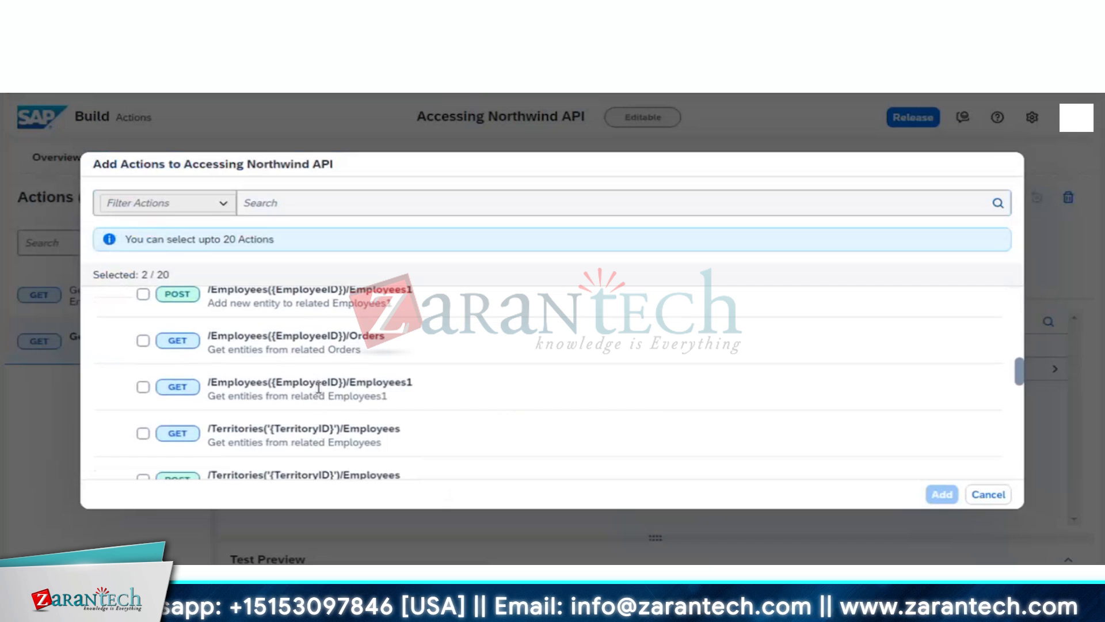
pyautogui.scroll(-2, 319, 387)
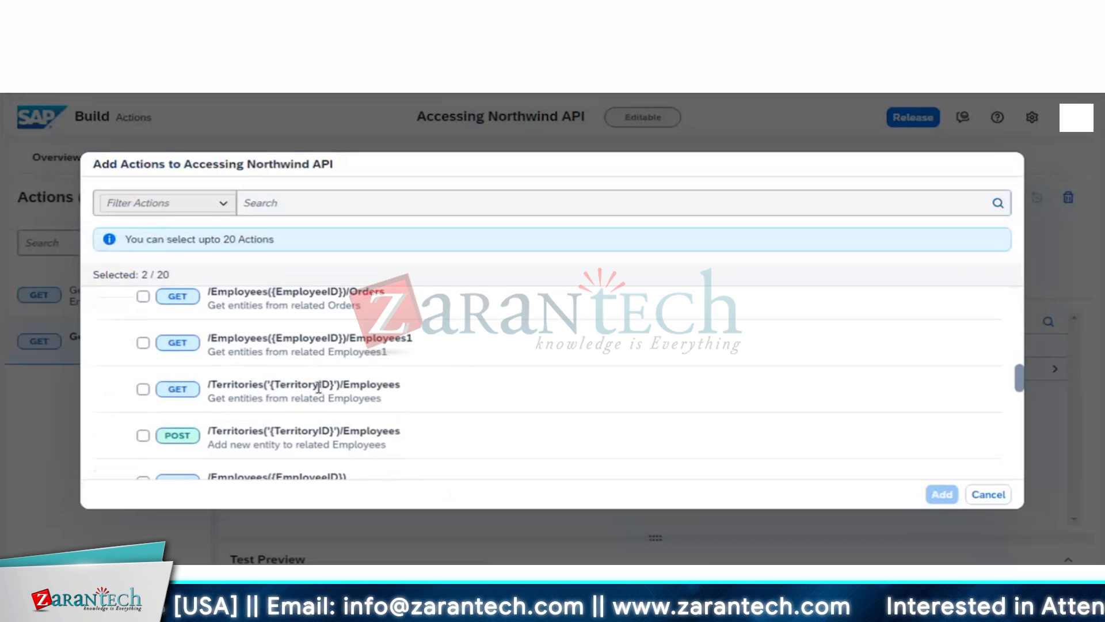
pyautogui.scroll(-2, 319, 389)
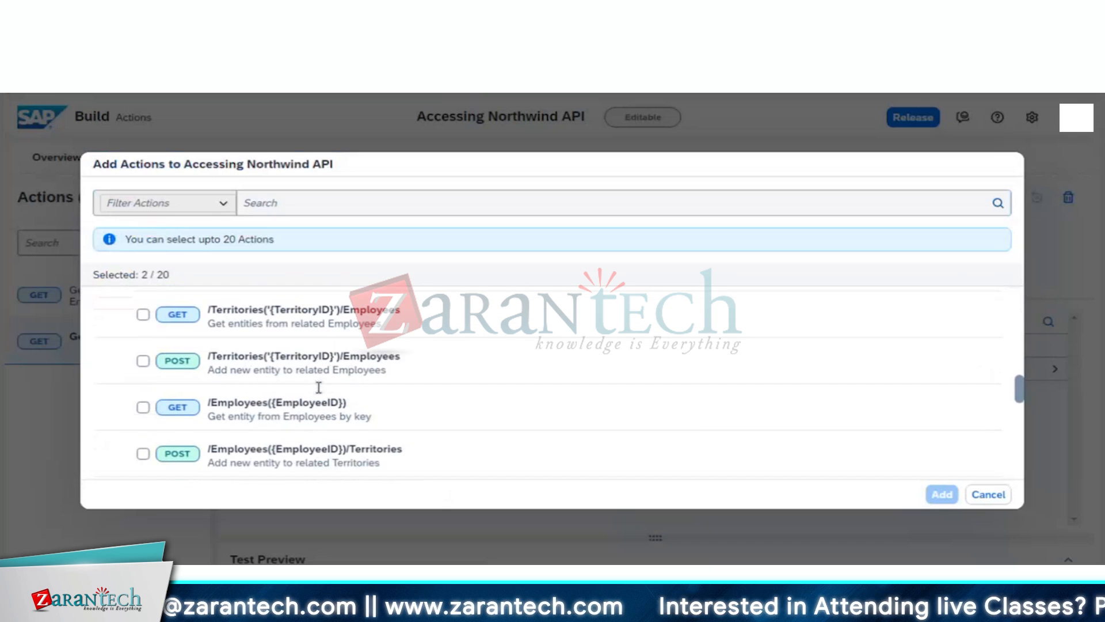
pyautogui.scroll(-1, 319, 392)
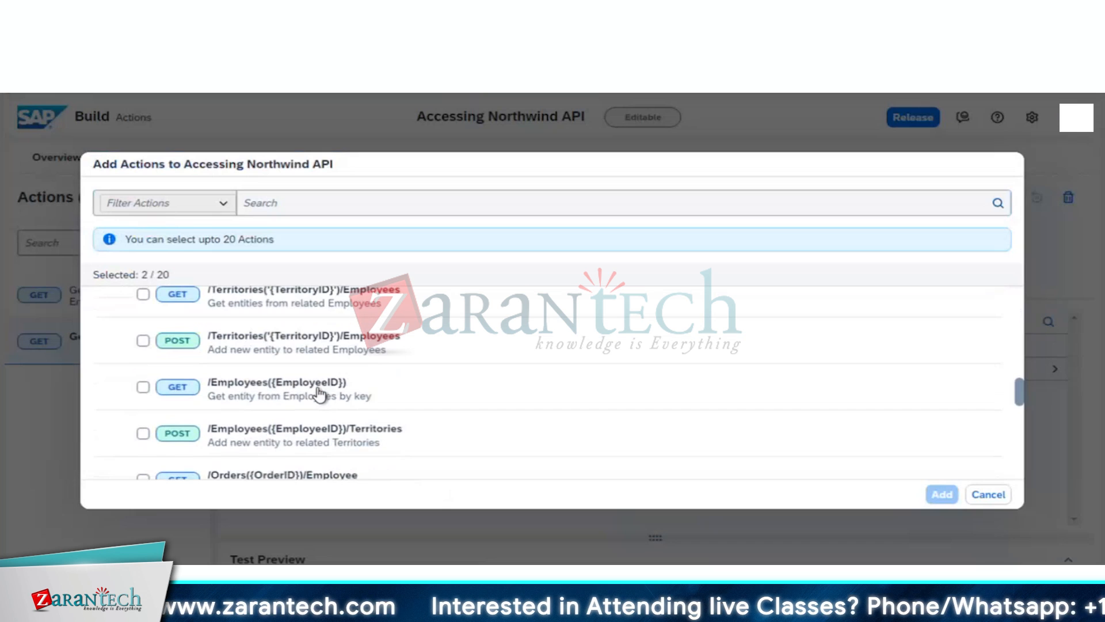
pyautogui.click(145, 378)
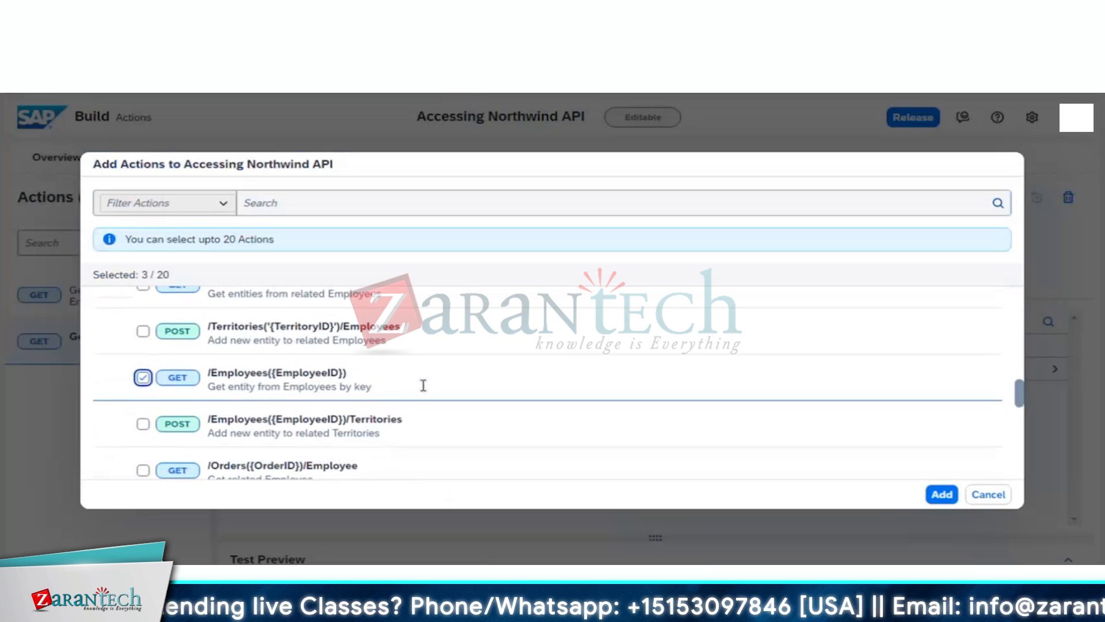
pyautogui.click(942, 494)
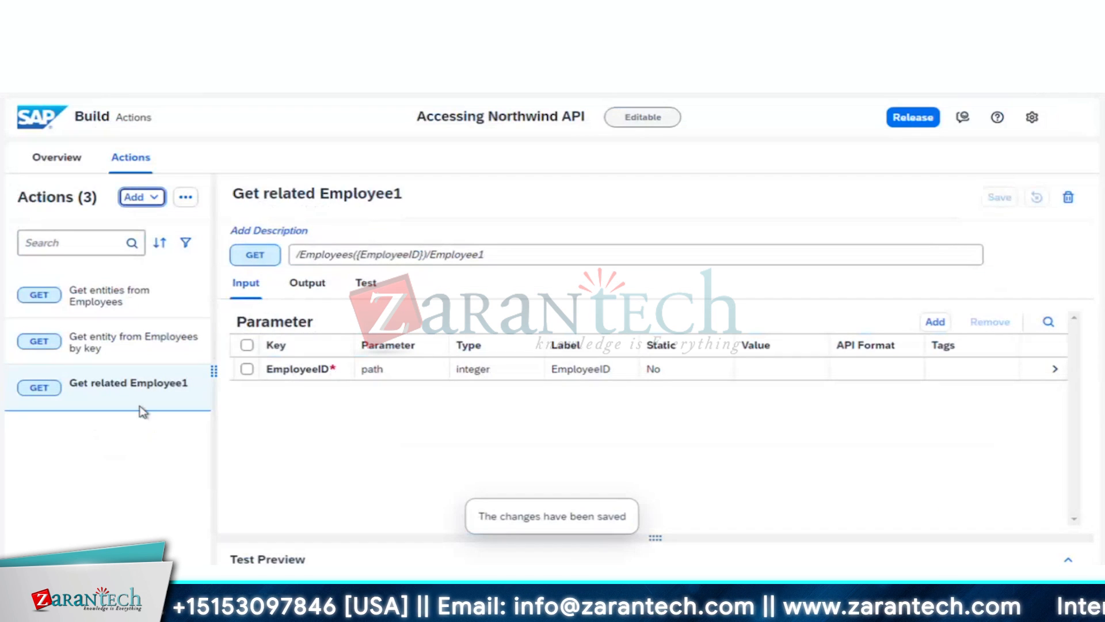
# - Test the Get related Employee1 action with EmployeeID 1 and show the API response's general details
pyautogui.click(131, 390)
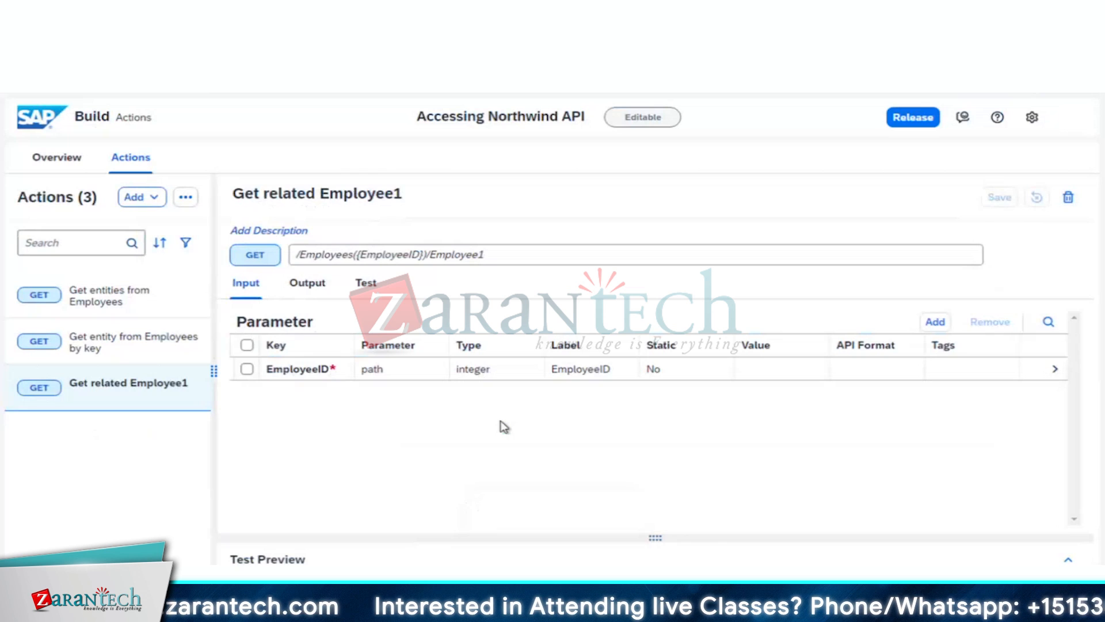
pyautogui.click(304, 288)
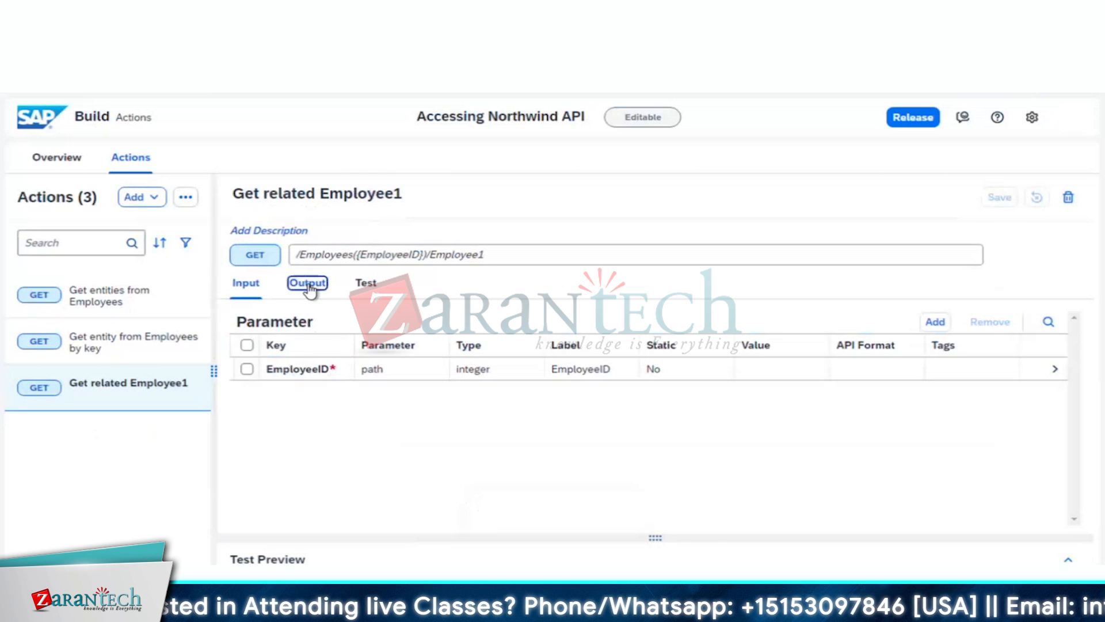
pyautogui.click(358, 288)
pyautogui.scroll(-2, 544, 426)
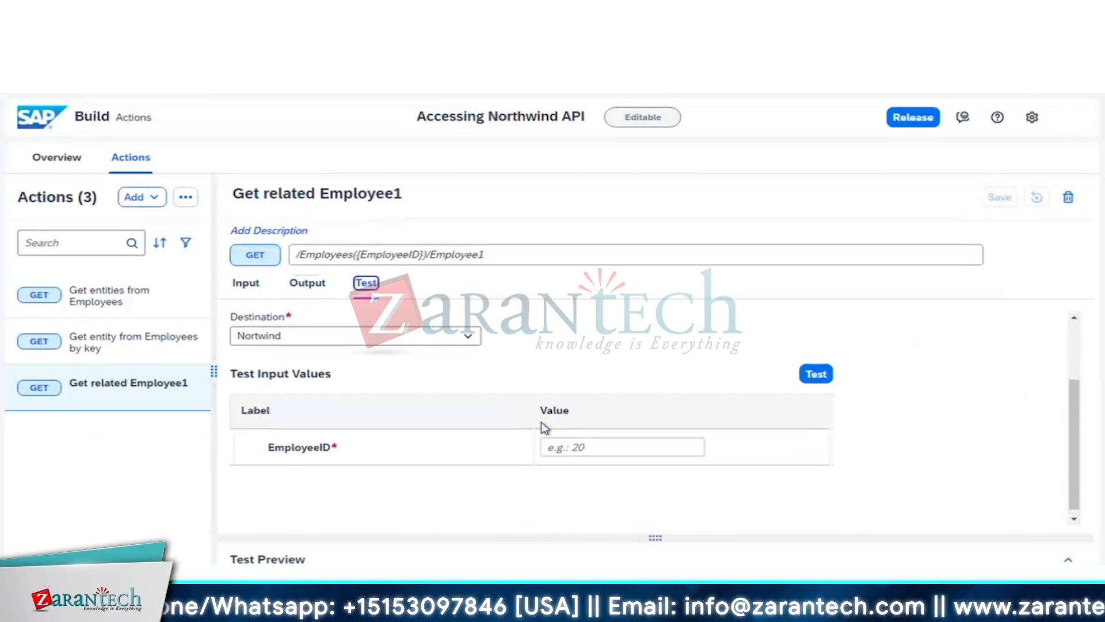
pyautogui.click(573, 441)
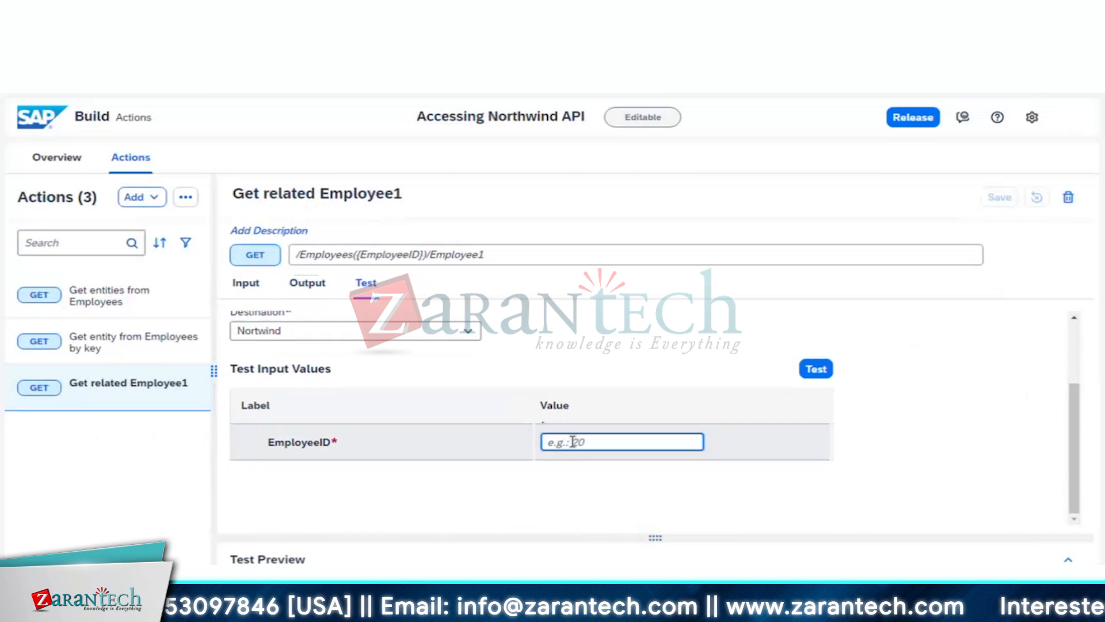
pyautogui.write('1')
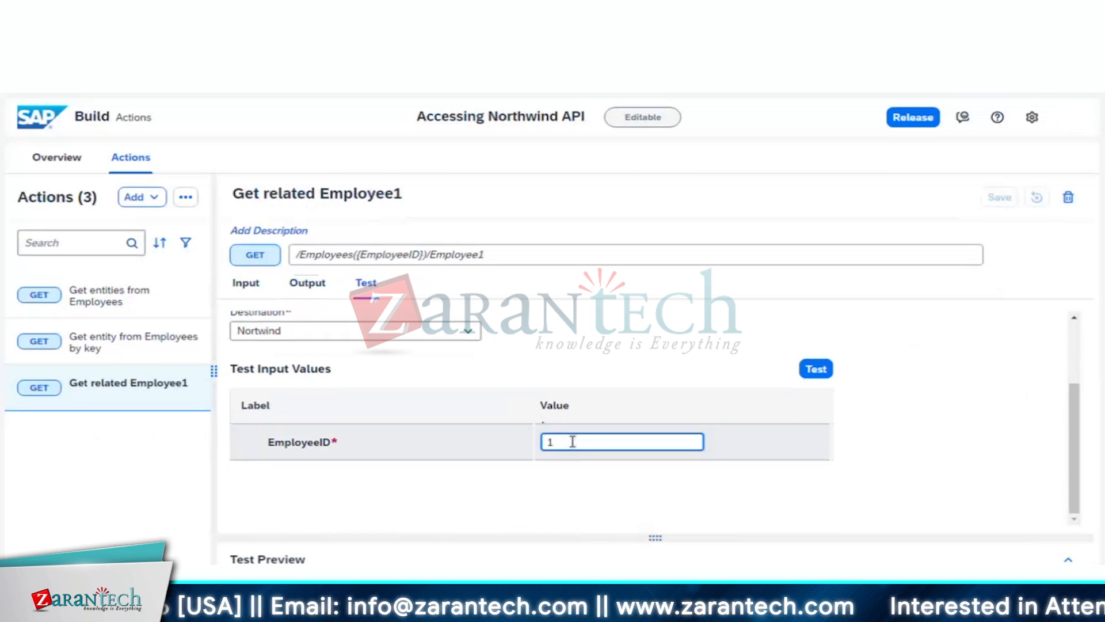
pyautogui.click(814, 369)
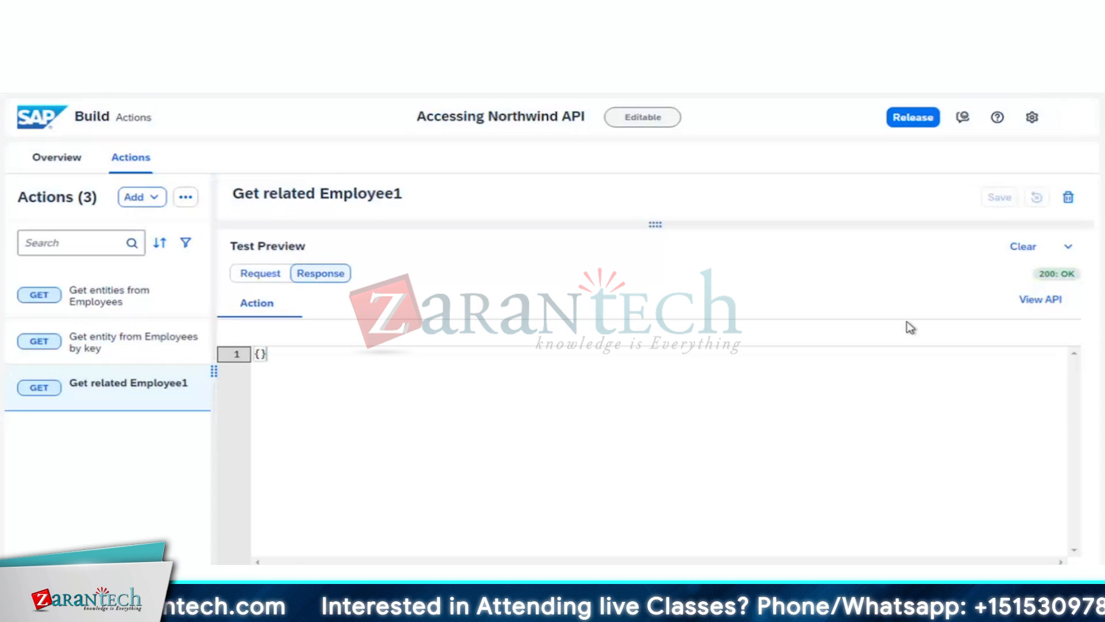
pyautogui.click(1051, 299)
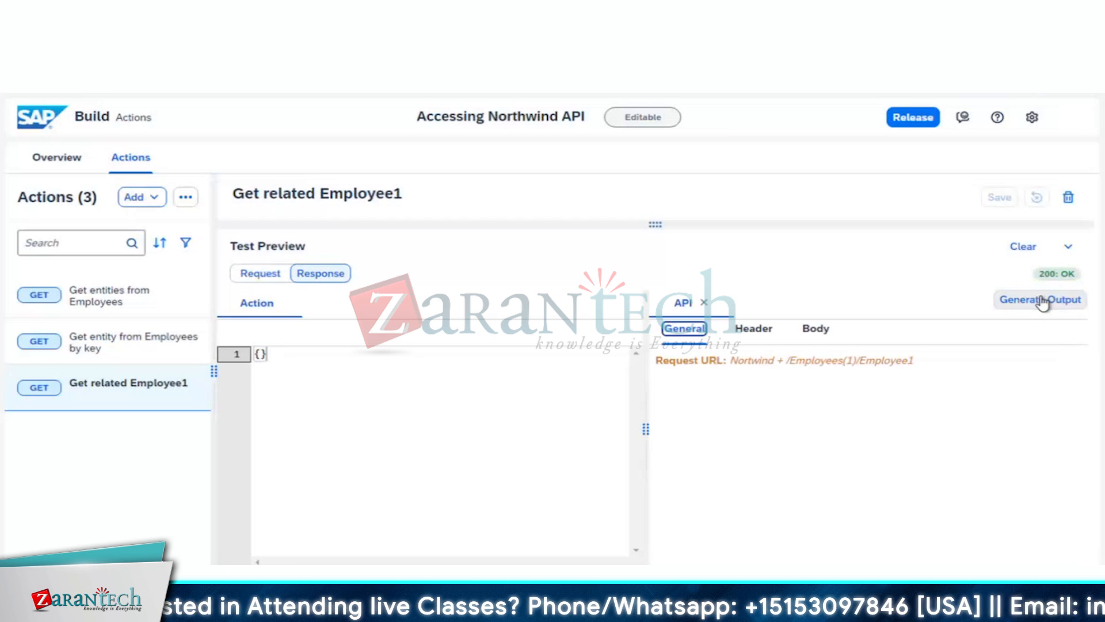
# - Examine the API response body of the Get related Employee1 test and close the API view
pyautogui.click(817, 329)
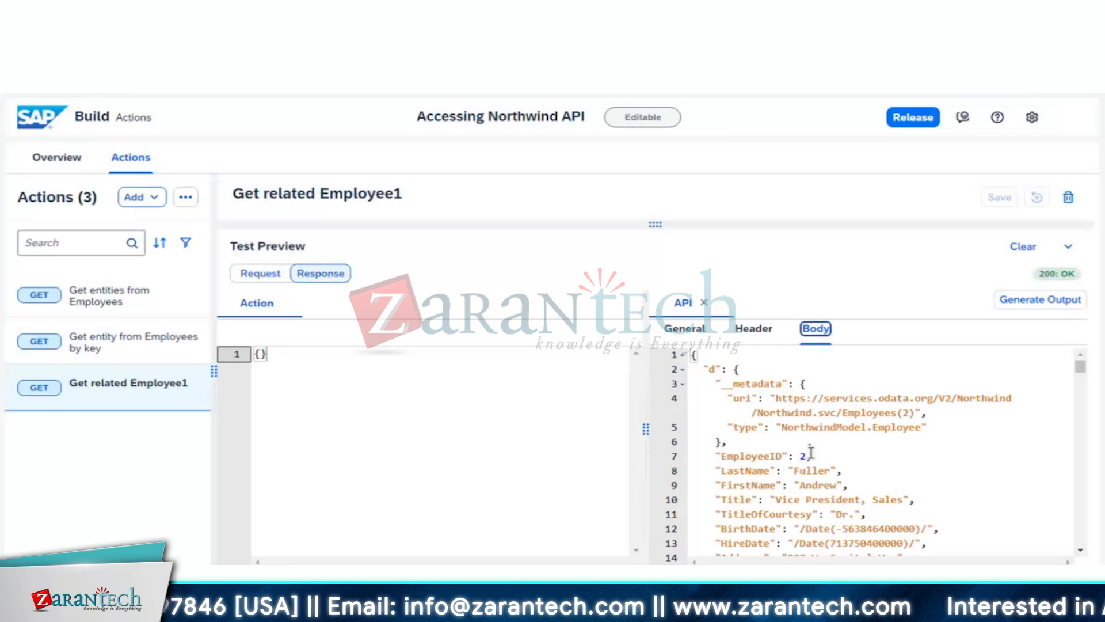
pyautogui.scroll(-2, 811, 449)
pyautogui.scroll(1, 811, 449)
pyautogui.scroll(1, 811, 451)
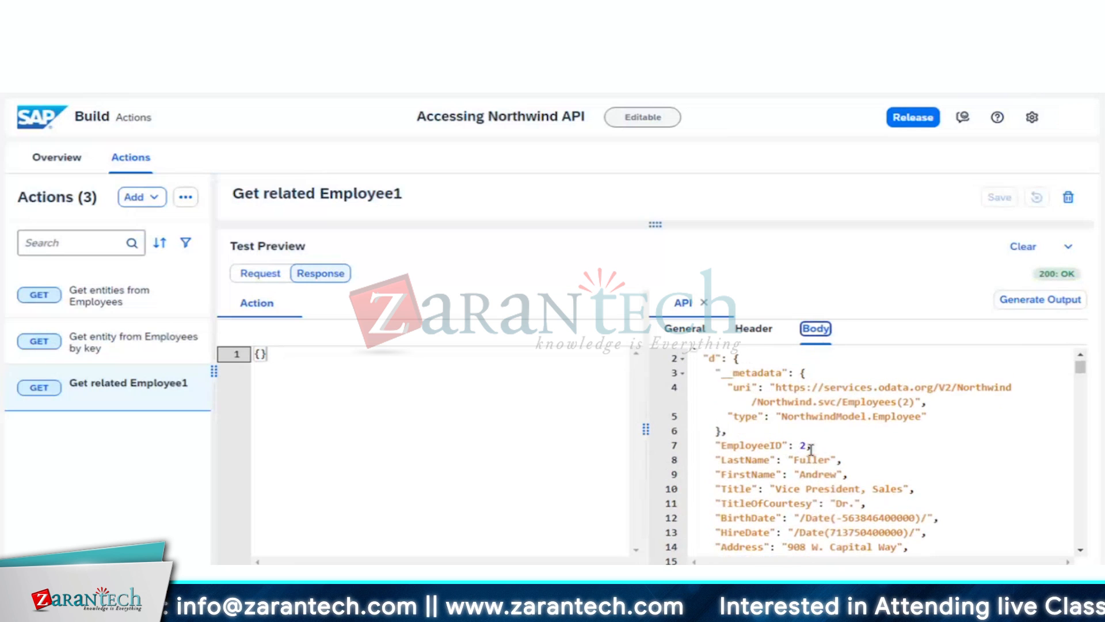
pyautogui.scroll(1, 811, 449)
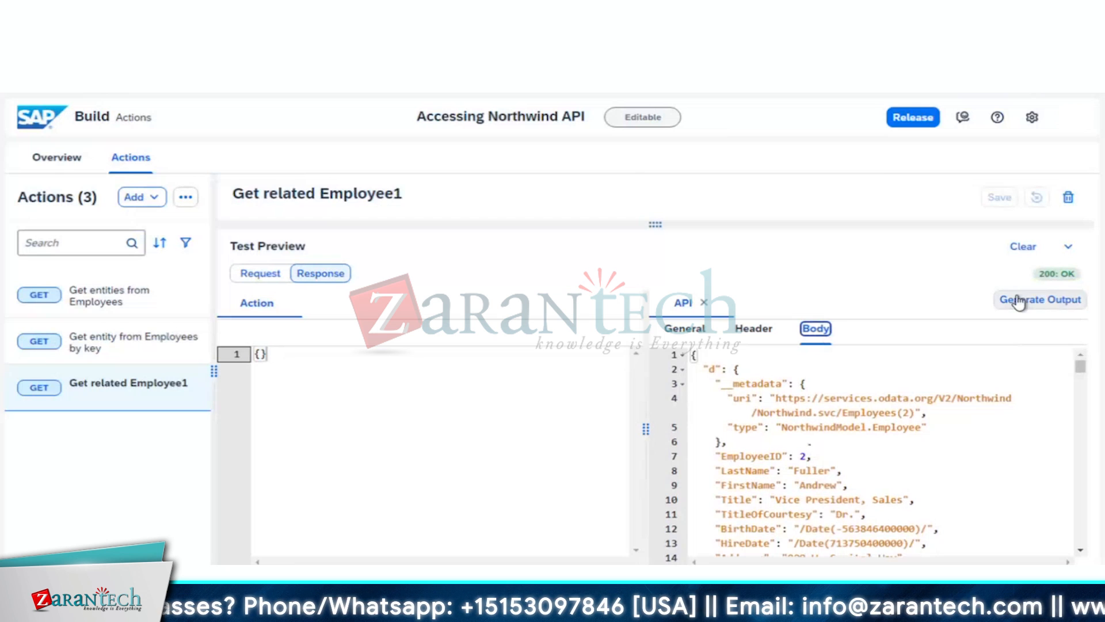
pyautogui.click(704, 304)
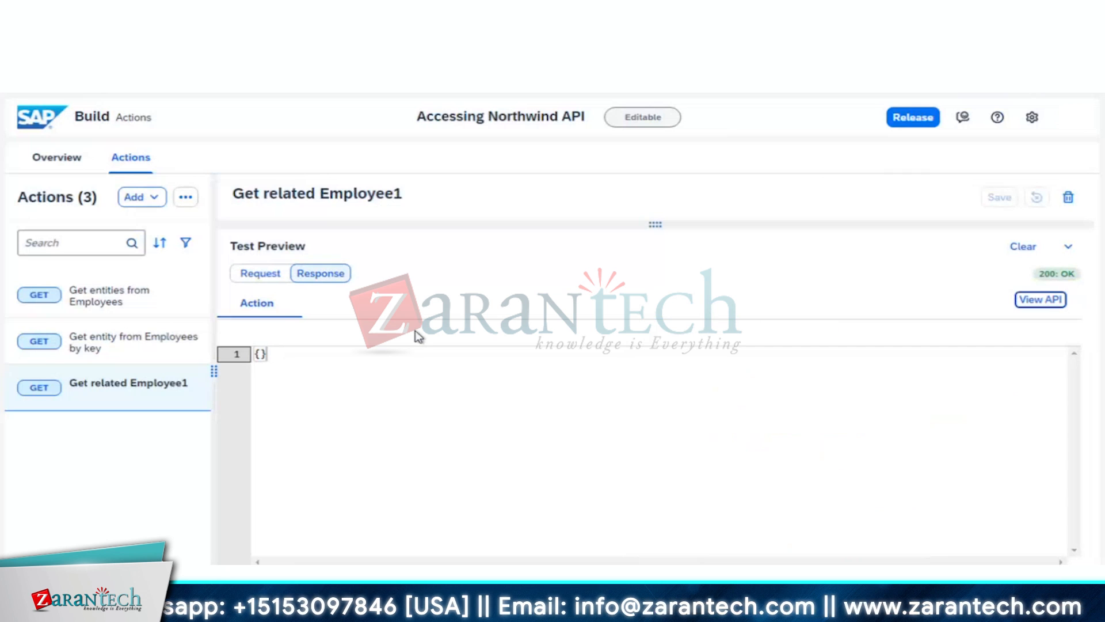
pyautogui.click(112, 387)
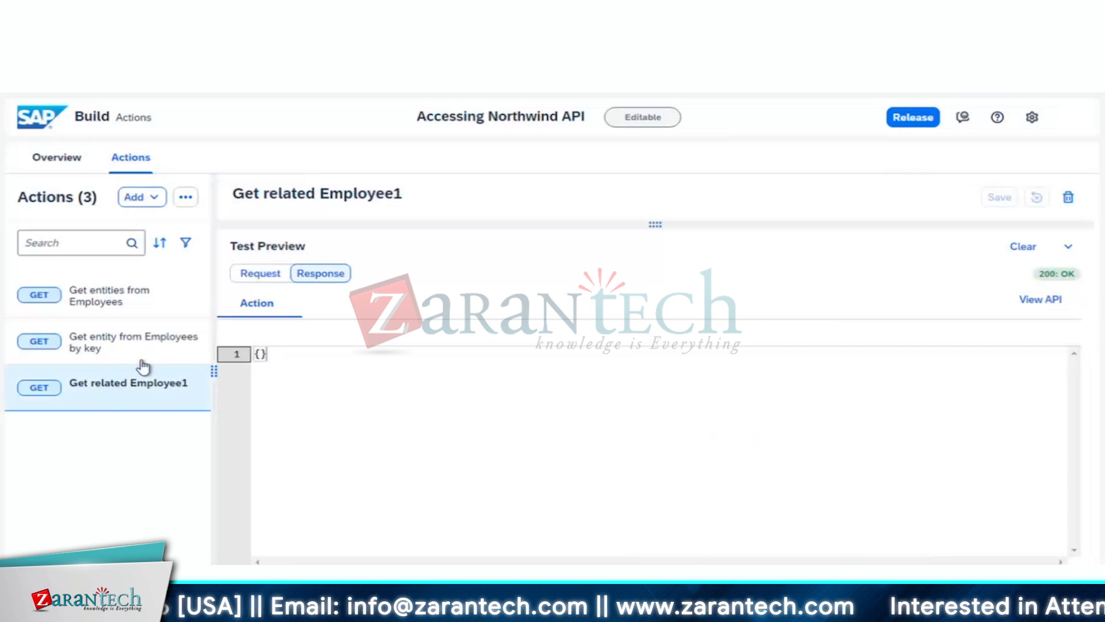
# - Test the Get entity from Employees by key action with EmployeeID 1 through the Nortwind destination
pyautogui.click(140, 340)
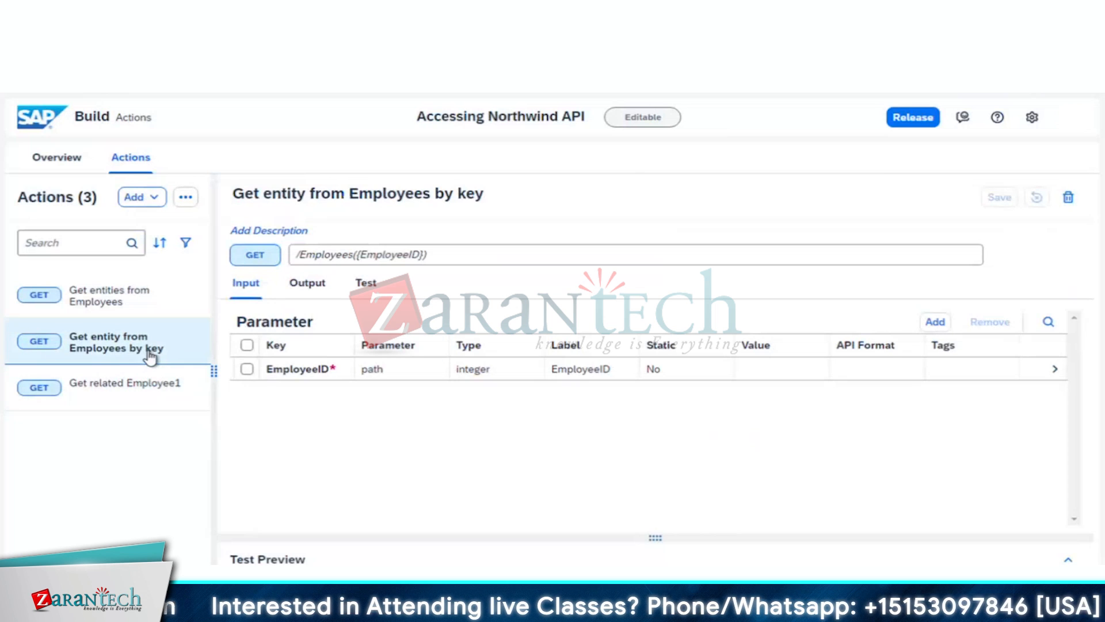
pyautogui.click(136, 394)
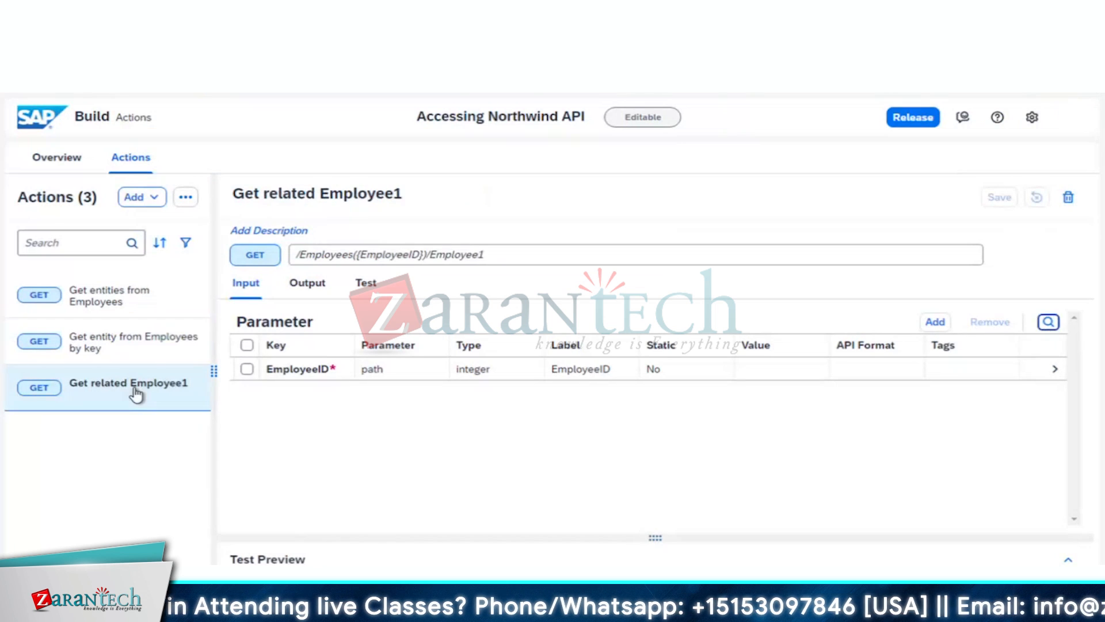
pyautogui.click(151, 351)
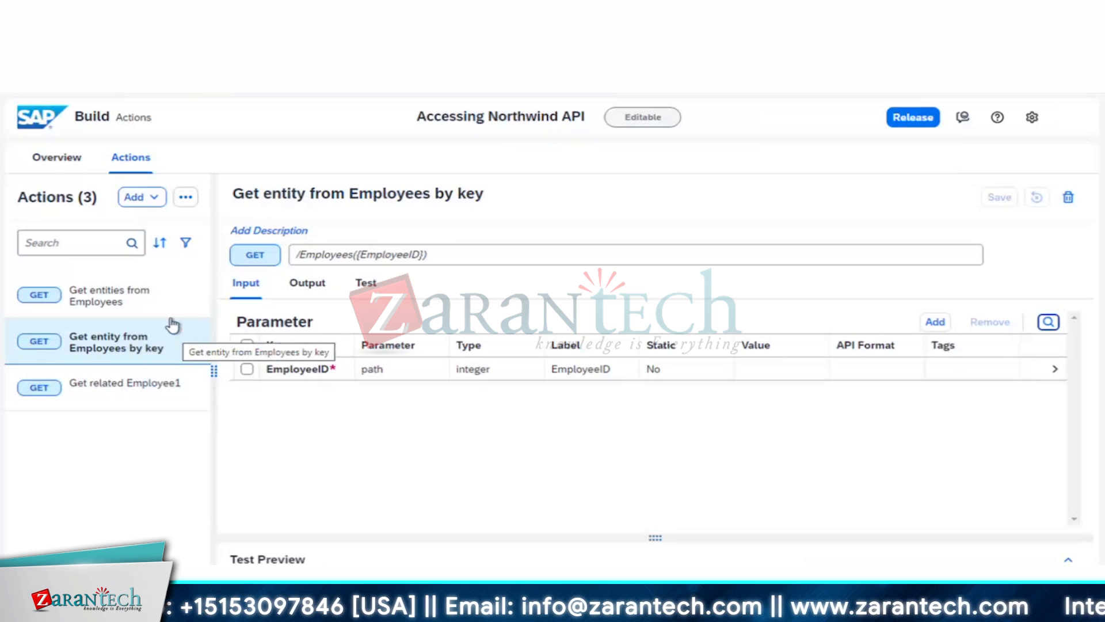
pyautogui.click(365, 283)
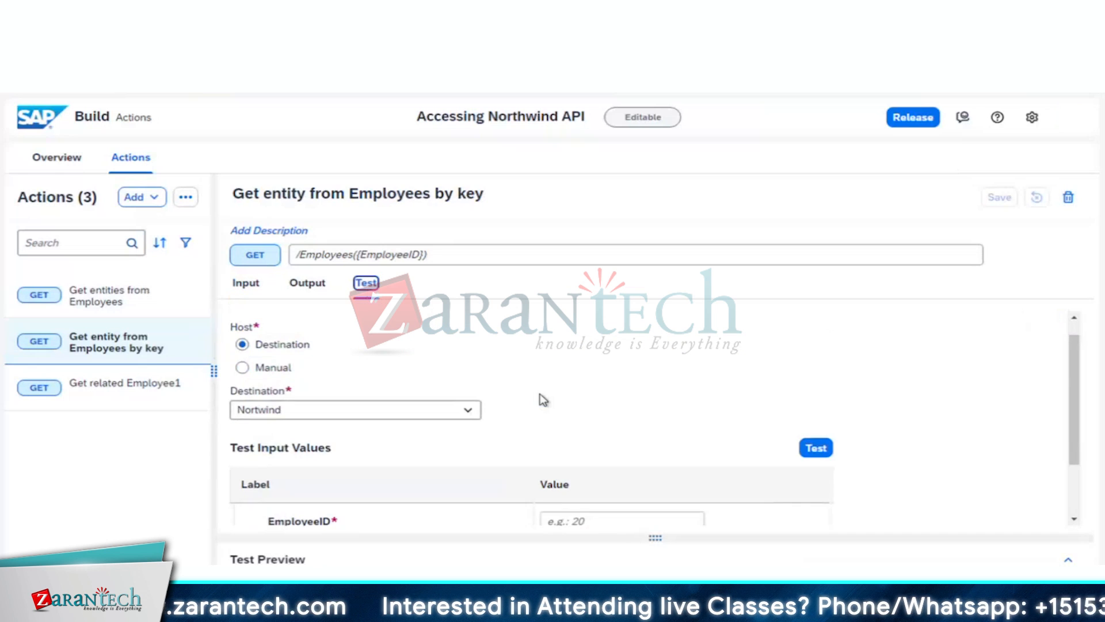
pyautogui.scroll(-2, 544, 400)
pyautogui.click(570, 440)
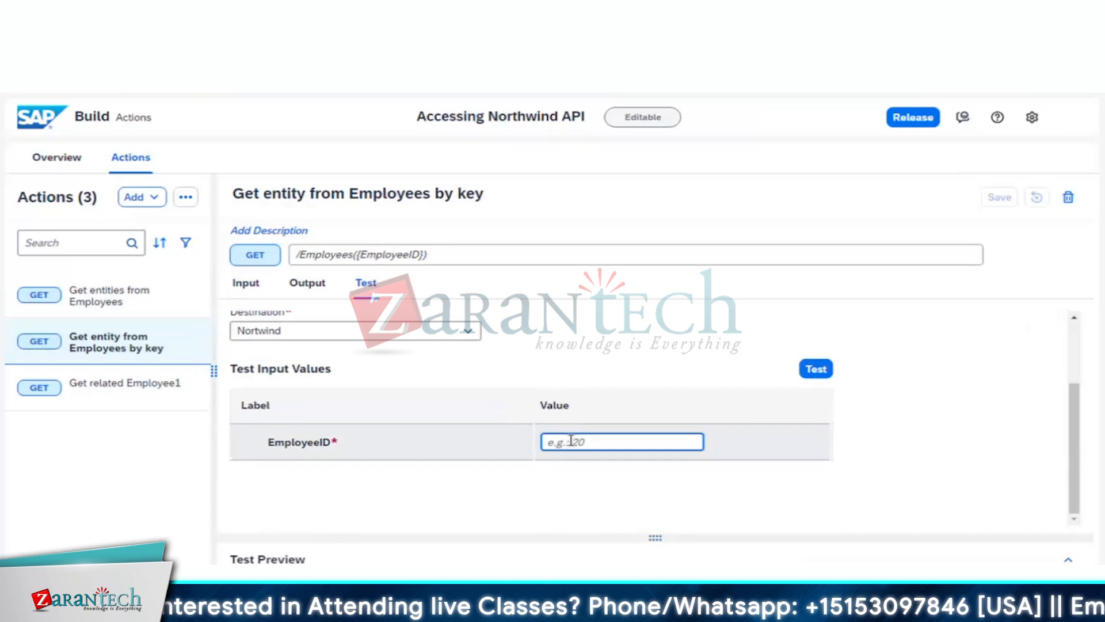
pyautogui.write('1')
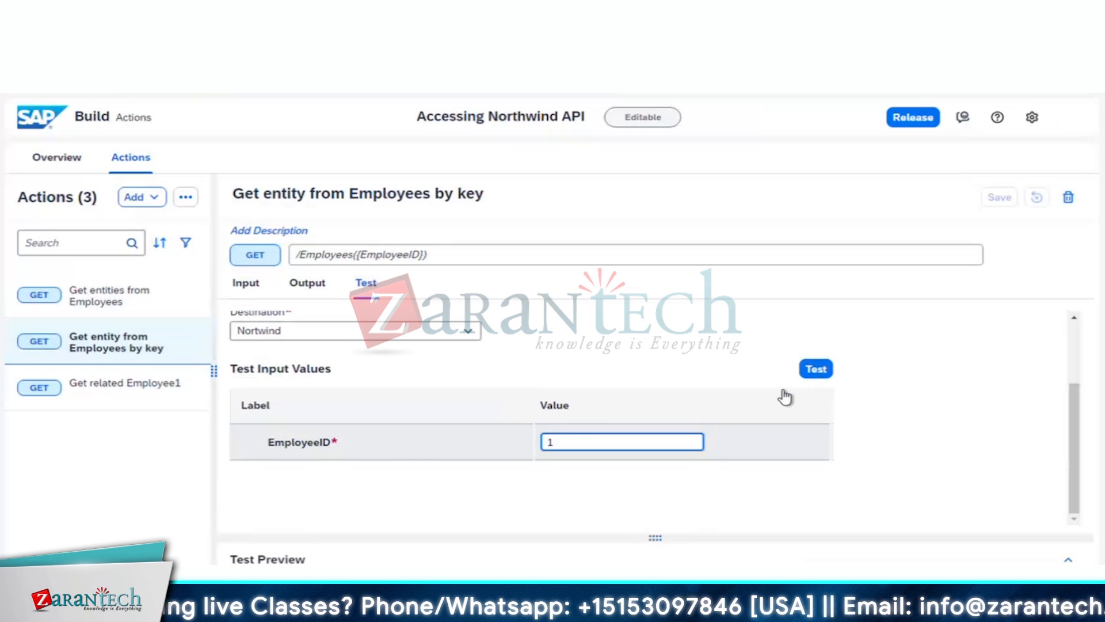
pyautogui.click(817, 370)
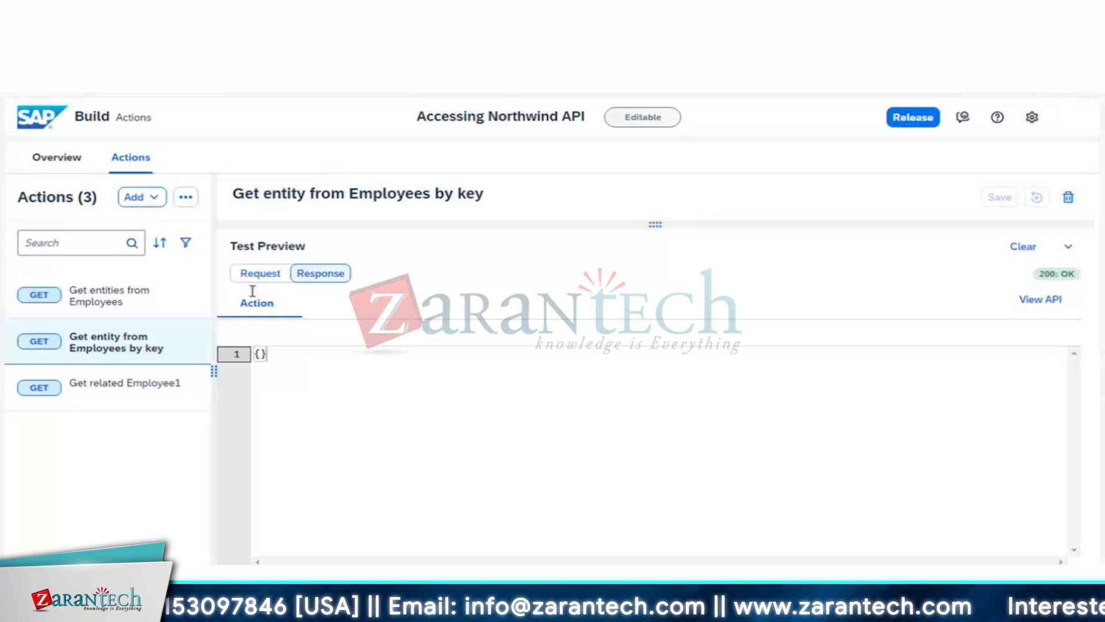
# - Compare the request and response of the Get entity from Employees by key test, and review its connectivity settings and test input values
pyautogui.click(261, 274)
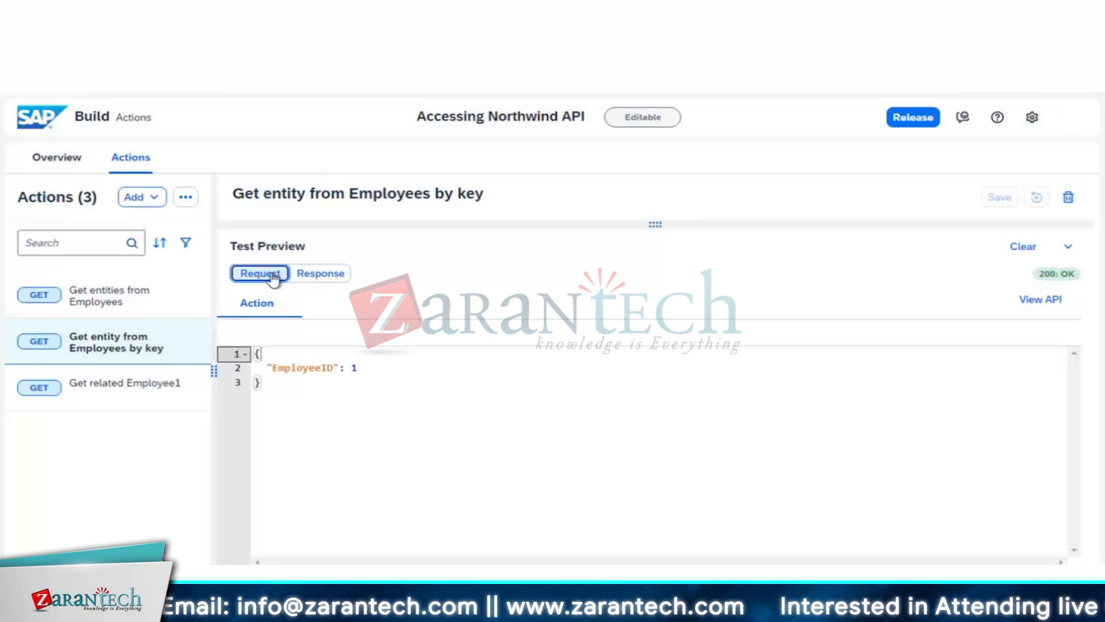
pyautogui.click(329, 274)
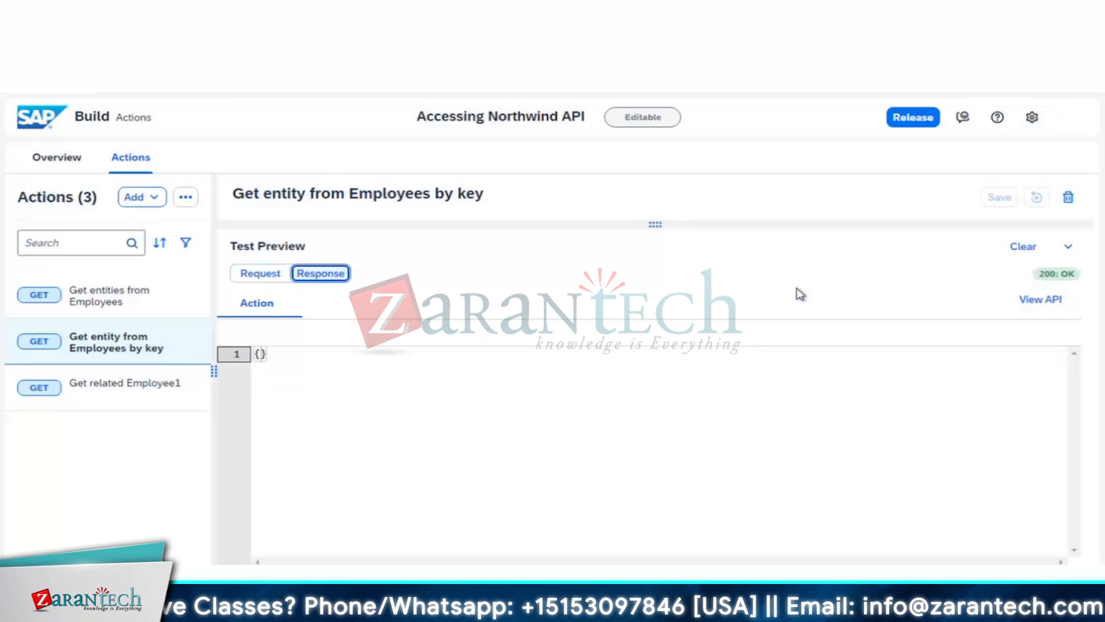
pyautogui.moveTo(667, 225); pyautogui.dragTo(710, 557)
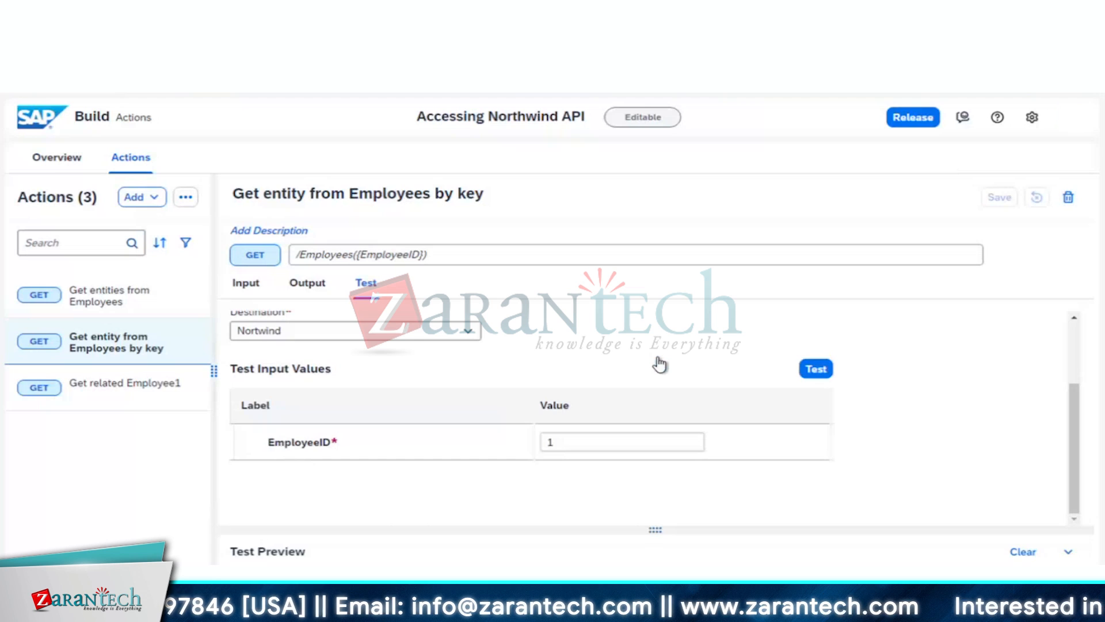
pyautogui.scroll(3, 659, 365)
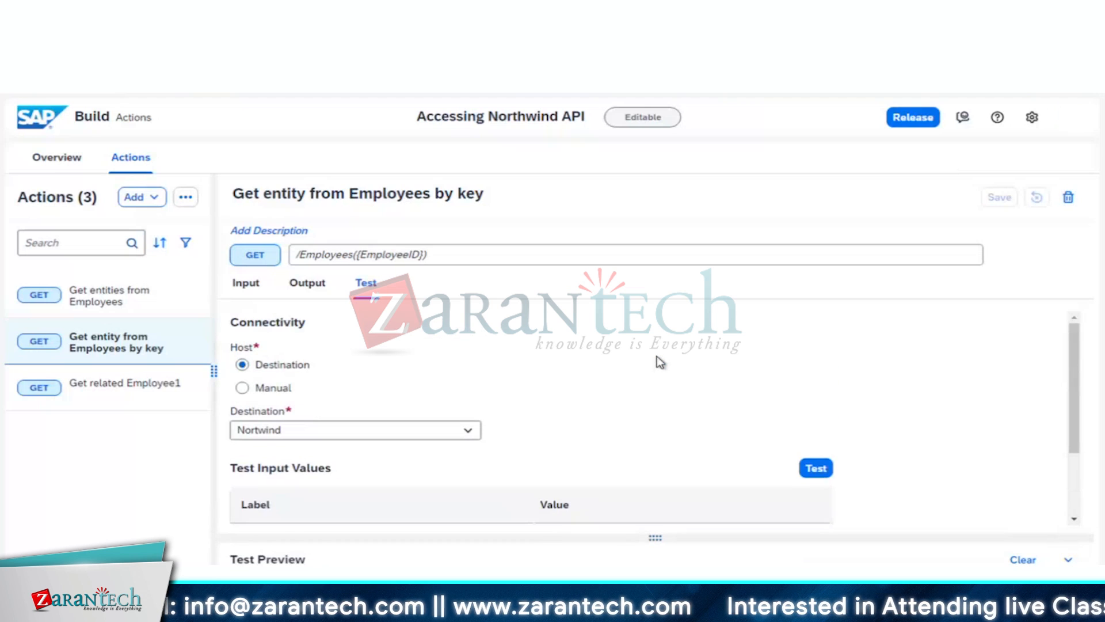
pyautogui.scroll(-1, 659, 363)
pyautogui.scroll(-3, 660, 363)
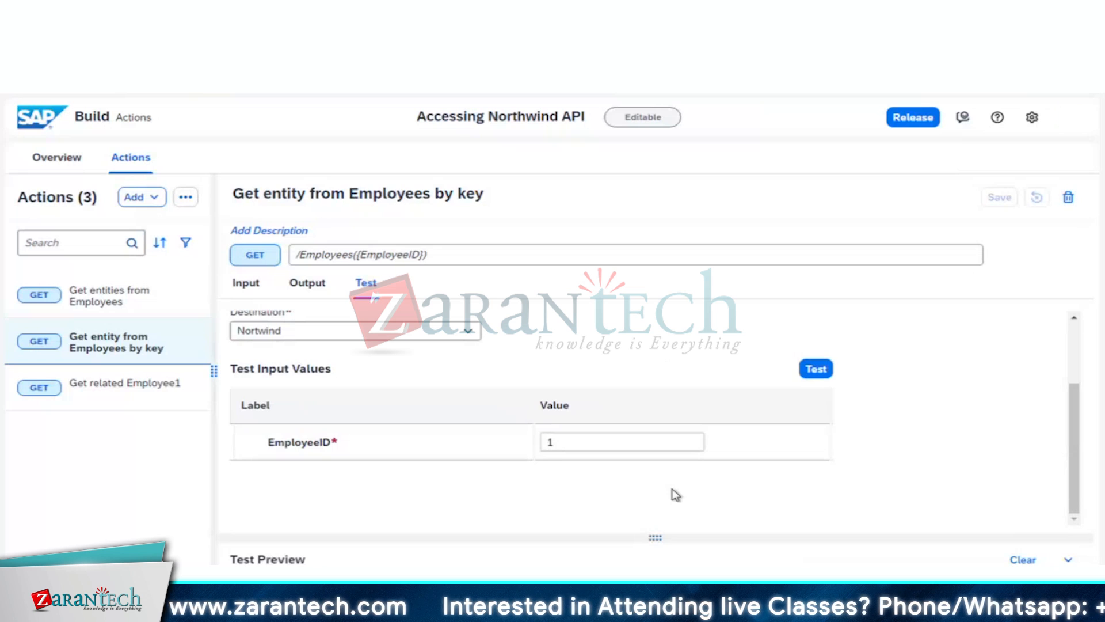
pyautogui.moveTo(659, 535); pyautogui.dragTo(659, 271)
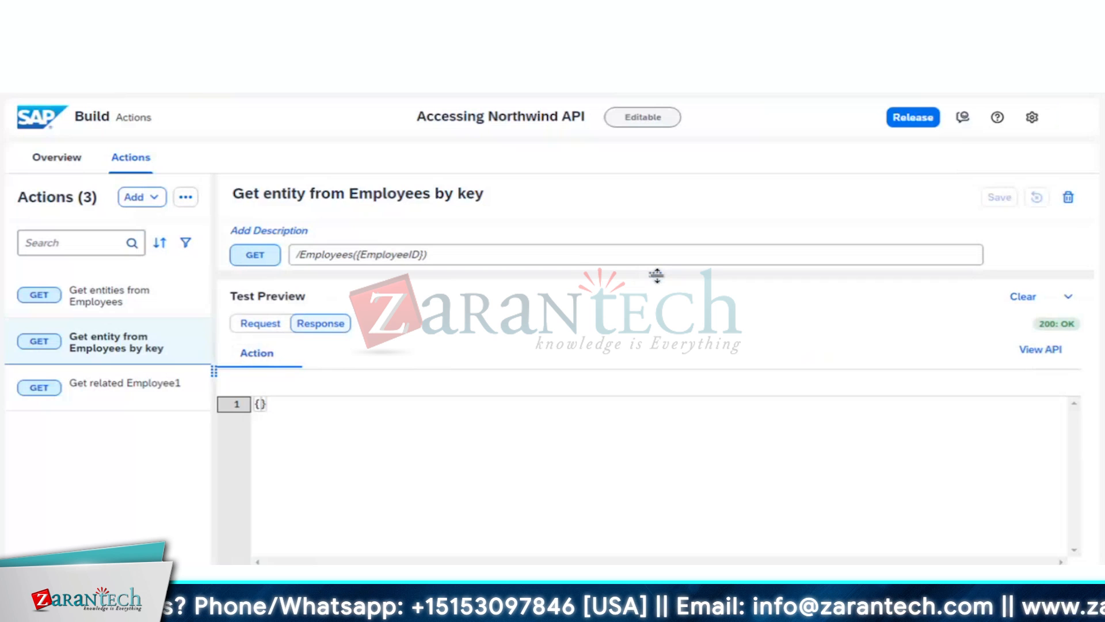
pyautogui.moveTo(658, 272); pyautogui.dragTo(642, 522)
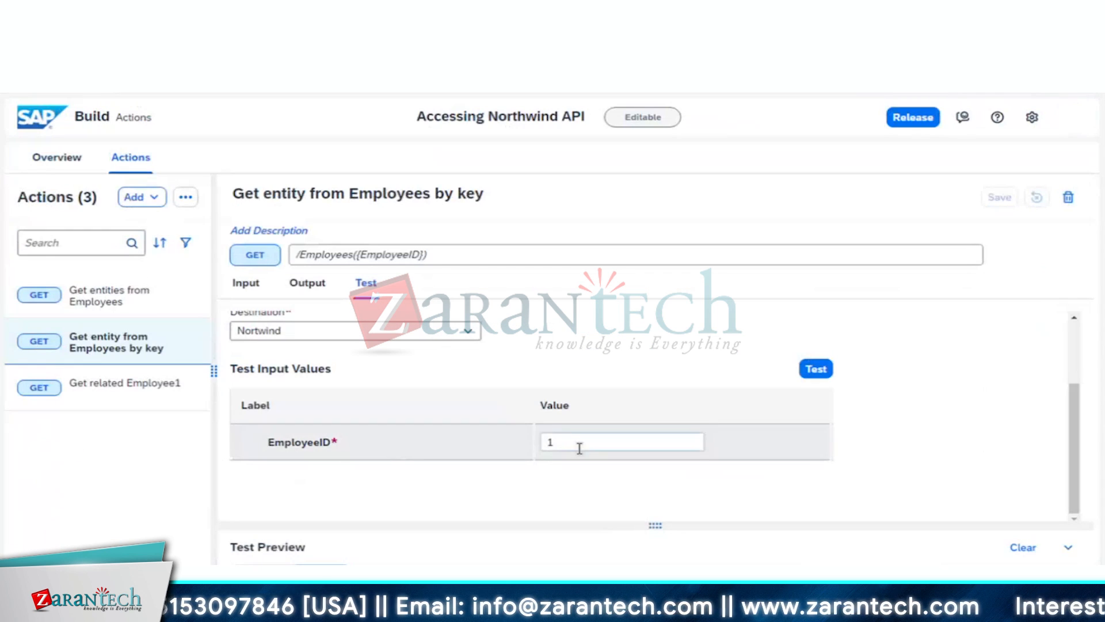
pyautogui.scroll(2, 559, 386)
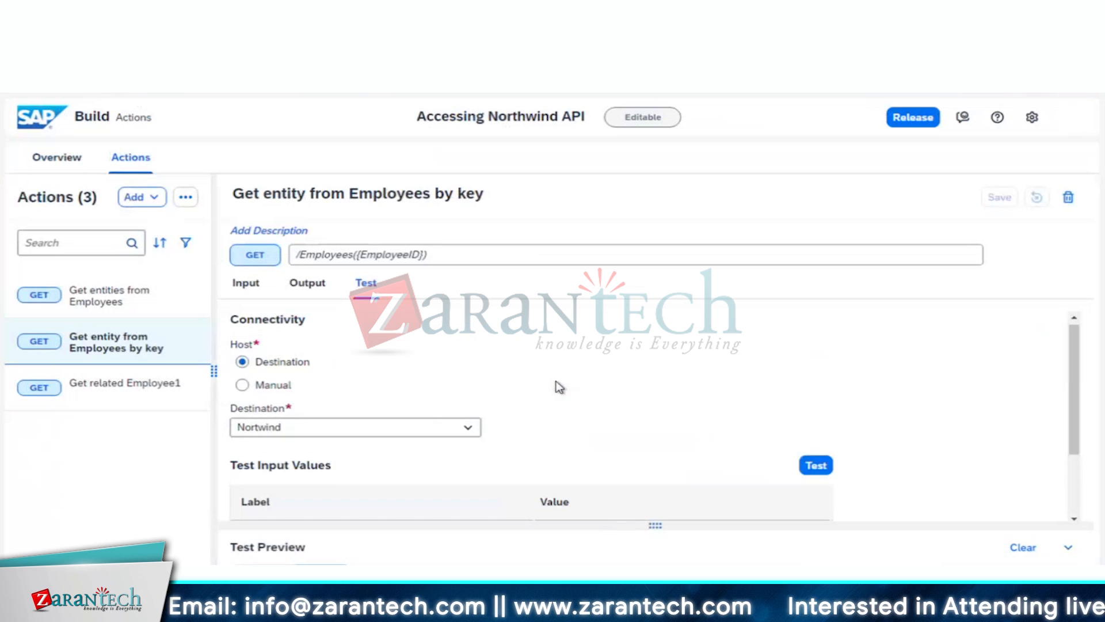
# - Delete the Get related Employee1 action from the project
pyautogui.click(159, 394)
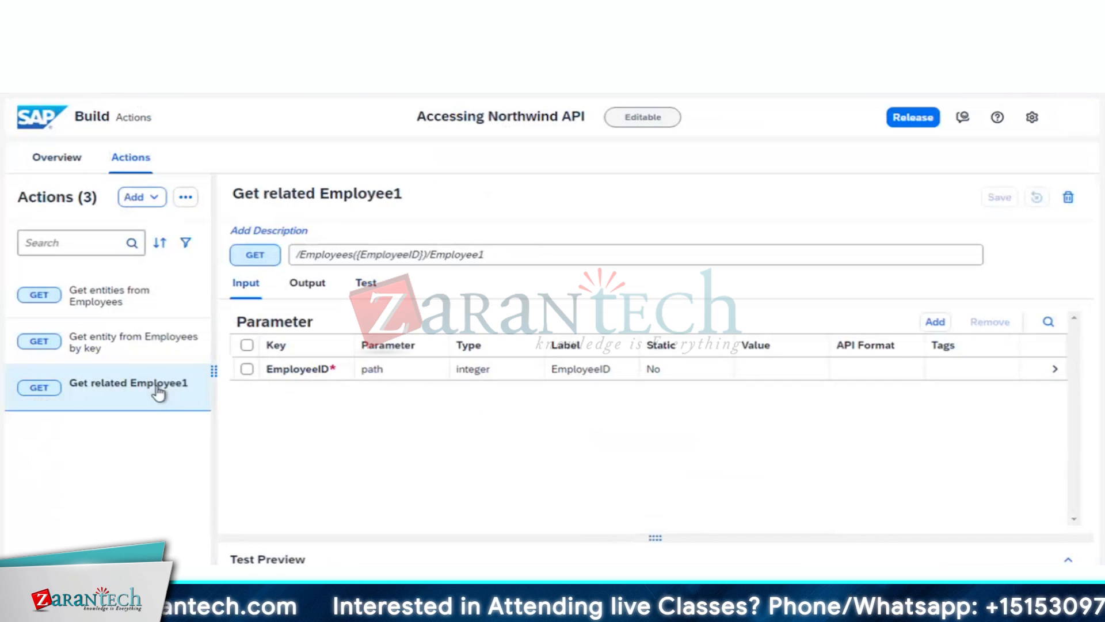
pyautogui.click(1069, 199)
pyautogui.click(668, 364)
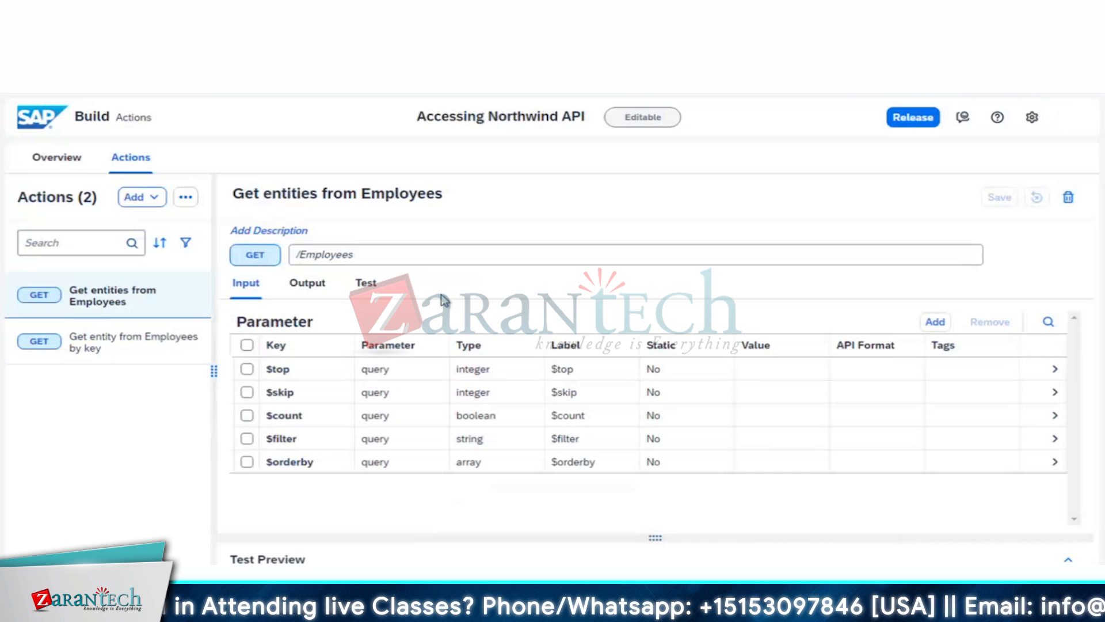
# - Test the Get entities from Employees action without input values and show the API response's body
pyautogui.click(308, 284)
pyautogui.click(365, 283)
pyautogui.scroll(-5, 572, 385)
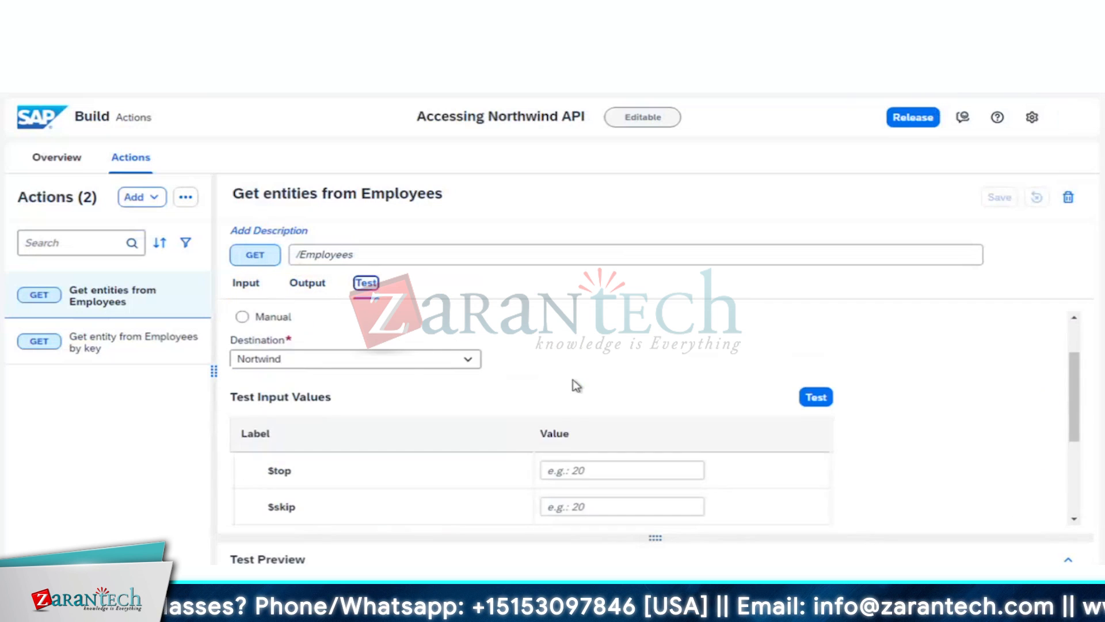
pyautogui.scroll(5, 576, 380)
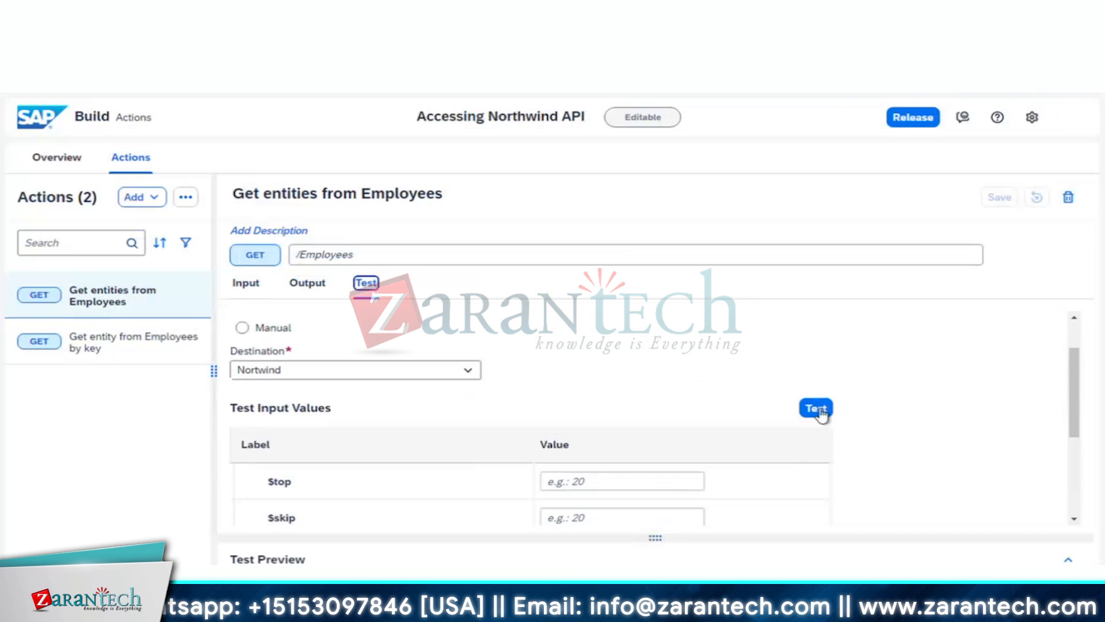
pyautogui.click(817, 408)
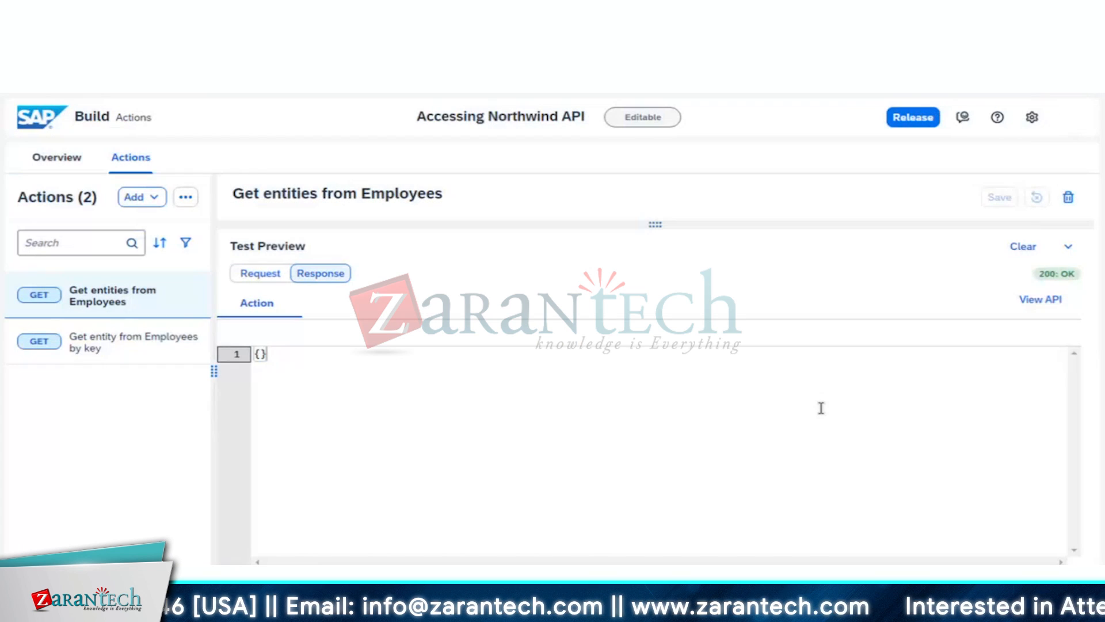
pyautogui.click(1037, 300)
pyautogui.click(754, 328)
pyautogui.click(829, 330)
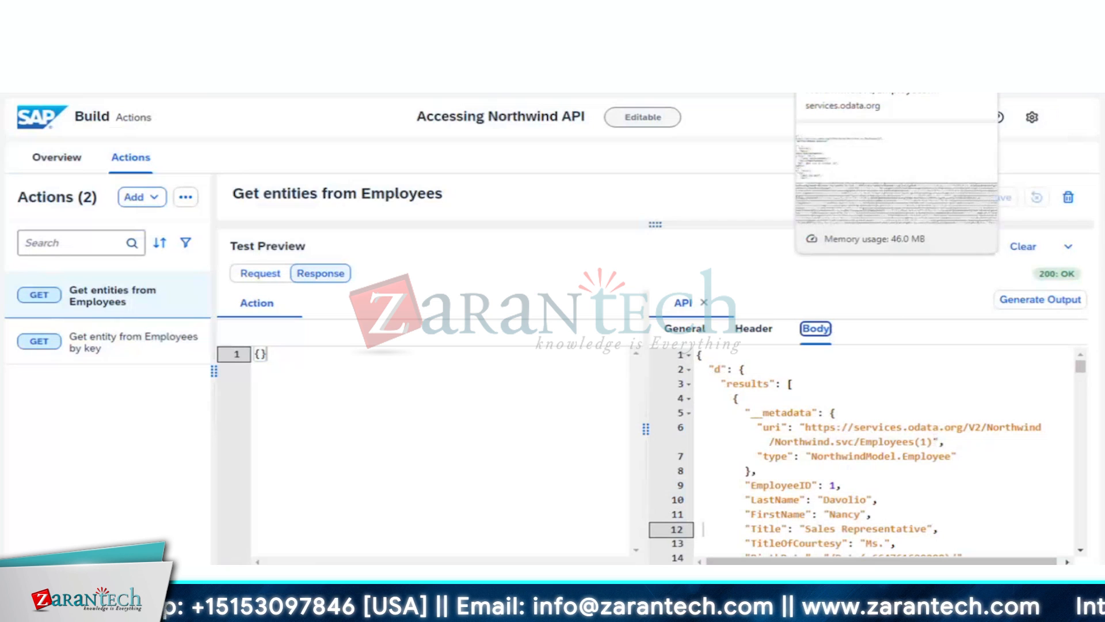
pyautogui.click(835, 52)
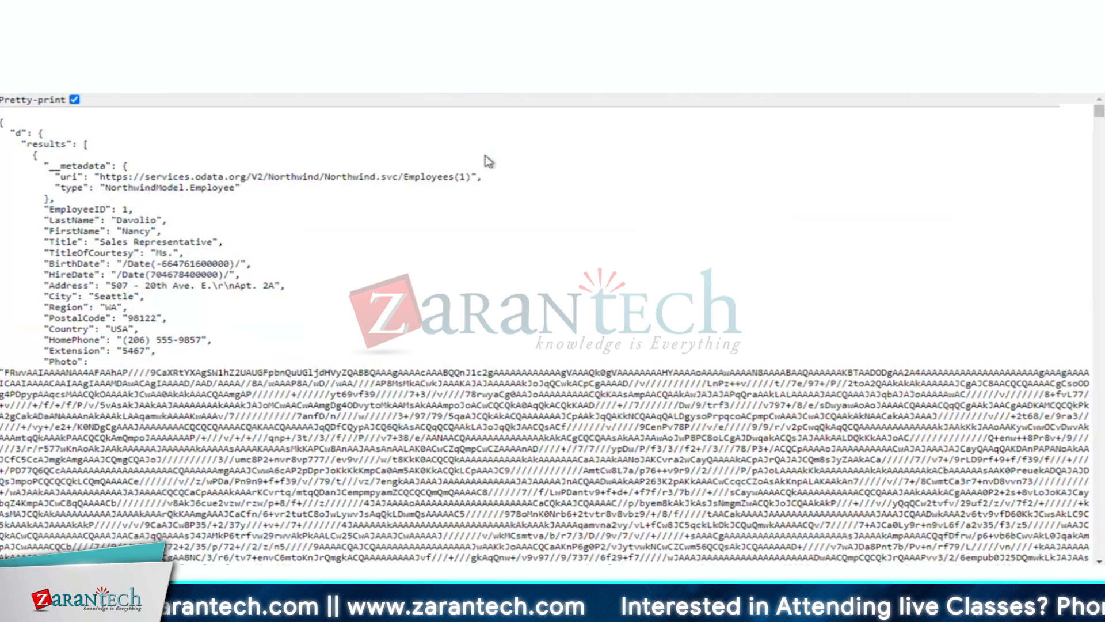
pyautogui.write('9')
pyautogui.press('BackSpace')
pyautogui.write('/9')
pyautogui.press('BackSpace')
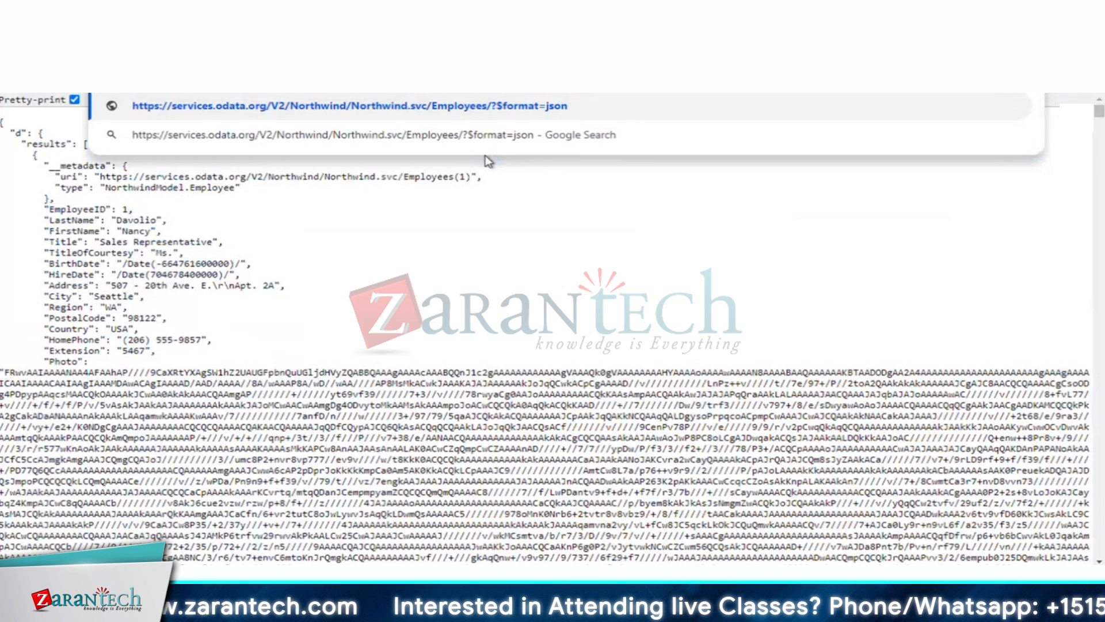
pyautogui.press('BackSpace')
pyautogui.write('(1')
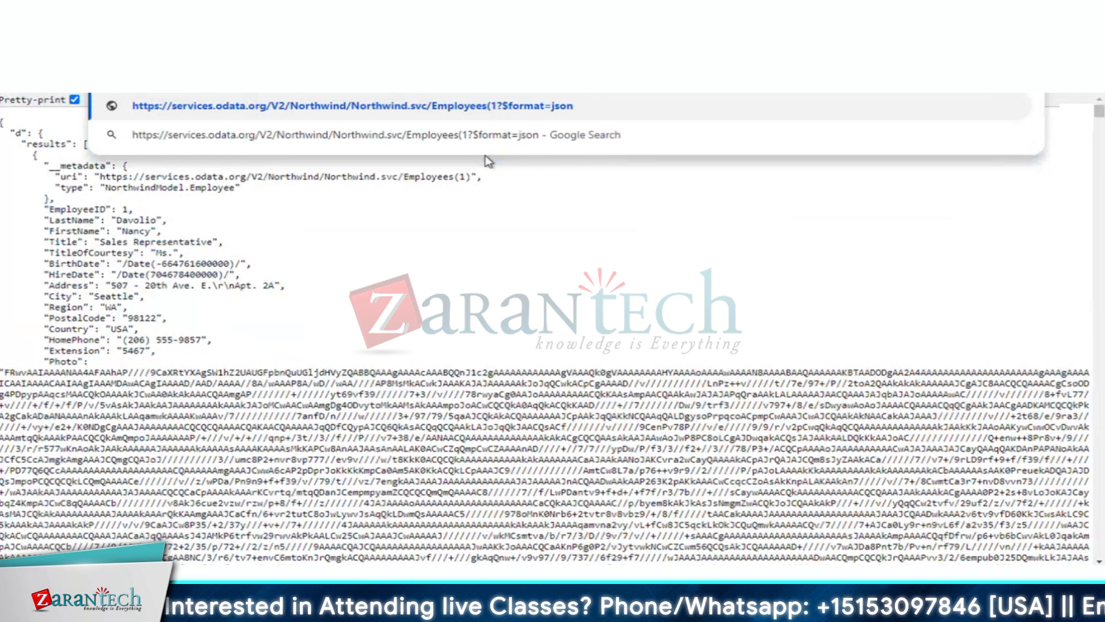
pyautogui.write(')')
pyautogui.press('Return')
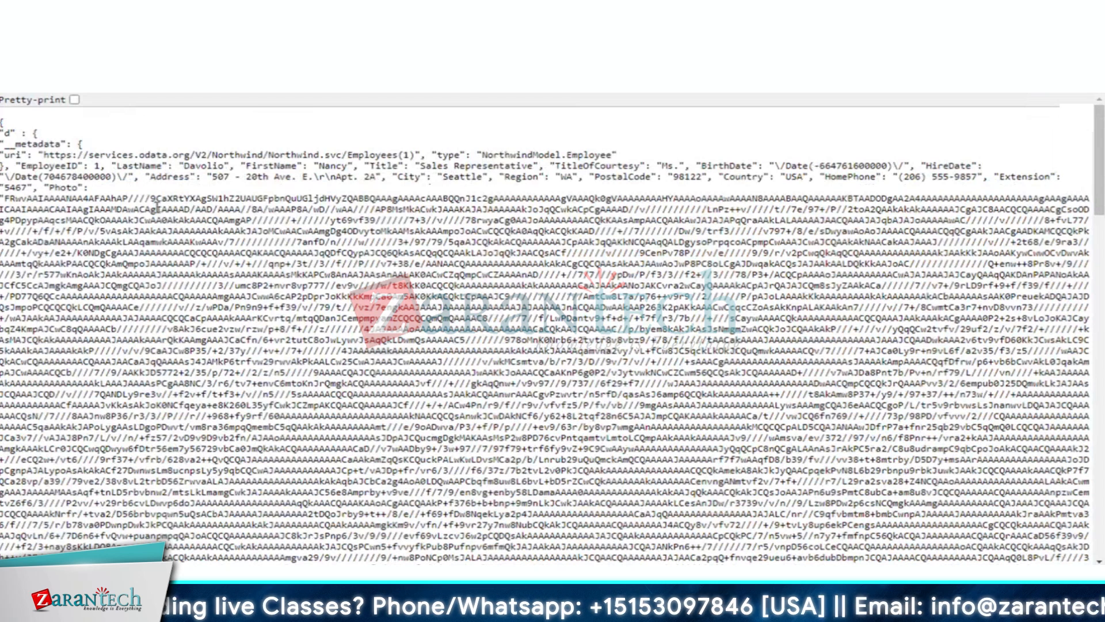
# - Return to the SAP Build project, examine the Employees response body down to its end, and widen the action response area
pyautogui.click(342, 42)
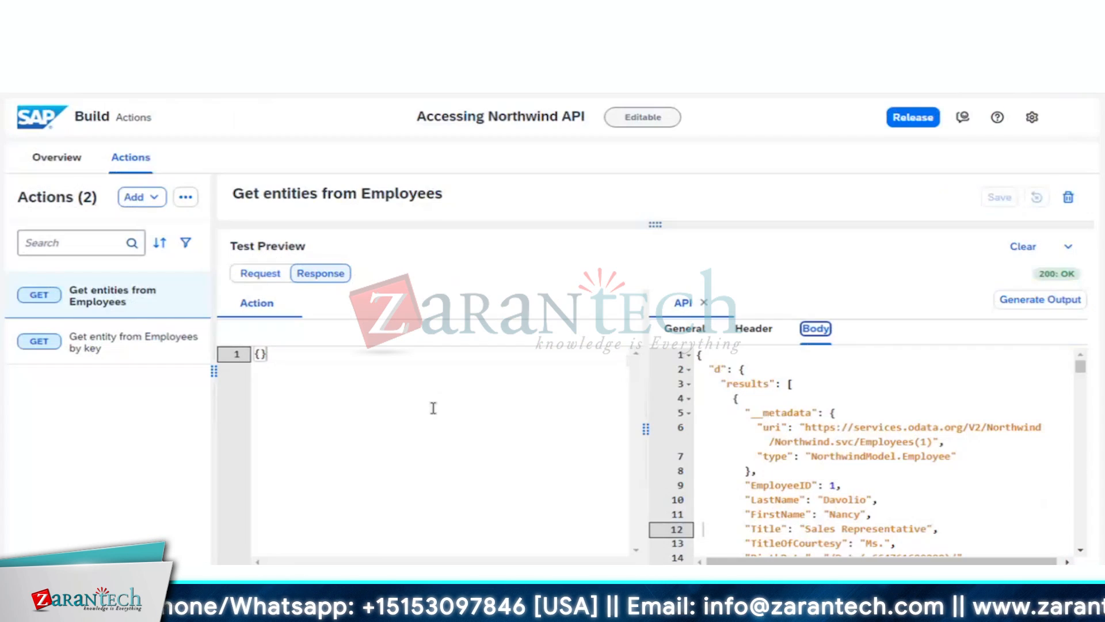
pyautogui.scroll(-1, 870, 471)
pyautogui.scroll(-10, 871, 471)
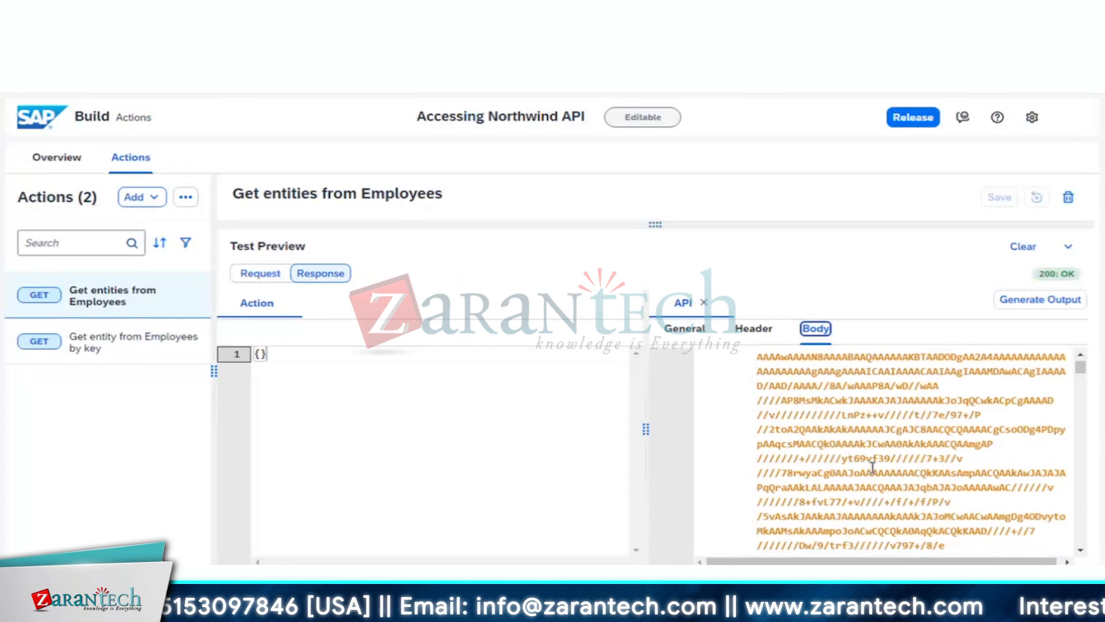
pyautogui.moveTo(1082, 370); pyautogui.dragTo(1081, 542)
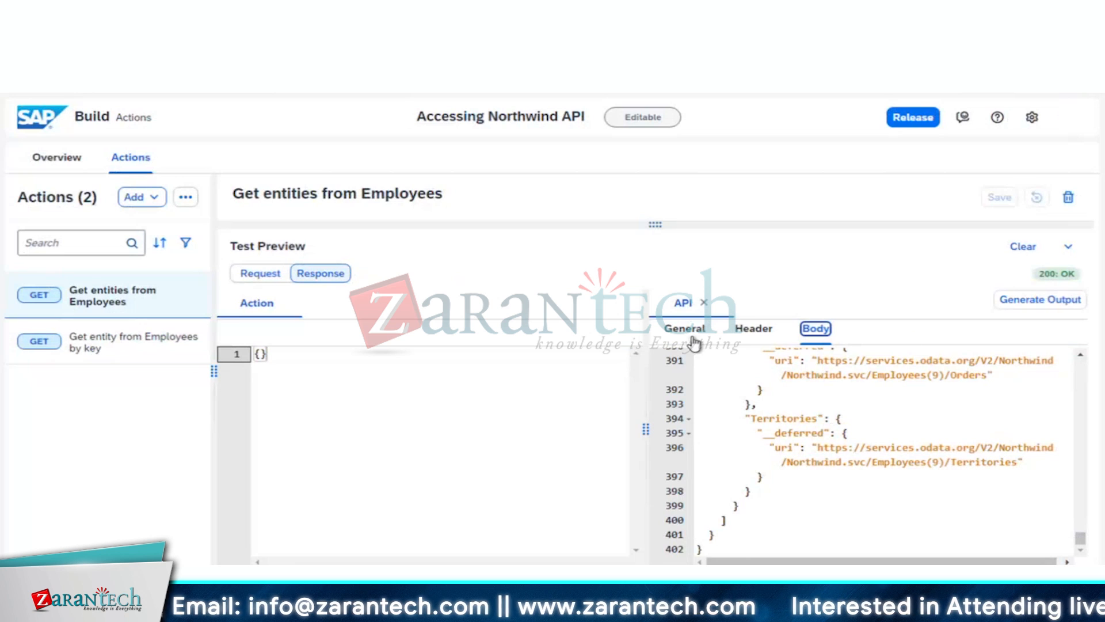
pyautogui.moveTo(647, 387); pyautogui.dragTo(921, 395)
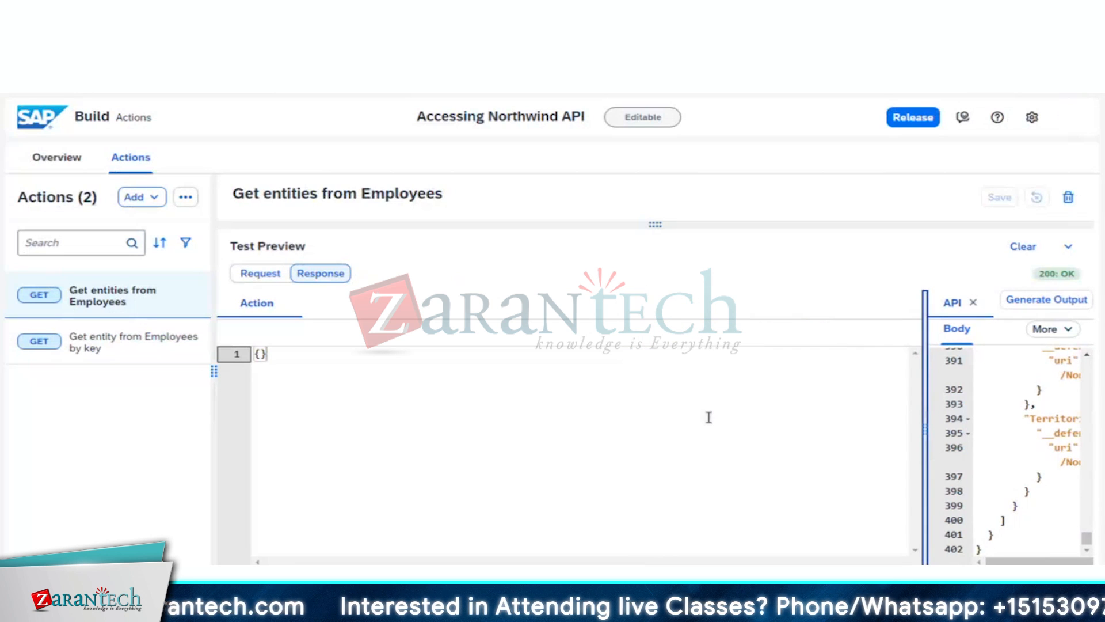
# - Open the Get entity from Employees by key action and review its EmployeeID parameter, output body and test settings
pyautogui.click(133, 342)
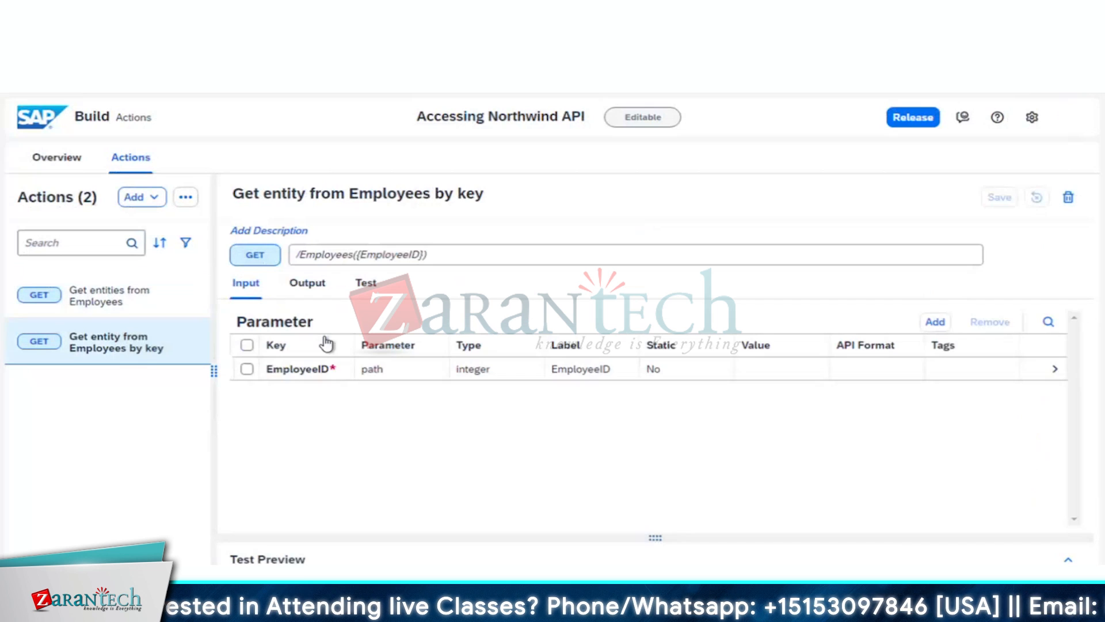
pyautogui.click(247, 369)
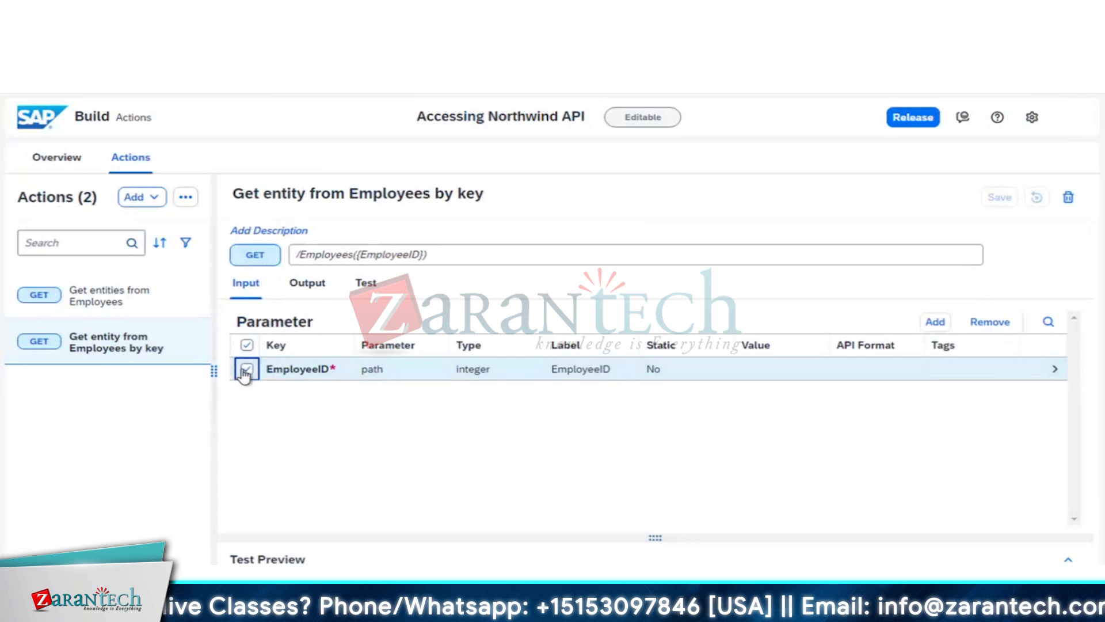
pyautogui.click(313, 285)
pyautogui.scroll(-3, 494, 388)
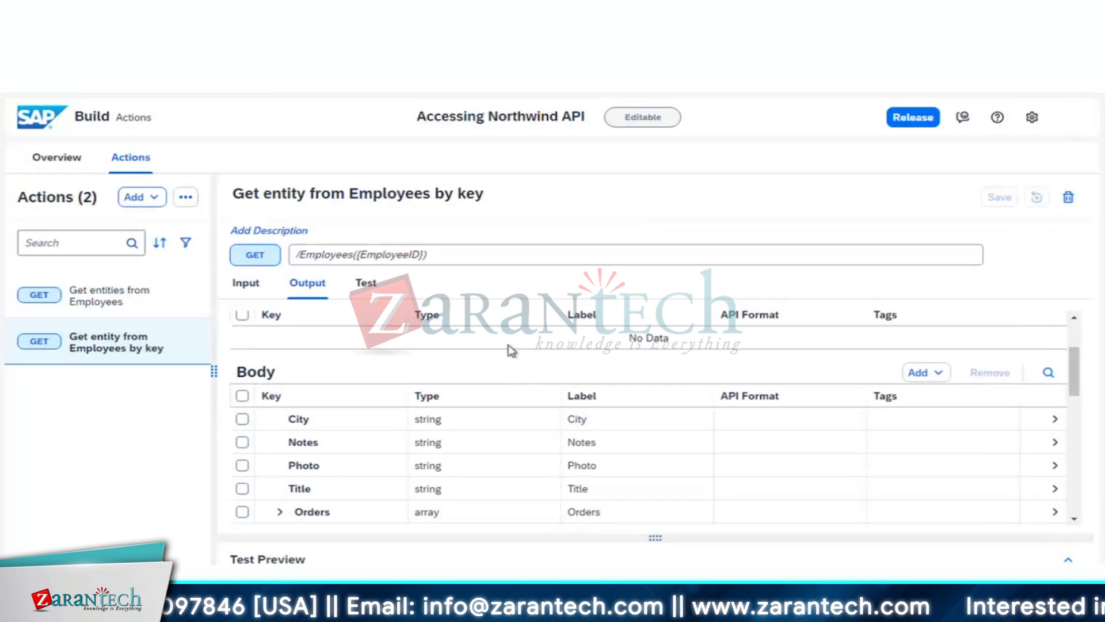
pyautogui.click(374, 289)
pyautogui.scroll(-5, 555, 410)
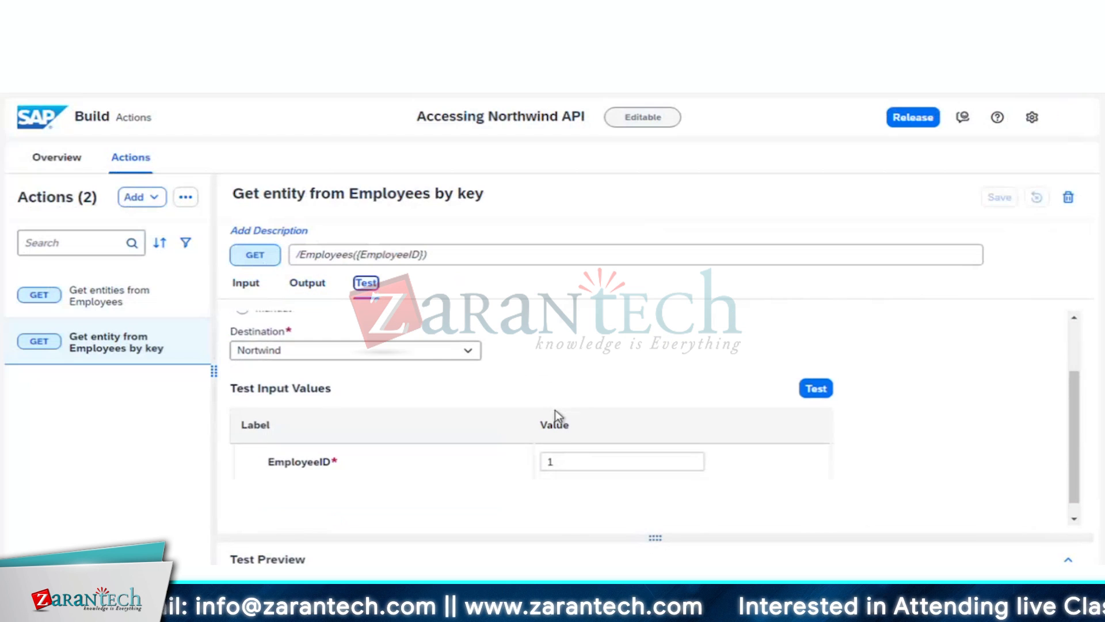
# - Test the Get entity from Employees by key action with EmployeeID set to 2
pyautogui.click(572, 440)
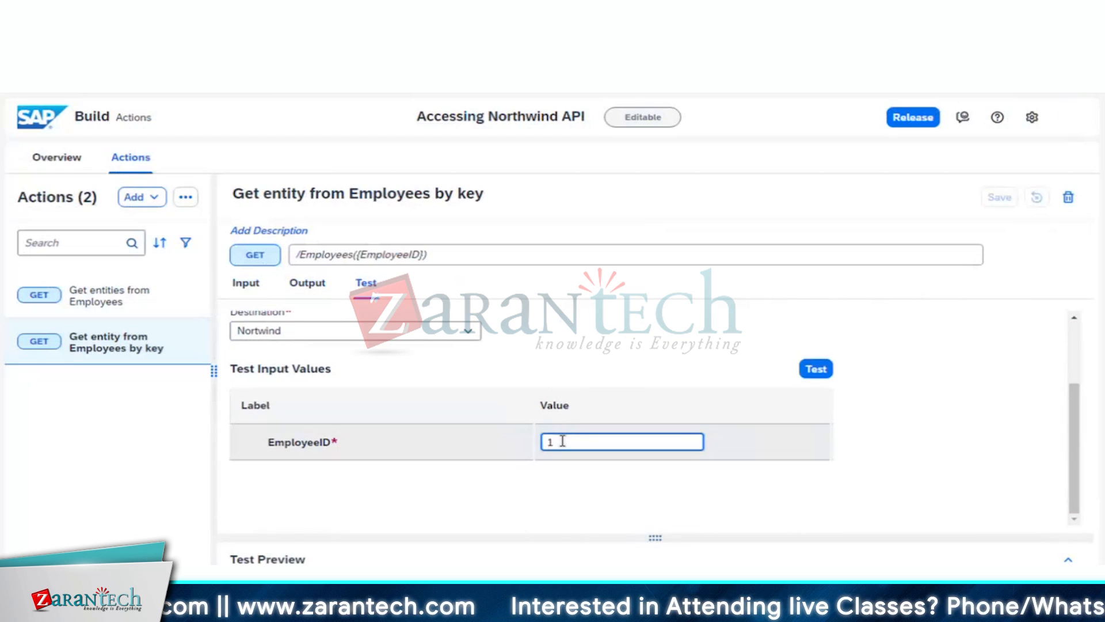
pyautogui.click(265, 293)
pyautogui.click(368, 283)
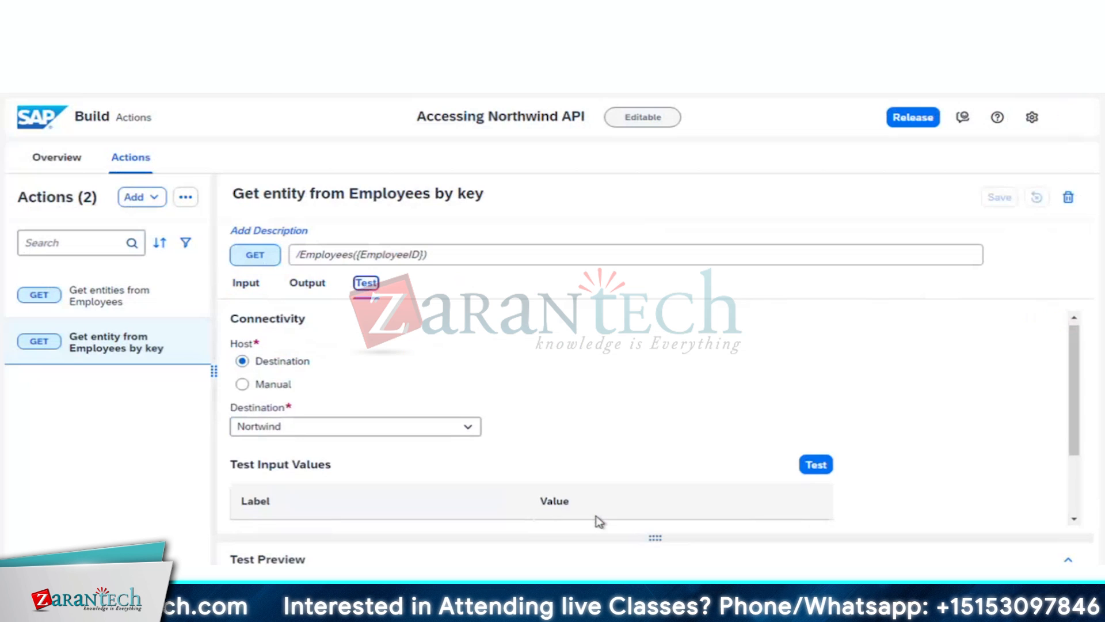
pyautogui.scroll(-5, 576, 477)
pyautogui.doubleClick(567, 441)
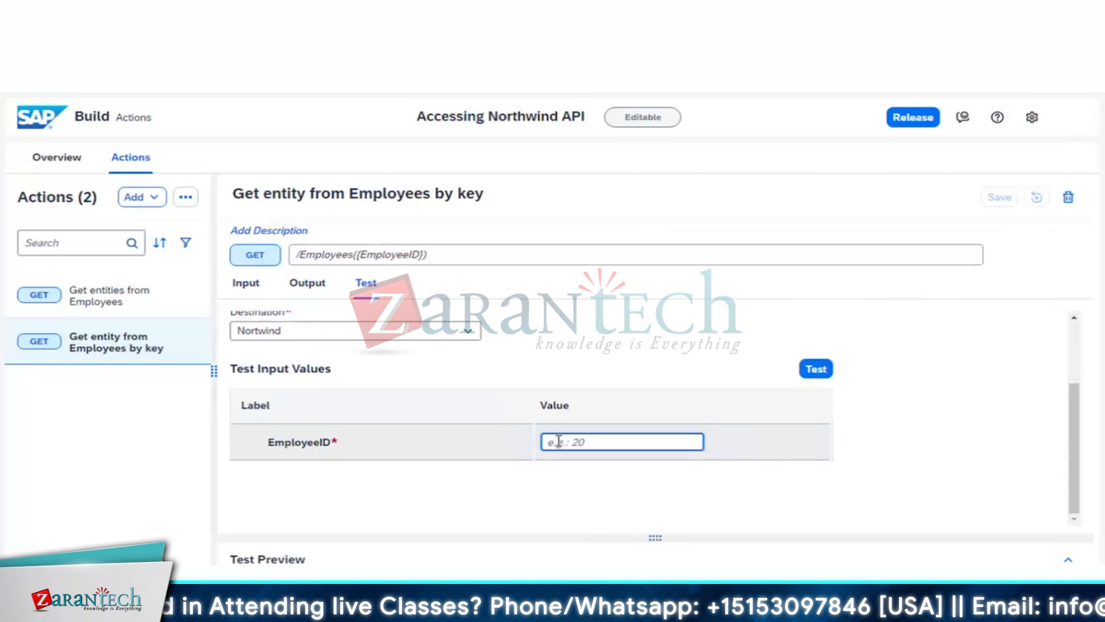
pyautogui.write('2')
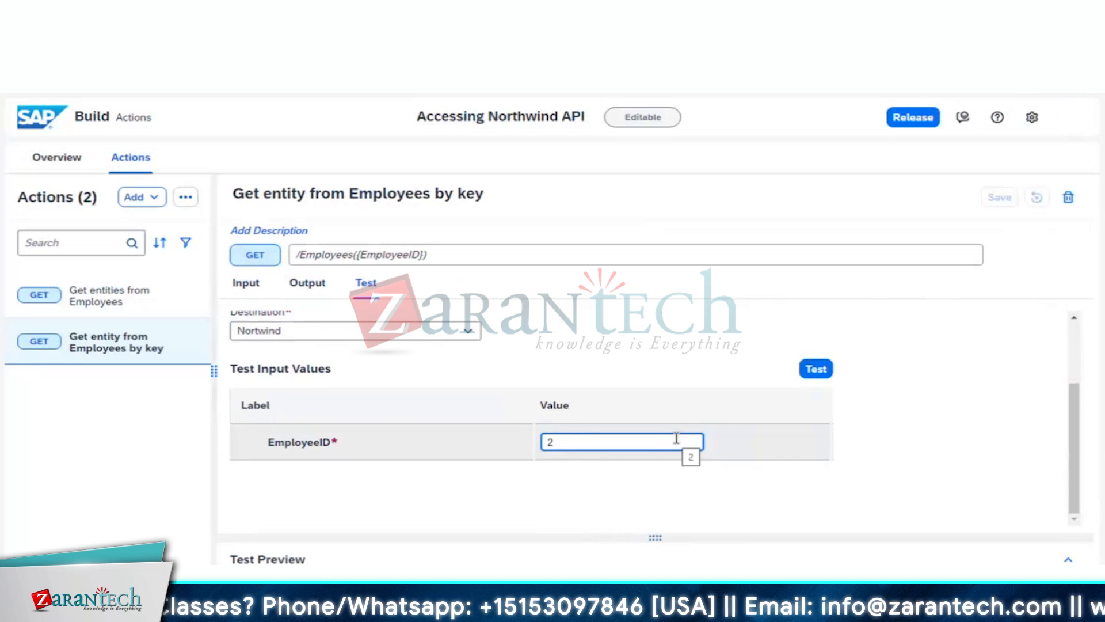
pyautogui.click(816, 367)
# - Enlarge the test preview, check the request sent for the employee, and widen the API response area
pyautogui.moveTo(639, 502); pyautogui.dragTo(651, 272)
pyautogui.click(262, 325)
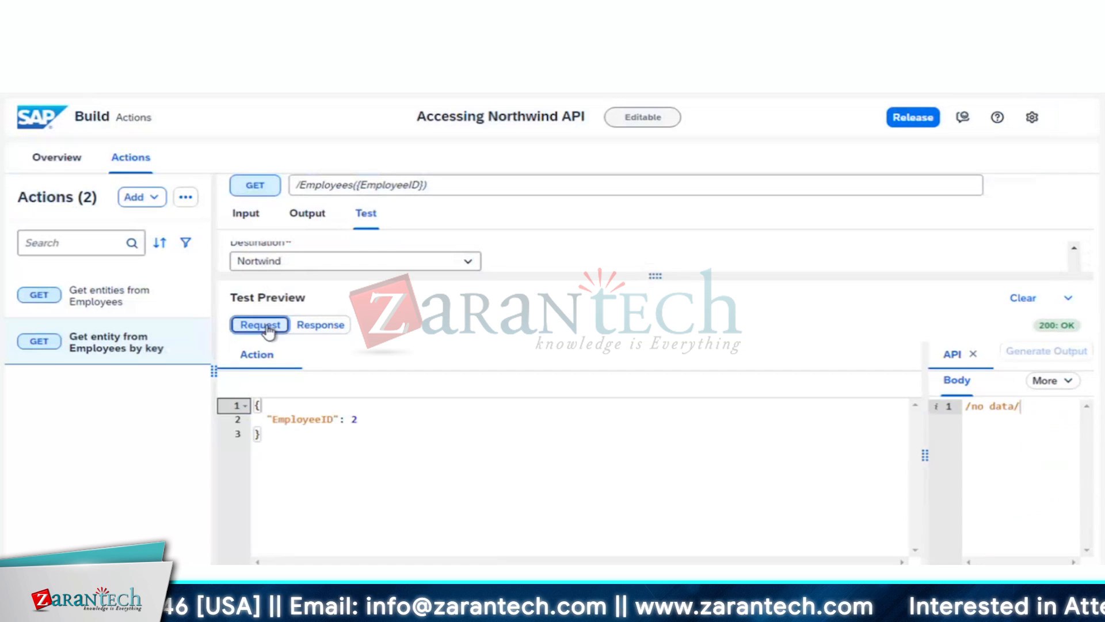
pyautogui.click(326, 326)
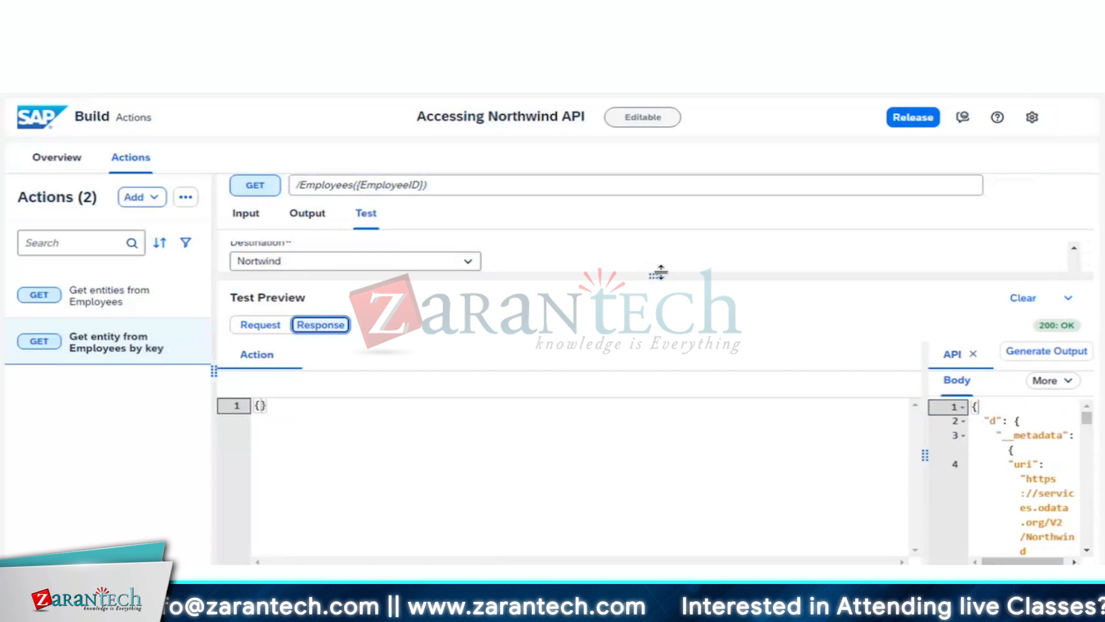
pyautogui.moveTo(925, 451); pyautogui.dragTo(437, 430)
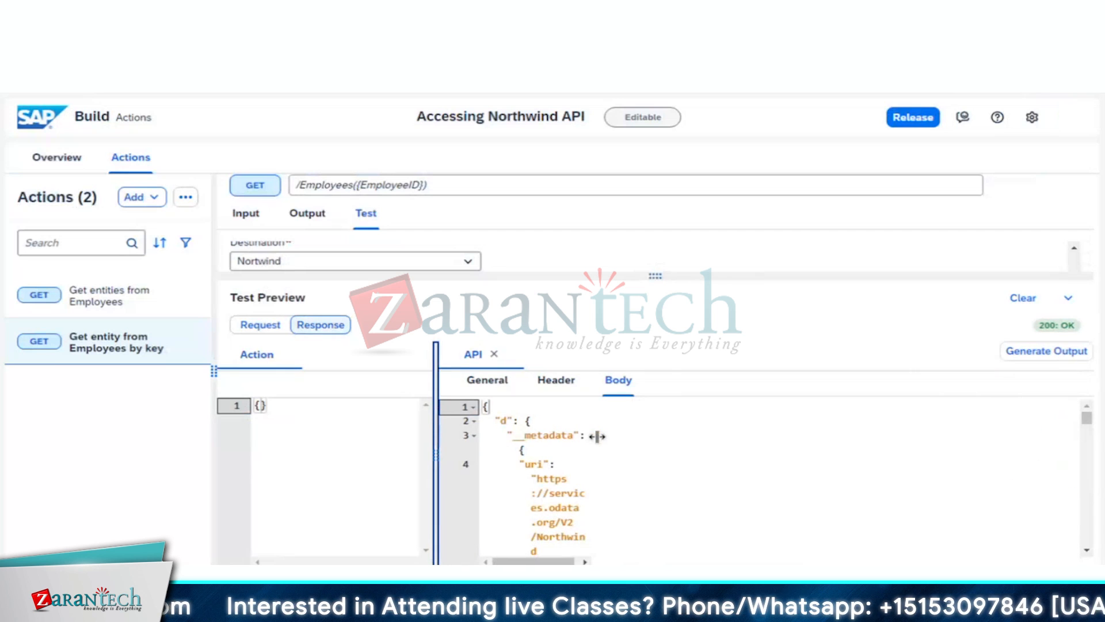
# - Examine the header and body of the API response for EmployeeID 2
pyautogui.scroll(-2, 763, 488)
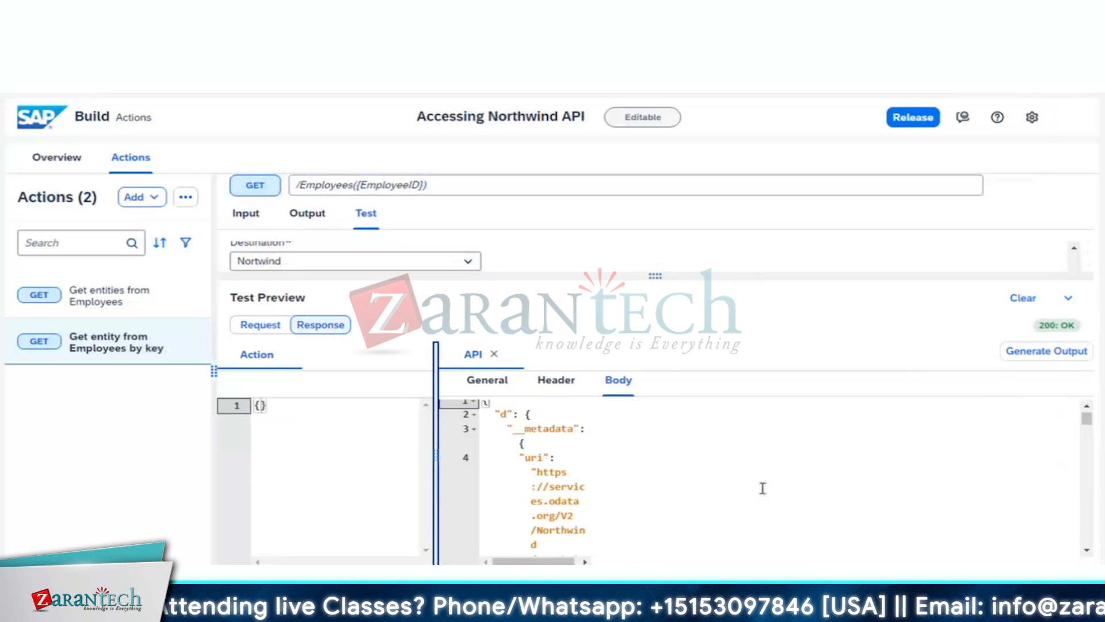
pyautogui.scroll(-3, 763, 488)
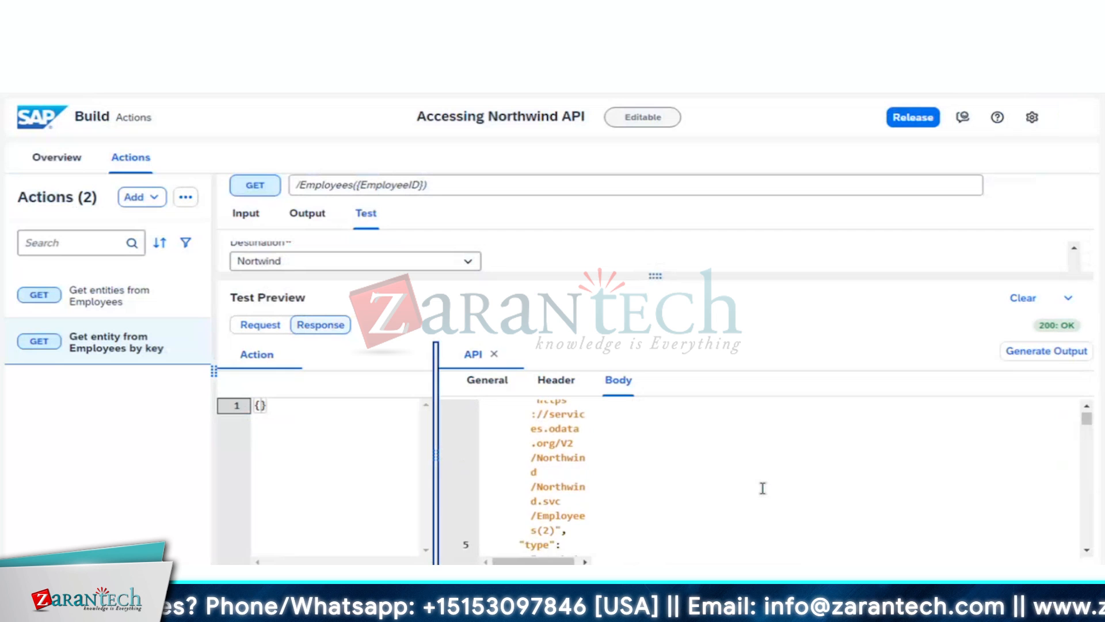
pyautogui.click(557, 381)
pyautogui.click(601, 382)
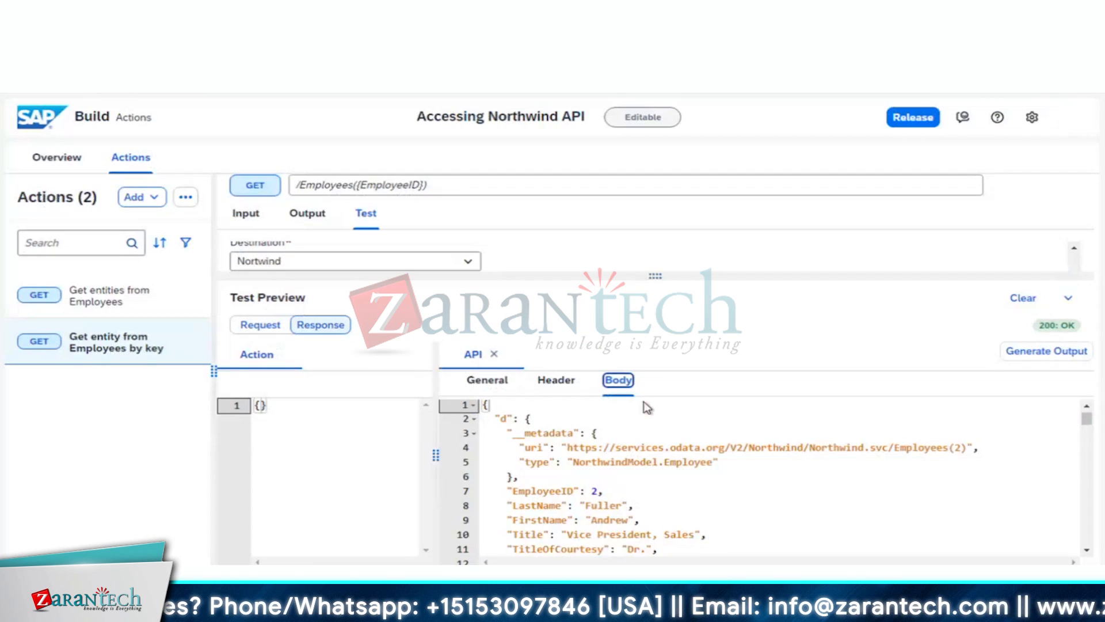
pyautogui.scroll(-10, 926, 464)
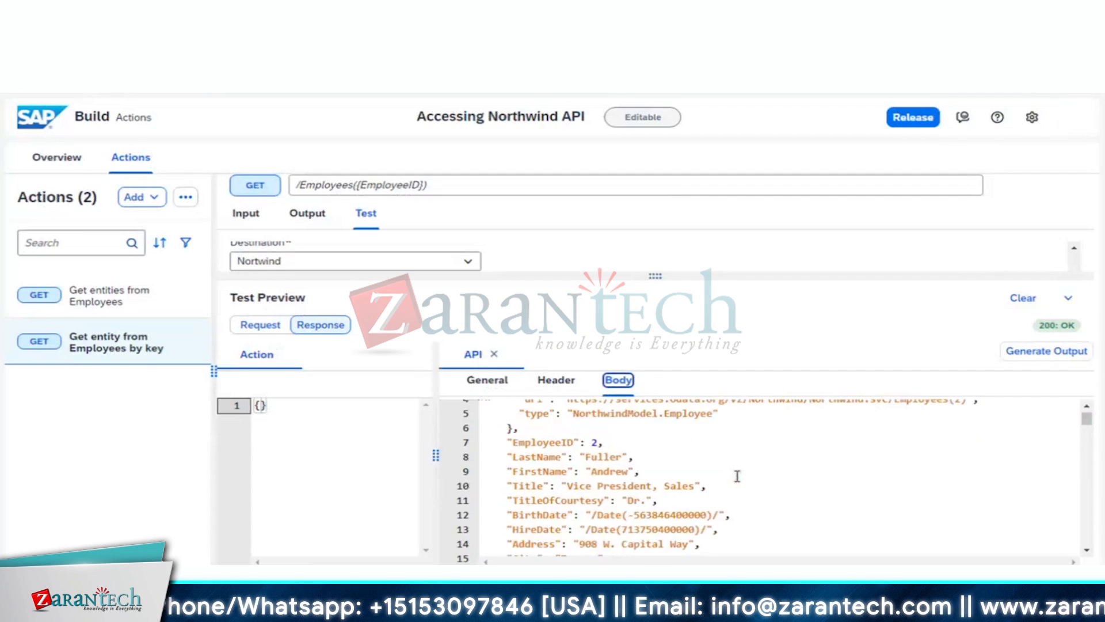
pyautogui.moveTo(1086, 429); pyautogui.dragTo(1083, 400)
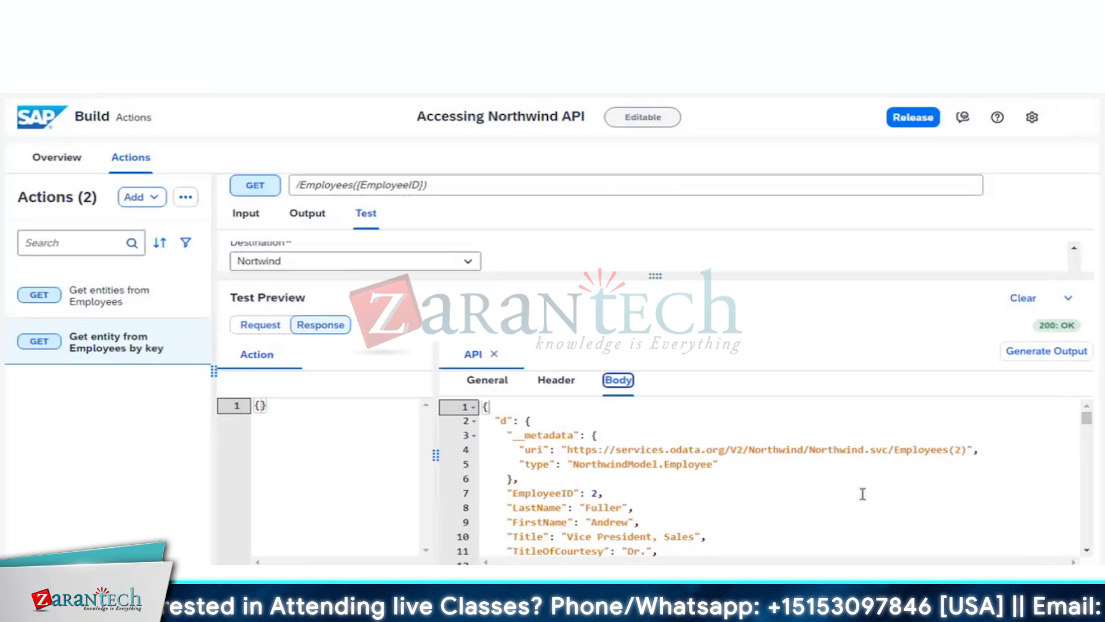
# - Widen the actions list and browse the available Northwind actions without keeping Alphabetical_list_of_products selected
pyautogui.moveTo(212, 501); pyautogui.dragTo(330, 437)
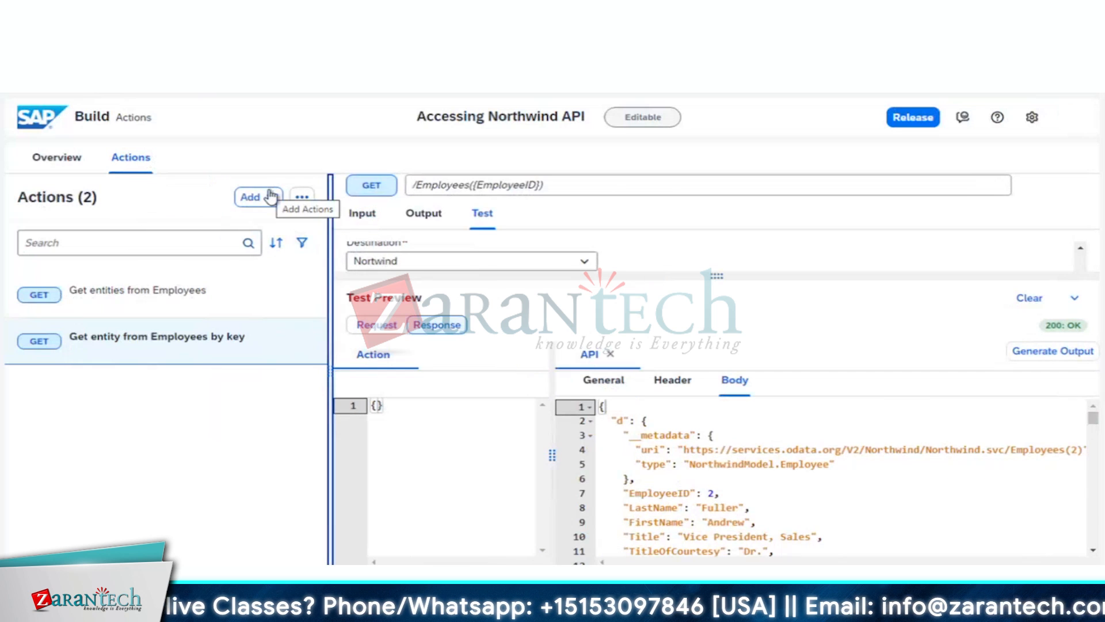
pyautogui.click(260, 196)
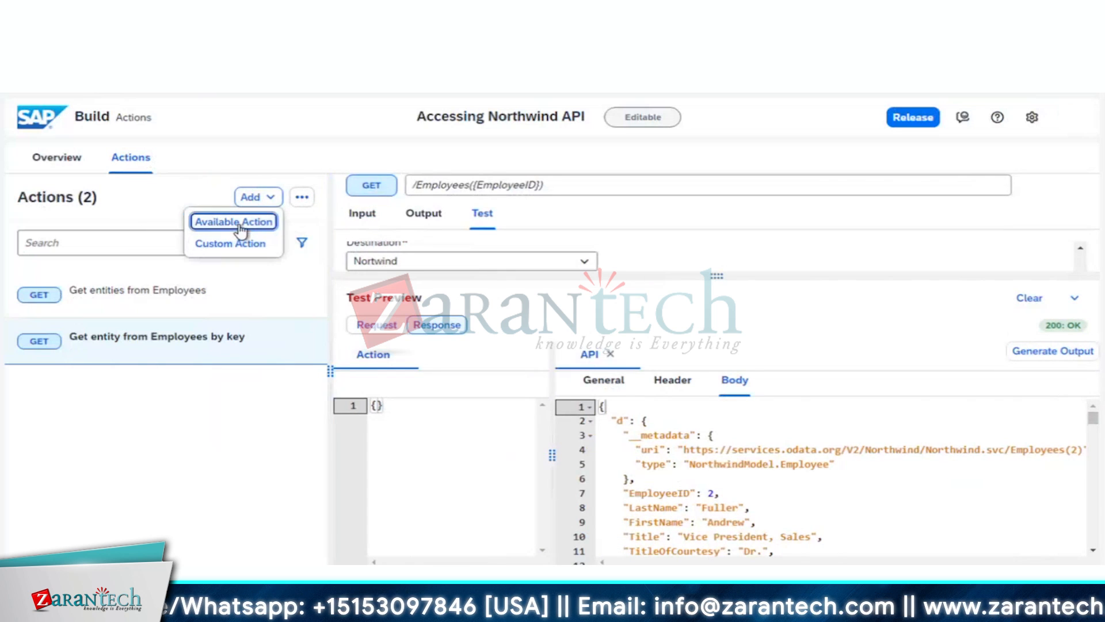
pyautogui.click(236, 222)
pyautogui.click(104, 299)
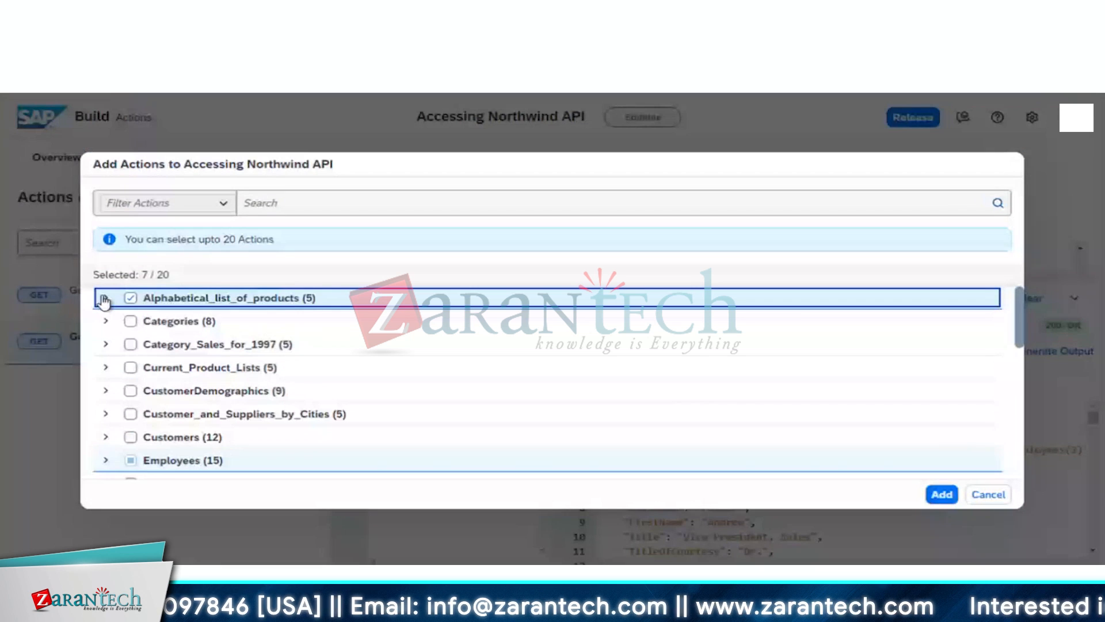
pyautogui.click(130, 298)
pyautogui.scroll(-3, 171, 384)
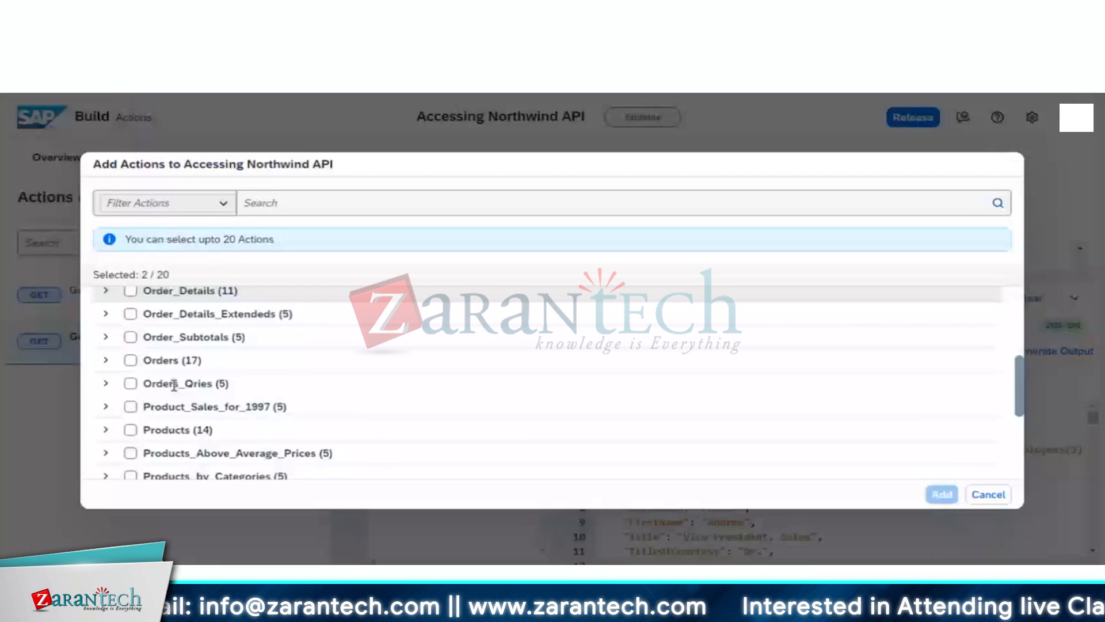
pyautogui.scroll(-3, 217, 375)
pyautogui.scroll(10, 217, 376)
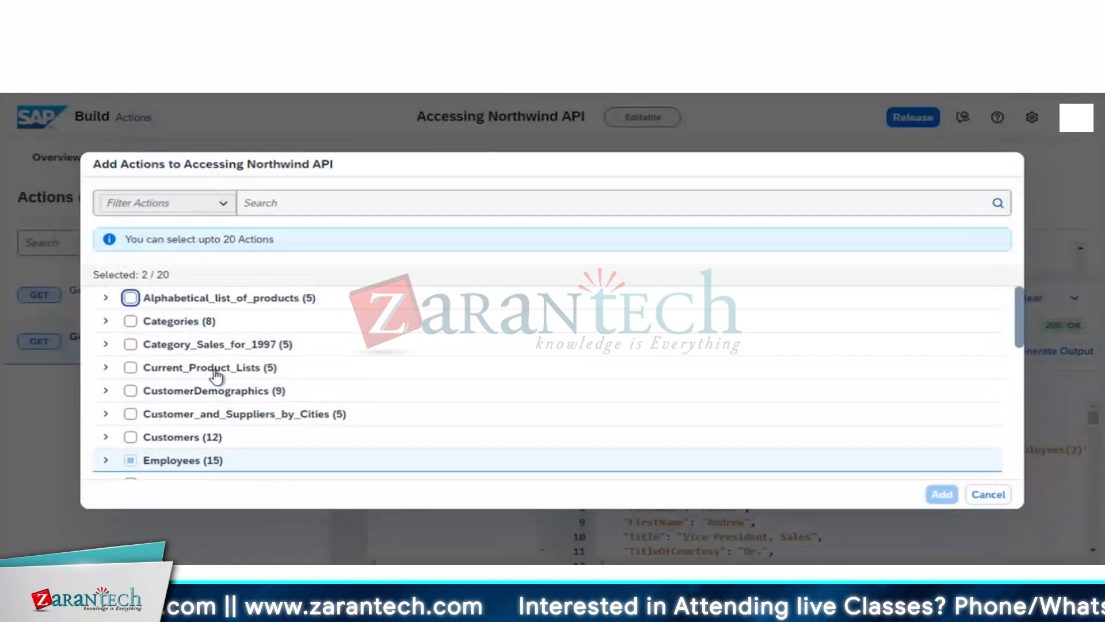
# - Add only the GET /Customers action, Get entities from Customers, to the project
pyautogui.click(131, 437)
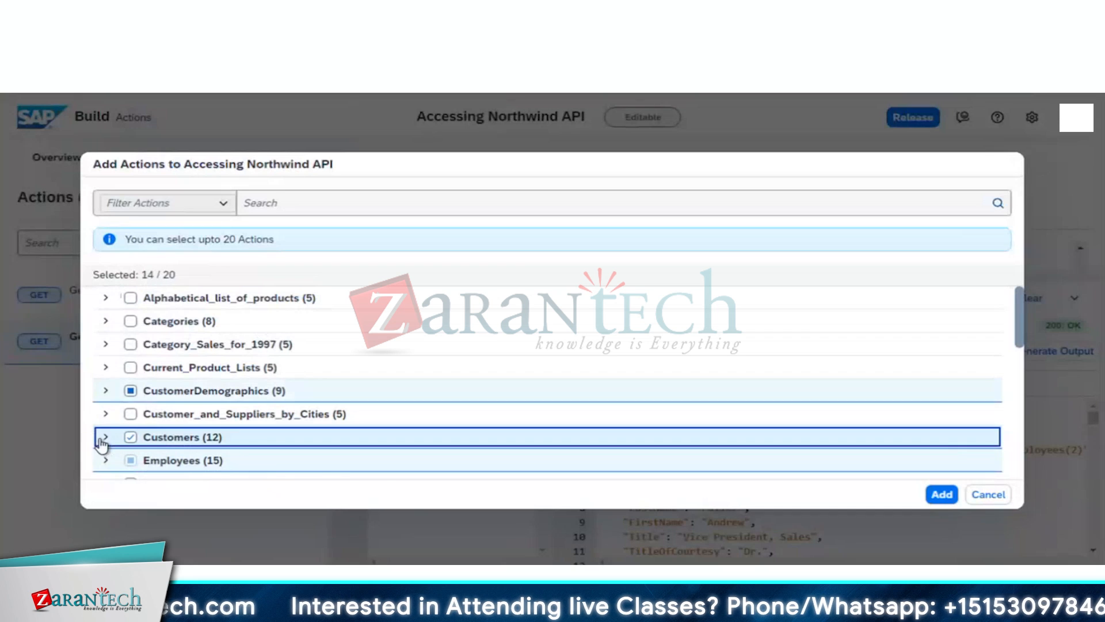
pyautogui.click(130, 336)
pyautogui.scroll(-5, 318, 406)
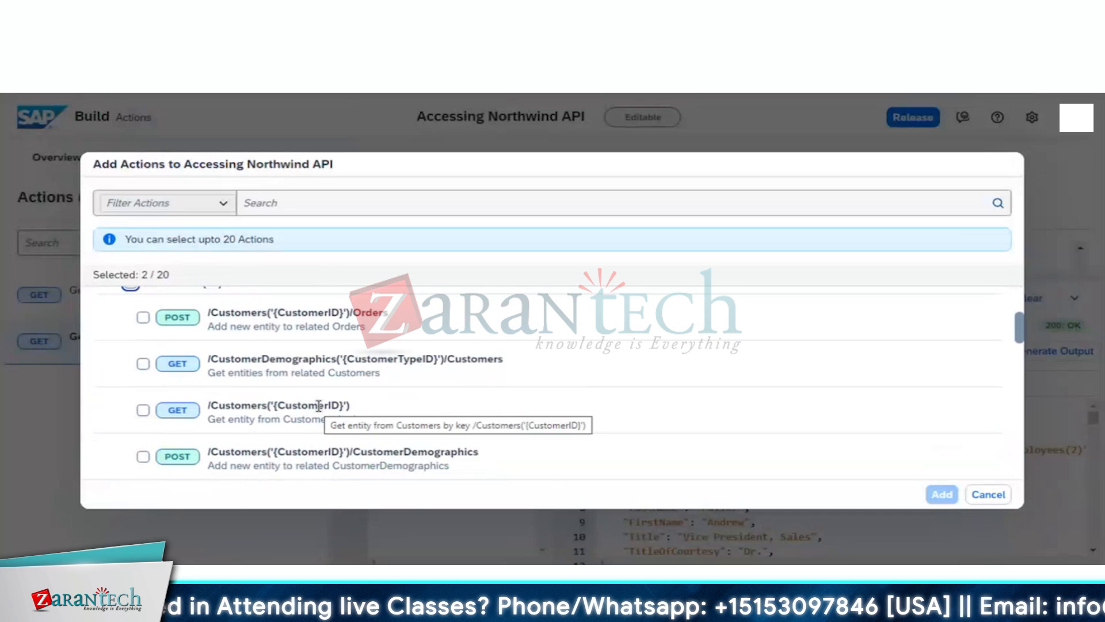
pyautogui.scroll(-1, 318, 405)
pyautogui.click(142, 400)
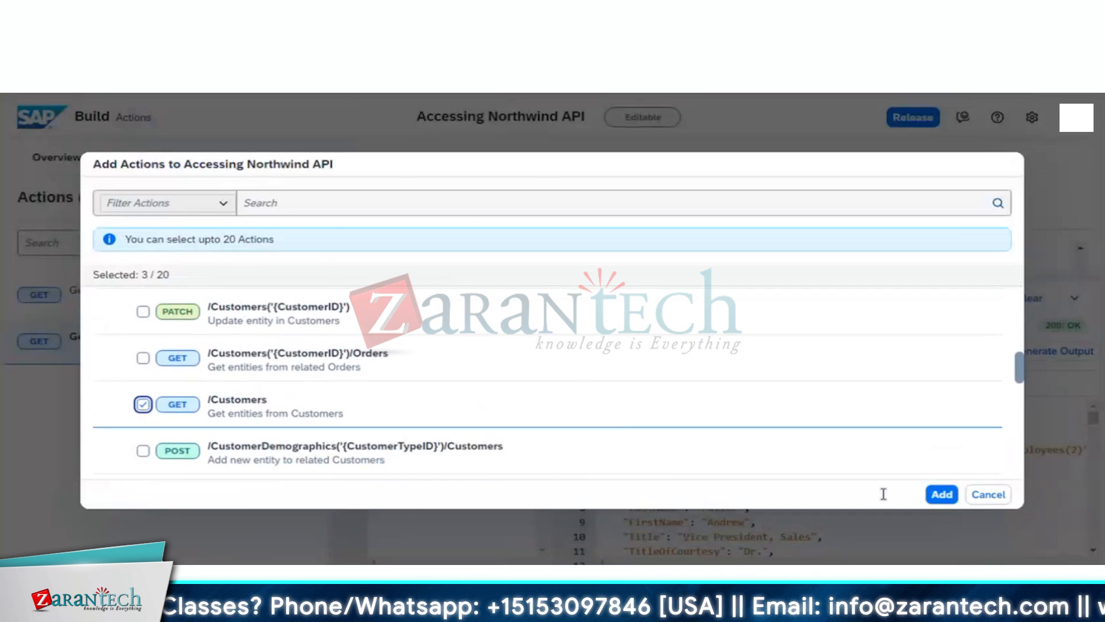
pyautogui.click(942, 494)
# - Open the Get entities from Customers action, review its output, and test it without input values
pyautogui.click(197, 302)
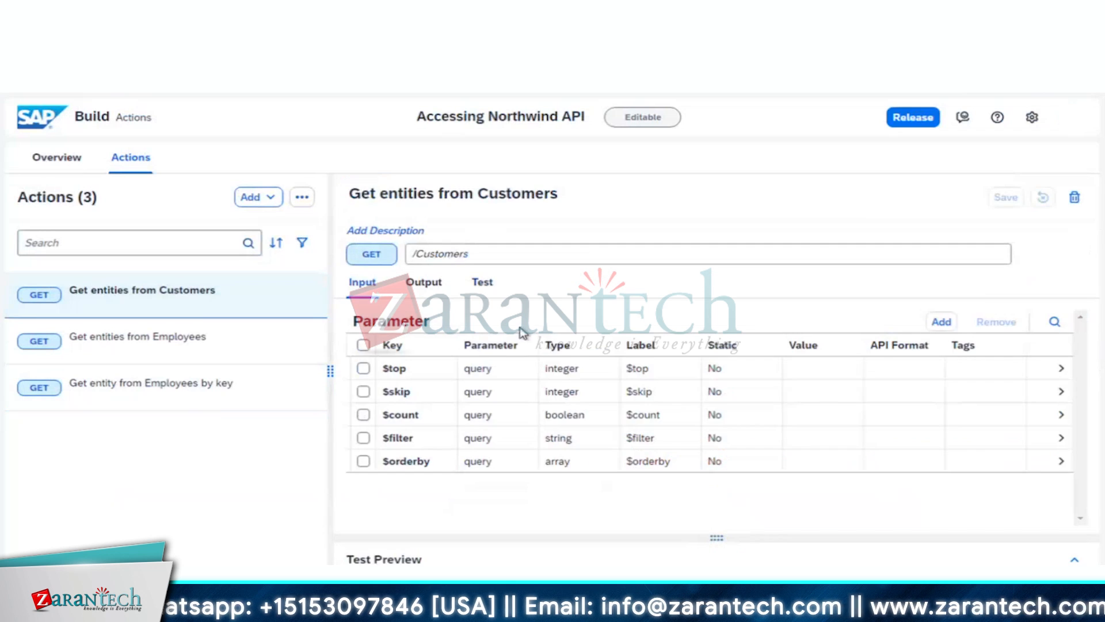
pyautogui.click(424, 282)
pyautogui.scroll(-3, 676, 373)
pyautogui.click(482, 282)
pyautogui.scroll(-3, 679, 410)
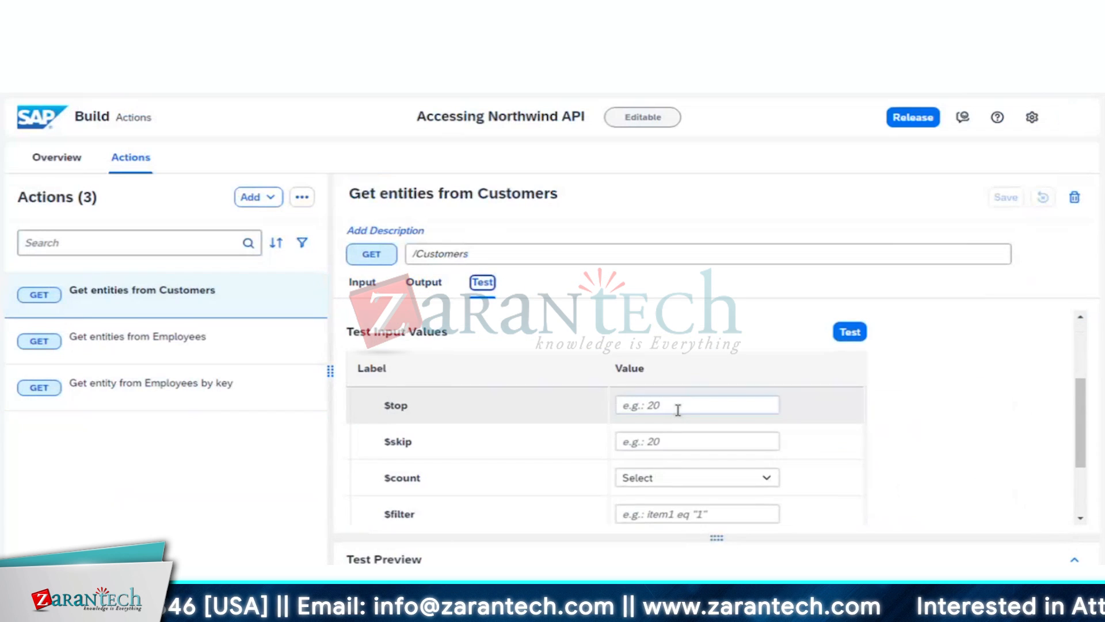
pyautogui.scroll(1, 748, 392)
pyautogui.click(850, 348)
# - Show the body of the Customers API response and widen the API response area
pyautogui.click(1046, 299)
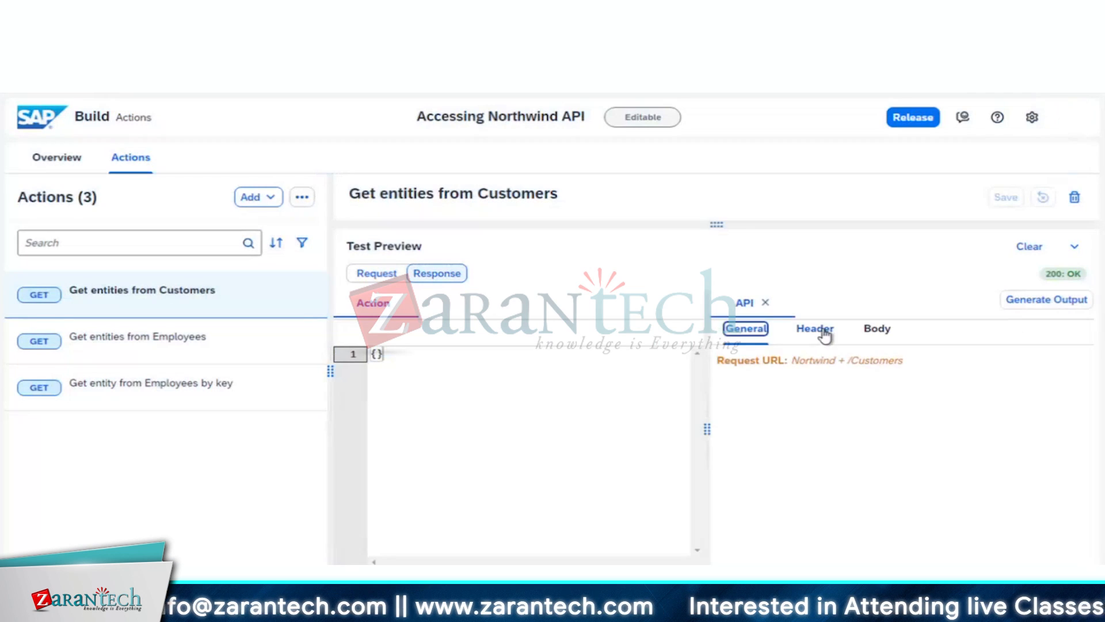
pyautogui.click(877, 328)
pyautogui.scroll(-1, 864, 461)
pyautogui.moveTo(701, 448); pyautogui.dragTo(617, 430)
# - Generate output from the Customers API response and add it to the action, then repeat the generation once
pyautogui.click(1078, 301)
pyautogui.scroll(-1, 901, 486)
pyautogui.click(901, 540)
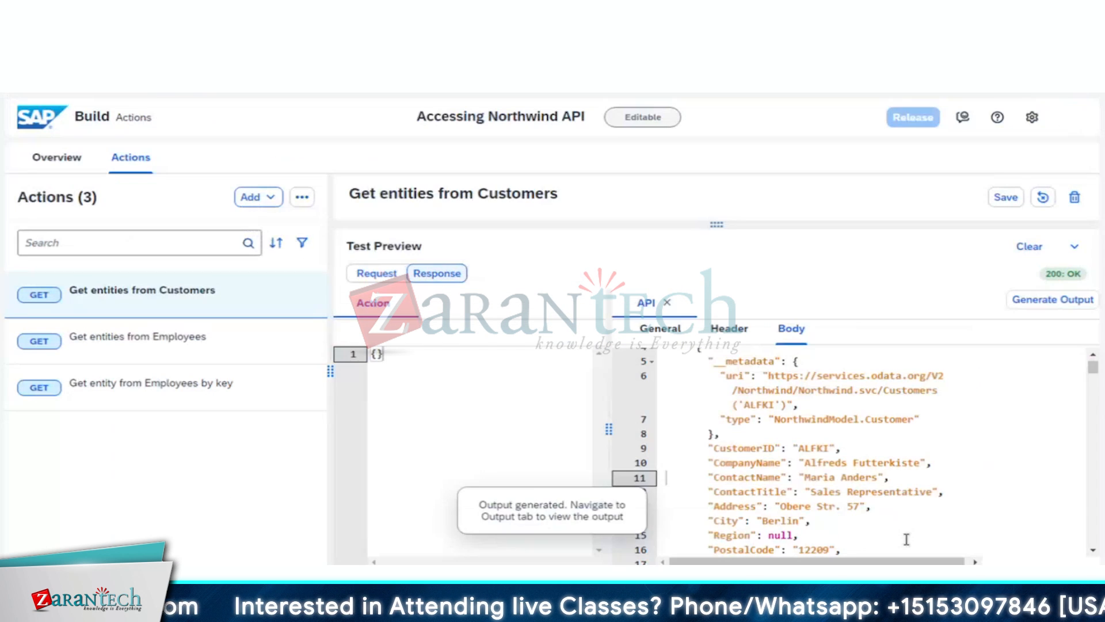
pyautogui.click(1035, 301)
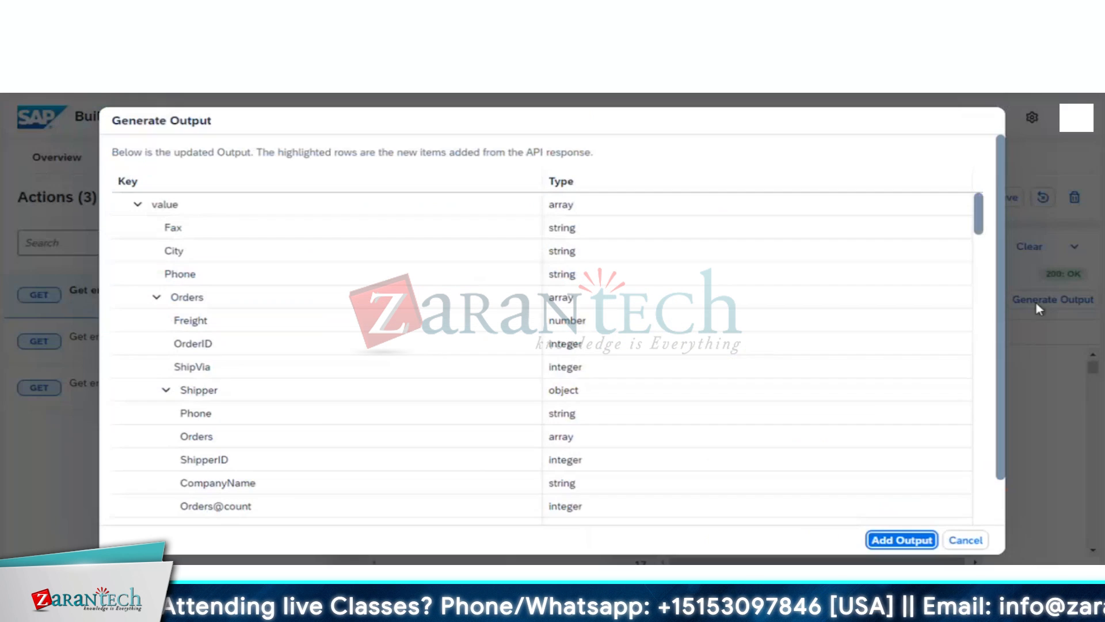
pyautogui.click(897, 537)
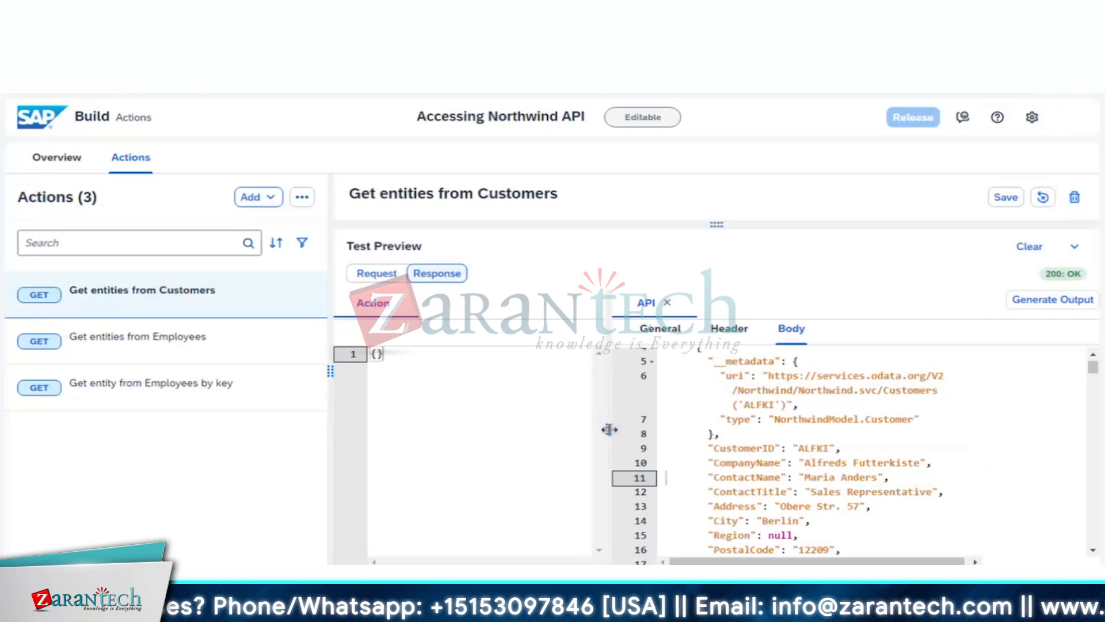
# - Widen the action response area, collapse the test preview, and review the output of Get entities from Customers
pyautogui.moveTo(609, 430); pyautogui.dragTo(972, 429)
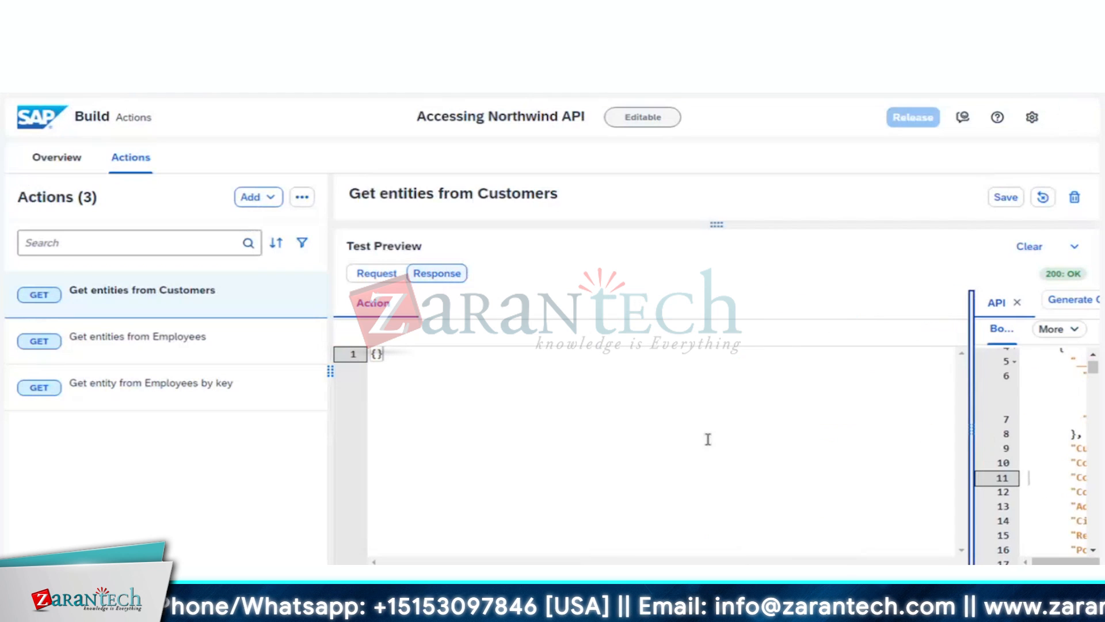
pyautogui.click(1007, 197)
pyautogui.scroll(-2, 893, 469)
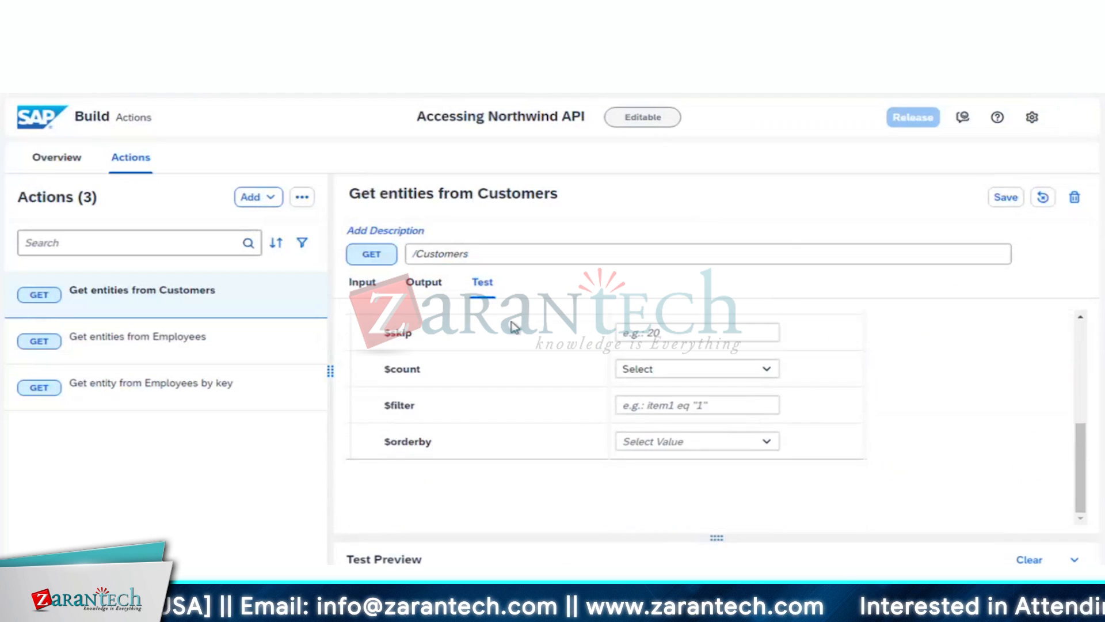
pyautogui.click(424, 282)
pyautogui.scroll(-2, 563, 452)
pyautogui.scroll(2, 562, 451)
pyautogui.click(482, 282)
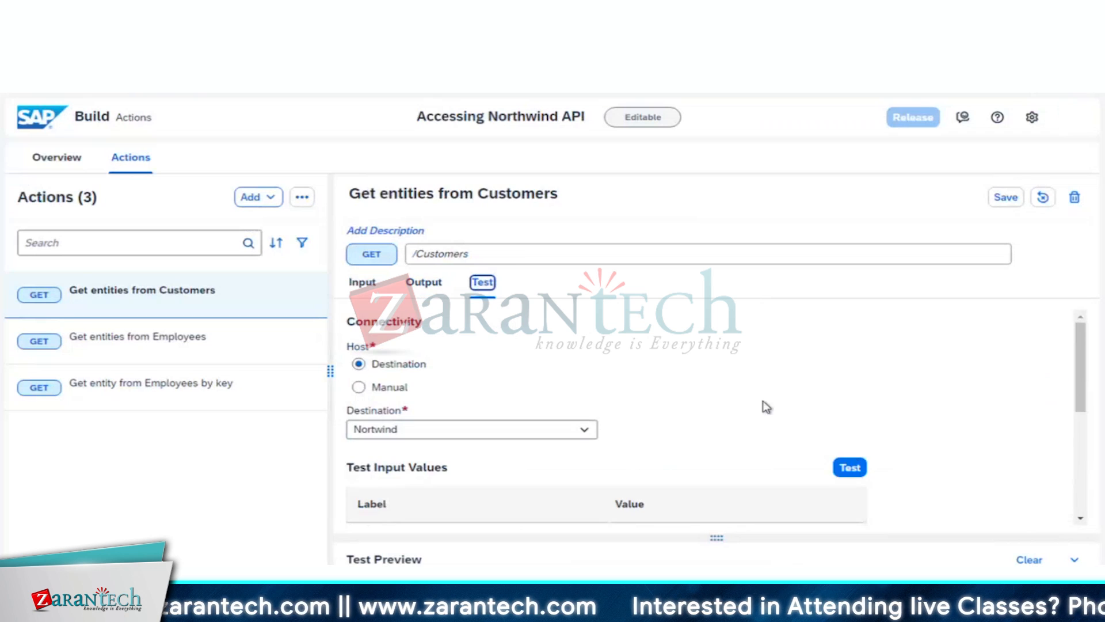
# - Test Get entities from Customers again with the Nortwind destination, enlarge the test preview, and examine the action response
pyautogui.click(849, 467)
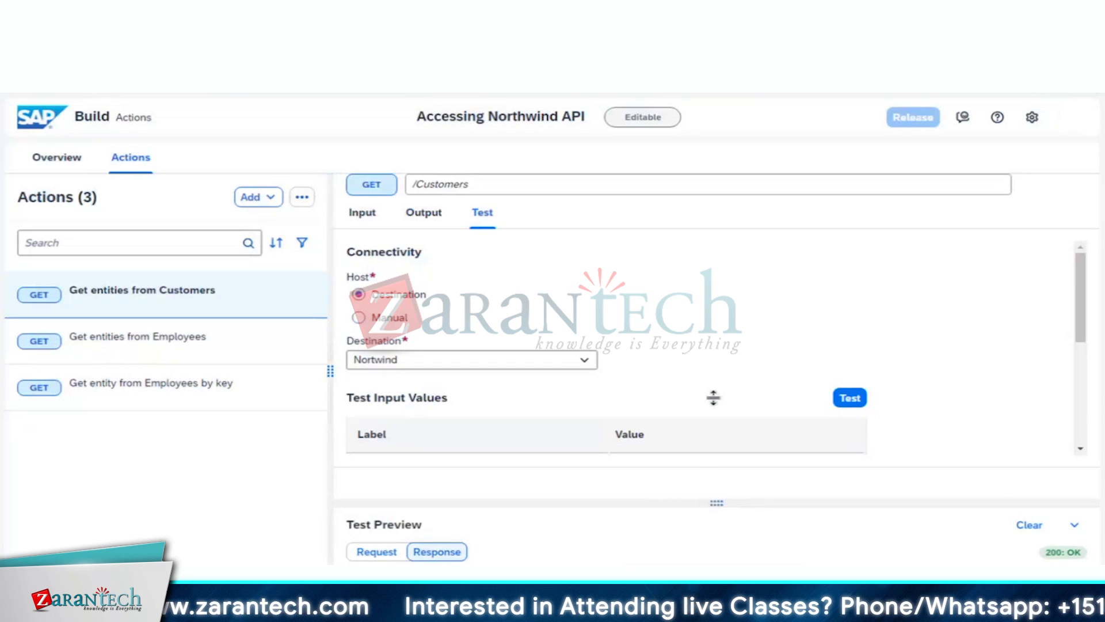
pyautogui.moveTo(713, 397); pyautogui.dragTo(717, 176)
pyautogui.scroll(-3, 602, 440)
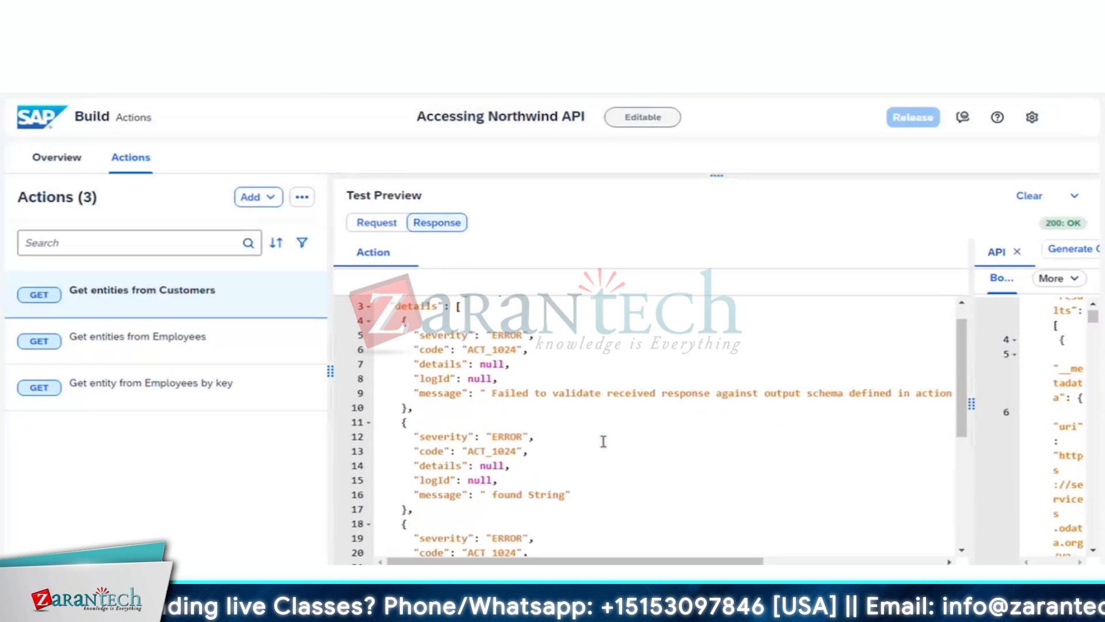
# - Close the API response, shrink the test preview, and review the test input values of Get entities from Customers
pyautogui.scroll(3, 603, 442)
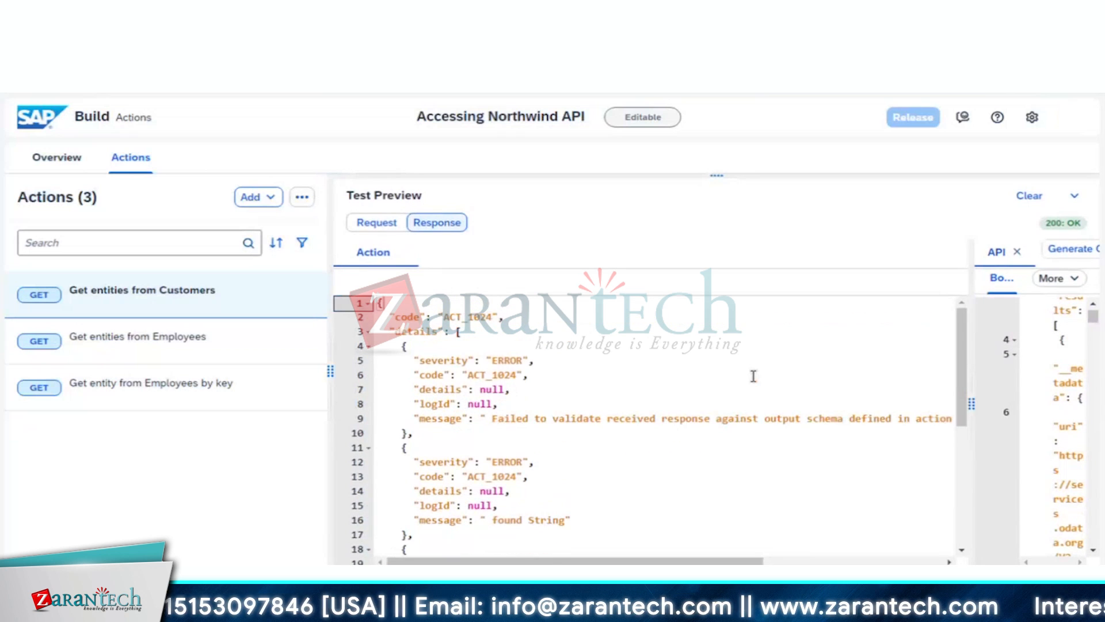
pyautogui.click(1017, 252)
pyautogui.moveTo(717, 175); pyautogui.dragTo(744, 379)
pyautogui.click(743, 377)
pyautogui.moveTo(717, 174); pyautogui.dragTo(721, 503)
pyautogui.scroll(-2, 725, 382)
pyautogui.scroll(1, 727, 383)
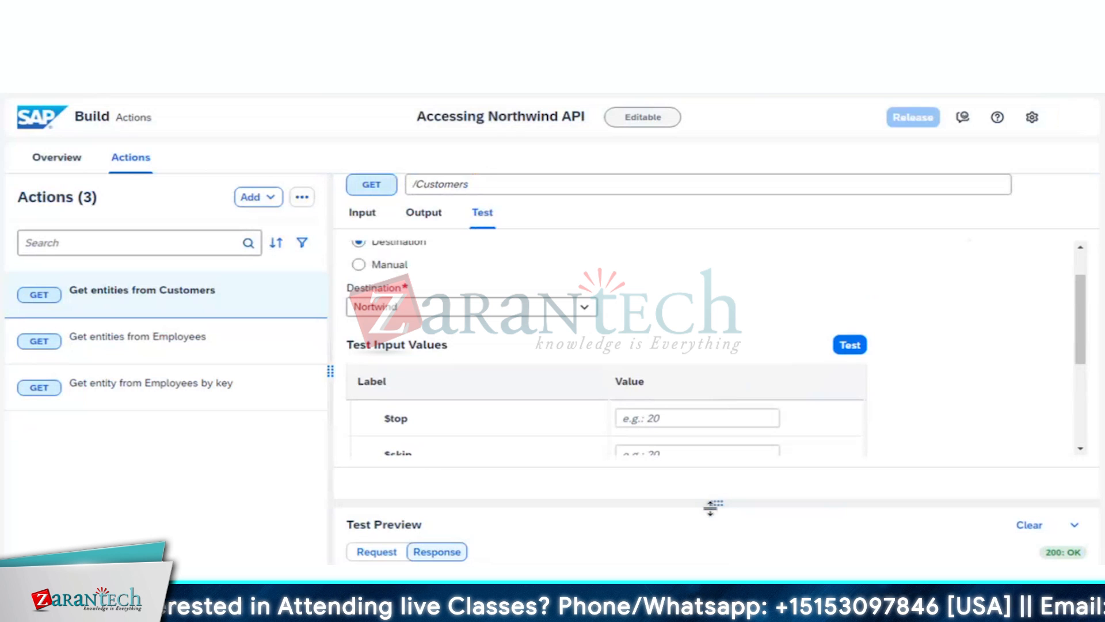
pyautogui.scroll(1, 733, 344)
pyautogui.scroll(-5, 733, 343)
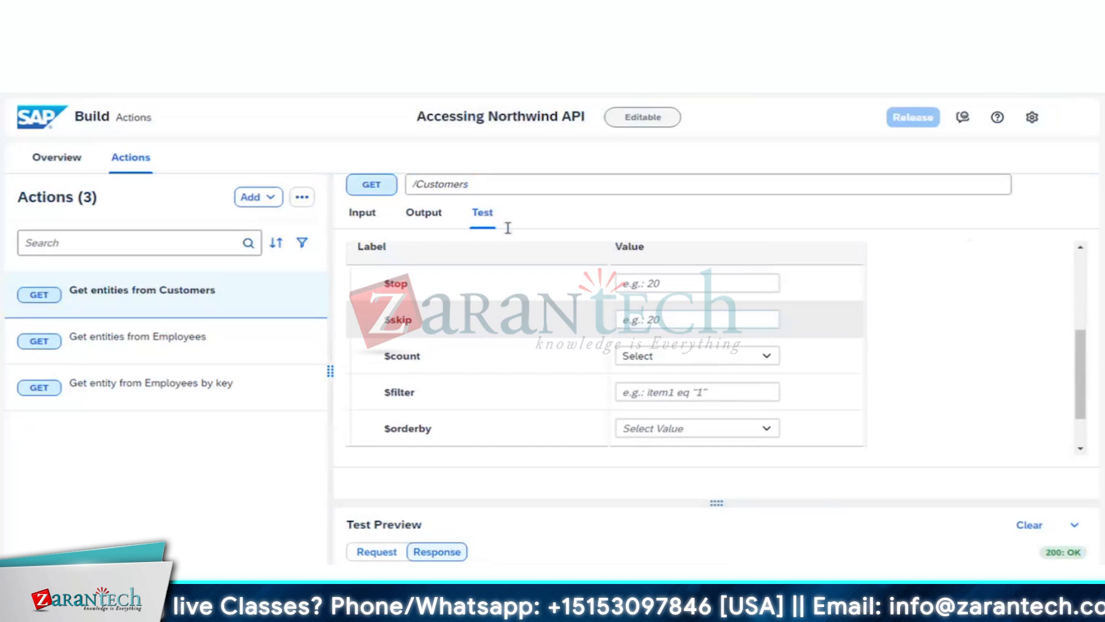
# - Open the output of Get entities from Customers, expand the body's value array, and look through its fields
pyautogui.click(424, 213)
pyautogui.scroll(-3, 696, 341)
pyautogui.click(398, 339)
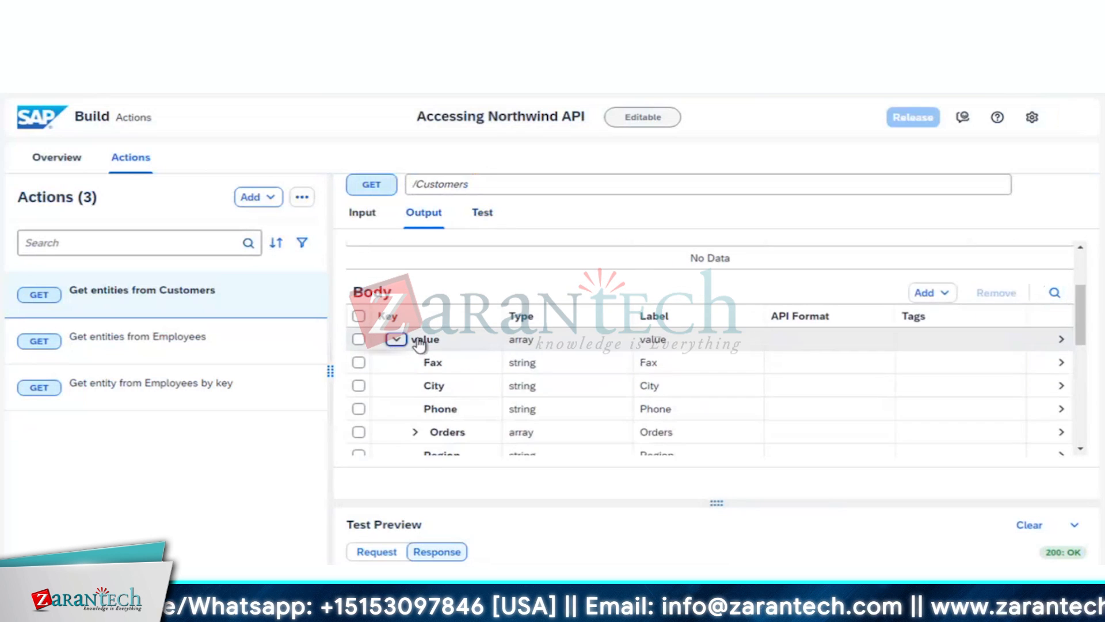
pyautogui.scroll(-10, 419, 344)
pyautogui.scroll(12, 443, 389)
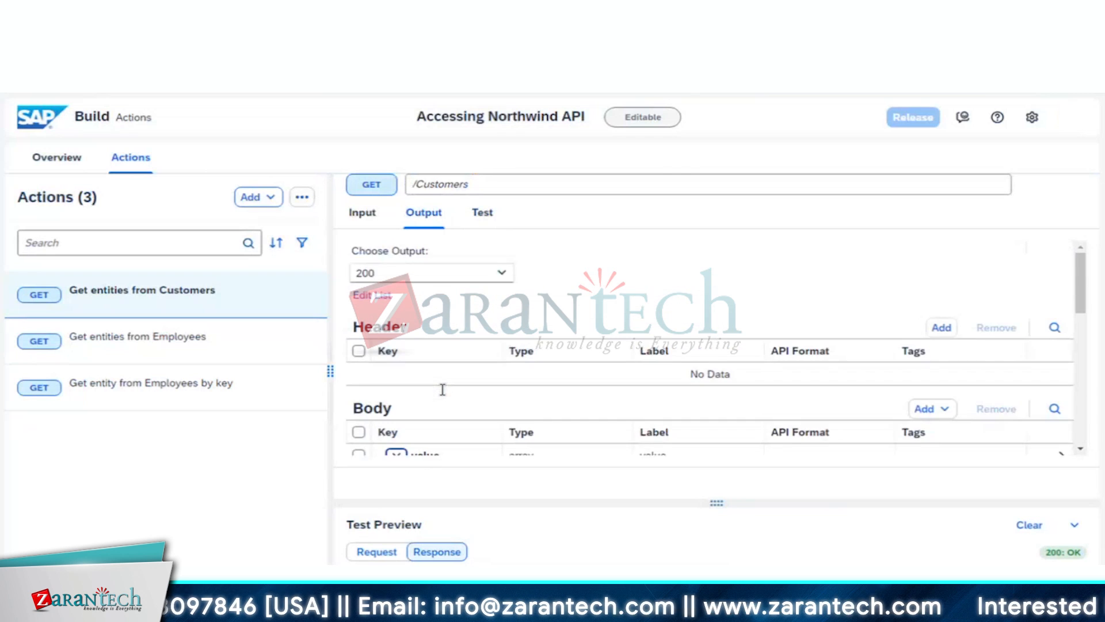
# - Collapse the value array, inspect the d object and its results array, and select the value row in the output body
pyautogui.scroll(-2, 443, 389)
pyautogui.click(396, 378)
pyautogui.click(398, 425)
pyautogui.scroll(-1, 422, 413)
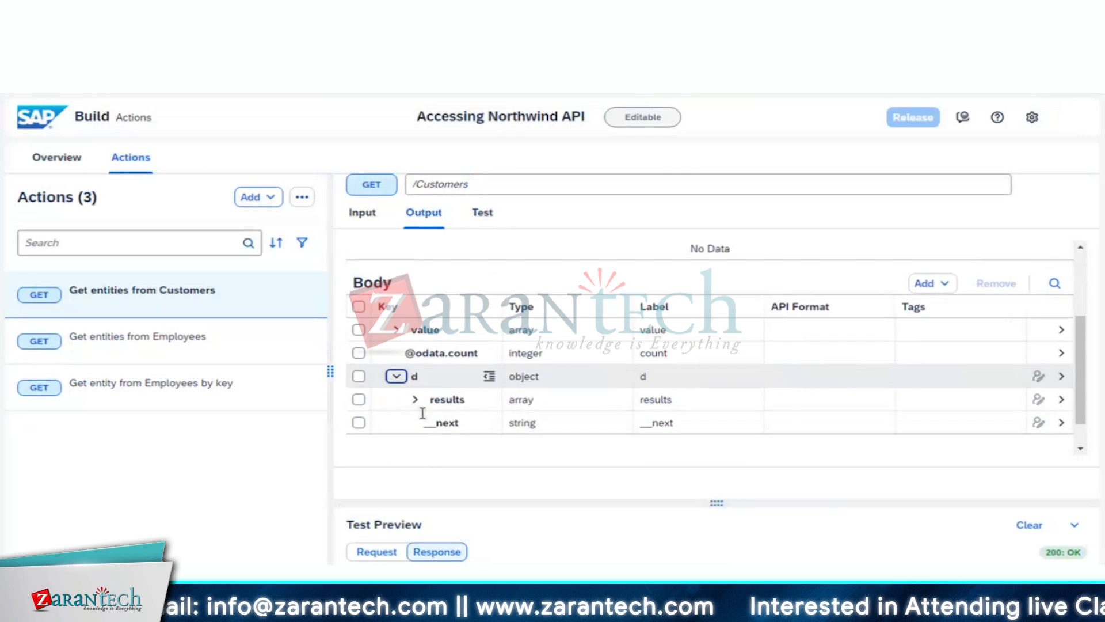
pyautogui.click(414, 399)
pyautogui.click(414, 399)
pyautogui.click(396, 376)
pyautogui.click(358, 340)
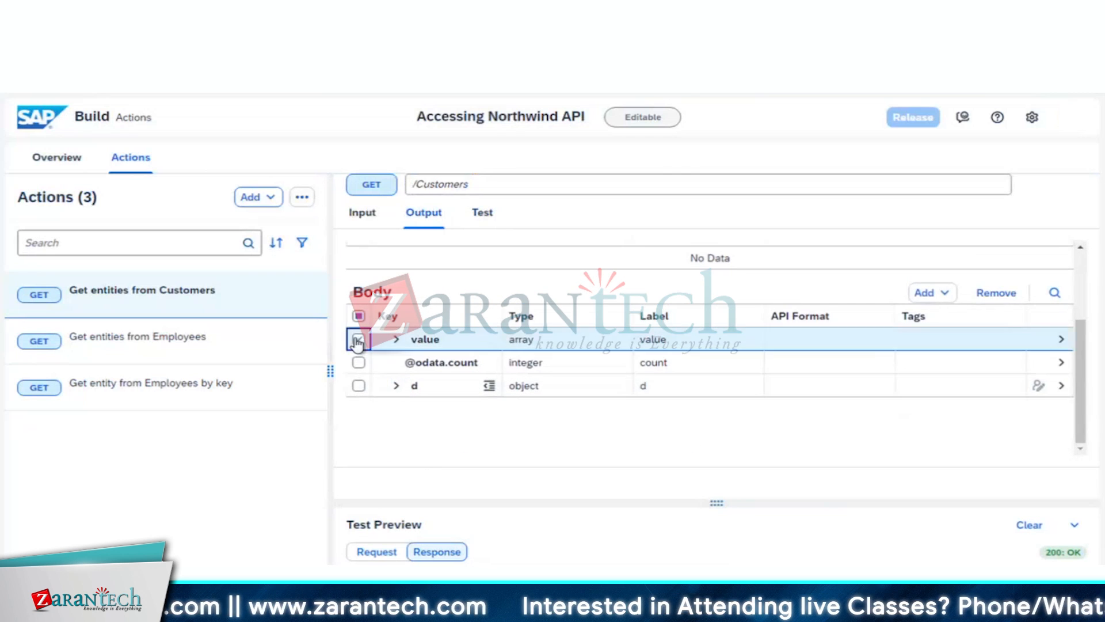
pyautogui.scroll(3, 403, 357)
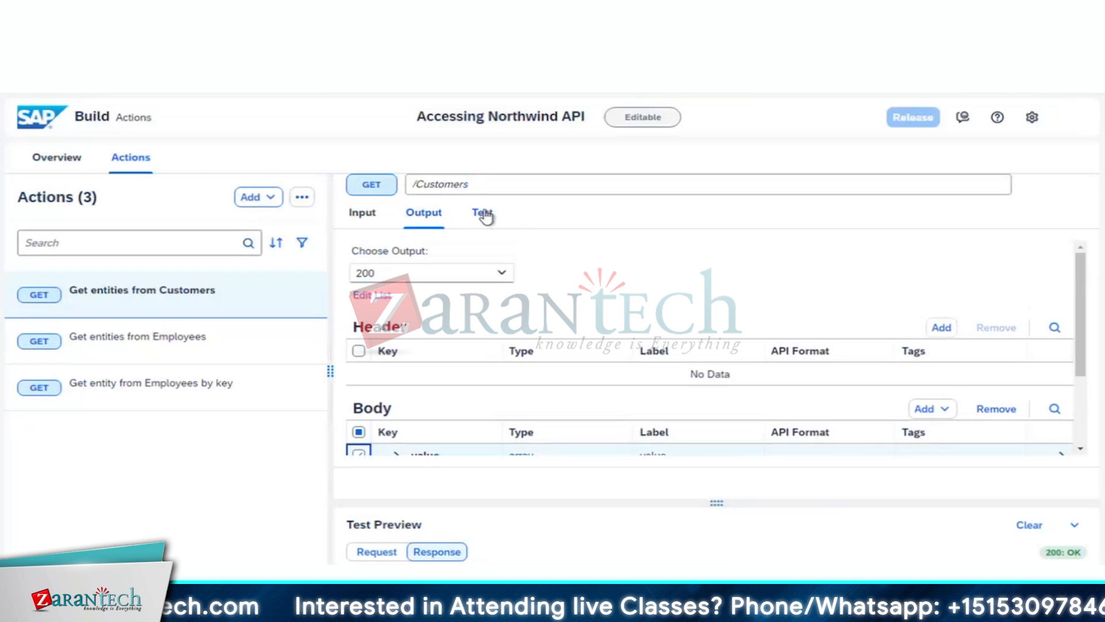
# - Test Get entities from Customers with the Nortwind destination and compare the request and response in the enlarged preview
pyautogui.click(483, 213)
pyautogui.click(849, 395)
pyautogui.moveTo(717, 503); pyautogui.dragTo(714, 253)
pyautogui.scroll(-2, 657, 469)
pyautogui.scroll(2, 658, 470)
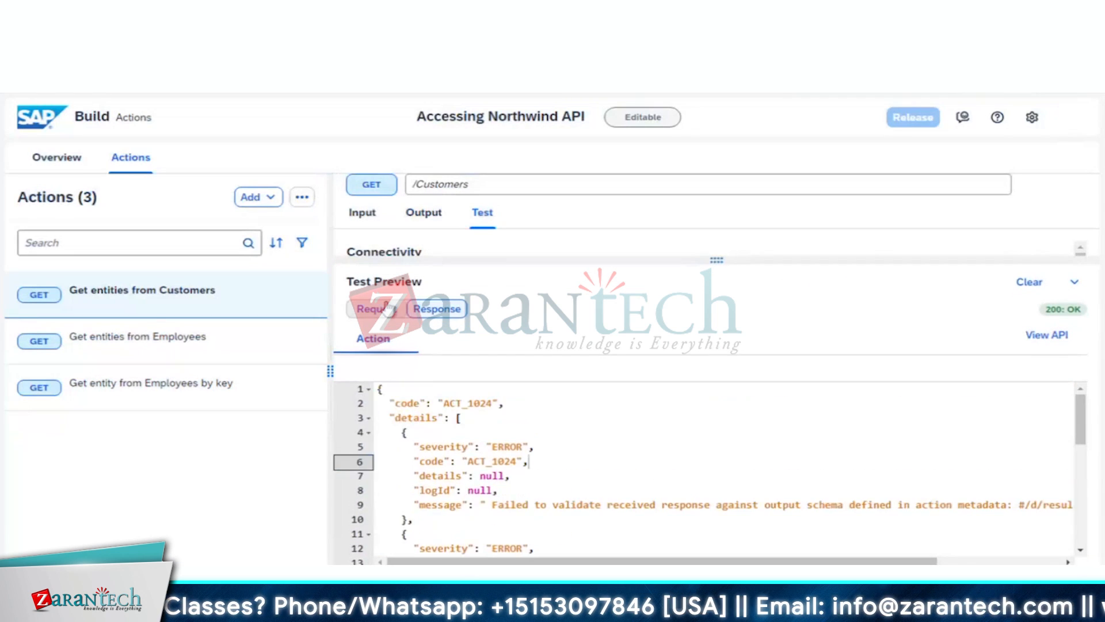
pyautogui.click(389, 309)
pyautogui.click(437, 309)
pyautogui.moveTo(717, 260); pyautogui.dragTo(685, 502)
pyautogui.scroll(-5, 703, 337)
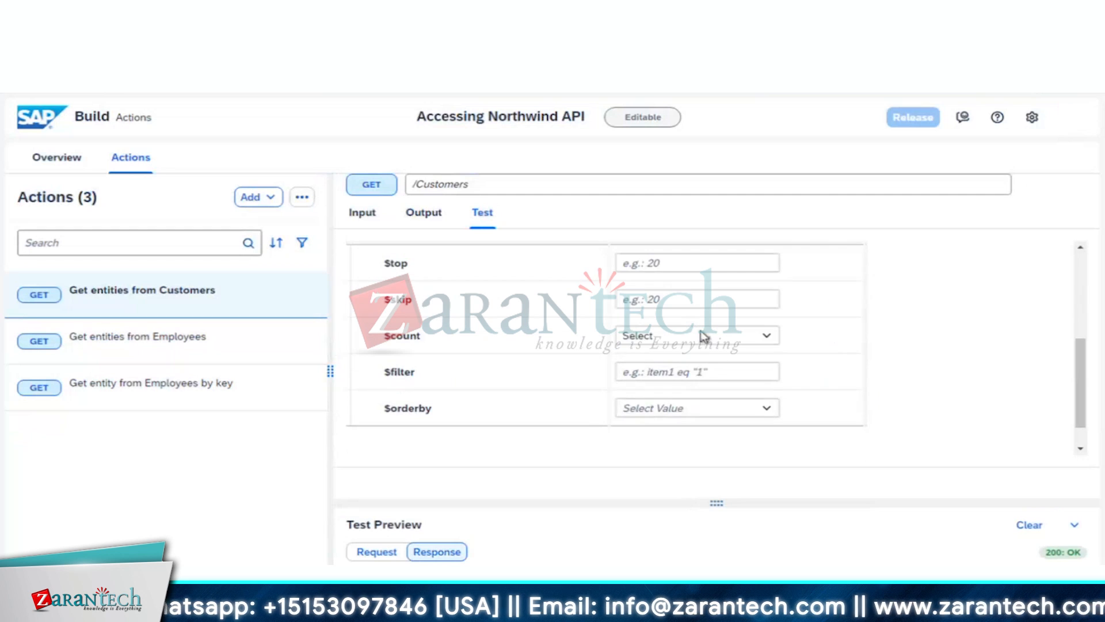
pyautogui.scroll(-1, 703, 336)
# - Recheck the output body of Get entities from Customers and select its d object
pyautogui.click(424, 214)
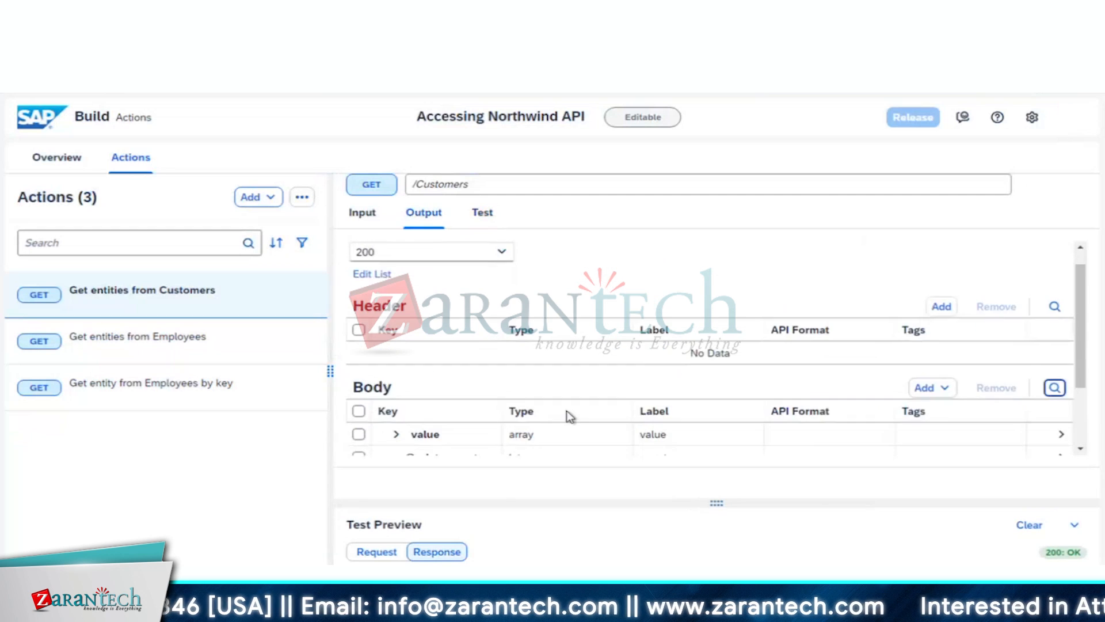
pyautogui.scroll(-3, 569, 415)
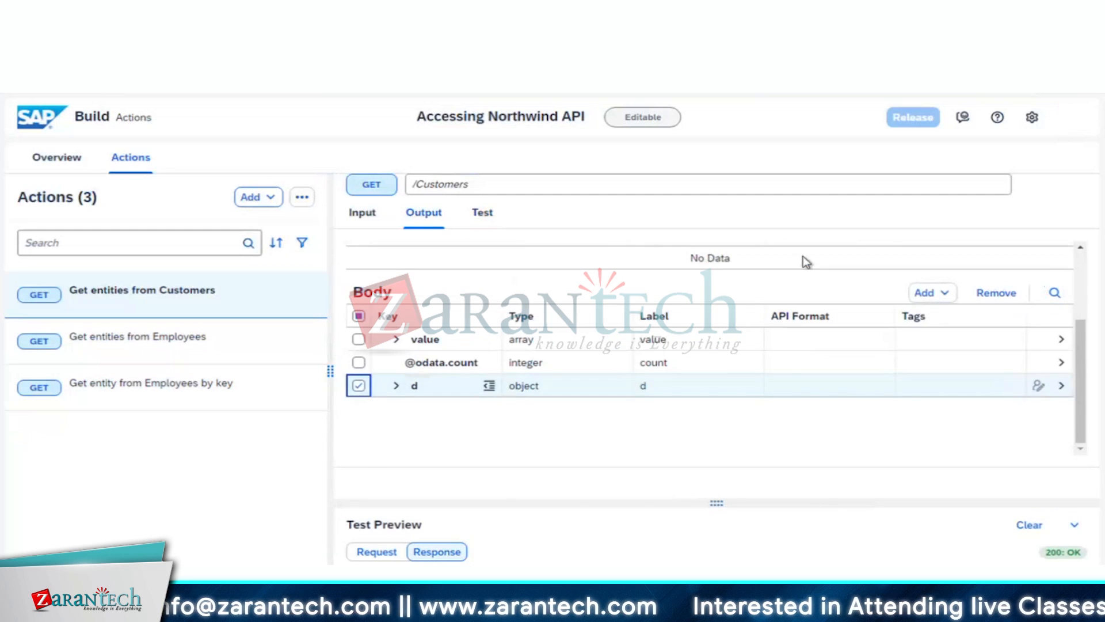
pyautogui.scroll(3, 806, 262)
# - Test Get entities from Customers again from a cleared preview and examine the full message in the action response
pyautogui.click(494, 214)
pyautogui.click(850, 398)
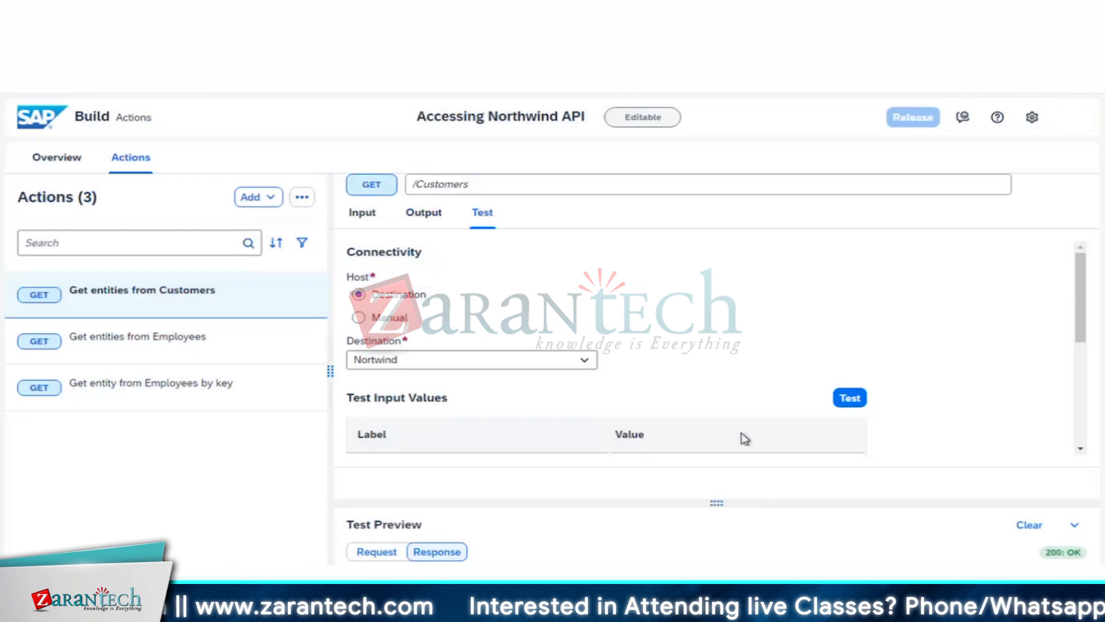
pyautogui.moveTo(717, 502); pyautogui.dragTo(716, 235)
pyautogui.click(1030, 226)
pyautogui.click(851, 398)
pyautogui.hscroll(5, 798, 485)
pyautogui.hscroll(3, 798, 485)
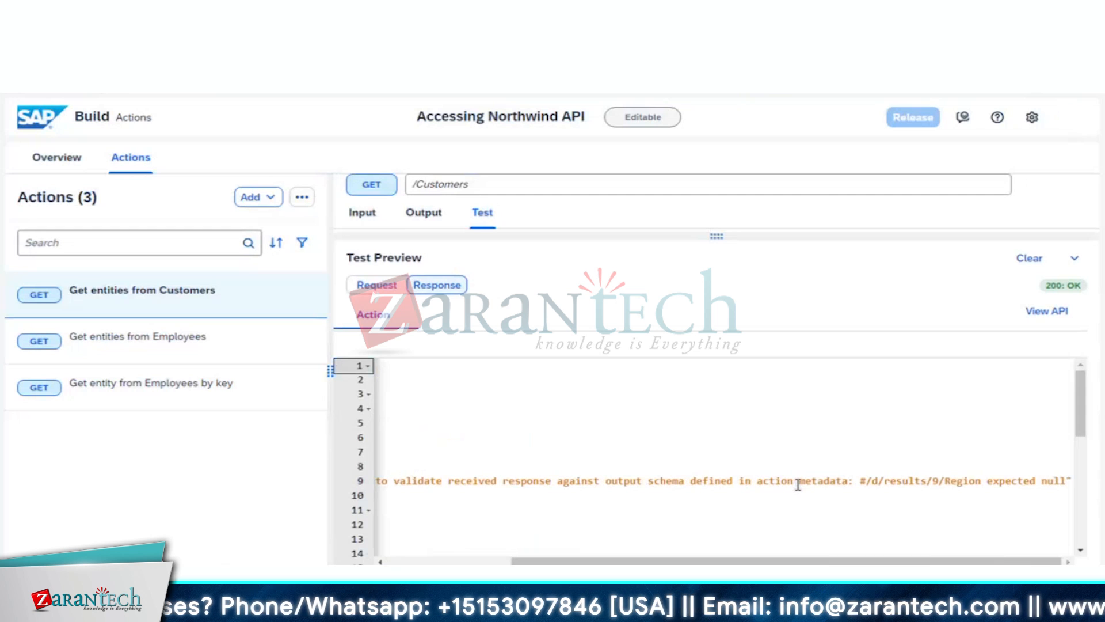
pyautogui.moveTo(717, 236); pyautogui.dragTo(717, 503)
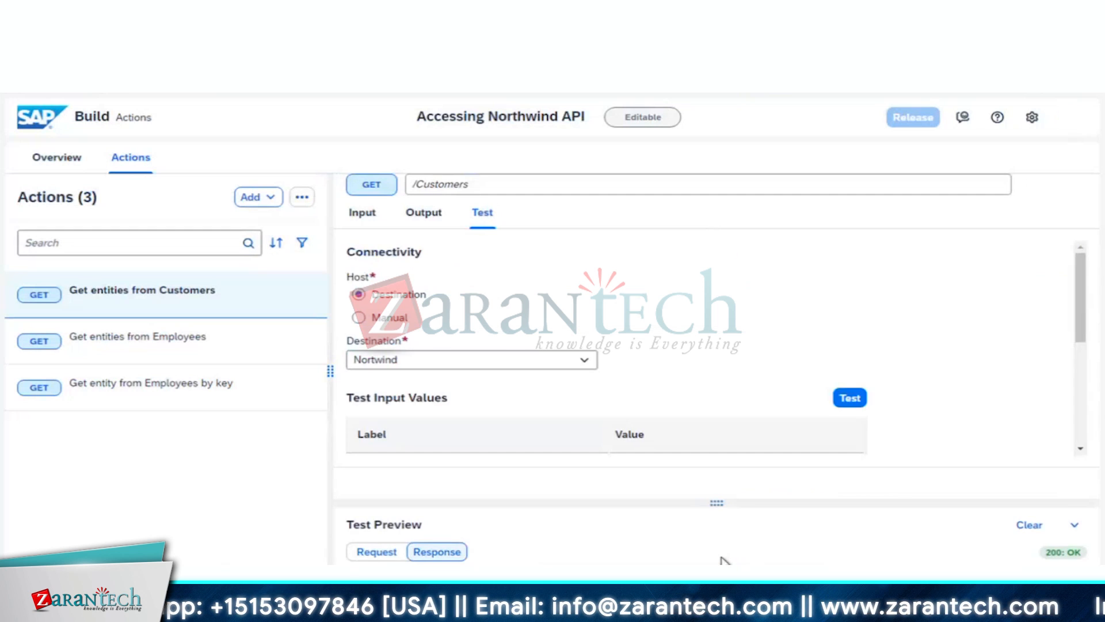
# - Remove the d object from the output body of Get entities from Customers
pyautogui.click(424, 212)
pyautogui.scroll(-1, 605, 334)
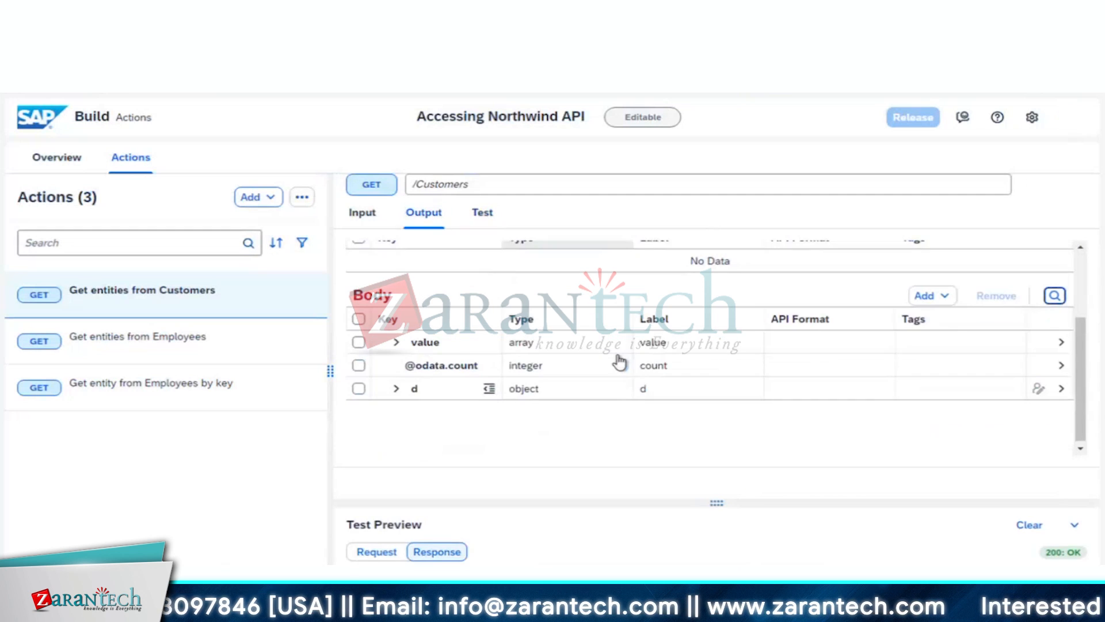
pyautogui.click(359, 388)
pyautogui.click(998, 295)
pyautogui.click(740, 391)
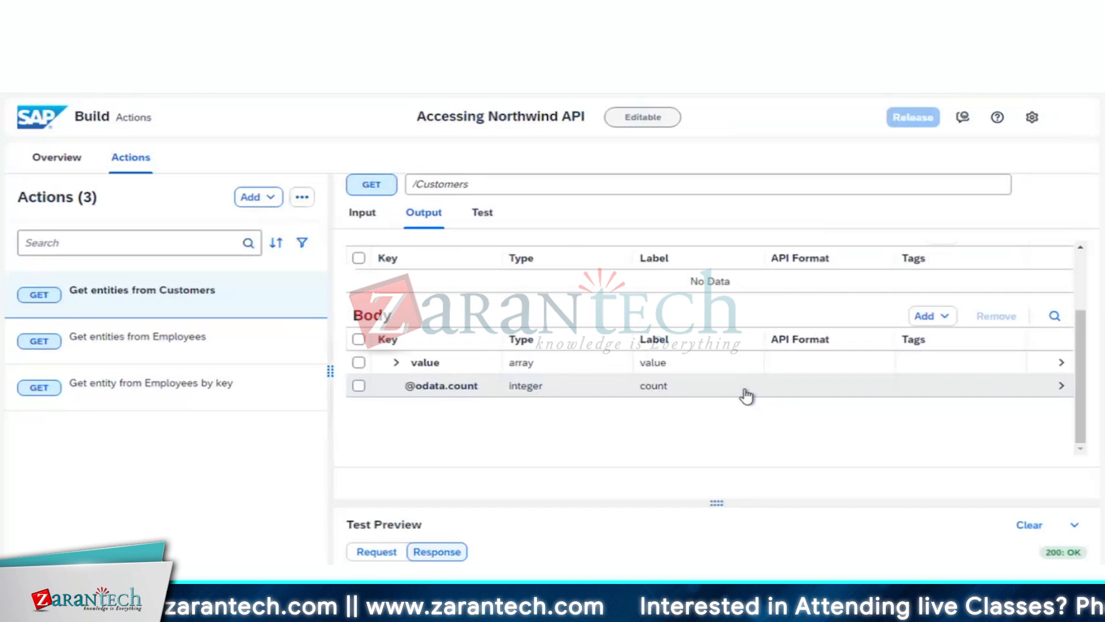
# - Select the value array in the output body, test the Customers action again, and look through its API response body
pyautogui.click(359, 363)
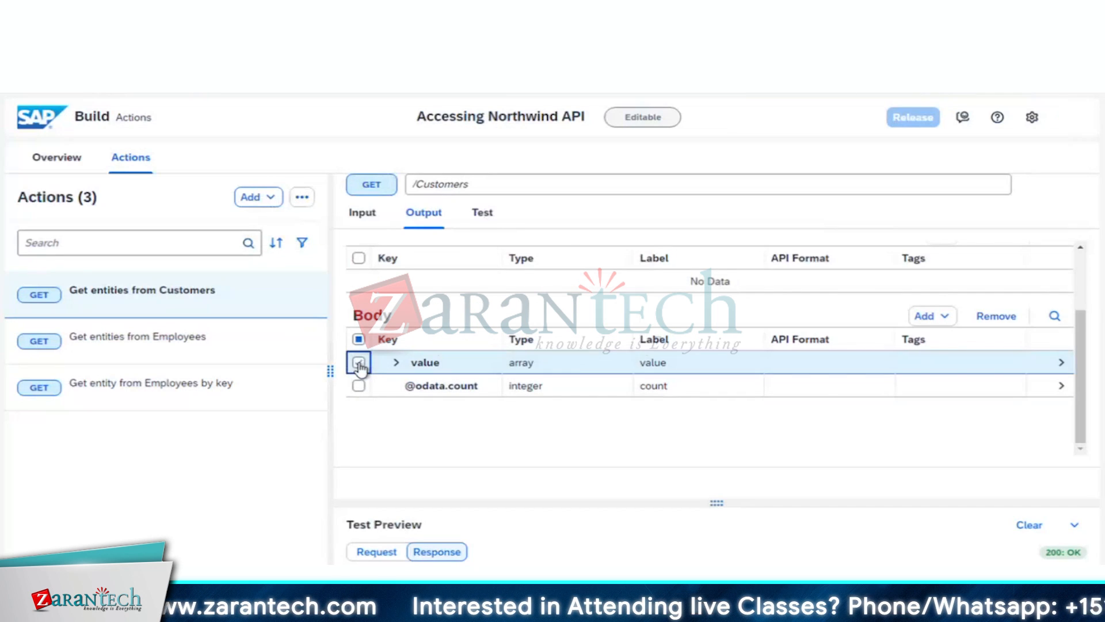
pyautogui.click(482, 212)
pyautogui.moveTo(723, 509); pyautogui.dragTo(731, 251)
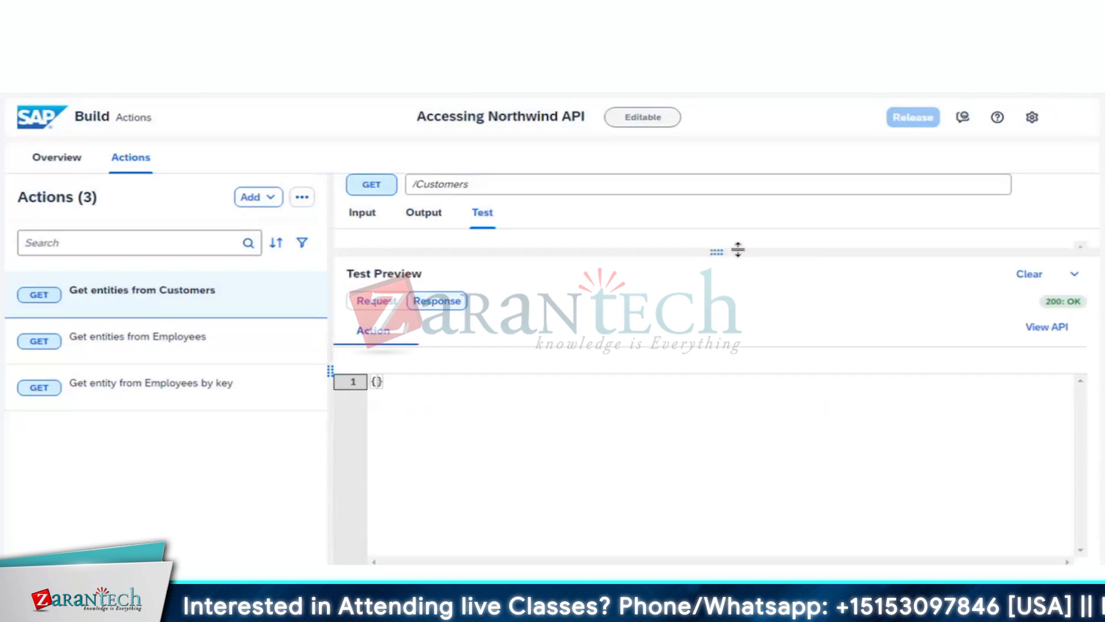
pyautogui.click(1045, 328)
pyautogui.click(877, 357)
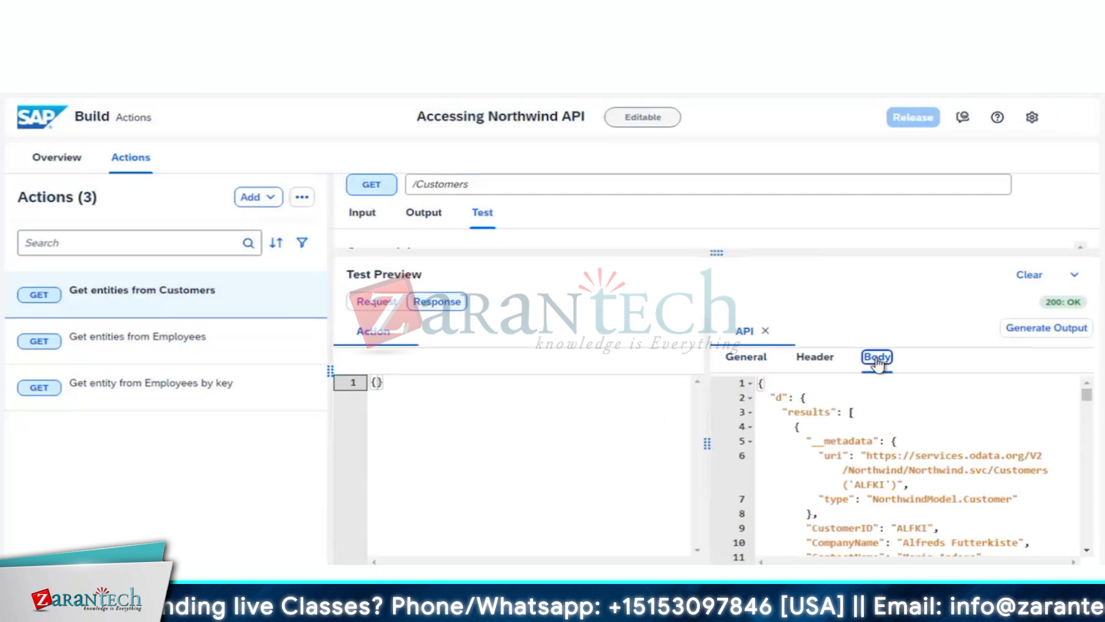
pyautogui.scroll(-5, 964, 438)
pyautogui.scroll(-5, 964, 438)
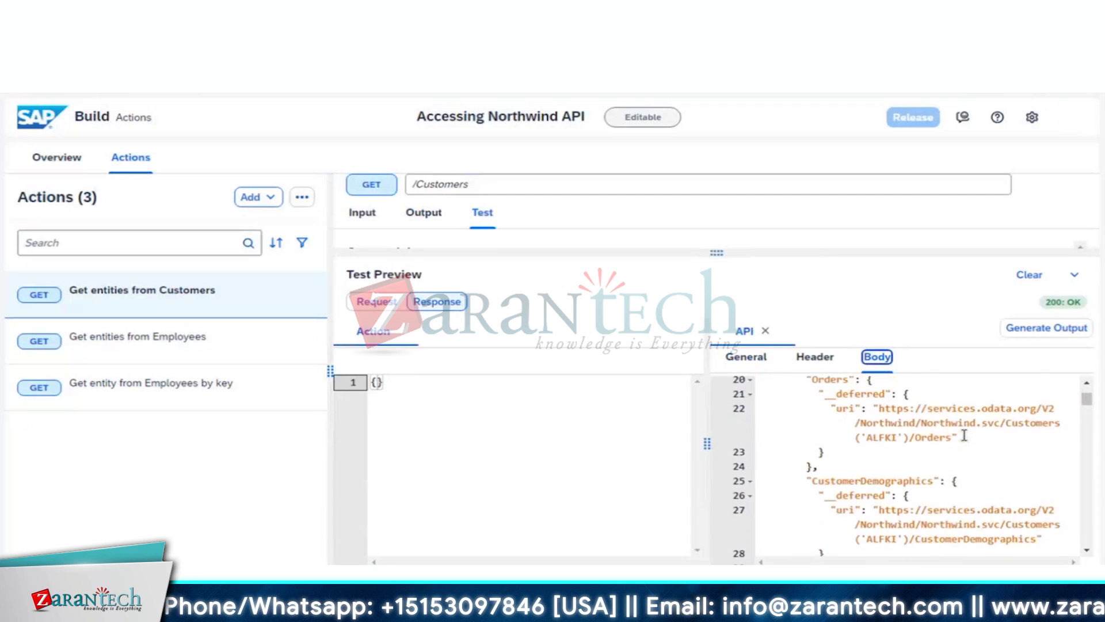
# - Collapse the test preview and switch to Get entities from Employees, saving the changes to the Customers action
pyautogui.click(896, 286)
pyautogui.press('super')
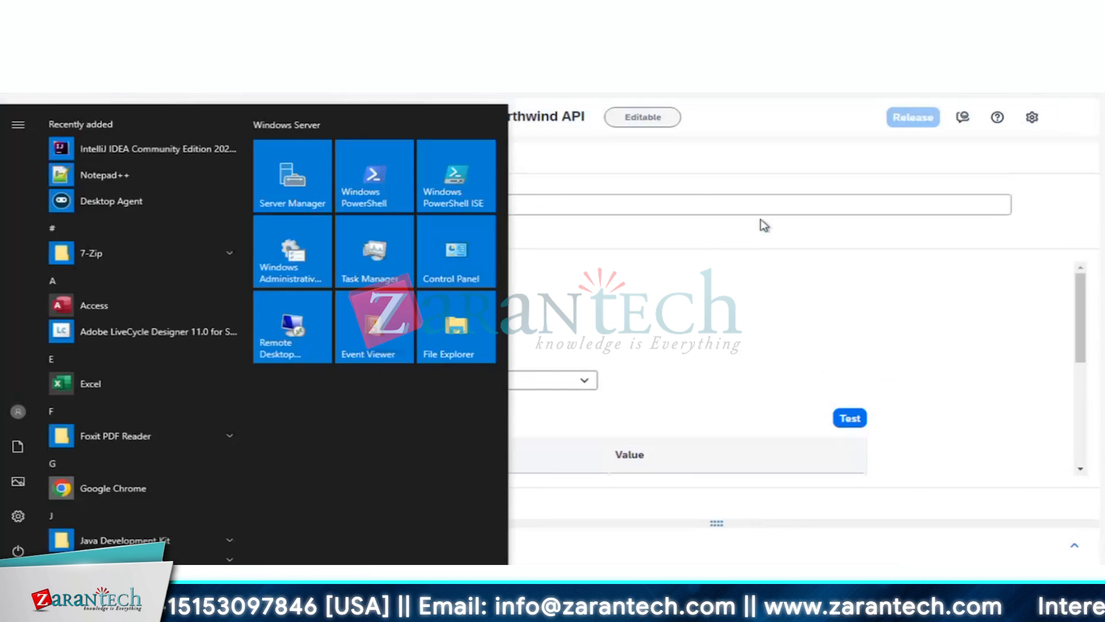
pyautogui.press('Escape')
pyautogui.click(184, 343)
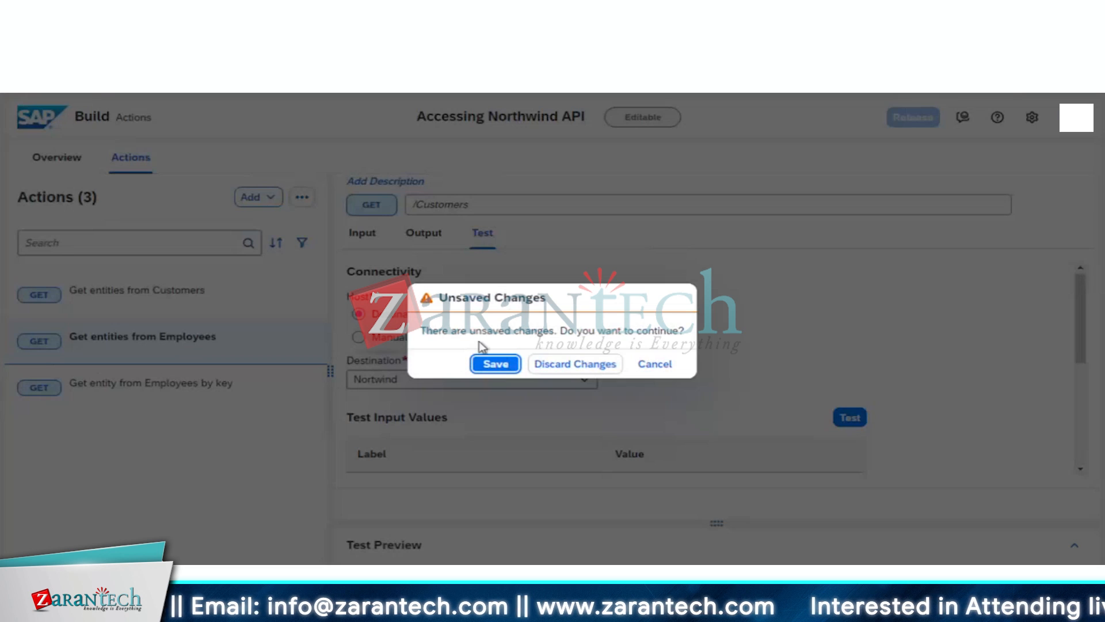
pyautogui.click(495, 364)
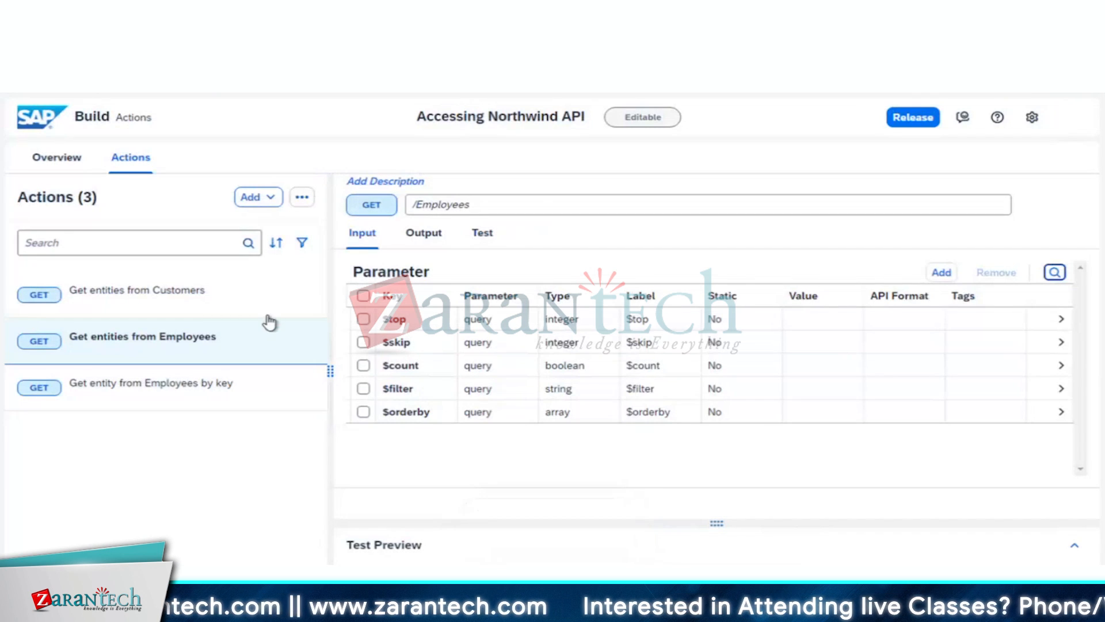
# - Open Get entity from Employees by key and look through the body fields of its output
pyautogui.click(222, 385)
pyautogui.click(426, 235)
pyautogui.scroll(-3, 523, 406)
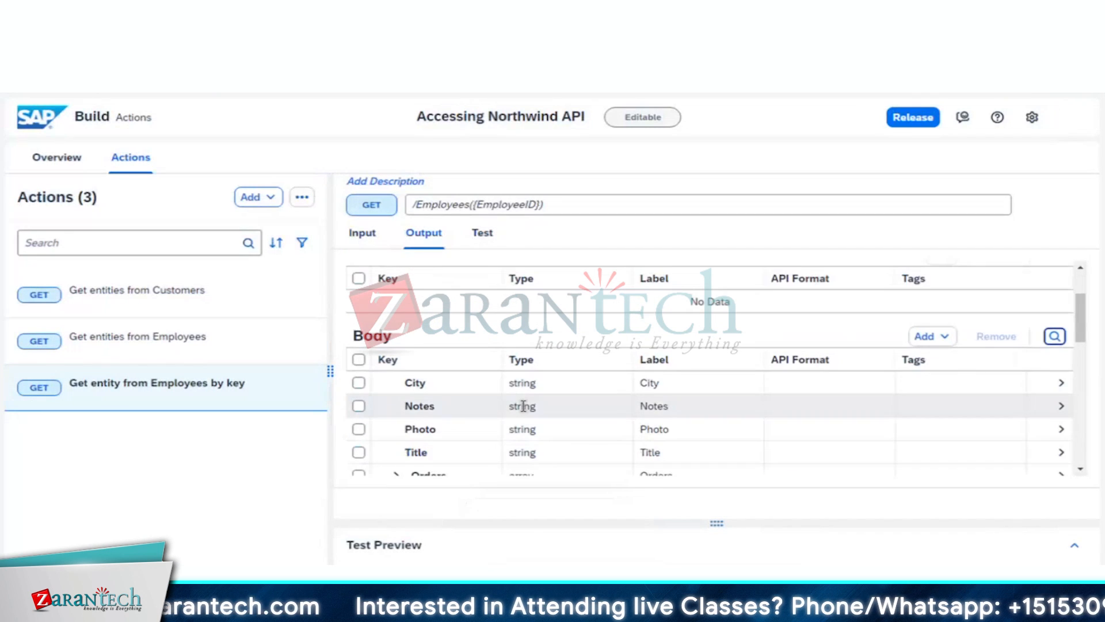
pyautogui.scroll(-2, 523, 406)
pyautogui.scroll(4, 518, 398)
pyautogui.scroll(-2, 476, 424)
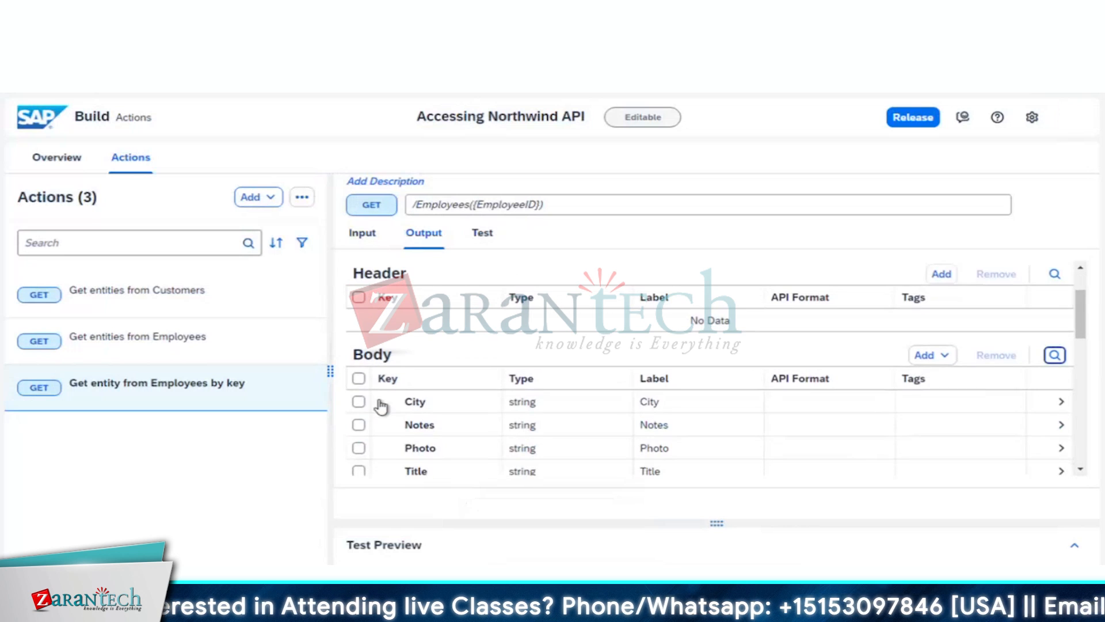
# - Select all body fields in the output of Get entity from Employees by key and test the action with EmployeeID 1
pyautogui.click(358, 379)
pyautogui.click(482, 234)
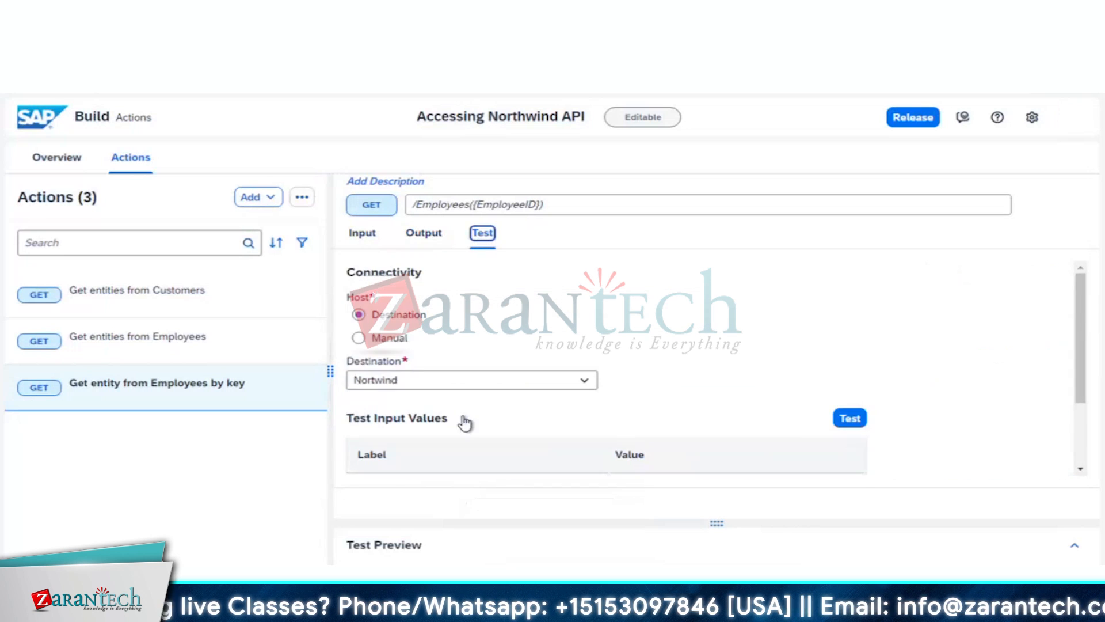
pyautogui.scroll(-2, 465, 424)
pyautogui.click(849, 315)
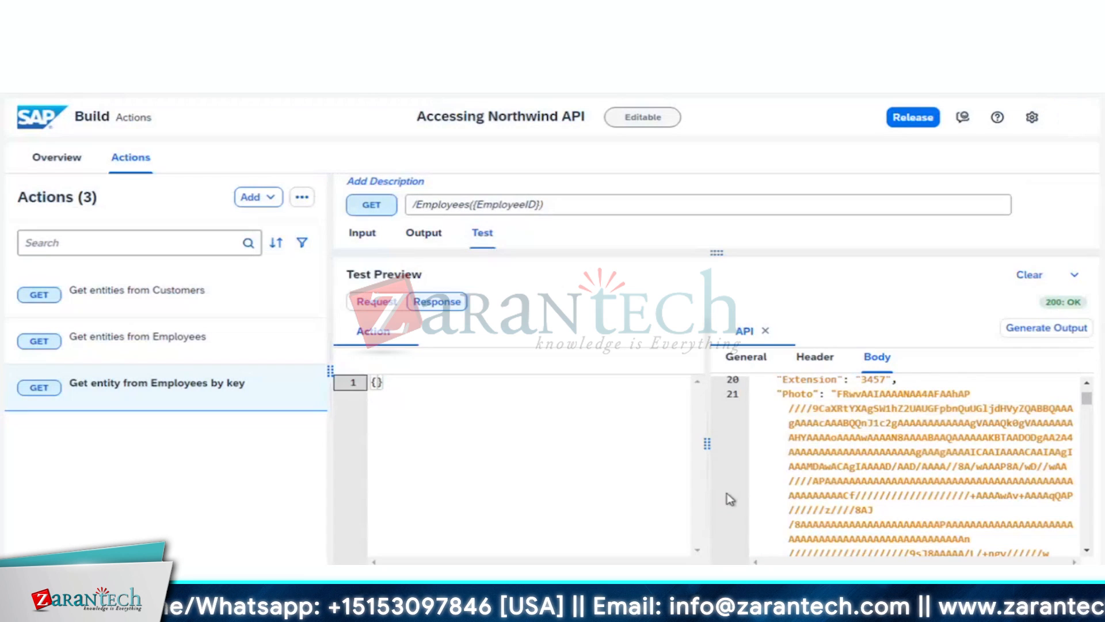
# - Close the API response, enlarge the test preview, and examine the action response for EmployeeID 1
pyautogui.click(766, 330)
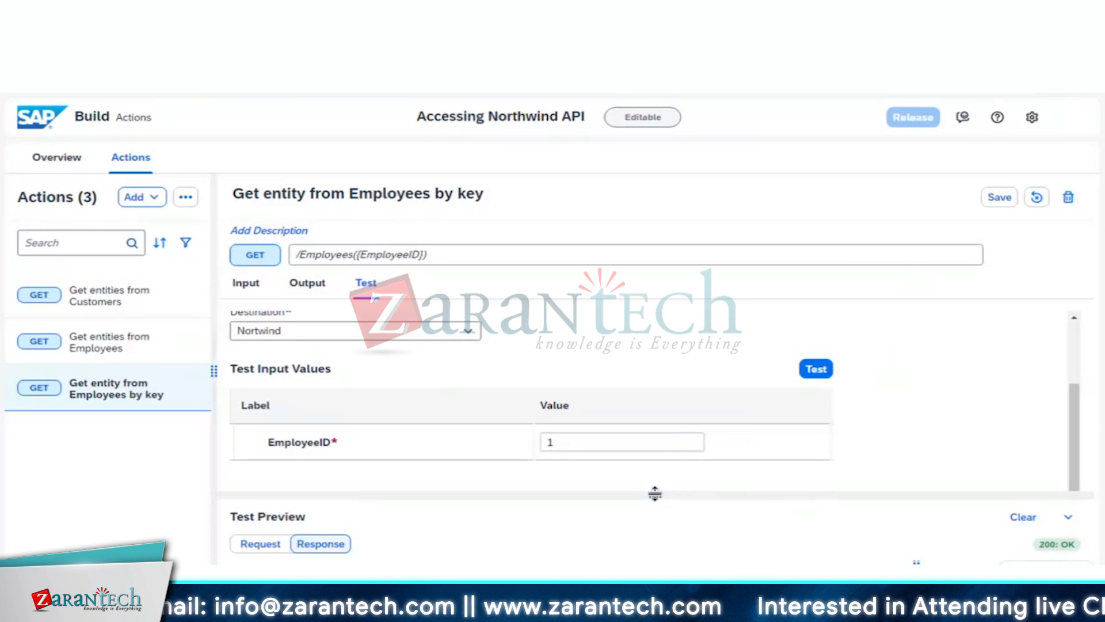
pyautogui.moveTo(653, 492); pyautogui.dragTo(655, 251)
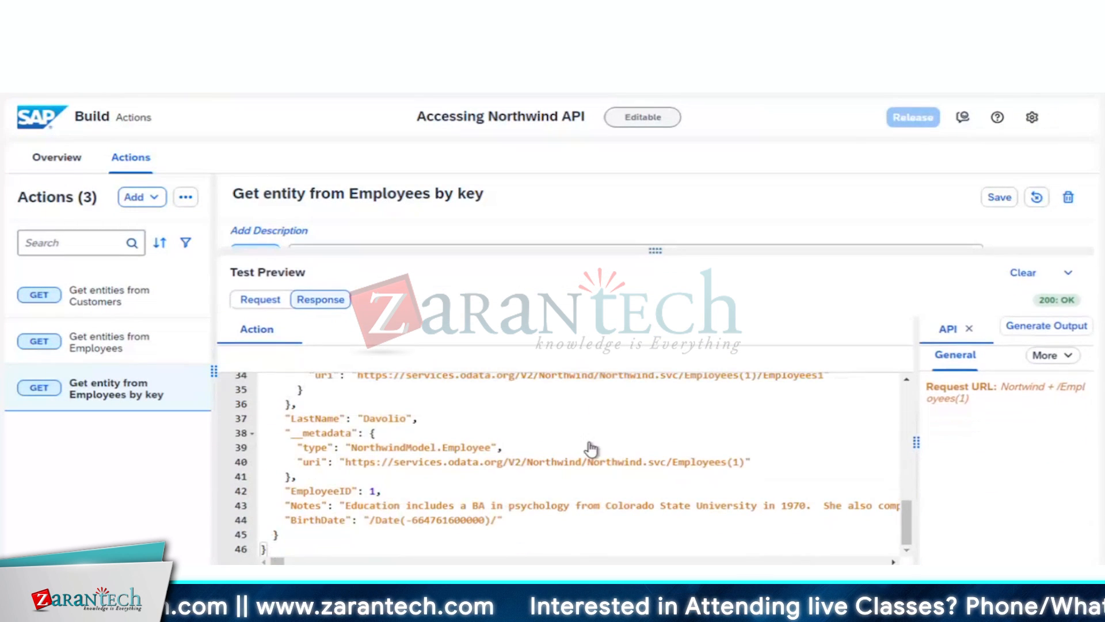
pyautogui.scroll(10, 574, 459)
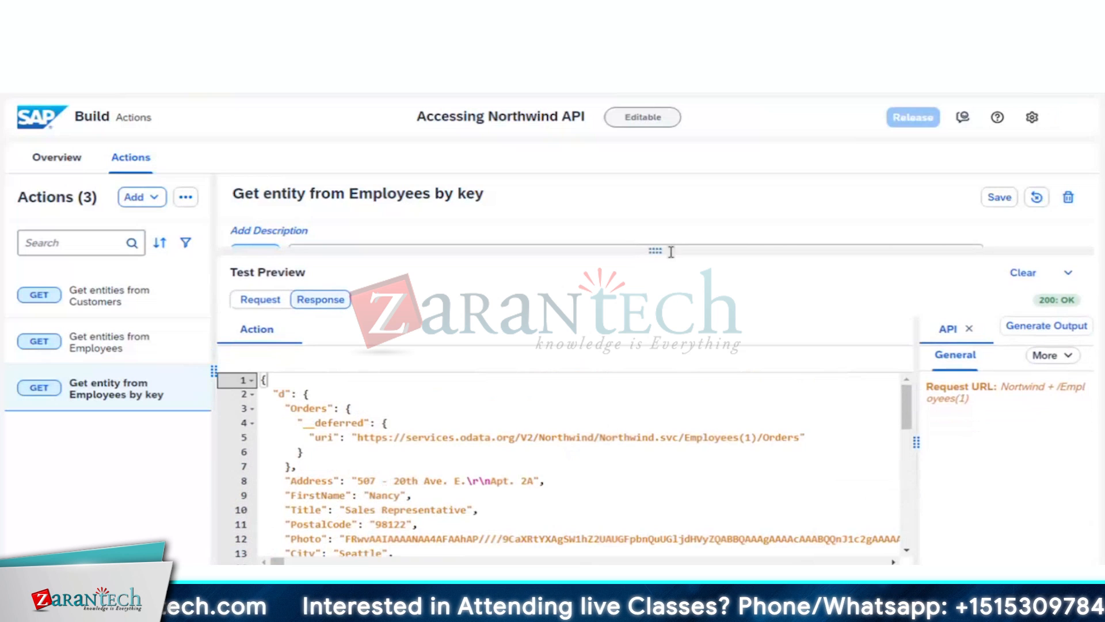
# - Set the EmployeeID test value to 2, test the action again, and examine the response in the enlarged preview
pyautogui.moveTo(655, 248); pyautogui.dragTo(656, 518)
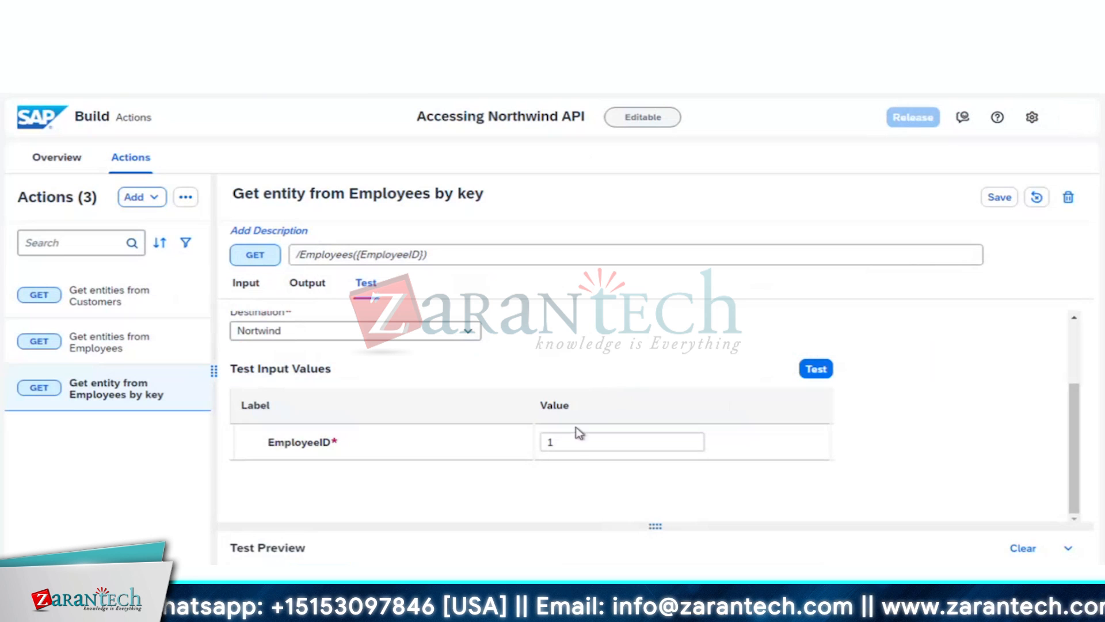
pyautogui.click(570, 442)
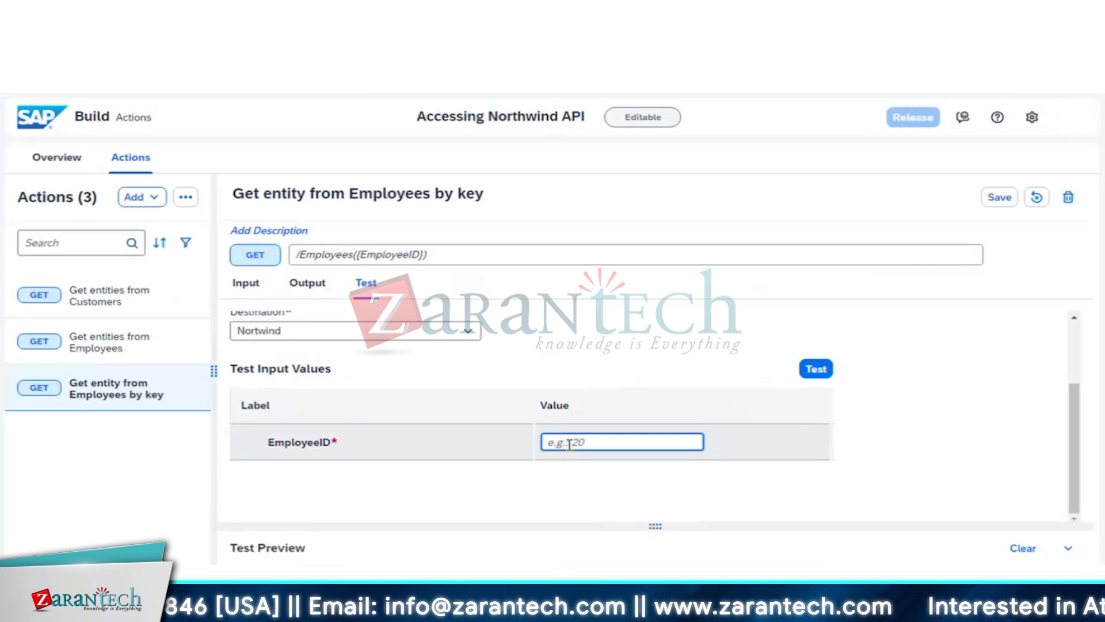
pyautogui.click(814, 369)
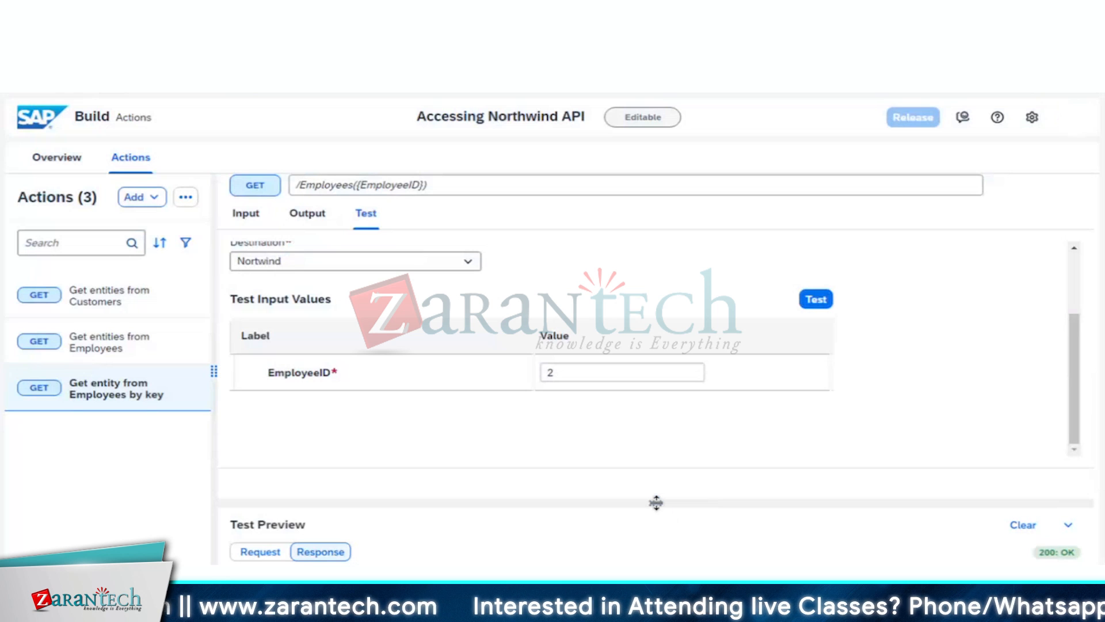
pyautogui.moveTo(655, 501); pyautogui.dragTo(640, 208)
pyautogui.scroll(-2, 497, 449)
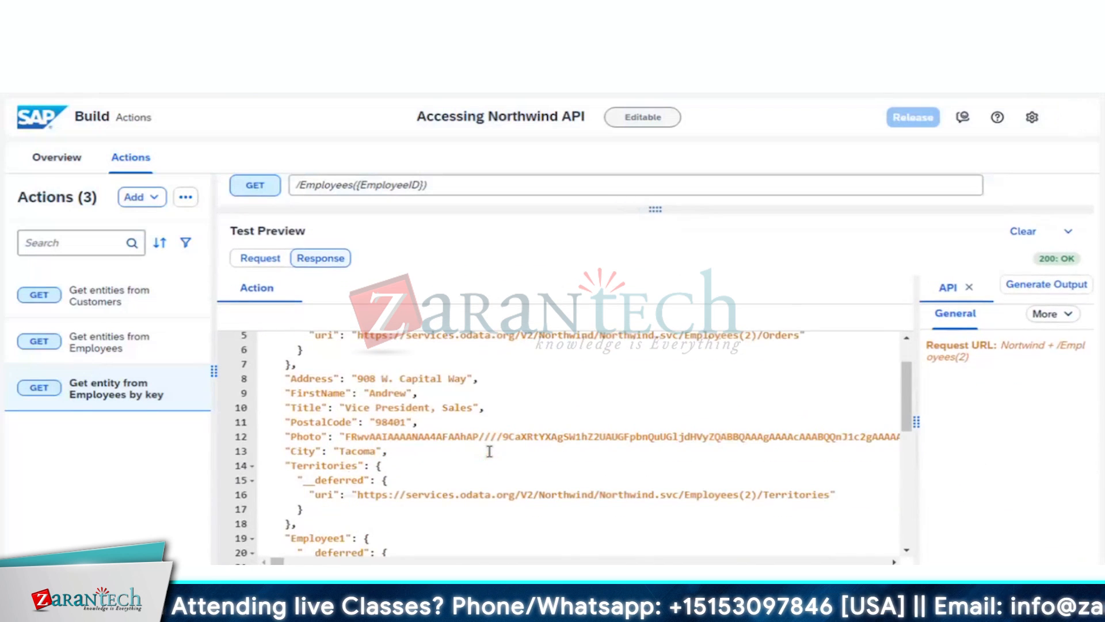
# - Examine the rest of the action response for EmployeeID 2, through to its closing fields and back up
pyautogui.scroll(-2, 490, 451)
pyautogui.scroll(-5, 489, 451)
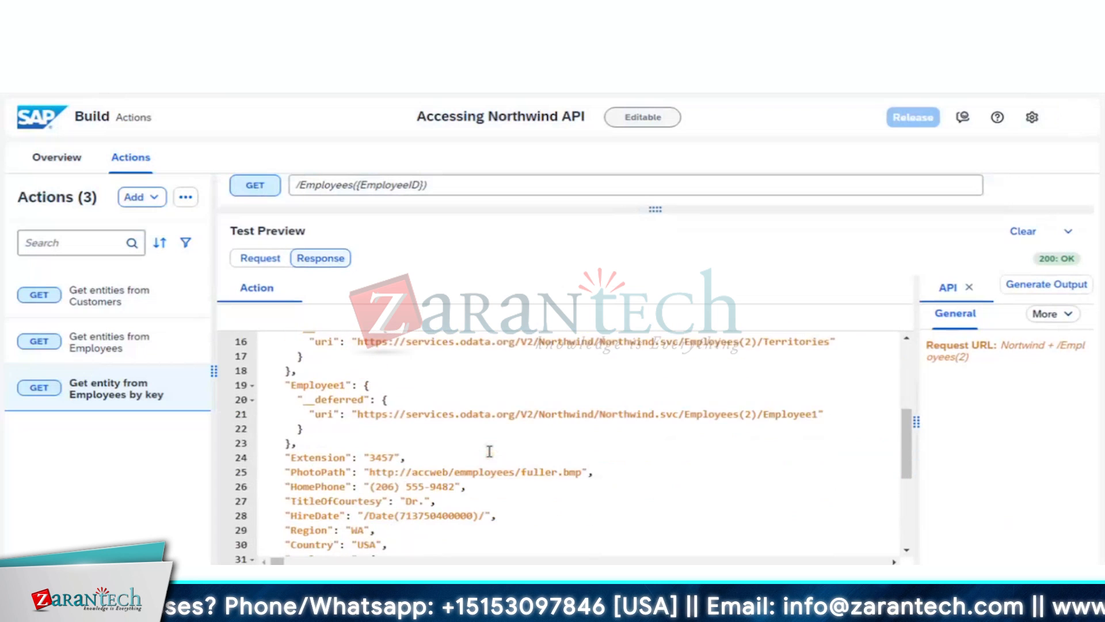
pyautogui.scroll(-3, 489, 451)
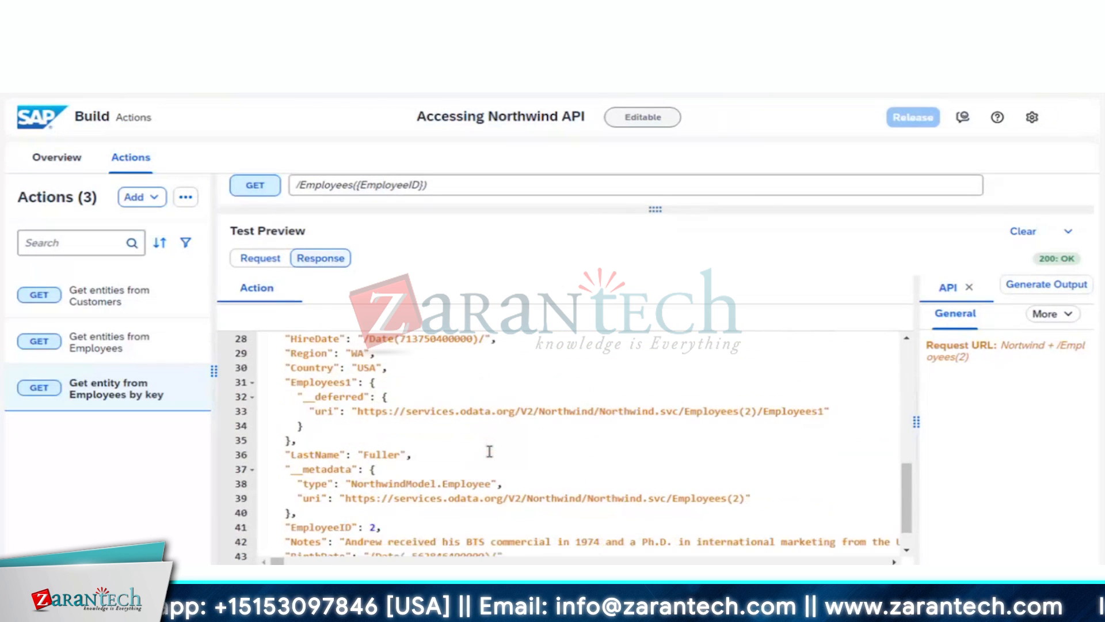
pyautogui.scroll(-1, 489, 451)
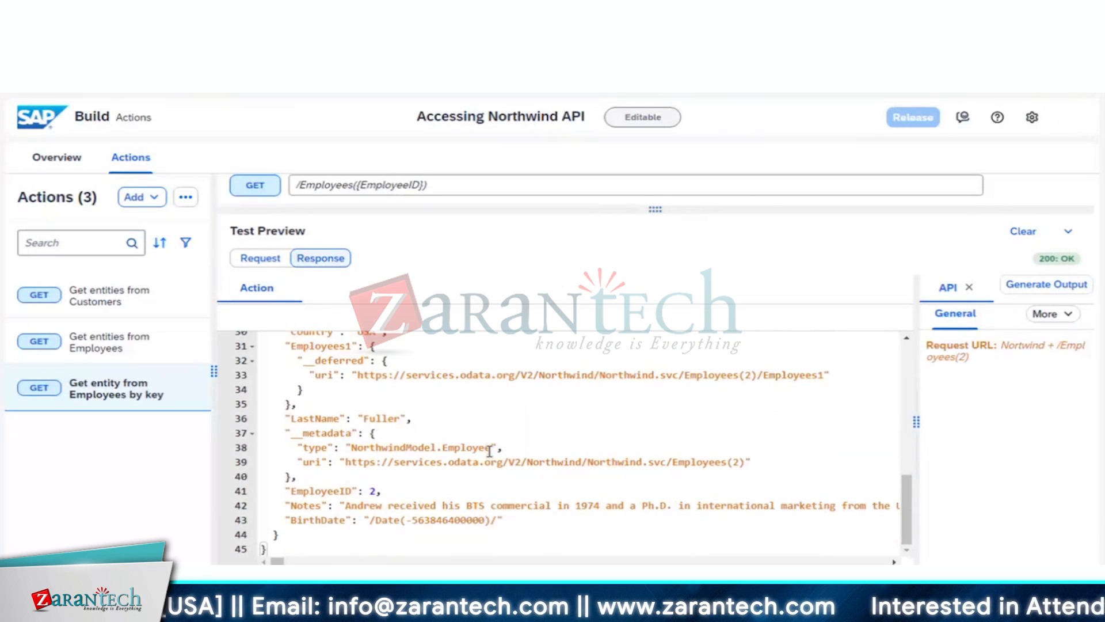
pyautogui.scroll(3, 490, 451)
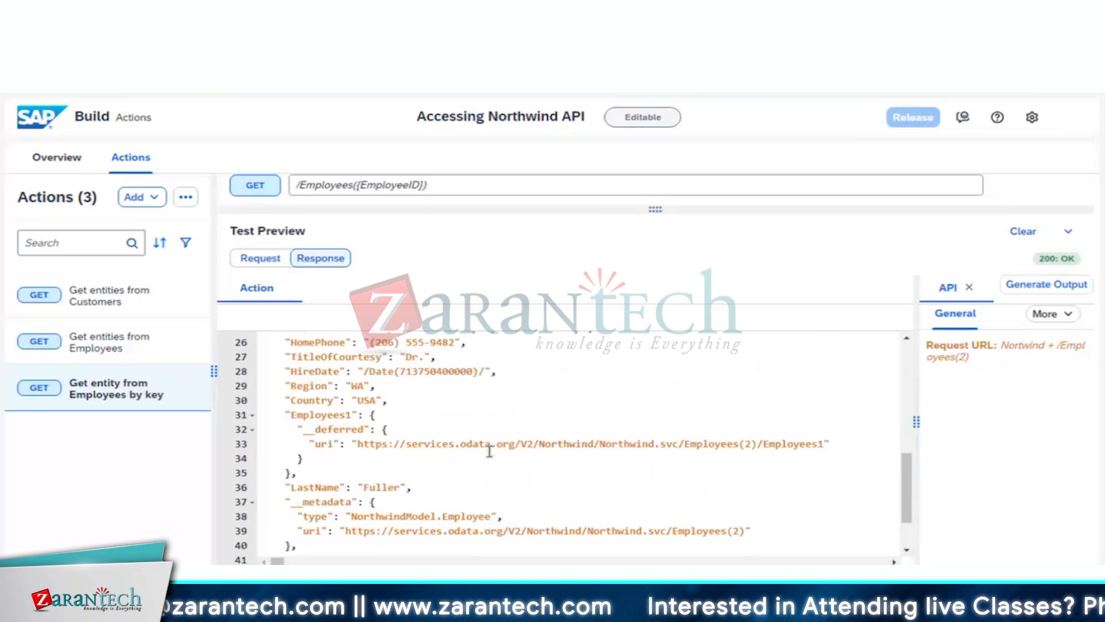
pyautogui.scroll(1, 490, 452)
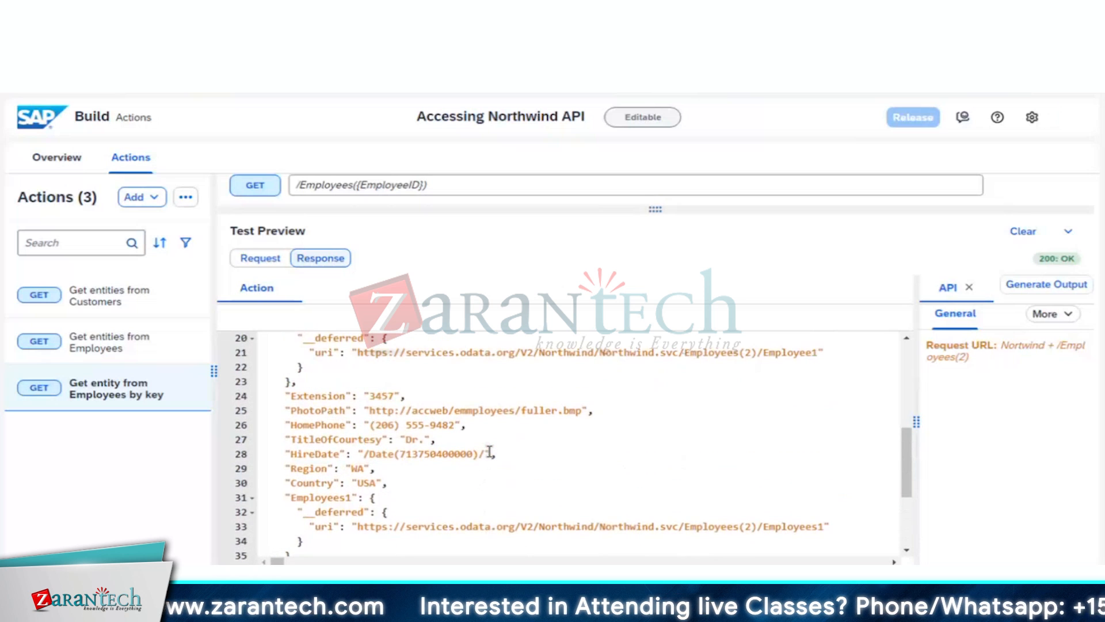
pyautogui.scroll(3, 489, 451)
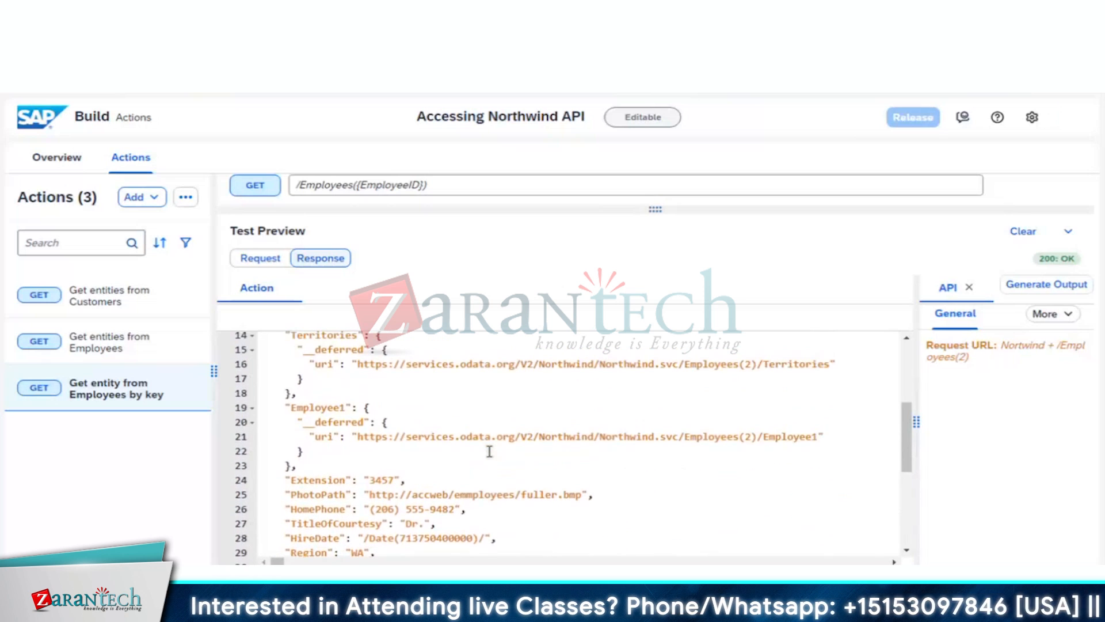
pyautogui.scroll(3, 489, 451)
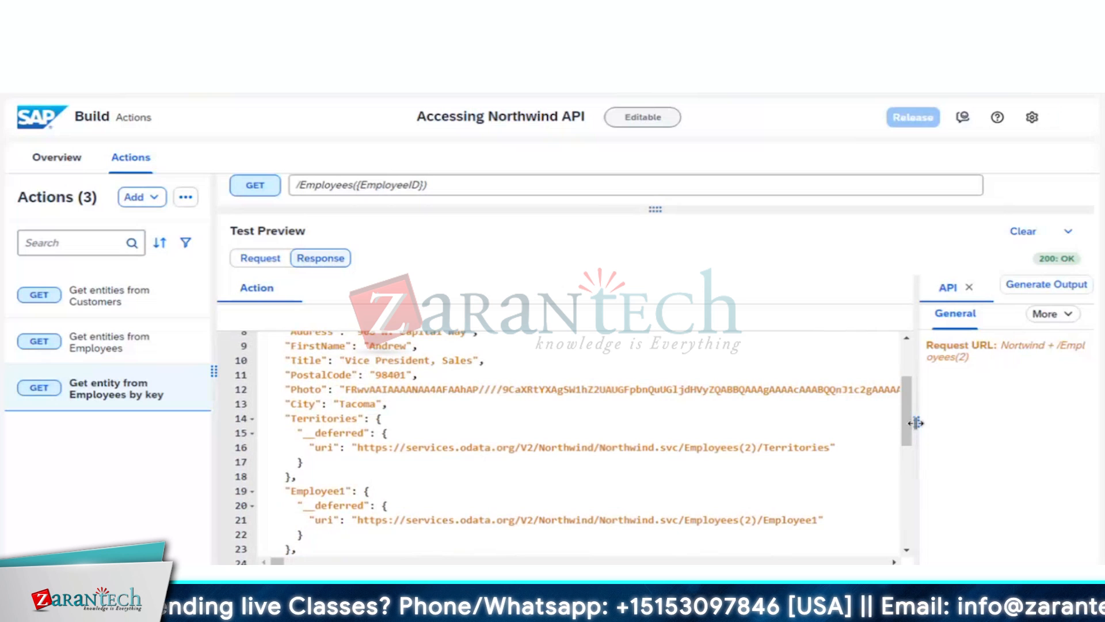
# - Widen the API response pane, generate the output from the response, review the proposed fields and conflicts, and cancel without adding them
pyautogui.moveTo(916, 422); pyautogui.dragTo(351, 386)
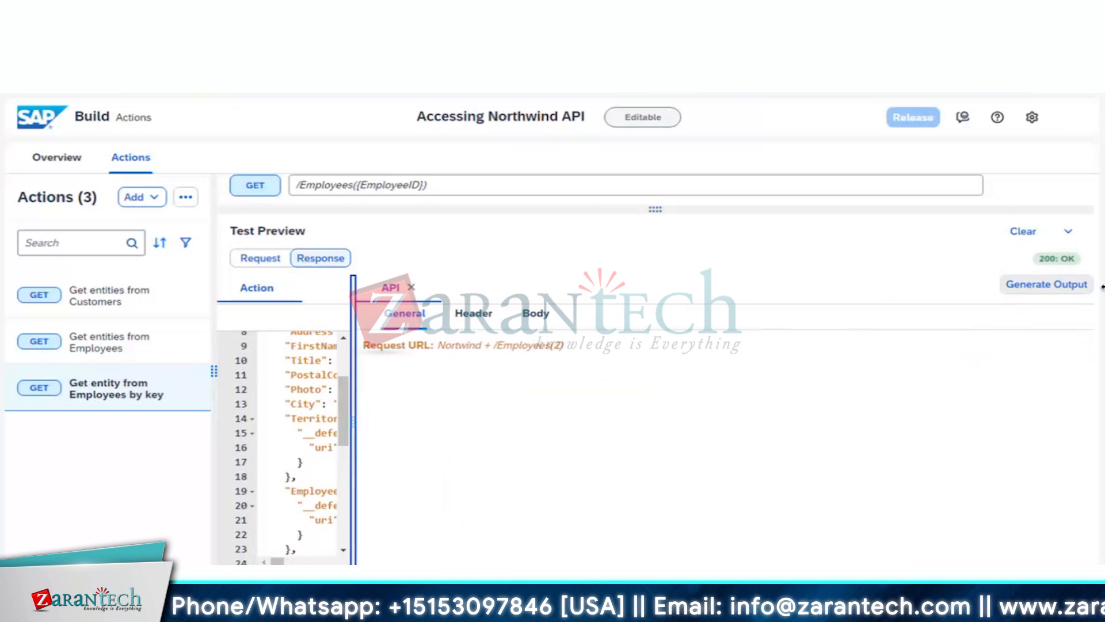
pyautogui.click(1053, 286)
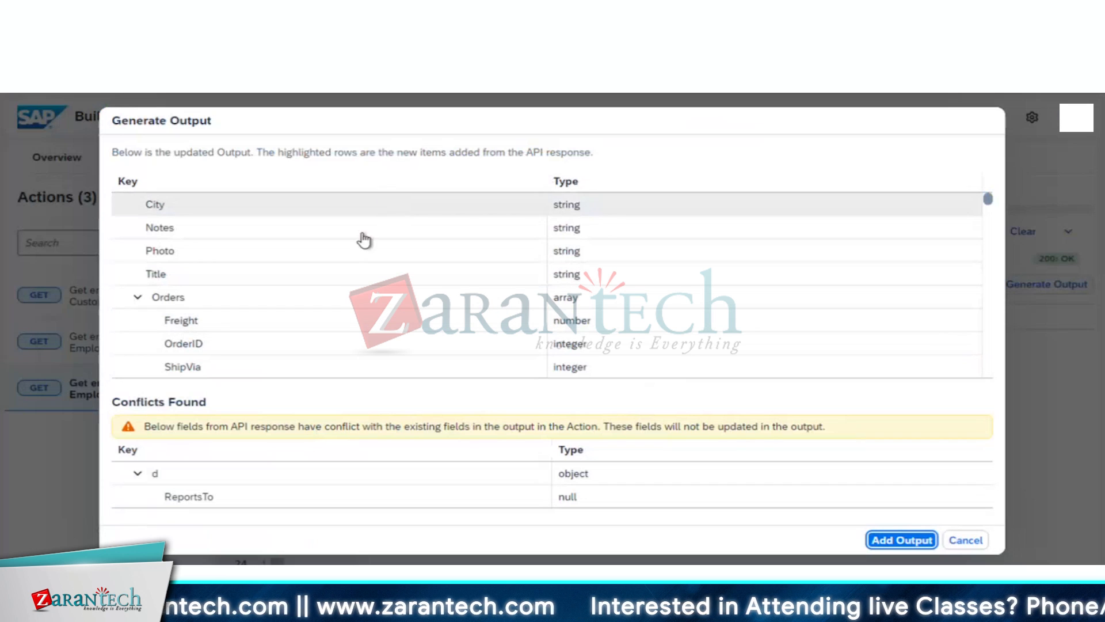
pyautogui.click(137, 297)
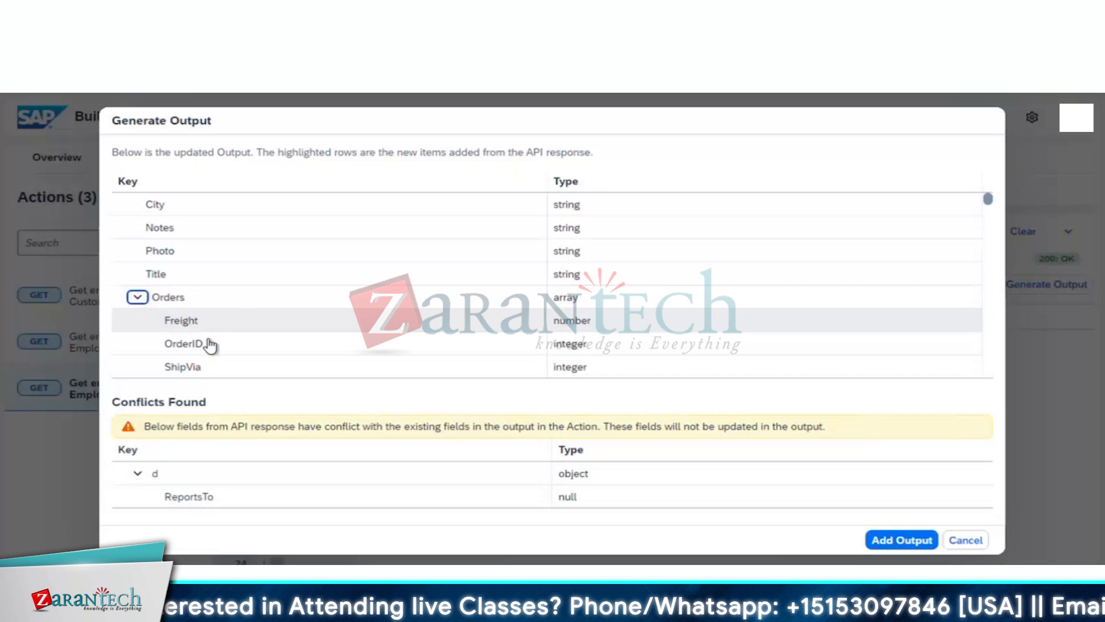
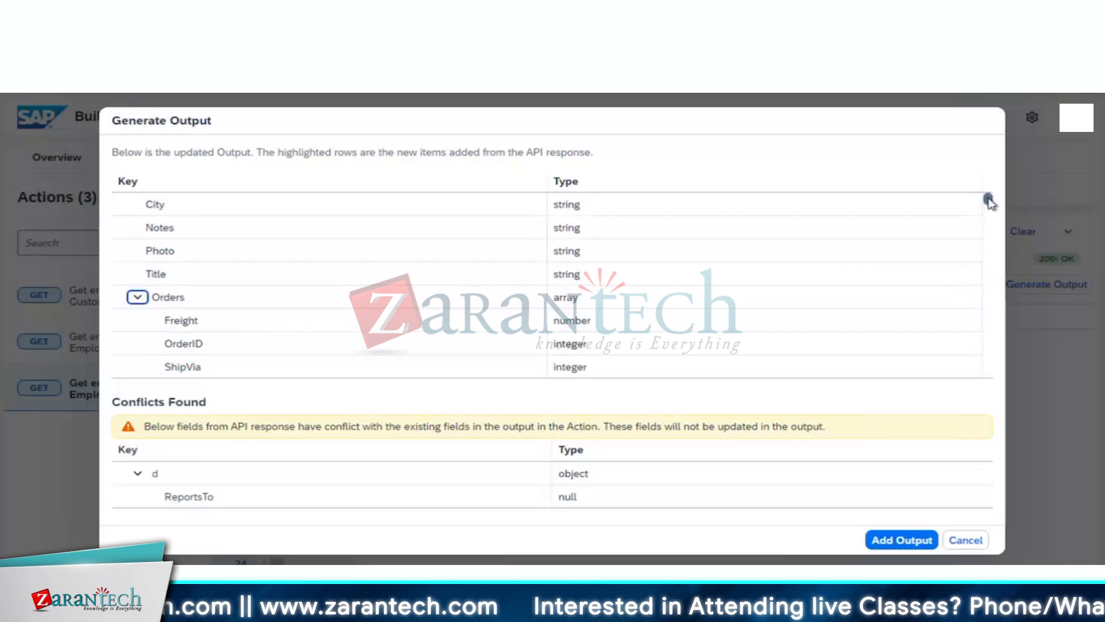
pyautogui.scroll(-10, 985, 203)
pyautogui.scroll(-3, 988, 322)
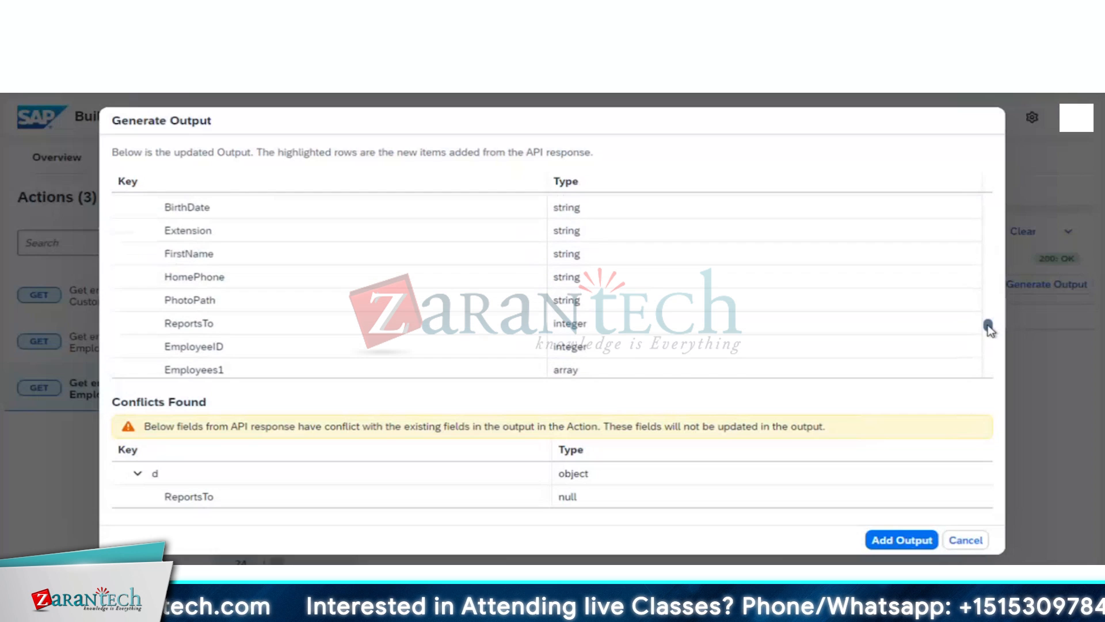
pyautogui.scroll(-5, 990, 330)
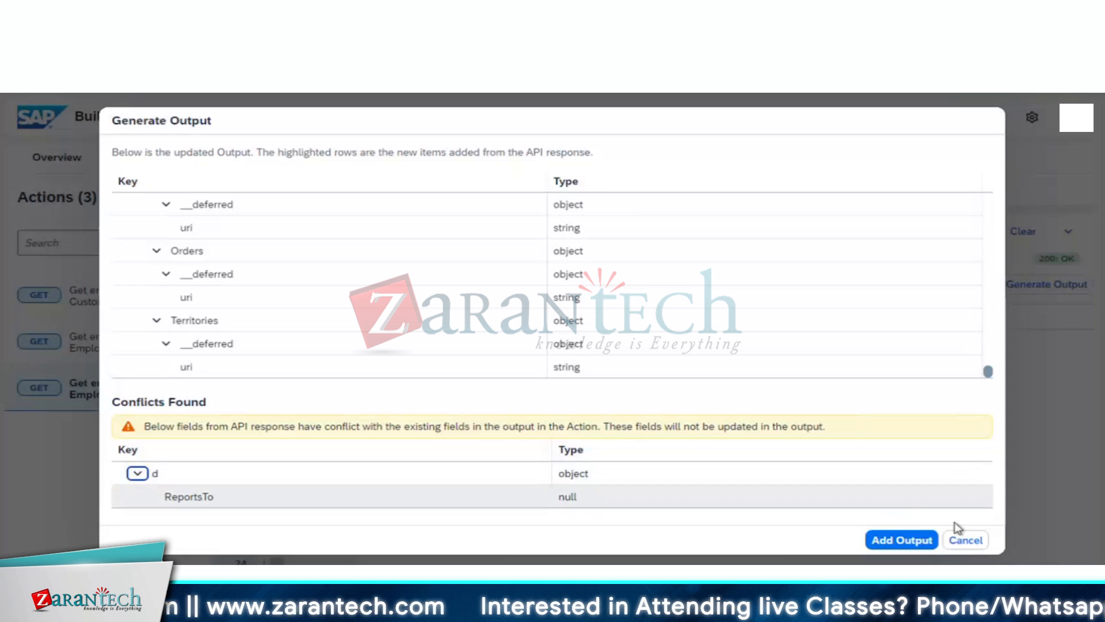
pyautogui.click(962, 540)
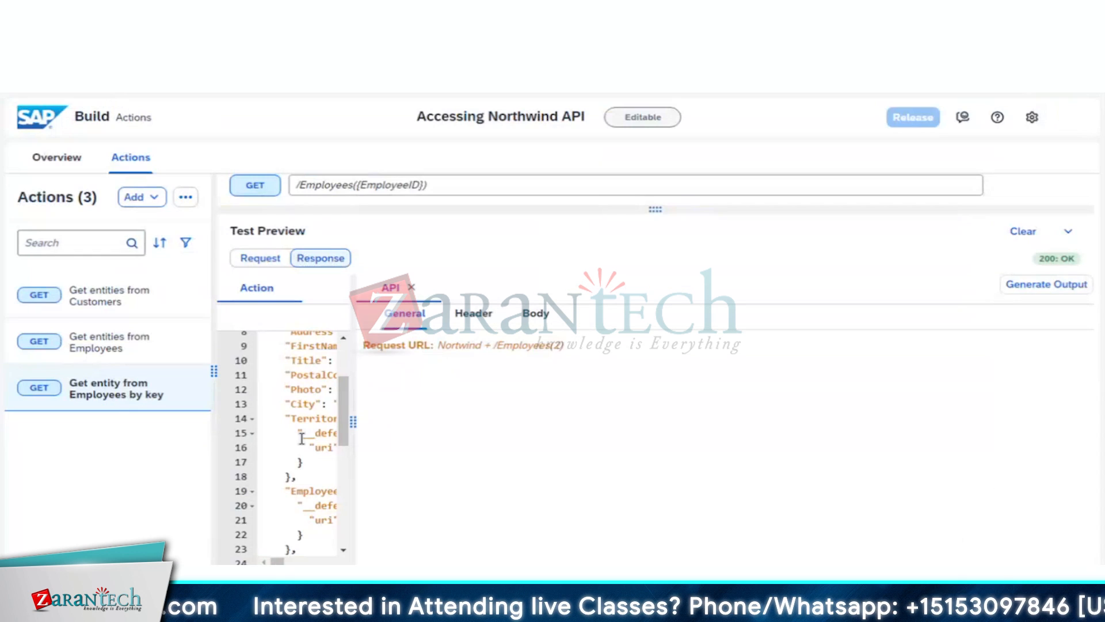
# - Widen the action response pane, return to the start of the response, and shrink the test preview to show the test settings
pyautogui.moveTo(355, 420); pyautogui.dragTo(927, 442)
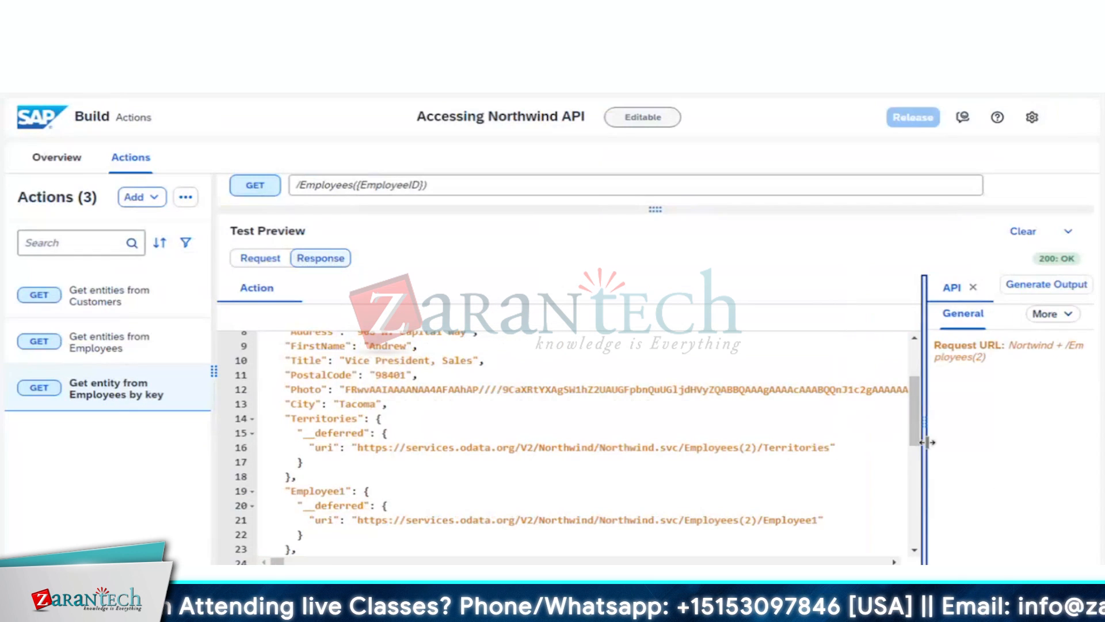
pyautogui.scroll(2, 592, 440)
pyautogui.scroll(1, 593, 439)
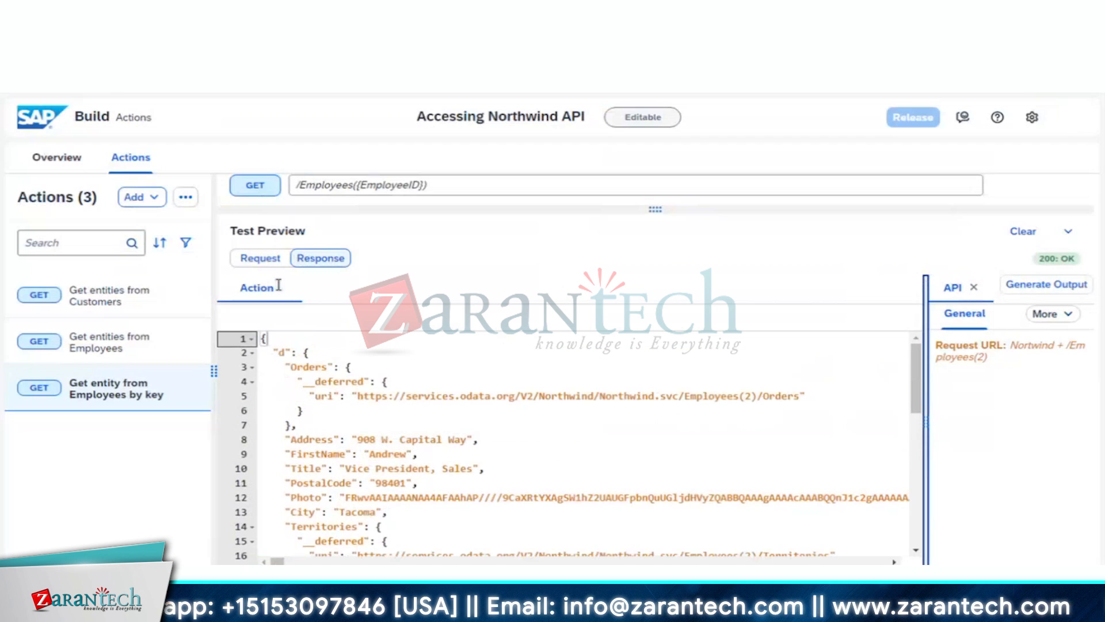
pyautogui.moveTo(655, 208); pyautogui.dragTo(655, 489)
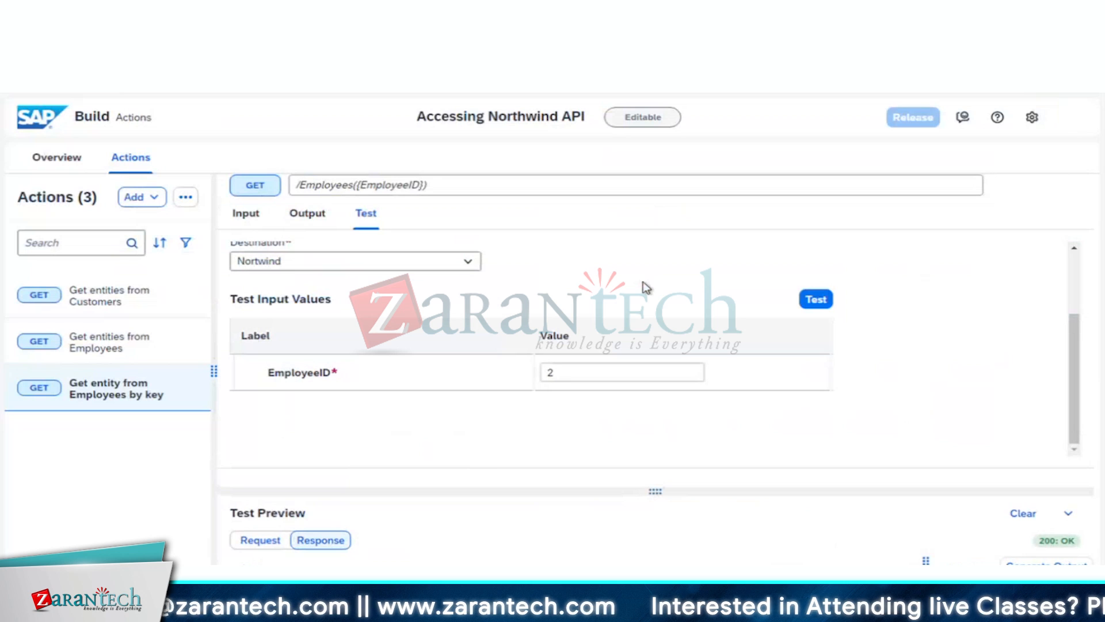
pyautogui.scroll(1, 644, 259)
pyautogui.scroll(2, 646, 263)
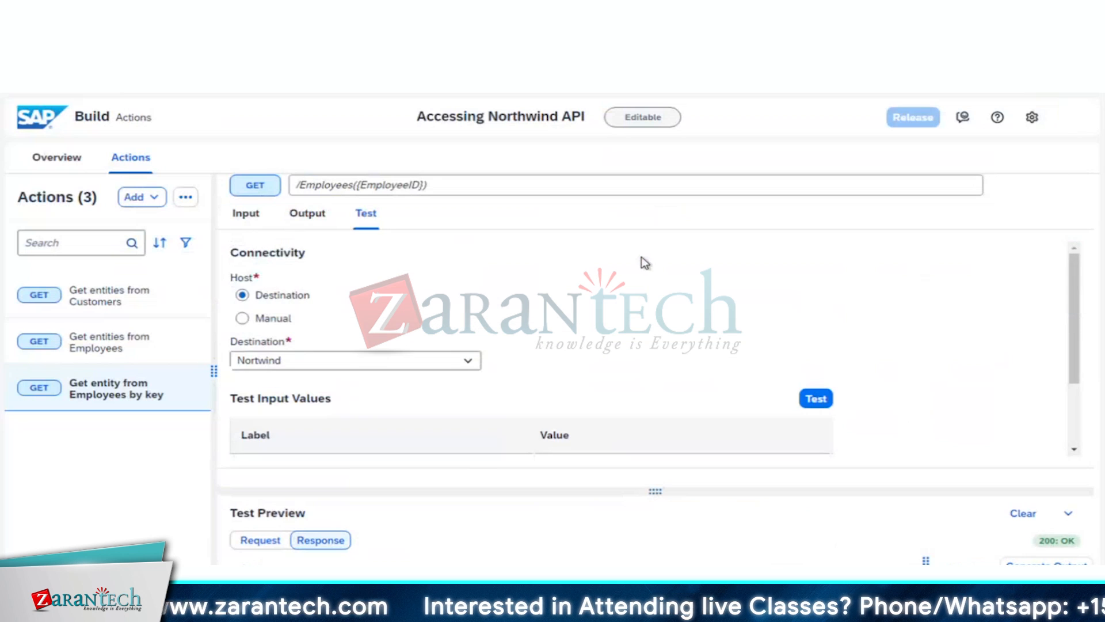
# - Review the body fields in the output definition of Get entity from Employees by key
pyautogui.click(307, 213)
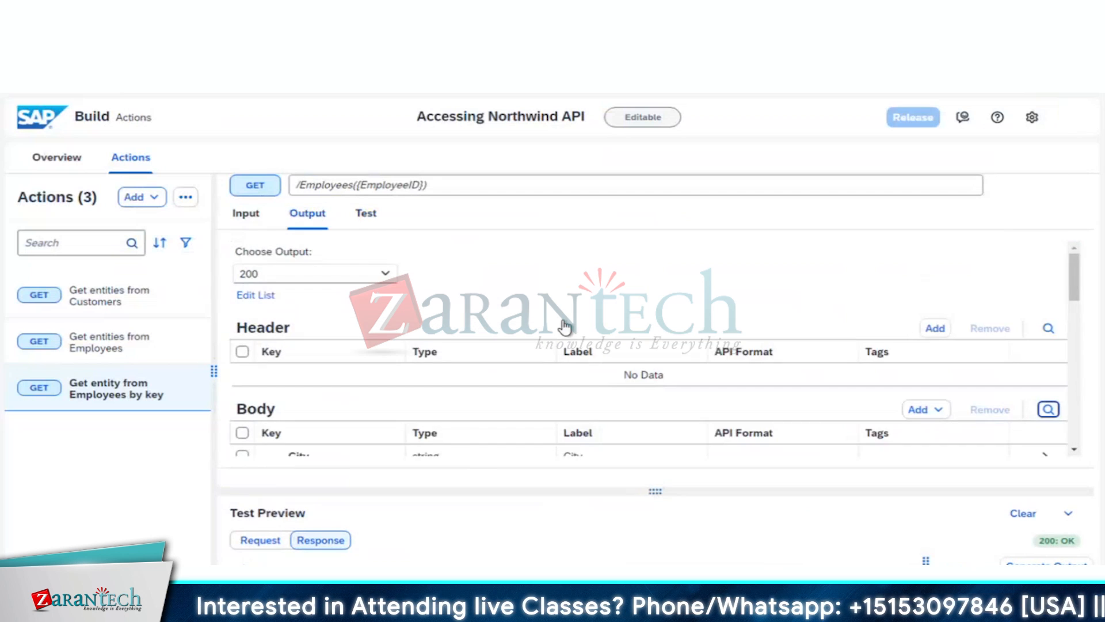
pyautogui.scroll(-4, 565, 326)
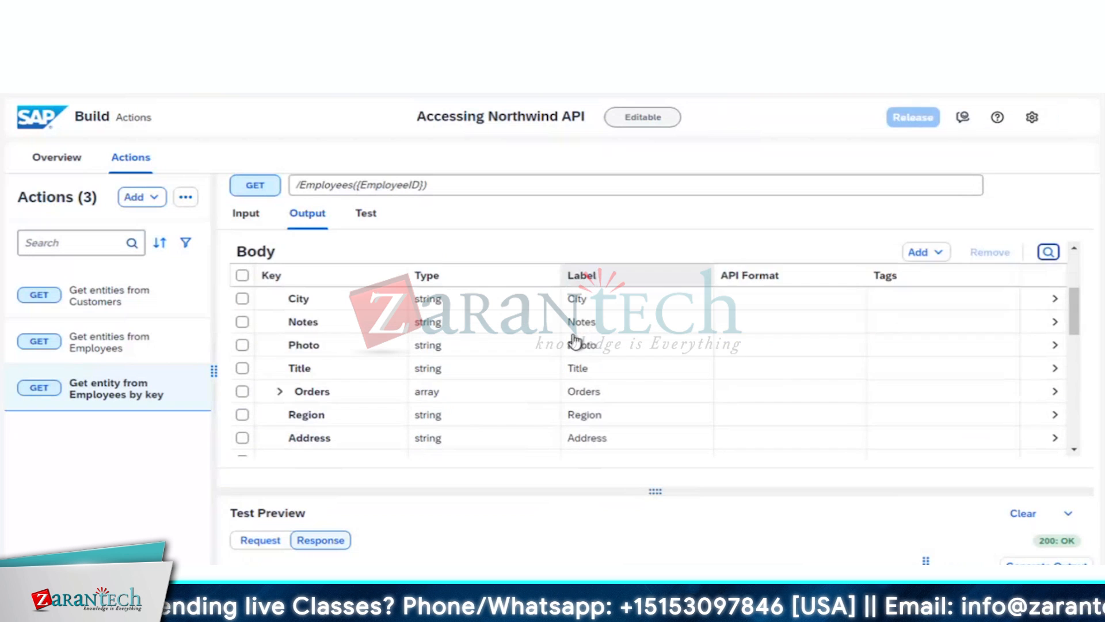
pyautogui.scroll(-2, 574, 340)
pyautogui.scroll(-4, 574, 333)
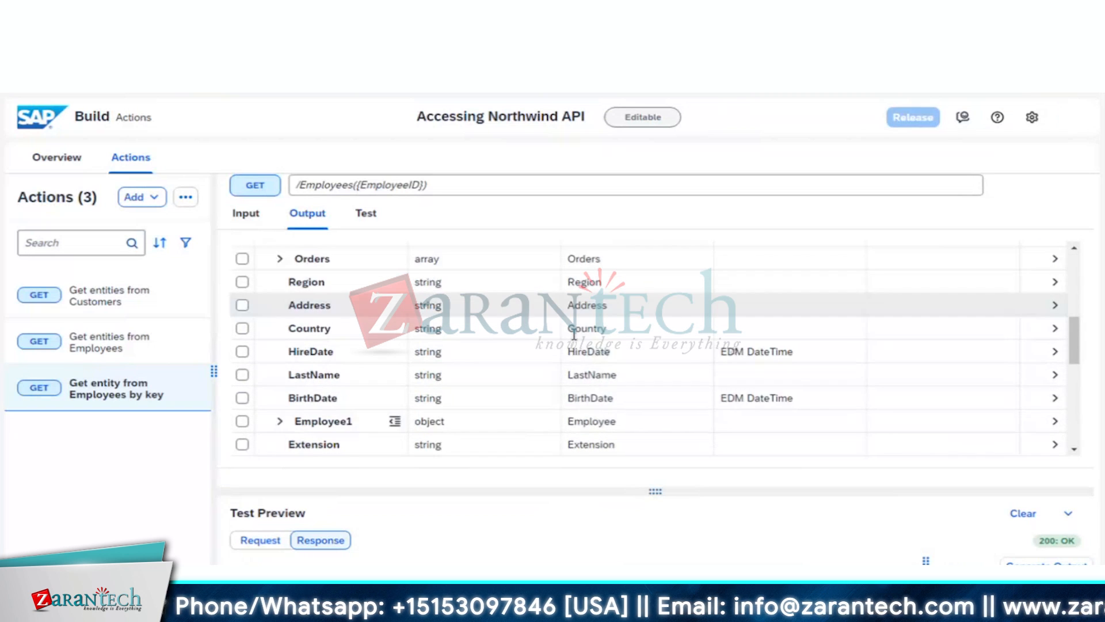
pyautogui.scroll(-4, 574, 332)
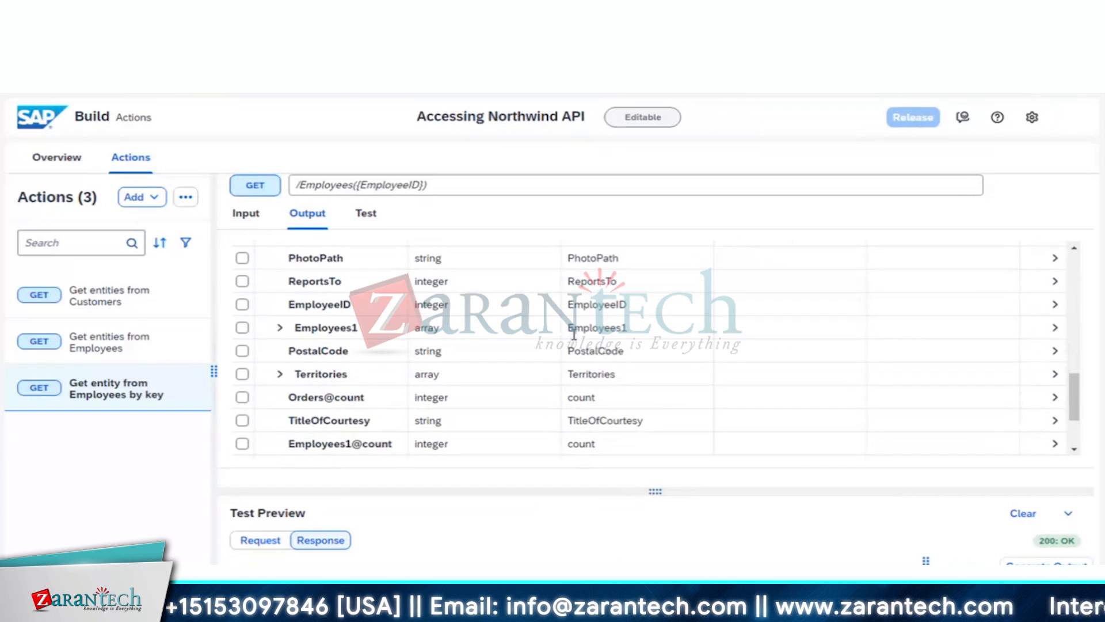
pyautogui.scroll(8, 574, 334)
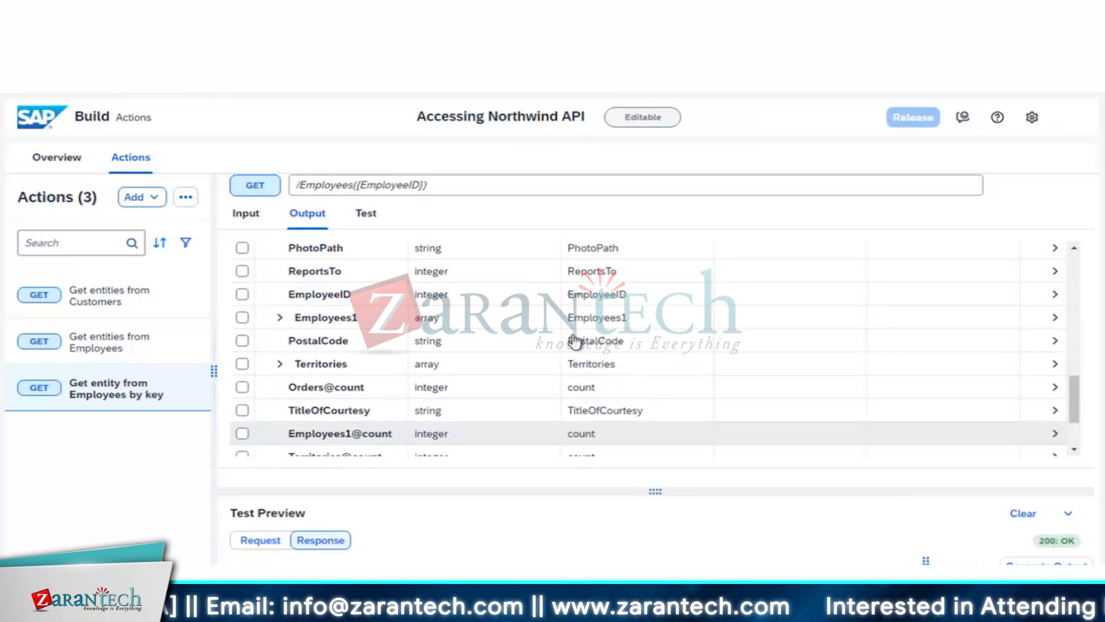
pyautogui.scroll(1, 574, 341)
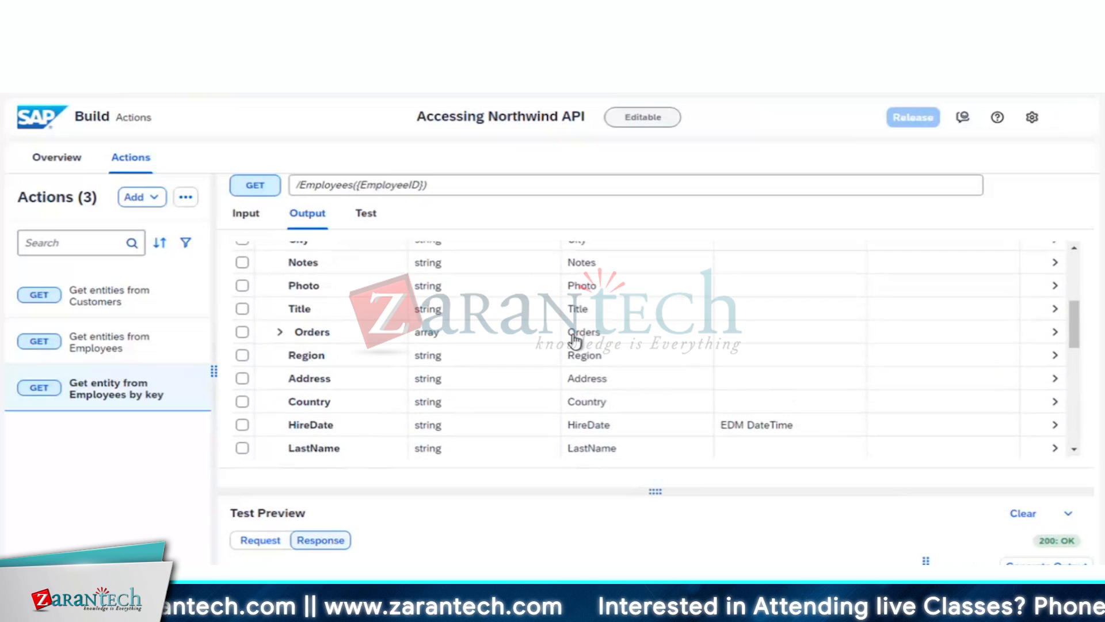
pyautogui.scroll(3, 574, 340)
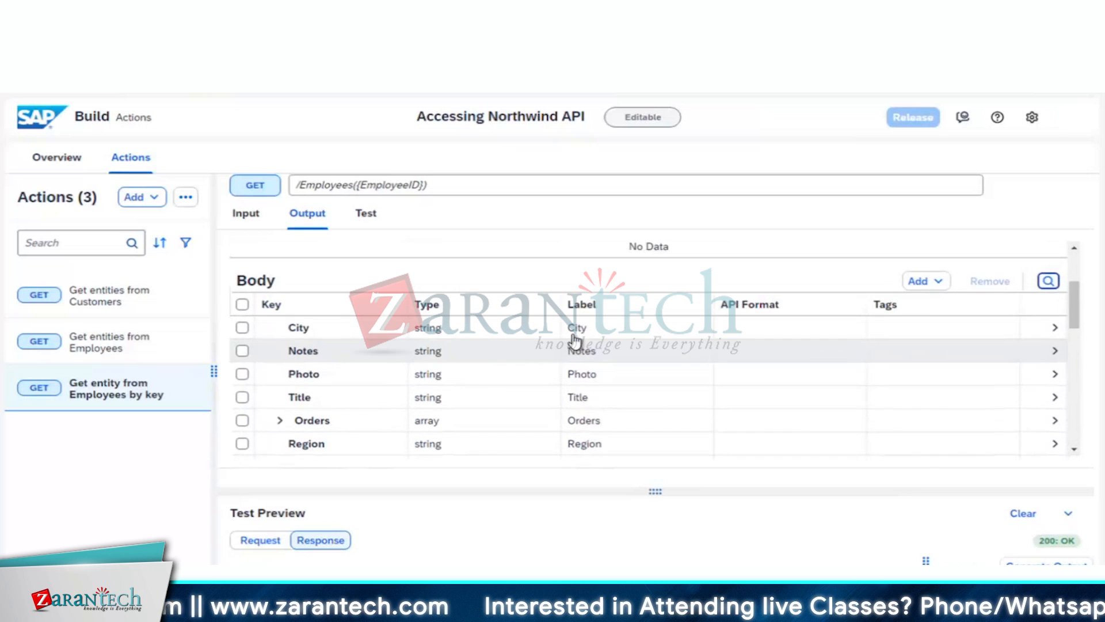
# - Return to the test settings and enlarge the test preview to compare the response with the output definition
pyautogui.click(368, 214)
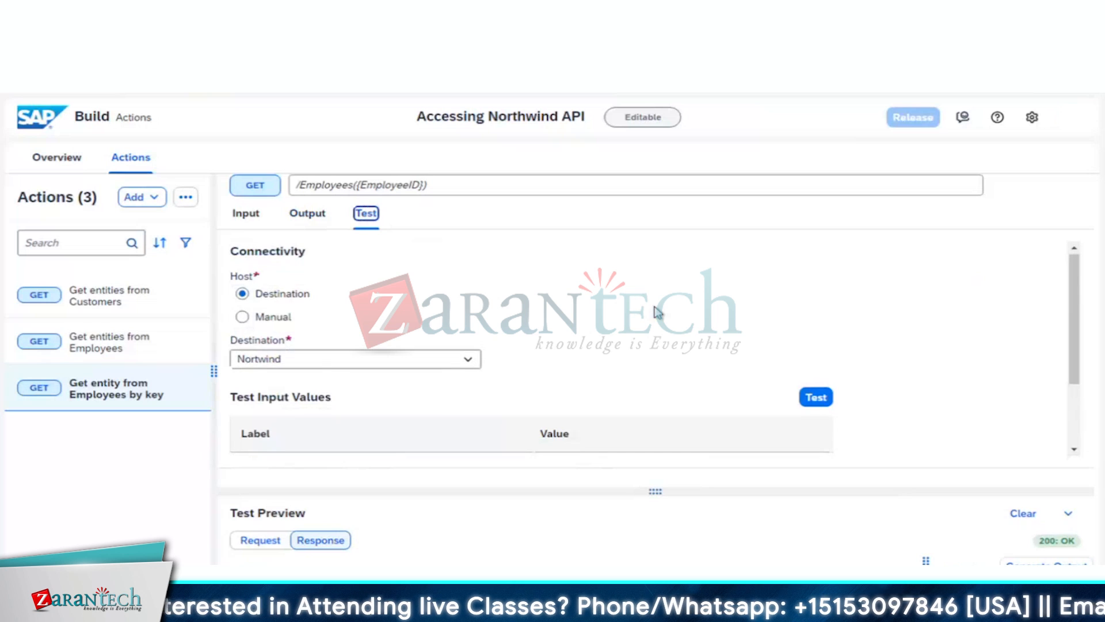
pyautogui.scroll(-2, 648, 309)
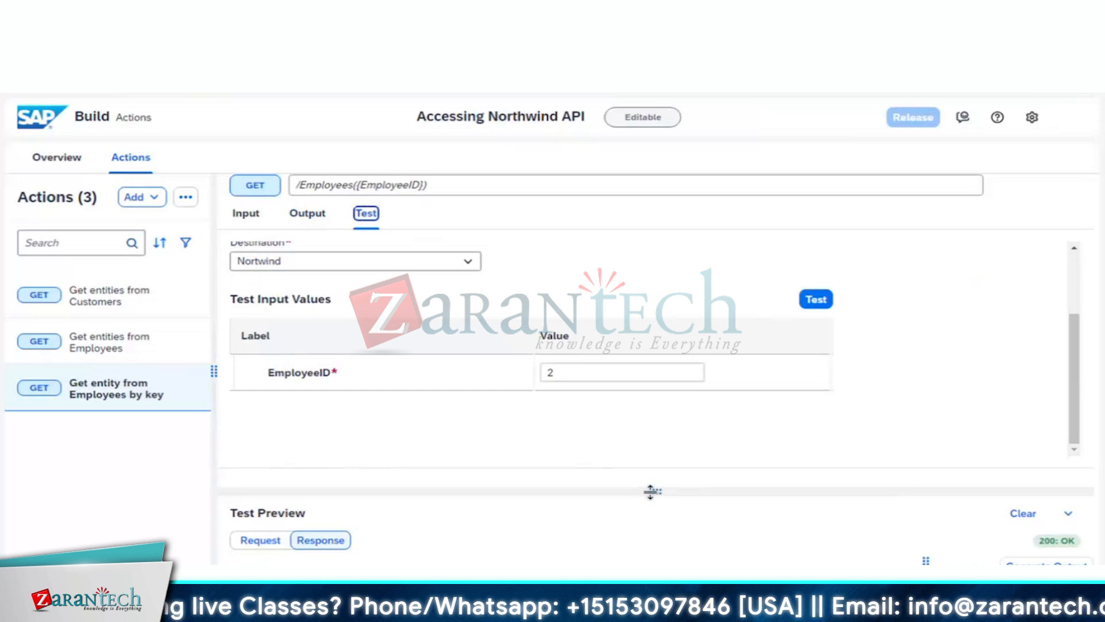
pyautogui.moveTo(651, 491); pyautogui.dragTo(654, 200)
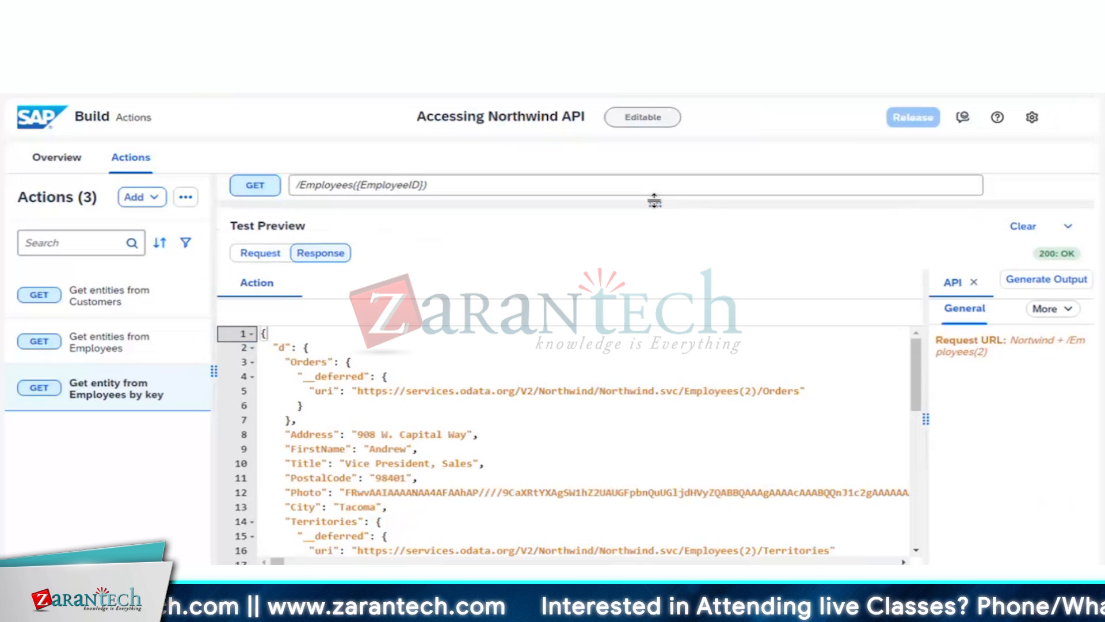
# - Switch to Get entities from Customers, saving the pending changes, and show the body section of its output
pyautogui.click(138, 292)
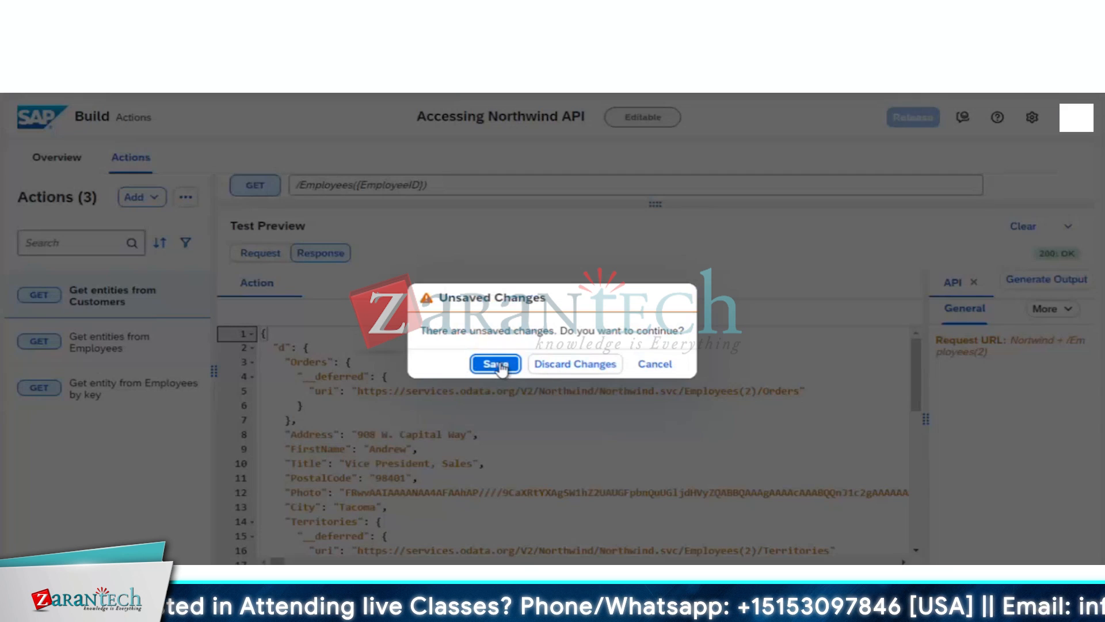
pyautogui.click(499, 365)
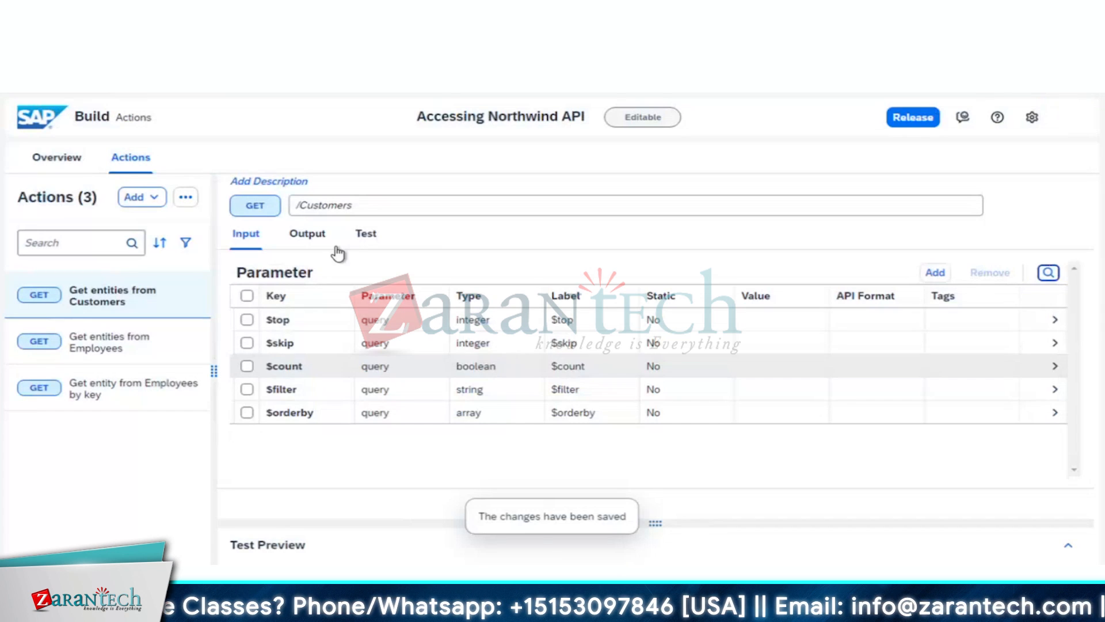
pyautogui.click(307, 233)
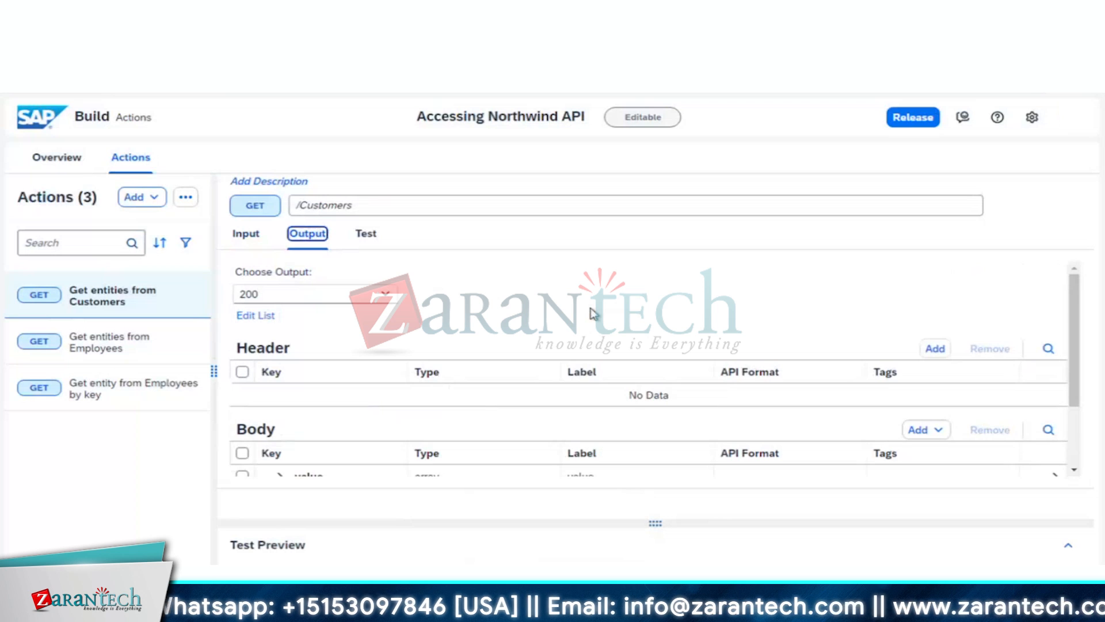
pyautogui.scroll(-1, 593, 313)
pyautogui.scroll(-1, 593, 313)
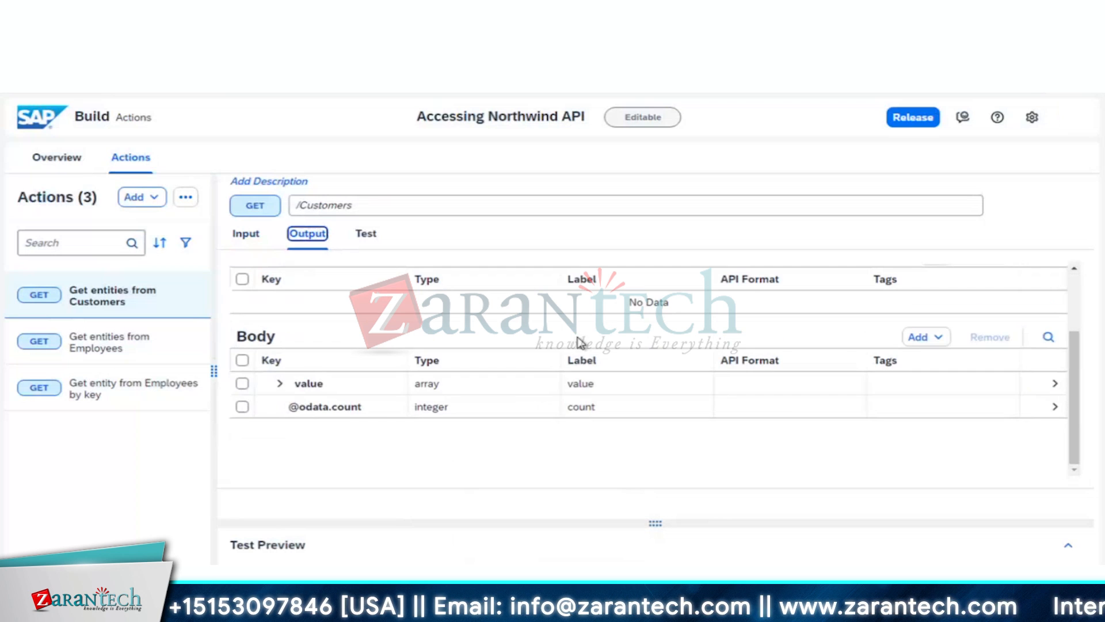
# - Expand the value array and its nested Orders array in the Customers output body and look through their fields
pyautogui.click(280, 383)
pyautogui.scroll(-2, 357, 399)
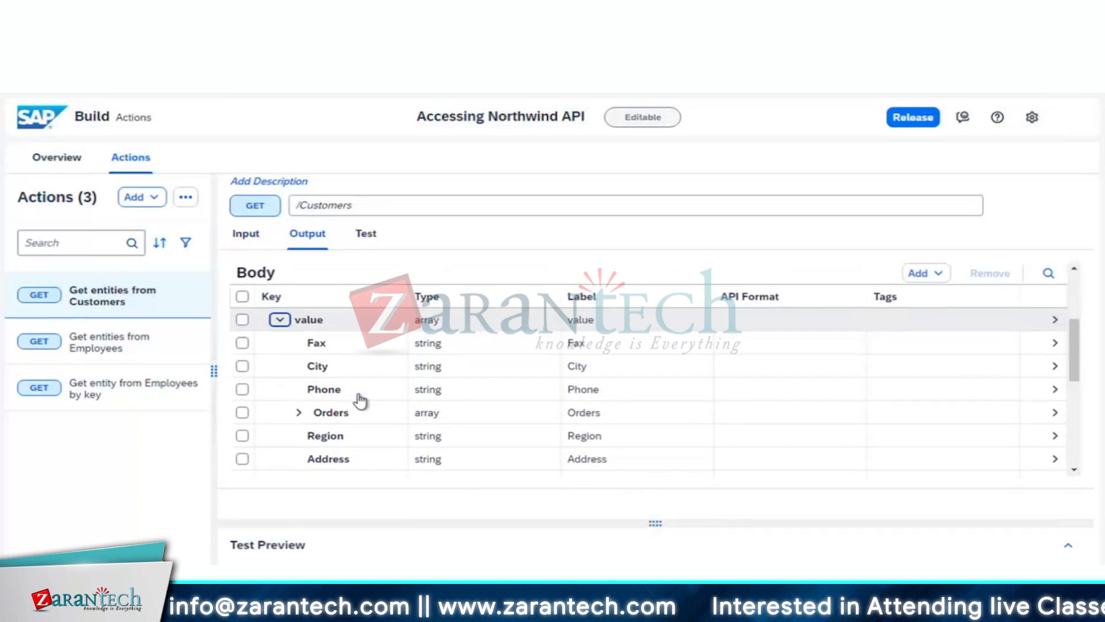
pyautogui.click(300, 413)
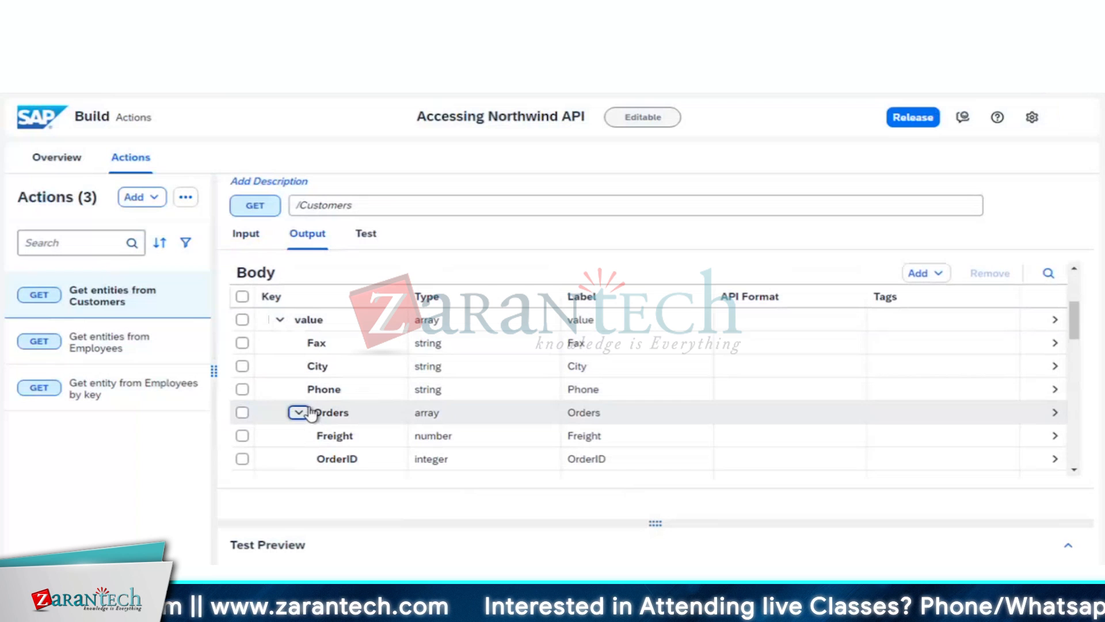
pyautogui.scroll(-2, 368, 419)
pyautogui.scroll(-3, 368, 419)
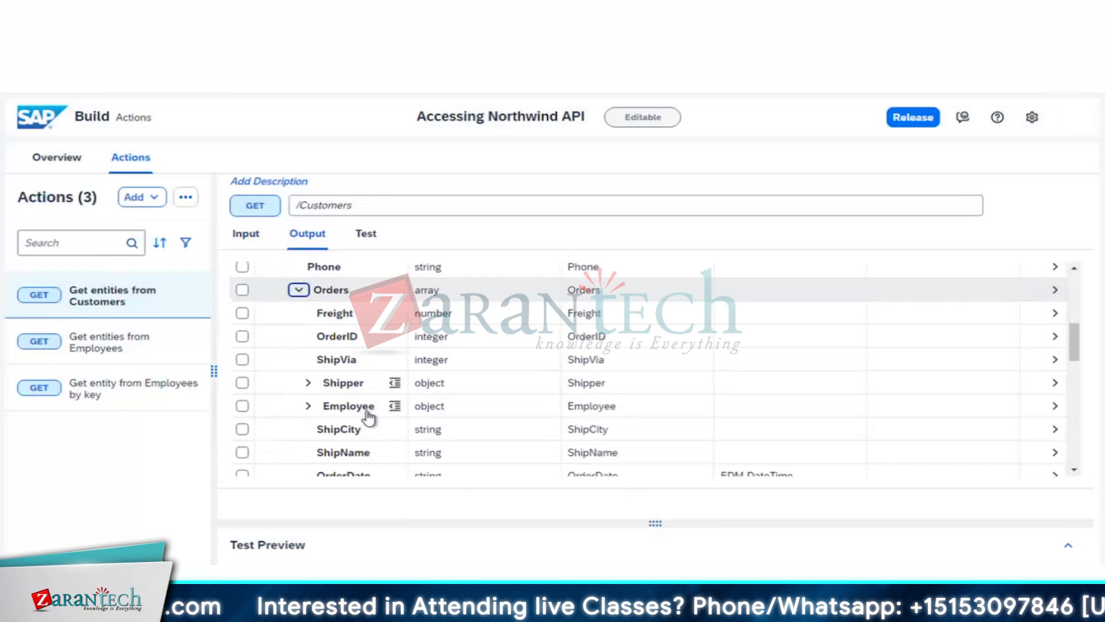
# - Review the Orders array's nested fields and the remaining customer fields in the Customers output body
pyautogui.scroll(-3, 369, 418)
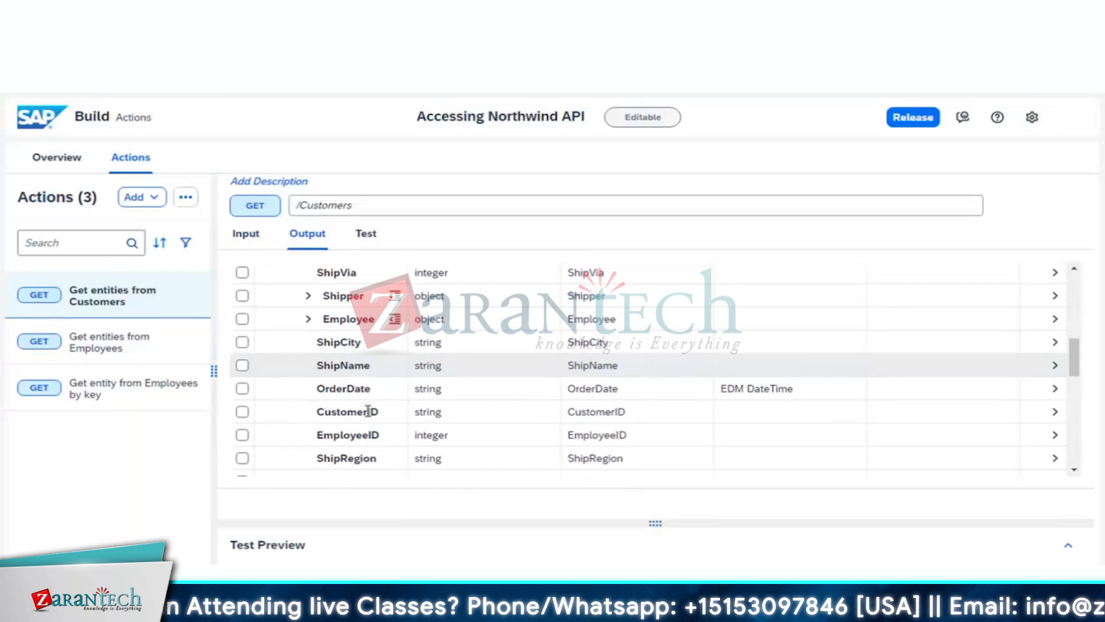
pyautogui.scroll(-9, 369, 411)
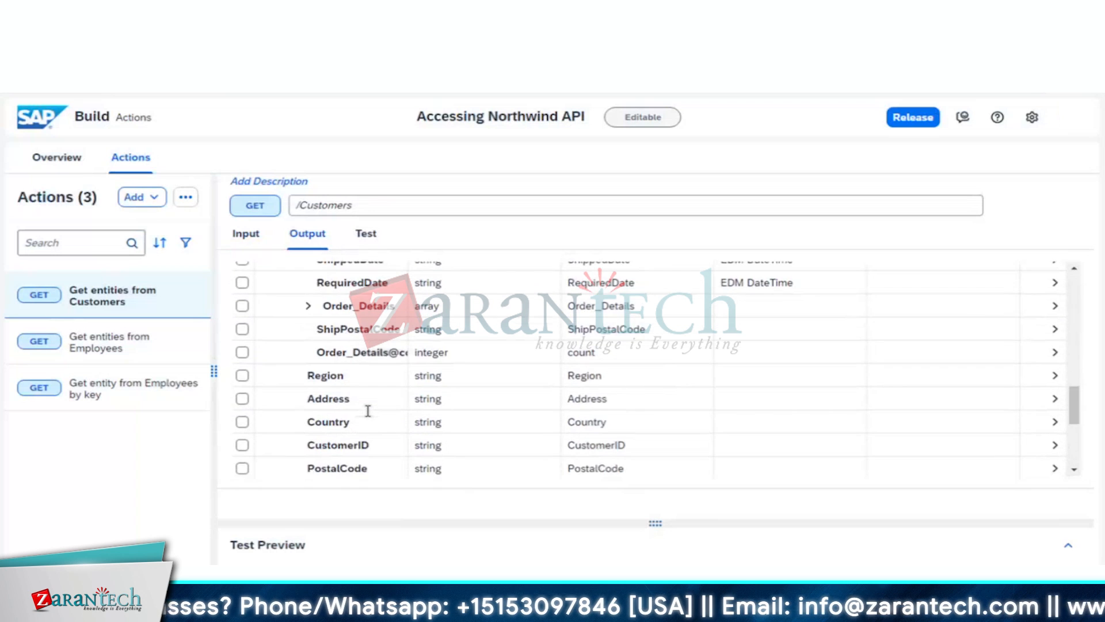
pyautogui.scroll(-1, 368, 410)
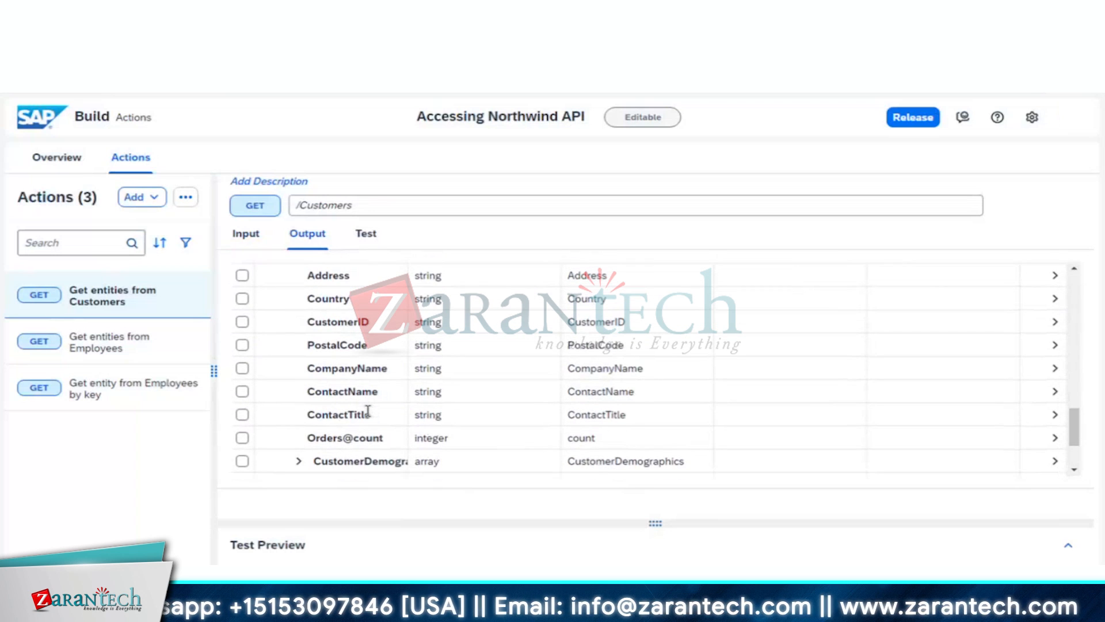
pyautogui.scroll(-1, 368, 411)
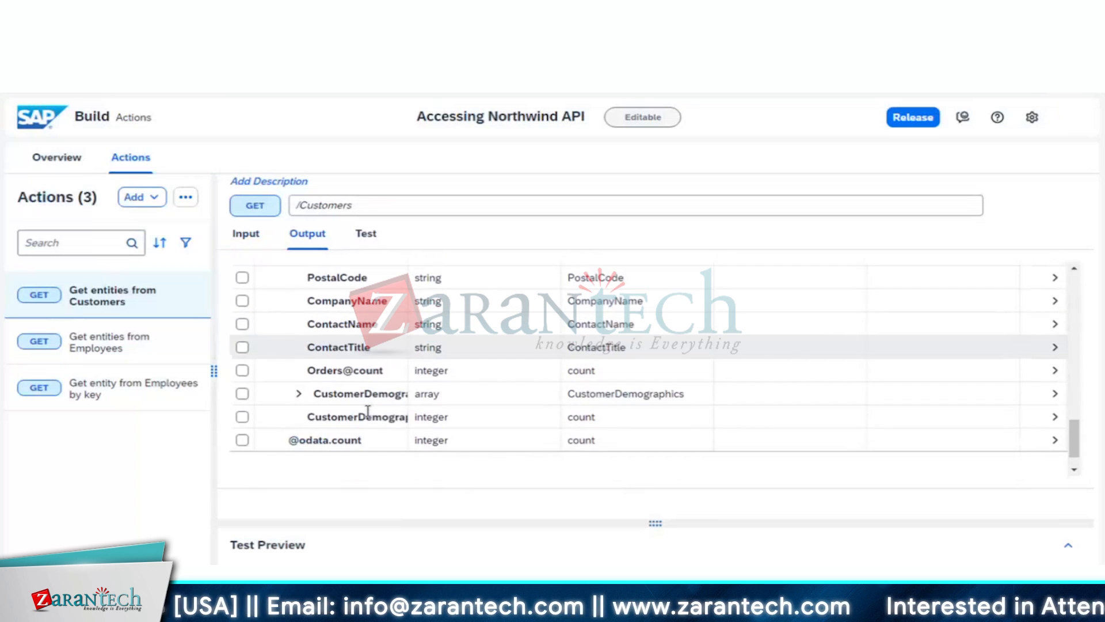
pyautogui.scroll(3, 368, 411)
pyautogui.scroll(7, 368, 411)
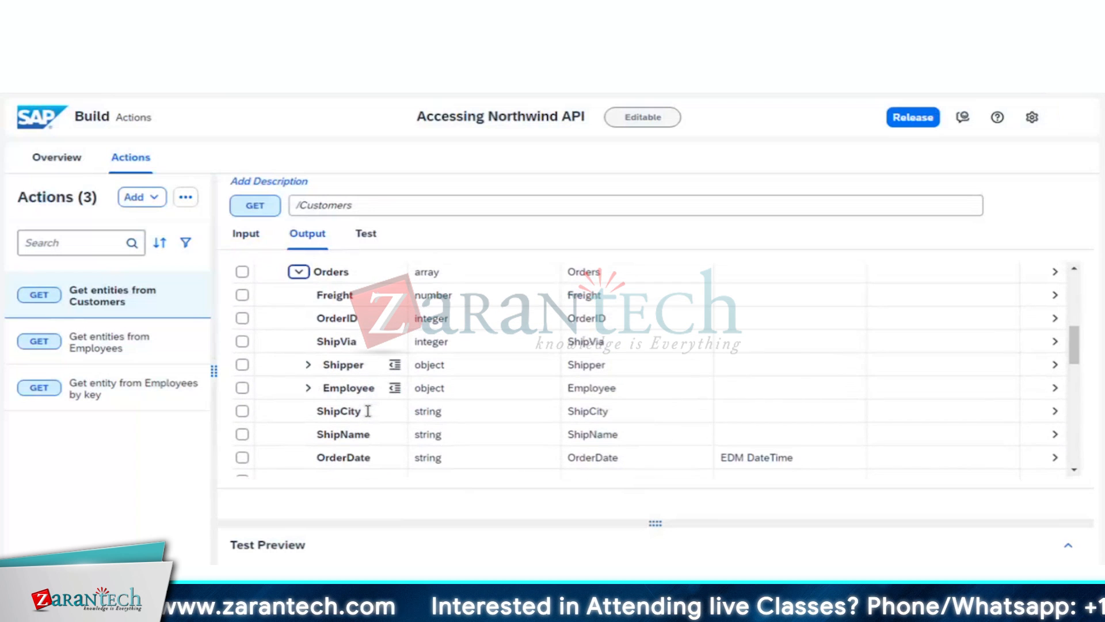
pyautogui.scroll(2, 368, 410)
pyautogui.scroll(-3, 368, 410)
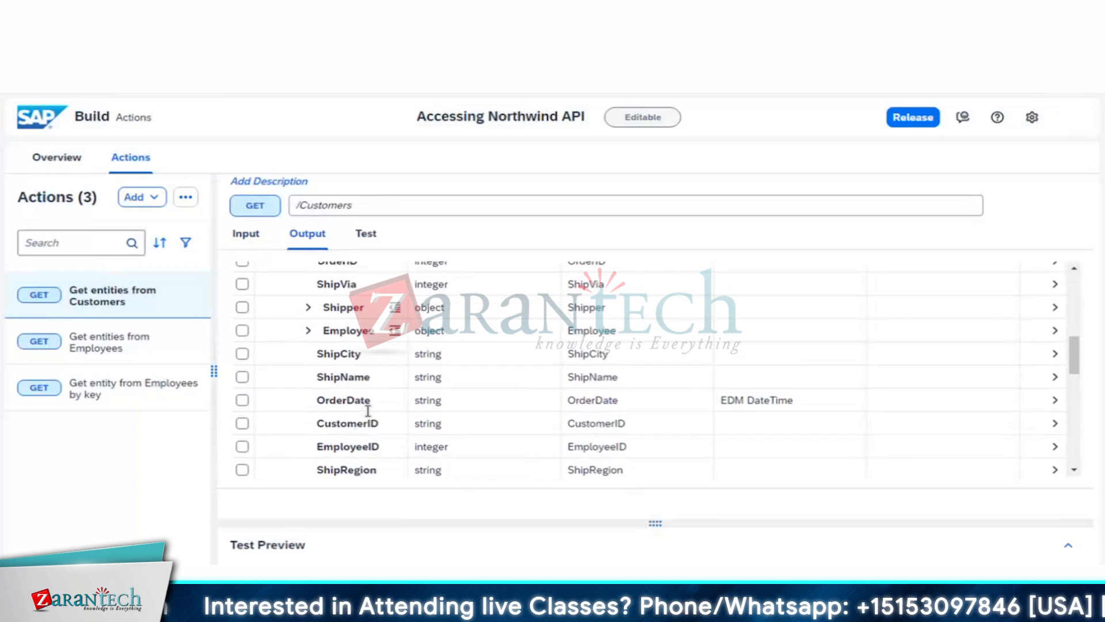
pyautogui.scroll(-3, 368, 410)
pyautogui.scroll(-5, 368, 411)
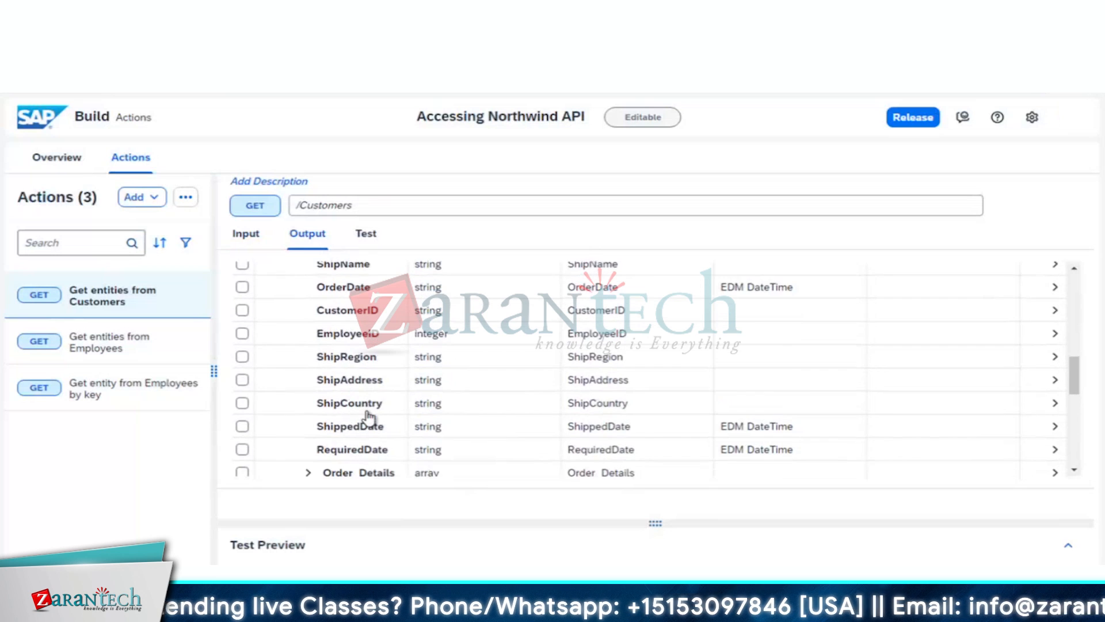
# - Remove the CustomerDemographics array and its count field from the value array in the Customers output body
pyautogui.scroll(-6, 368, 417)
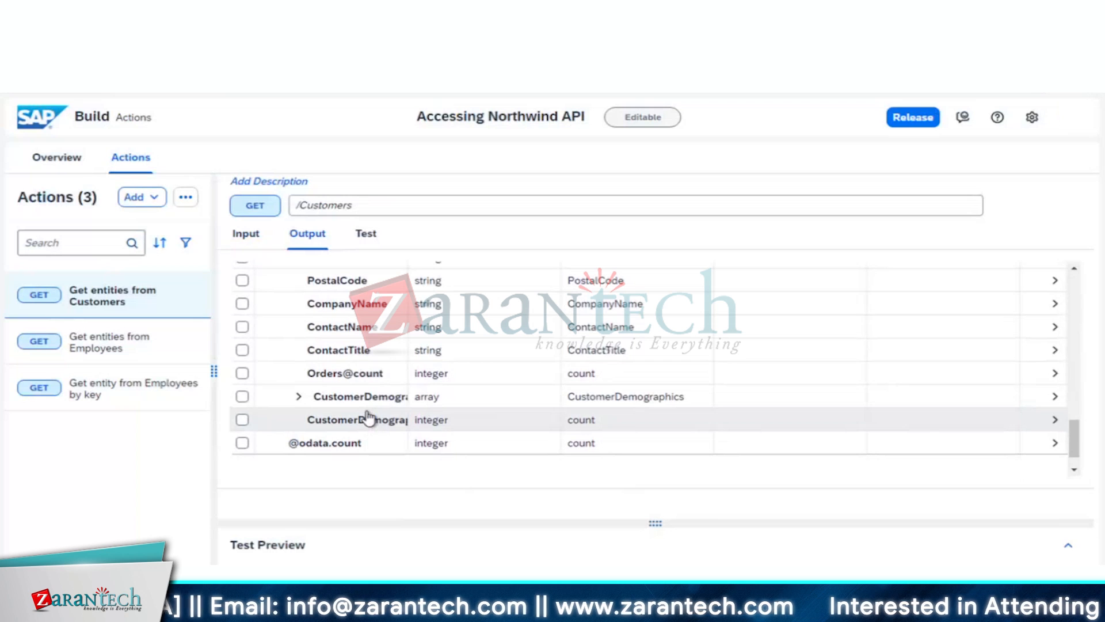
pyautogui.click(242, 400)
pyautogui.click(241, 421)
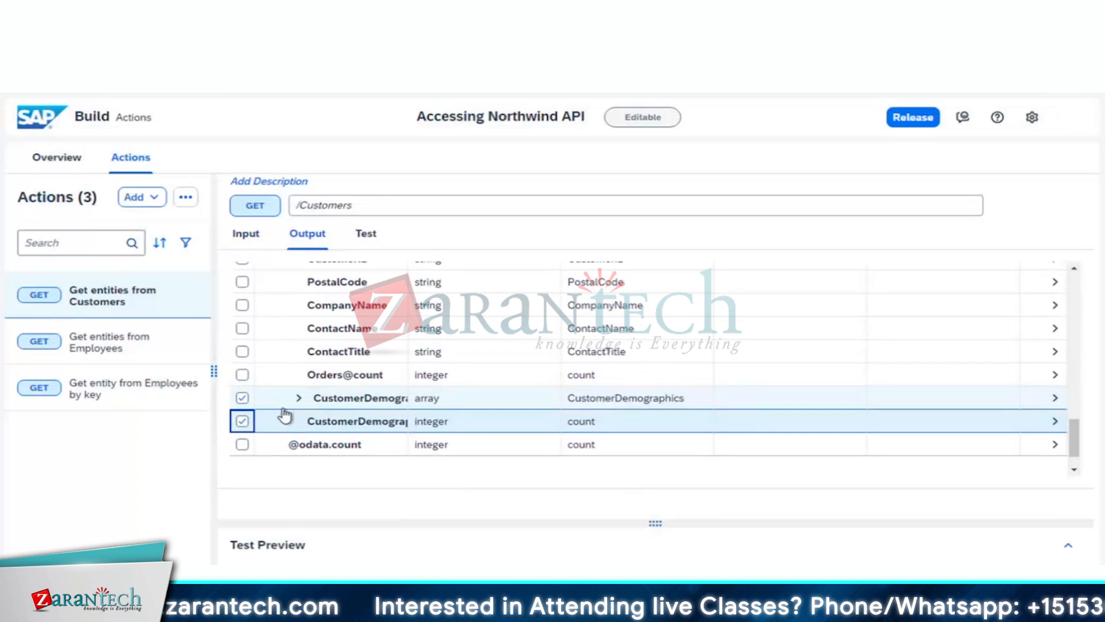
pyautogui.scroll(10, 772, 323)
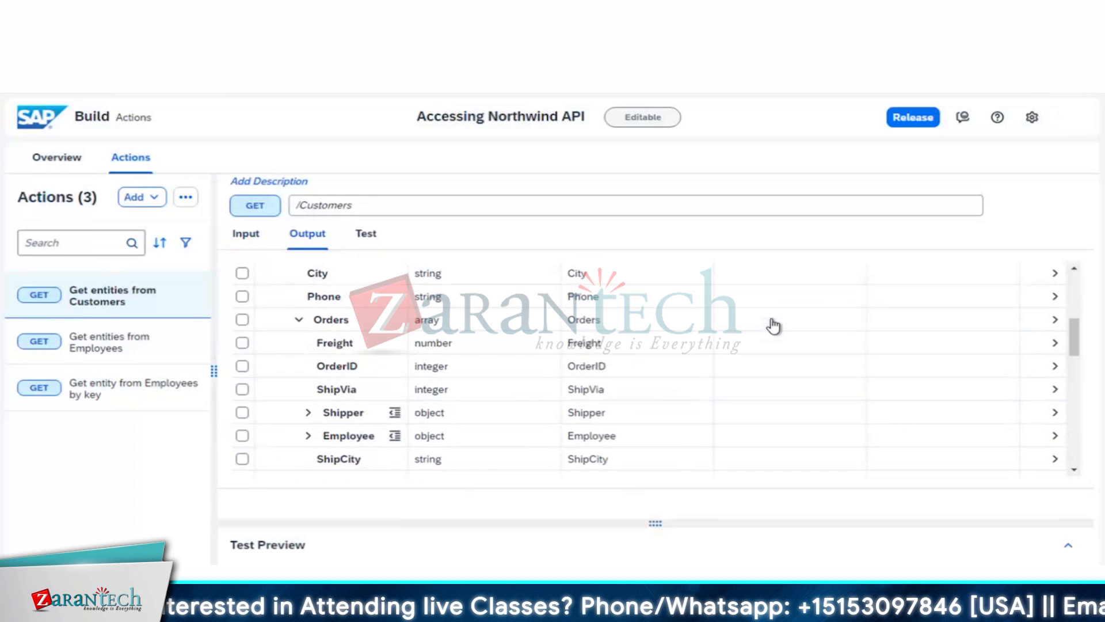
pyautogui.scroll(5, 773, 326)
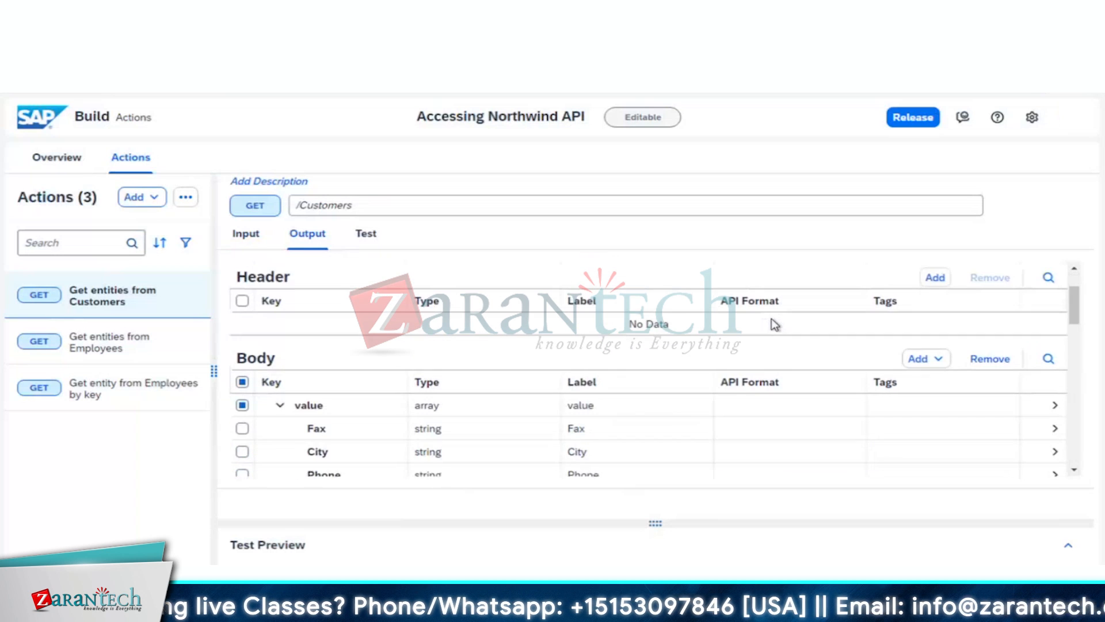
pyautogui.scroll(-1, 774, 324)
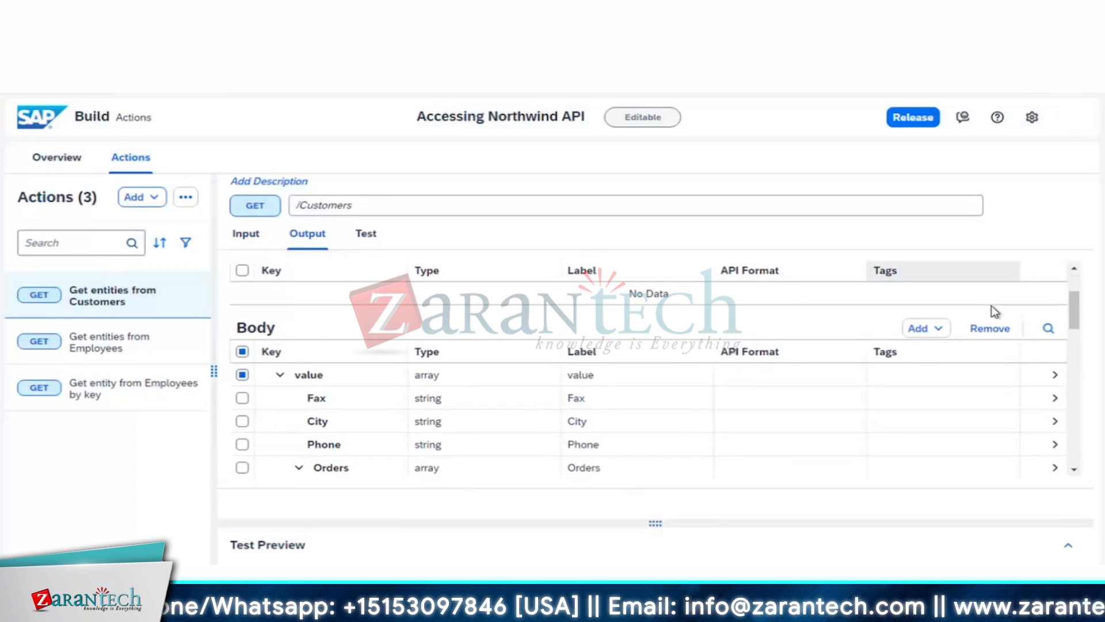
pyautogui.click(991, 330)
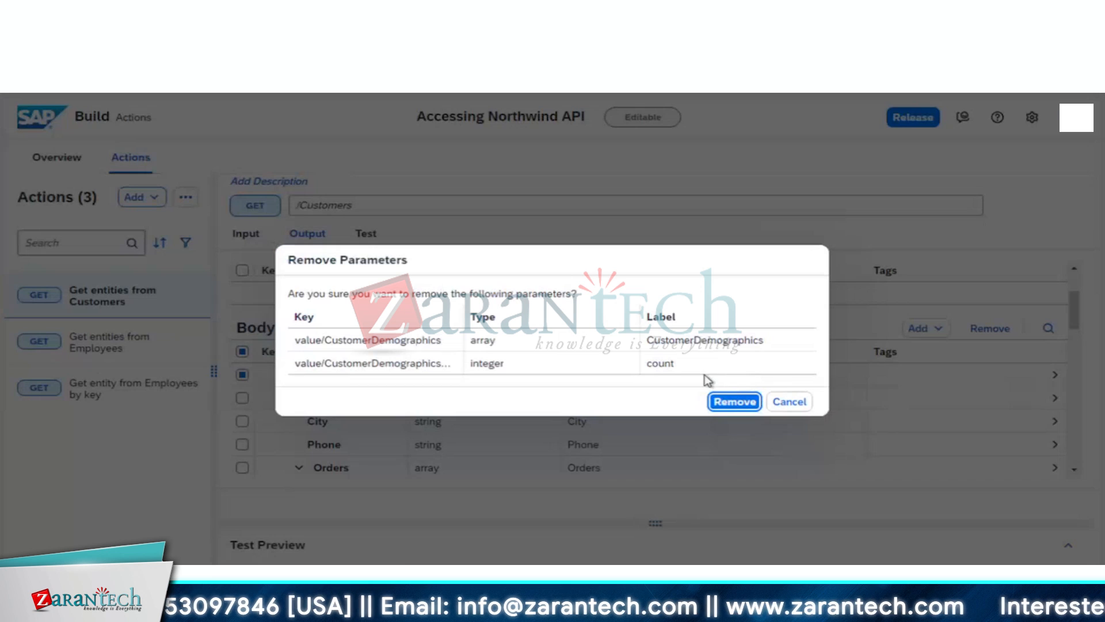
pyautogui.click(731, 403)
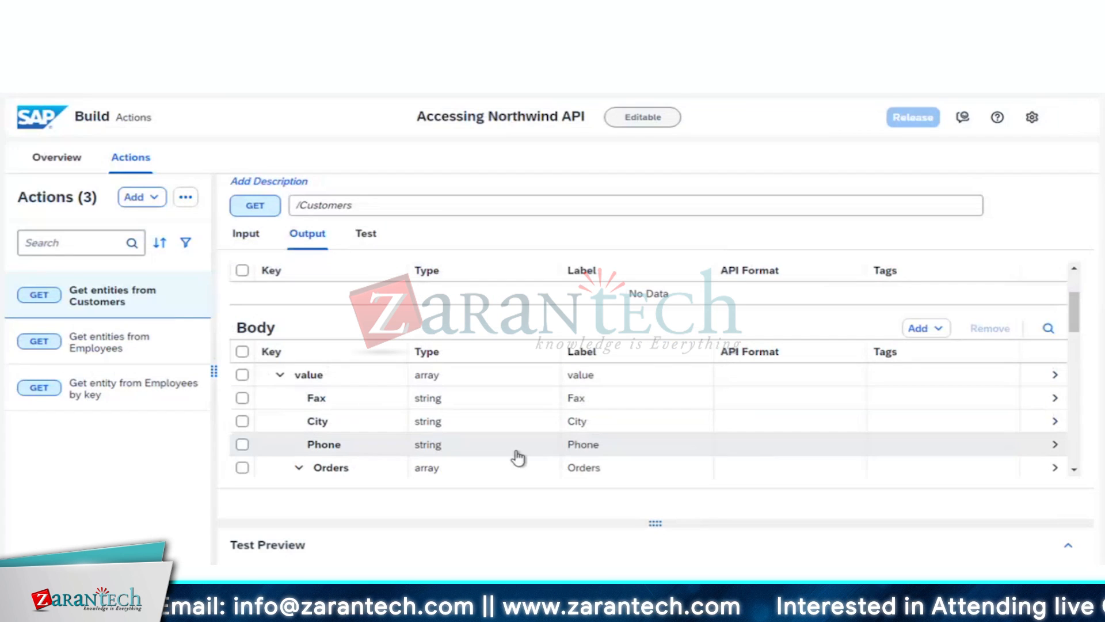
# - Remove the Orders array with all its nested fields from the value array in the Customers output body
pyautogui.scroll(-2, 350, 454)
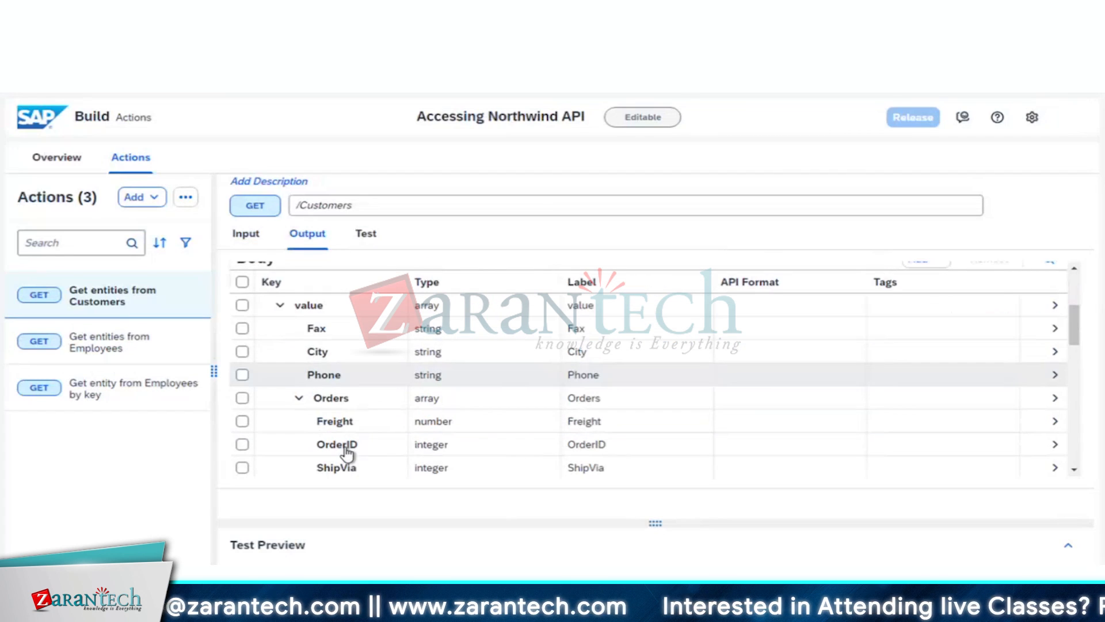
pyautogui.click(243, 398)
pyautogui.scroll(-3, 348, 393)
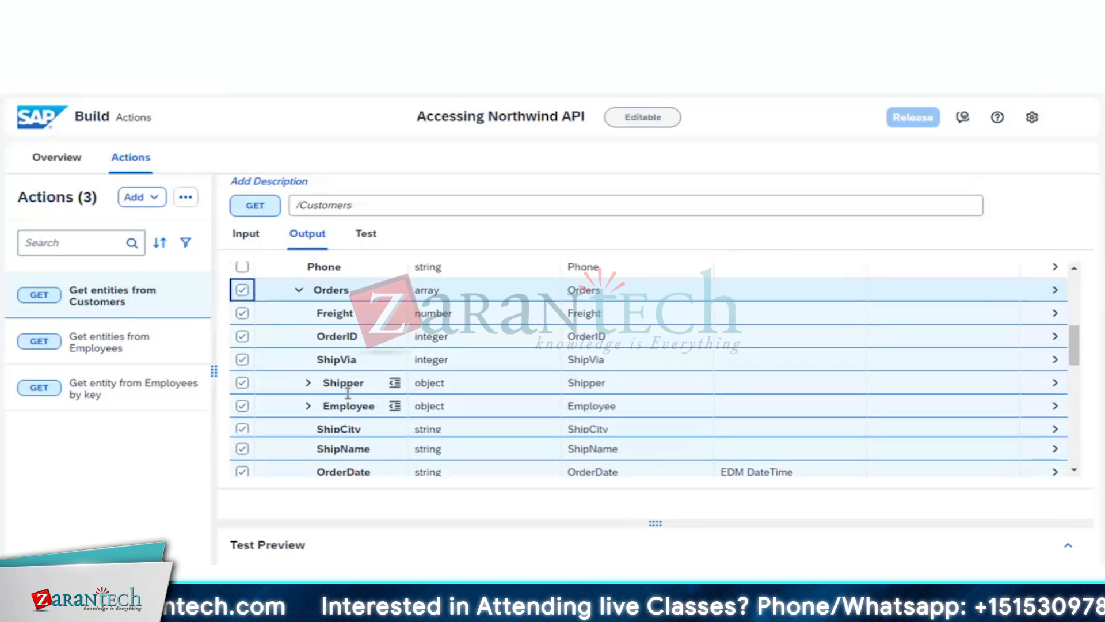
pyautogui.scroll(-5, 347, 394)
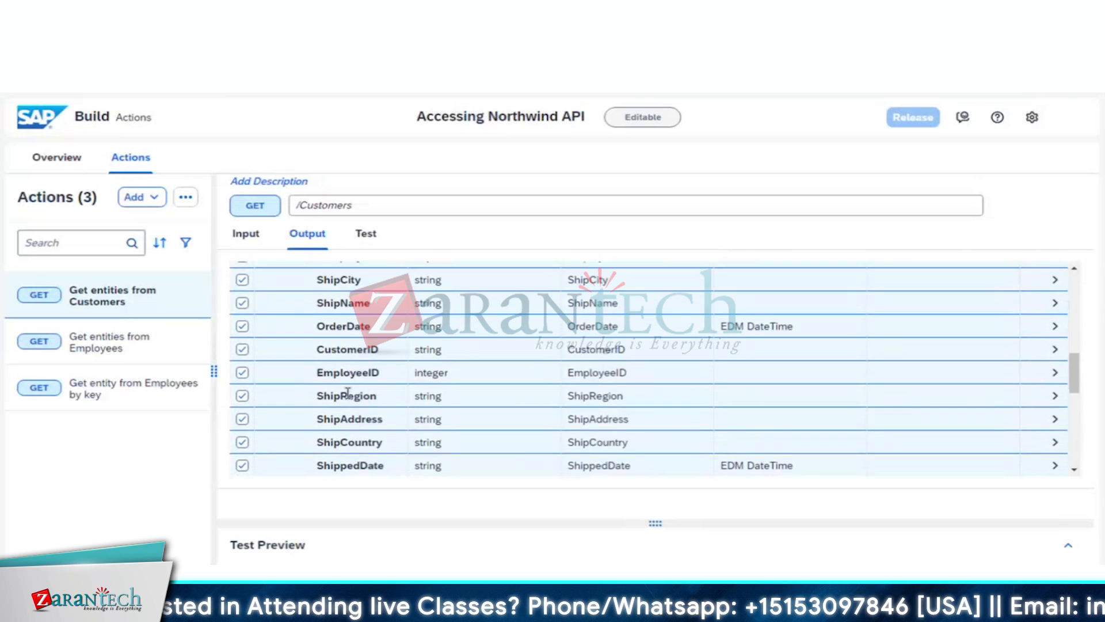
pyautogui.scroll(-4, 348, 393)
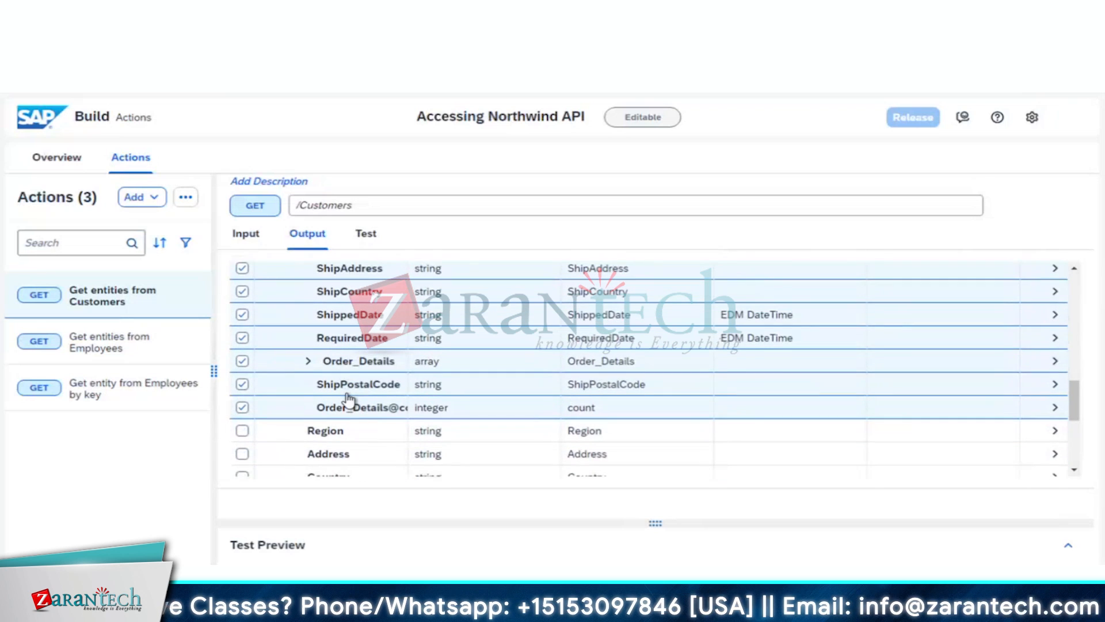
pyautogui.scroll(12, 824, 337)
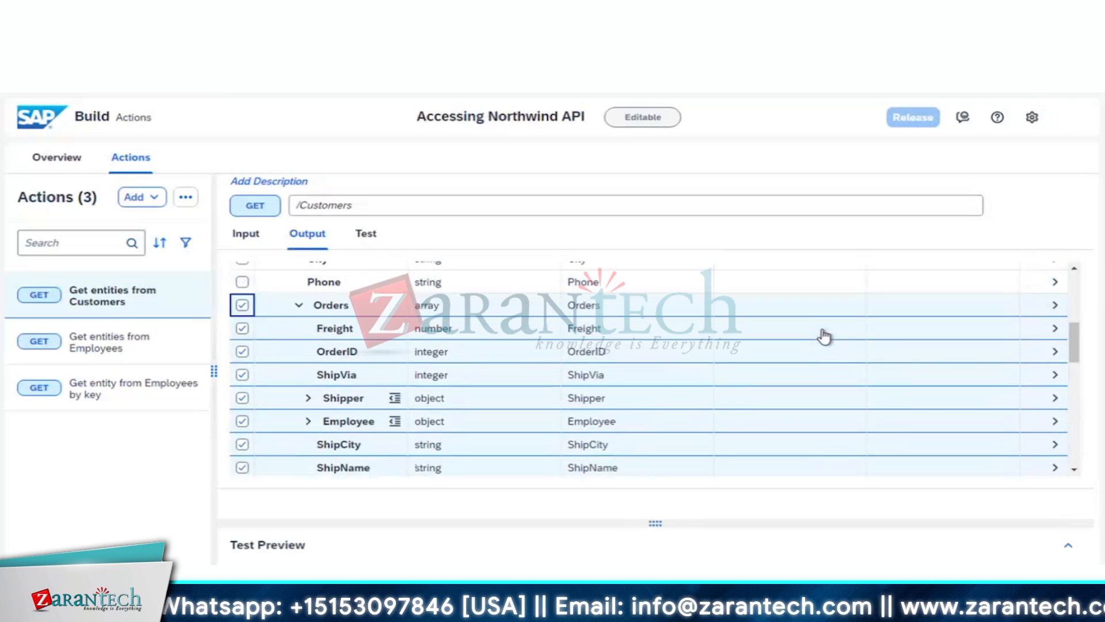
pyautogui.scroll(1, 824, 337)
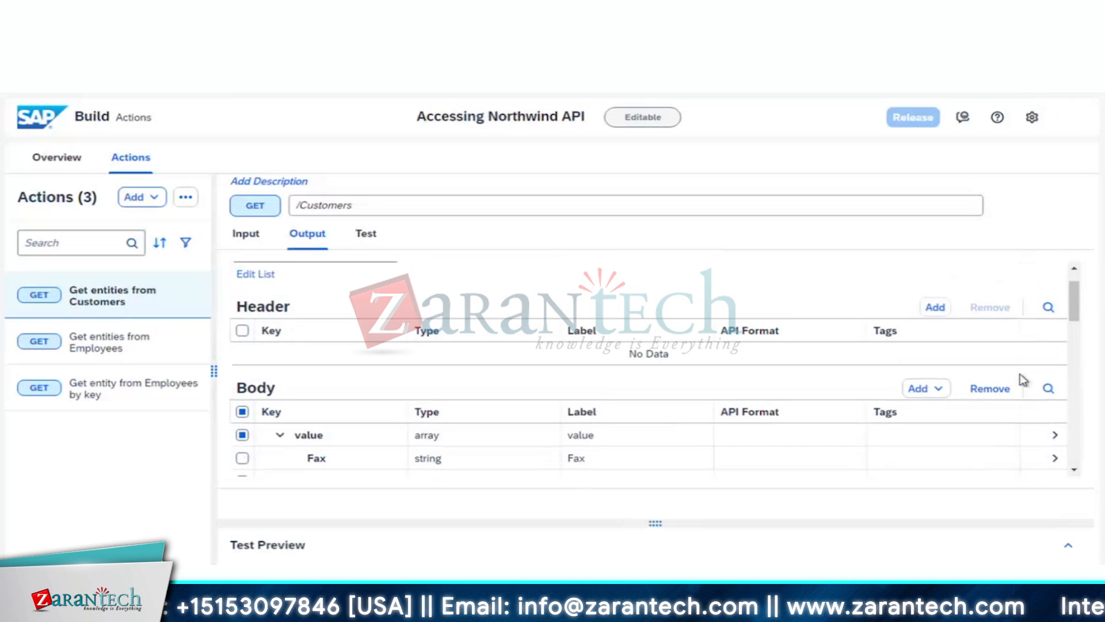
pyautogui.click(987, 391)
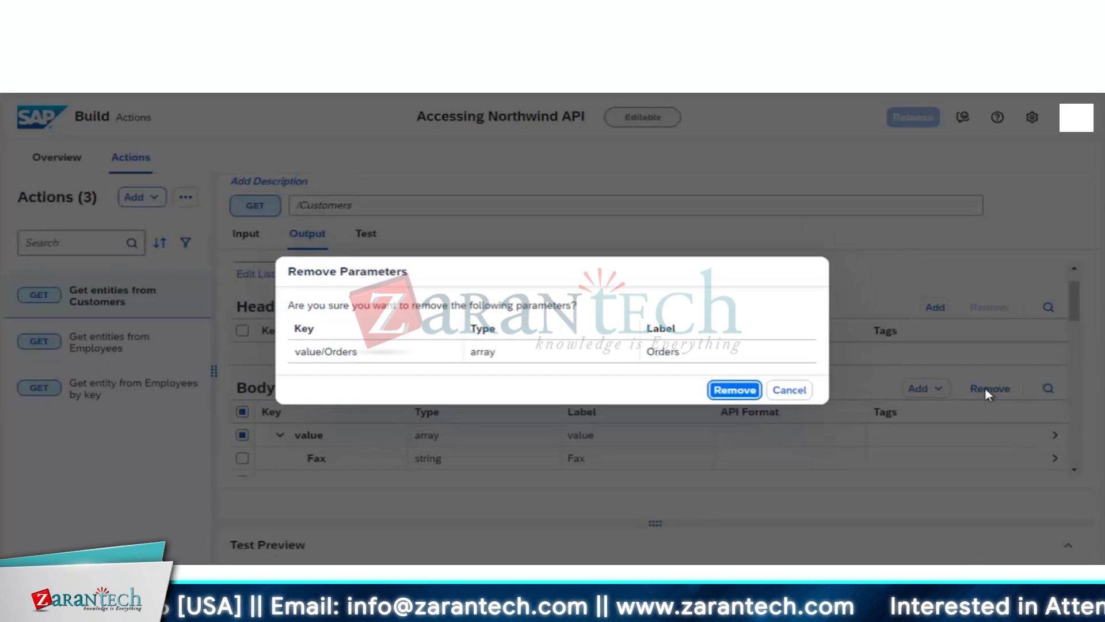
pyautogui.click(735, 390)
# - Run the test of Get entities from Customers without input values and shrink the test preview
pyautogui.scroll(-6, 741, 395)
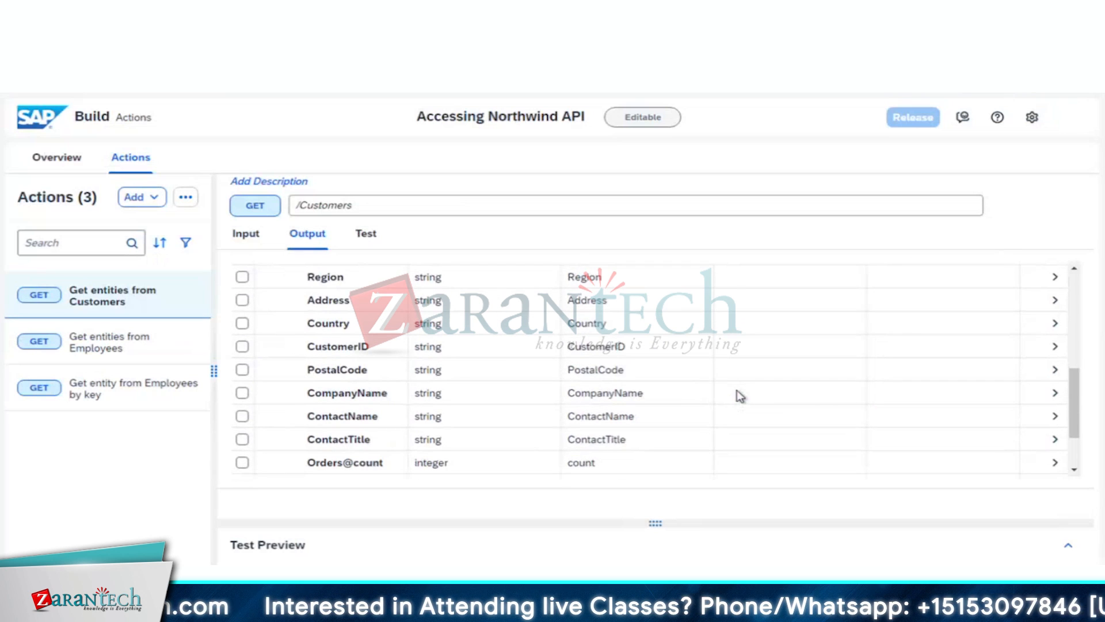
pyautogui.scroll(1, 740, 396)
pyautogui.scroll(3, 741, 396)
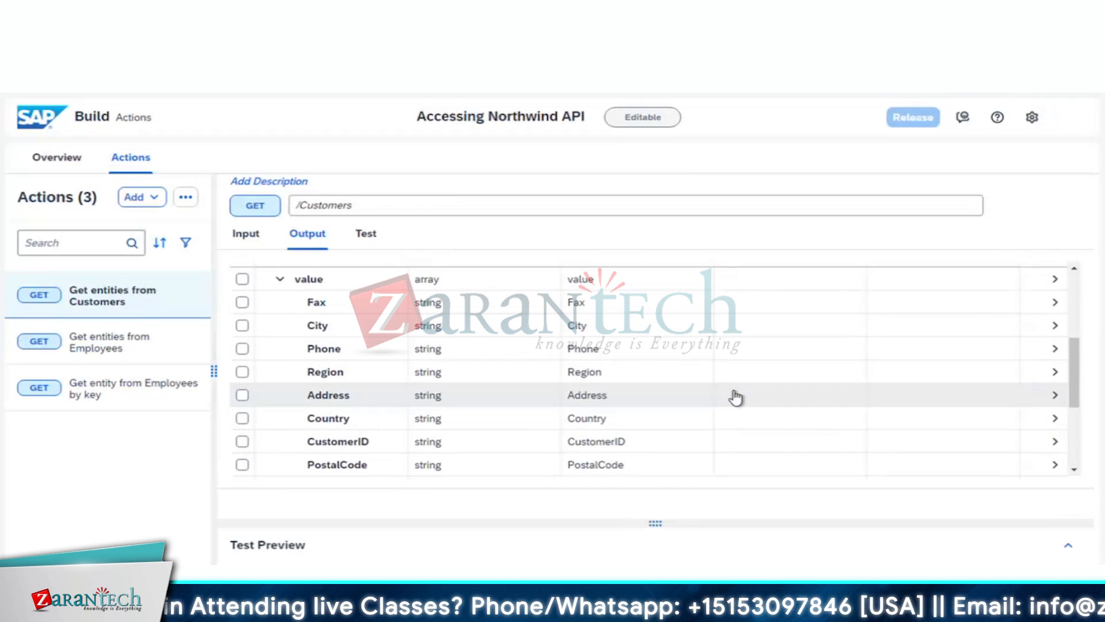
pyautogui.click(368, 233)
pyautogui.scroll(-2, 836, 363)
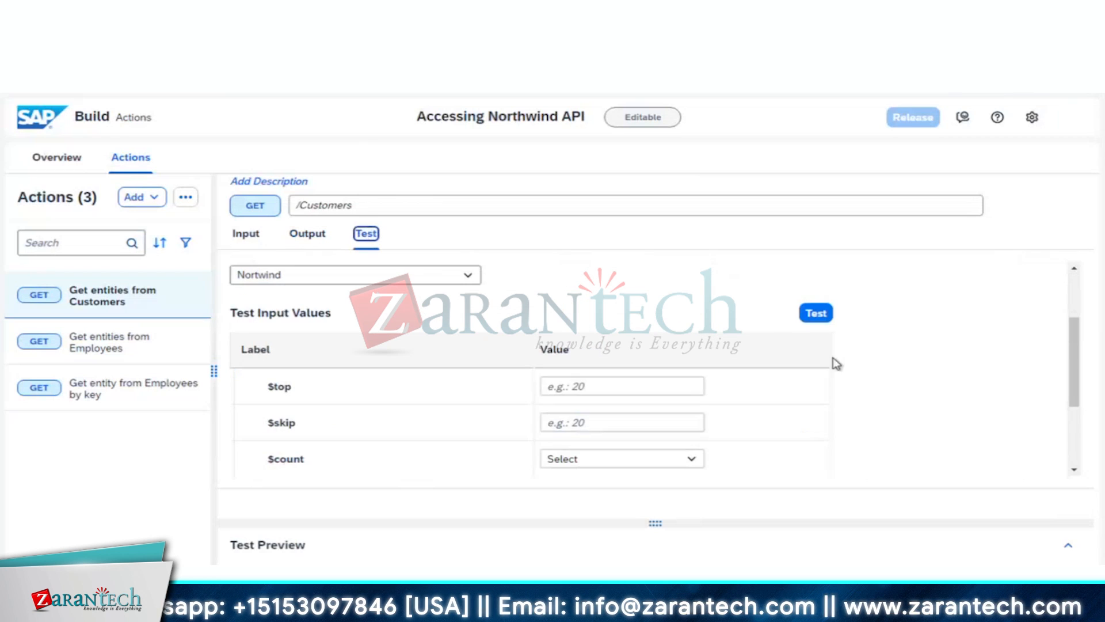
pyautogui.click(827, 316)
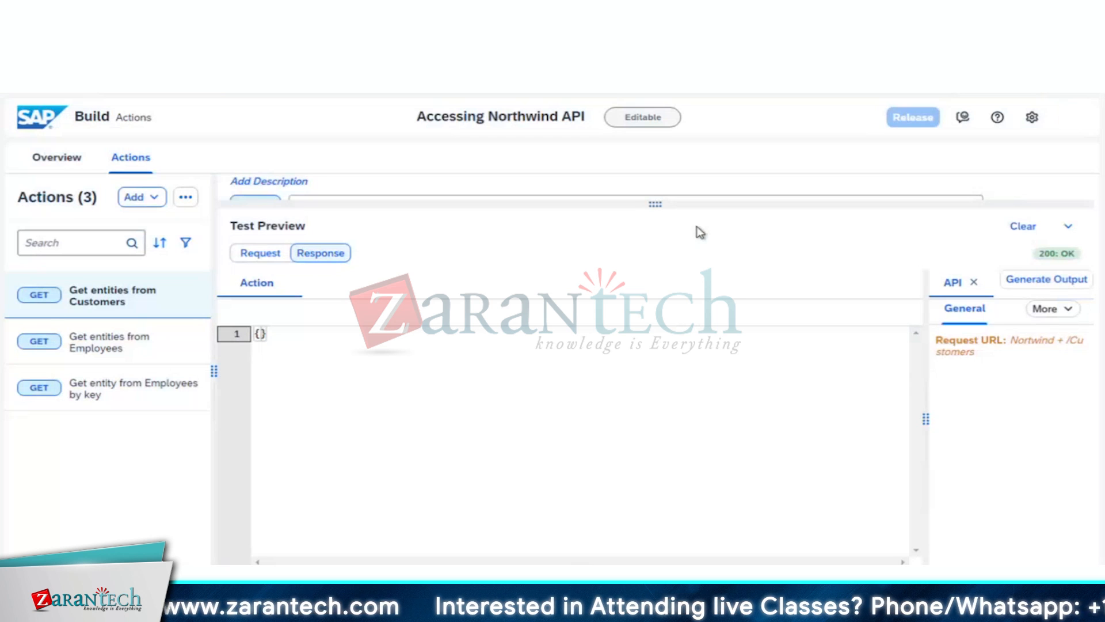
pyautogui.moveTo(658, 233); pyautogui.dragTo(659, 551)
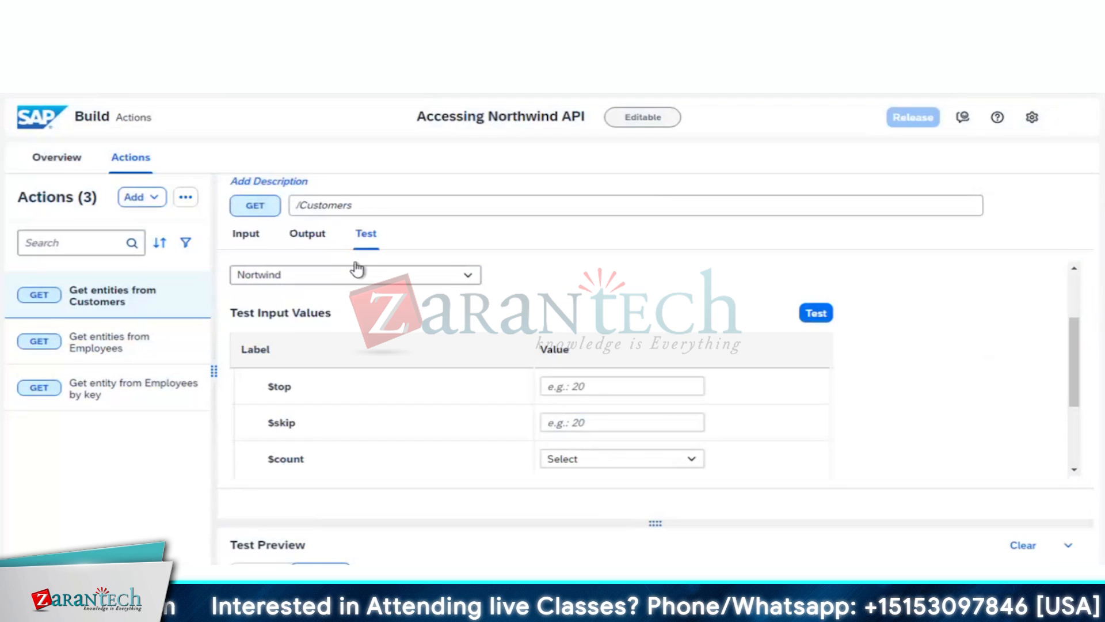
pyautogui.click(308, 233)
pyautogui.scroll(-3, 400, 382)
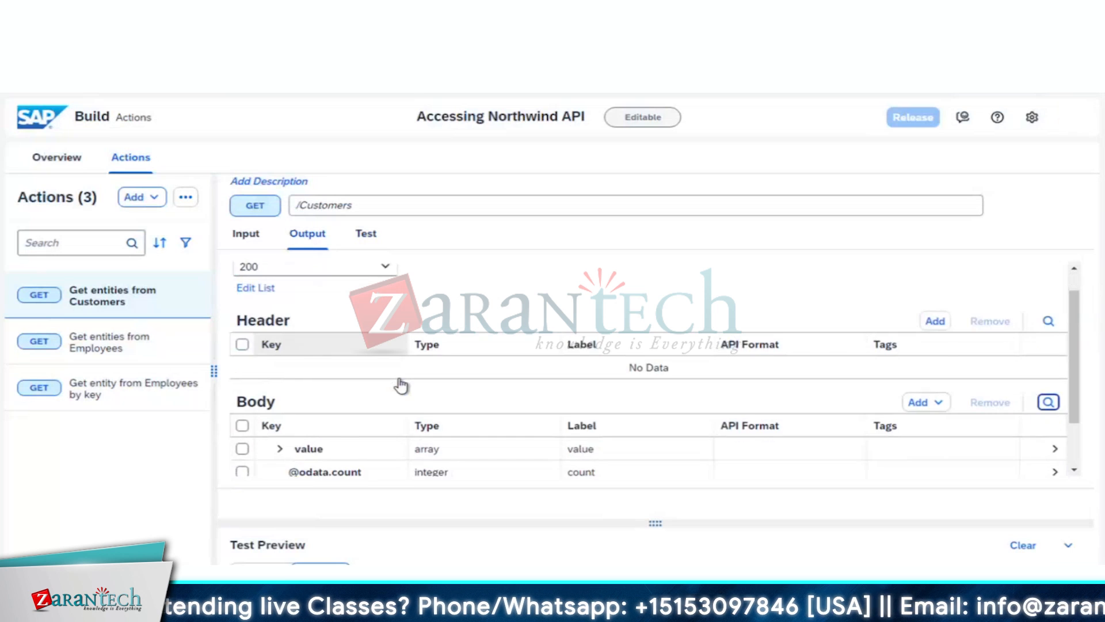
pyautogui.click(280, 383)
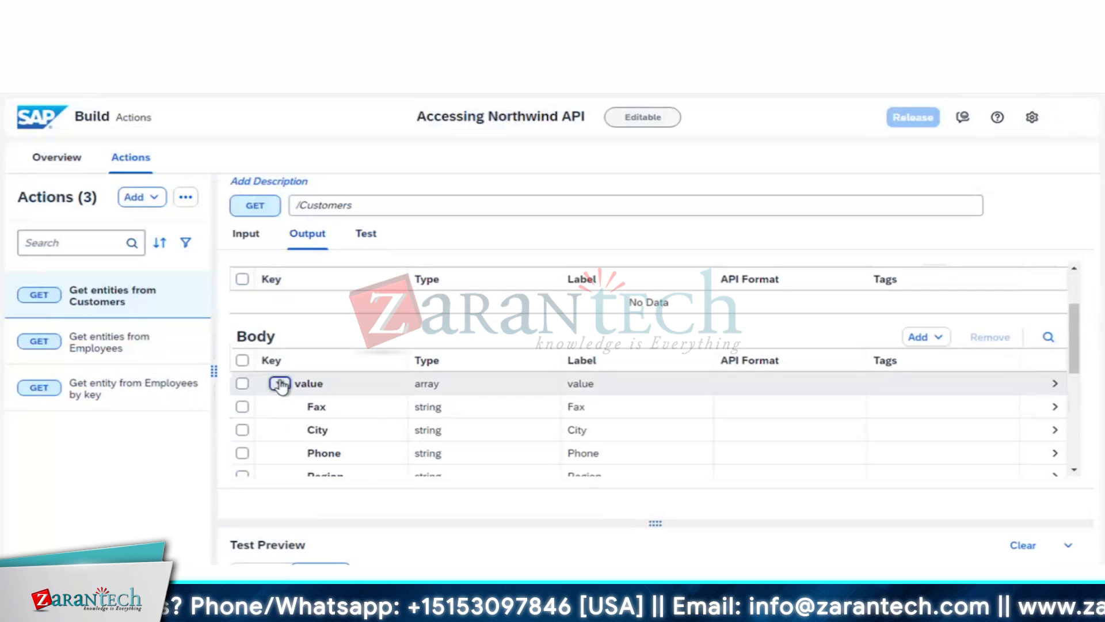
pyautogui.scroll(-2, 379, 416)
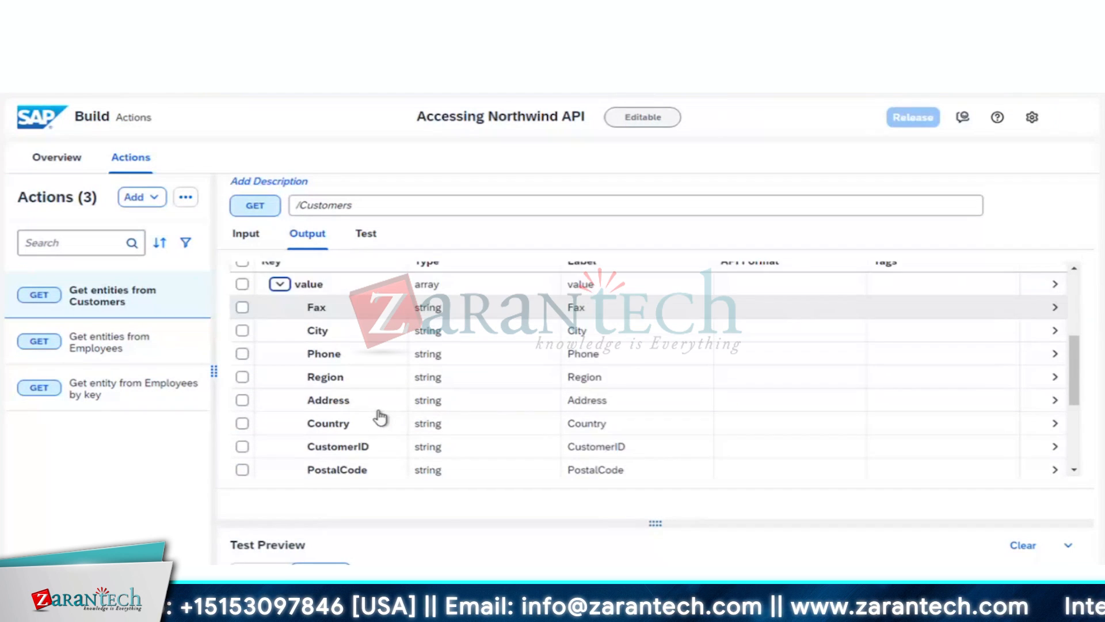
pyautogui.scroll(-5, 380, 416)
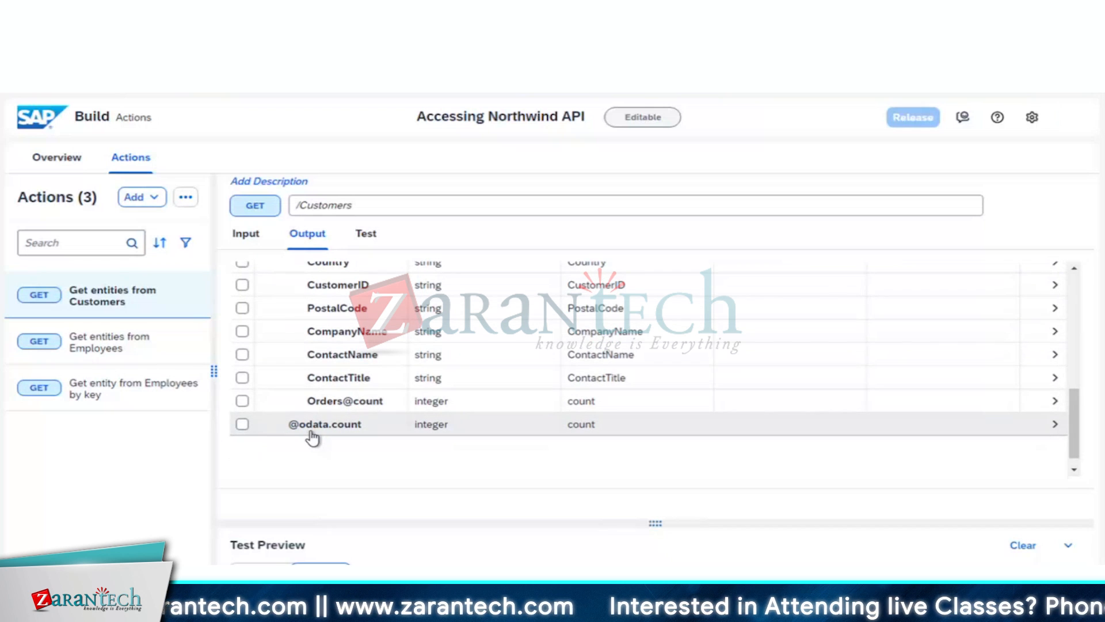
pyautogui.click(242, 423)
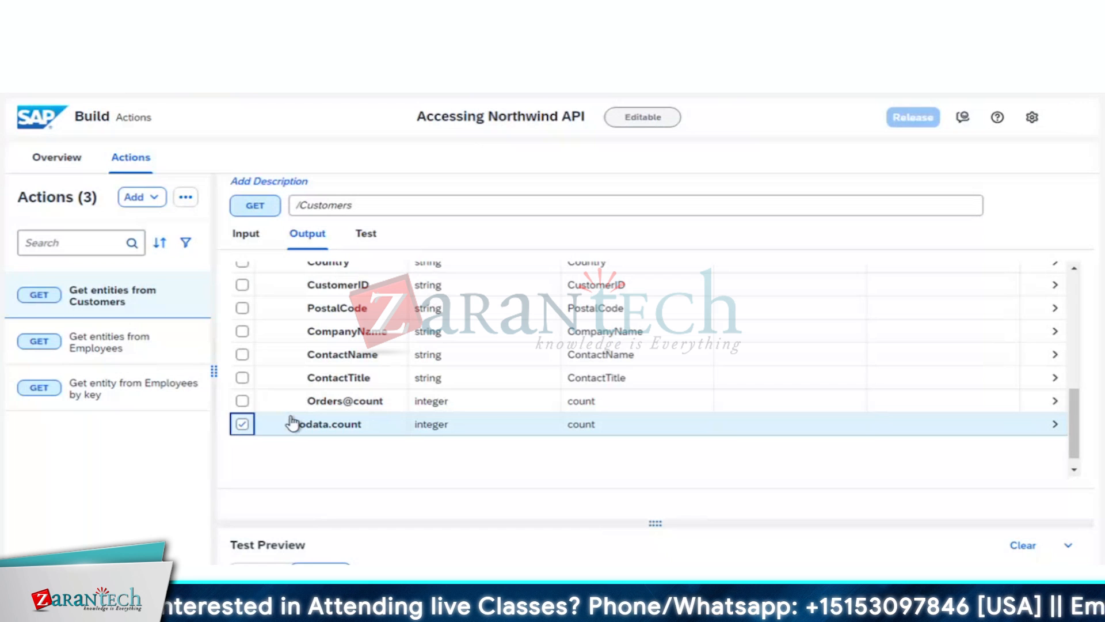
pyautogui.click(242, 401)
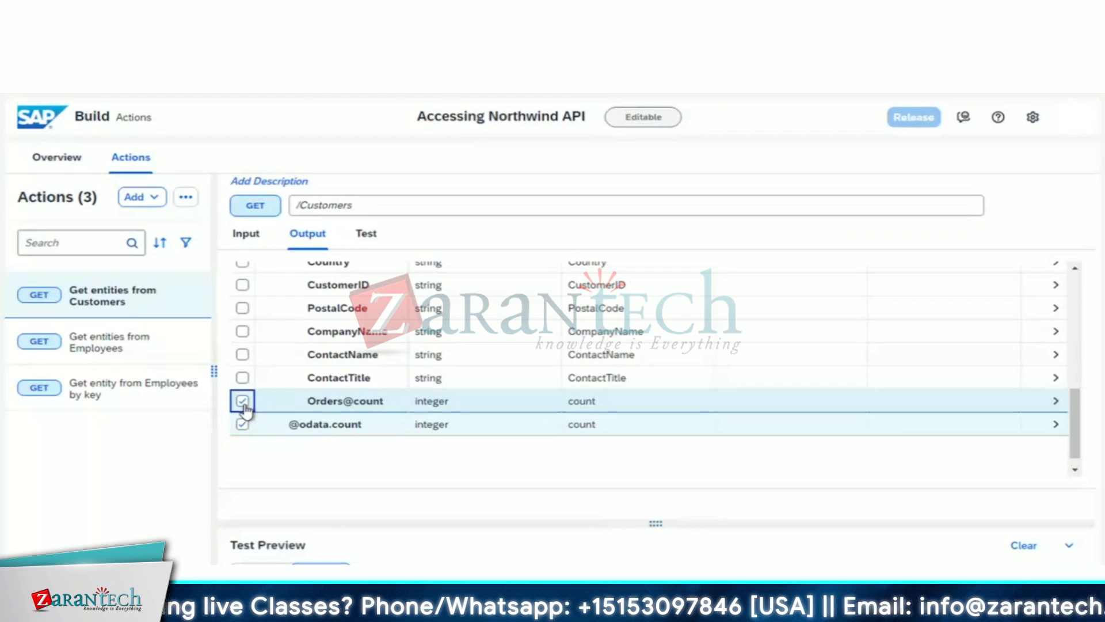
pyautogui.scroll(1, 604, 396)
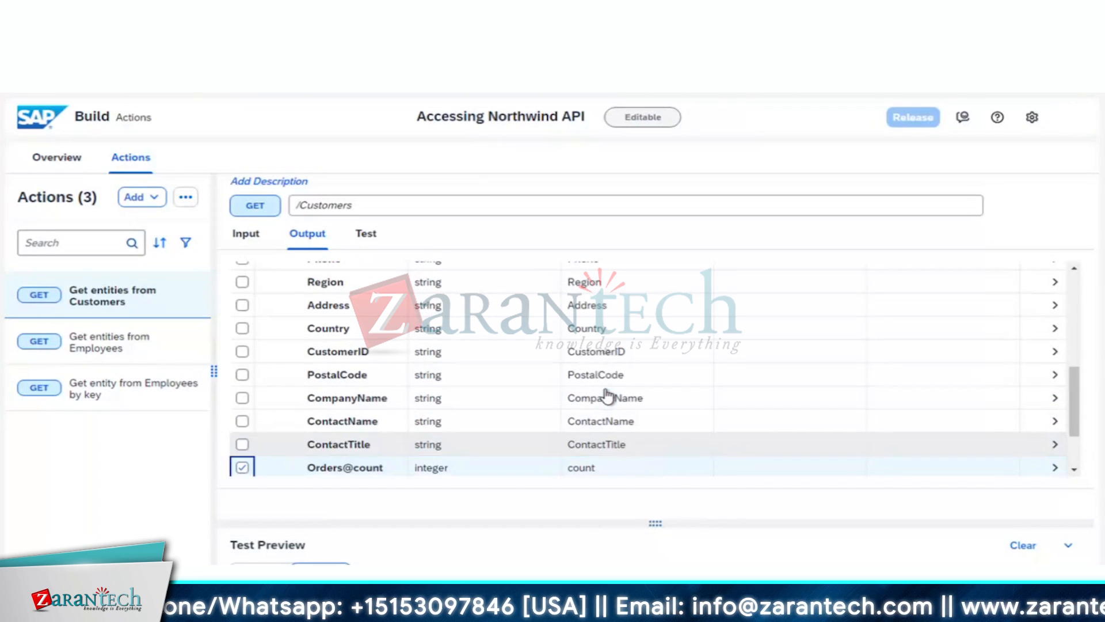
pyautogui.scroll(5, 608, 396)
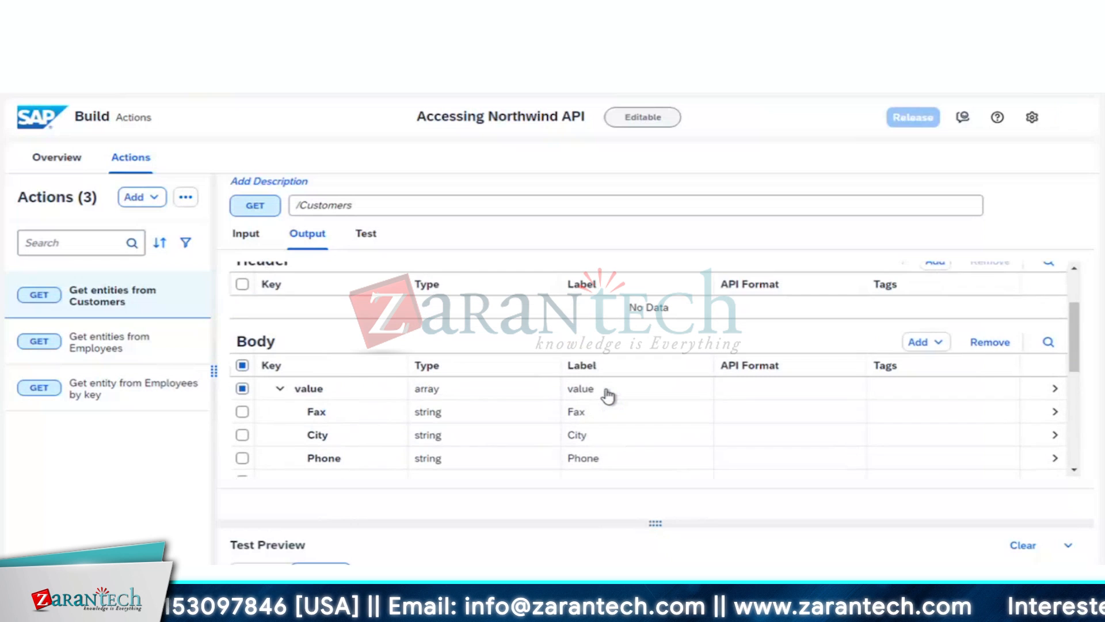
pyautogui.click(989, 342)
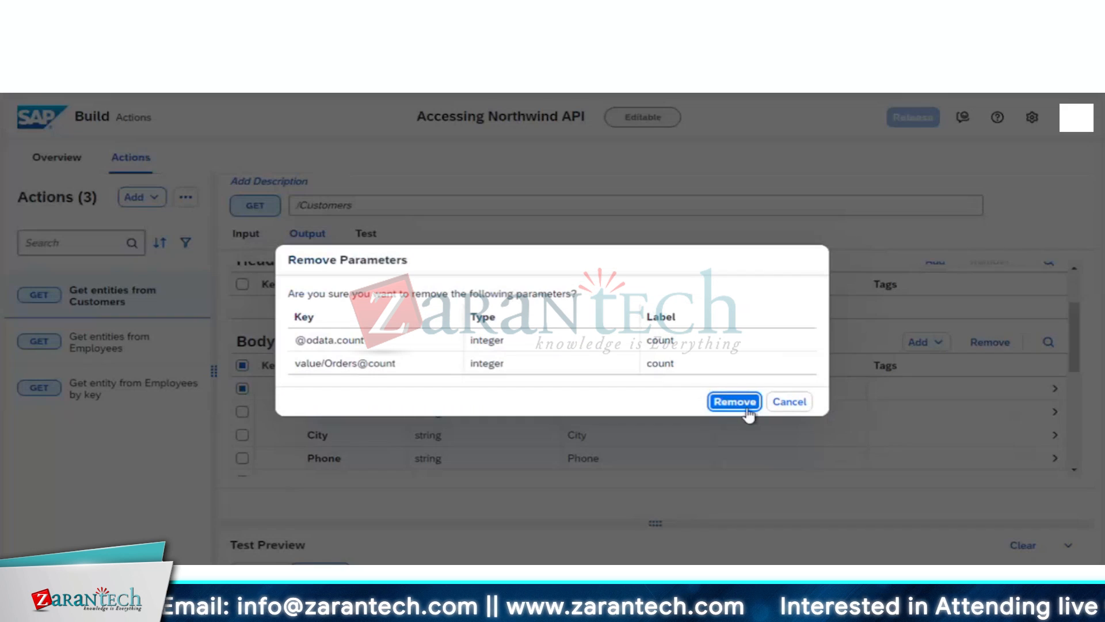
pyautogui.click(744, 405)
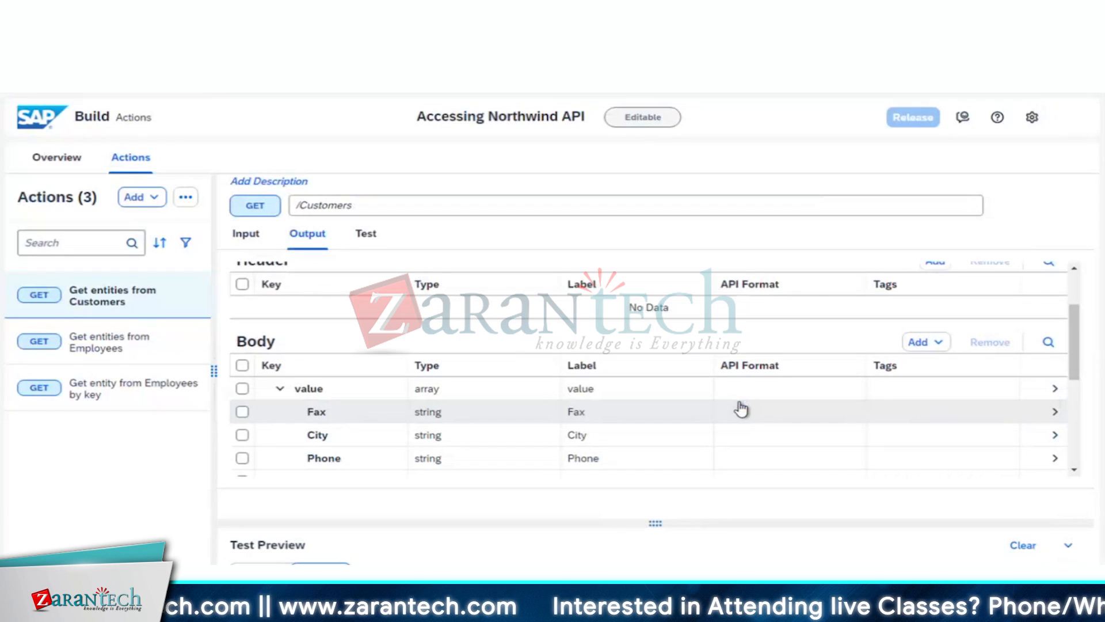
pyautogui.scroll(-6, 596, 477)
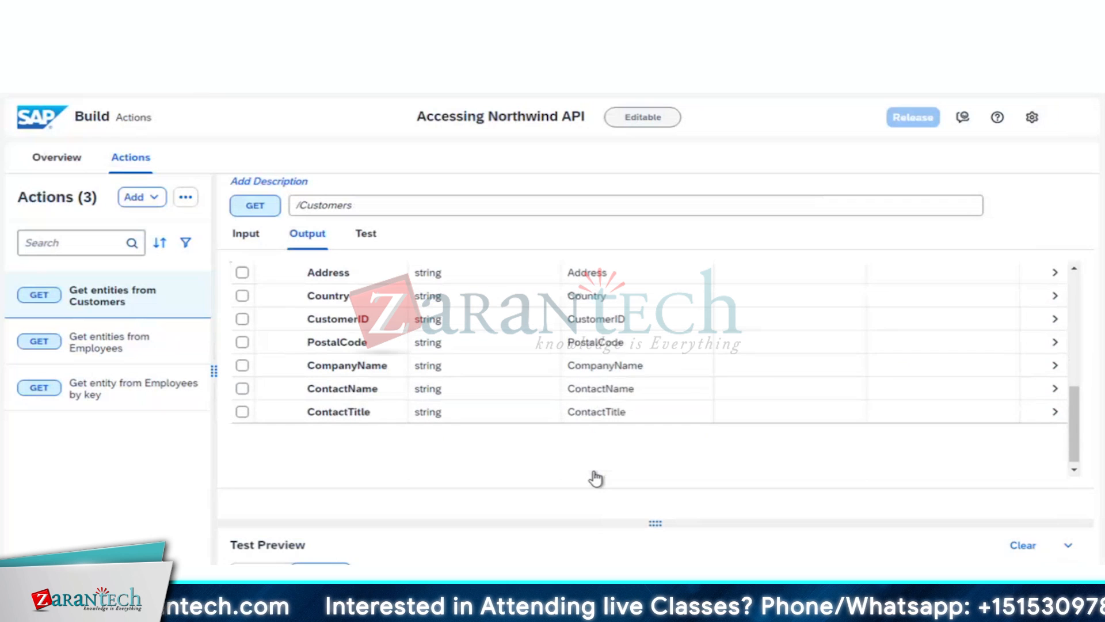
pyautogui.scroll(3, 599, 353)
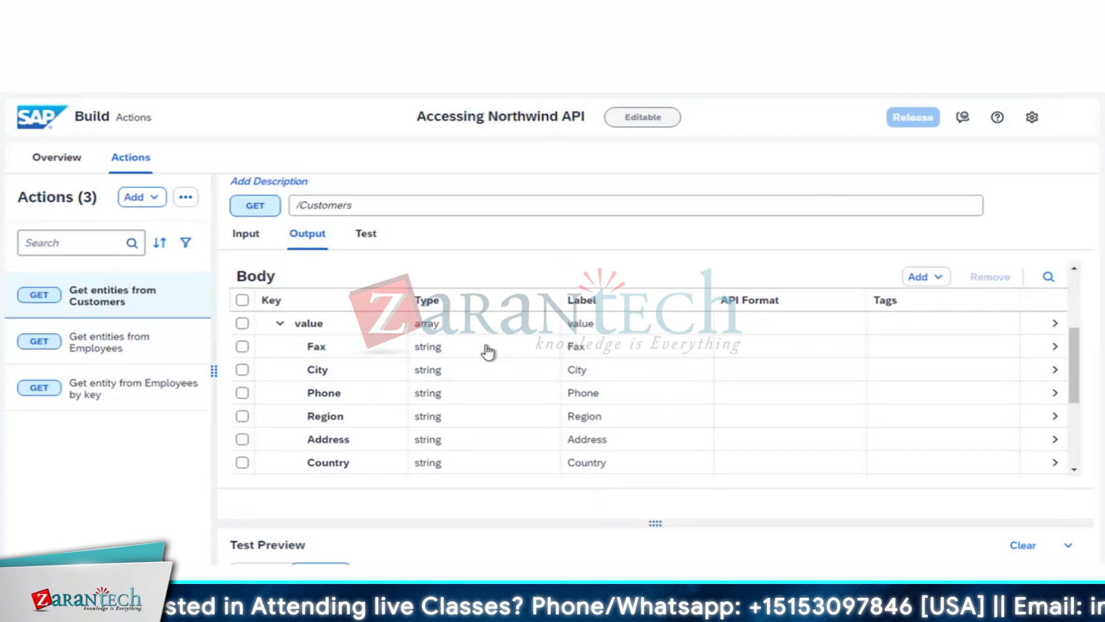
pyautogui.click(281, 323)
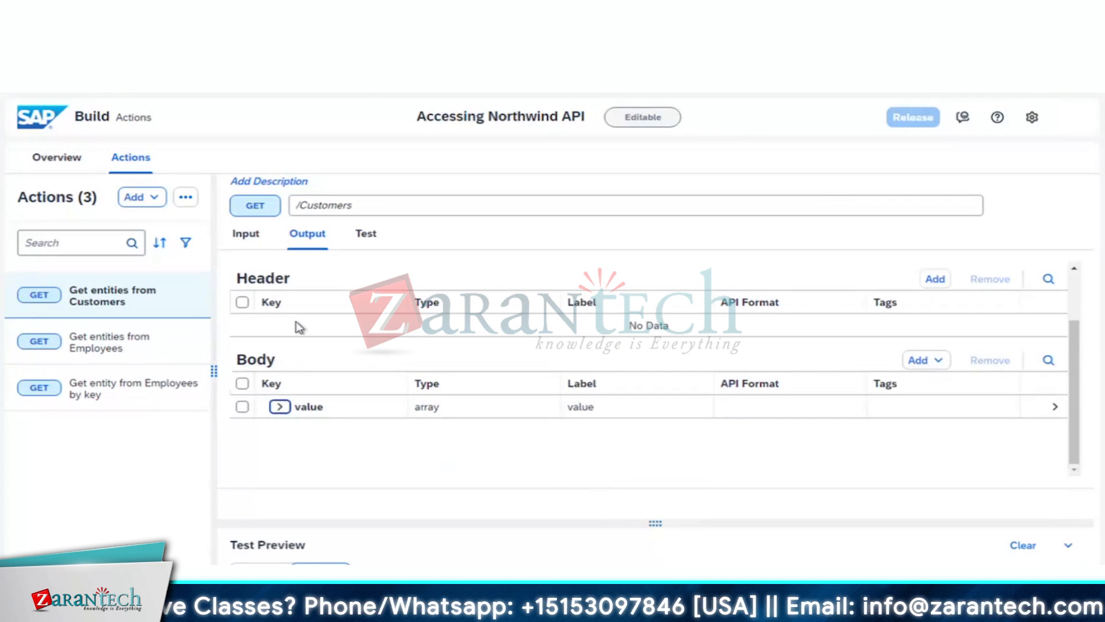
# - Rerun the test of Get entities from Customers and enlarge the test preview and its API response pane
pyautogui.click(365, 235)
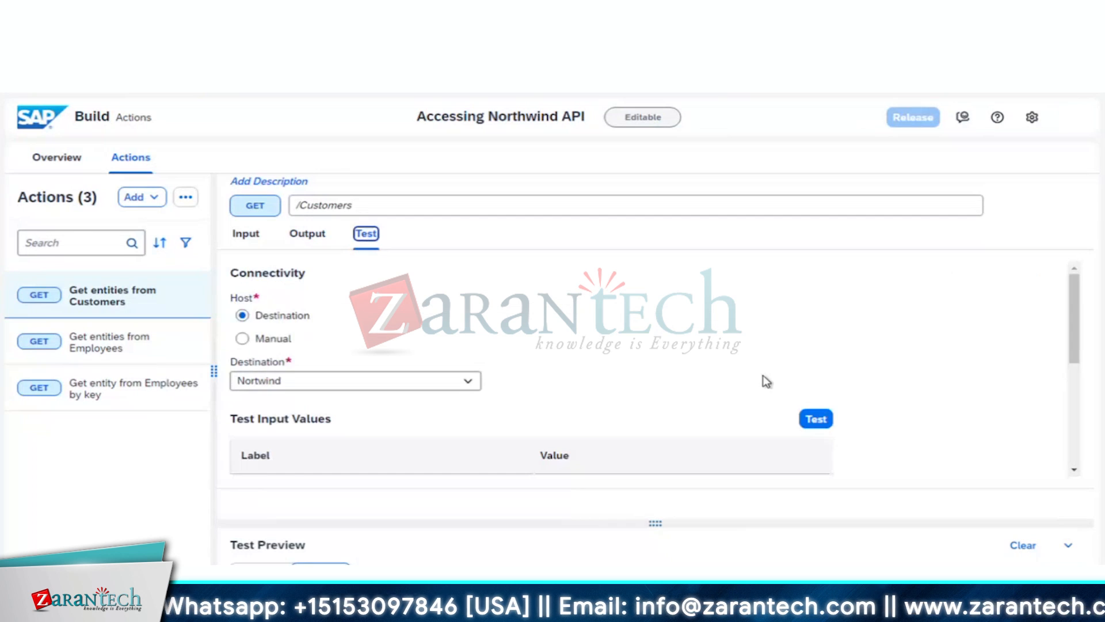
pyautogui.click(815, 418)
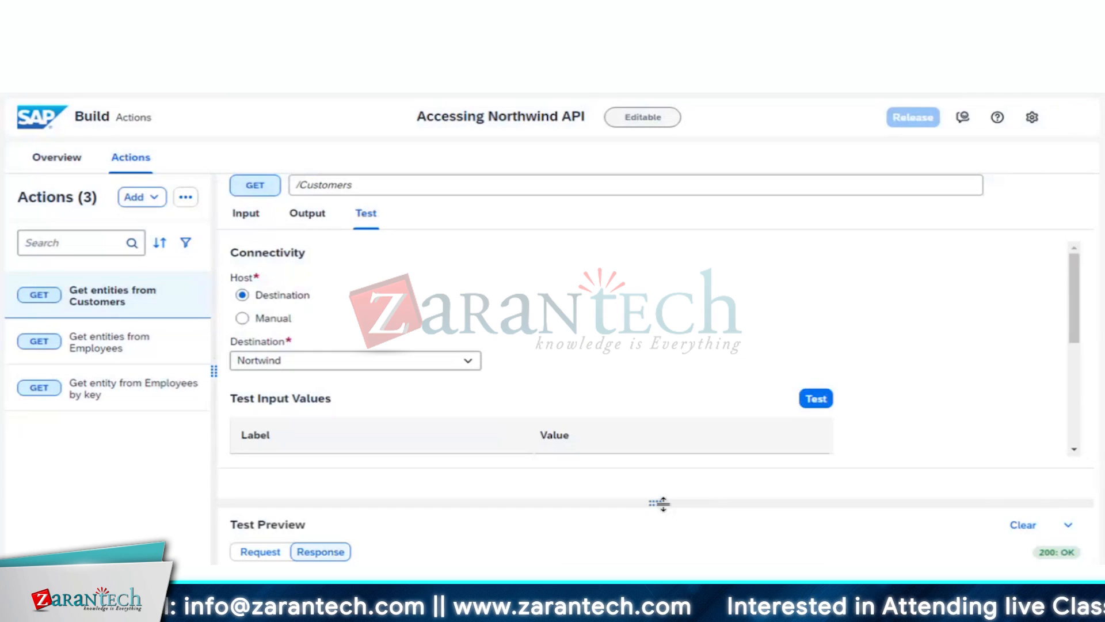
pyautogui.moveTo(662, 504); pyautogui.dragTo(662, 326)
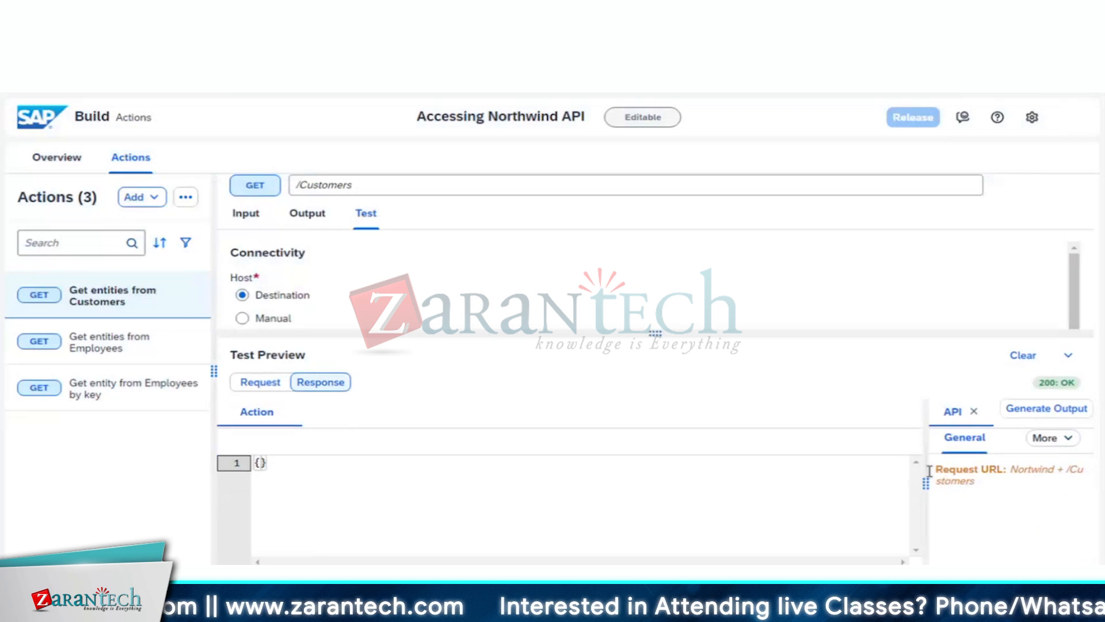
pyautogui.moveTo(925, 476); pyautogui.dragTo(608, 459)
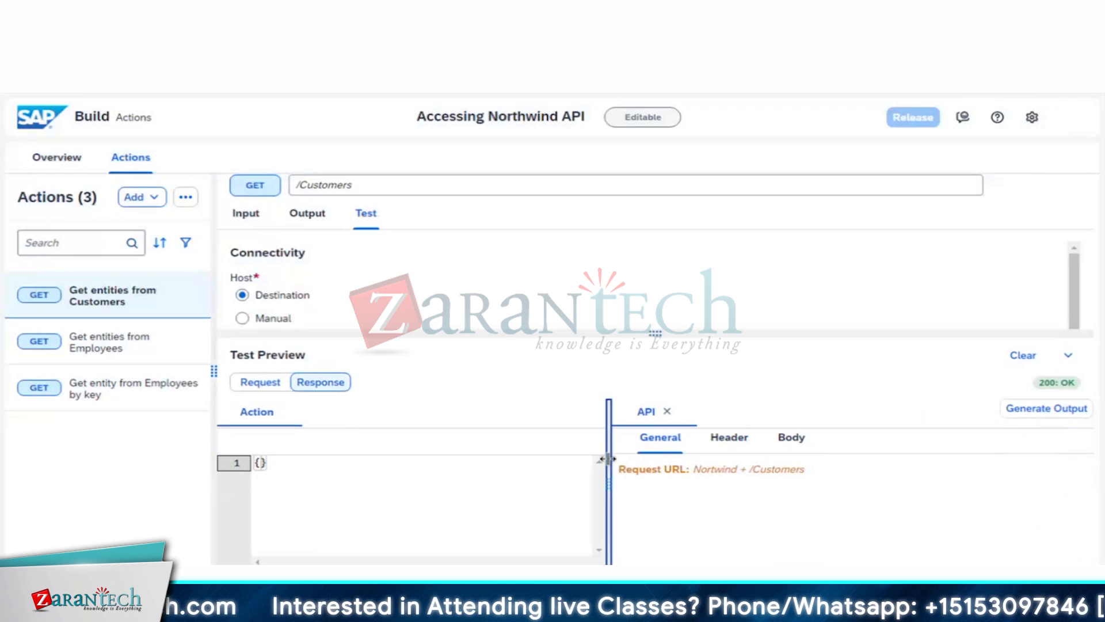
# - Generate the Customers output from the API response, review the proposed and conflicting fields, and add the output
pyautogui.click(1049, 411)
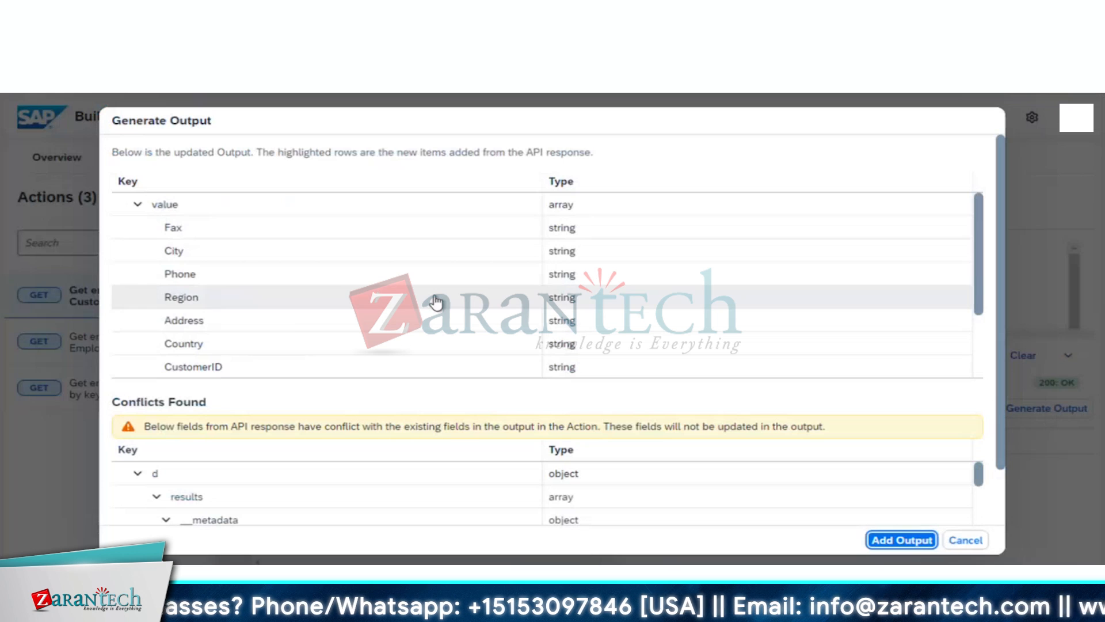
pyautogui.scroll(-2, 437, 302)
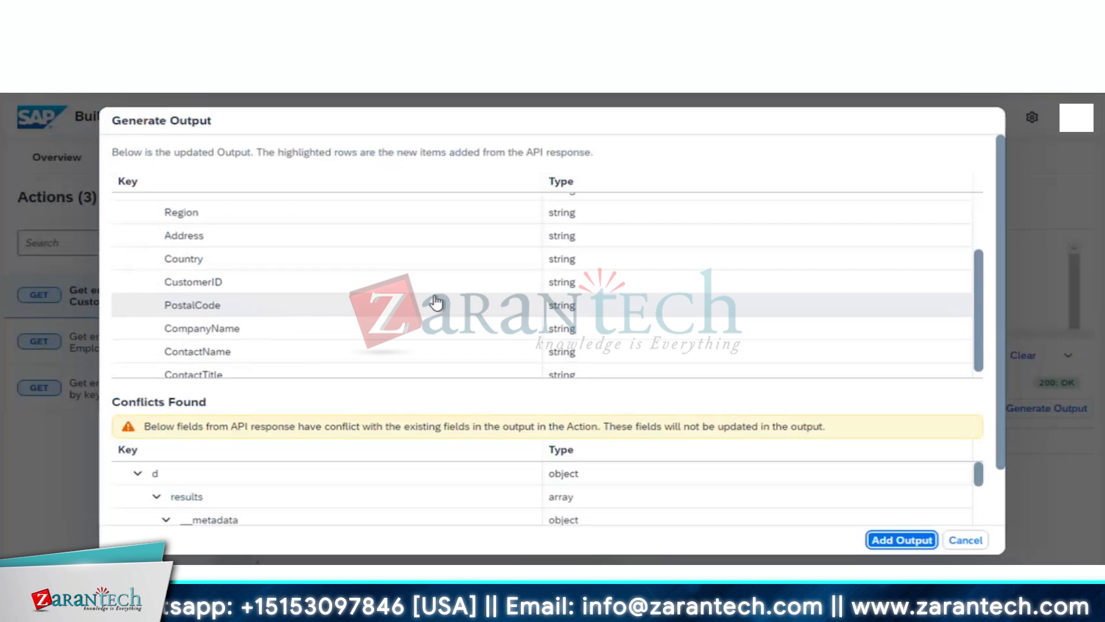
pyautogui.scroll(2, 436, 302)
pyautogui.click(138, 205)
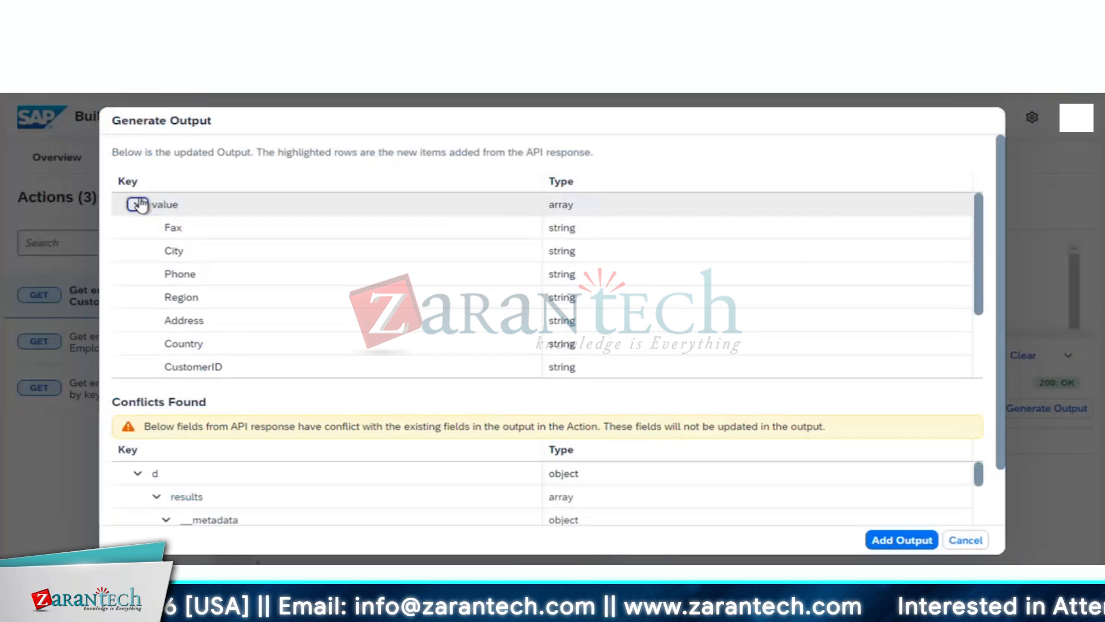
pyautogui.scroll(-1, 235, 395)
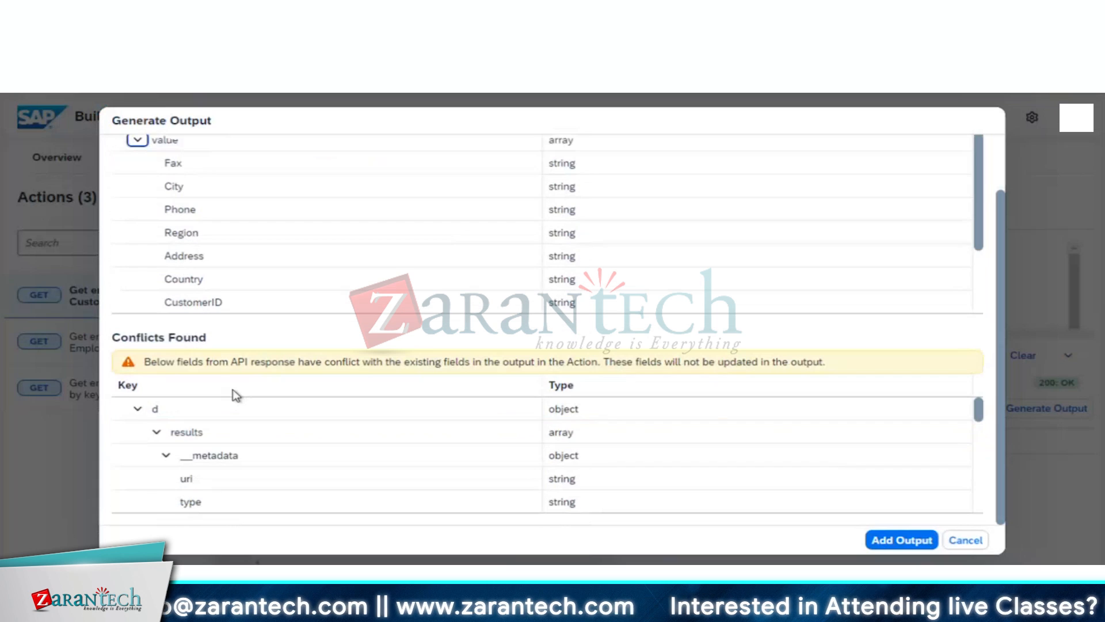
pyautogui.click(166, 458)
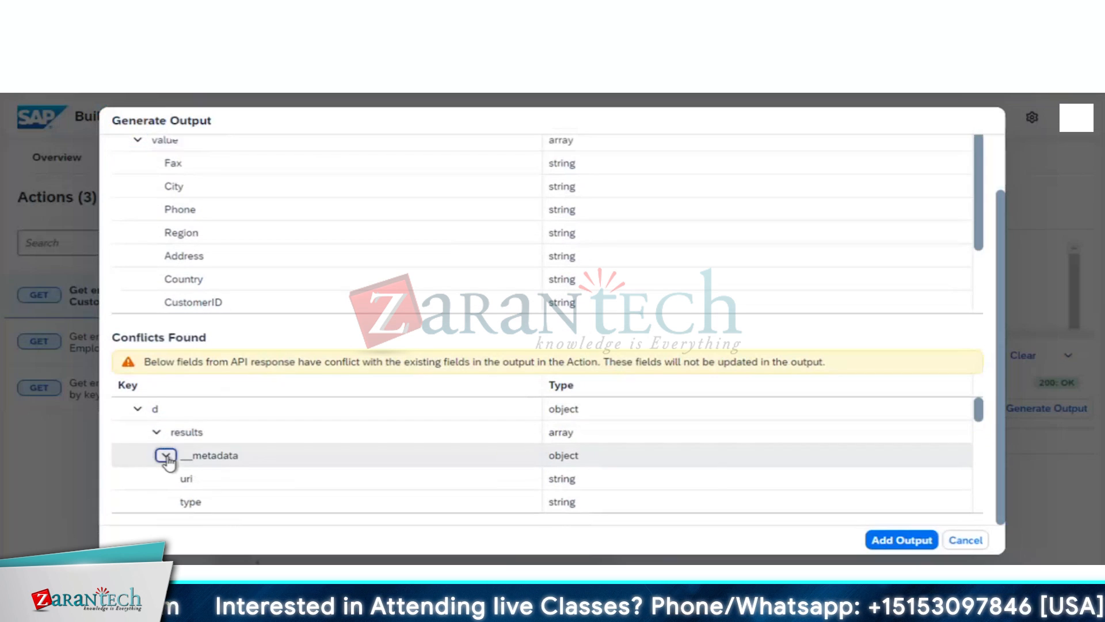
pyautogui.click(897, 541)
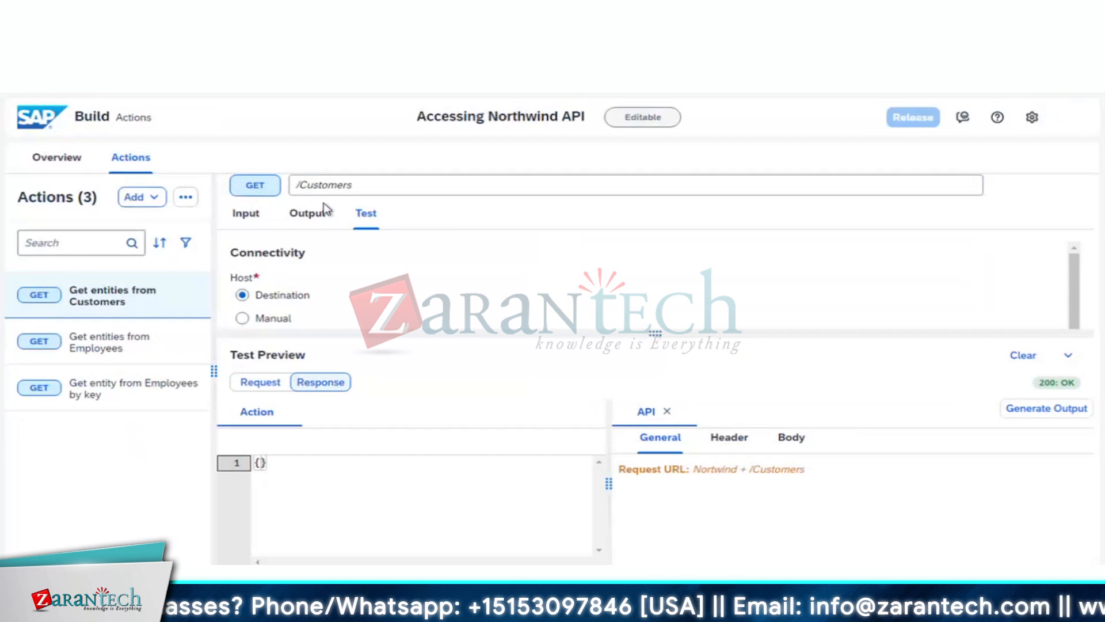
# - Shrink the test preview and review the value array's fields in the Customers output body
pyautogui.click(315, 213)
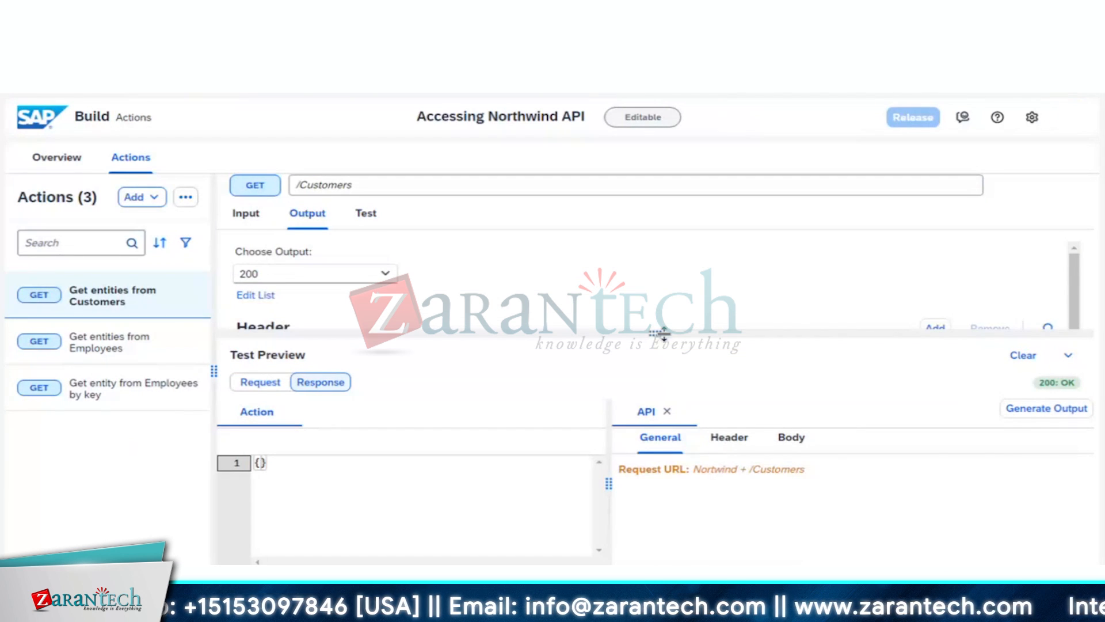
pyautogui.moveTo(656, 333); pyautogui.dragTo(656, 502)
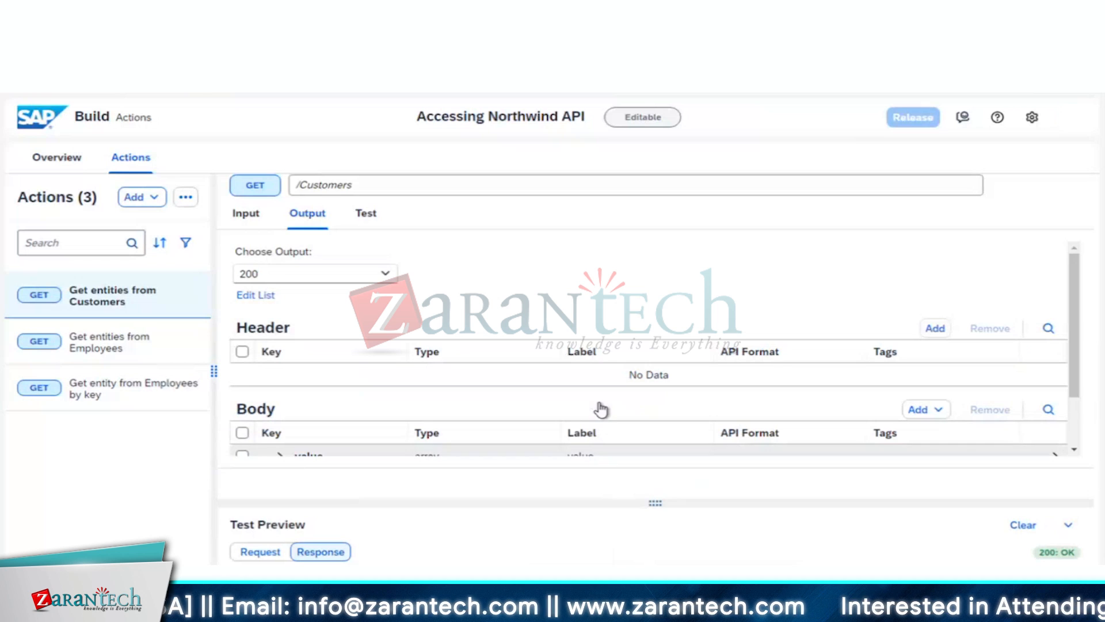
pyautogui.scroll(-2, 600, 365)
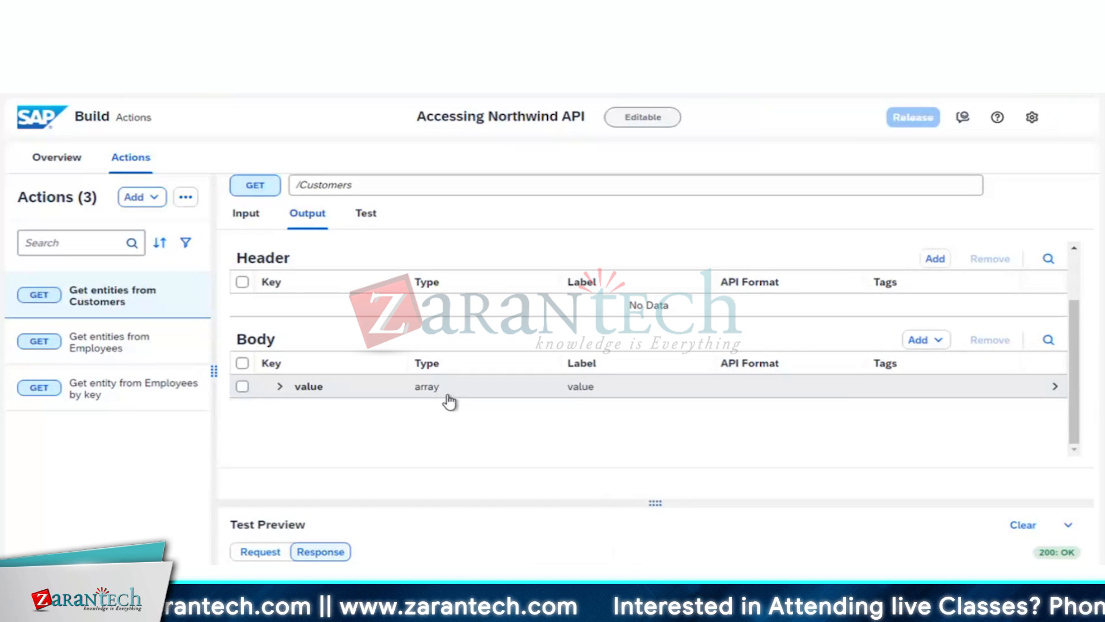
pyautogui.click(280, 387)
pyautogui.scroll(-5, 353, 419)
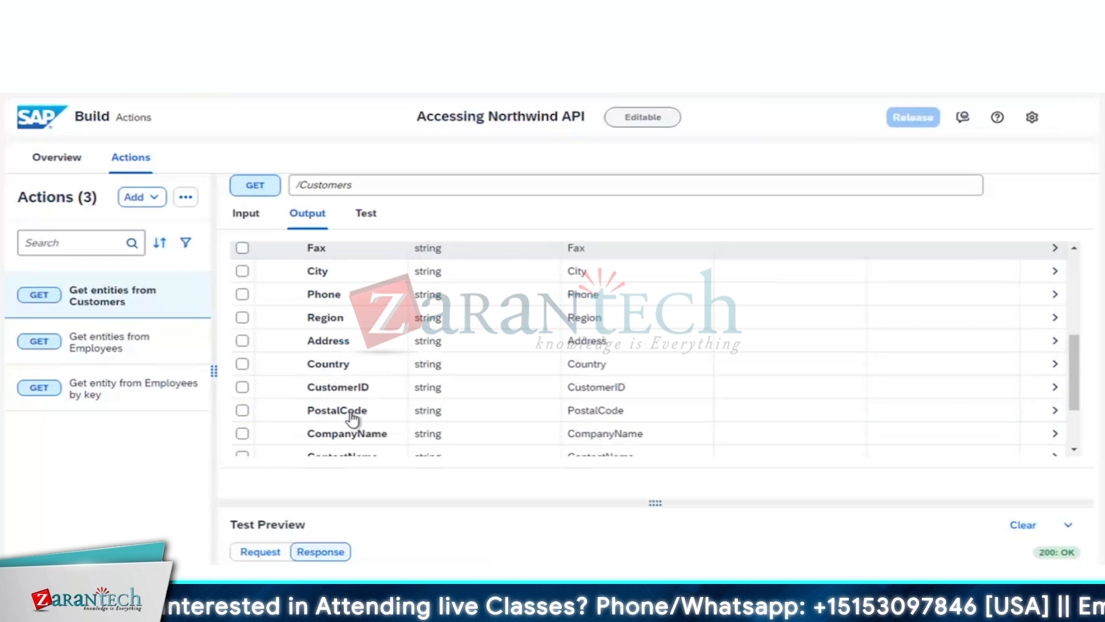
pyautogui.scroll(-3, 353, 419)
pyautogui.scroll(5, 593, 311)
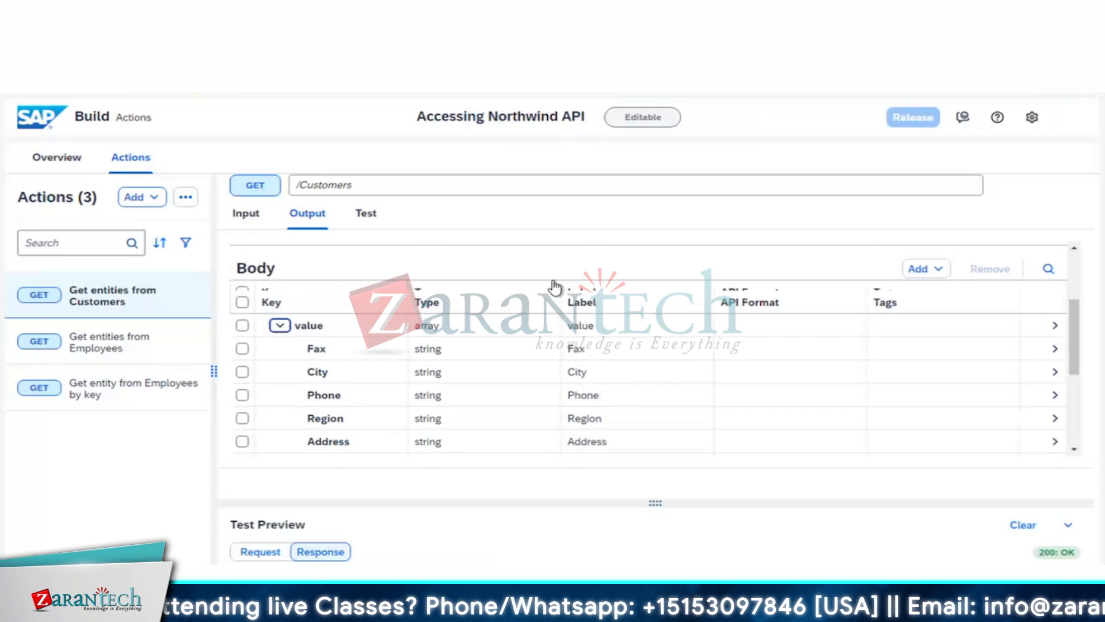
# - Test Get entities from Customers again, view the enlarged response preview, clear its data and shrink the preview
pyautogui.click(367, 215)
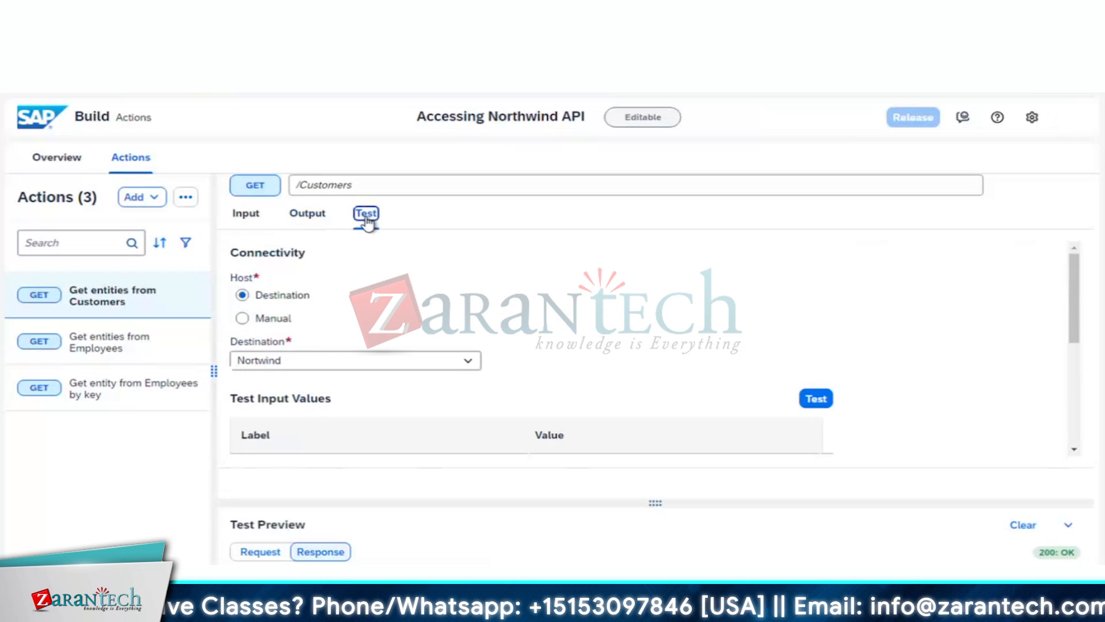
pyautogui.click(816, 399)
pyautogui.scroll(-5, 678, 382)
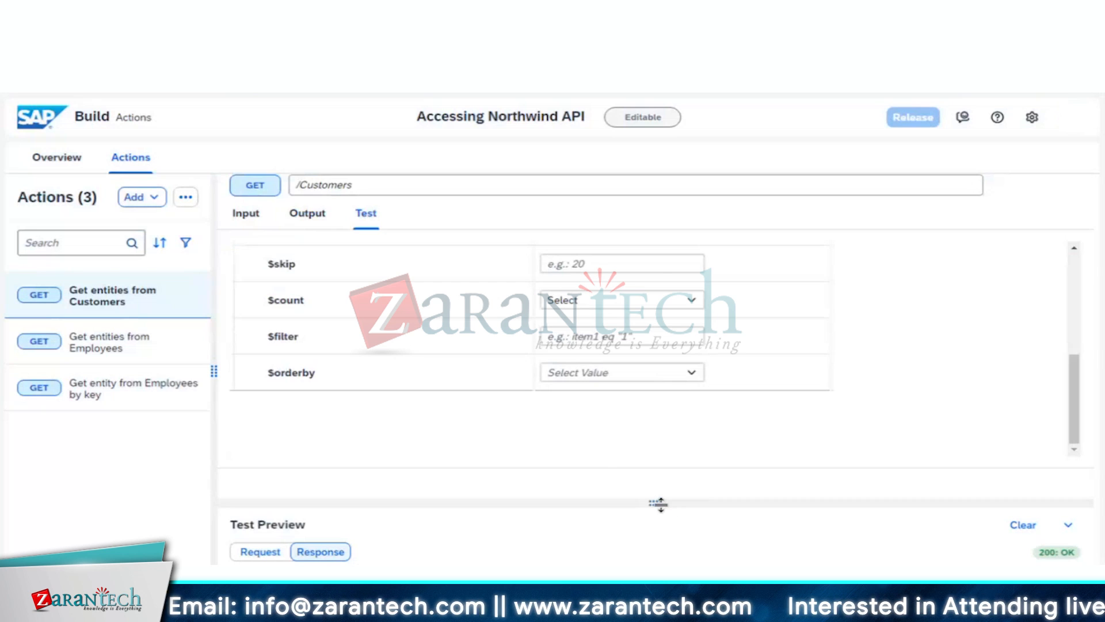
pyautogui.moveTo(659, 503); pyautogui.dragTo(656, 271)
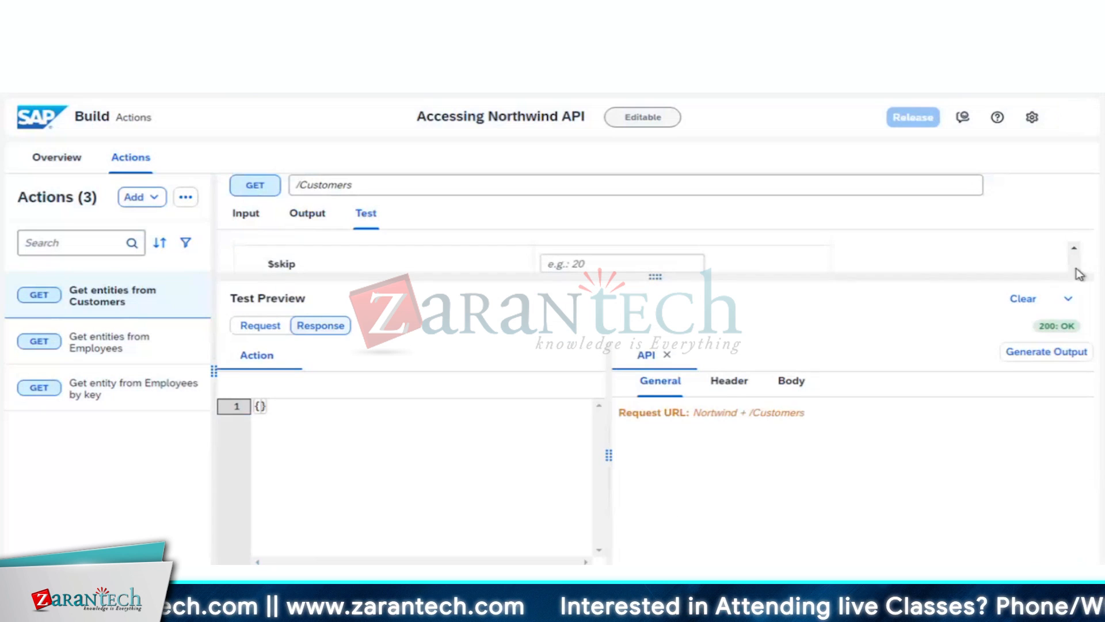
pyautogui.click(1028, 300)
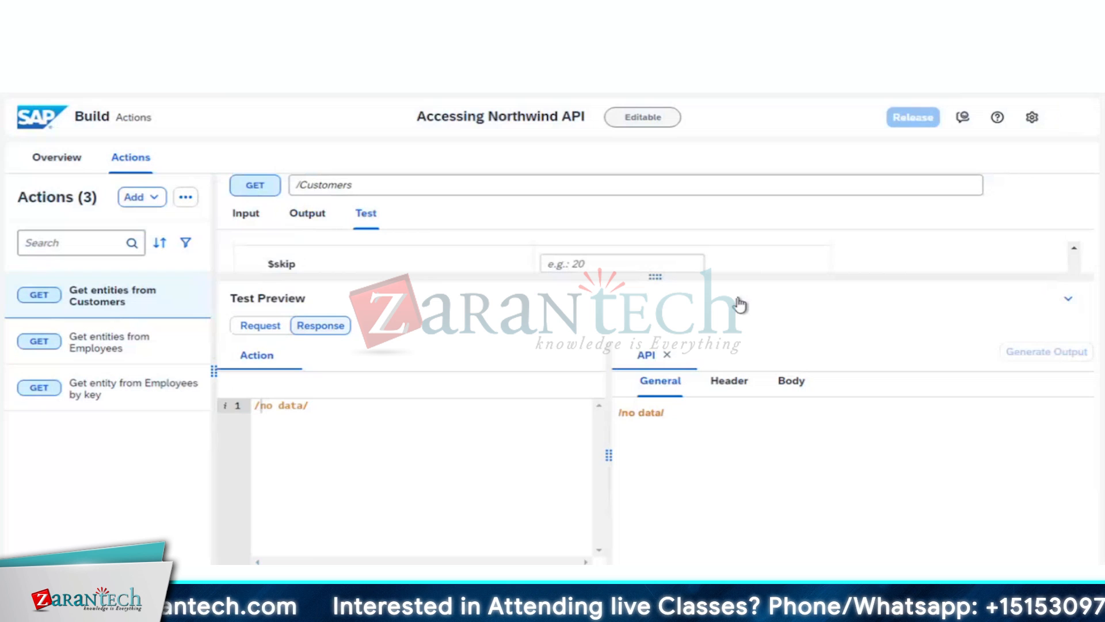
pyautogui.moveTo(655, 276); pyautogui.dragTo(649, 501)
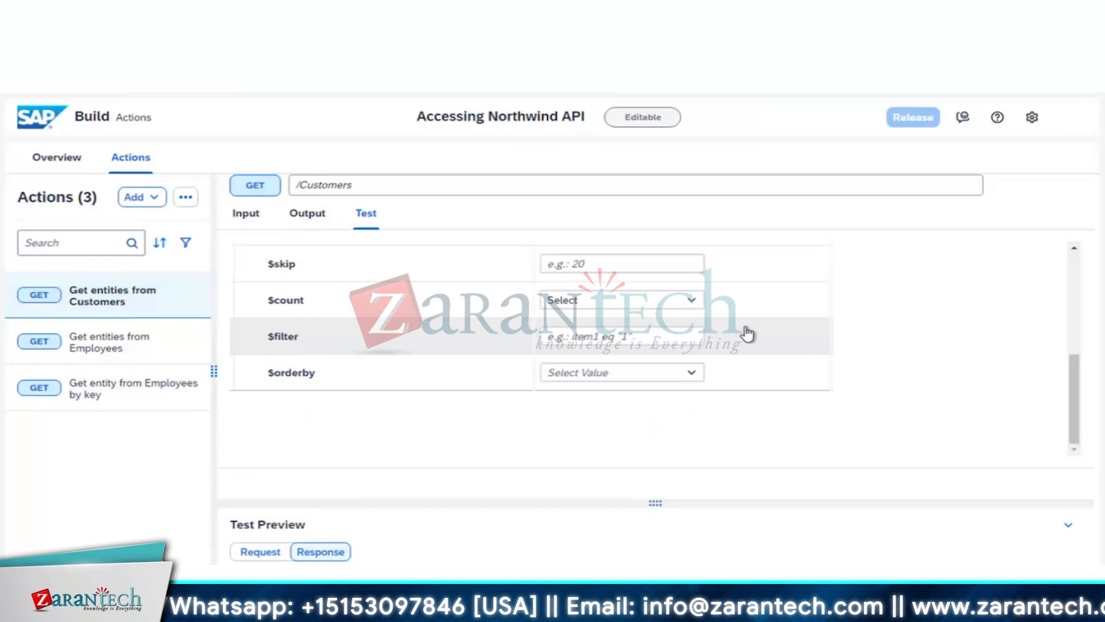
# - Save the Customers action's changes and open the Get entity from Employees by key action
pyautogui.scroll(5, 740, 330)
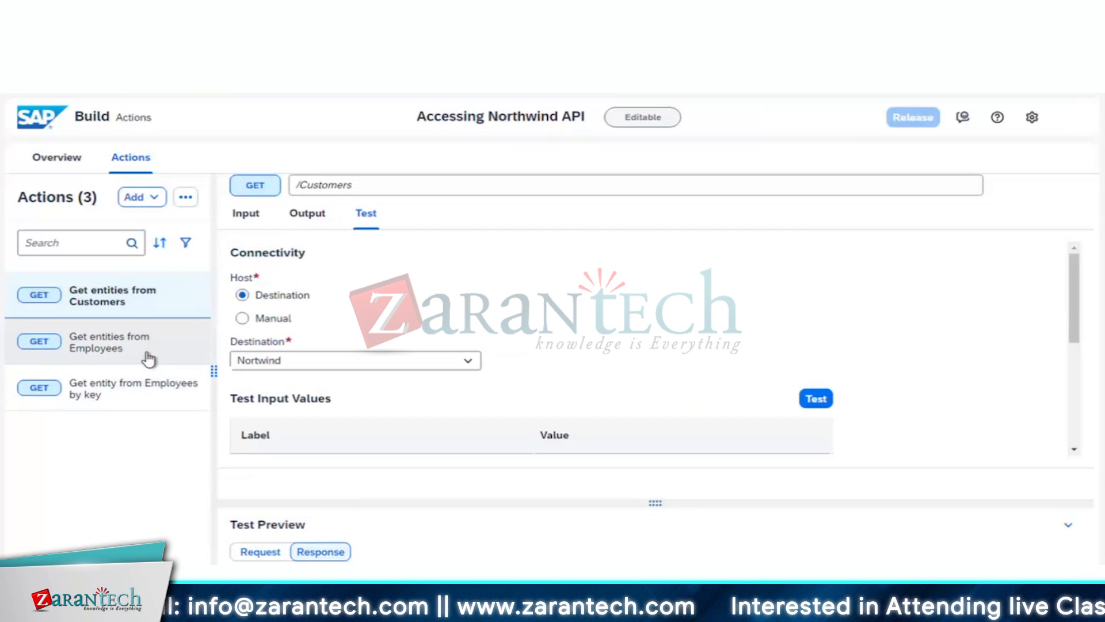
pyautogui.click(148, 387)
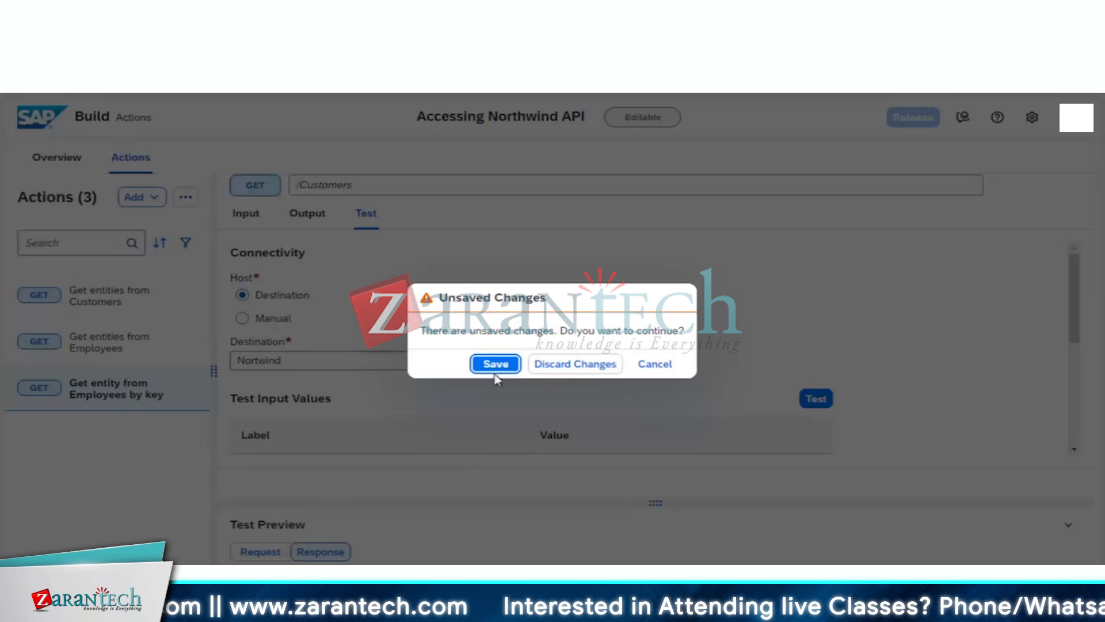
pyautogui.click(495, 375)
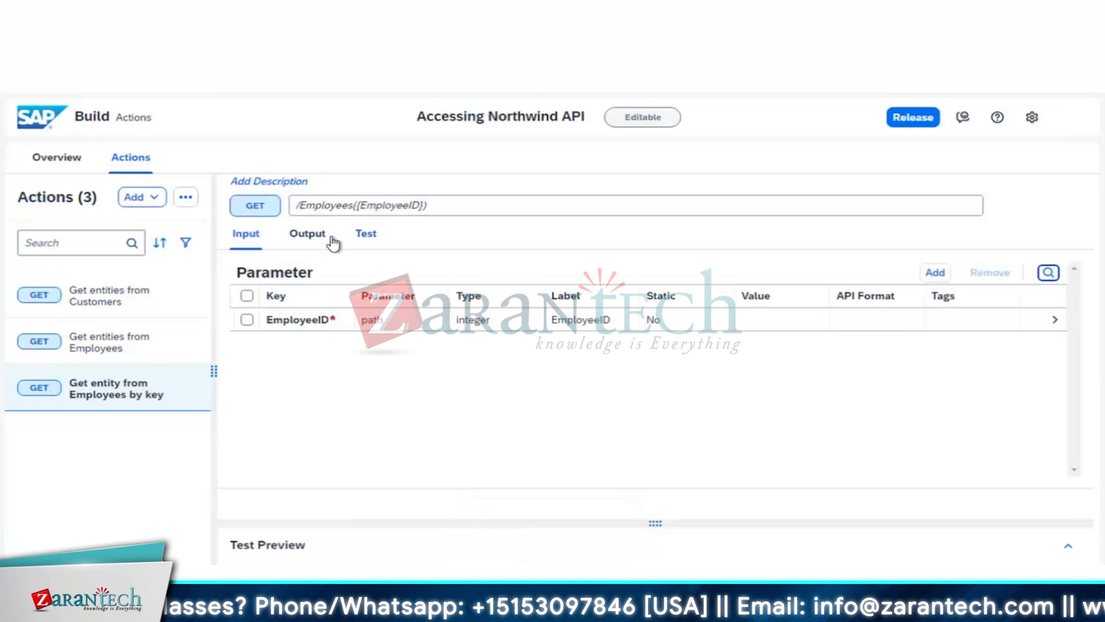
# - Test Get entity from Employees by key through the Nortwind destination with EmployeeID 2
pyautogui.click(366, 233)
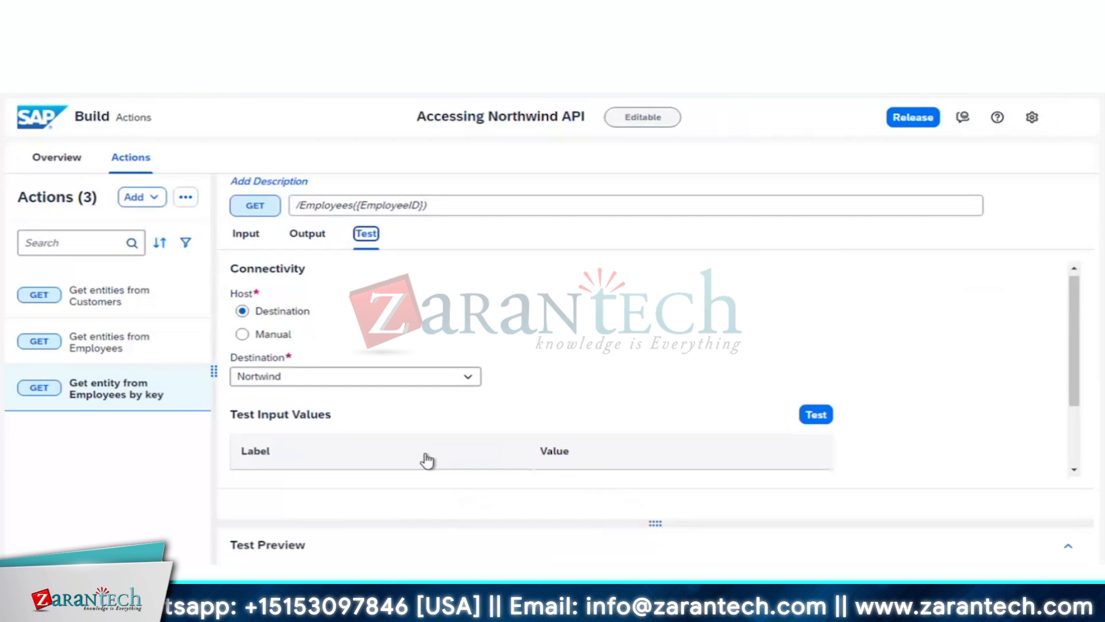
pyautogui.scroll(-2, 427, 461)
pyautogui.click(816, 319)
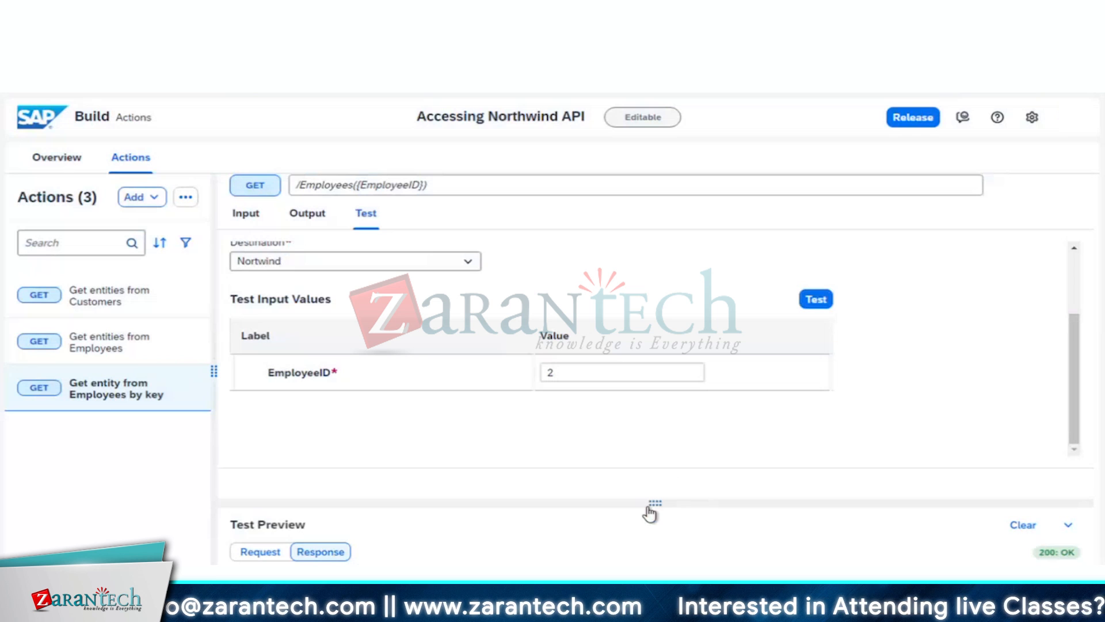
# - Enlarge the test preview, close its API pane, examine the employee response fields, and shrink the preview
pyautogui.moveTo(650, 510); pyautogui.dragTo(656, 216)
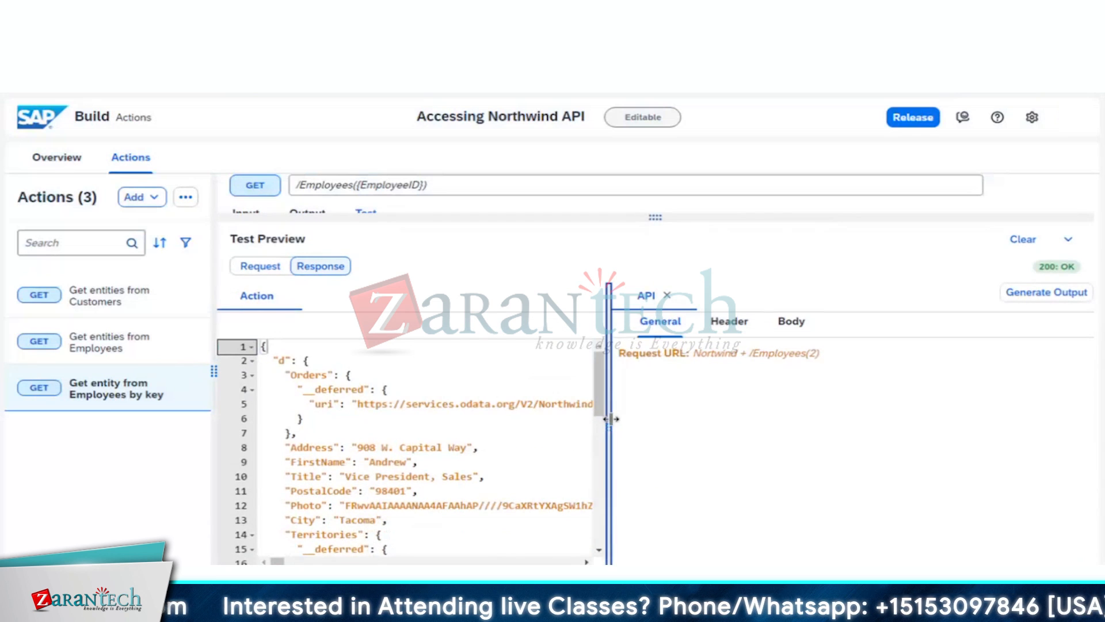
pyautogui.moveTo(611, 418); pyautogui.dragTo(609, 420)
pyautogui.click(666, 296)
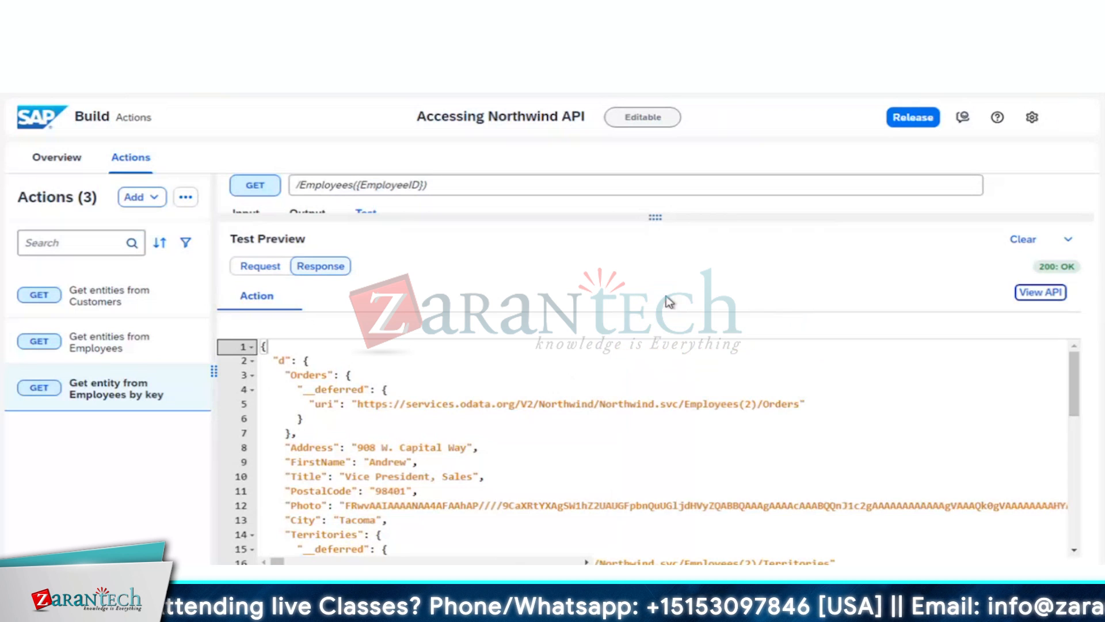
pyautogui.scroll(-2, 562, 450)
pyautogui.scroll(-1, 566, 451)
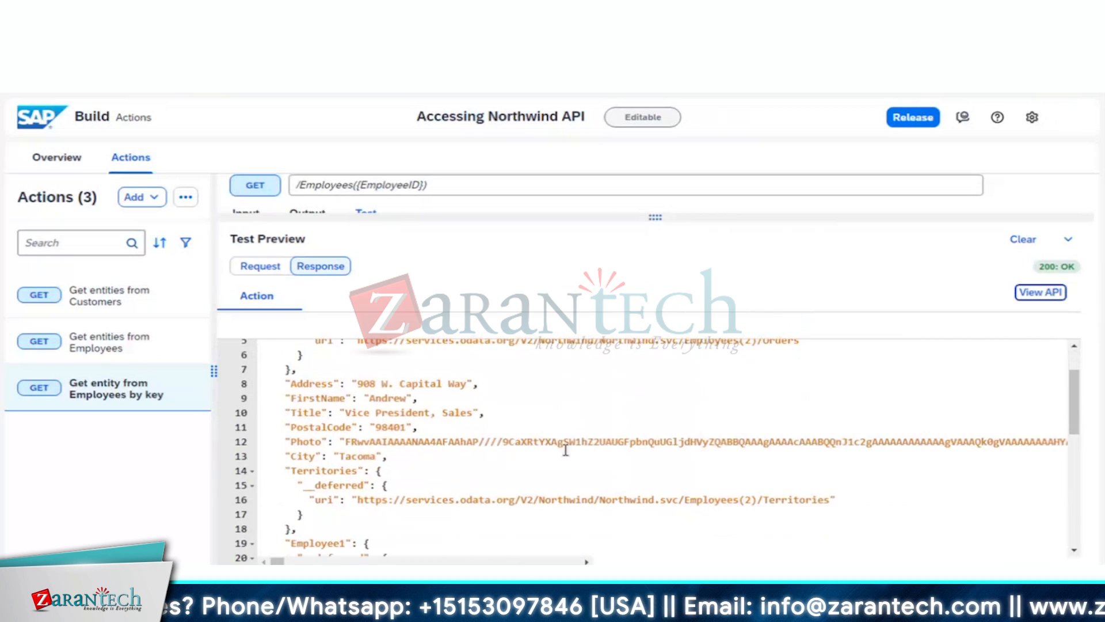
pyautogui.scroll(-2, 566, 450)
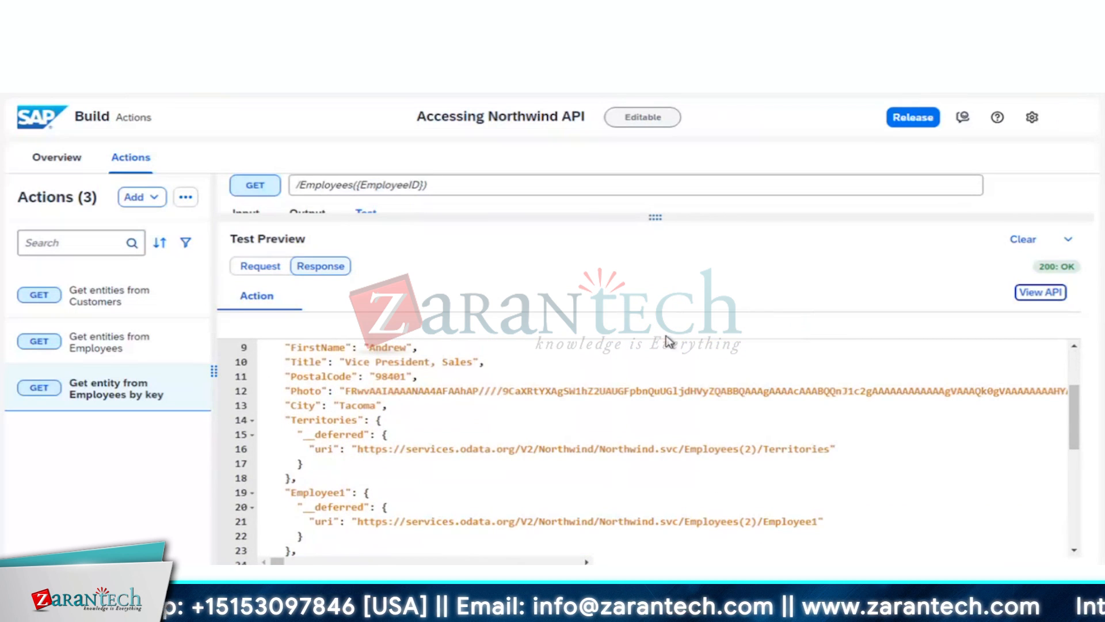
pyautogui.moveTo(654, 218); pyautogui.dragTo(570, 501)
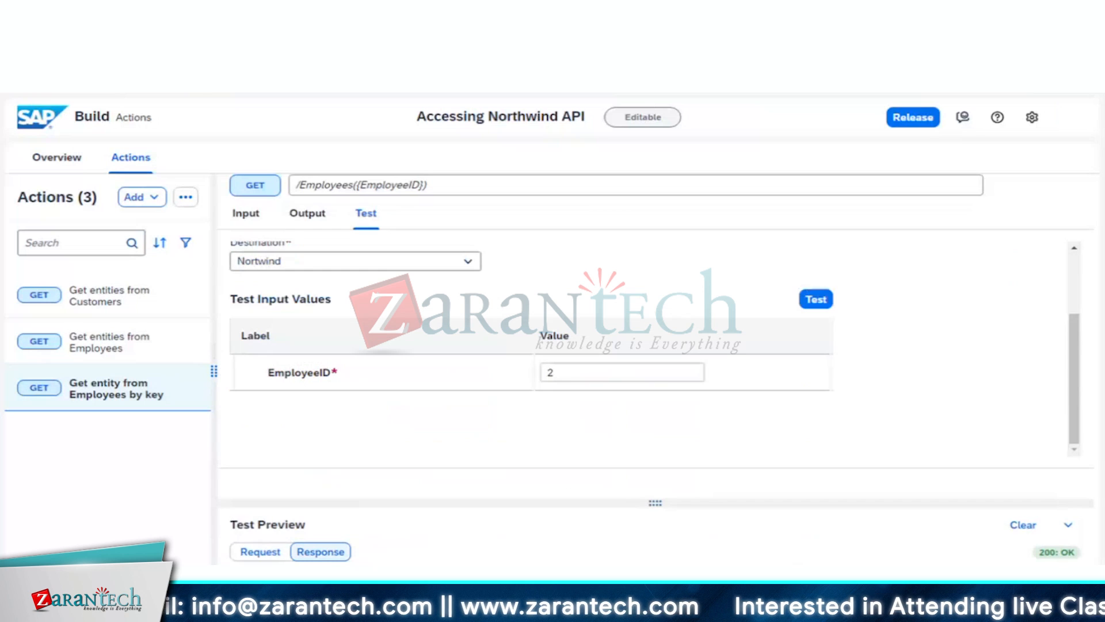
# - Remove the Orders array from the output body of Get entity from Employees by key
pyautogui.click(315, 222)
pyautogui.scroll(-5, 504, 374)
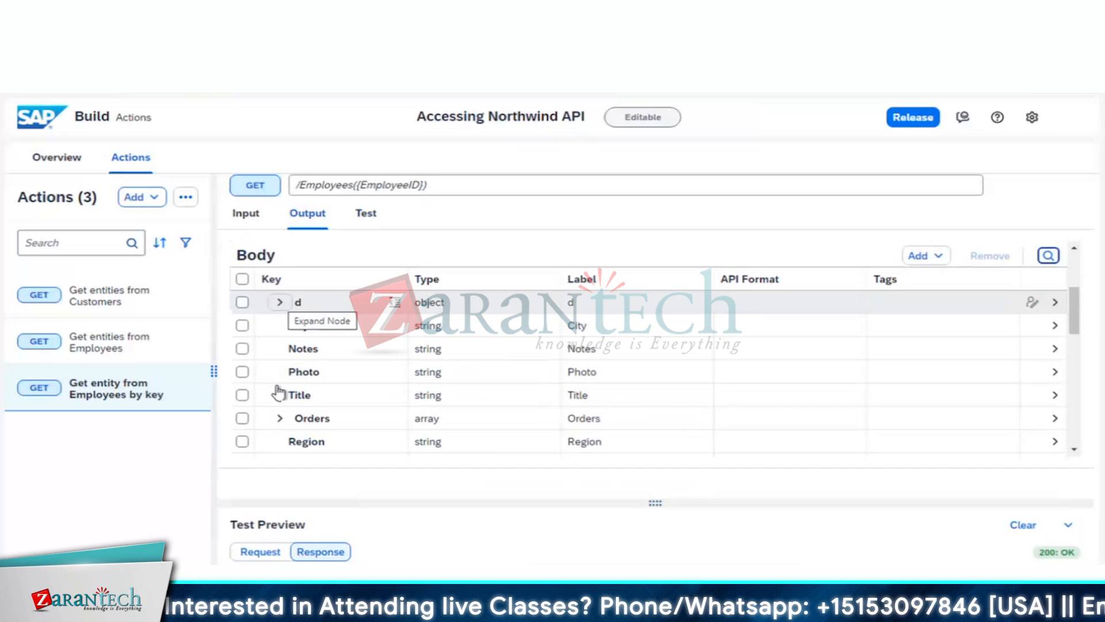
pyautogui.click(242, 419)
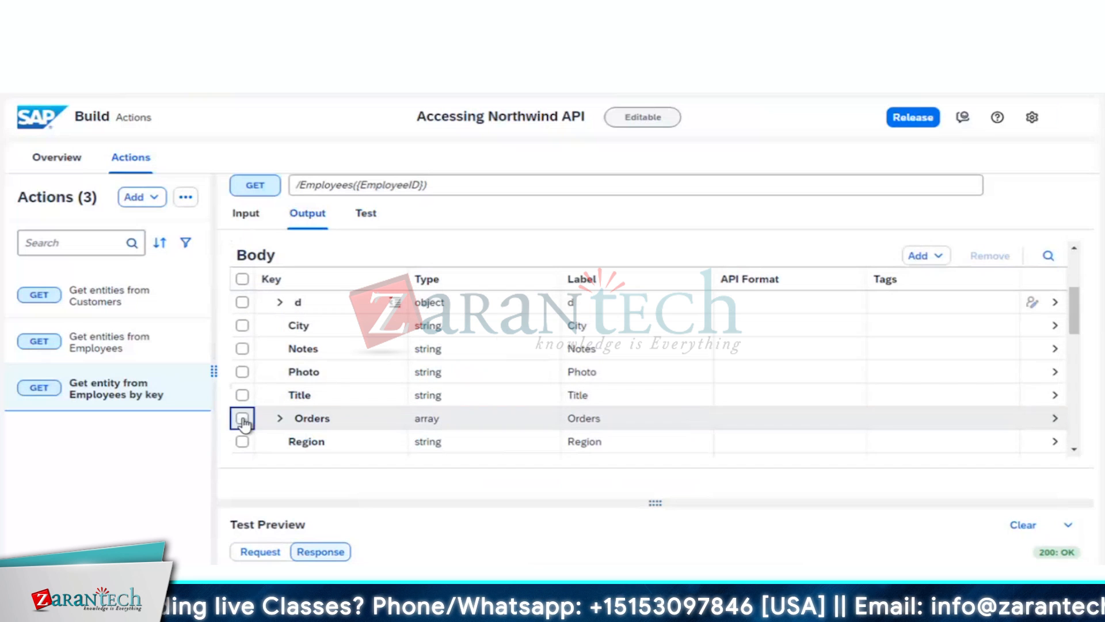
pyautogui.click(990, 258)
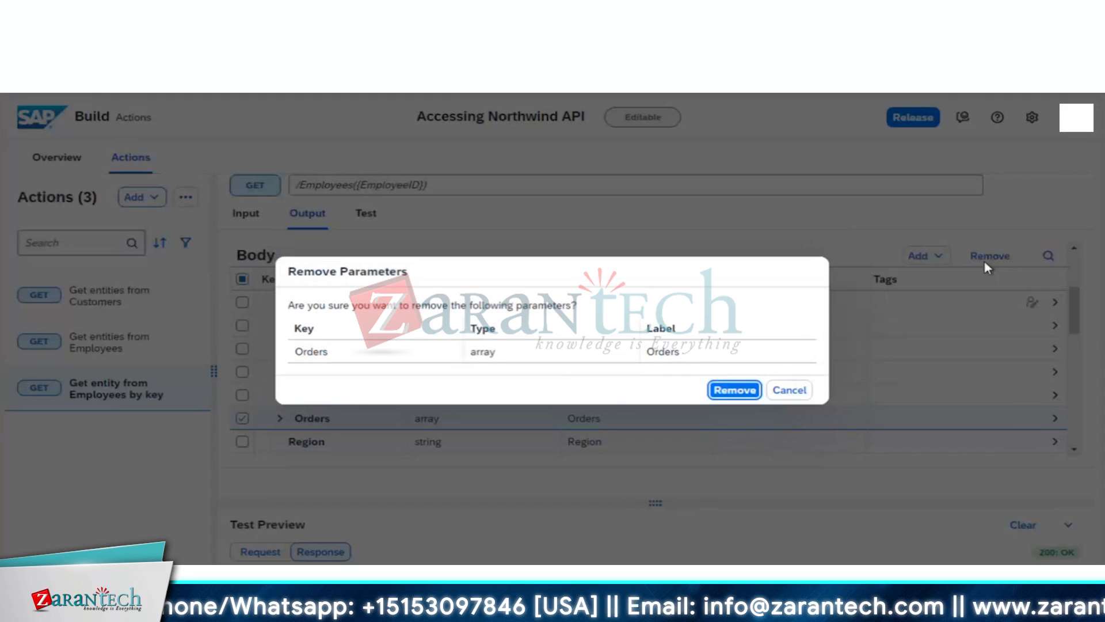
pyautogui.click(734, 391)
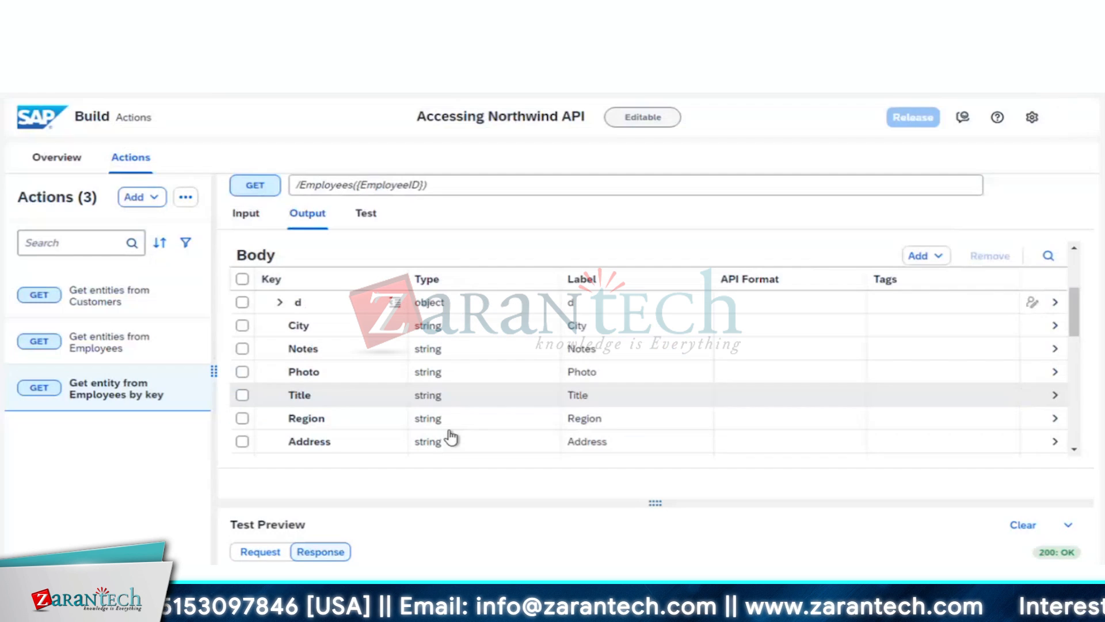
# - Review the remaining fields in the Employees by key output body, including those nested in the Employee1 object
pyautogui.scroll(-2, 345, 381)
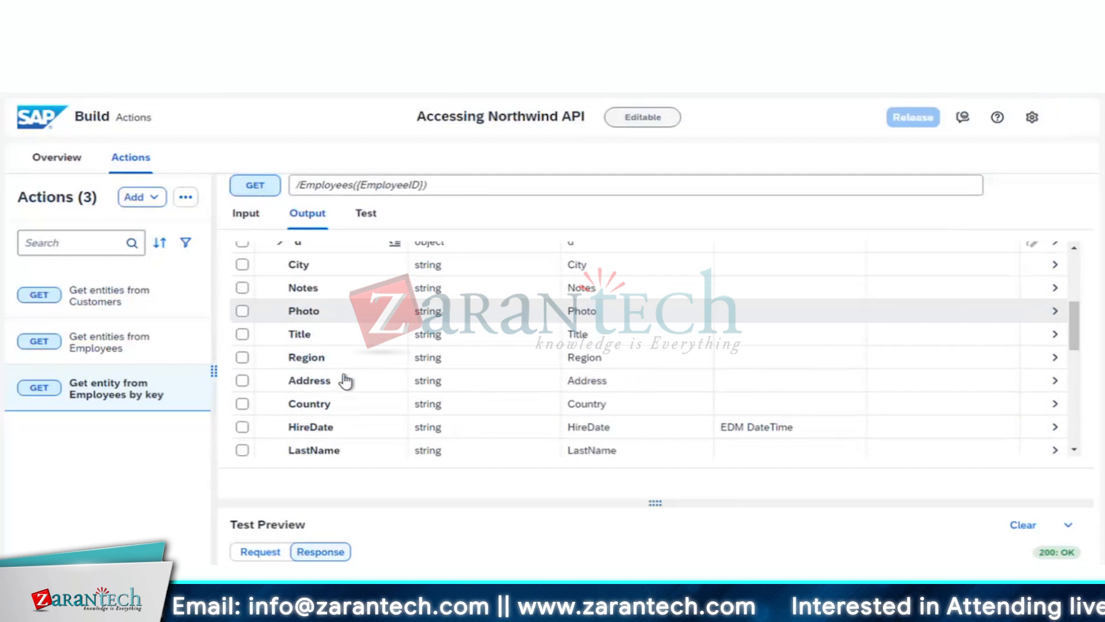
pyautogui.scroll(-3, 346, 382)
pyautogui.scroll(-1, 345, 379)
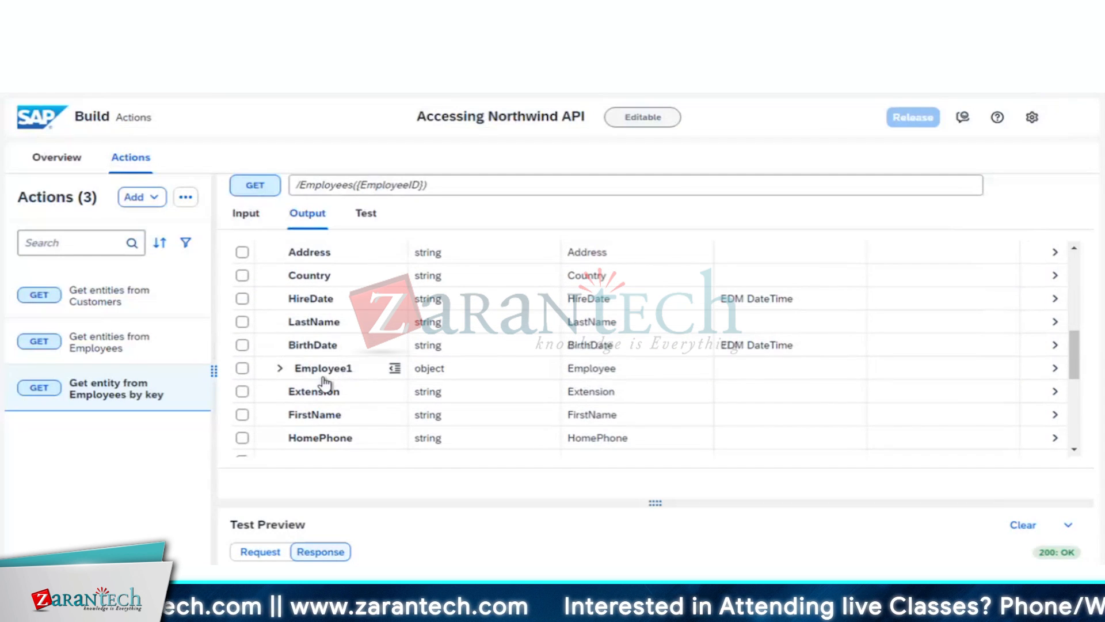
pyautogui.click(280, 369)
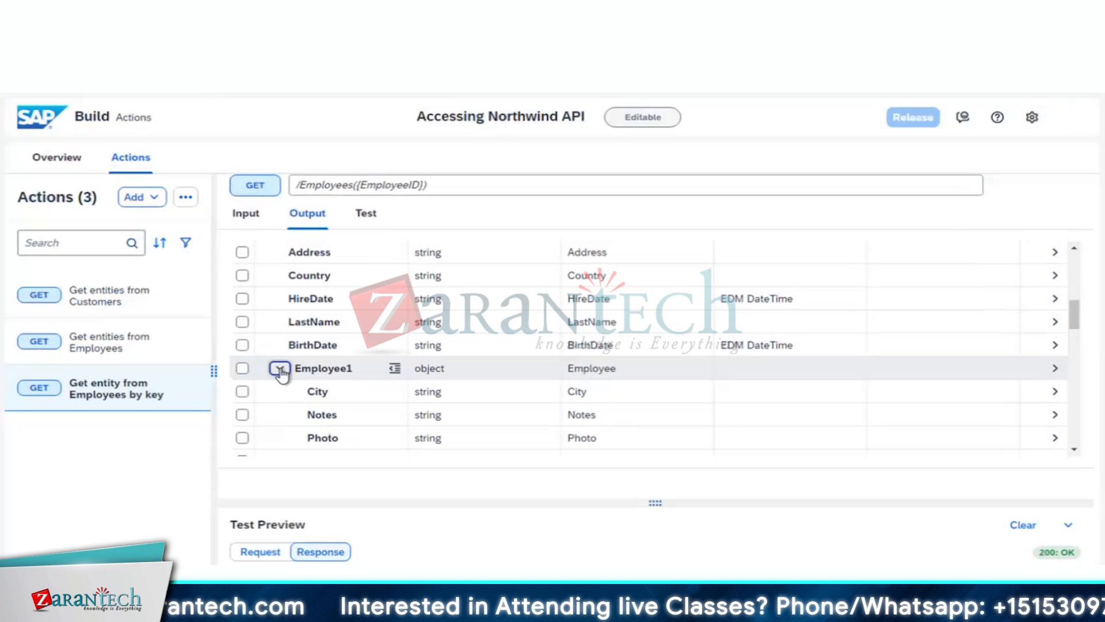
pyautogui.click(280, 369)
pyautogui.click(279, 369)
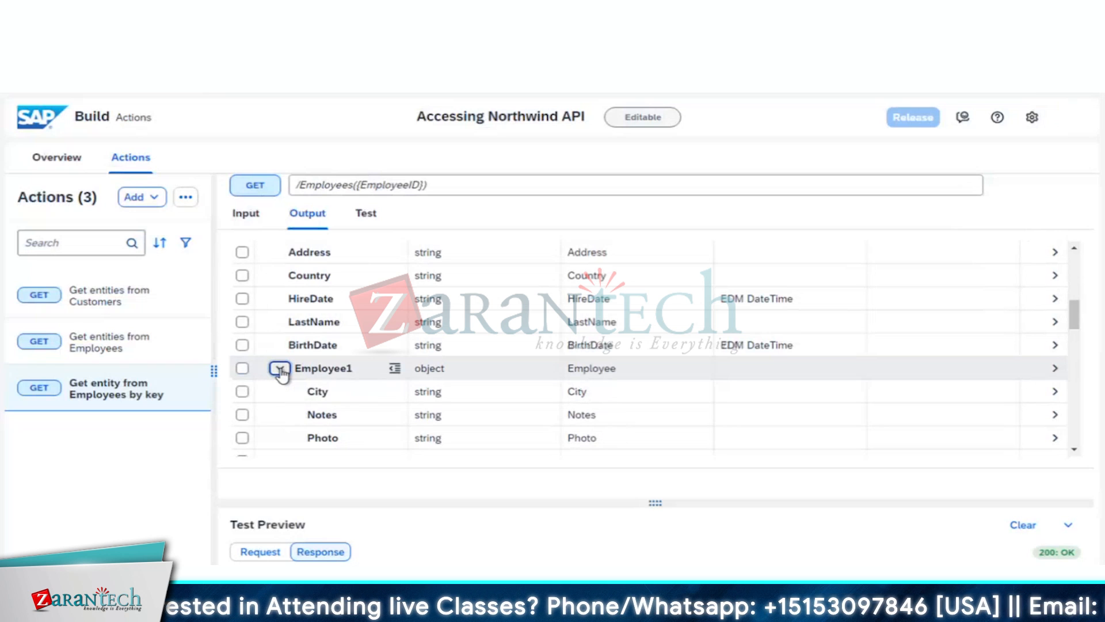
pyautogui.click(280, 369)
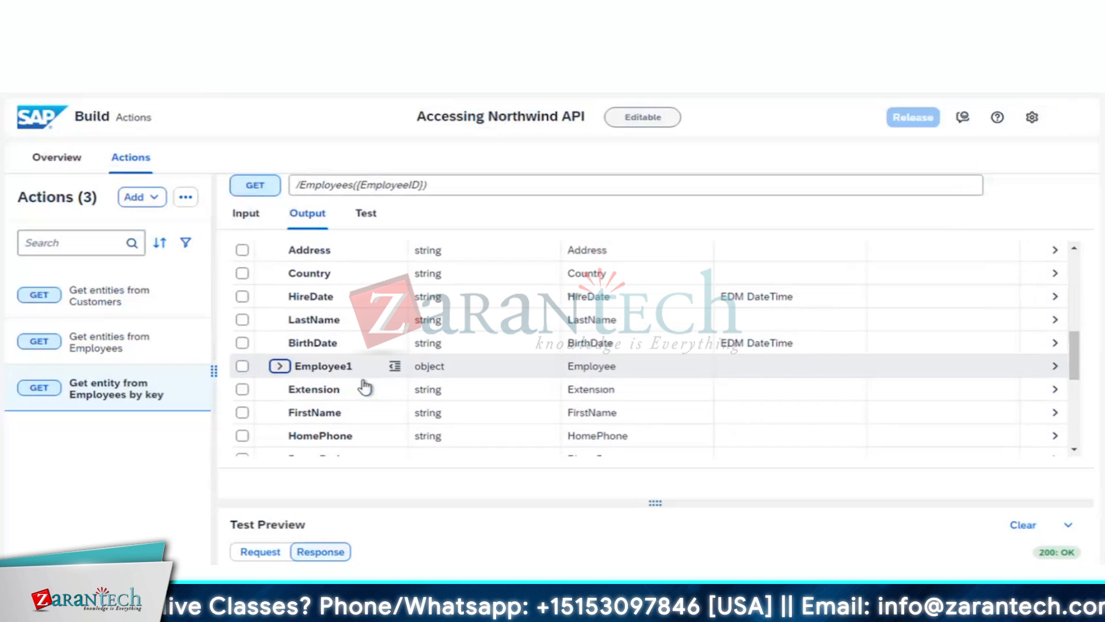
pyautogui.scroll(-3, 364, 387)
pyautogui.scroll(-5, 364, 387)
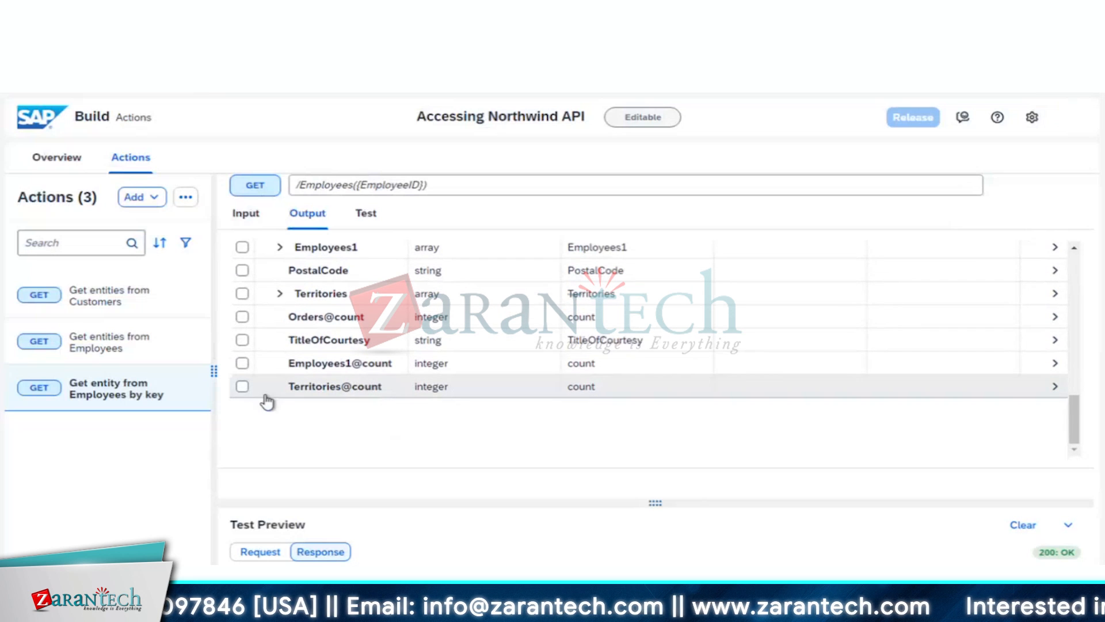
pyautogui.scroll(3, 291, 340)
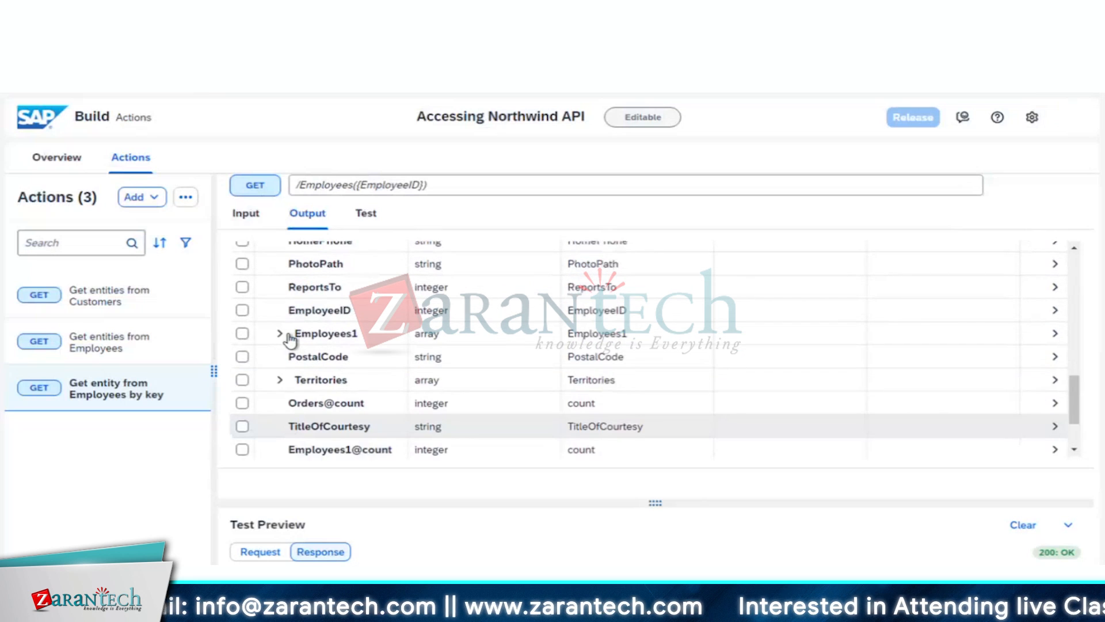
pyautogui.scroll(10, 291, 340)
pyautogui.scroll(-1, 290, 340)
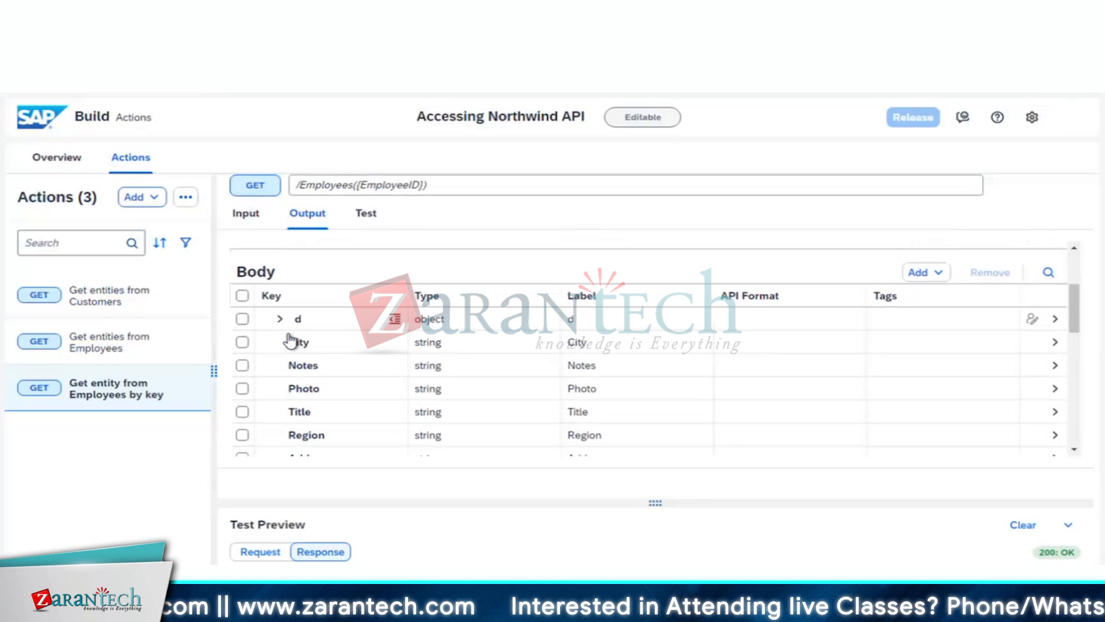
pyautogui.scroll(-4, 291, 340)
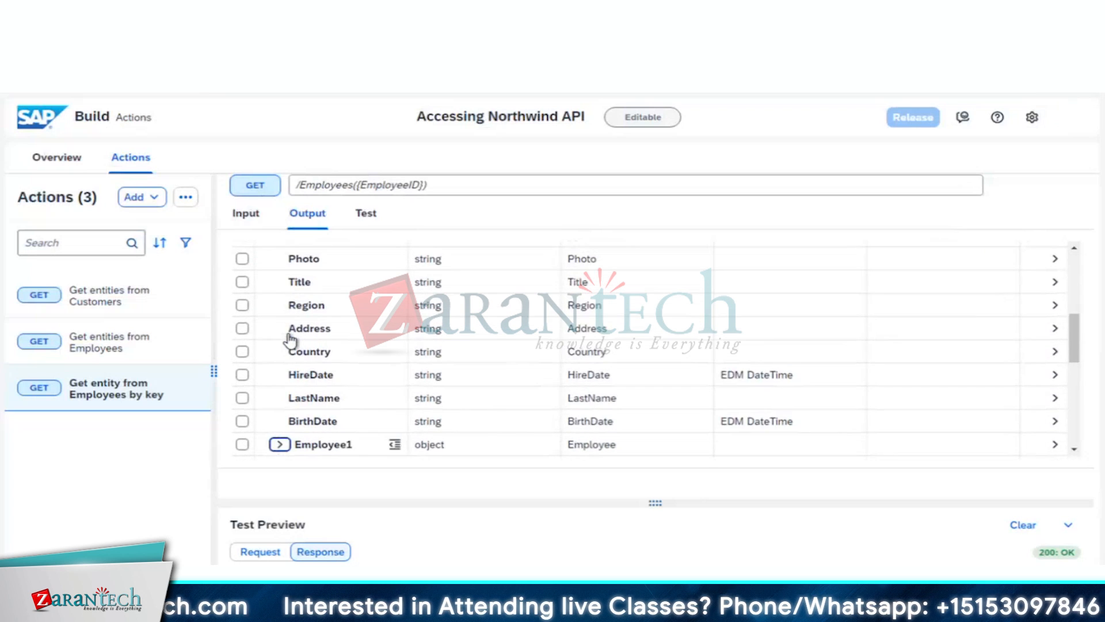
pyautogui.scroll(-5, 290, 341)
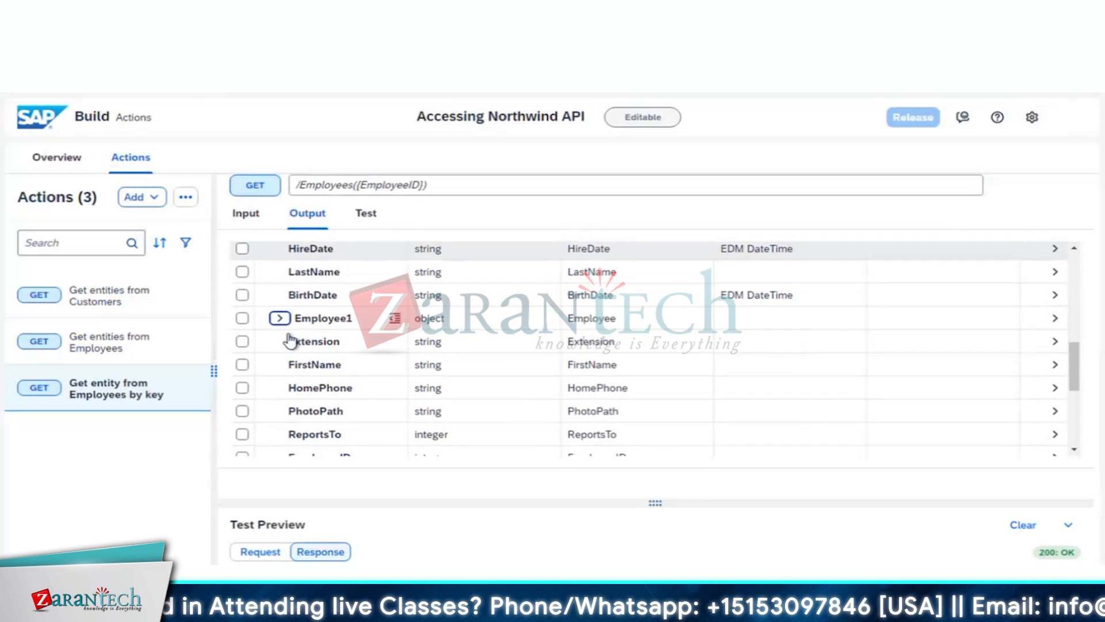
pyautogui.scroll(-3, 290, 340)
pyautogui.scroll(3, 290, 340)
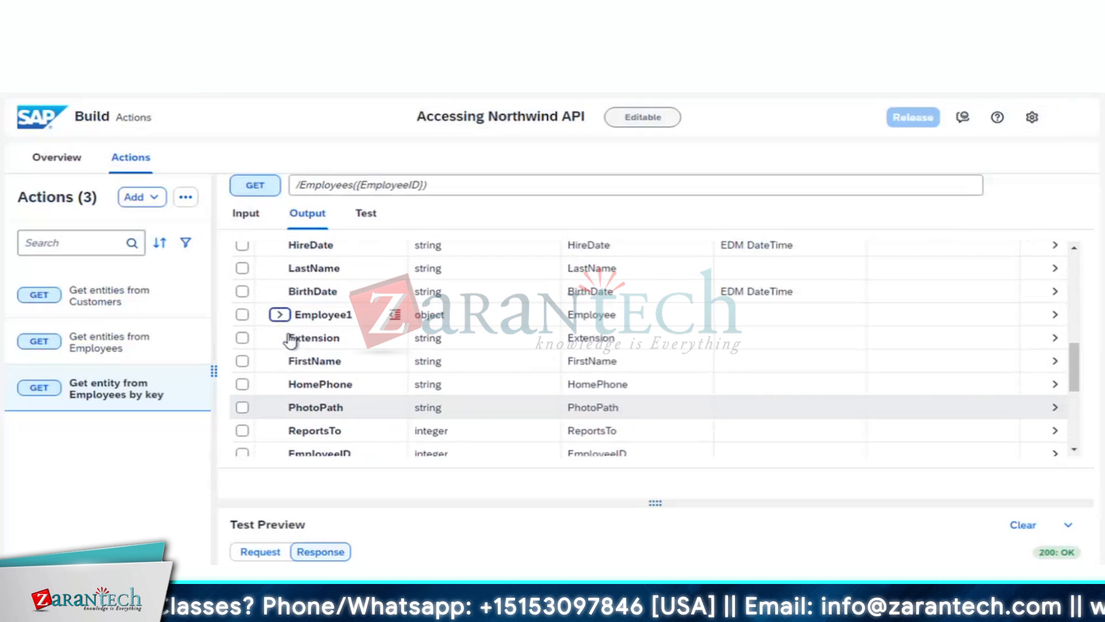
# - Remove the Employee1 object and the Employees1 and Territories arrays from the Employees by key output body
pyautogui.scroll(1, 291, 340)
pyautogui.click(241, 326)
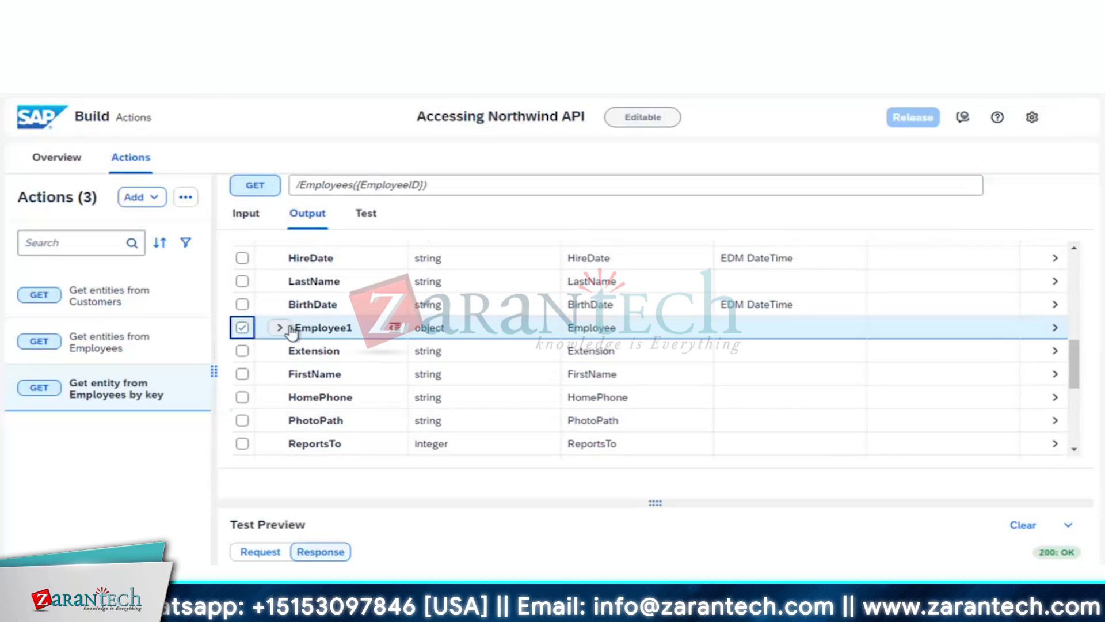
pyautogui.scroll(-5, 292, 333)
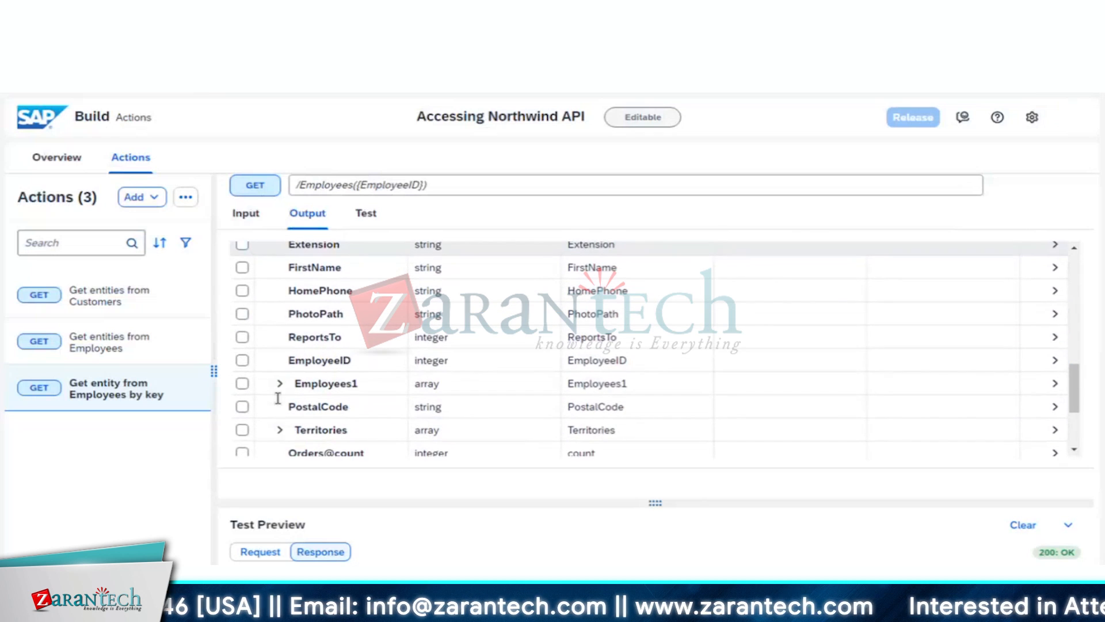
pyautogui.click(244, 385)
pyautogui.scroll(4, 345, 377)
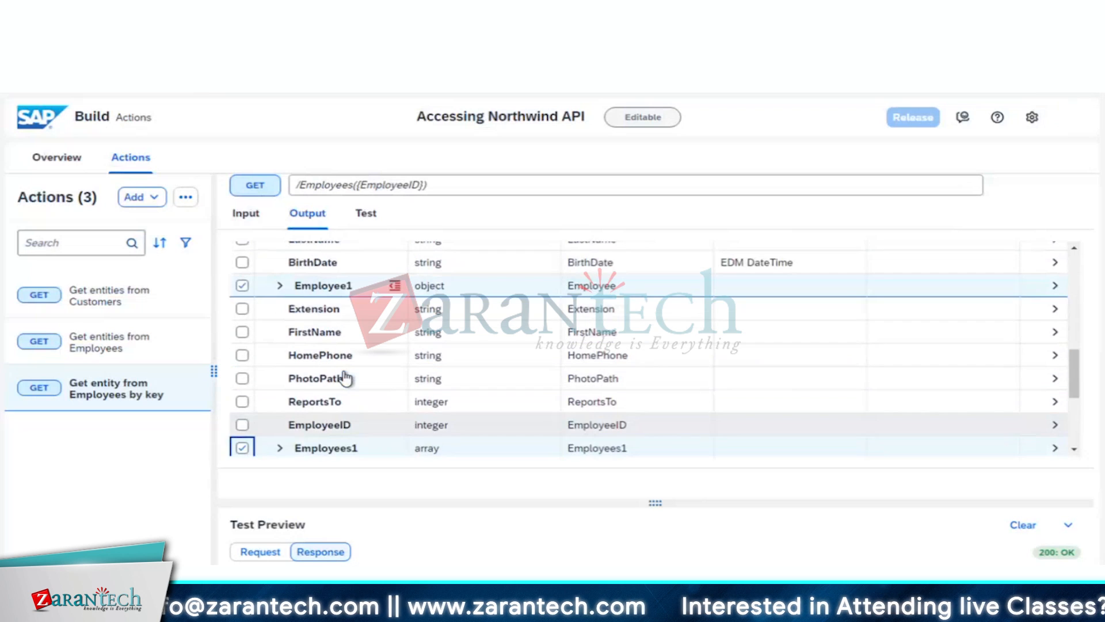
pyautogui.scroll(-7, 346, 380)
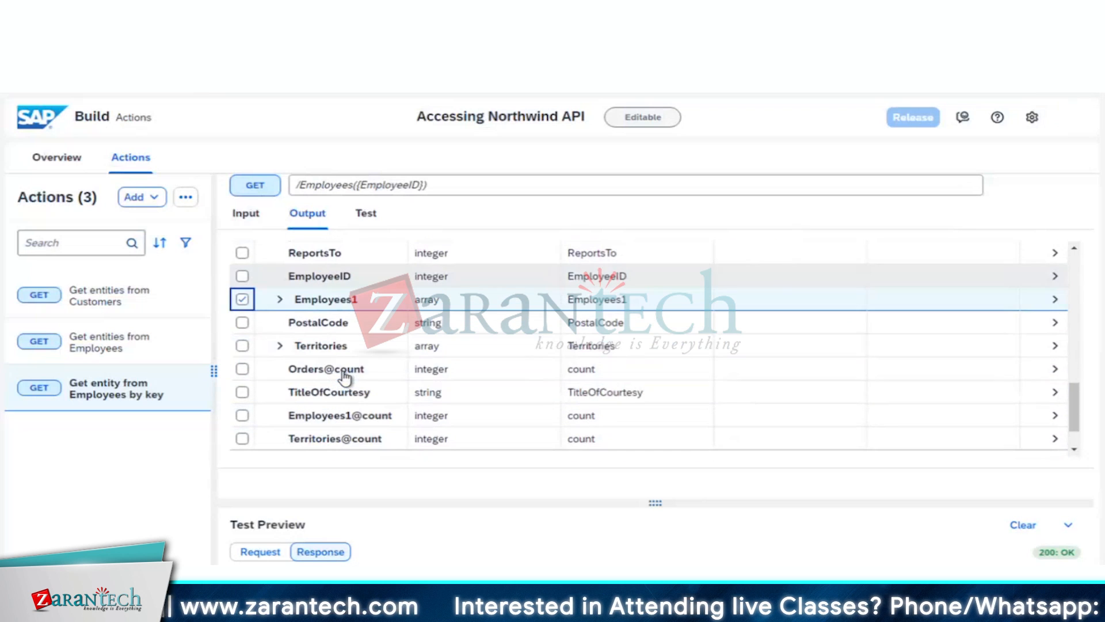
pyautogui.click(242, 347)
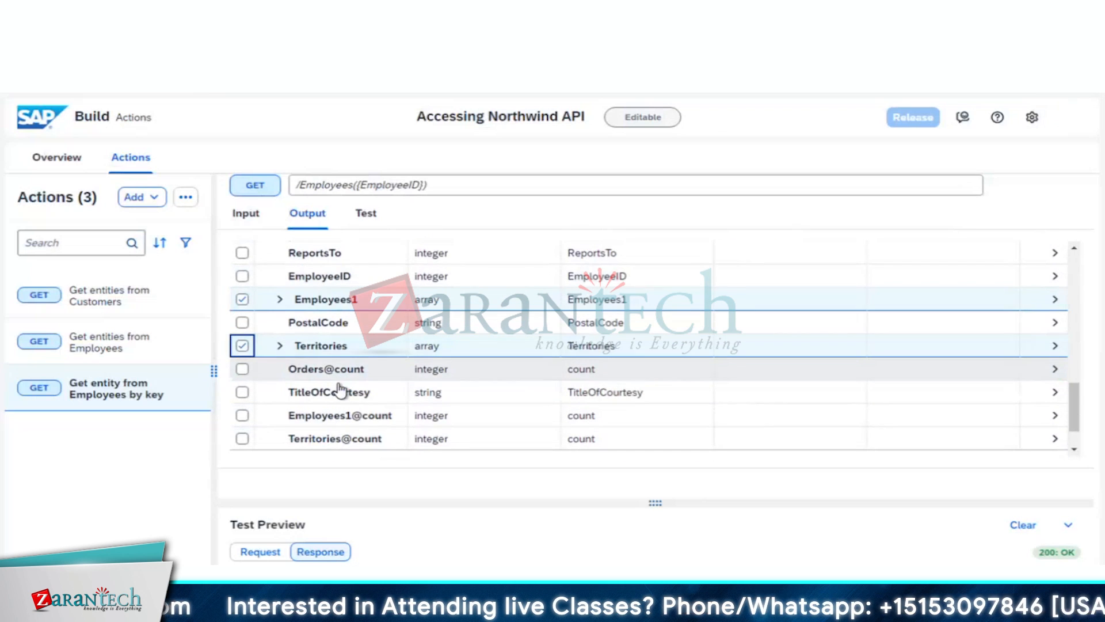
pyautogui.scroll(-2, 339, 392)
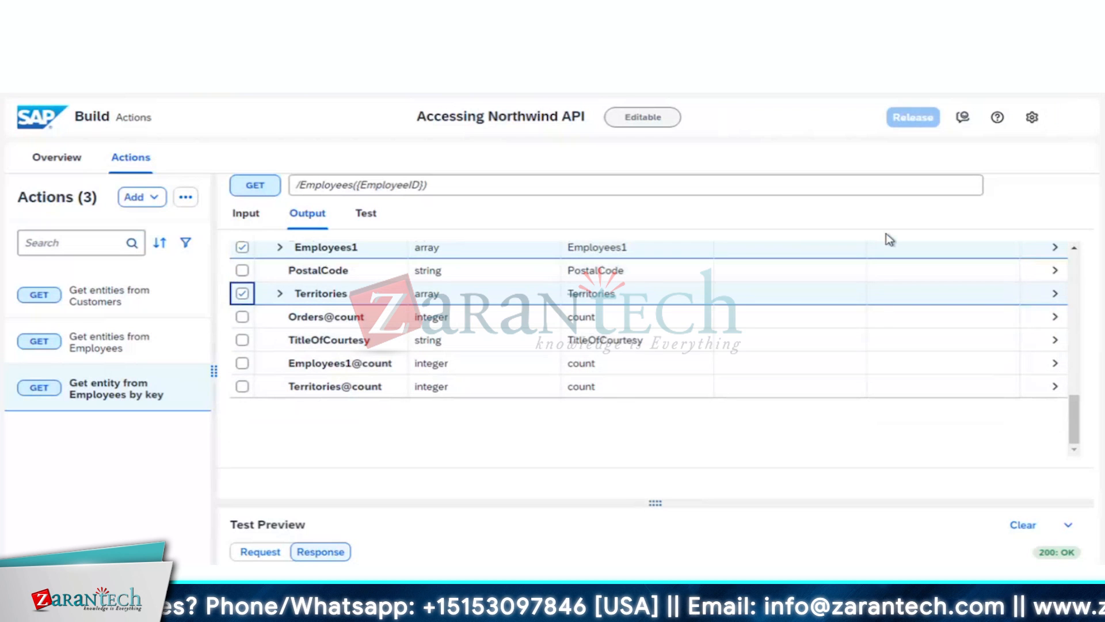
pyautogui.scroll(5, 876, 314)
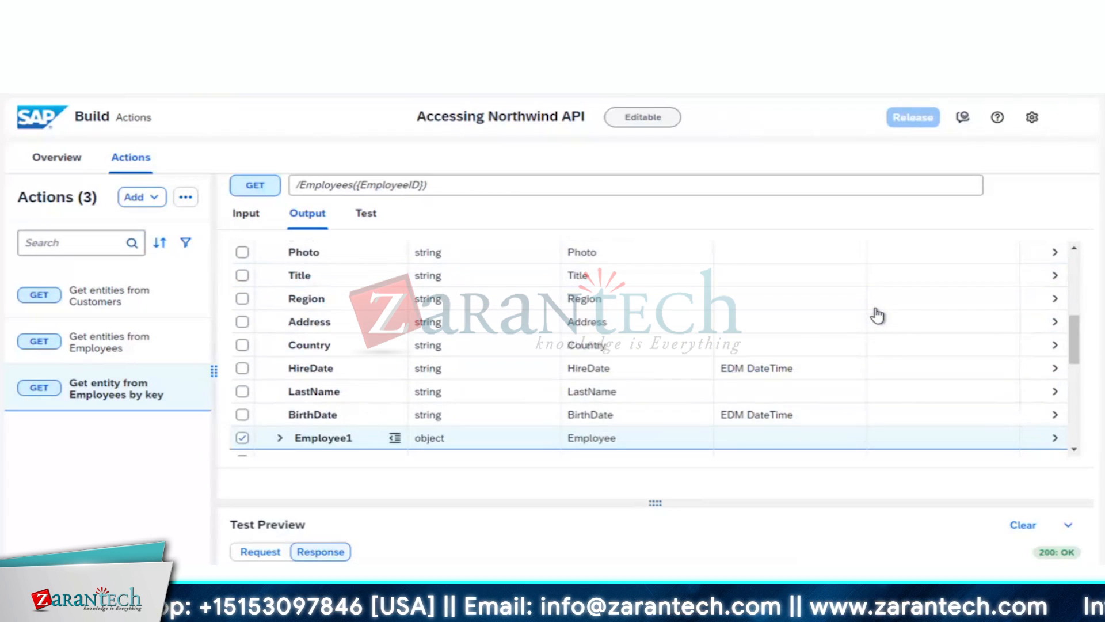
pyautogui.scroll(5, 878, 315)
pyautogui.click(988, 409)
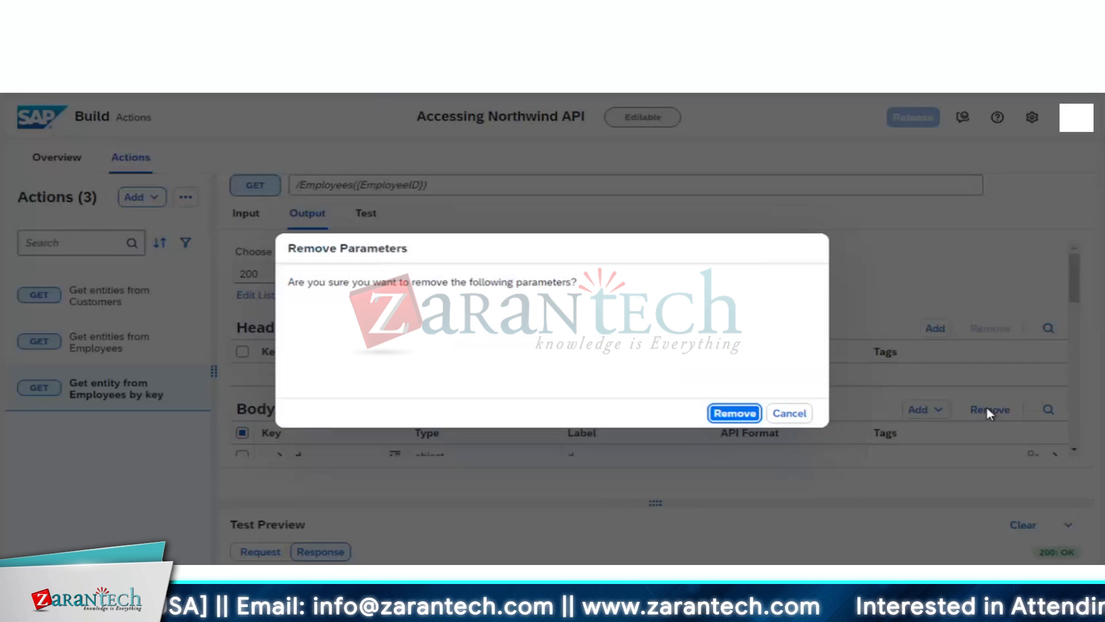
pyautogui.click(730, 414)
# - Rerun the test of Get entity from Employees by key with the Nortwind destination
pyautogui.scroll(-3, 606, 398)
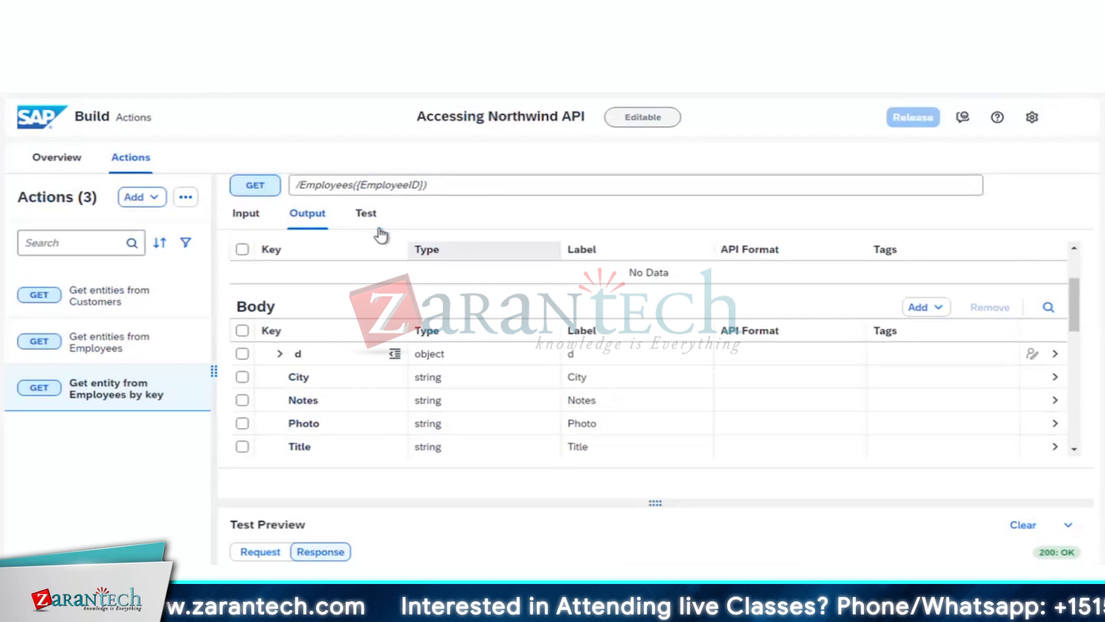
pyautogui.click(367, 213)
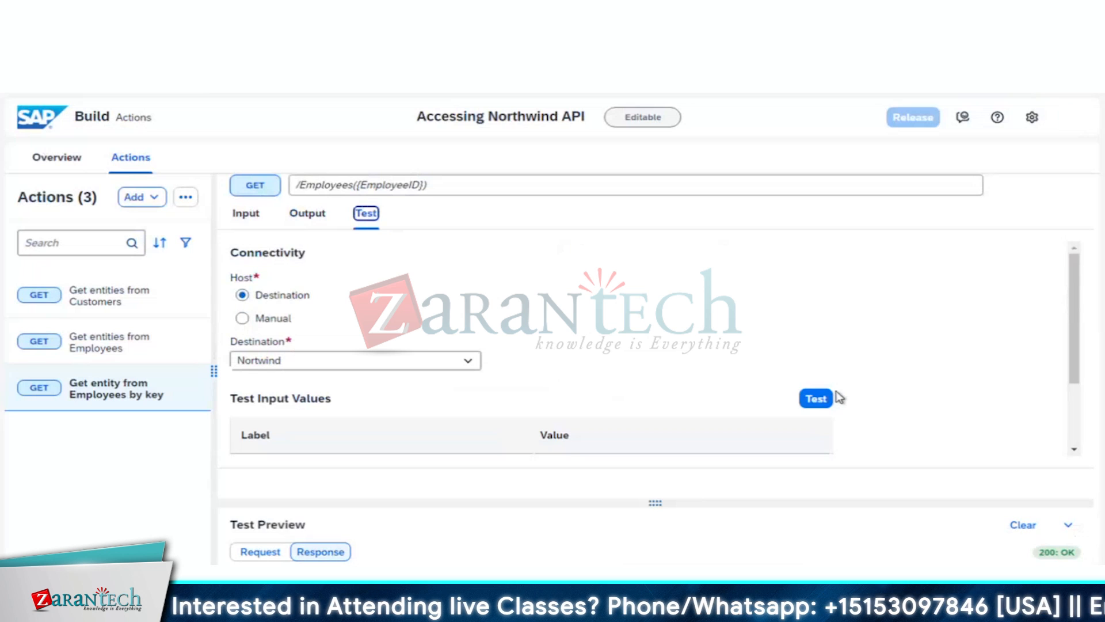
pyautogui.click(822, 401)
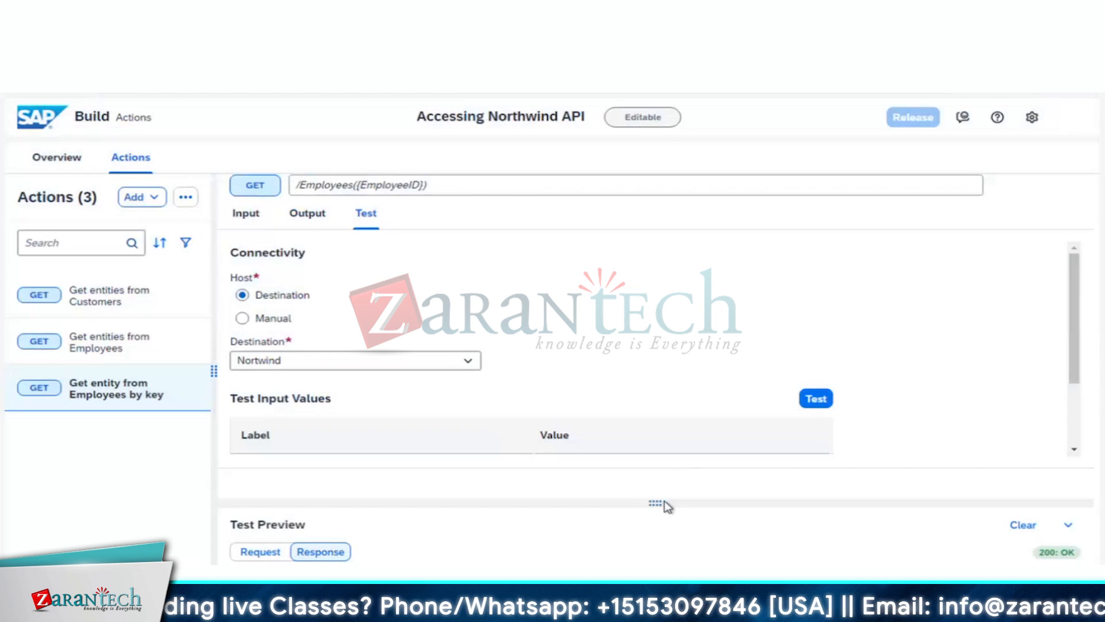
# - Enlarge the test preview, examine the whole employee response including its nested Orders, Territories and Employee1 entries, and shrink the preview again
pyautogui.moveTo(664, 502); pyautogui.dragTo(667, 236)
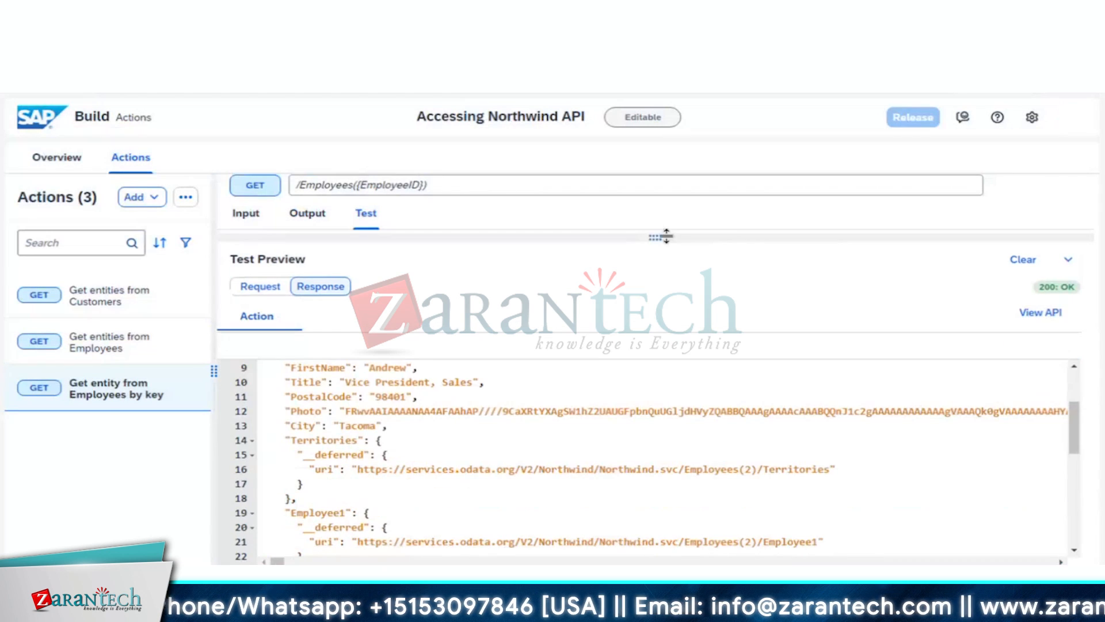
pyautogui.scroll(3, 595, 437)
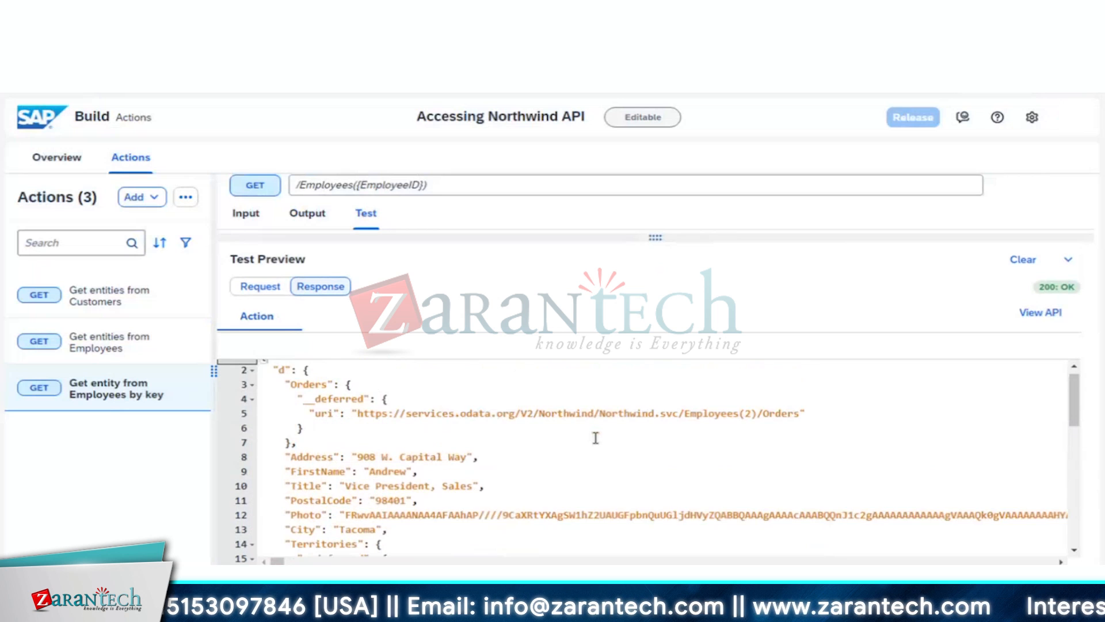
pyautogui.scroll(-2, 596, 438)
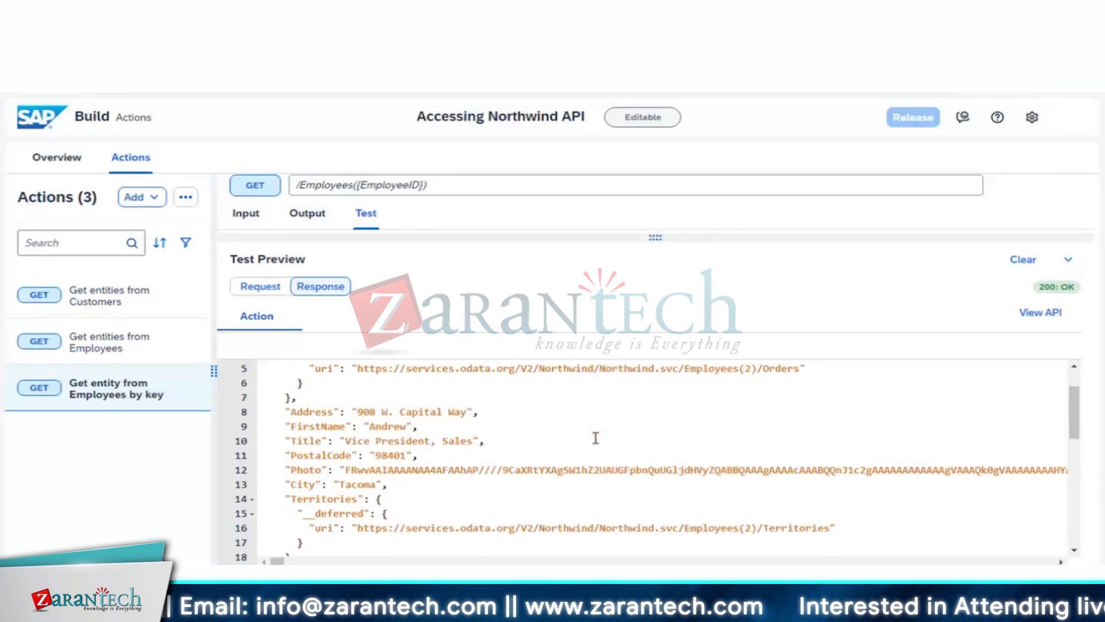
pyautogui.scroll(-2, 596, 438)
pyautogui.scroll(-5, 596, 437)
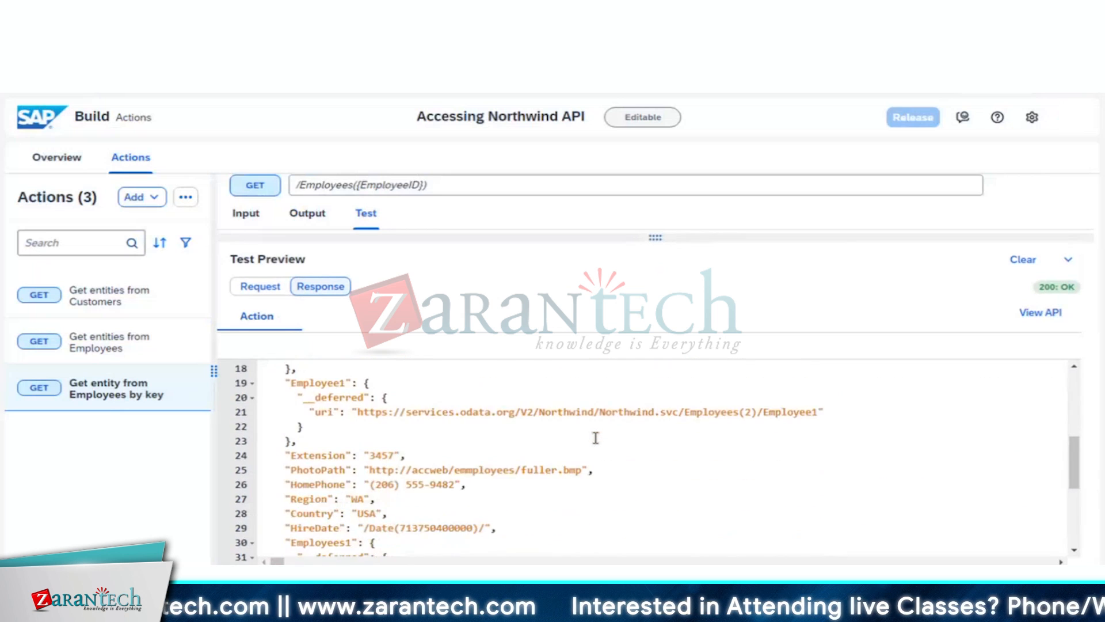
pyautogui.scroll(-5, 596, 438)
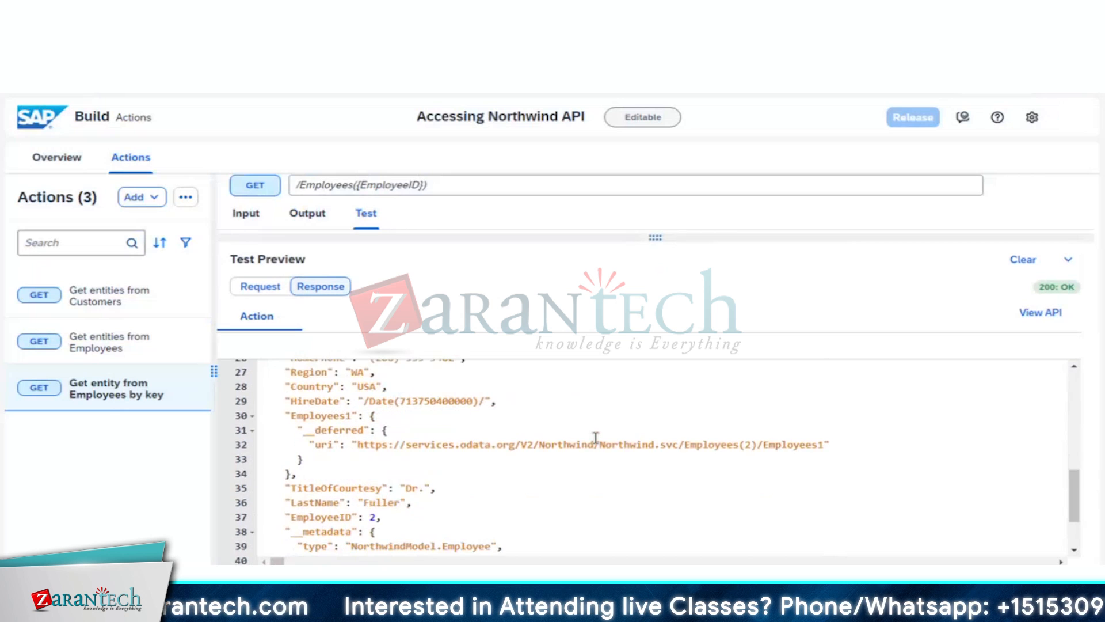
pyautogui.scroll(-2, 595, 437)
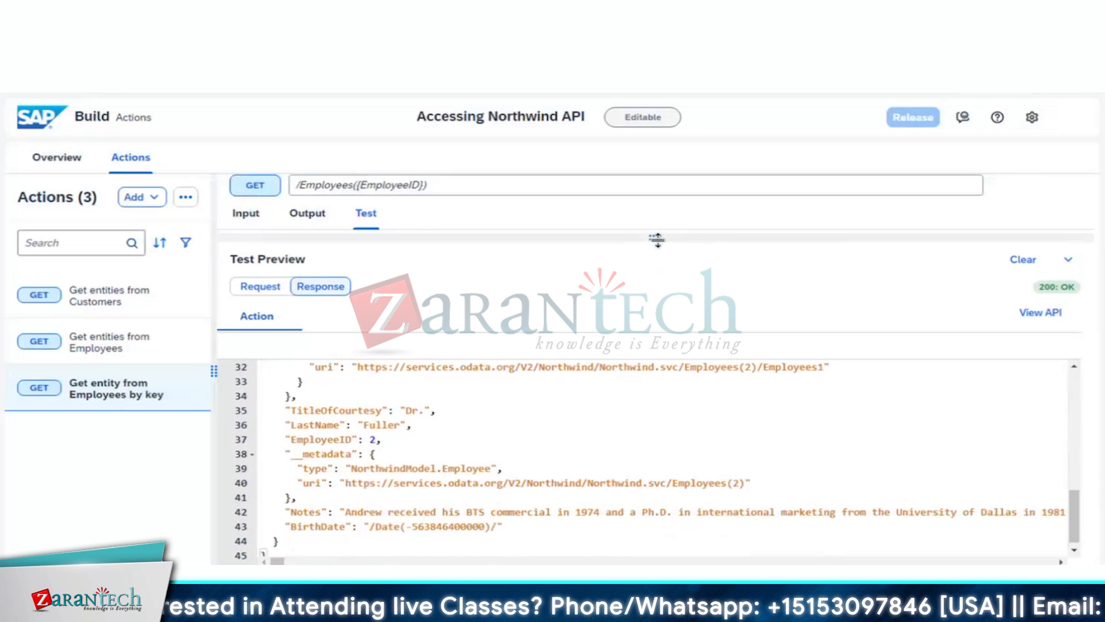
pyautogui.moveTo(657, 238); pyautogui.dragTo(666, 501)
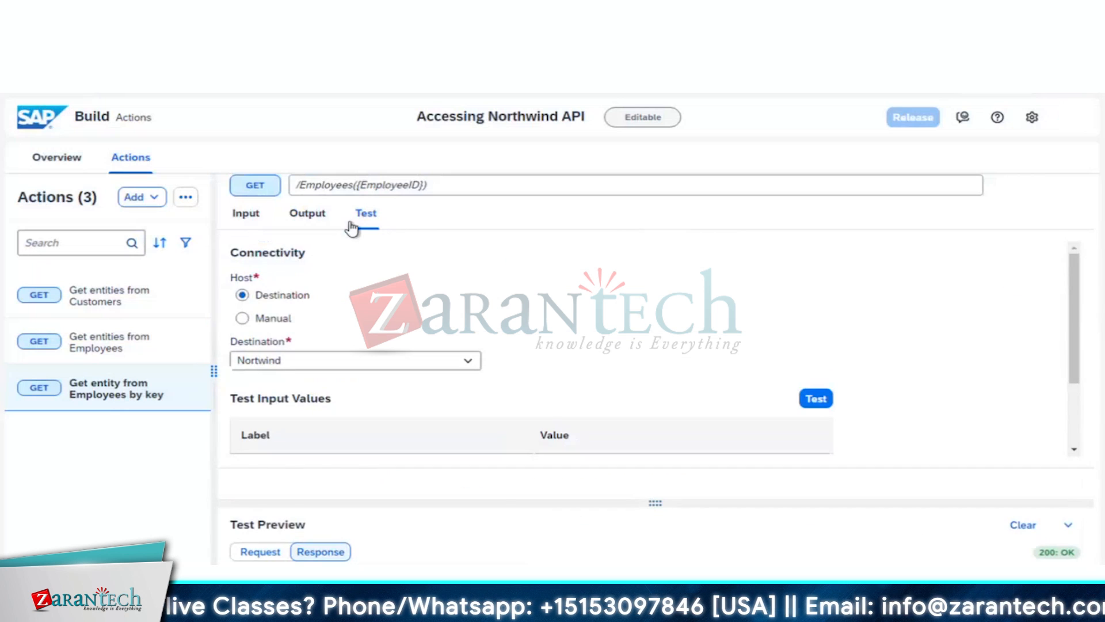
# - Return to the Employees by key output definition and check its body fields down to the count entries
pyautogui.click(316, 214)
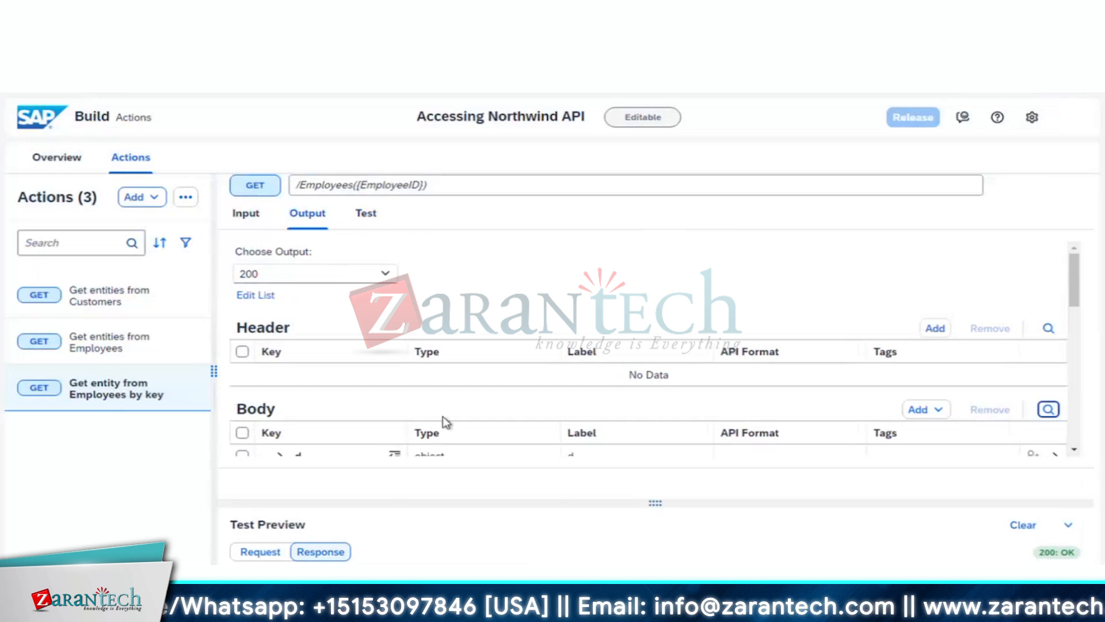
pyautogui.scroll(-6, 444, 417)
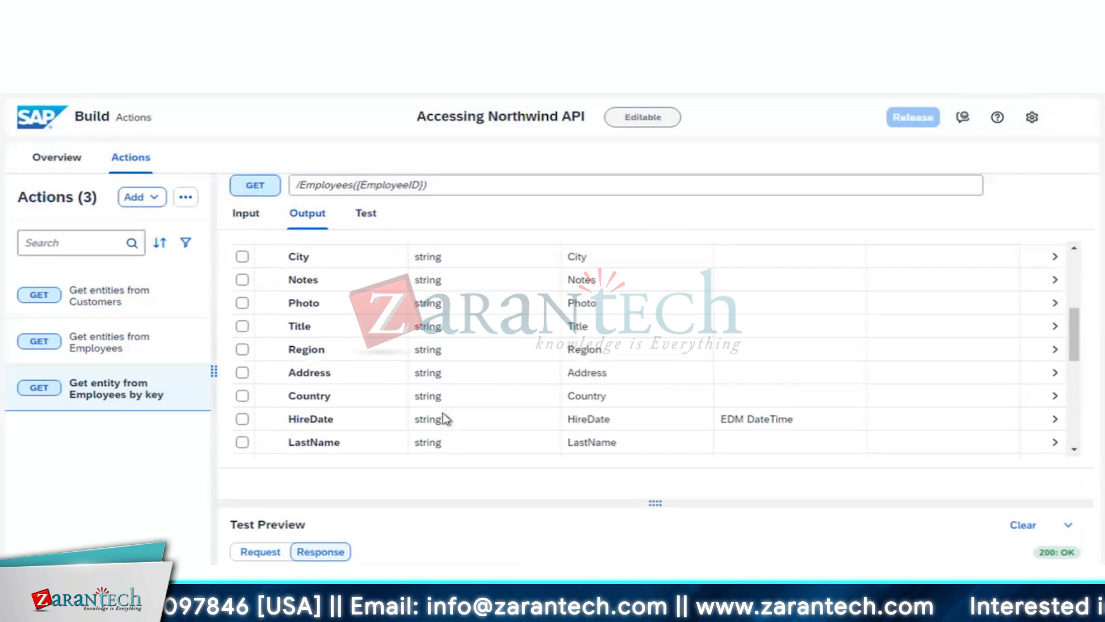
pyautogui.scroll(-3, 444, 414)
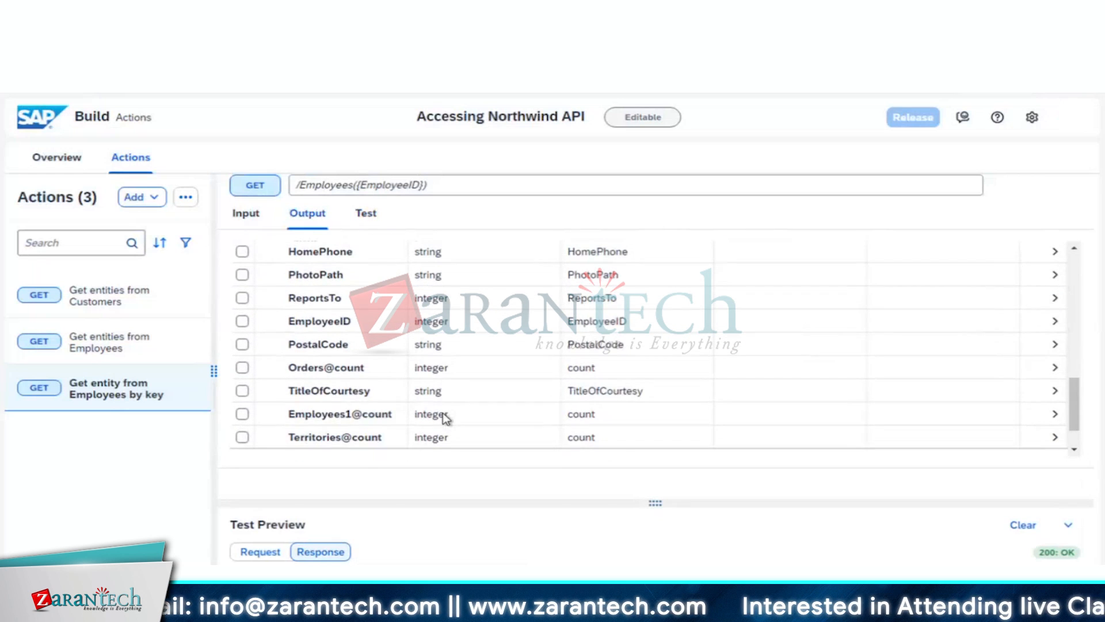
# - Review the output fields and input parameters of the Employees by-key action, plus the input parameters of "Get entities from Employees"
pyautogui.scroll(-1, 445, 419)
pyautogui.scroll(4, 566, 331)
pyautogui.scroll(5, 569, 334)
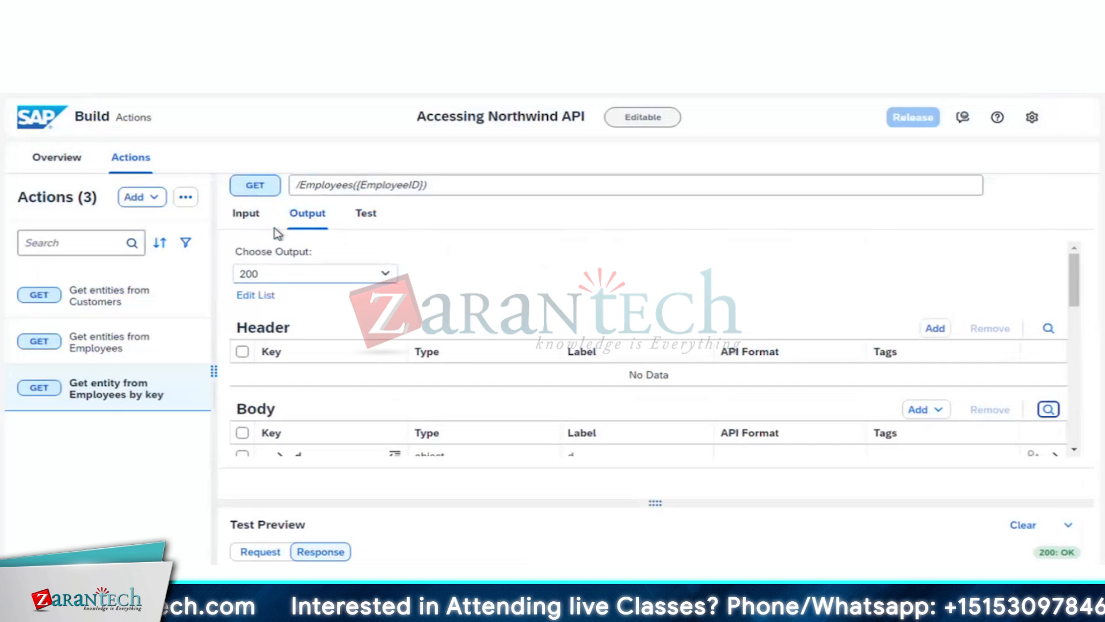
pyautogui.click(249, 216)
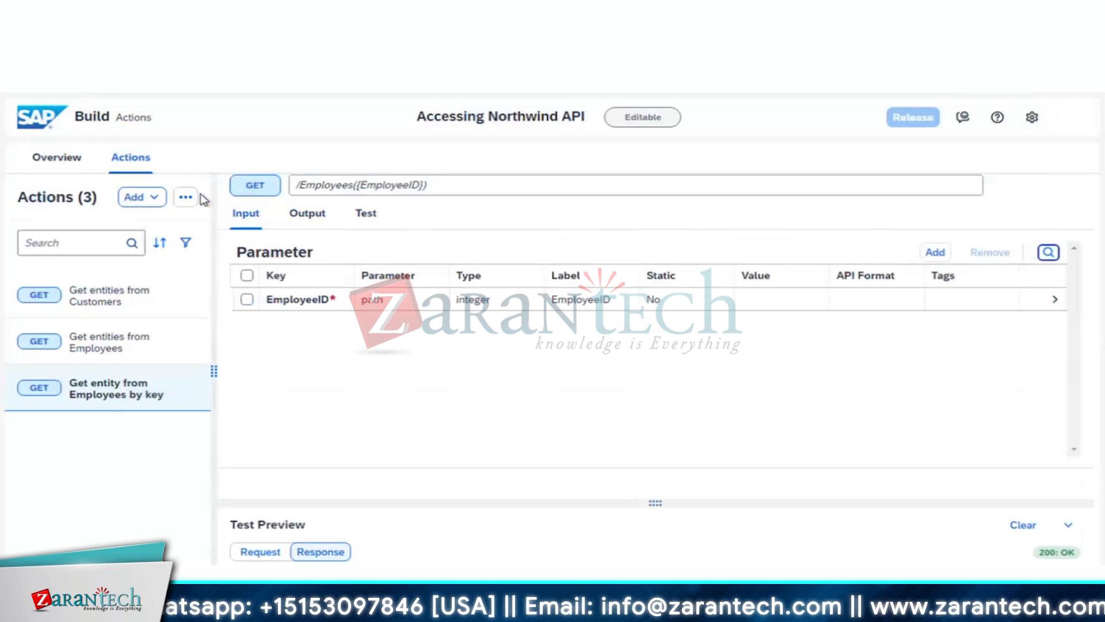
pyautogui.click(185, 198)
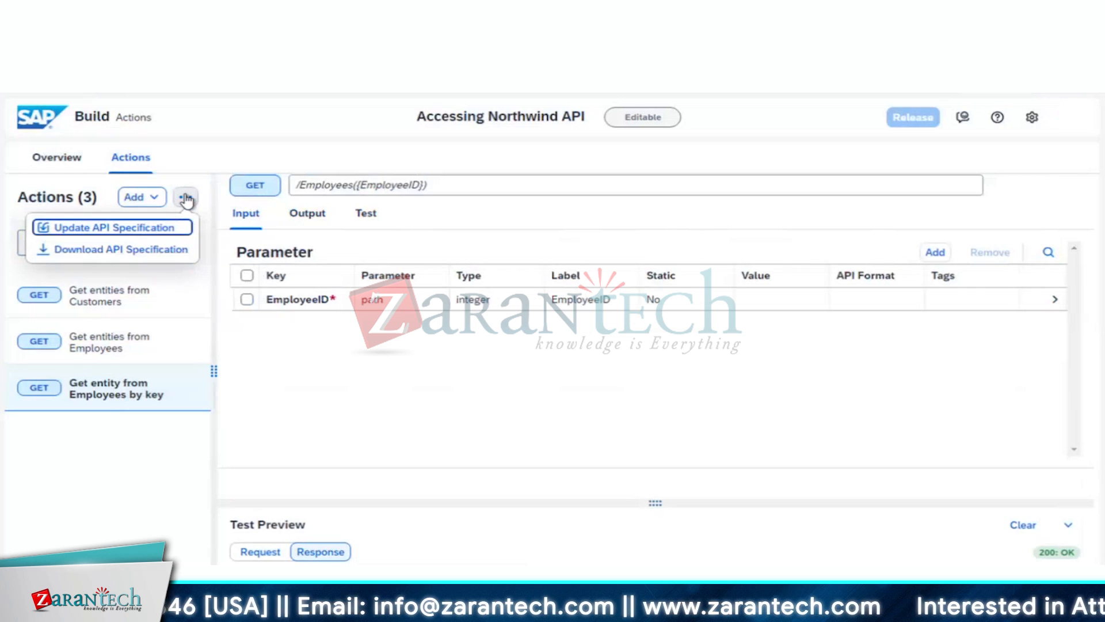
pyautogui.click(228, 148)
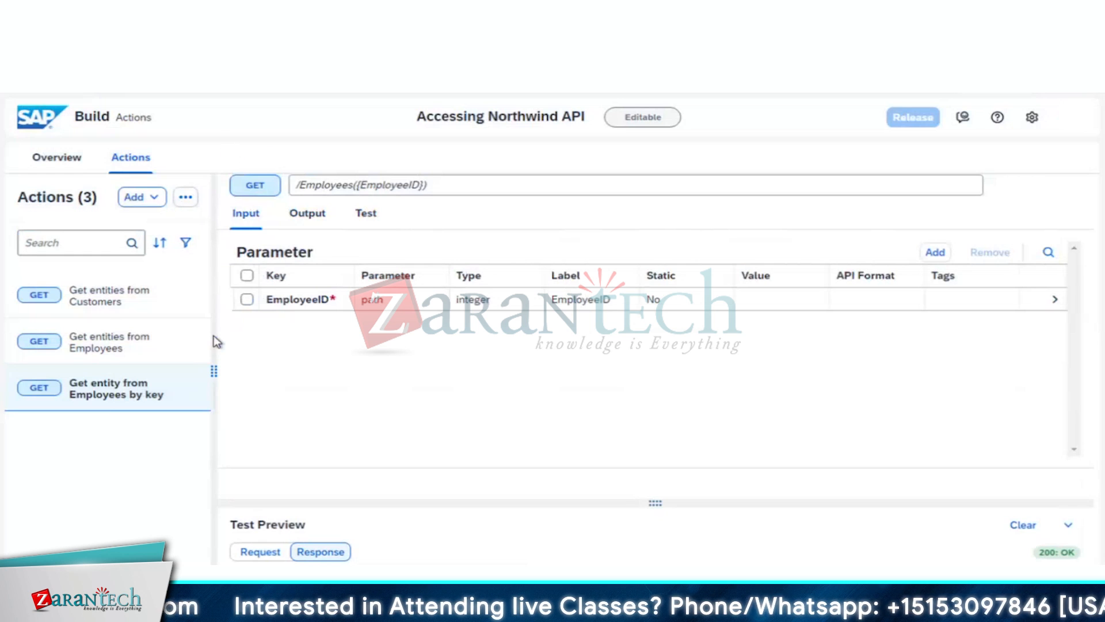
pyautogui.click(152, 344)
pyautogui.click(490, 364)
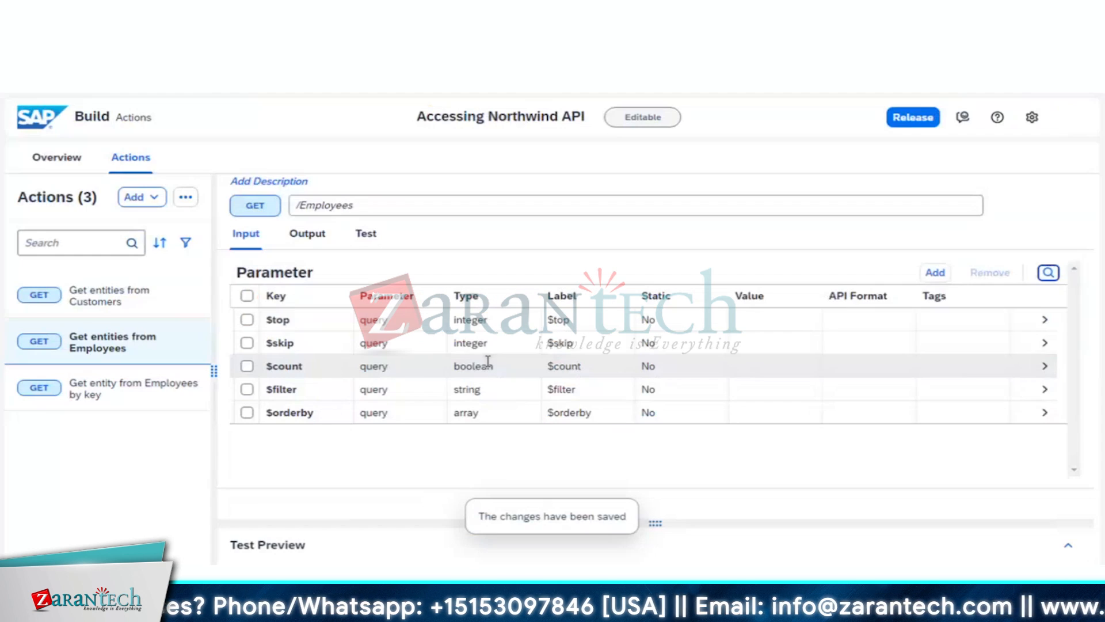
# - Test the "Get entity from Employees by key" action against the Nortwind destination and read through the full response
pyautogui.click(153, 394)
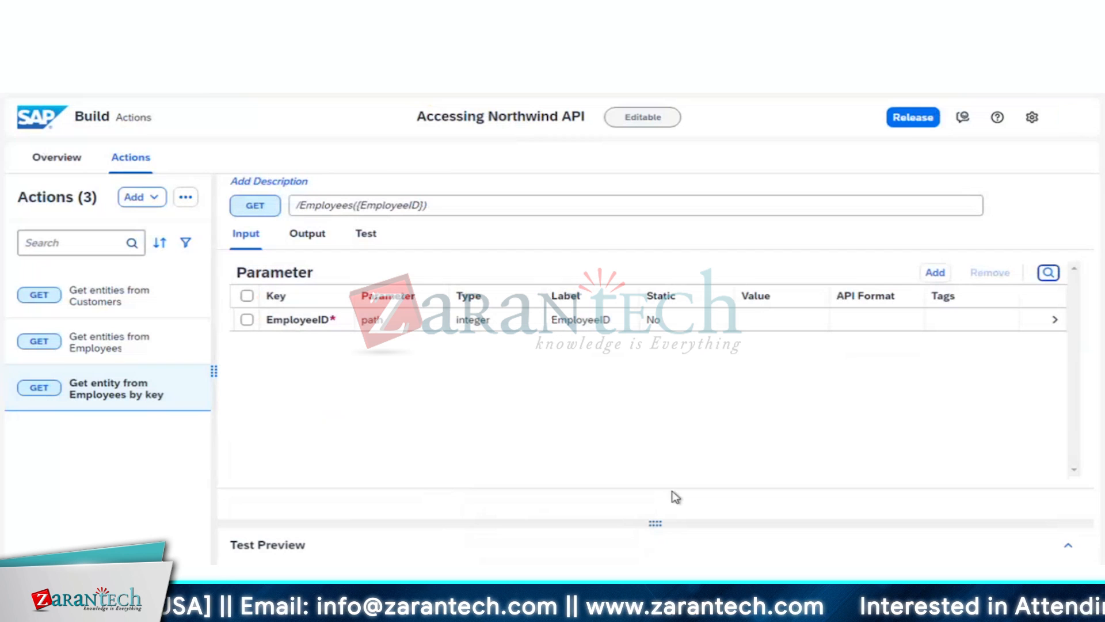
pyautogui.click(366, 235)
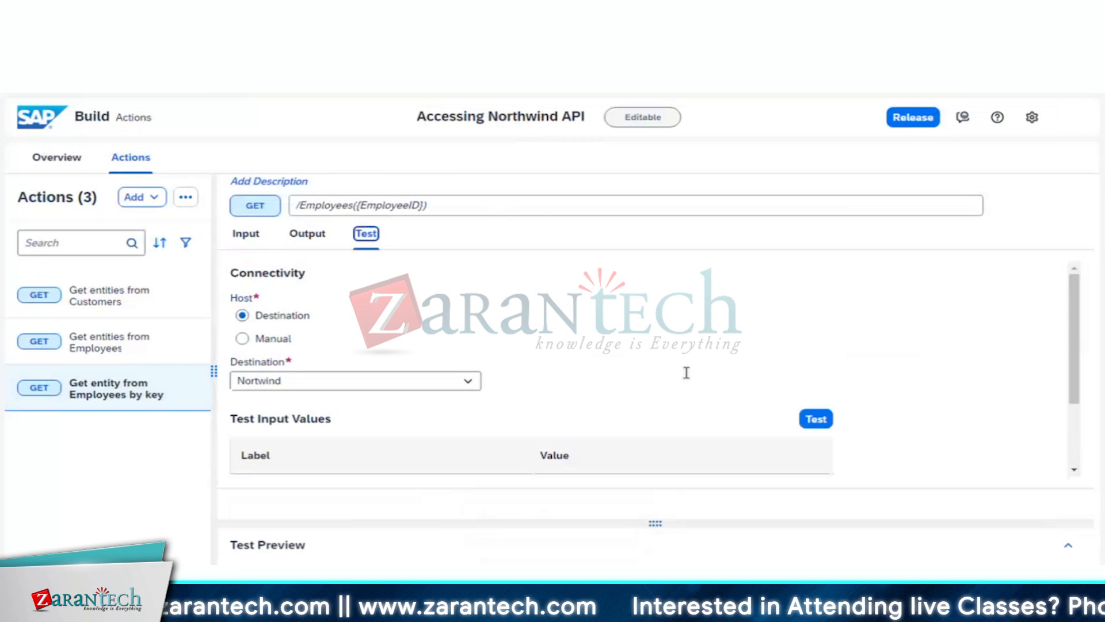
pyautogui.click(821, 425)
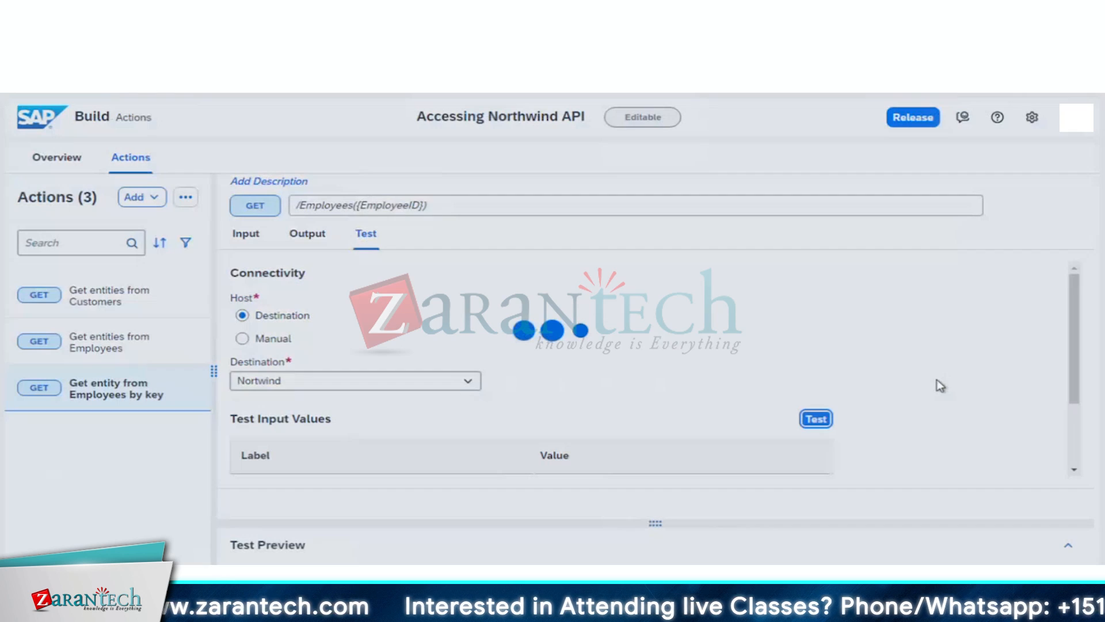
pyautogui.scroll(-2, 935, 384)
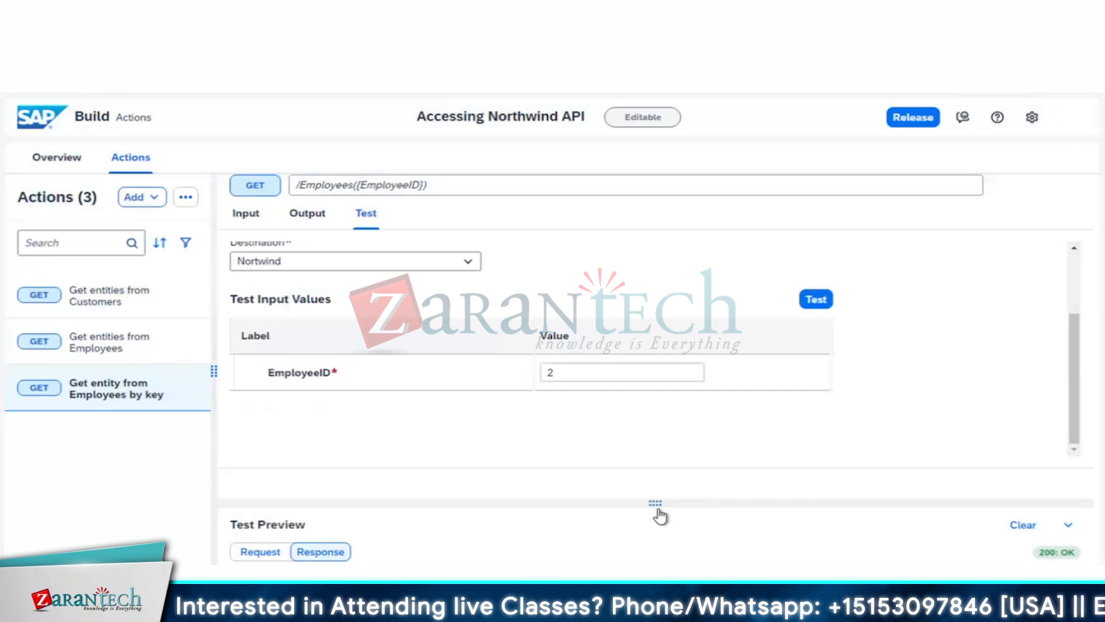
pyautogui.moveTo(660, 516); pyautogui.dragTo(660, 202)
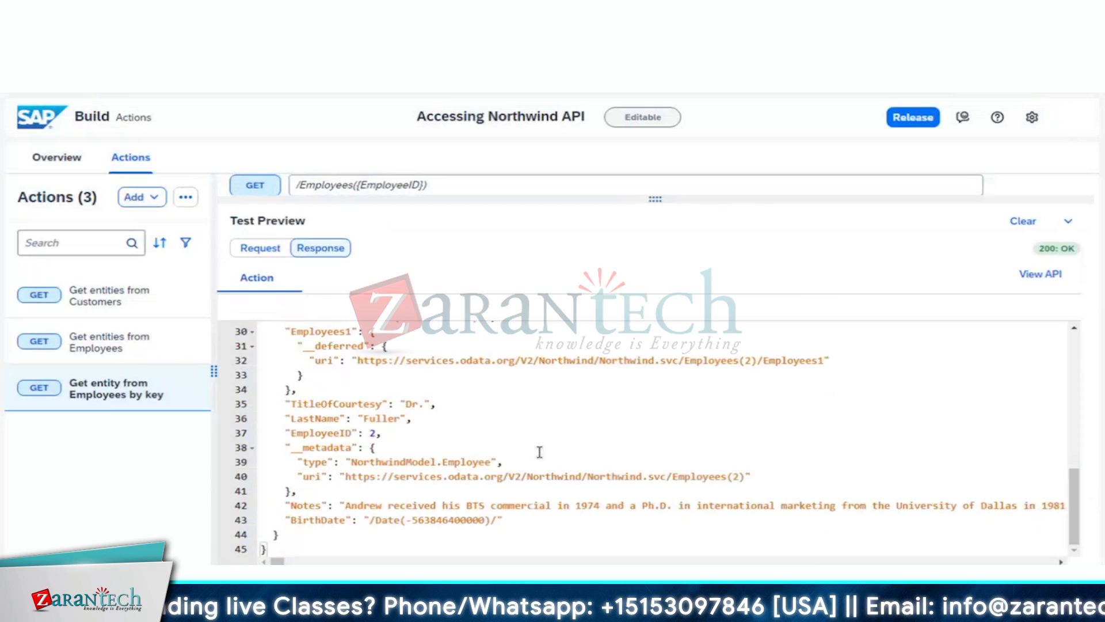
pyautogui.scroll(2, 539, 452)
pyautogui.scroll(8, 539, 452)
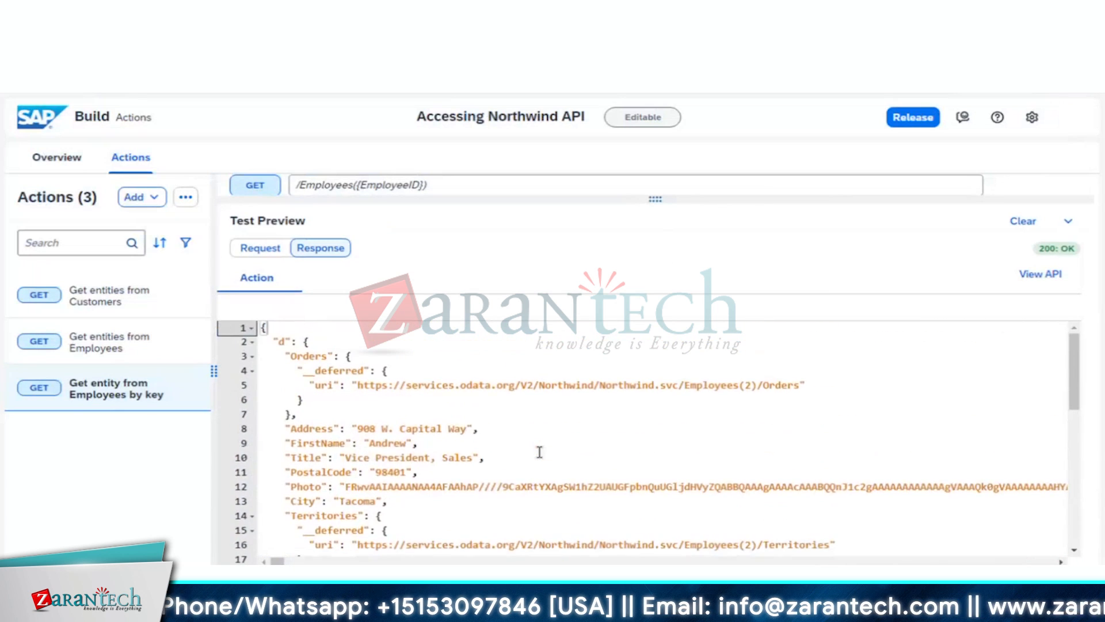
pyautogui.scroll(-4, 540, 452)
pyautogui.scroll(-4, 539, 452)
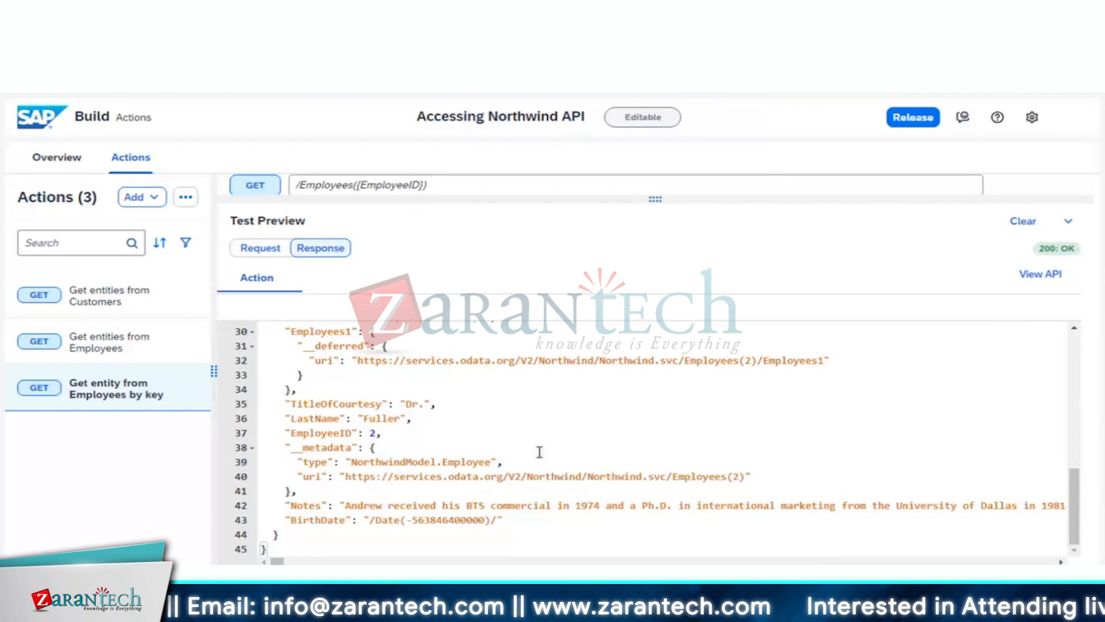
# - Start releasing the Accessing Northwind API project with the release notes "Initial Nortwind Action with Employees and Key"
pyautogui.click(909, 121)
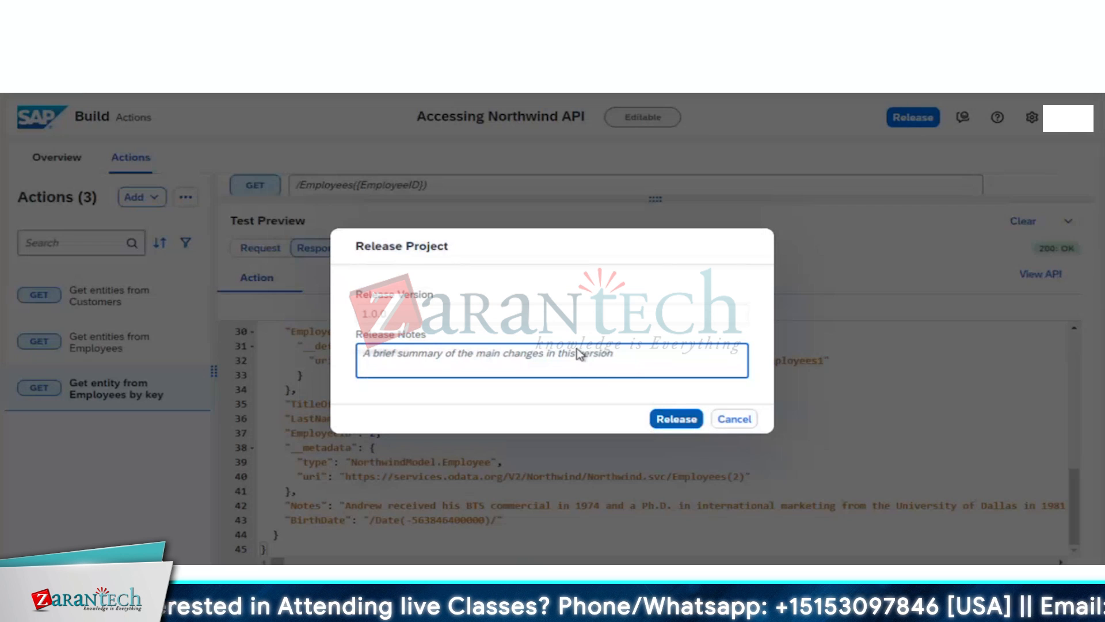
pyautogui.write('In')
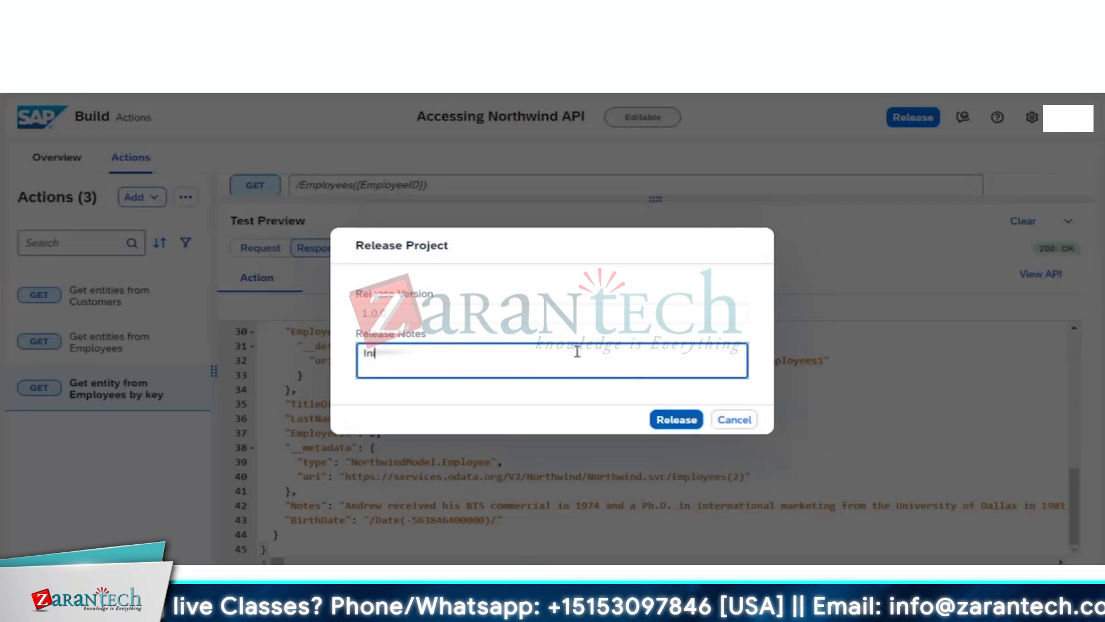
pyautogui.write('itial')
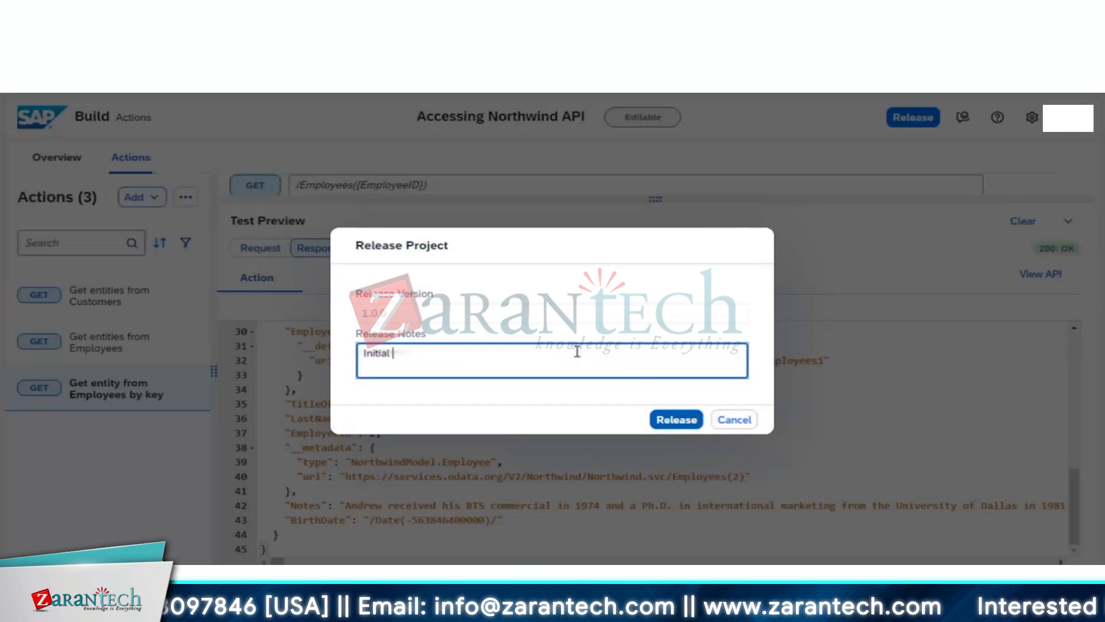
pyautogui.write(' No')
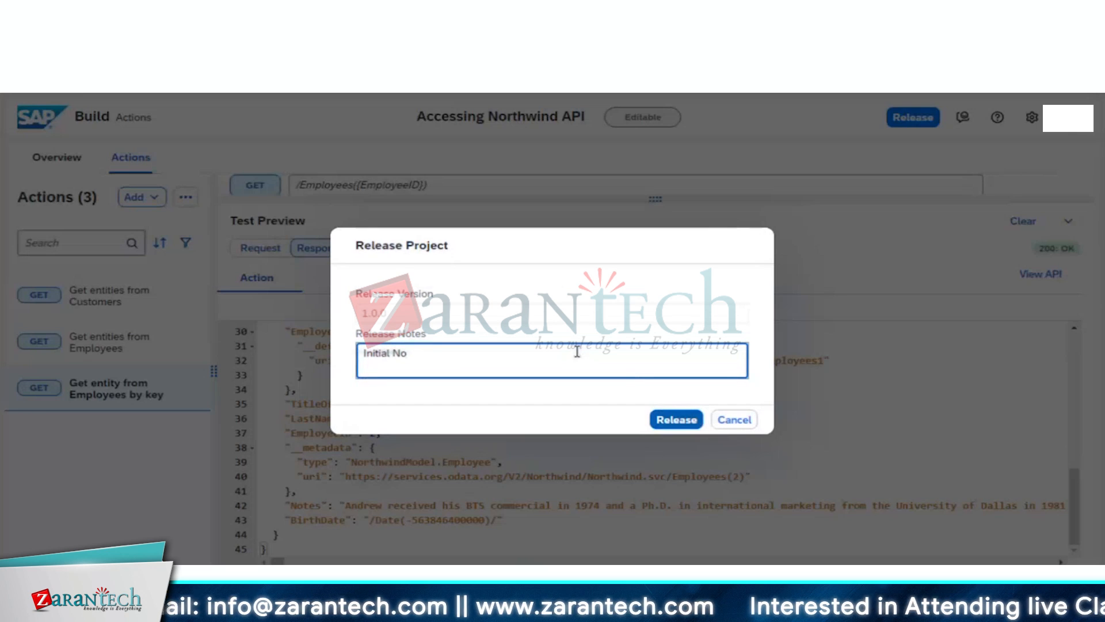
pyautogui.write('rtwind')
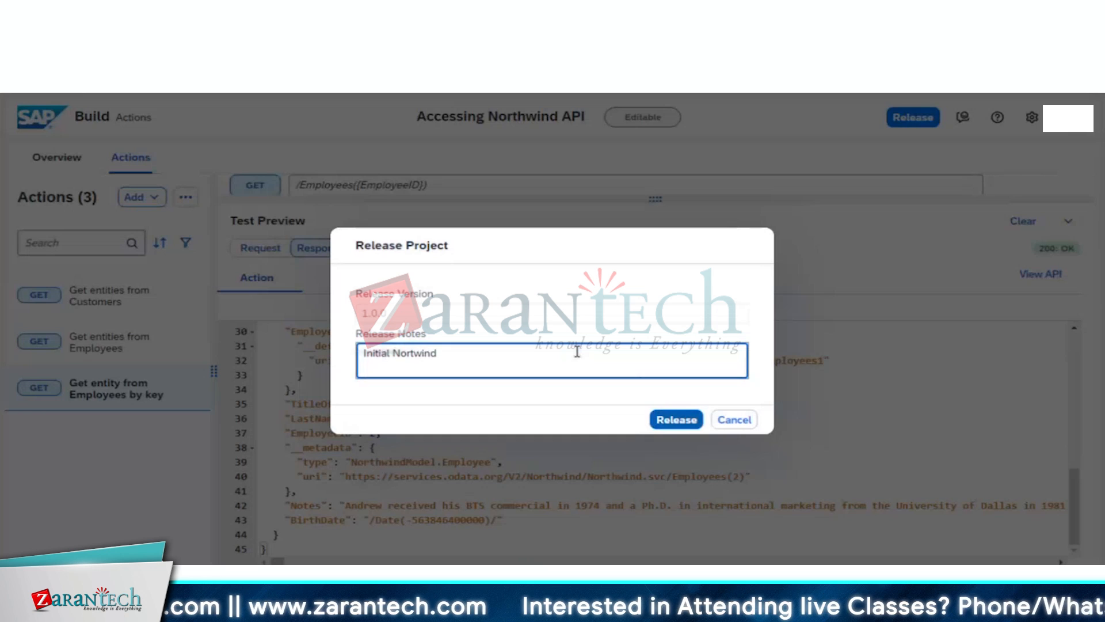
pyautogui.write(' Action ')
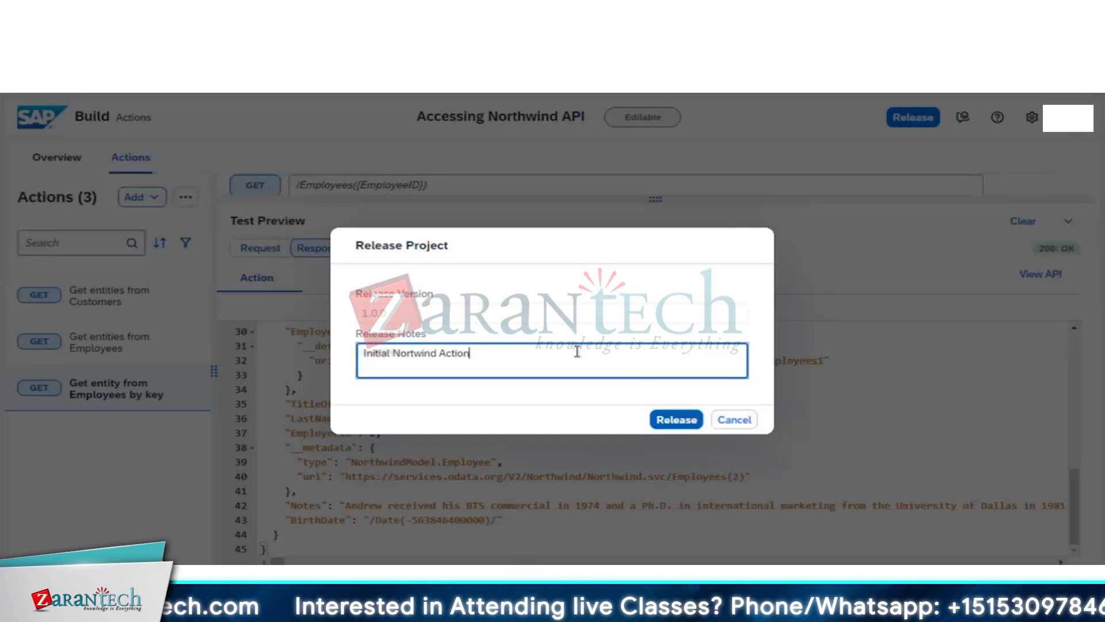
pyautogui.write('with')
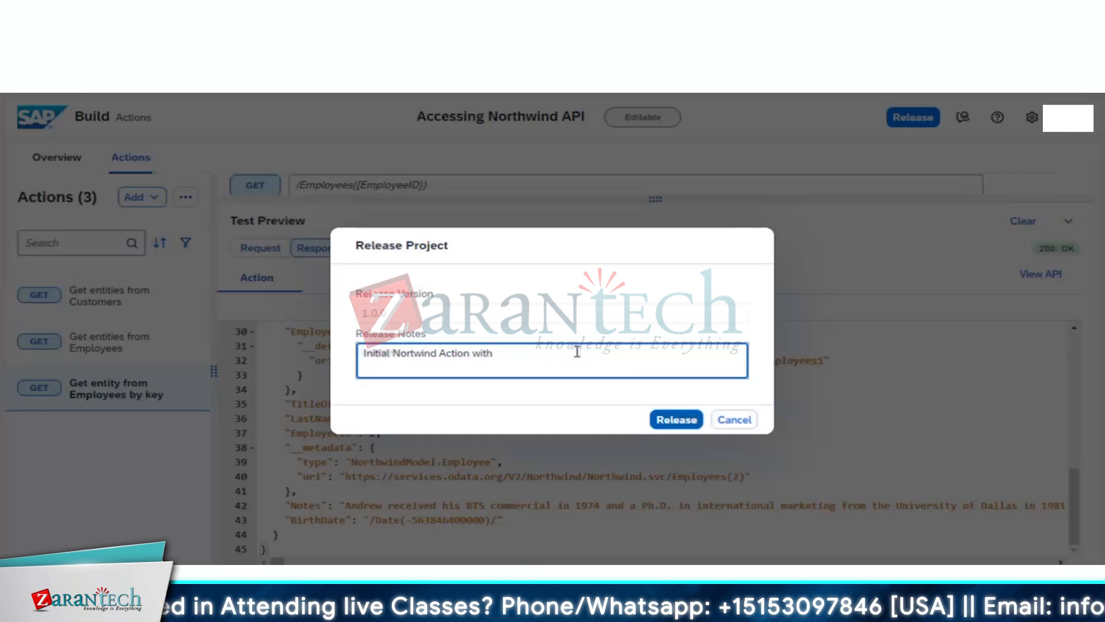
pyautogui.write(' E')
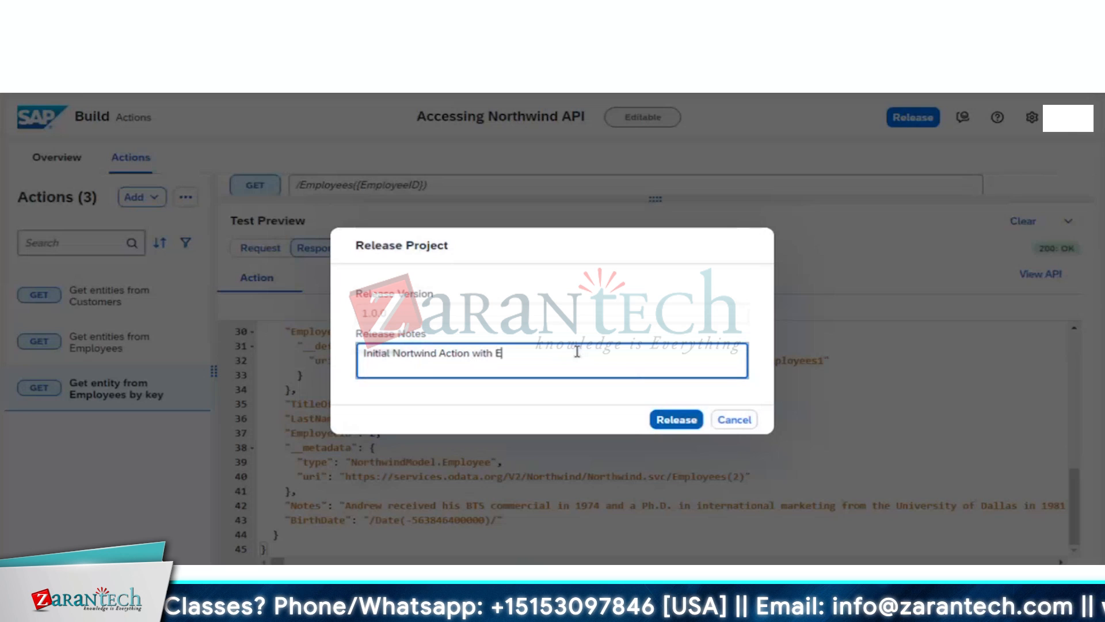
pyautogui.write('mployees ')
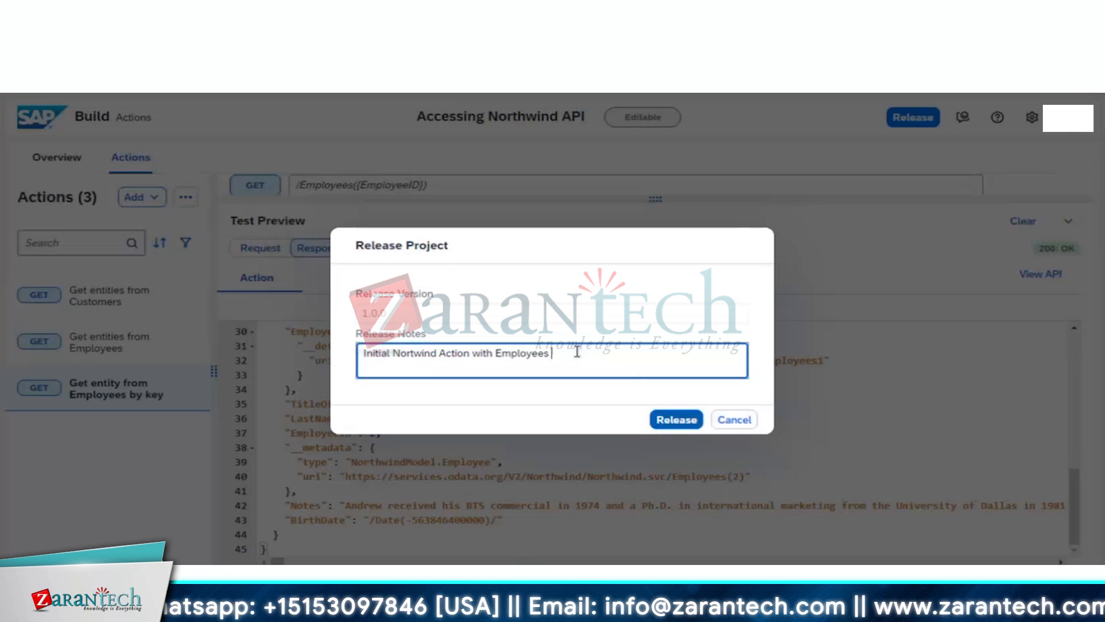
pyautogui.write('and key')
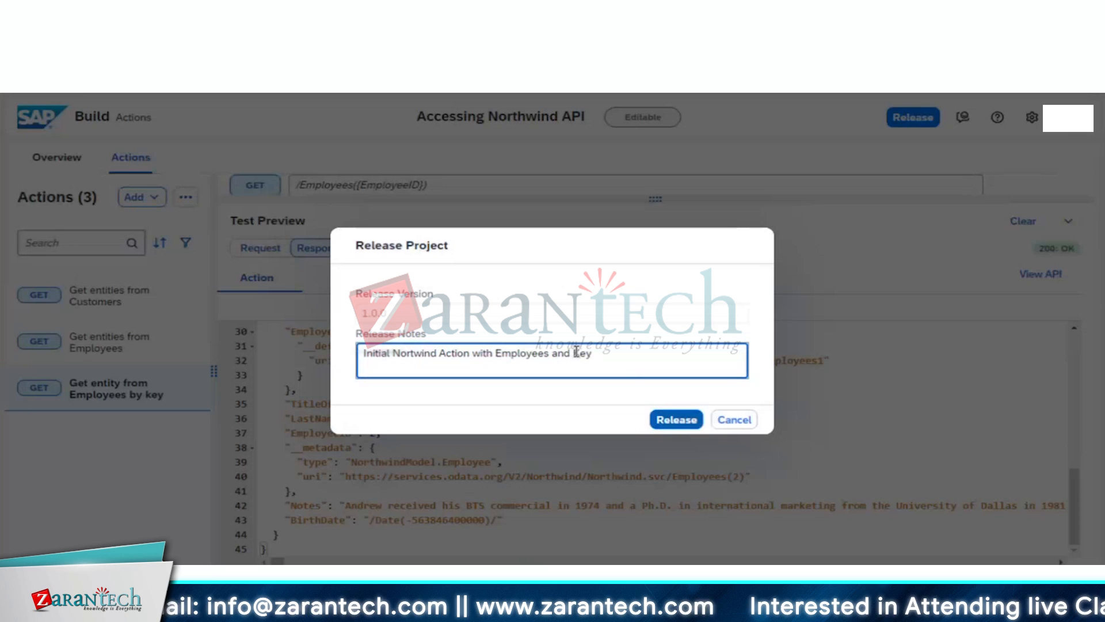
# - Replace "and" with "by" before "Key" in the release notes and release the project
pyautogui.click(569, 353)
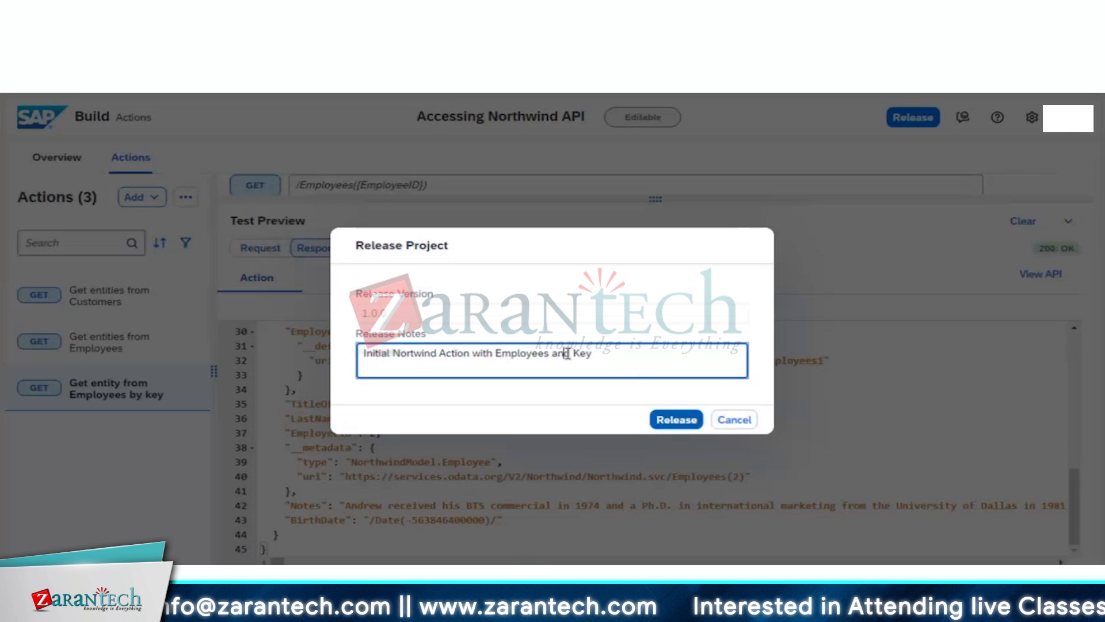
pyautogui.press('BackSpace')
pyautogui.press('BackSpace')
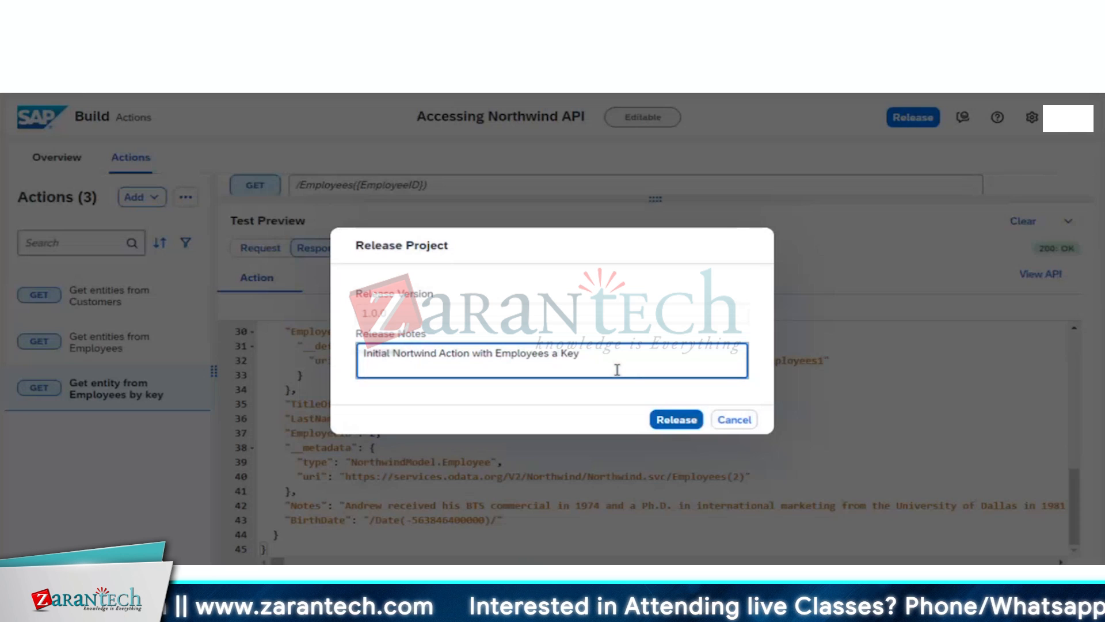
pyautogui.press('BackSpace')
pyautogui.write('b')
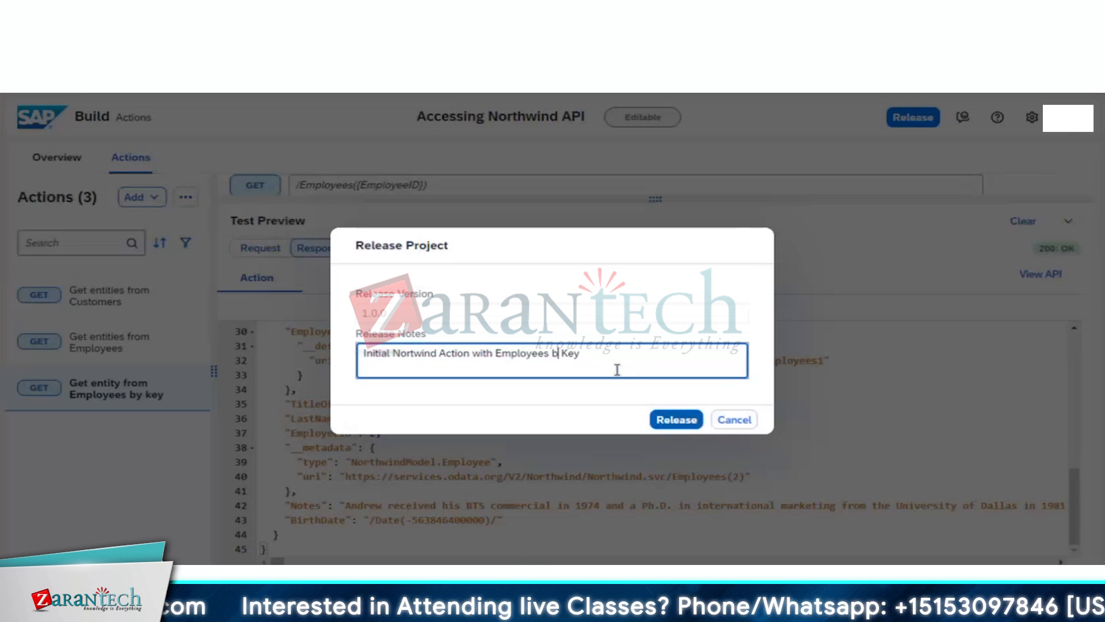
pyautogui.write('y')
pyautogui.click(677, 420)
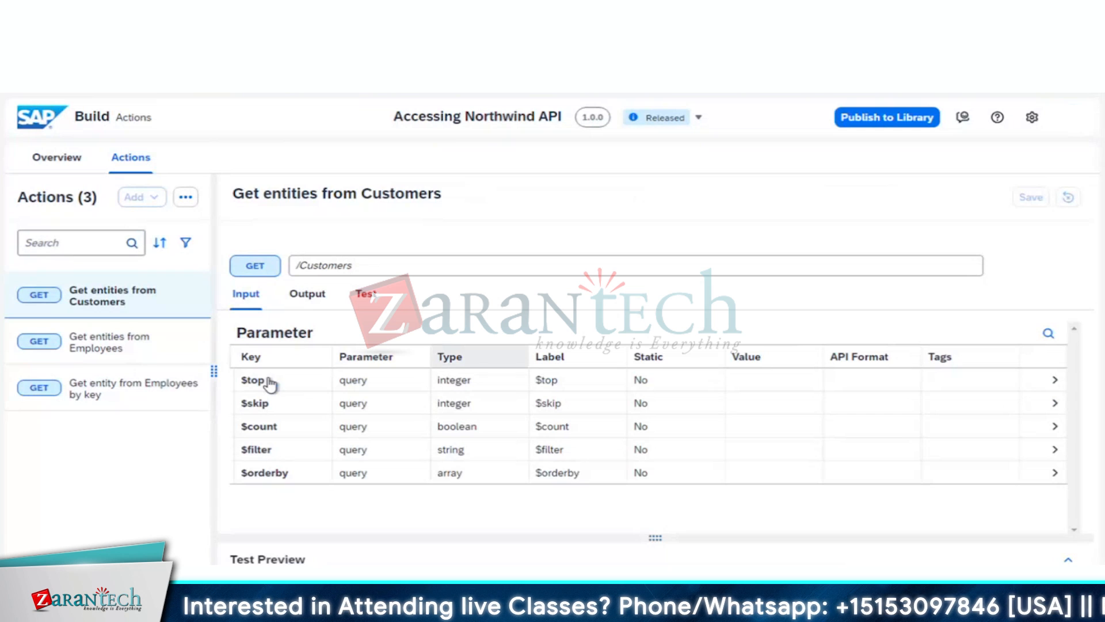
# - Look over both Employees actions in the released project and publish it to the library
pyautogui.click(148, 357)
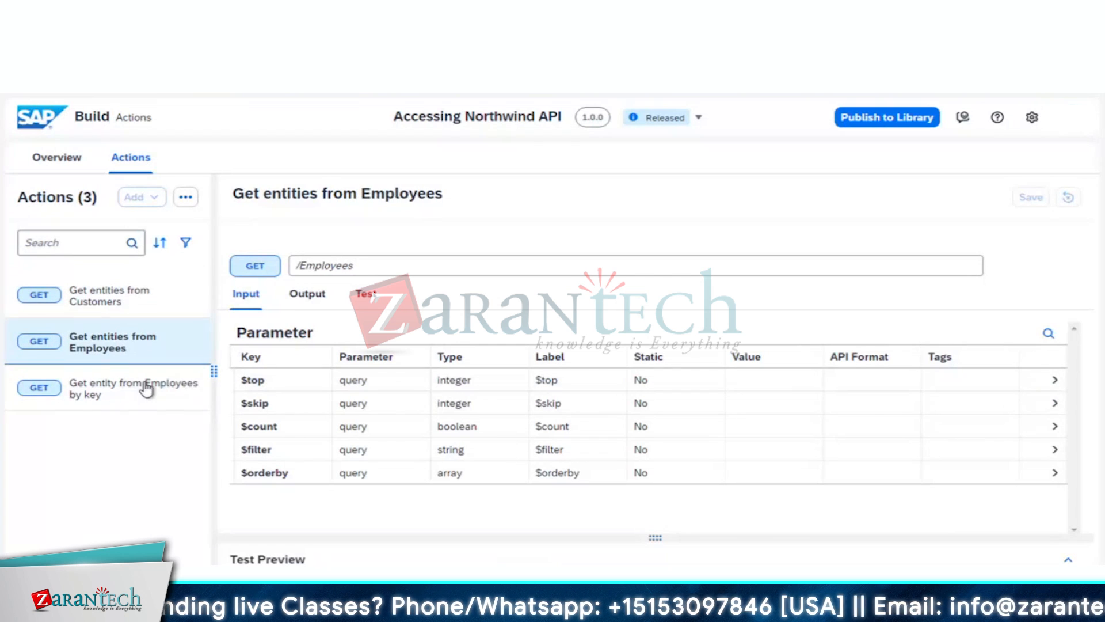
pyautogui.click(146, 389)
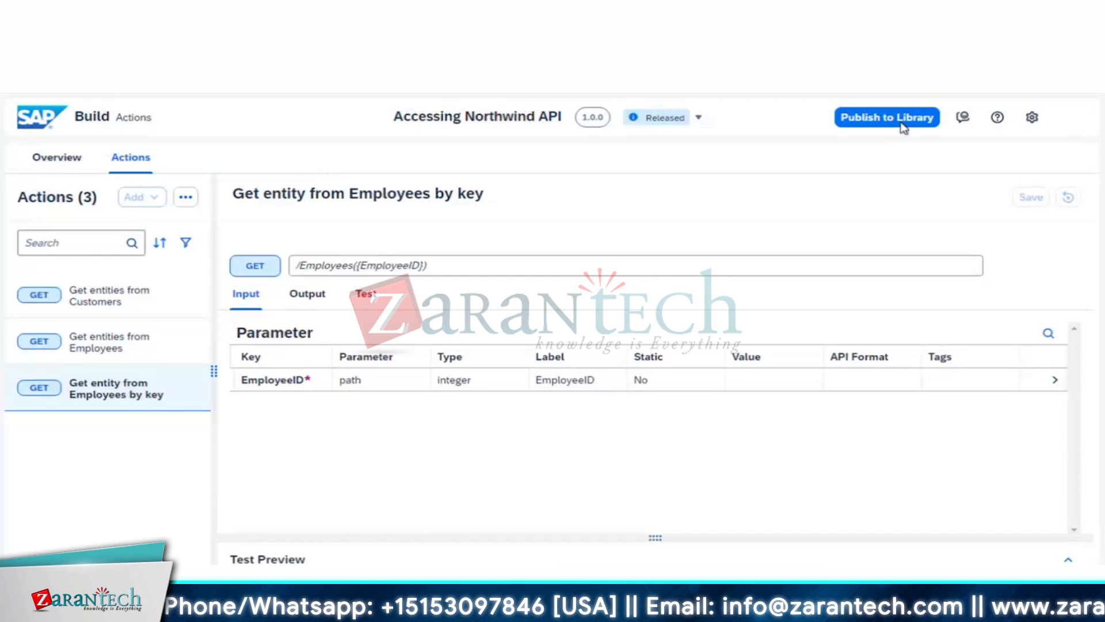
pyautogui.click(892, 122)
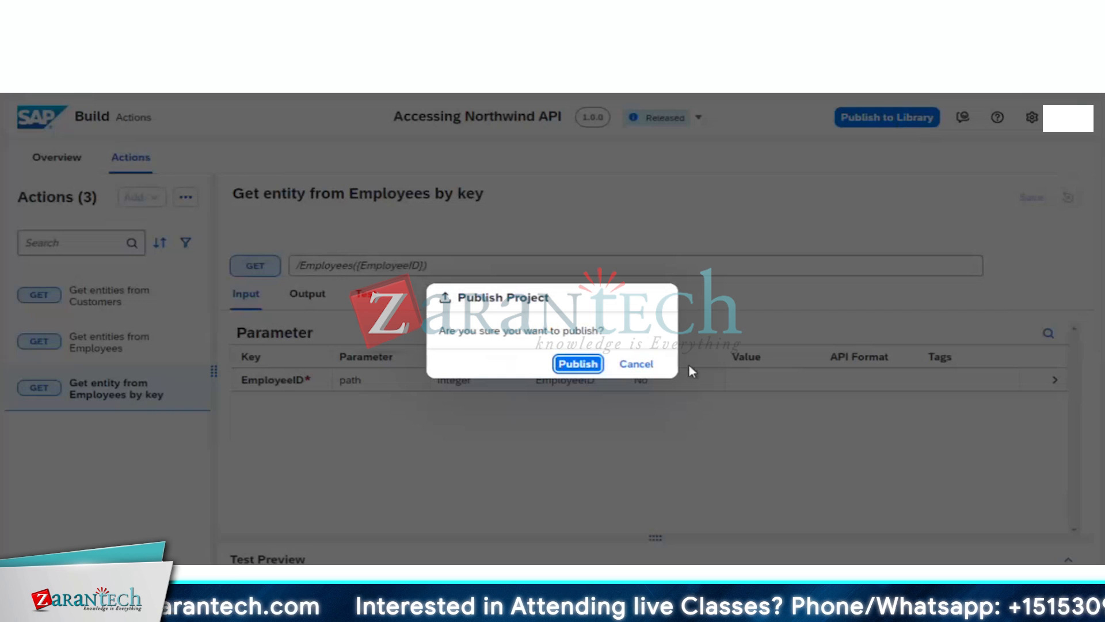
pyautogui.click(586, 364)
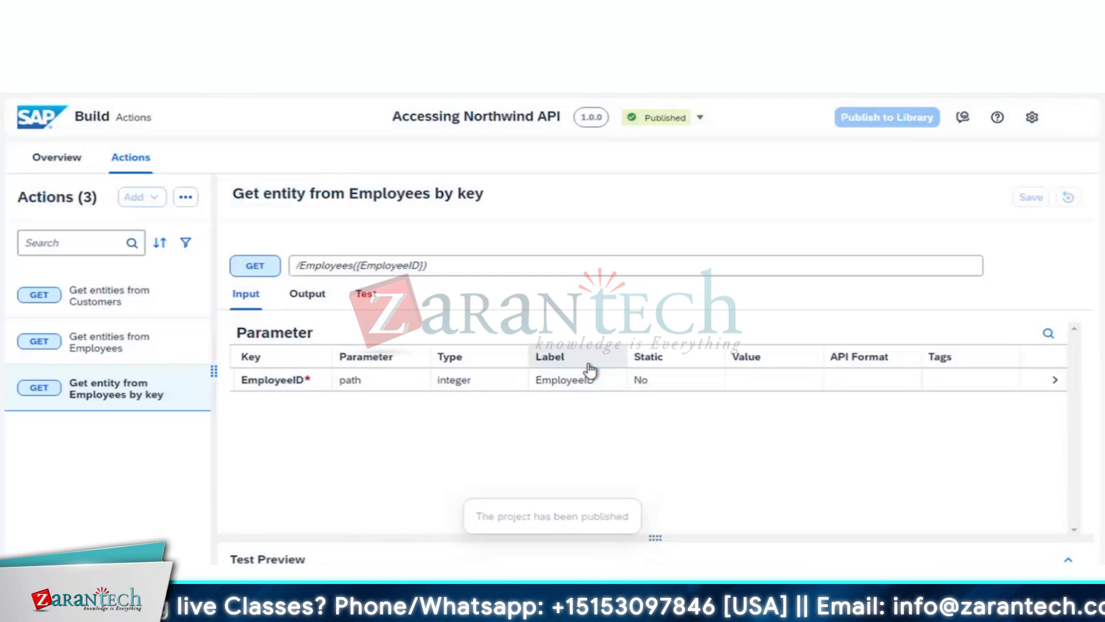
# - View the published project's overview, then return to the Employee_Relocation process and log on again to restore its session
pyautogui.click(56, 158)
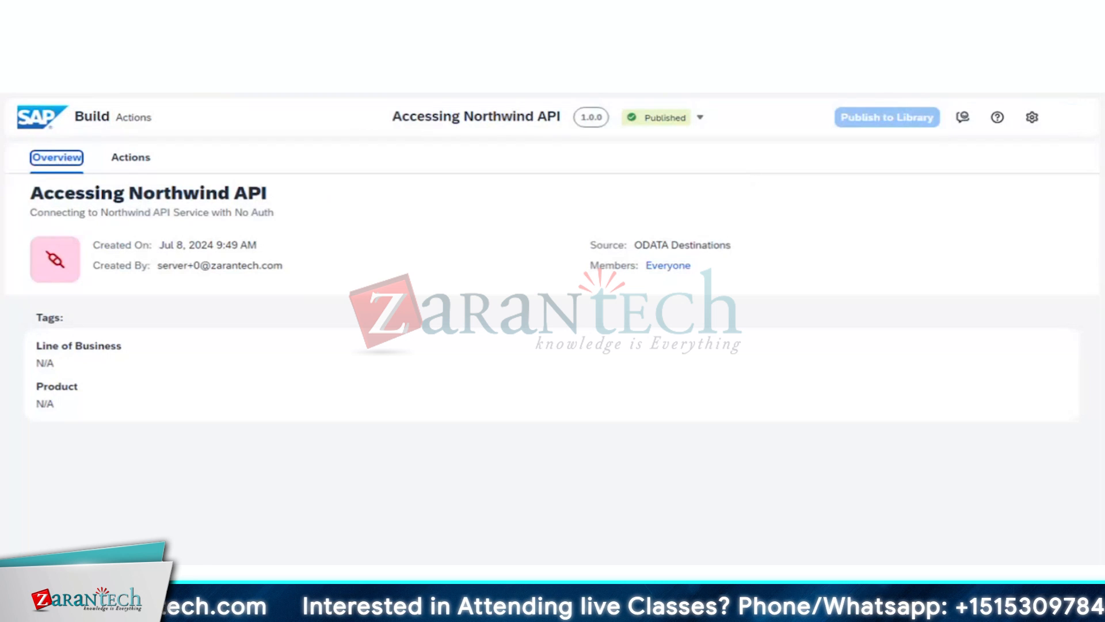
pyautogui.click(322, 14)
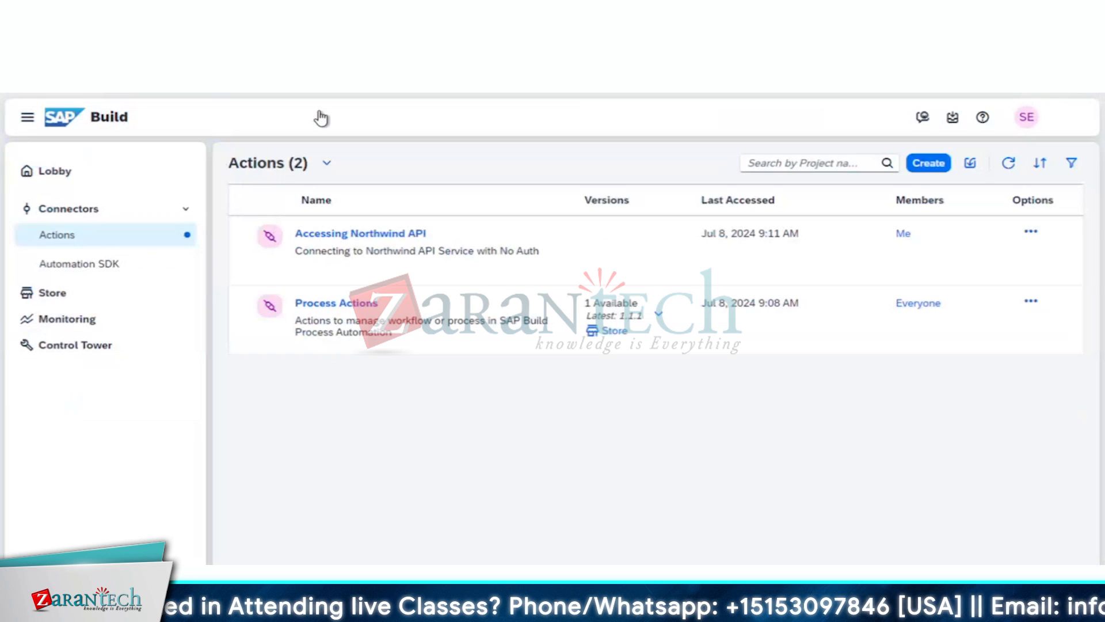
pyautogui.click(190, 14)
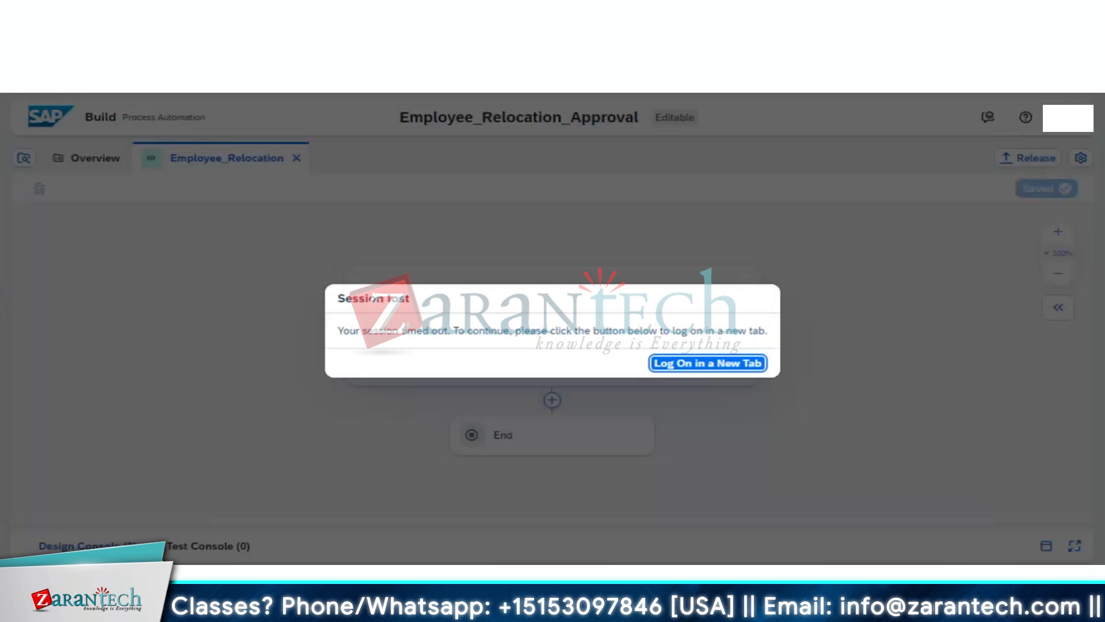
pyautogui.click(694, 365)
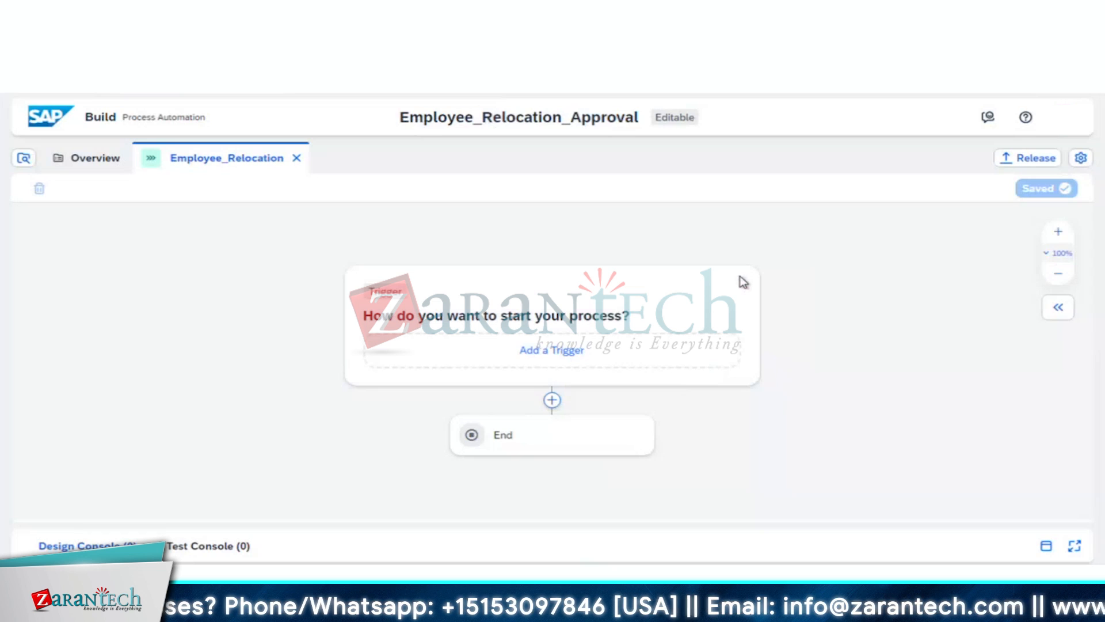
# - Add a form submission trigger to the process by creating a blank form named "Trigger Form"
pyautogui.click(567, 357)
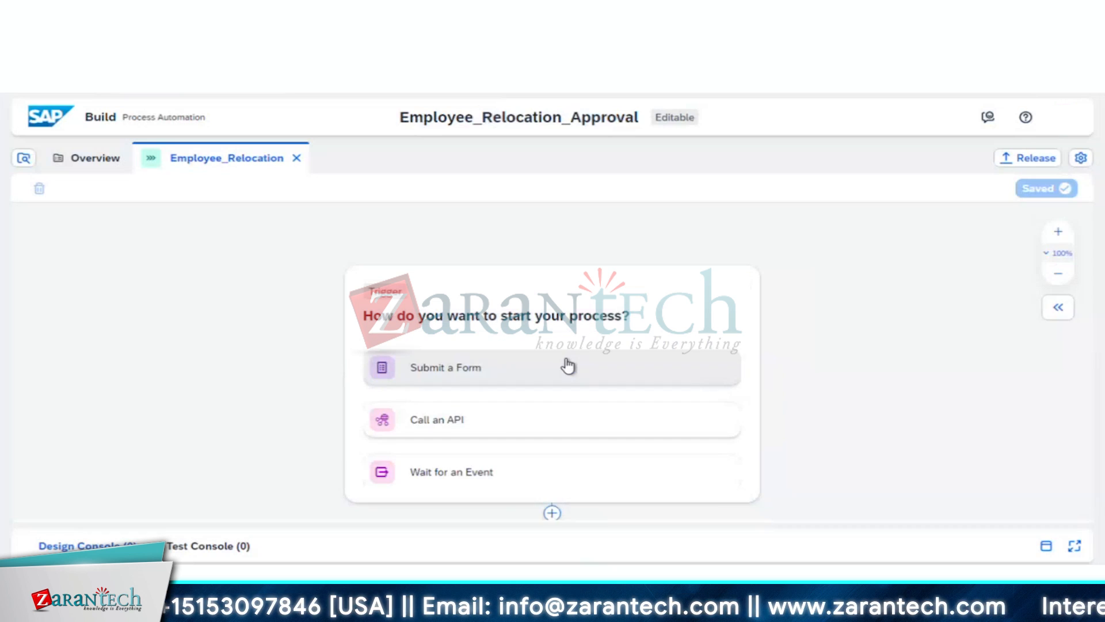
pyautogui.click(511, 373)
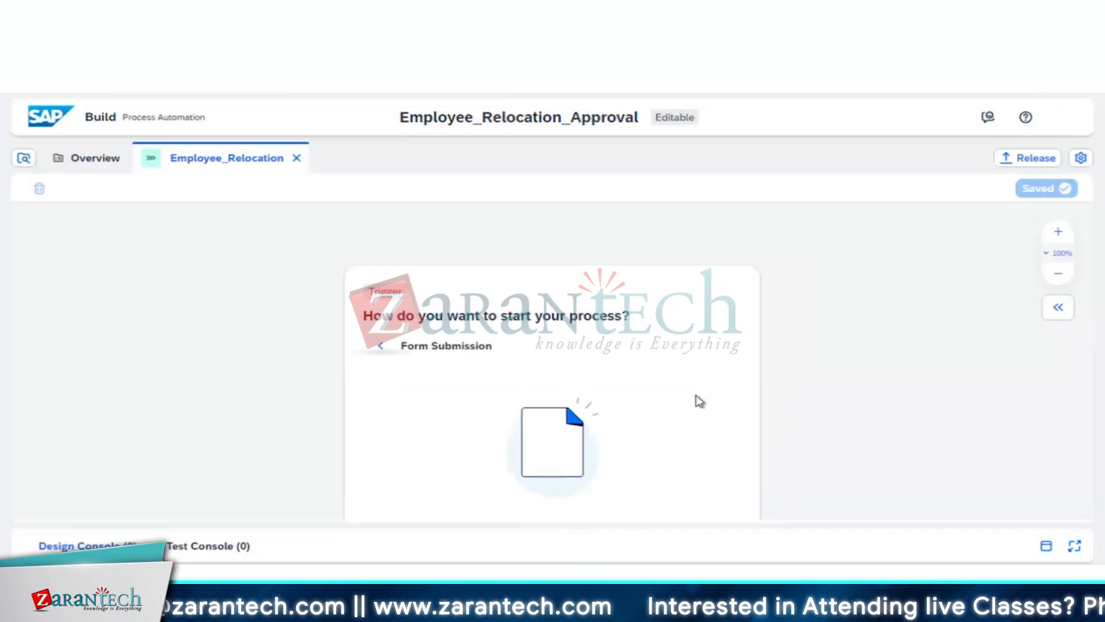
pyautogui.scroll(-3, 916, 358)
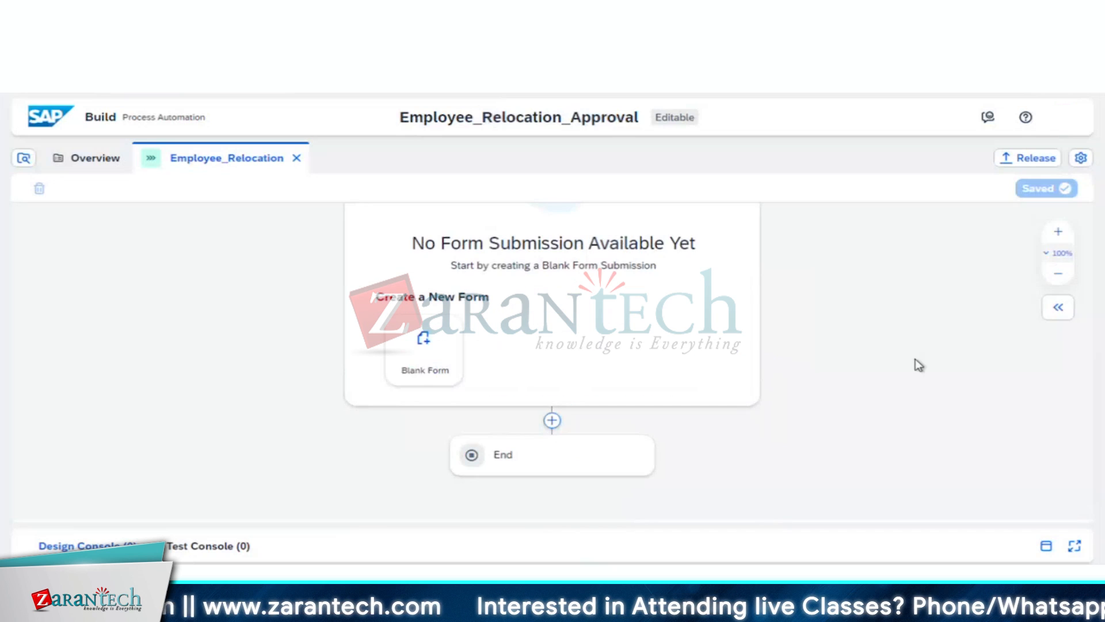
pyautogui.click(420, 358)
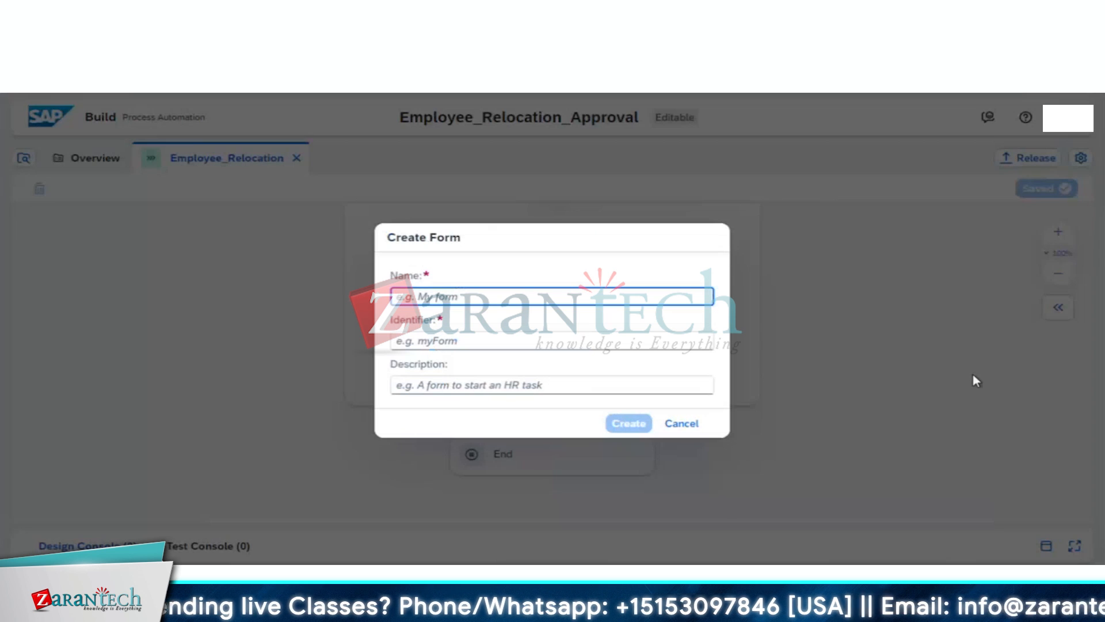
pyautogui.write('Tri')
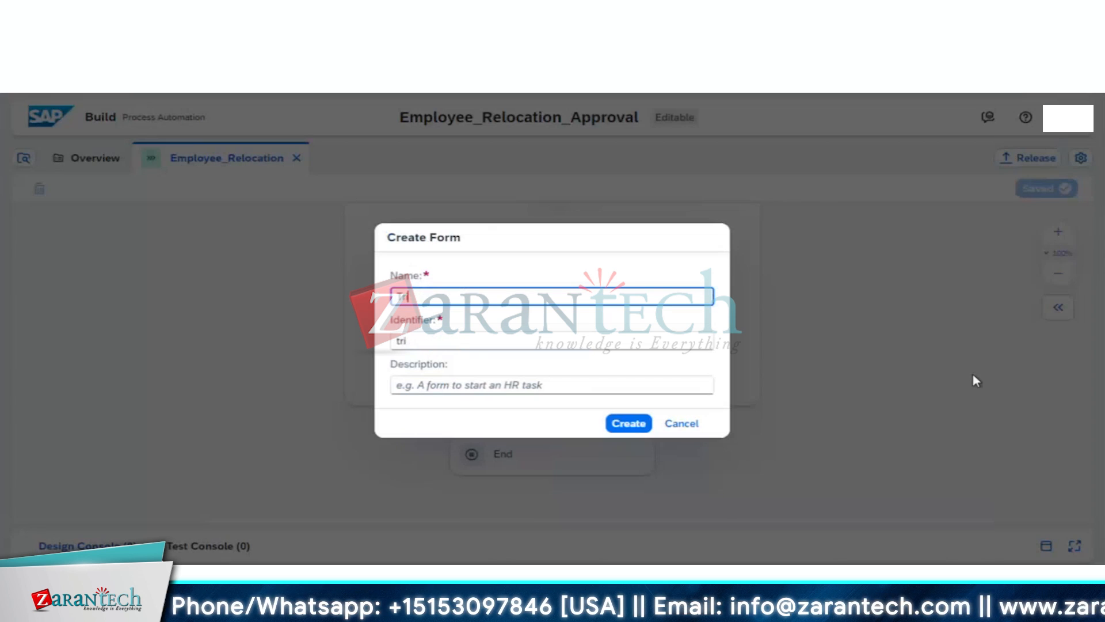
pyautogui.write('gger Form')
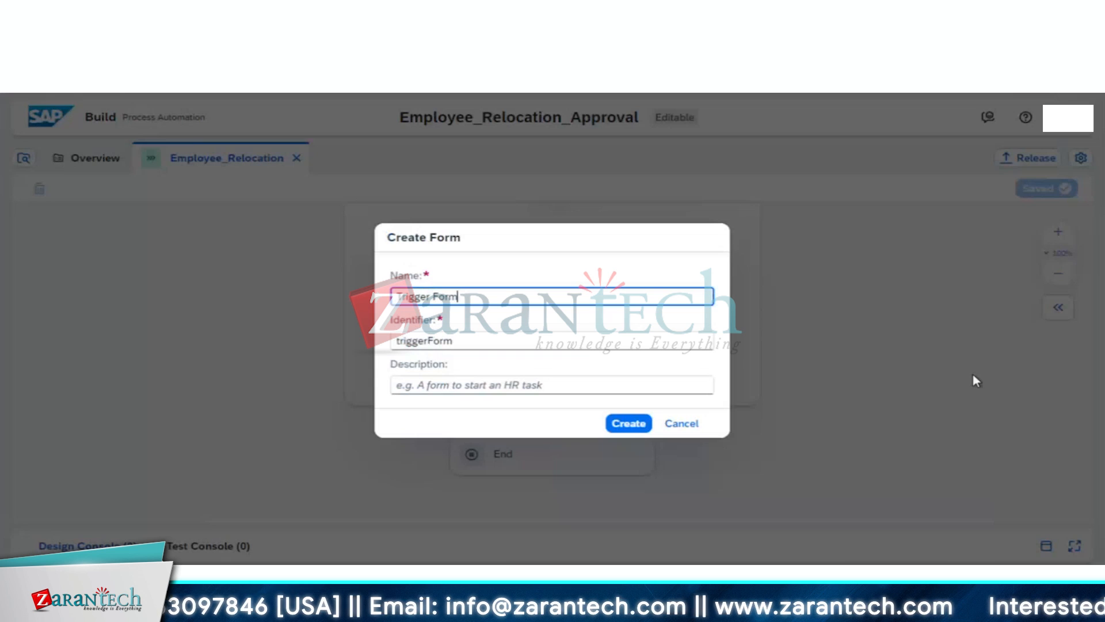
pyautogui.click(625, 424)
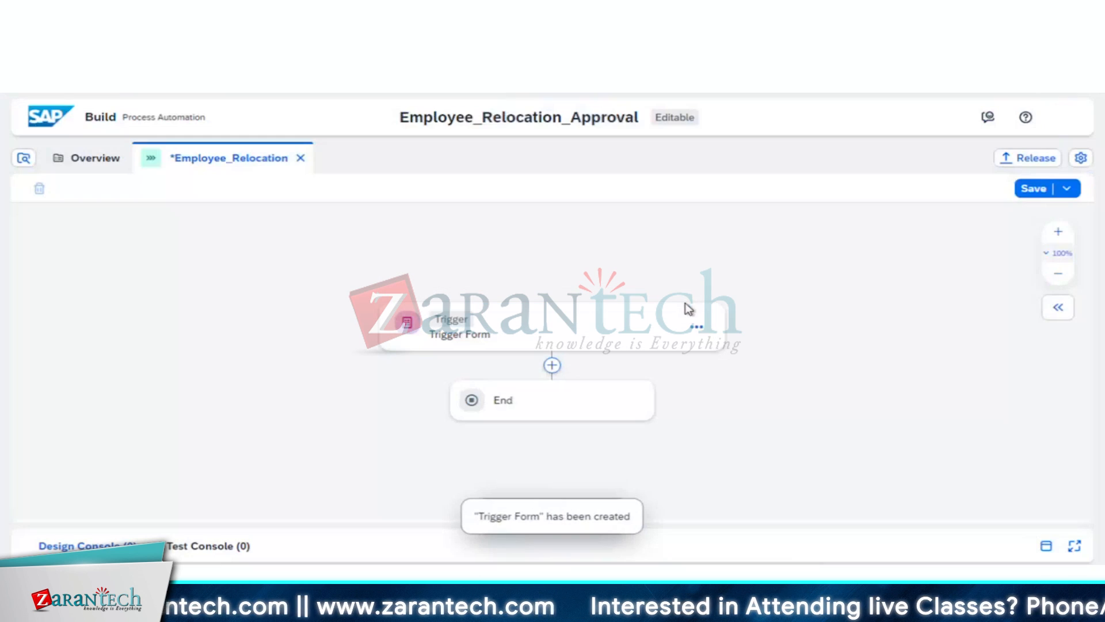
# - Open Trigger Form for editing and add a second-level headline reading "Relocation Request"
pyautogui.click(698, 325)
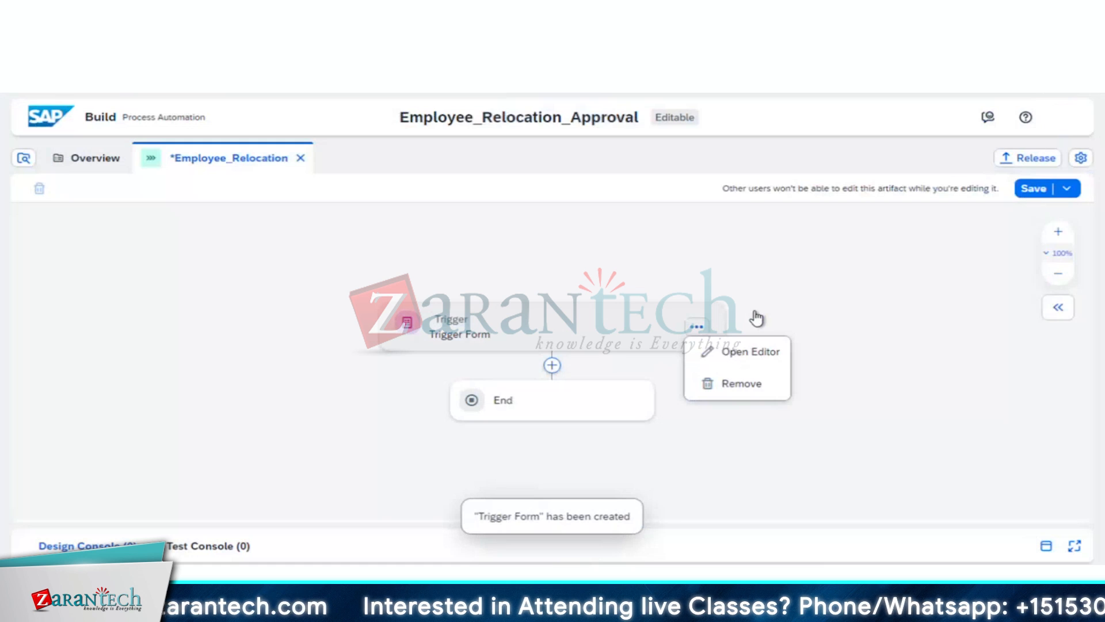
pyautogui.click(745, 352)
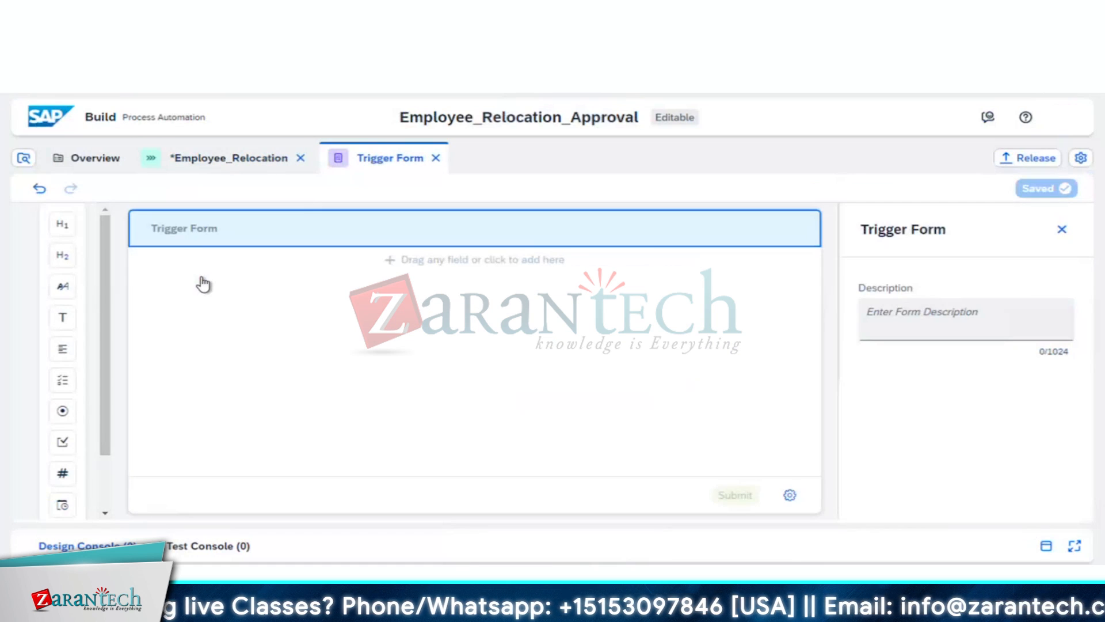
pyautogui.click(62, 253)
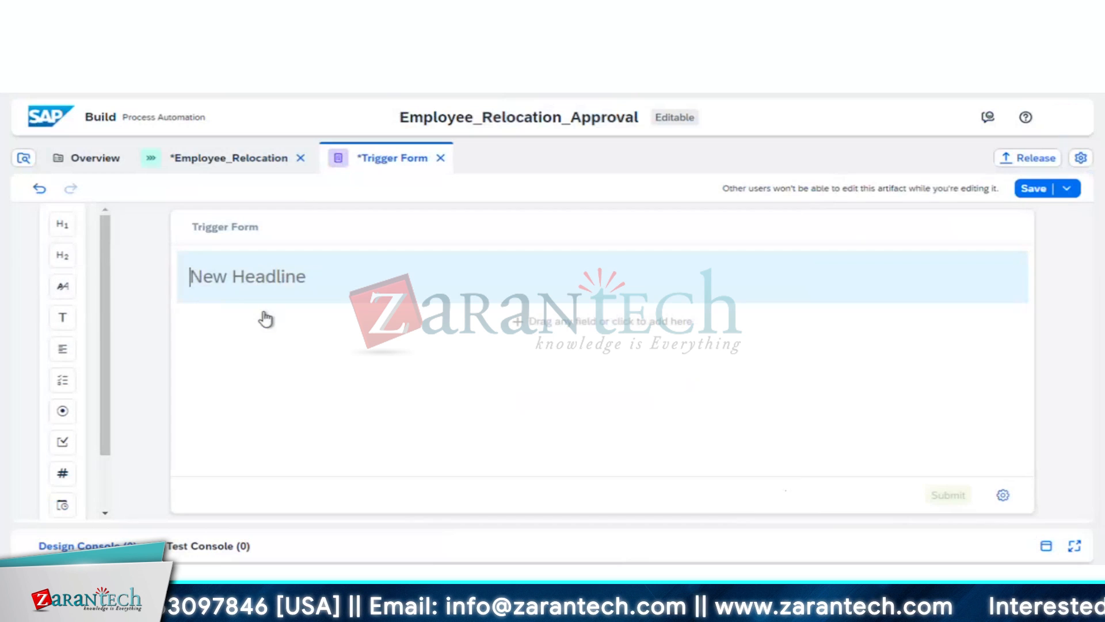
pyautogui.write('Relo a')
pyautogui.press('BackSpace')
pyautogui.press('BackSpace')
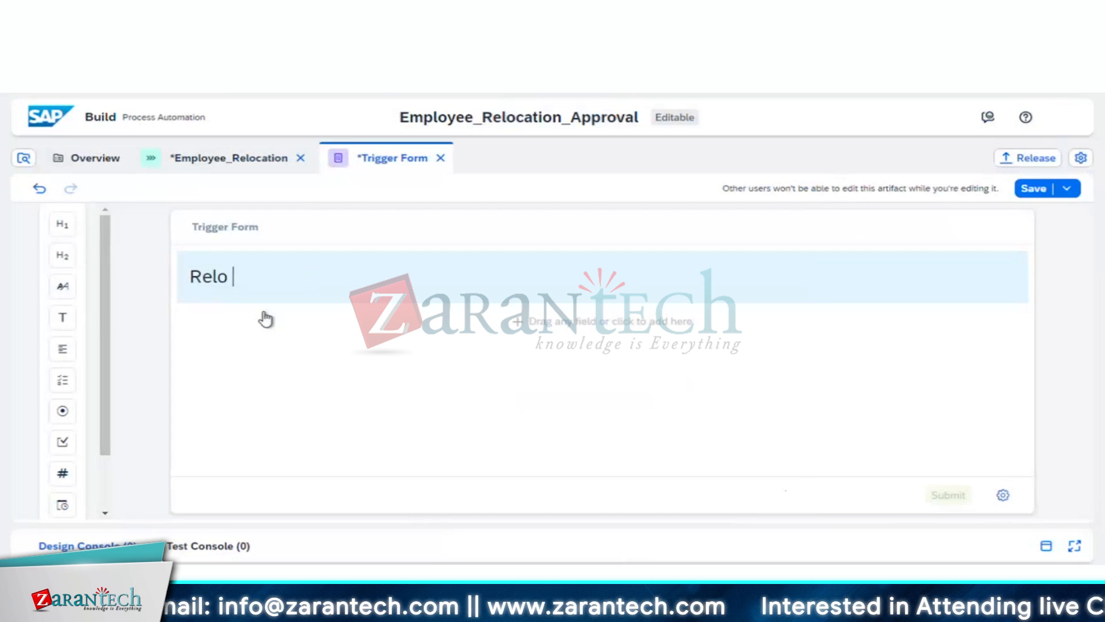
pyautogui.write('cati')
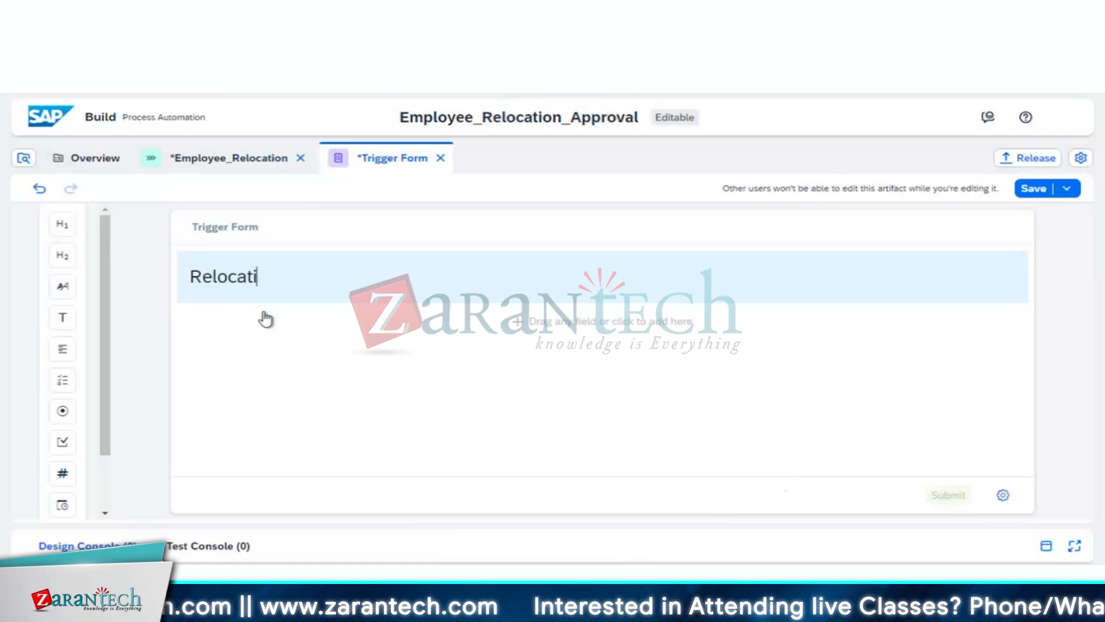
pyautogui.write('on Req')
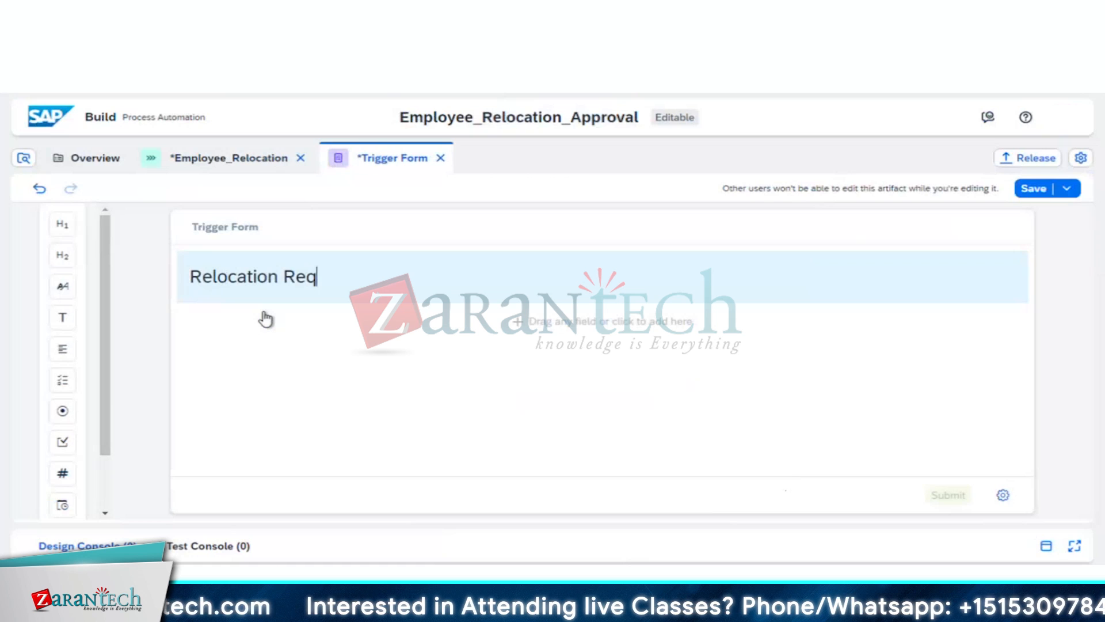
pyautogui.write('uest')
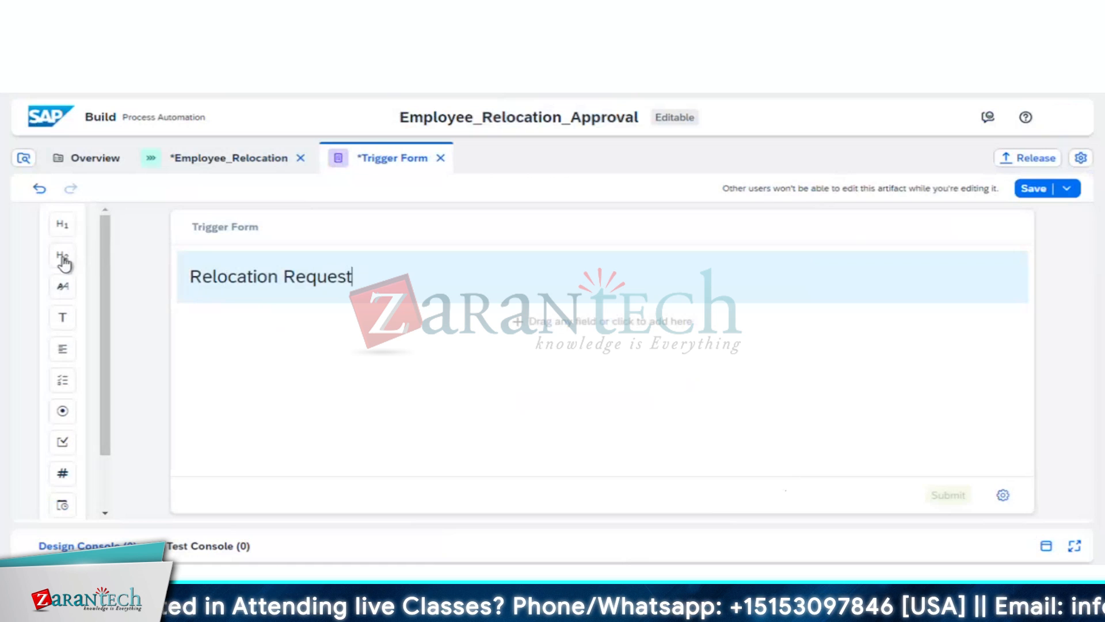
pyautogui.click(63, 317)
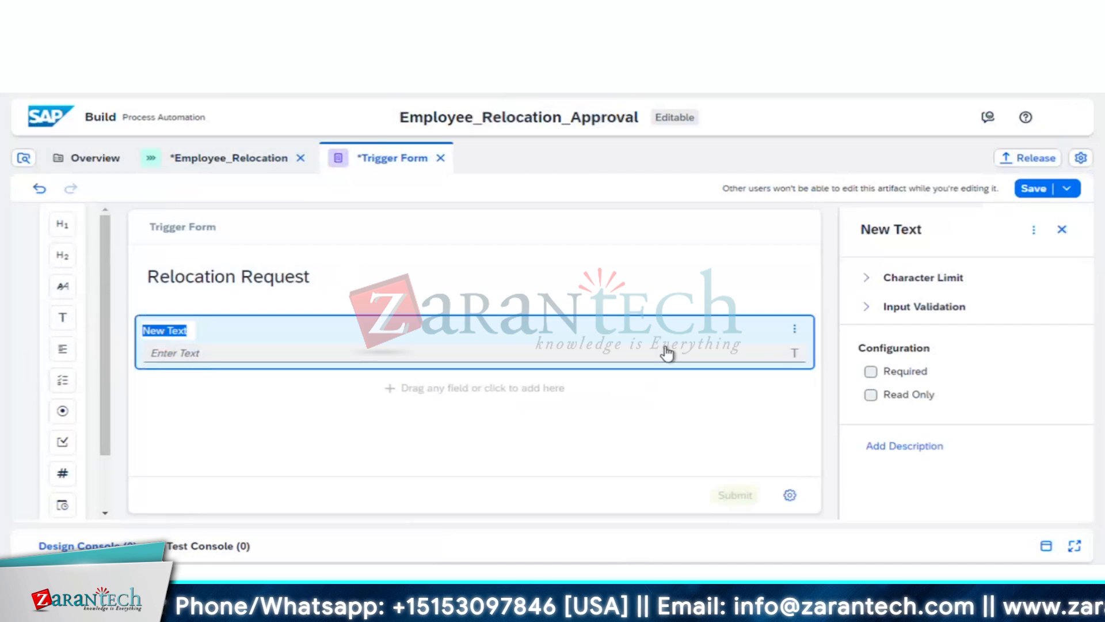
pyautogui.click(796, 328)
pyautogui.click(831, 425)
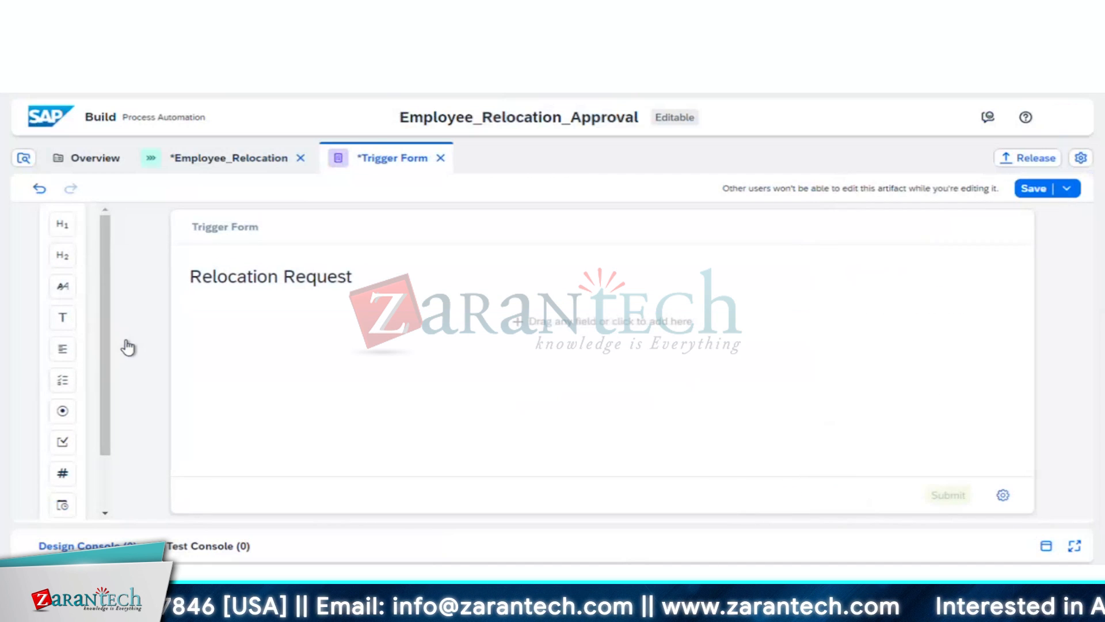
# - Add a number field labelled "Employee ID" below the Relocation Request headline
pyautogui.scroll(-2, 64, 414)
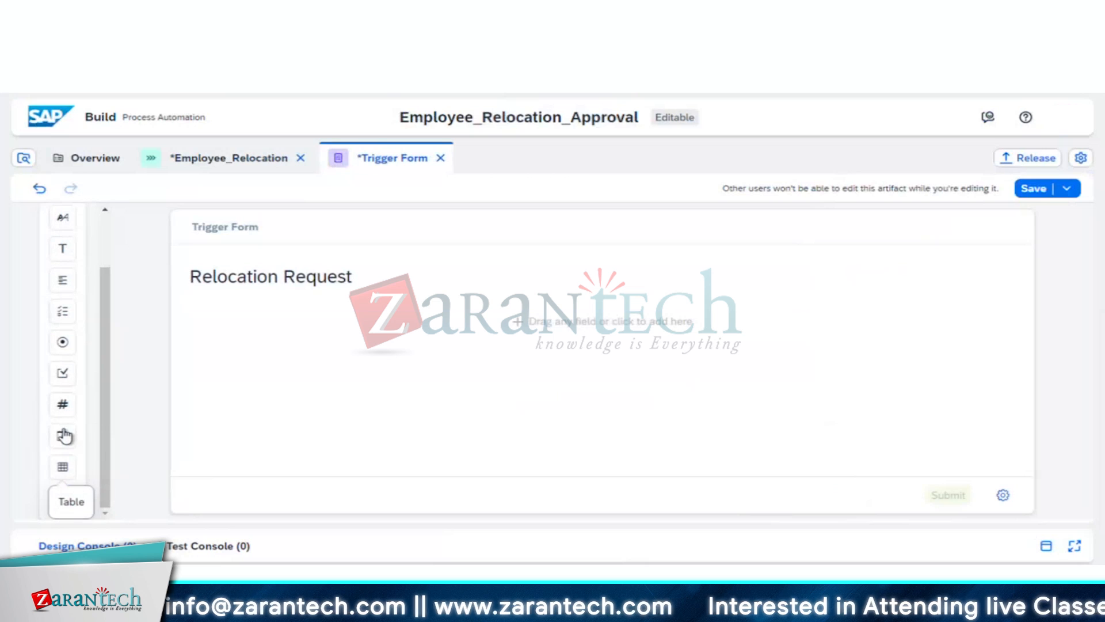
pyautogui.click(65, 408)
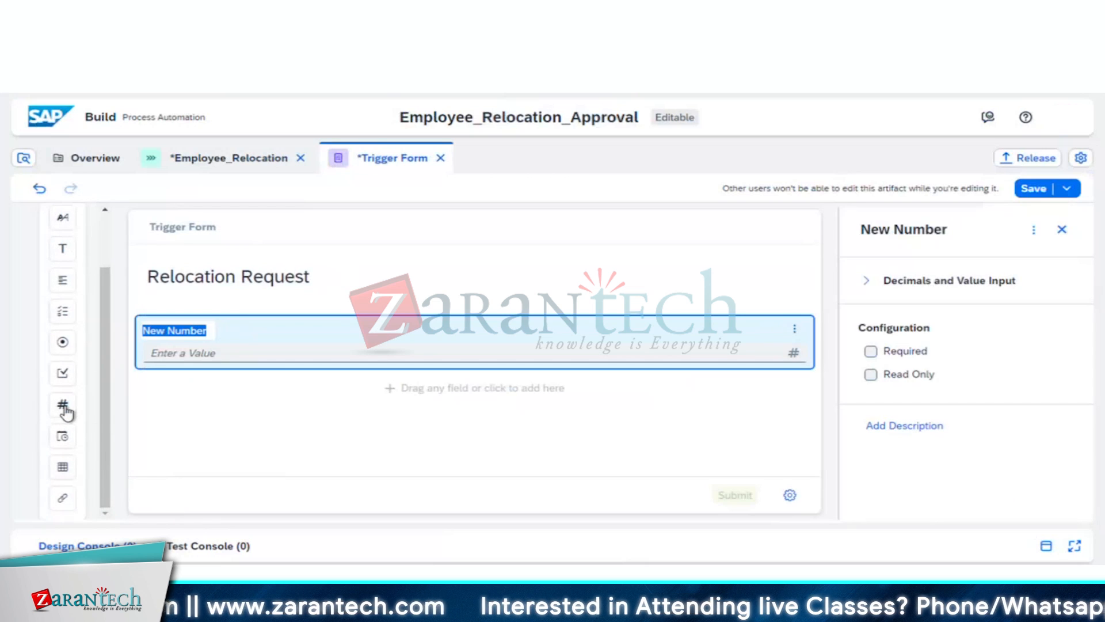
pyautogui.write('Employe')
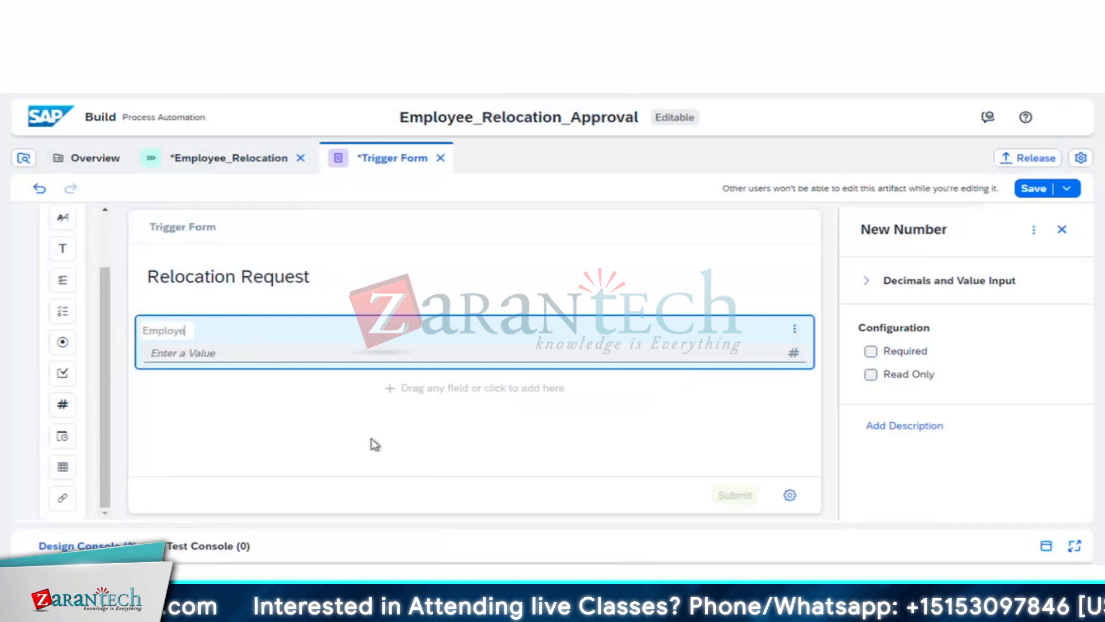
pyautogui.write('e ID')
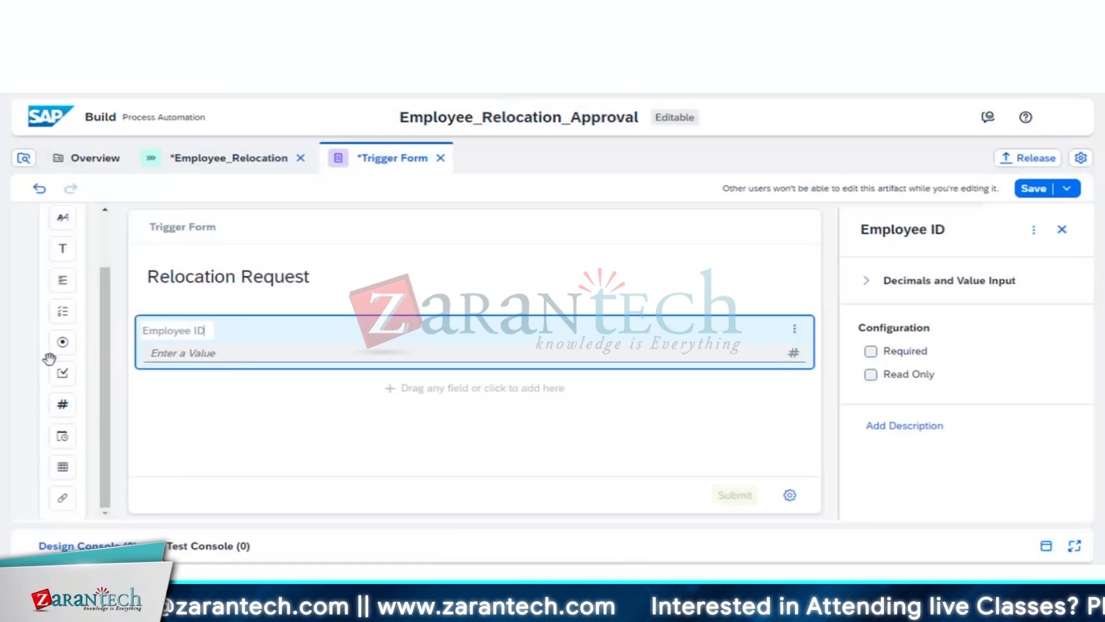
# - Add a dropdown field labelled "New Location" below the Employee ID field
pyautogui.click(63, 312)
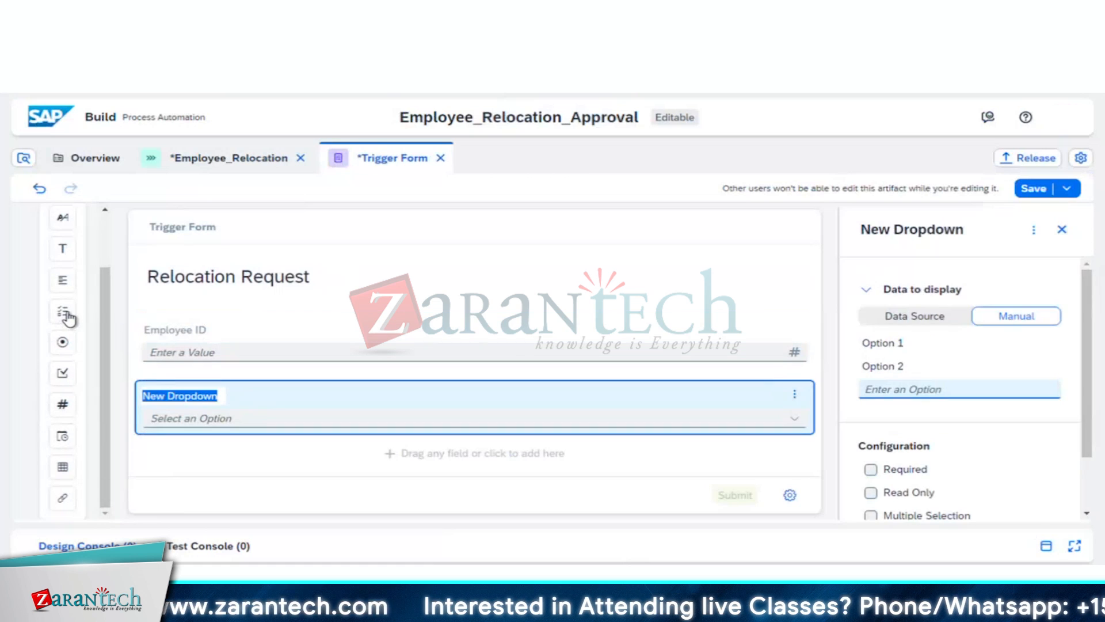
pyautogui.press('BackSpace')
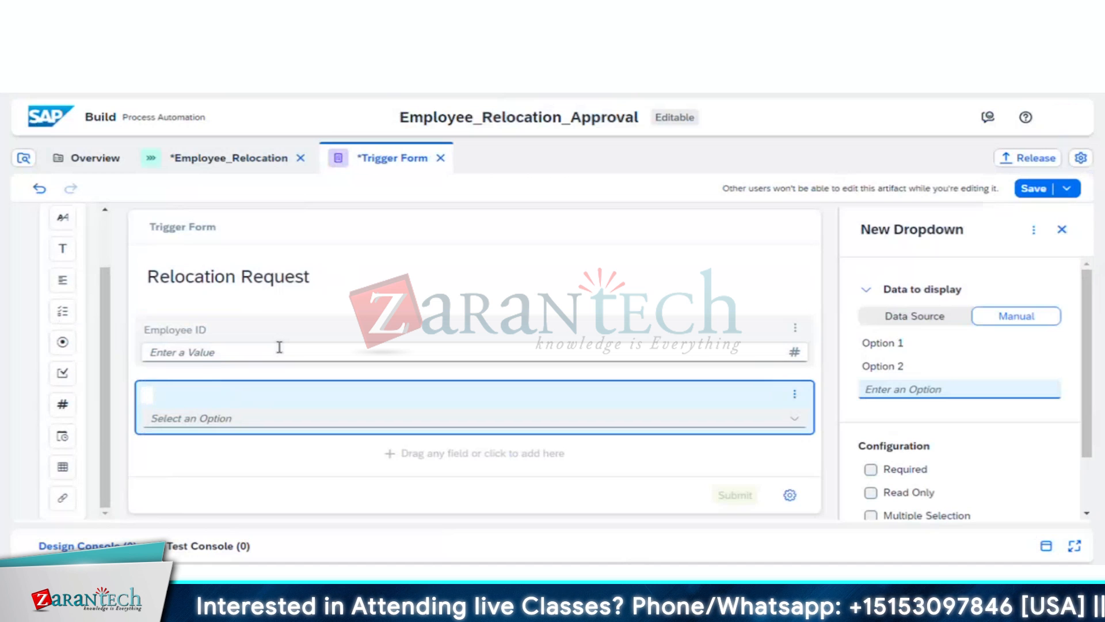
pyautogui.write('New Loca')
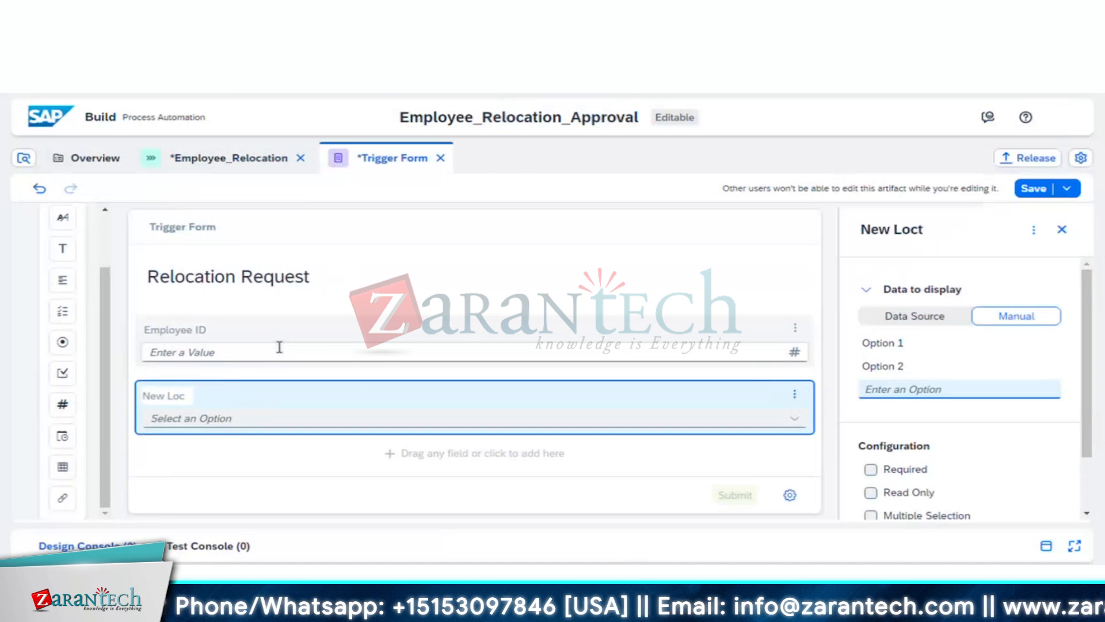
pyautogui.press('BackSpace')
pyautogui.write('at')
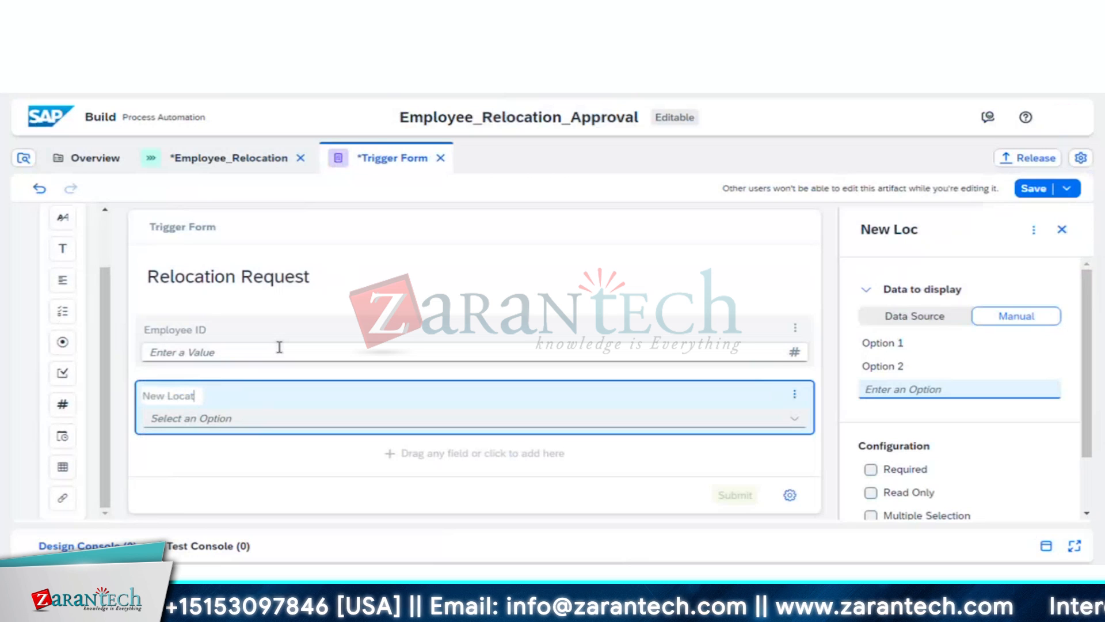
pyautogui.write('ion')
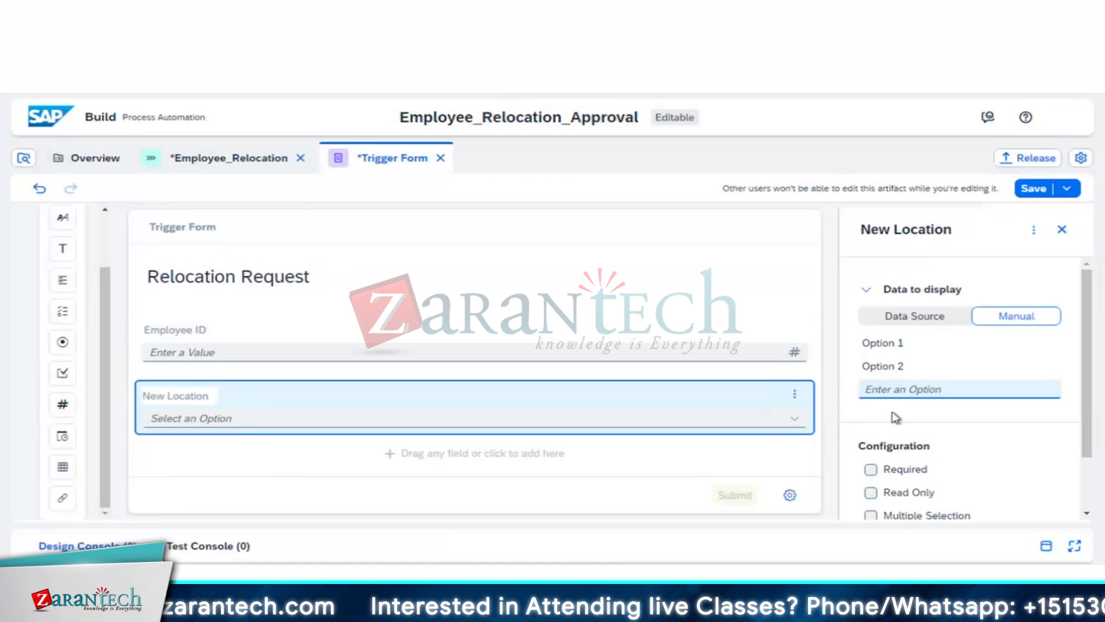
pyautogui.click(904, 343)
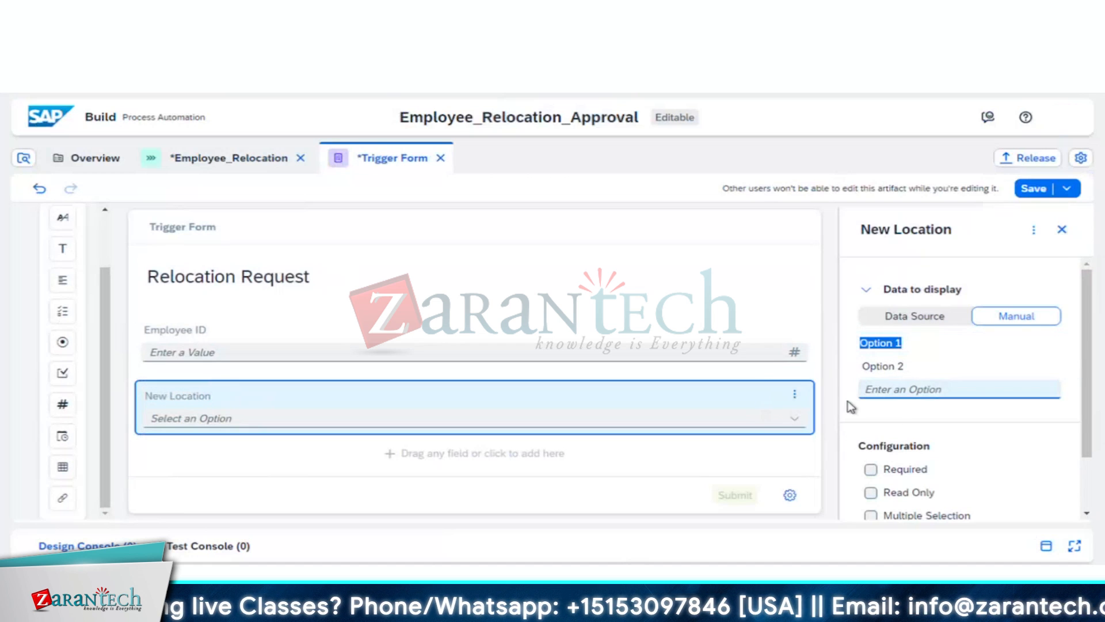
pyautogui.click(755, 458)
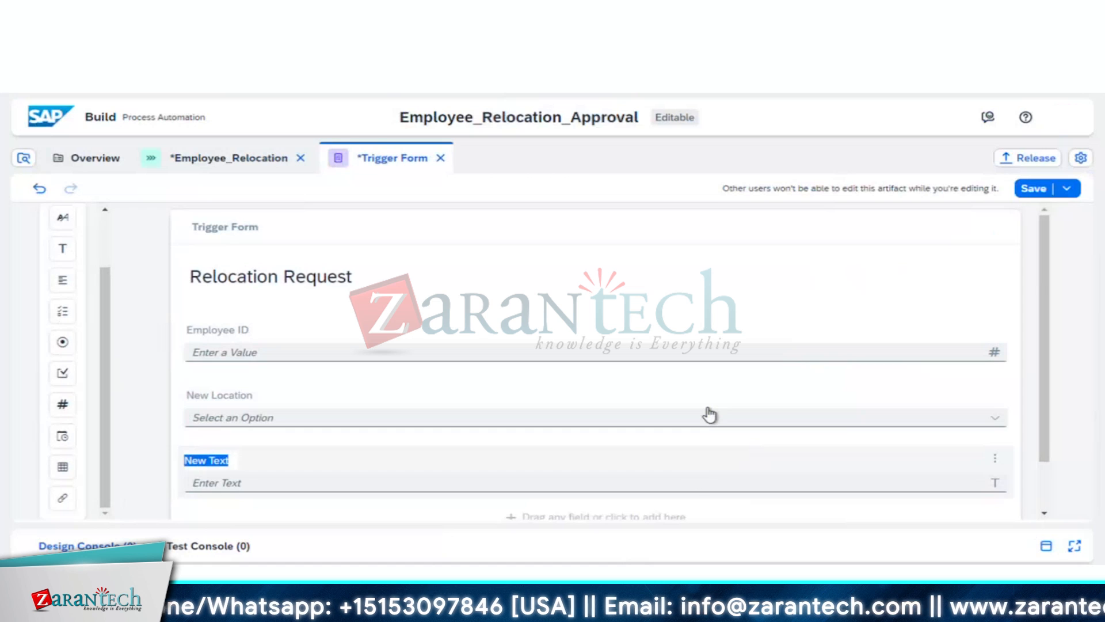
pyautogui.scroll(-2, 709, 415)
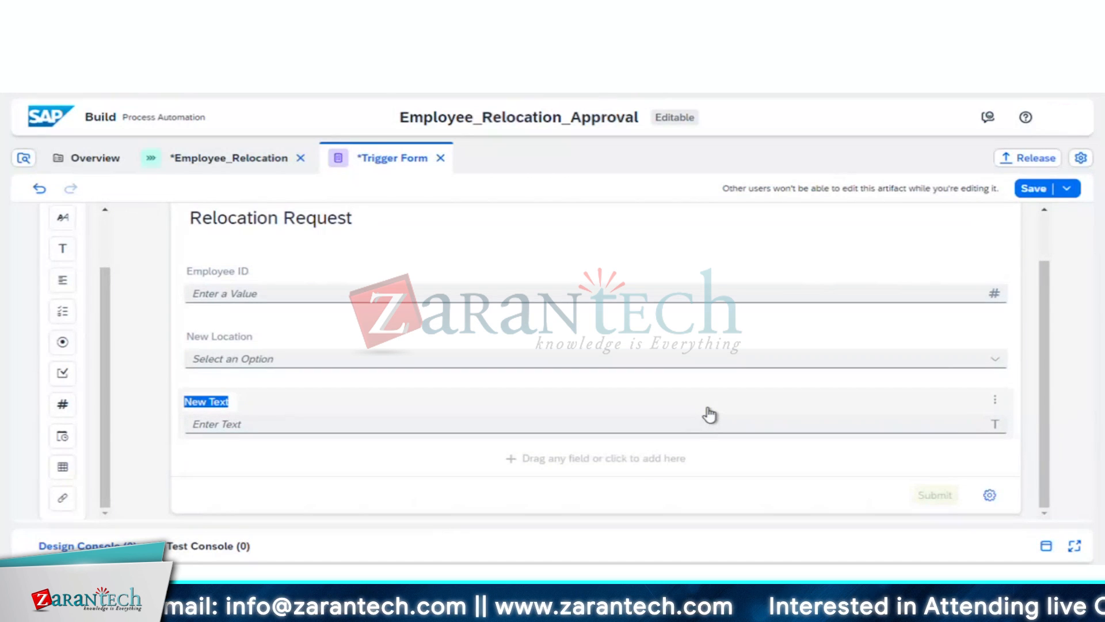
pyautogui.click(993, 402)
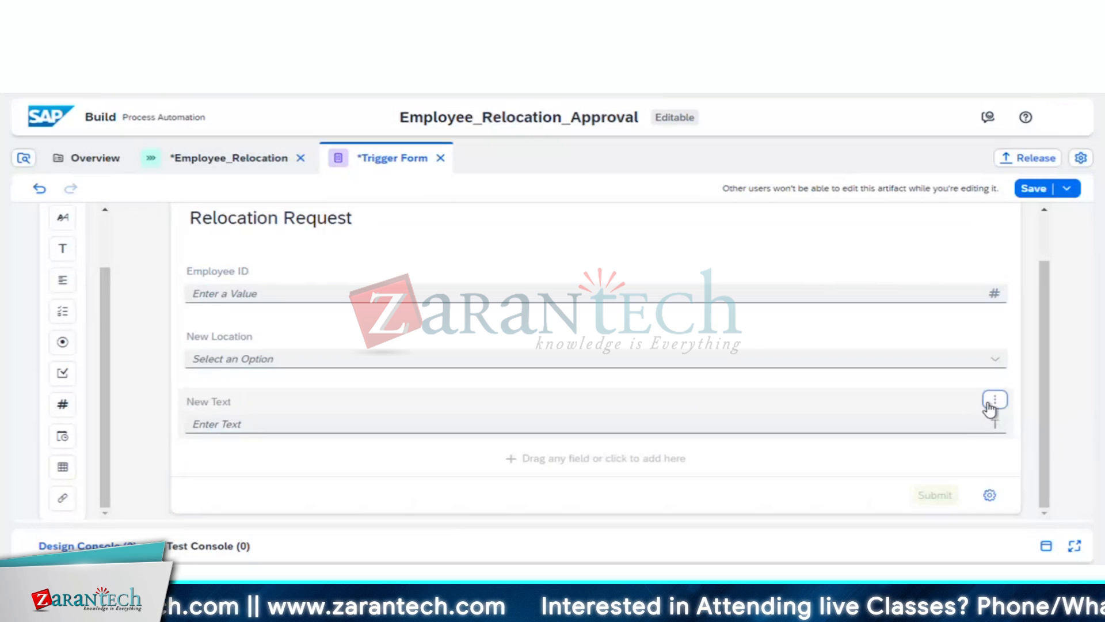
pyautogui.click(1019, 490)
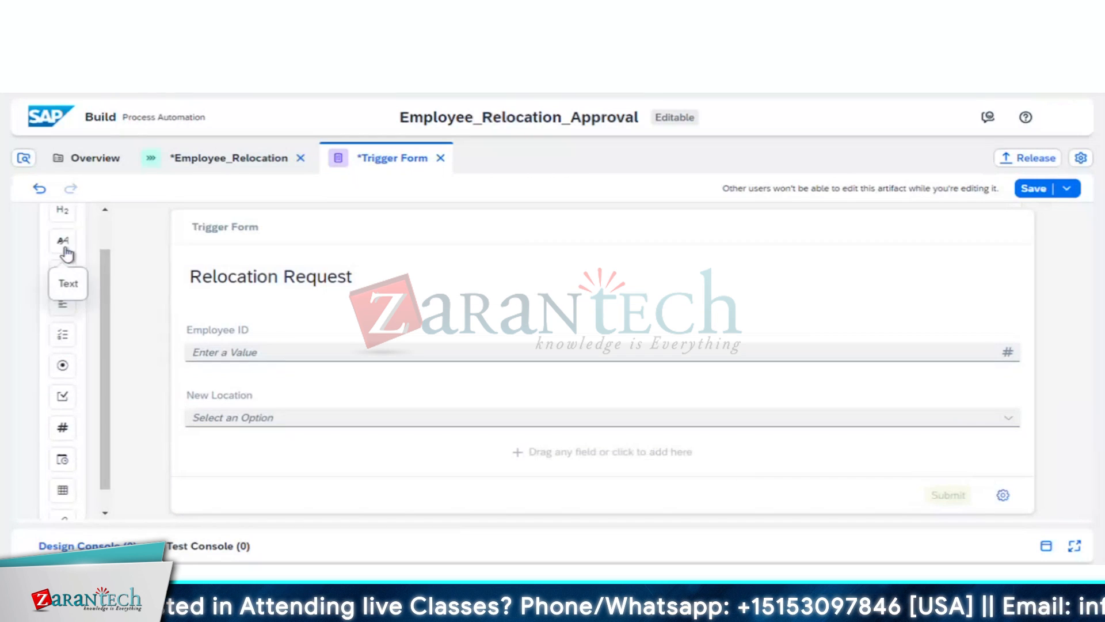
pyautogui.scroll(2, 66, 251)
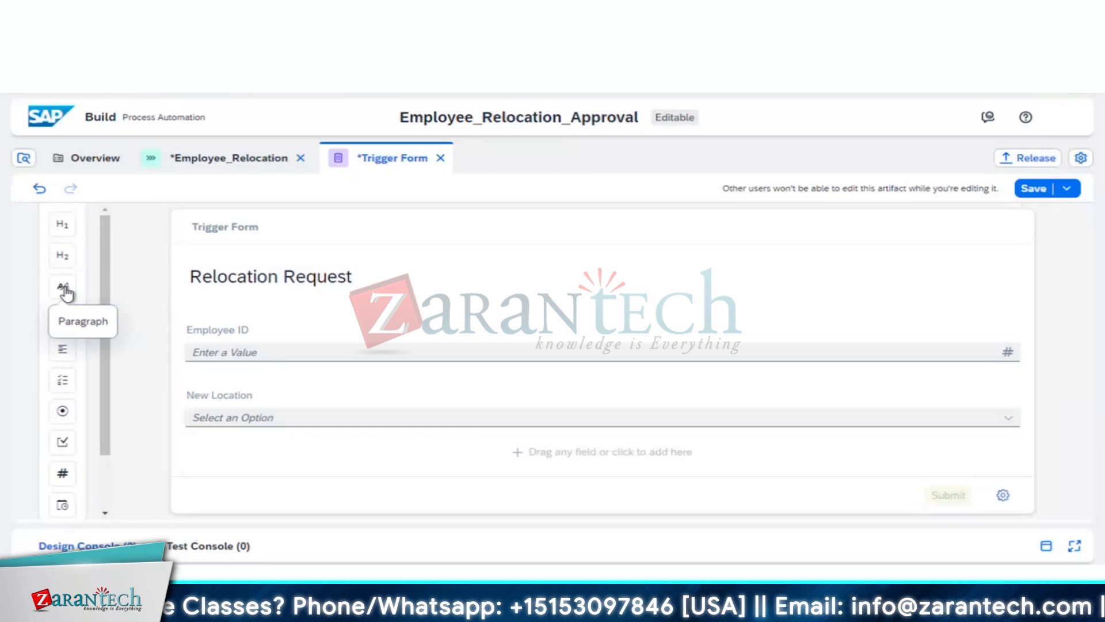
pyautogui.click(63, 311)
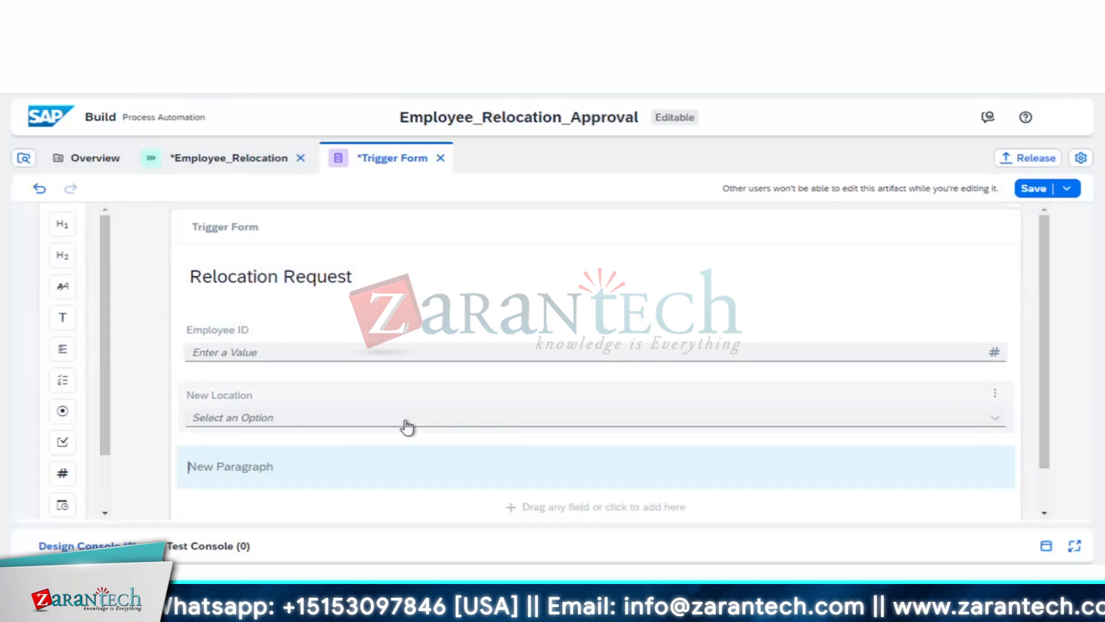
pyautogui.scroll(-1, 957, 484)
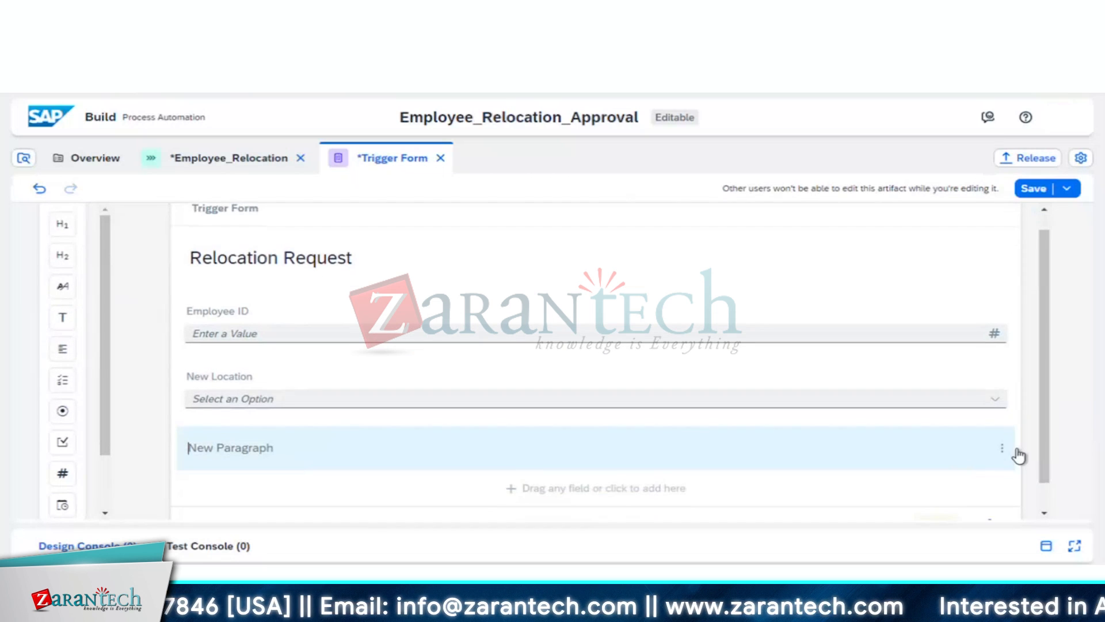
pyautogui.click(1002, 448)
pyautogui.click(1017, 426)
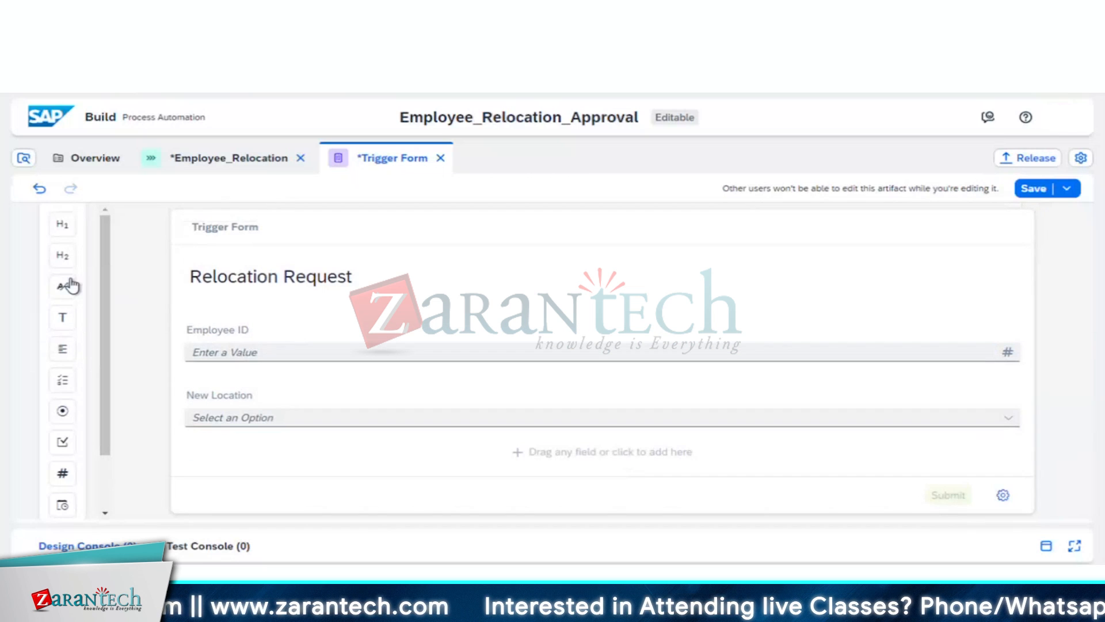
# - Add a text area field labelled "Reason for Relocation" below the New Location field
pyautogui.click(67, 351)
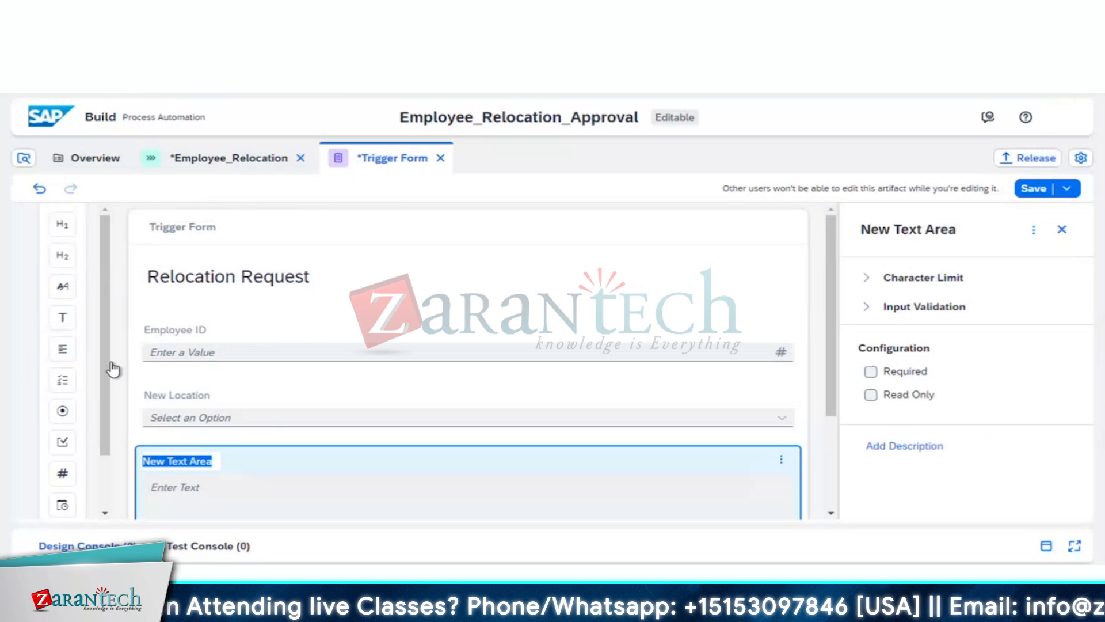
pyautogui.press('BackSpace')
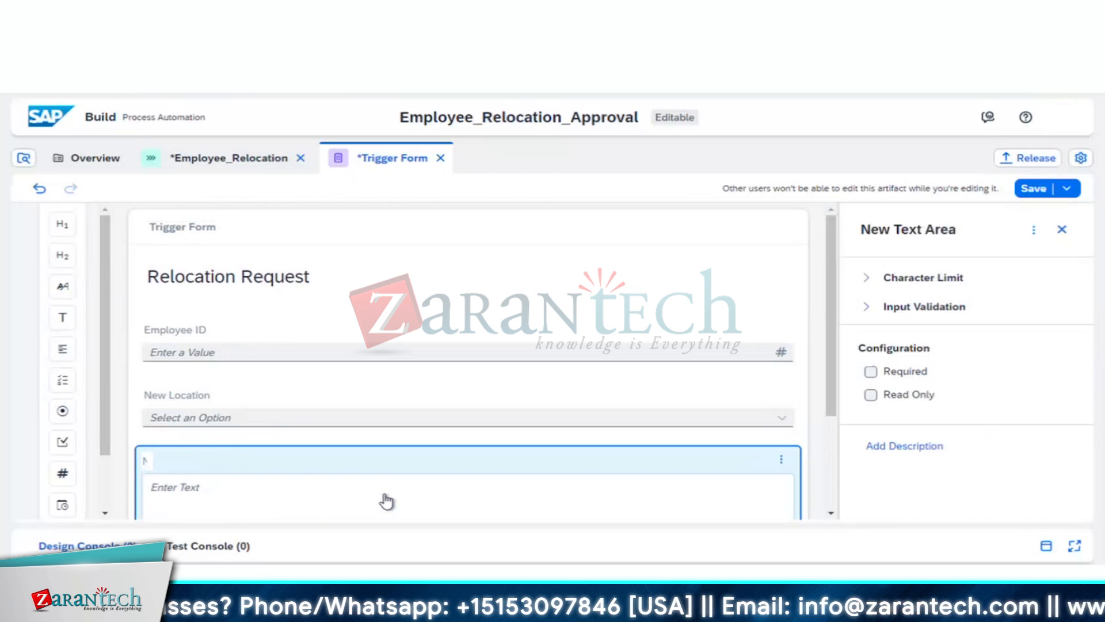
pyautogui.write('Reason')
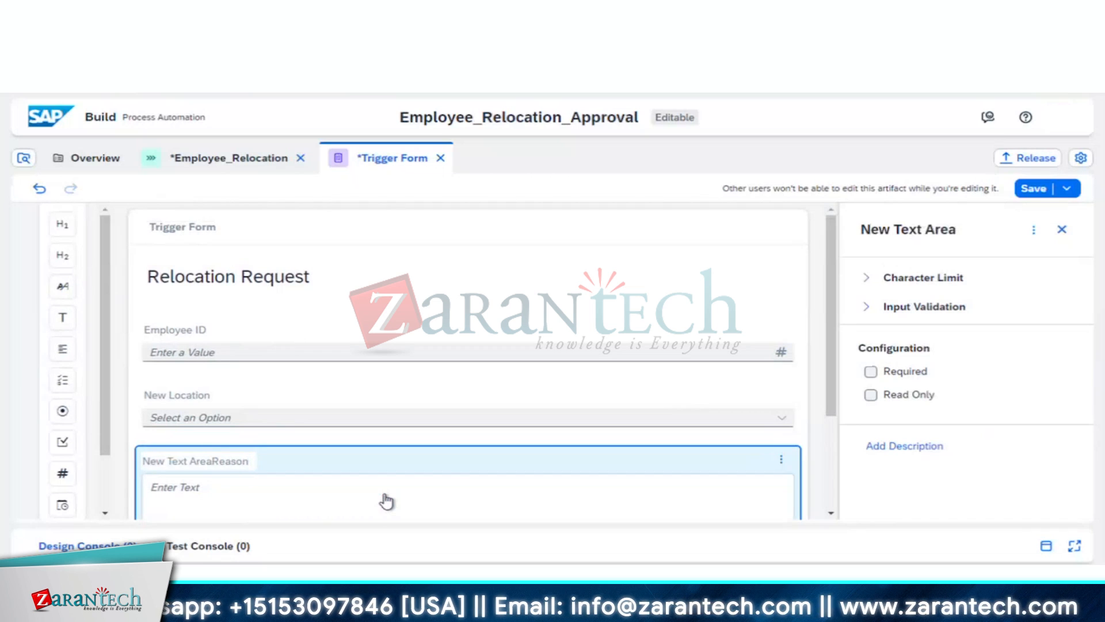
pyautogui.write(' for')
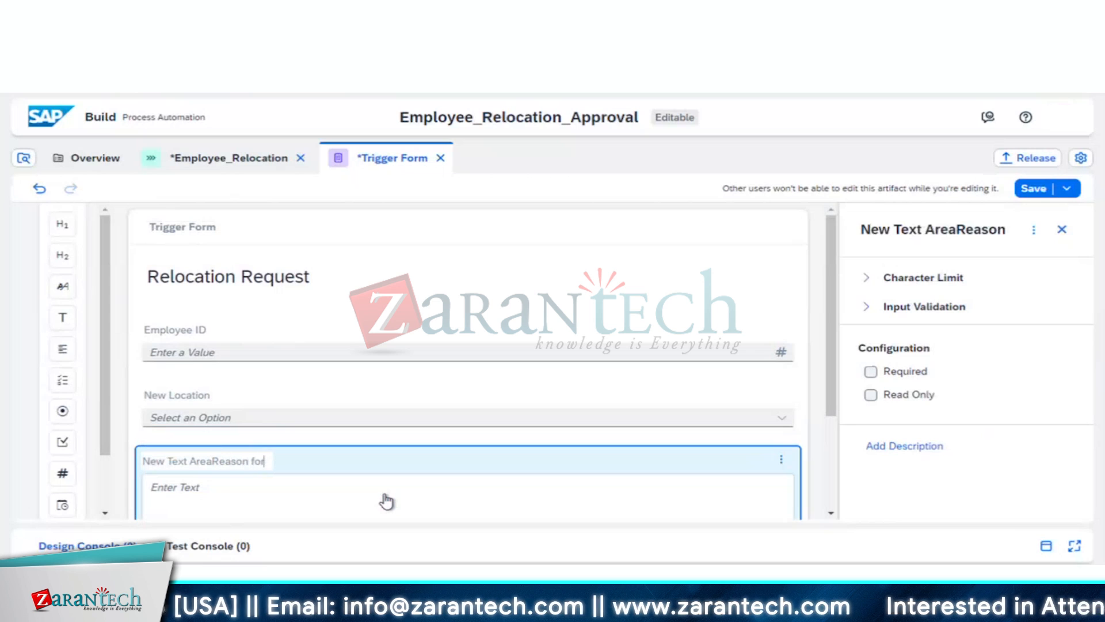
pyautogui.write(' Re')
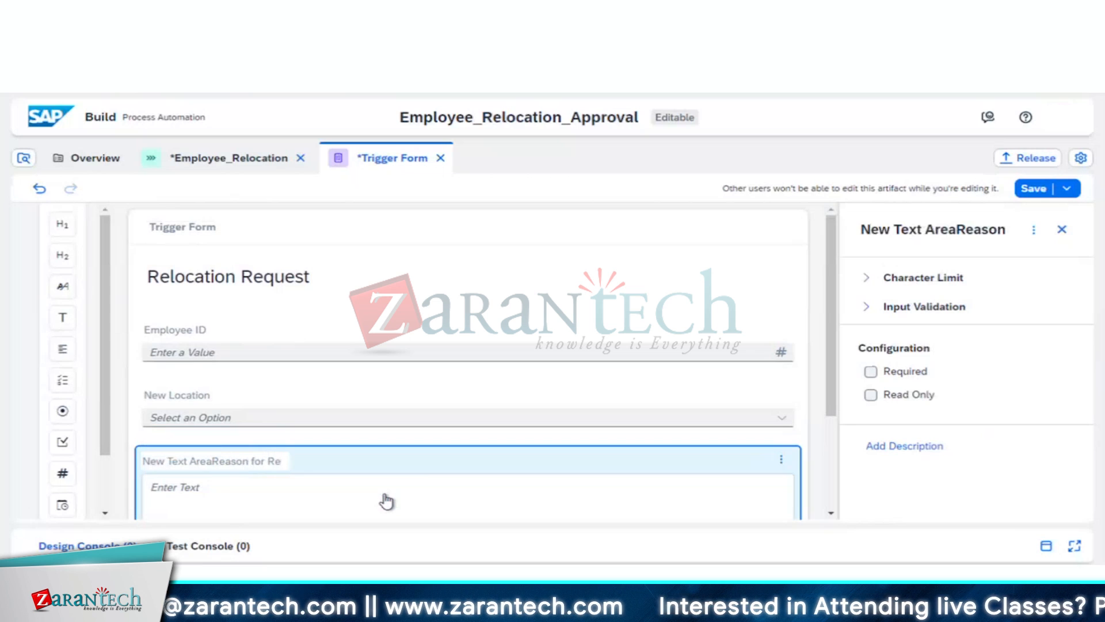
pyautogui.write('location')
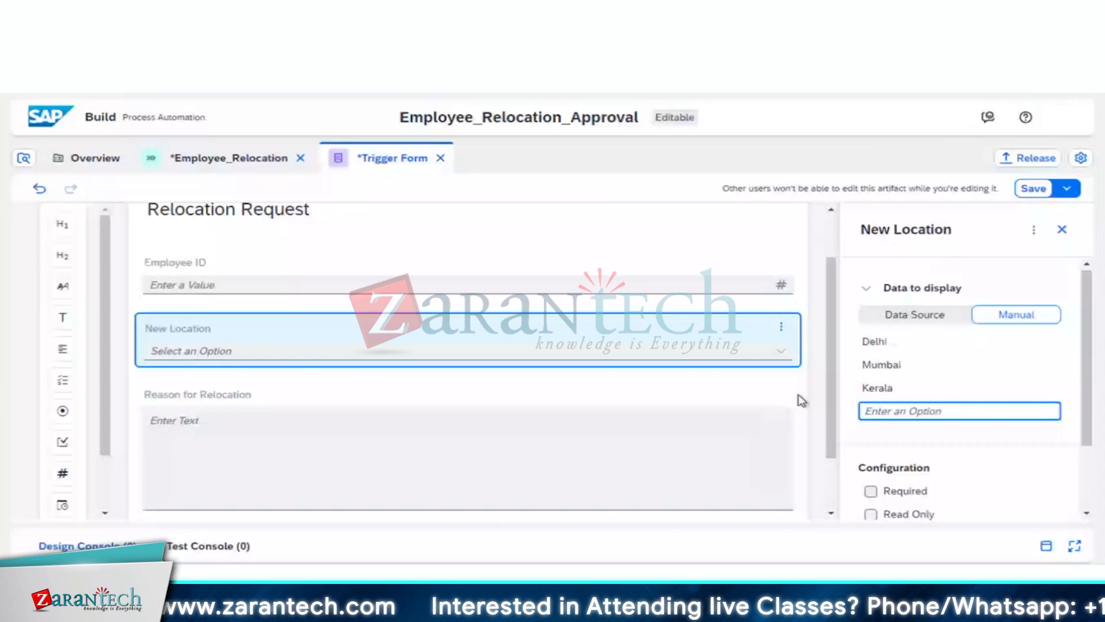
# - Save the Trigger Form, return to the Employee_Relocation process and save it too
pyautogui.scroll(2, 563, 248)
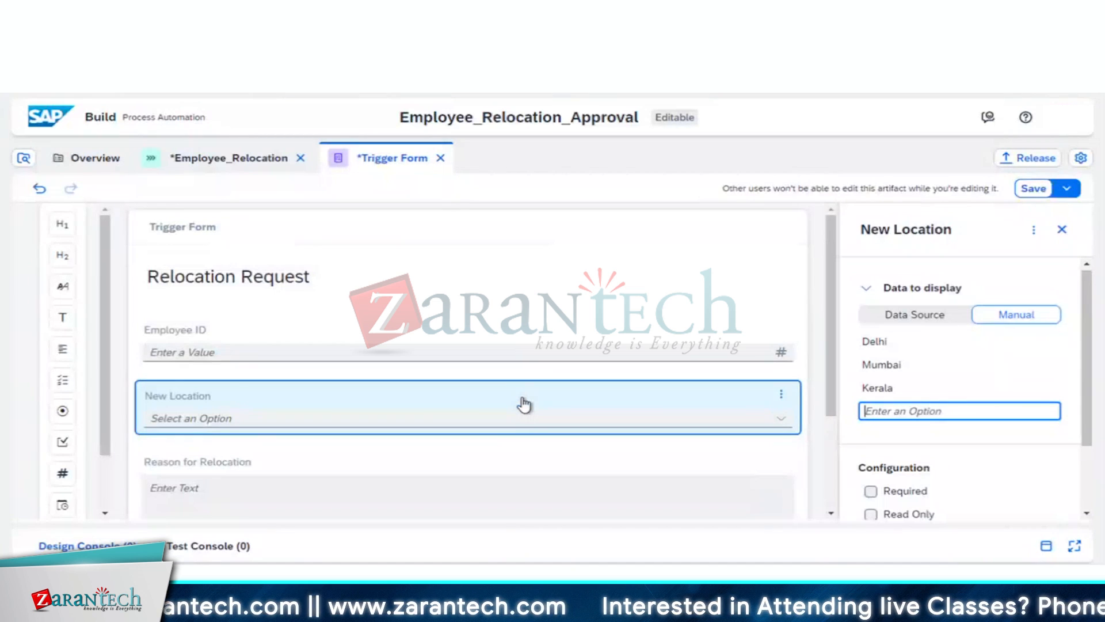
pyautogui.scroll(-2, 524, 404)
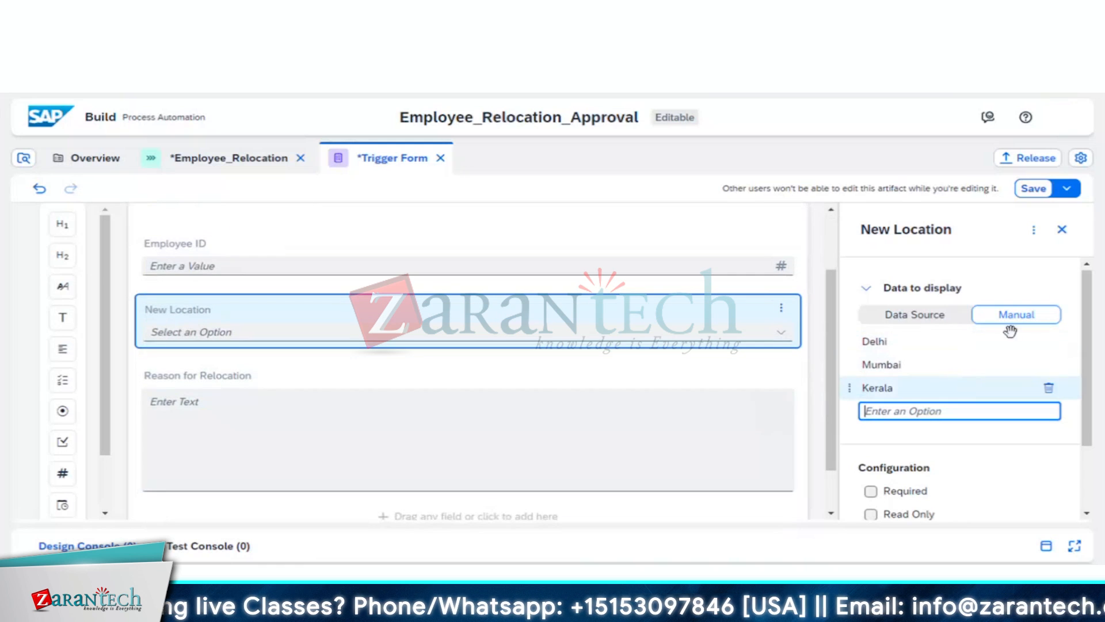
pyautogui.click(1034, 190)
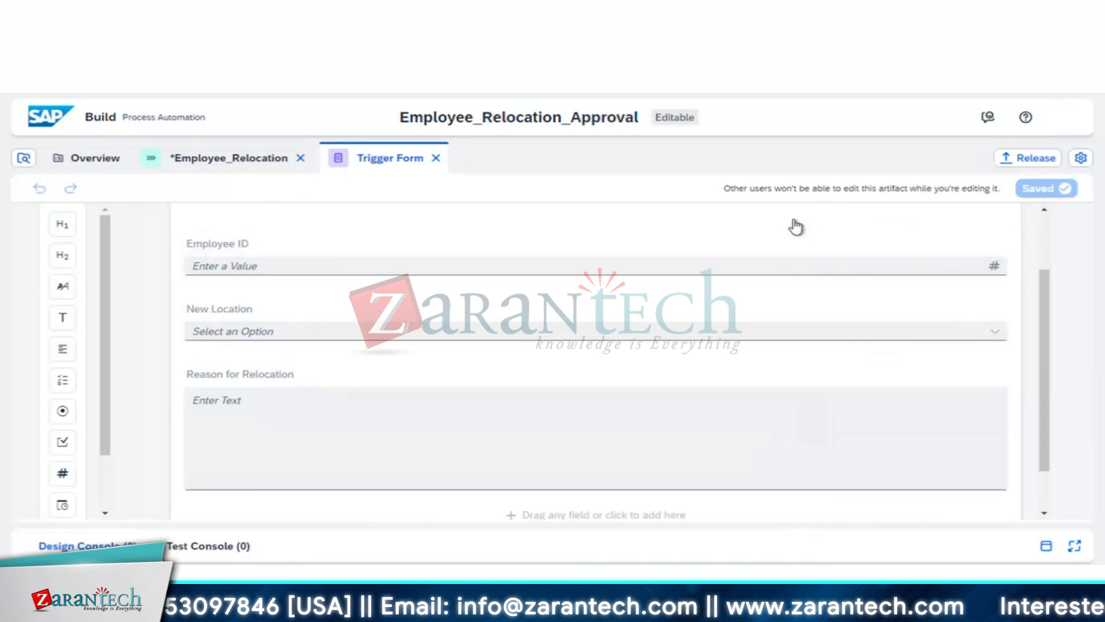
pyautogui.click(226, 158)
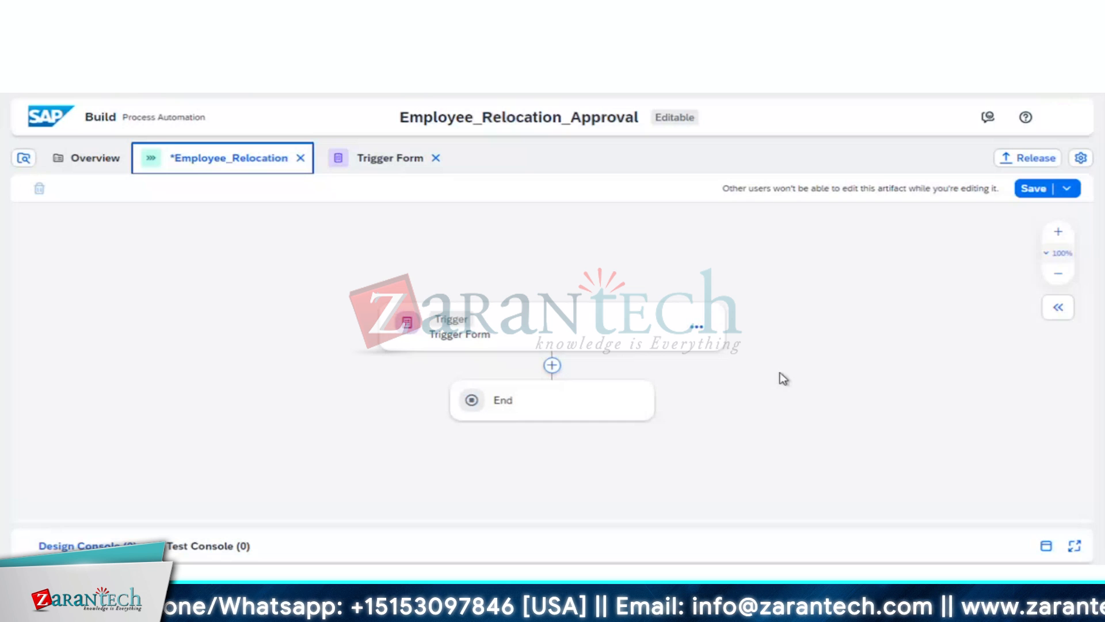
pyautogui.click(737, 291)
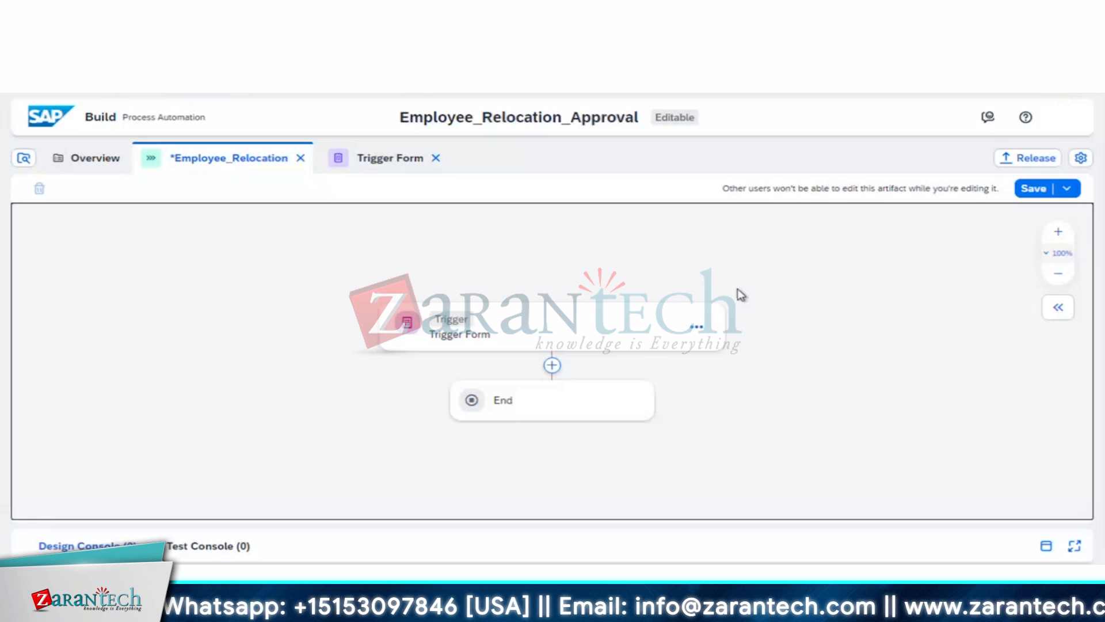
pyautogui.click(1035, 190)
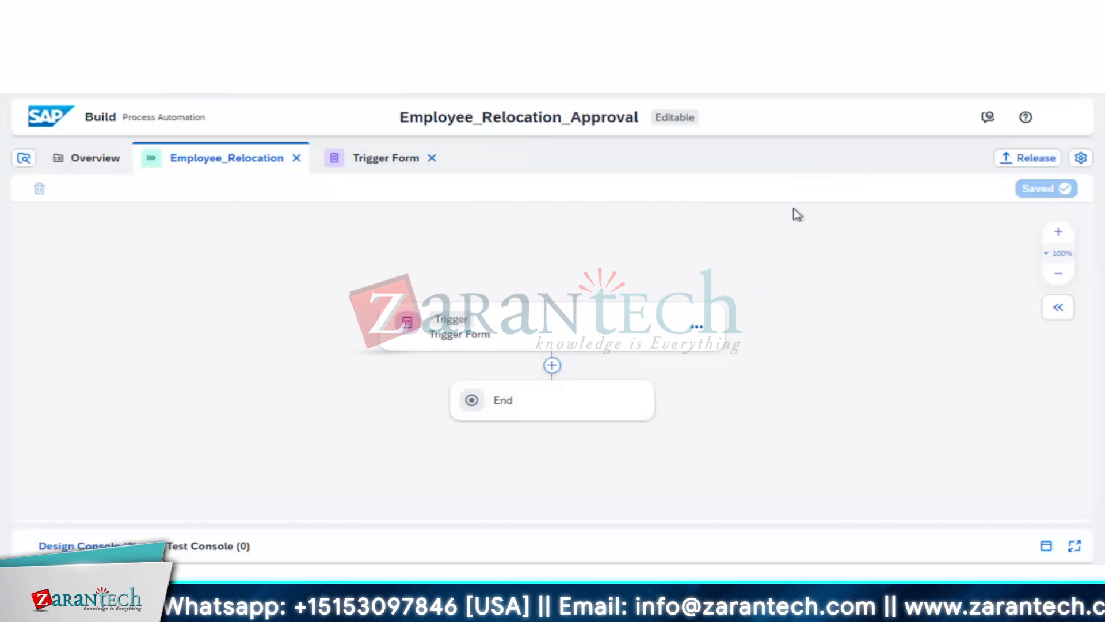
pyautogui.click(552, 366)
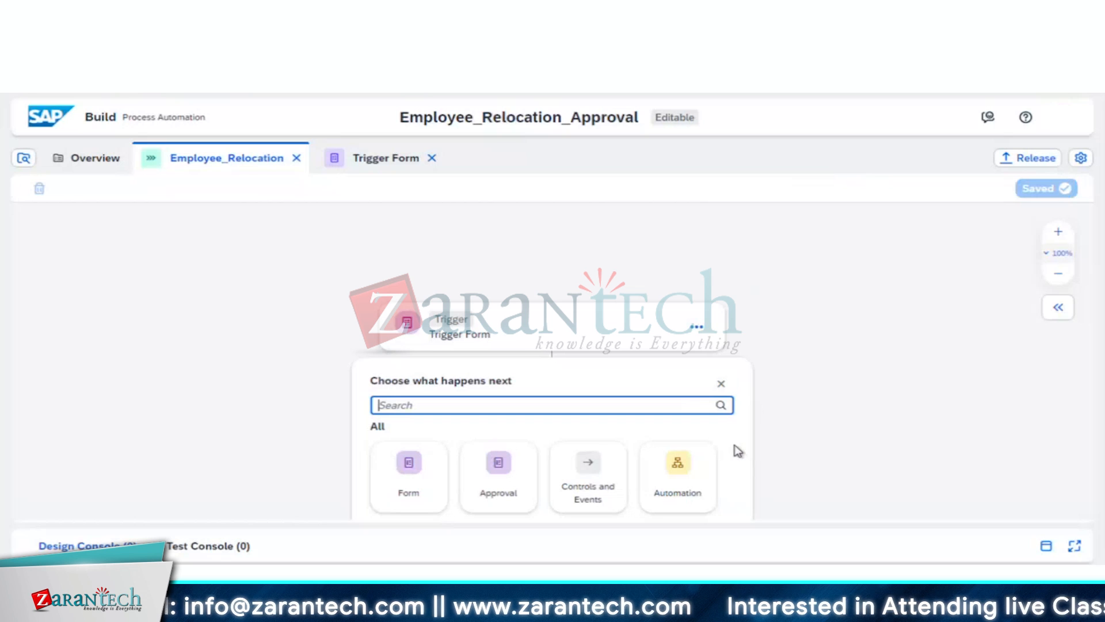
pyautogui.scroll(-2, 734, 452)
pyautogui.scroll(-1, 737, 451)
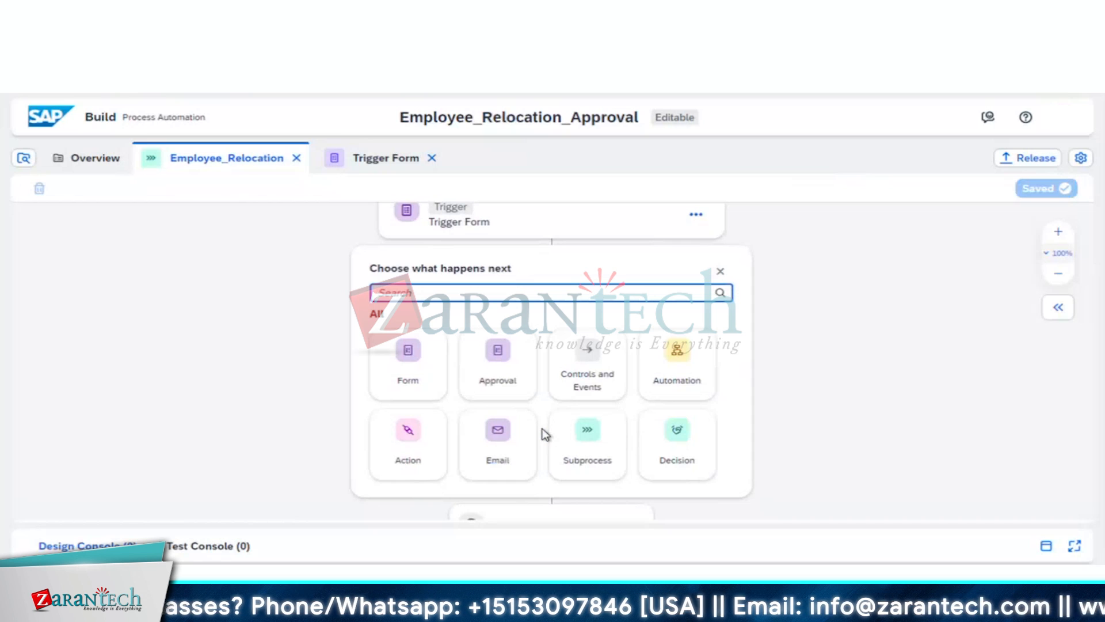
pyautogui.click(407, 442)
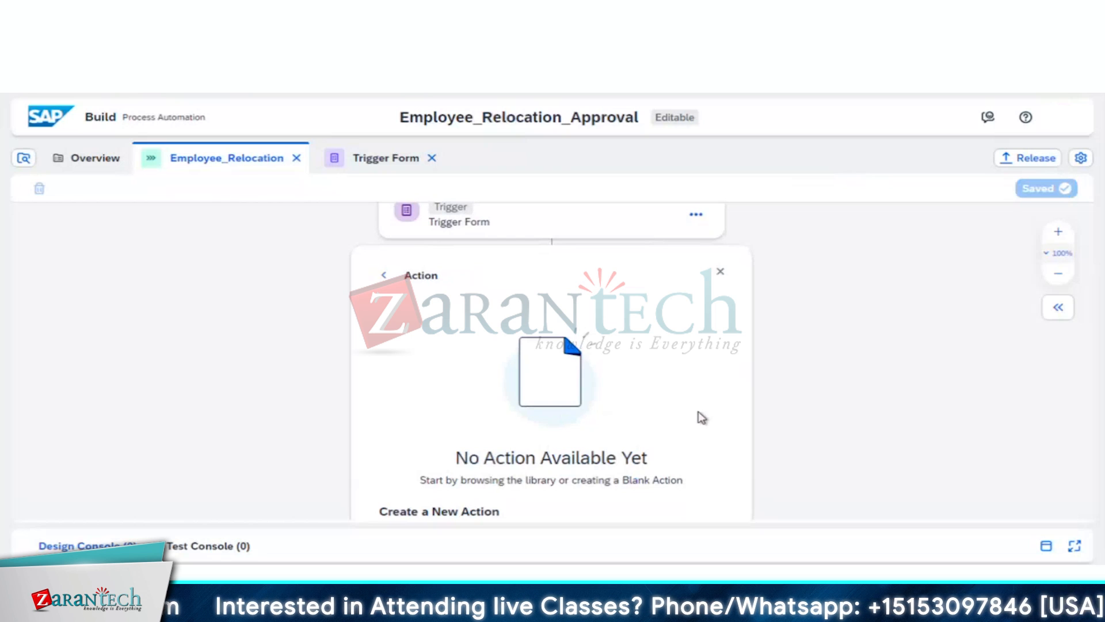
pyautogui.scroll(-2, 701, 418)
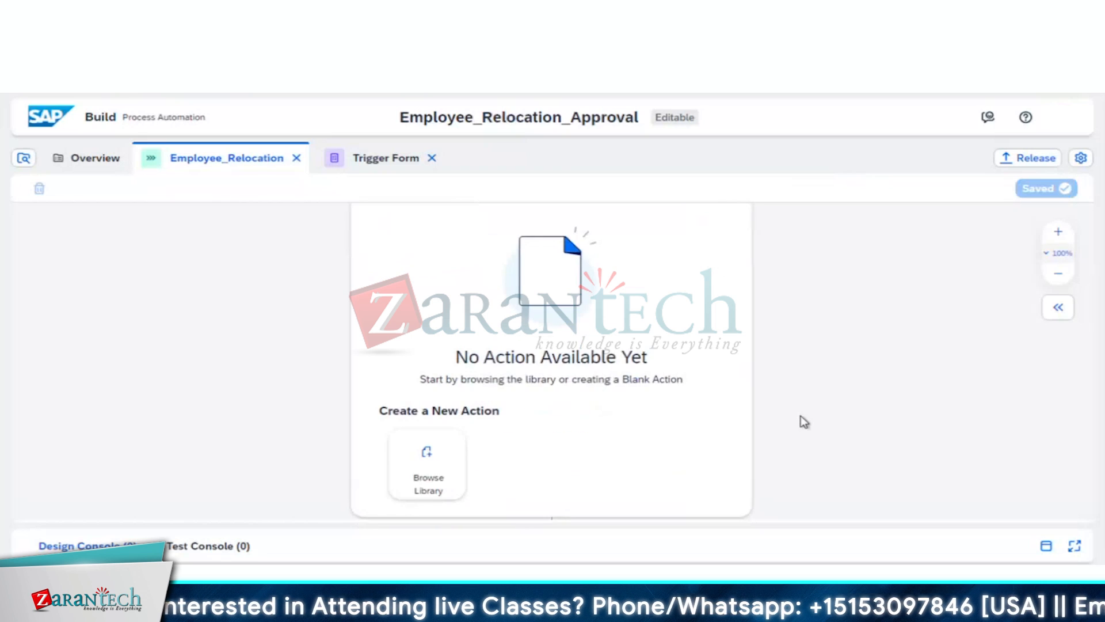
pyautogui.click(414, 457)
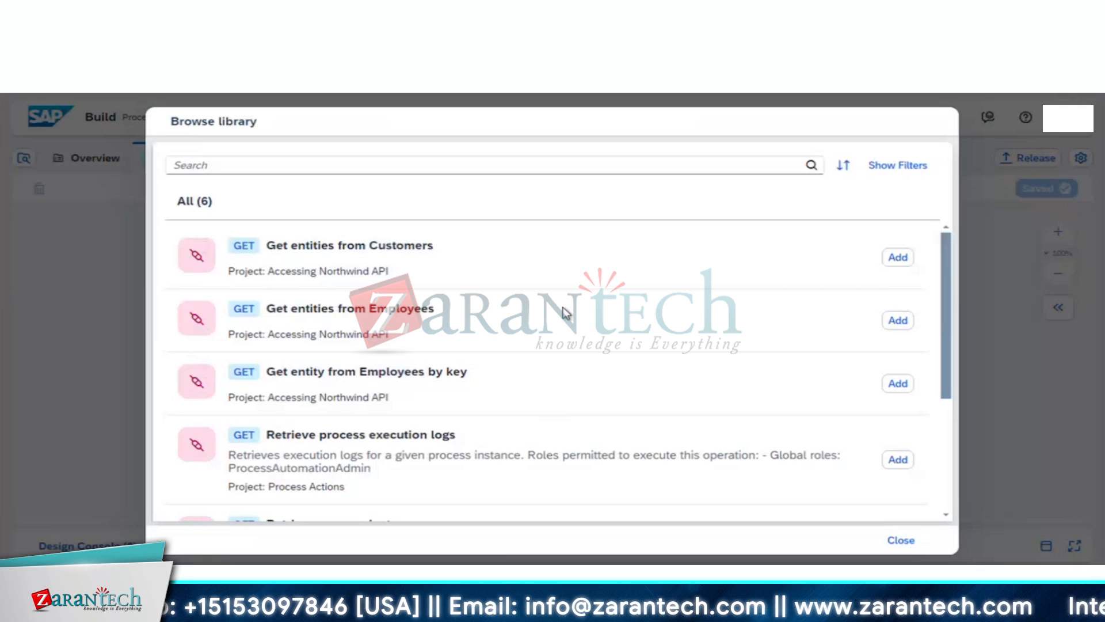
pyautogui.click(896, 259)
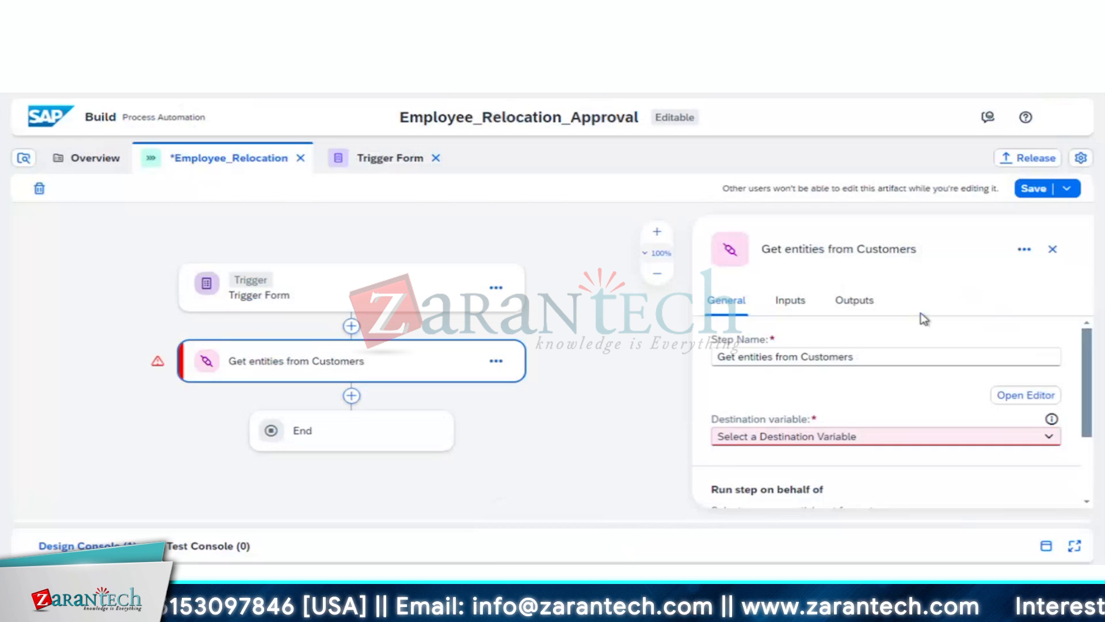
pyautogui.click(497, 361)
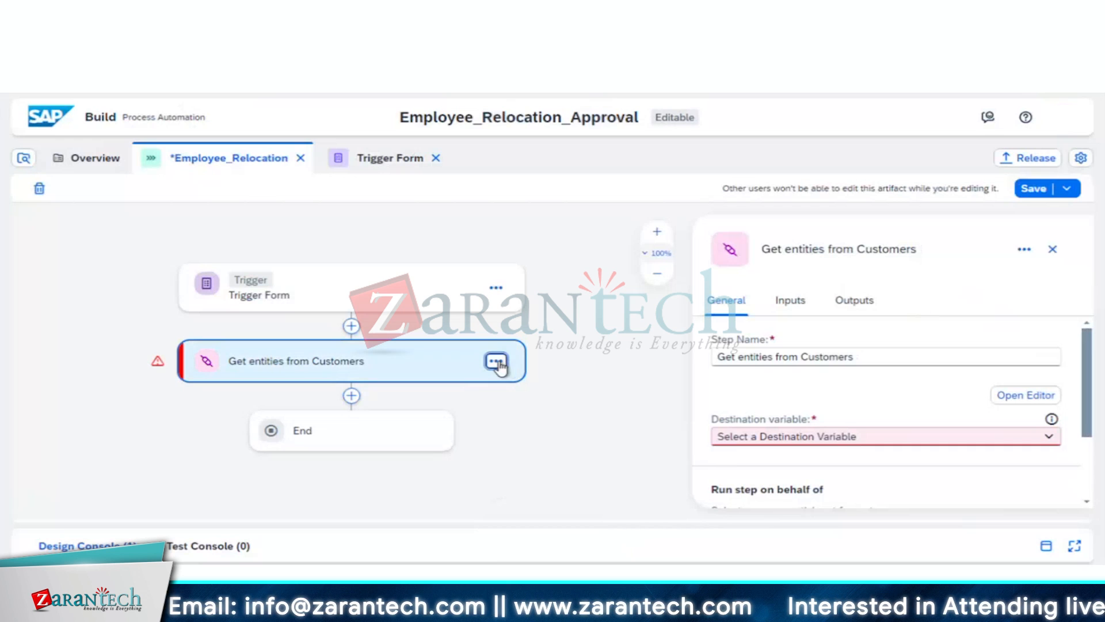
pyautogui.click(526, 390)
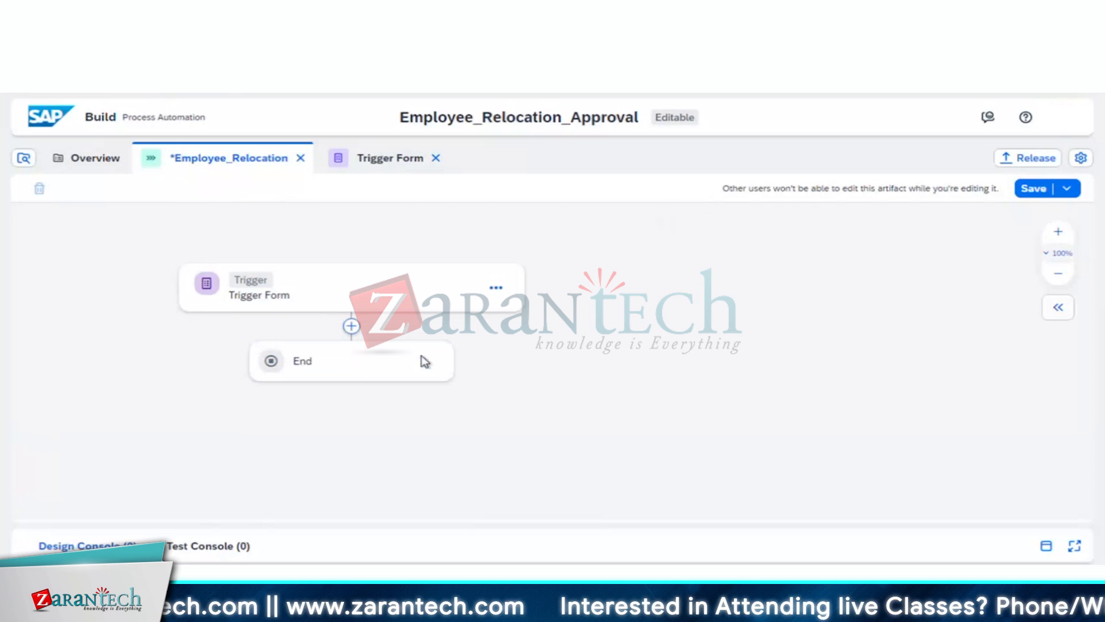
# - Add the library action "Get entity from Employees by key" to the process between the Trigger Form and End
pyautogui.click(351, 326)
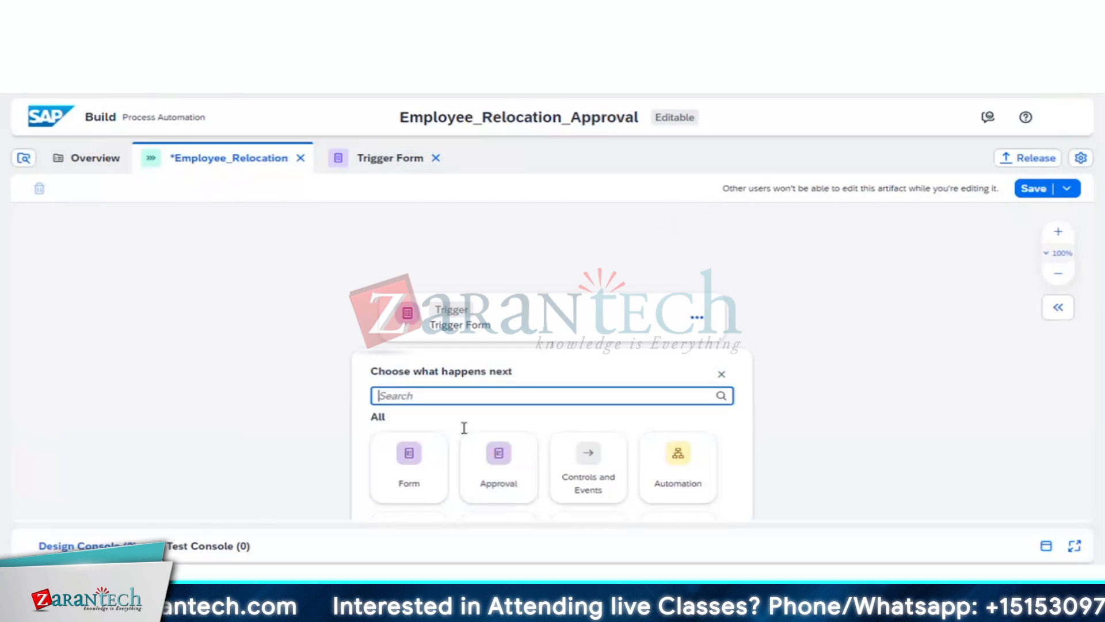
pyautogui.scroll(-1, 495, 469)
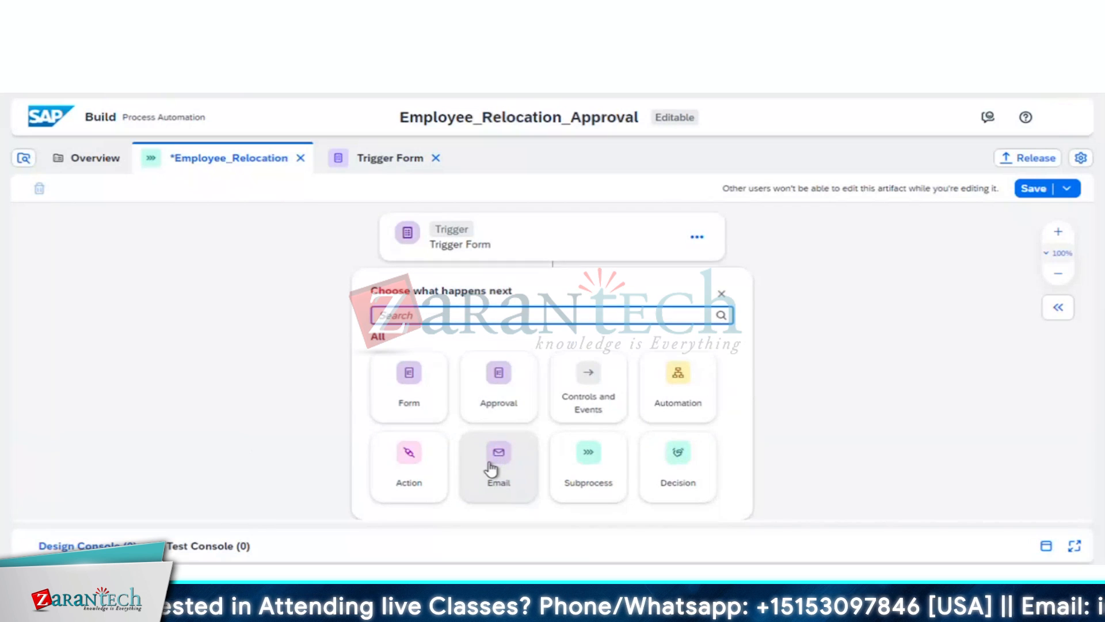
pyautogui.click(410, 464)
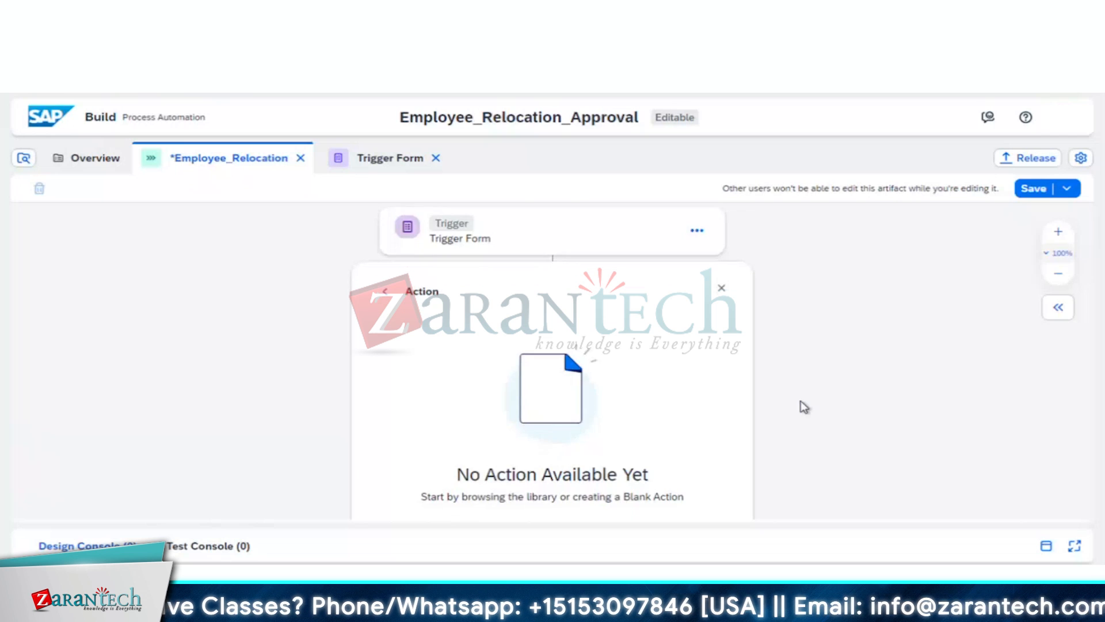
pyautogui.scroll(-2, 799, 407)
pyautogui.click(441, 427)
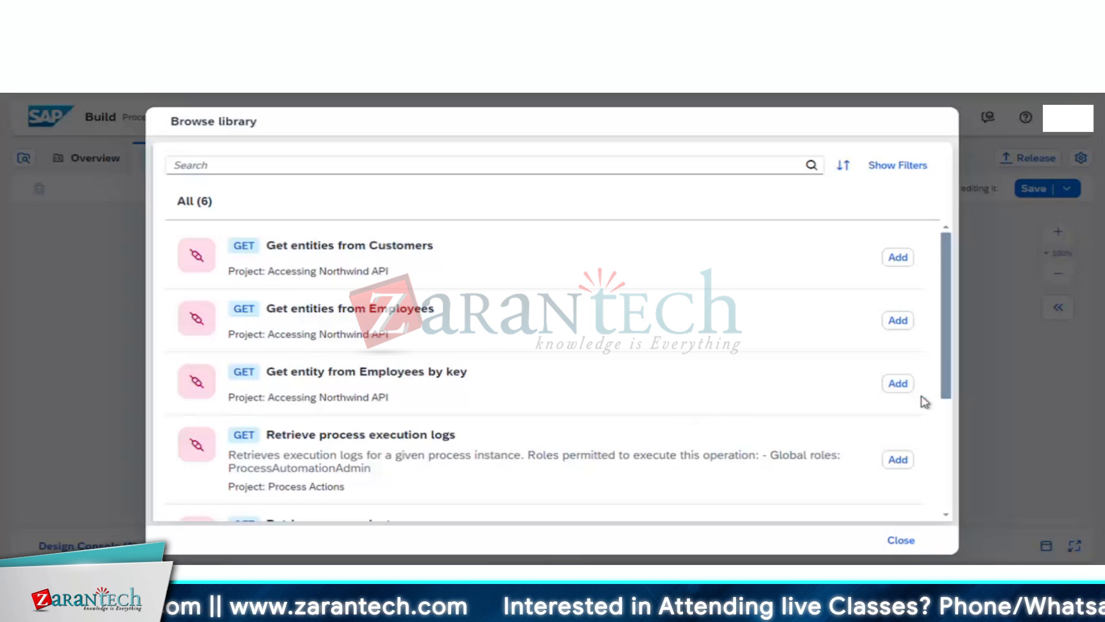
pyautogui.click(897, 384)
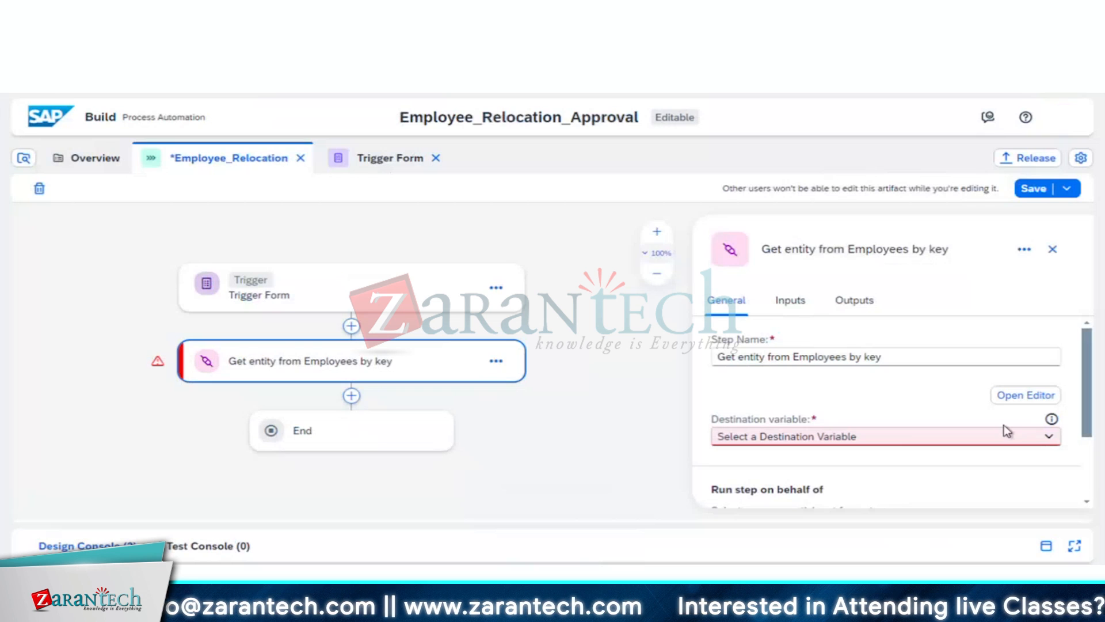
# - Begin a new destination variable for the "Get entity from Employees by key" action with the identifier Northwind_dest
pyautogui.click(1043, 437)
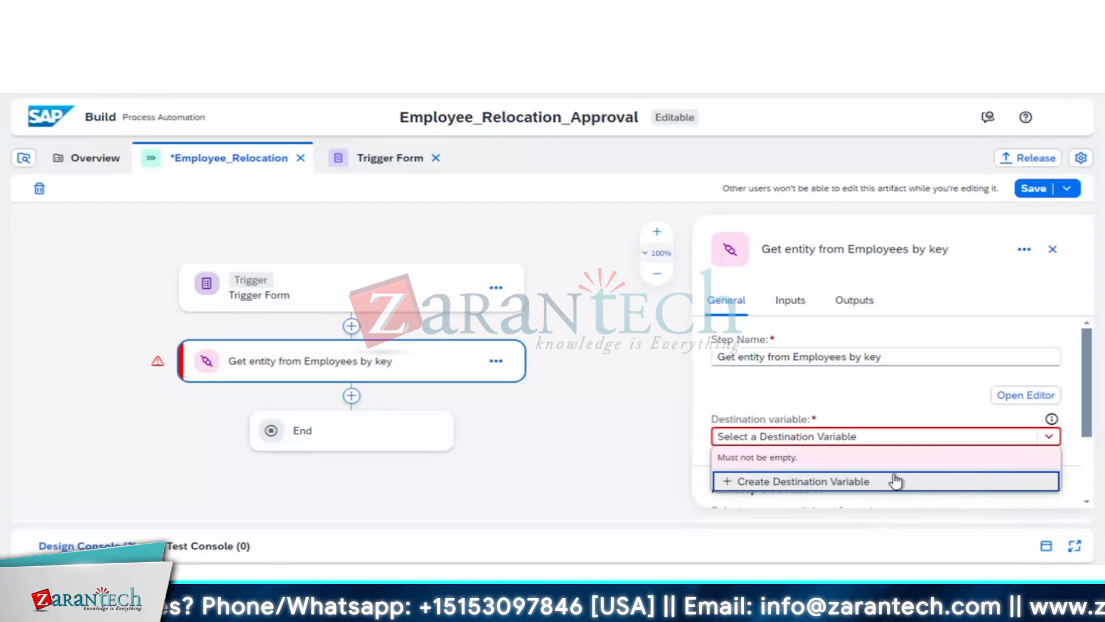
pyautogui.click(856, 477)
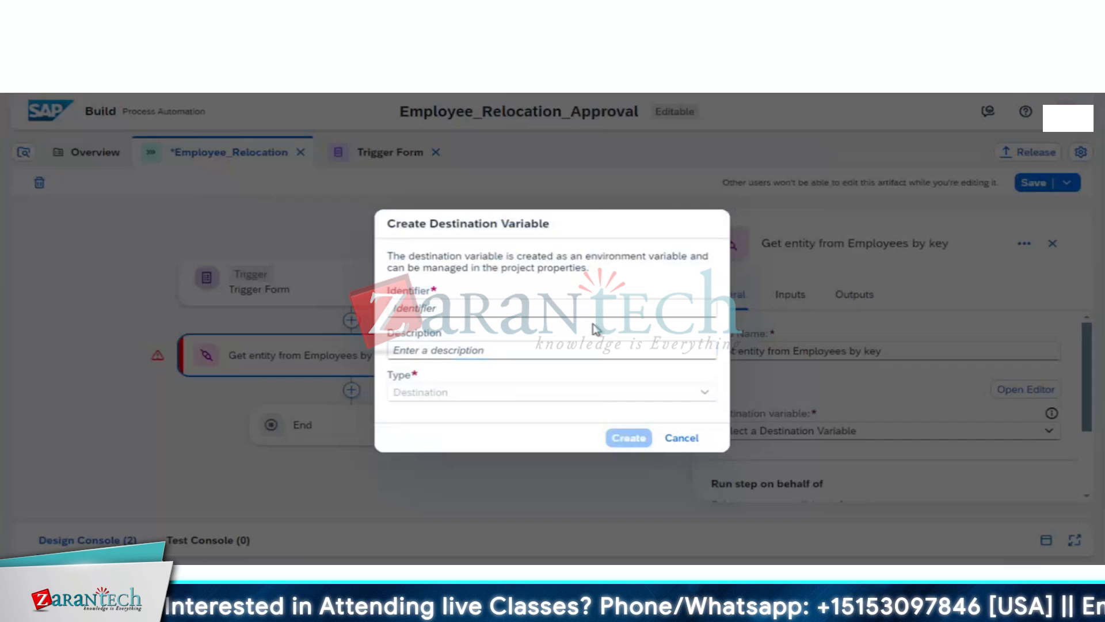
pyautogui.write('North')
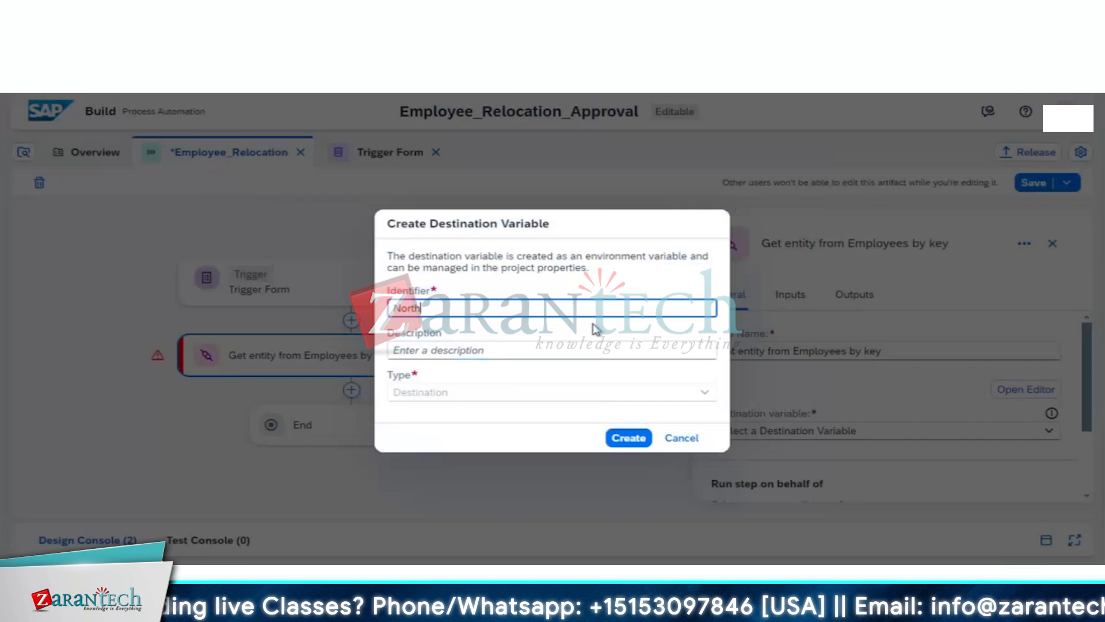
pyautogui.write('wind_')
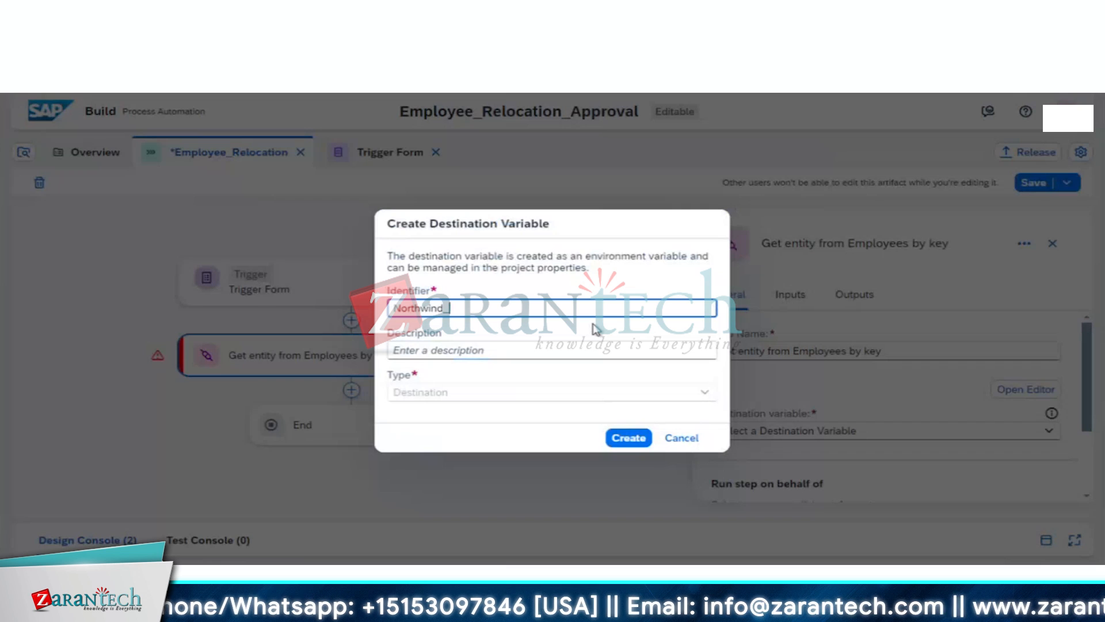
pyautogui.write('dest')
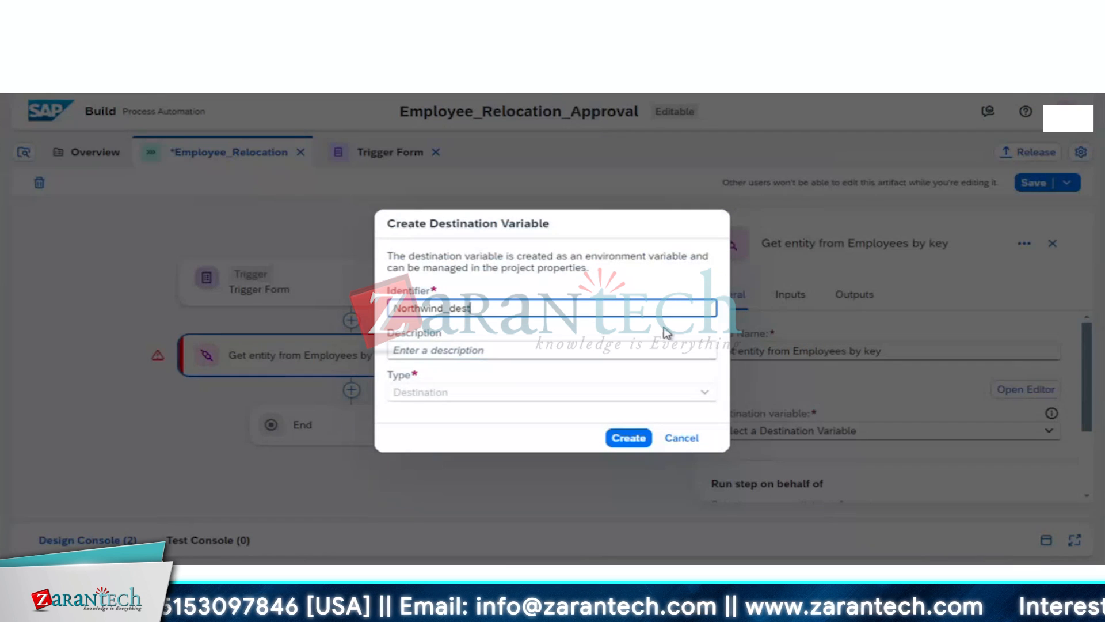
# - Enter the description "Accessing nortwind destination Employees entity" for the destination variable and create it
pyautogui.click(650, 353)
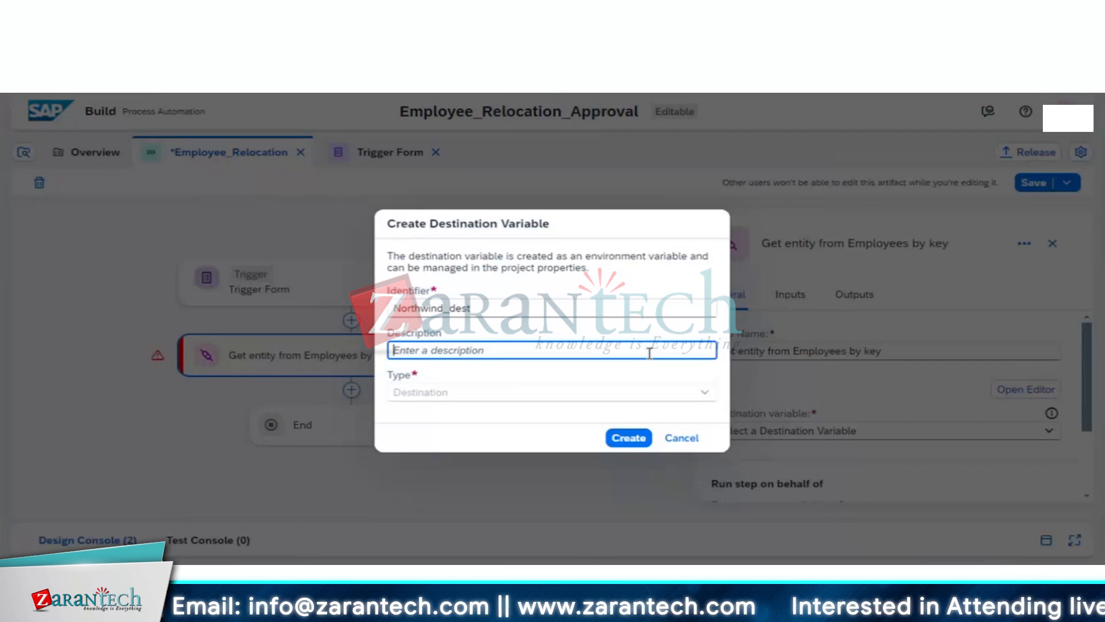
pyautogui.write('Acce')
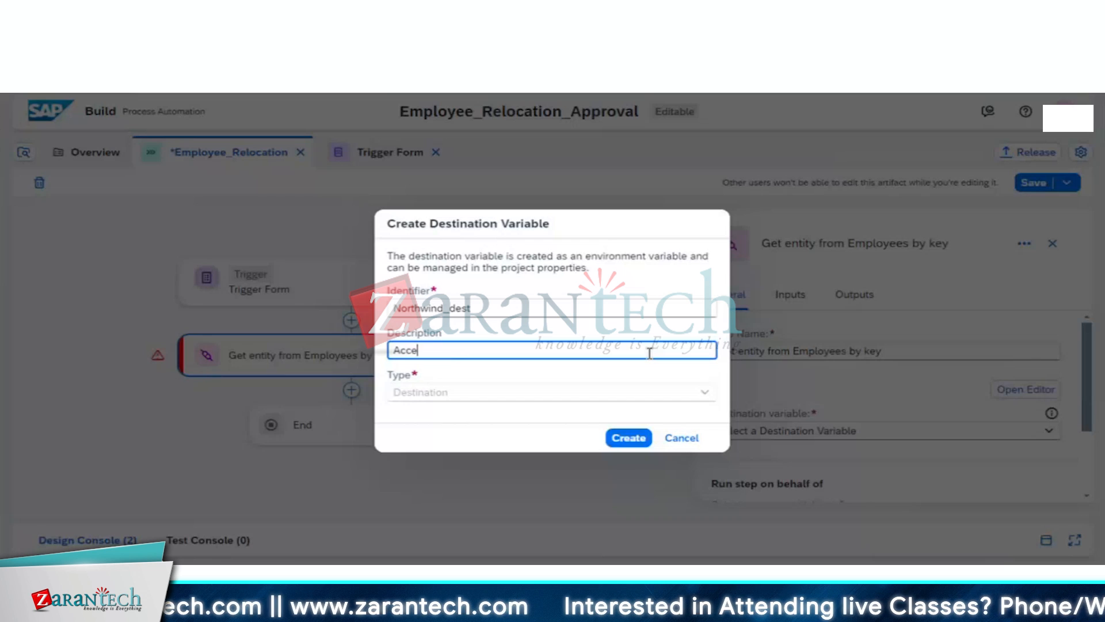
pyautogui.write('ssing nor')
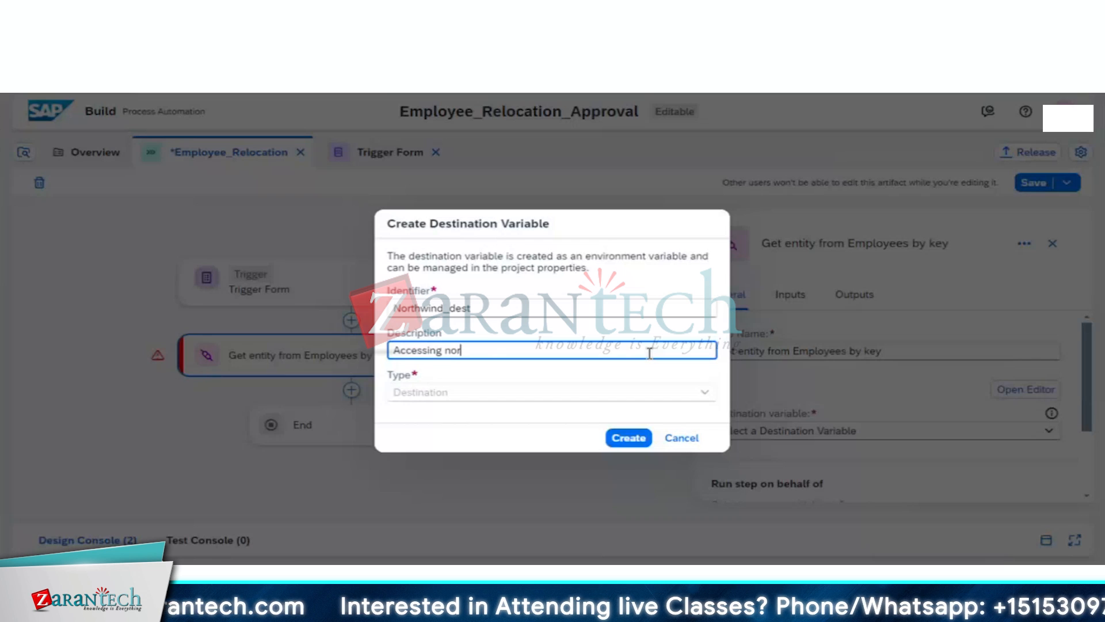
pyautogui.write('twind')
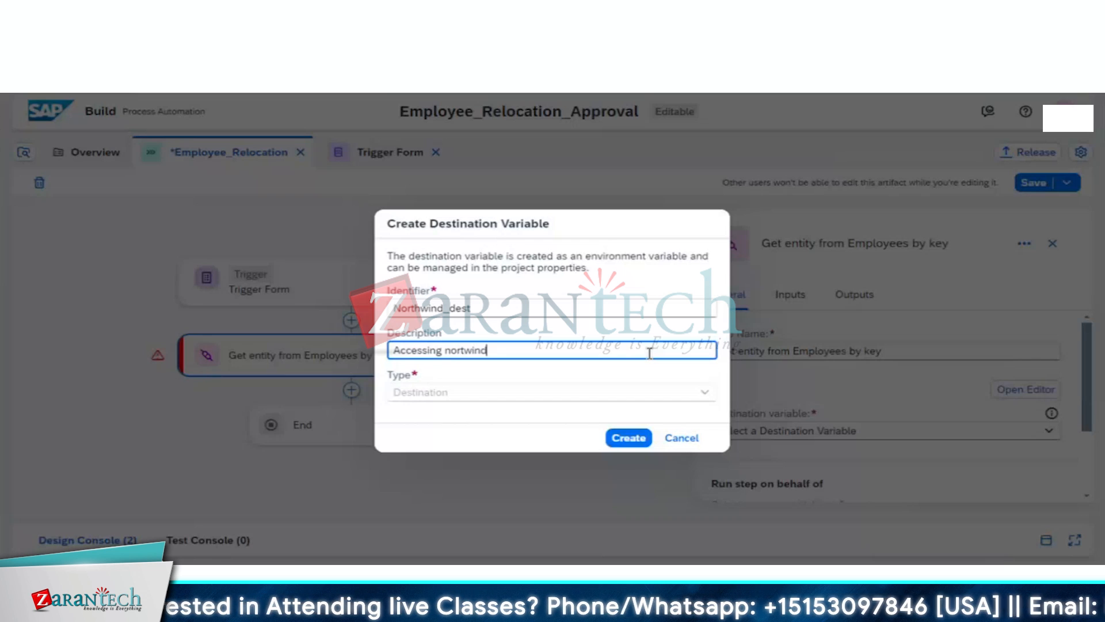
pyautogui.write(' des')
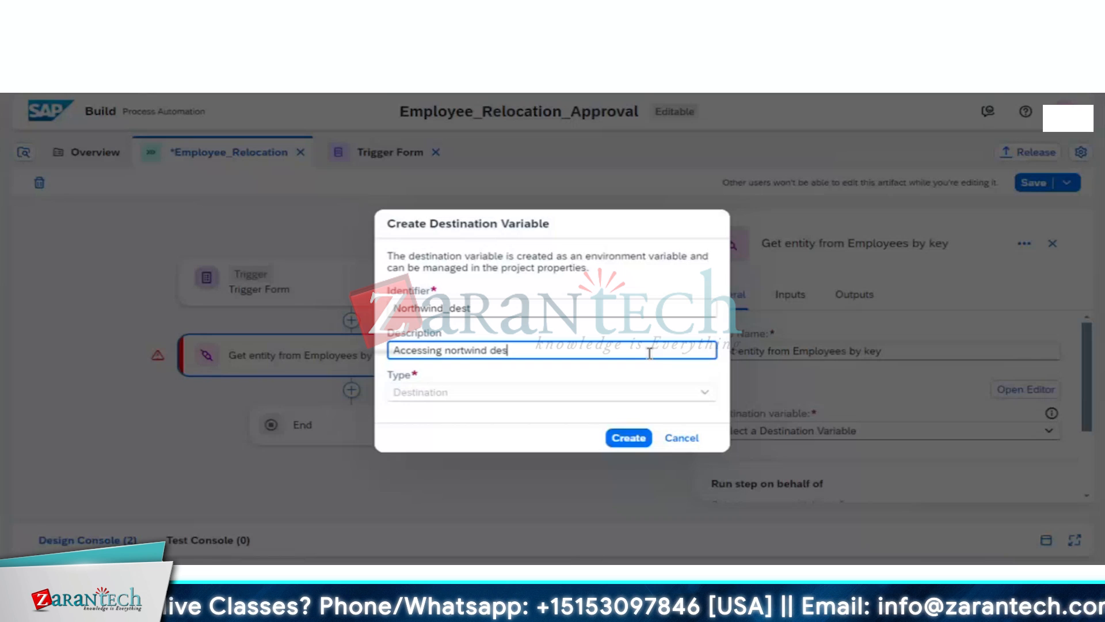
pyautogui.write('tinati')
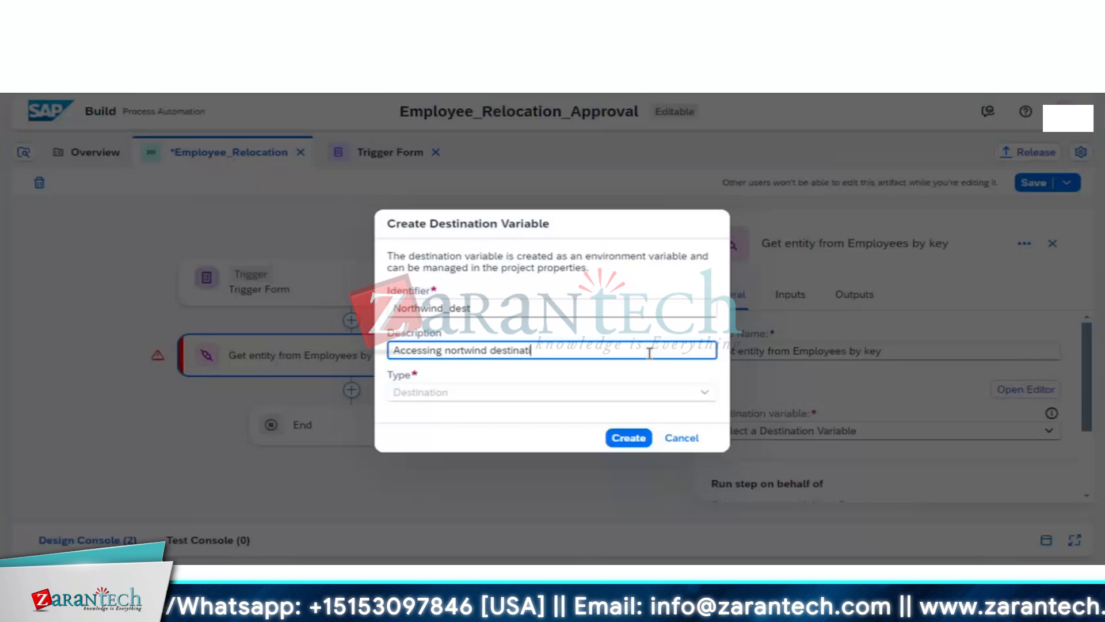
pyautogui.write('on E')
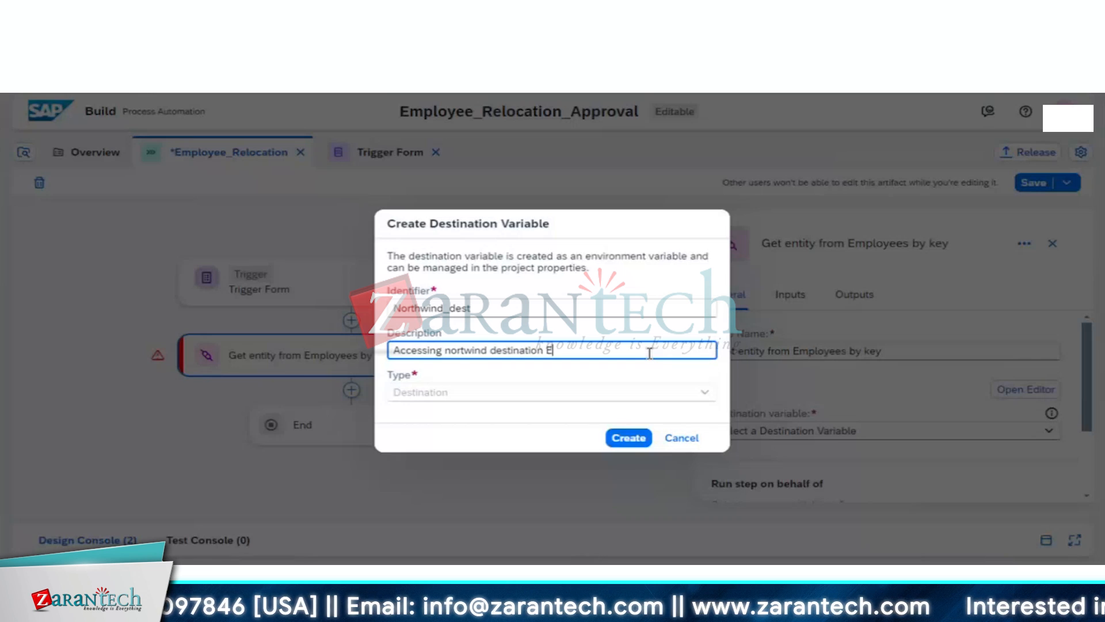
pyautogui.write('mployee')
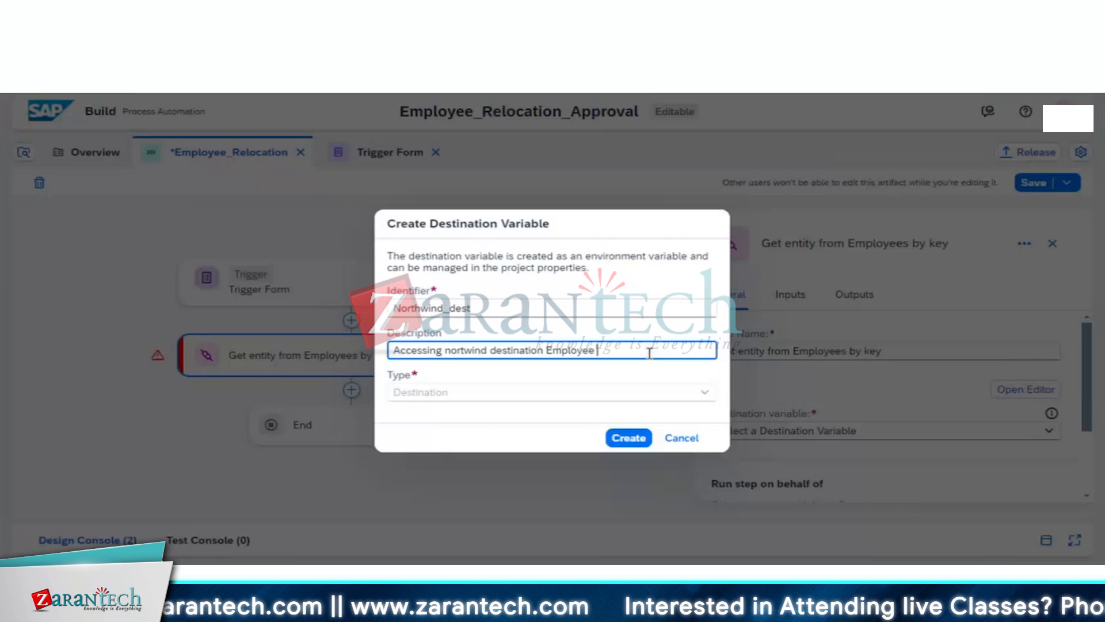
pyautogui.press('BackSpace')
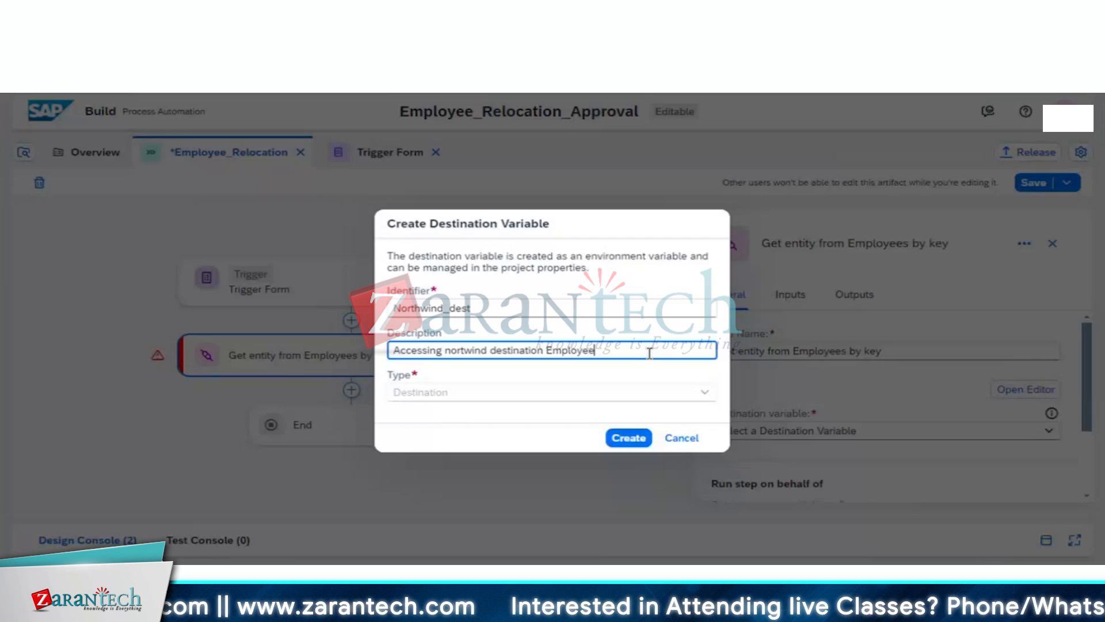
pyautogui.write('s')
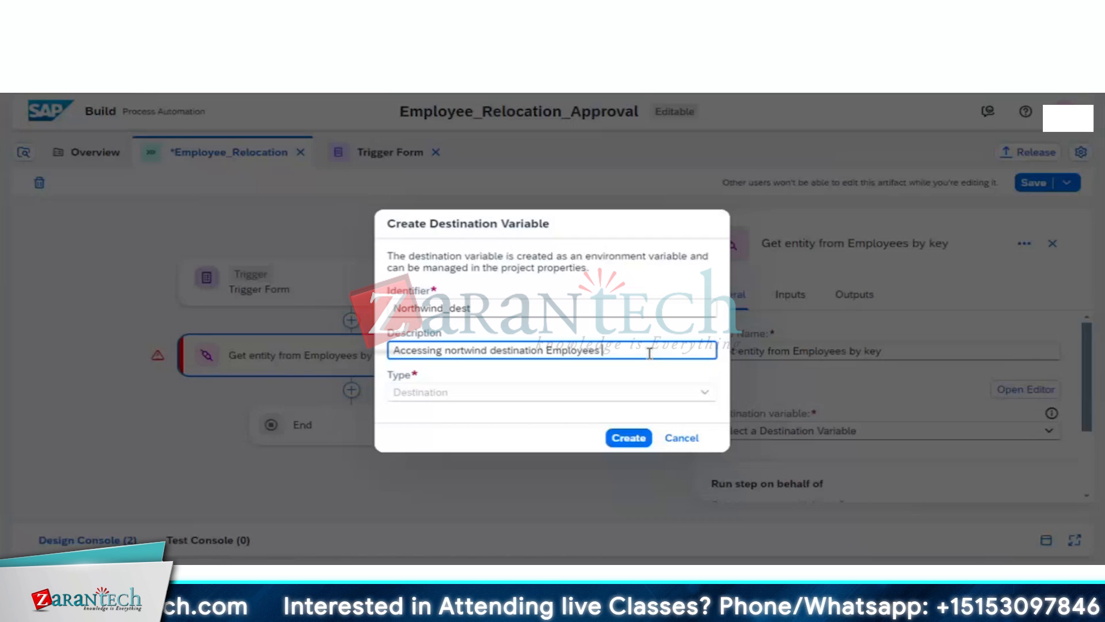
pyautogui.write(' entity')
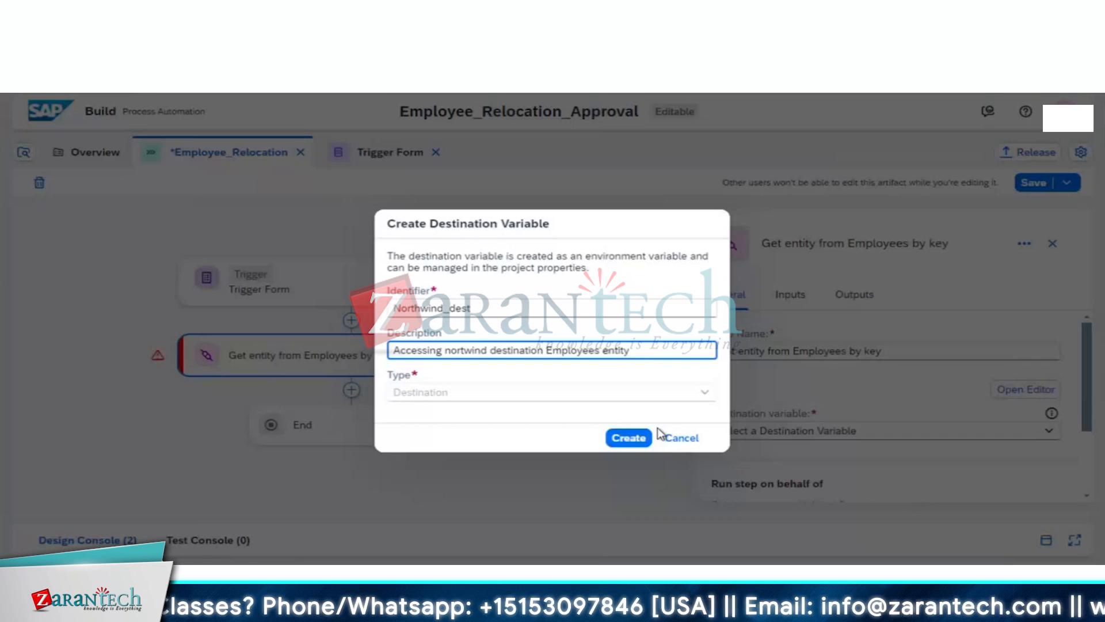
pyautogui.click(629, 437)
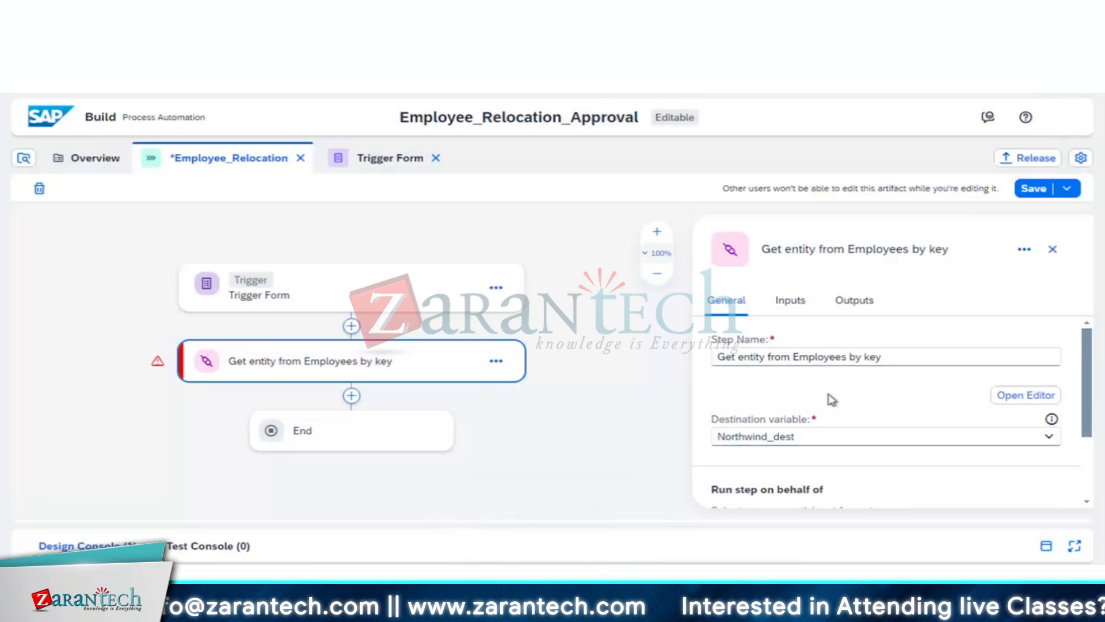
# - Map the action's EmployeeID input to the Employee ID field of the Trigger Form
pyautogui.scroll(-2, 832, 400)
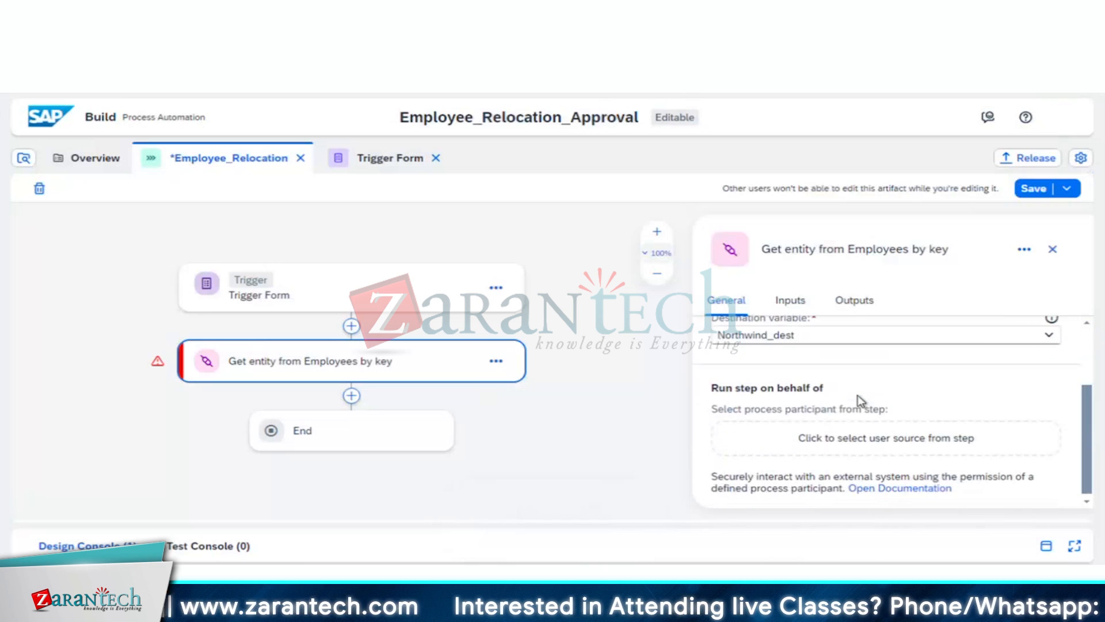
pyautogui.scroll(-1, 861, 401)
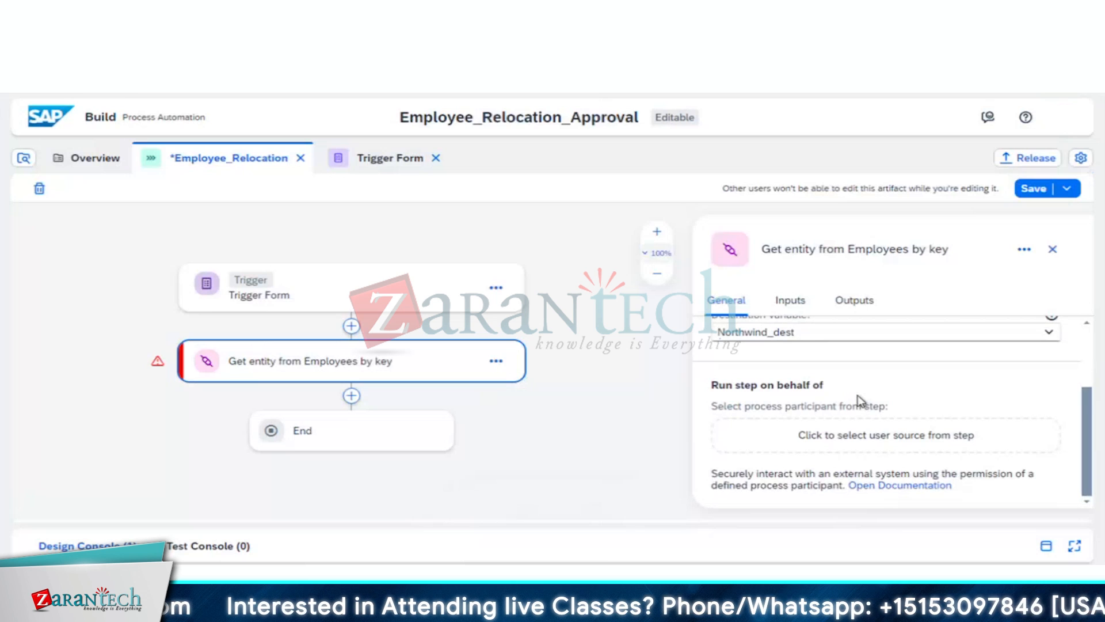
pyautogui.scroll(3, 860, 401)
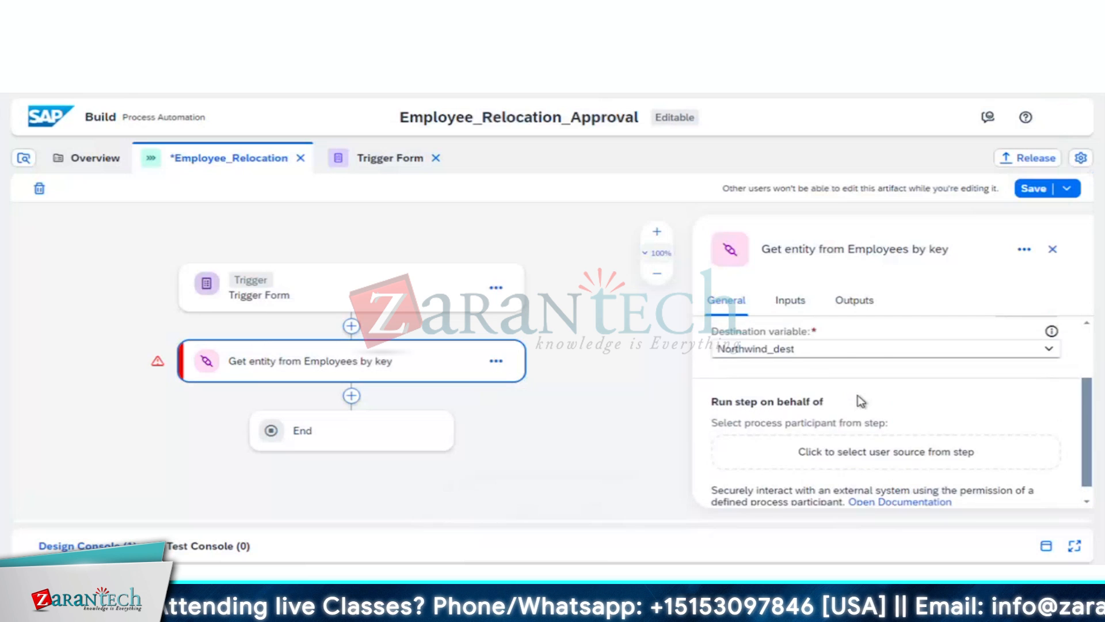
pyautogui.scroll(-2, 860, 401)
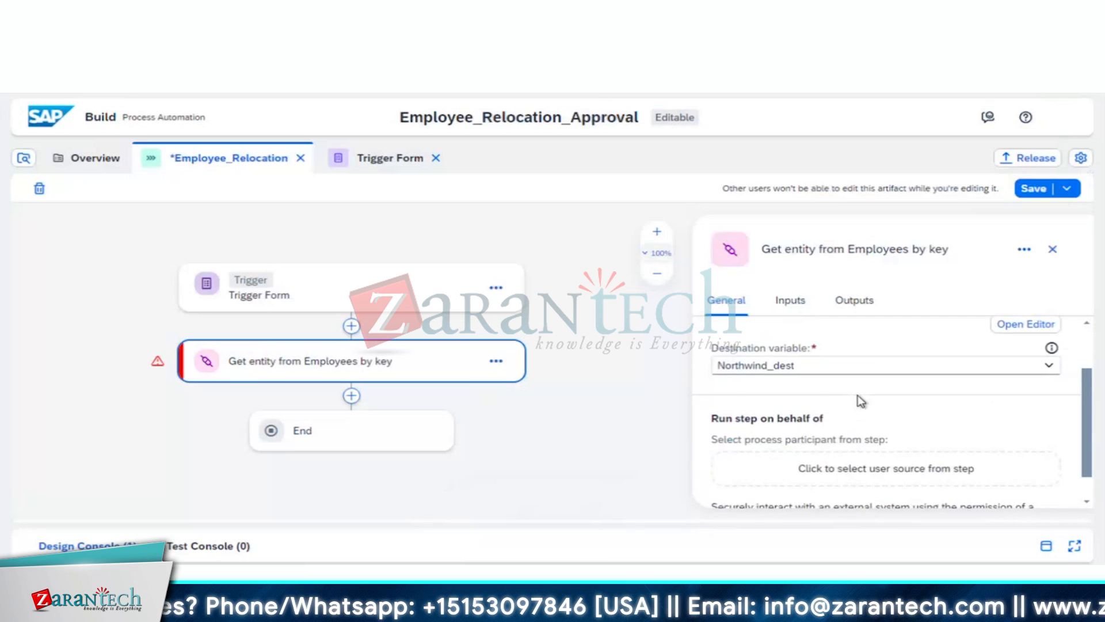
pyautogui.scroll(-1, 861, 401)
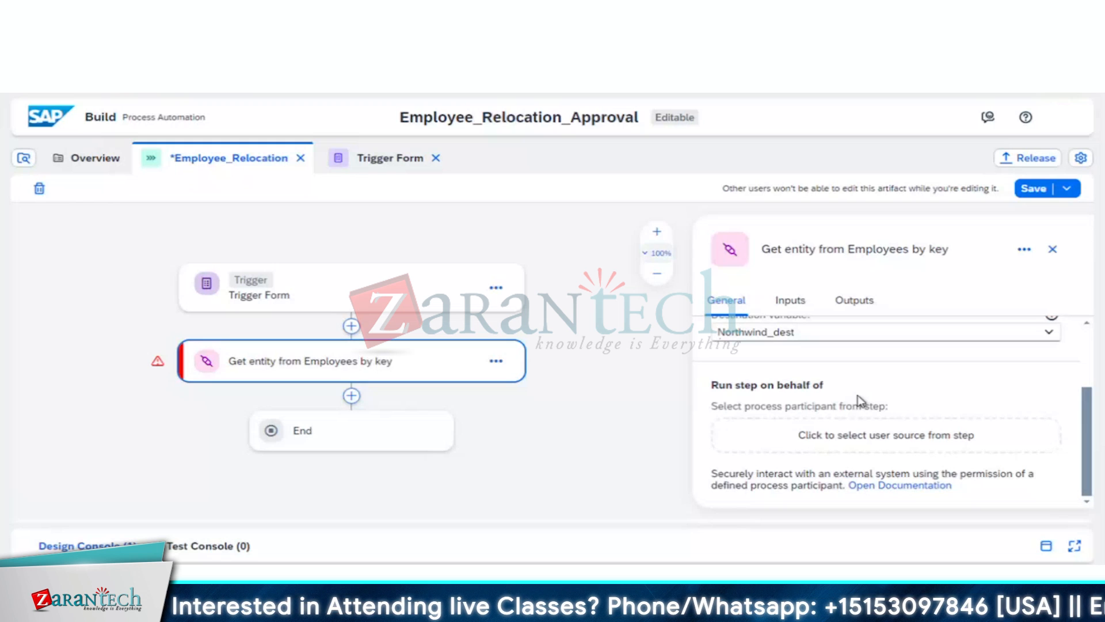
pyautogui.click(793, 301)
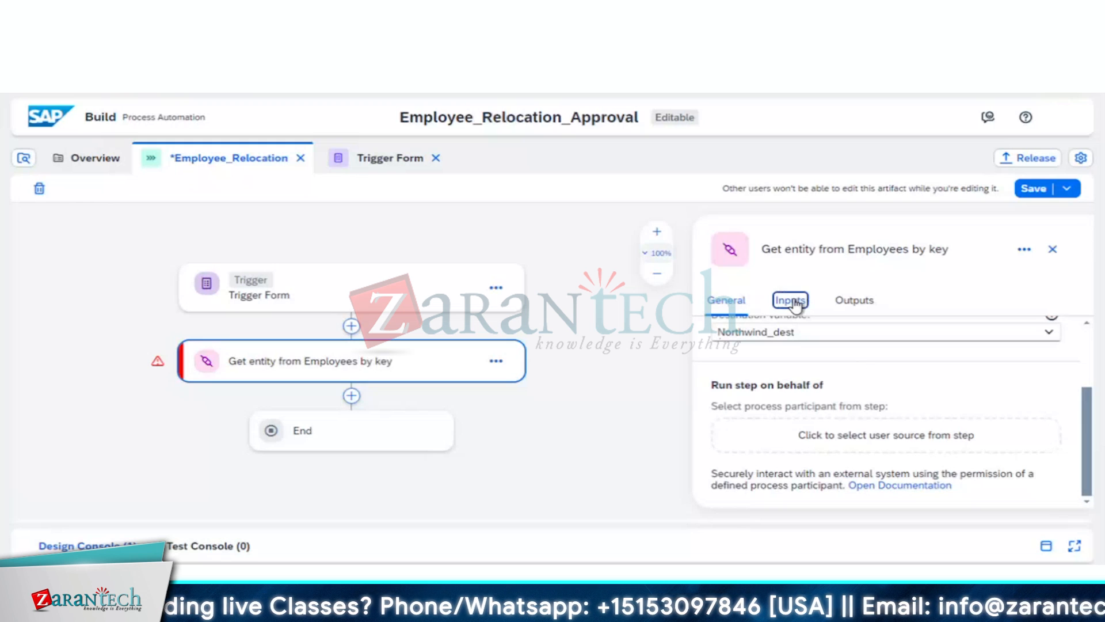
pyautogui.click(999, 357)
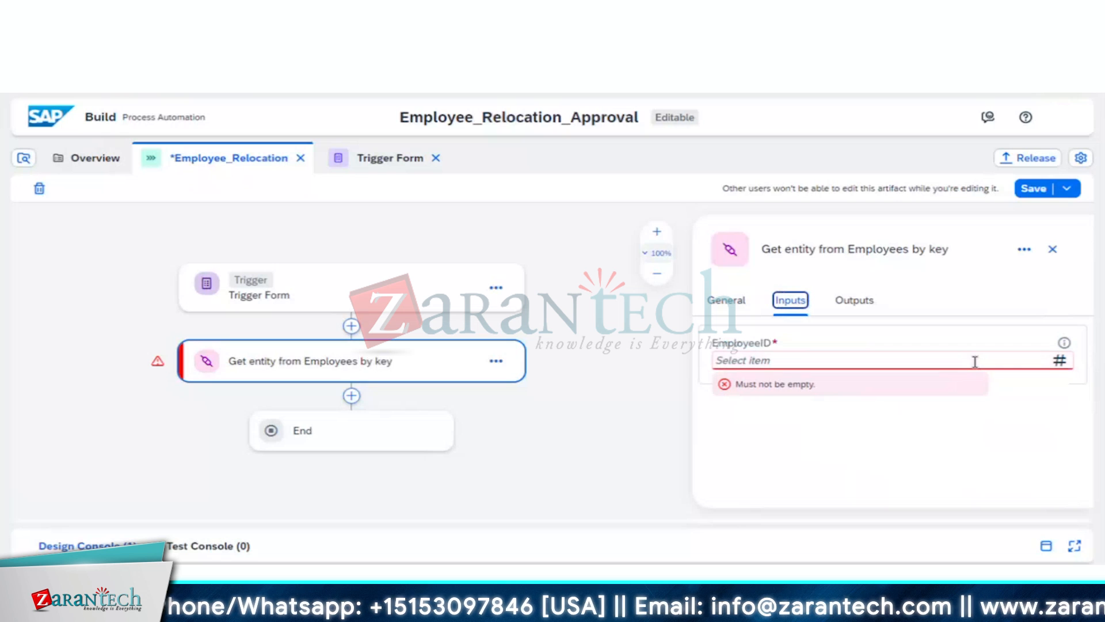
pyautogui.click(975, 361)
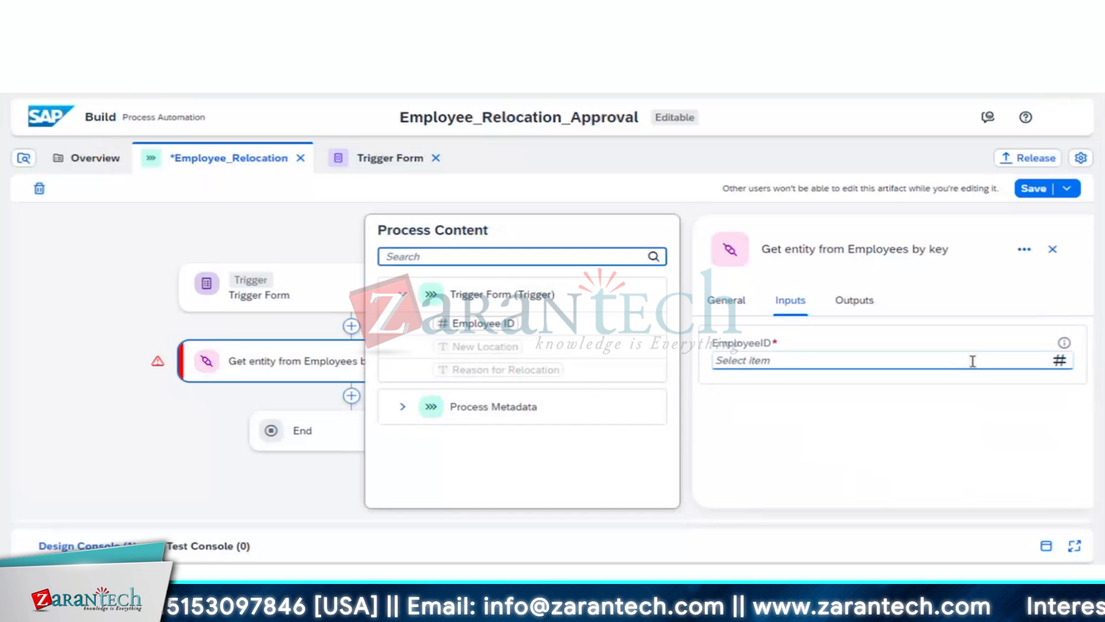
pyautogui.click(493, 325)
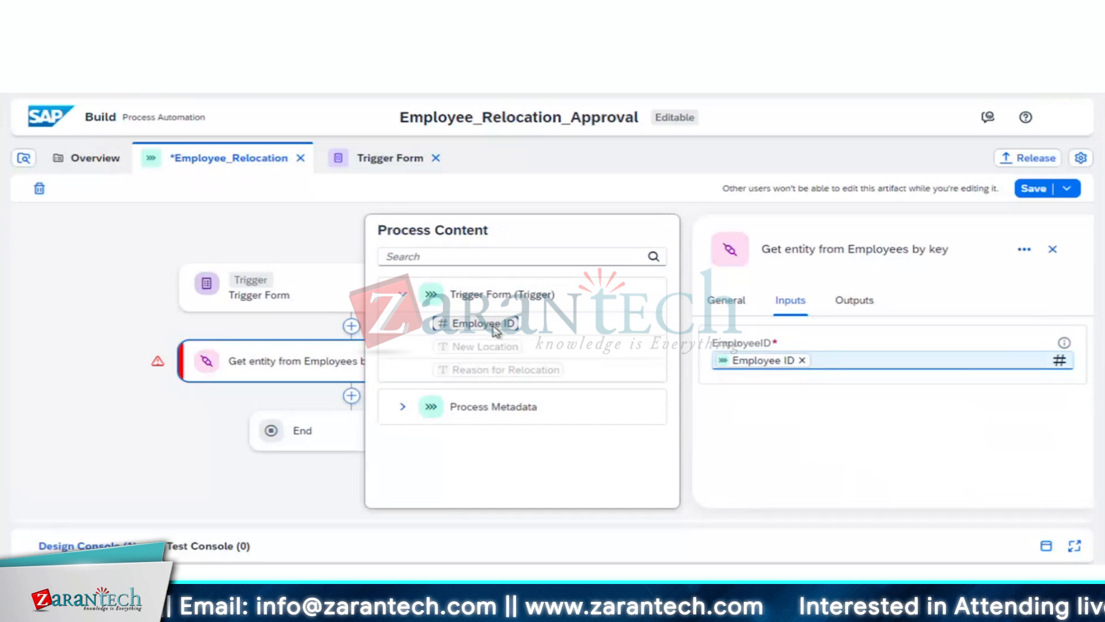
pyautogui.click(772, 474)
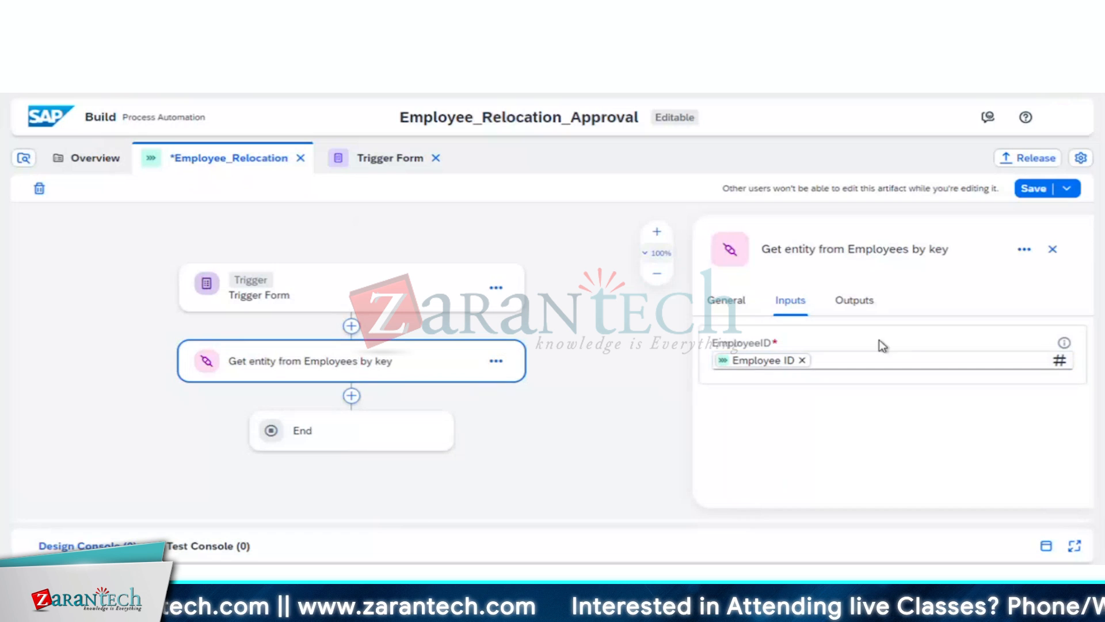
# - Review the outputs of the "Get entity from Employees by key" action and save the Employee_Relocation process
pyautogui.click(856, 304)
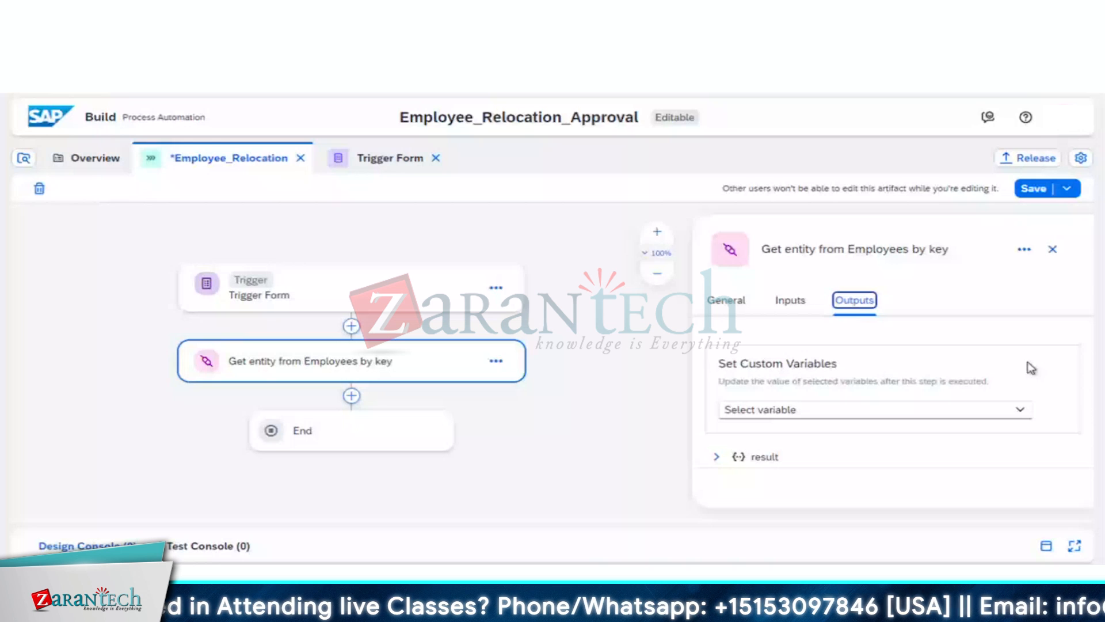
pyautogui.click(1052, 249)
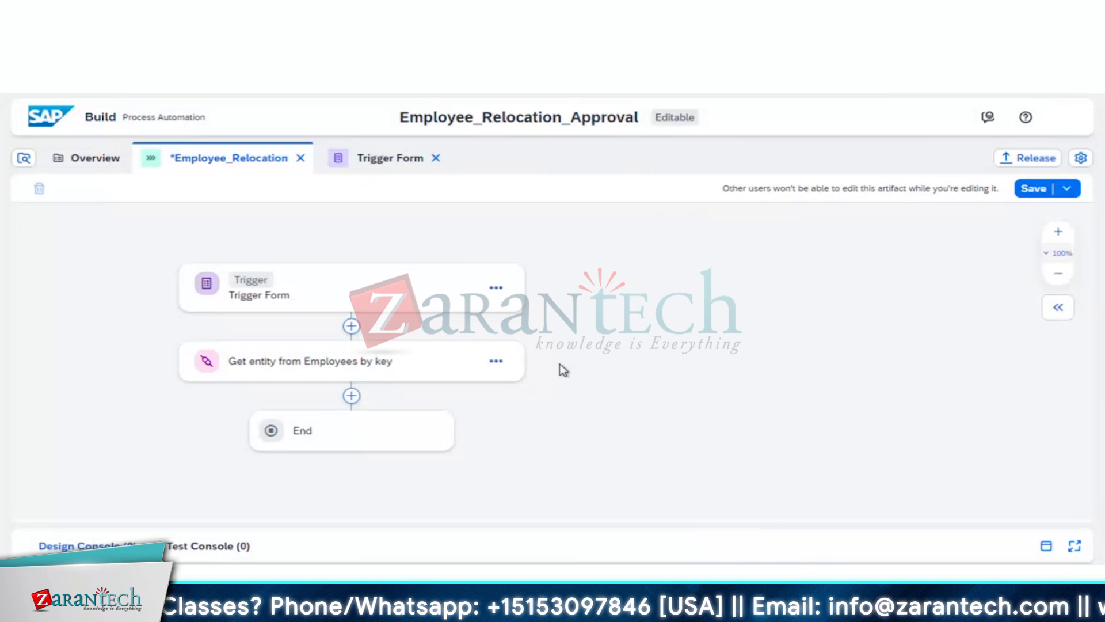
pyautogui.click(1034, 190)
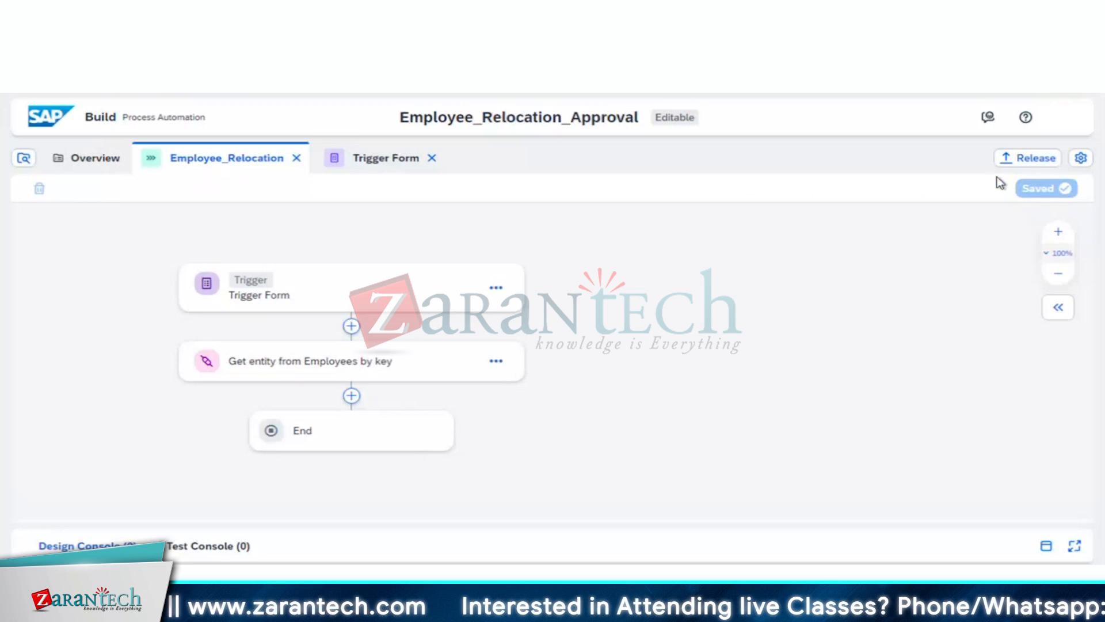
# - Release the project as version 1.0.0 with the release notes "Initial commit"
pyautogui.click(1022, 156)
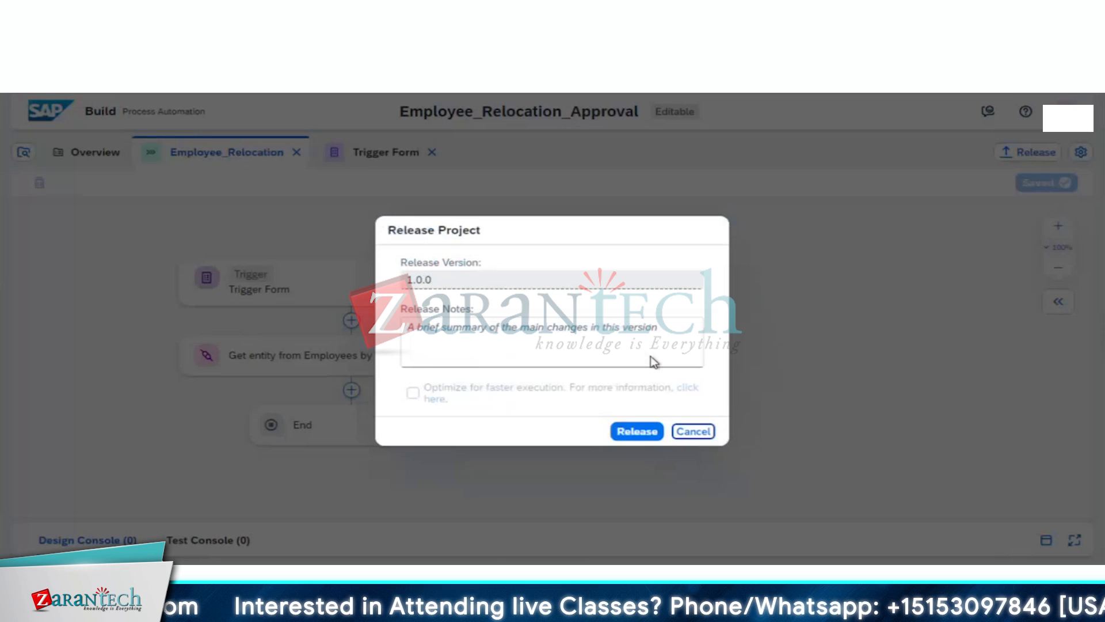
pyautogui.click(617, 344)
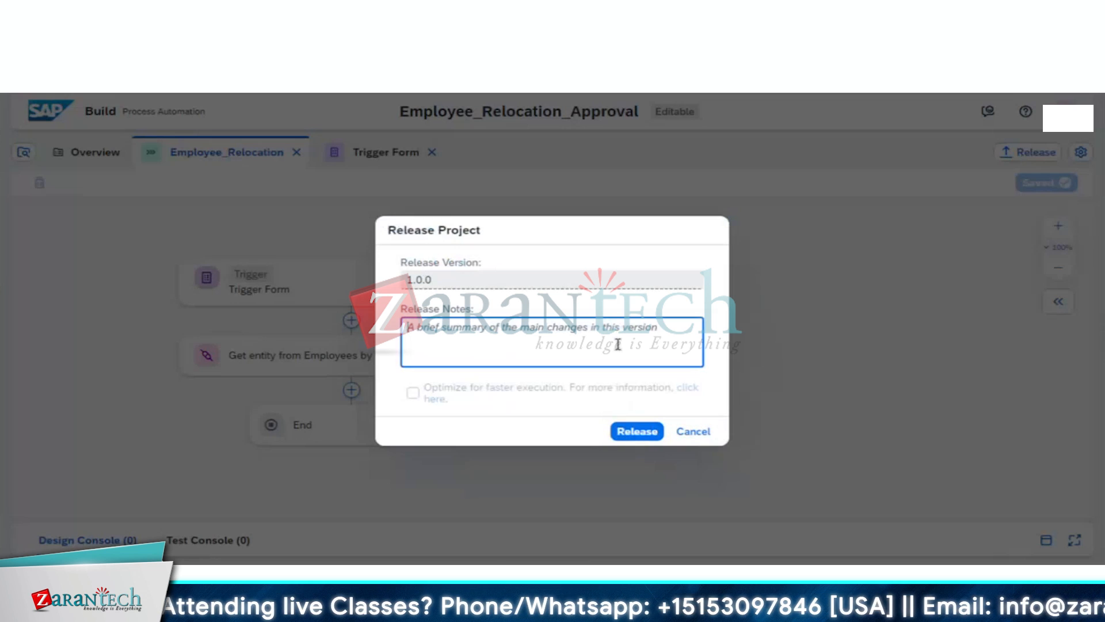
pyautogui.write('In')
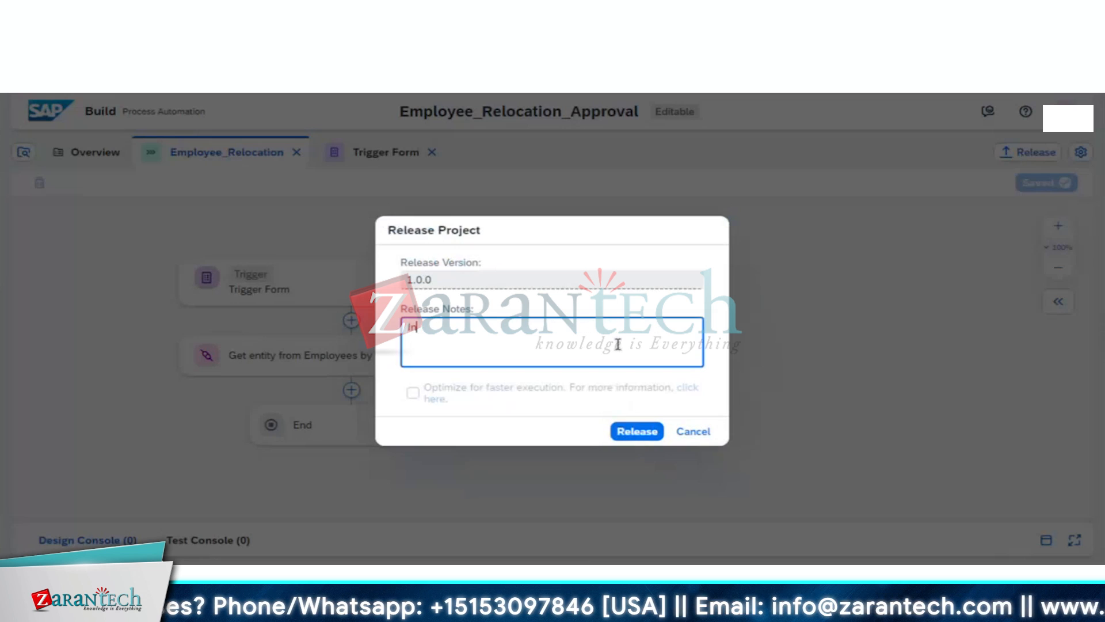
pyautogui.write('itial commit')
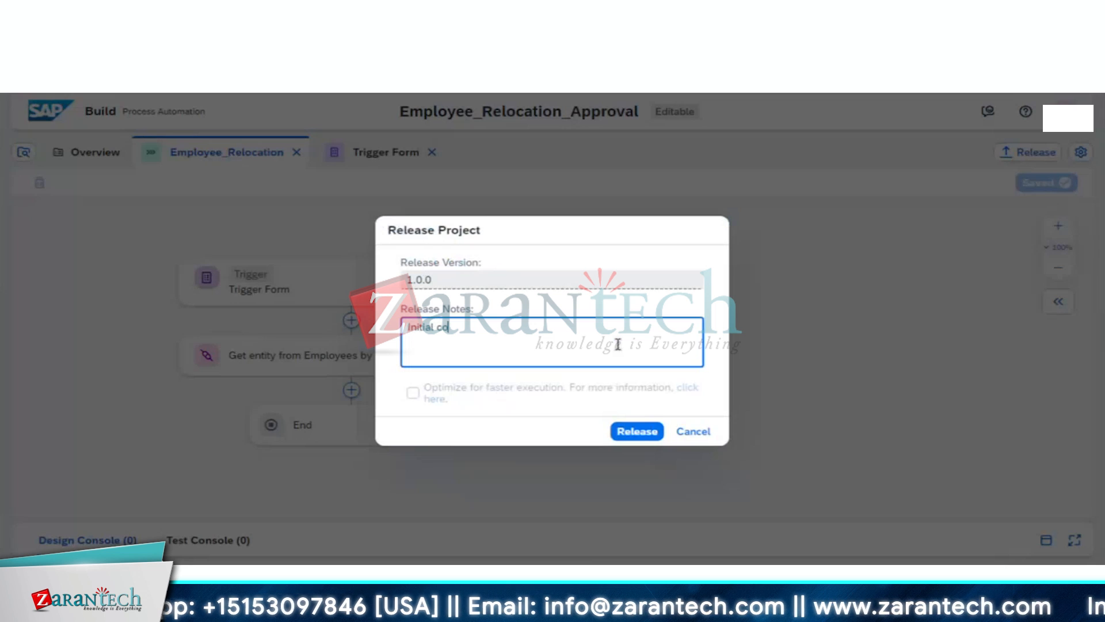
pyautogui.click(636, 433)
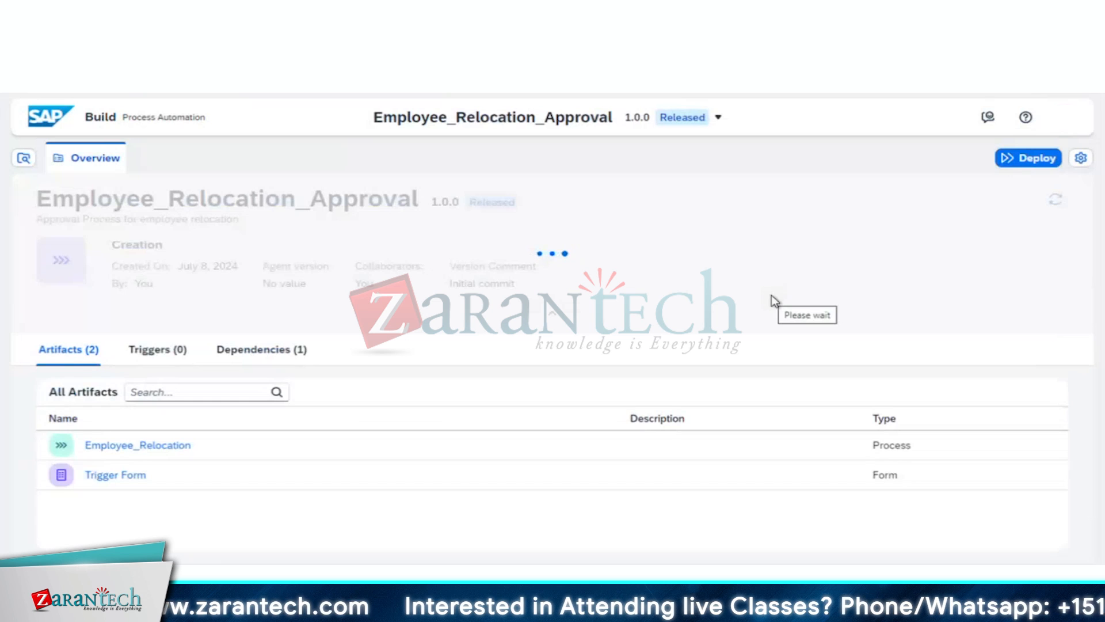
# - Deploy version 1.0.0 to the Public environment, assigning the Nortwind destination to the Northwind_dest variable
pyautogui.click(1018, 163)
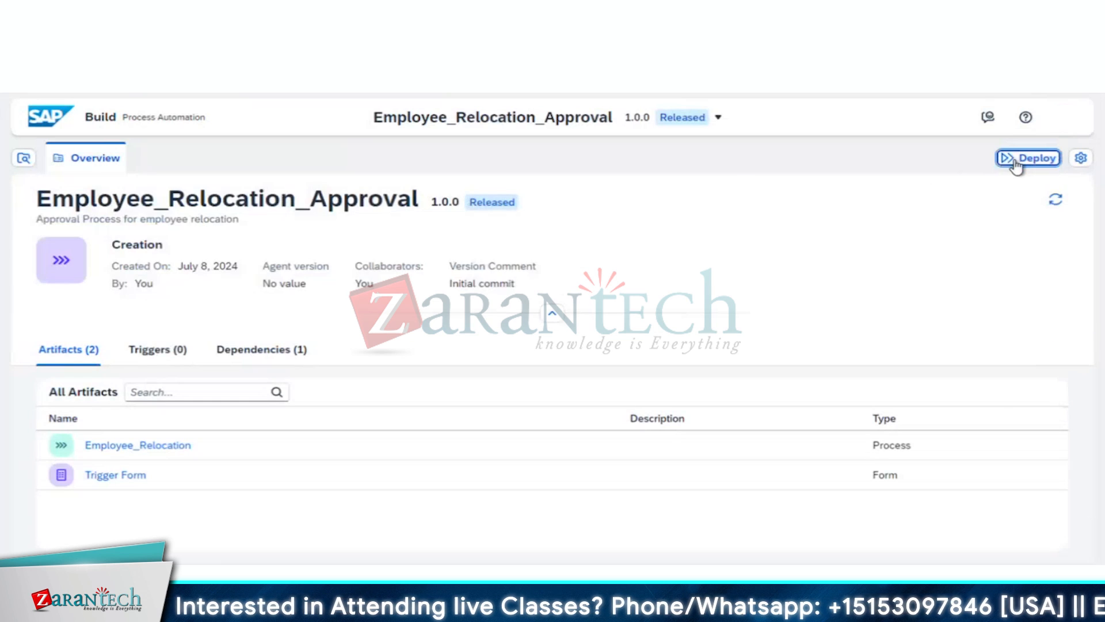
pyautogui.click(770, 298)
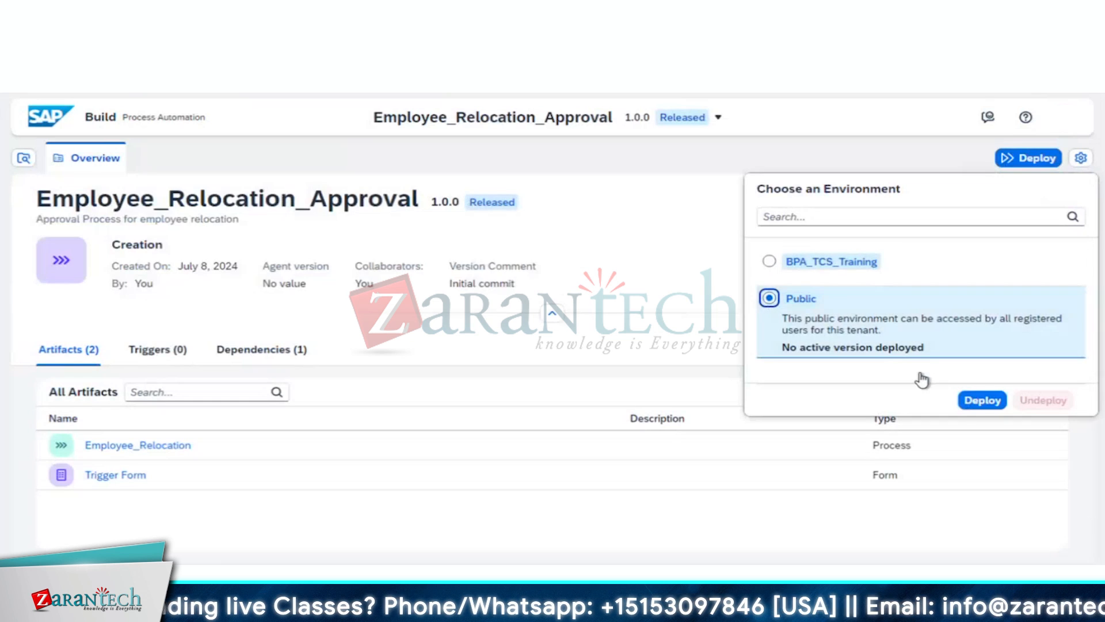
pyautogui.click(973, 399)
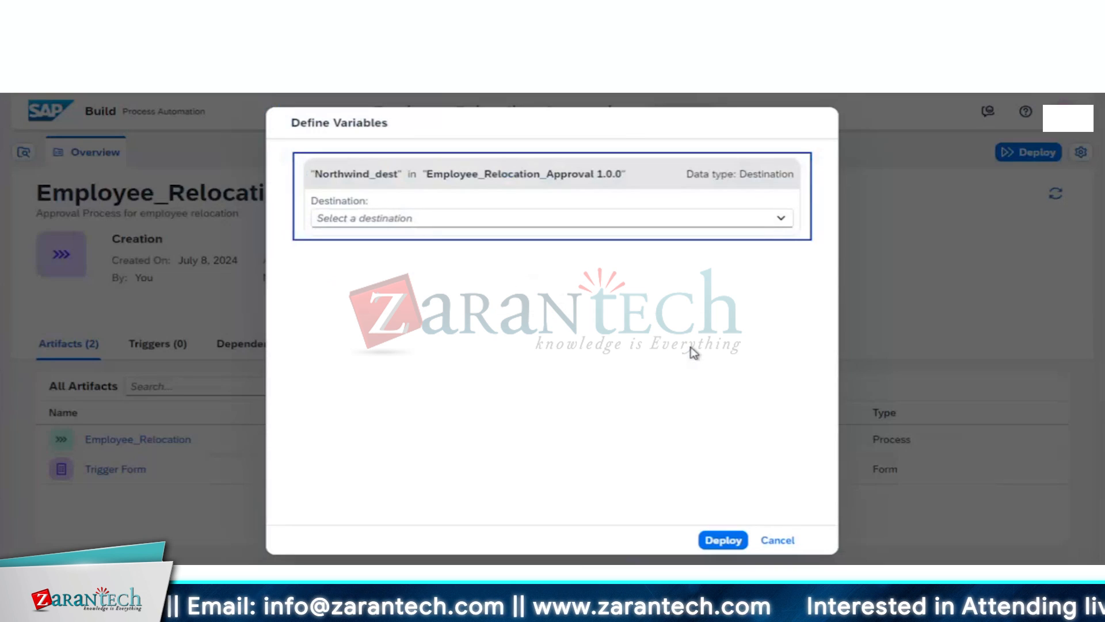
pyautogui.click(781, 219)
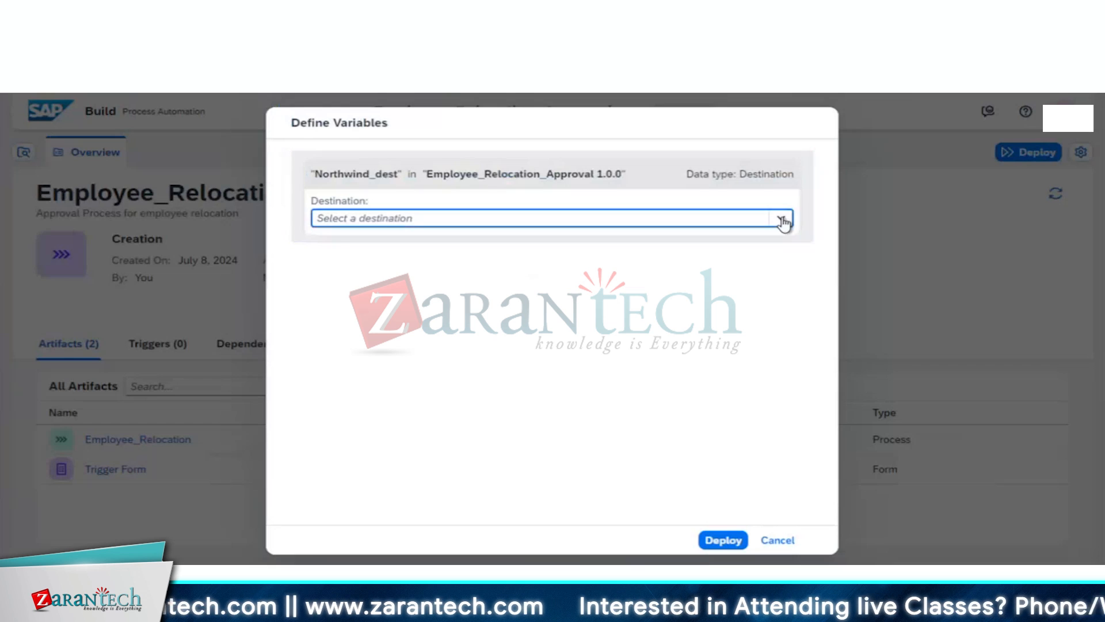
pyautogui.click(750, 240)
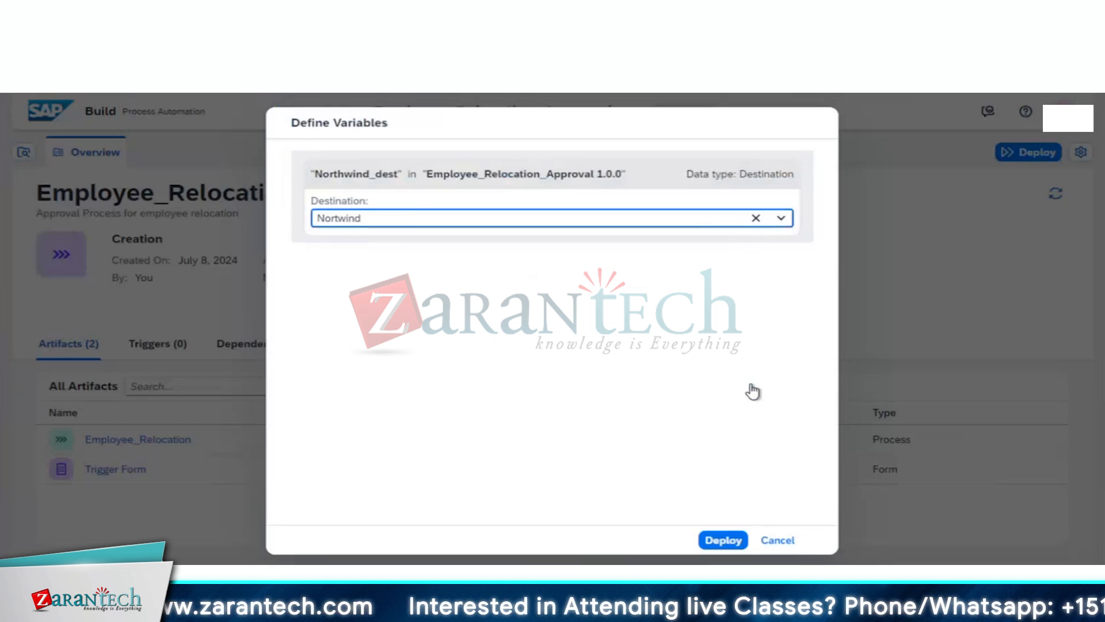
pyautogui.click(742, 544)
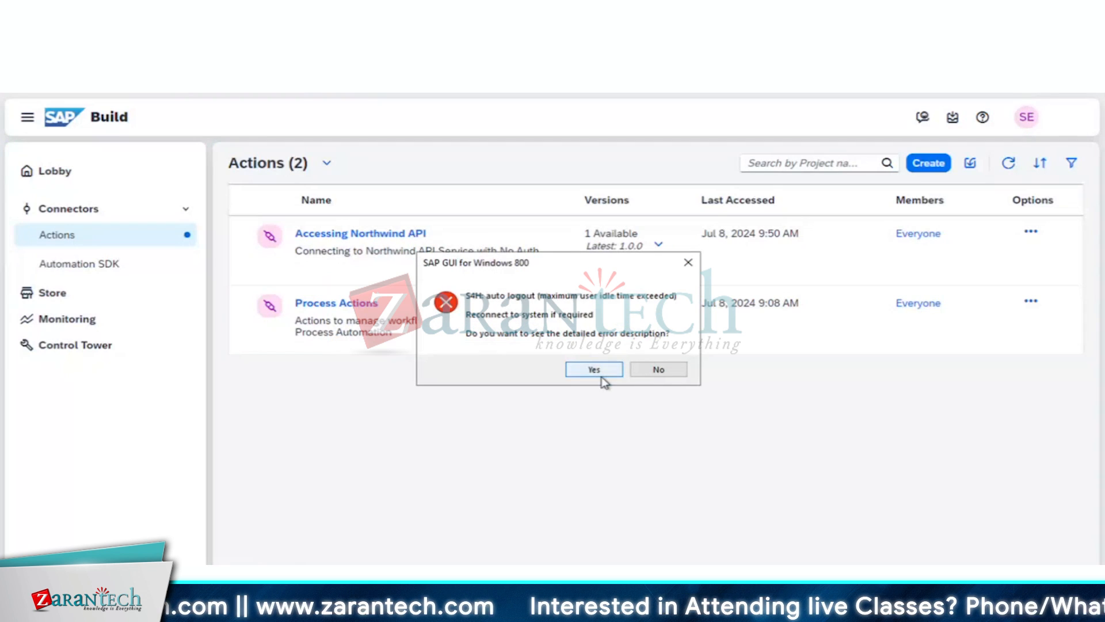
# - Dismiss the SAP GUI logout message, look through the Control Tower configuration areas, and open the Public environment
pyautogui.click(657, 371)
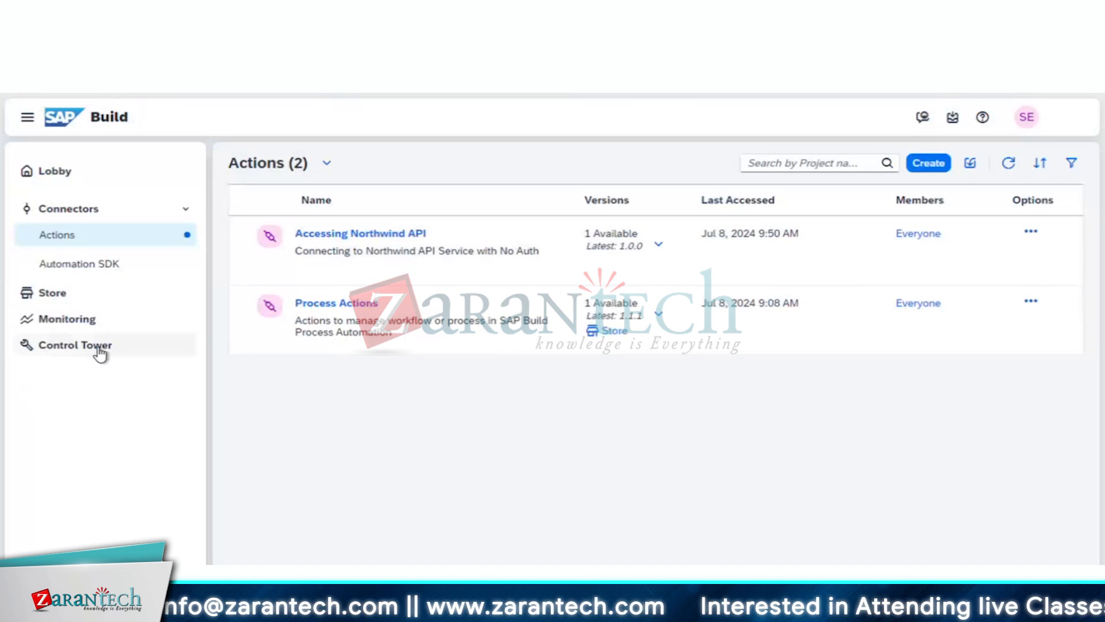
pyautogui.click(97, 349)
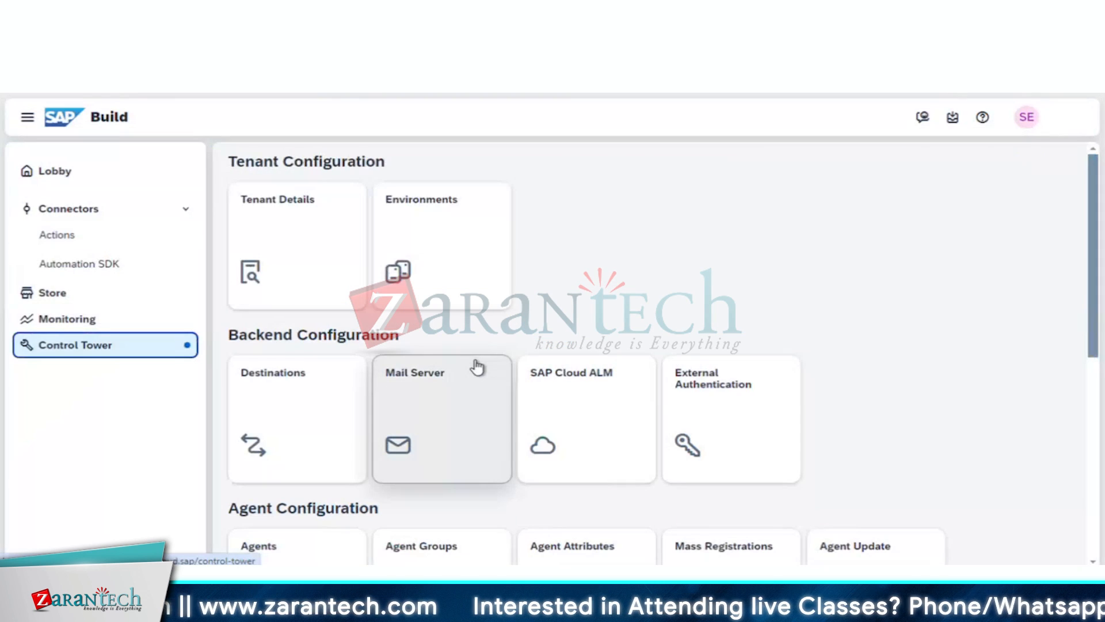
pyautogui.scroll(-4, 700, 316)
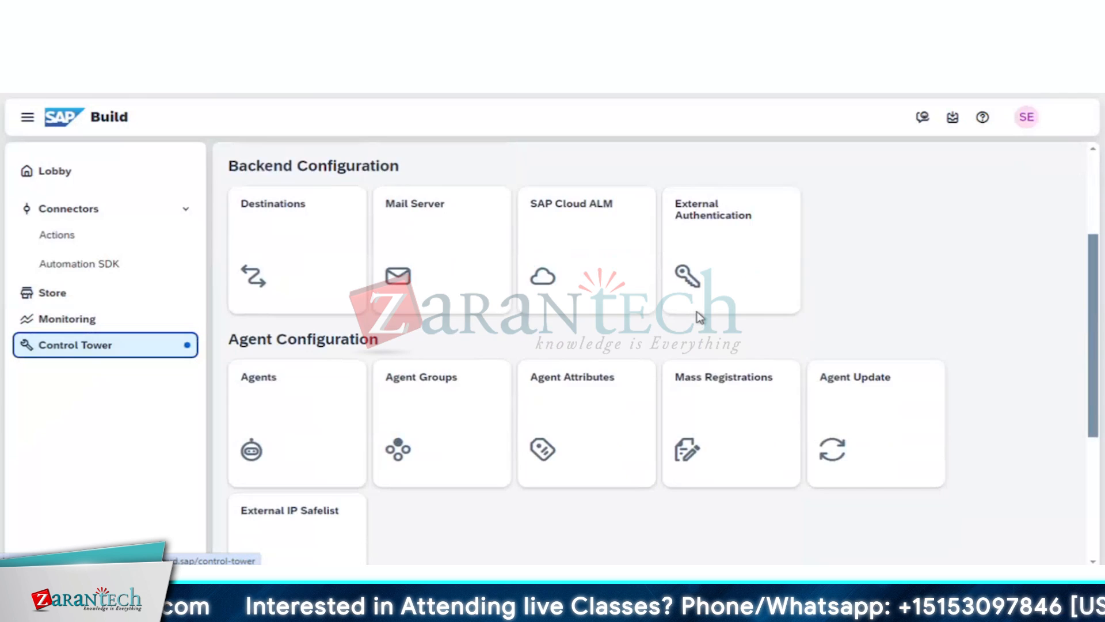
pyautogui.scroll(-2, 700, 316)
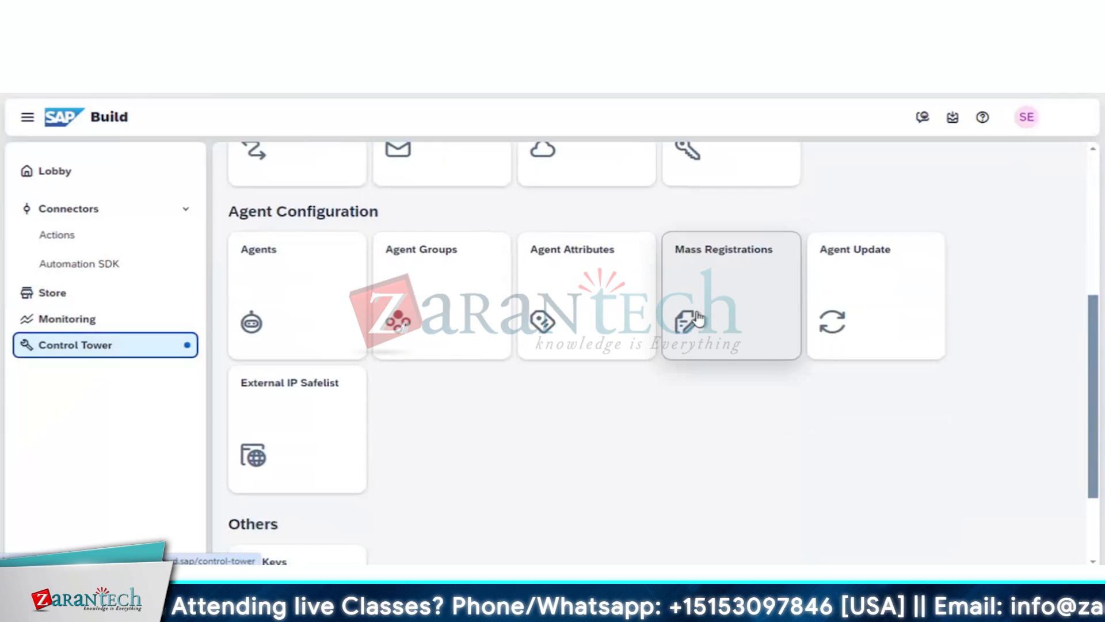
pyautogui.scroll(-1, 700, 317)
pyautogui.scroll(2, 679, 334)
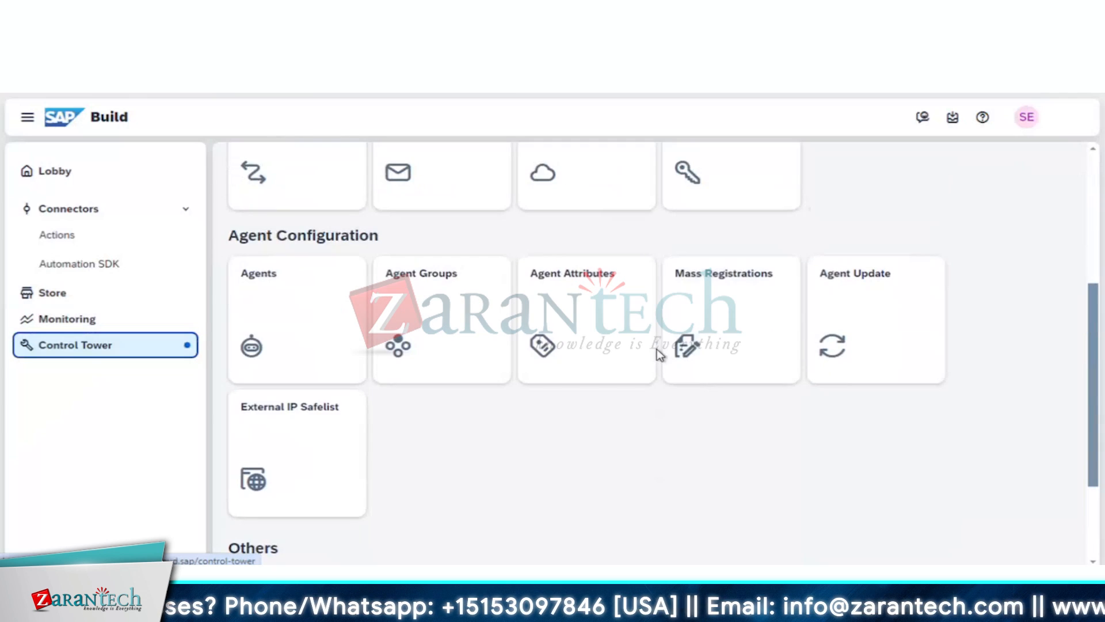
pyautogui.scroll(3, 661, 354)
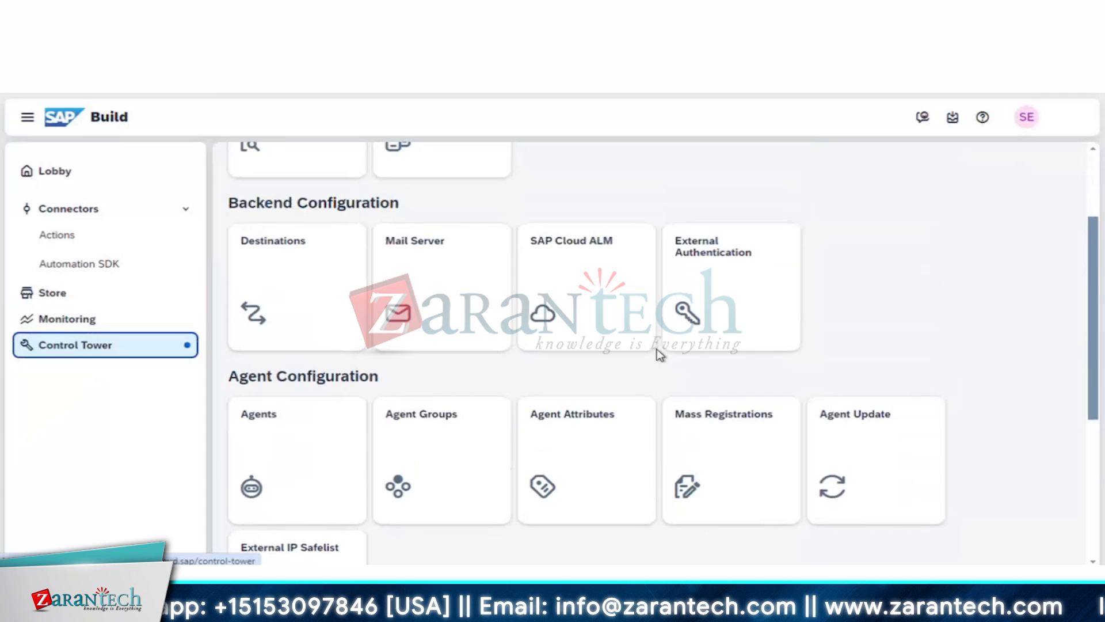
pyautogui.scroll(2, 660, 355)
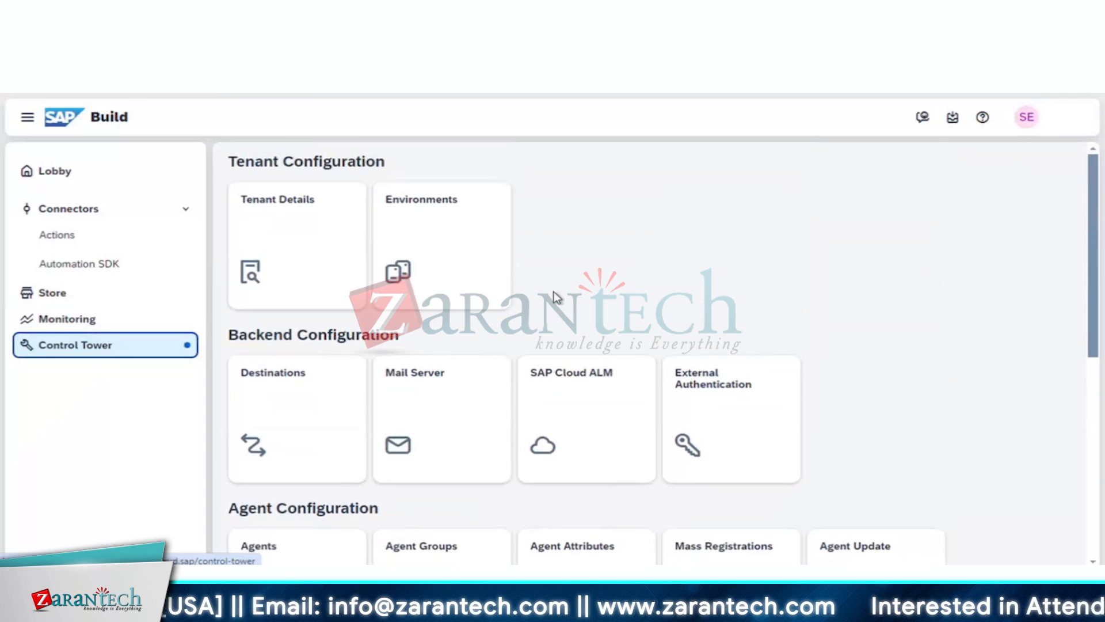
pyautogui.click(461, 251)
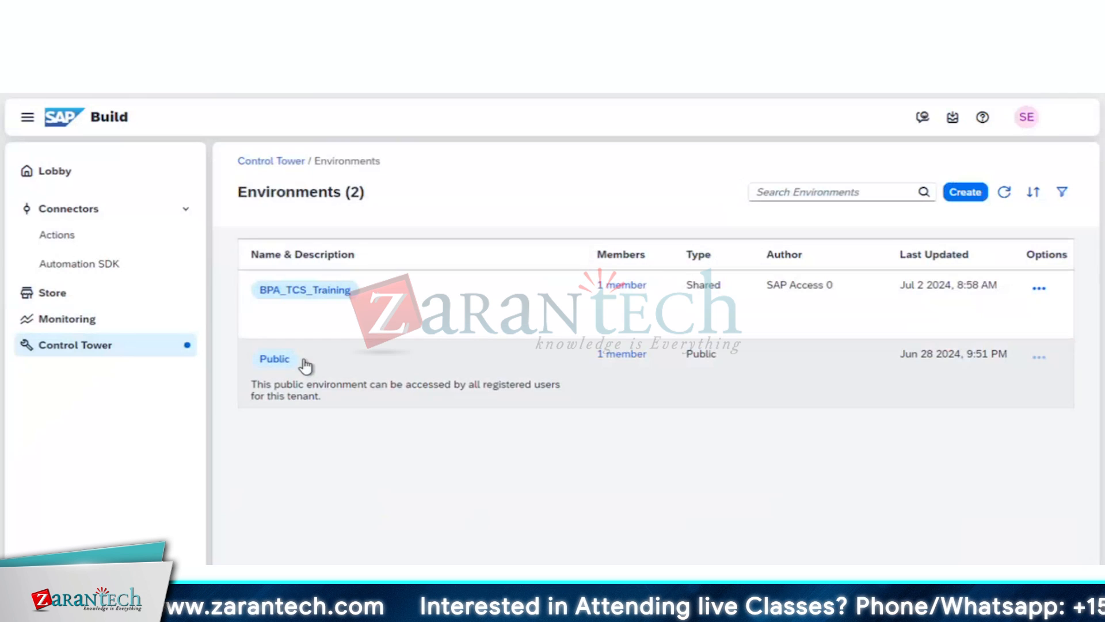
pyautogui.click(307, 364)
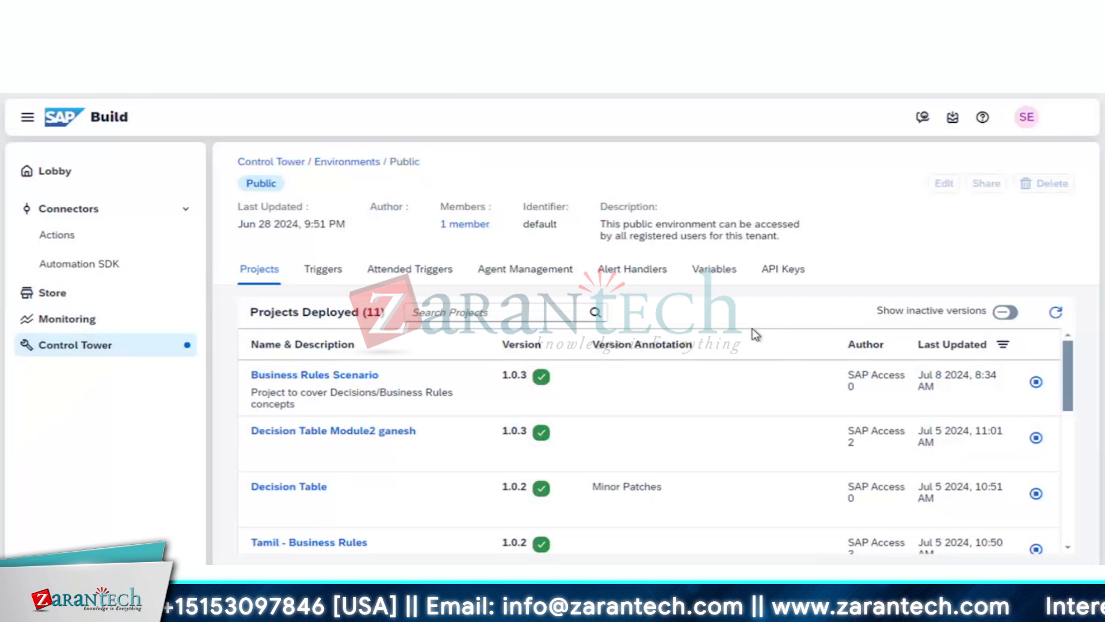
# - Examine the Public environment's deployed projects for the relocation project and check its triggers and attended triggers
pyautogui.scroll(-1, 718, 432)
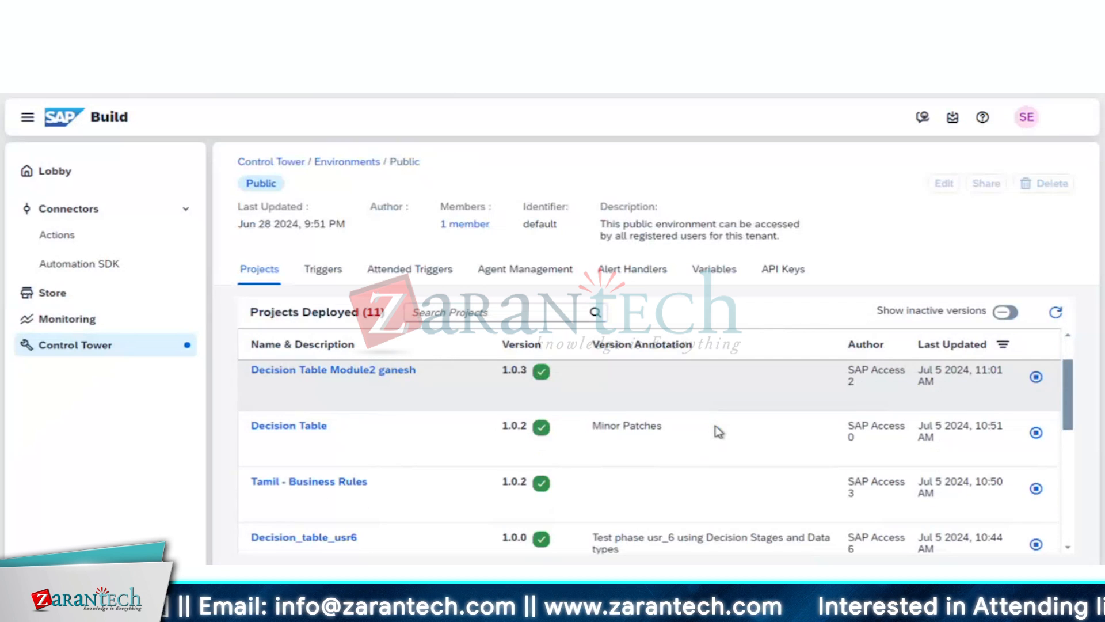
pyautogui.scroll(-1, 719, 431)
pyautogui.scroll(2, 719, 432)
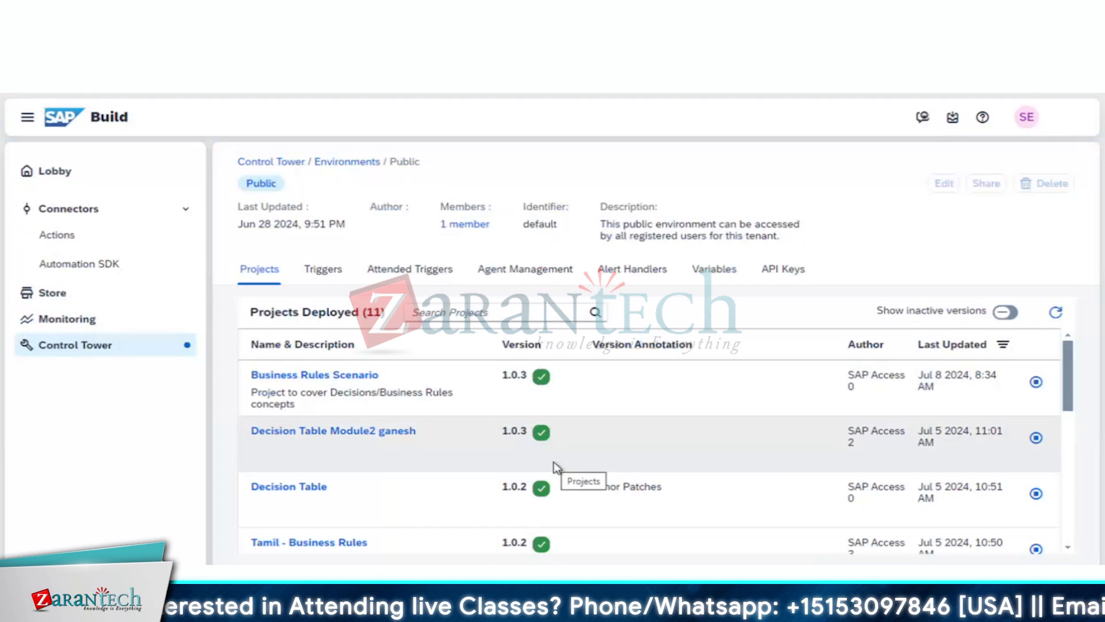
pyautogui.scroll(-1, 553, 461)
pyautogui.scroll(-2, 557, 467)
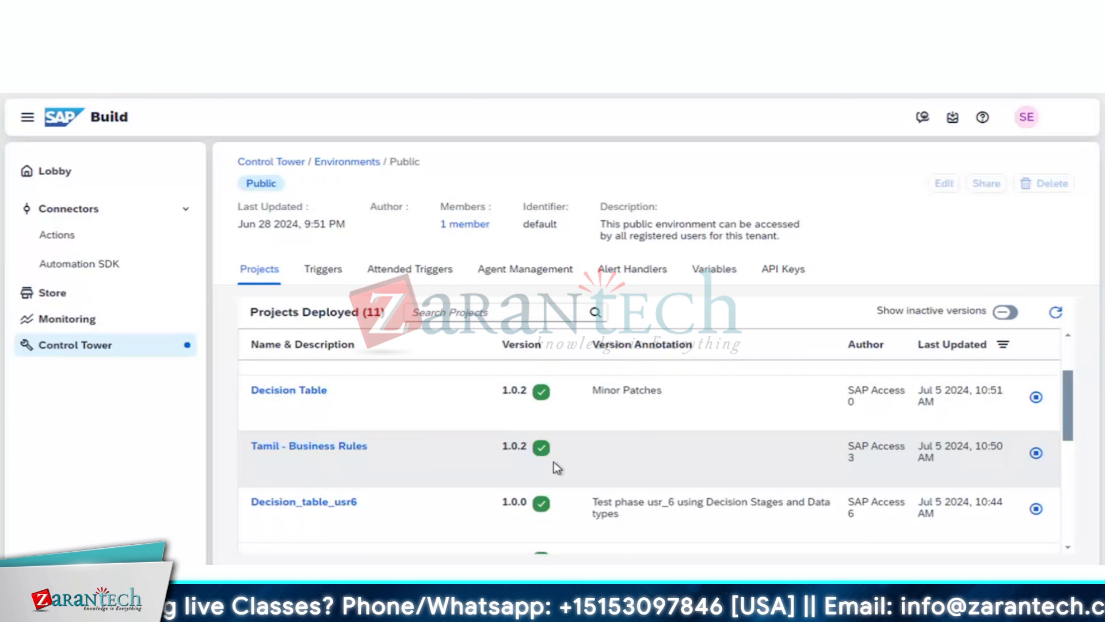
pyautogui.scroll(-5, 557, 467)
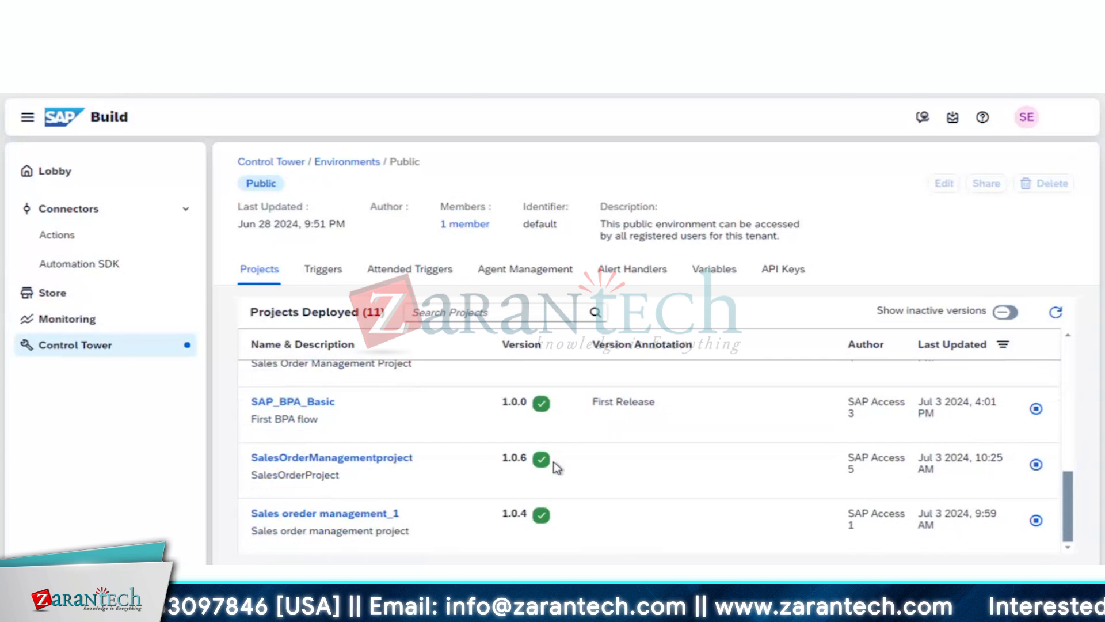
pyautogui.scroll(3, 557, 467)
pyautogui.scroll(4, 556, 466)
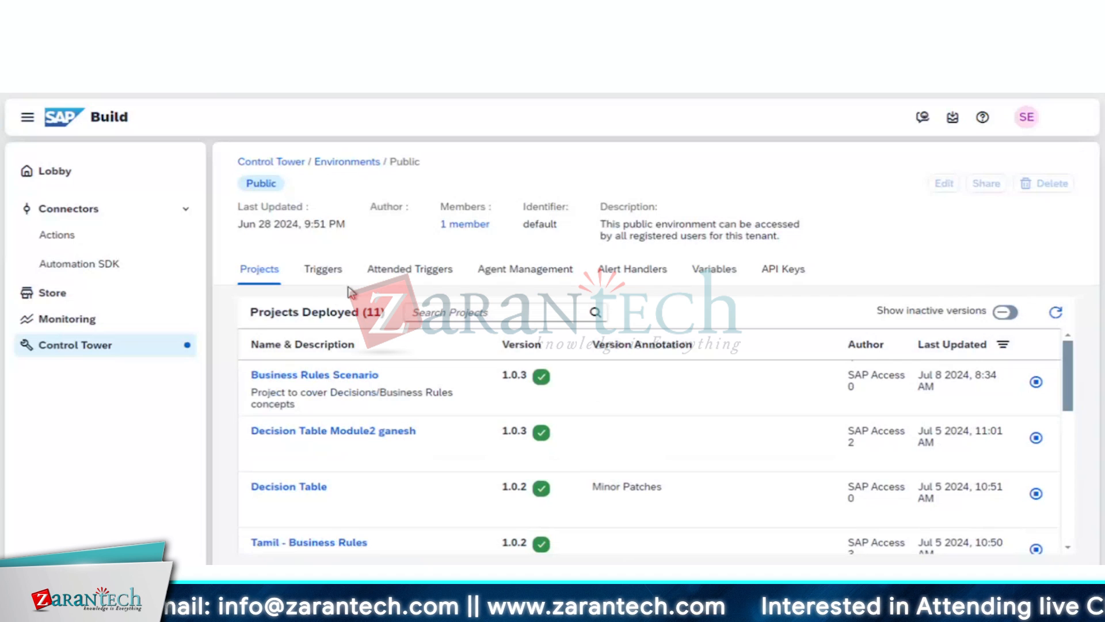
pyautogui.click(326, 271)
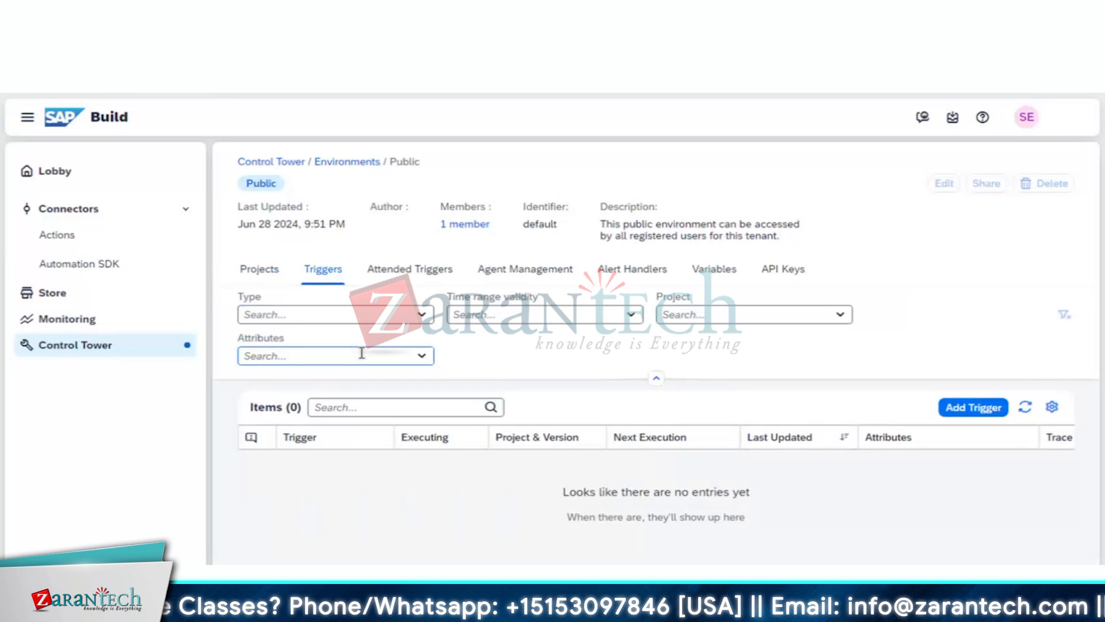
pyautogui.click(424, 270)
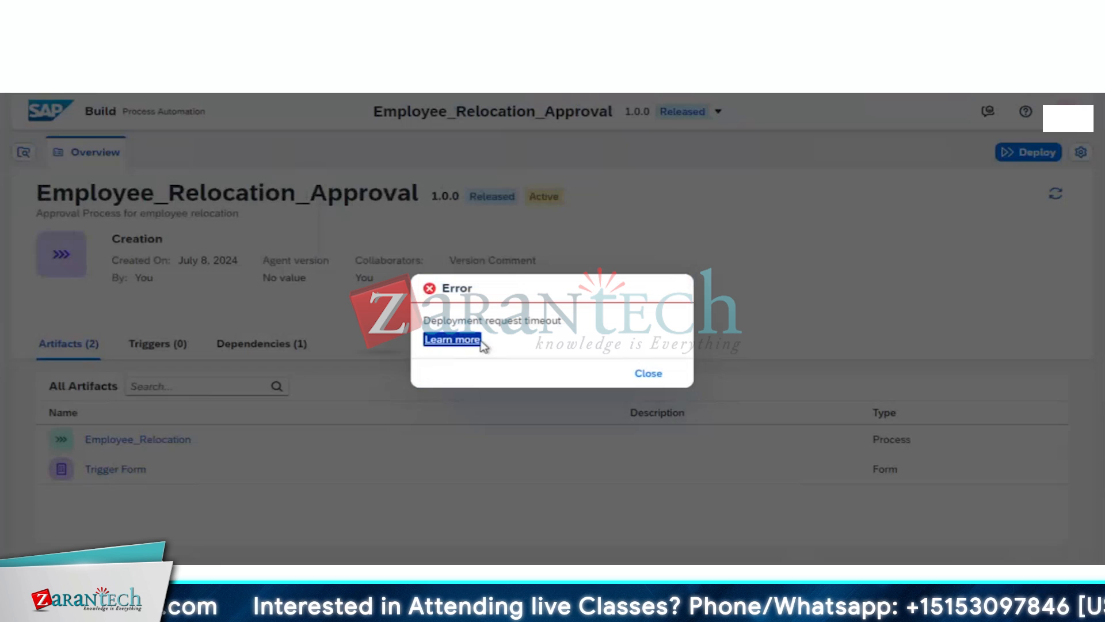
# - Examine the message history of the Employee_Relocation_Approval deployment error and close it
pyautogui.click(462, 340)
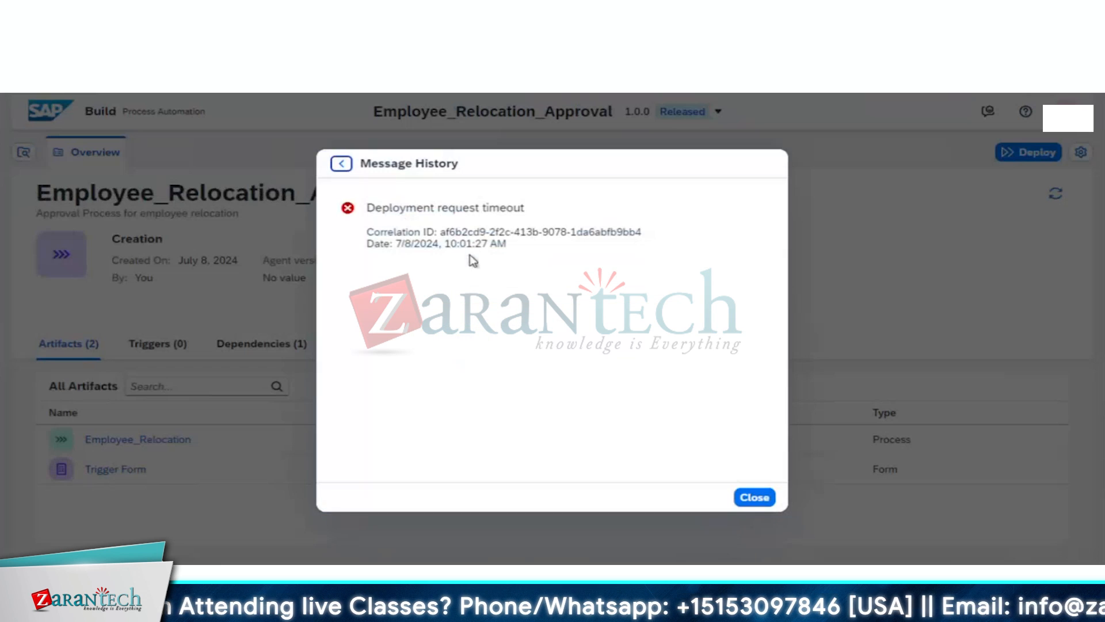
pyautogui.click(758, 497)
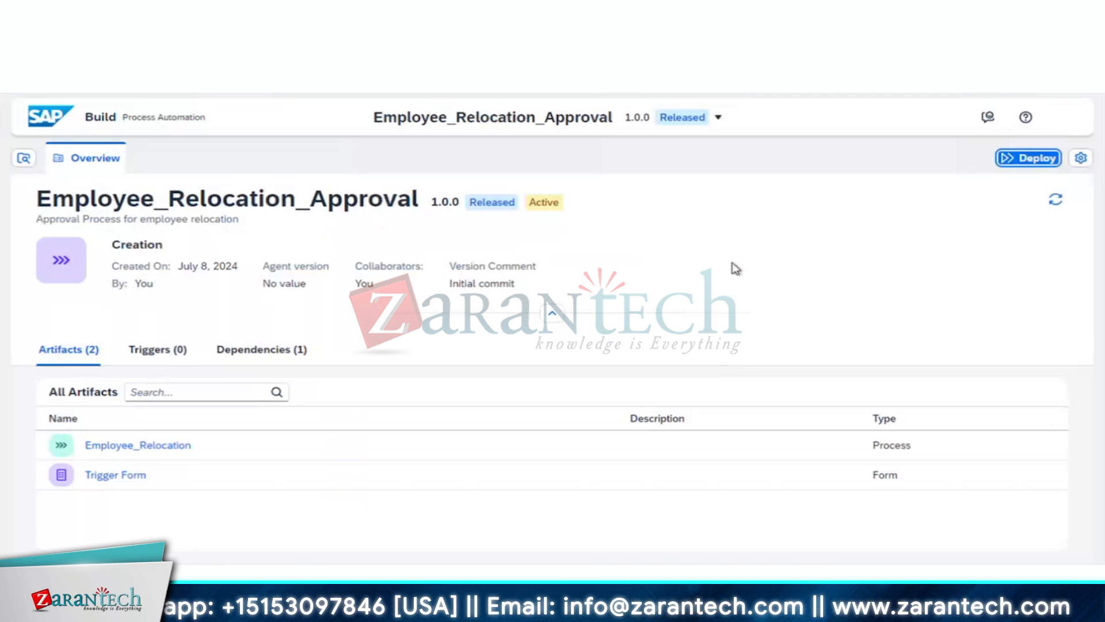
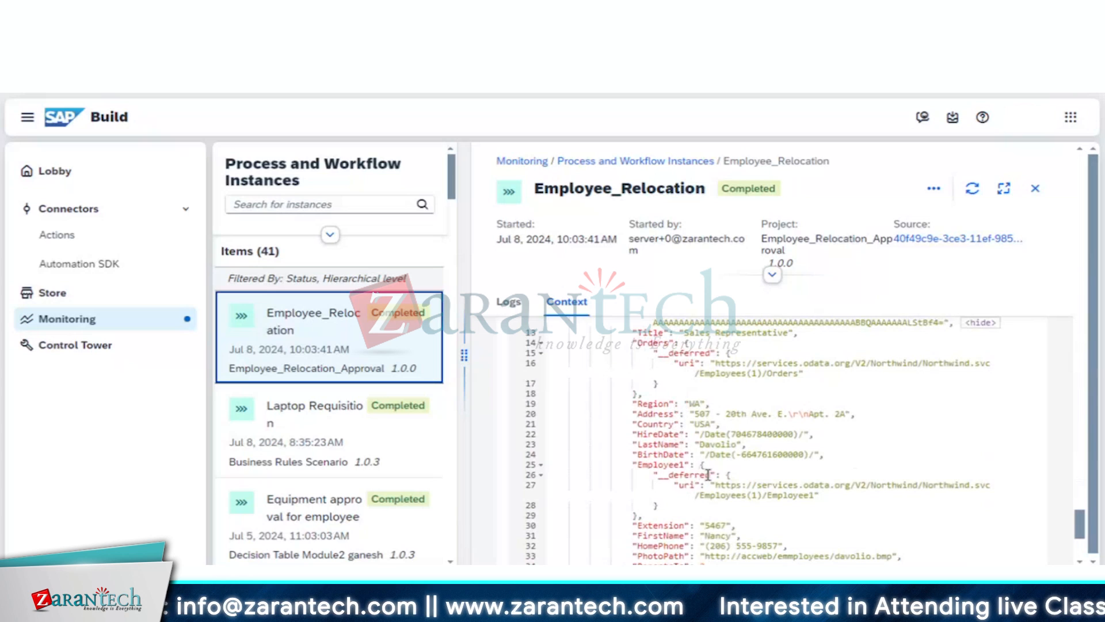
# - Examine the employee data returned in the context of the completed Employee_Relocation instance and widen the instance list
pyautogui.scroll(-2, 709, 474)
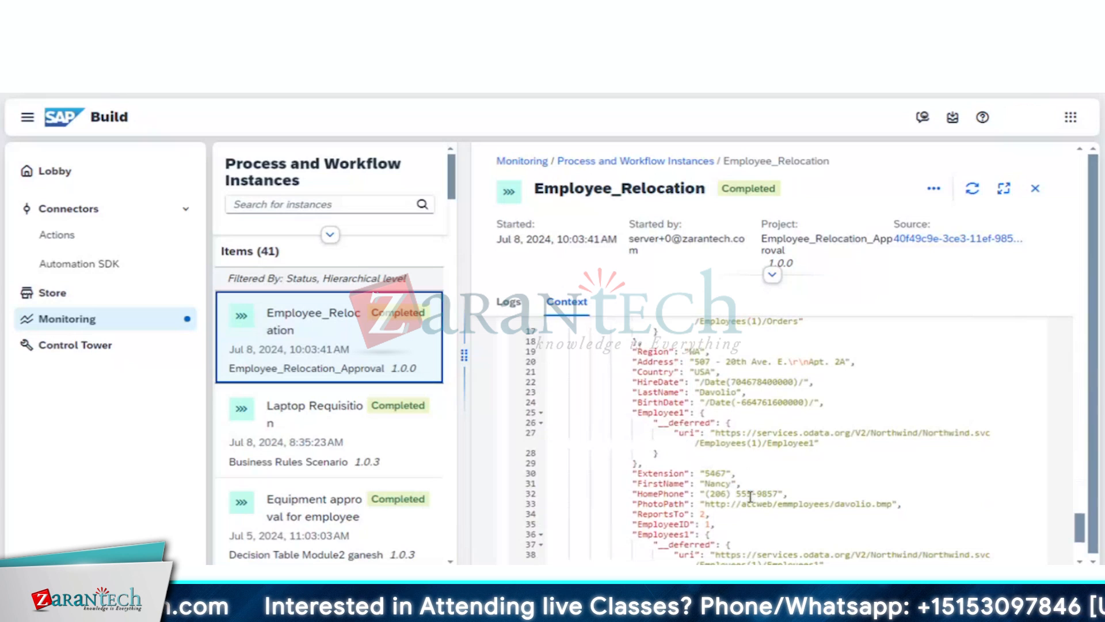
pyautogui.scroll(-4, 751, 497)
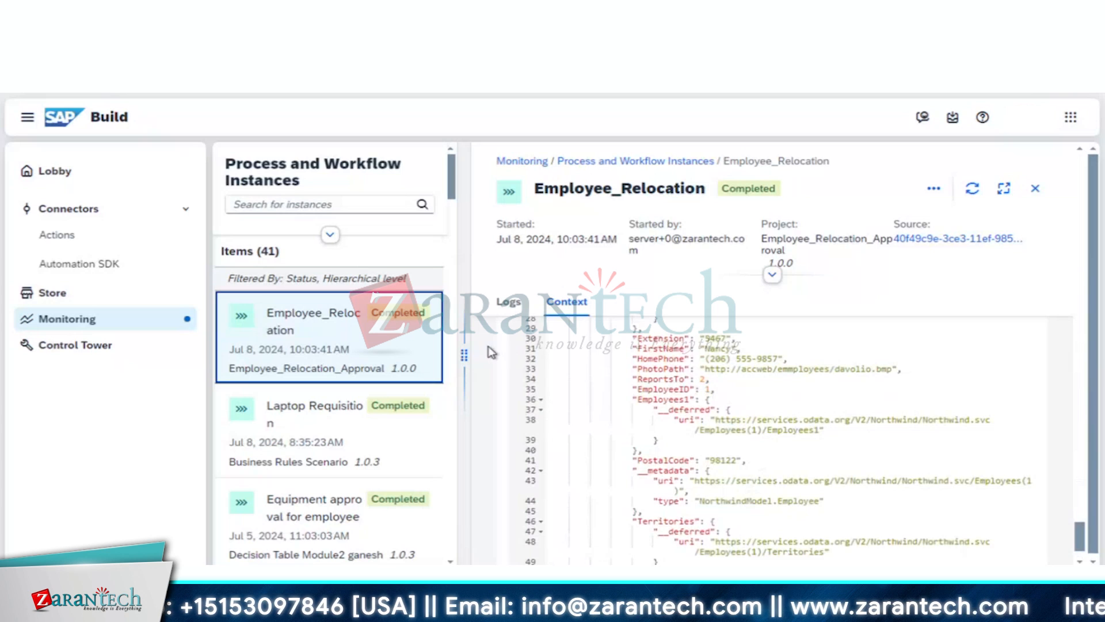
pyautogui.moveTo(464, 352); pyautogui.dragTo(874, 396)
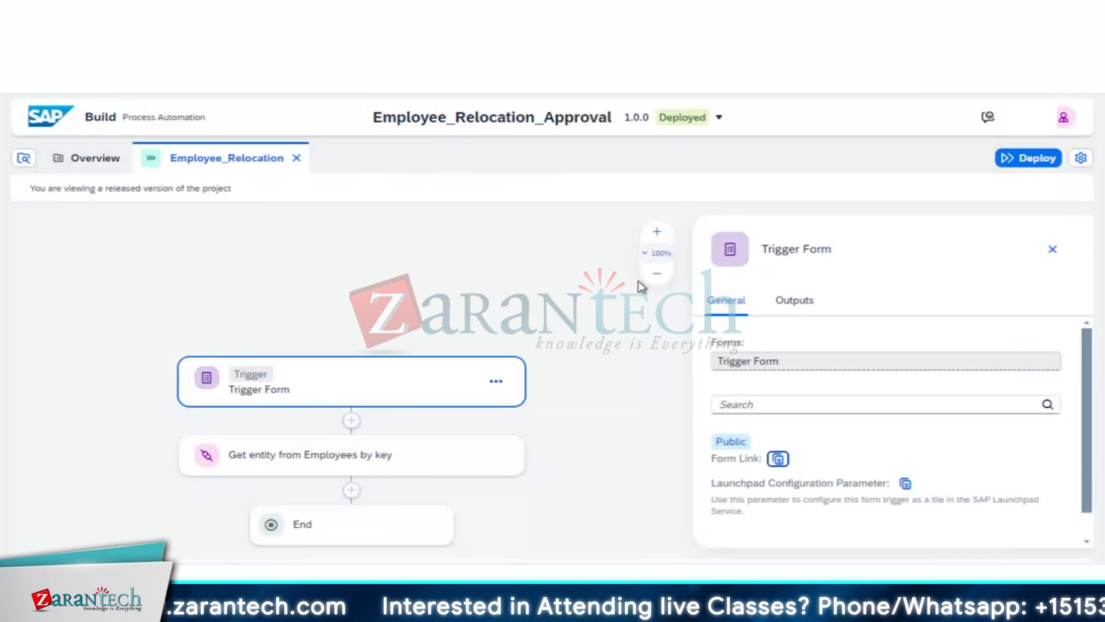
# - Close the Trigger Form details and switch the Employee_Relocation_Approval project from the deployed version to the editable version
pyautogui.click(1053, 250)
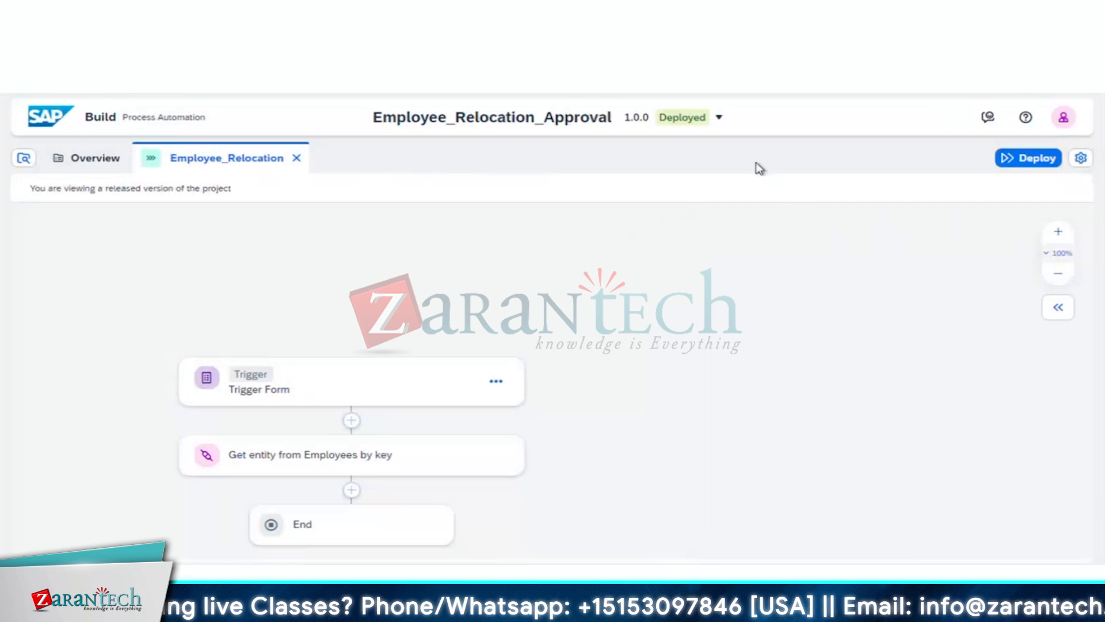
pyautogui.click(720, 119)
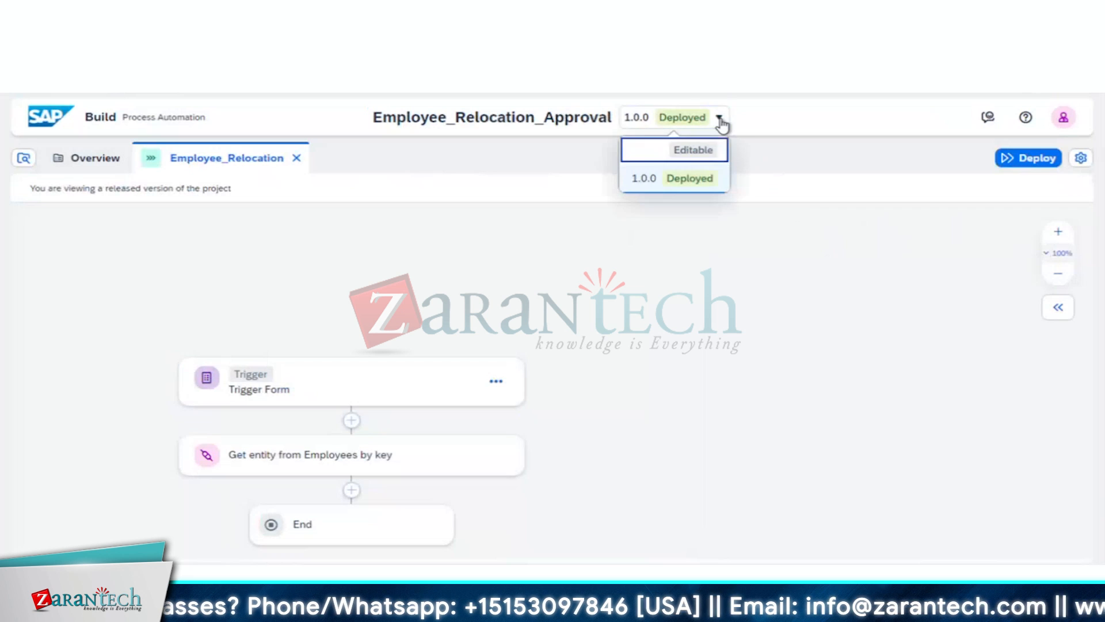
pyautogui.click(699, 153)
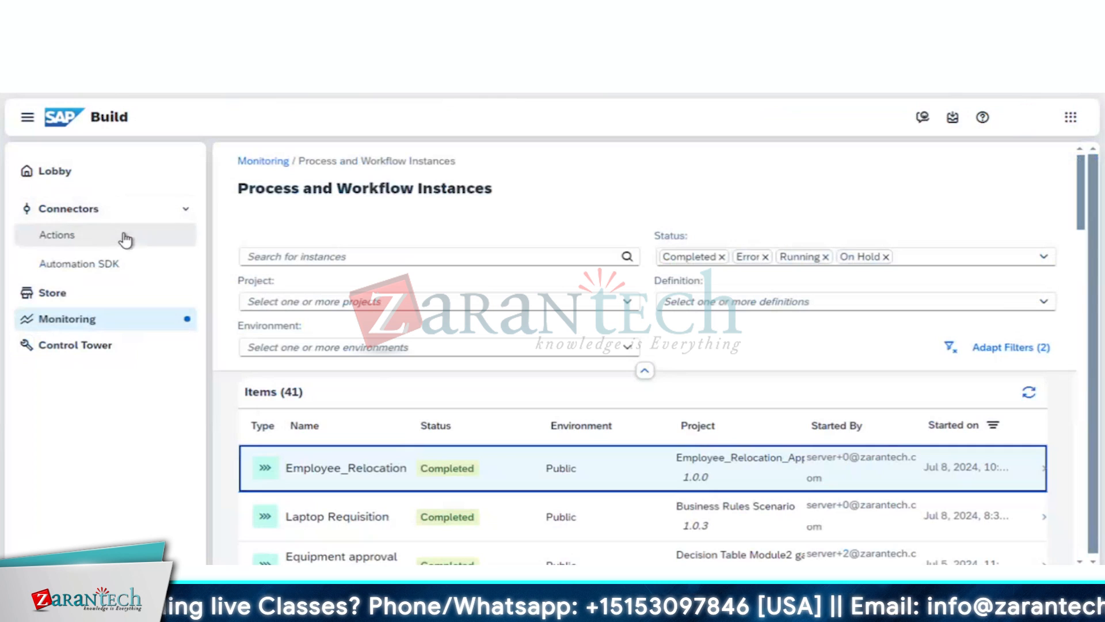
# - View the list of action projects under Connectors
pyautogui.click(125, 237)
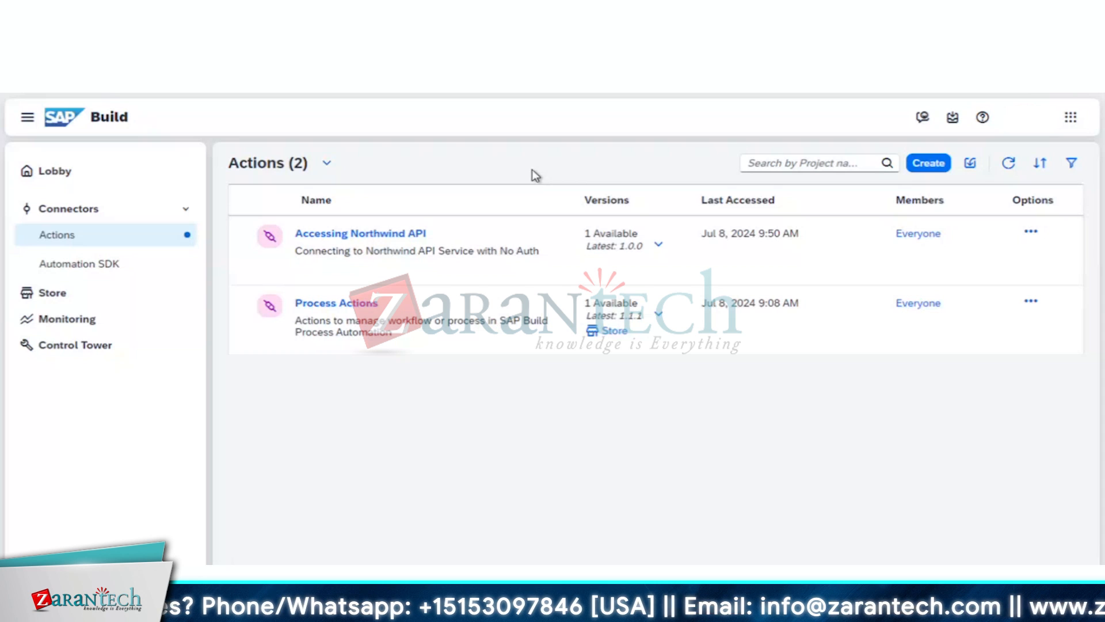
pyautogui.click(184, 211)
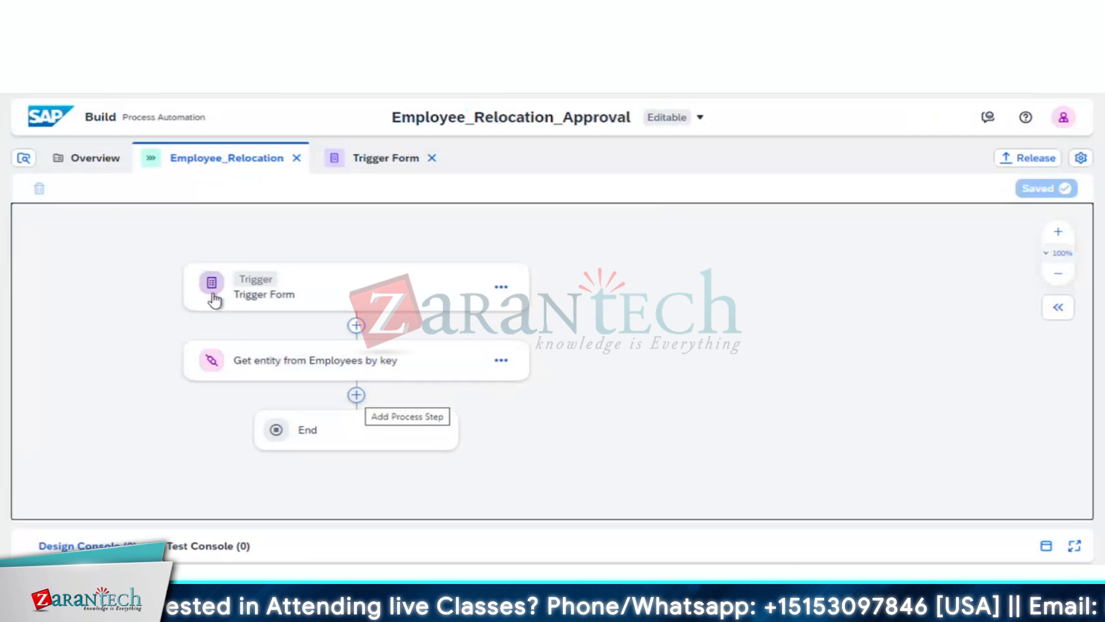
# - Create a data type named Decision Input in the Employee_Relocation_Approval project
pyautogui.click(92, 166)
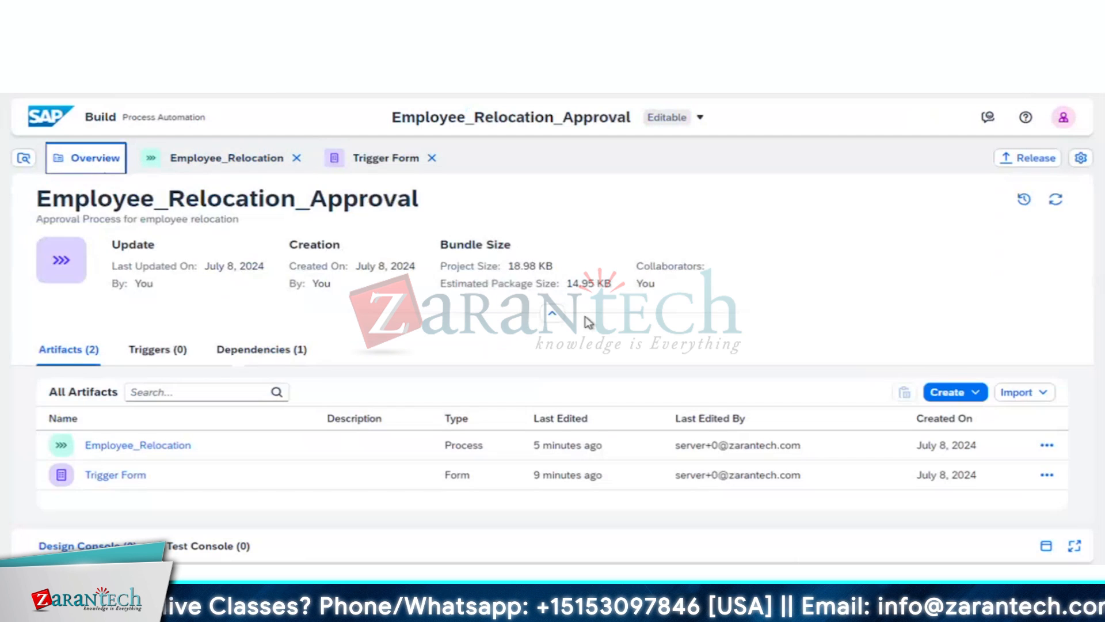
pyautogui.click(973, 394)
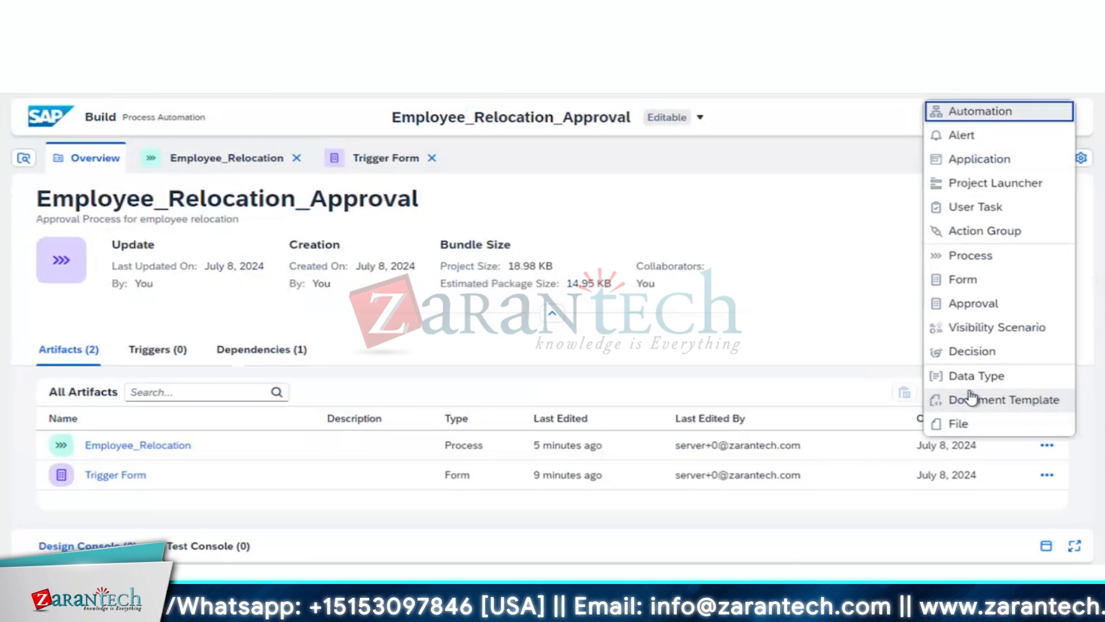
pyautogui.click(996, 375)
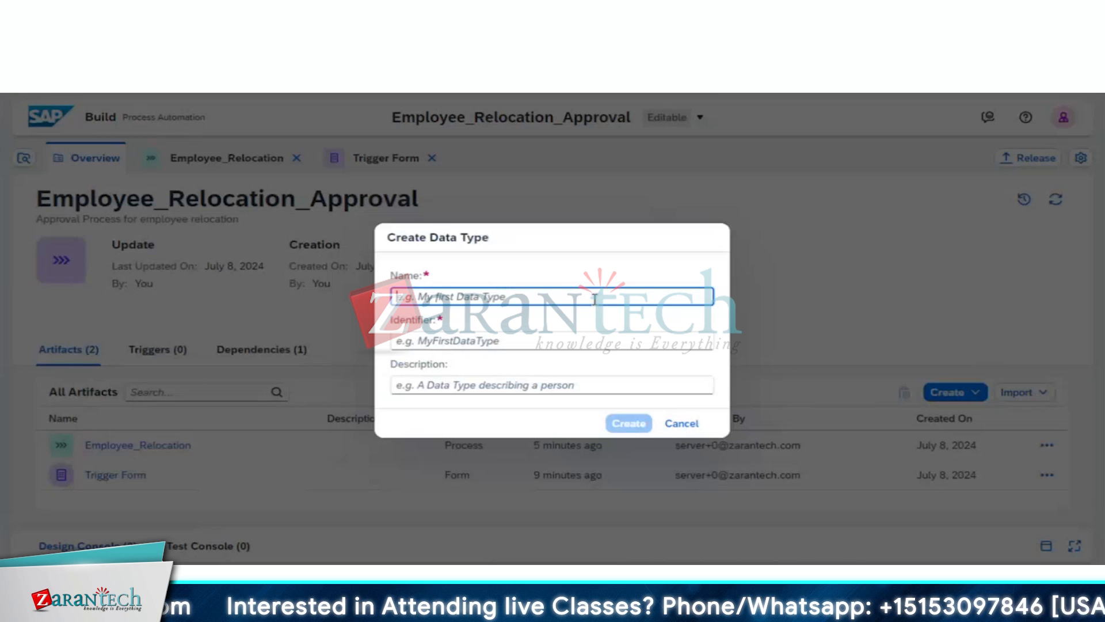
pyautogui.write('Decision')
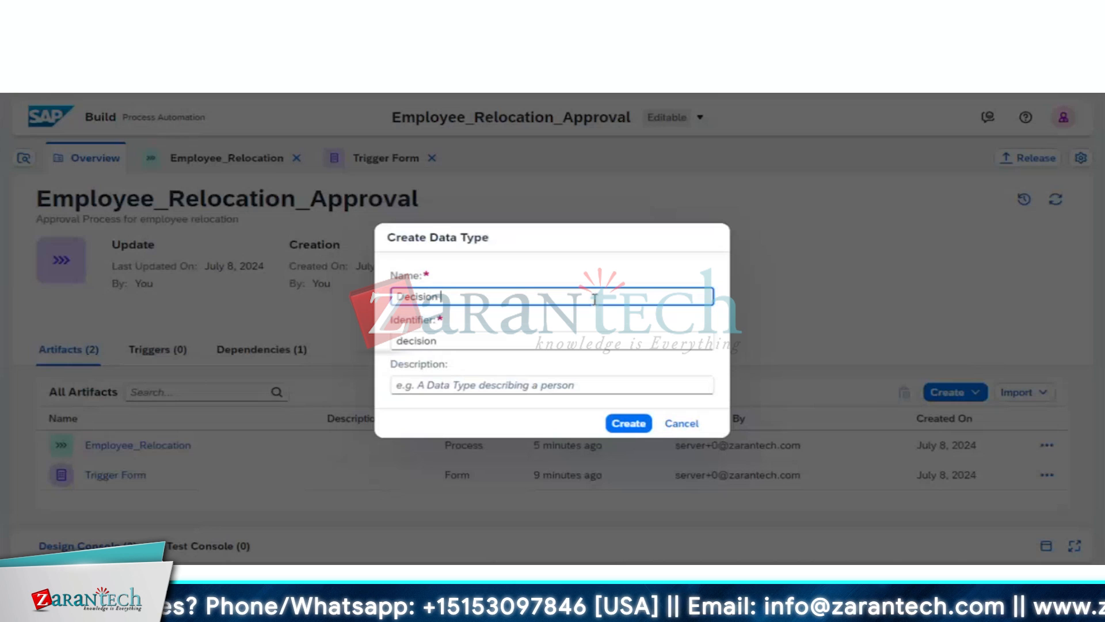
pyautogui.write(' Input')
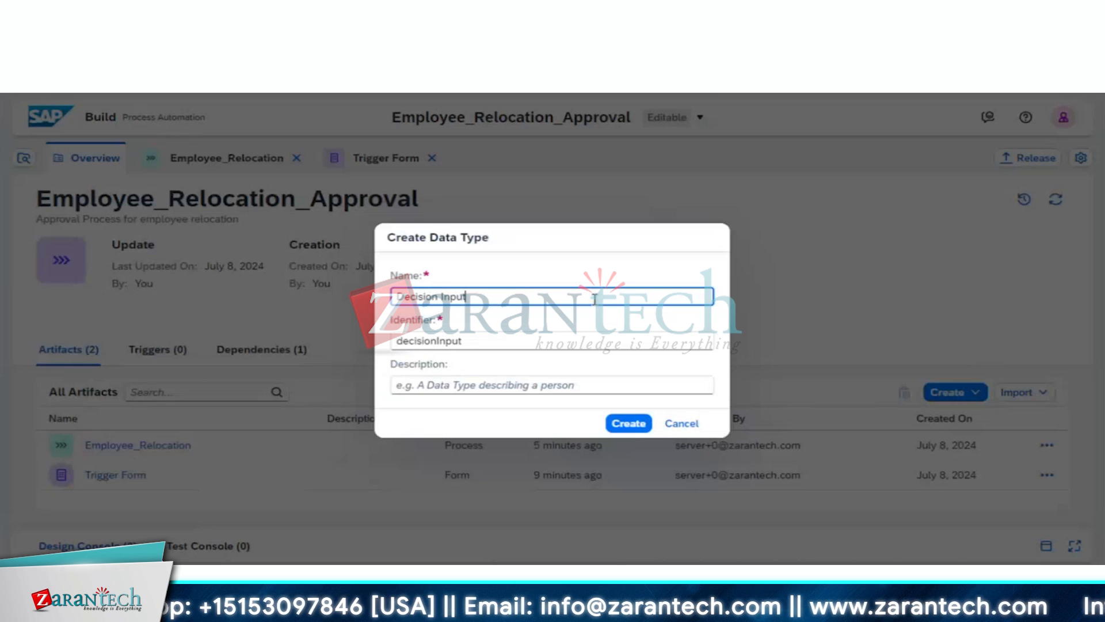
pyautogui.click(628, 425)
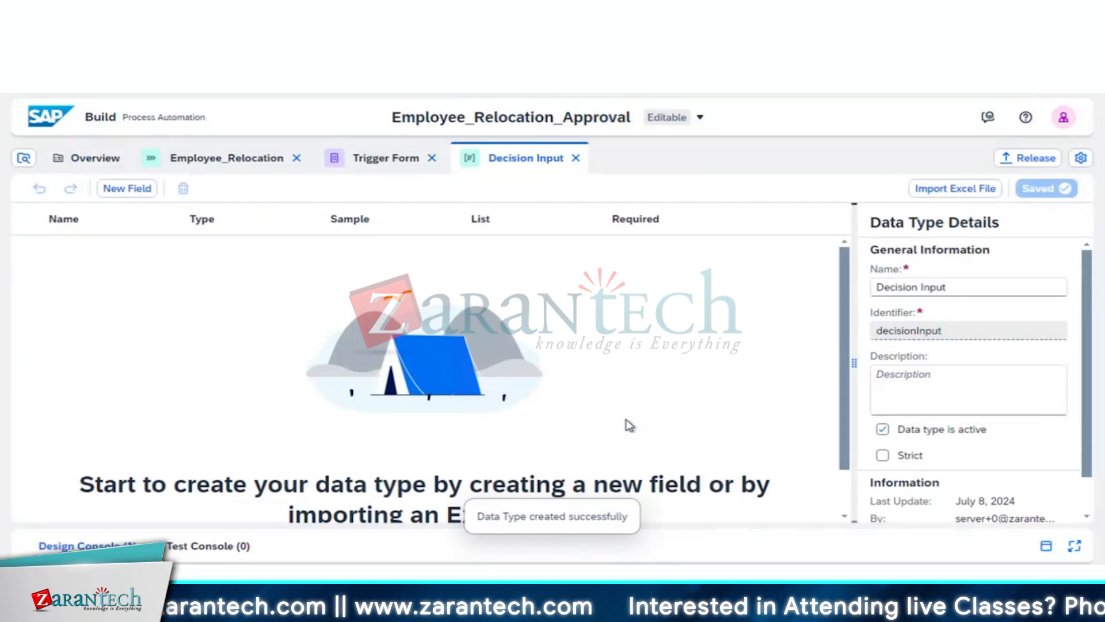
# - Add a field named Employee_ID of type Number to the Decision Input data type
pyautogui.click(137, 188)
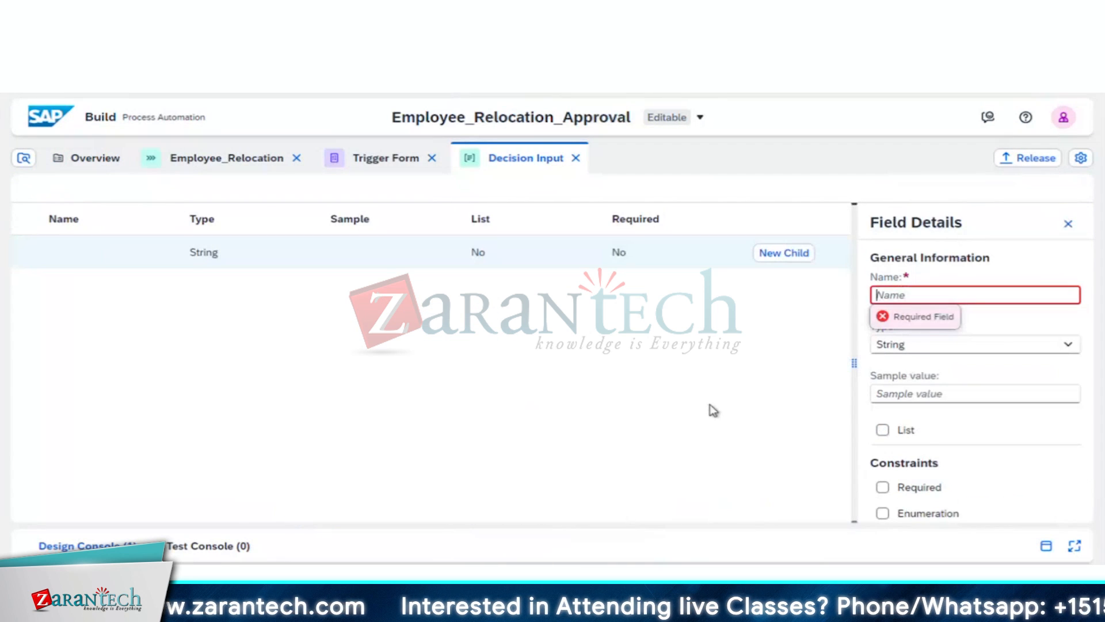
pyautogui.write('Employee')
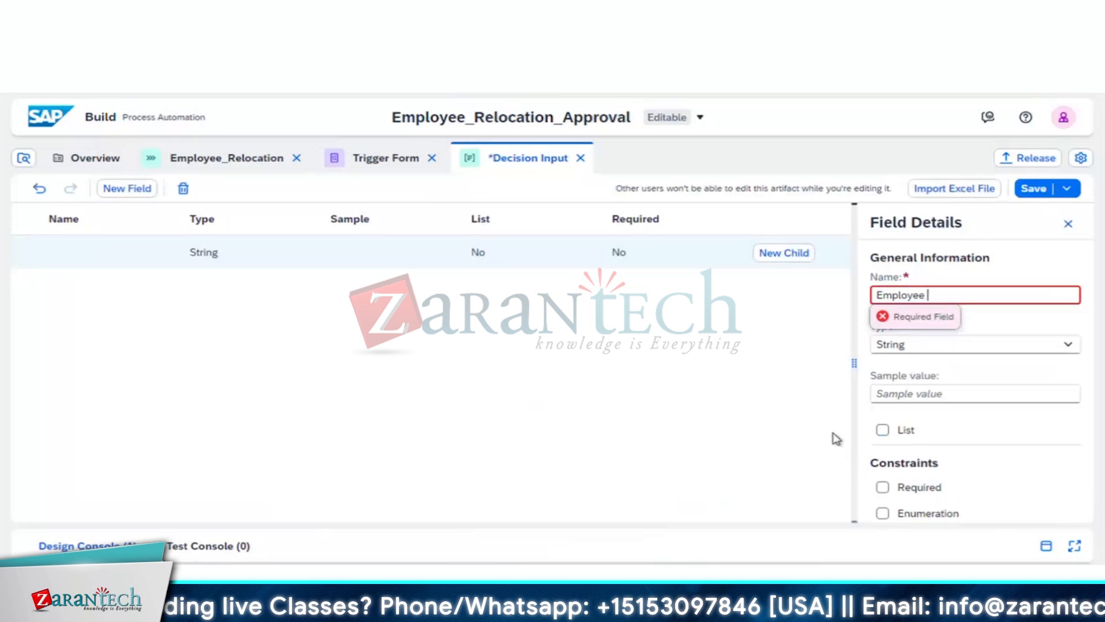
pyautogui.write(' ID')
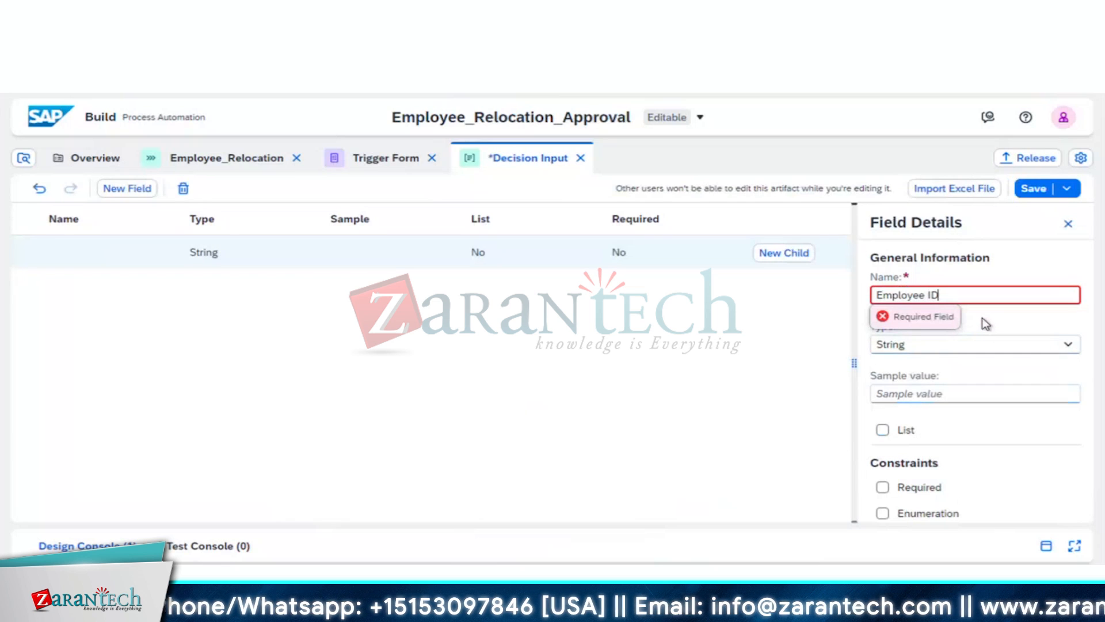
pyautogui.click(986, 322)
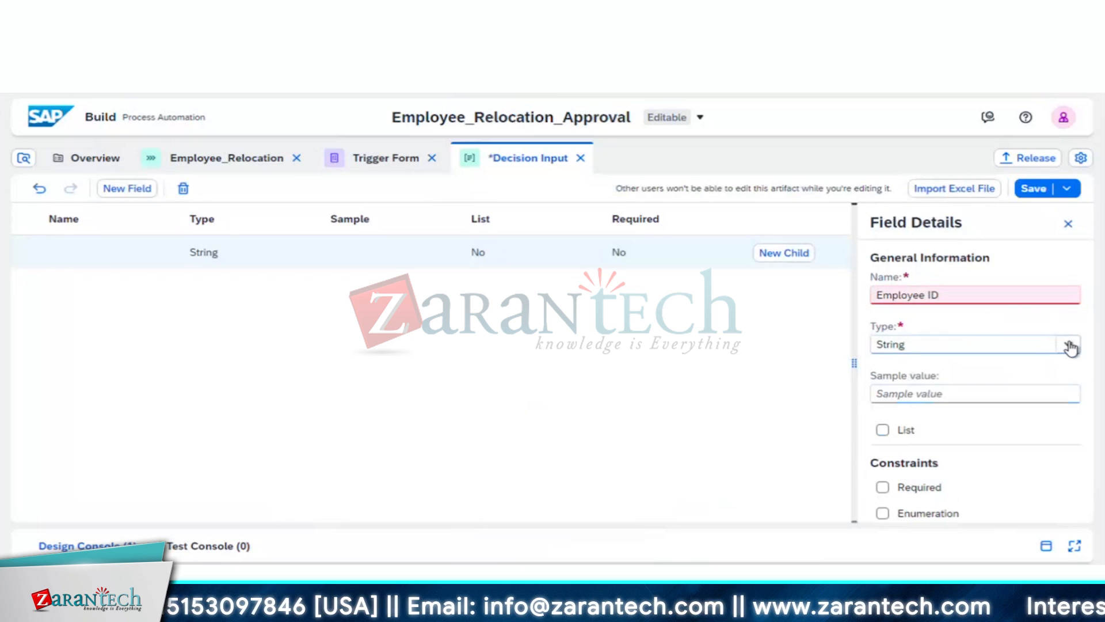
pyautogui.click(926, 295)
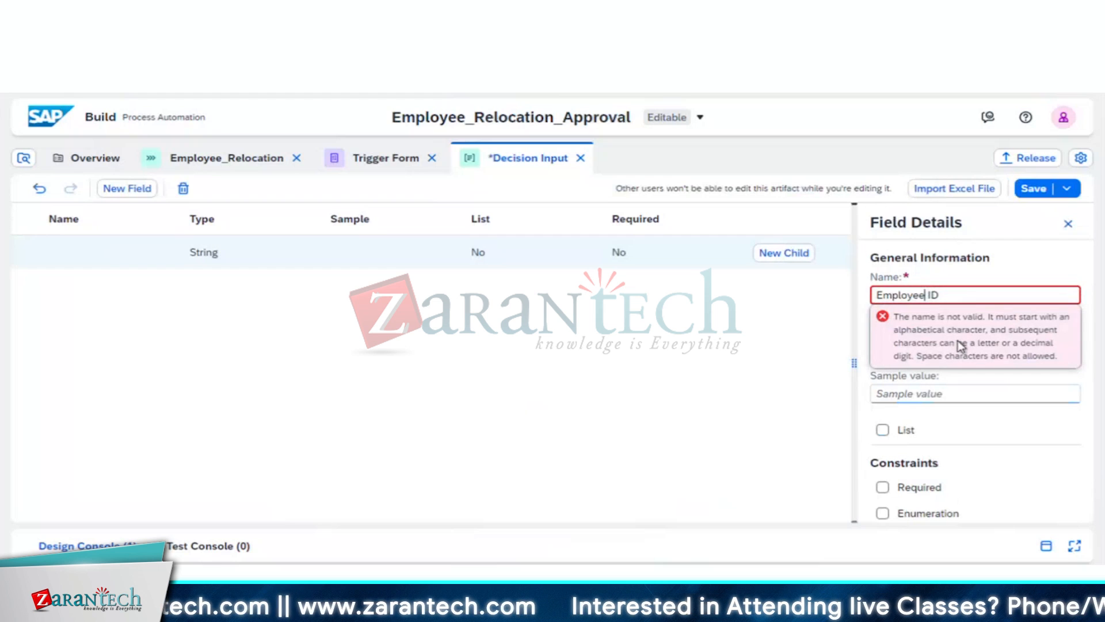
pyautogui.press('BackSpace')
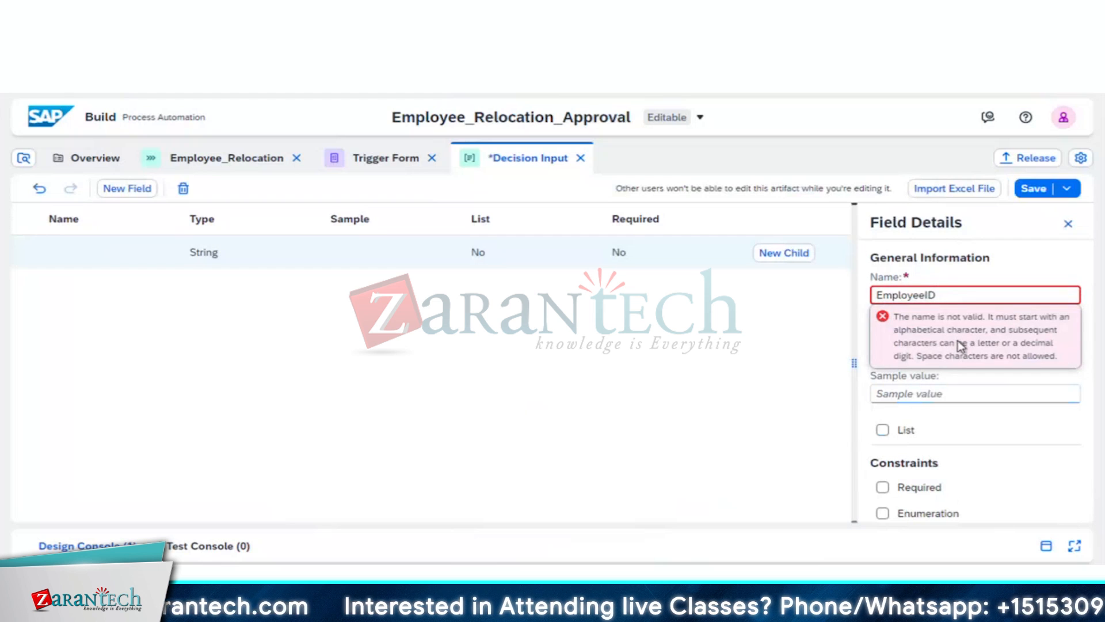
pyautogui.write('_')
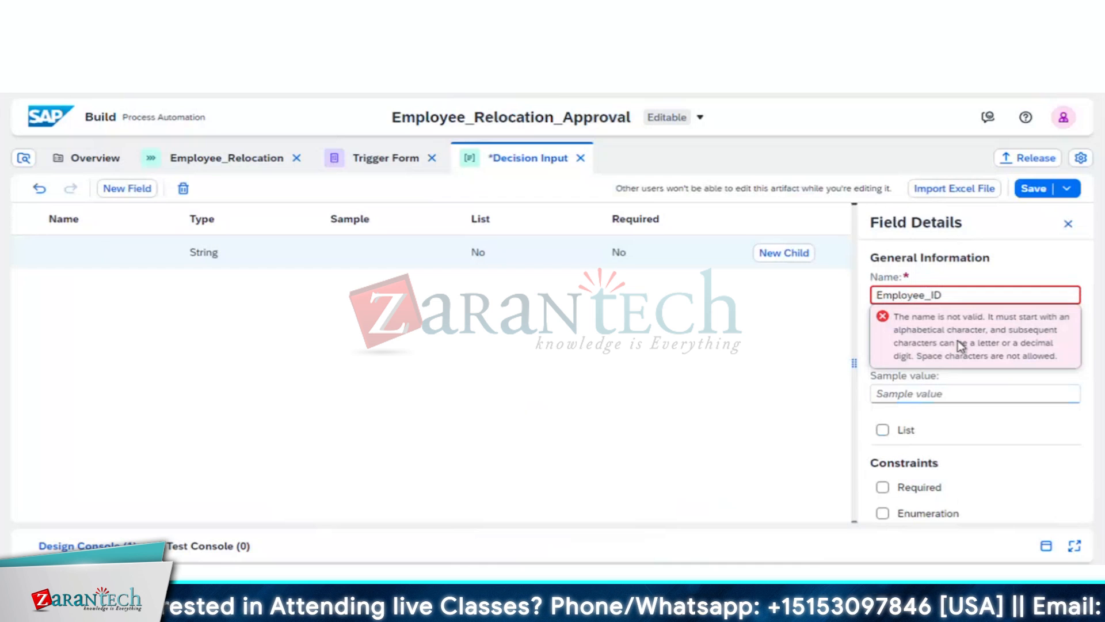
pyautogui.click(1029, 257)
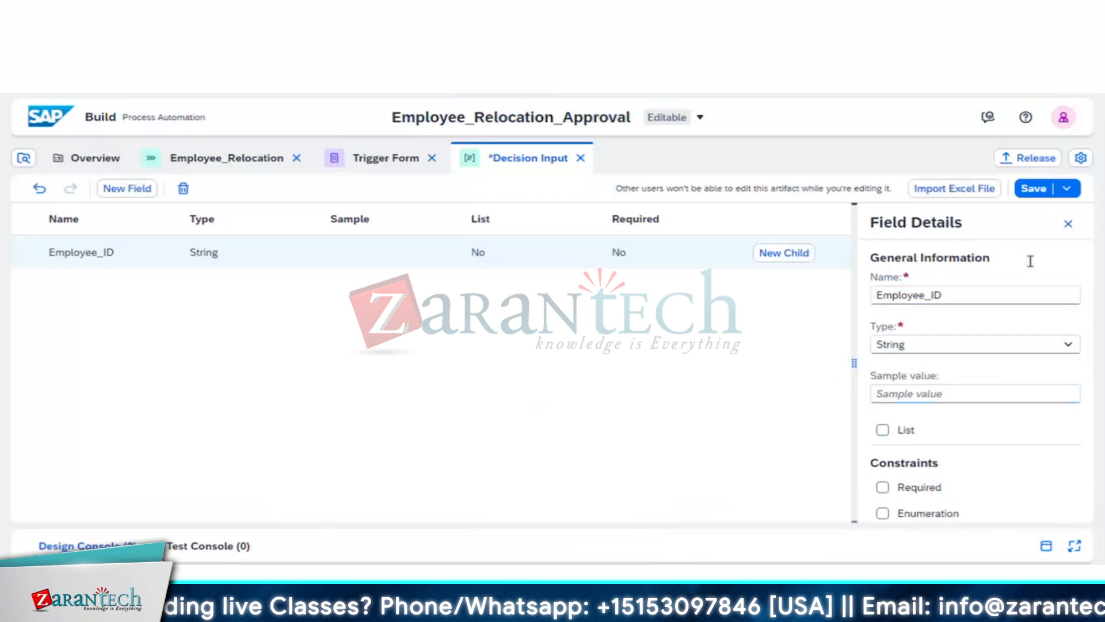
pyautogui.click(1068, 353)
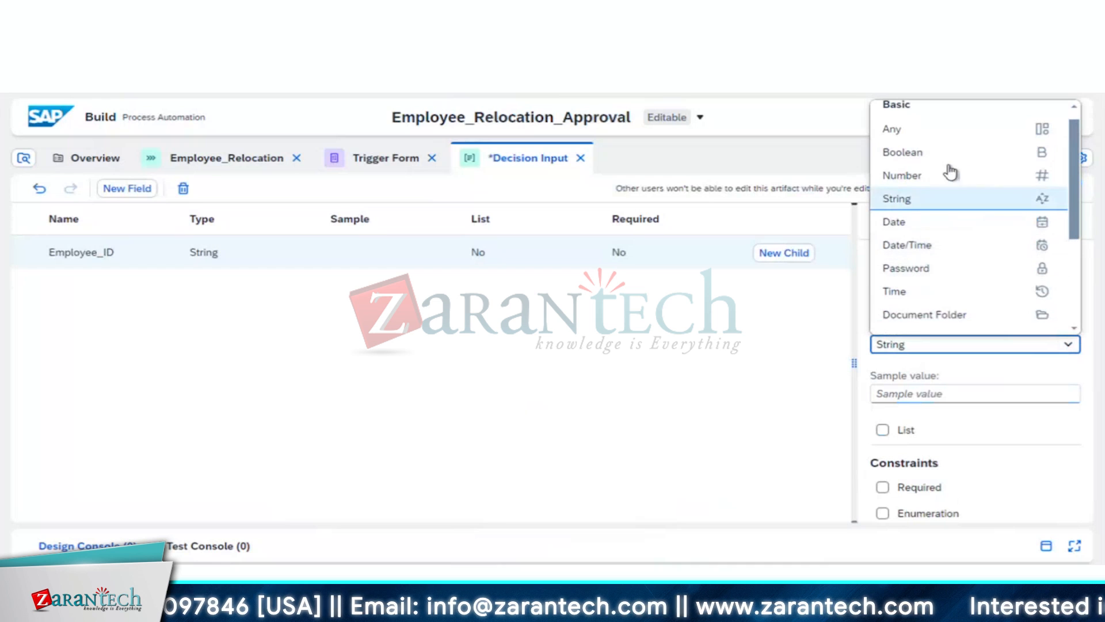
pyautogui.click(939, 183)
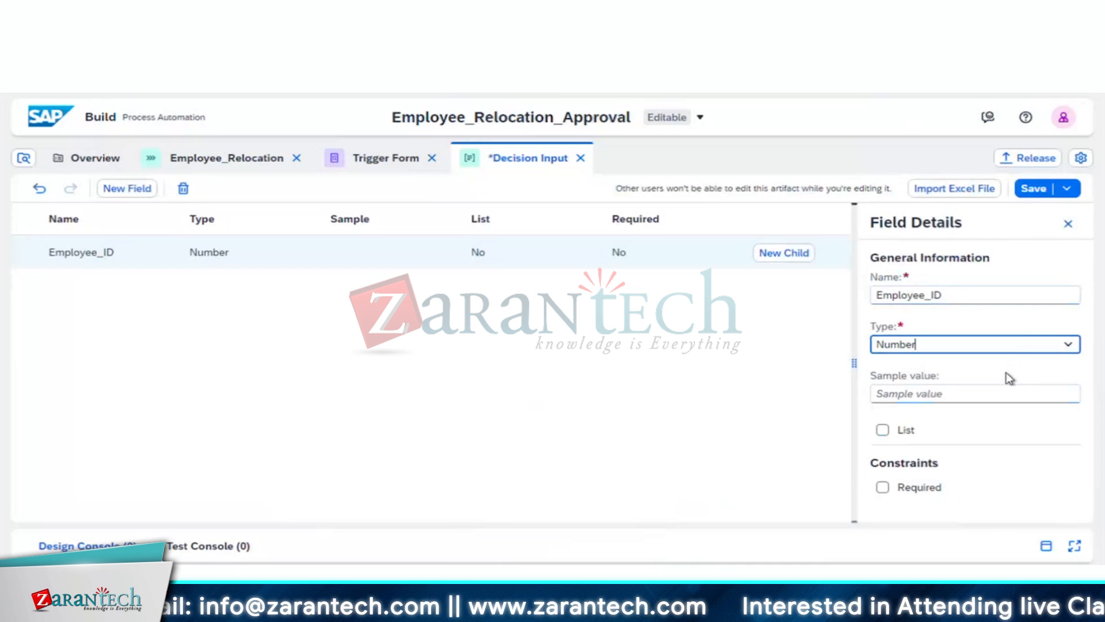
pyautogui.click(991, 373)
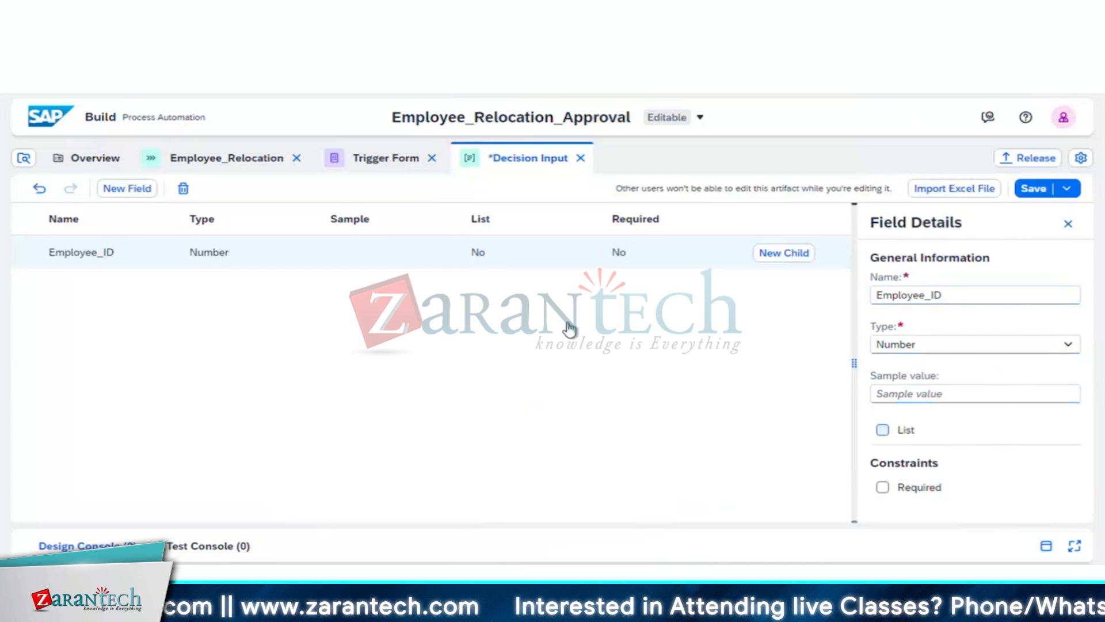
# - Add a field named New_Location to the Decision Input data type, keeping the String type
pyautogui.click(136, 190)
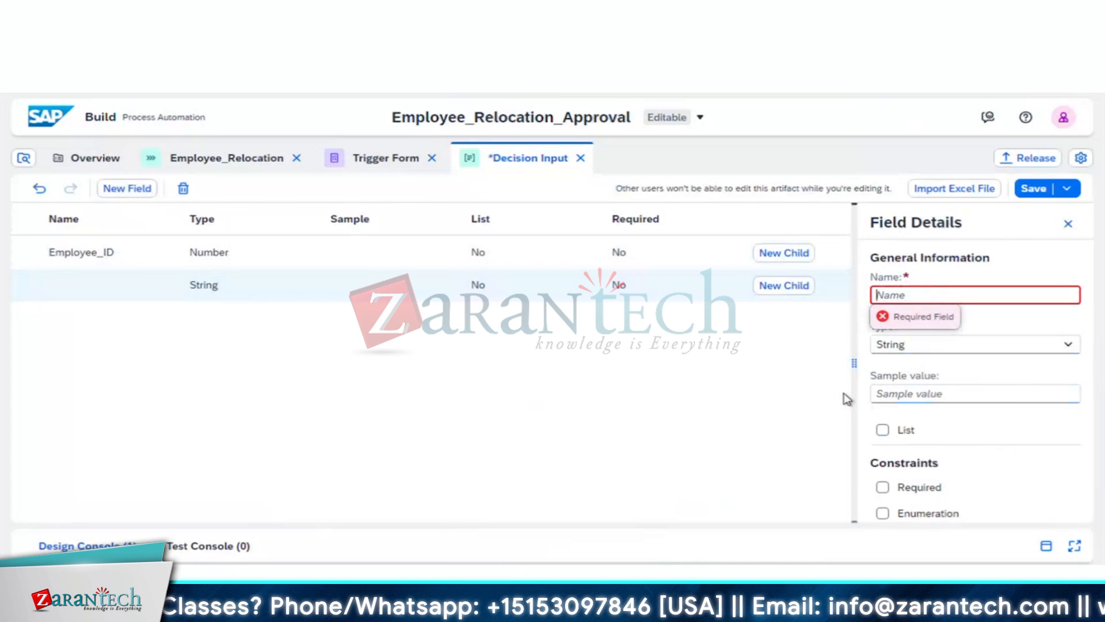
pyautogui.write('New Lo')
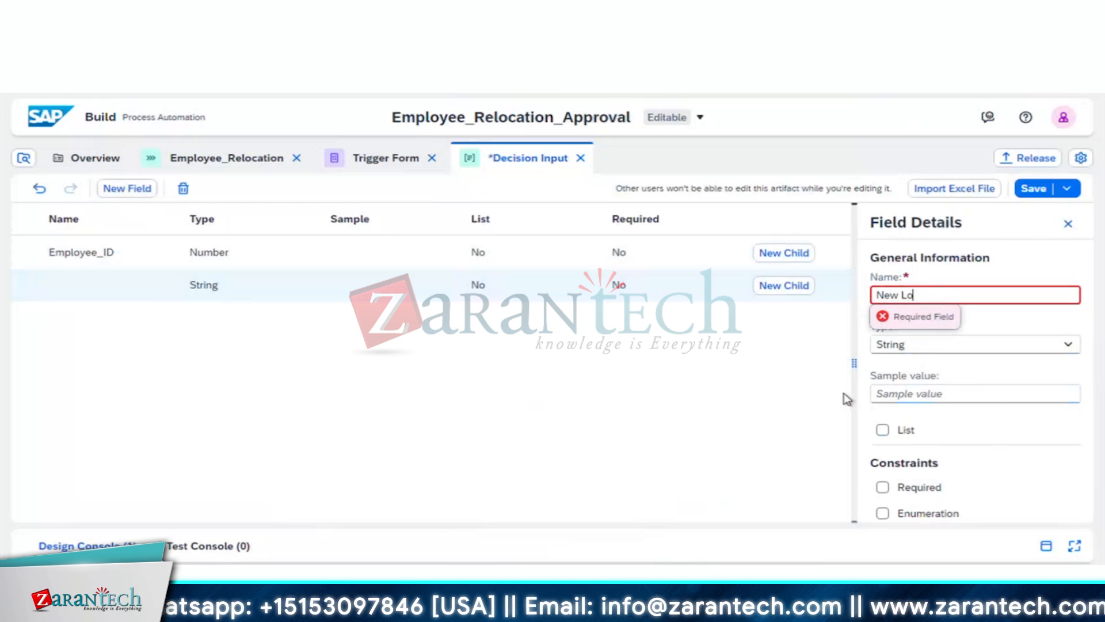
pyautogui.write('cation')
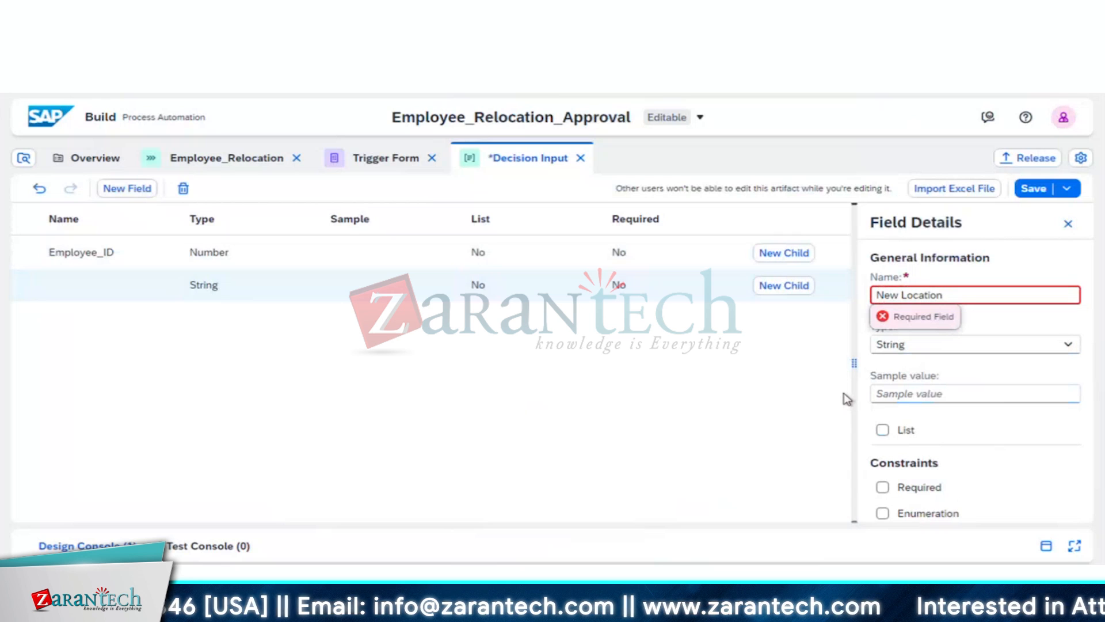
pyautogui.press('Left')
pyautogui.press('Left')
pyautogui.press('Left')
pyautogui.press('Left')
pyautogui.press('Left')
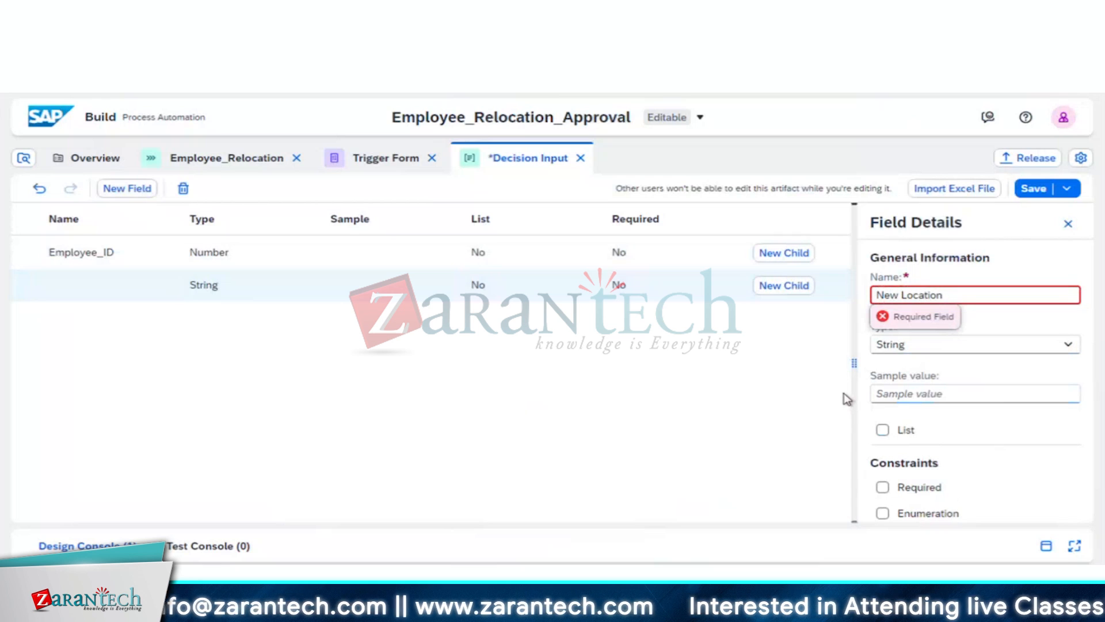
pyautogui.press('Left')
pyautogui.press('Left')
pyautogui.press('Left')
pyautogui.press('BackSpace')
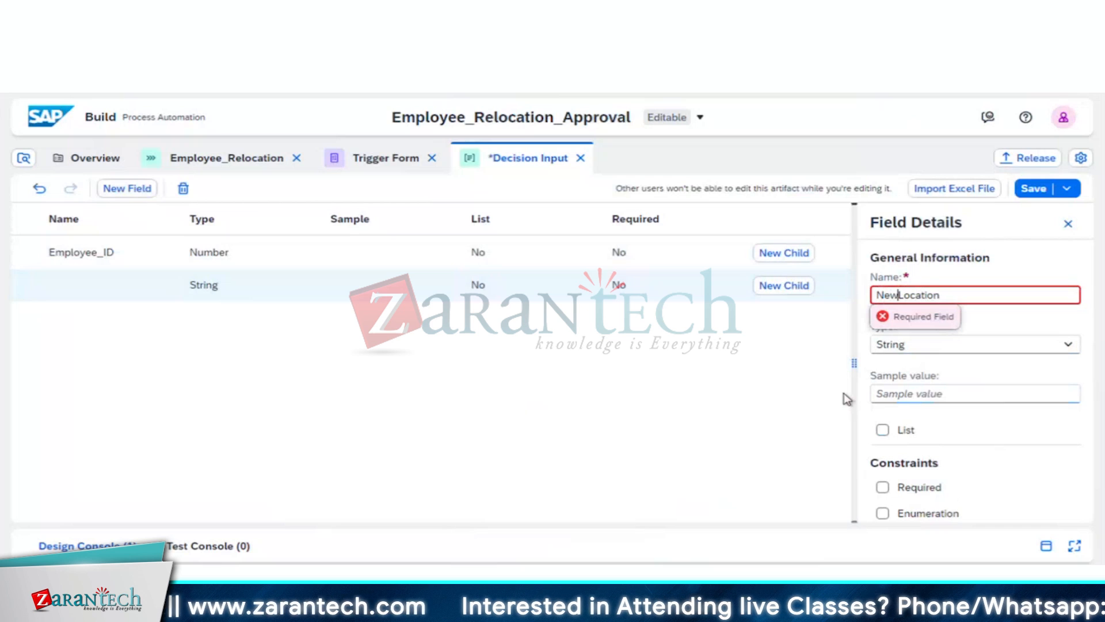
pyautogui.write('_')
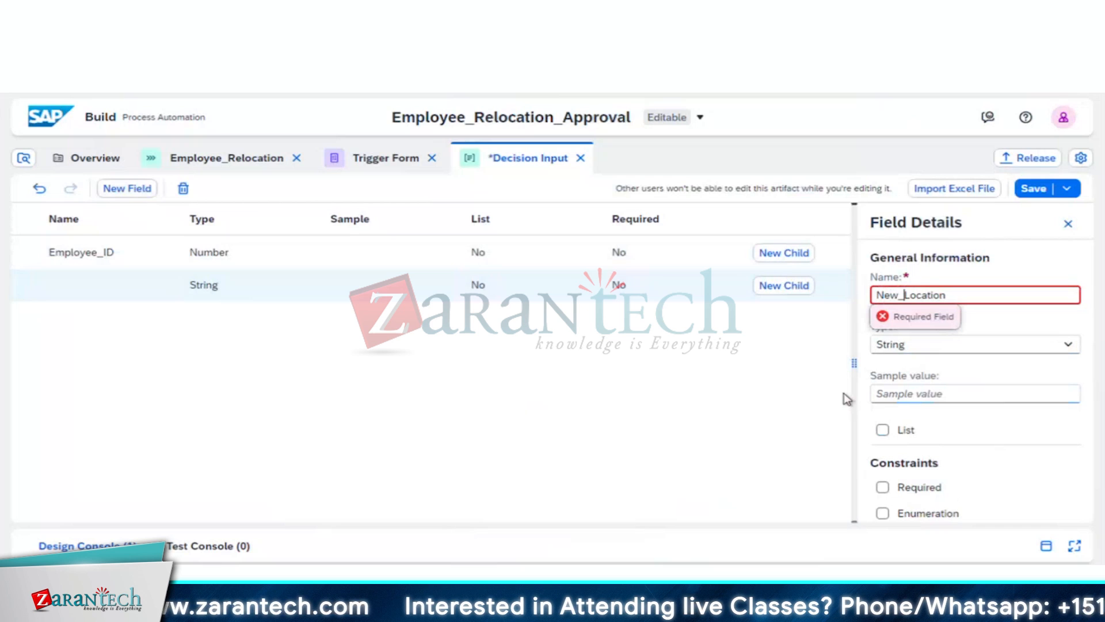
pyautogui.click(1018, 325)
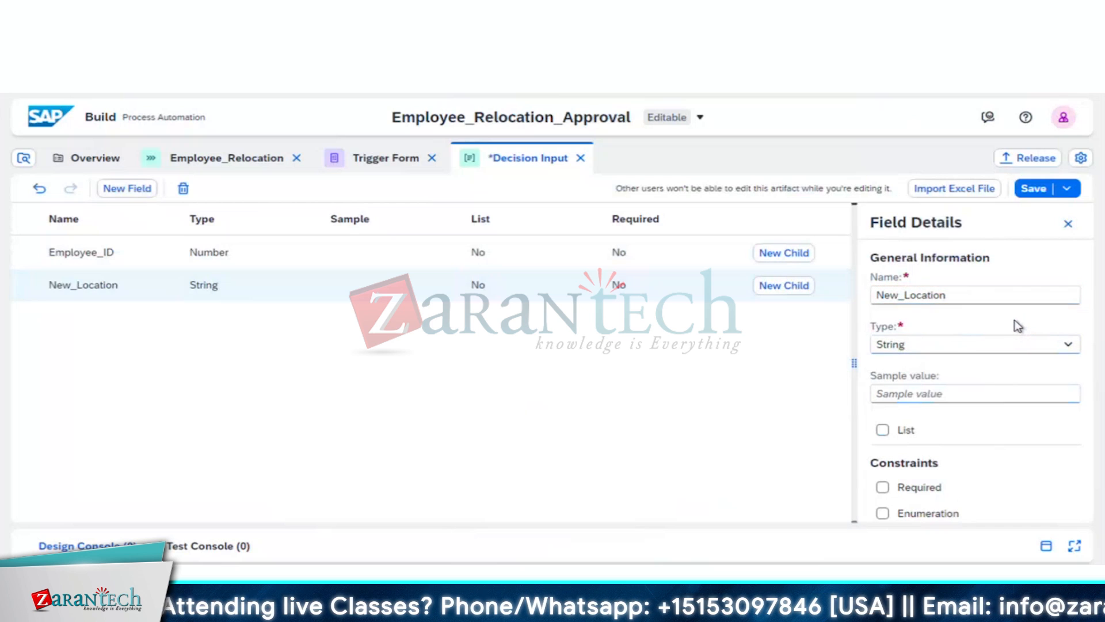
pyautogui.click(899, 295)
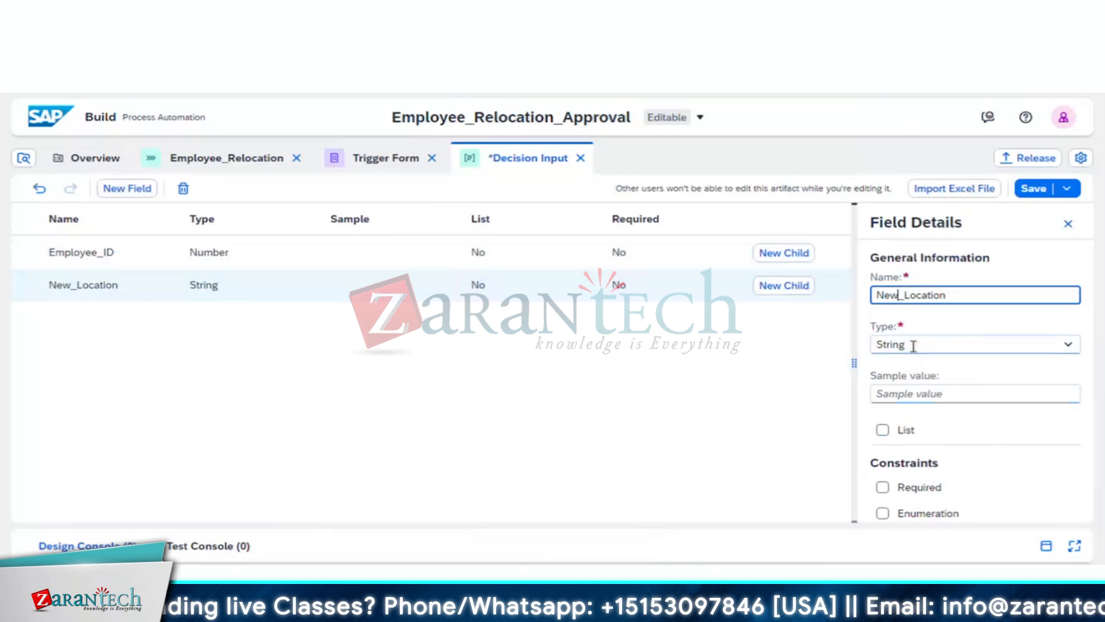
# - Add a field named Relocation_Date of type Date to the Decision Input data type and save it
pyautogui.click(138, 195)
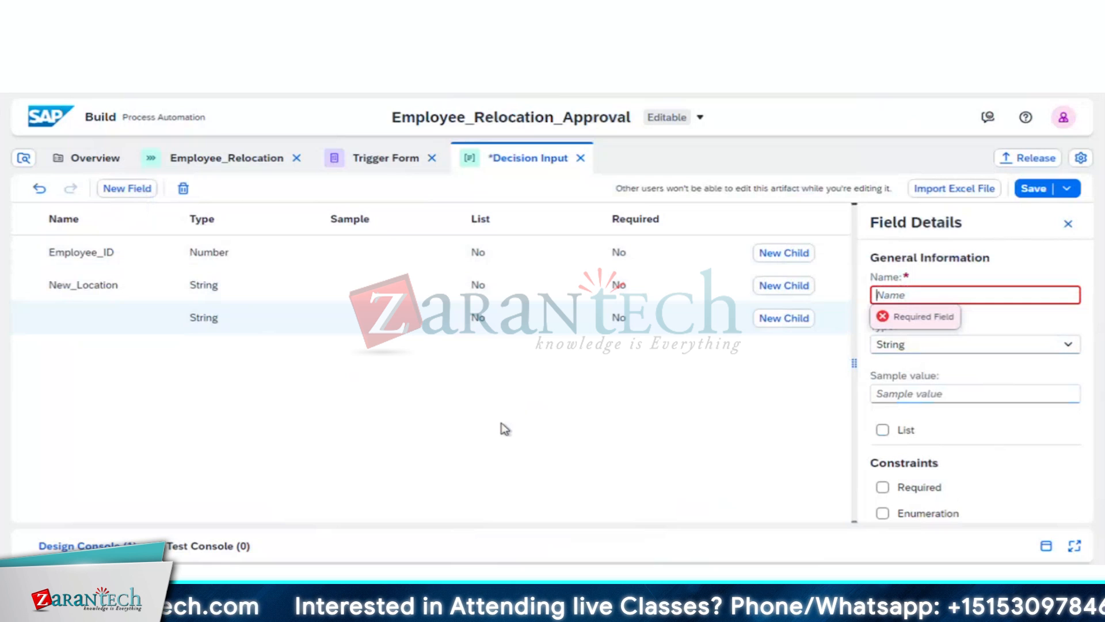
pyautogui.write('Rel')
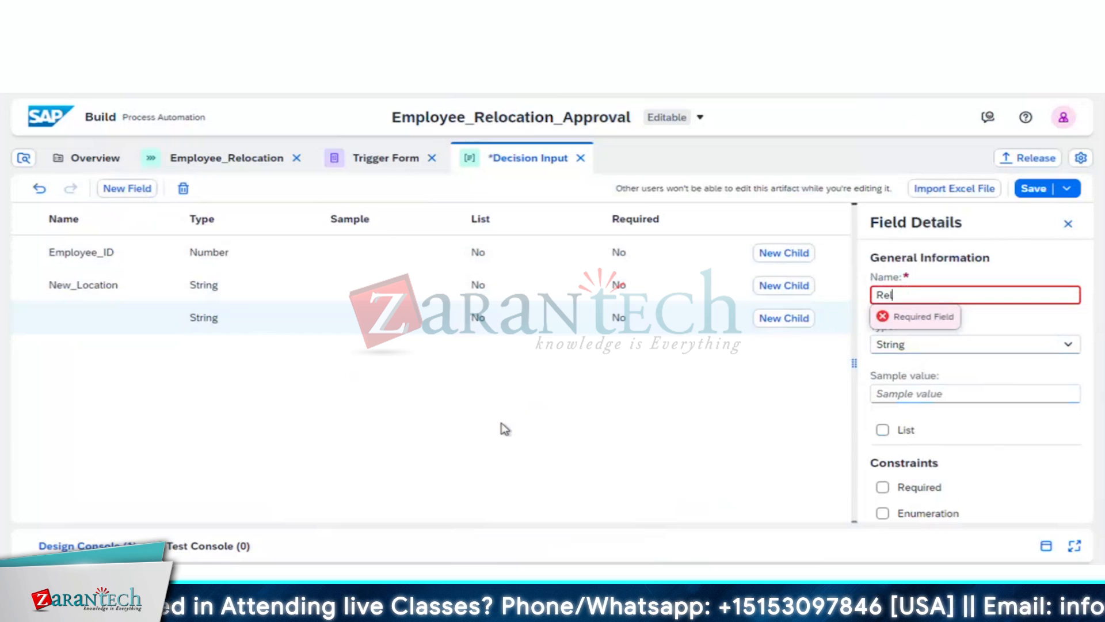
pyautogui.write('ocat')
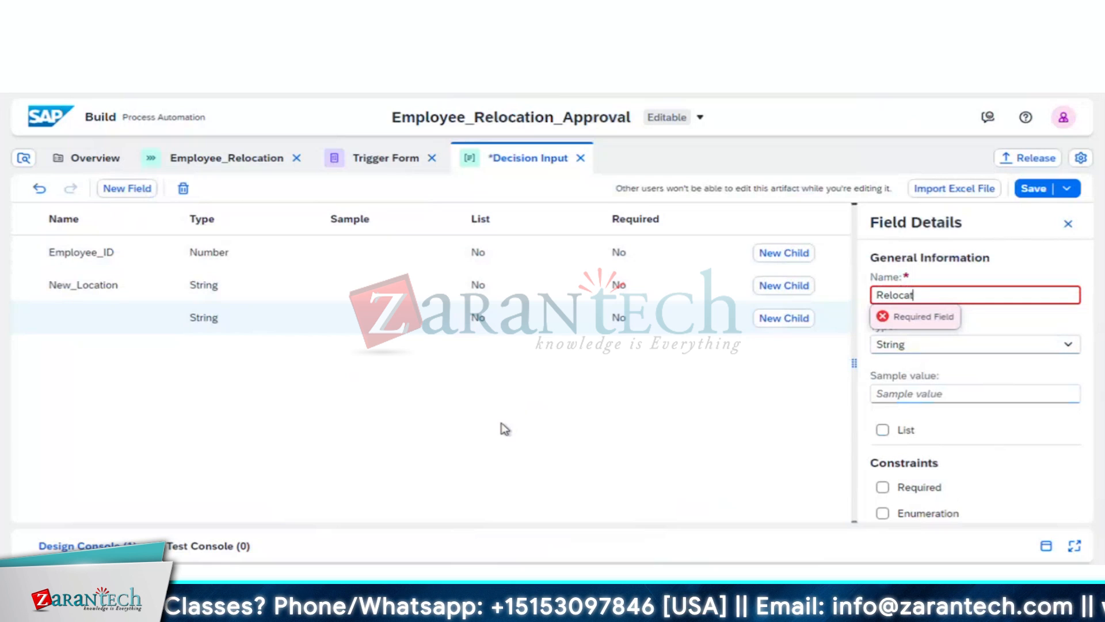
pyautogui.write('ion_')
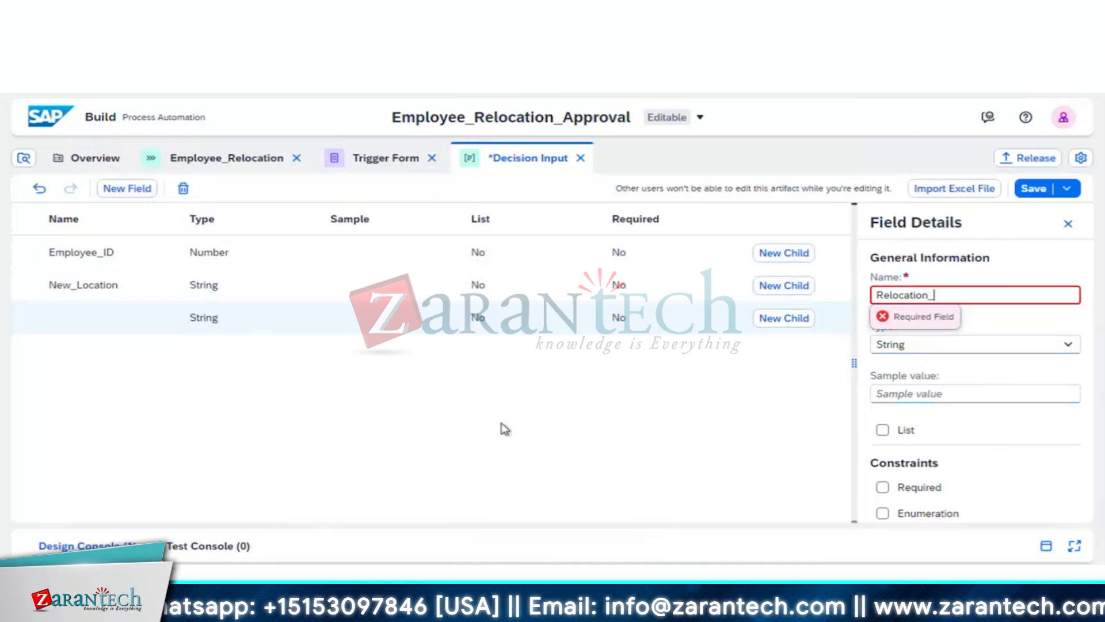
pyautogui.write('Data')
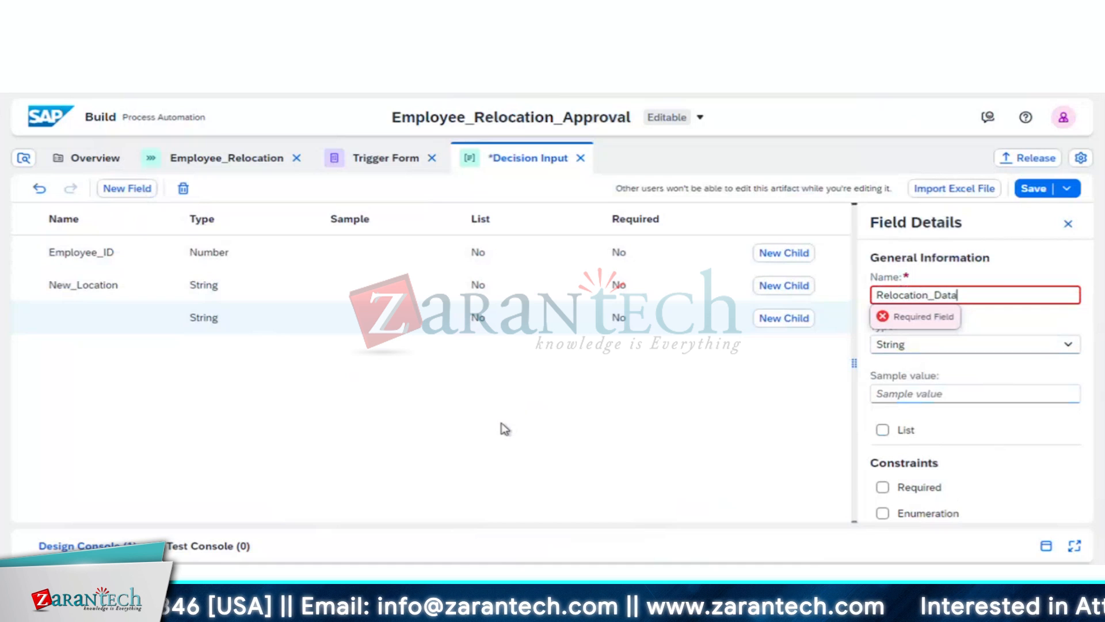
pyautogui.press('BackSpace')
pyautogui.write('e')
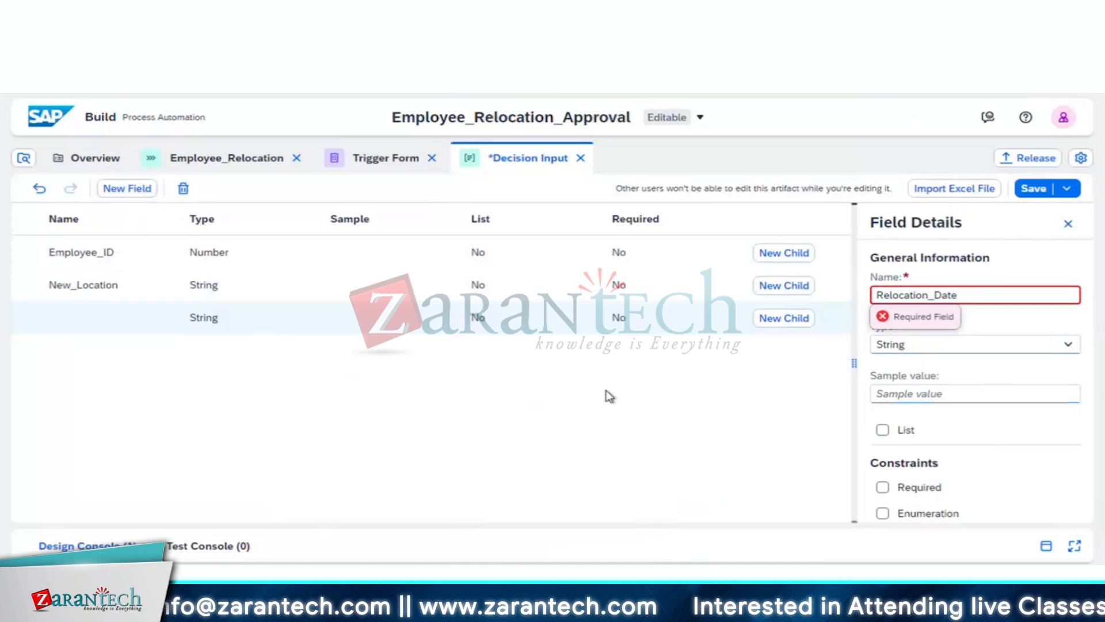
pyautogui.click(1008, 323)
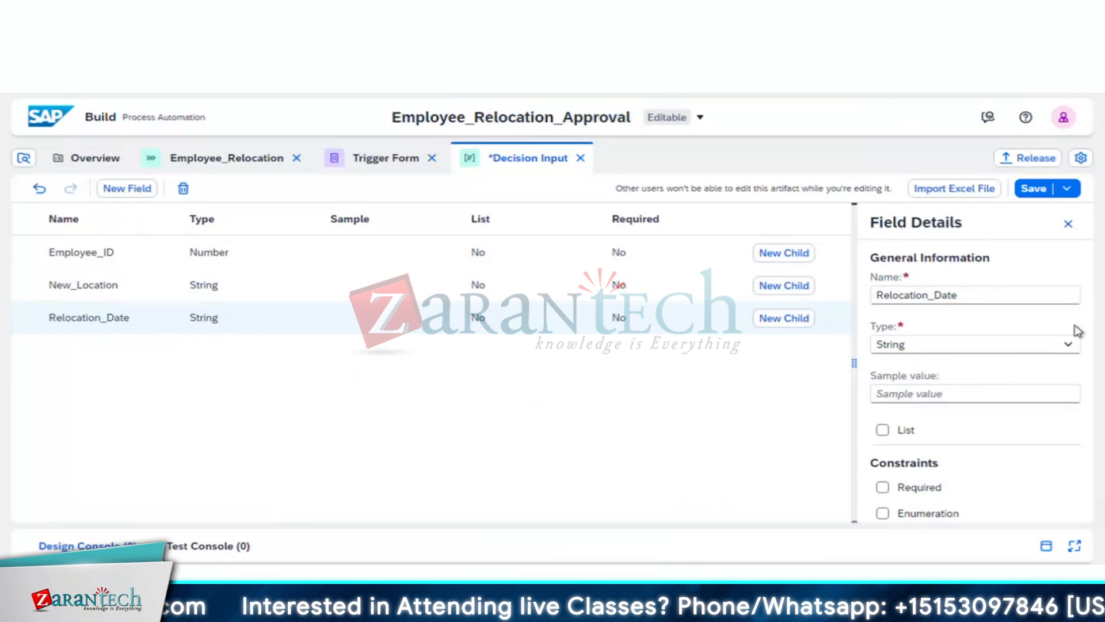
pyautogui.click(1072, 344)
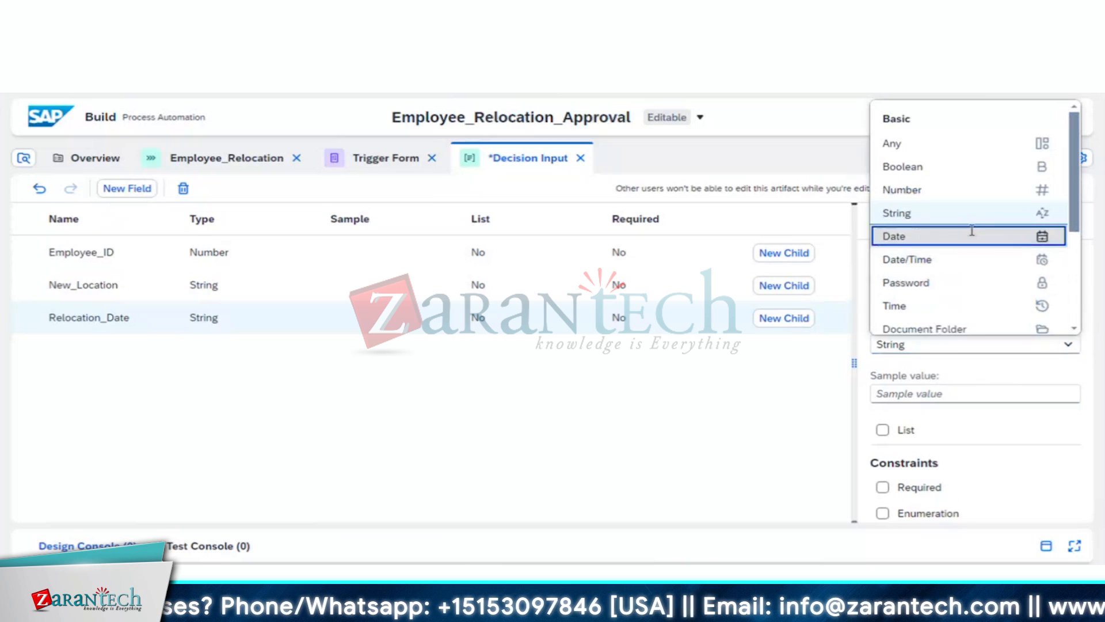
pyautogui.click(973, 236)
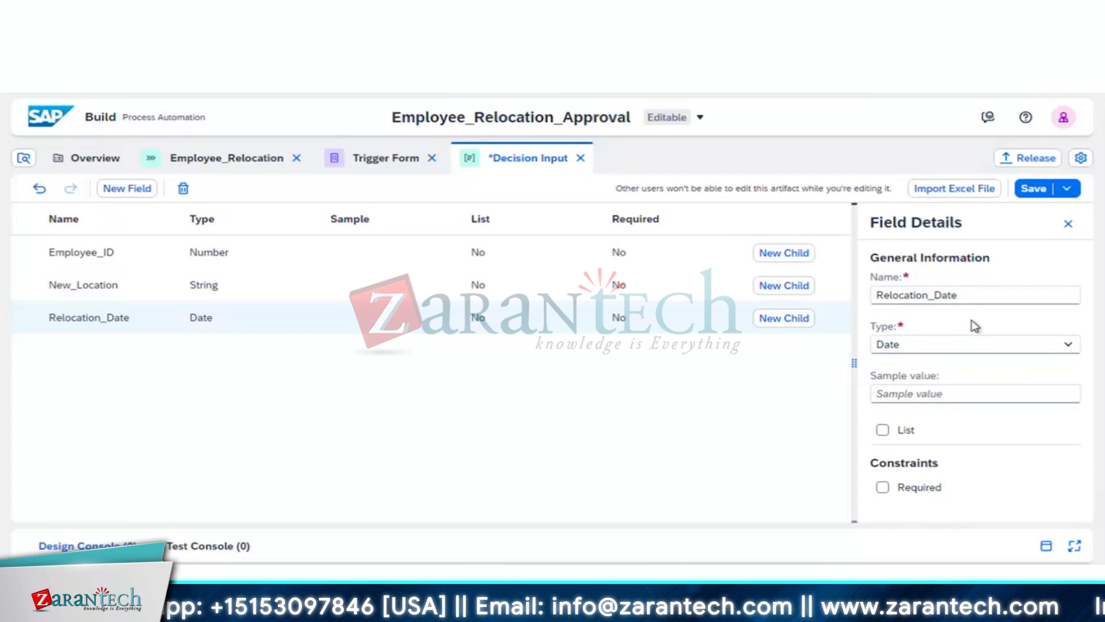
pyautogui.click(1037, 190)
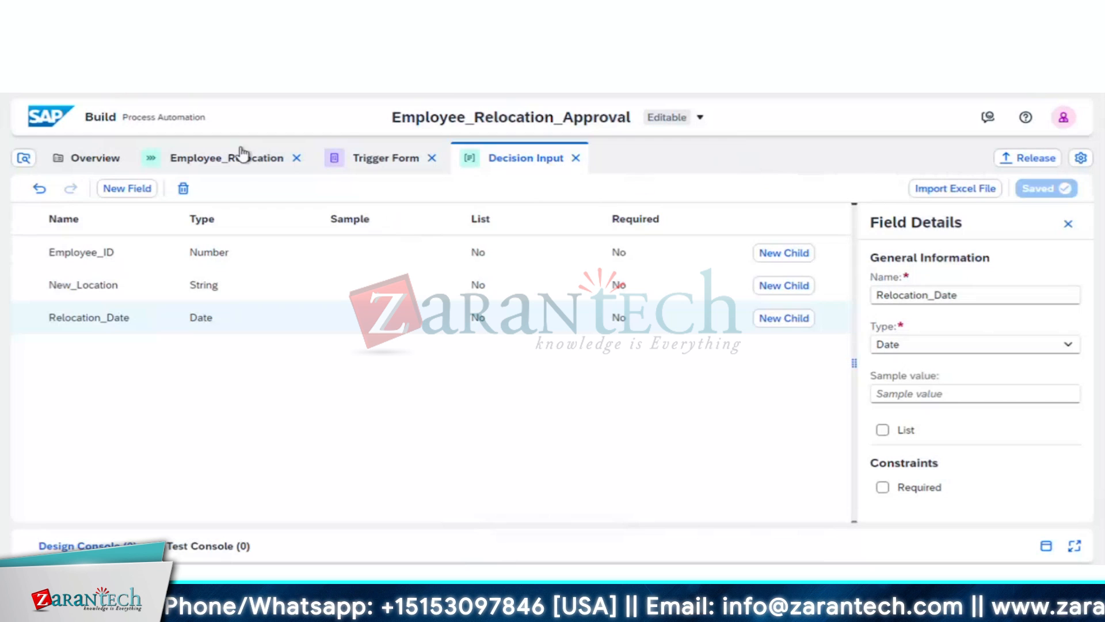
# - Create a data type named Decision Output in the Employee_Relocation_Approval project
pyautogui.click(228, 163)
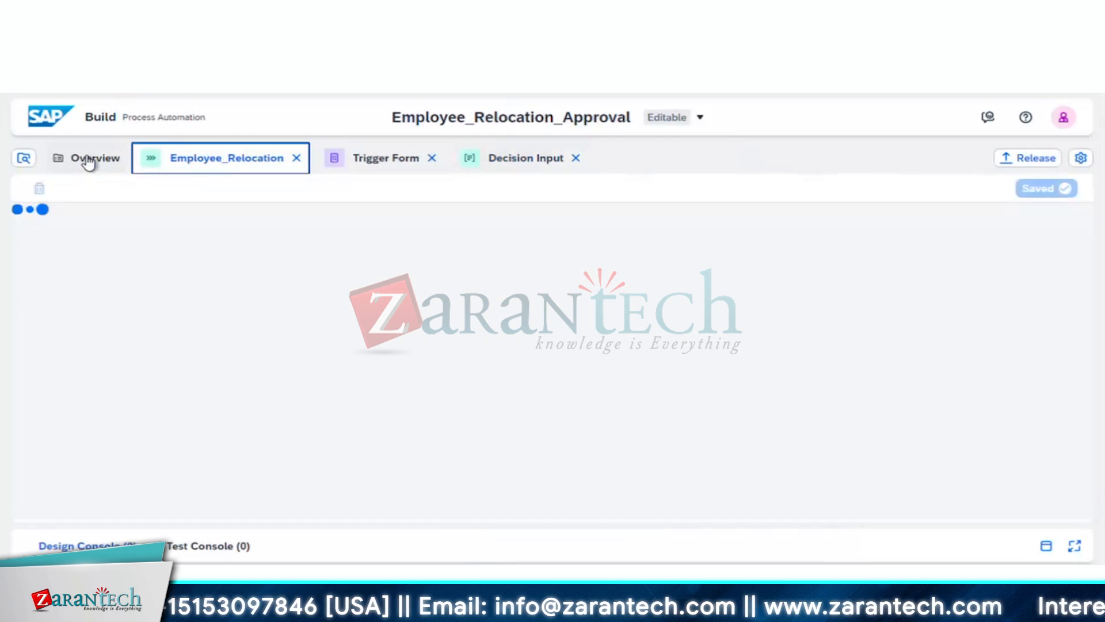
pyautogui.click(89, 161)
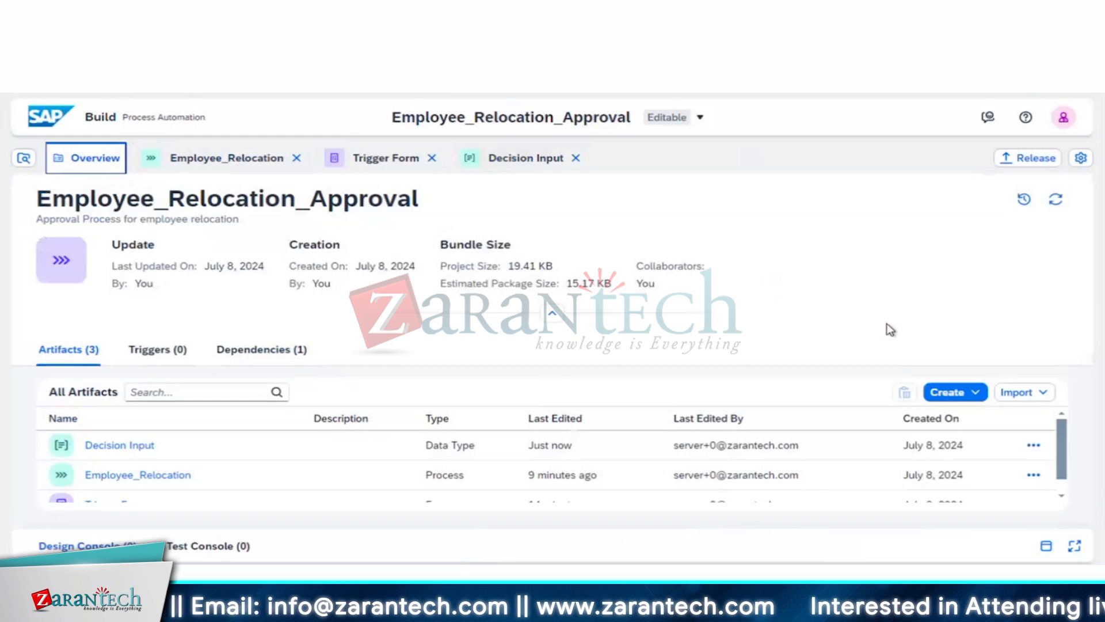
pyautogui.click(975, 394)
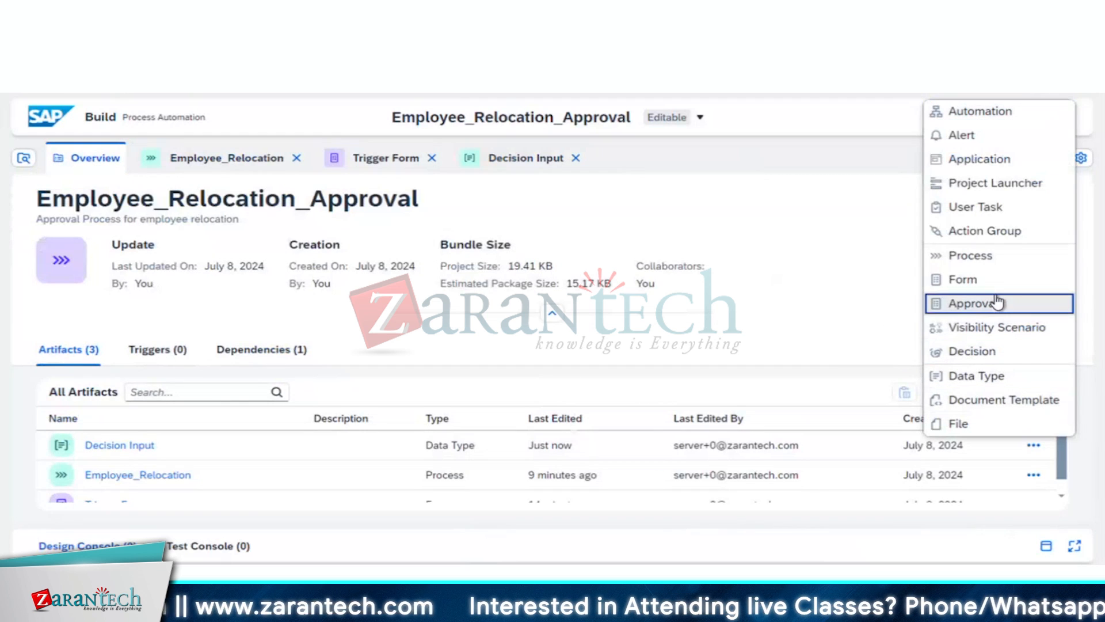
pyautogui.click(968, 376)
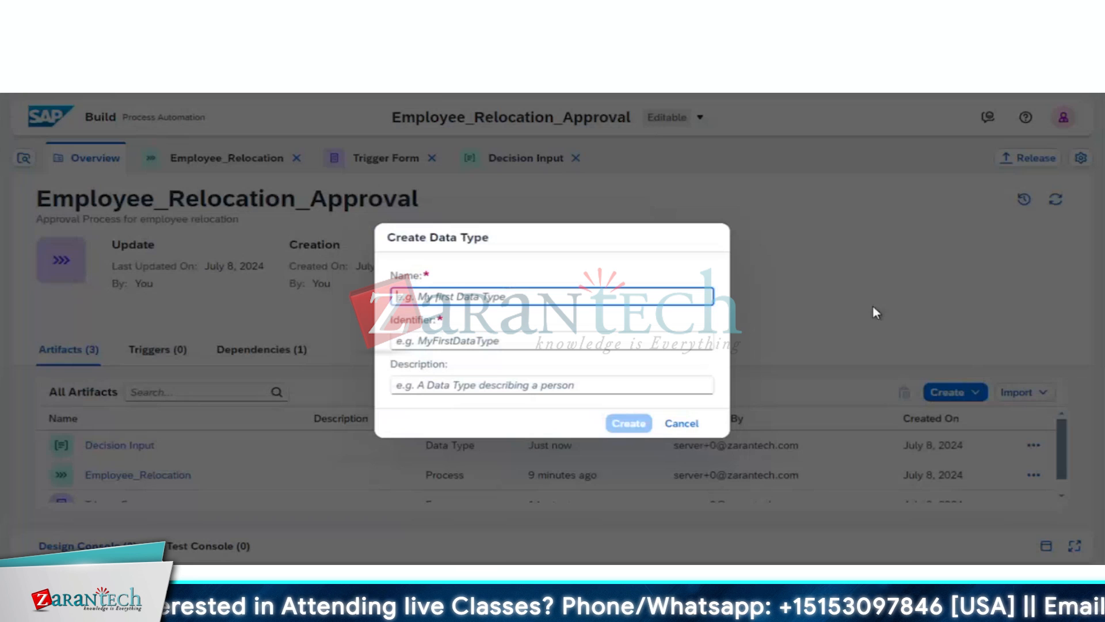
pyautogui.write('Decision')
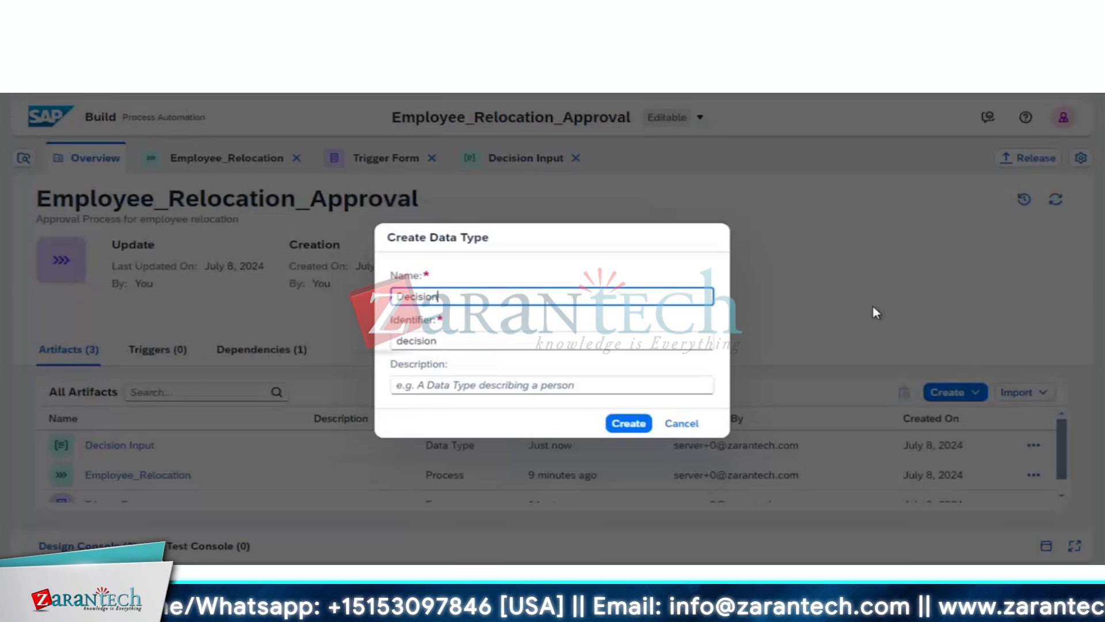
pyautogui.write(' Output')
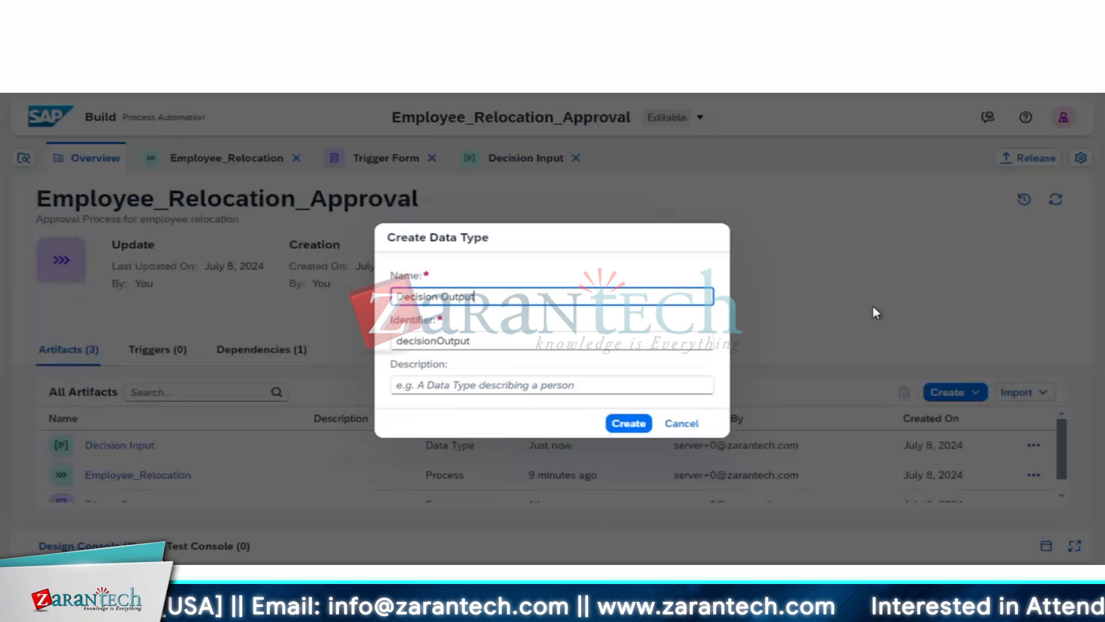
pyautogui.click(628, 423)
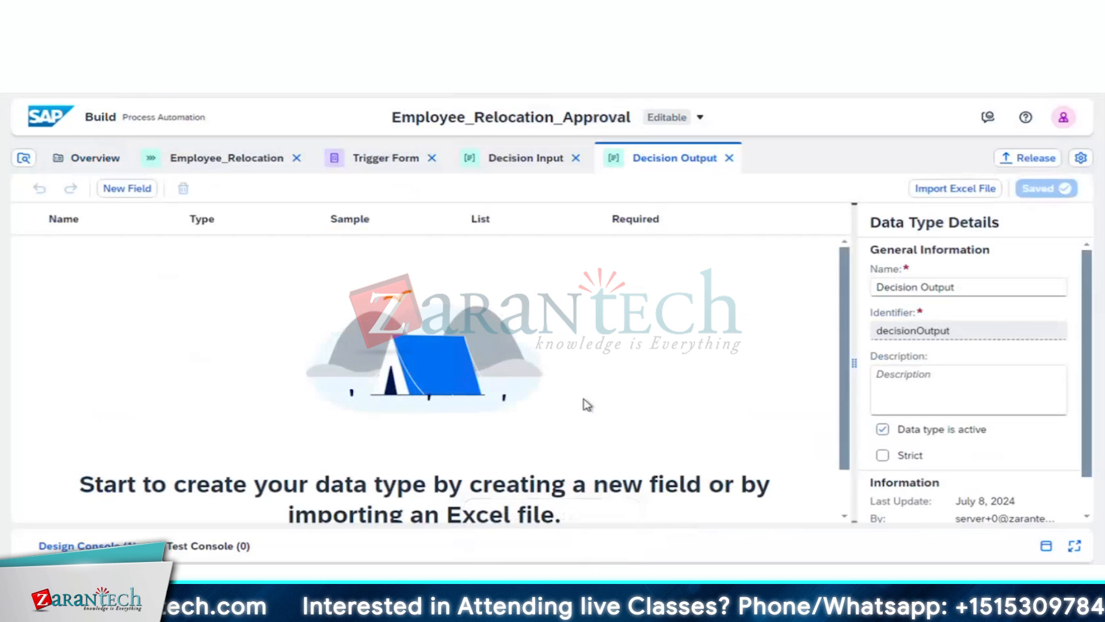
# - Add a field named Eligible of type Boolean to the Decision Output data type
pyautogui.click(112, 193)
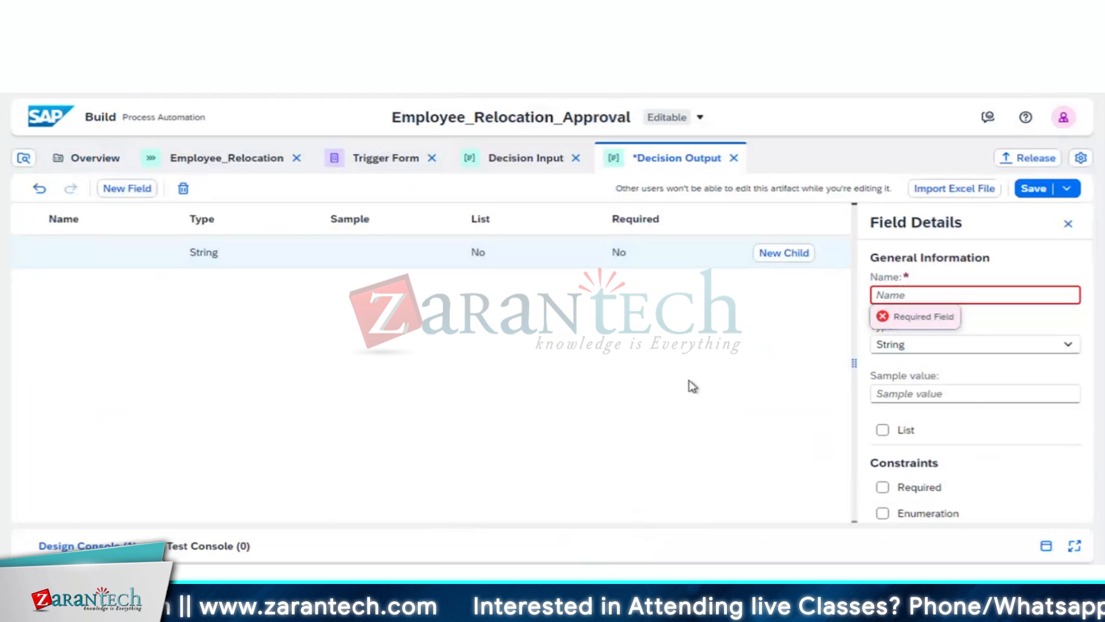
pyautogui.write('Eligible')
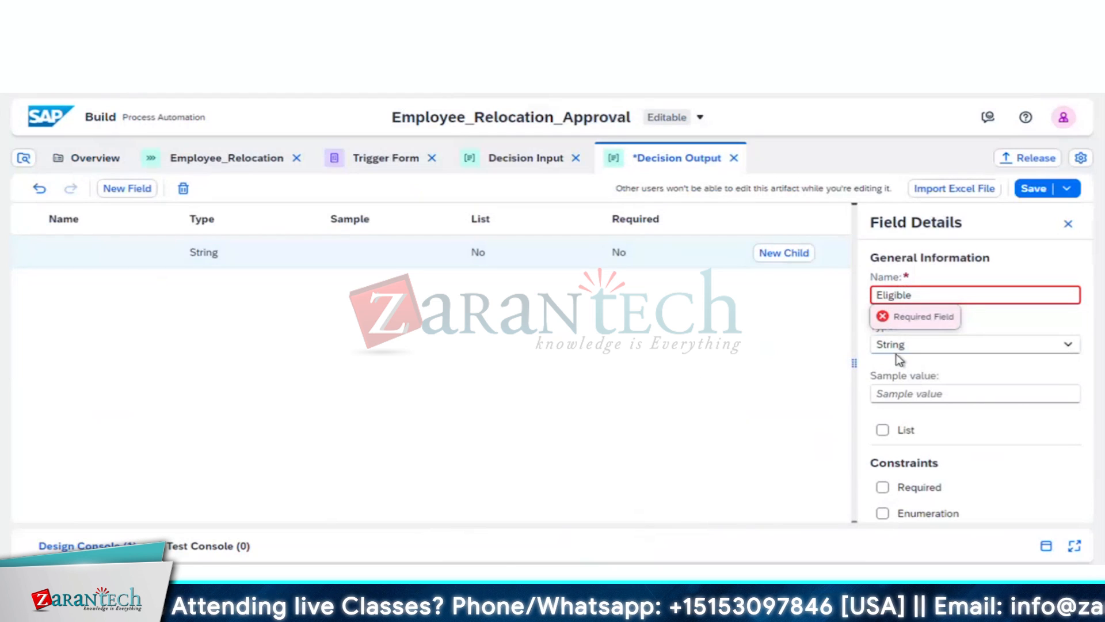
pyautogui.click(1065, 349)
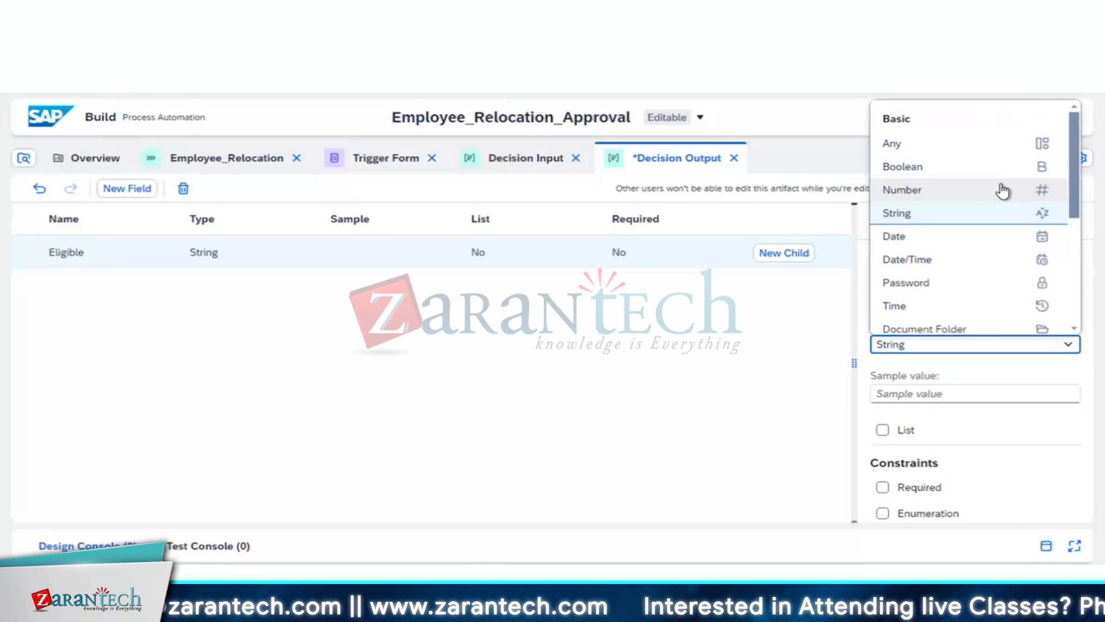
pyautogui.click(1001, 168)
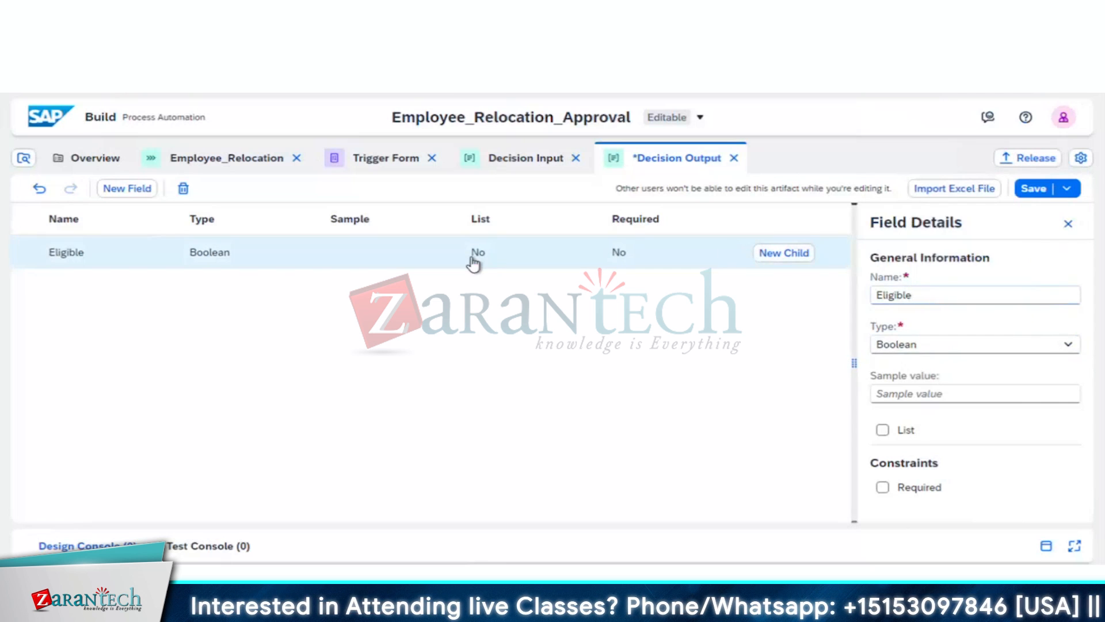
# - Add a field named Comments to the Decision Output data type, keeping the String type
pyautogui.click(132, 188)
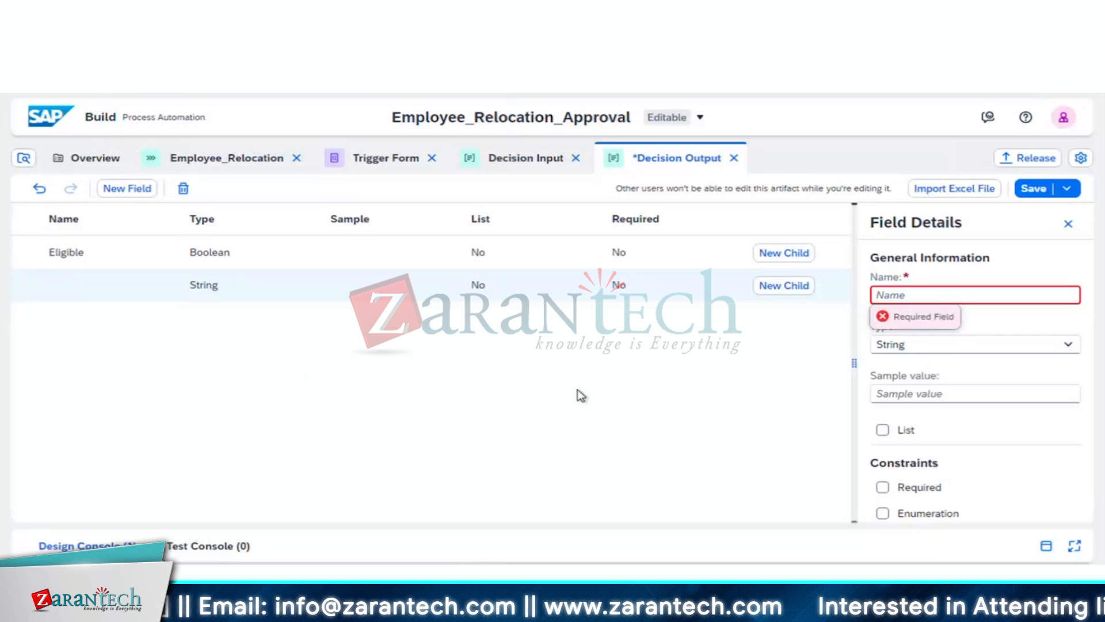
pyautogui.write('R')
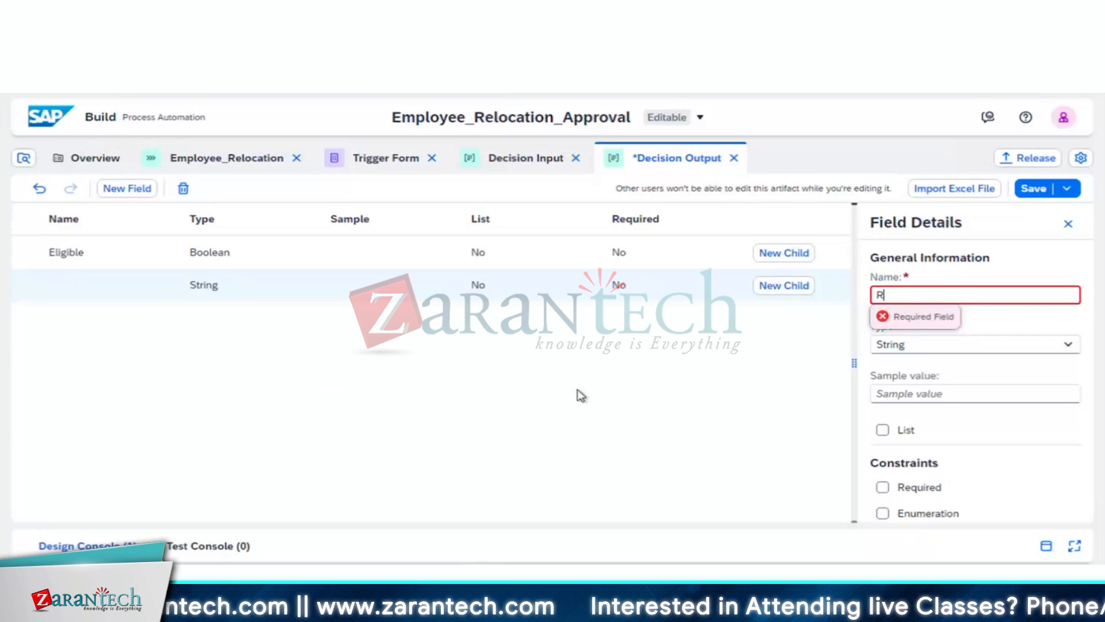
pyautogui.press('BackSpace')
pyautogui.write('Co')
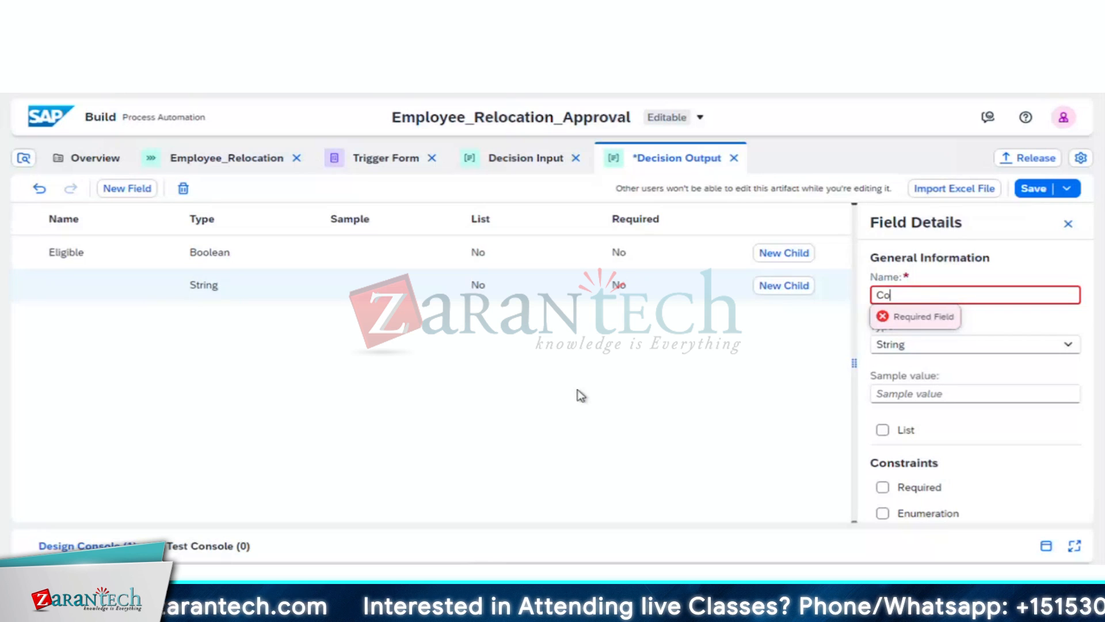
pyautogui.write('mments')
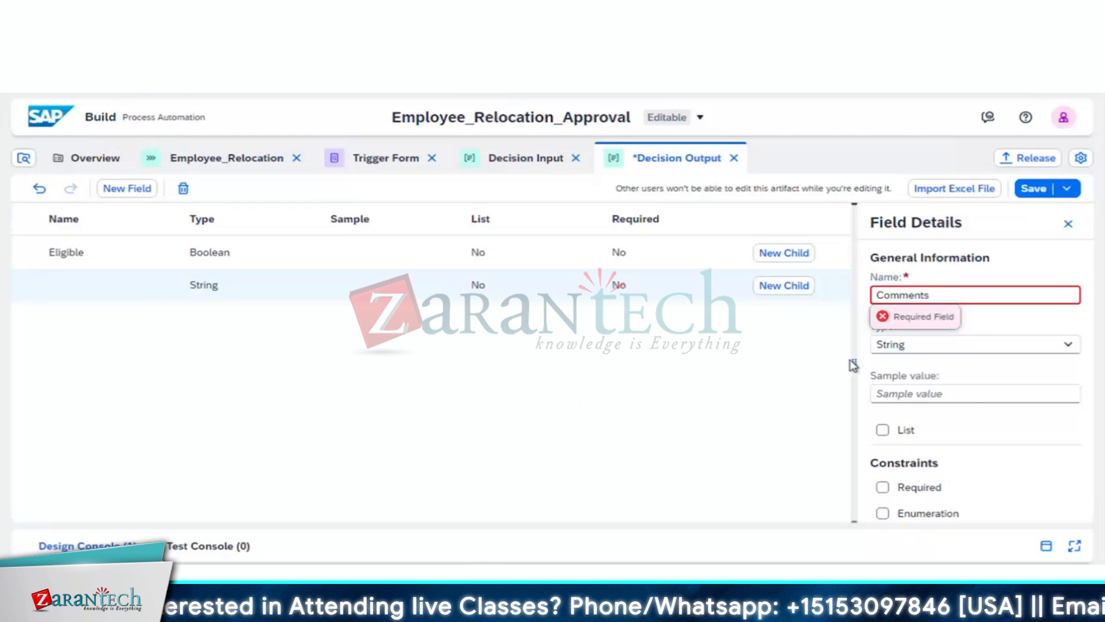
pyautogui.click(1055, 324)
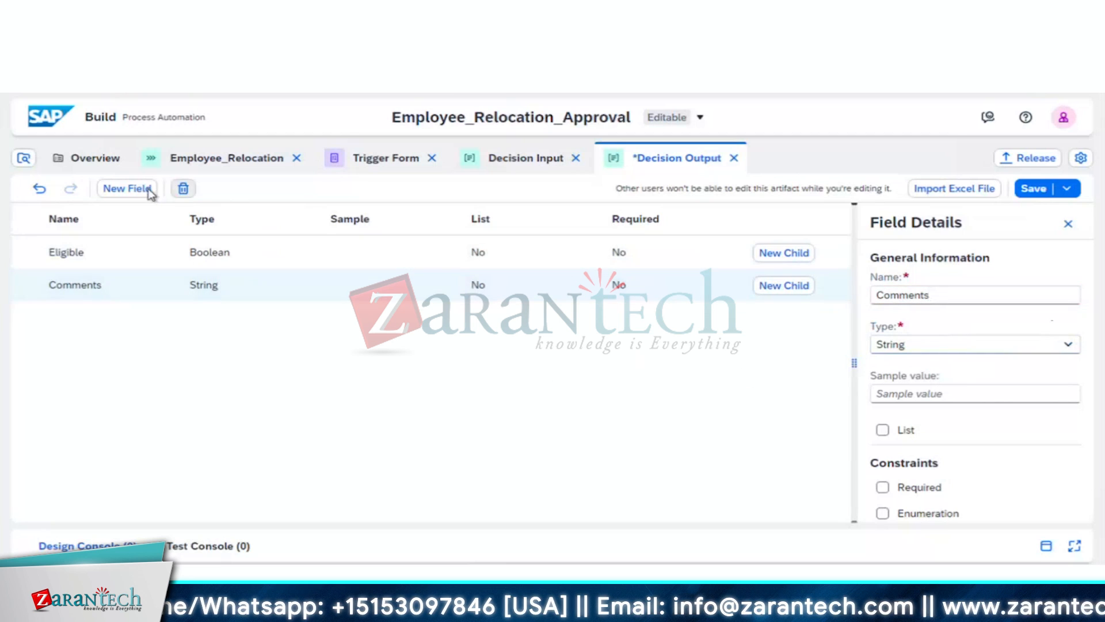
# - Add a field named Decision of type String to the Decision Output data type and save it
pyautogui.click(127, 189)
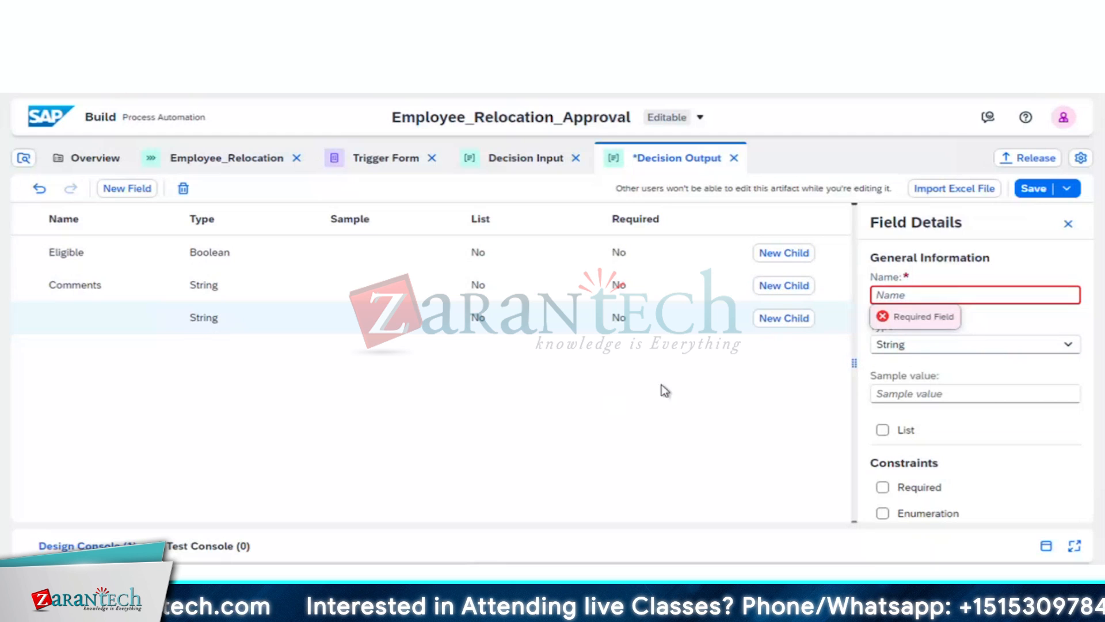
pyautogui.write('Dec')
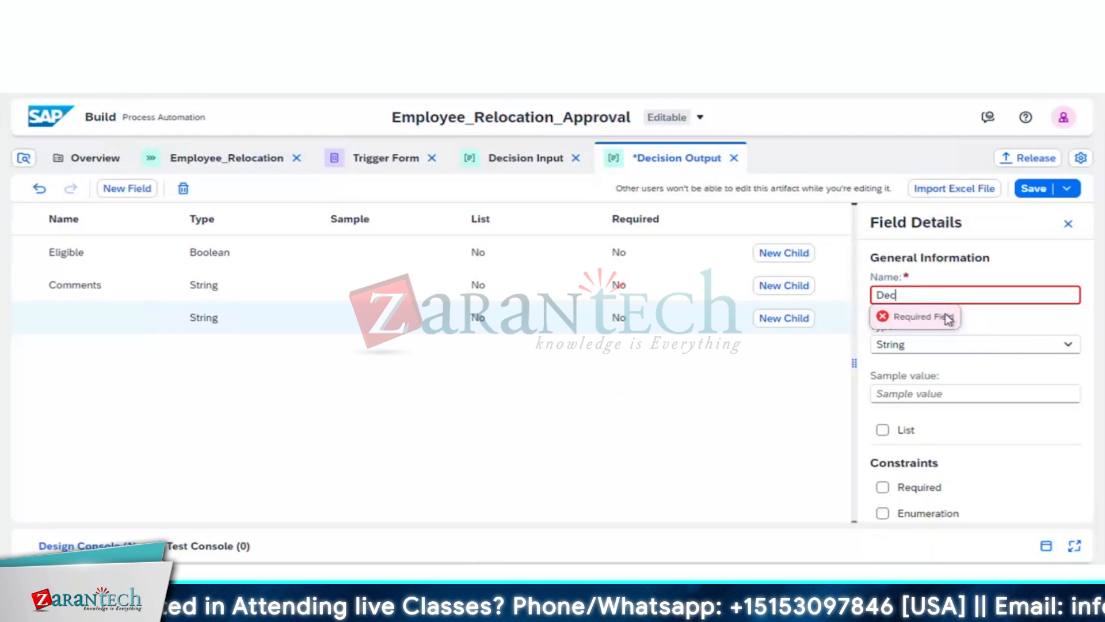
pyautogui.write('ision')
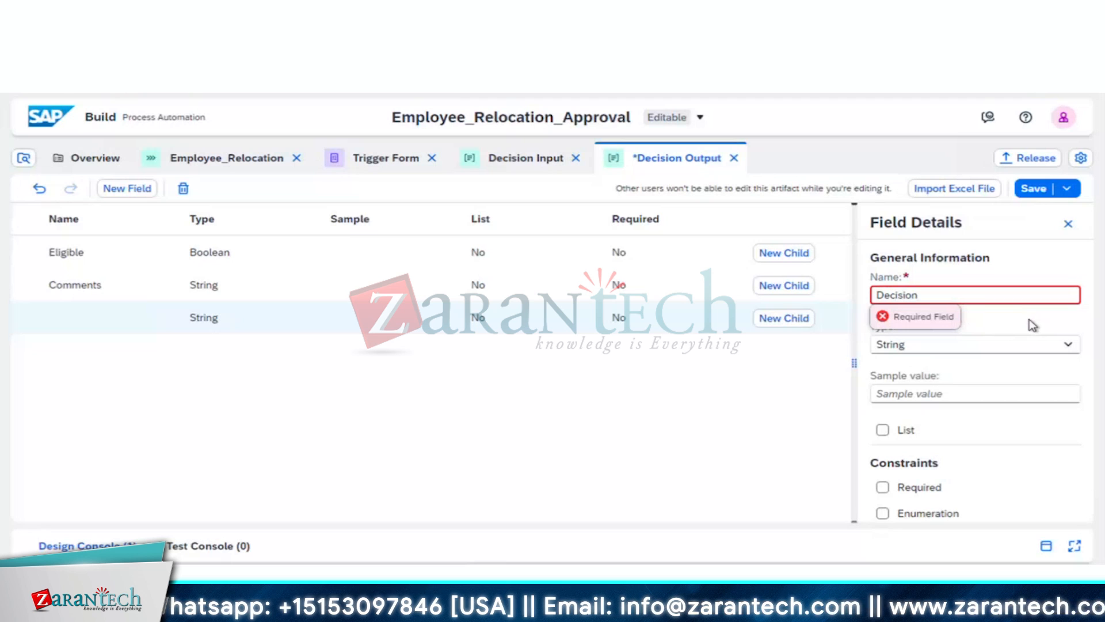
pyautogui.click(1068, 346)
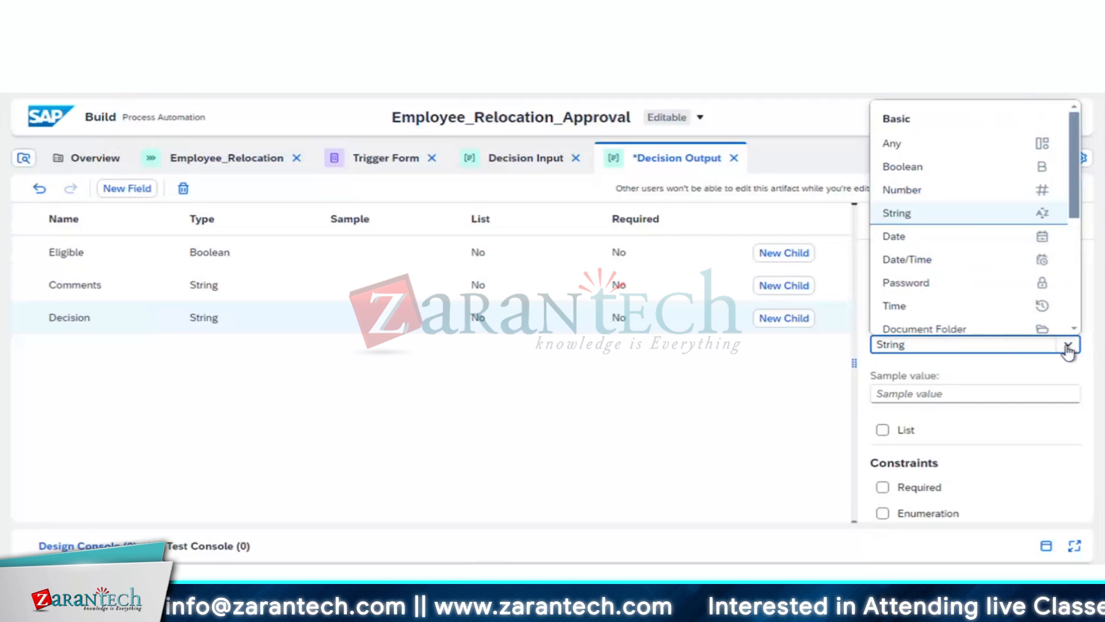
pyautogui.scroll(-3, 1007, 306)
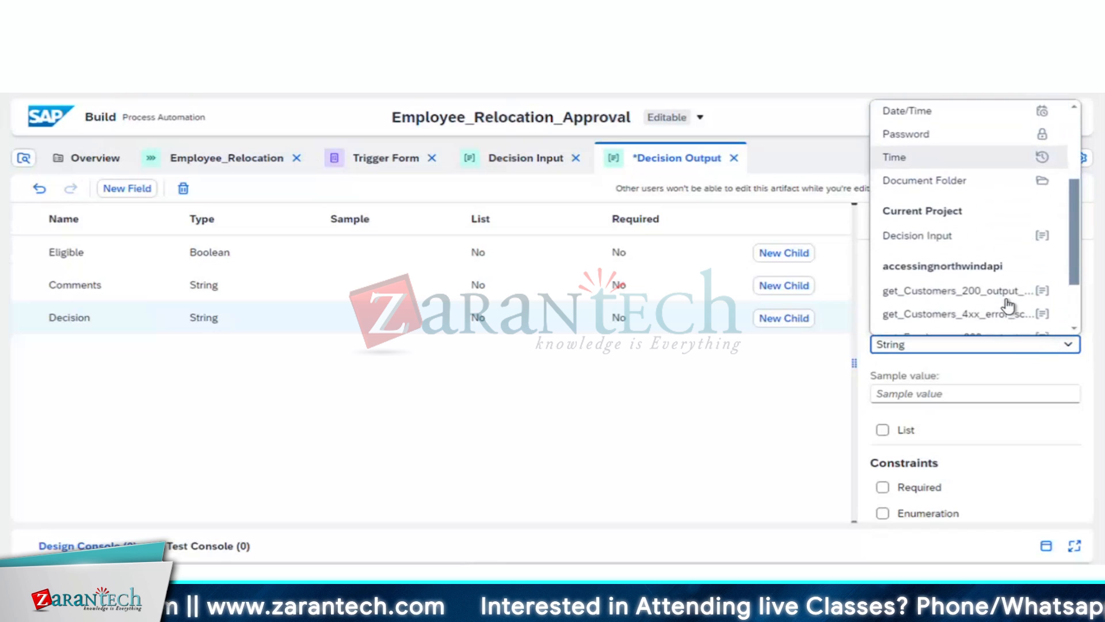
pyautogui.scroll(3, 1008, 305)
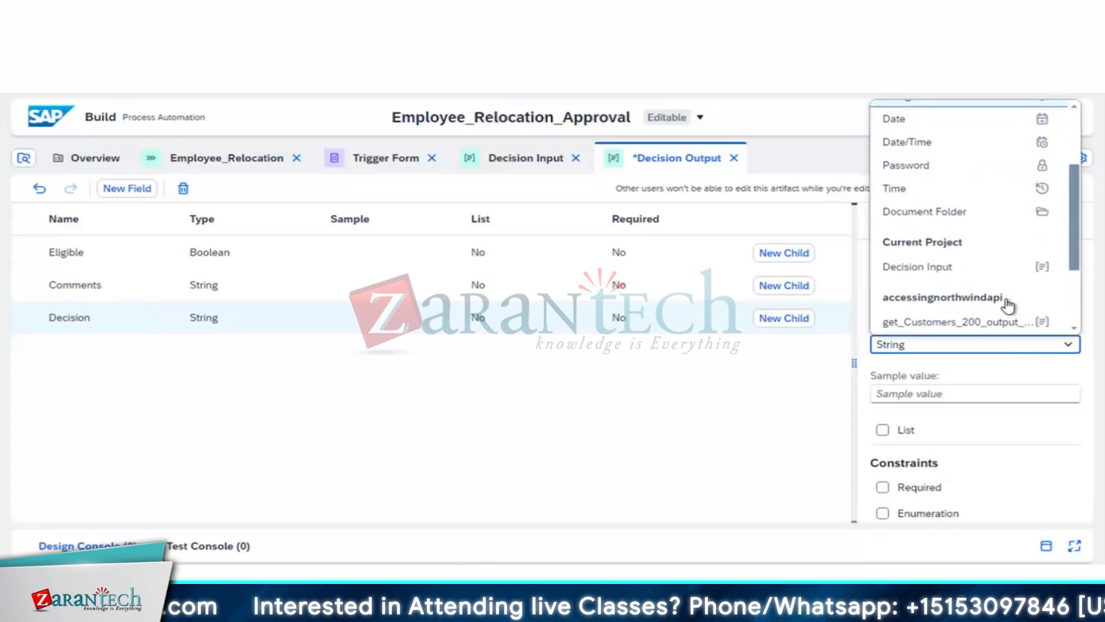
pyautogui.scroll(3, 1007, 304)
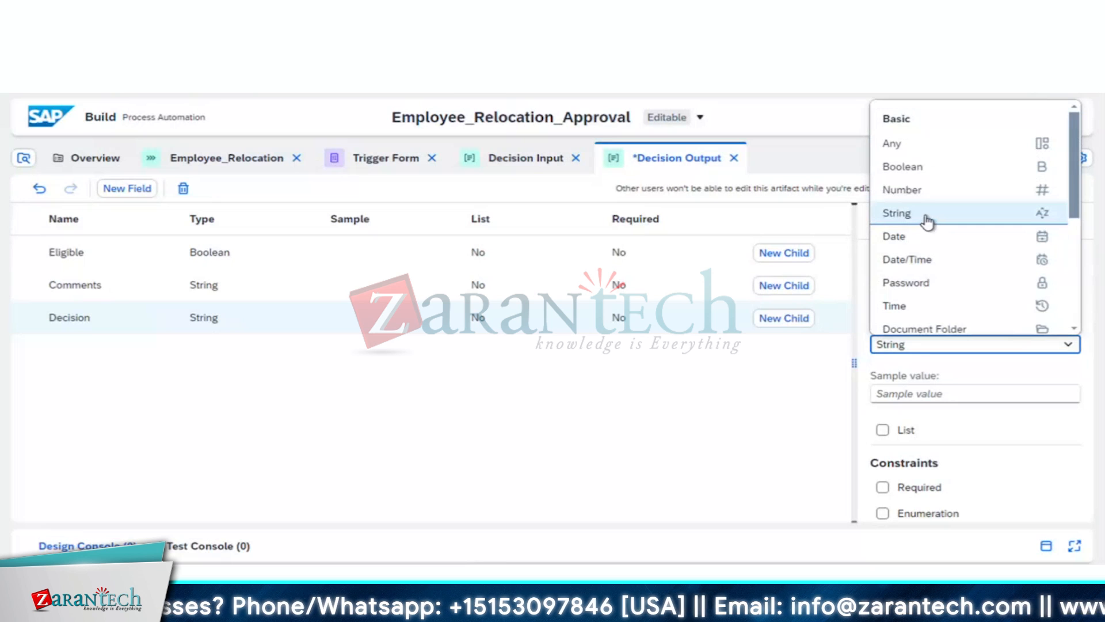
pyautogui.click(930, 225)
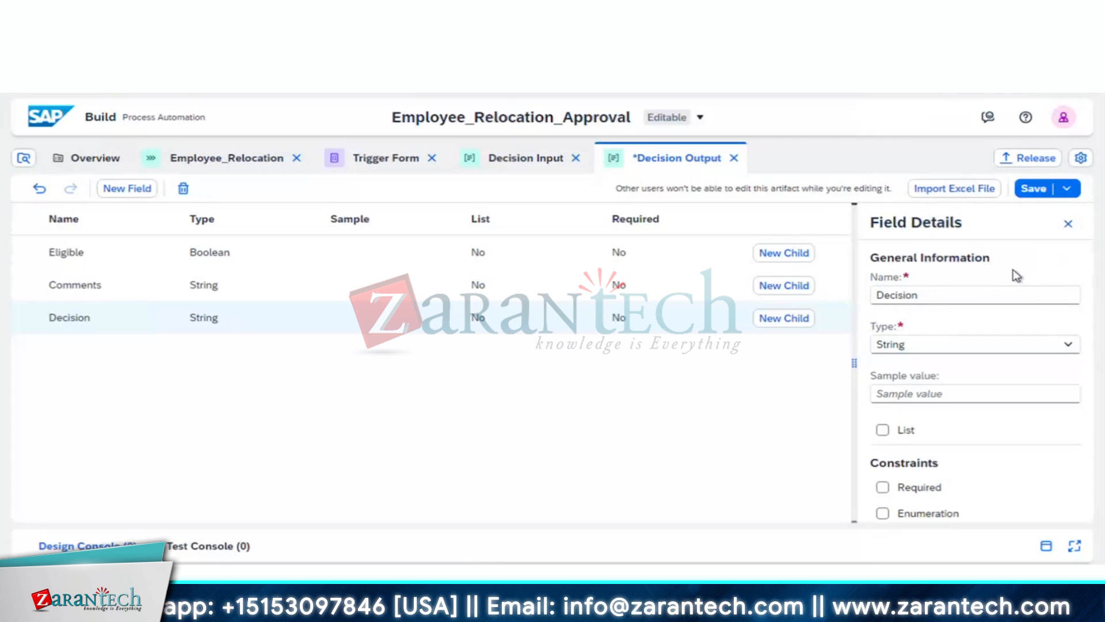
pyautogui.click(1041, 190)
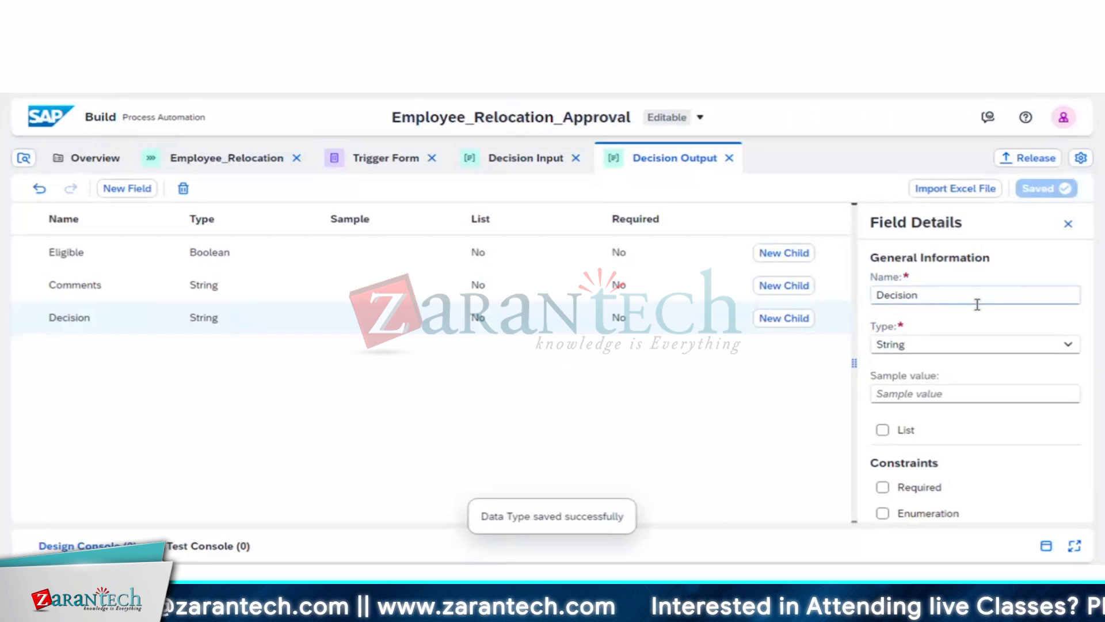
# - Insert a new blank decision named Relocation_Decision after the Get entity from Employees by key action in the Employee_Relocation process
pyautogui.click(237, 158)
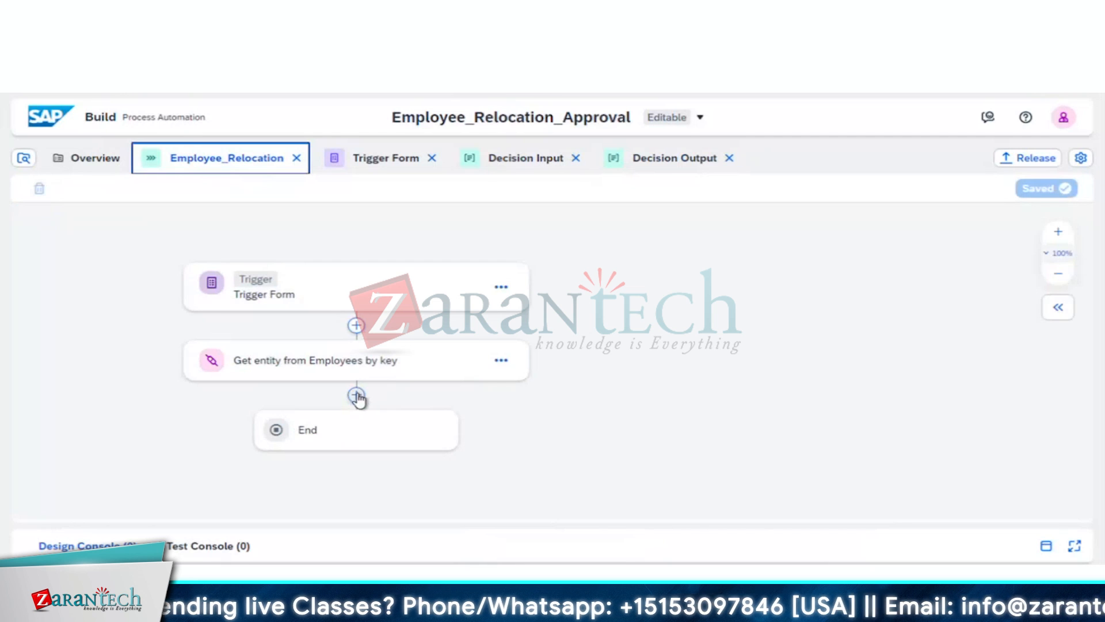
pyautogui.click(357, 396)
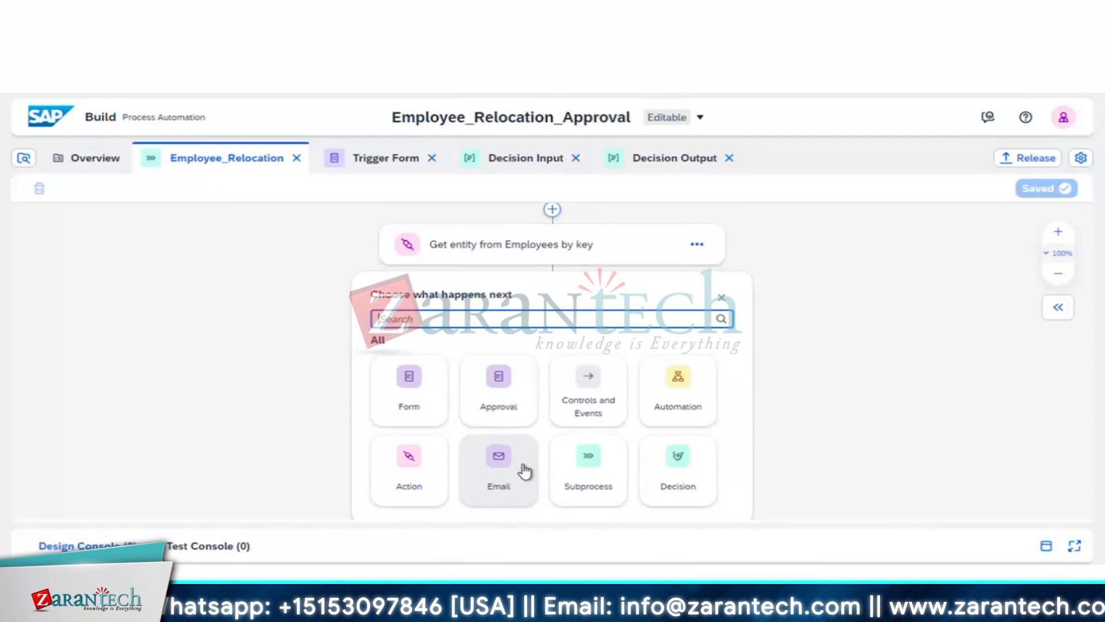
pyautogui.click(680, 470)
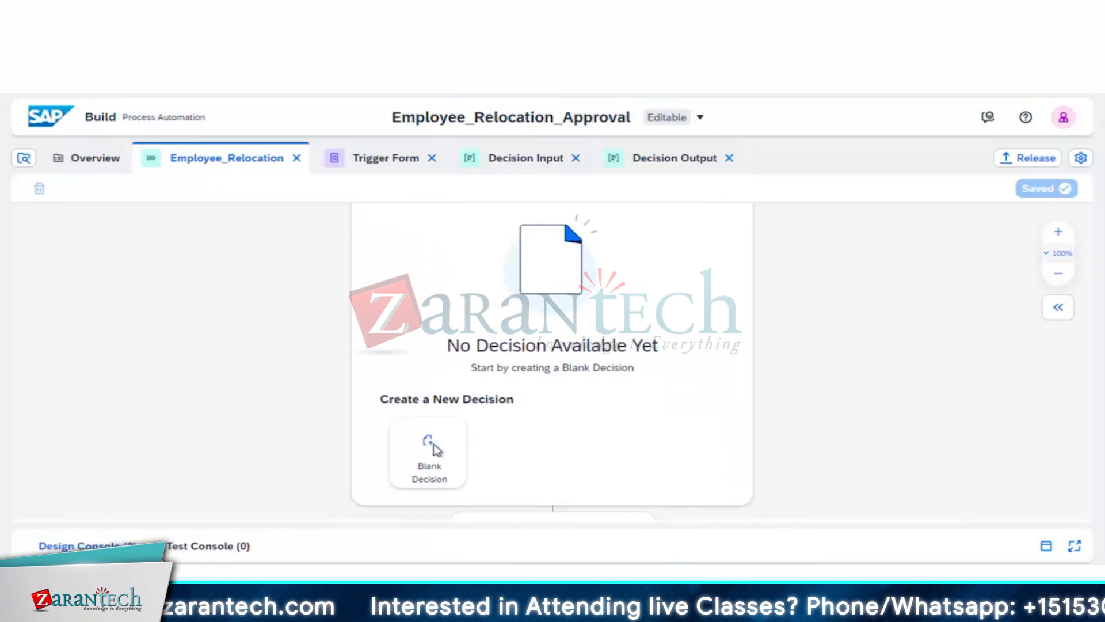
pyautogui.click(433, 447)
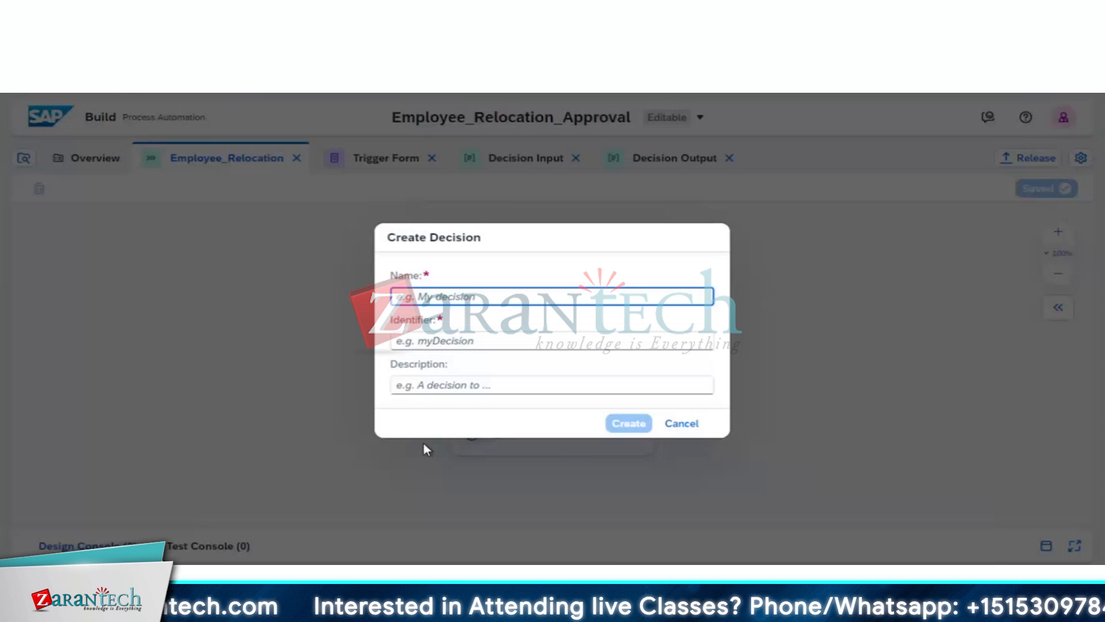
pyautogui.write('R')
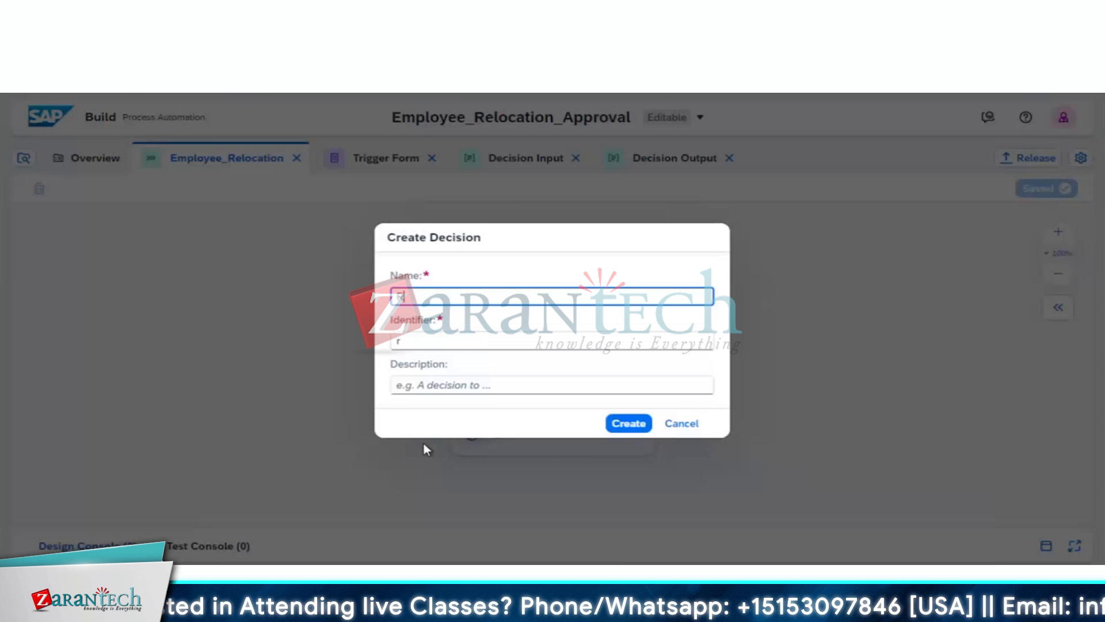
pyautogui.write('elocation')
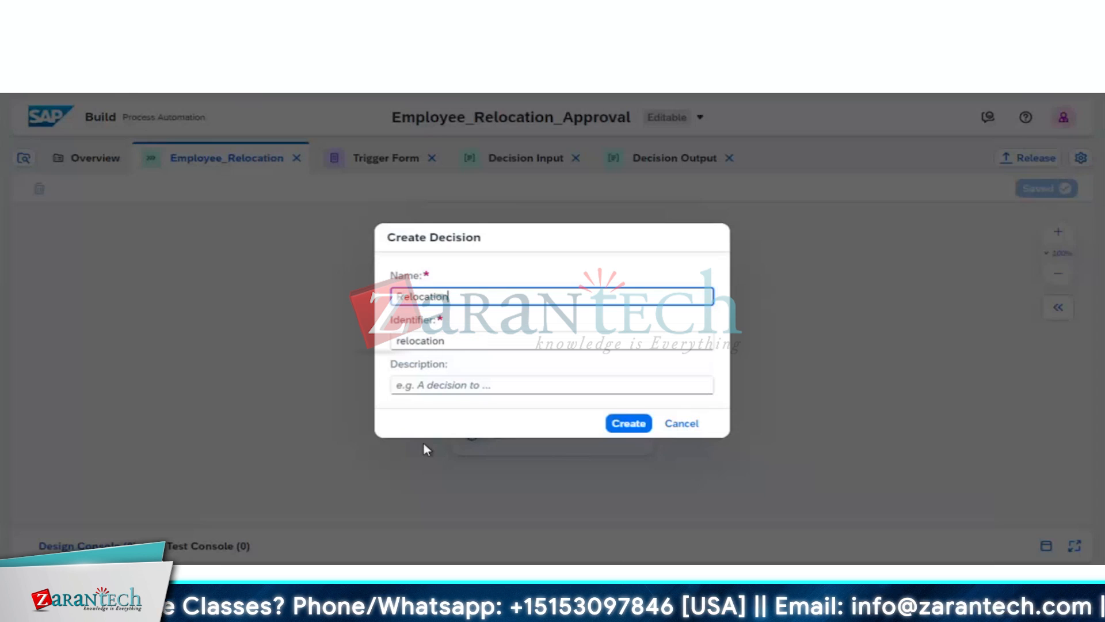
pyautogui.write('_D')
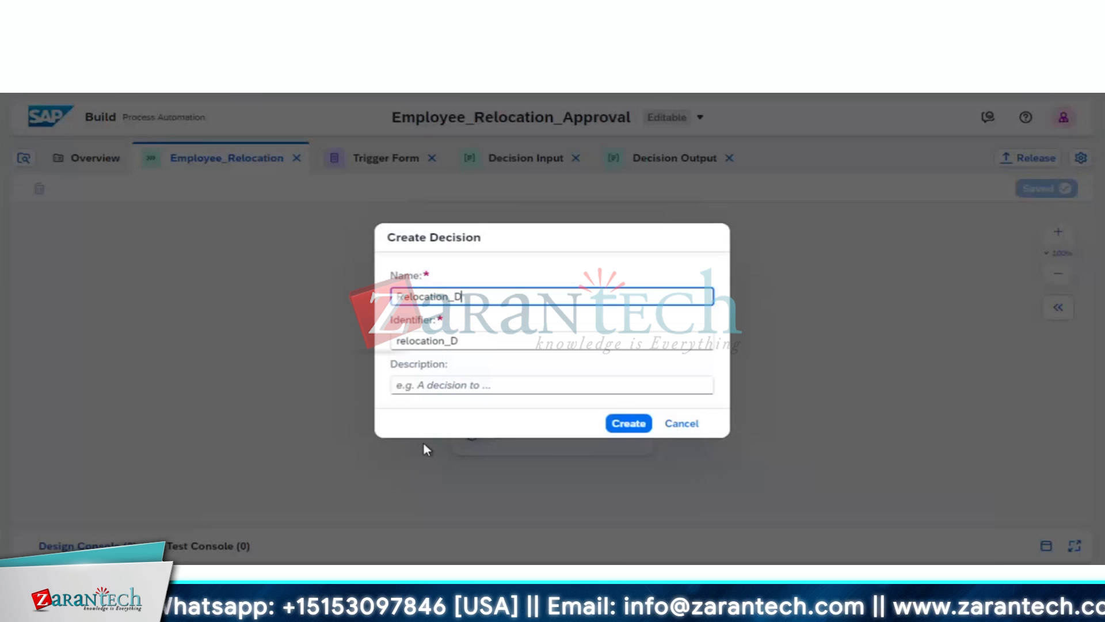
pyautogui.write('ecision')
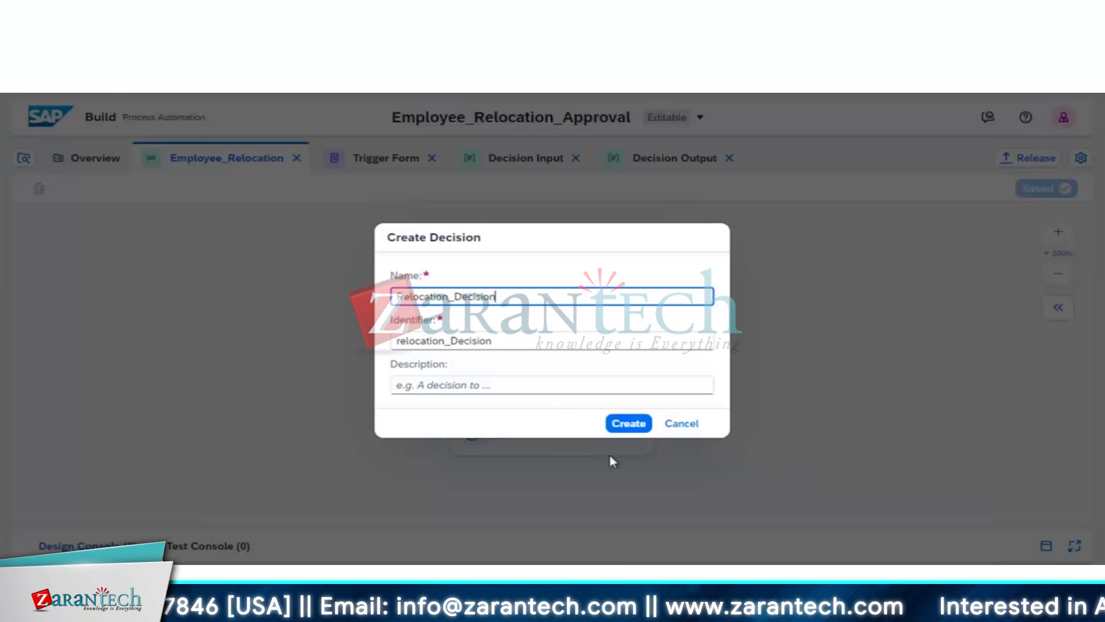
pyautogui.click(627, 425)
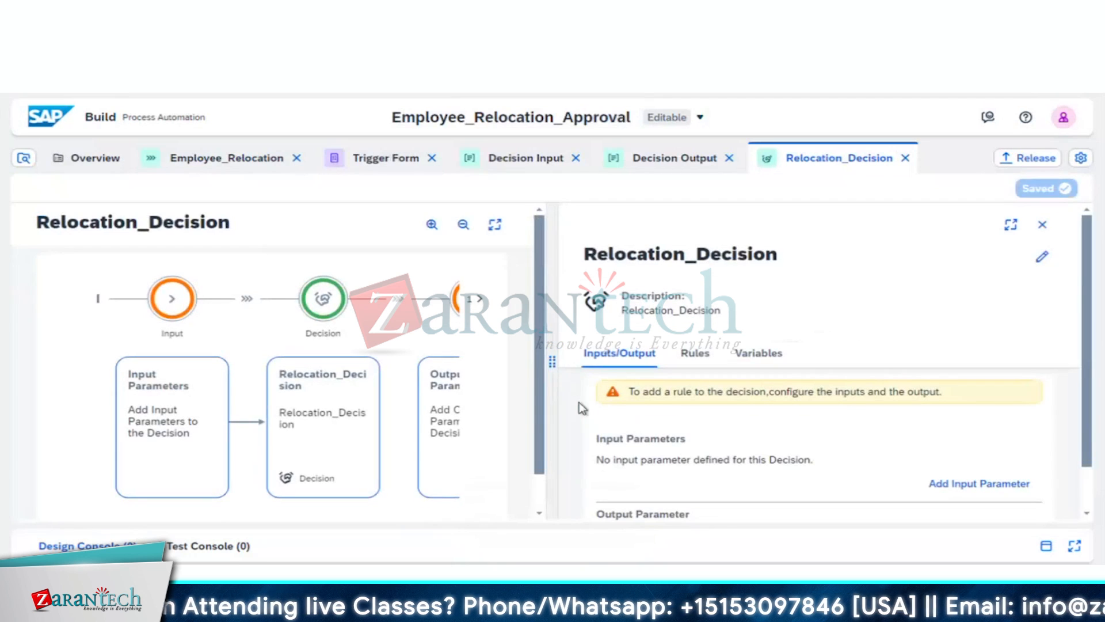
# - Widen the Relocation_Decision details pane and add an input parameter named Decision Input with type Decision Input
pyautogui.moveTo(553, 362); pyautogui.dragTo(261, 343)
pyautogui.scroll(-2, 655, 437)
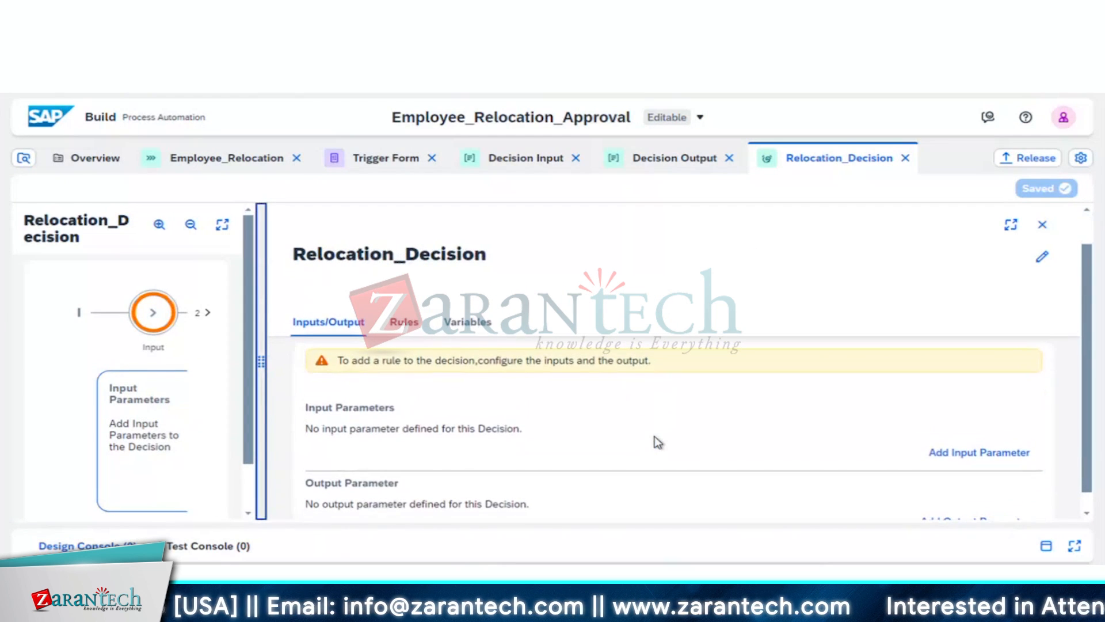
pyautogui.scroll(-1, 654, 436)
pyautogui.scroll(1, 654, 436)
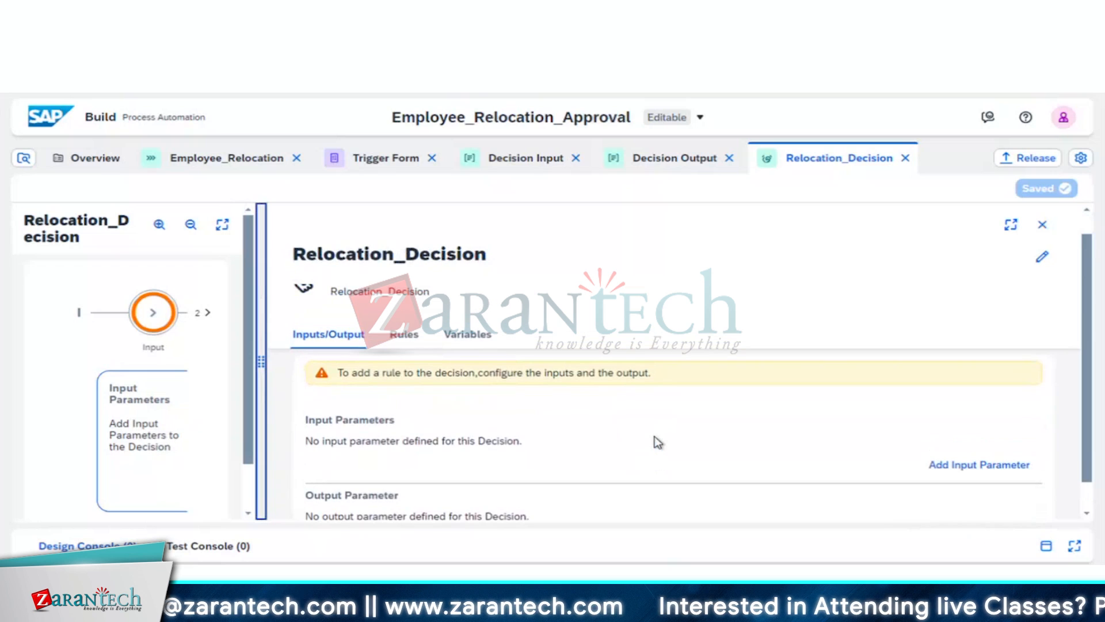
pyautogui.click(957, 465)
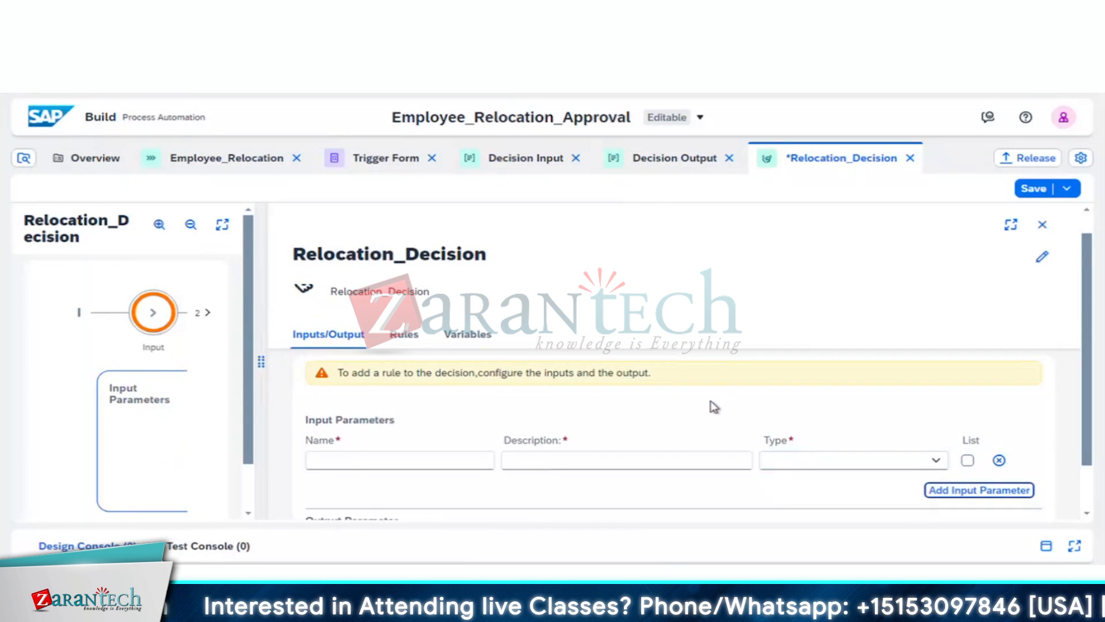
pyautogui.scroll(-1, 712, 407)
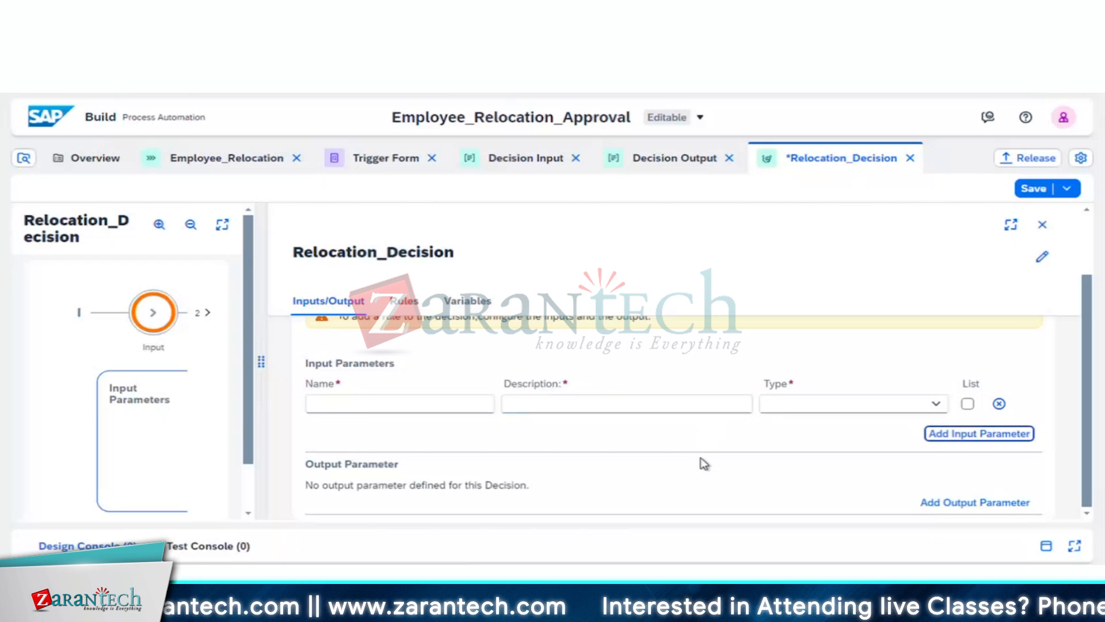
pyautogui.click(439, 402)
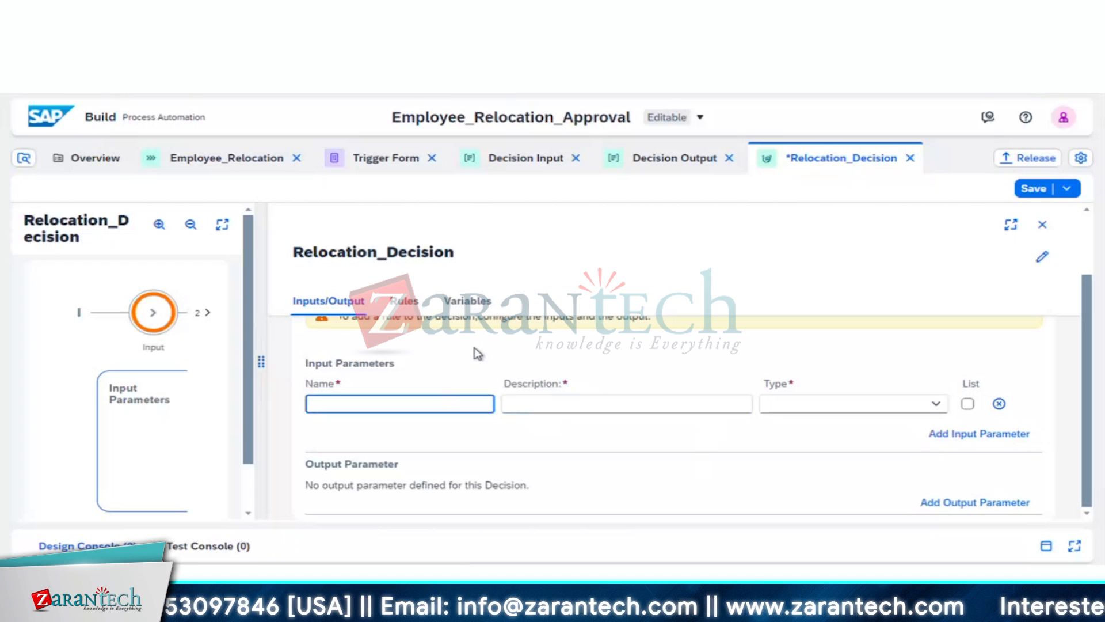
pyautogui.write('De')
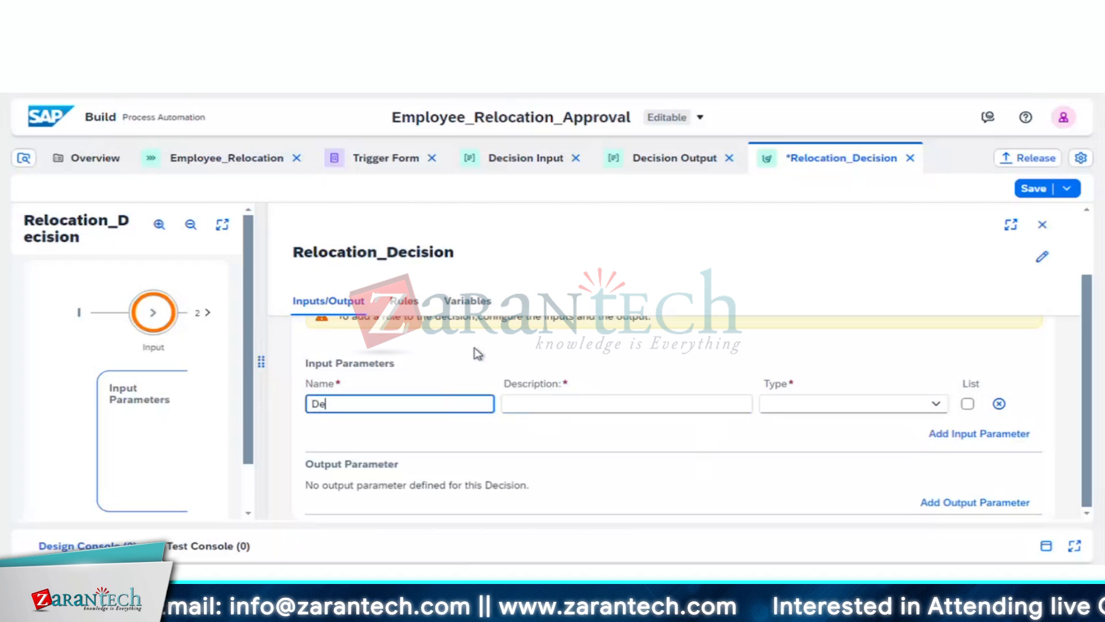
pyautogui.write('cision')
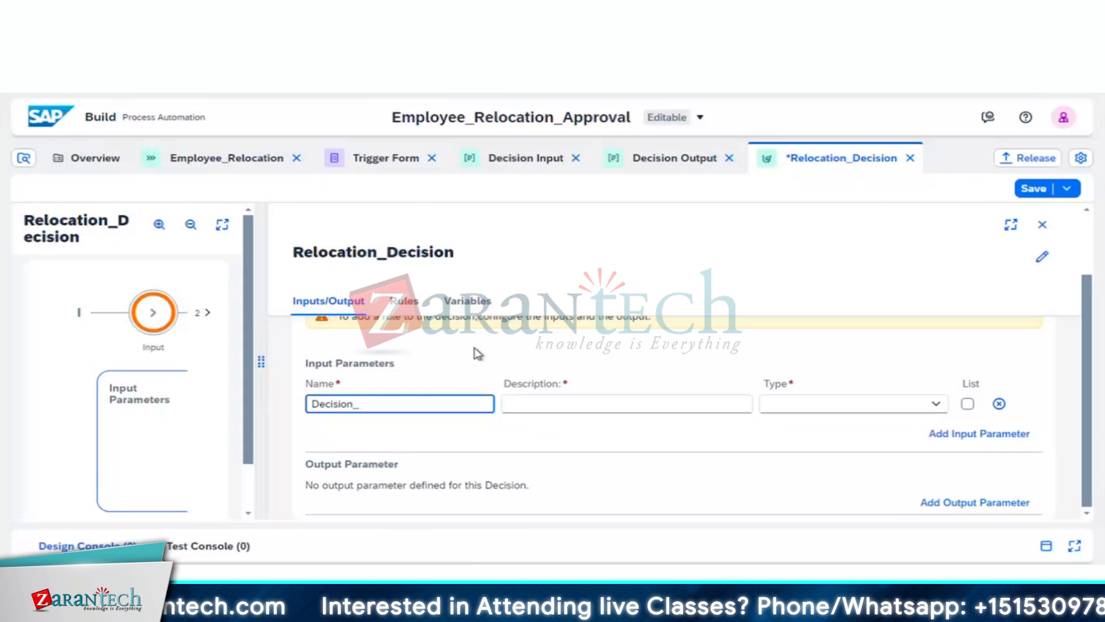
pyautogui.write(' Input')
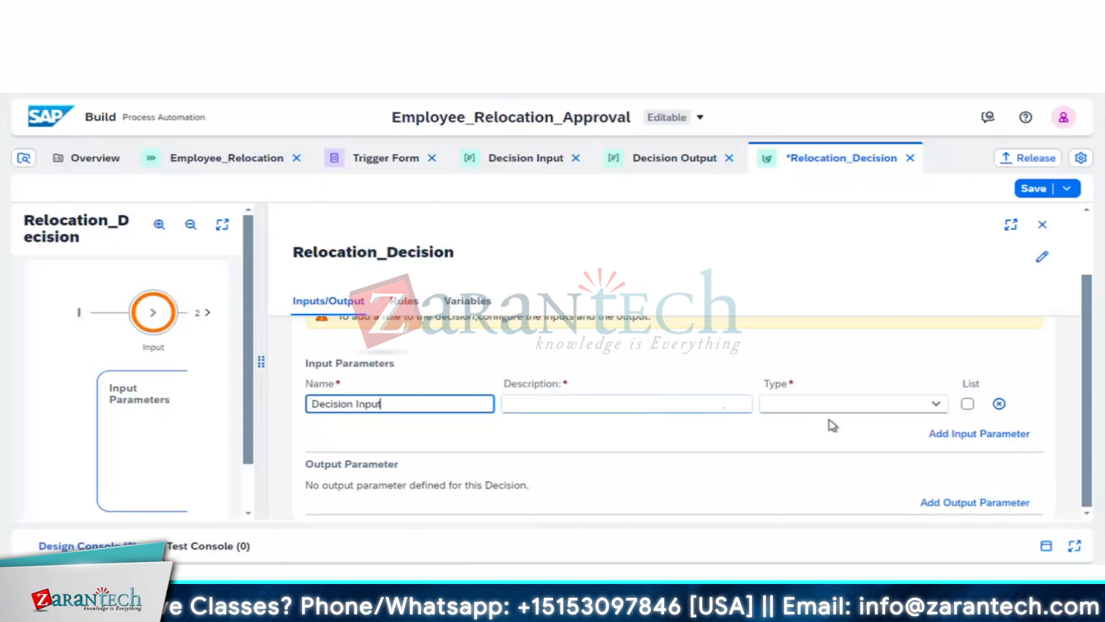
pyautogui.click(936, 404)
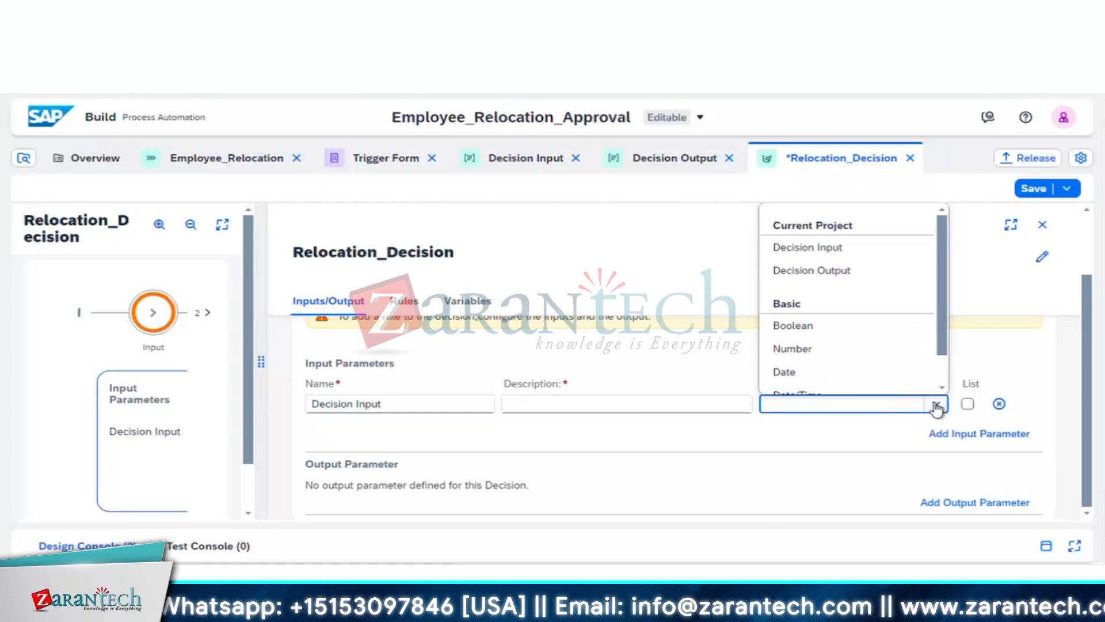
pyautogui.click(858, 247)
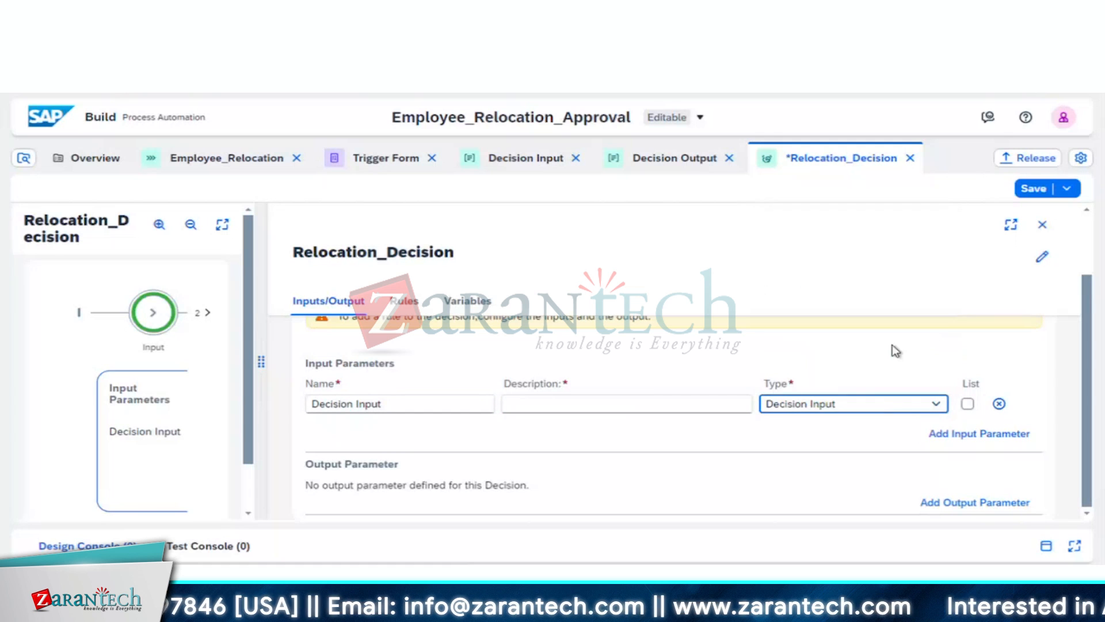
pyautogui.click(872, 362)
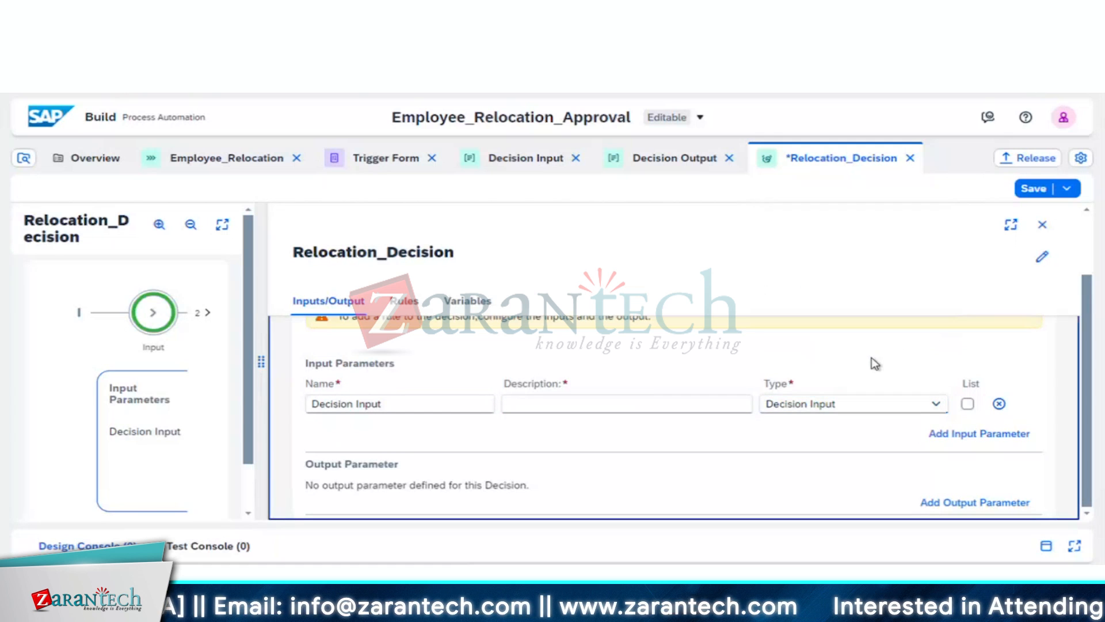
# - Add a blank output parameter and set the input parameter's description to "Input for a decision table"
pyautogui.click(980, 504)
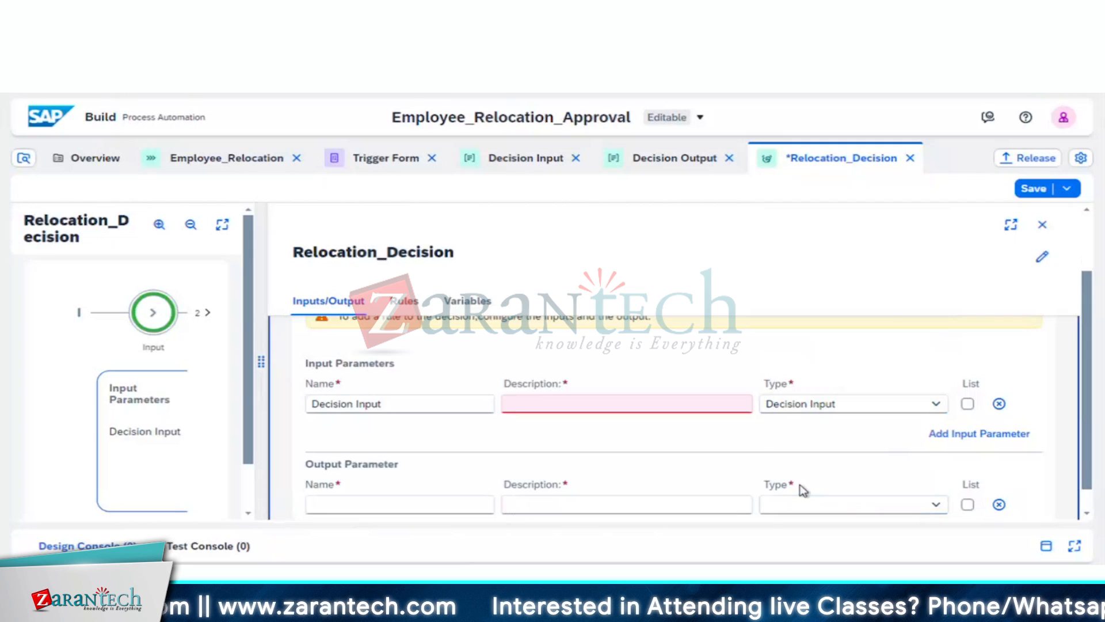
pyautogui.scroll(-1, 803, 490)
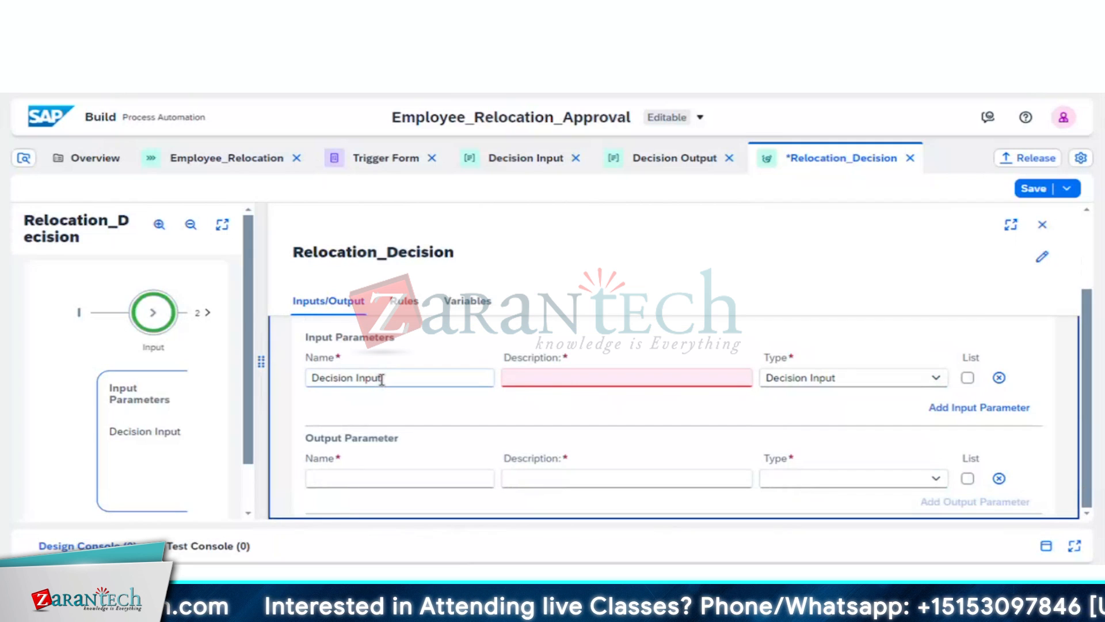
pyautogui.click(528, 378)
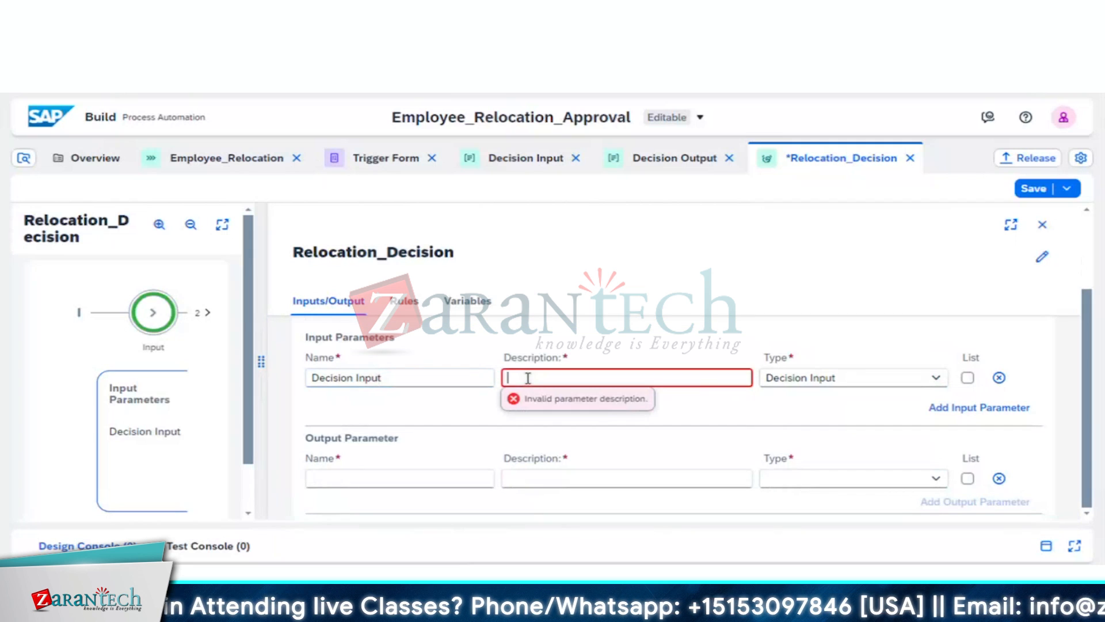
pyautogui.write('Inpu')
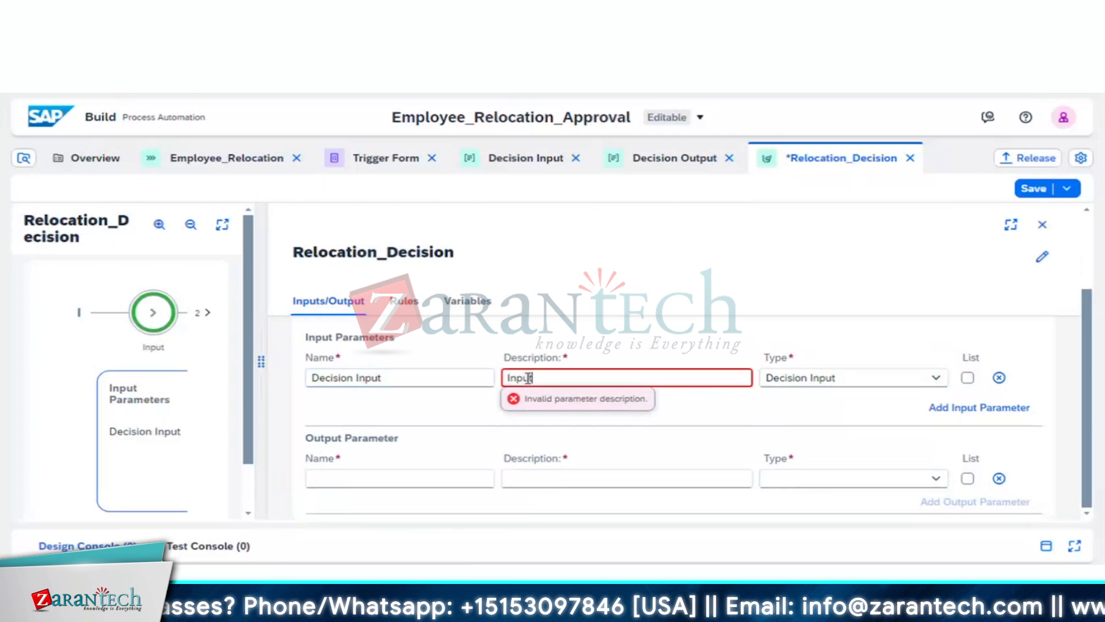
pyautogui.write('t for a ')
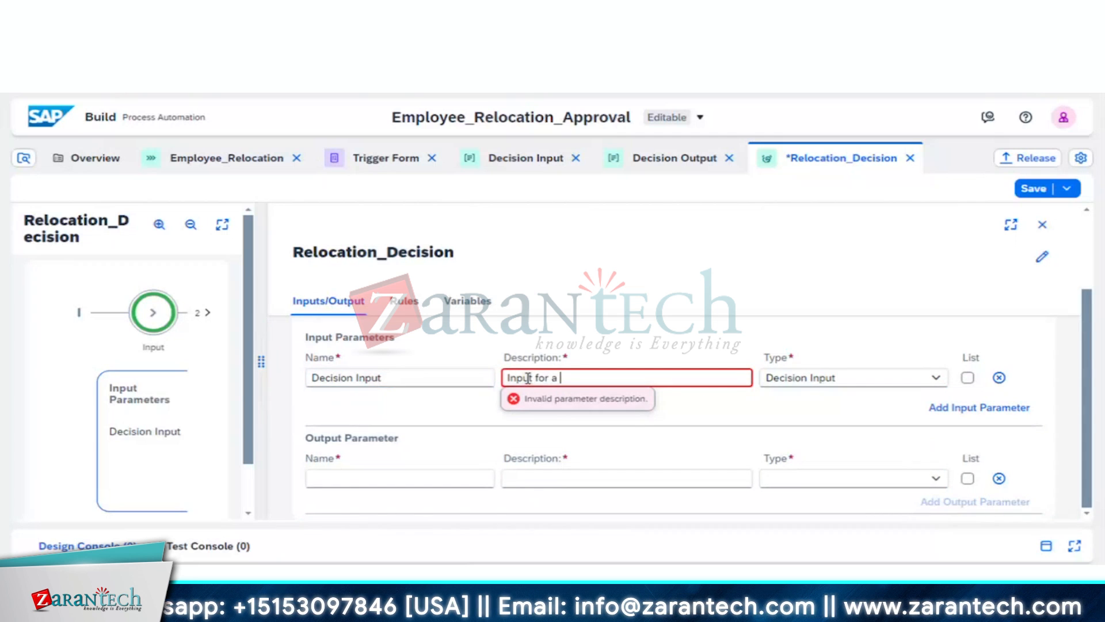
pyautogui.write('decision')
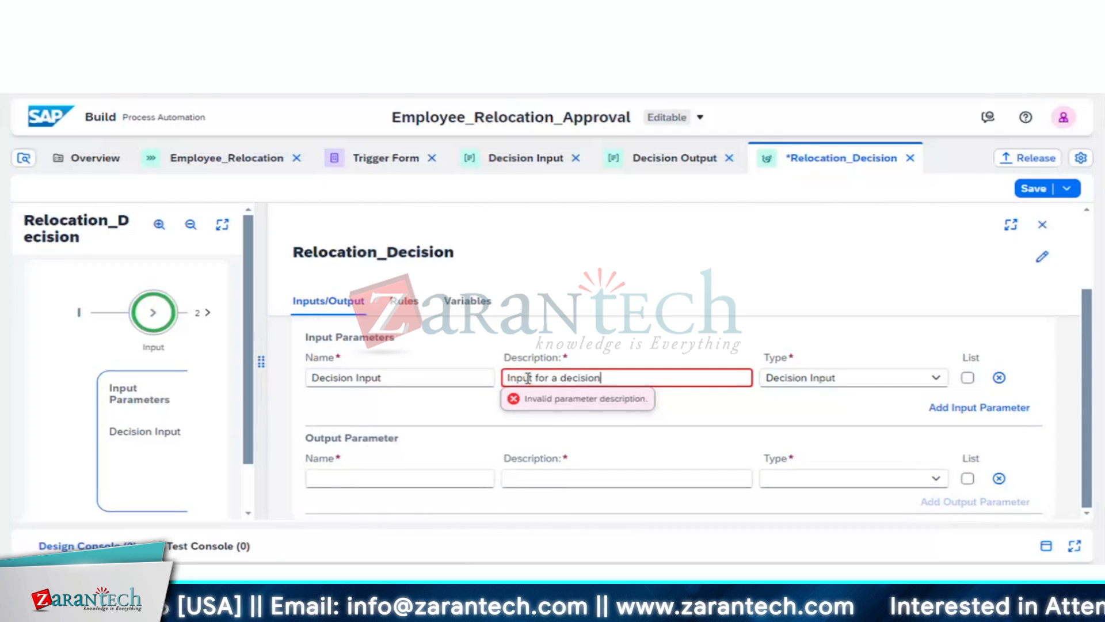
pyautogui.write(' table')
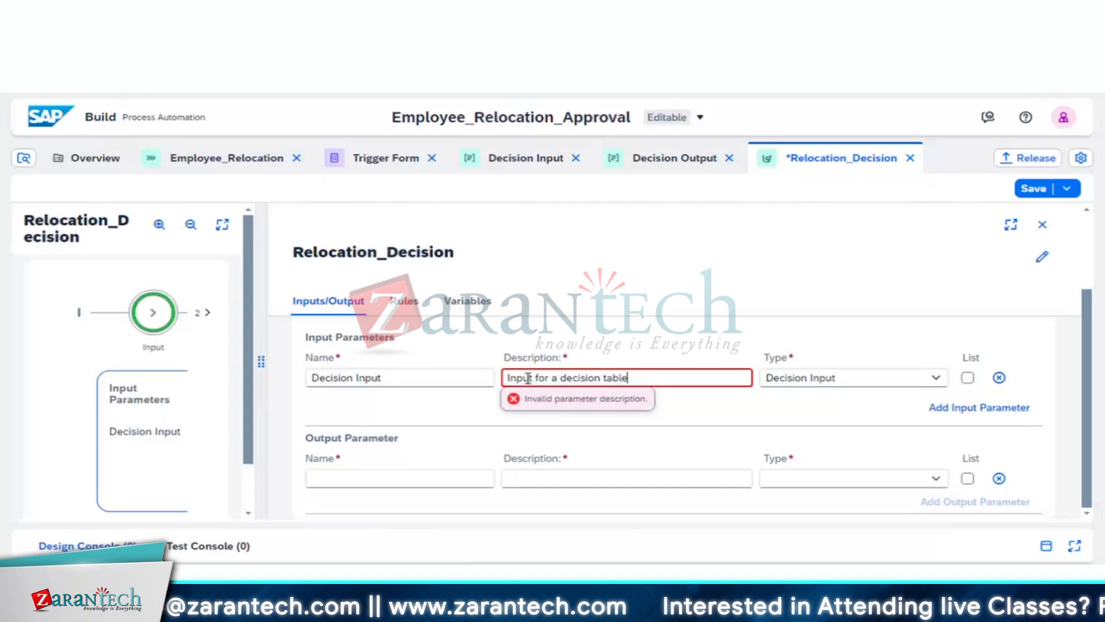
pyautogui.click(665, 332)
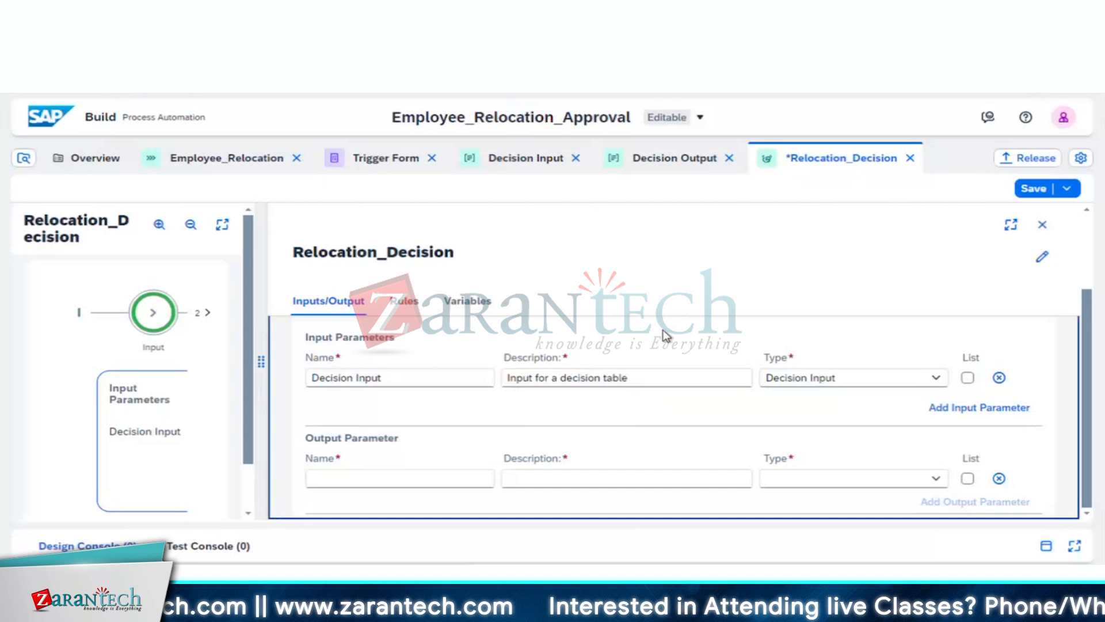
# - Name the output parameter of Relocation_Decision "Decision Output"
pyautogui.click(398, 479)
pyautogui.write('Out')
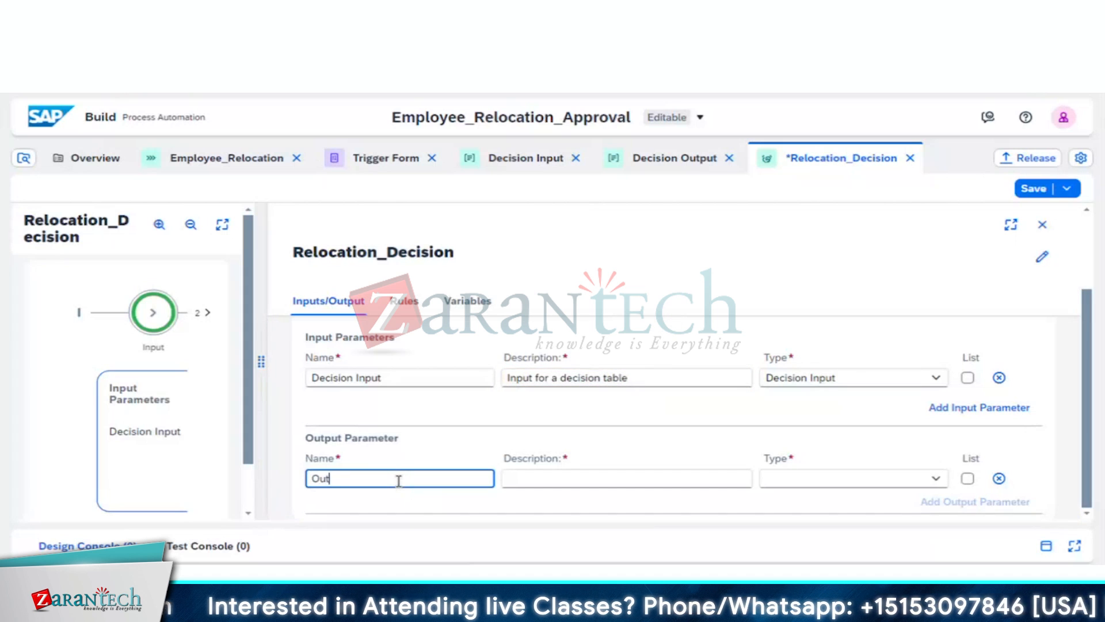
pyautogui.write('put')
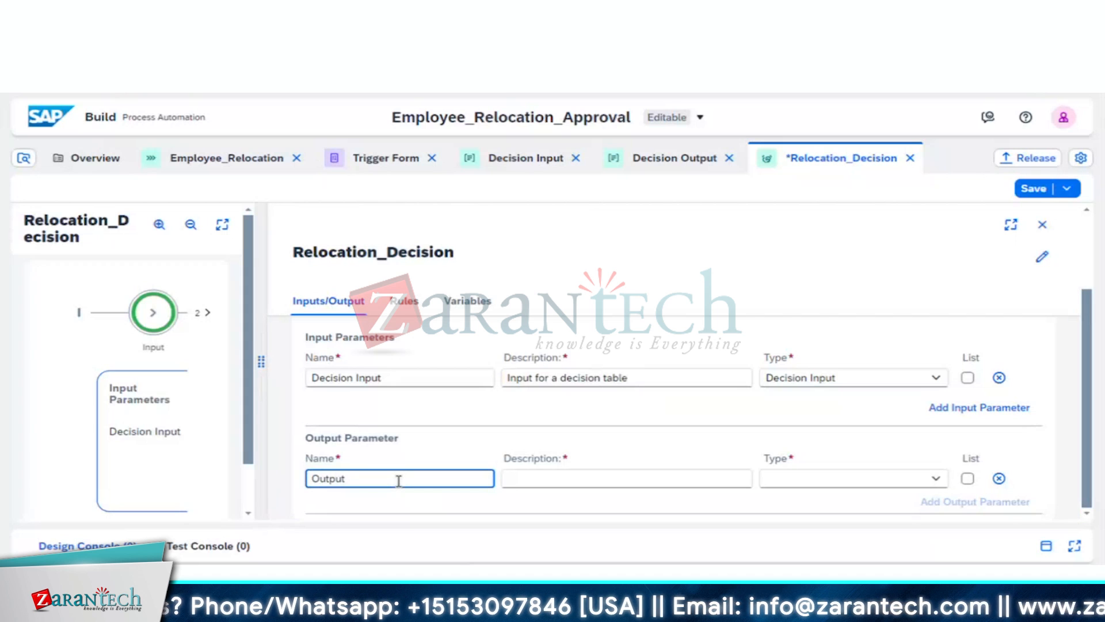
pyautogui.press('Left')
pyautogui.press('Left')
pyautogui.press('Left')
pyautogui.press('Left')
pyautogui.press('Left')
pyautogui.press('Left')
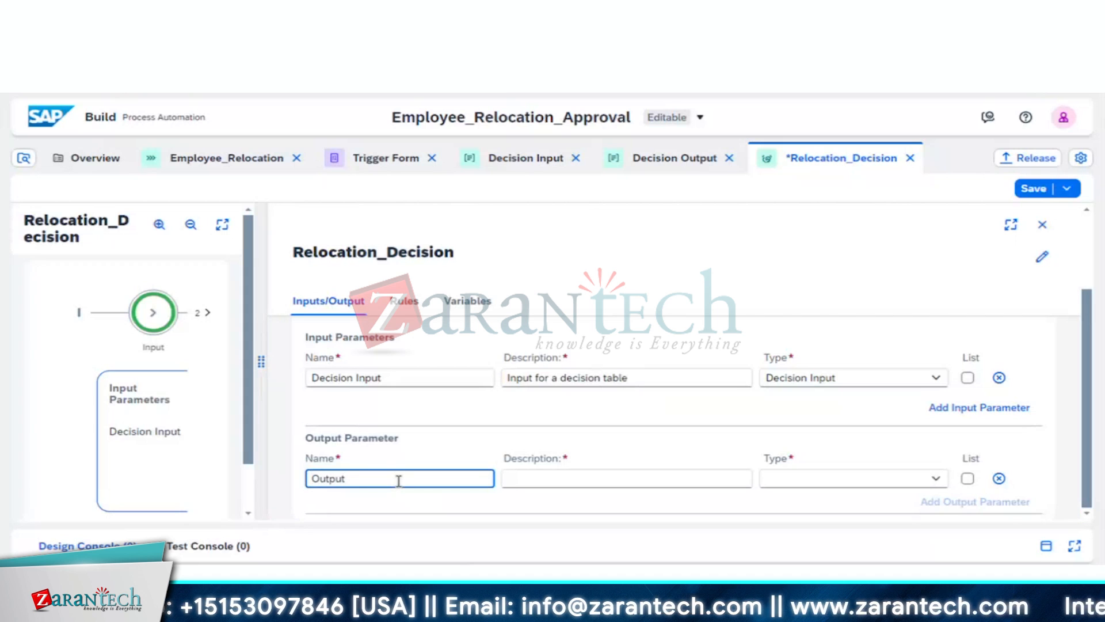
pyautogui.write('Decision')
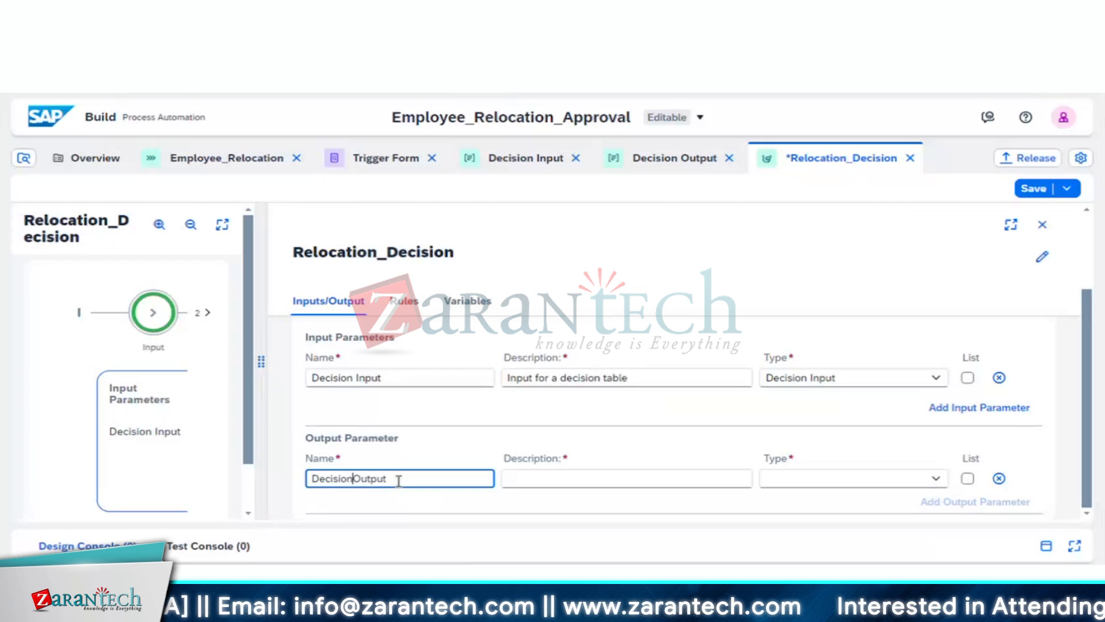
# - Describe the output parameter as "Output for a decision table" and set its type to Decision Output
pyautogui.click(527, 479)
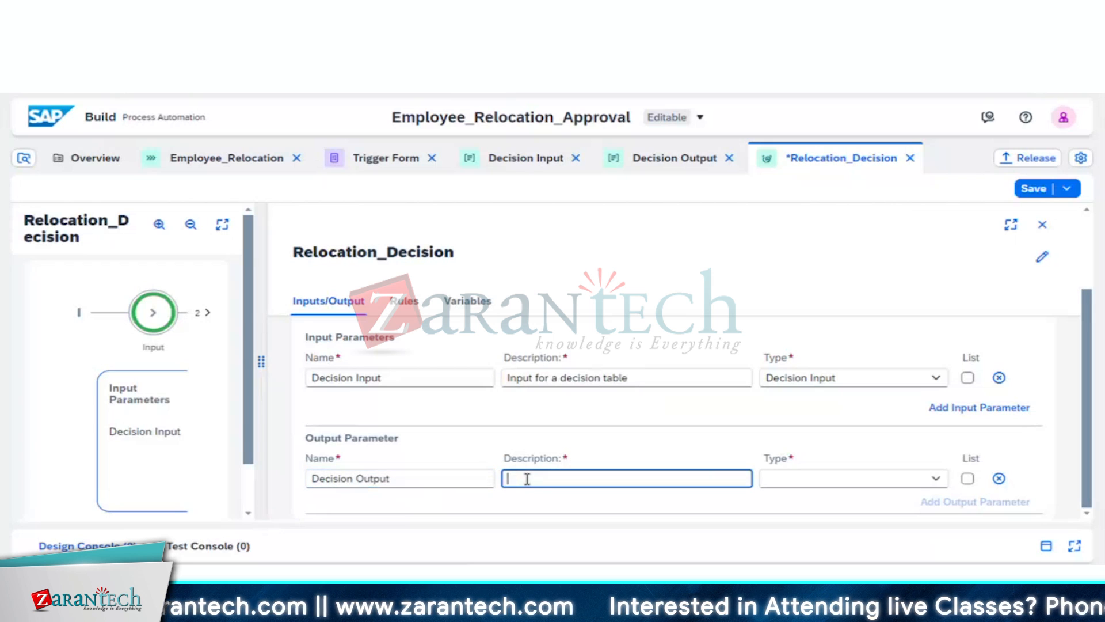
pyautogui.write('Outpu')
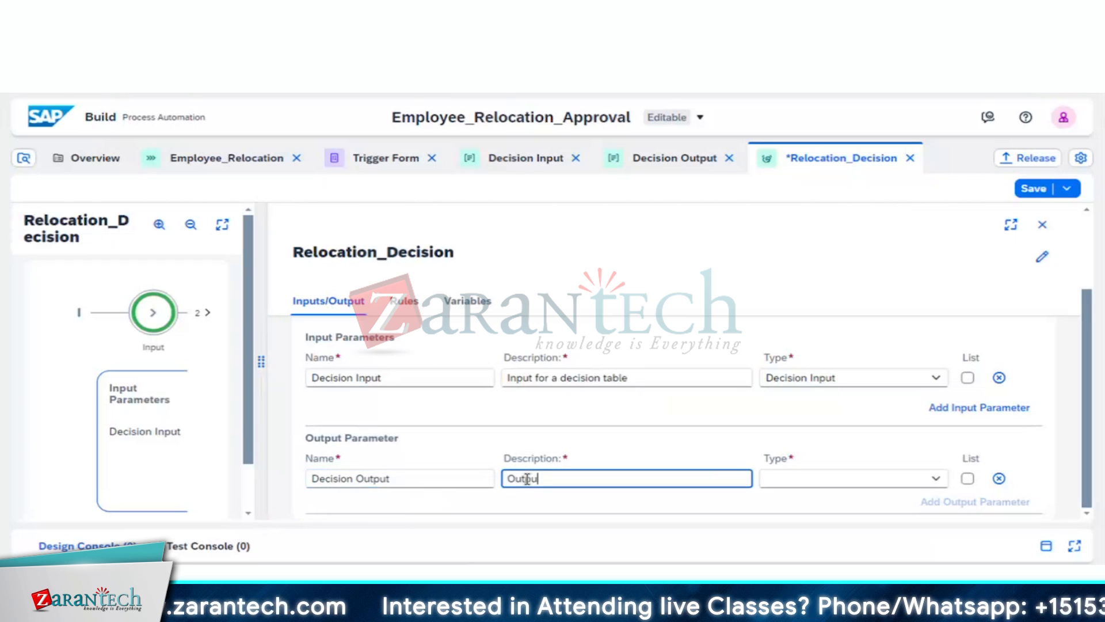
pyautogui.write('t for a ')
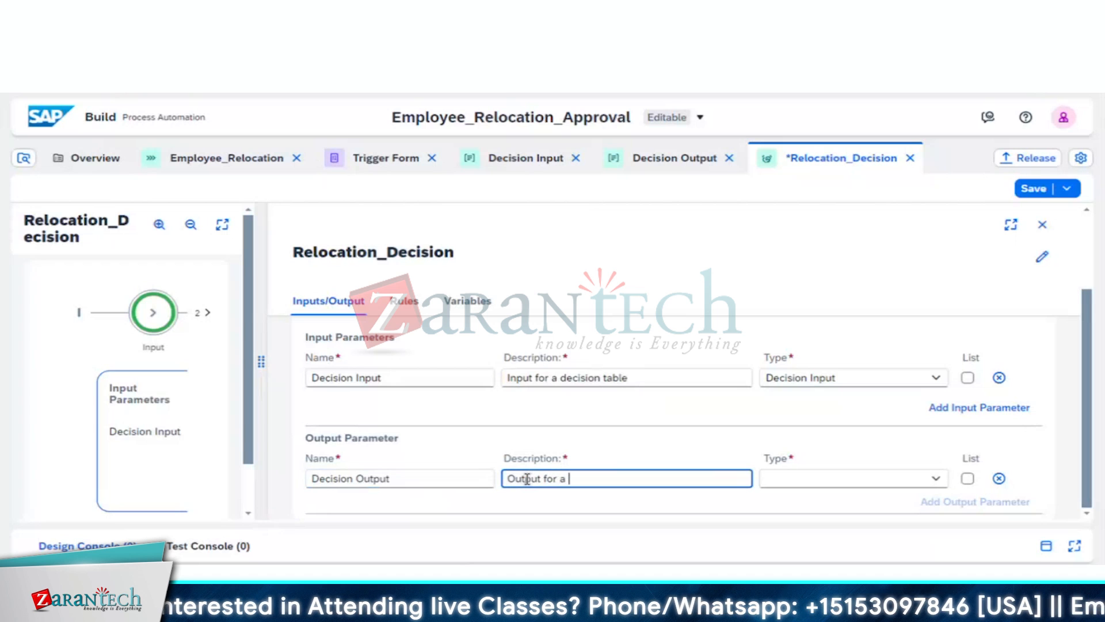
pyautogui.write('decisio')
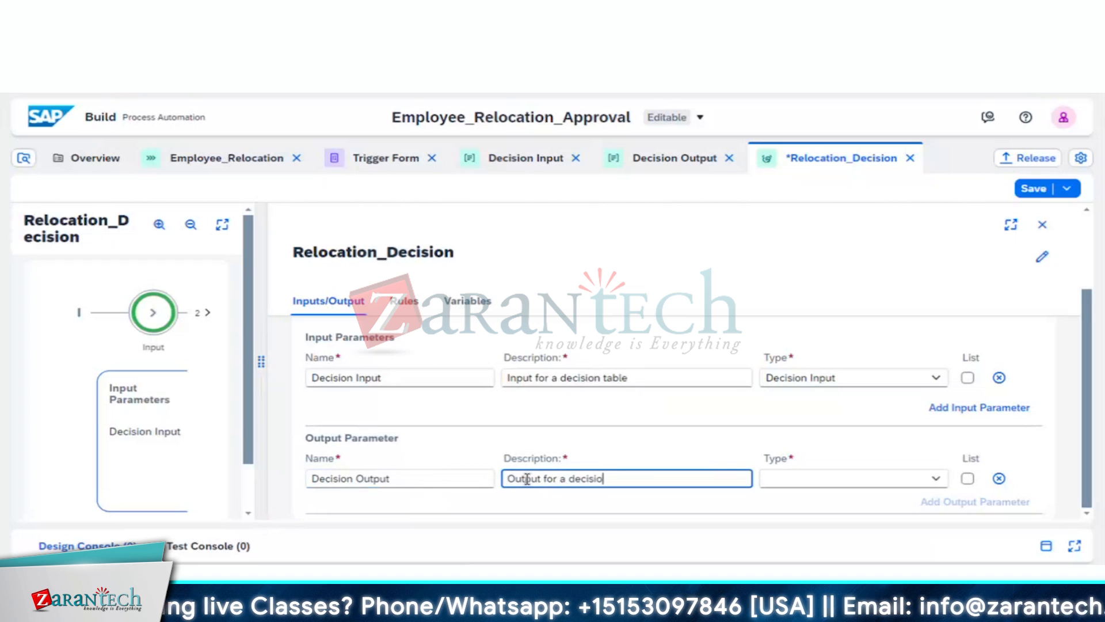
pyautogui.write('n table')
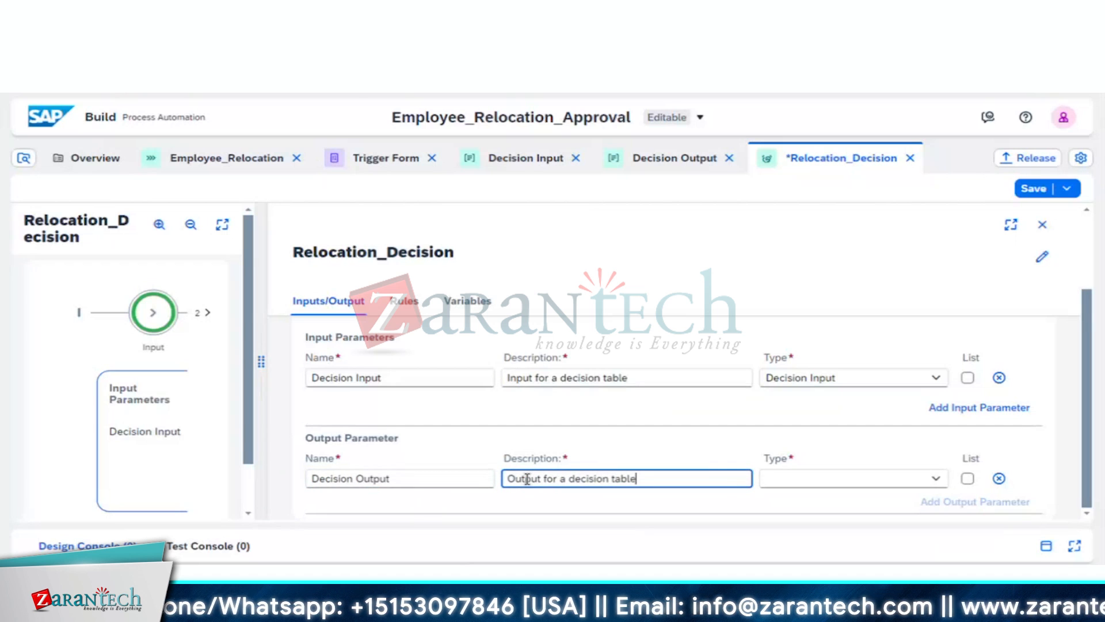
pyautogui.click(936, 480)
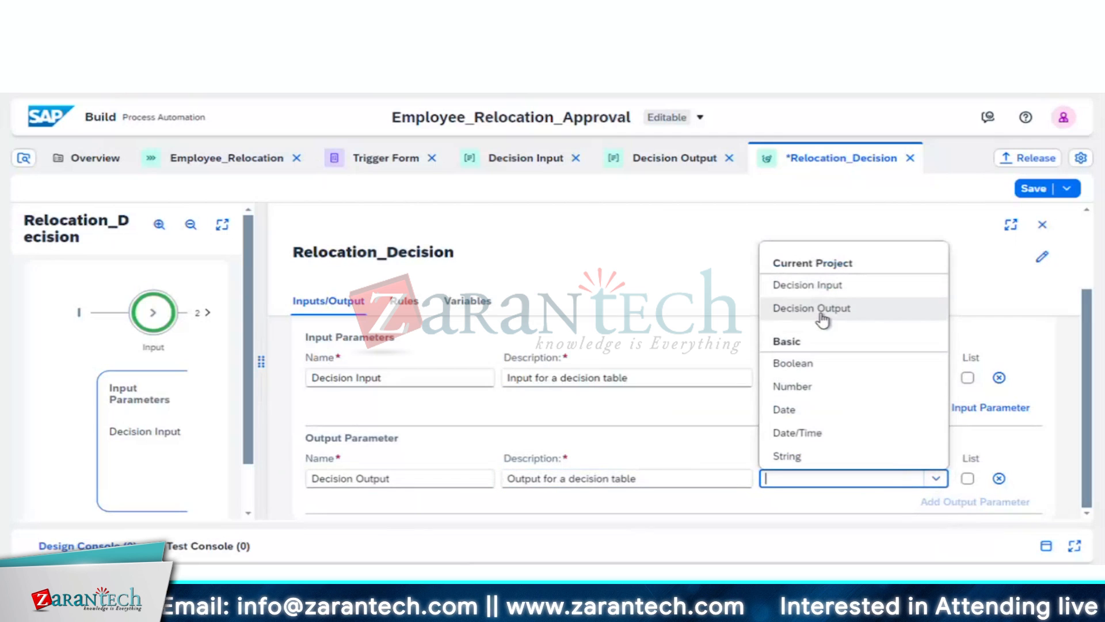
pyautogui.click(822, 311)
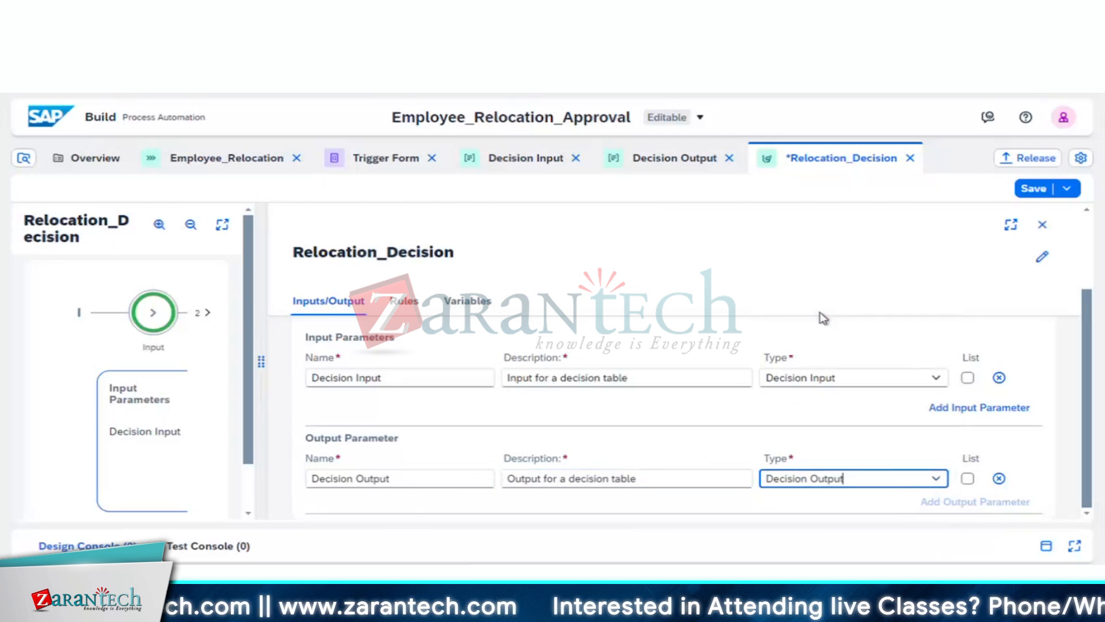
# - Rename the input and output parameters to Decision_Input and Decision_Output, replacing the spaces with underscores
pyautogui.click(357, 378)
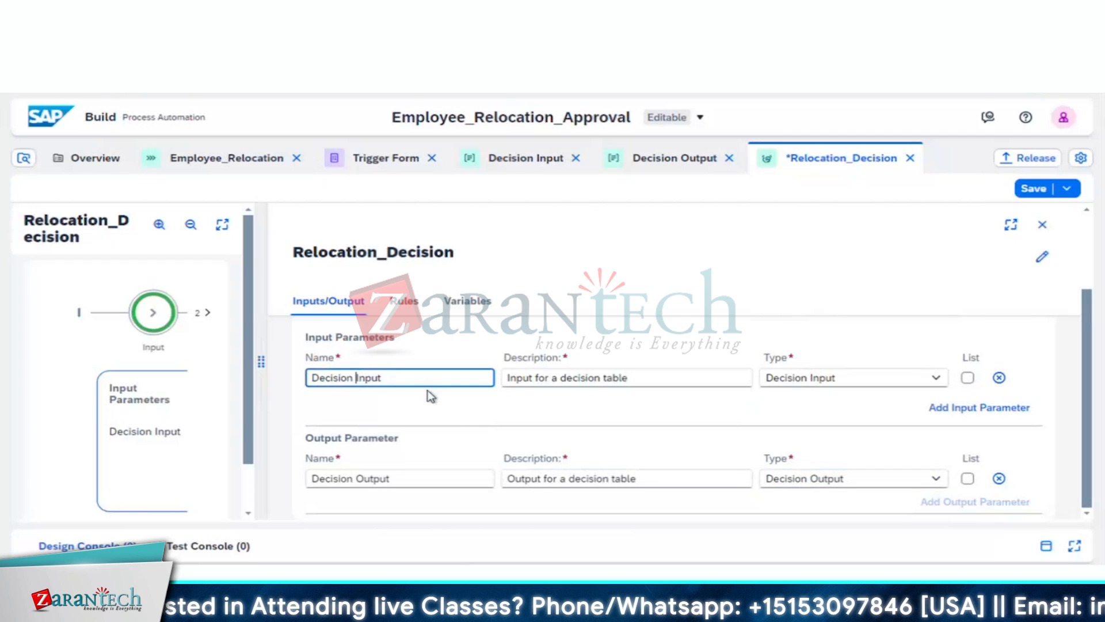
pyautogui.press('BackSpace')
pyautogui.write('_')
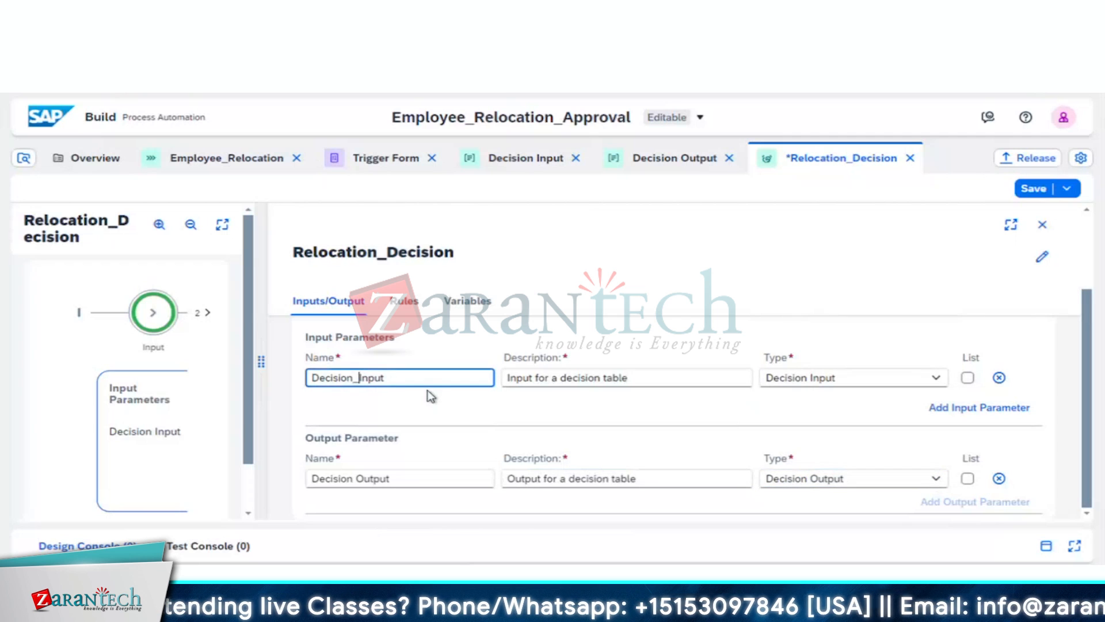
pyautogui.click(357, 477)
pyautogui.press('BackSpace')
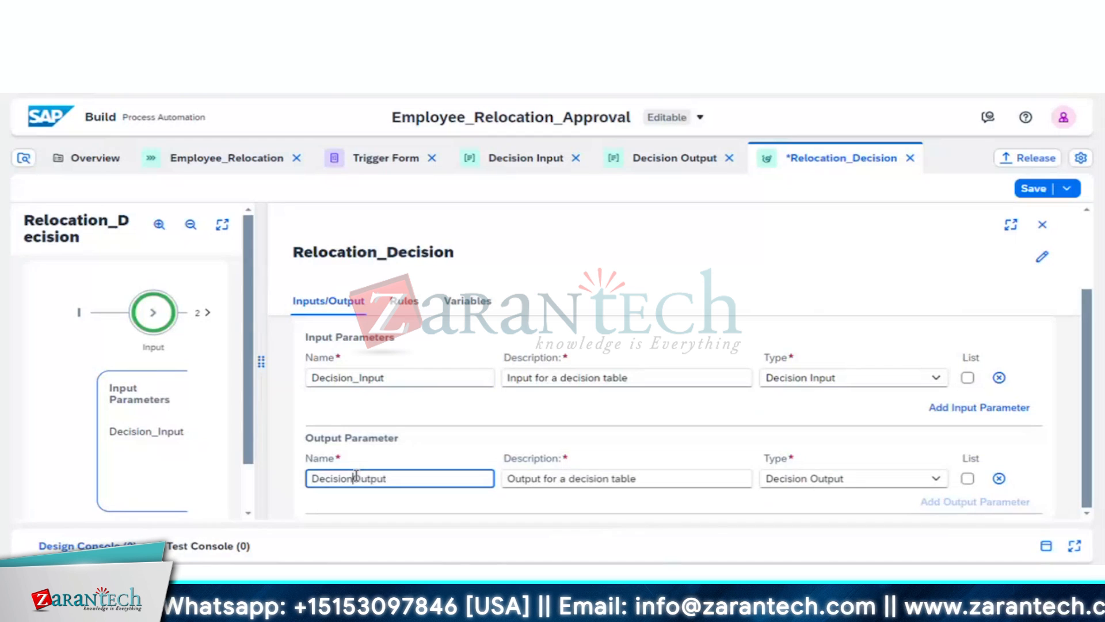
pyautogui.write('_')
pyautogui.click(537, 424)
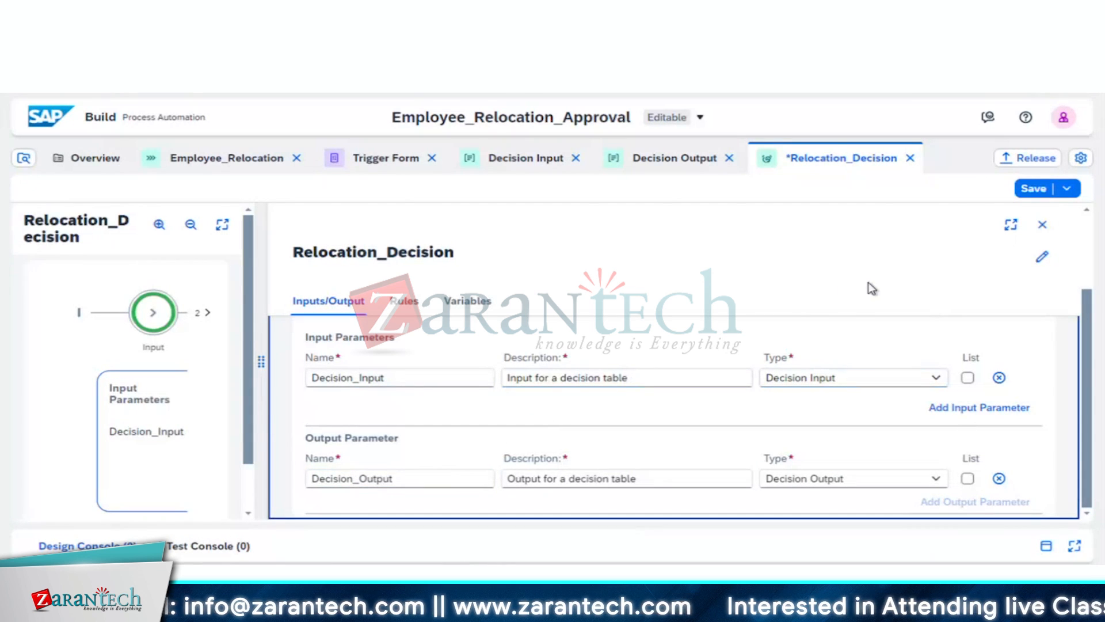
# - Create a new decision table rule for Relocation_Decision and name it Employee_Relocation_Determination
pyautogui.click(397, 302)
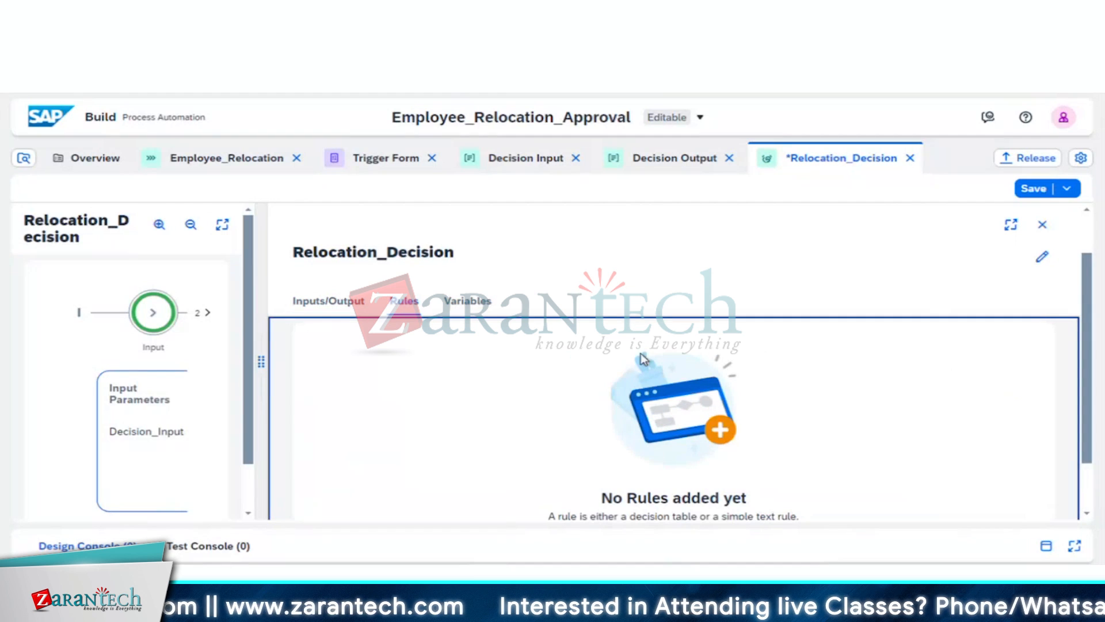
pyautogui.scroll(-1, 636, 482)
pyautogui.click(674, 490)
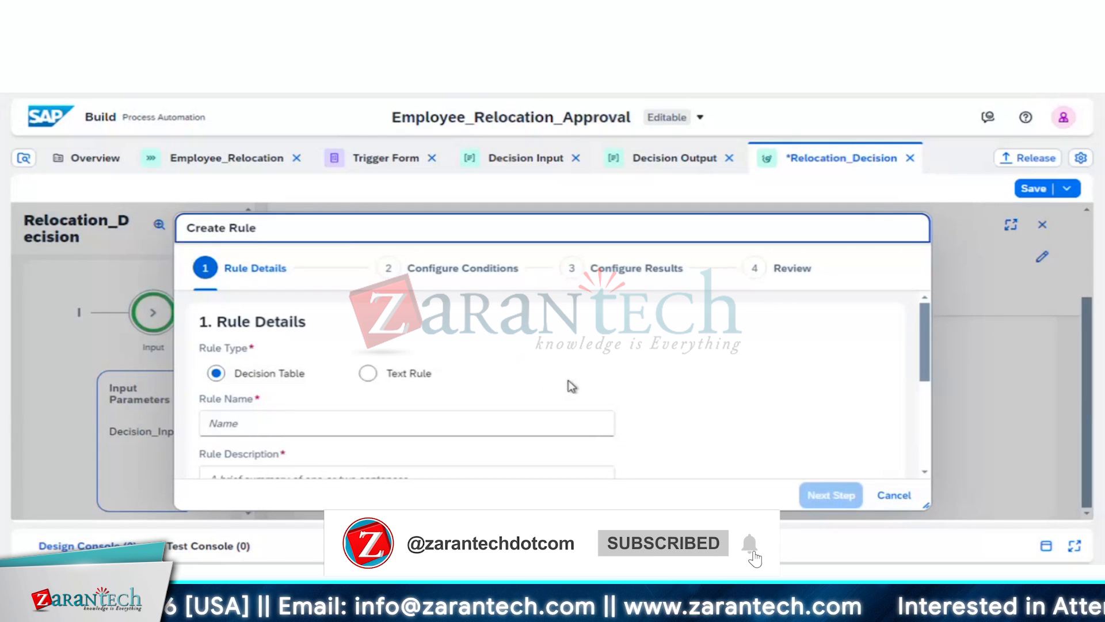
pyautogui.scroll(-1, 573, 385)
pyautogui.click(519, 360)
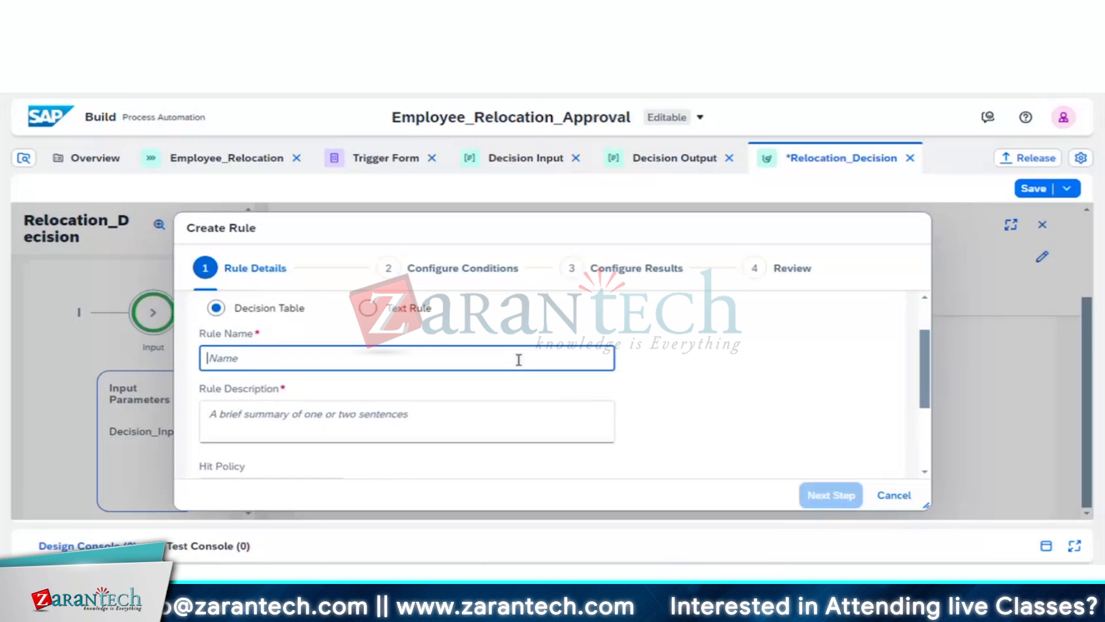
pyautogui.write('Employee')
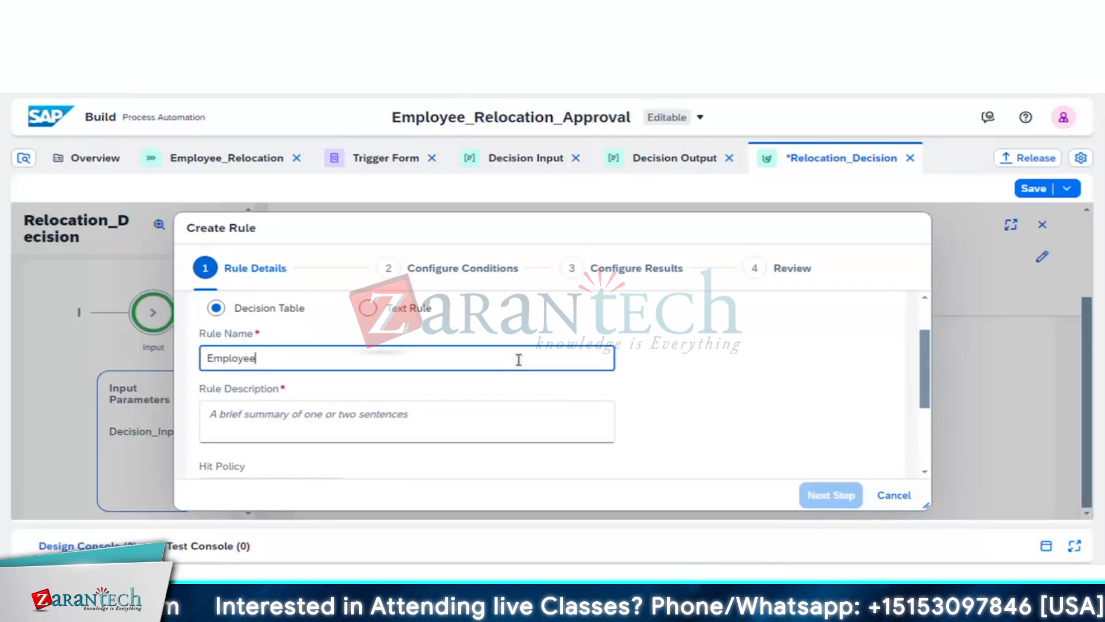
pyautogui.write('_')
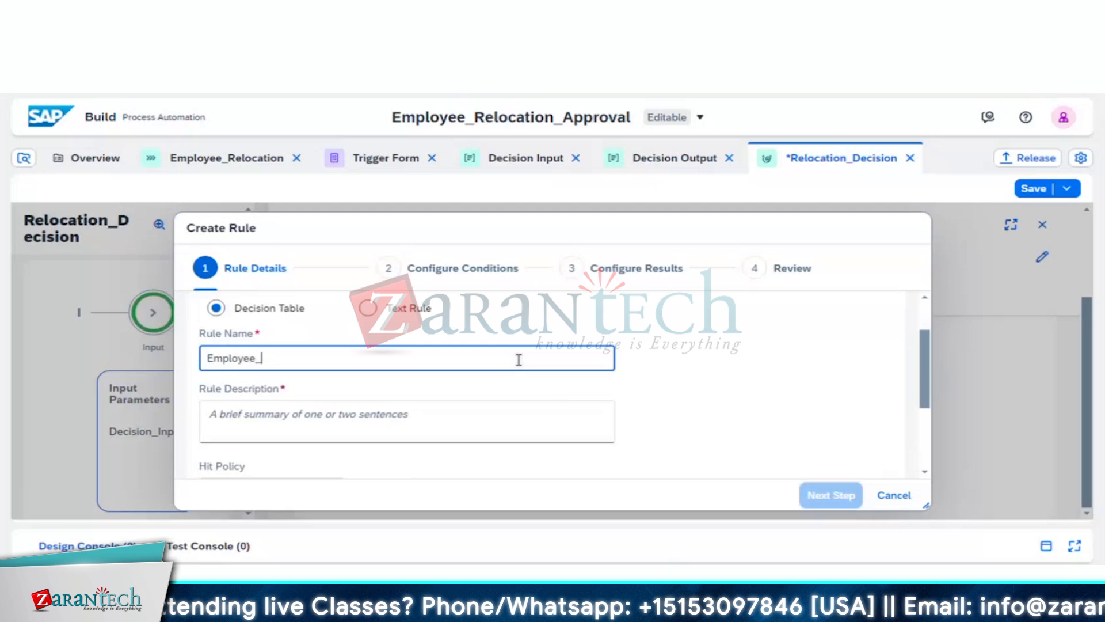
pyautogui.write('Relocat')
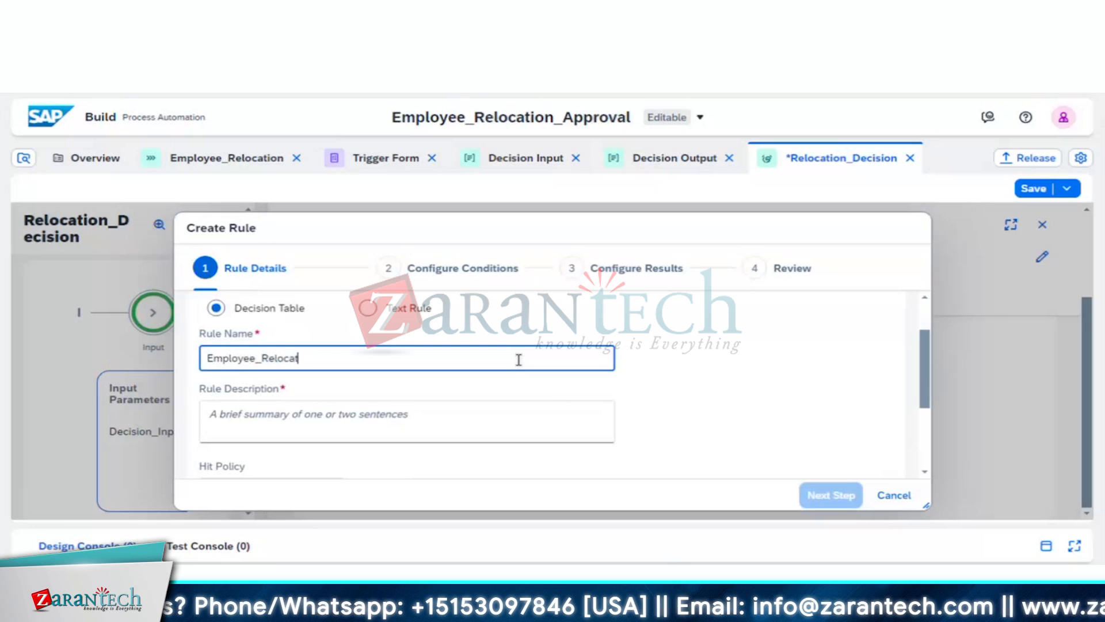
pyautogui.write('ion')
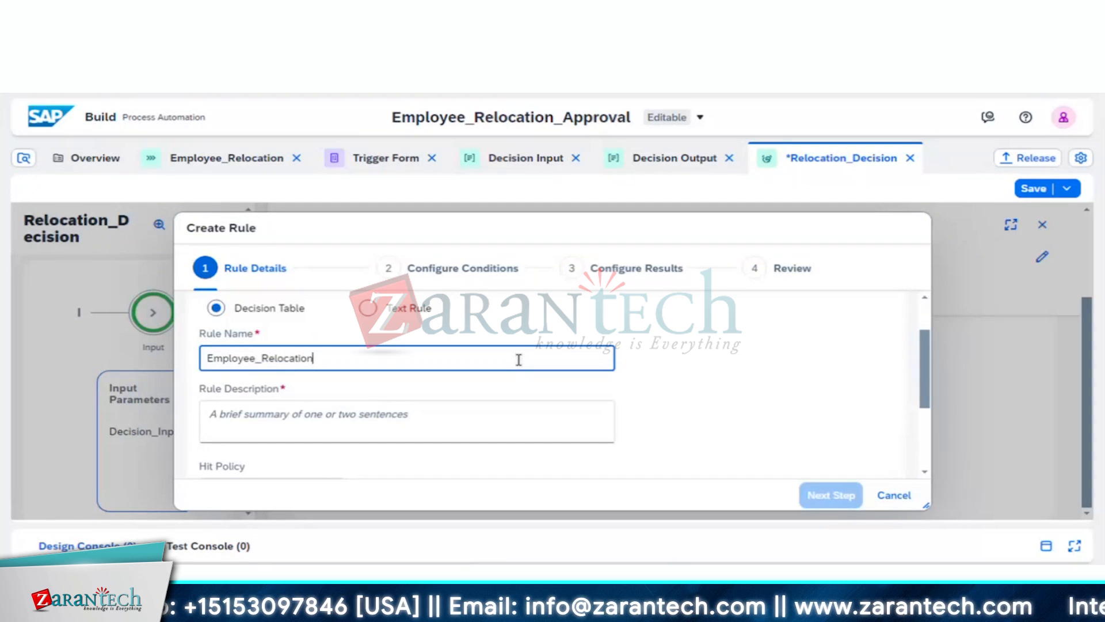
pyautogui.write('_De')
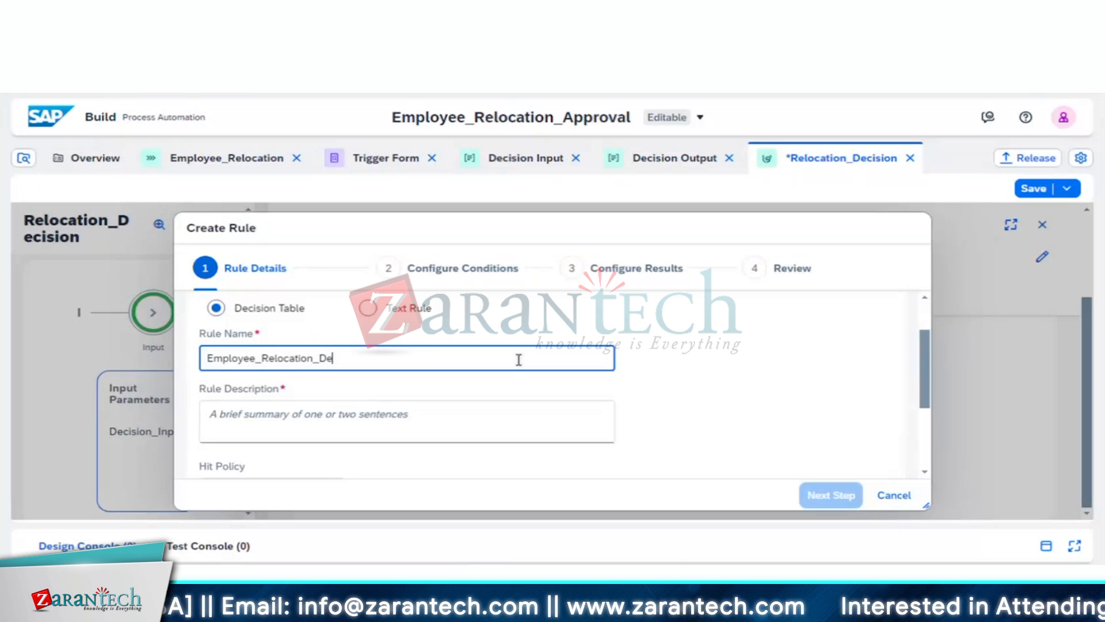
pyautogui.write('terminat')
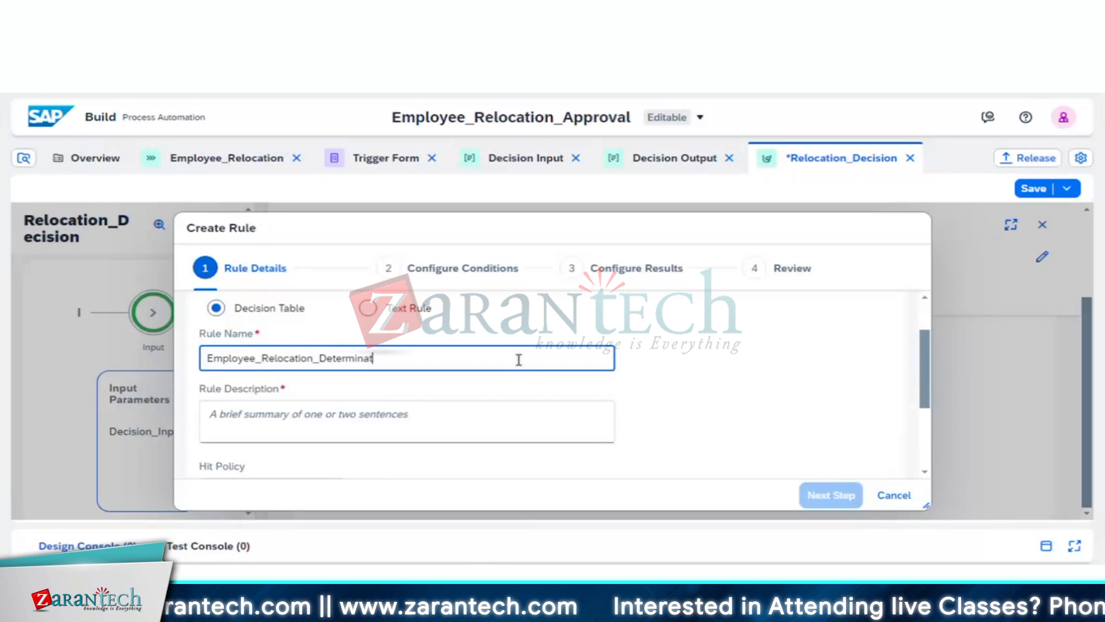
pyautogui.write('ion')
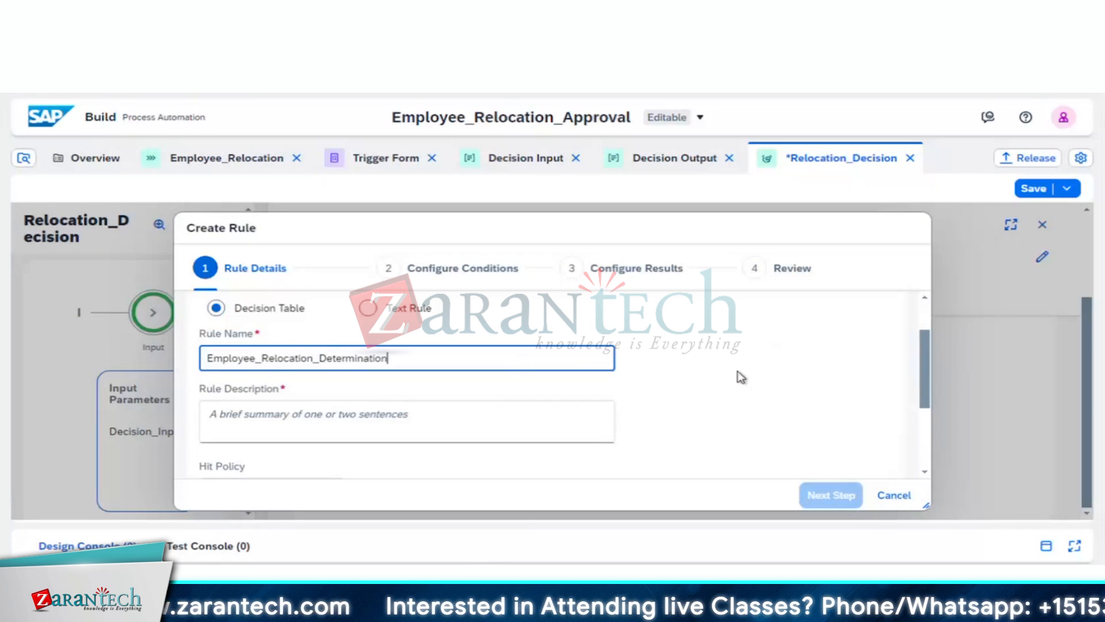
pyautogui.click(741, 377)
# - Reuse the rule name Employee_Relocation_Determination as the rule description and proceed to configuring the conditions
pyautogui.click(413, 354)
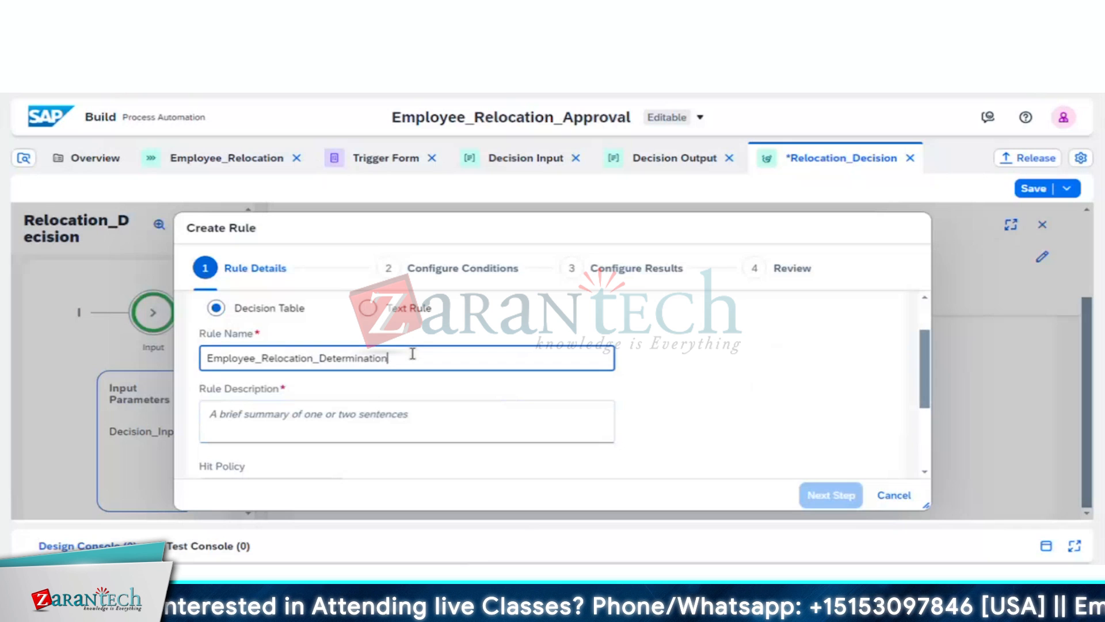
pyautogui.hotkey('ctrl', 'a')
pyautogui.hotkey('ctrl', 'c')
pyautogui.click(392, 414)
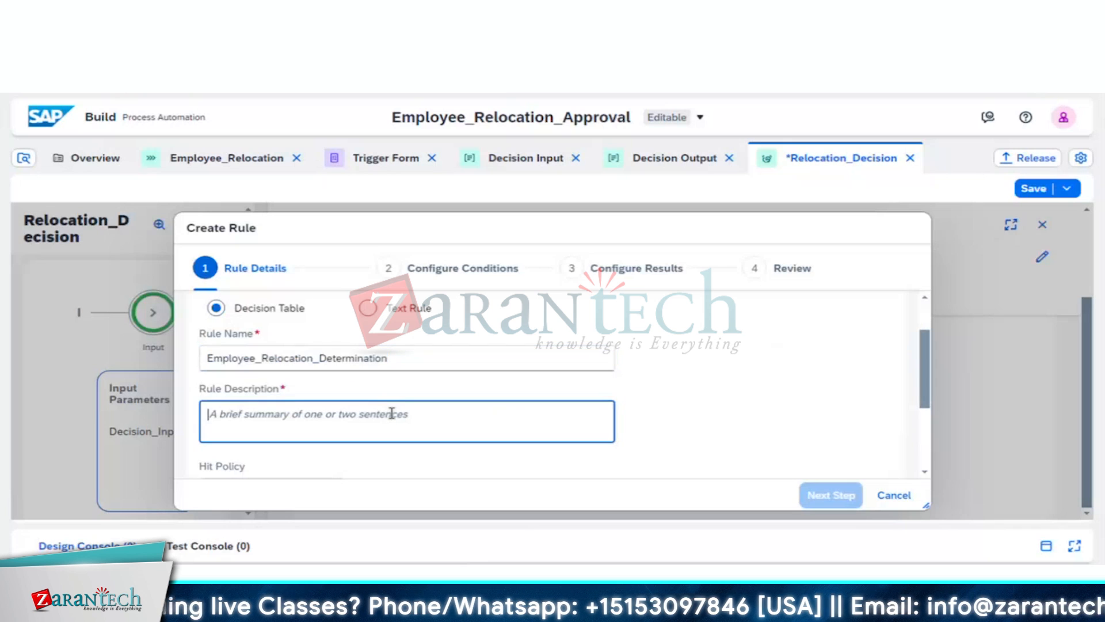
pyautogui.hotkey('ctrl', 'v')
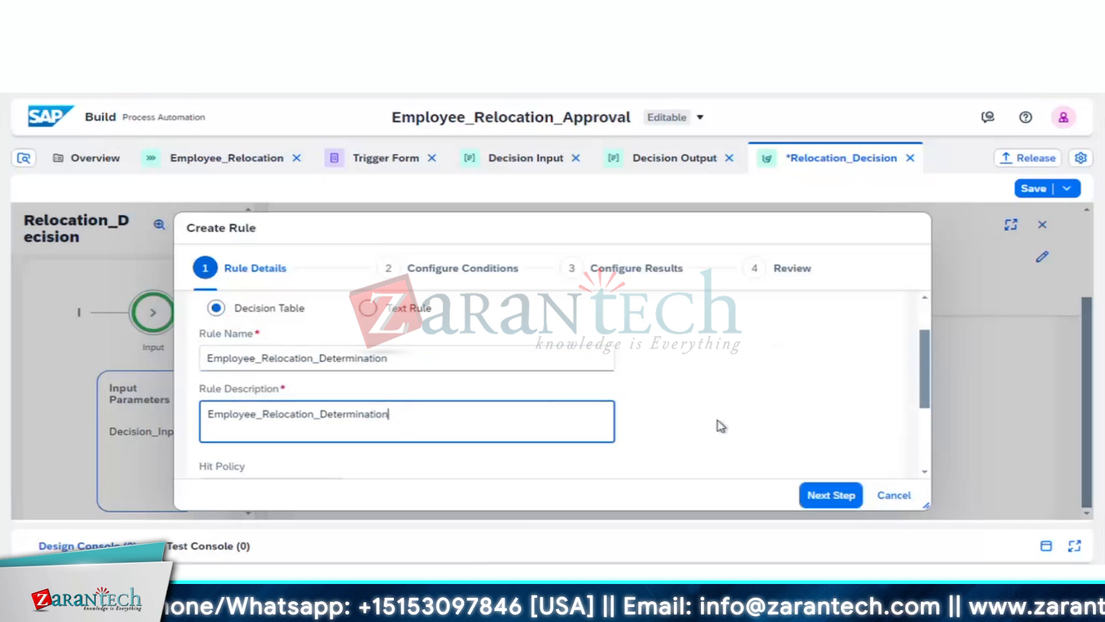
pyautogui.scroll(-2, 722, 426)
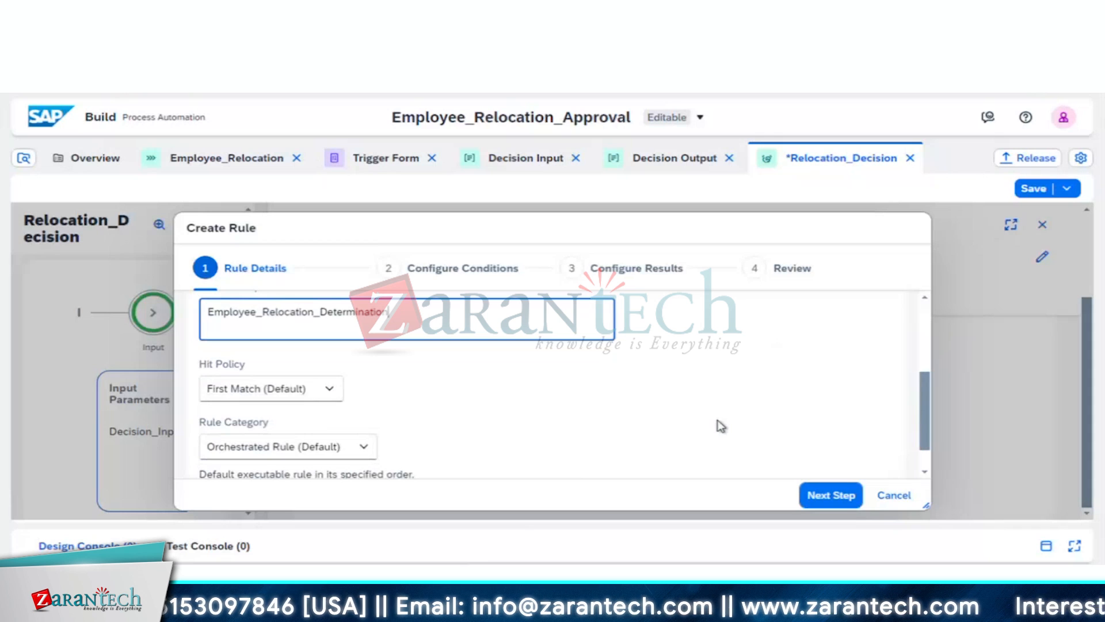
pyautogui.scroll(-1, 721, 426)
pyautogui.click(829, 495)
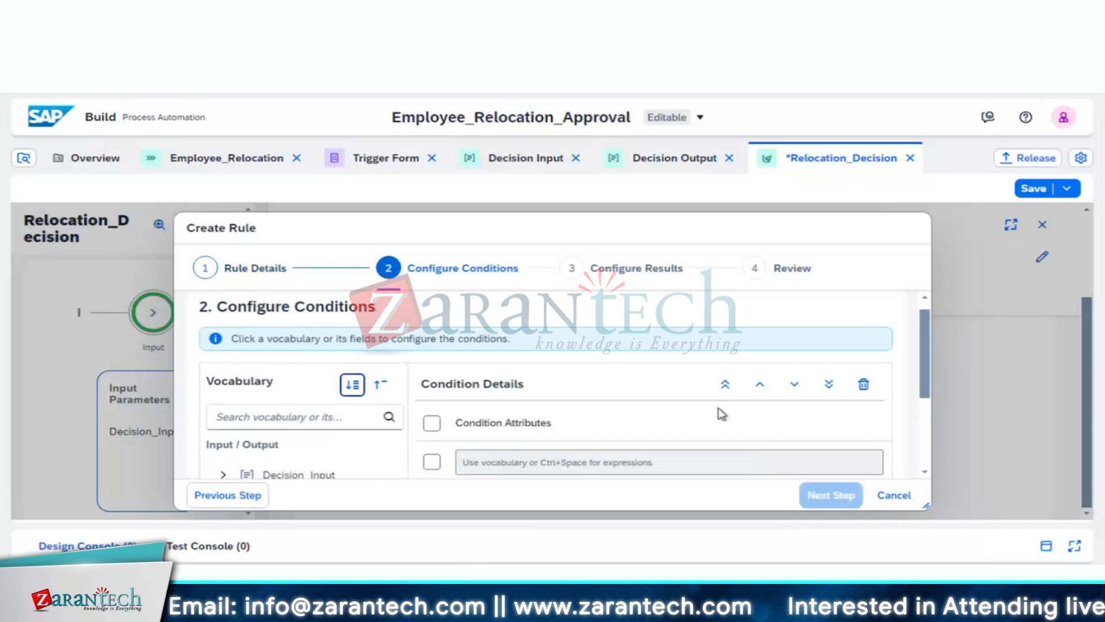
# - Add the Decision_Input fields Employee_ID, New_Location and Relocation_Date as condition attributes of the rule
pyautogui.scroll(-2, 637, 370)
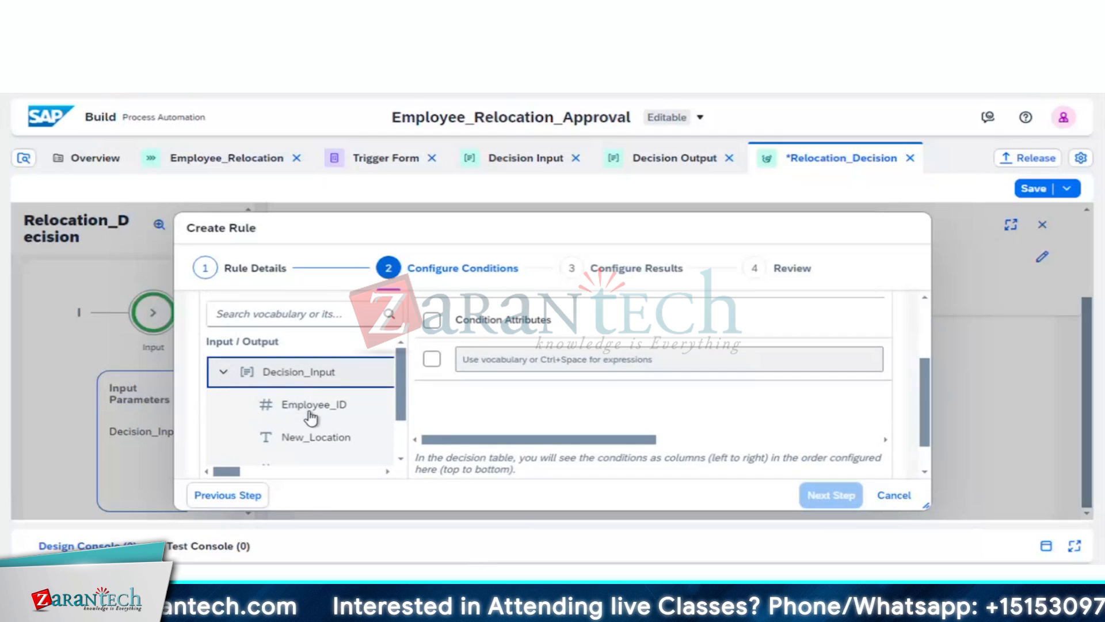
pyautogui.click(321, 403)
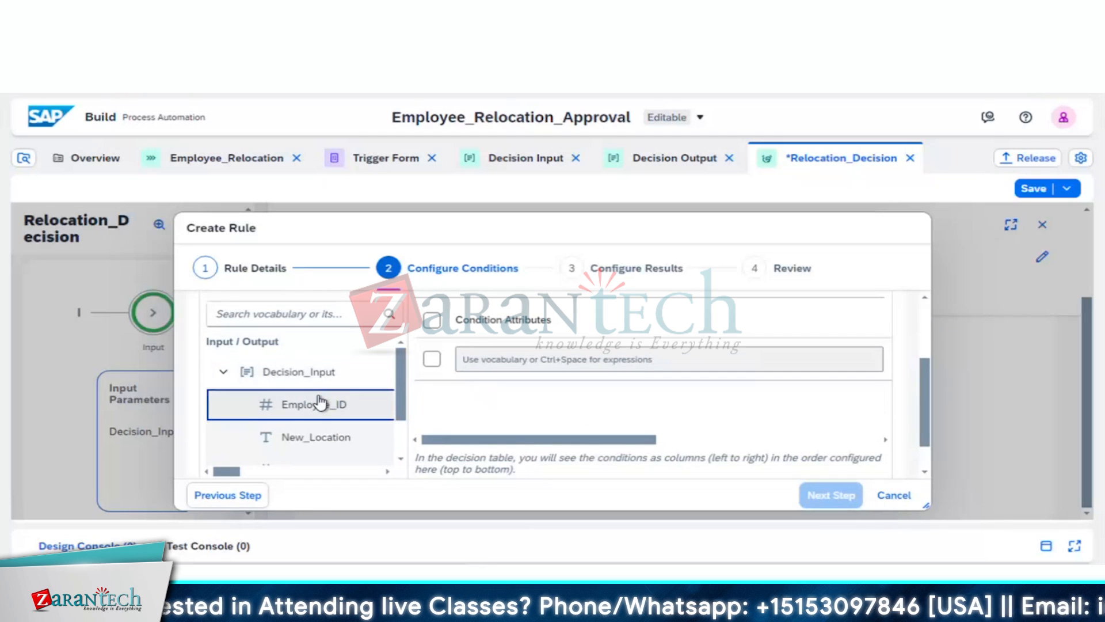
pyautogui.scroll(-2, 327, 414)
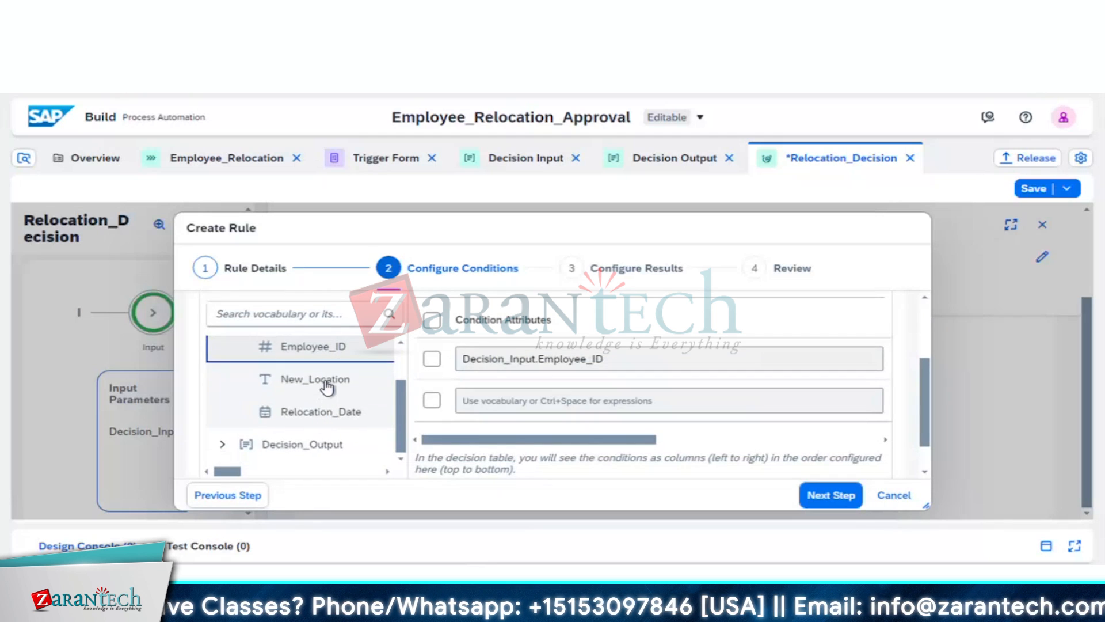
pyautogui.click(325, 383)
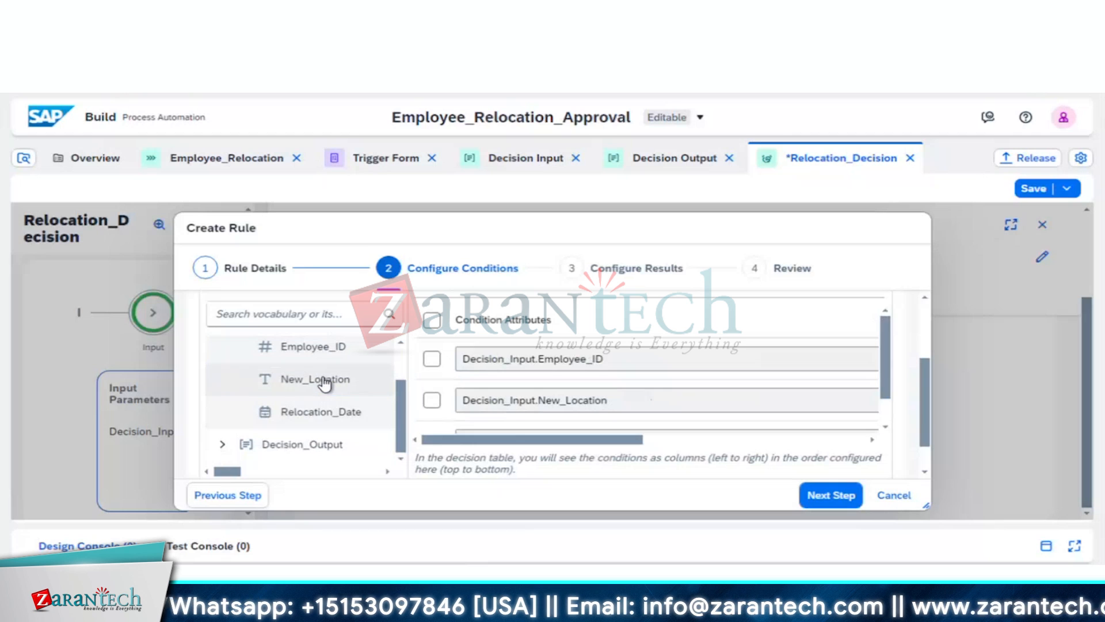
pyautogui.click(323, 414)
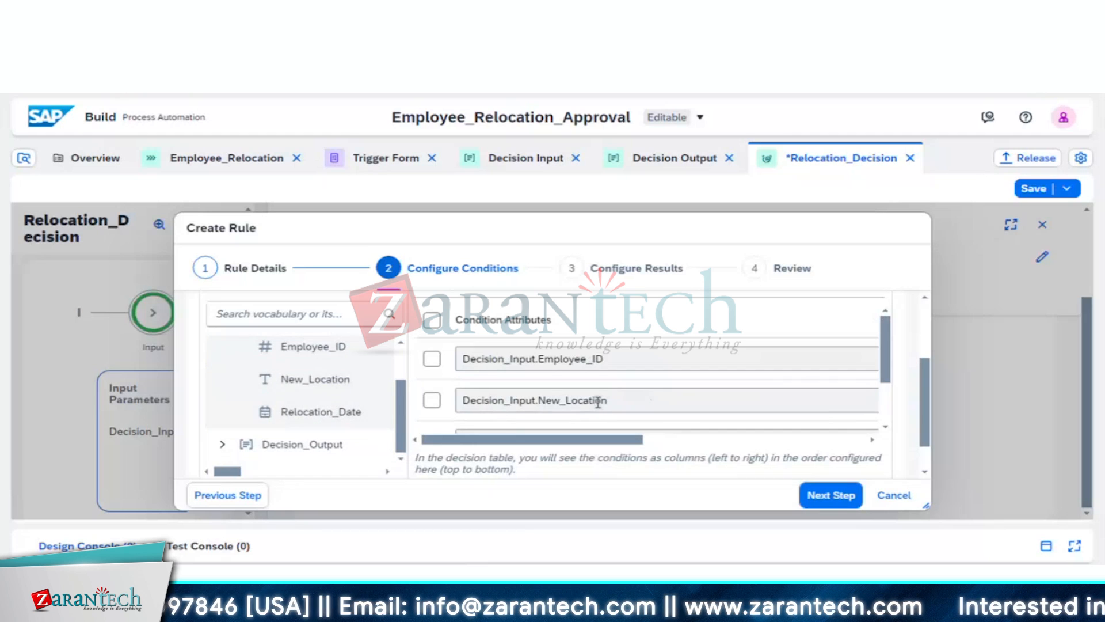
pyautogui.scroll(3, 599, 408)
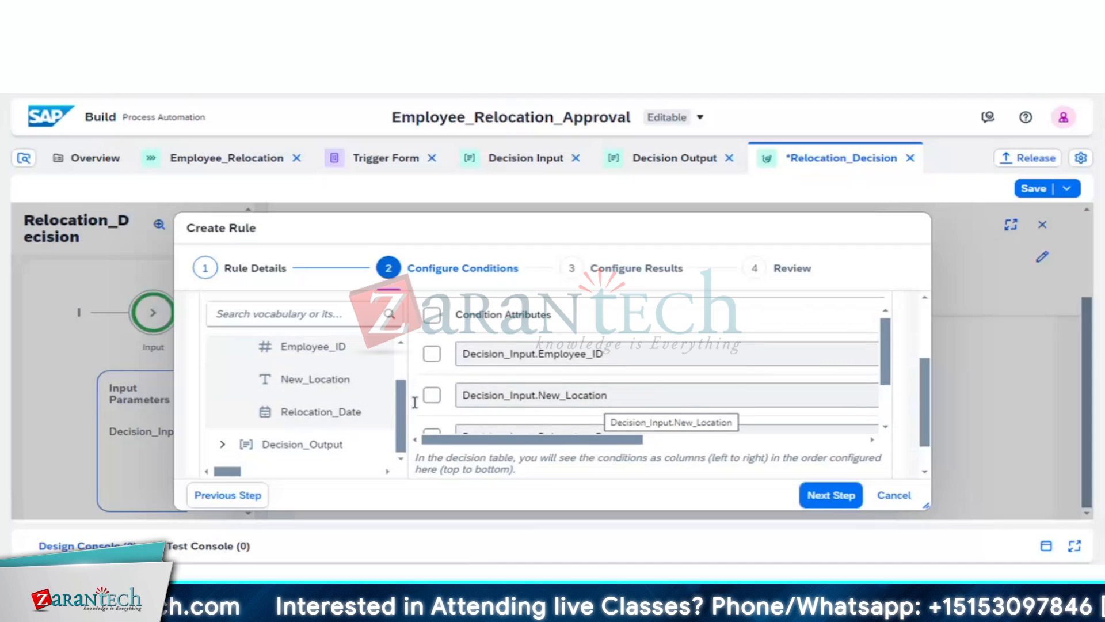
# - Expand the Decision_Output vocabulary and select the Employee_ID, New_Location and Relocation_Date condition rows
pyautogui.click(222, 445)
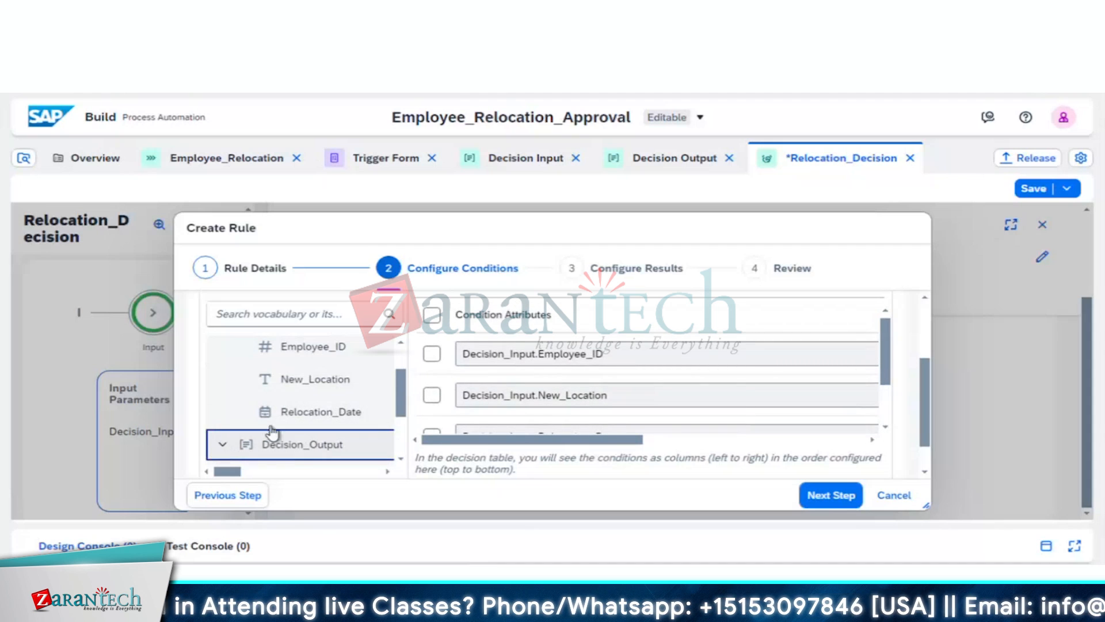
pyautogui.click(433, 355)
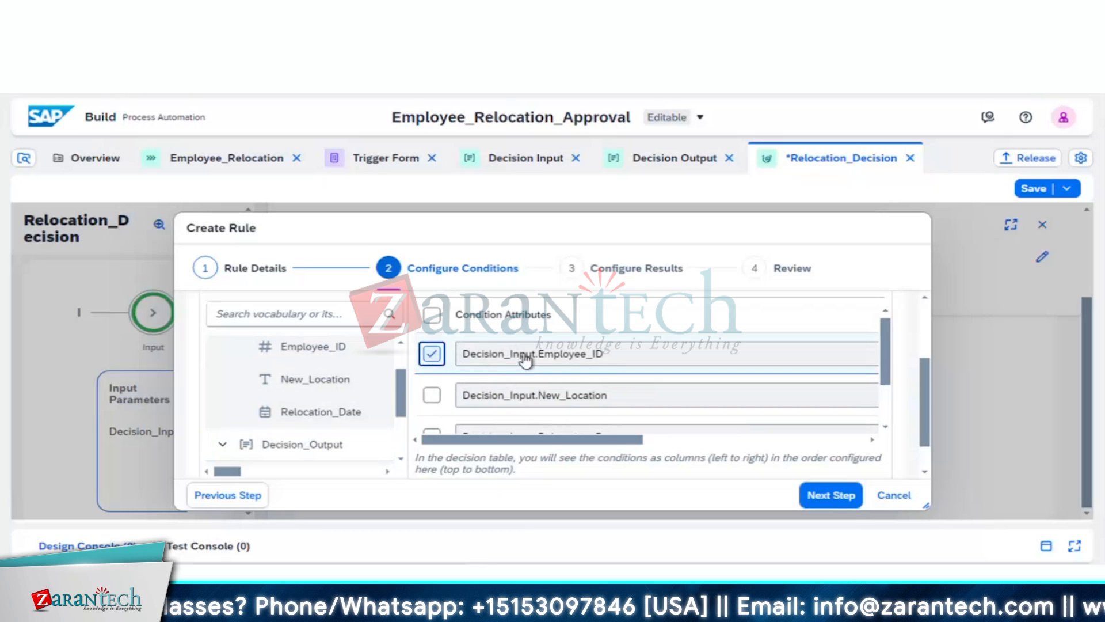
pyautogui.scroll(-1, 525, 353)
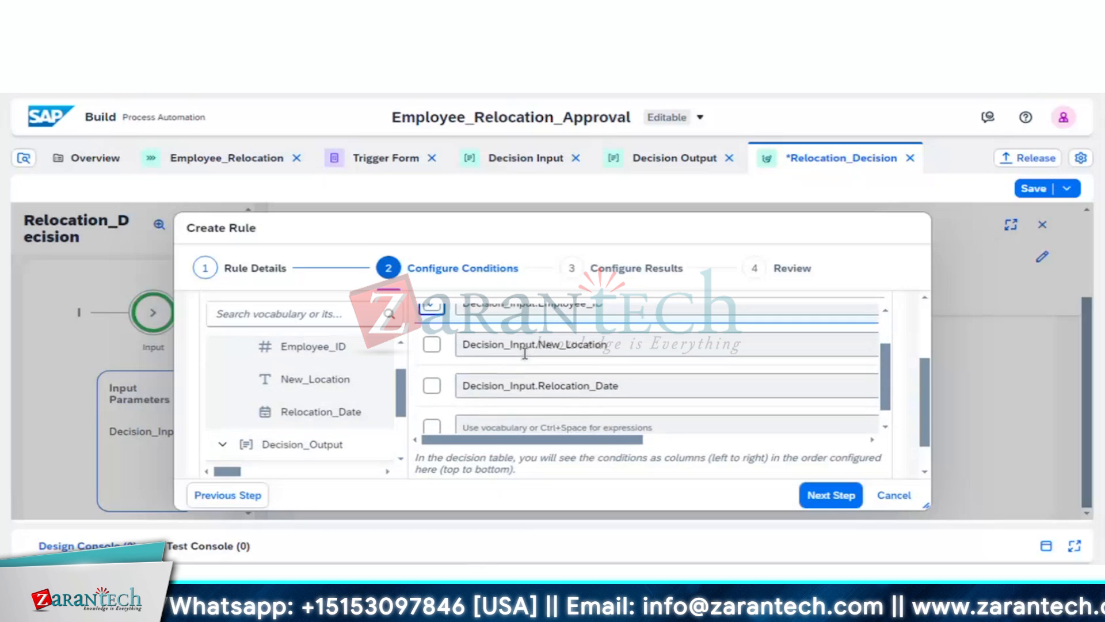
pyautogui.click(432, 343)
pyautogui.click(432, 384)
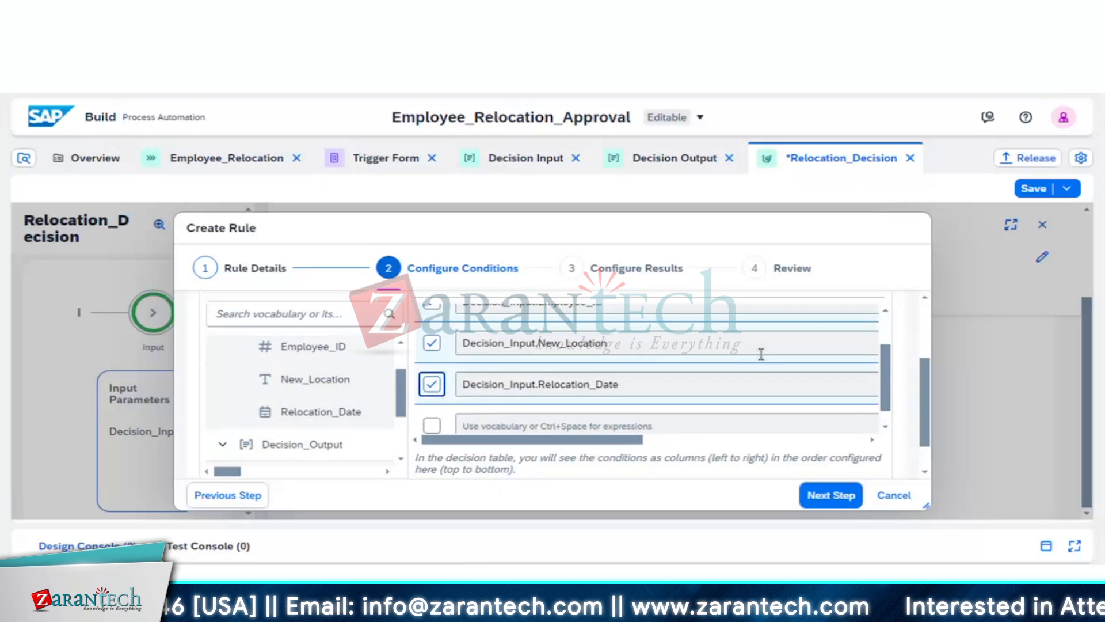
# - Set the operator of the Employee_ID, New_Location and Relocation_Date conditions to = (is equal)
pyautogui.hscroll(3, 761, 354)
pyautogui.hscroll(3, 761, 354)
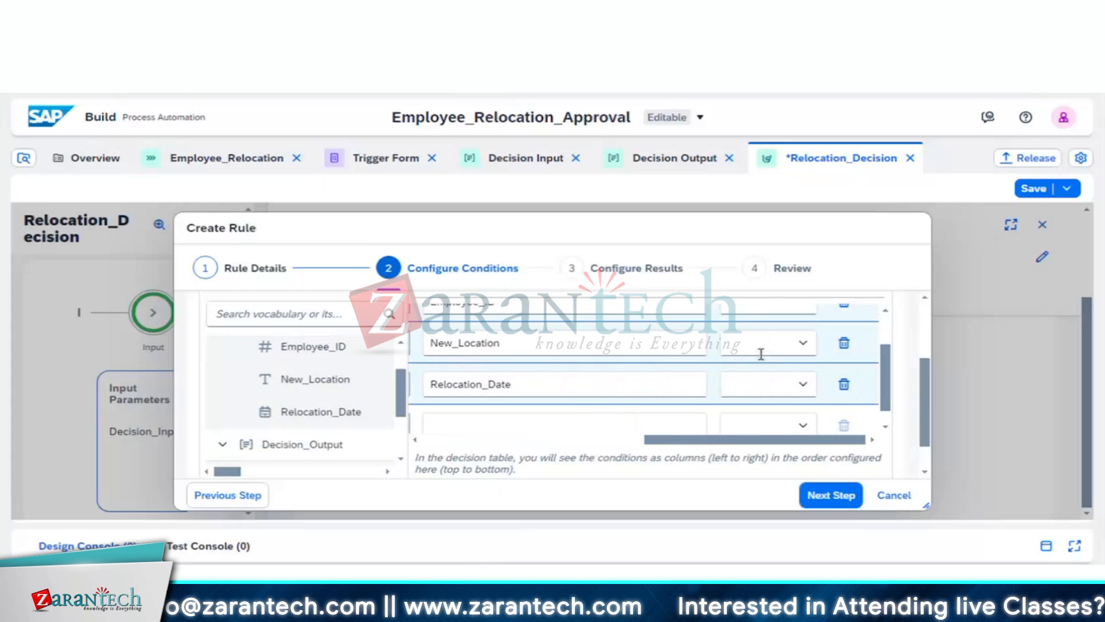
pyautogui.scroll(2, 761, 354)
pyautogui.click(804, 362)
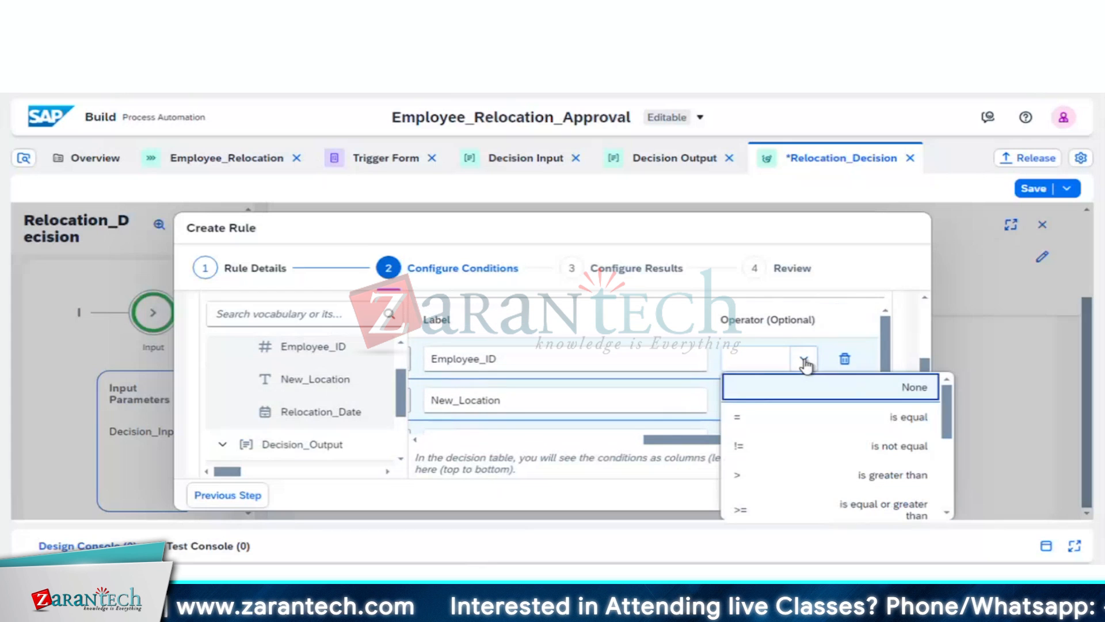
pyautogui.click(774, 418)
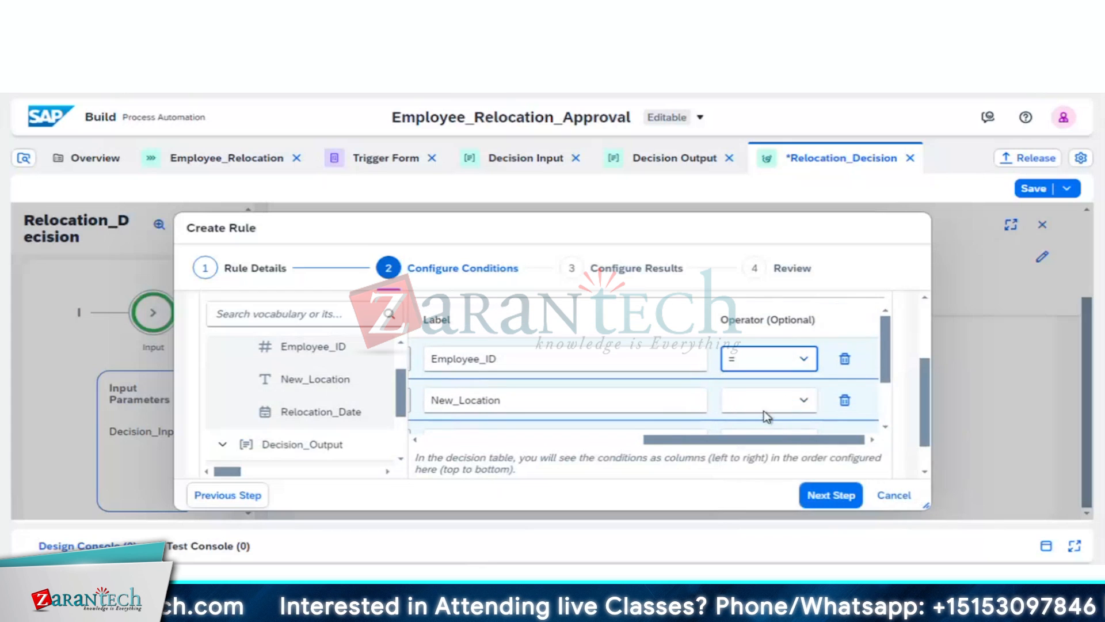
pyautogui.click(804, 401)
pyautogui.scroll(-1, 804, 406)
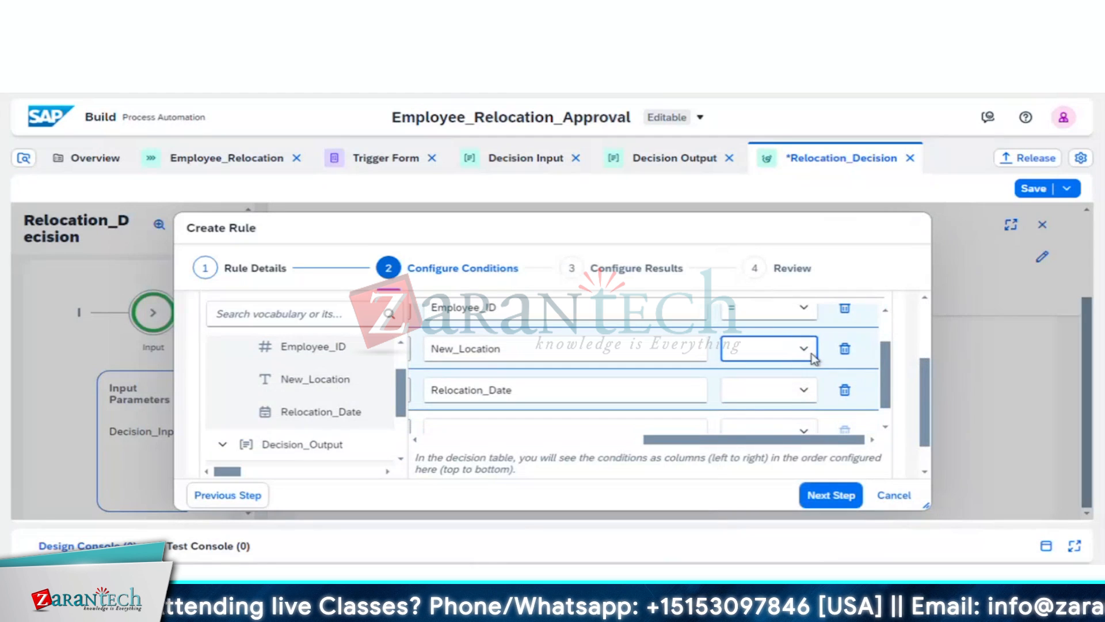
pyautogui.click(805, 350)
pyautogui.click(766, 408)
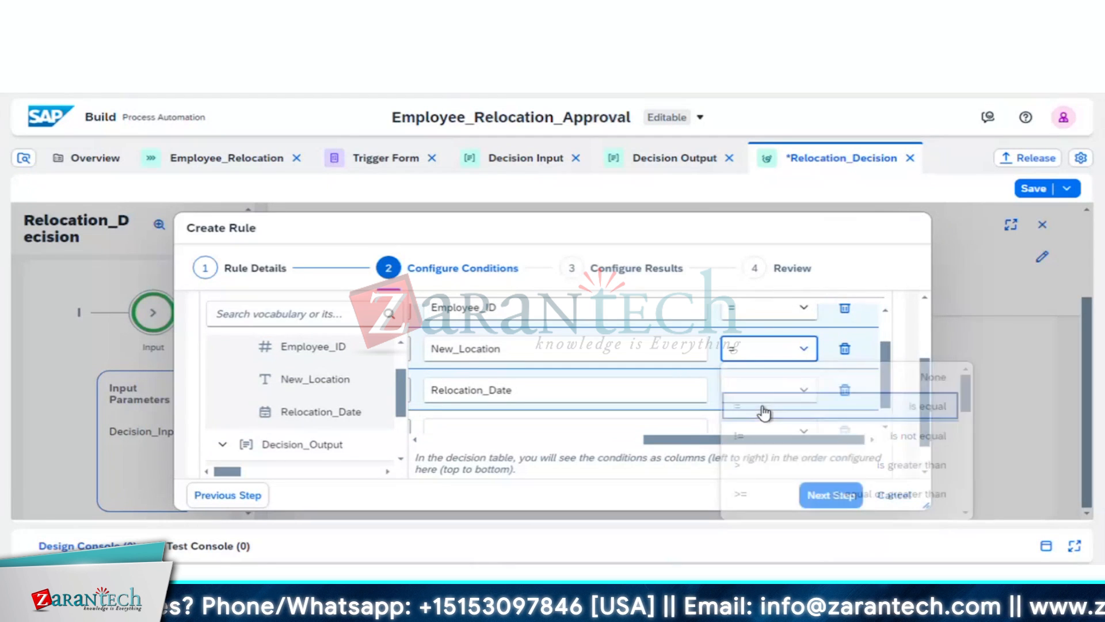
pyautogui.click(802, 391)
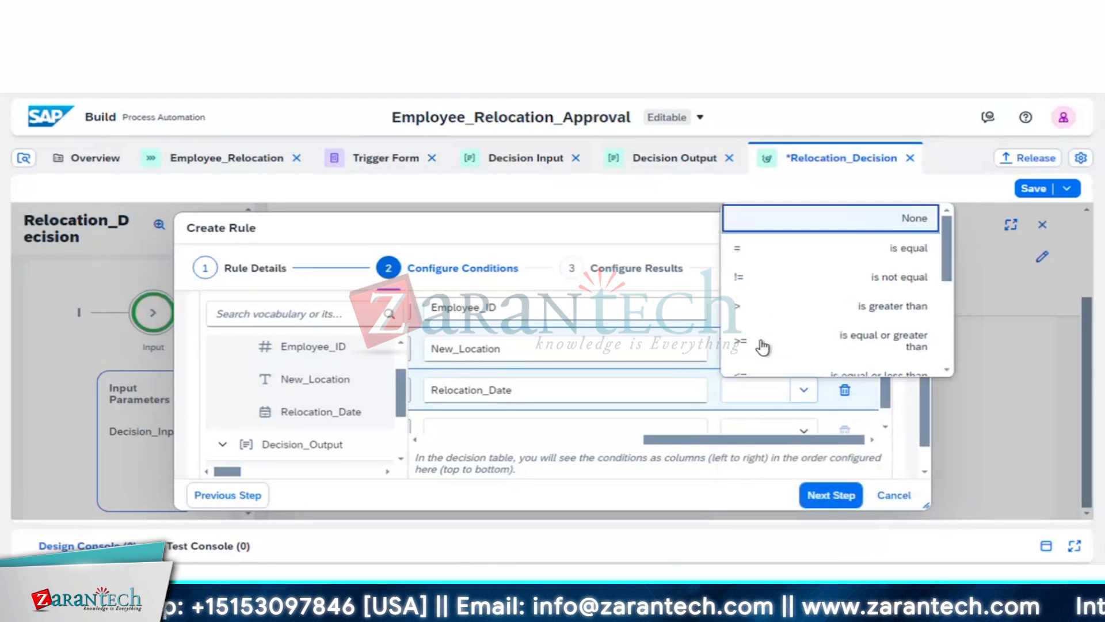
pyautogui.click(754, 254)
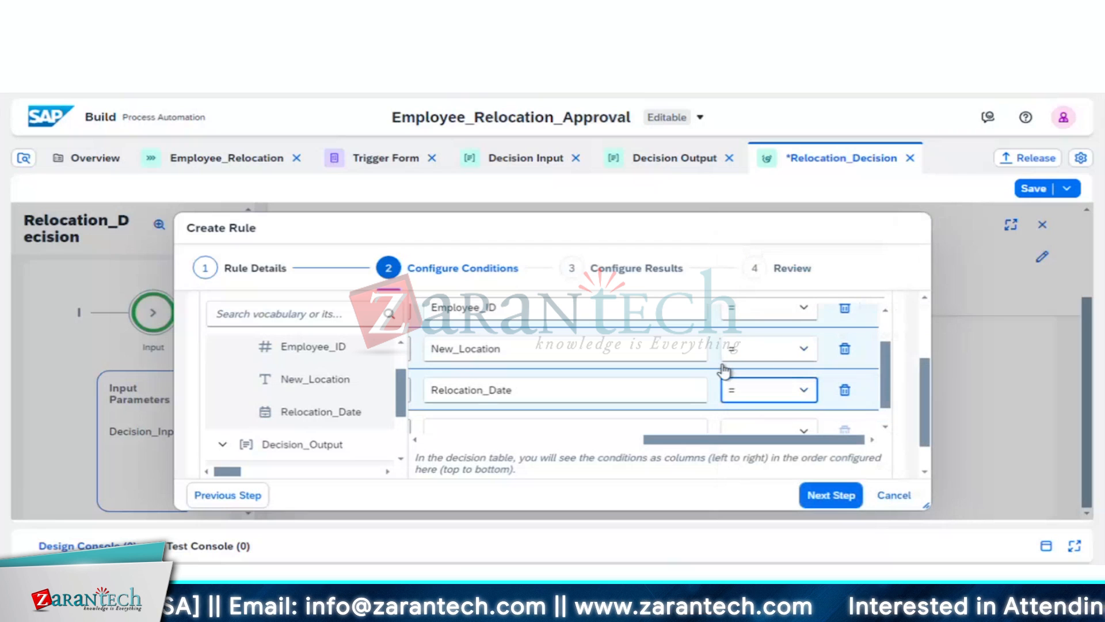
# - Check the Decision_Input condition rows and proceed to configuring the results of the rule
pyautogui.scroll(-1, 724, 371)
pyautogui.moveTo(741, 442); pyautogui.dragTo(451, 441)
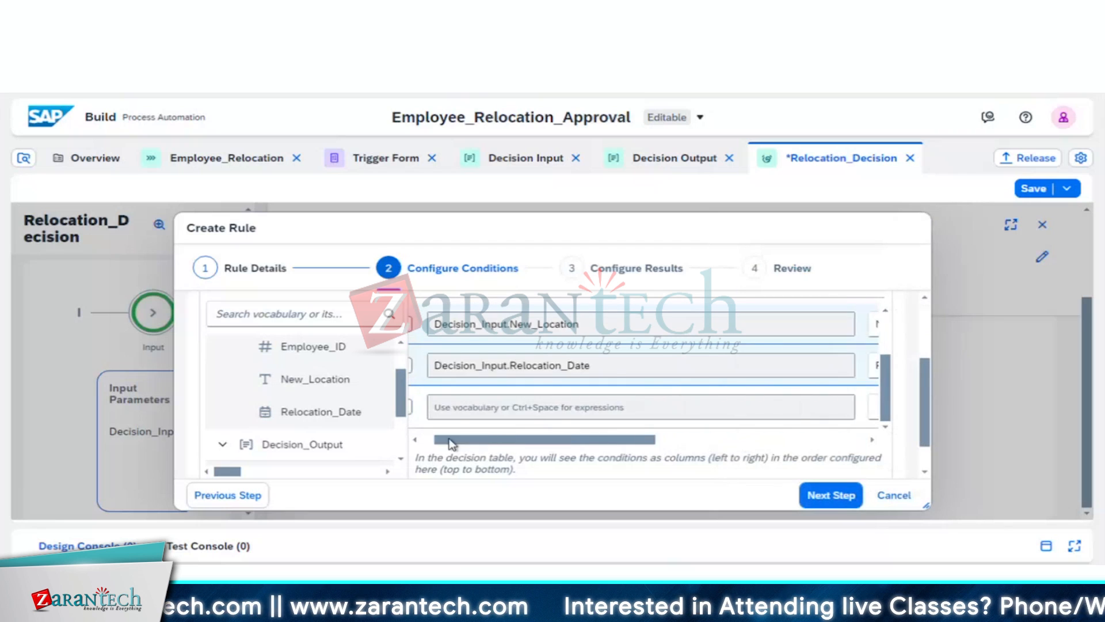
pyautogui.click(833, 495)
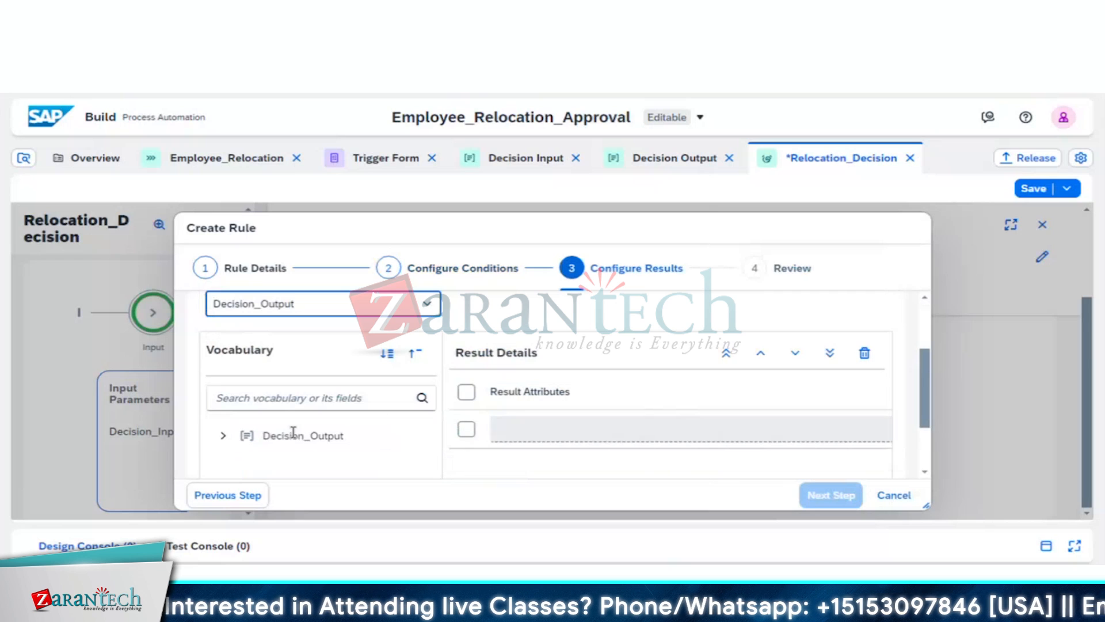
# - Add the Decision_Output fields Eligible, Comments and Decision as result attributes of the rule
pyautogui.click(223, 436)
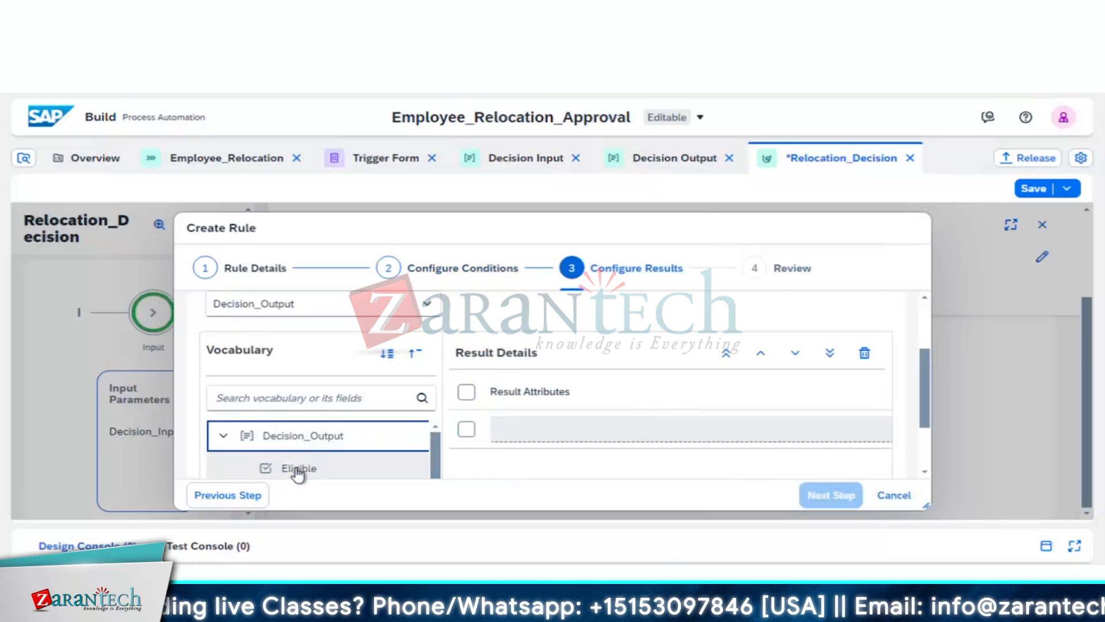
pyautogui.scroll(-1, 297, 474)
pyautogui.click(321, 440)
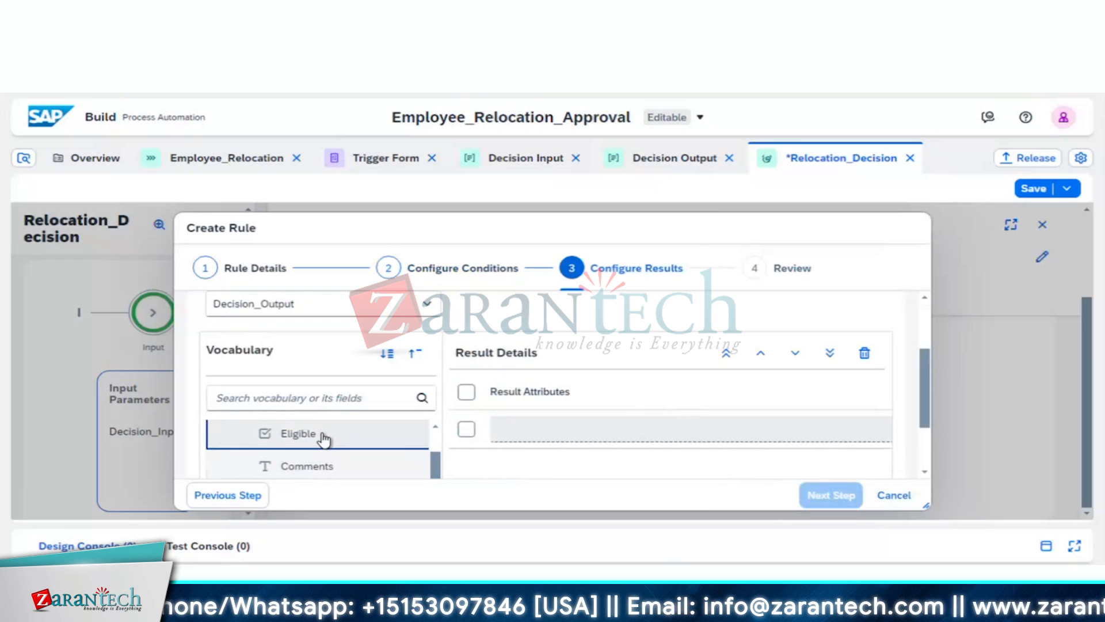
pyautogui.click(467, 430)
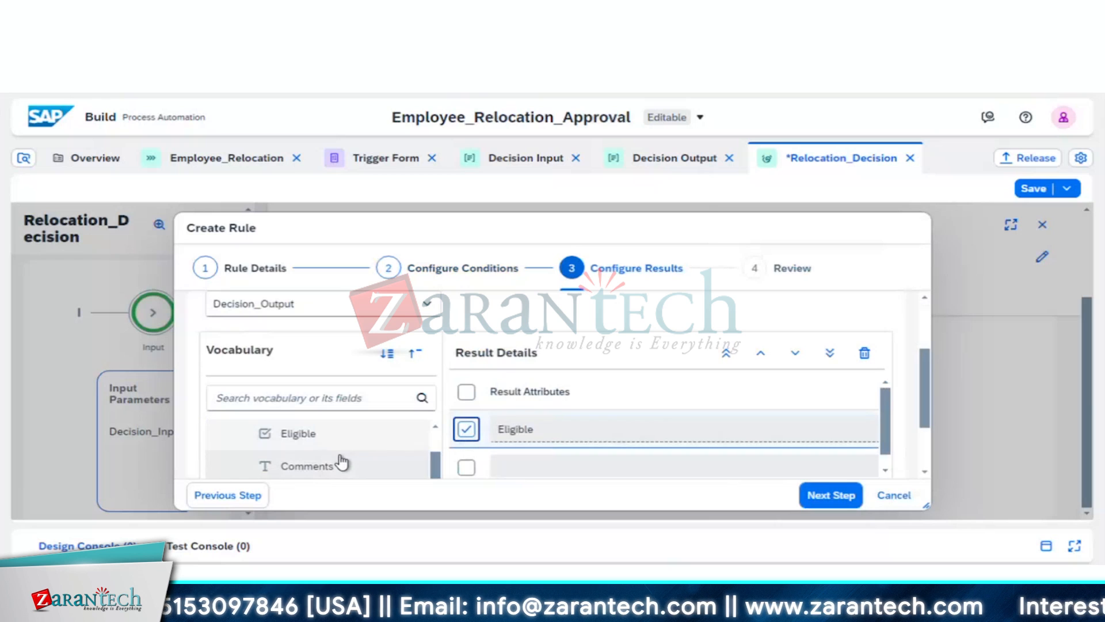
pyautogui.scroll(-1, 342, 461)
pyautogui.scroll(-1, 342, 461)
pyautogui.click(328, 406)
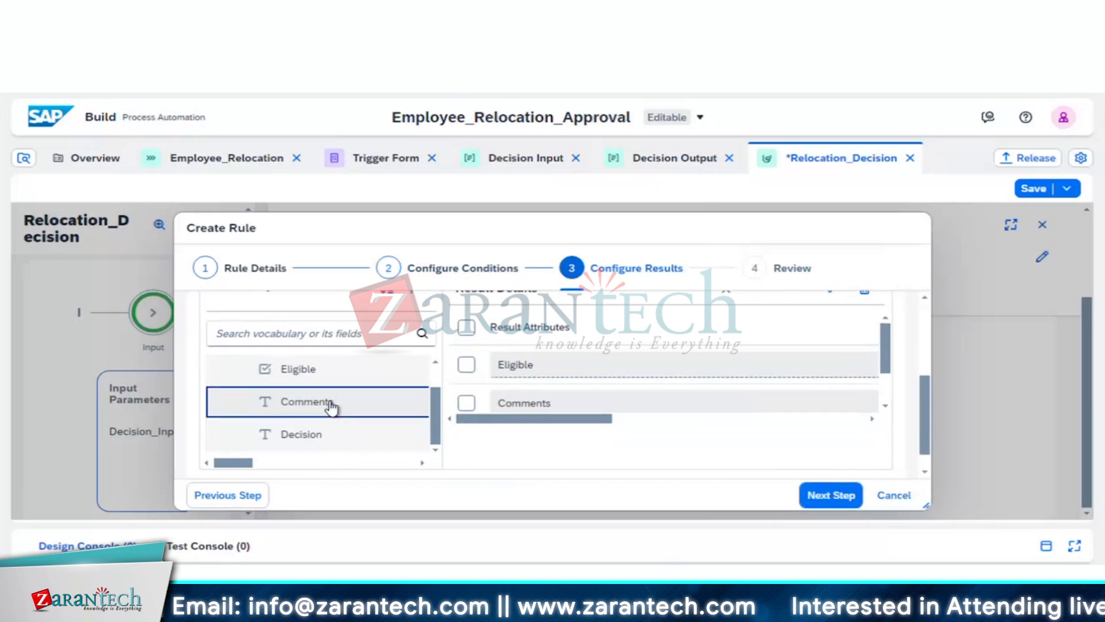
pyautogui.click(466, 403)
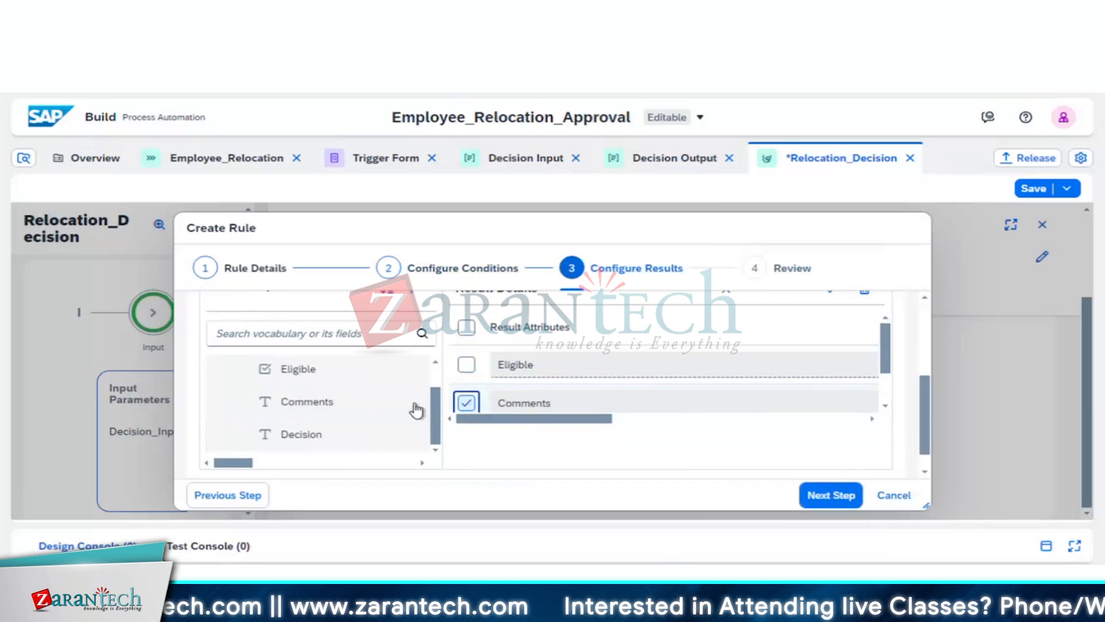
pyautogui.scroll(-1, 358, 407)
pyautogui.click(316, 410)
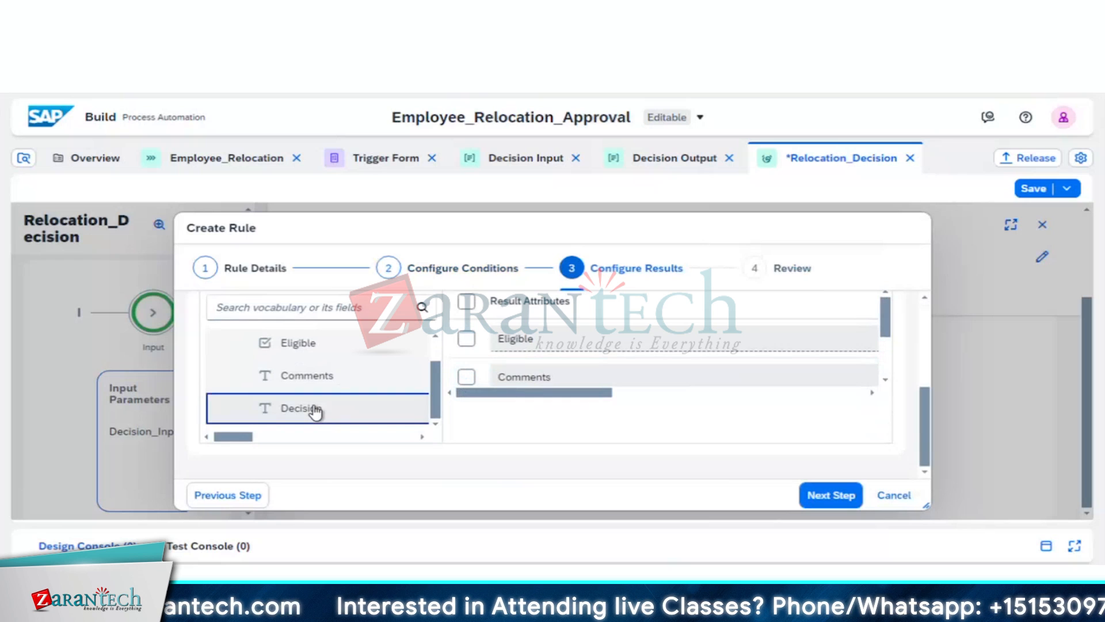
pyautogui.scroll(-1, 593, 344)
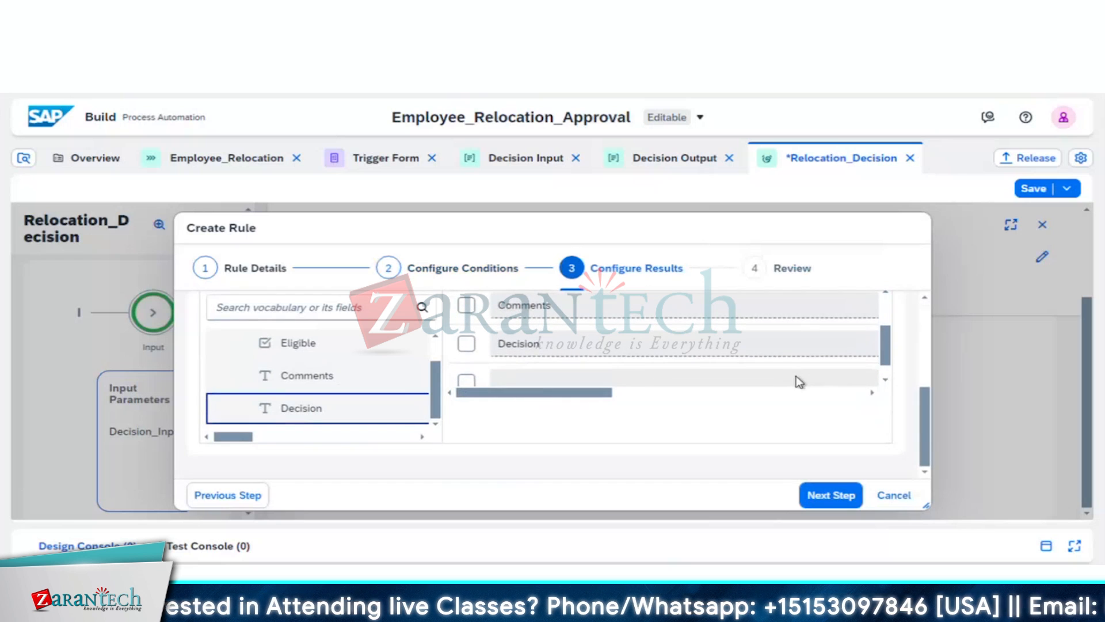
# - Create the Employee_Relocation_Determination decision table from the rule review and save Relocation_Decision
pyautogui.click(831, 494)
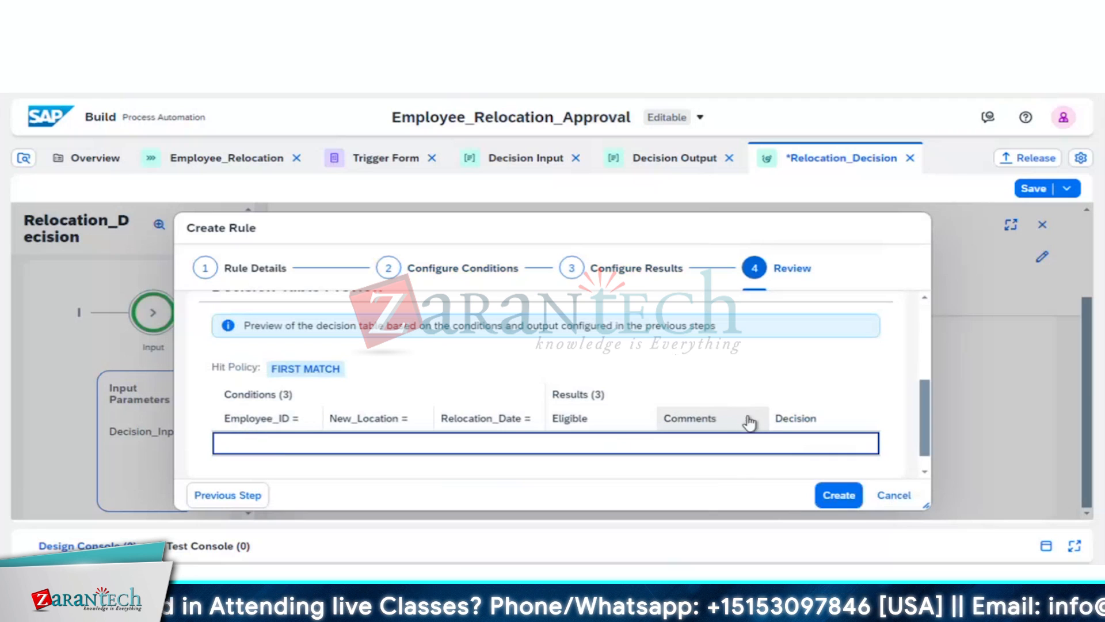
pyautogui.click(839, 497)
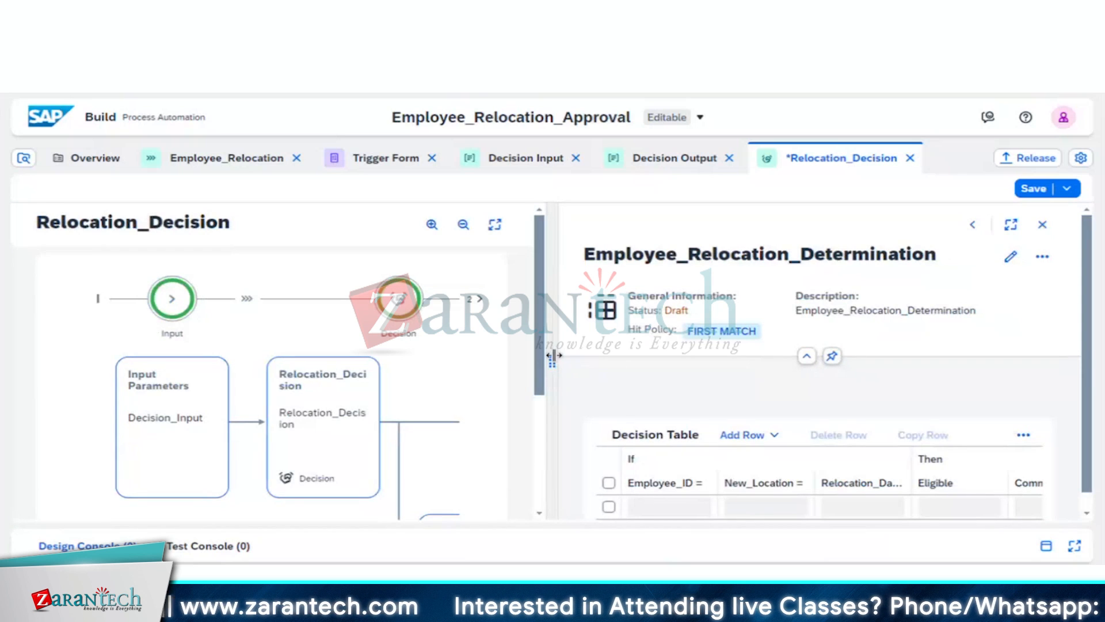
pyautogui.moveTo(552, 355); pyautogui.dragTo(395, 349)
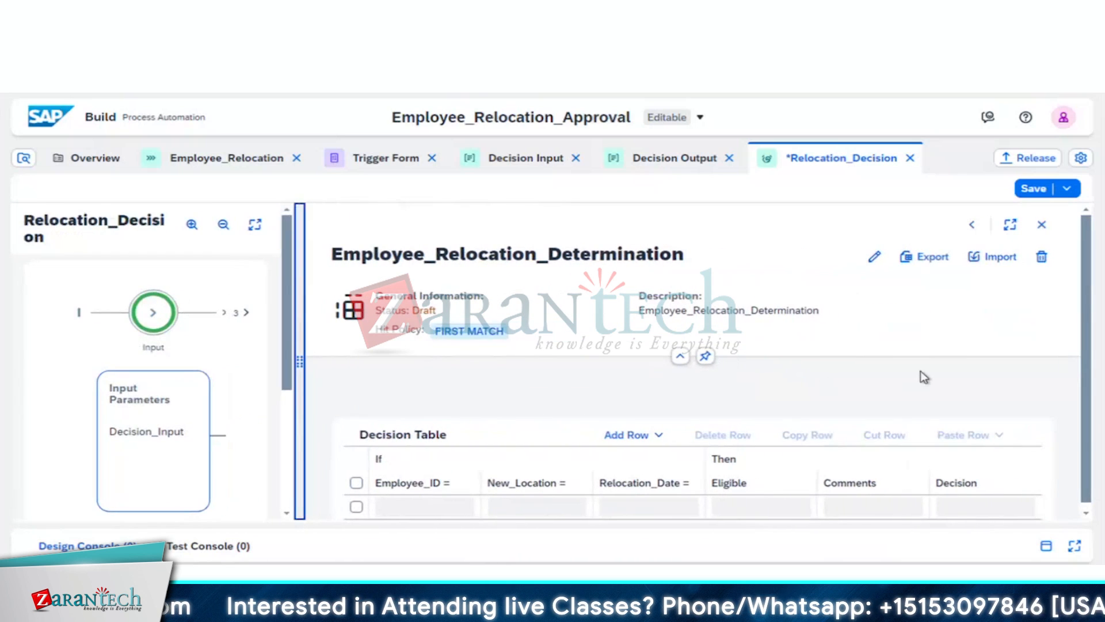
pyautogui.click(683, 350)
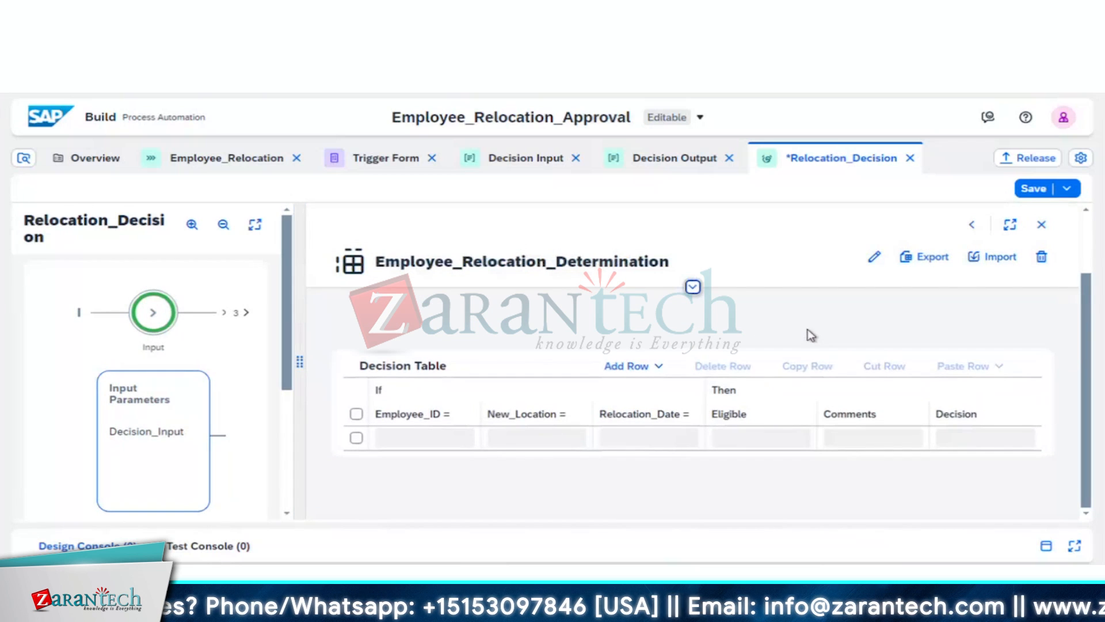
pyautogui.click(1030, 193)
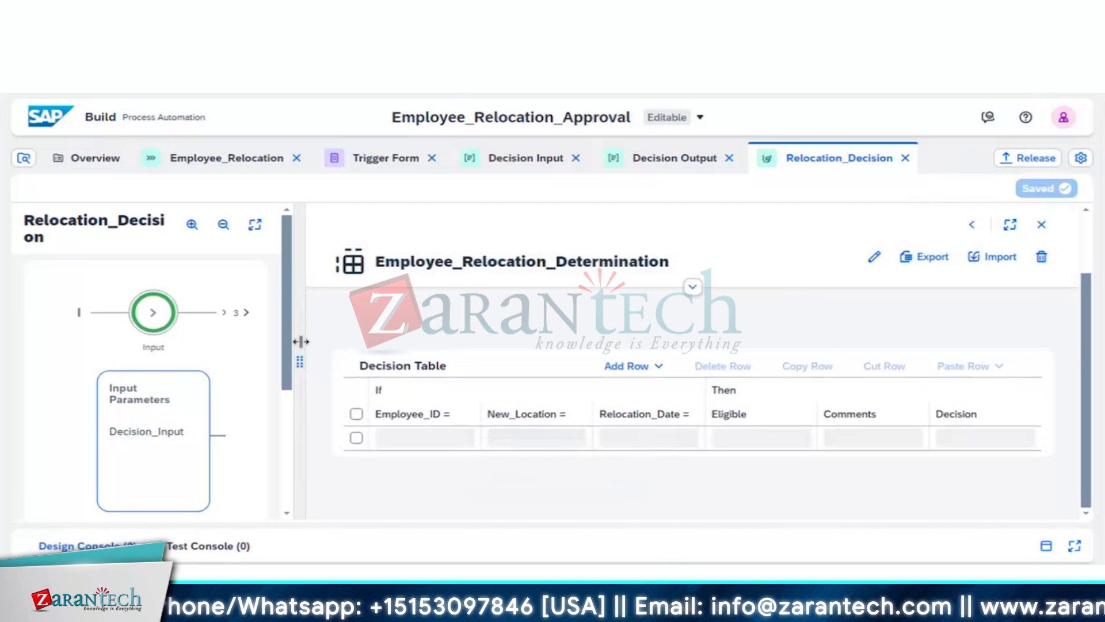
pyautogui.moveTo(300, 341); pyautogui.dragTo(407, 338)
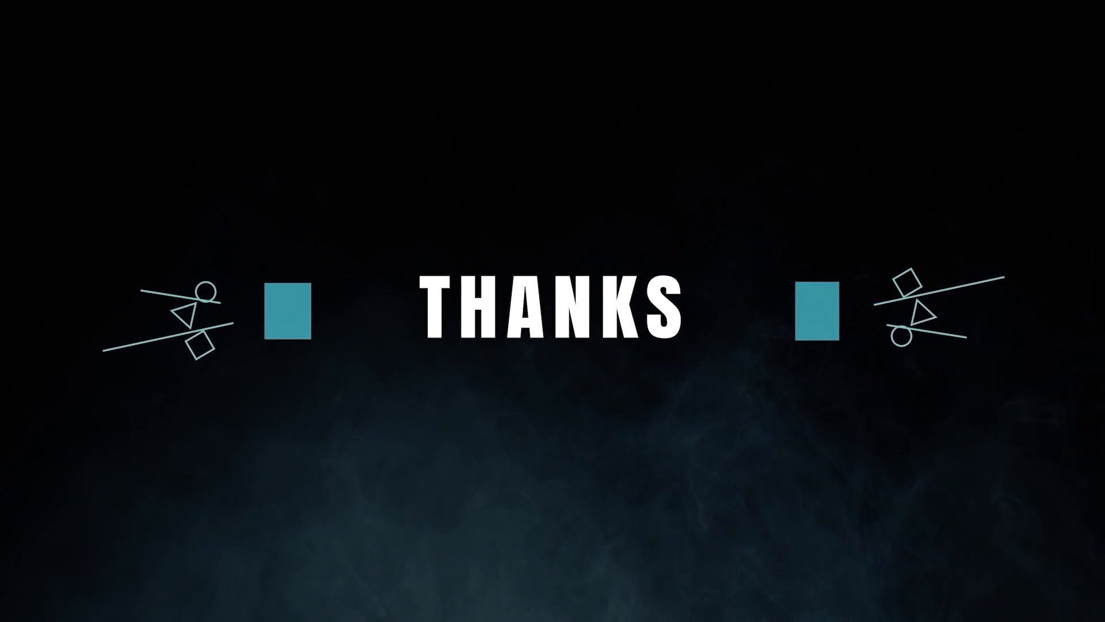